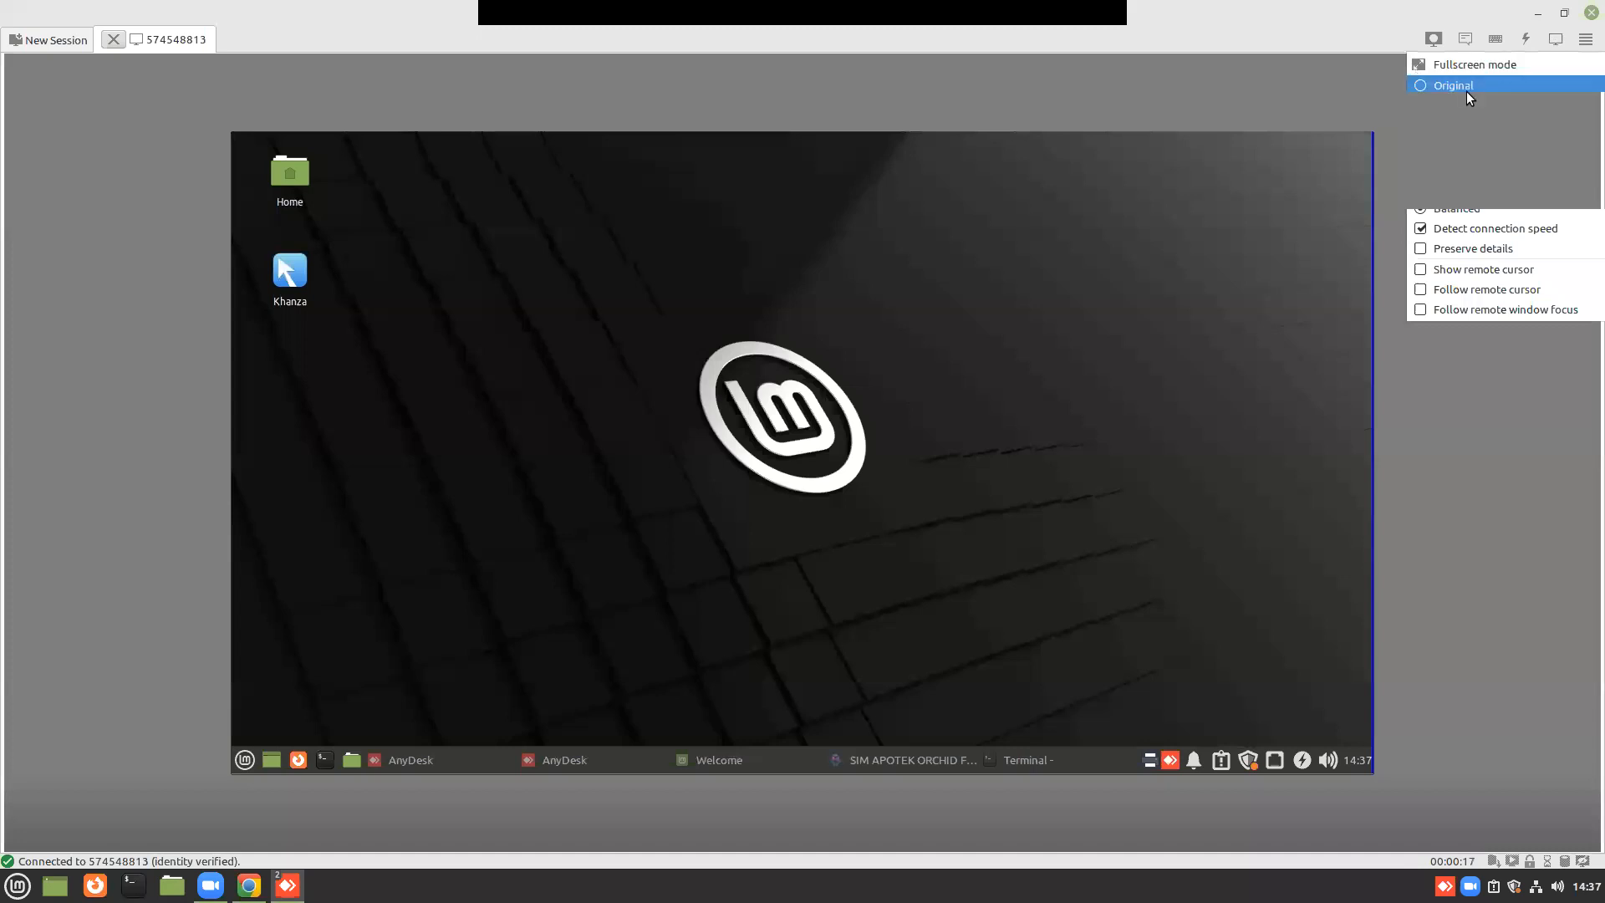
- Close AnyDesk's display options, then launch Khanza on the remote desktop in a maximized window
click(1463, 102)
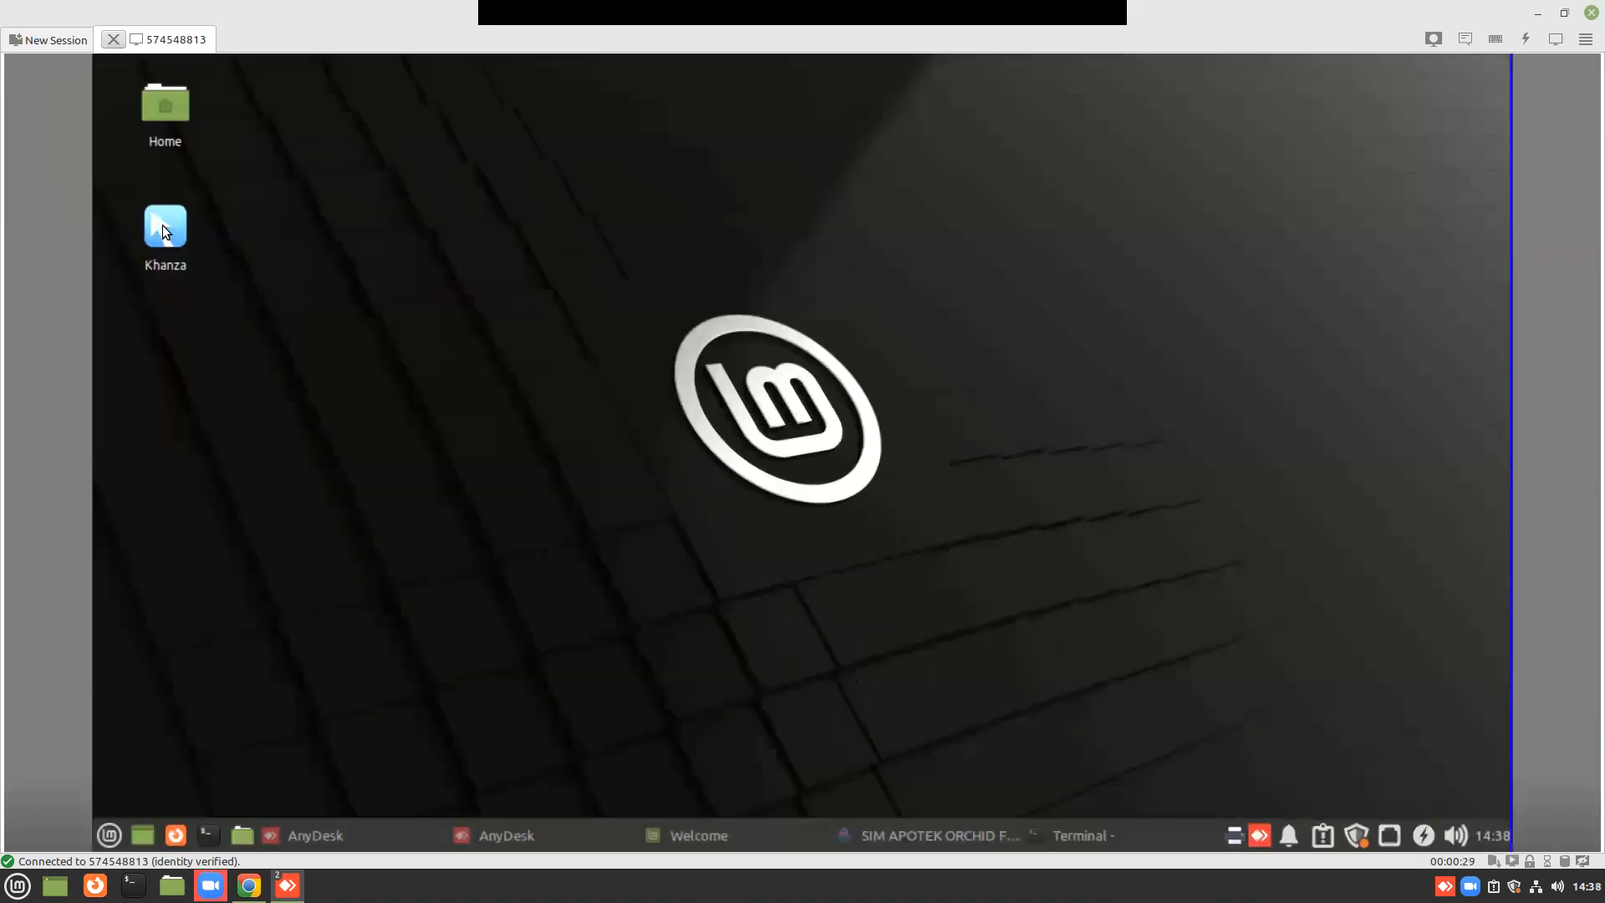
double_click(162, 225)
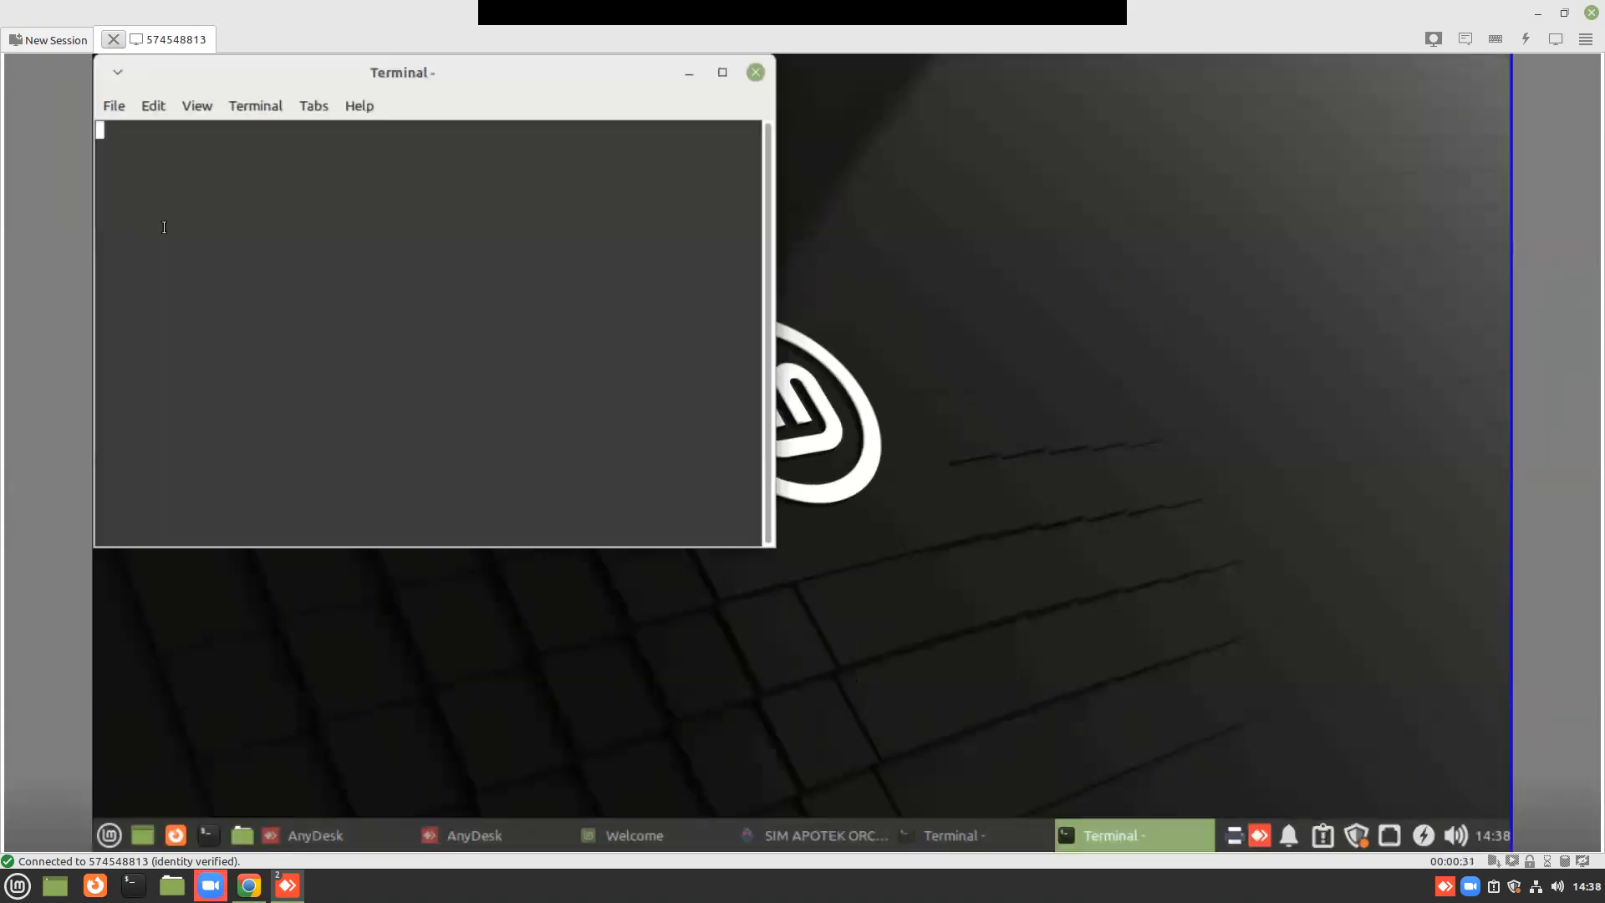
click(724, 72)
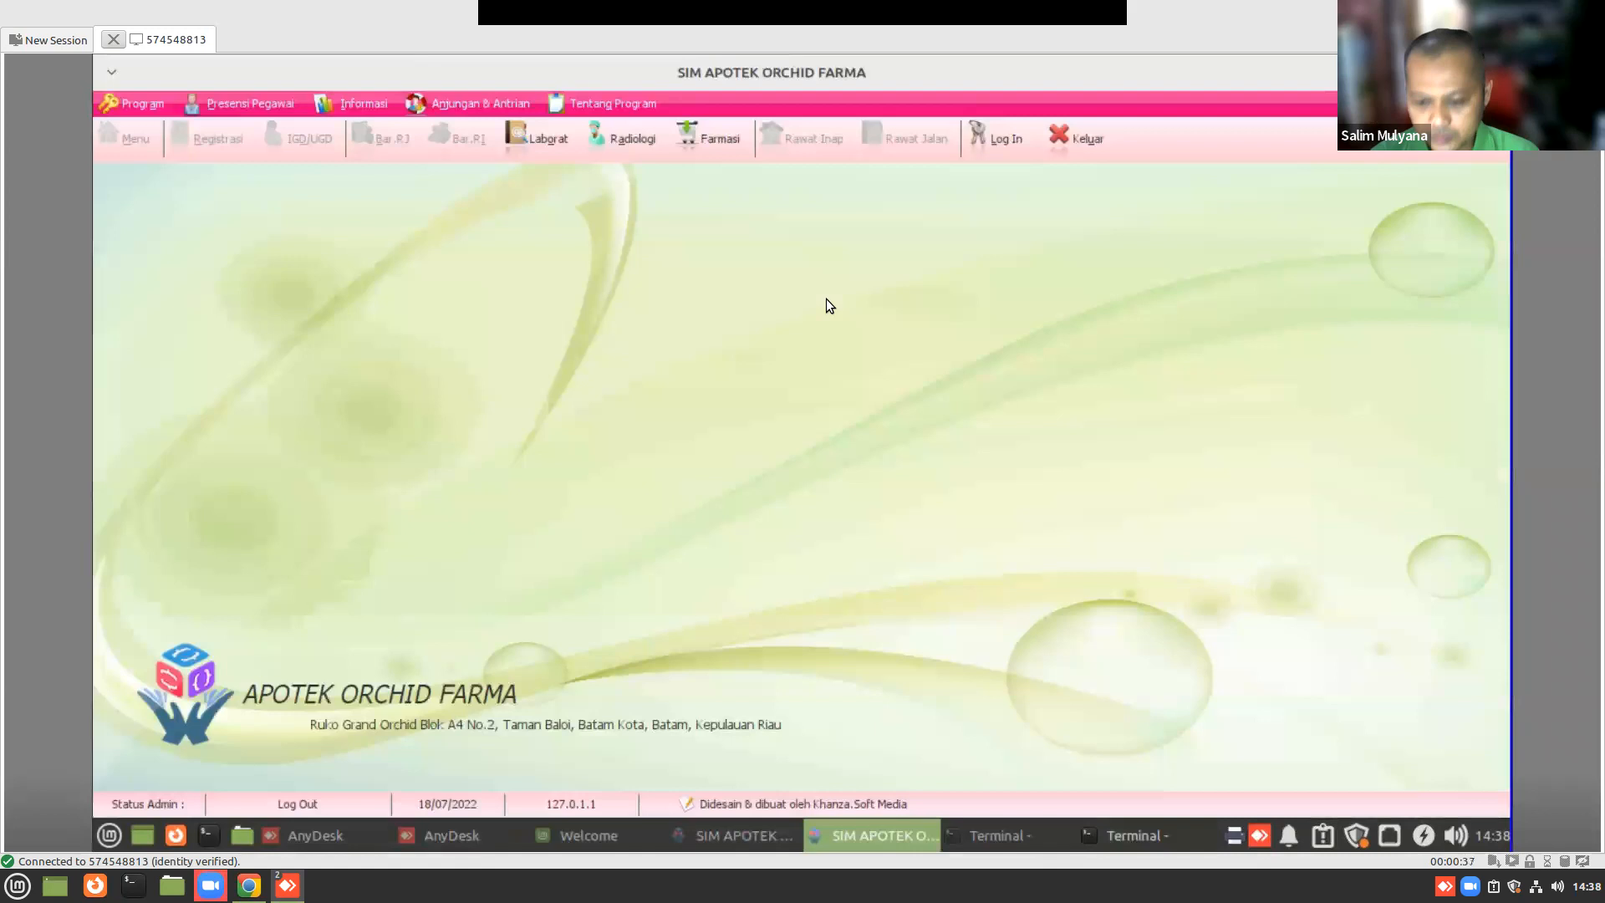
- Quit the duplicate logged-out SIM APOTEK window and open the Admin Utama Menu Utama
click(740, 845)
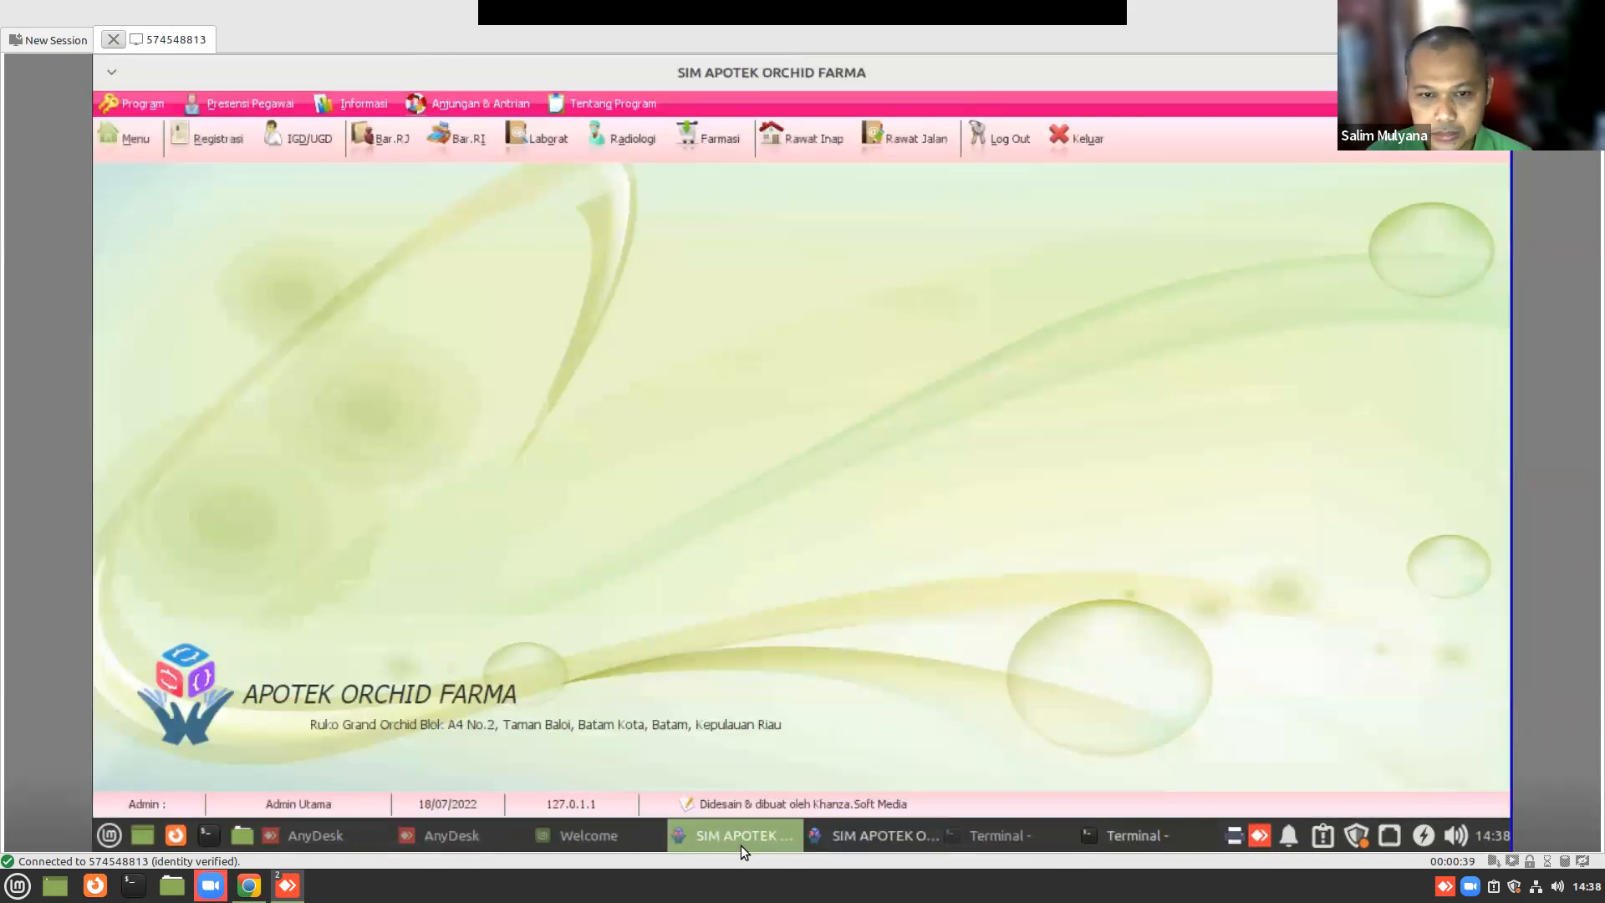
click(851, 830)
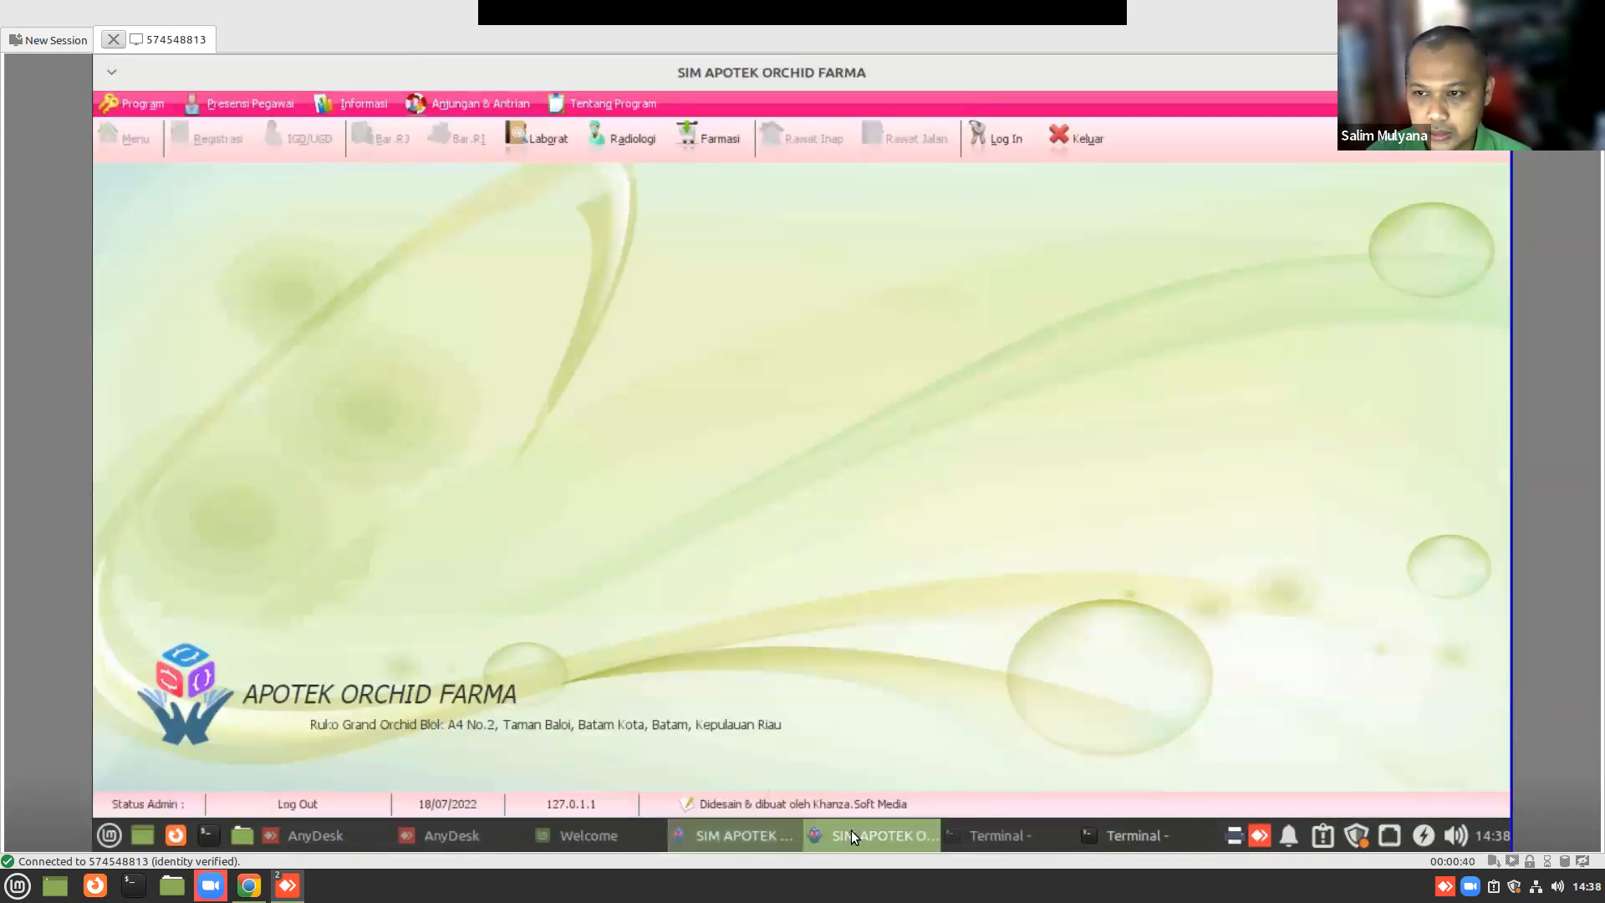
click(1075, 146)
click(770, 477)
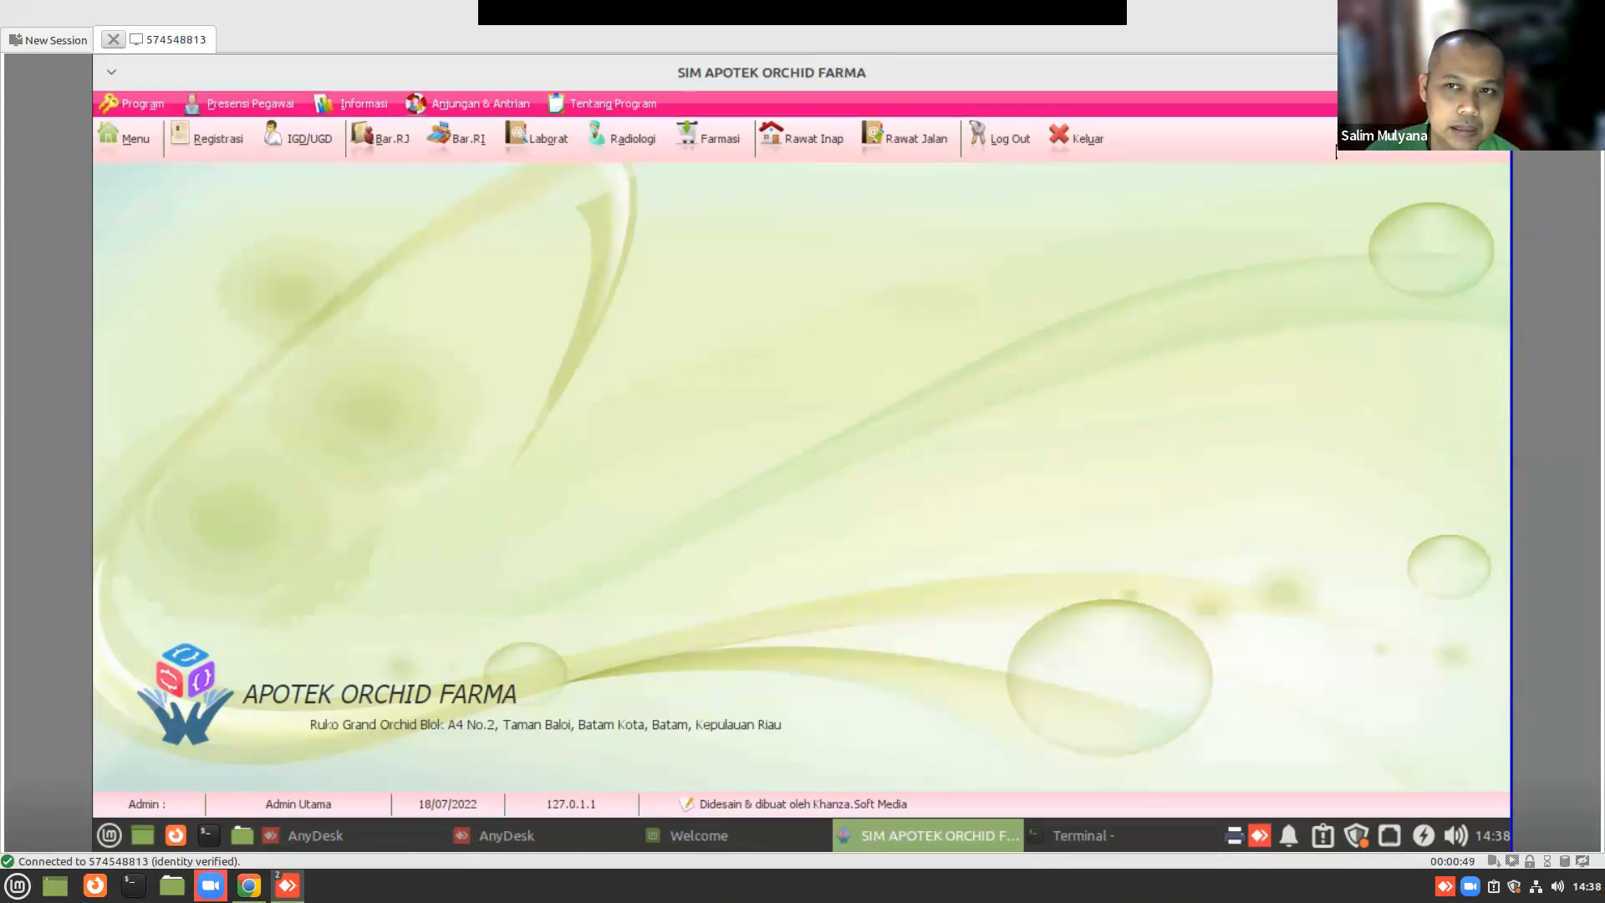
click(123, 142)
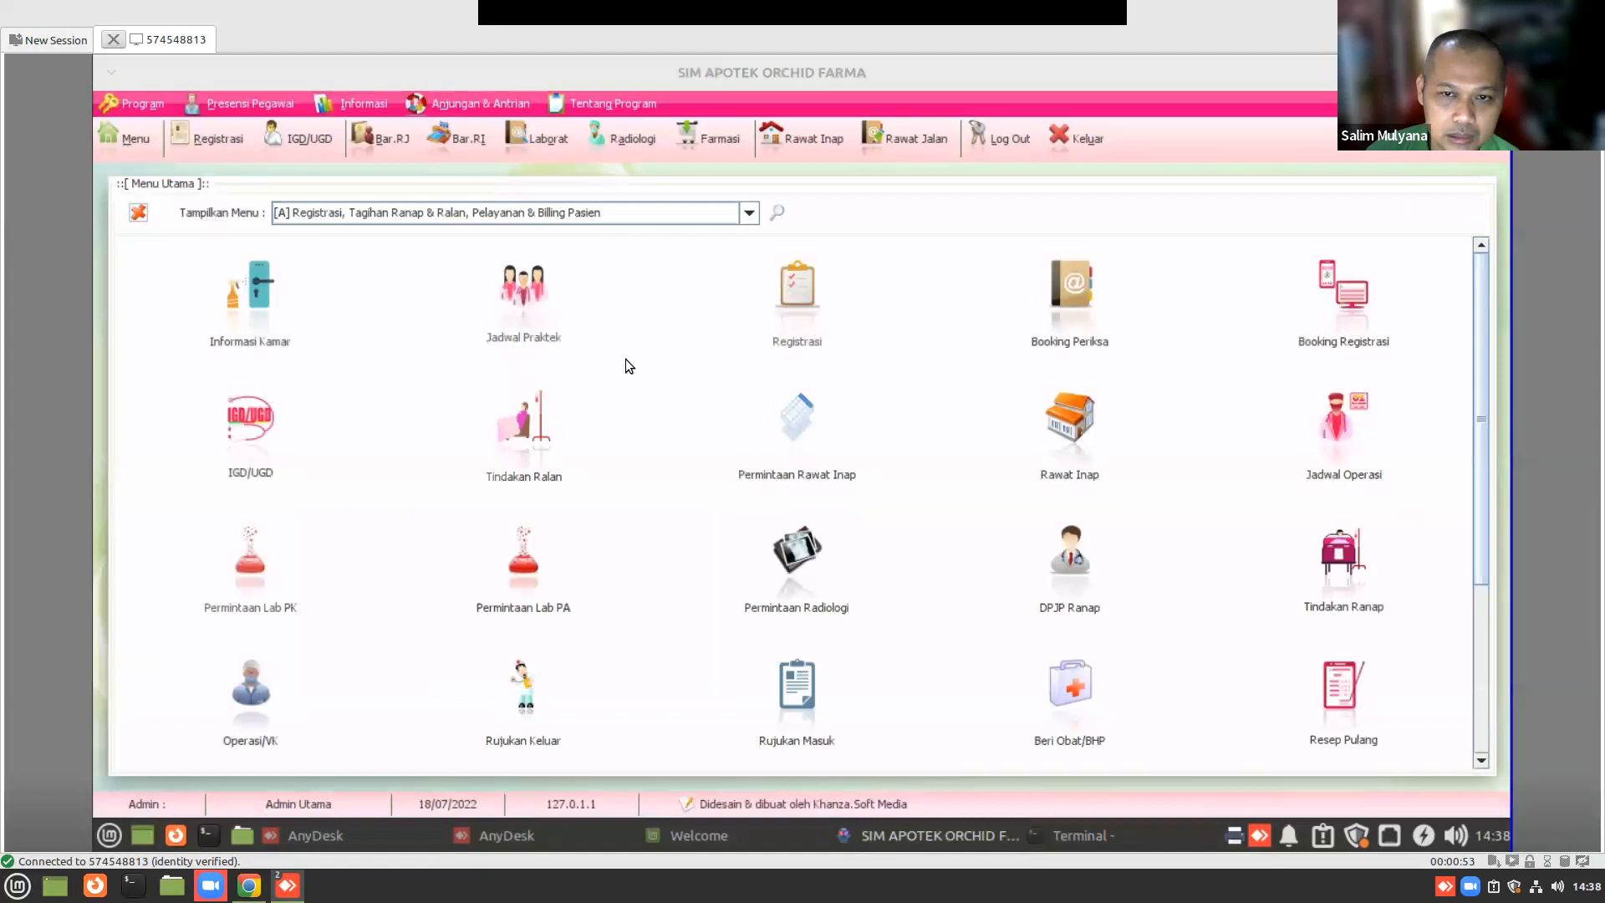
- Open Obat, Alkes & BHP under [D] Transaksi Inventory Obat and expand Input Data
click(750, 214)
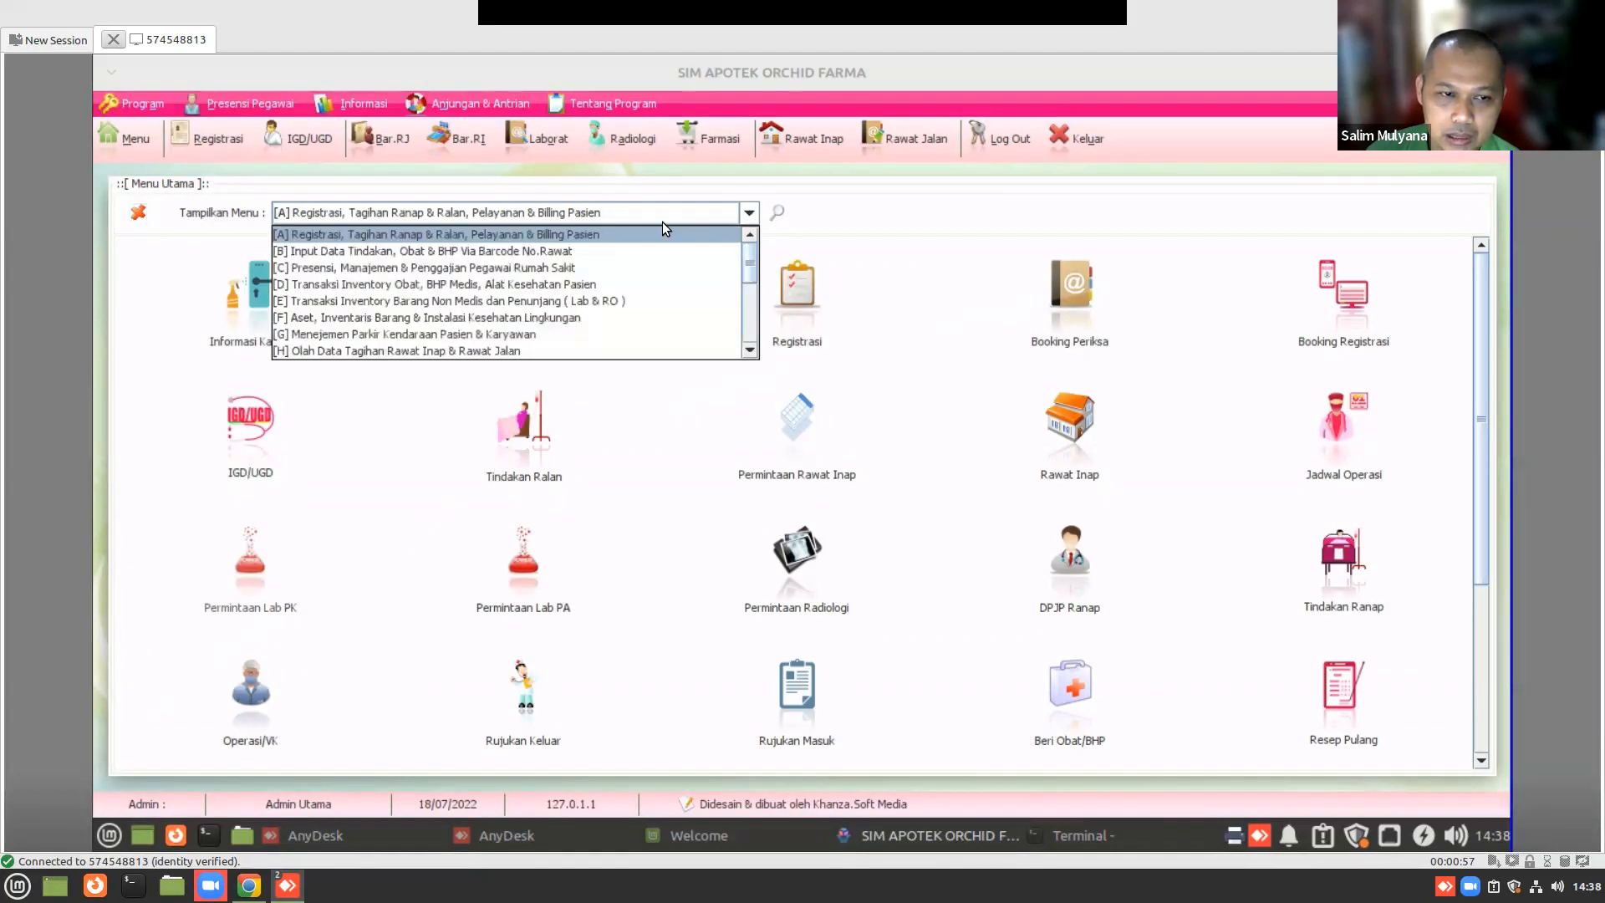
click(535, 284)
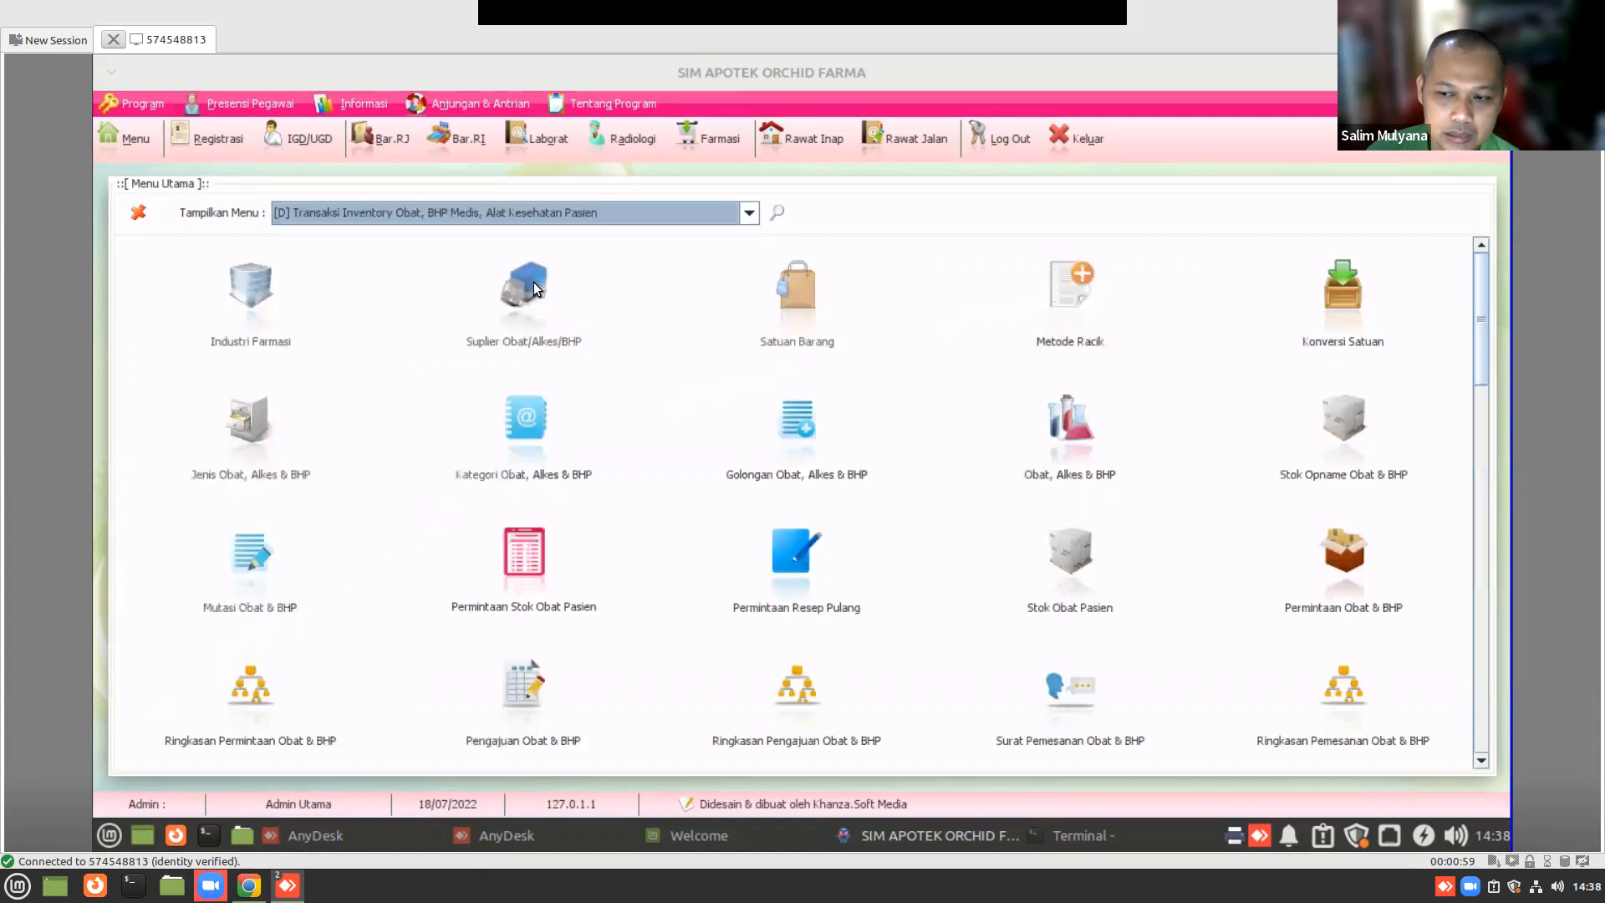
click(1088, 474)
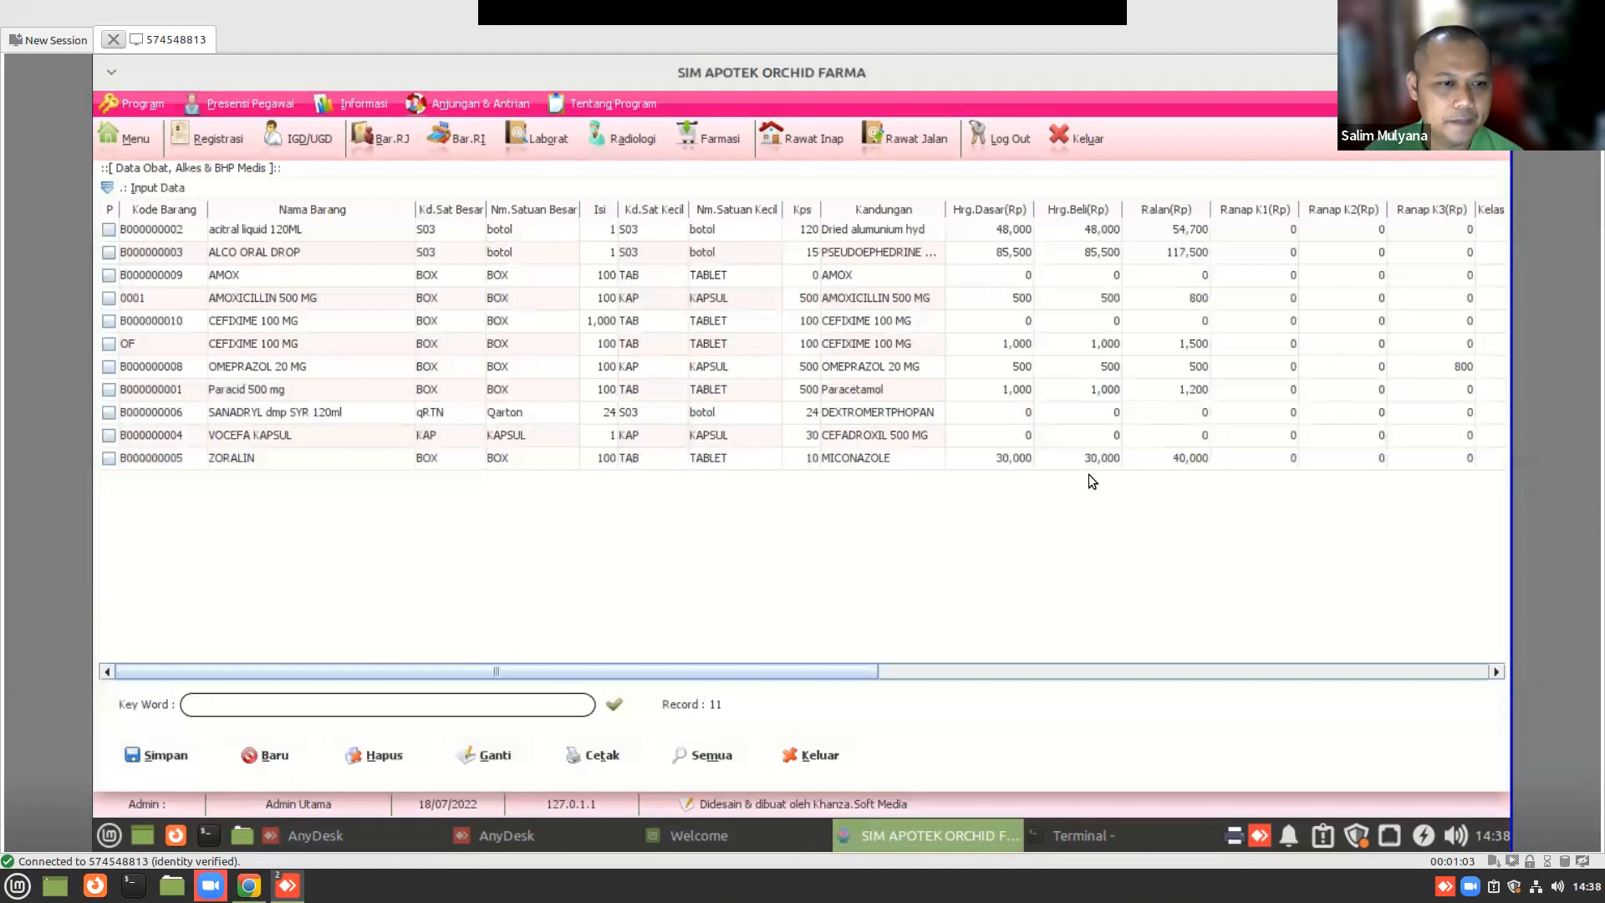
click(106, 187)
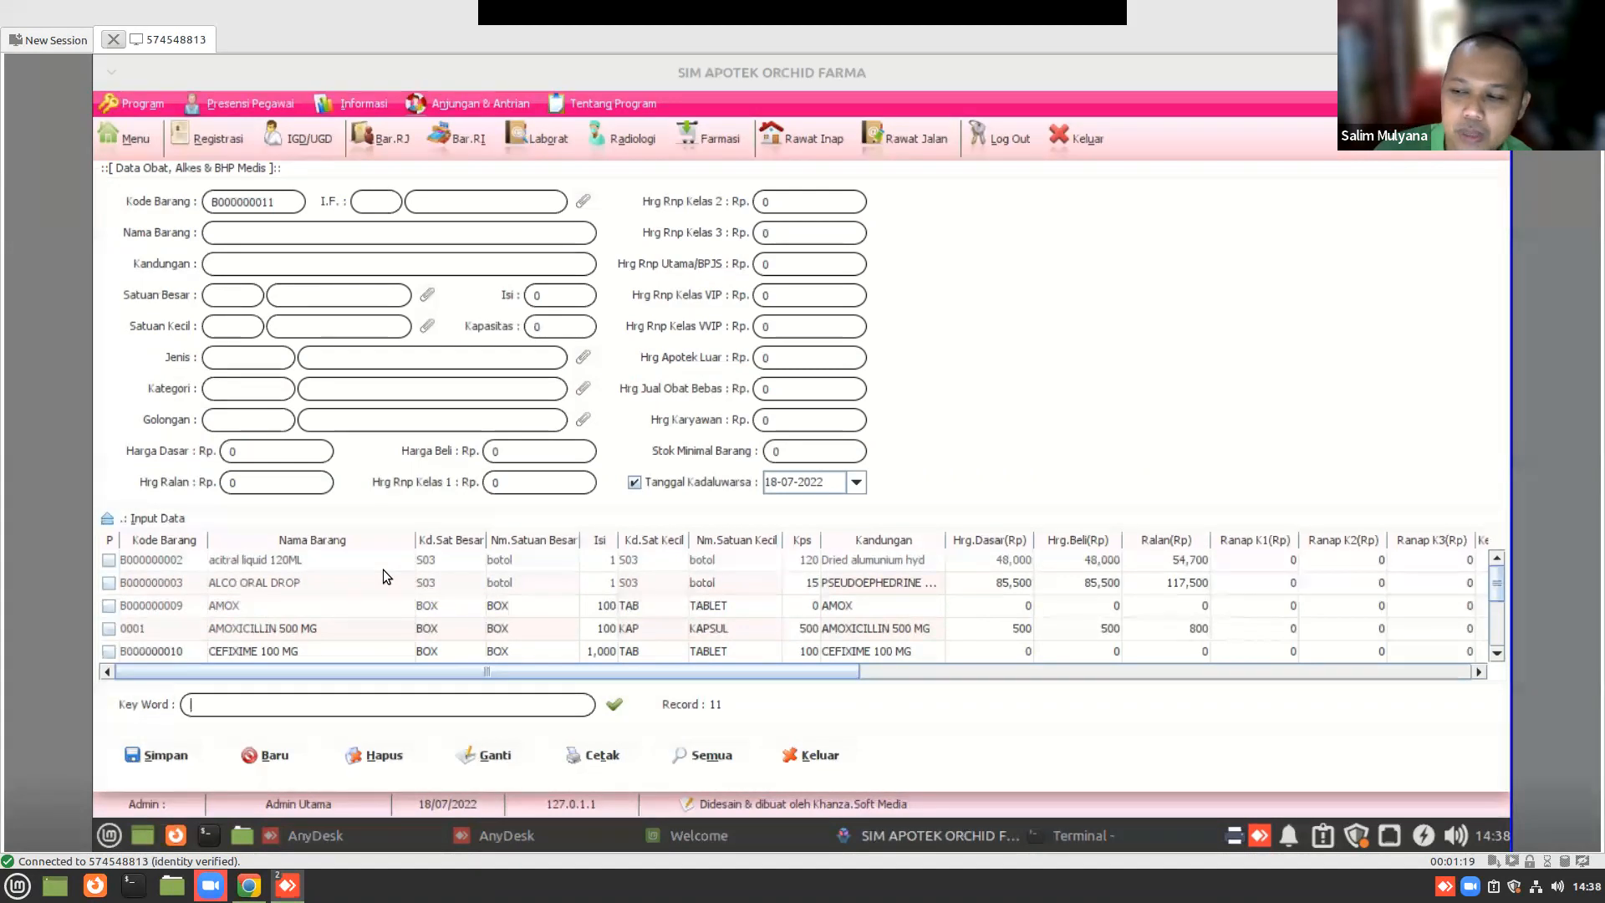
scroll(316, 610, down, 2)
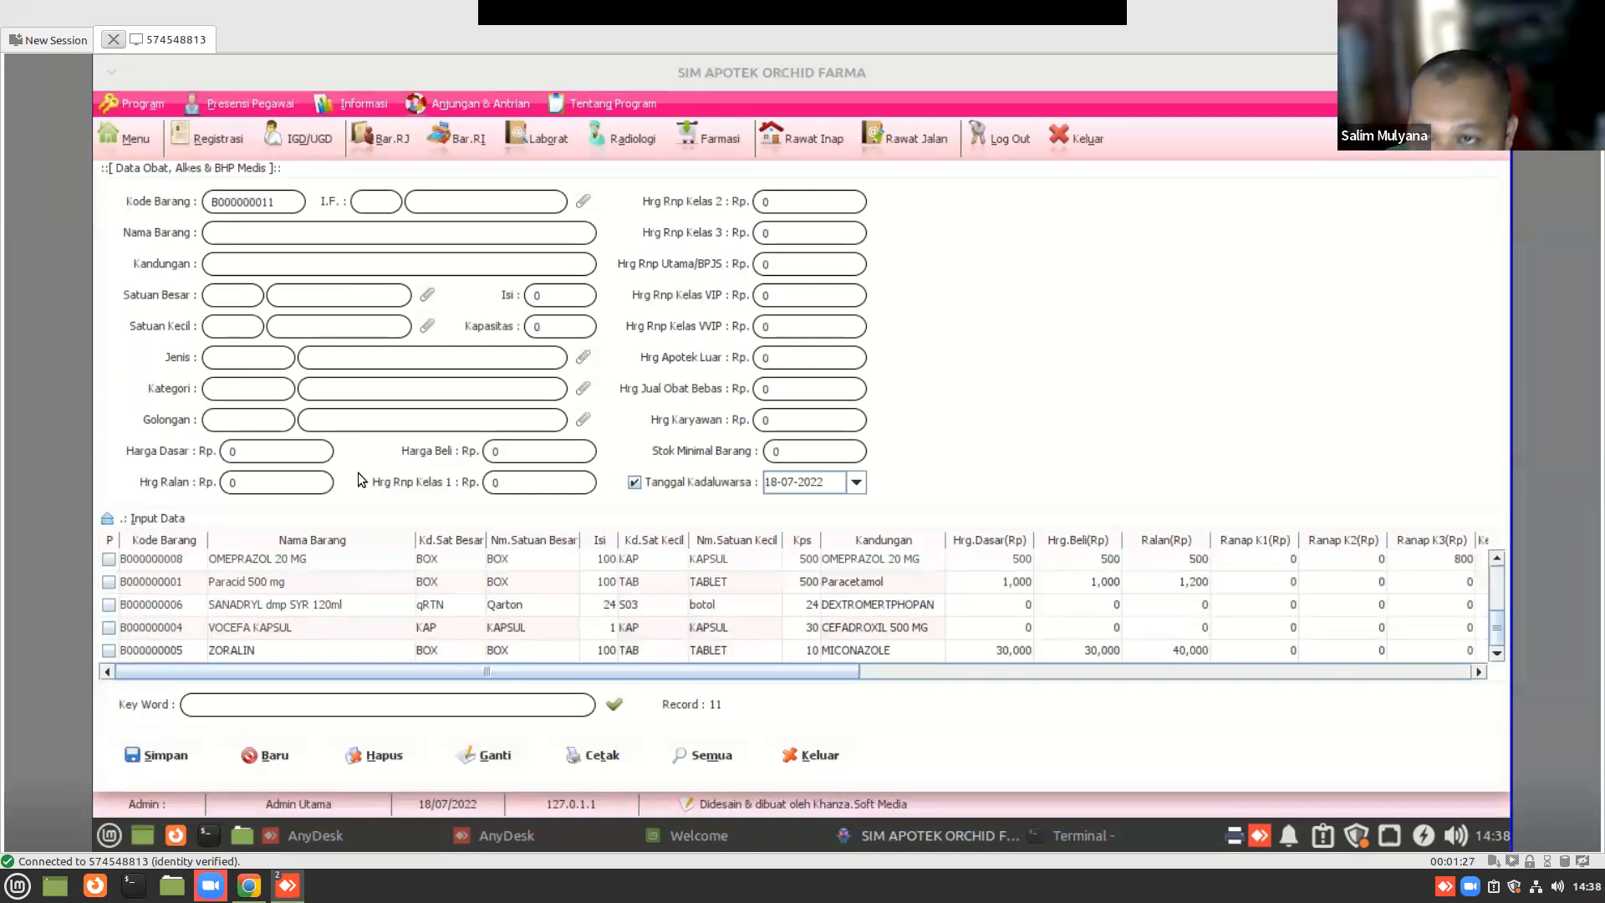
scroll(389, 620, up, 1)
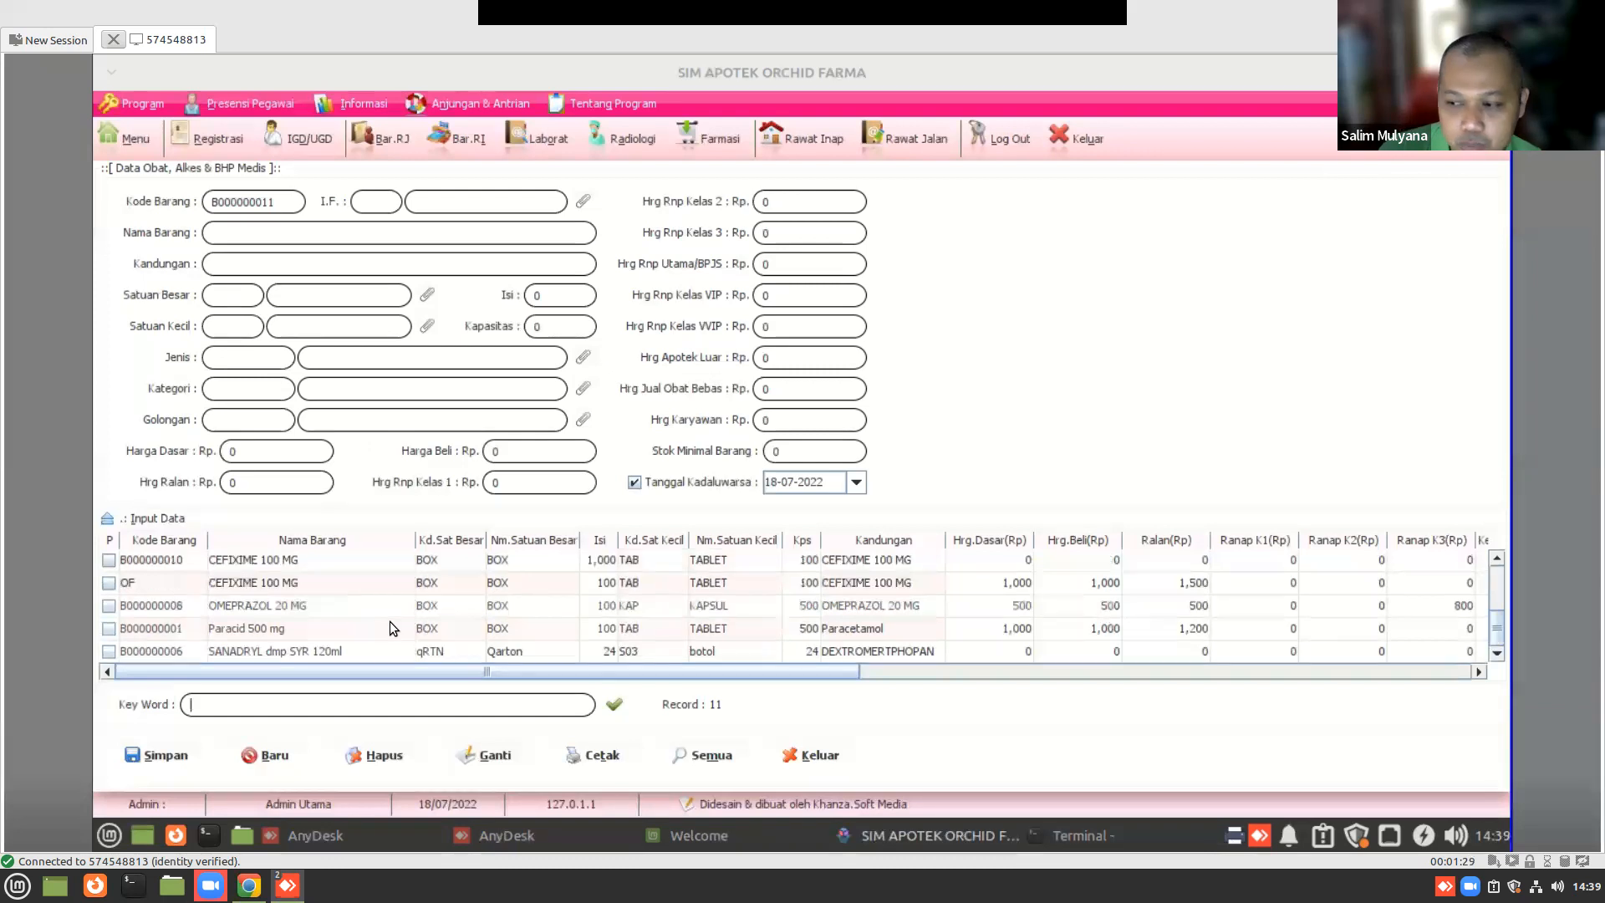
scroll(389, 628, up, 2)
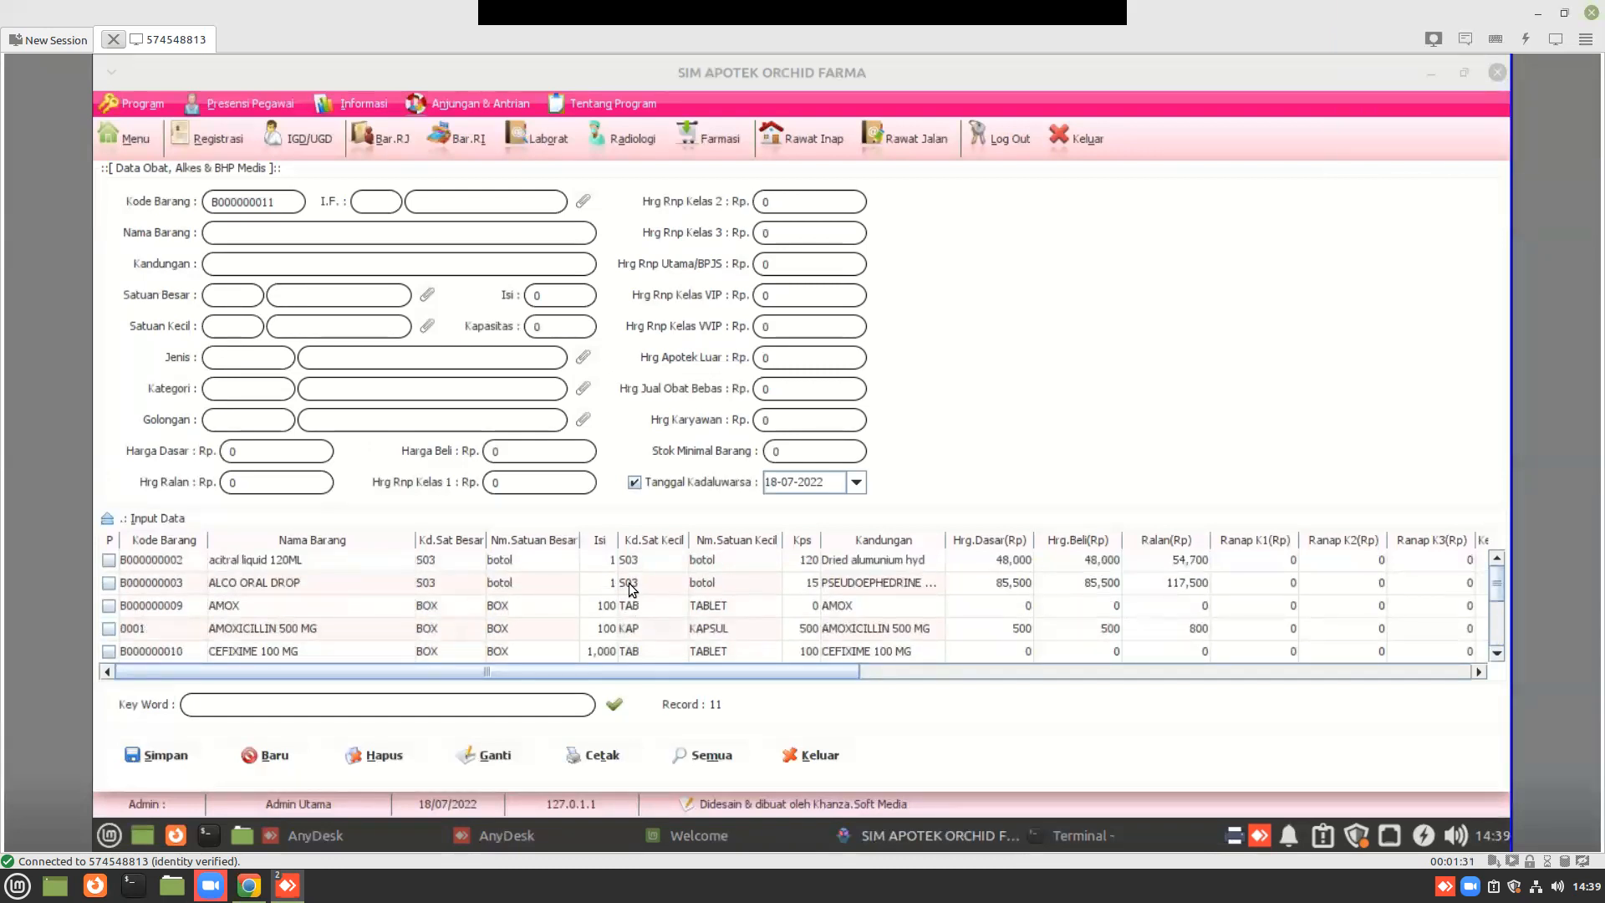
- Load ALCO ORAL DROP and review its Kode Barang, Nama Barang and Hrg Ralan 117500.0
click(286, 584)
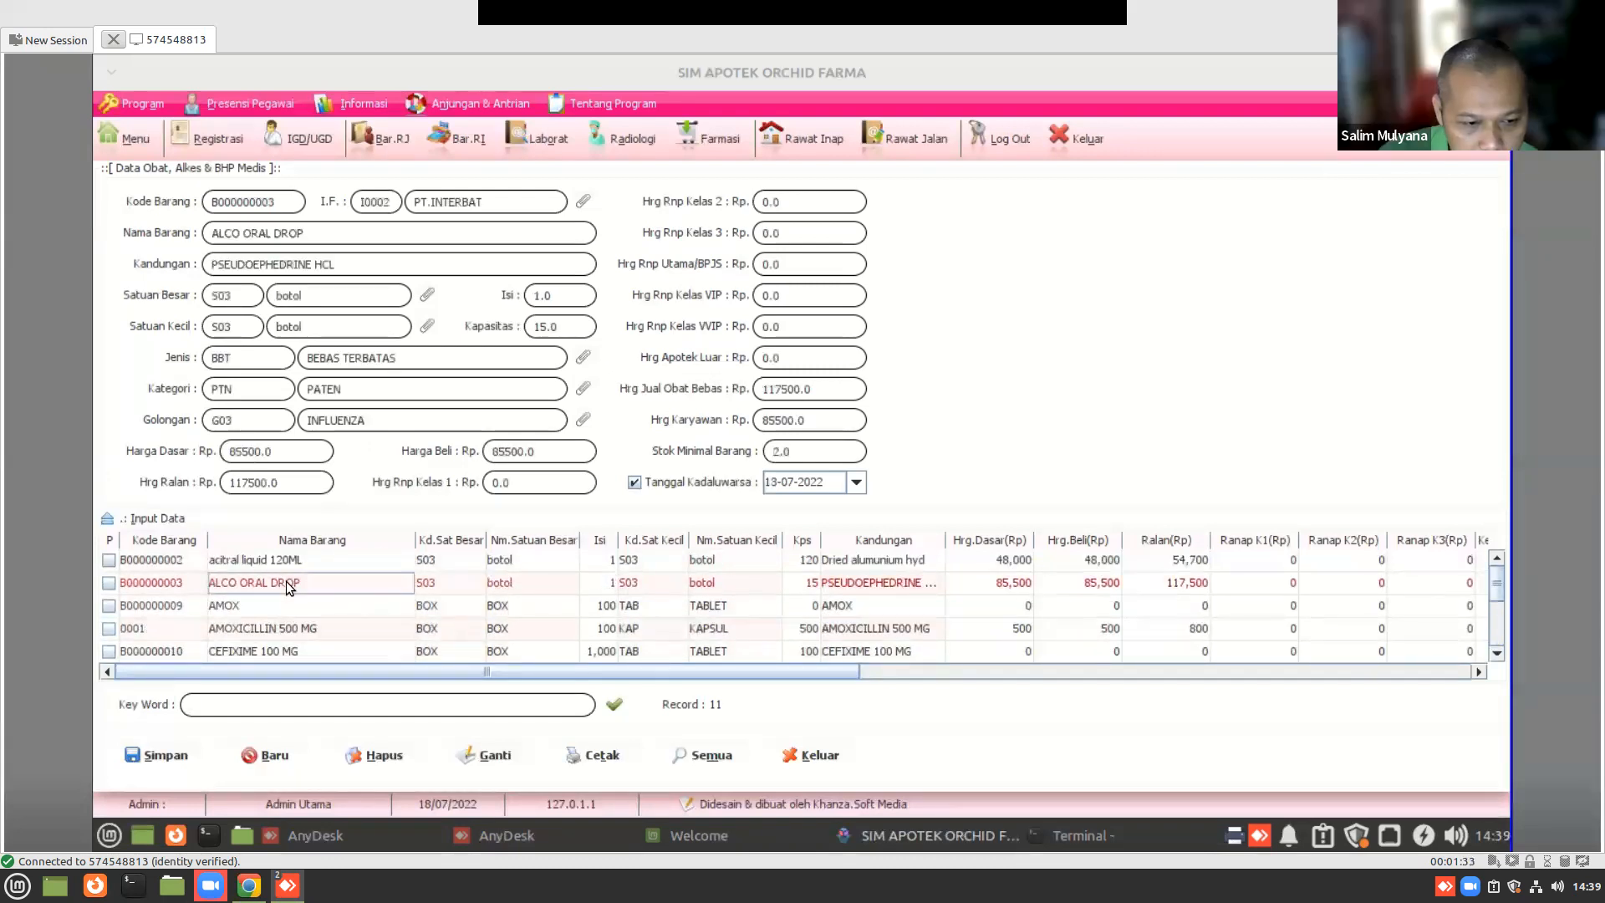
click(259, 207)
drag(281, 203, 189, 203)
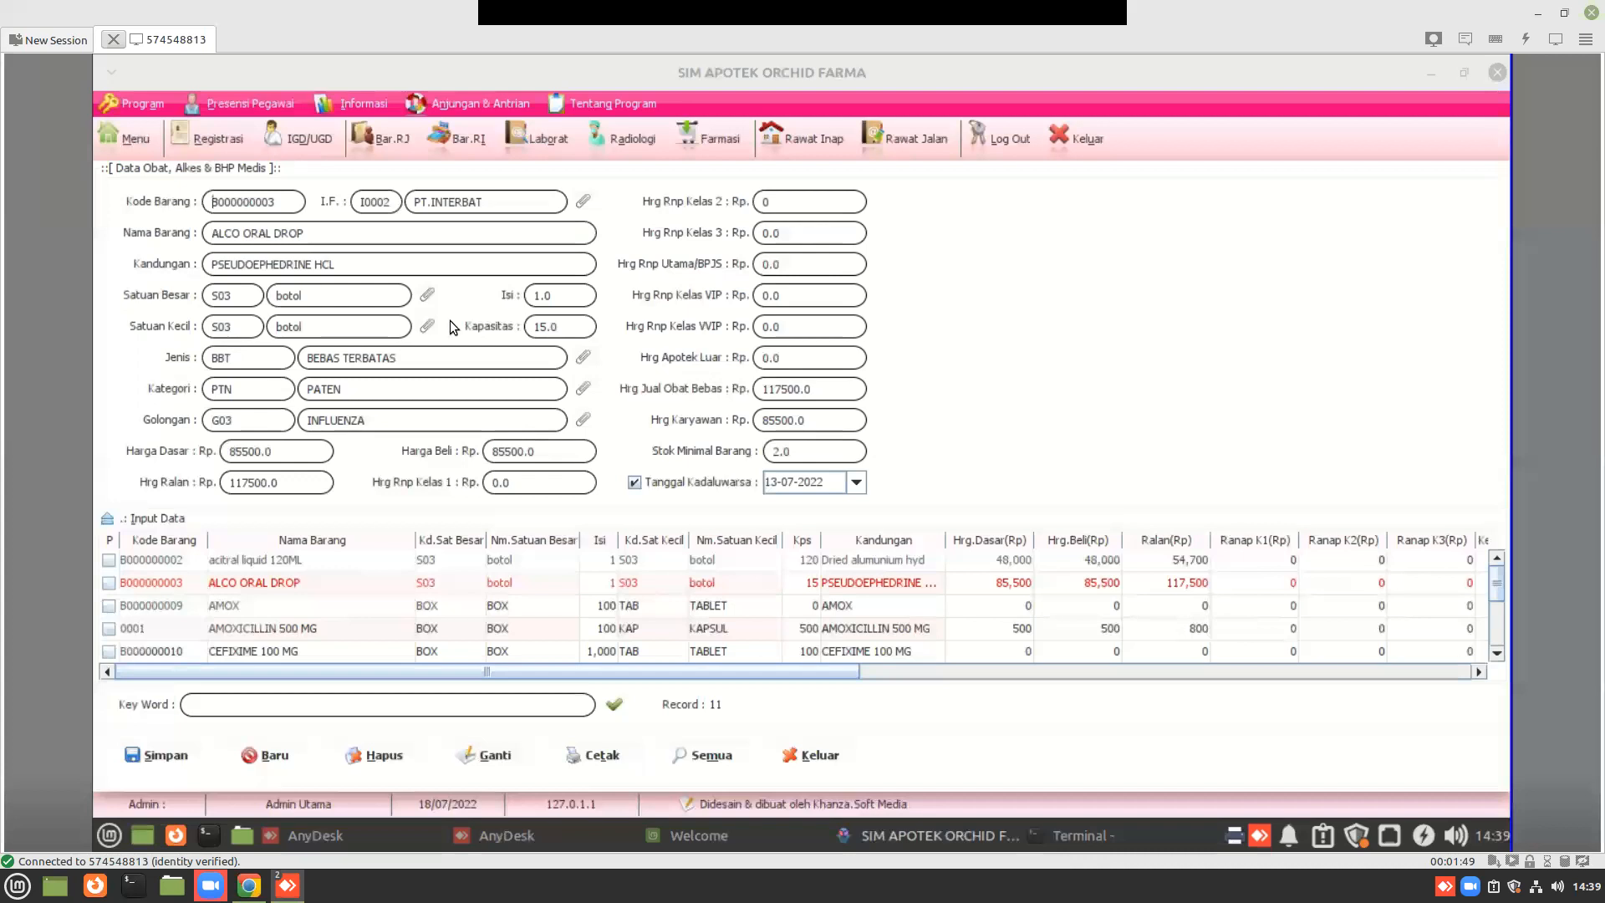
mouse_move(211, 885)
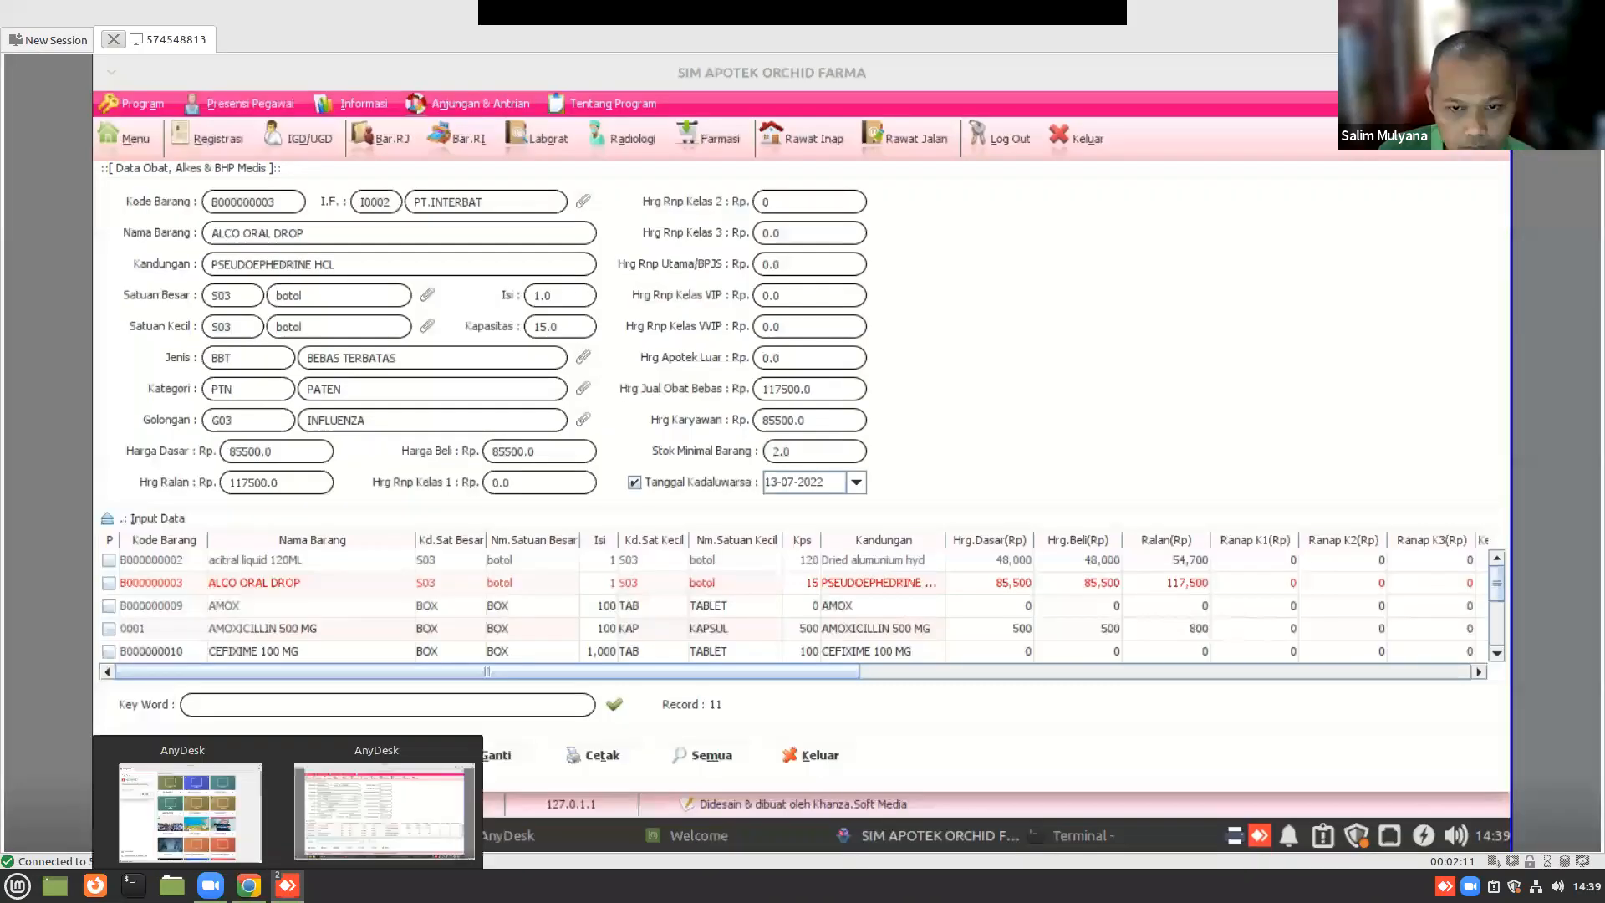
click(309, 809)
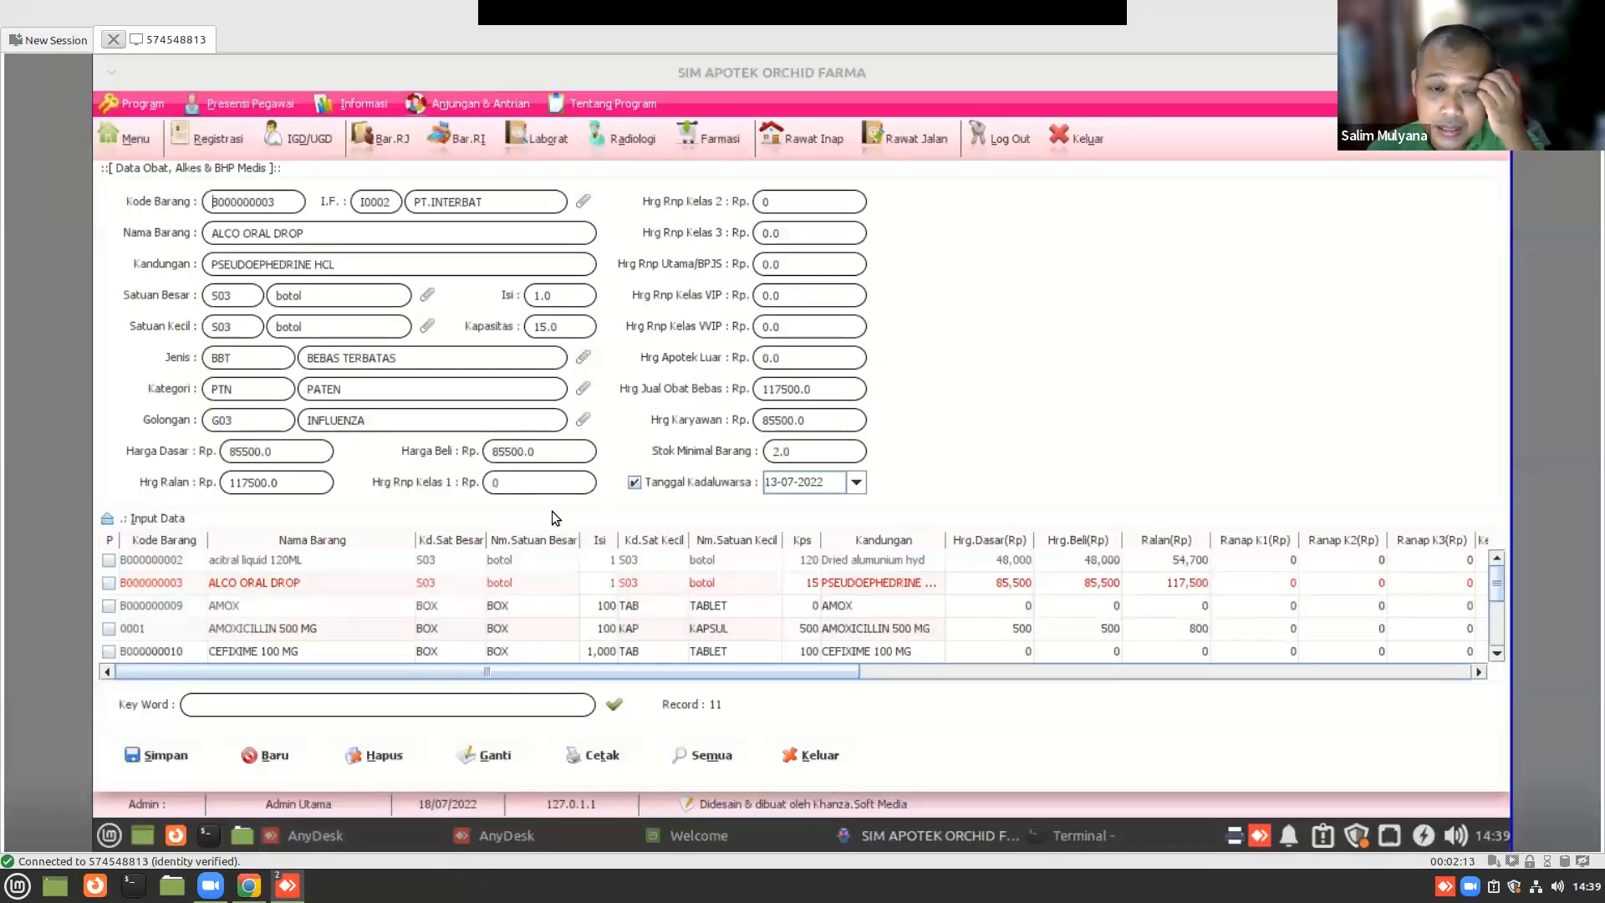
click(334, 236)
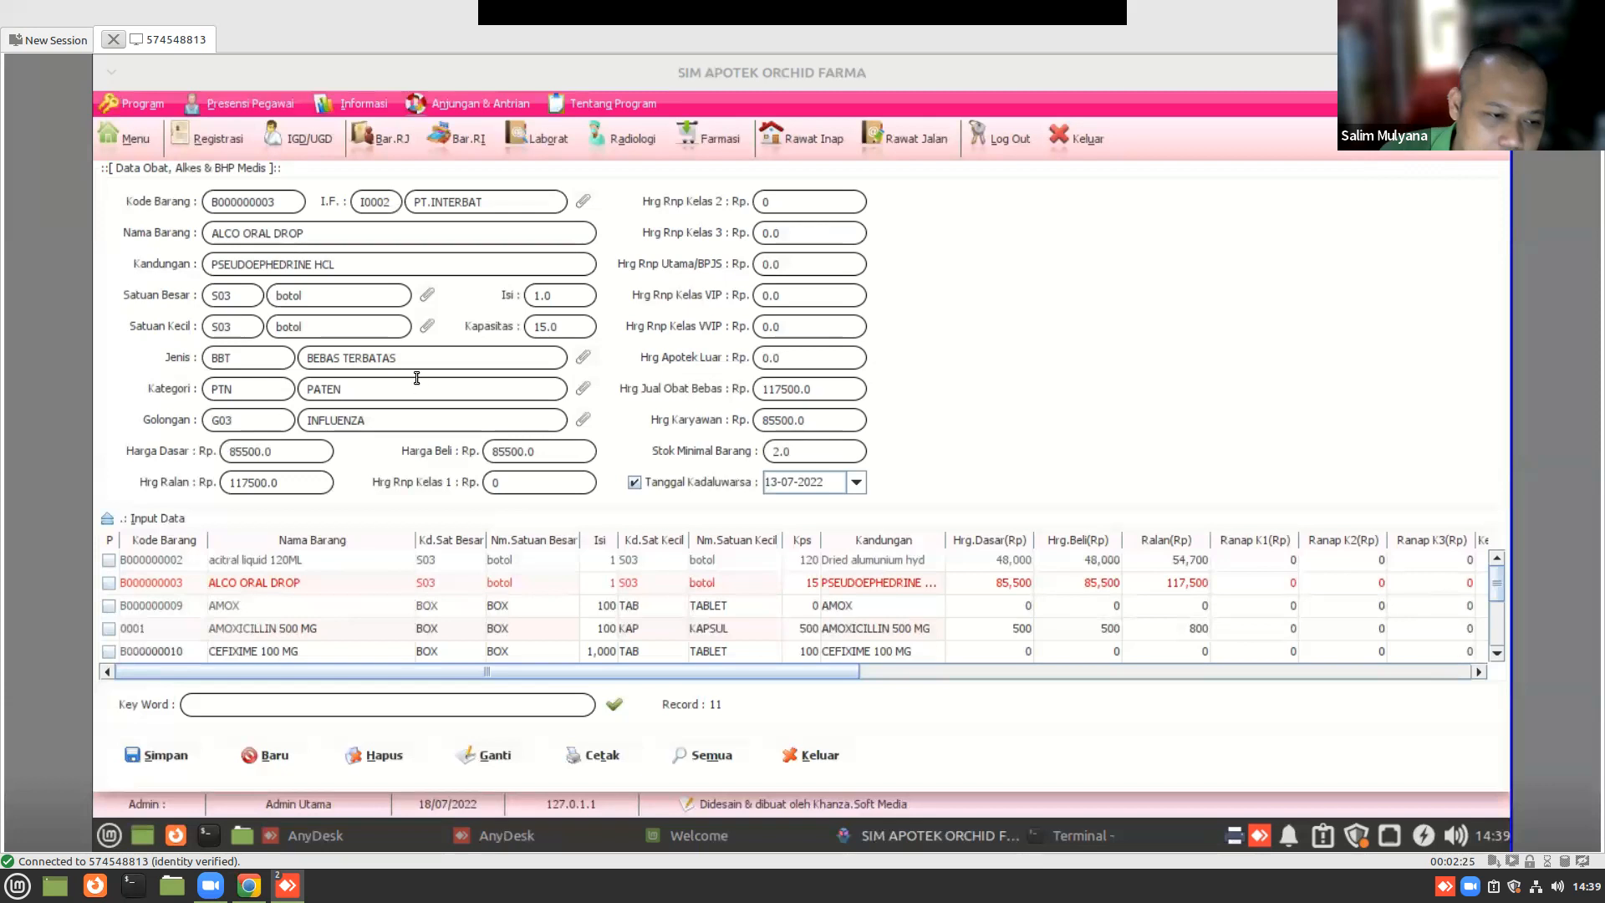
drag(304, 485, 189, 480)
click(269, 483)
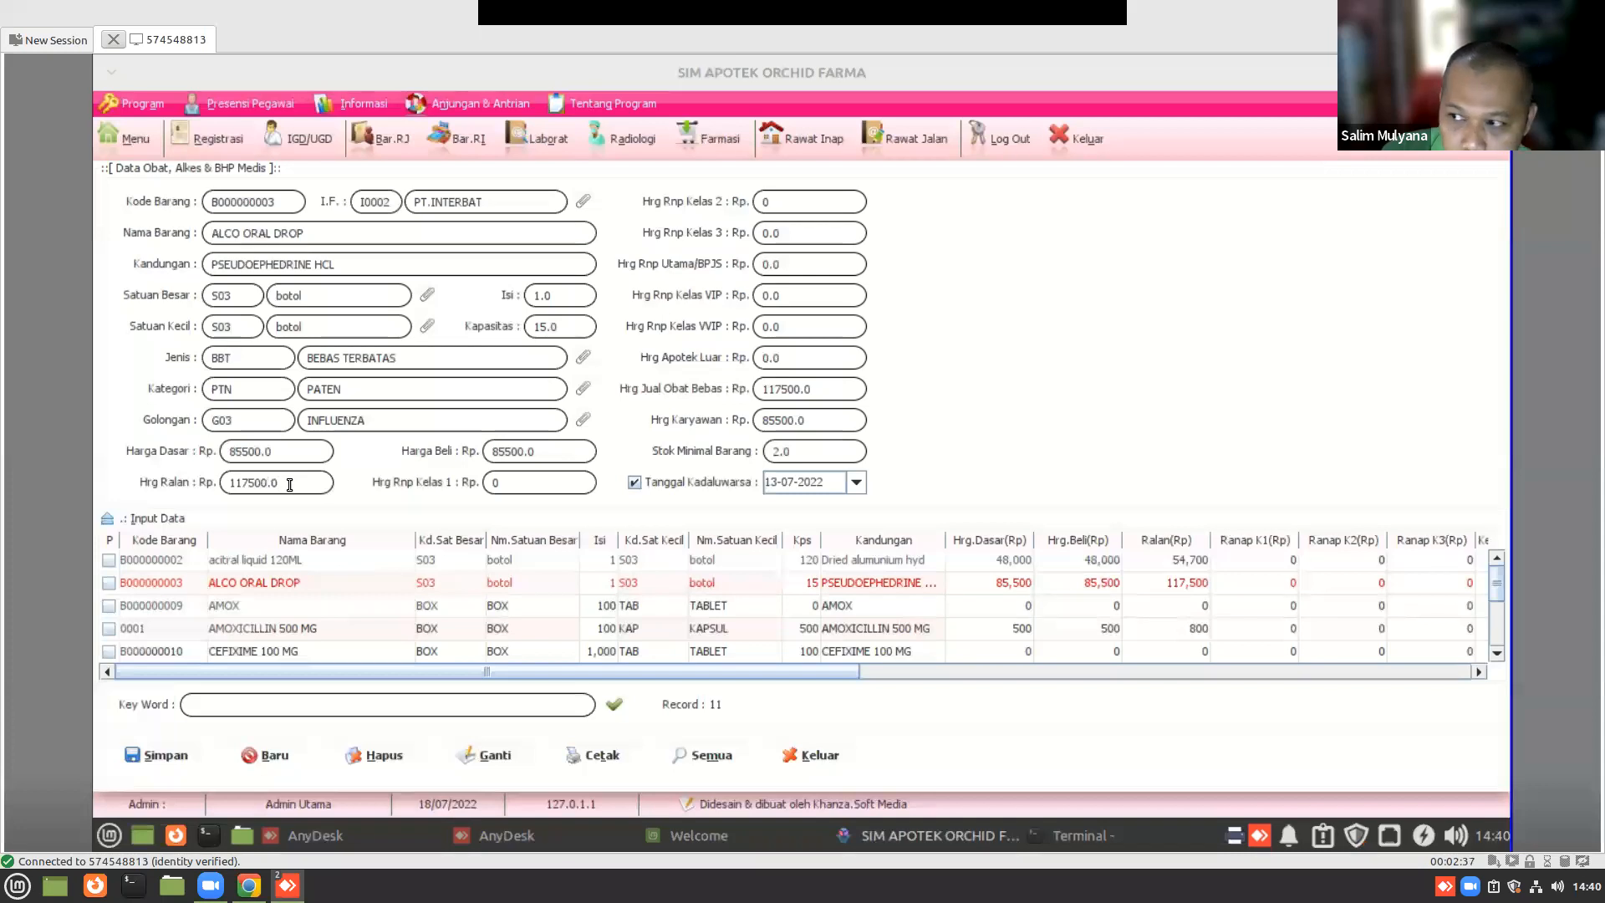
- Search the main menu for 'set harga' and open Set Harga Obat
click(117, 134)
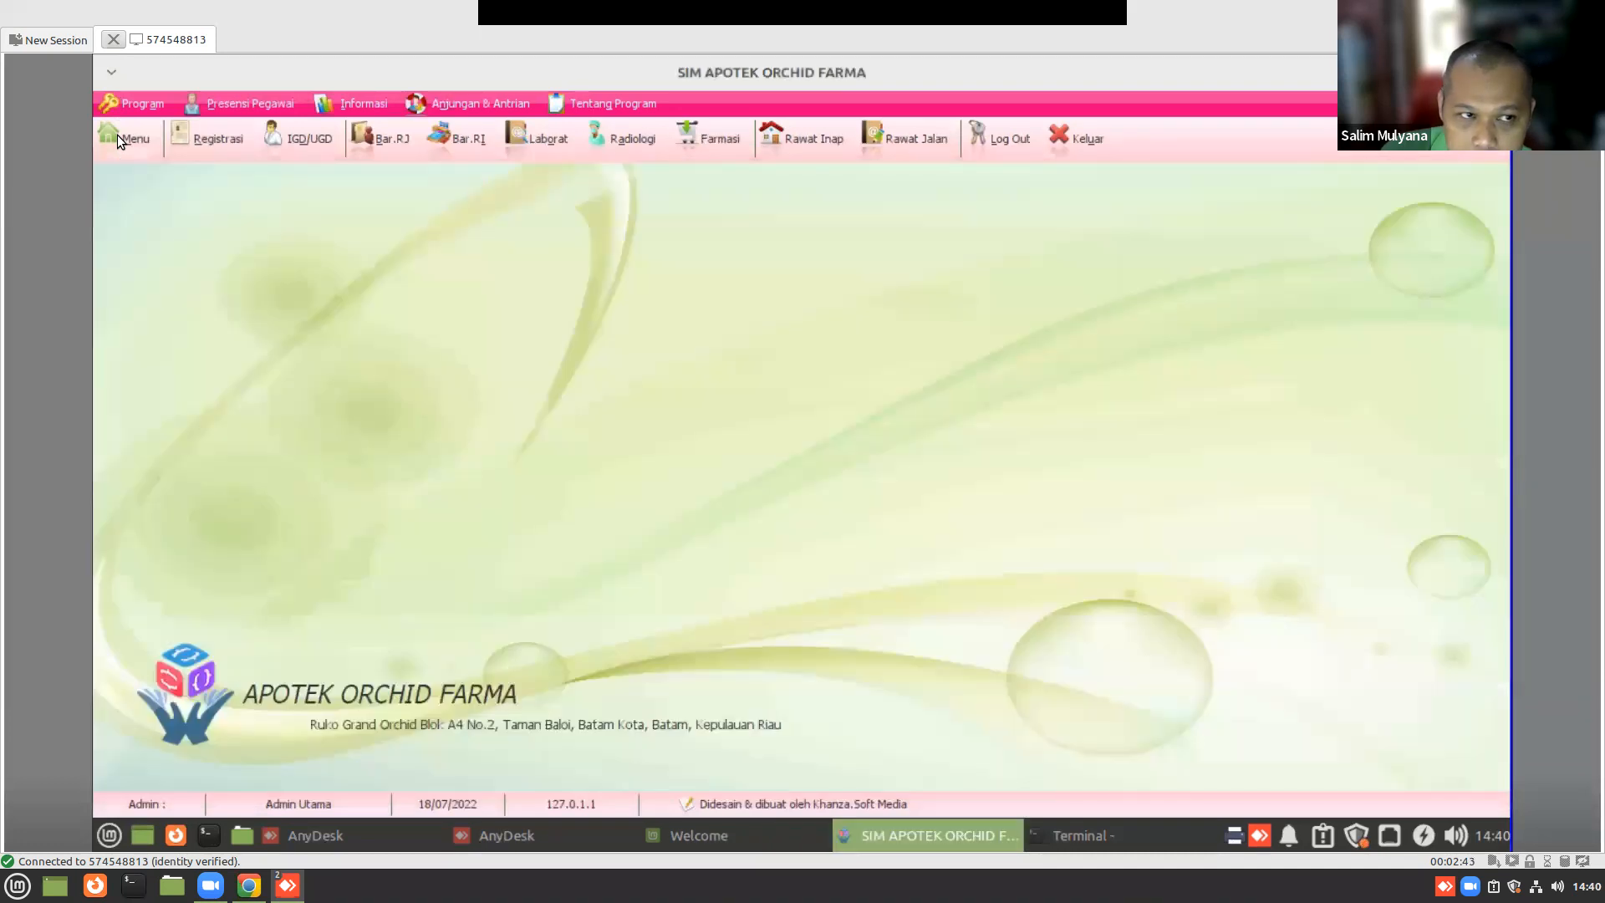
click(749, 213)
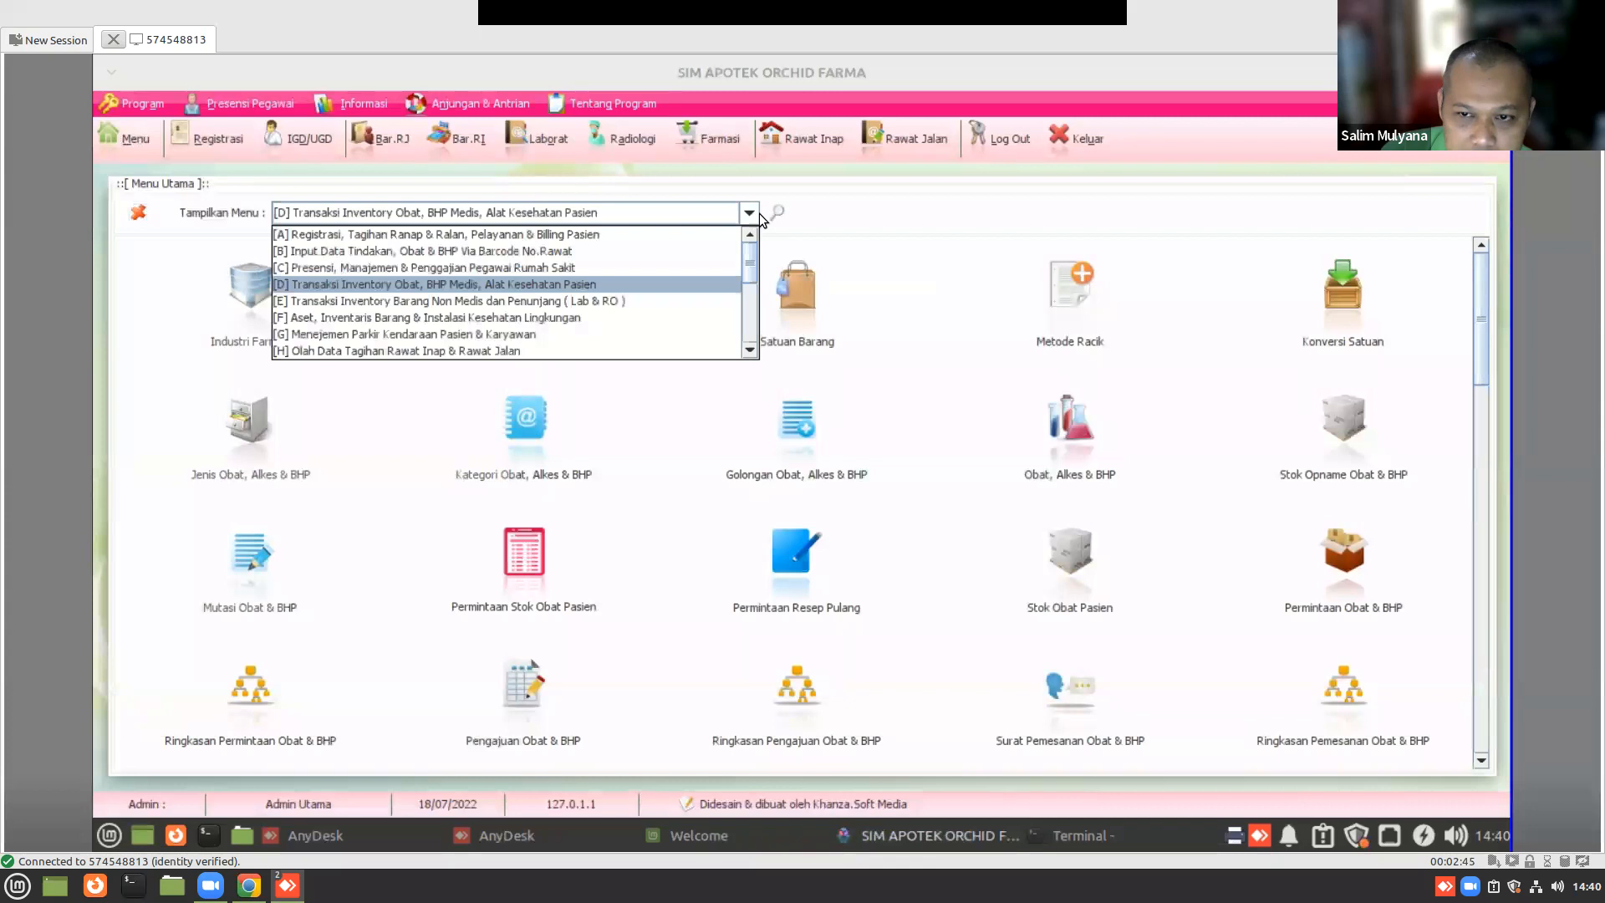
click(774, 212)
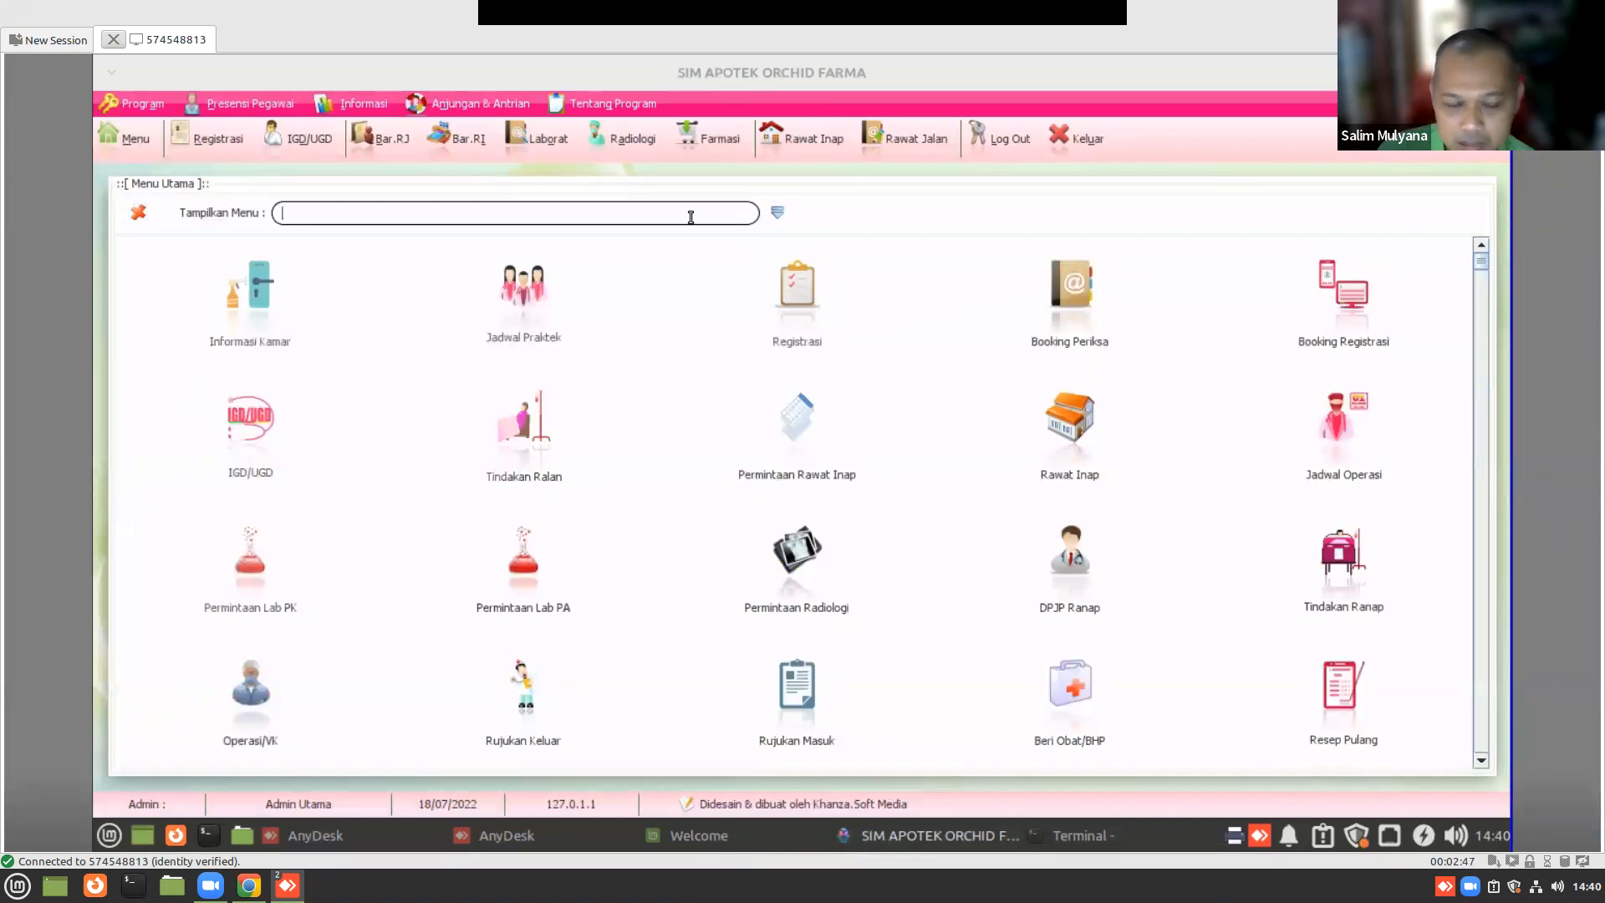
text(set harga)
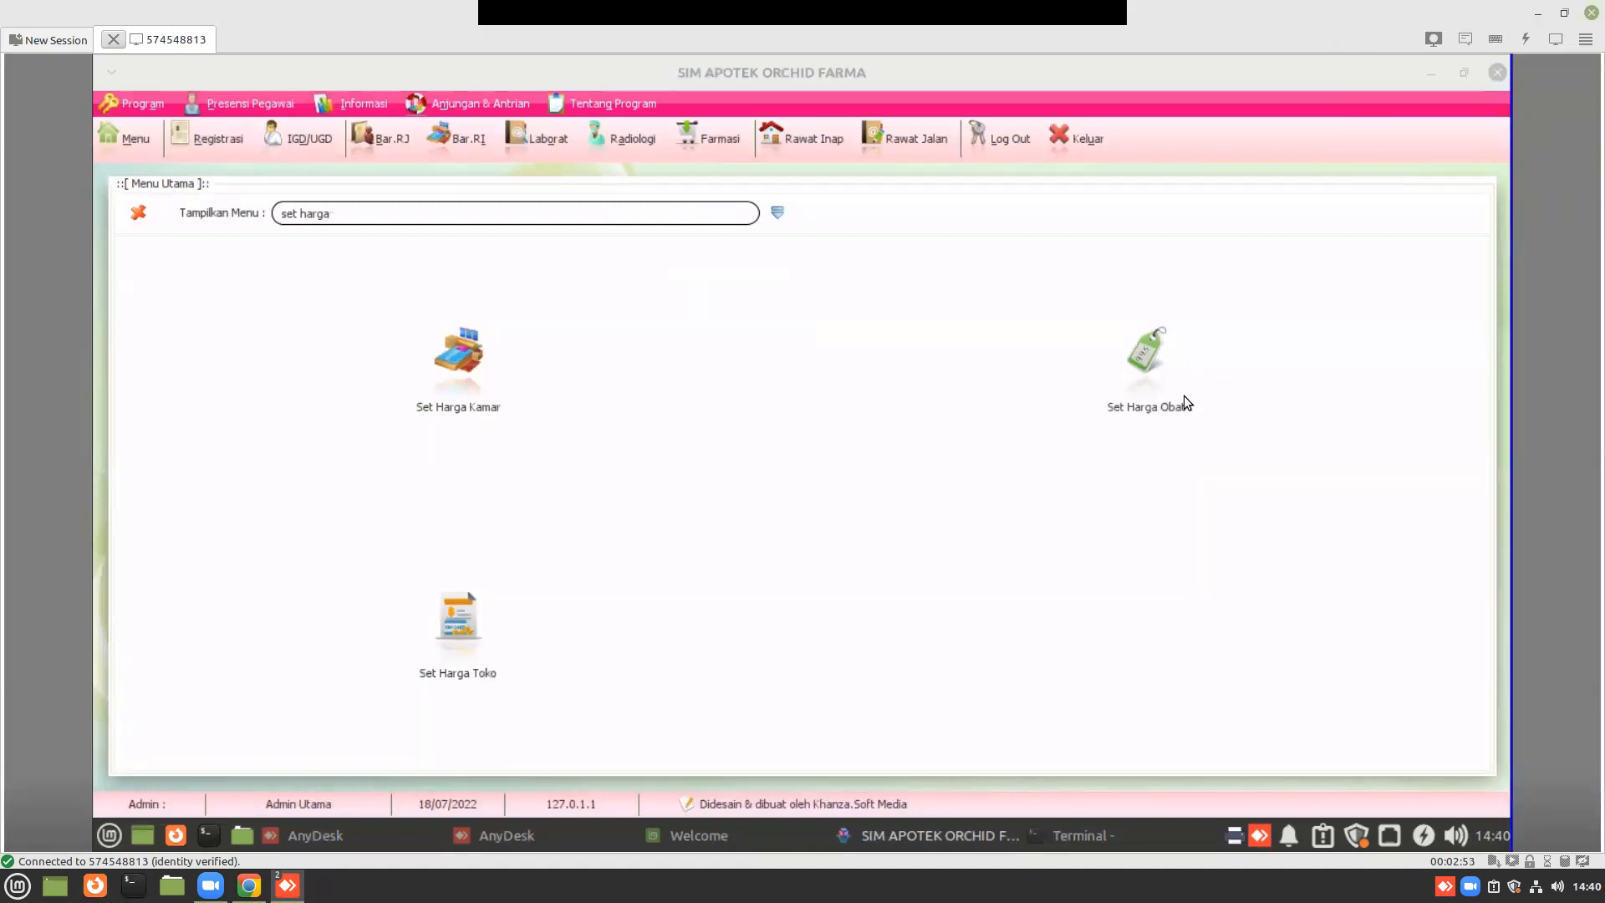
click(1157, 378)
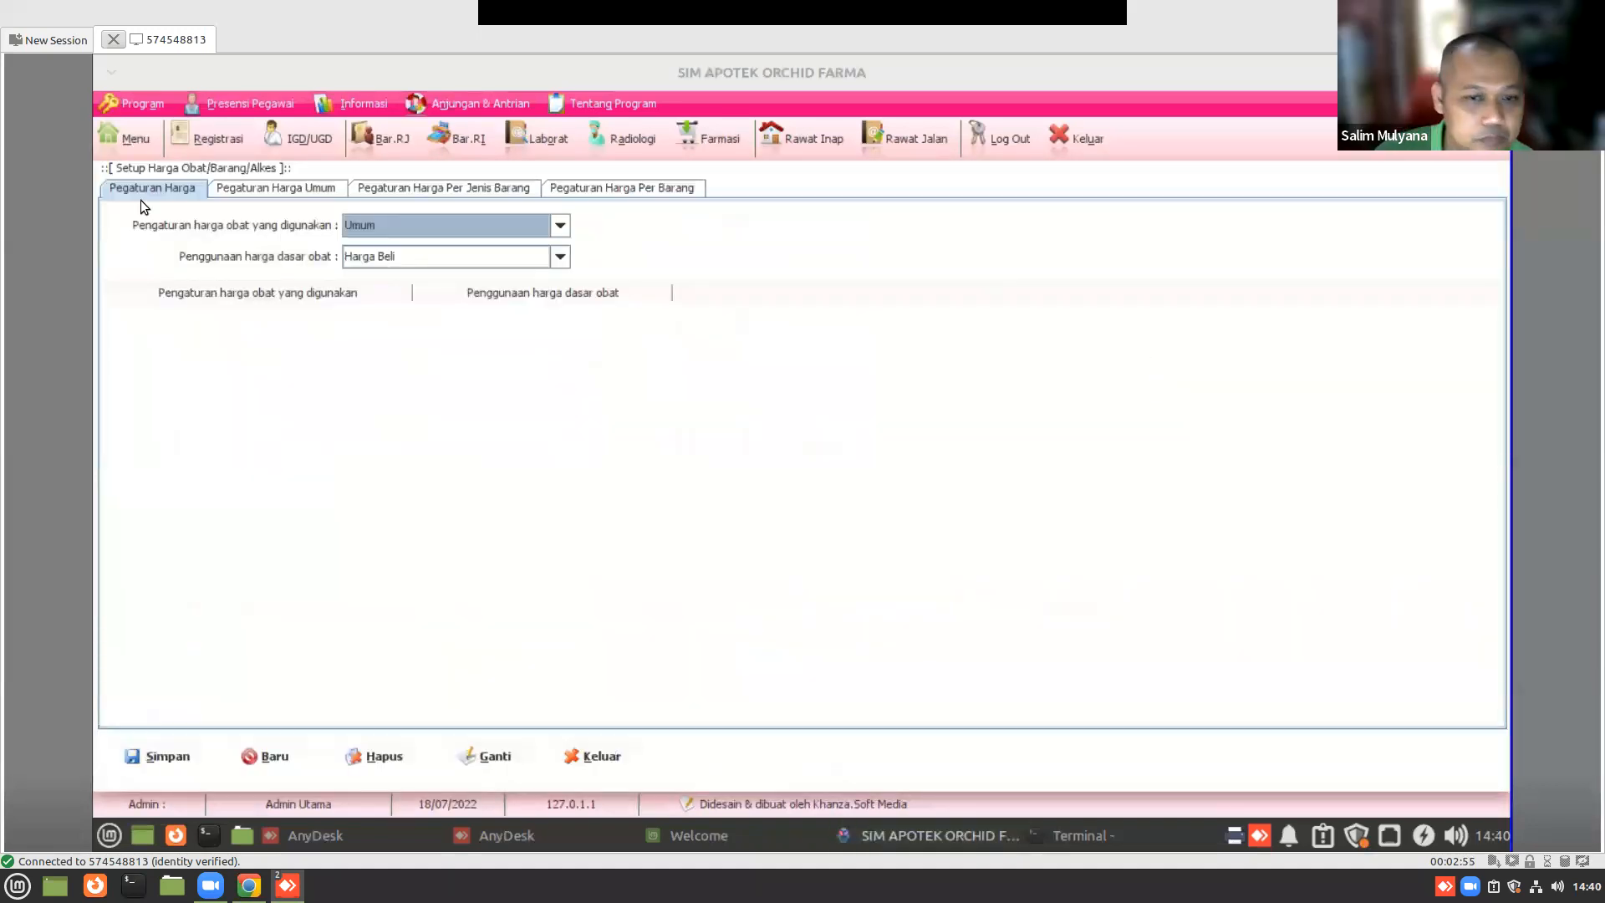
- Save Umum pricing on Harga Beli and view the general markups (Ralan 20%, Karyawan 19%)
click(436, 228)
click(429, 243)
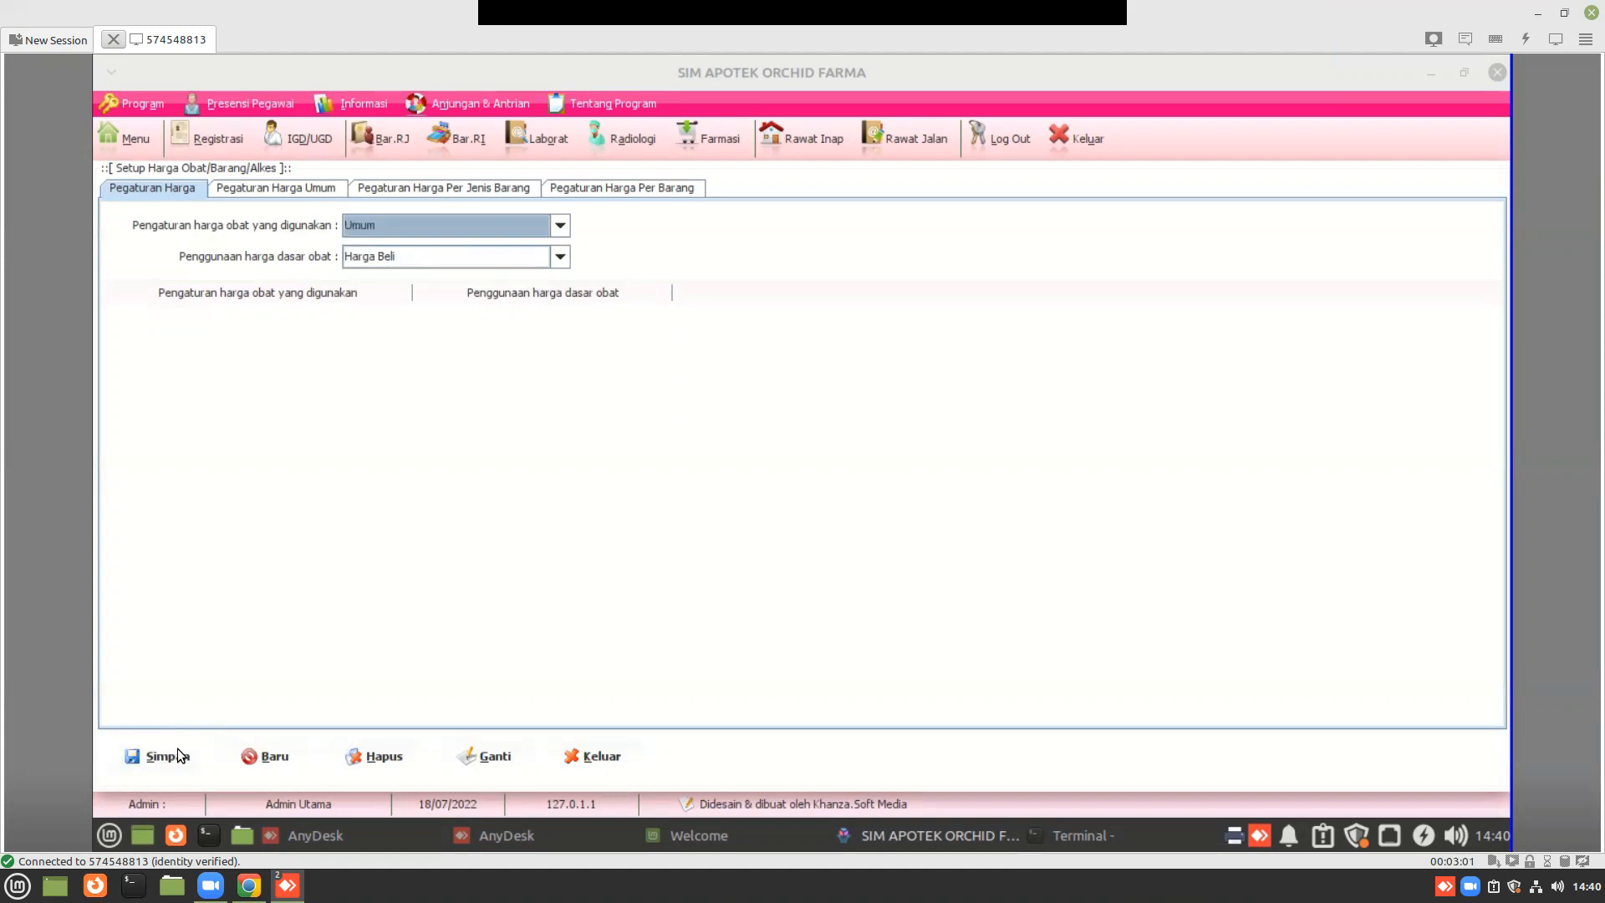
click(1102, 835)
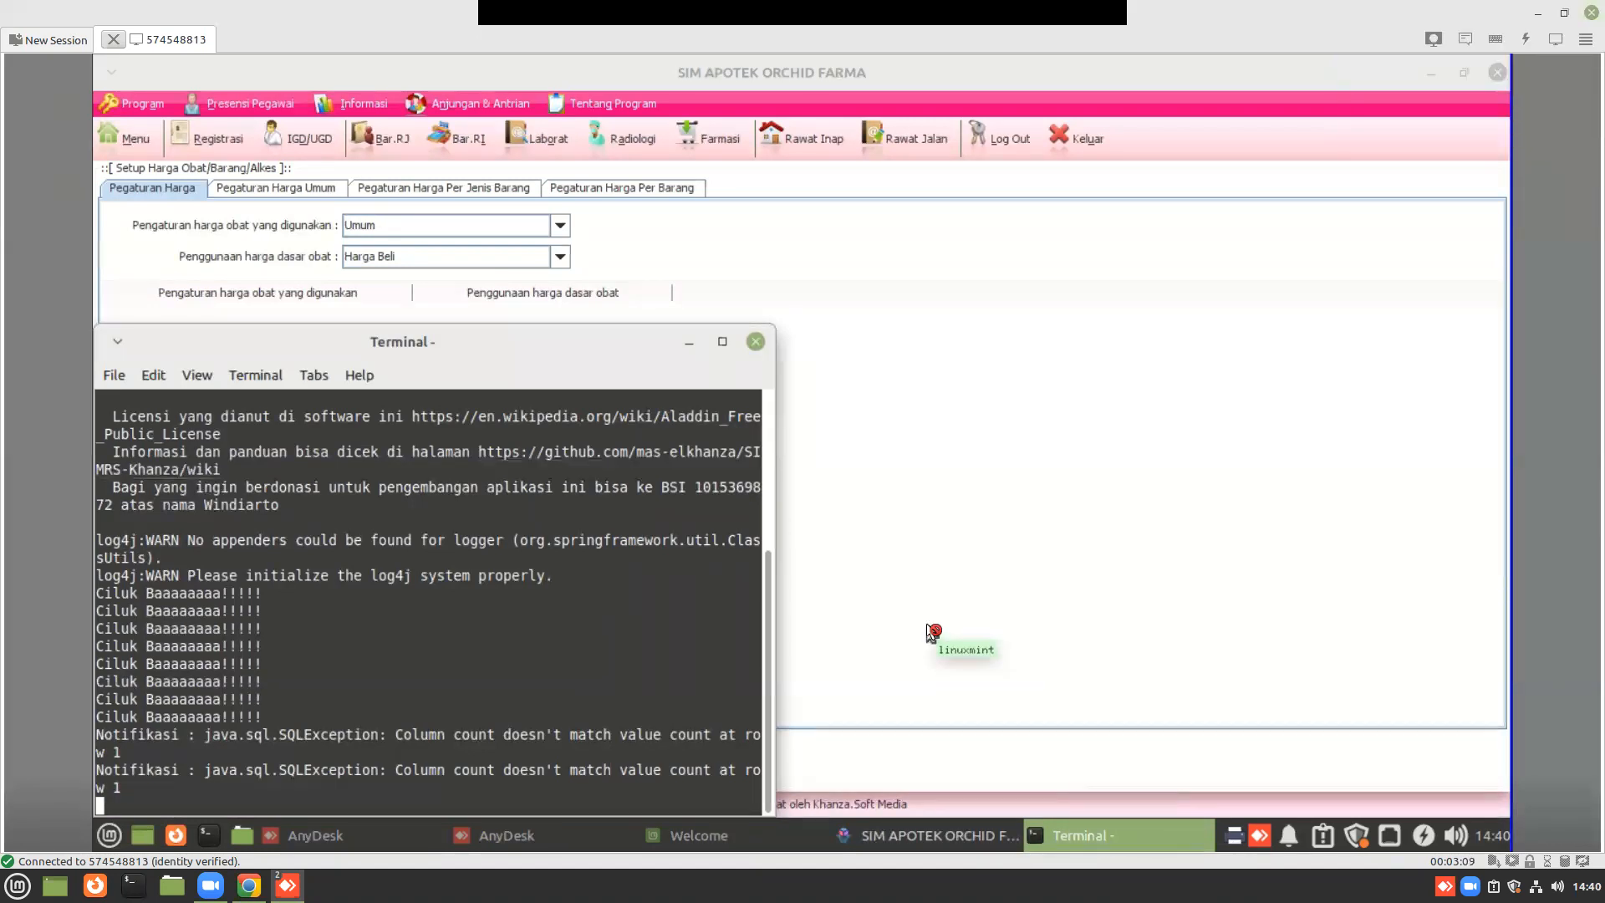
click(690, 344)
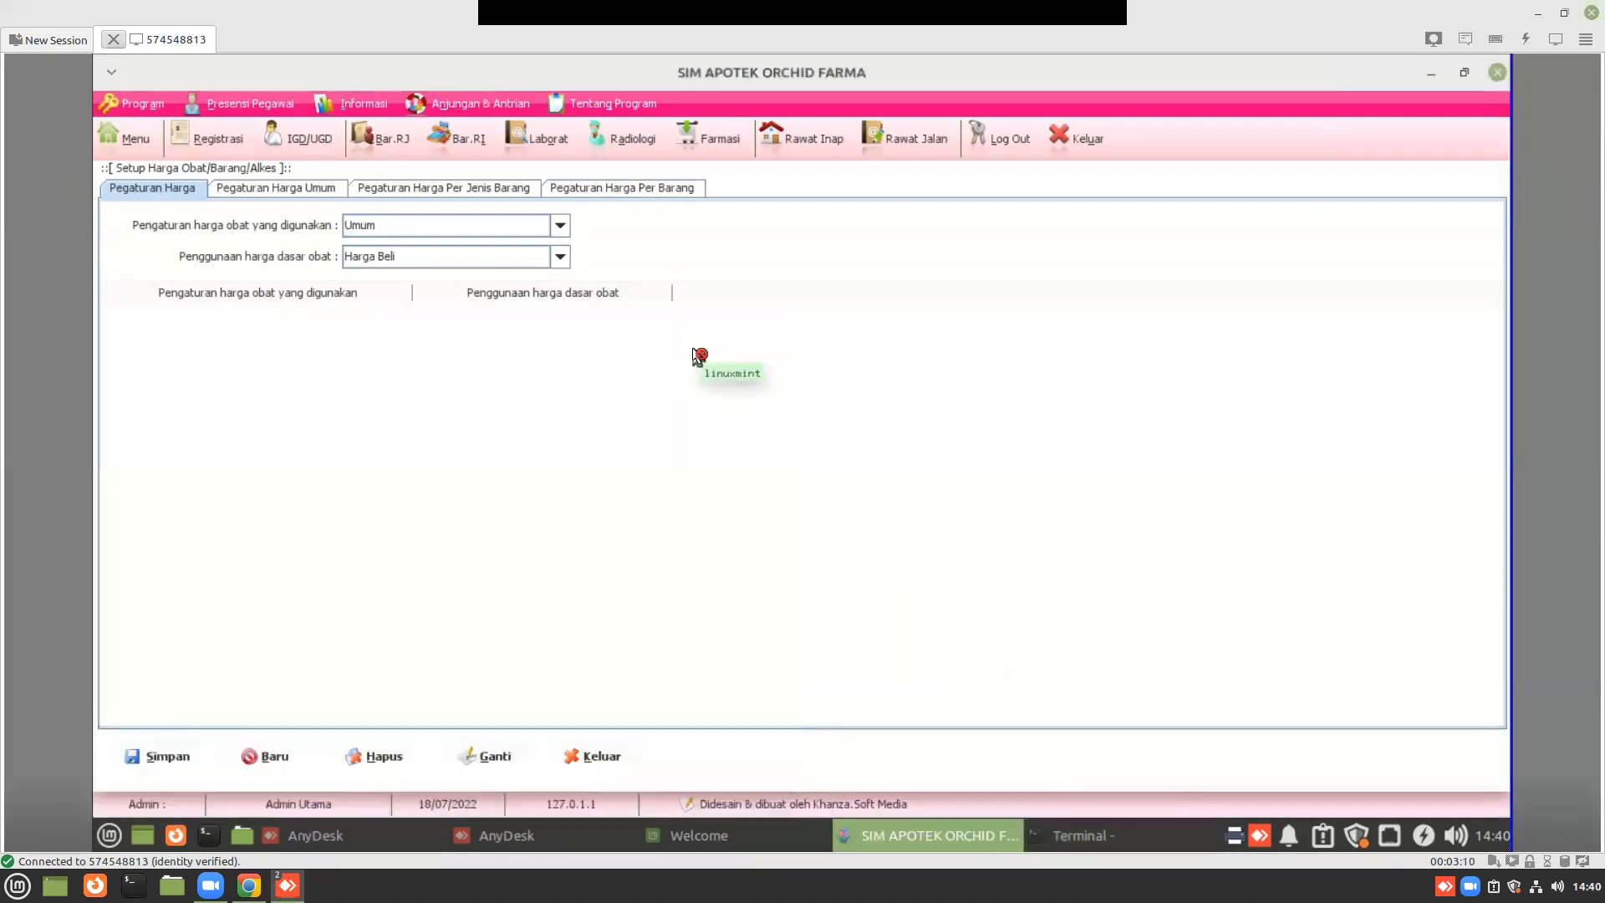
click(281, 187)
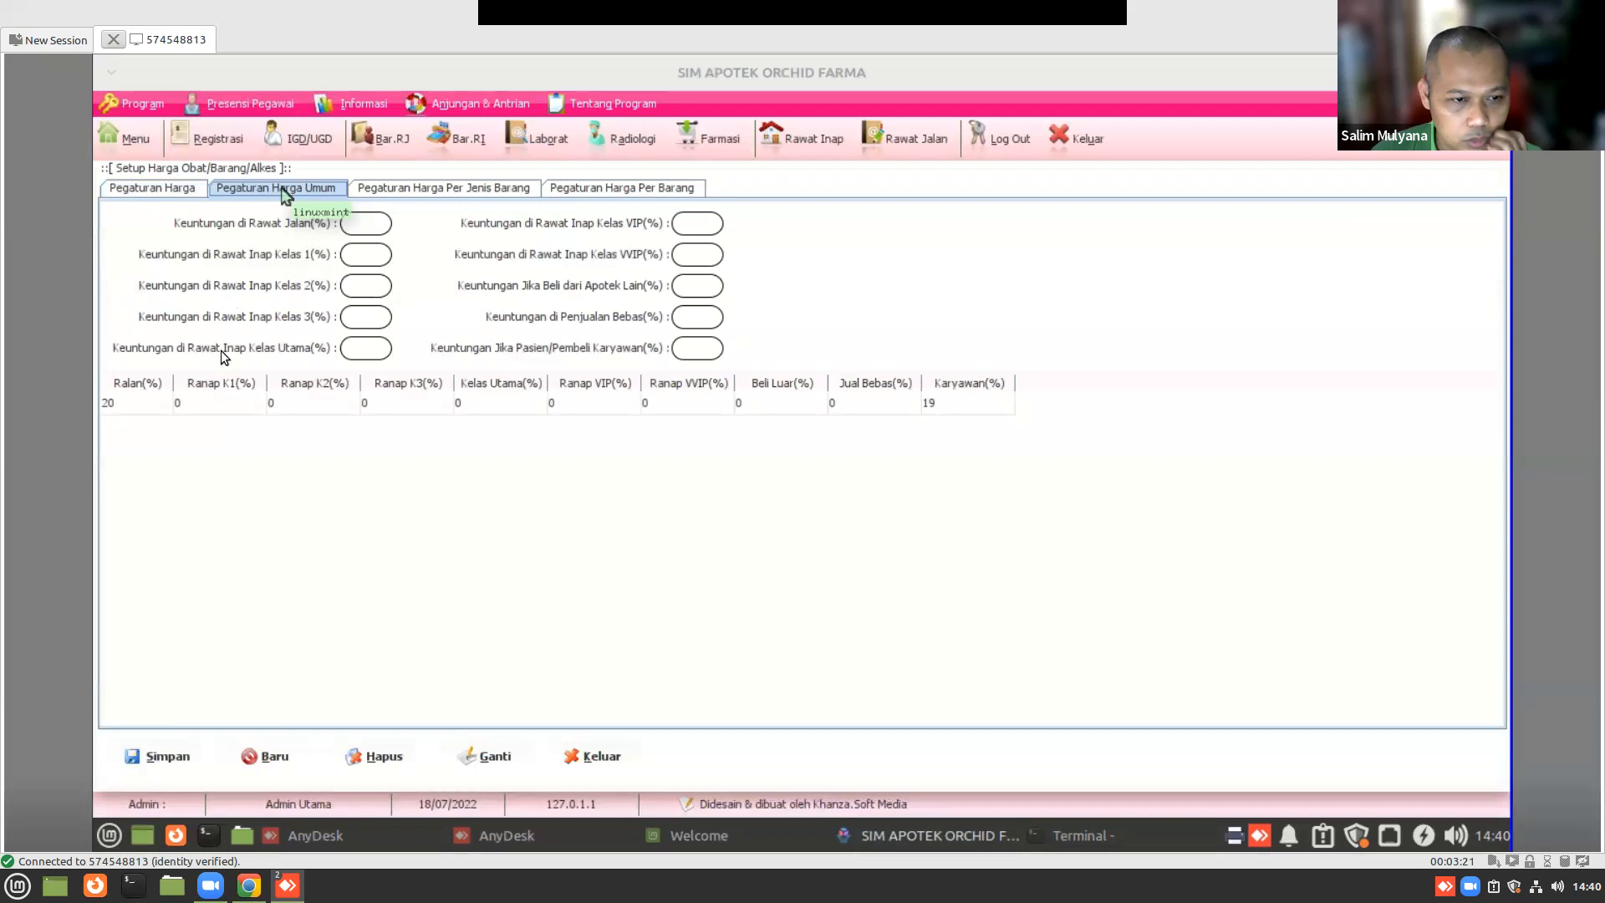
- Set the Rawat Jalan, Karyawan and Penjualan Bebas margins to 25%
click(151, 404)
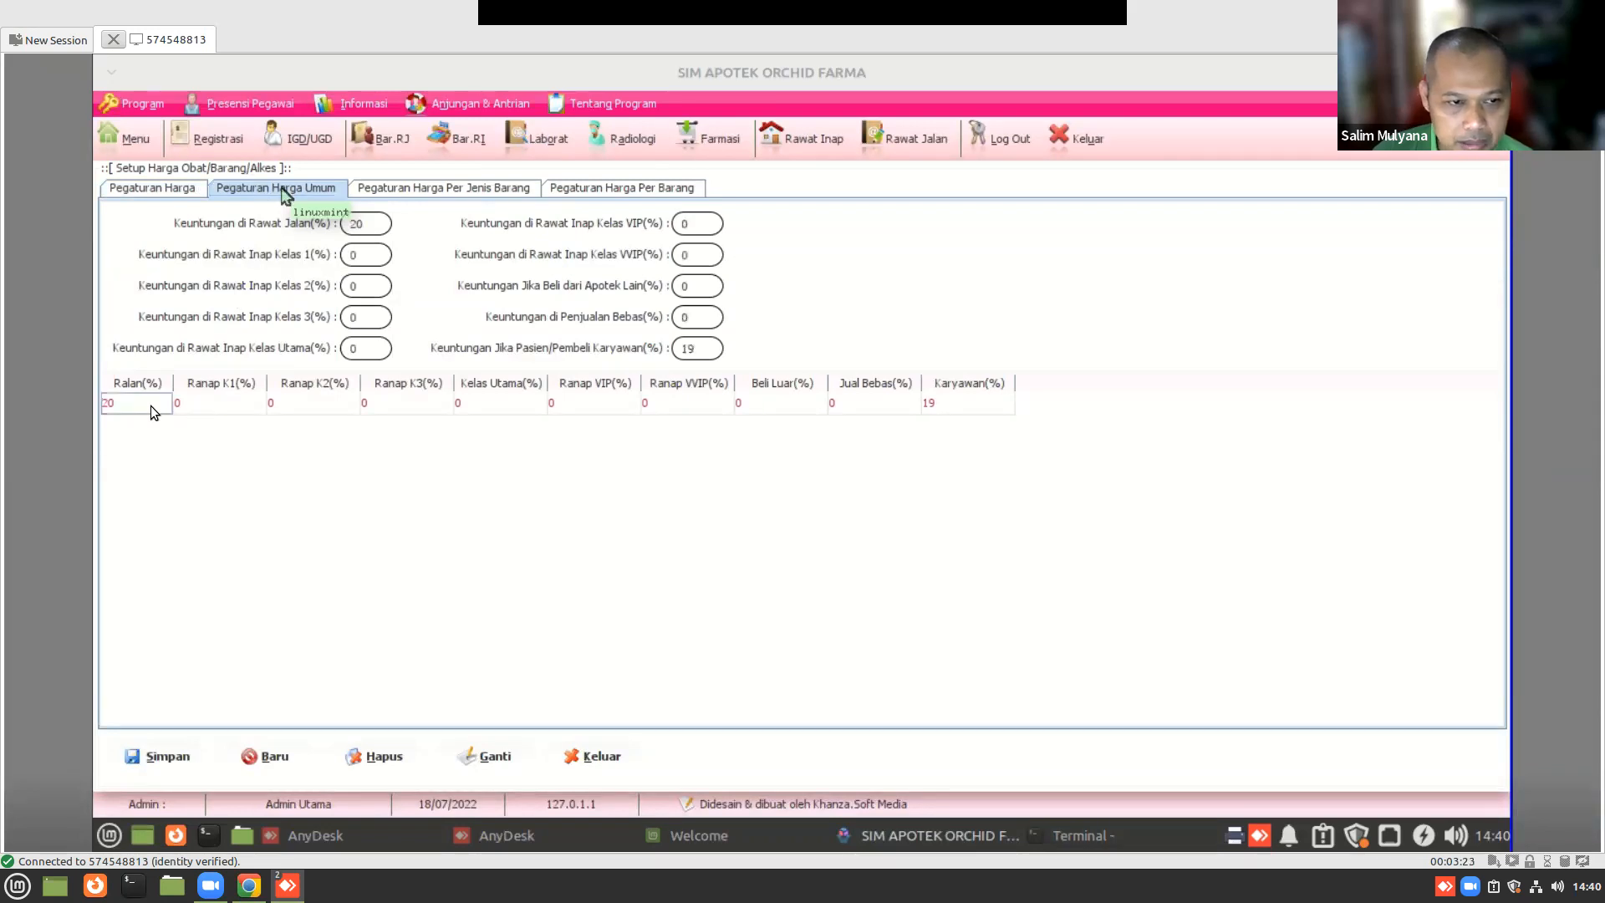
click(378, 223)
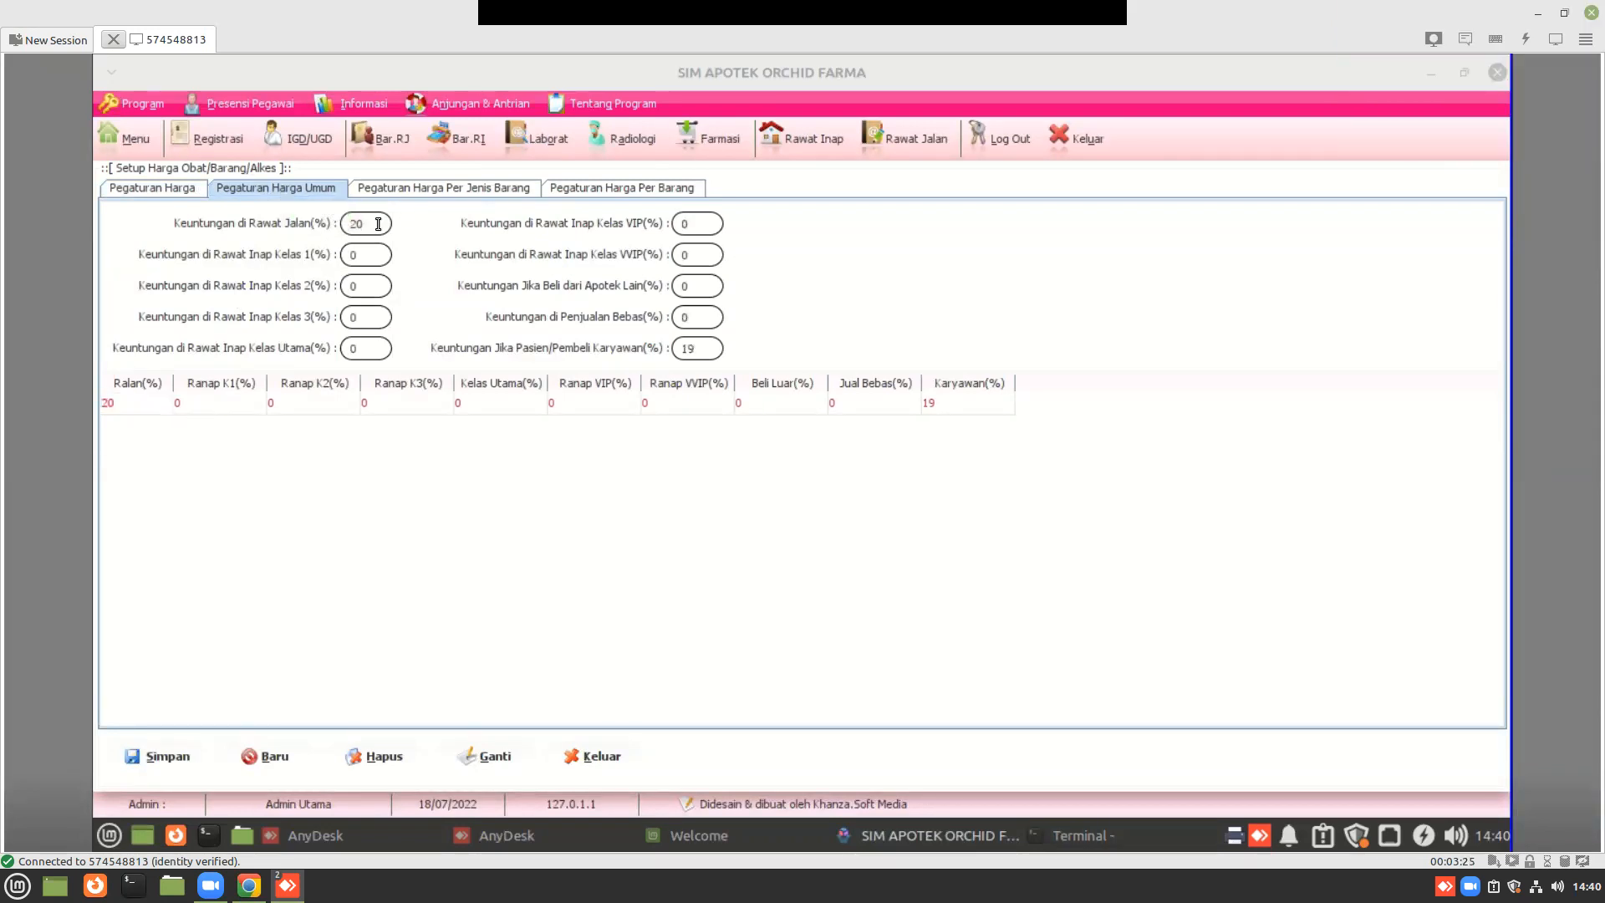
text(5)
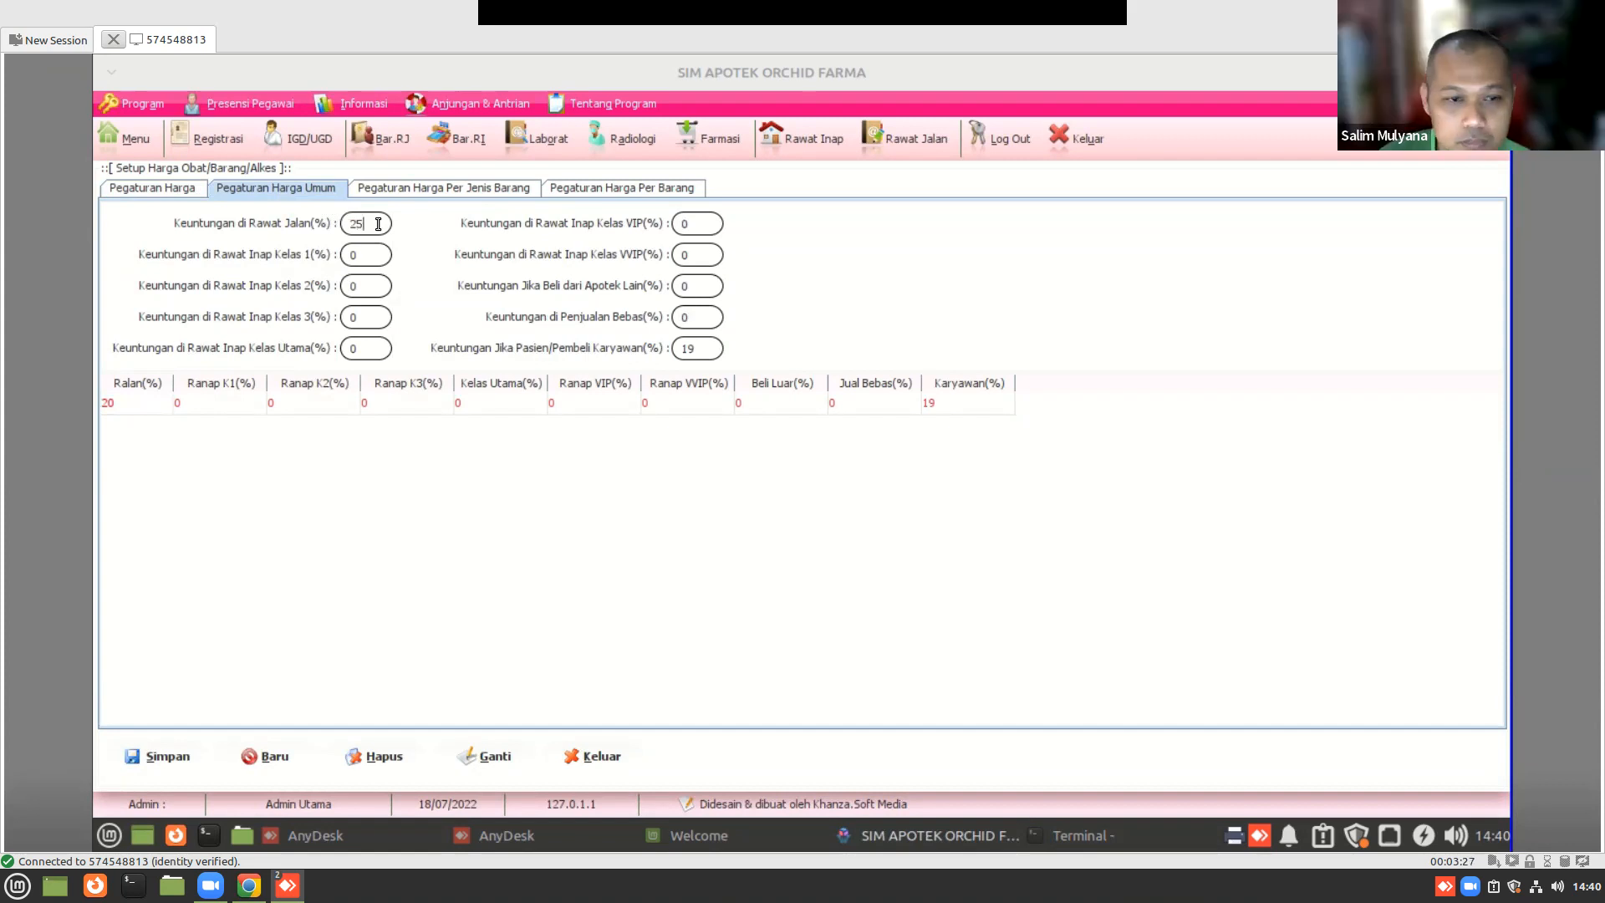
drag(704, 347, 559, 309)
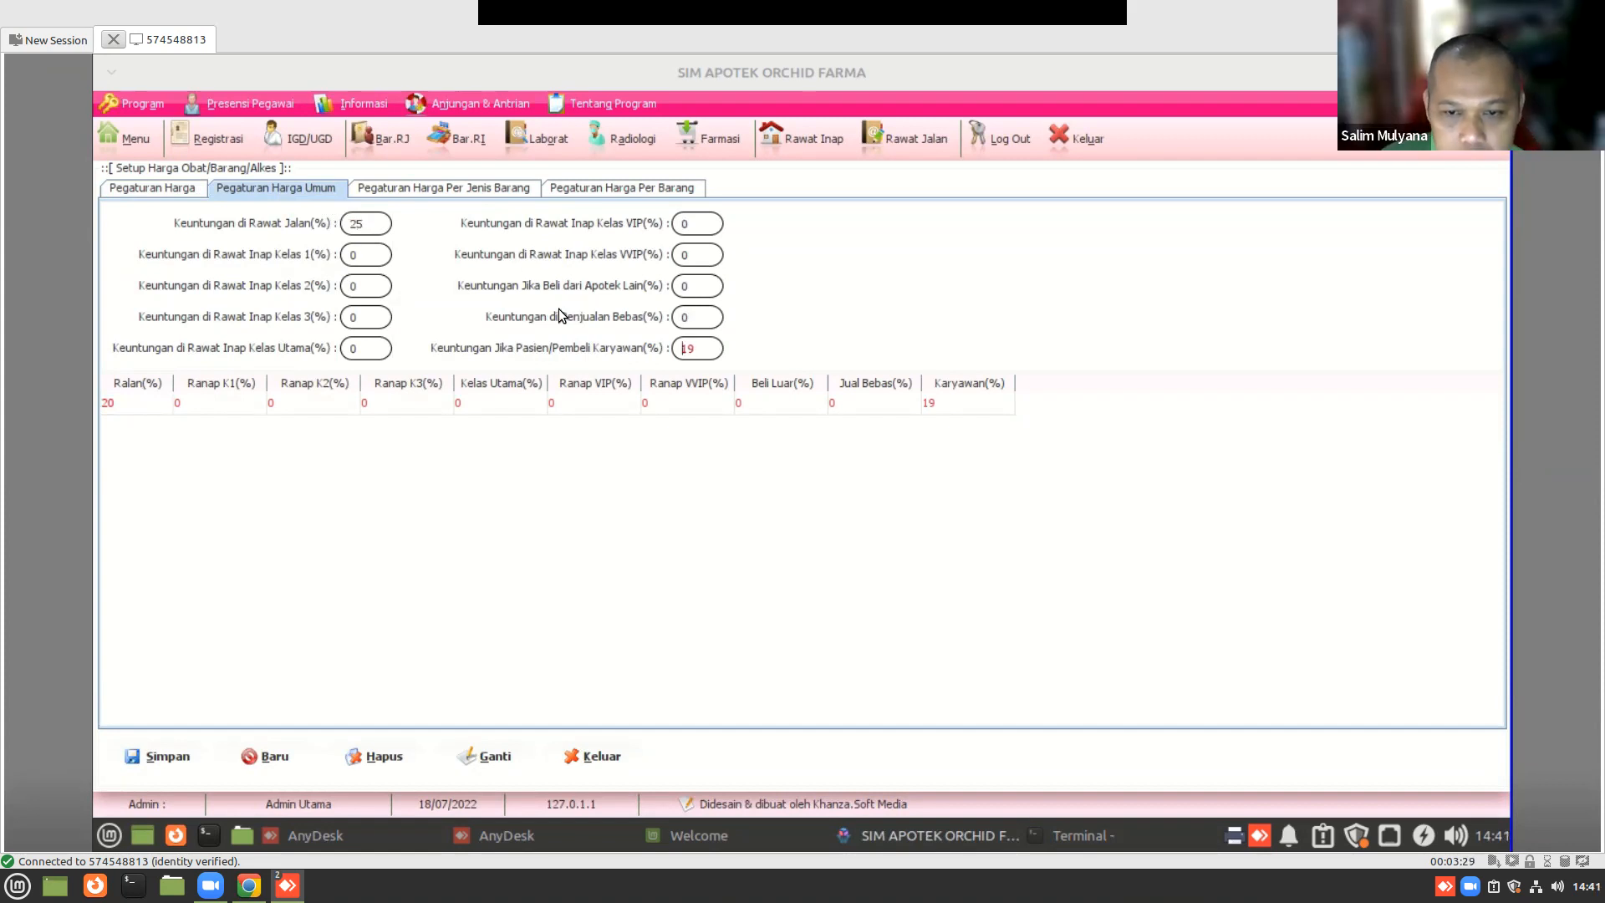
text(25)
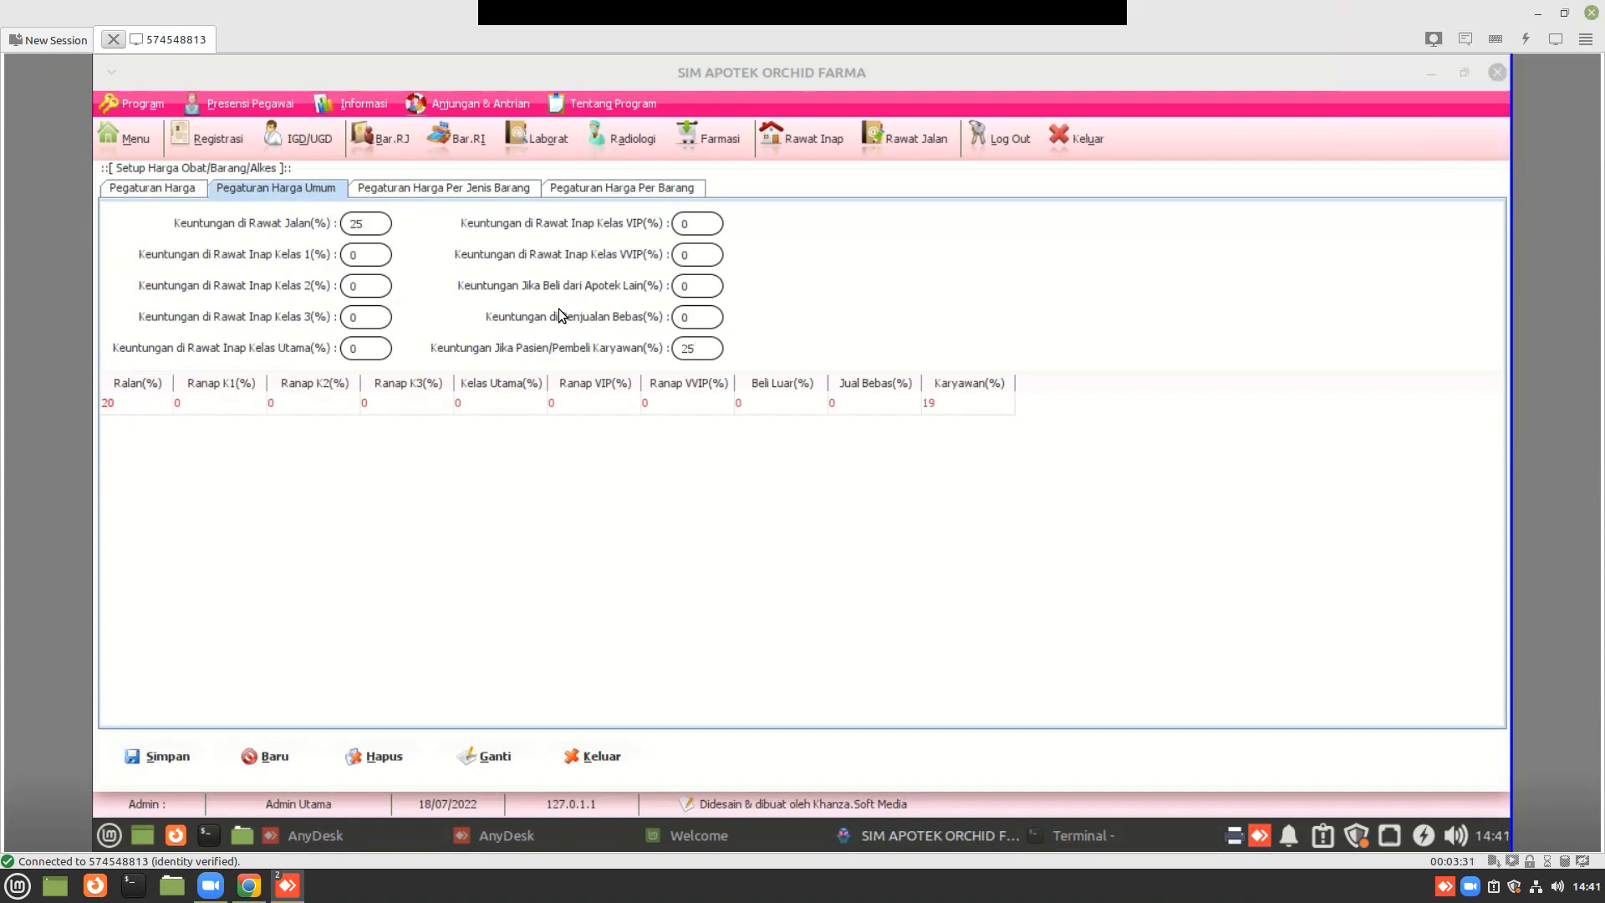
click(712, 316)
key(BackSpace)
text(25)
click(357, 223)
- Set the Kelas 1, 2, 3, Utama, VIP, VVIP and other-pharmacy purchase margins to 25%
click(371, 254)
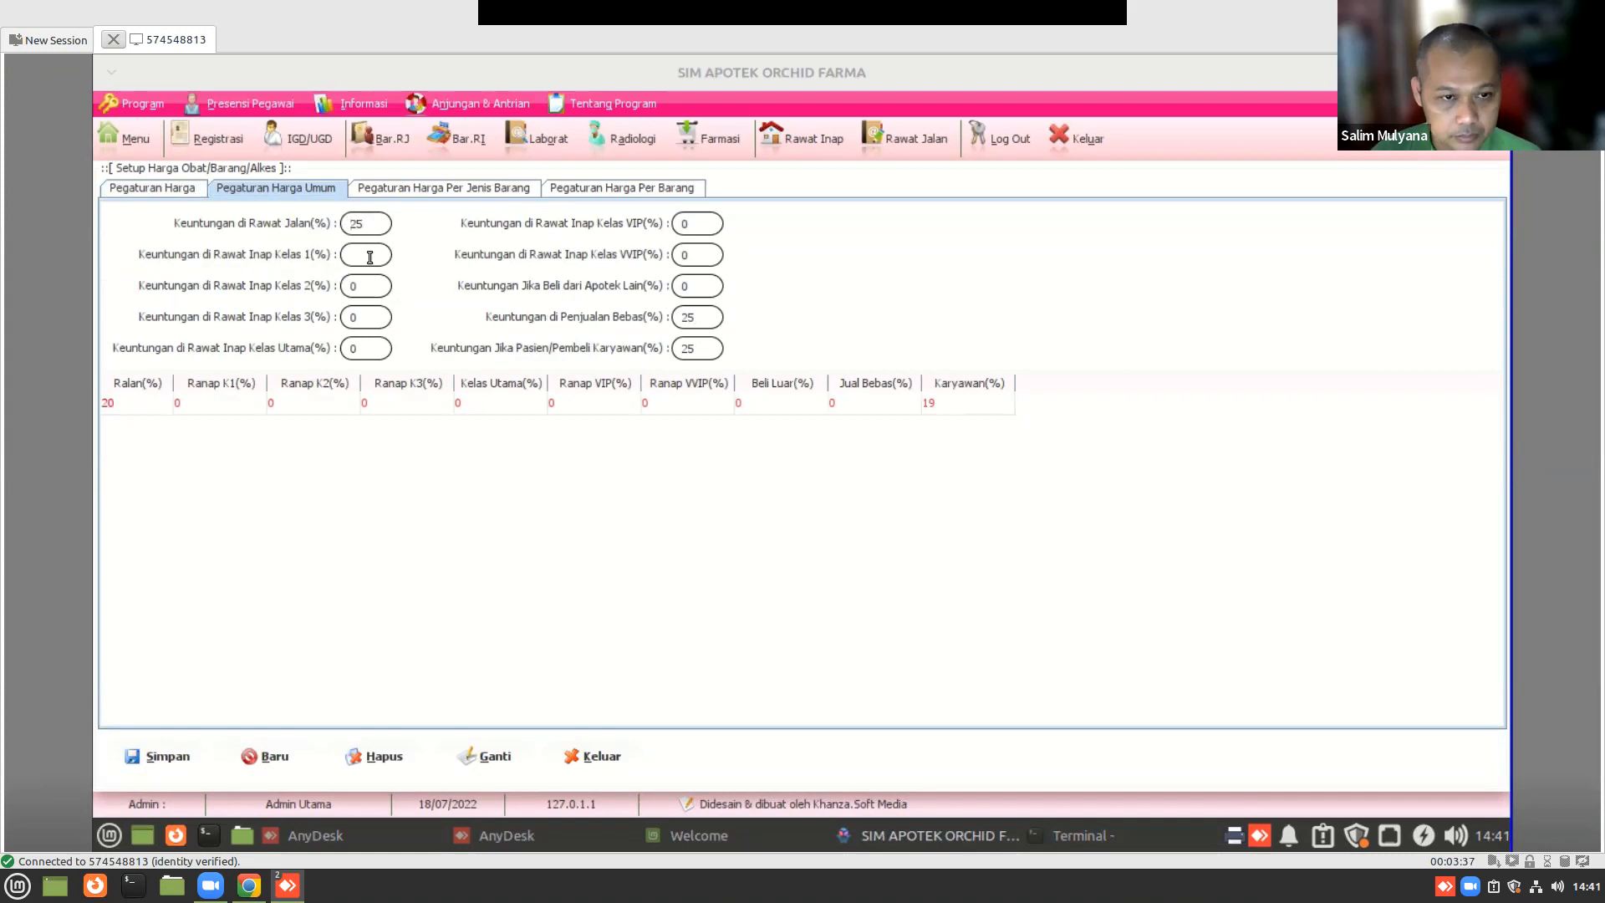
text(25)
click(368, 290)
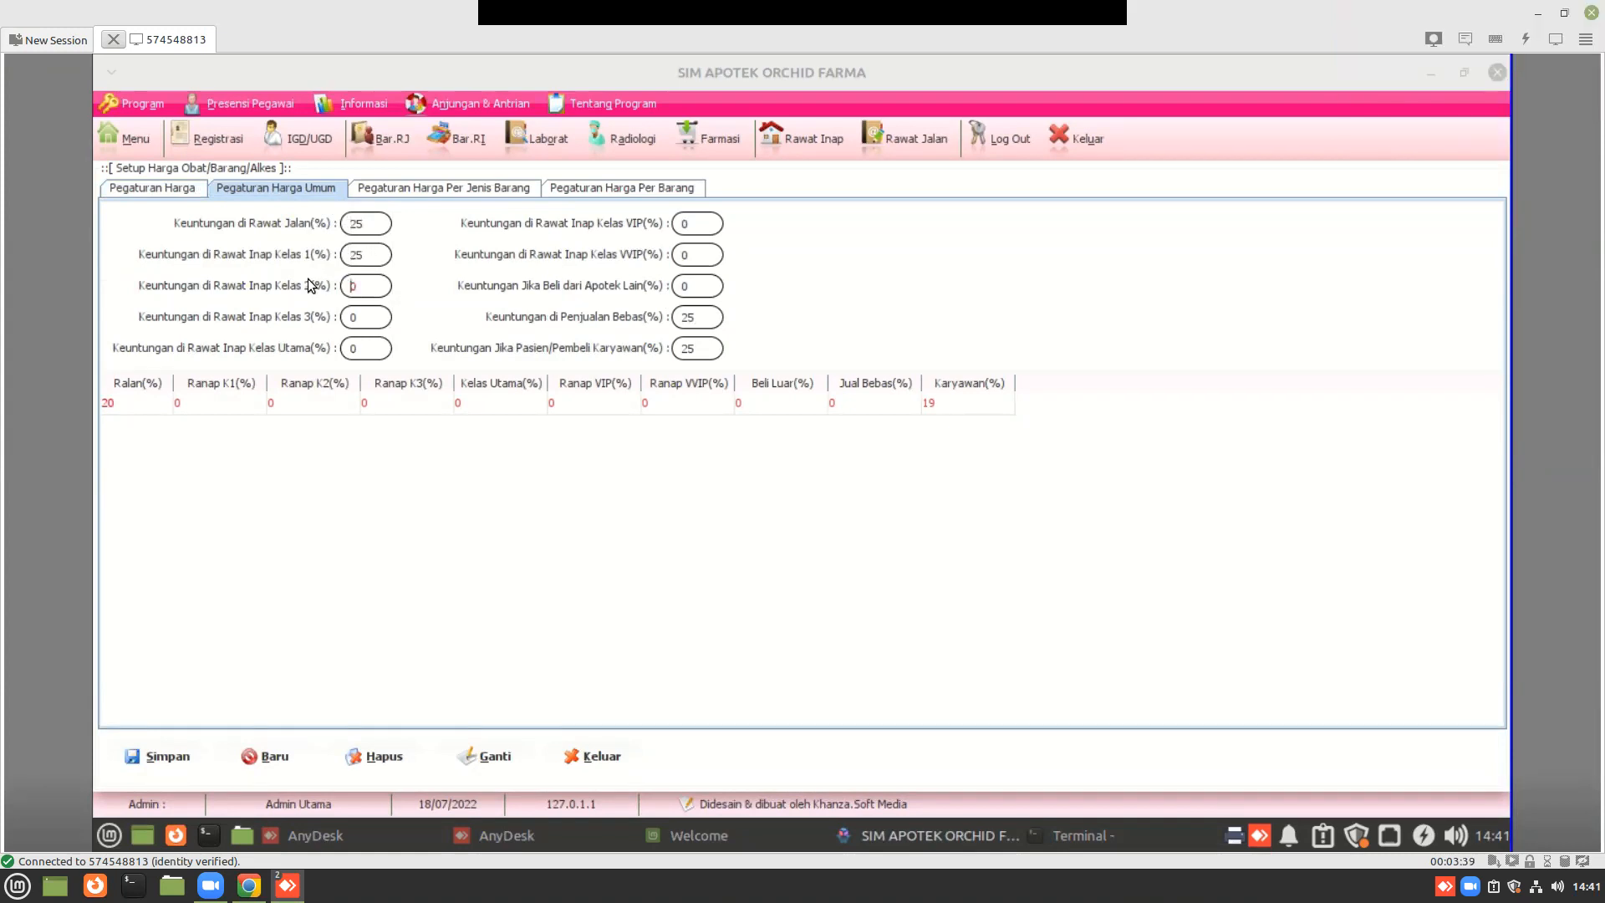
text(25)
click(374, 318)
text(25)
click(376, 348)
text(25)
click(685, 230)
text(25)
click(699, 259)
text(25)
click(702, 286)
text(25)
- Apply the 25% margins with Ganti and close the pricing setup, dismissing its warnings
click(493, 757)
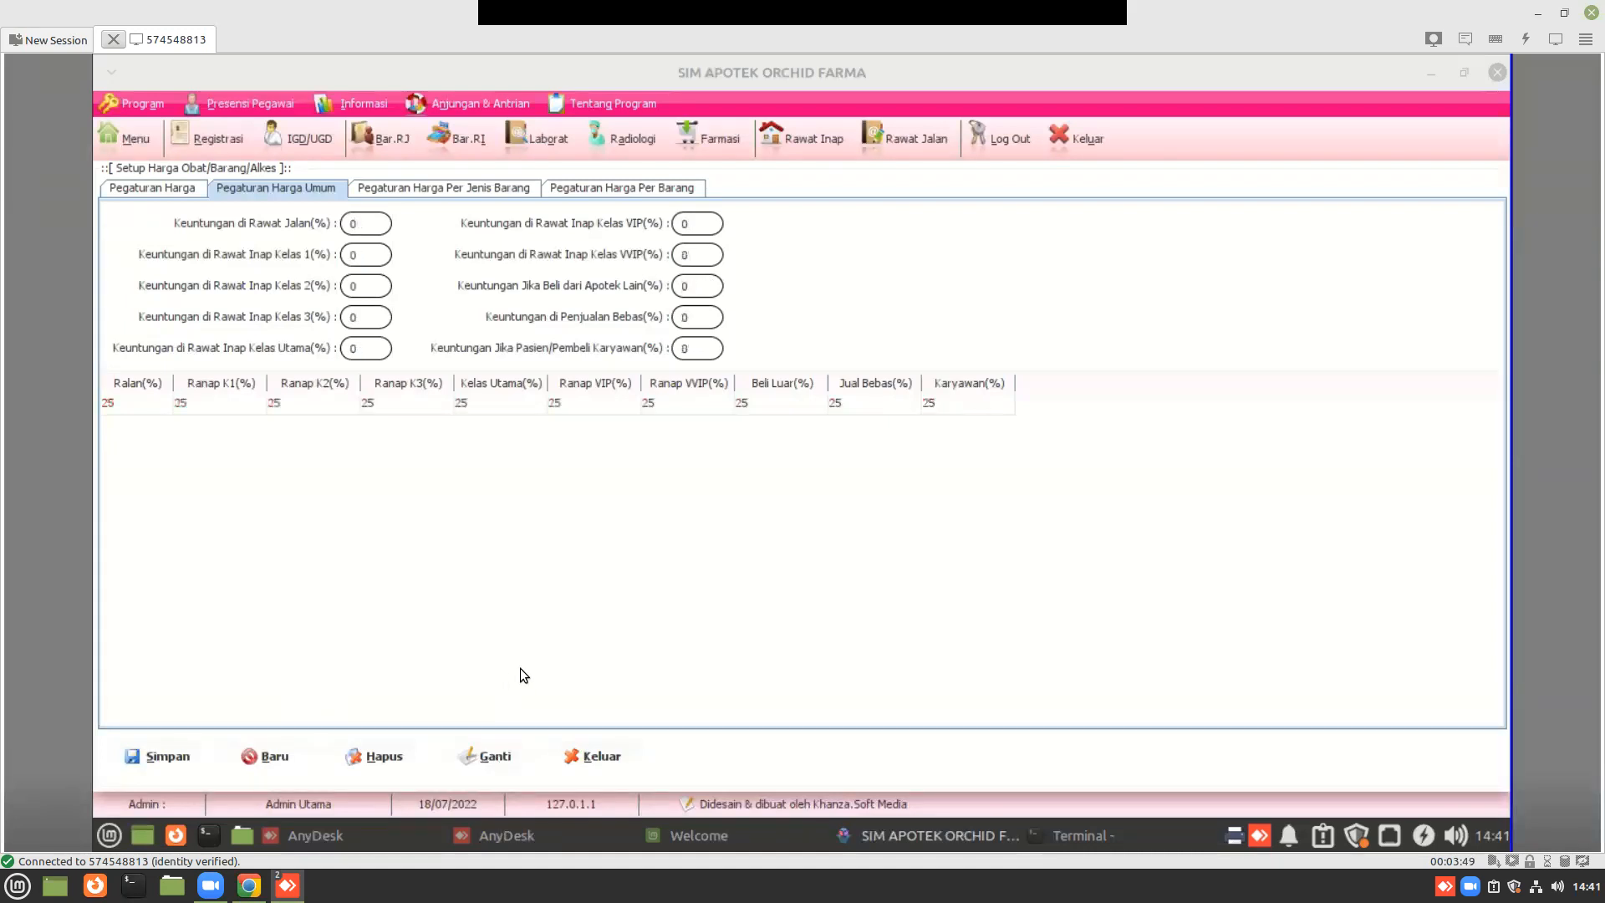
click(579, 755)
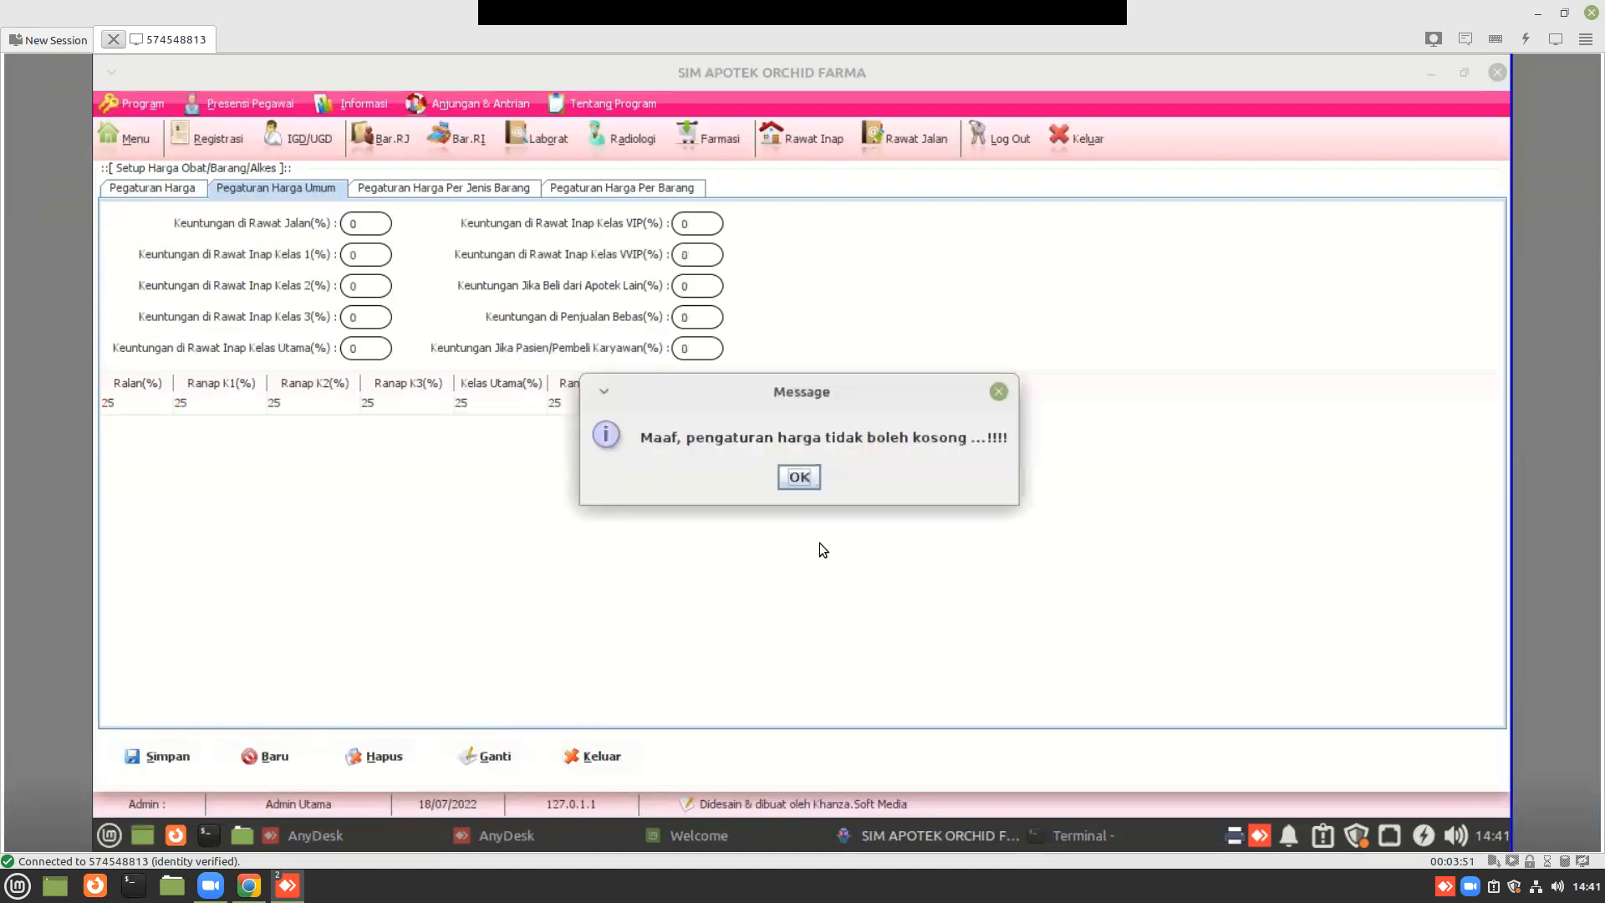
click(801, 475)
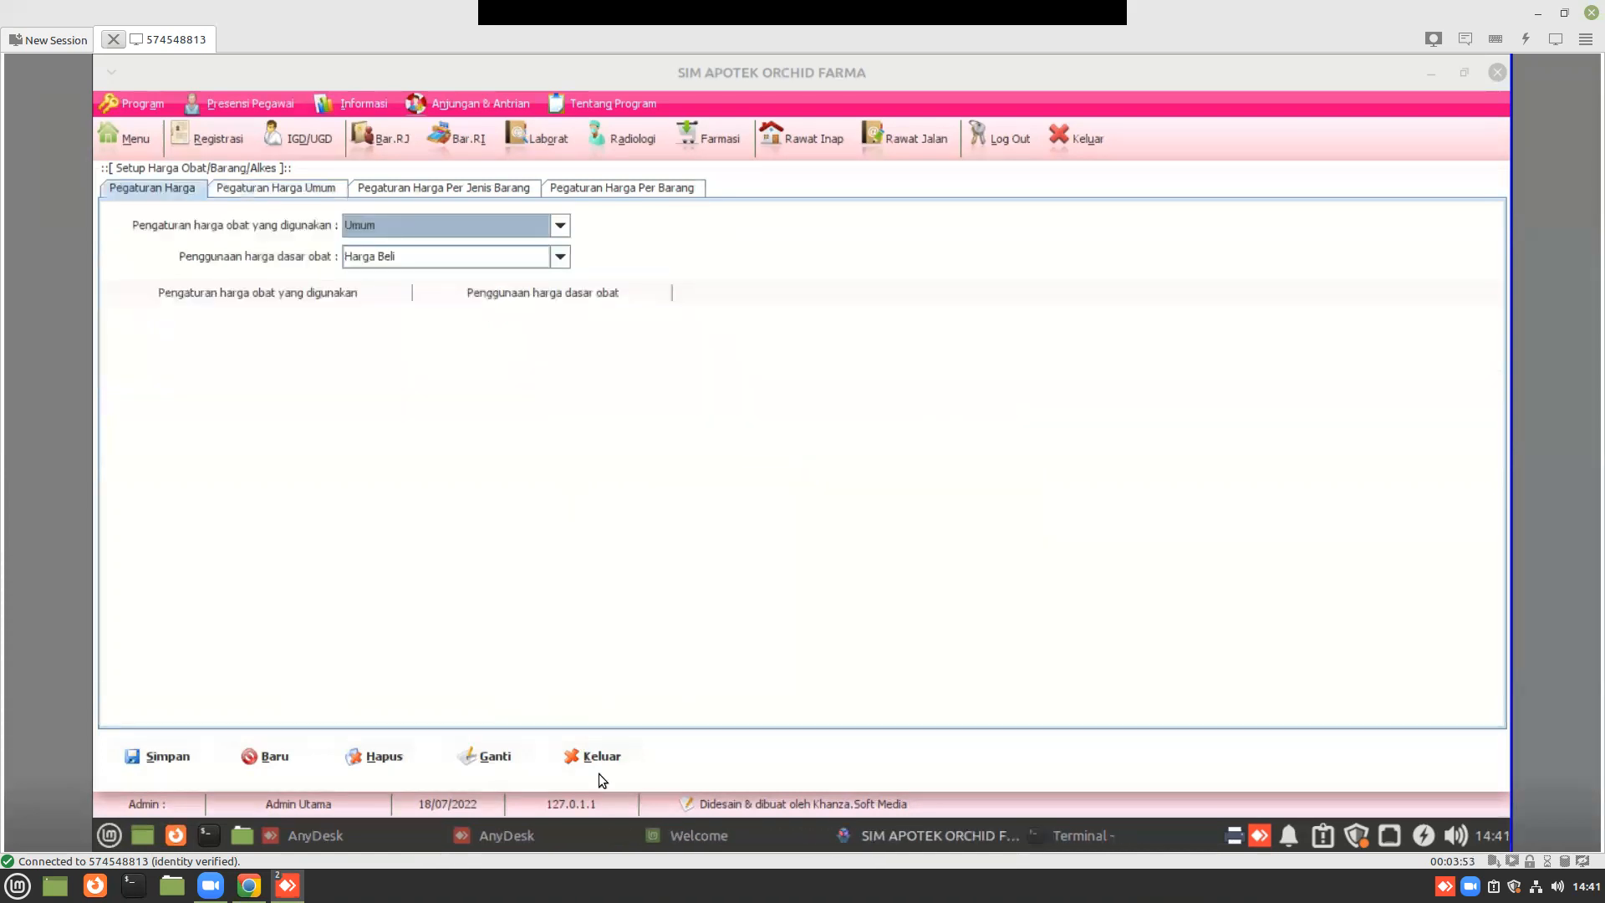
click(595, 757)
click(801, 476)
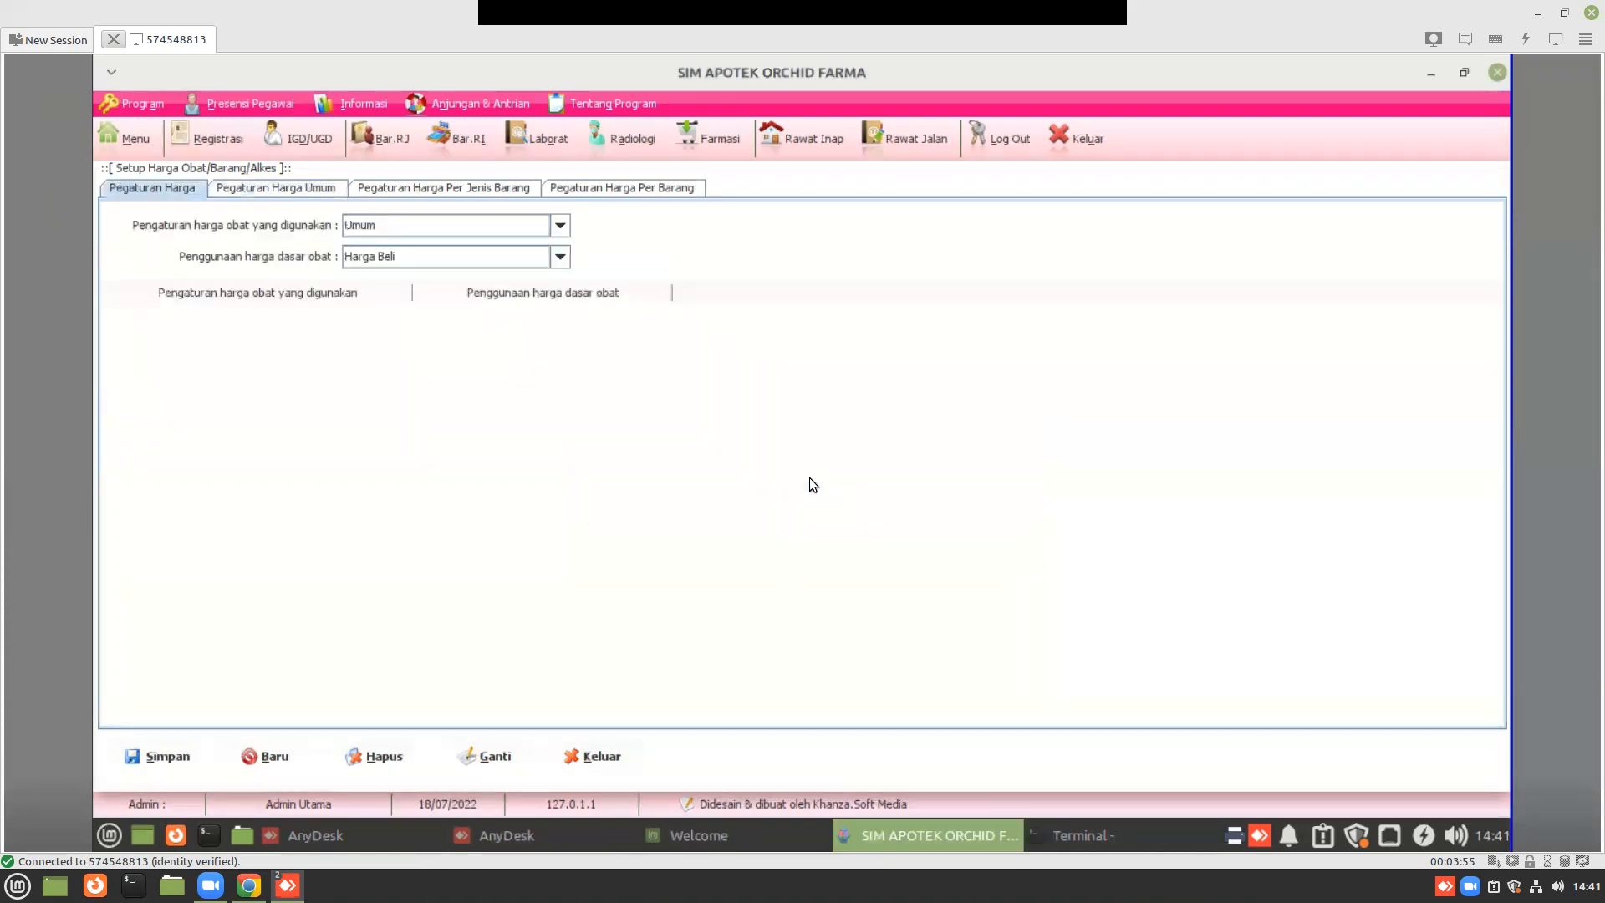
click(157, 143)
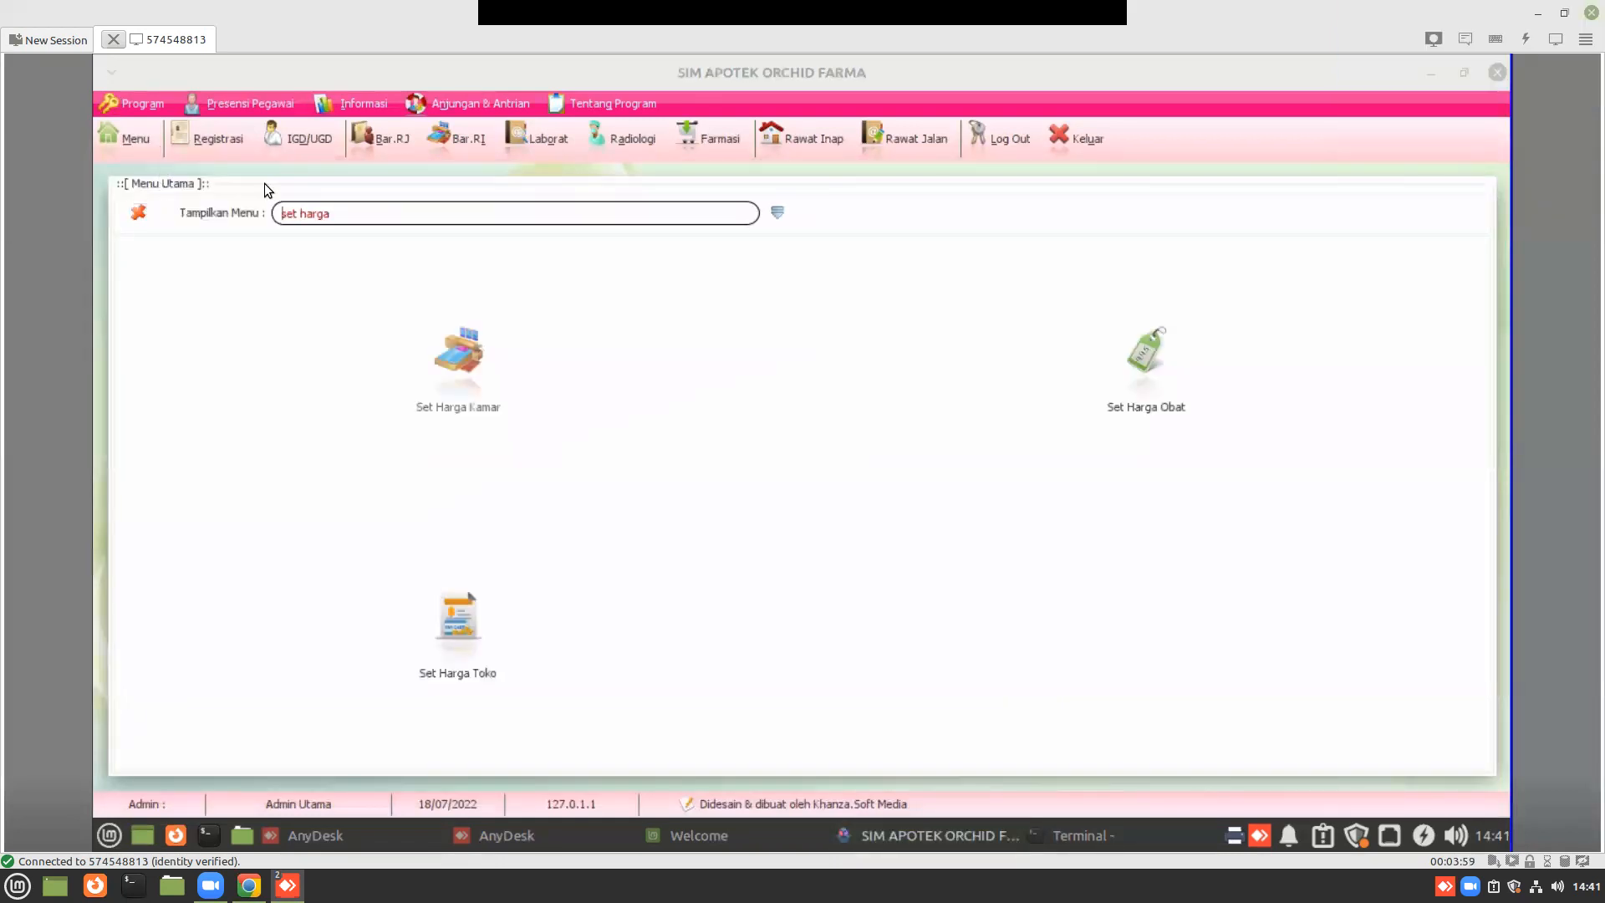
key(BackSpace)
key(BackSpace)
key(BackSpace)
key(BackSpace)
key(BackSpace)
key(BackSpace)
key(BackSpace)
key(BackSpace)
key(BackSpace)
- Open the Obat, Alkes & BHP entry form and give ALCO ORAL DROP Hrg Apotek Luar 0
text(obat)
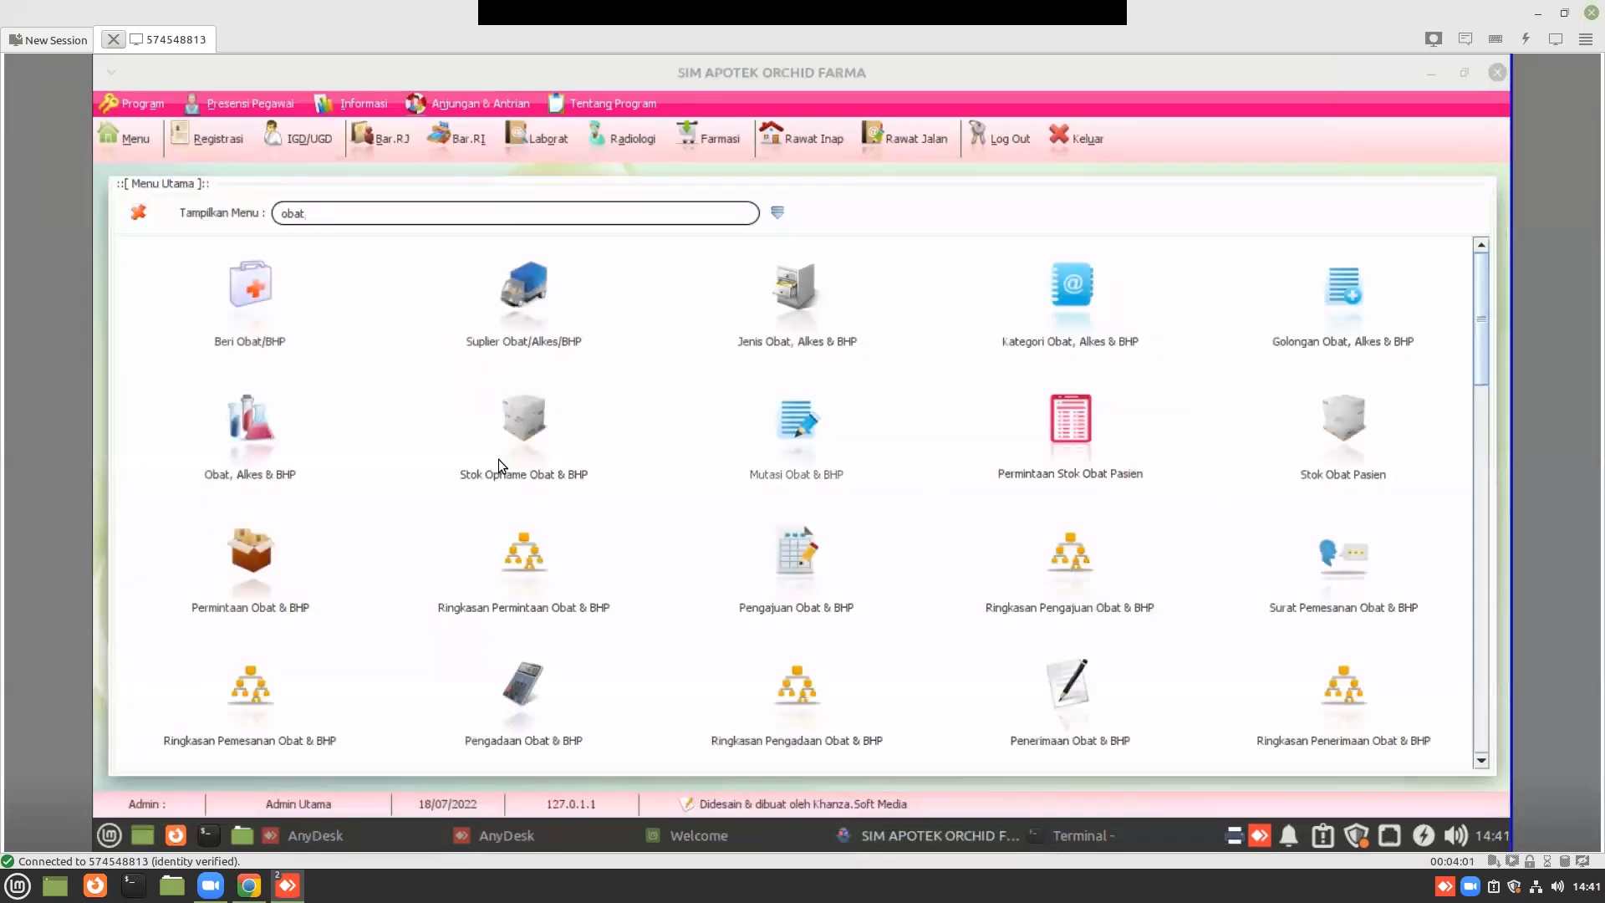
click(257, 450)
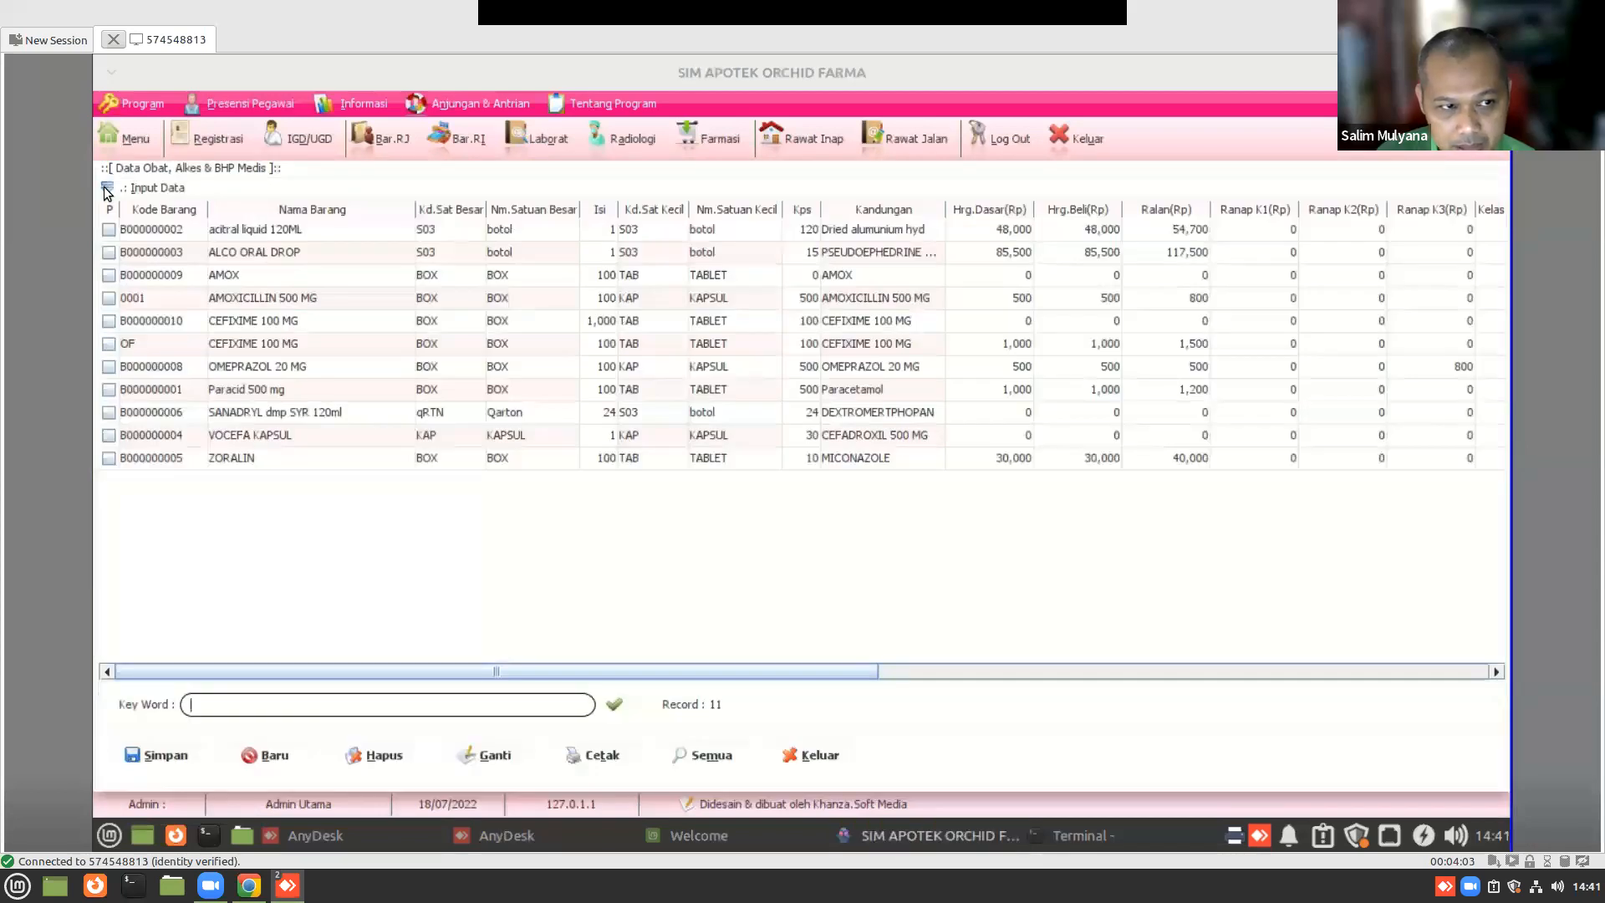
click(106, 187)
click(308, 578)
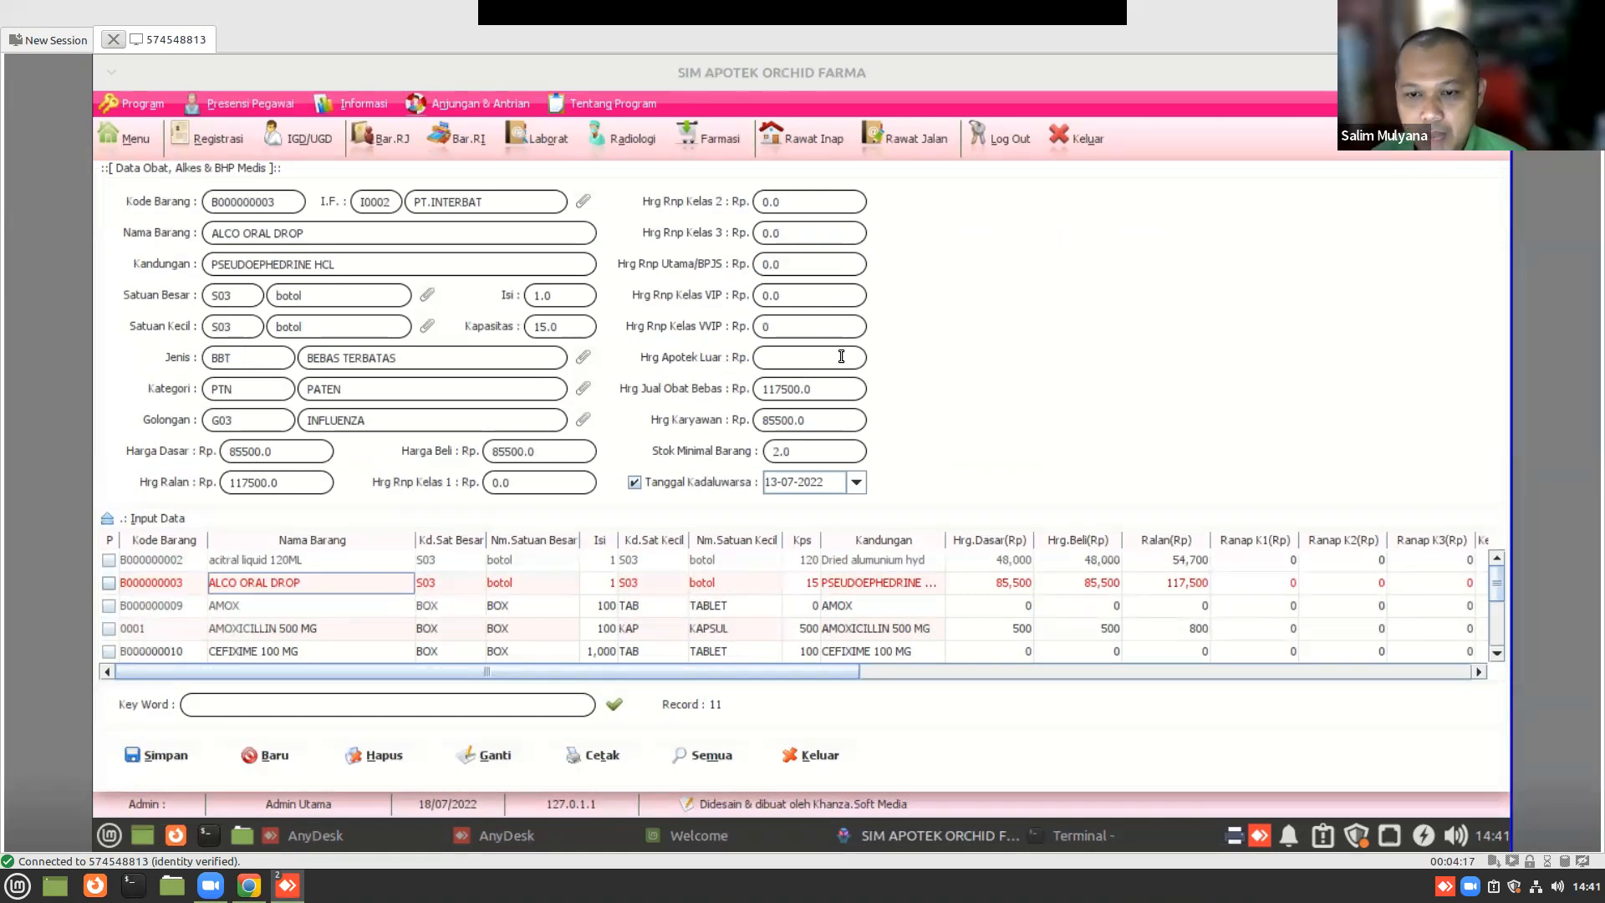
text(0)
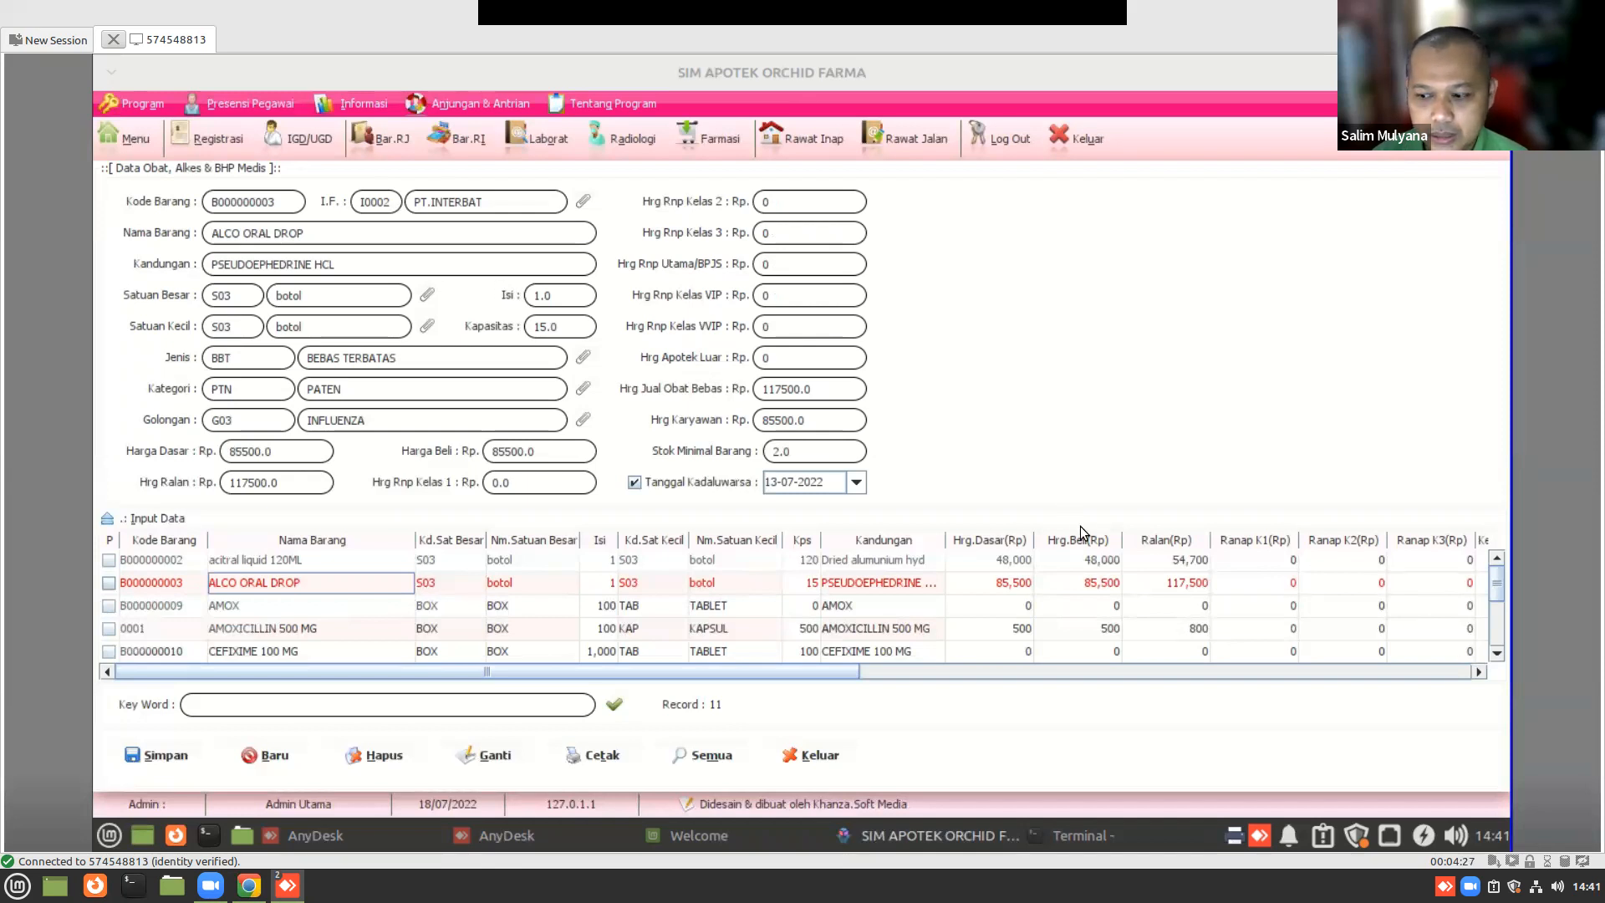
click(834, 362)
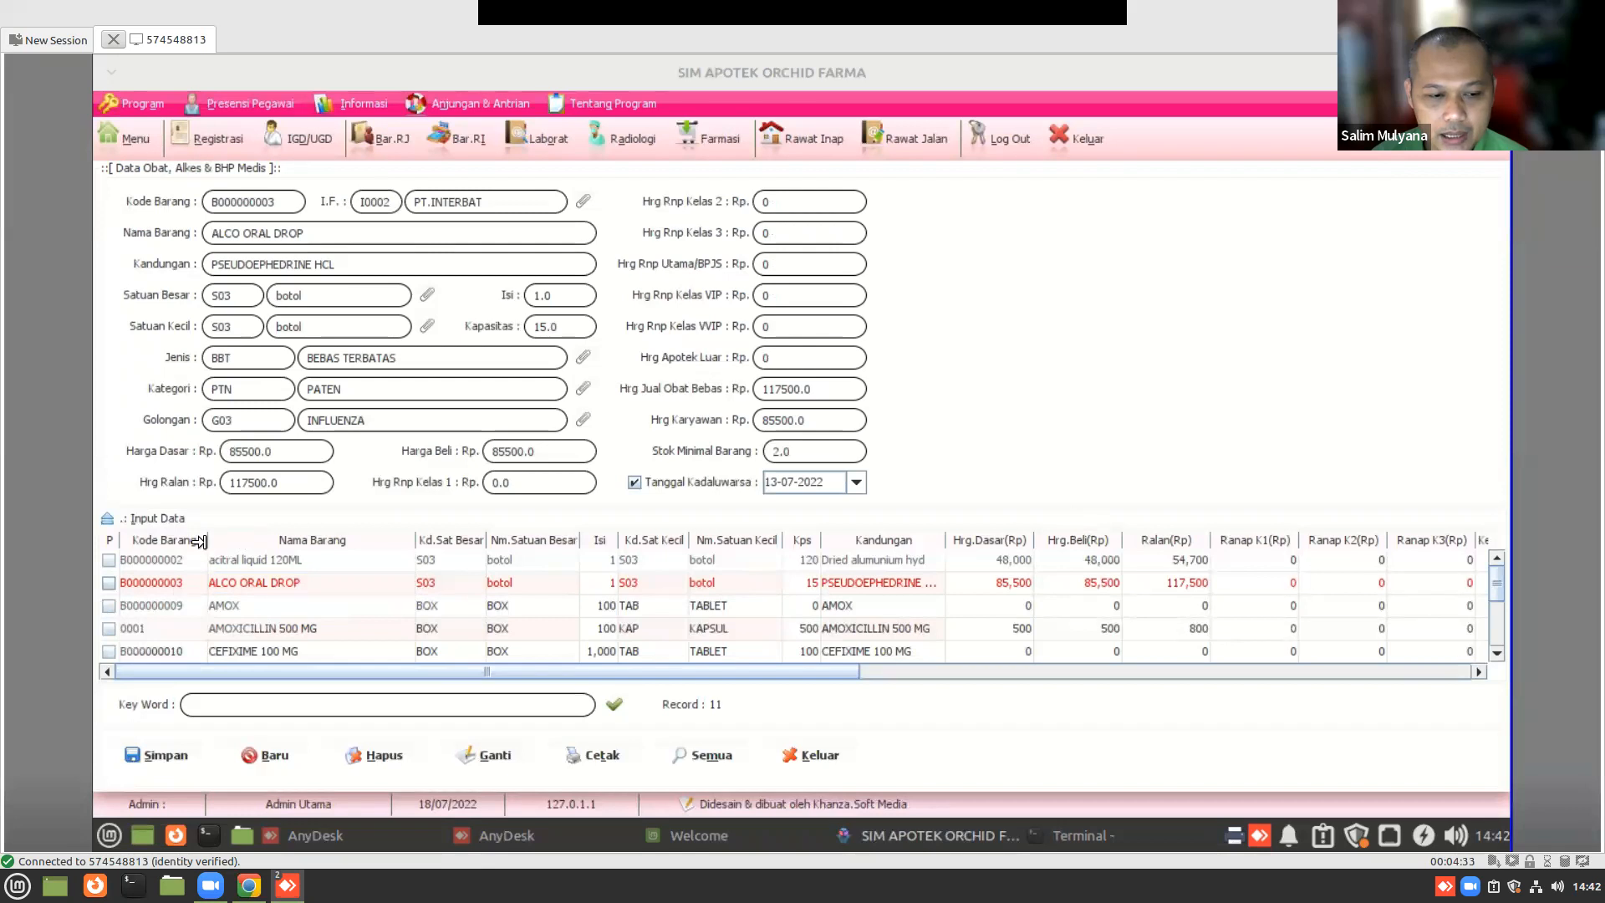
- Sort the item list by Kd.Sat Besar and load AMOX into the form
click(349, 544)
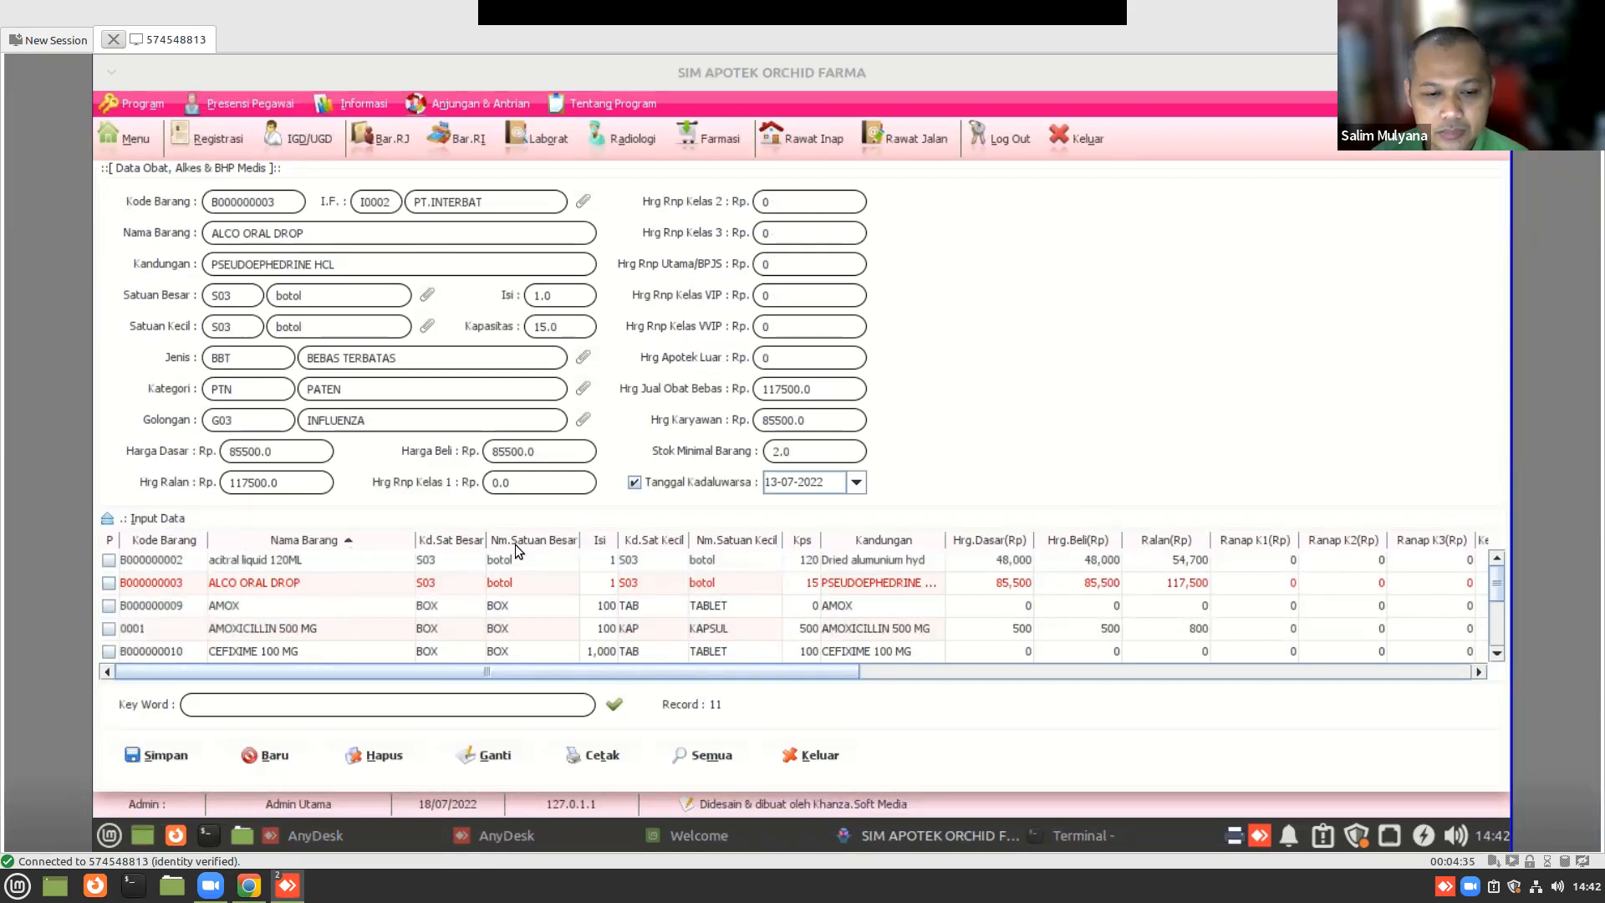
click(458, 540)
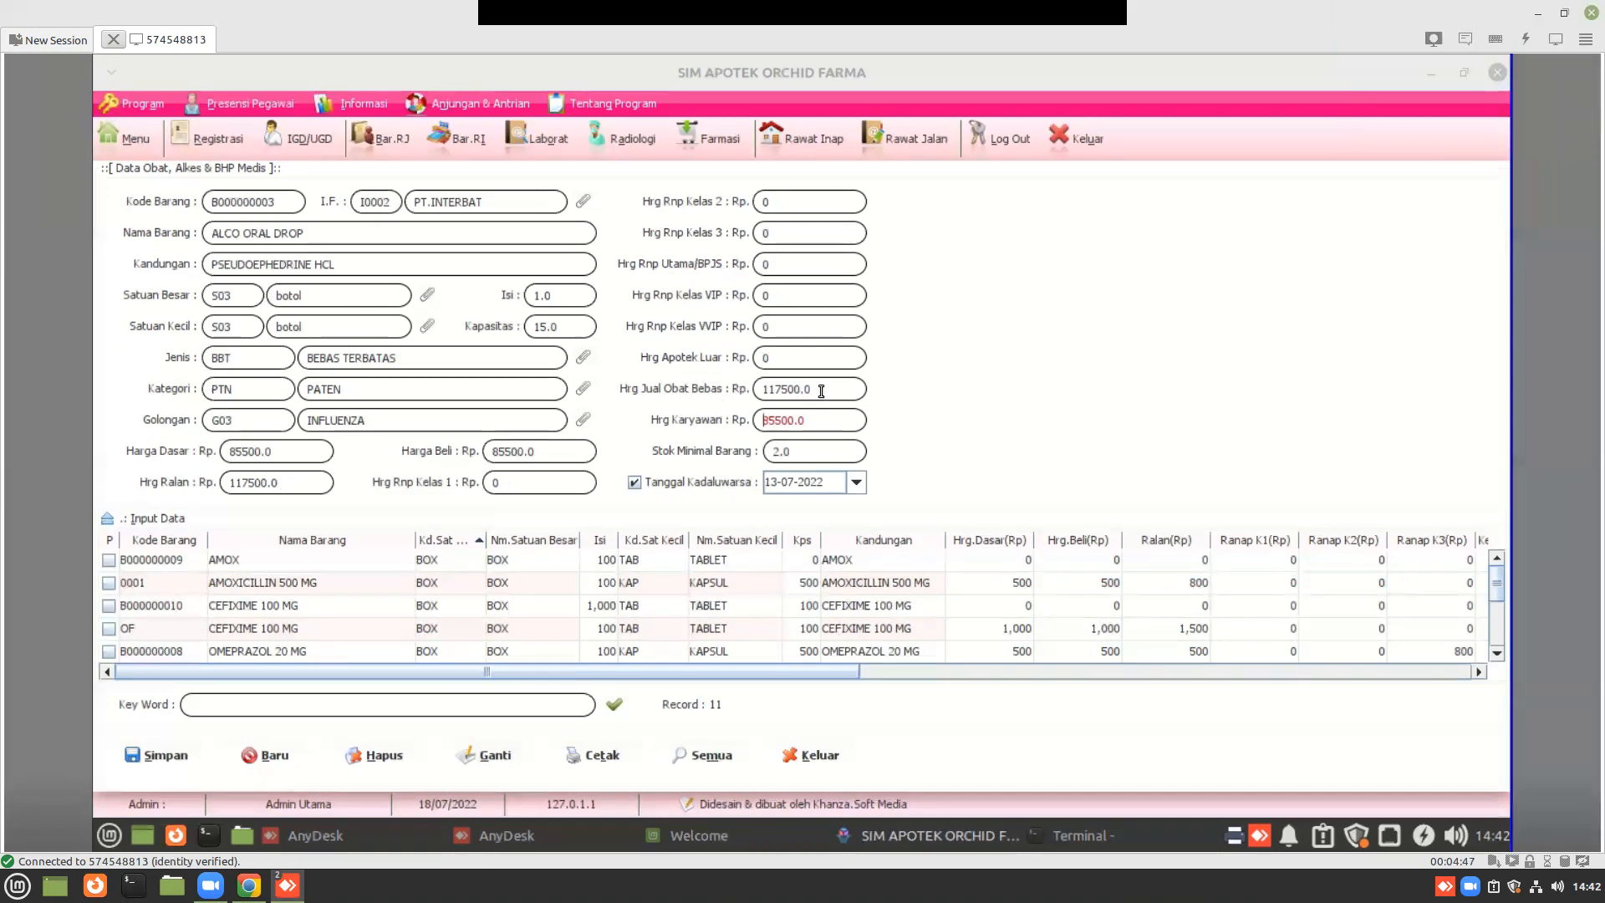
click(813, 451)
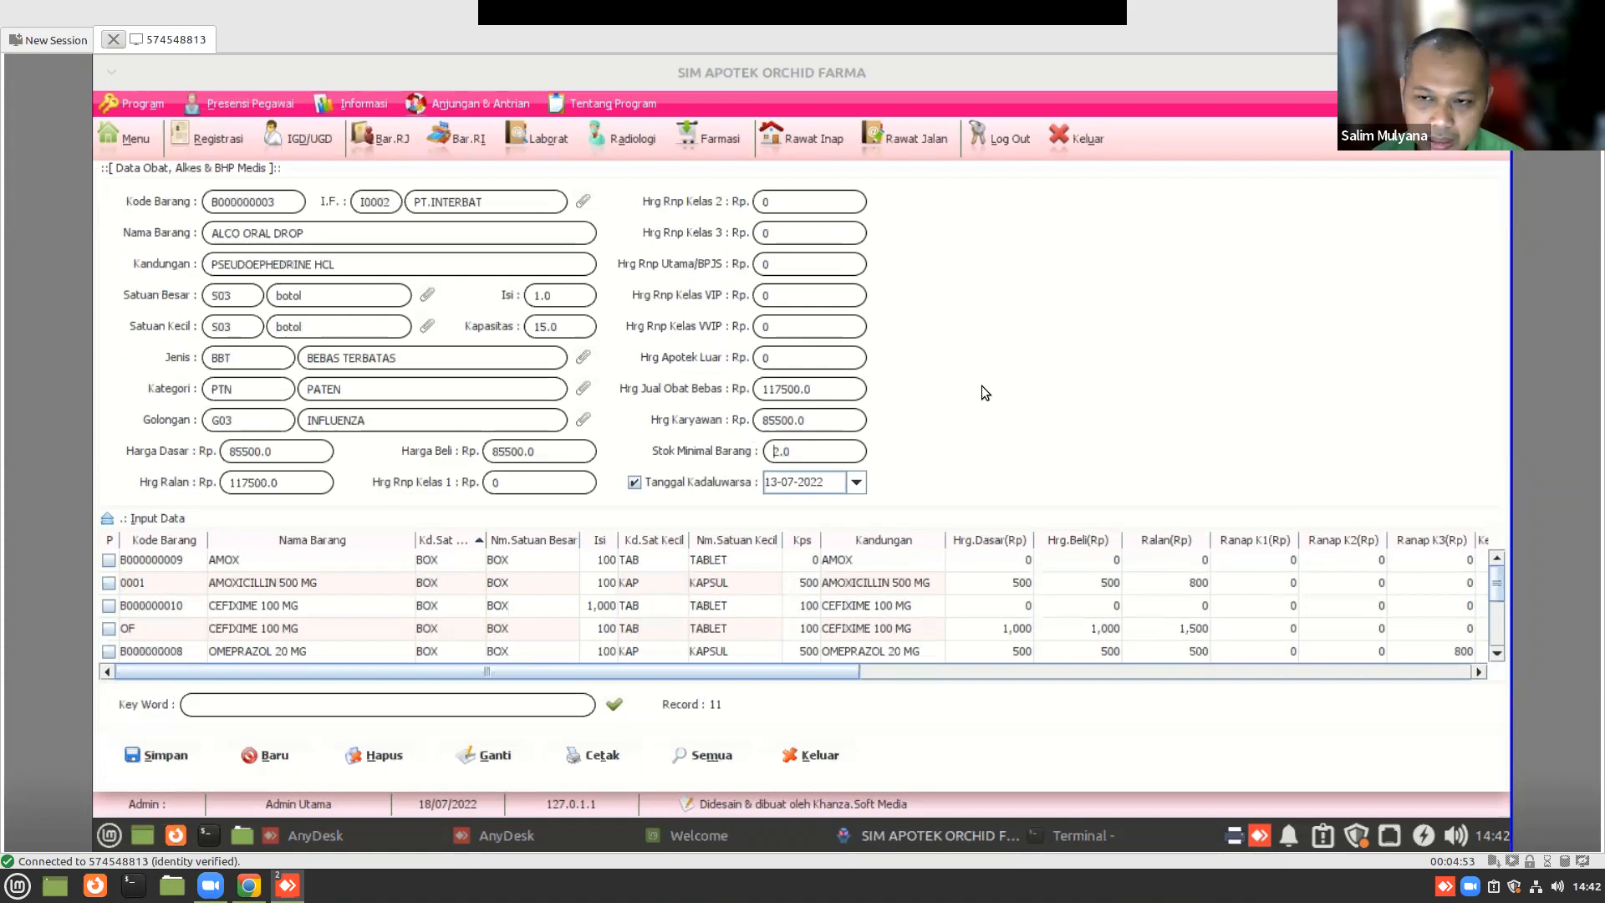
click(539, 452)
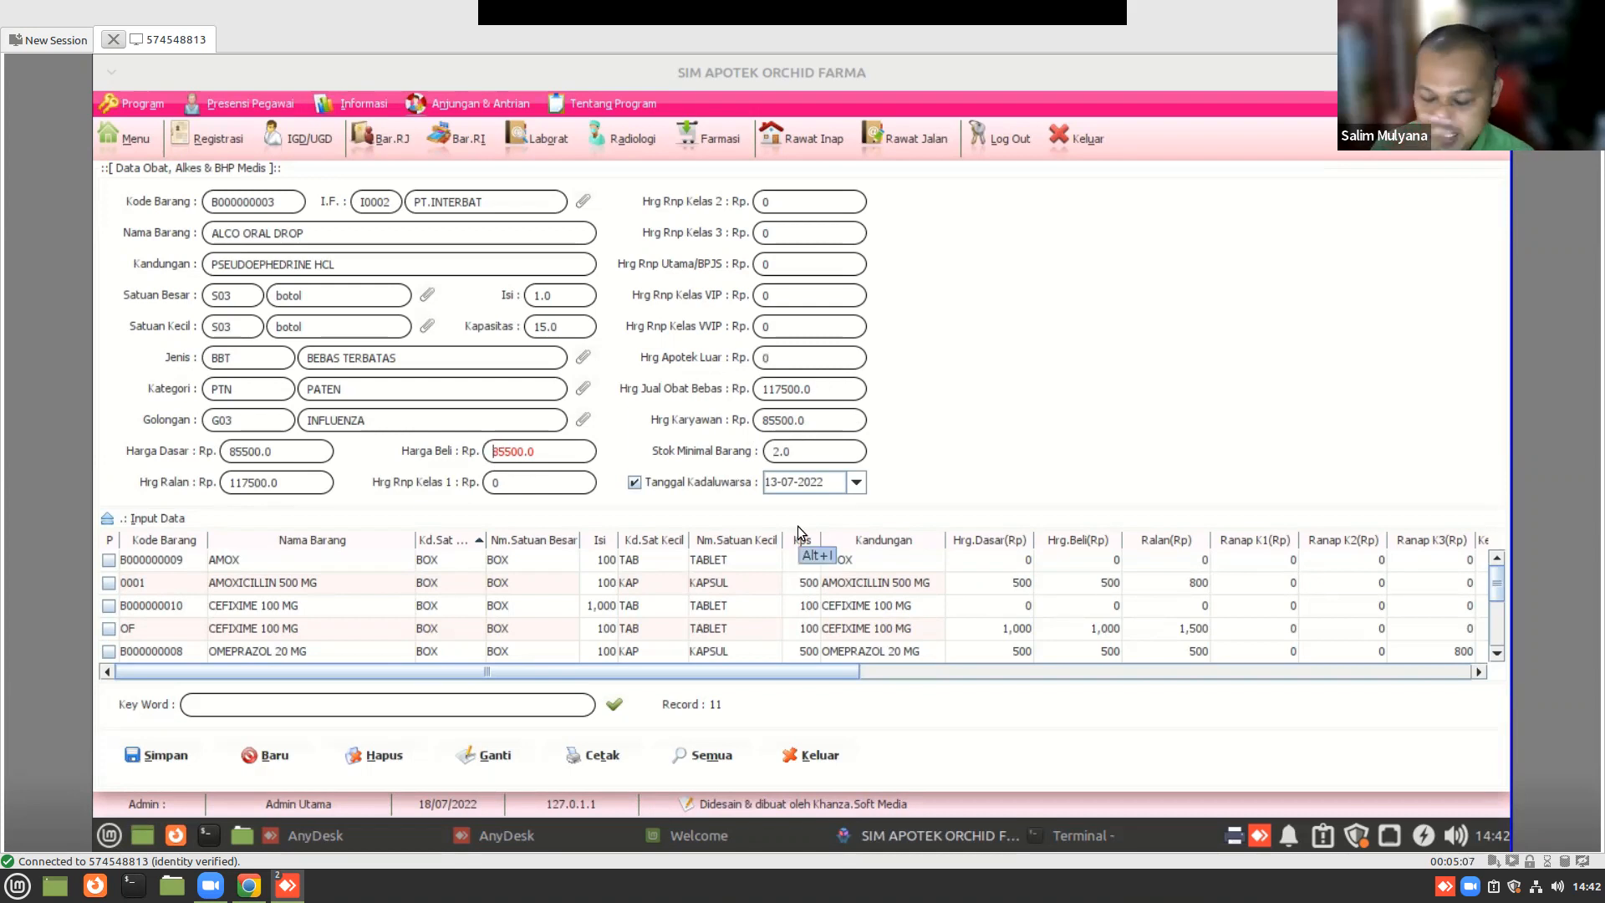
click(349, 559)
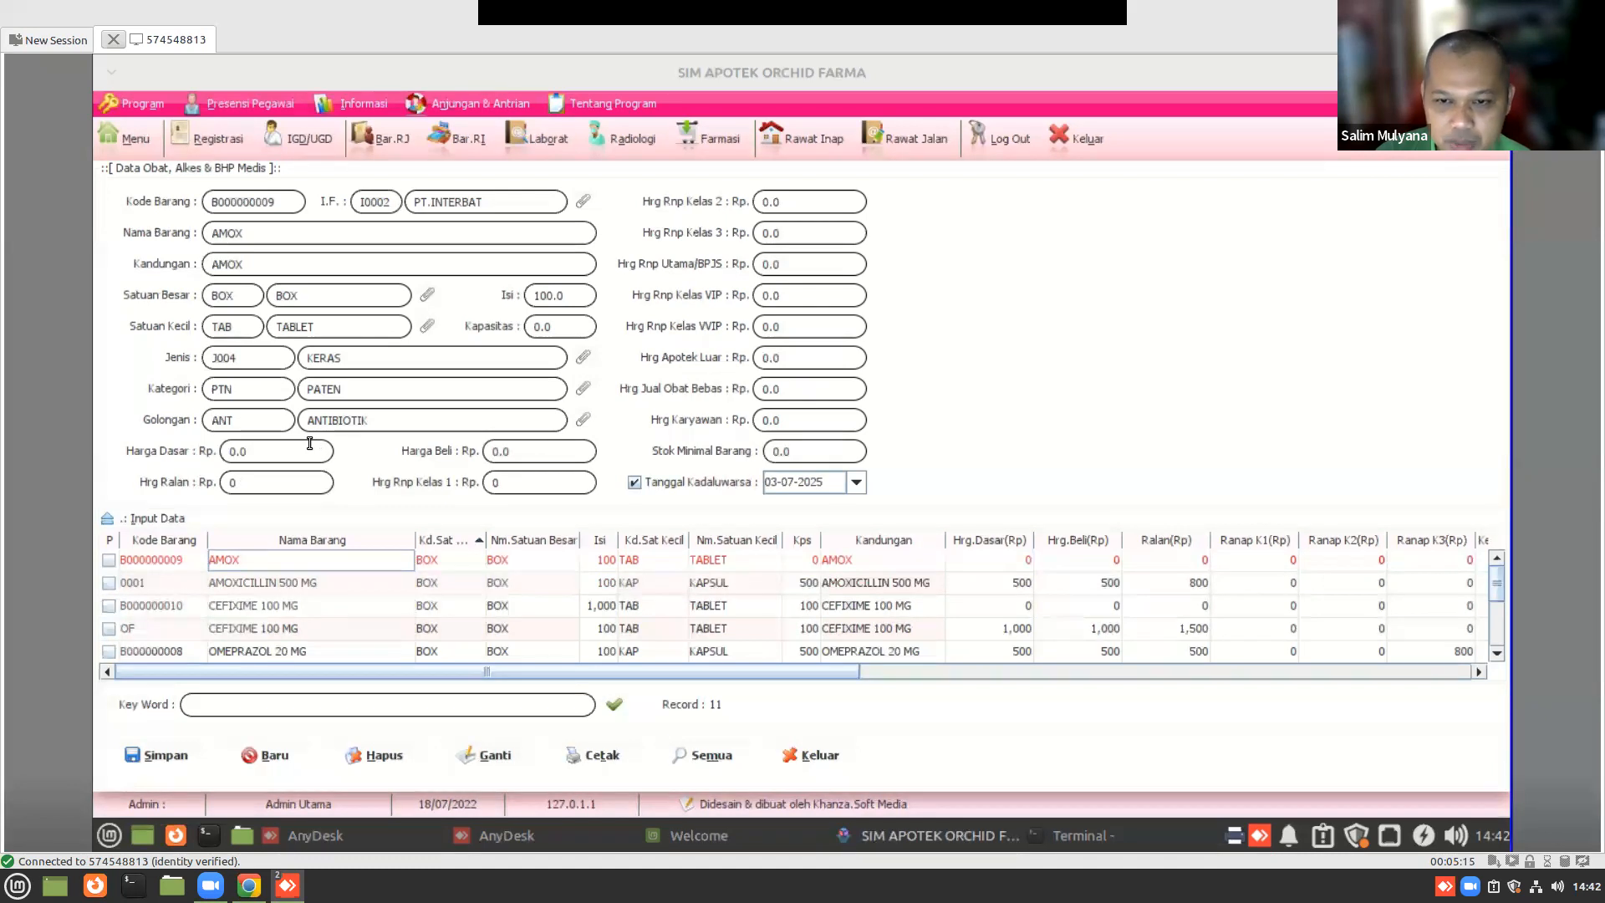
click(570, 489)
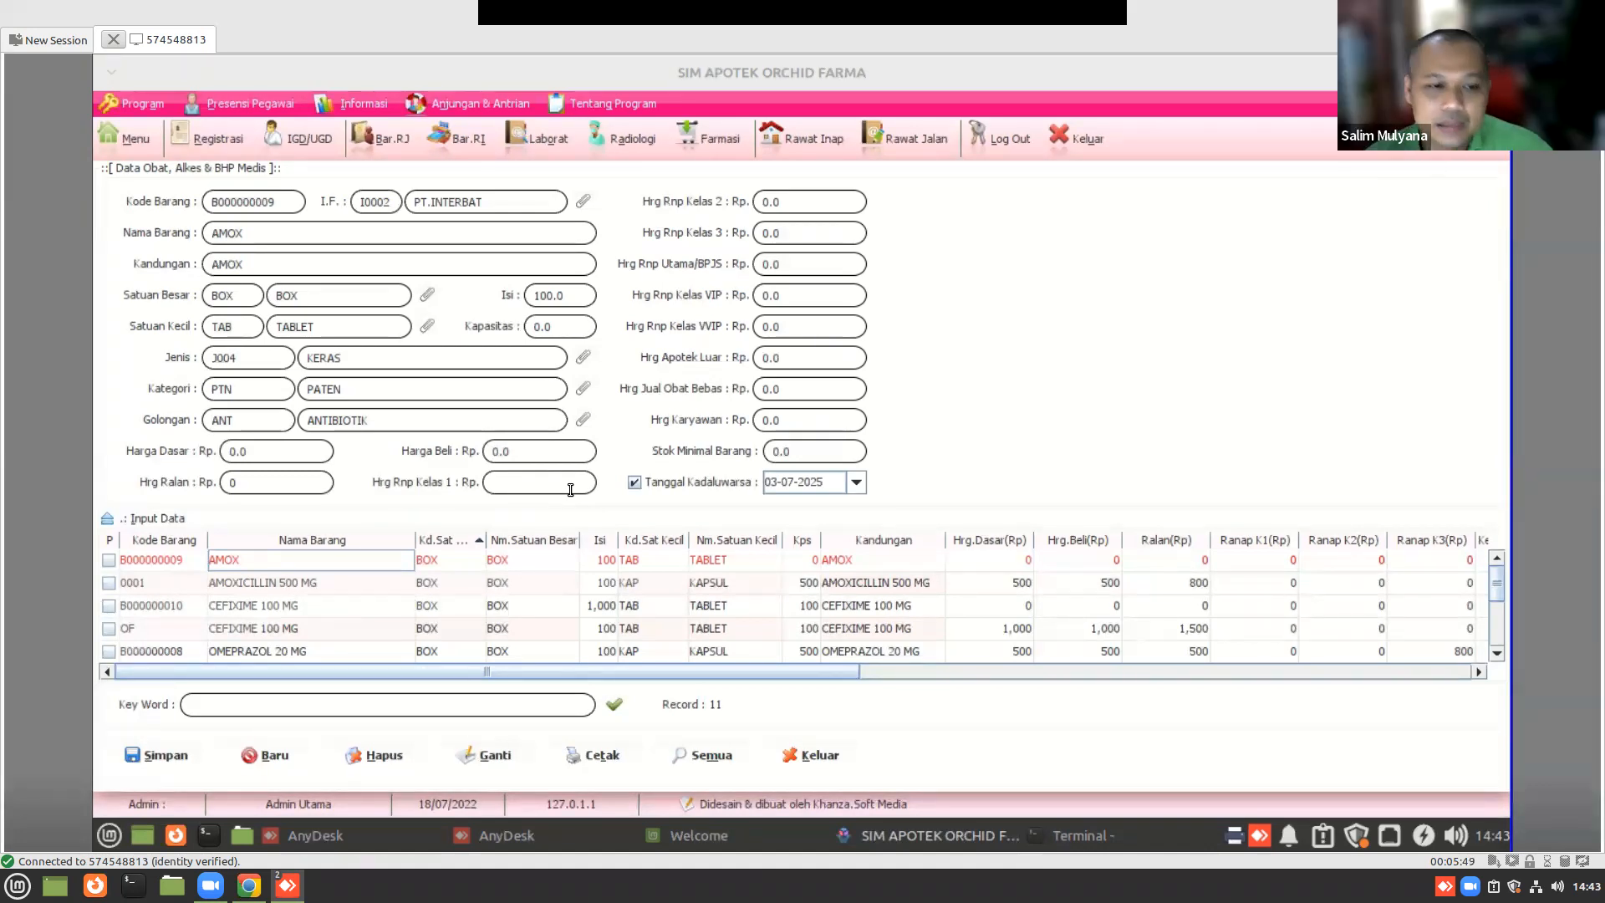
text(0)
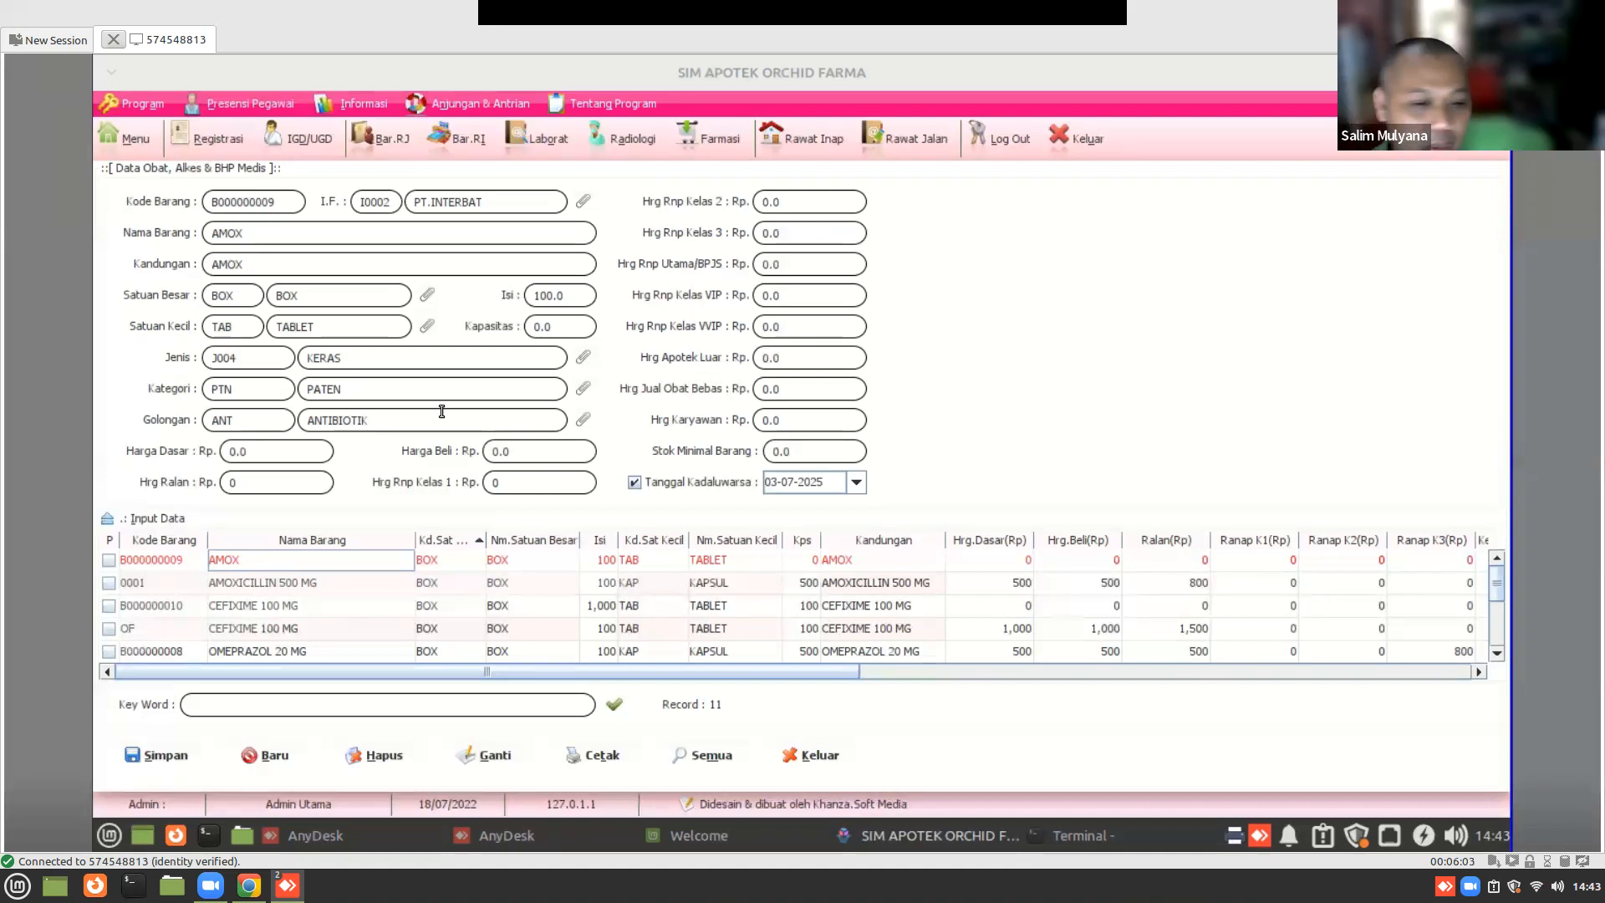
click(256, 456)
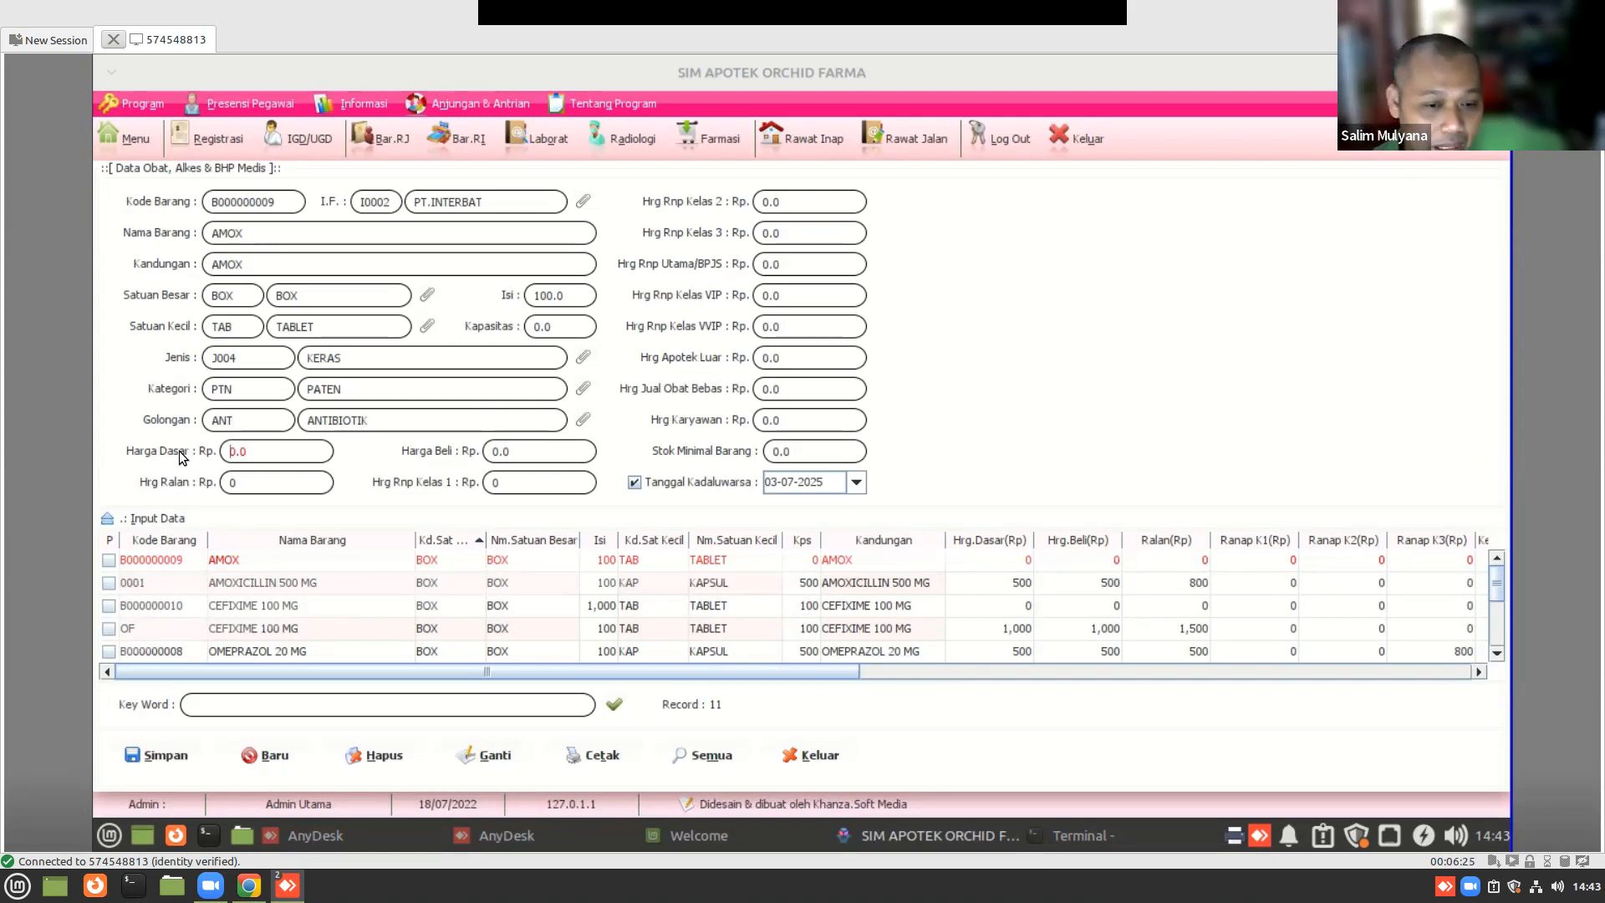
- Enter 0 for AMOX's Hrg Rnp Kelas 2, Hrg Rnp Kelas VIP and Hrg Apotek Luar
click(508, 454)
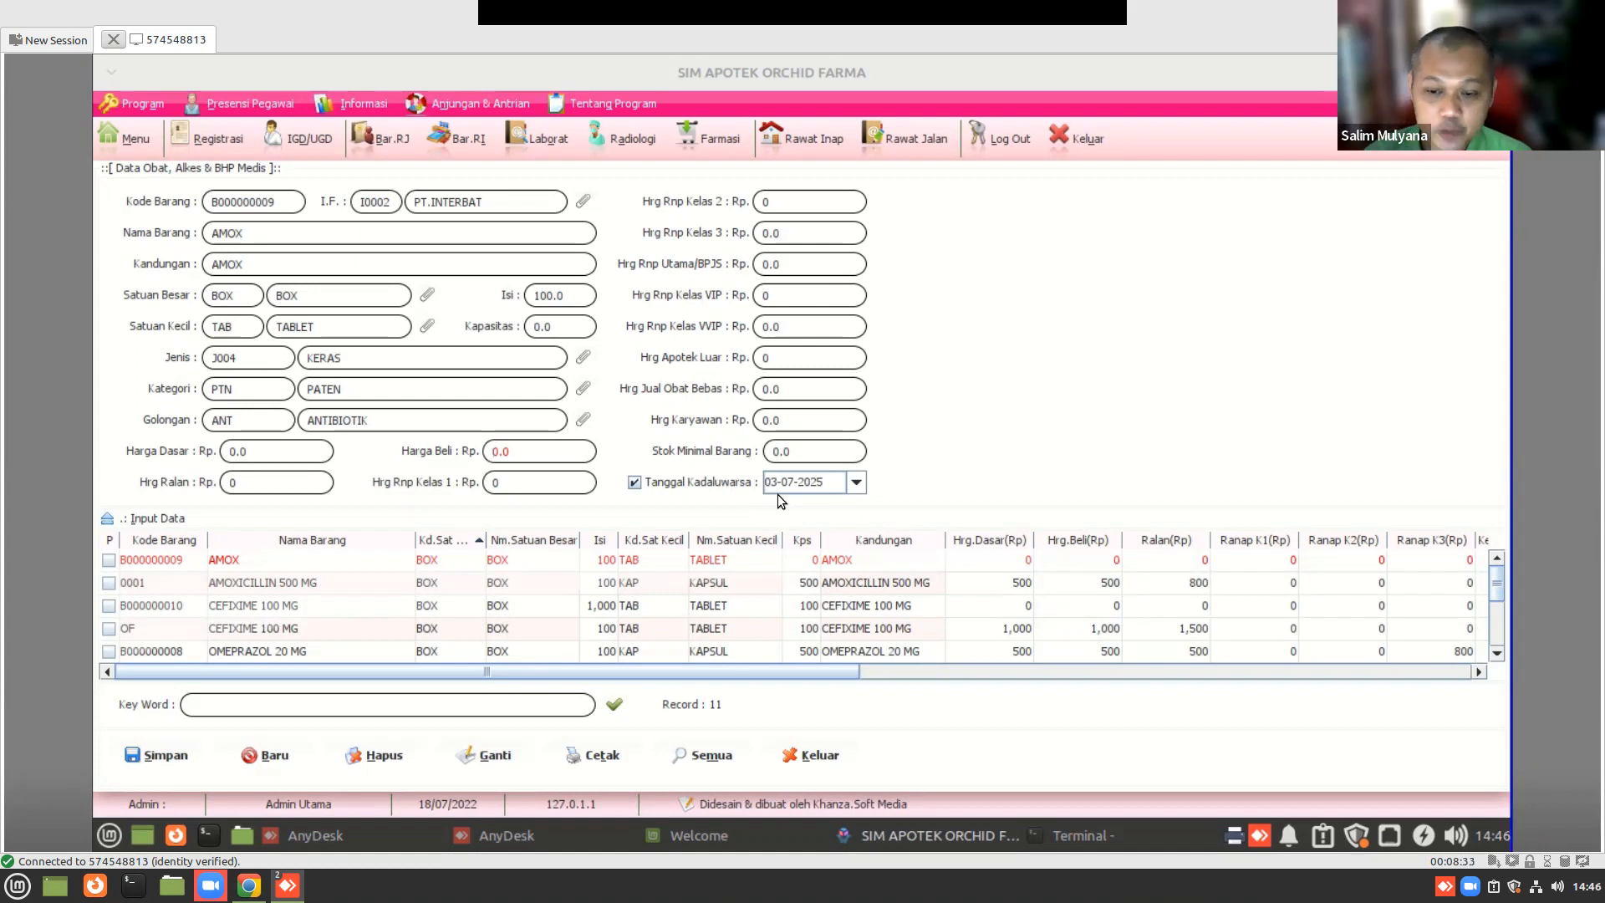
- Close the medicine form and filter Menu Utama by 'pengadaa' to list Pengadaan modules
click(809, 756)
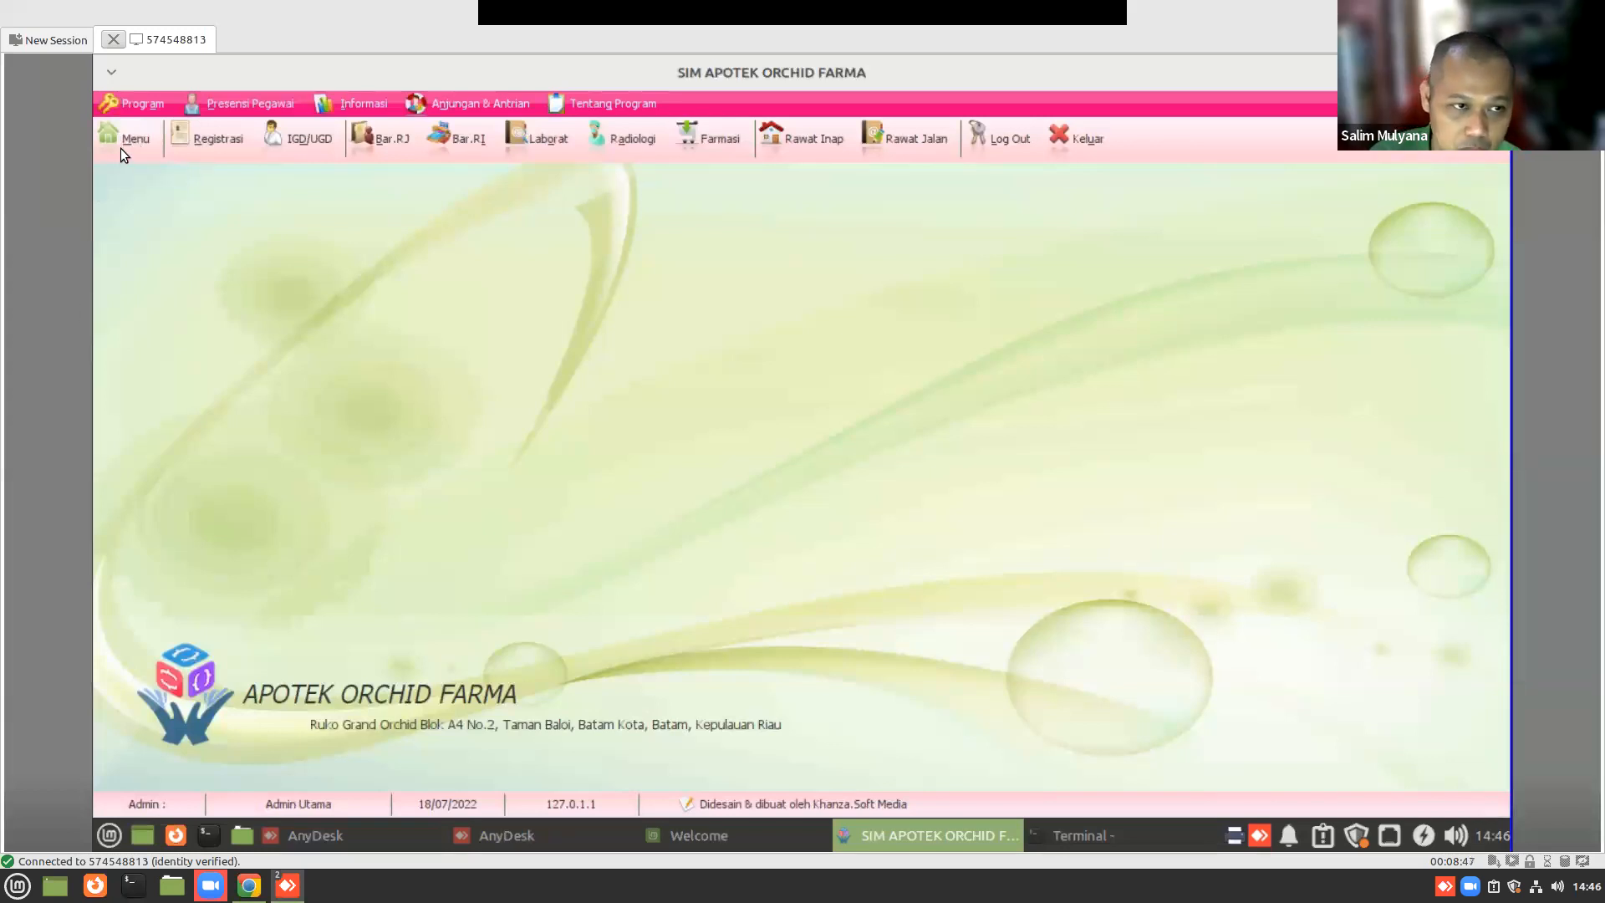
click(129, 142)
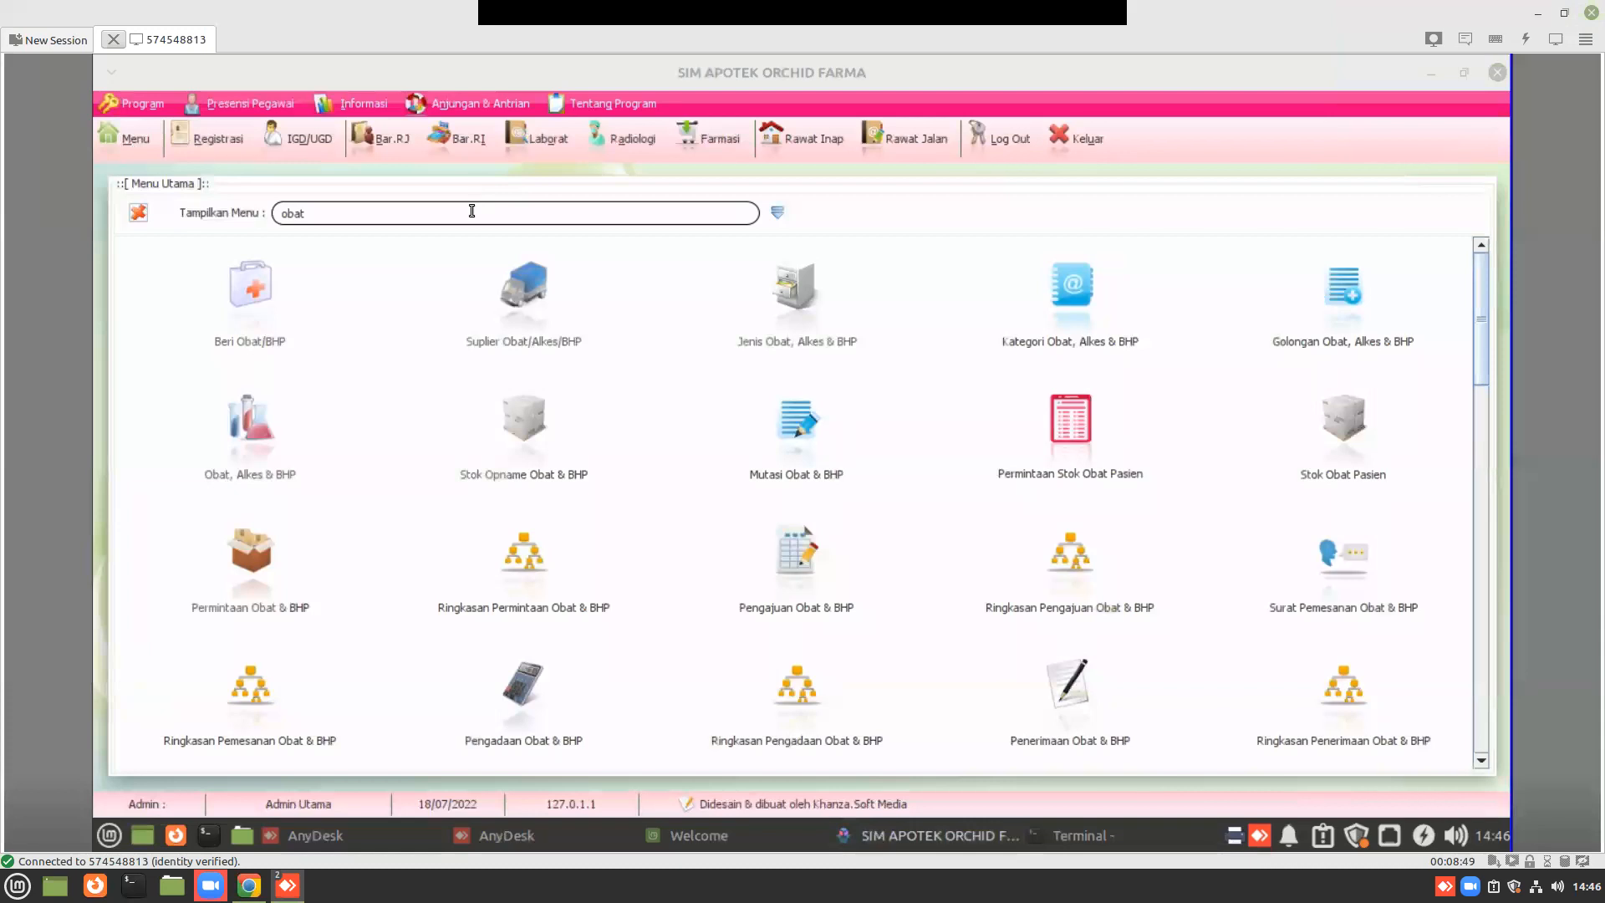
key(BackSpace)
key(BackSpace)
key(BackSpace)
key(BackSpace)
text(pe)
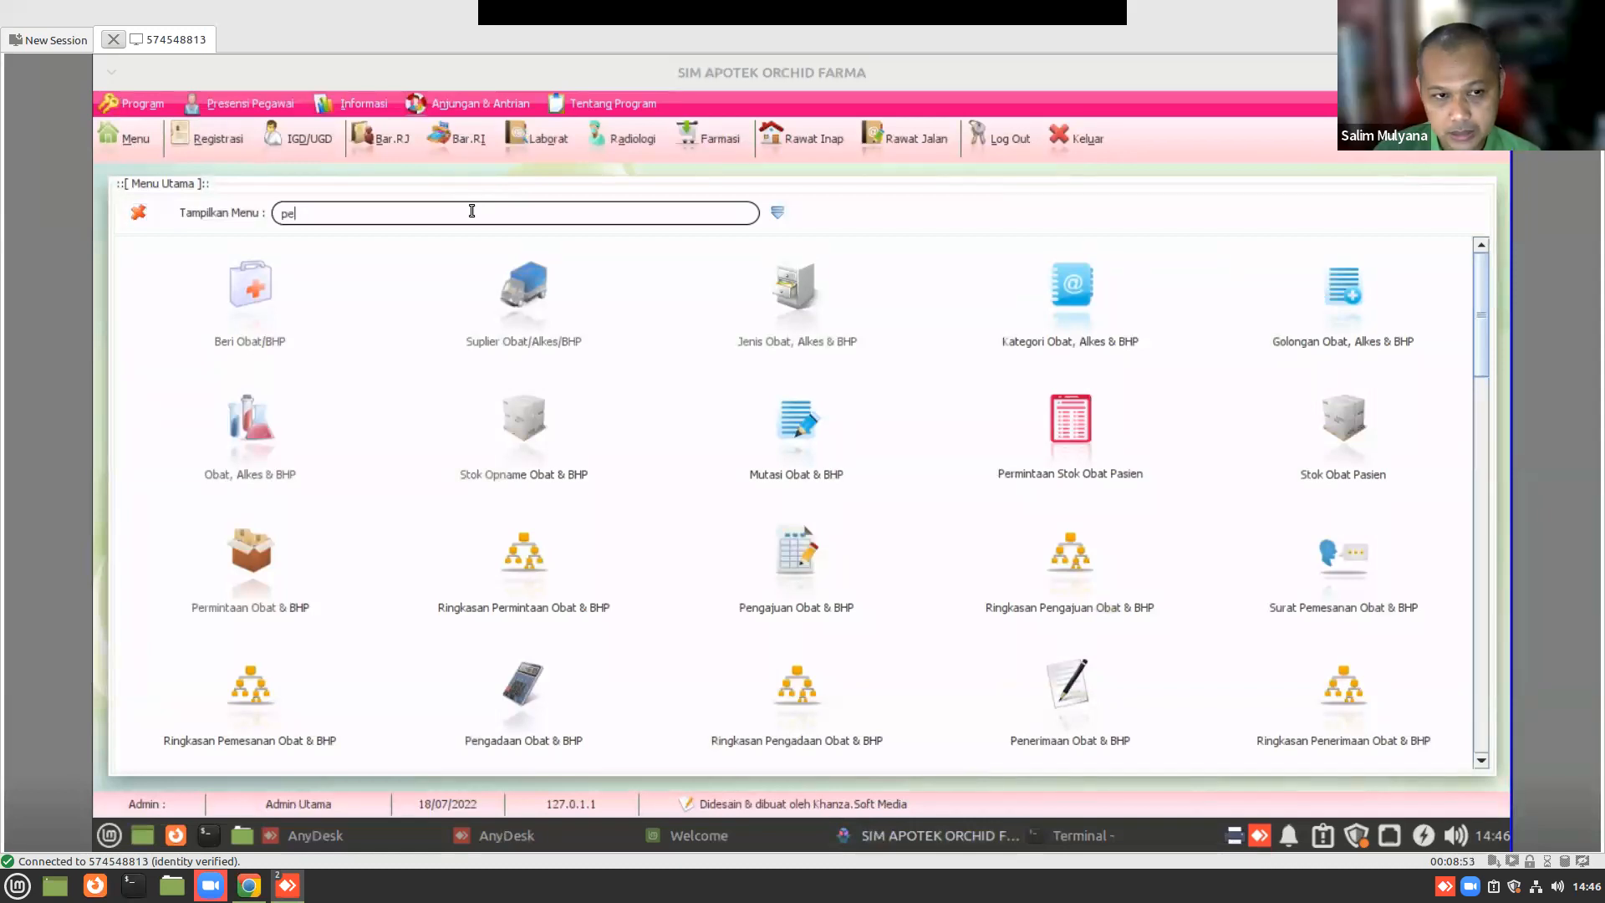
text(ngadaaaaaaaaa)
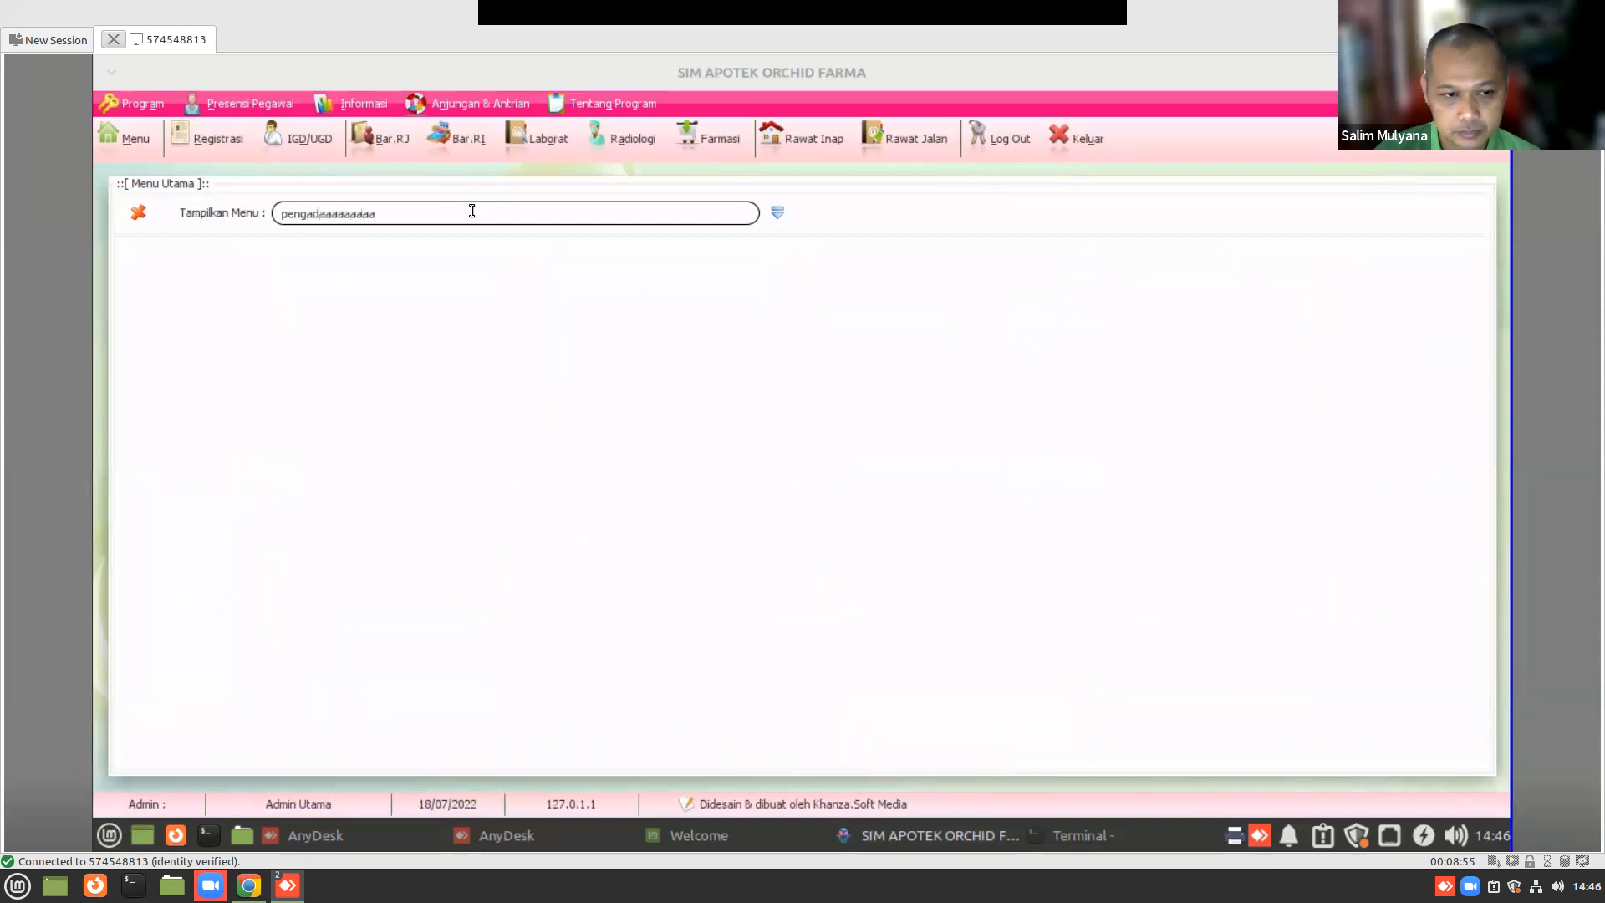
key(BackSpace)
key(BackSpace)
key(BackSpace)
key(BackSpace)
key(BackSpace)
key(BackSpace)
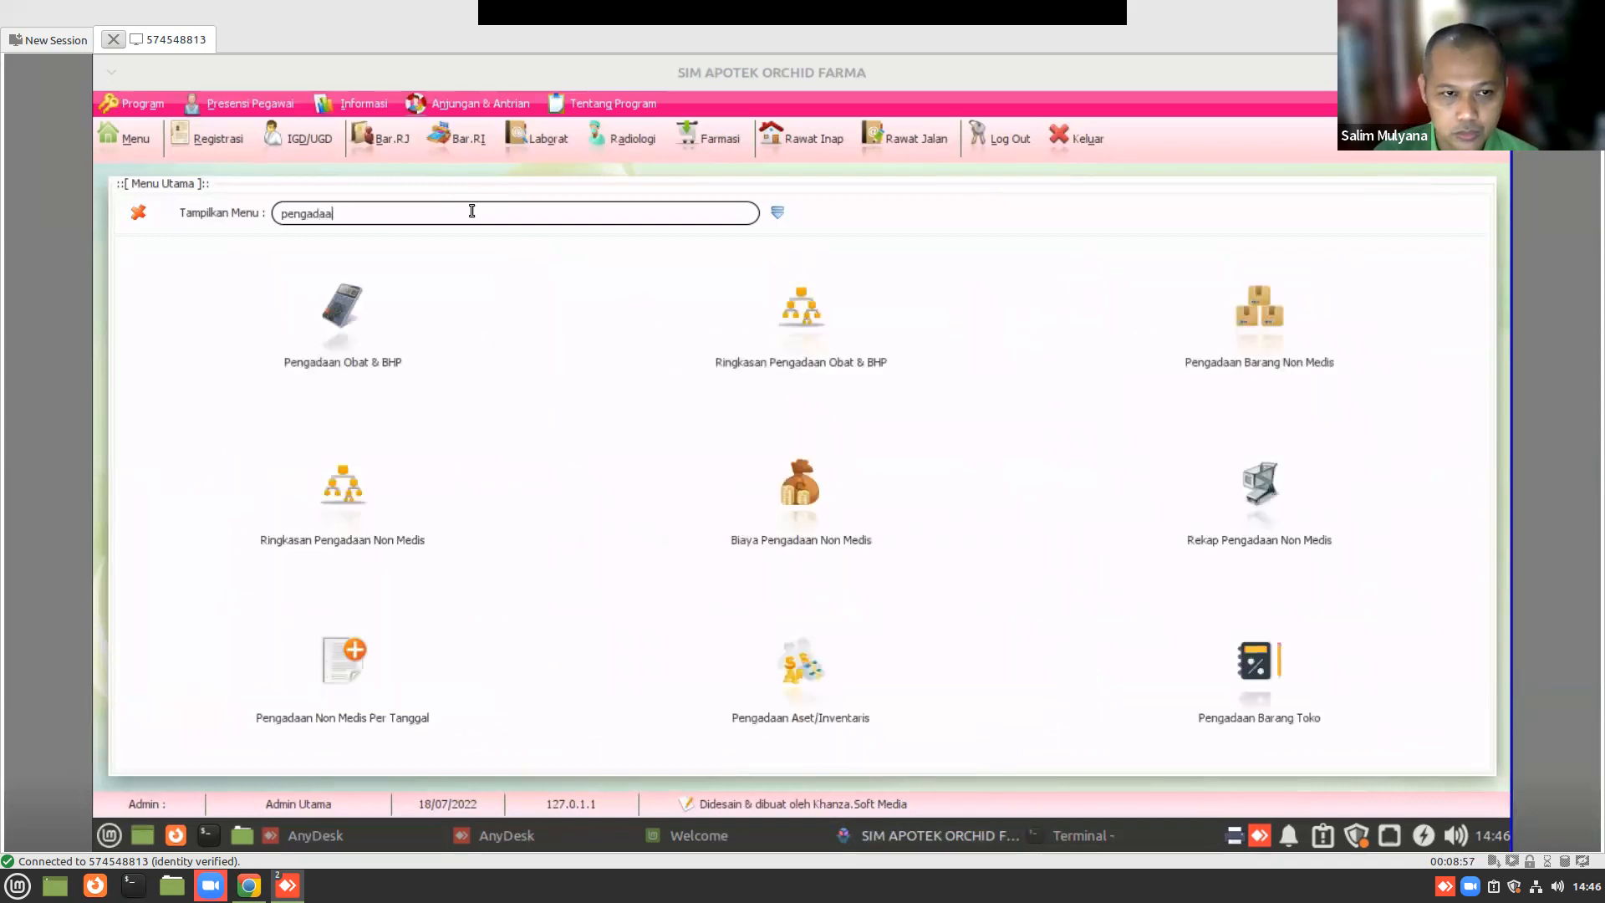
- Open the Pengadaan Obat & BHP form and check the transaction date, leaving it unchanged
click(338, 296)
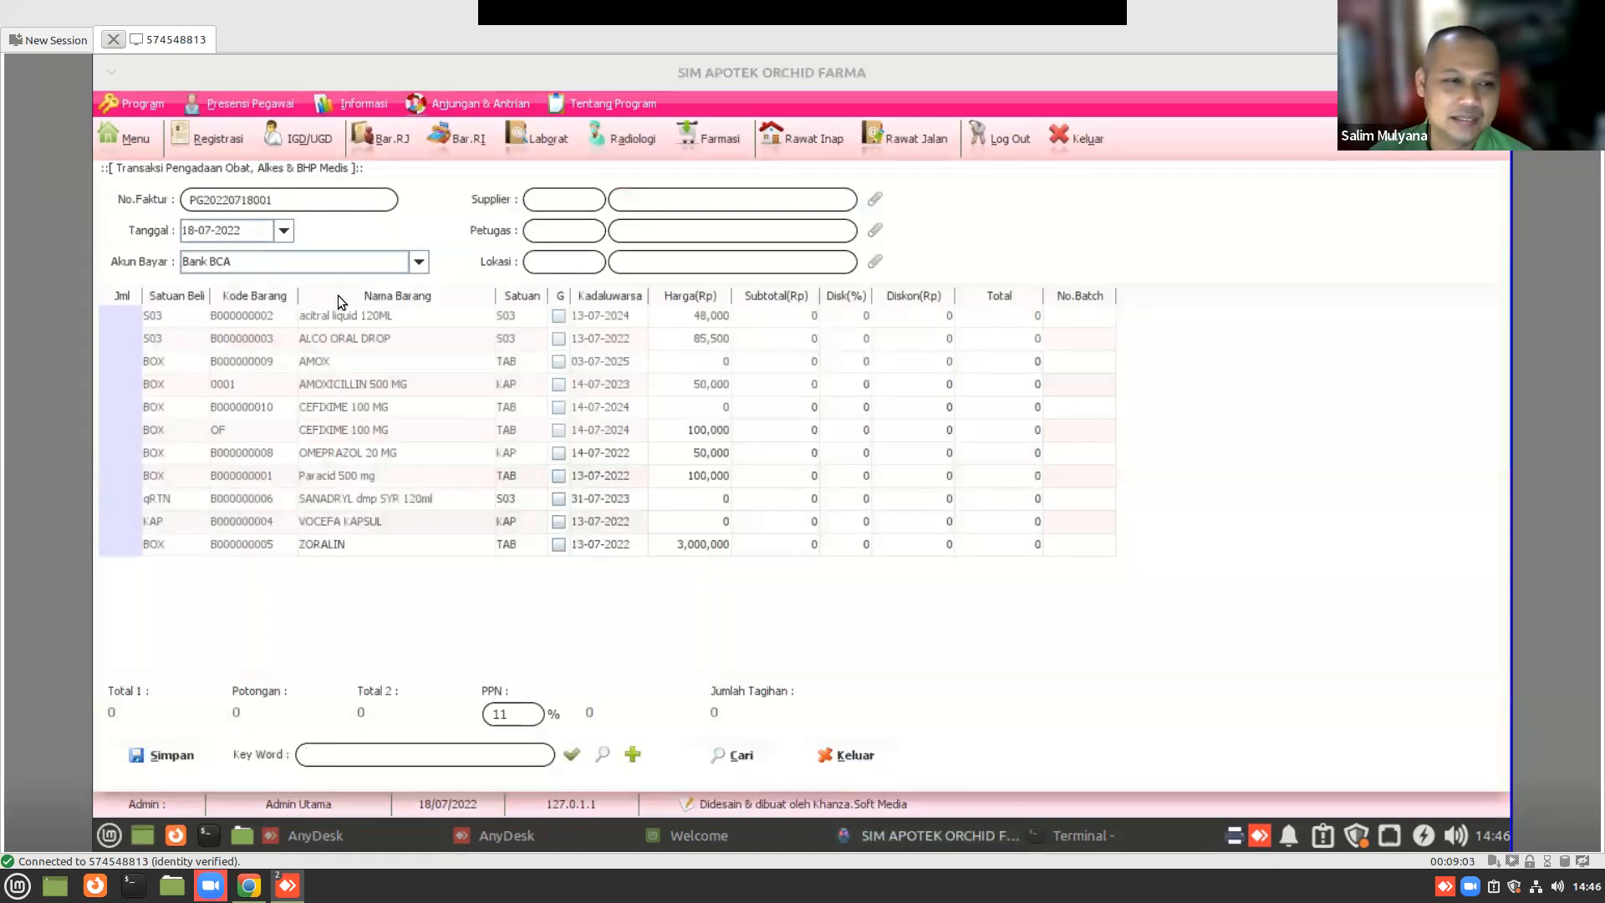
drag(292, 204, 131, 178)
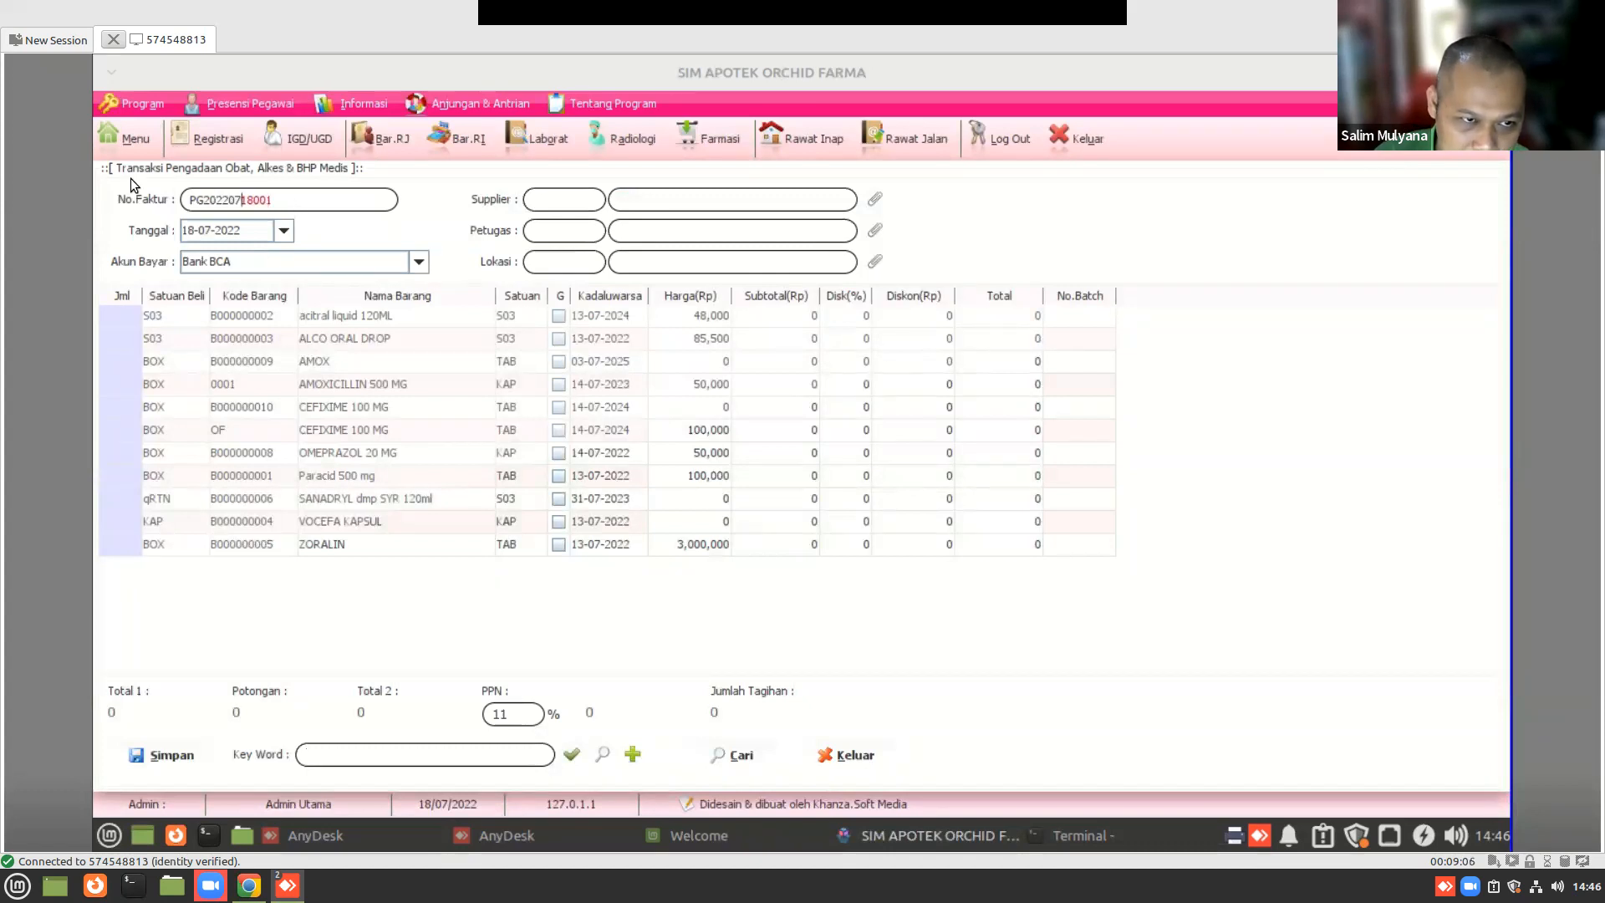
click(284, 232)
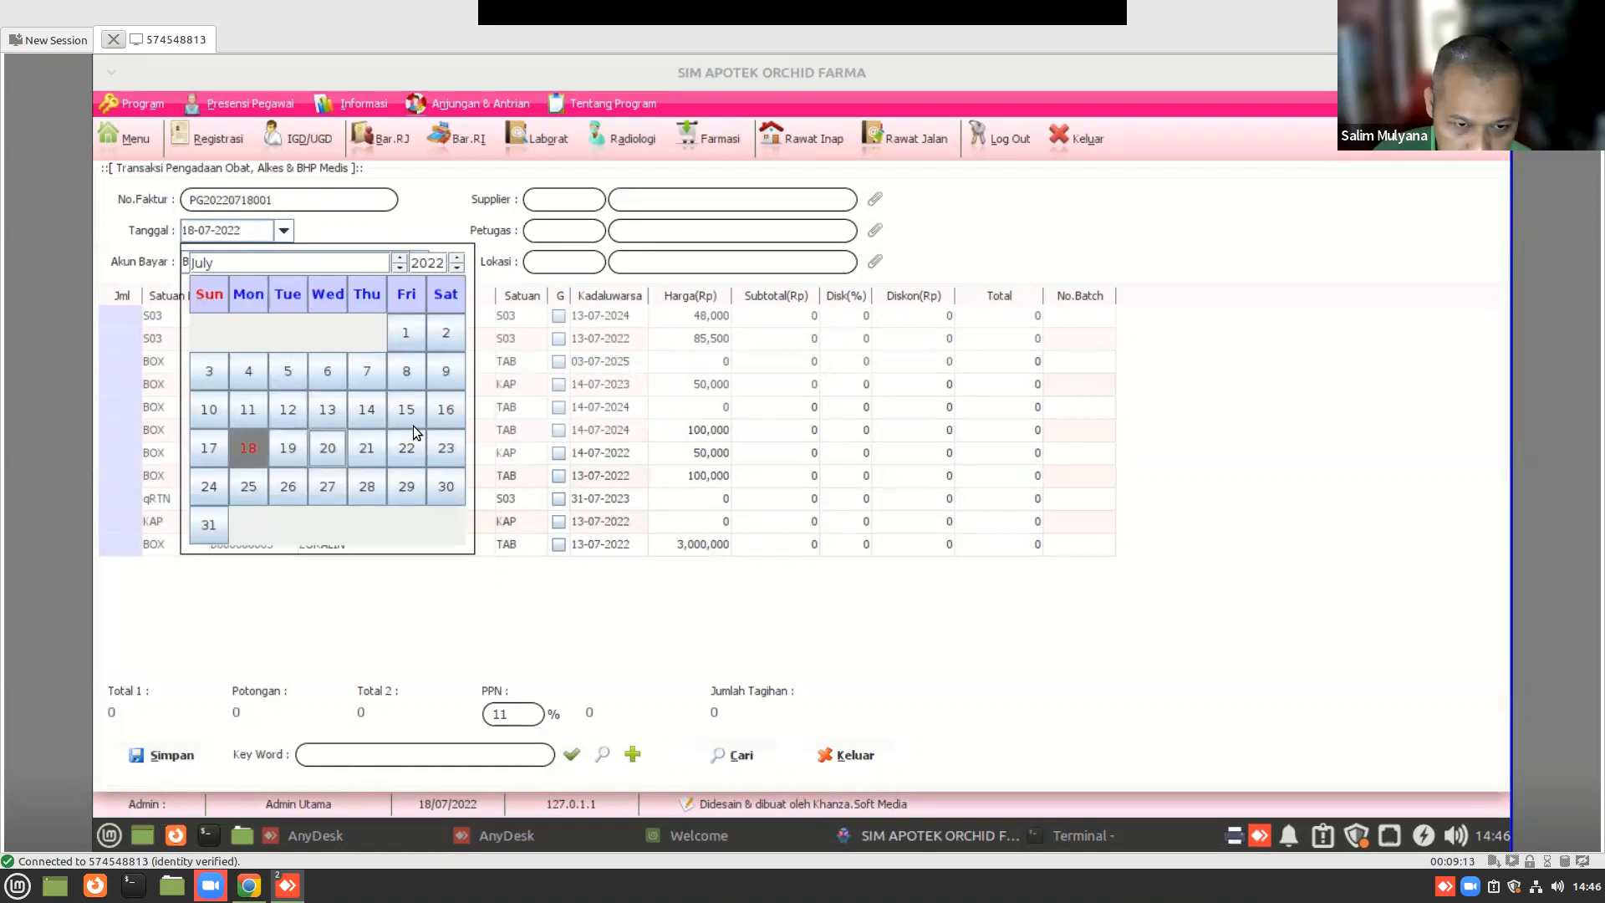
click(386, 212)
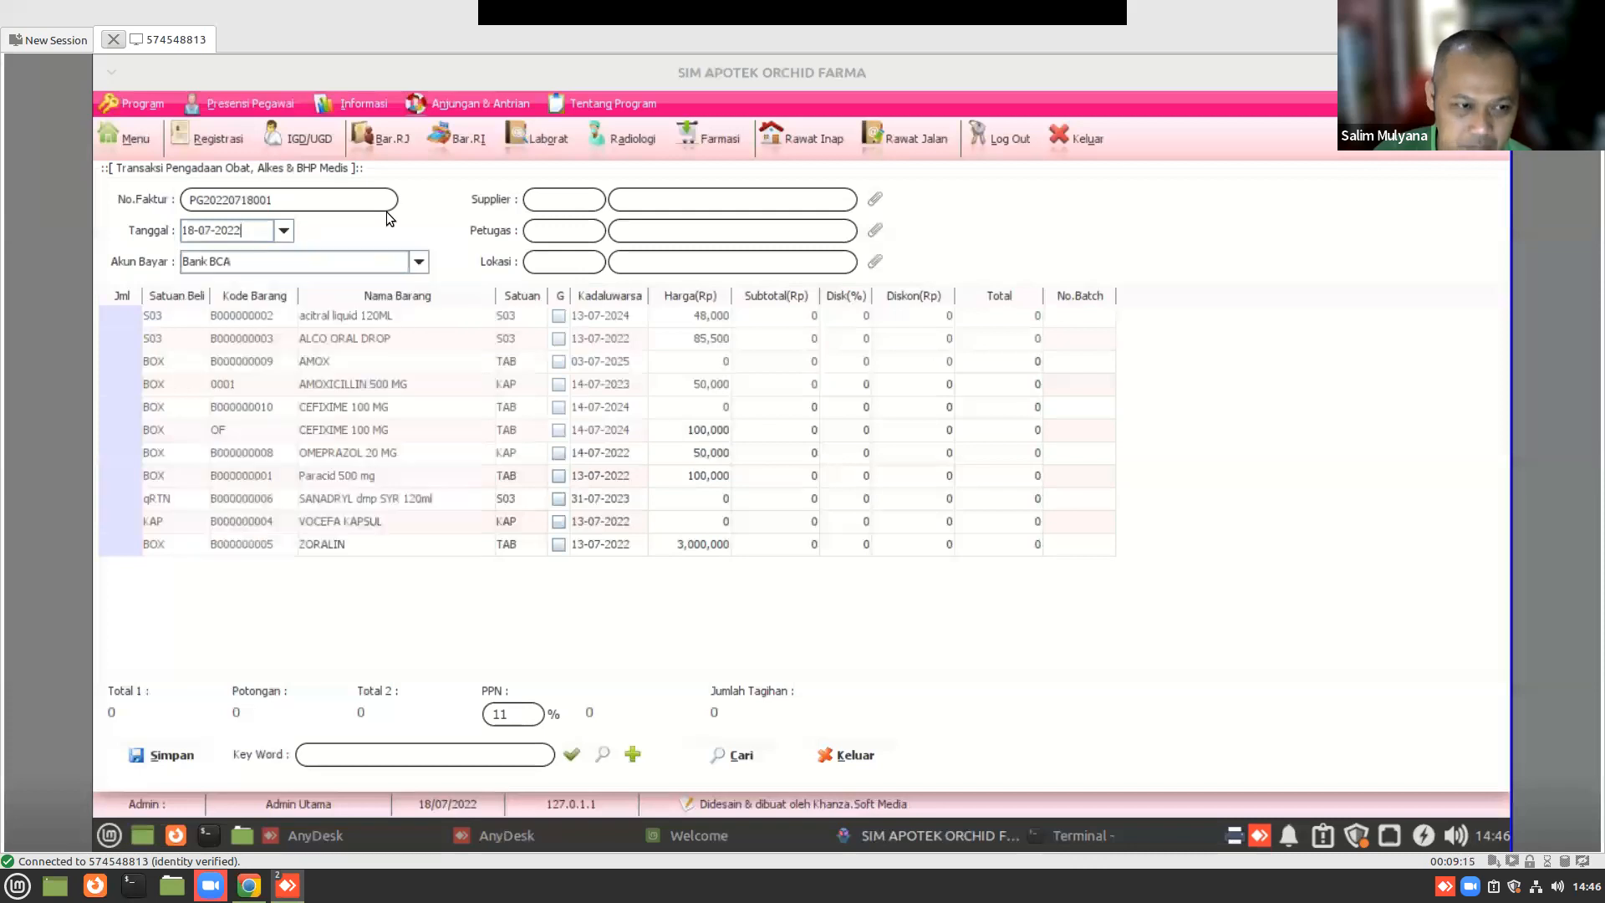
- Set the payment account (Akun Bayar) to Transfer Mandiri and bring up the supplier lookup
click(374, 264)
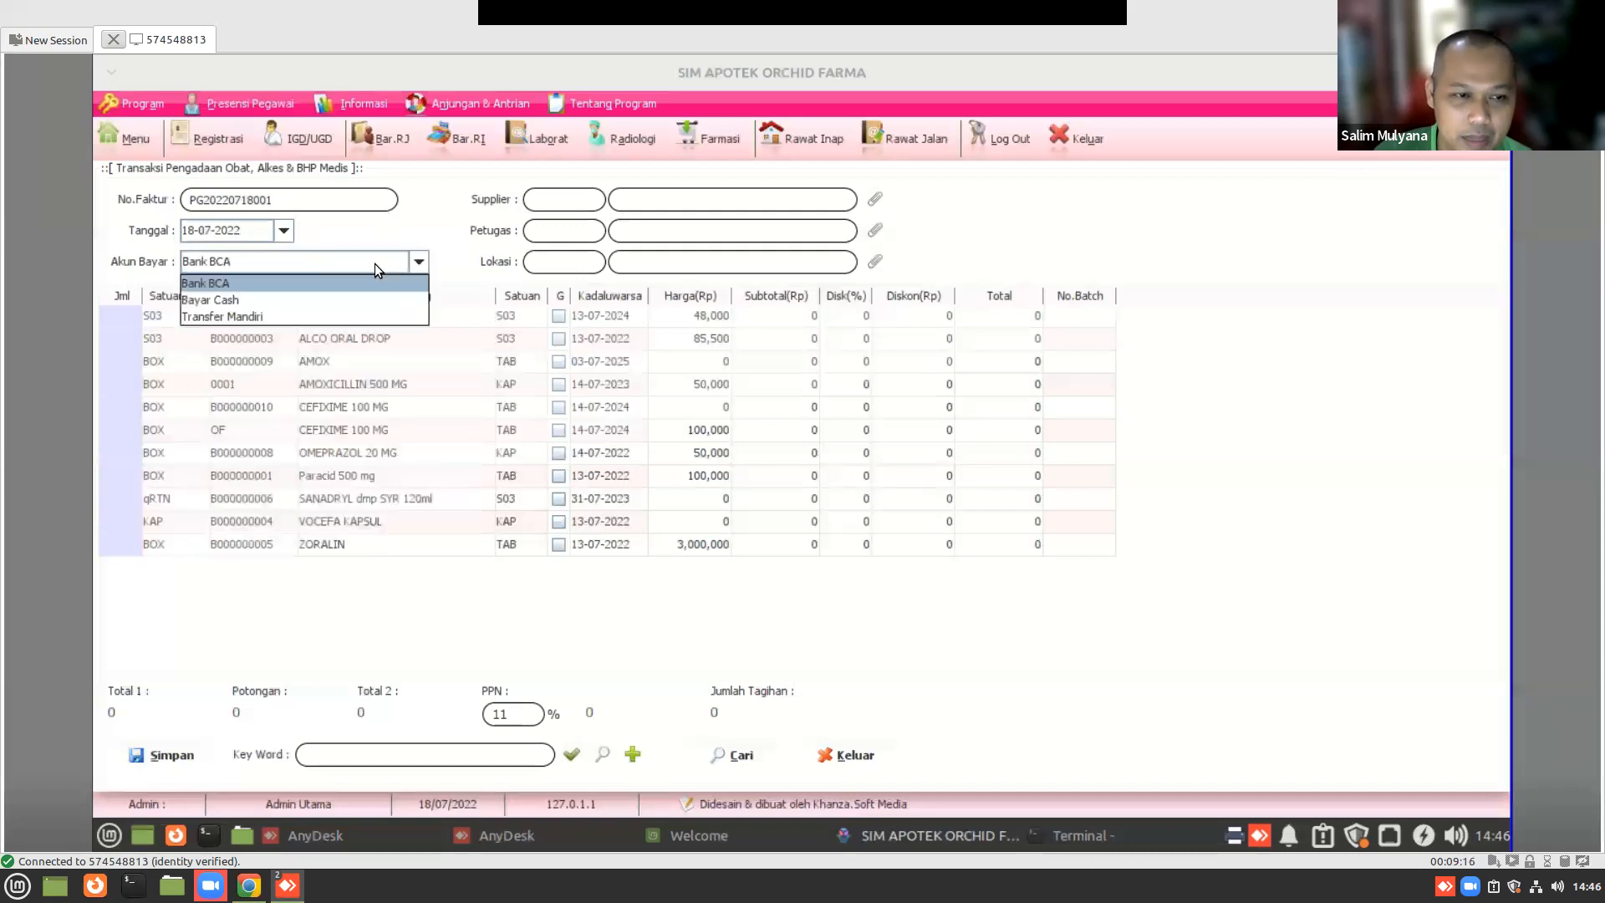
click(346, 297)
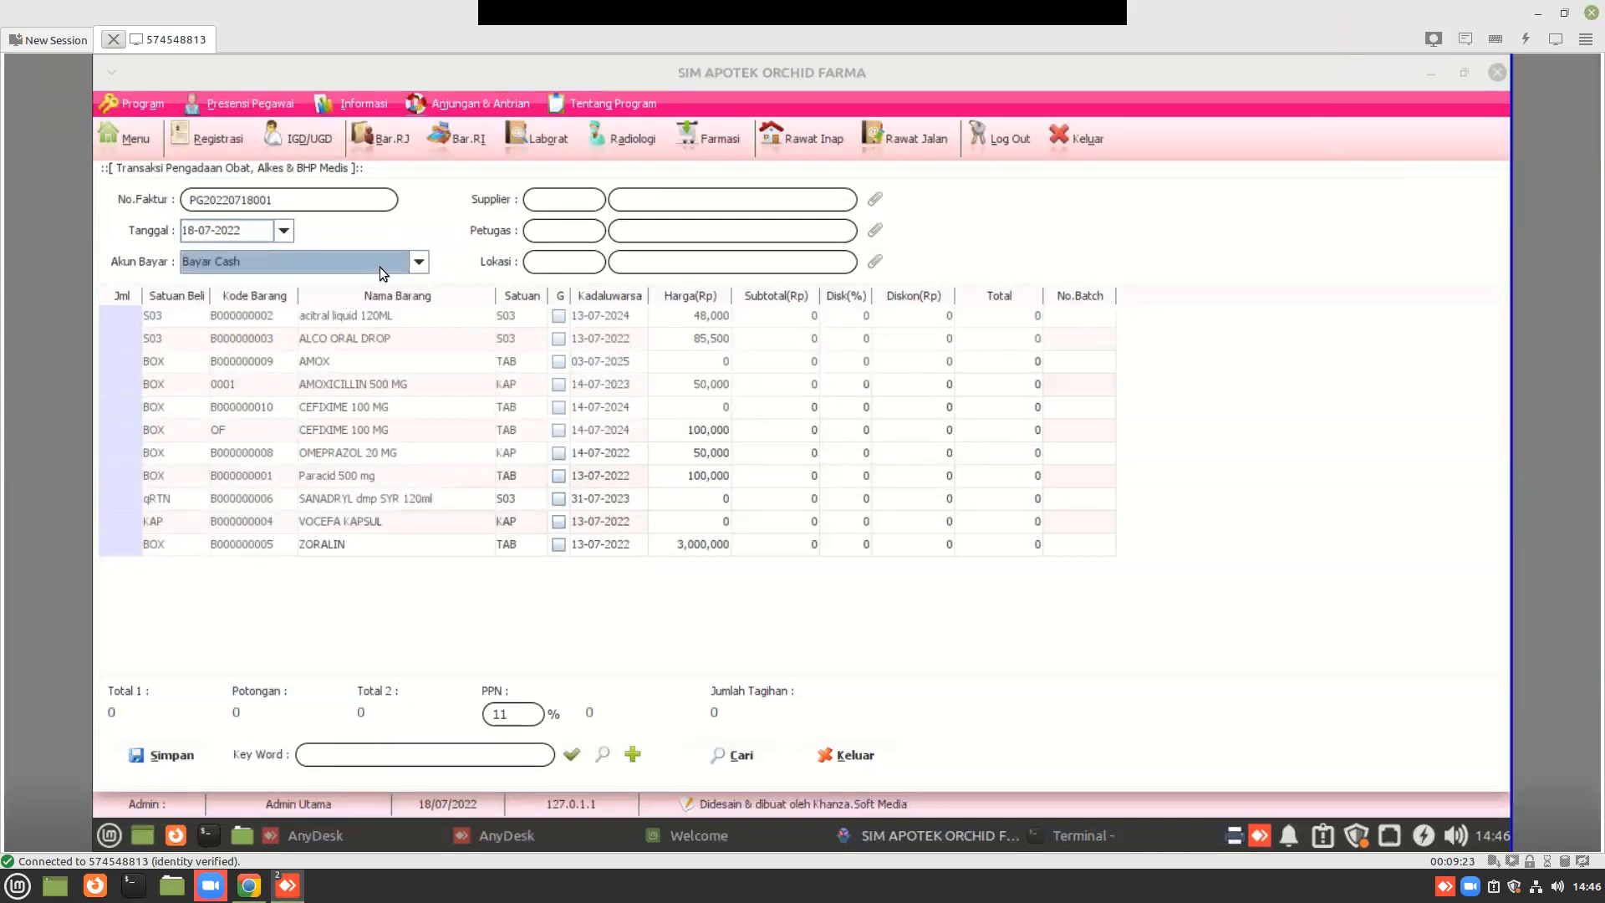
click(380, 268)
click(341, 315)
click(350, 265)
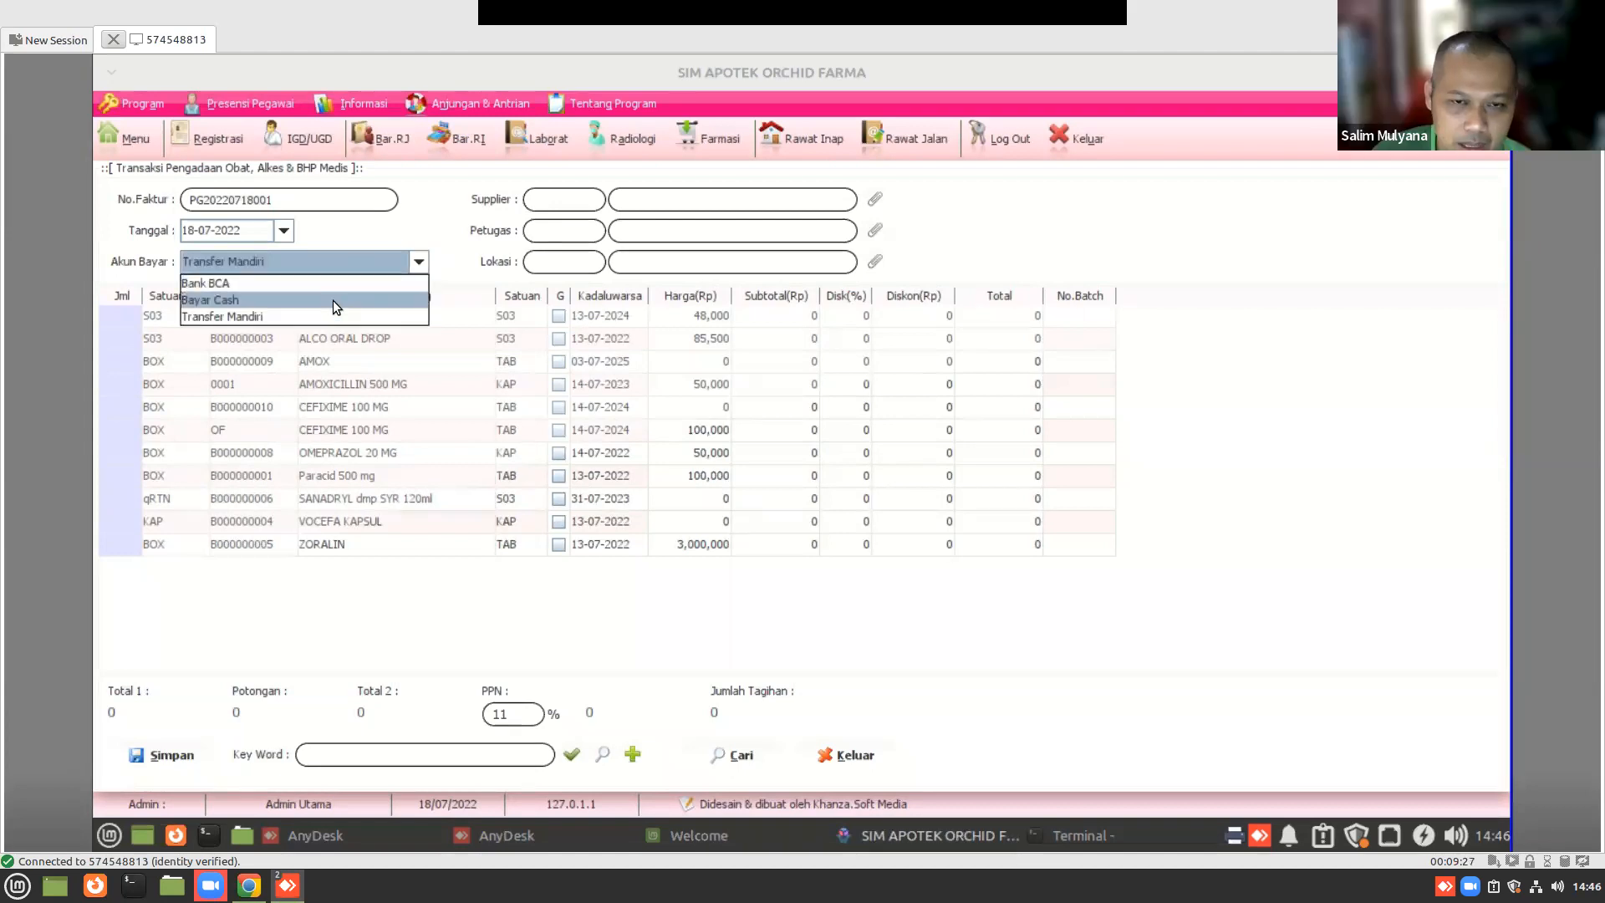
click(455, 262)
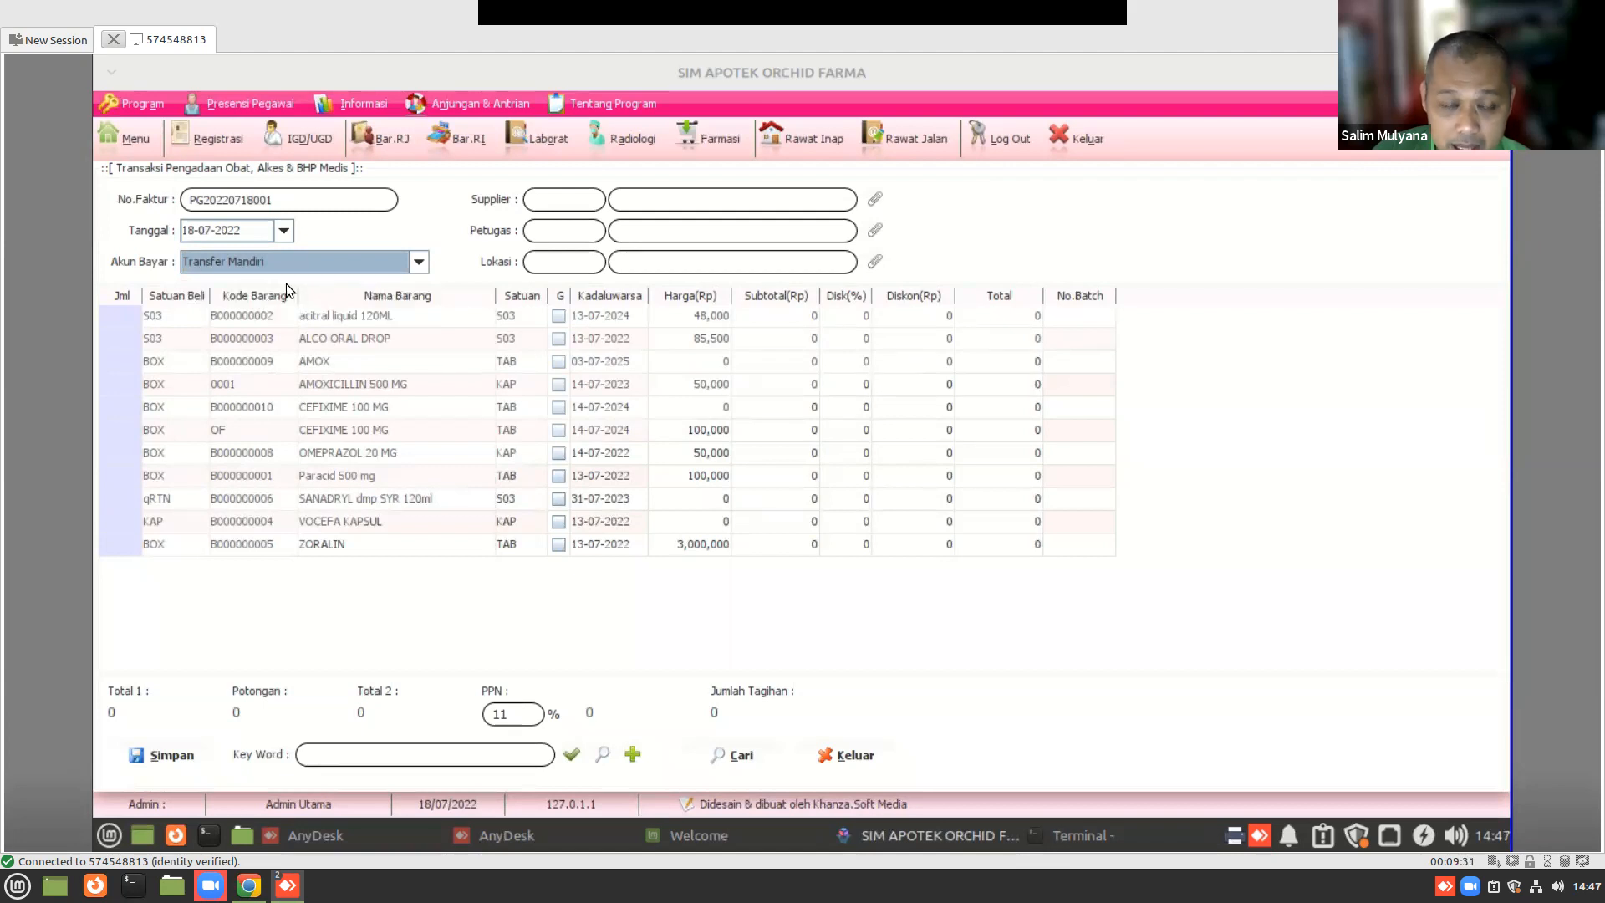
click(326, 263)
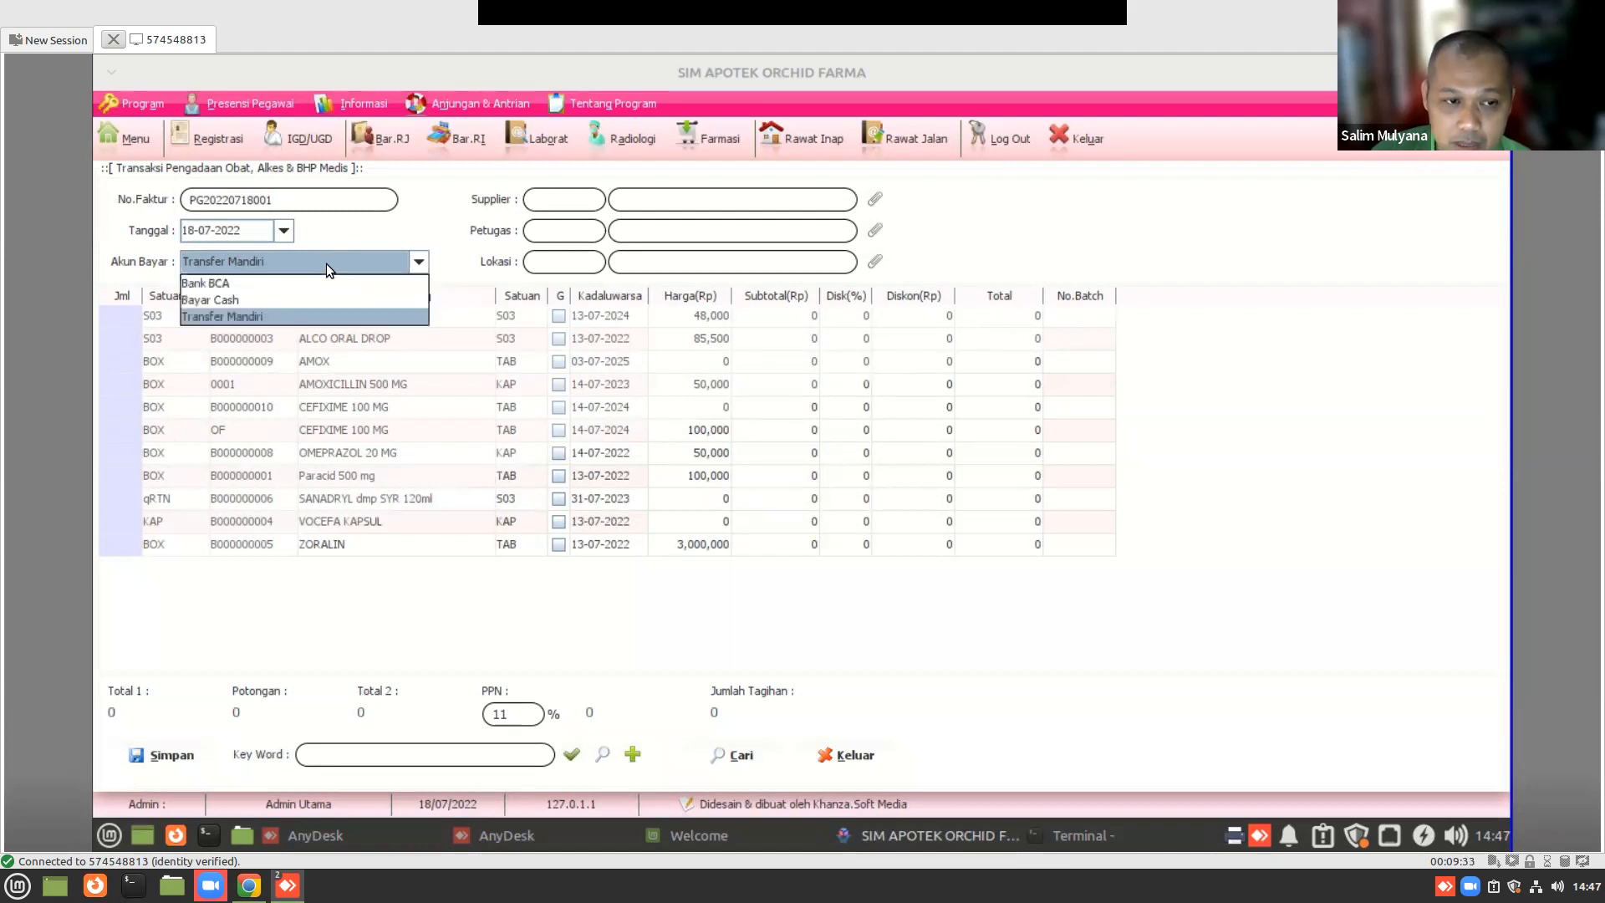
click(315, 318)
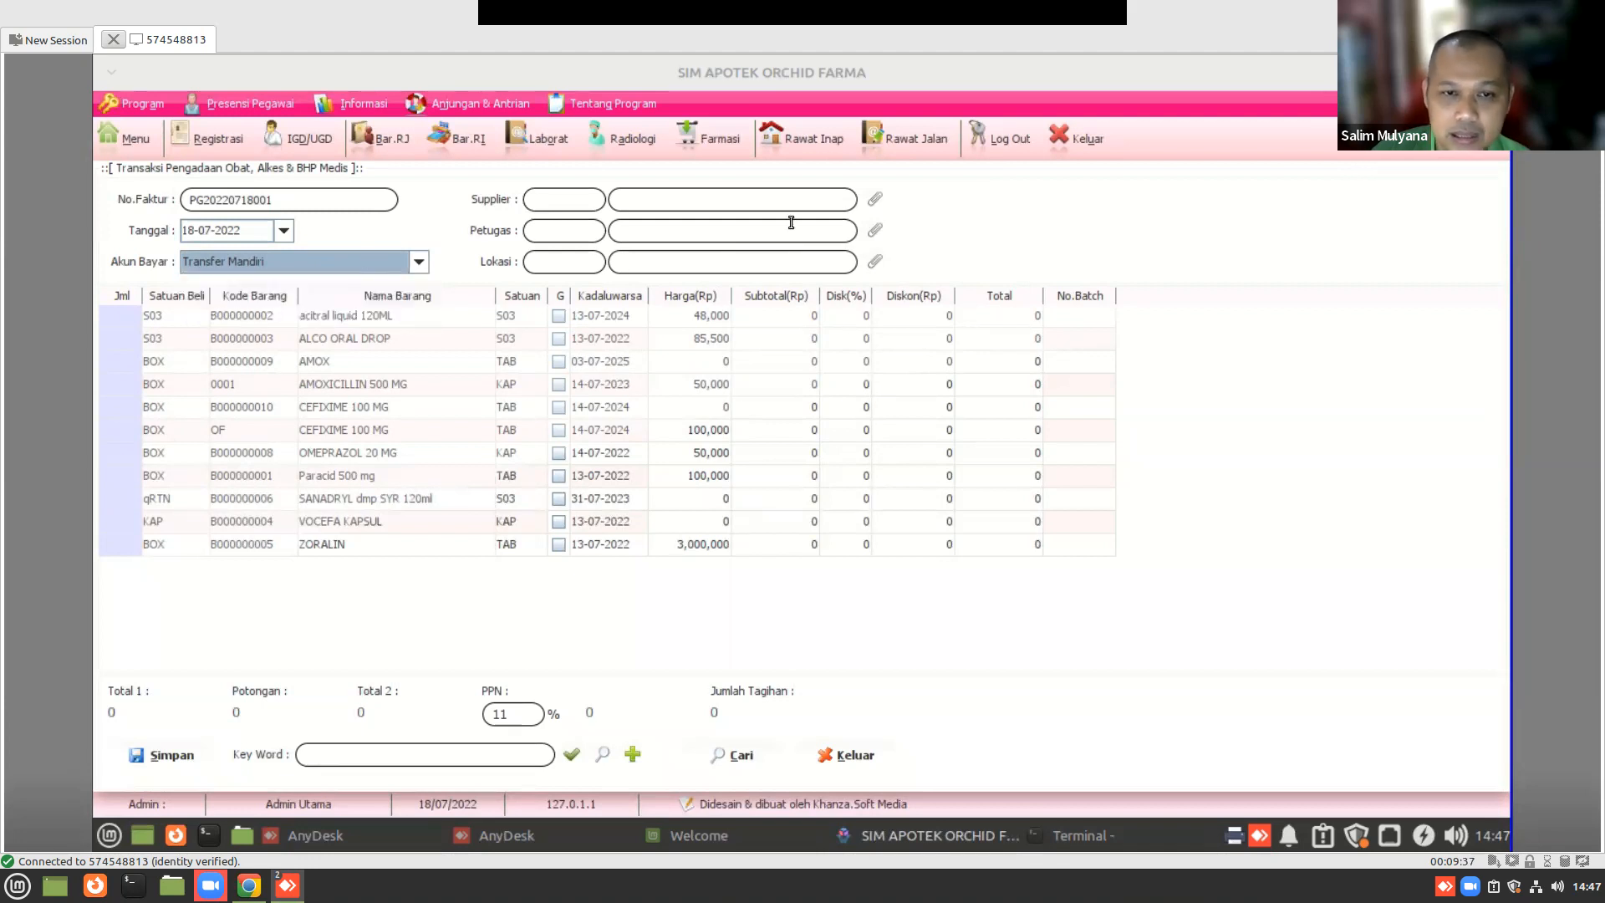
click(878, 200)
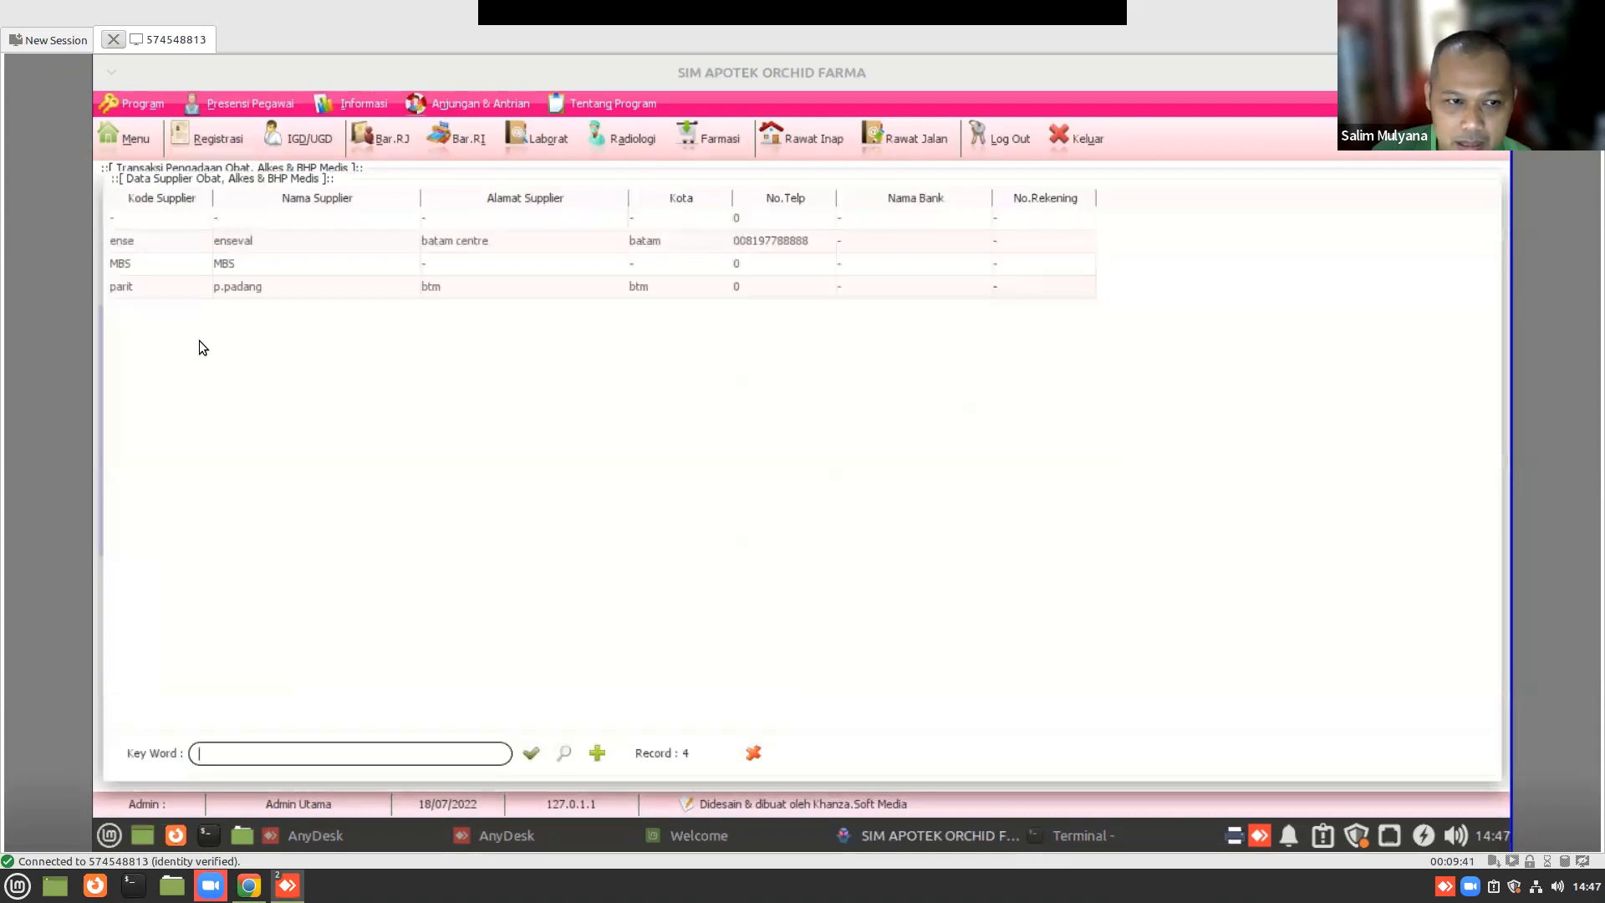
- Choose supplier p.padang, then return to the supplier lookup list
click(189, 290)
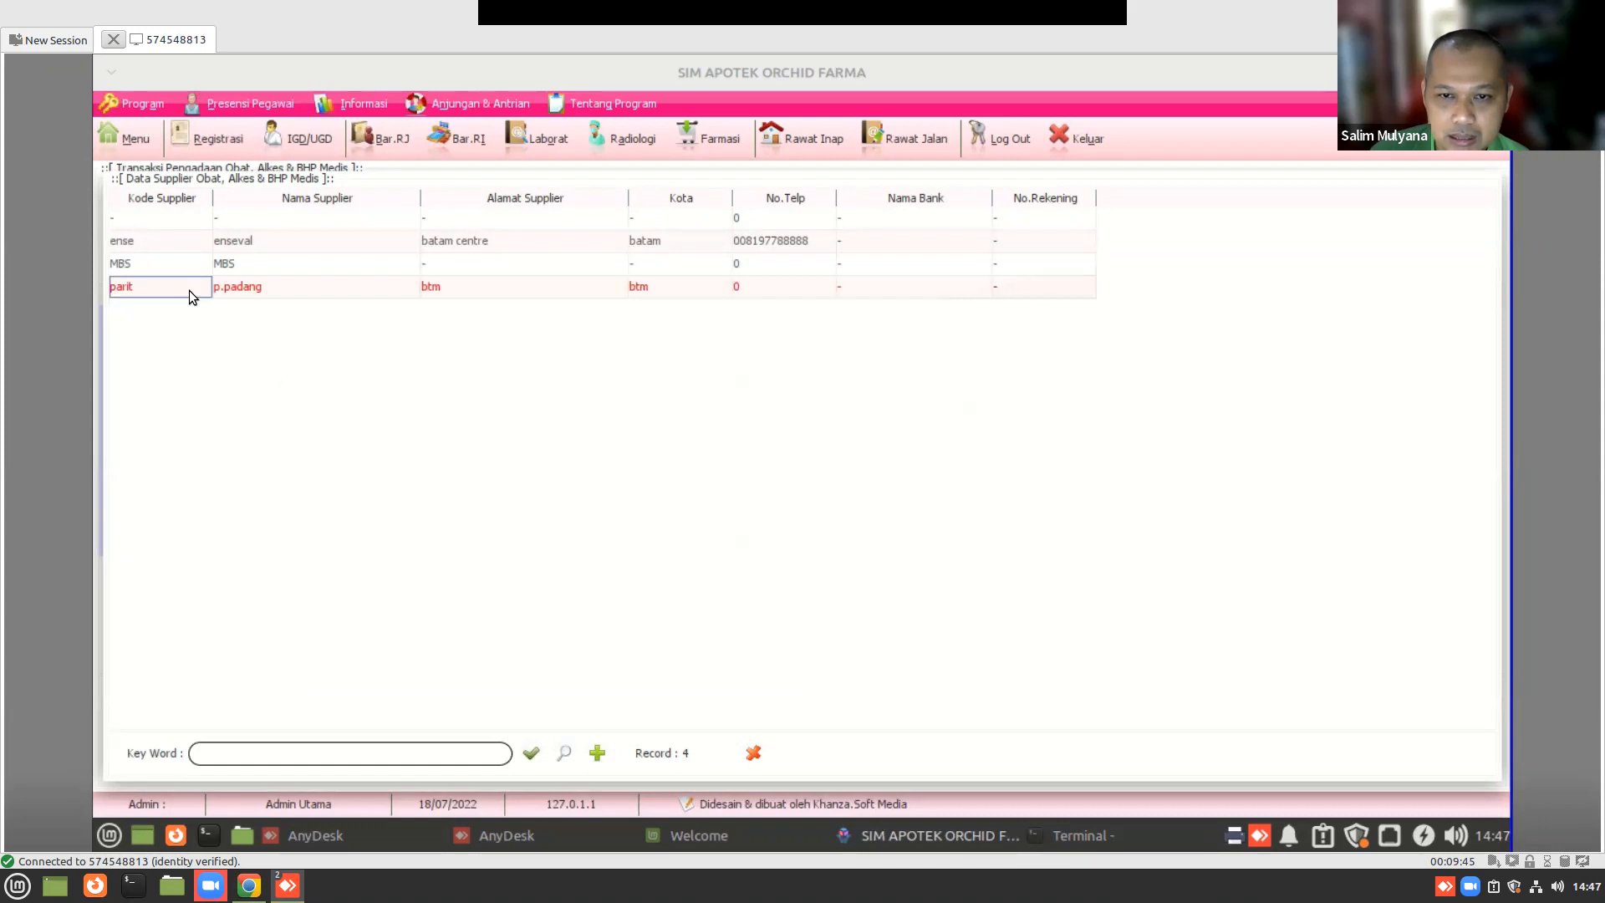
double_click(189, 290)
click(878, 199)
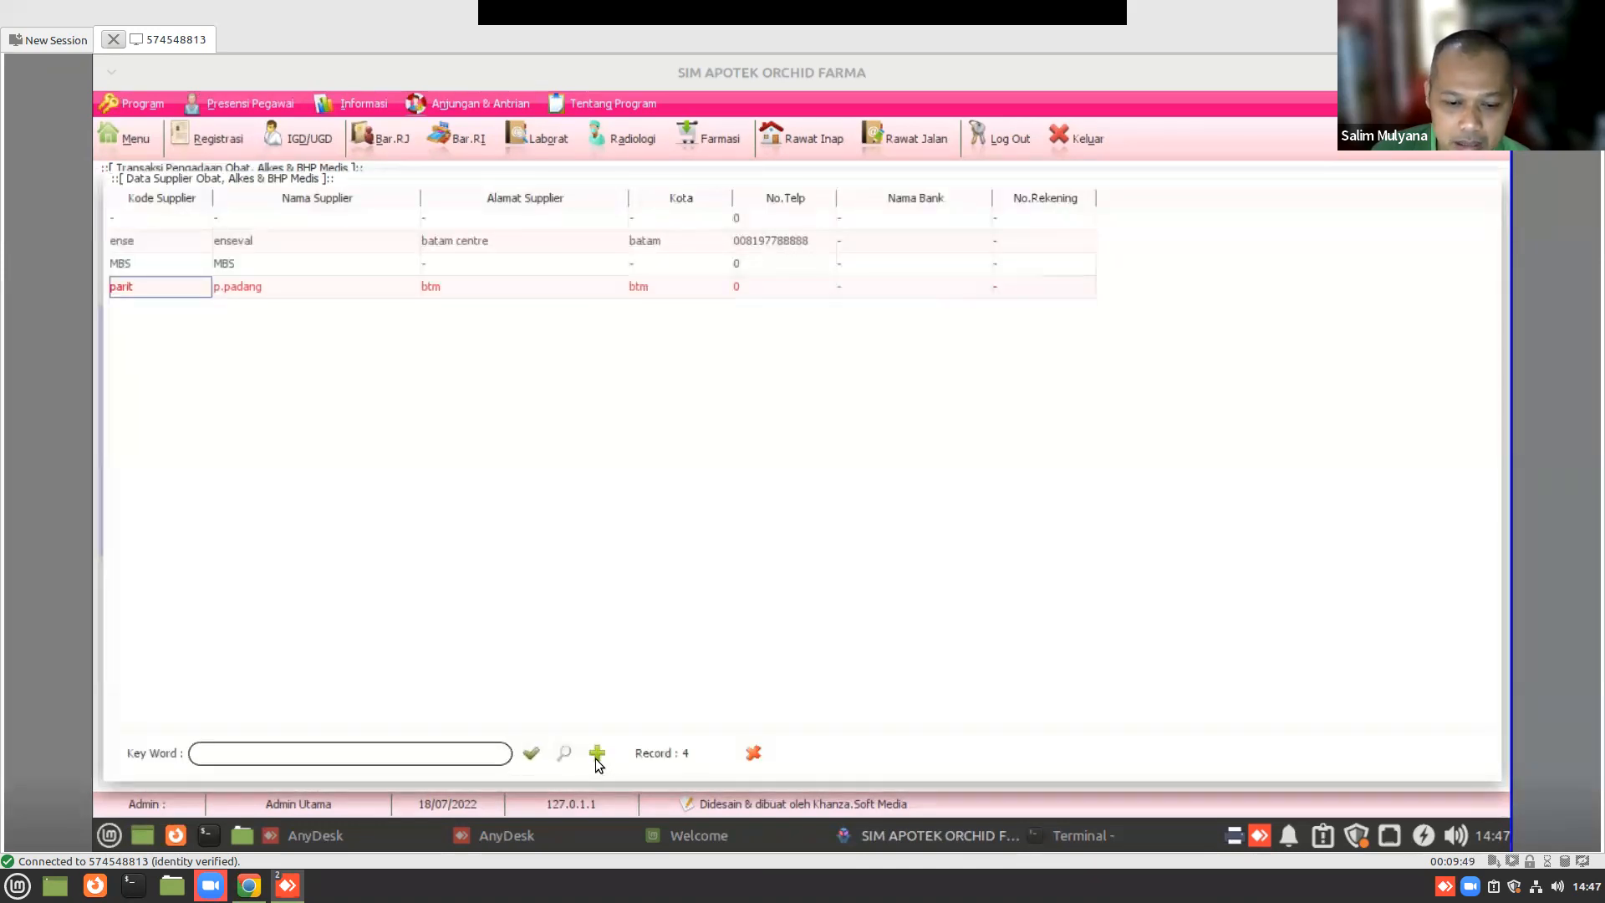
- Browse supplier records without adding one, then set enseval (code ense) as supplier
click(597, 754)
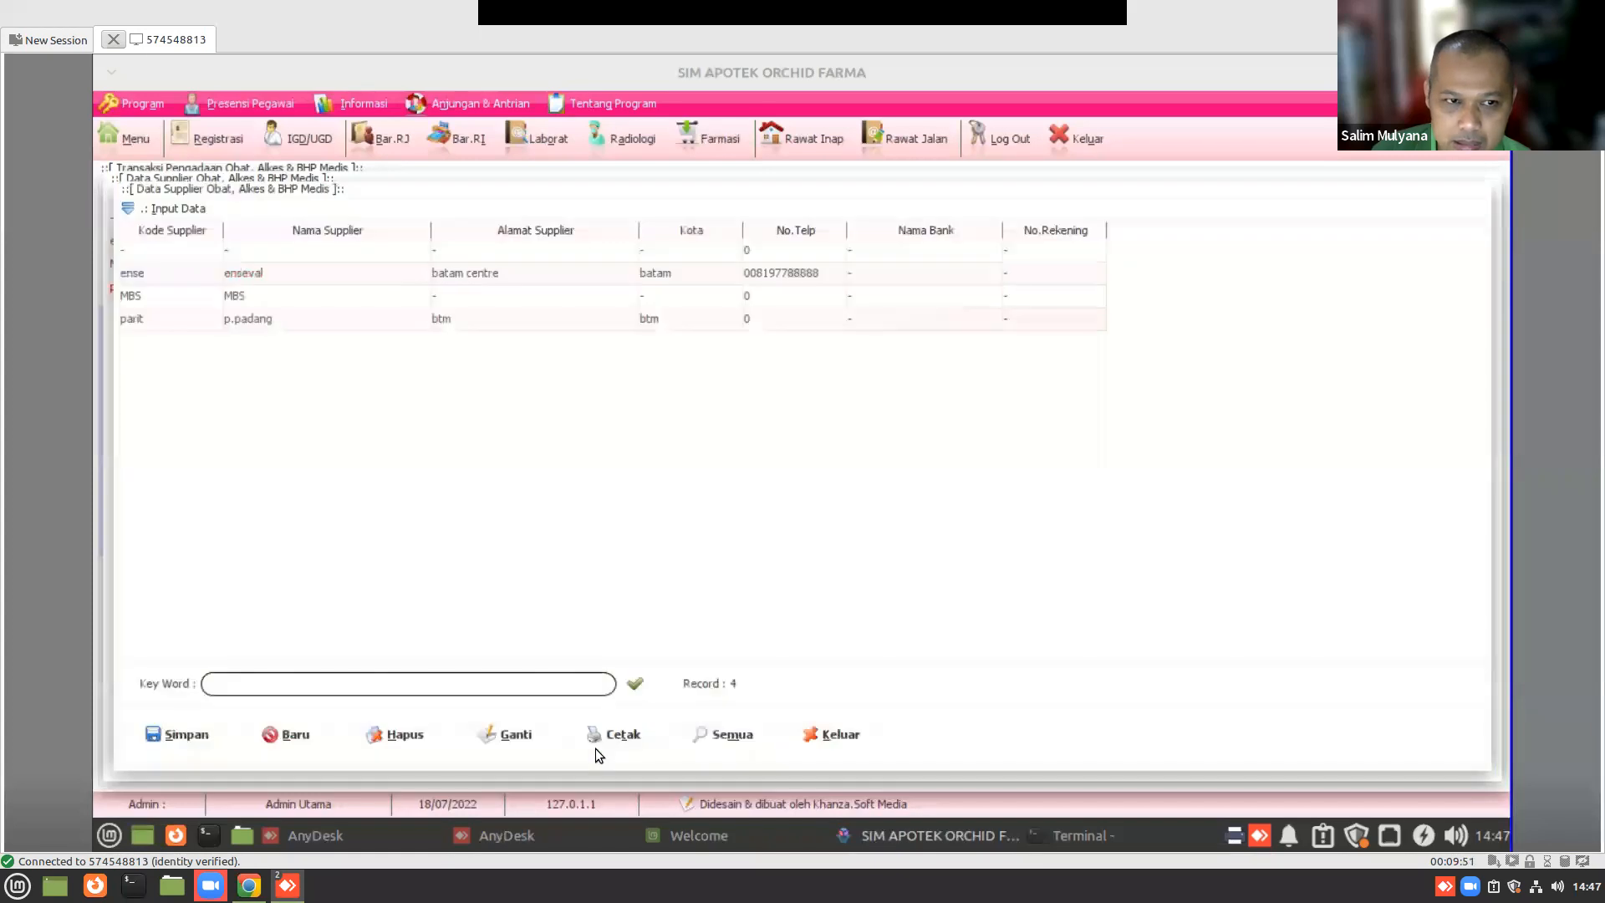
click(284, 736)
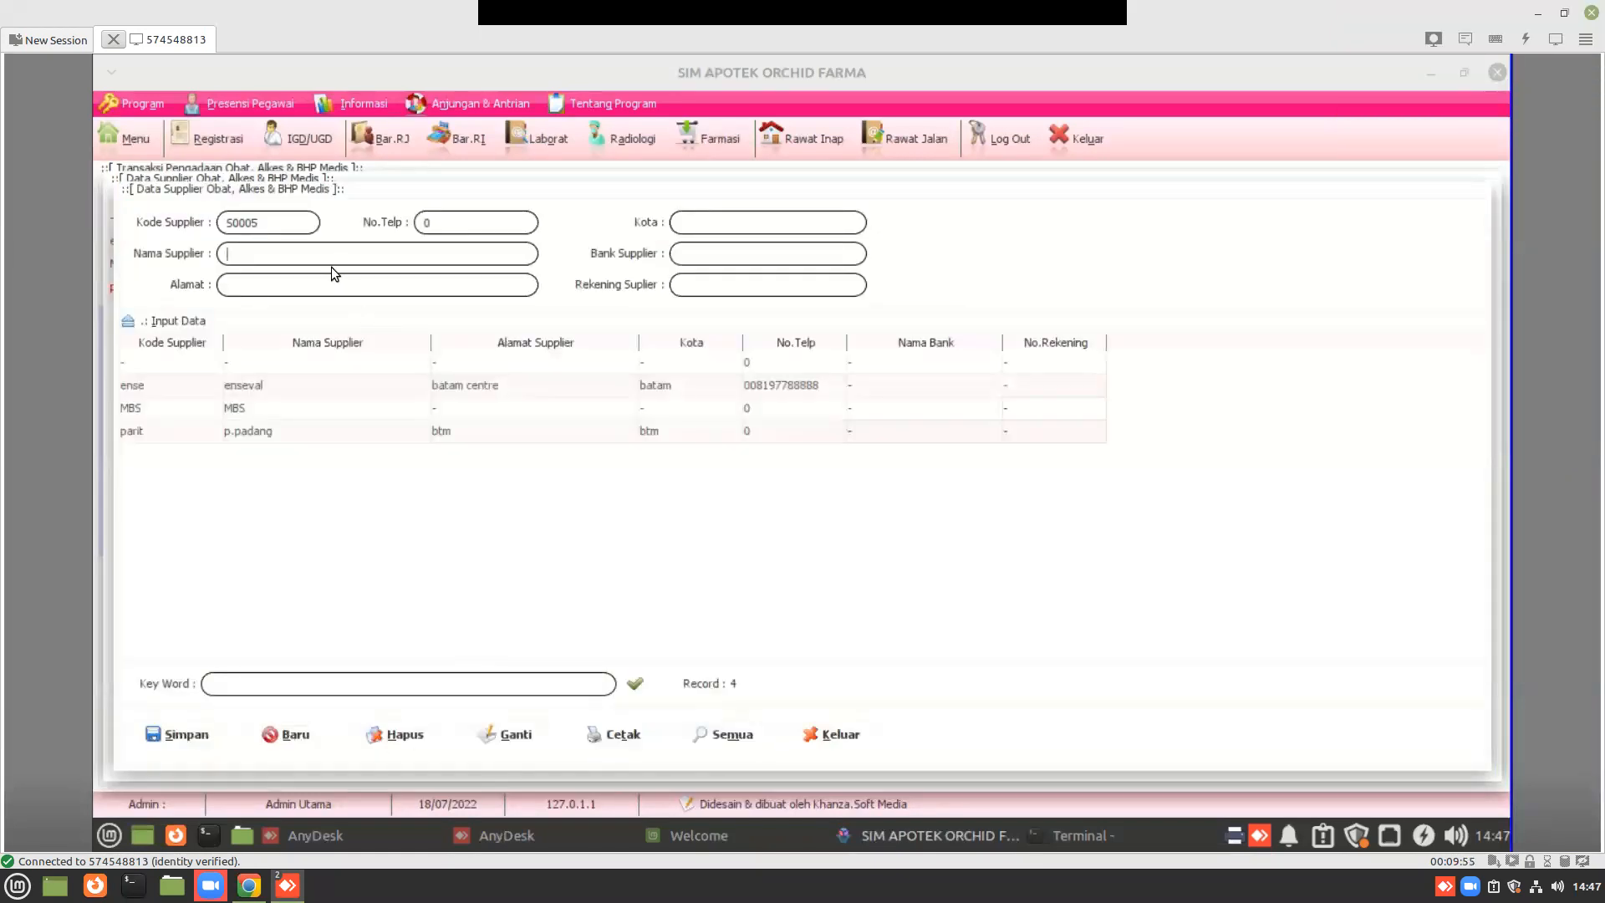
click(305, 282)
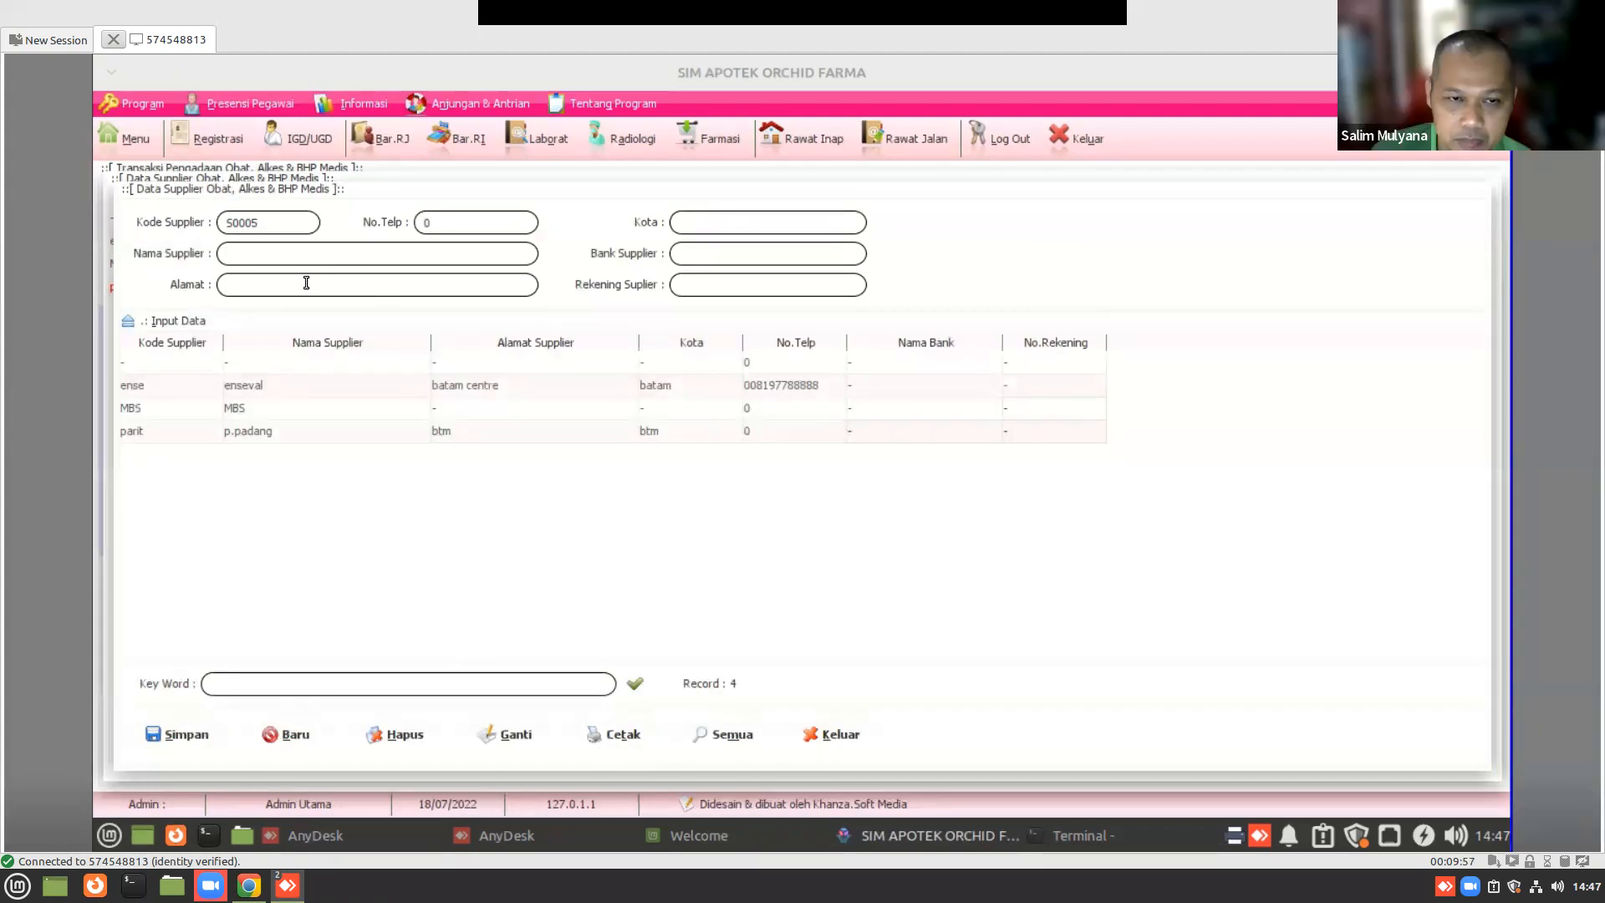
click(479, 225)
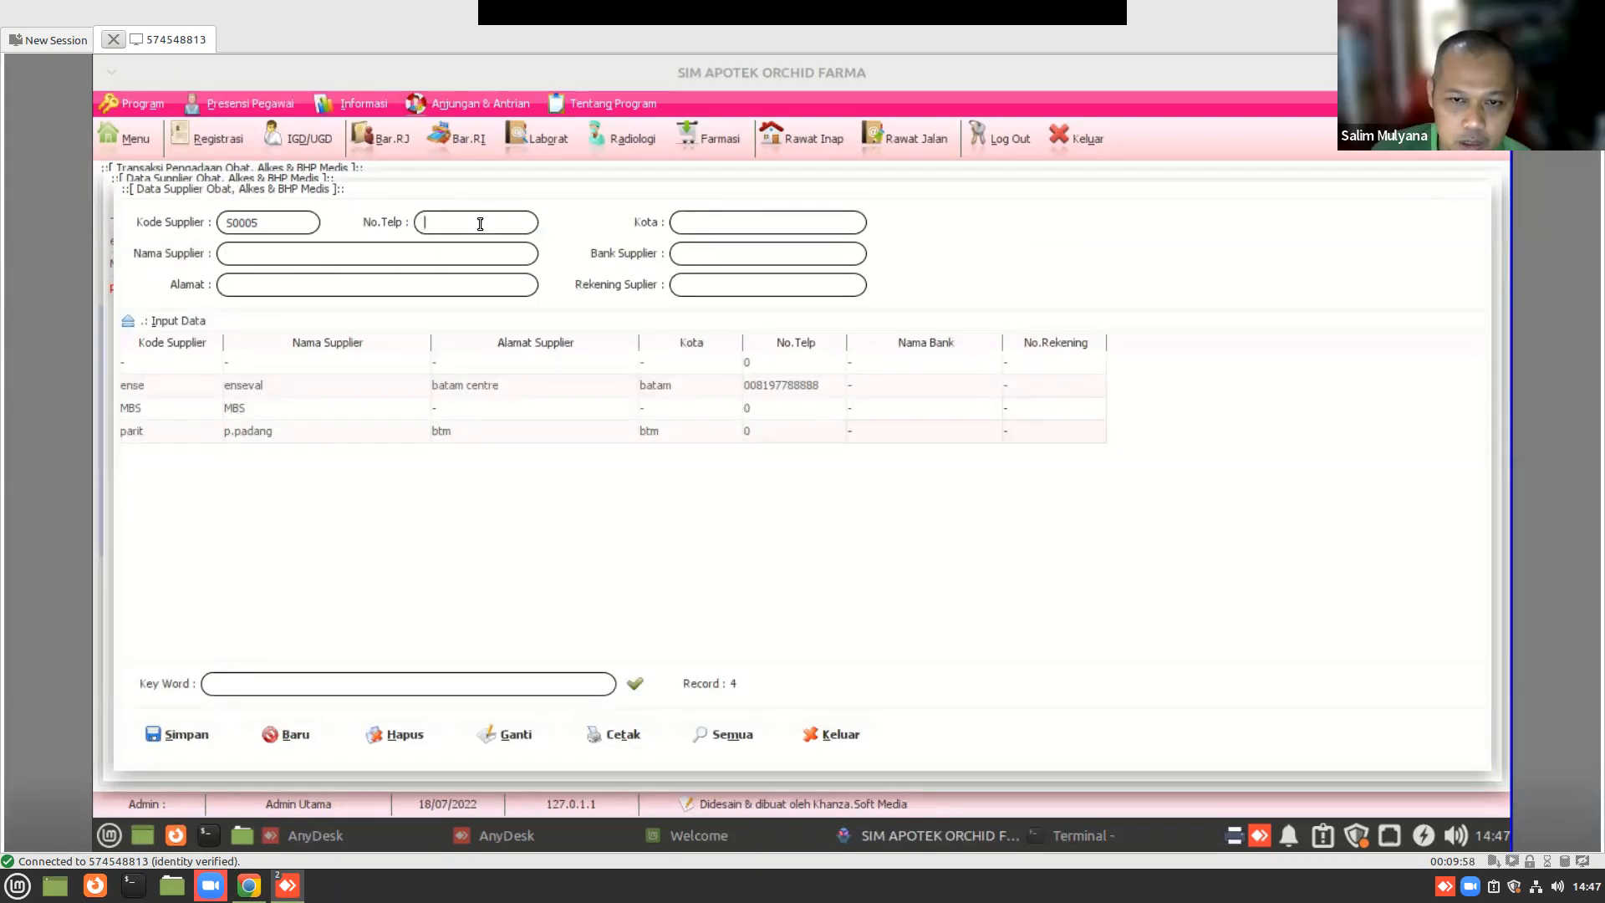
click(729, 220)
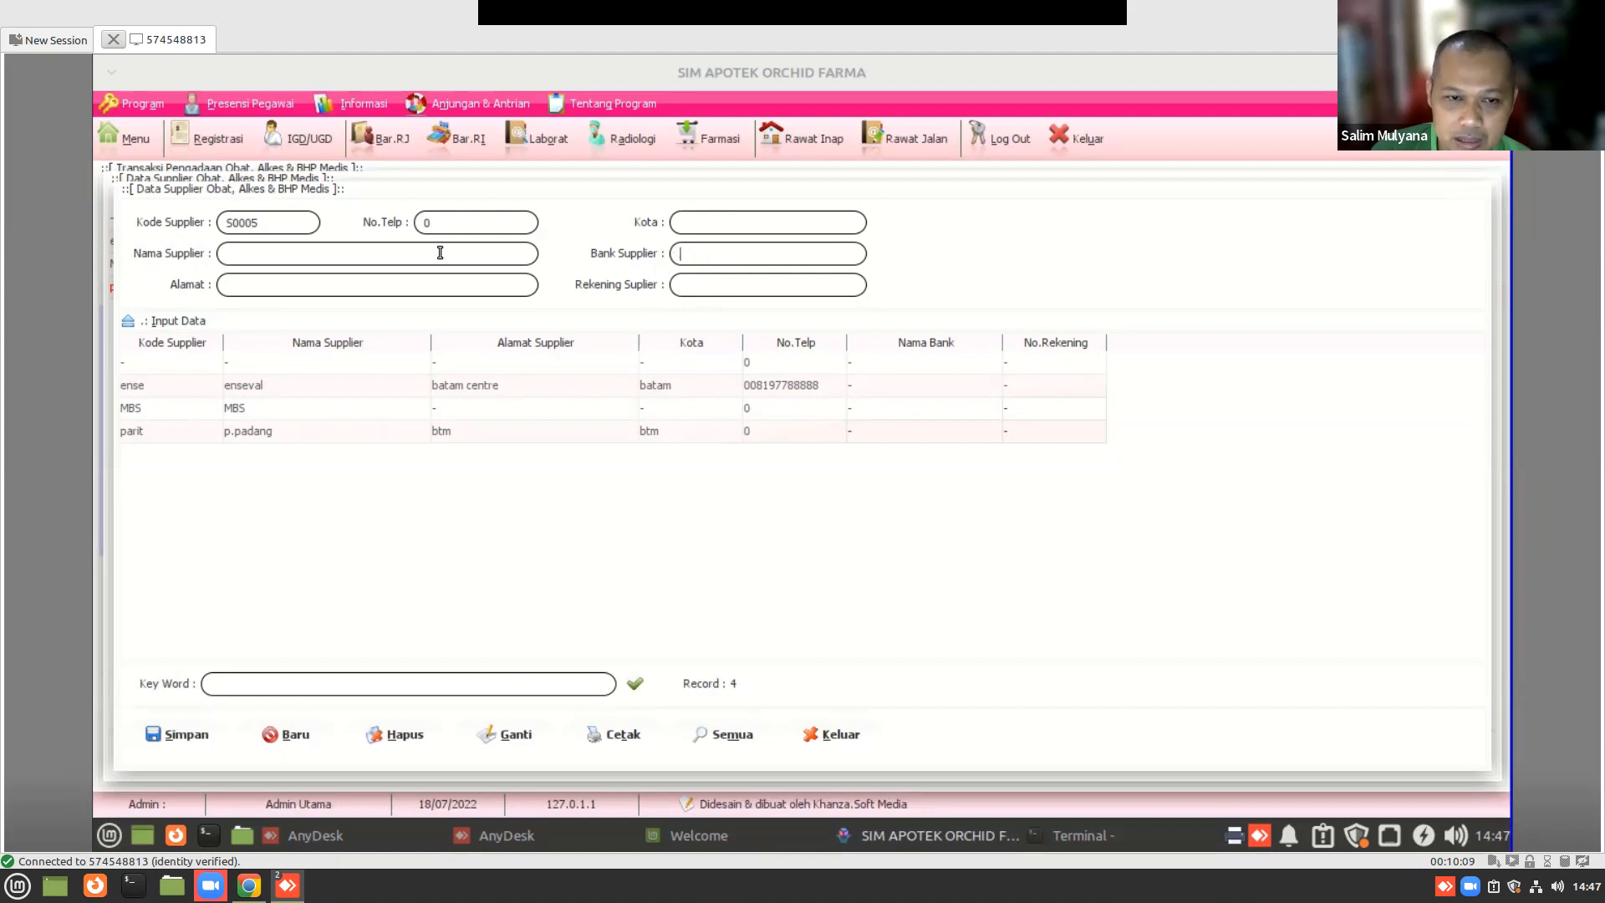
click(257, 384)
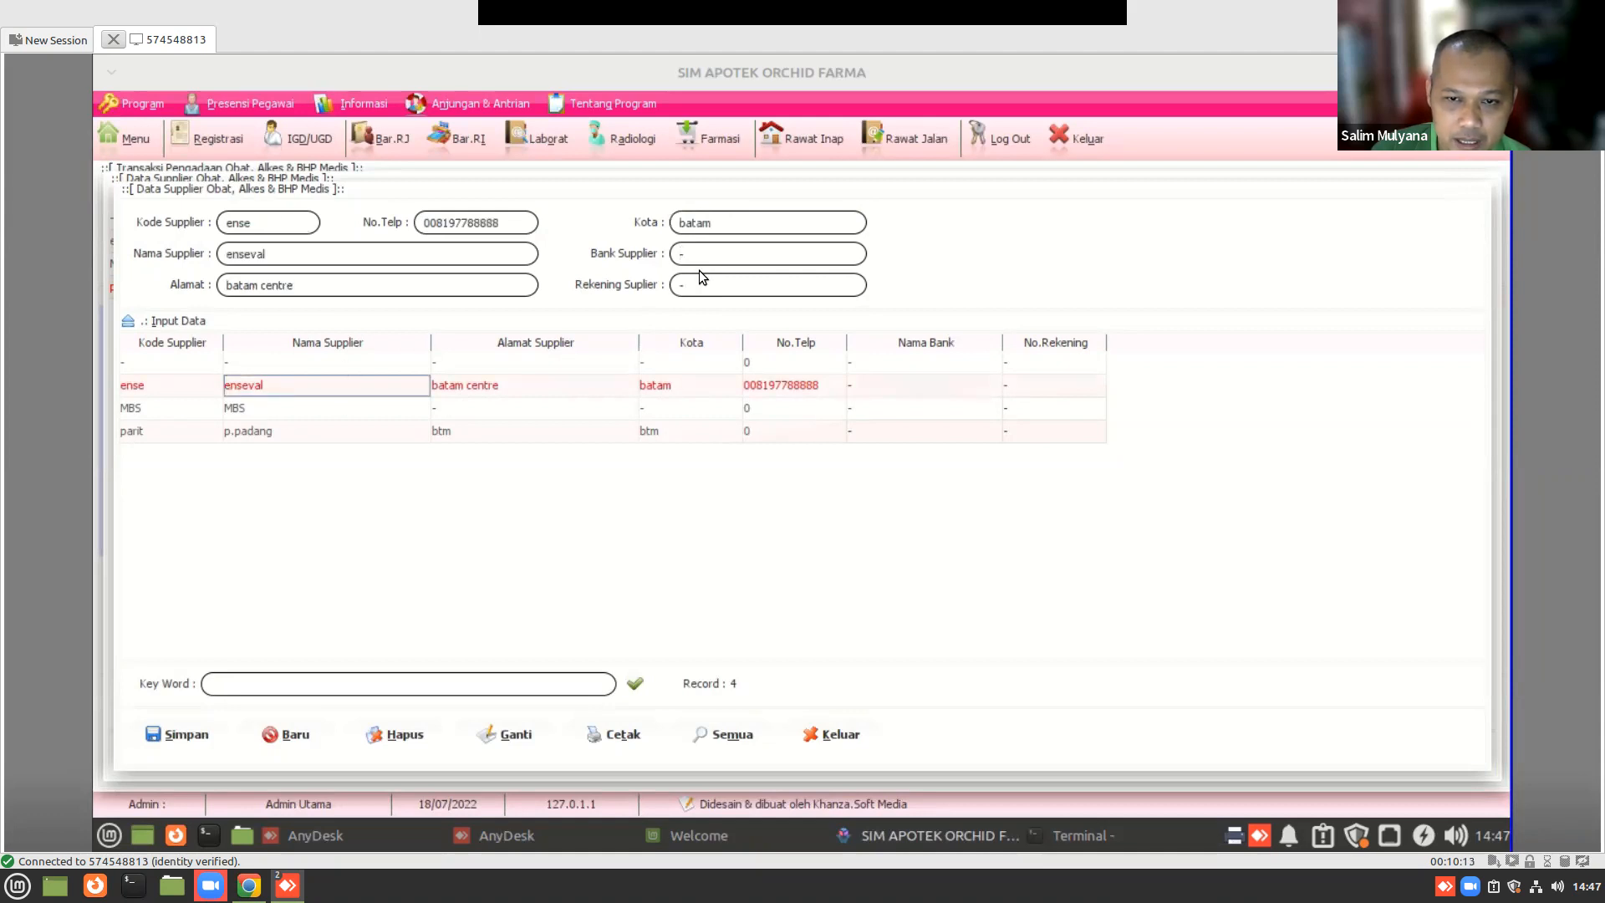
click(844, 740)
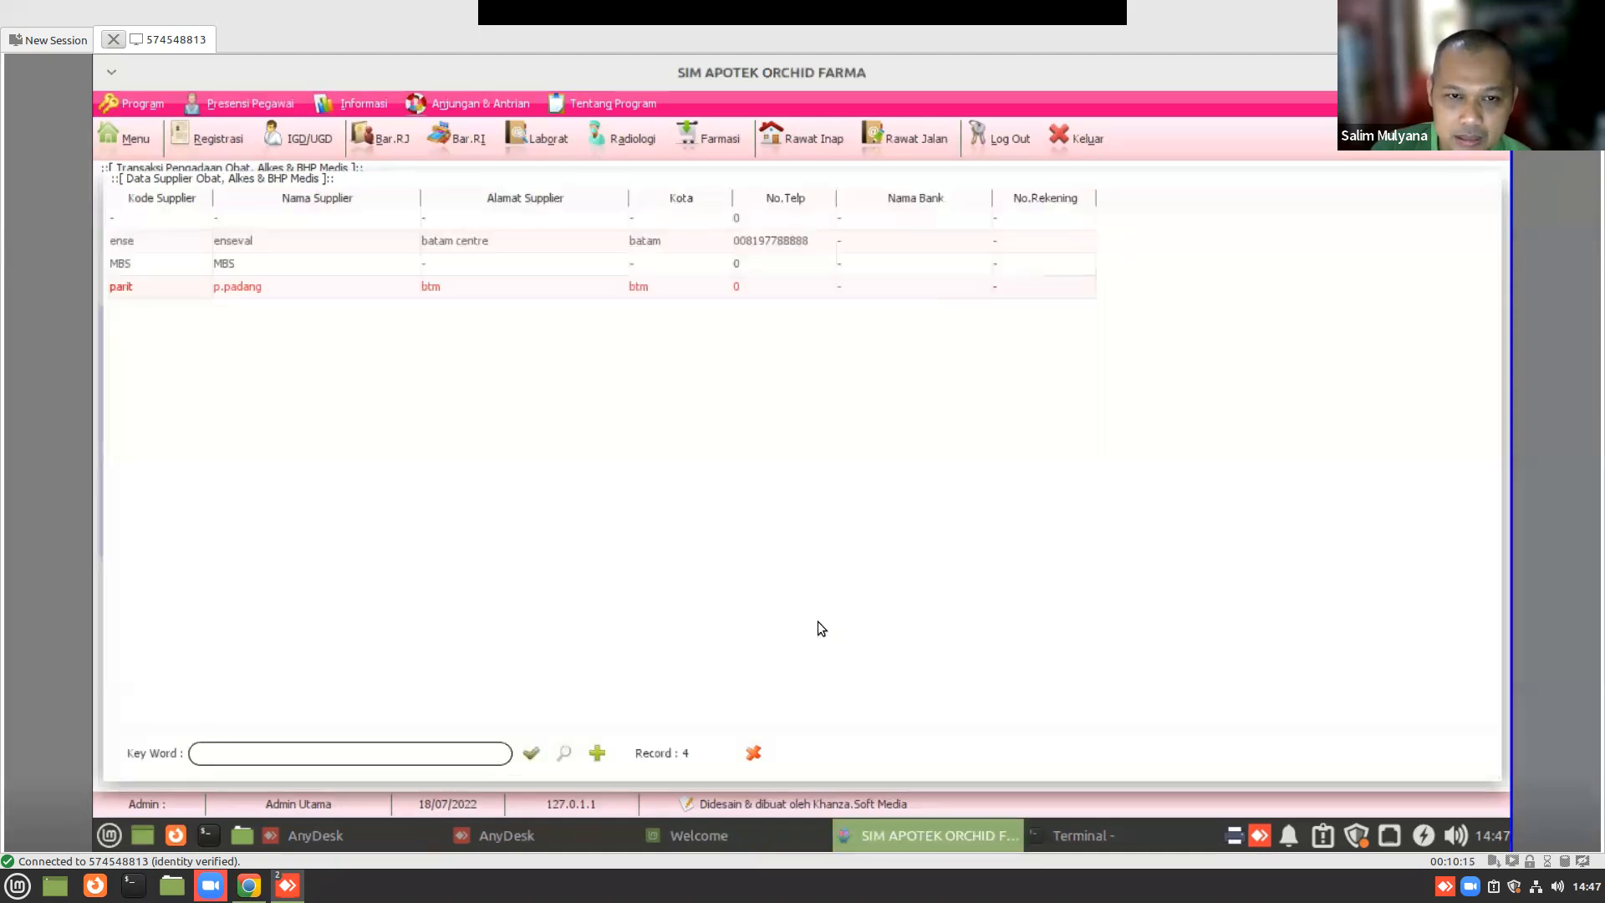
double_click(269, 243)
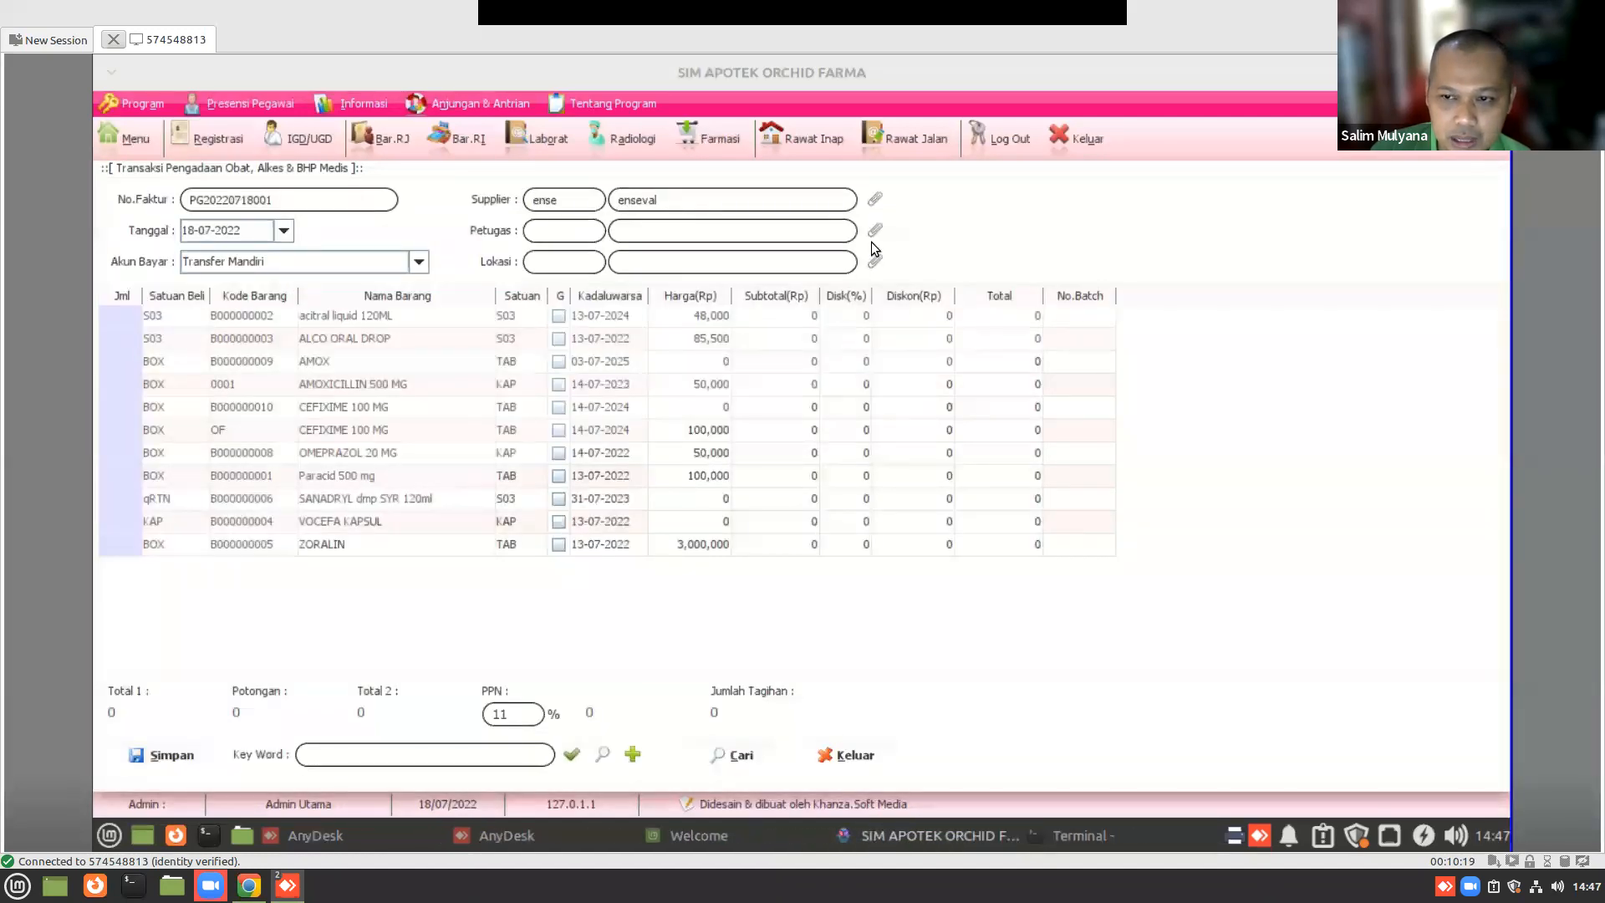
- Assign staff 004 as receiving officer and set the location to GUDANG (GDNG)
click(874, 231)
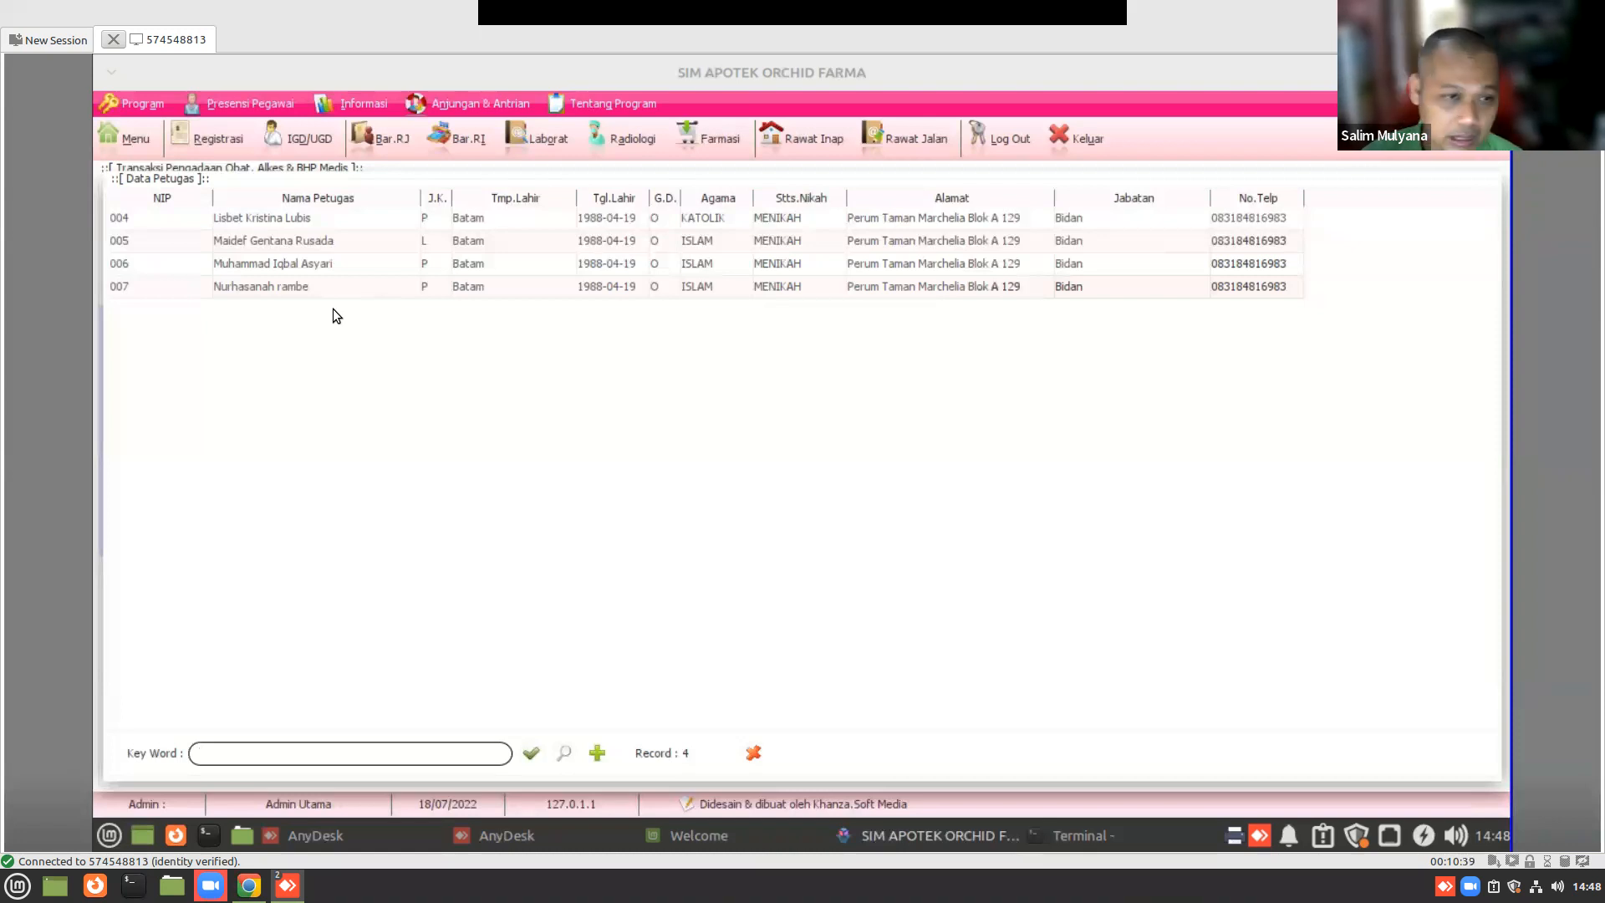
double_click(211, 224)
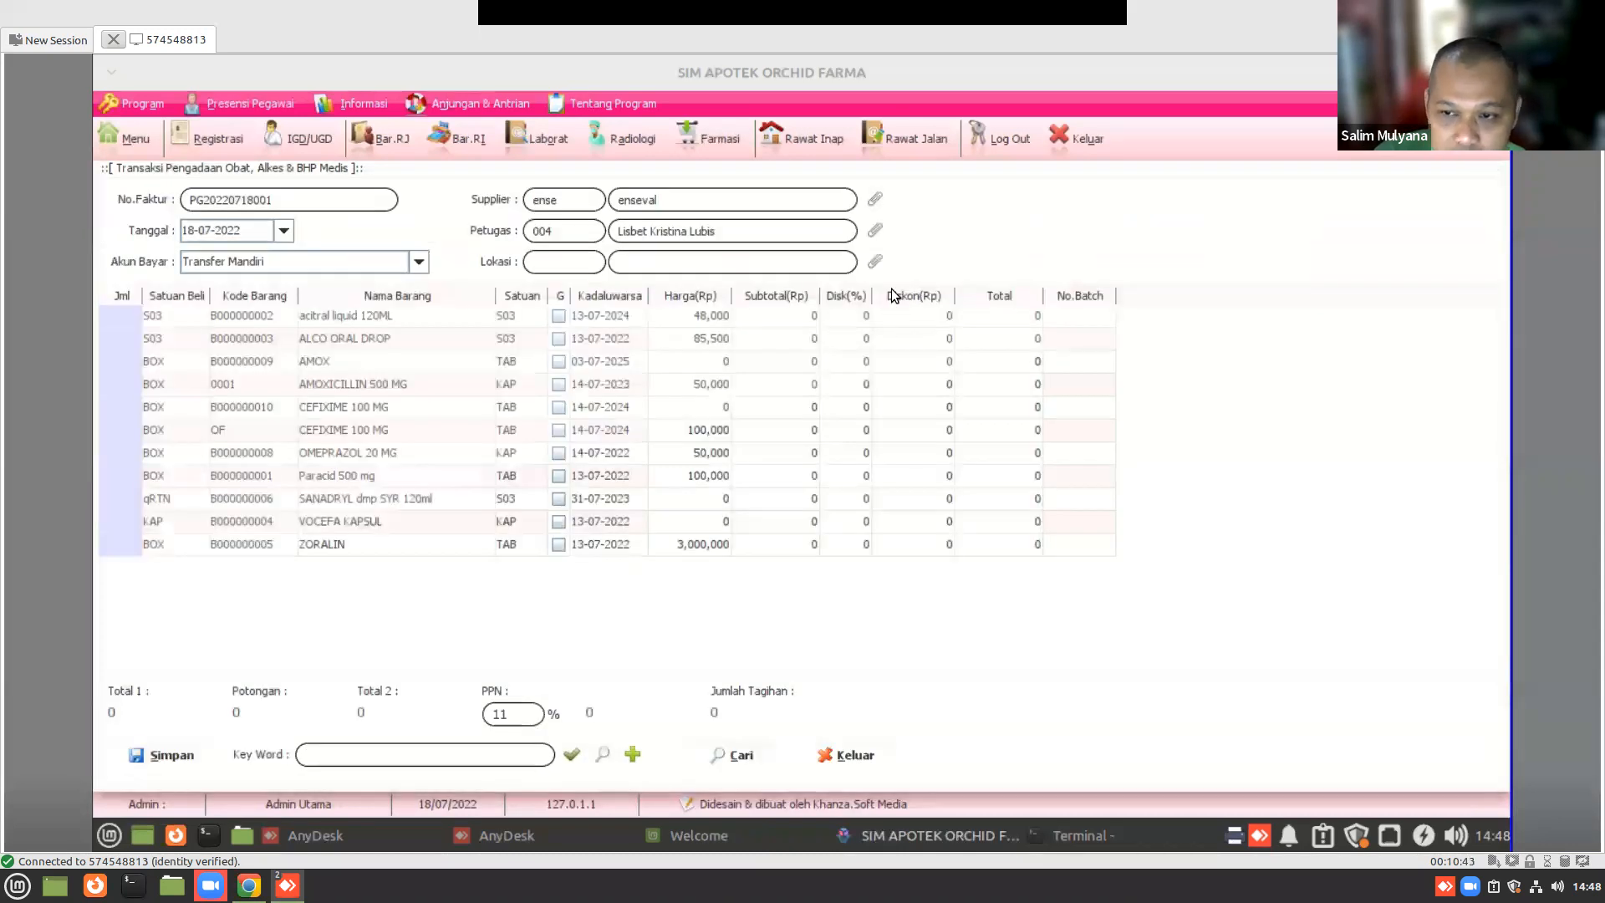
click(875, 263)
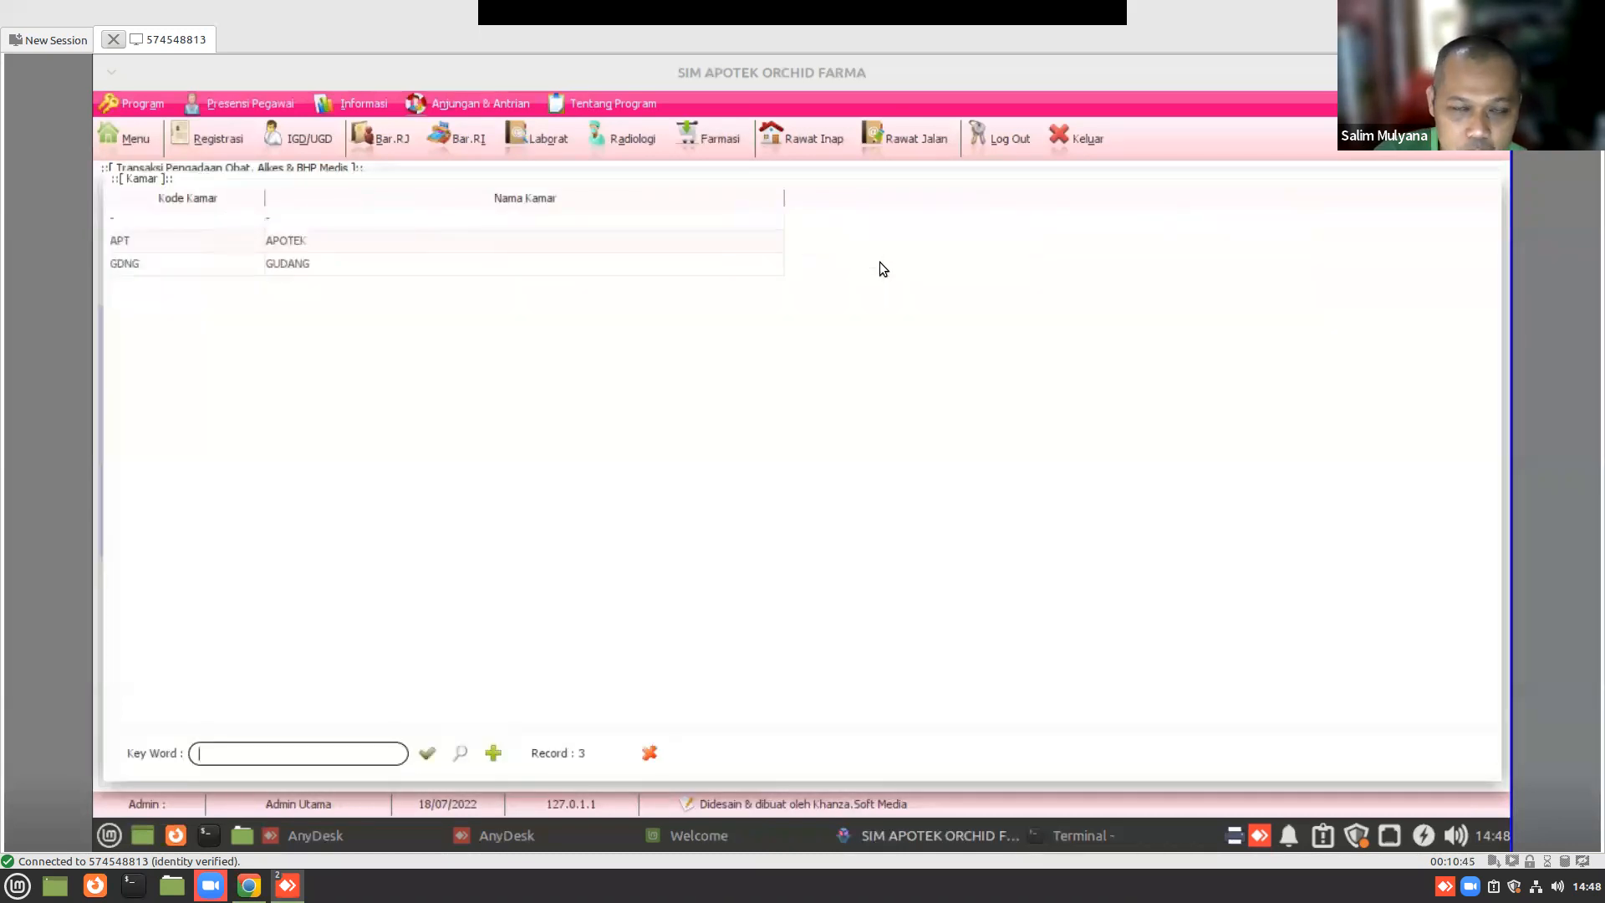
click(165, 273)
double_click(169, 265)
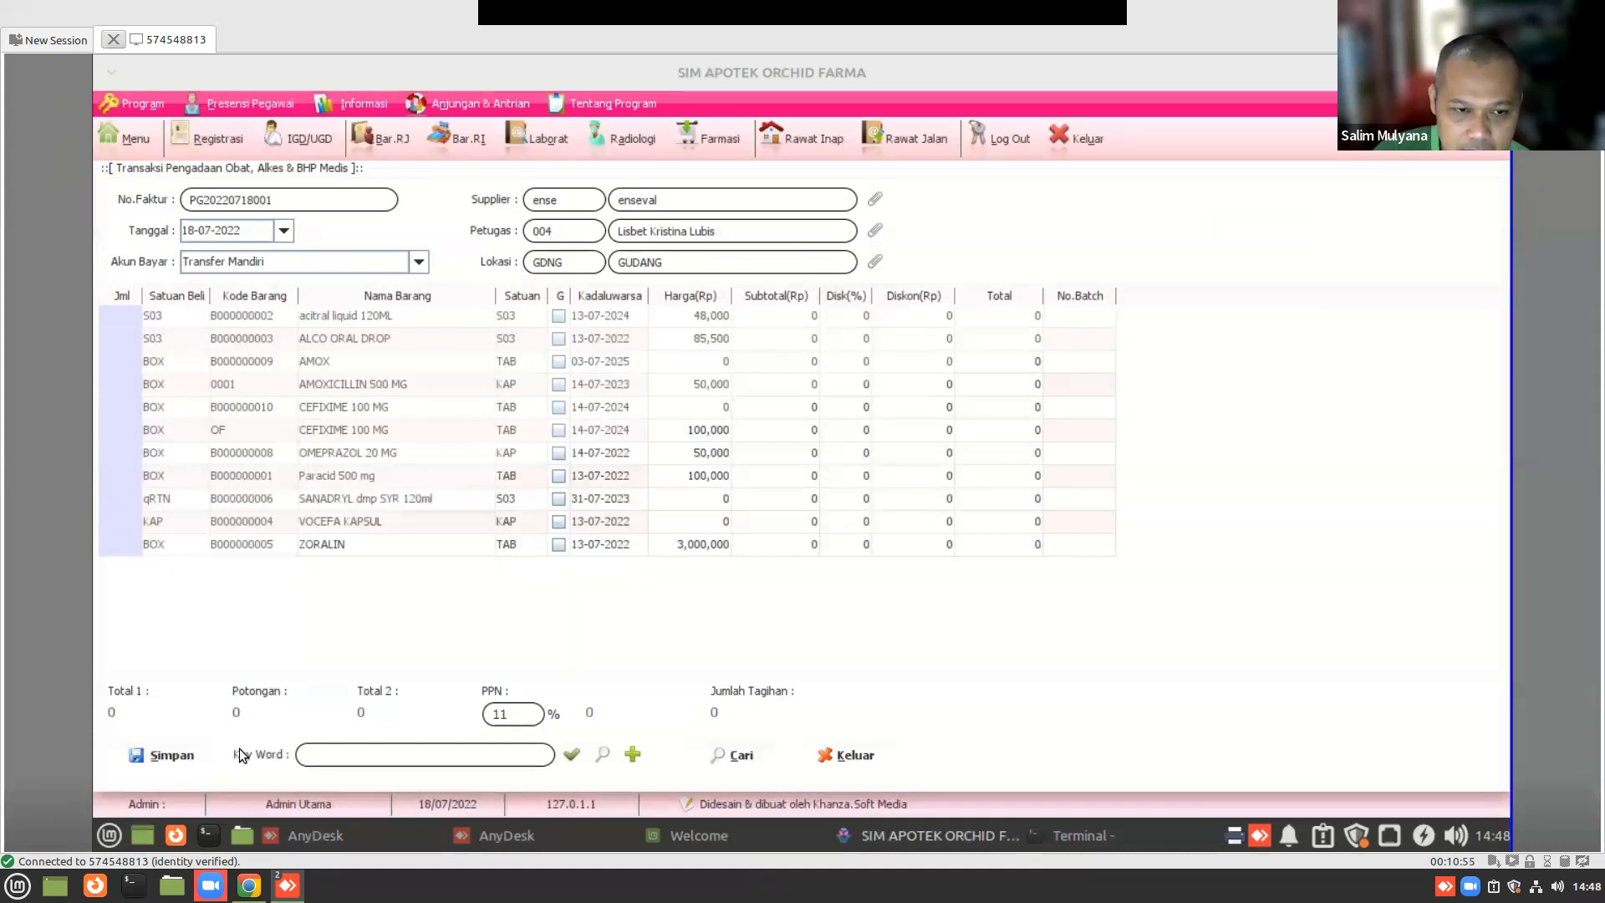
double_click(121, 323)
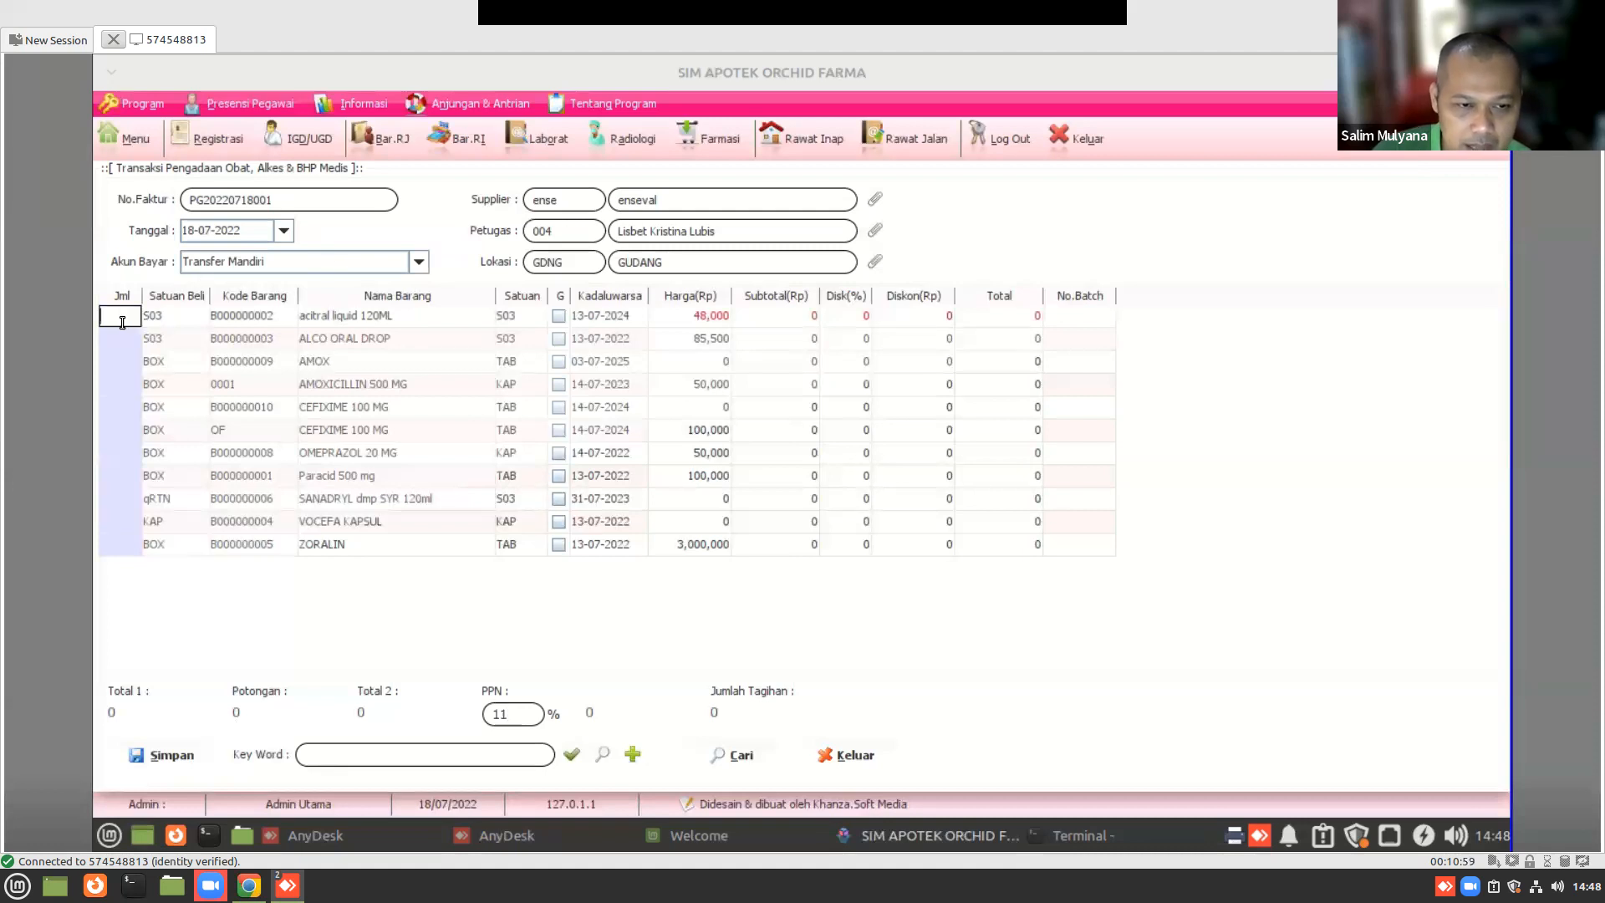
- Receive 100 acitral liquid 120ML and 10 CEFIXIME 100 MG, and save the receipt
text(100)
key(Return)
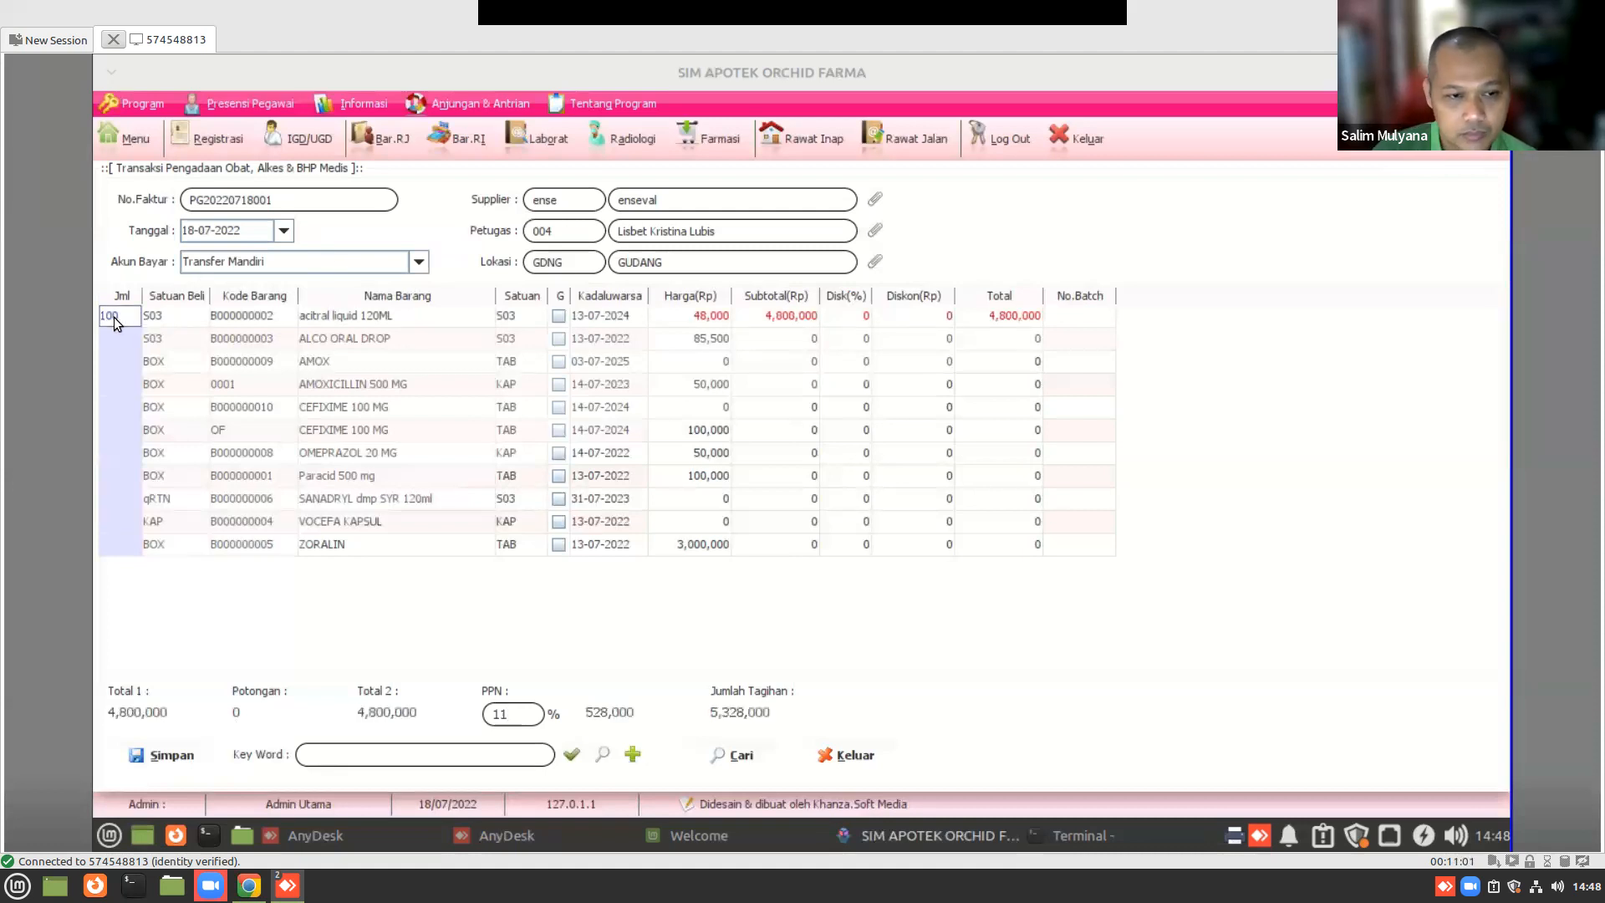
double_click(108, 434)
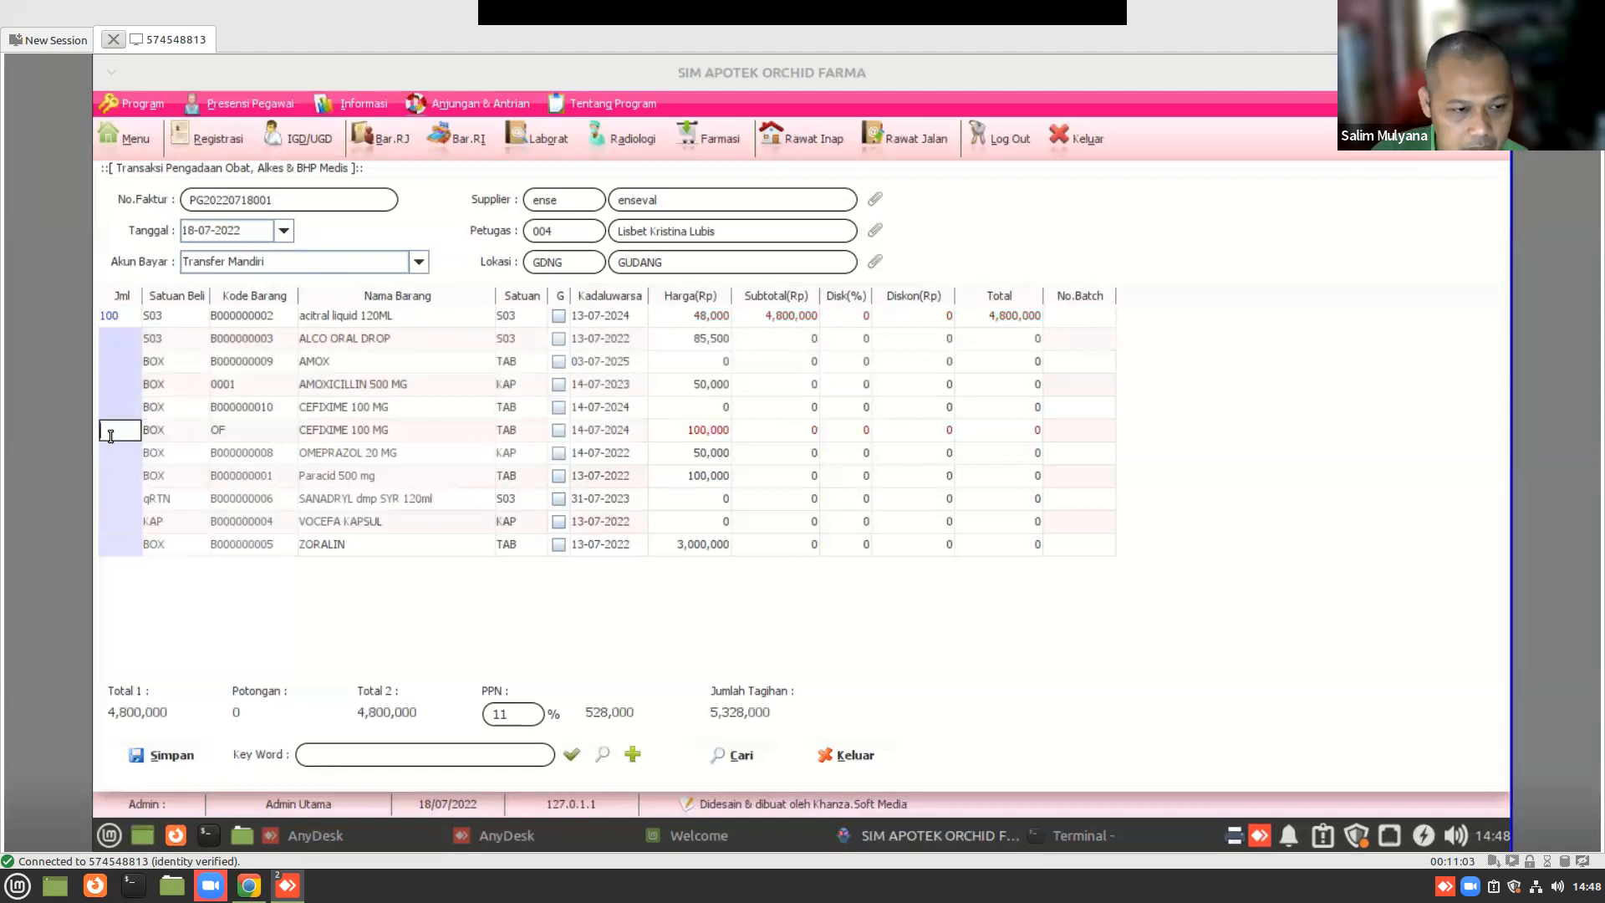
text(10)
key(Return)
click(305, 408)
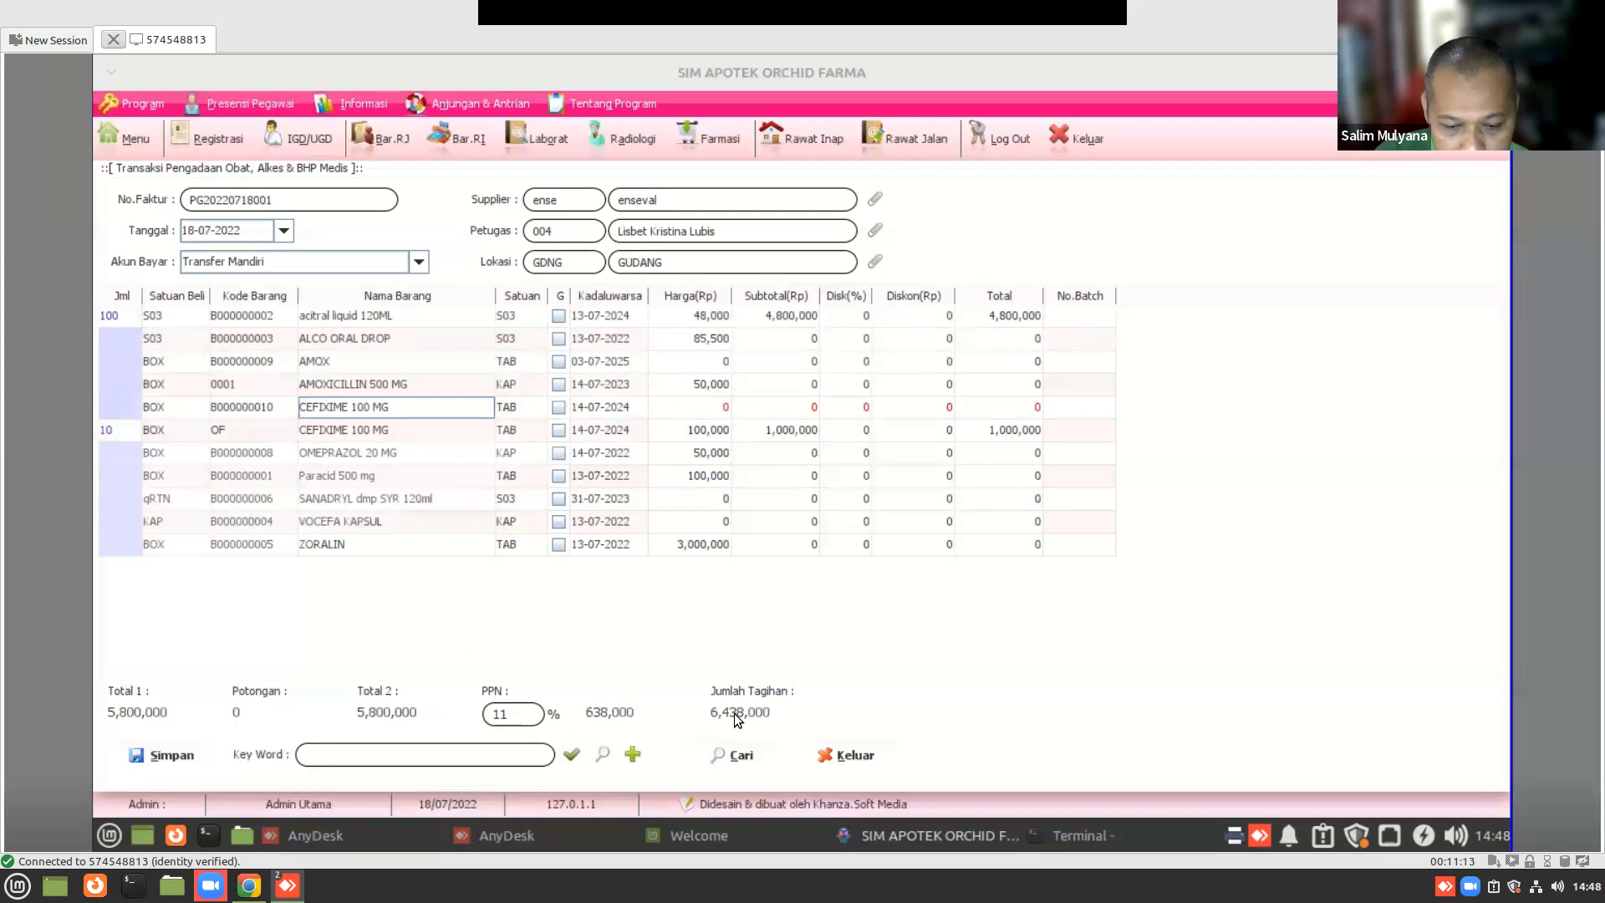
click(163, 756)
click(771, 518)
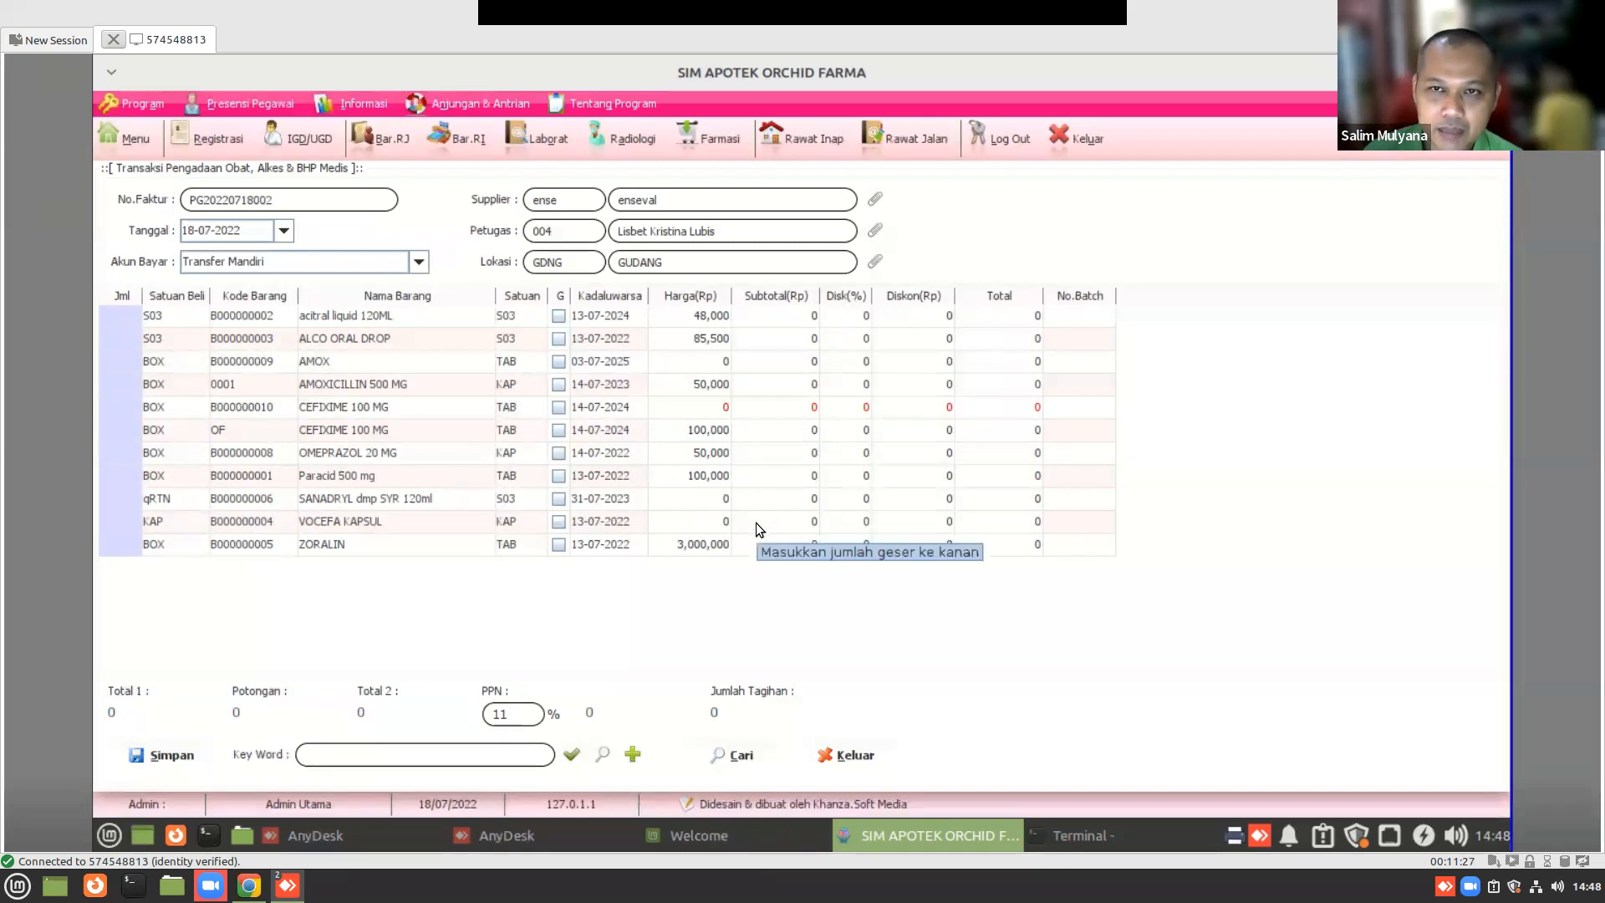
key(alt+s)
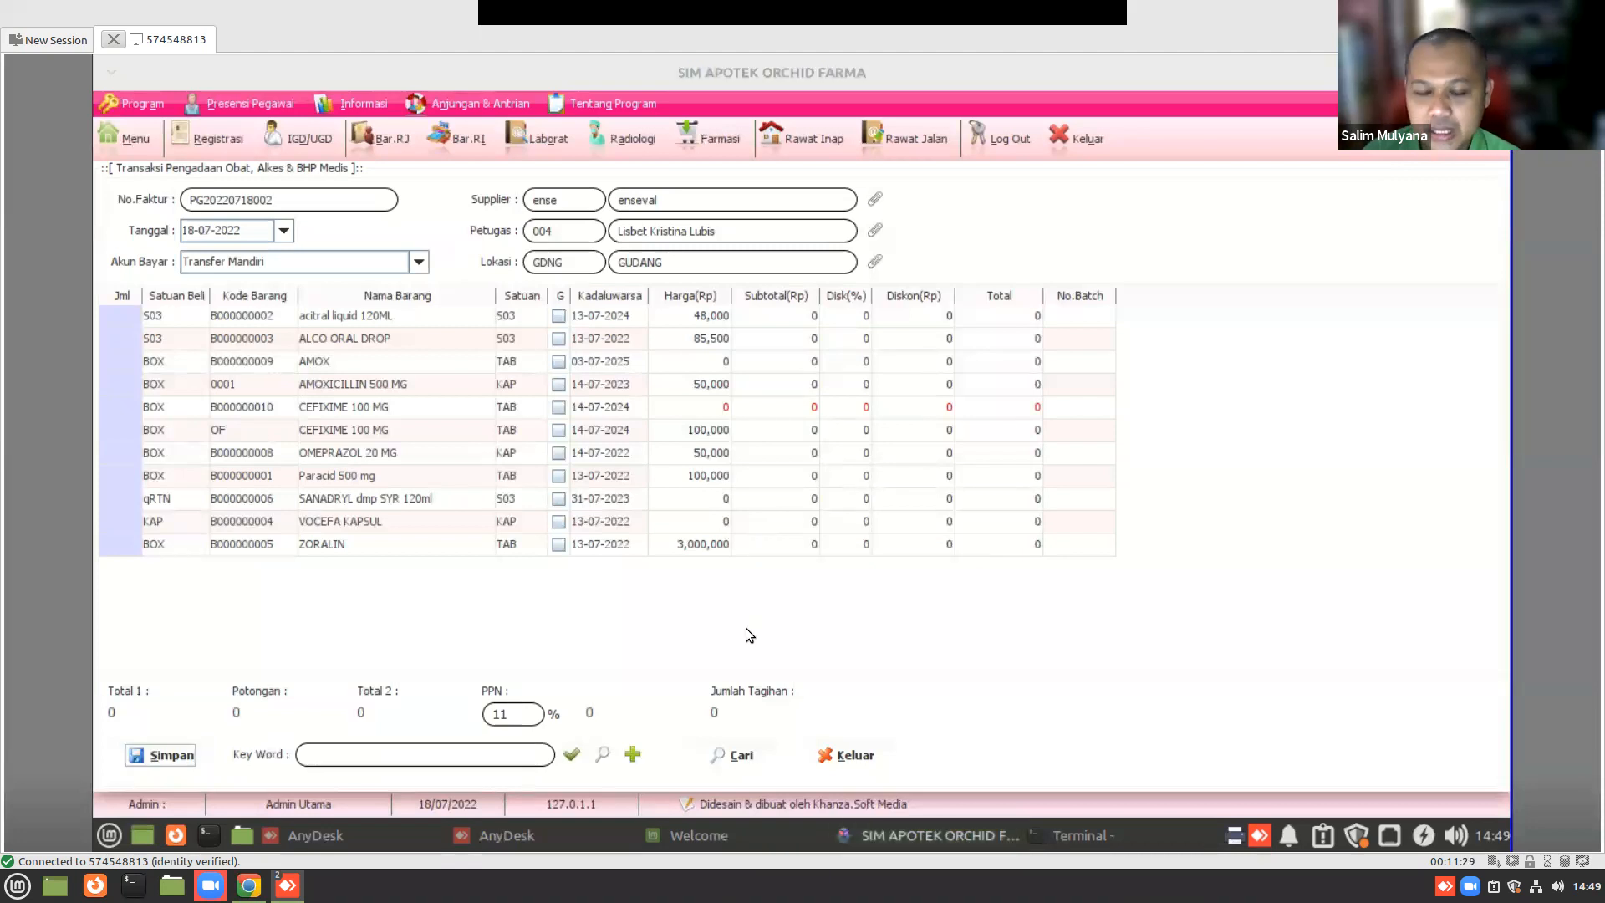
- Close the procurement form and open Surat Pemesanan Obat & BHP via menu search 'surat pe'
click(815, 757)
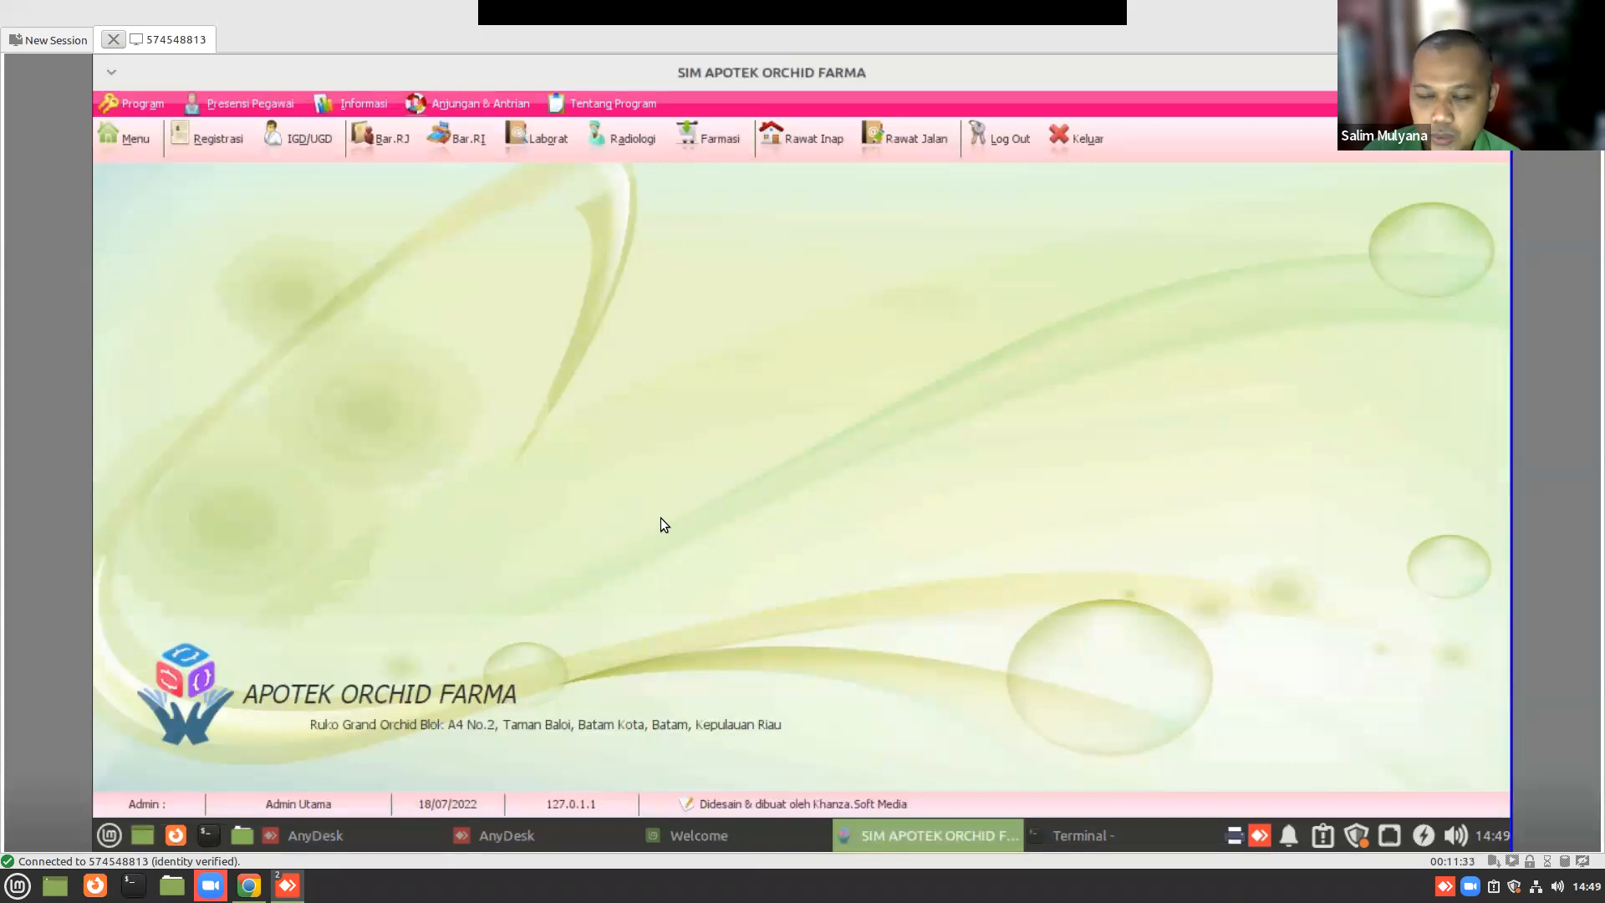
click(142, 133)
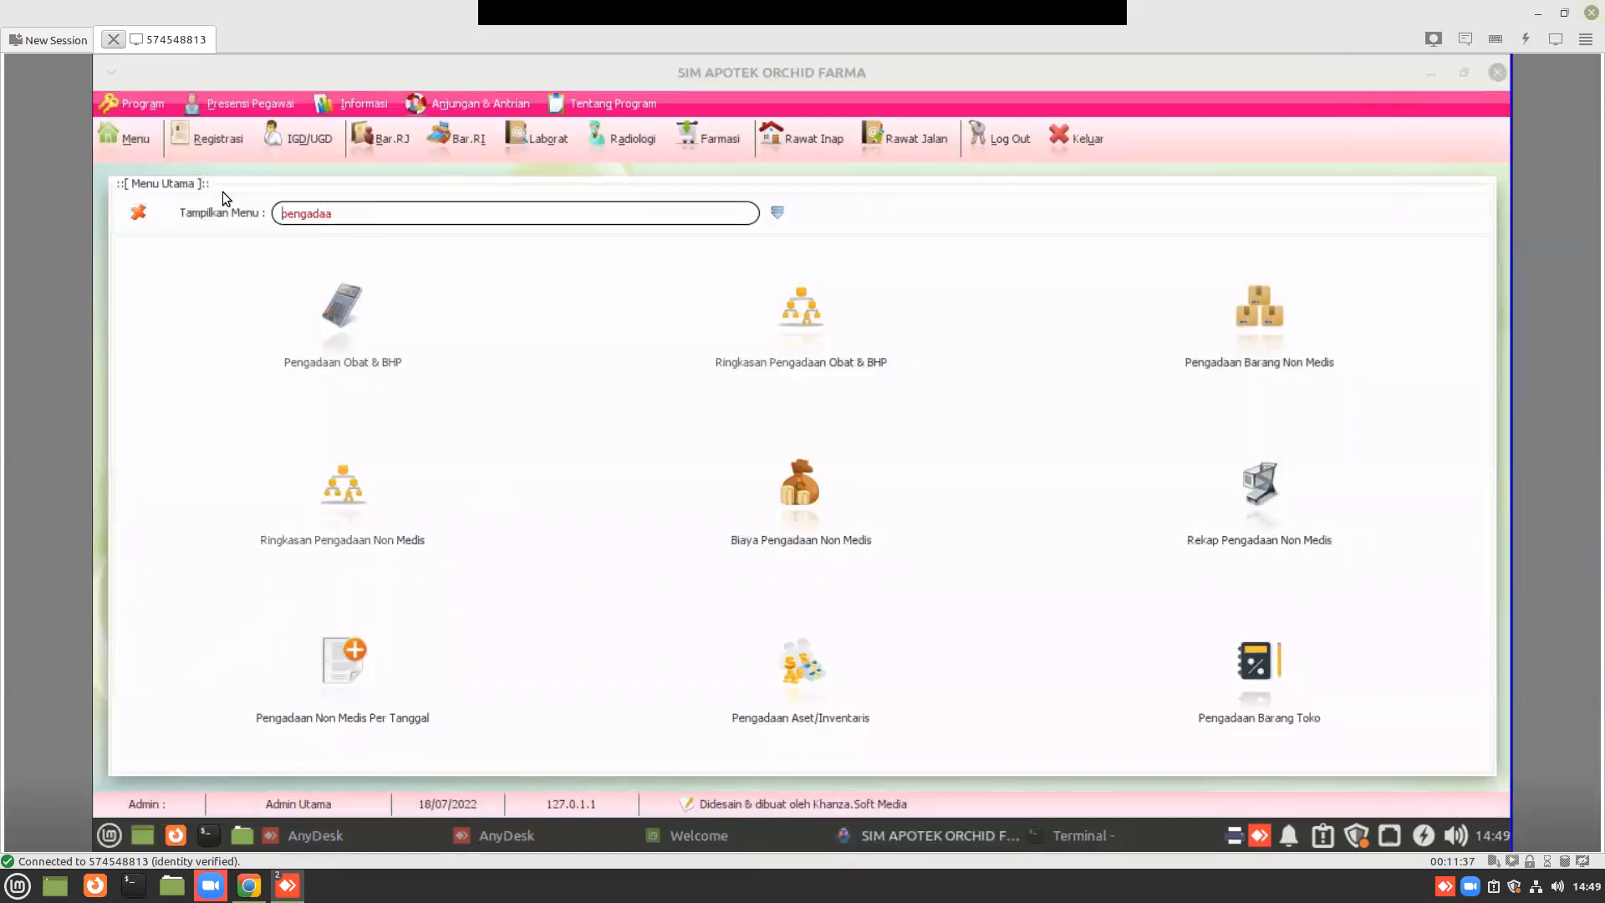
text(sur)
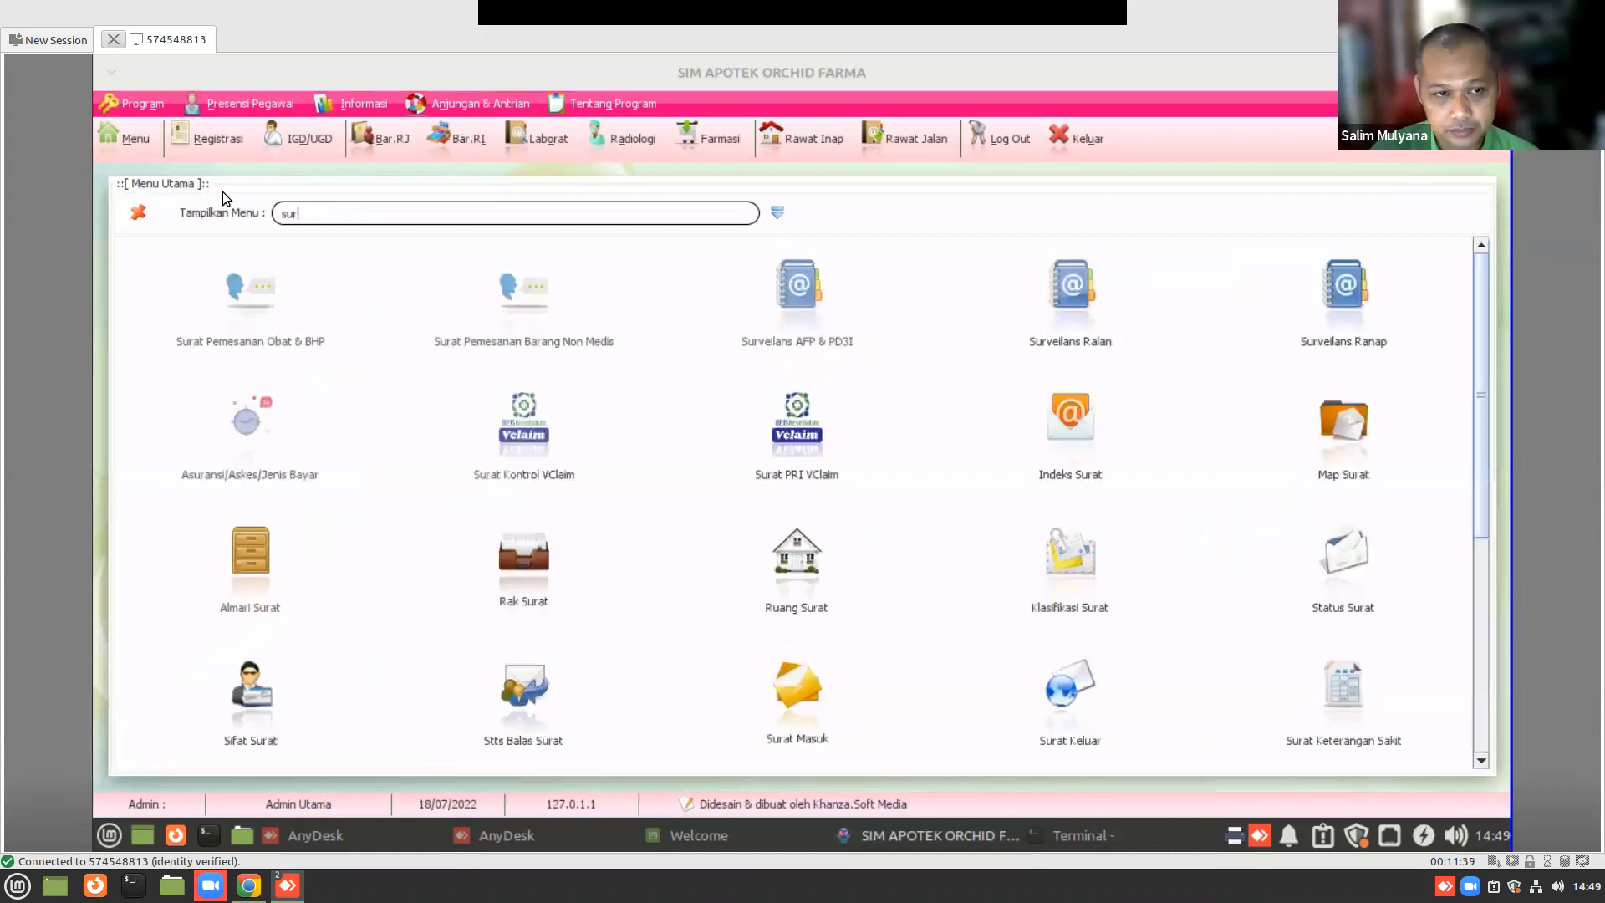
text(at pe)
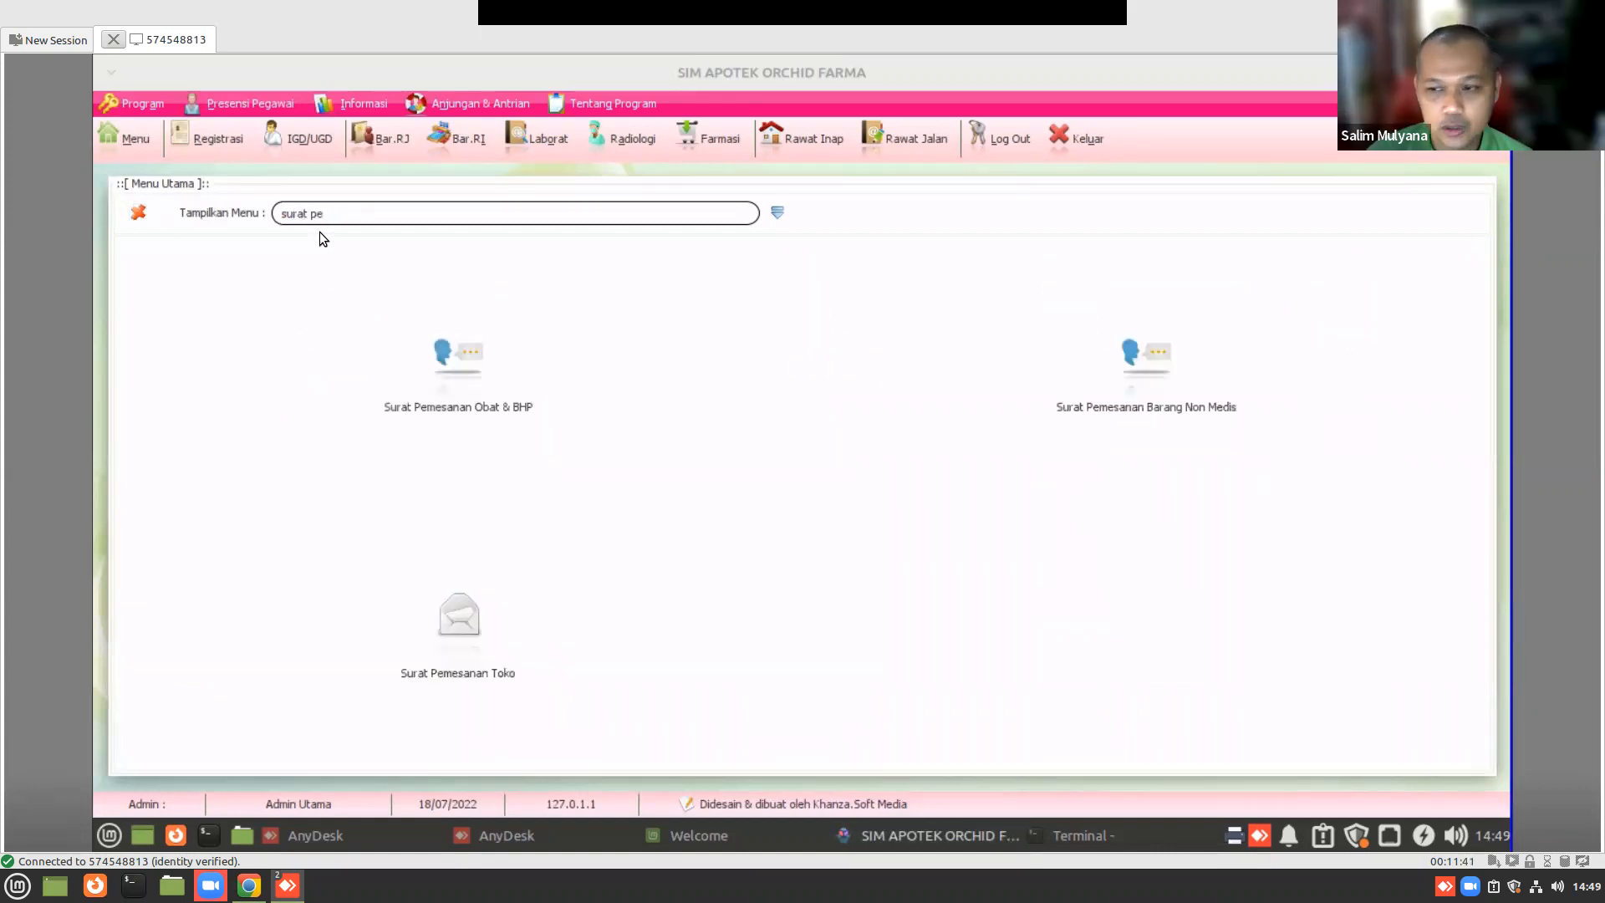
click(461, 364)
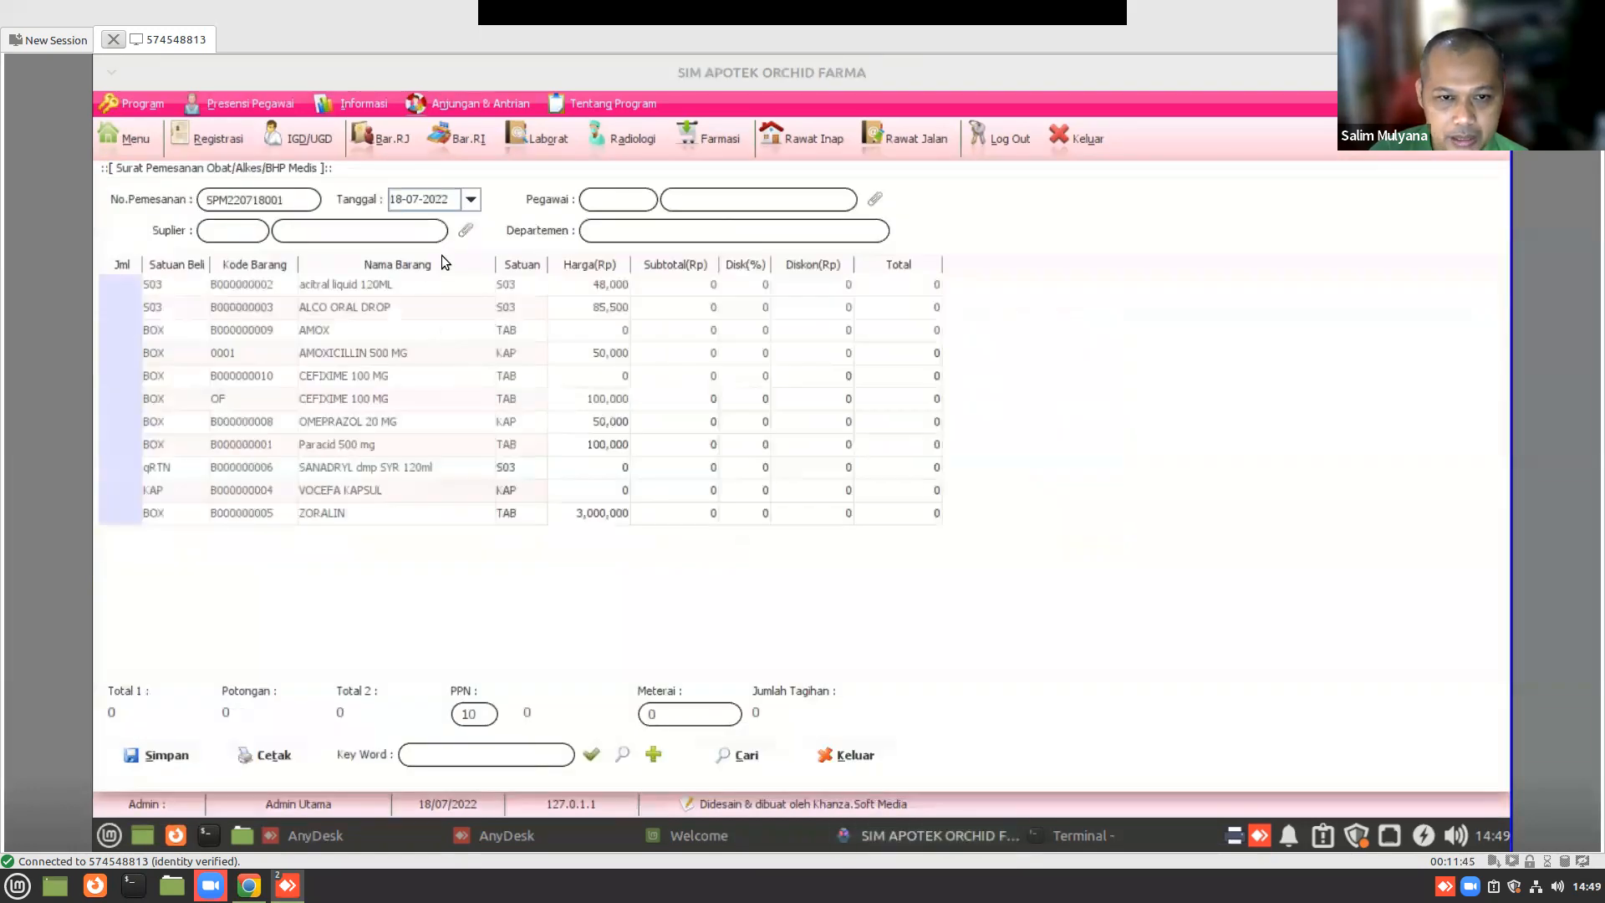
- Set supplier enseval and ordering employee staff 004 on order SPM220718001
click(464, 233)
click(291, 236)
double_click(291, 237)
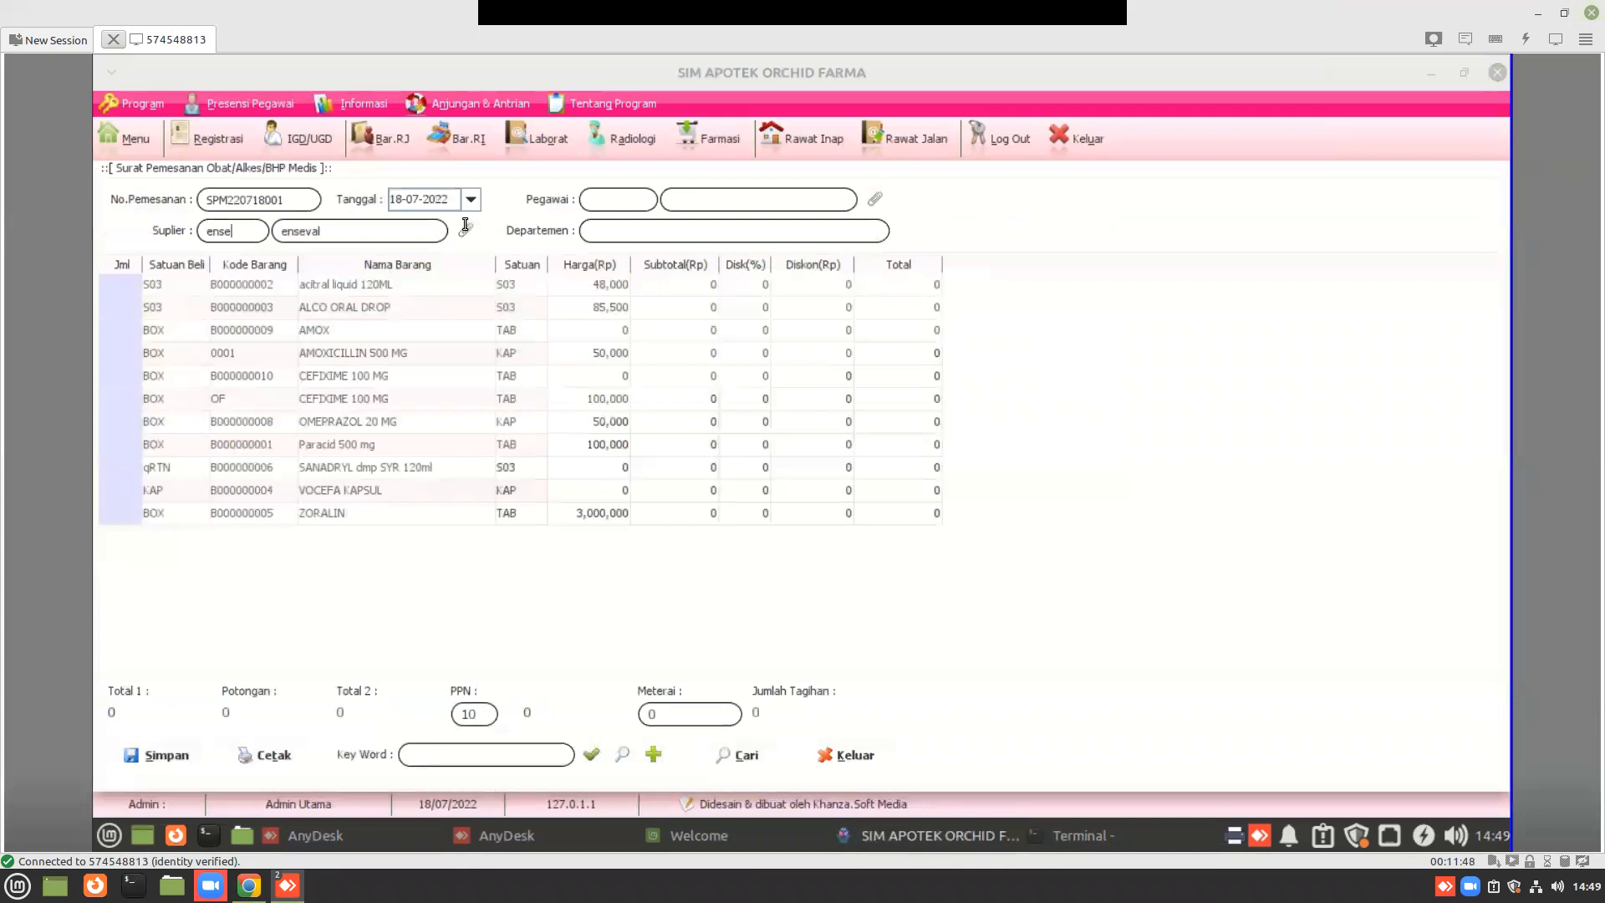
click(873, 201)
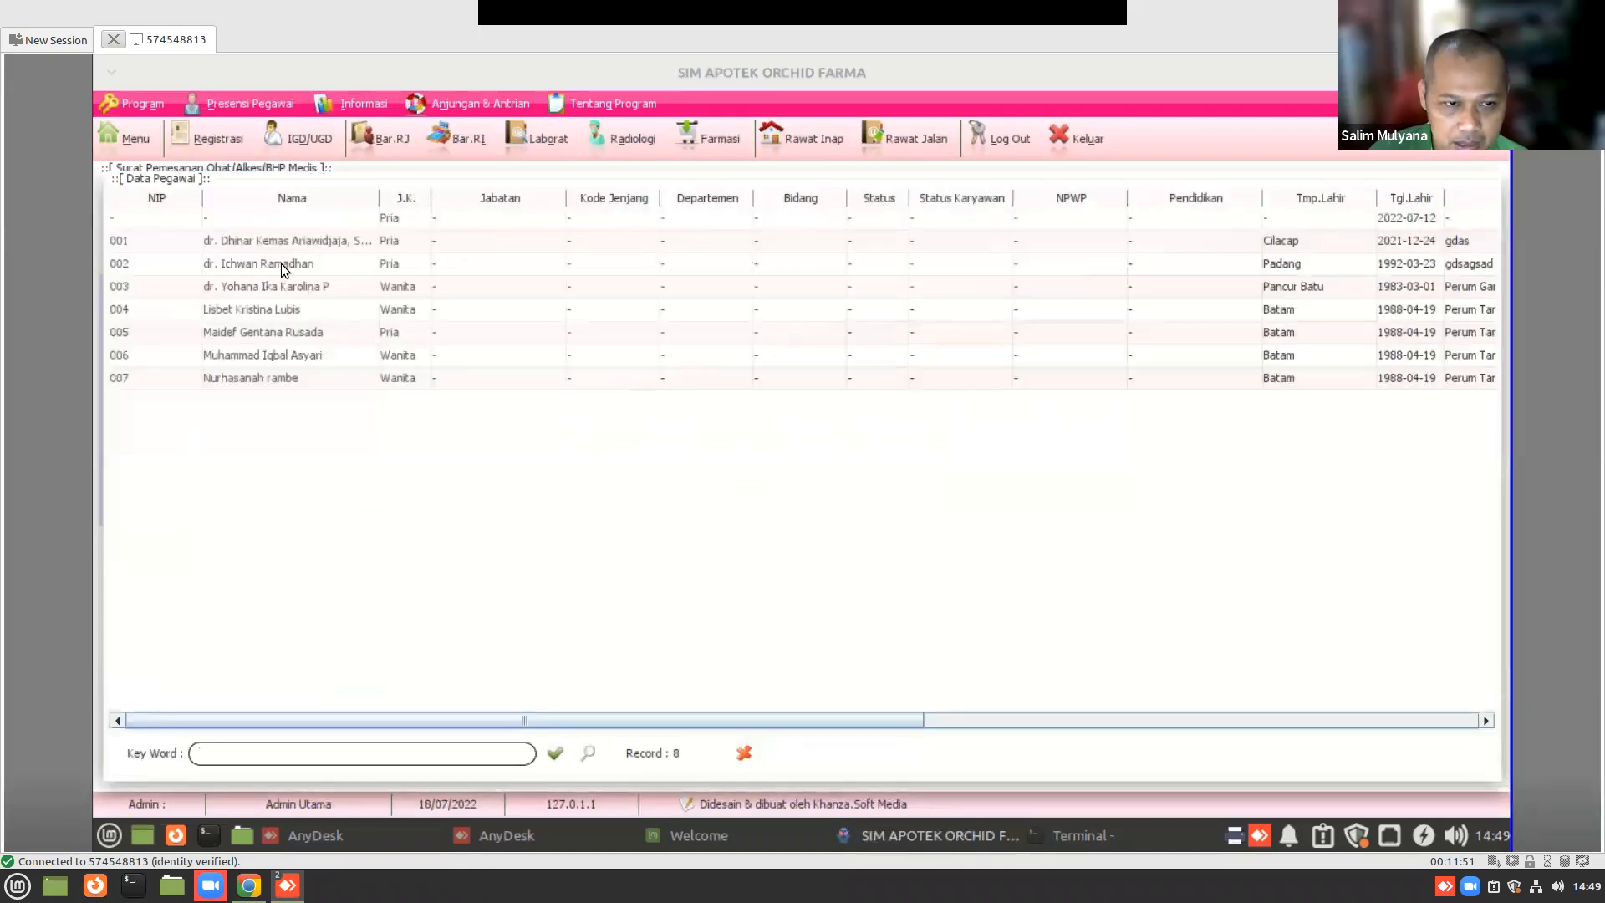
double_click(267, 305)
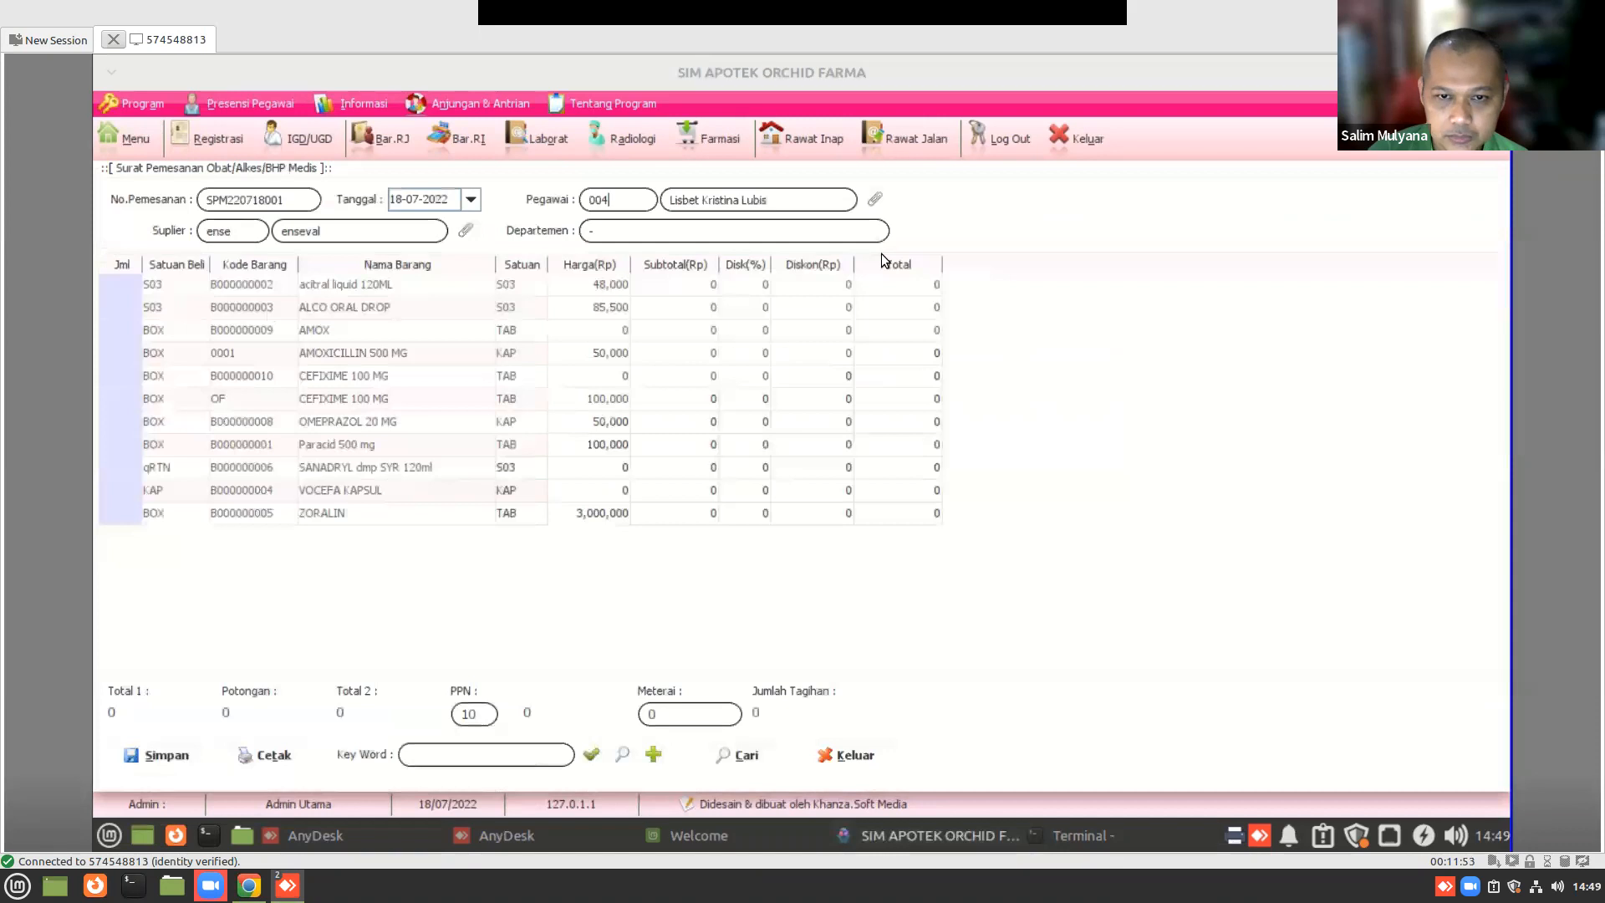
- Order 10 ALCO ORAL DROP and 10 OMEPRAZOL 20 MG, and verify their unit prices
click(122, 283)
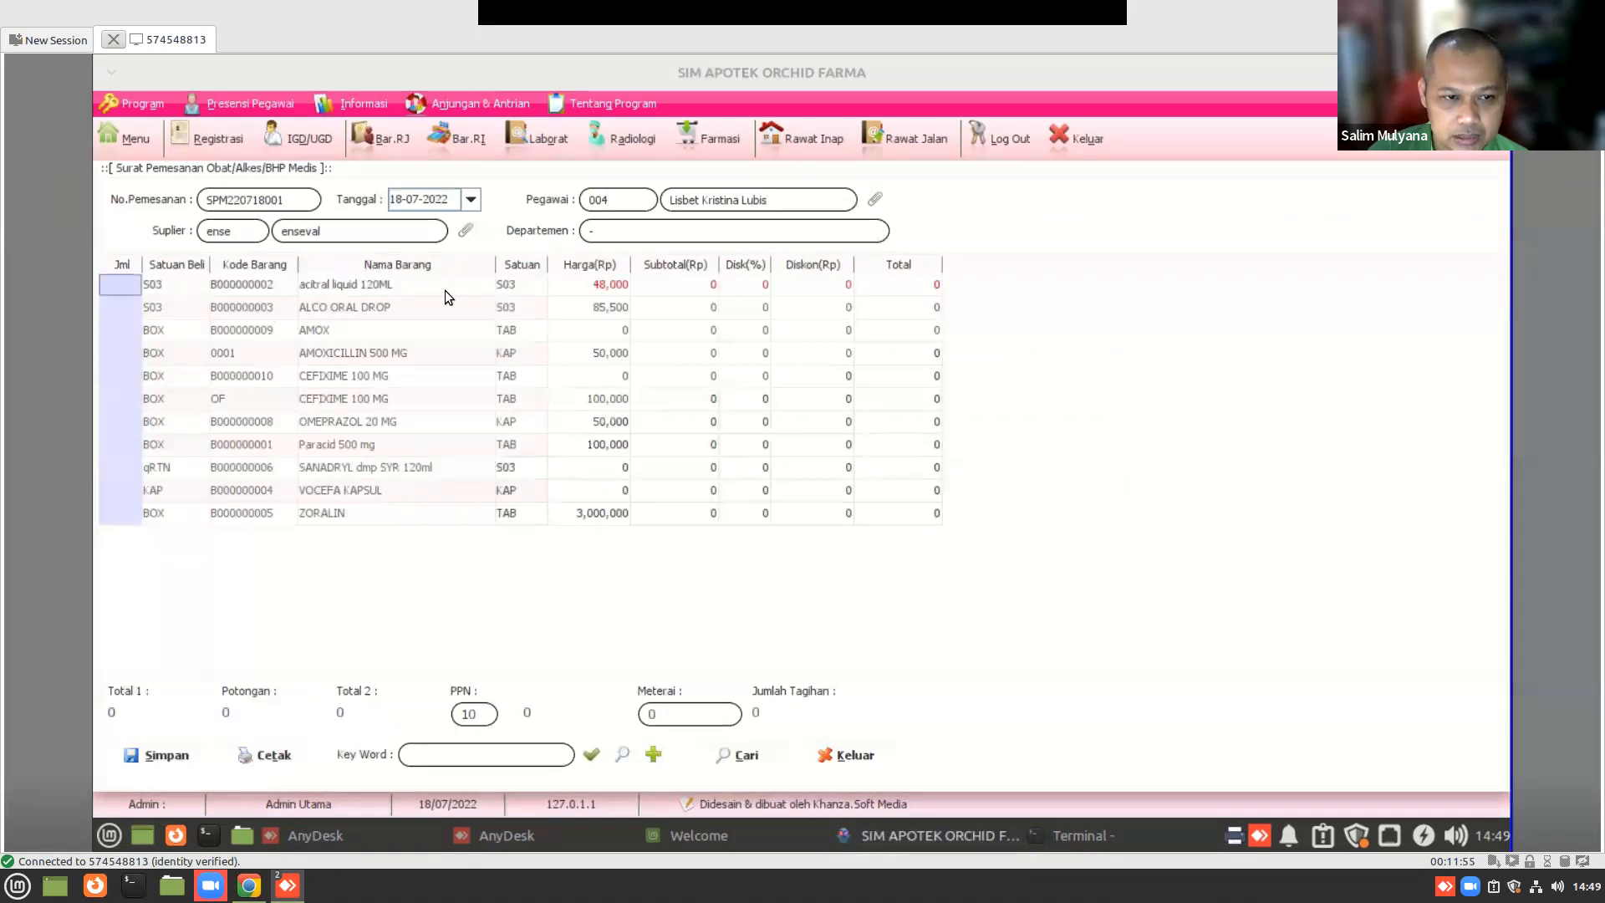
click(131, 304)
text(10)
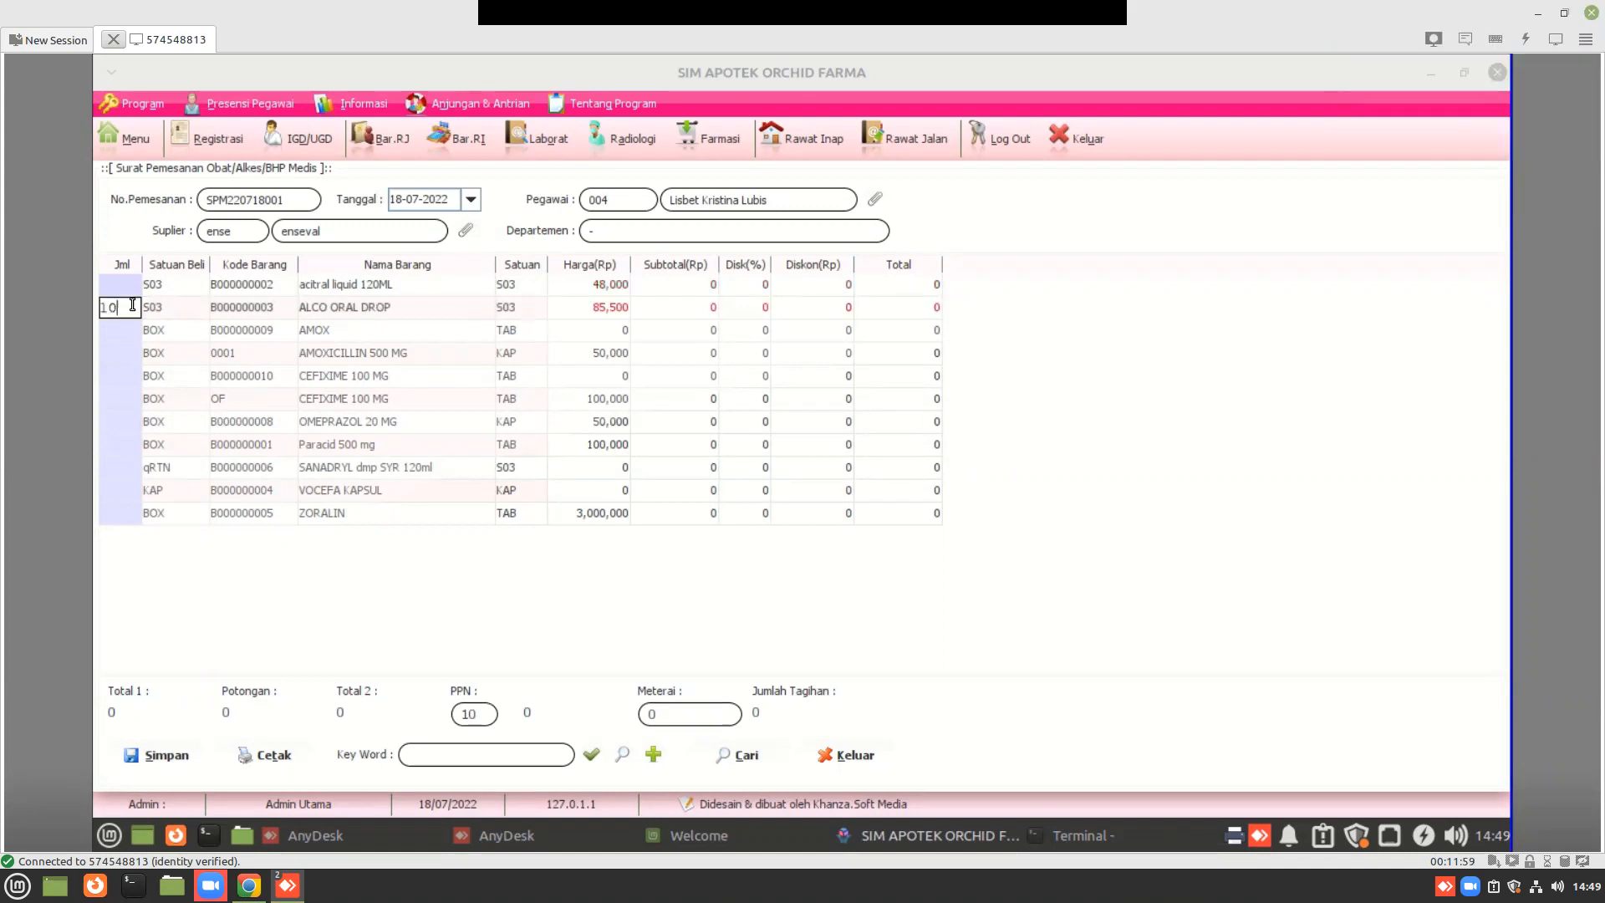
click(112, 423)
text(10)
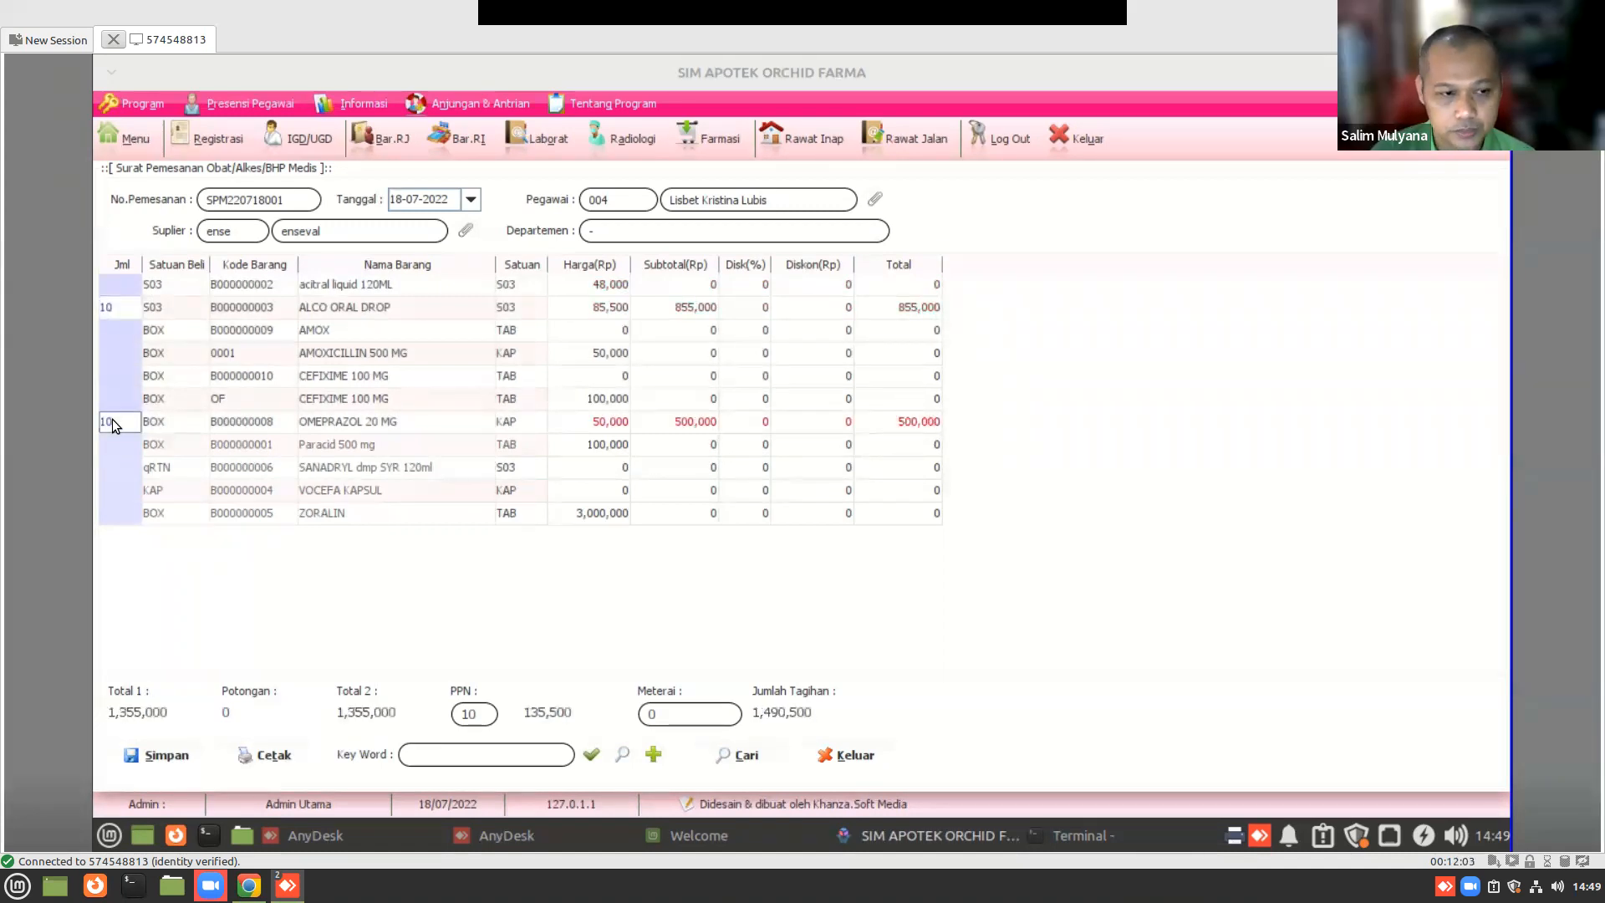
click(595, 423)
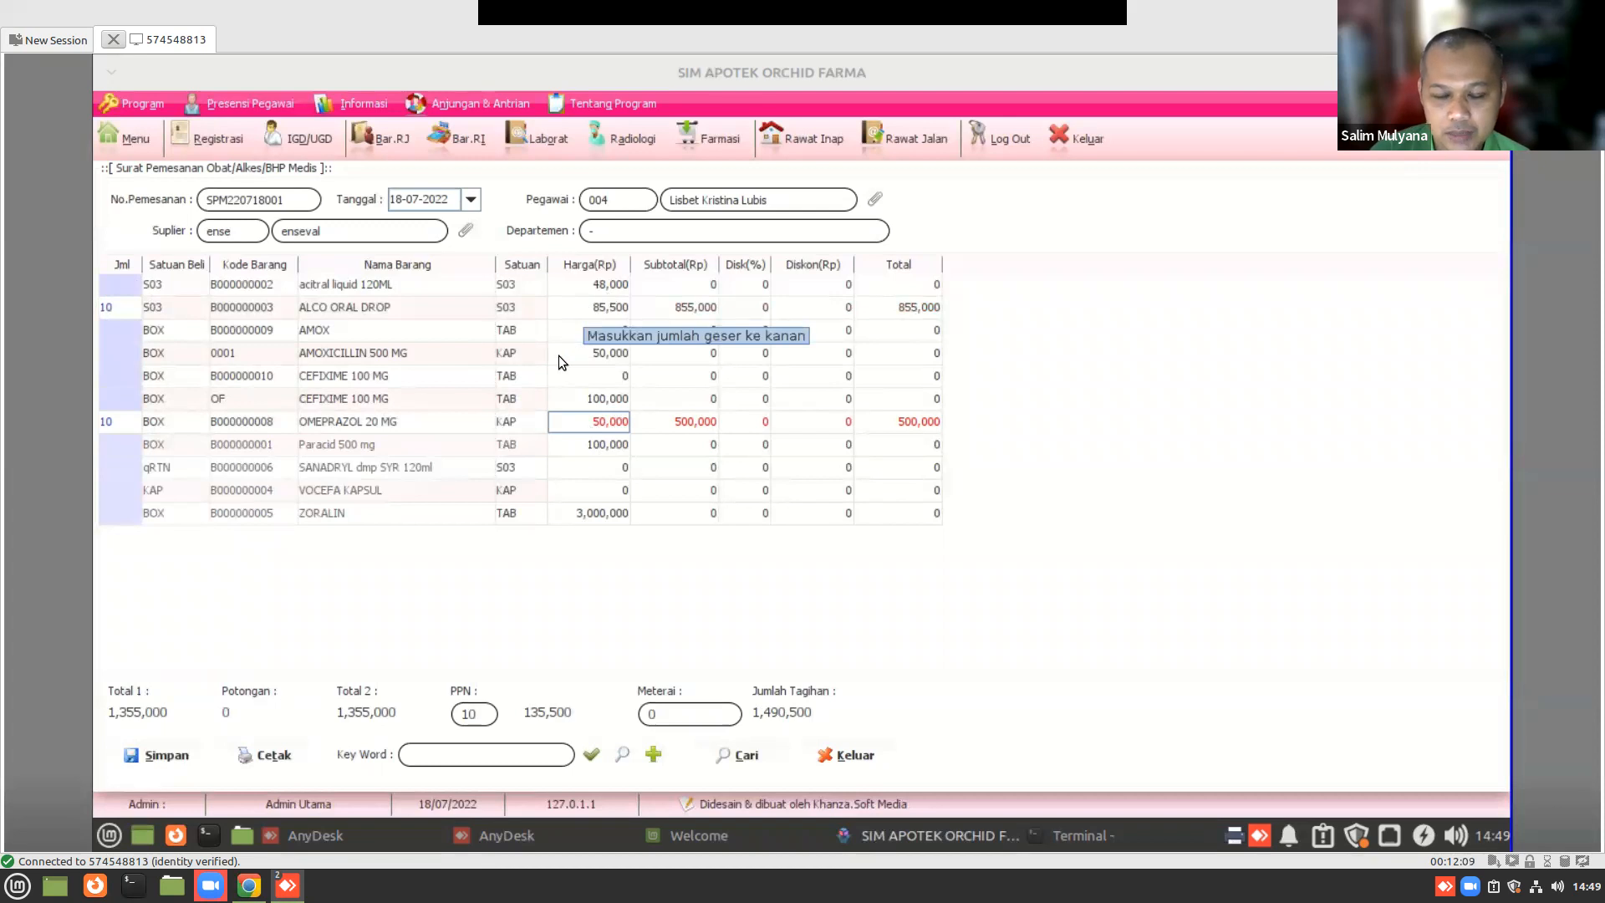
click(578, 305)
click(579, 423)
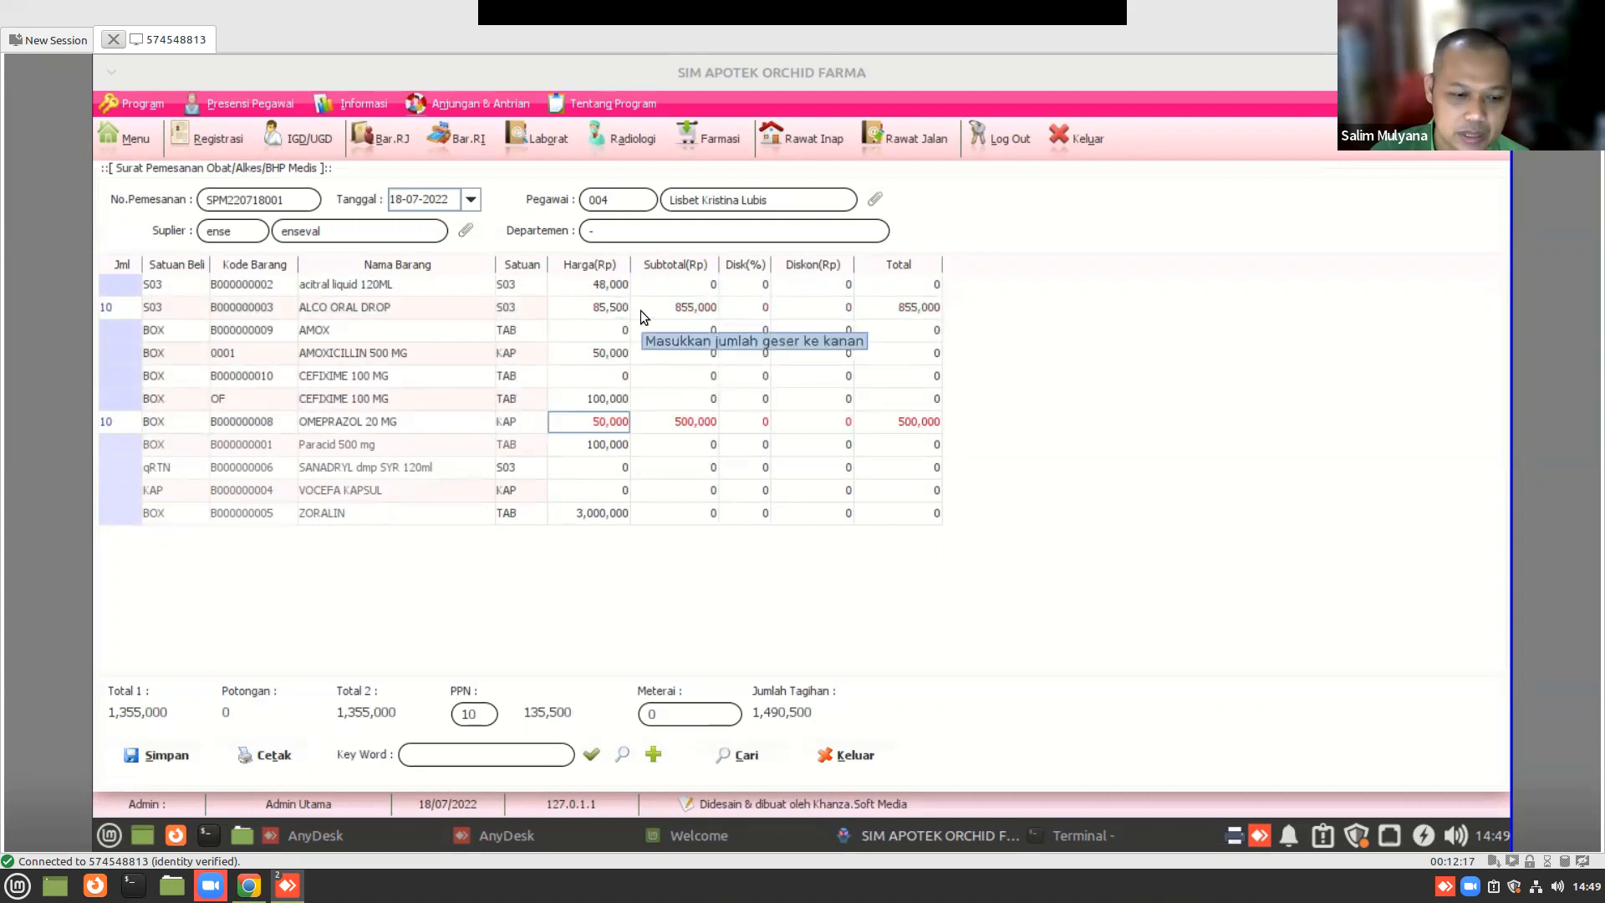
click(576, 314)
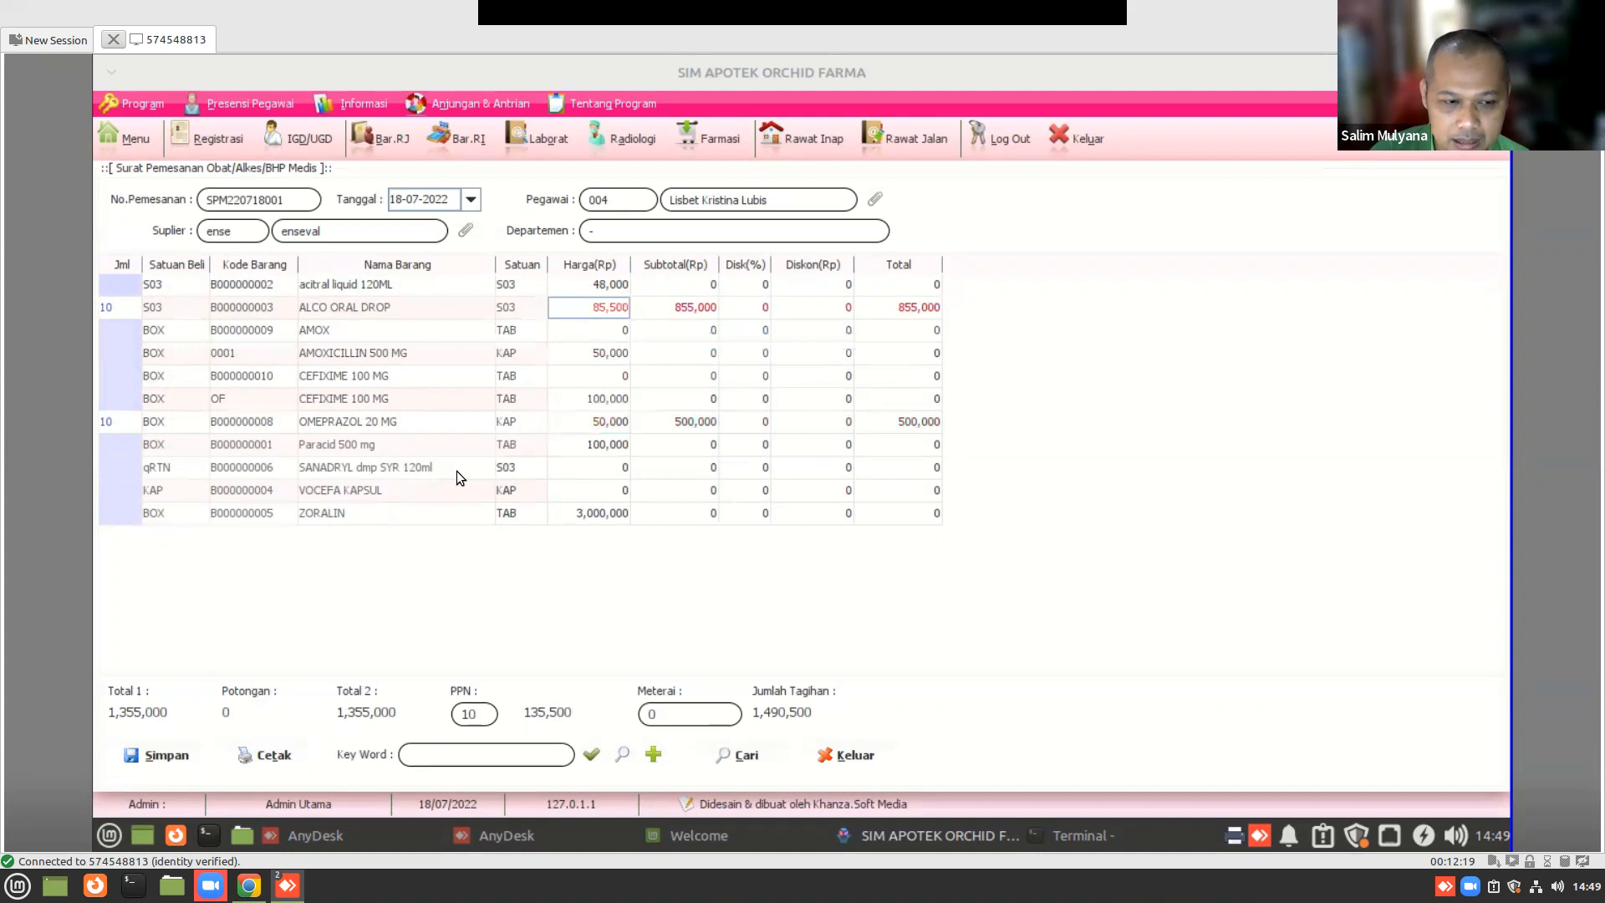
- Set the approving pharmacist and finance head as signers, then generate the order letter
click(265, 754)
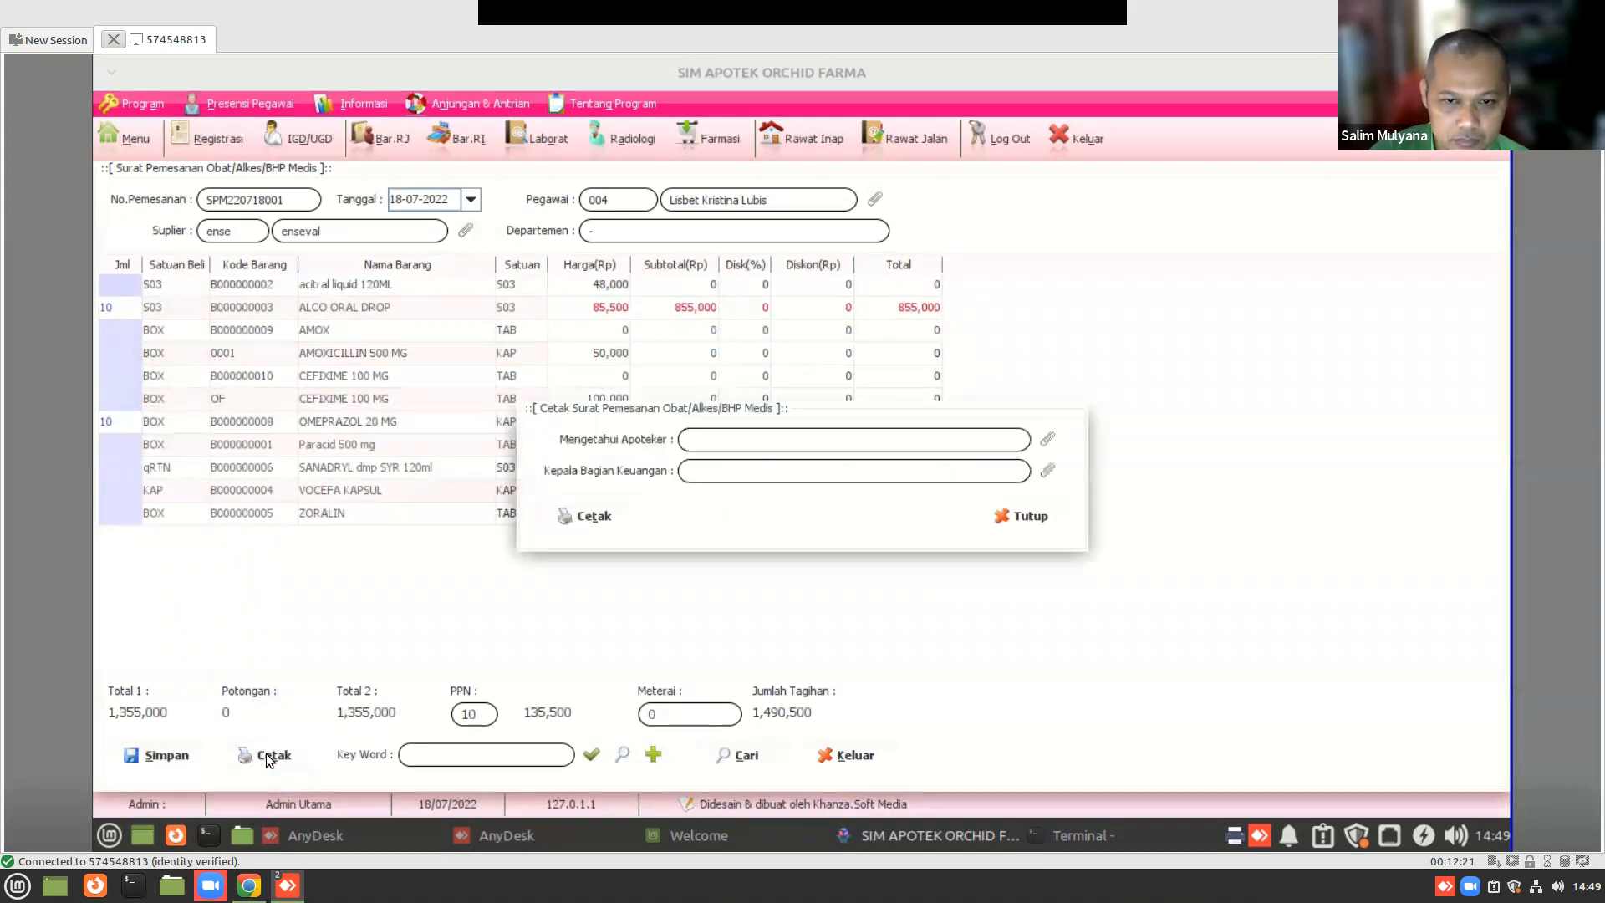
click(1048, 438)
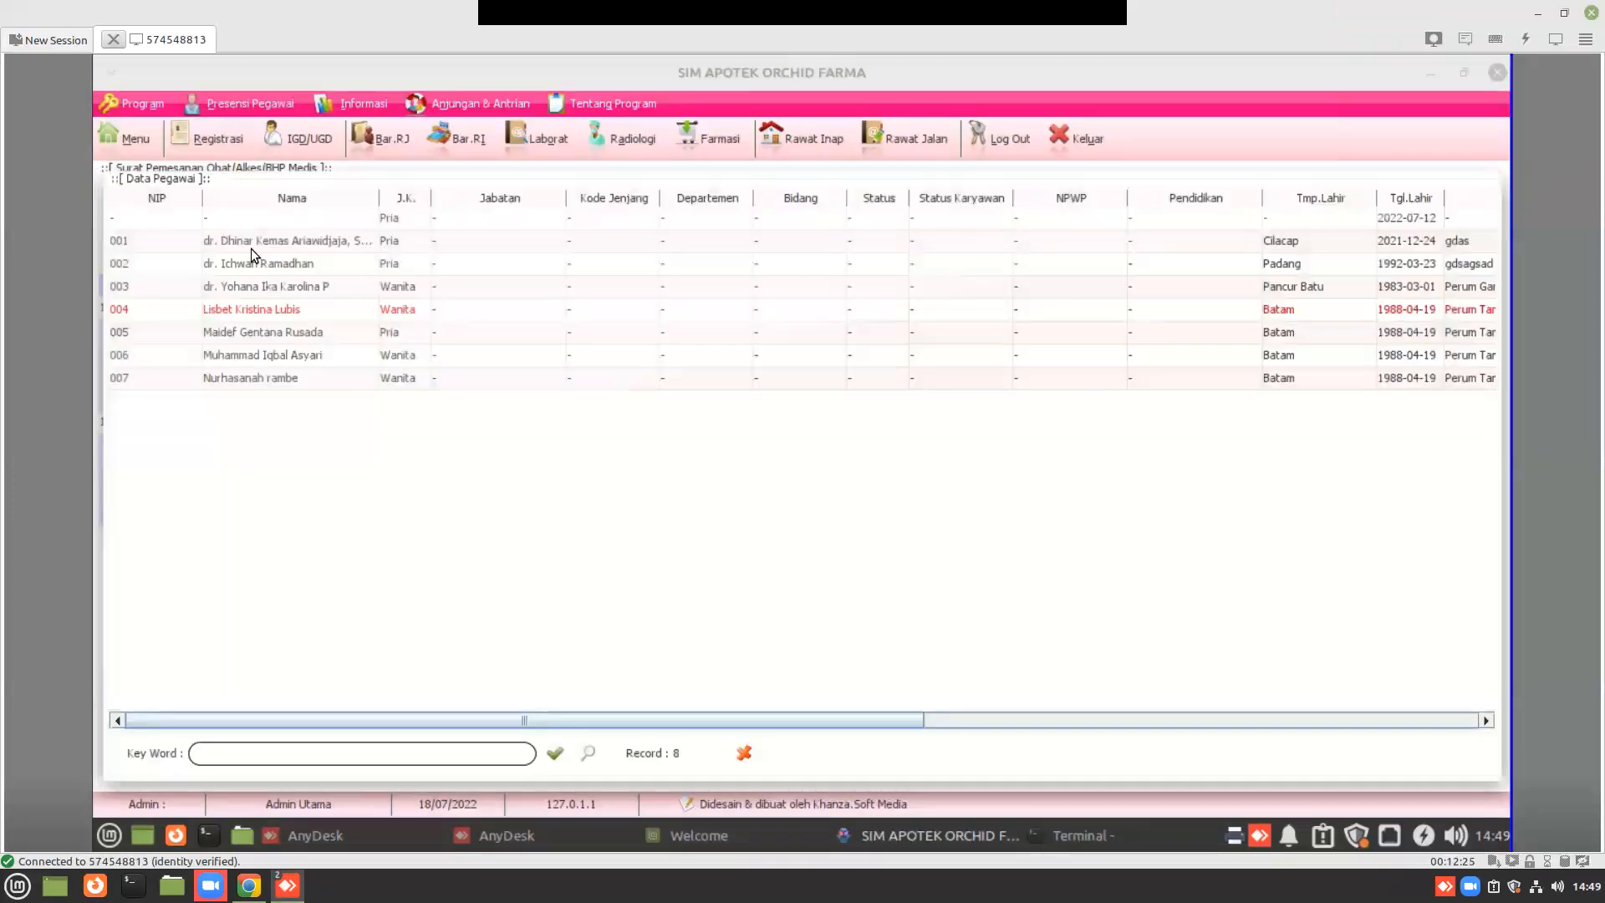
double_click(239, 309)
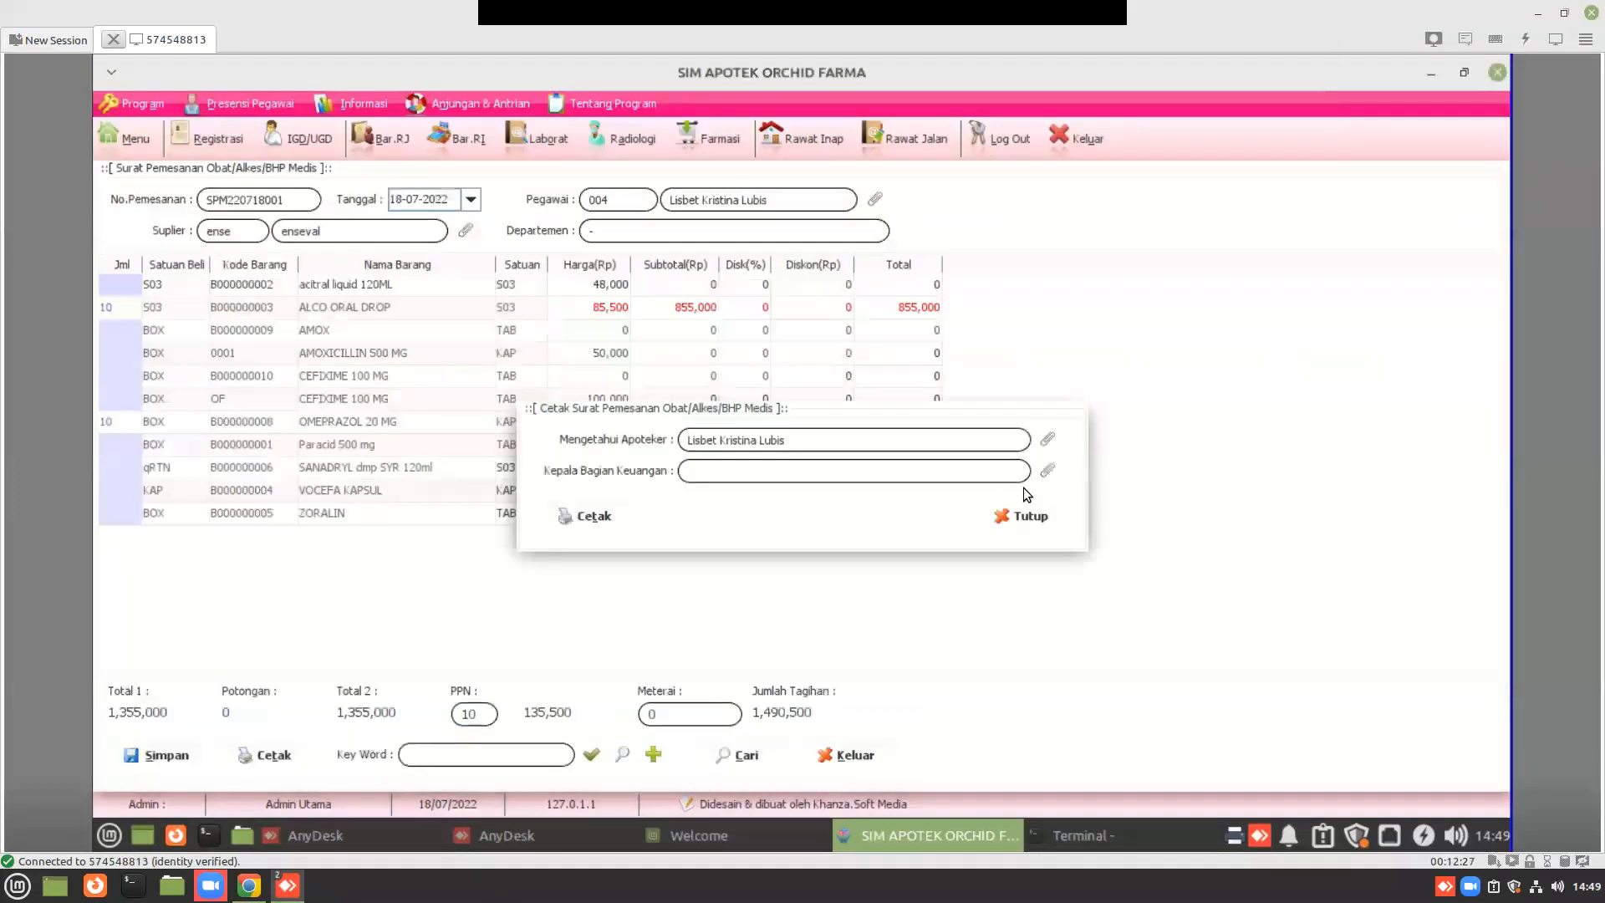
click(1046, 469)
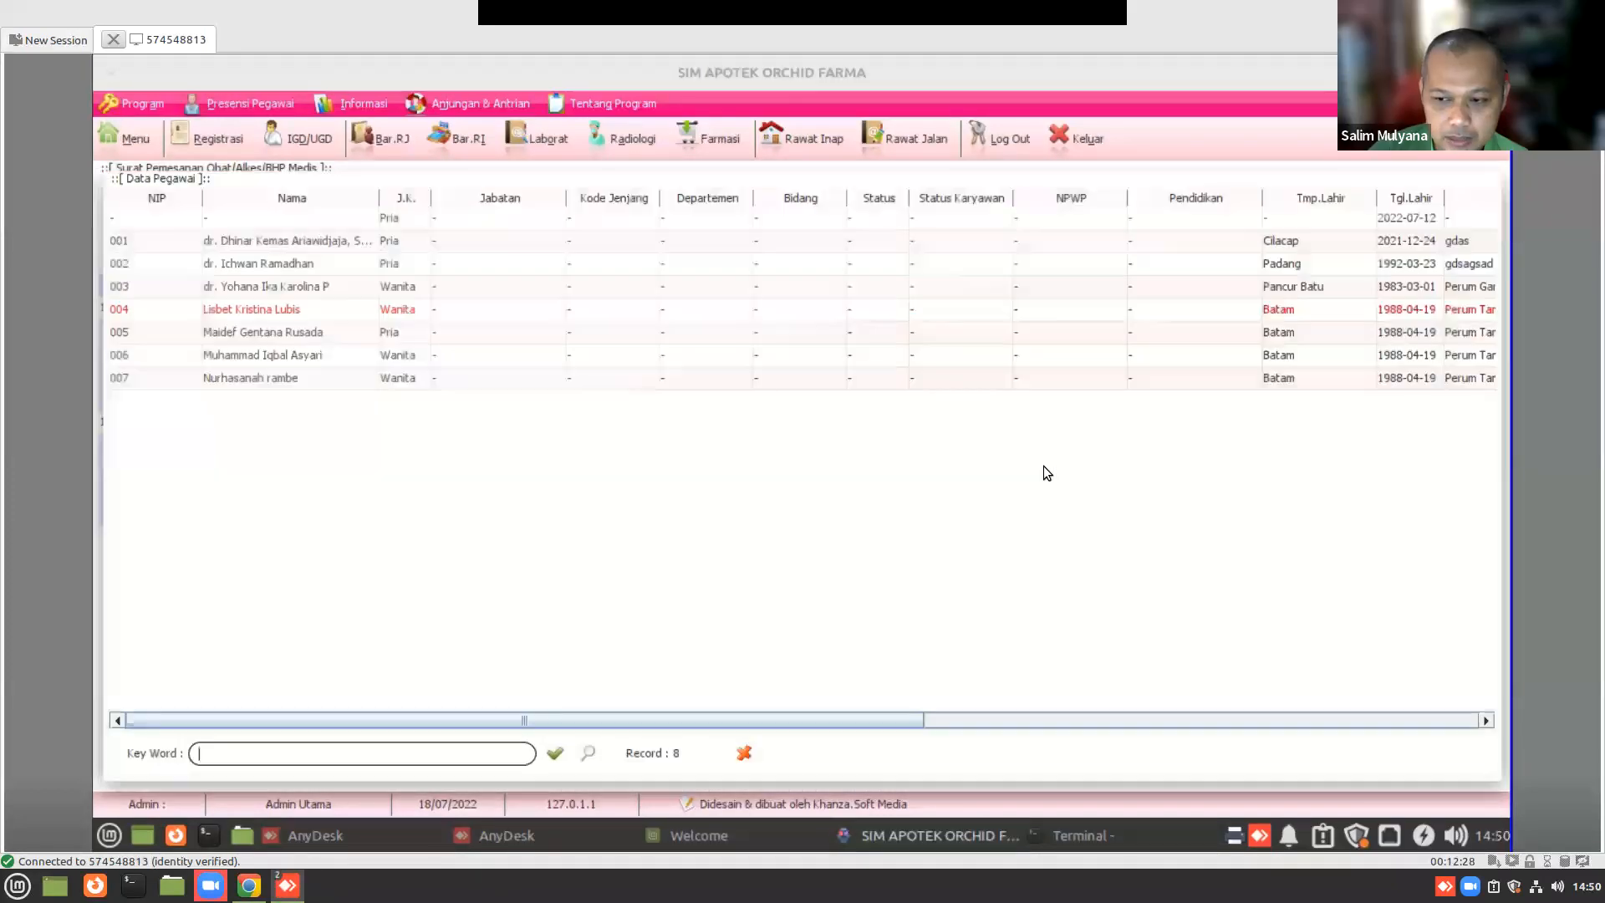
double_click(271, 249)
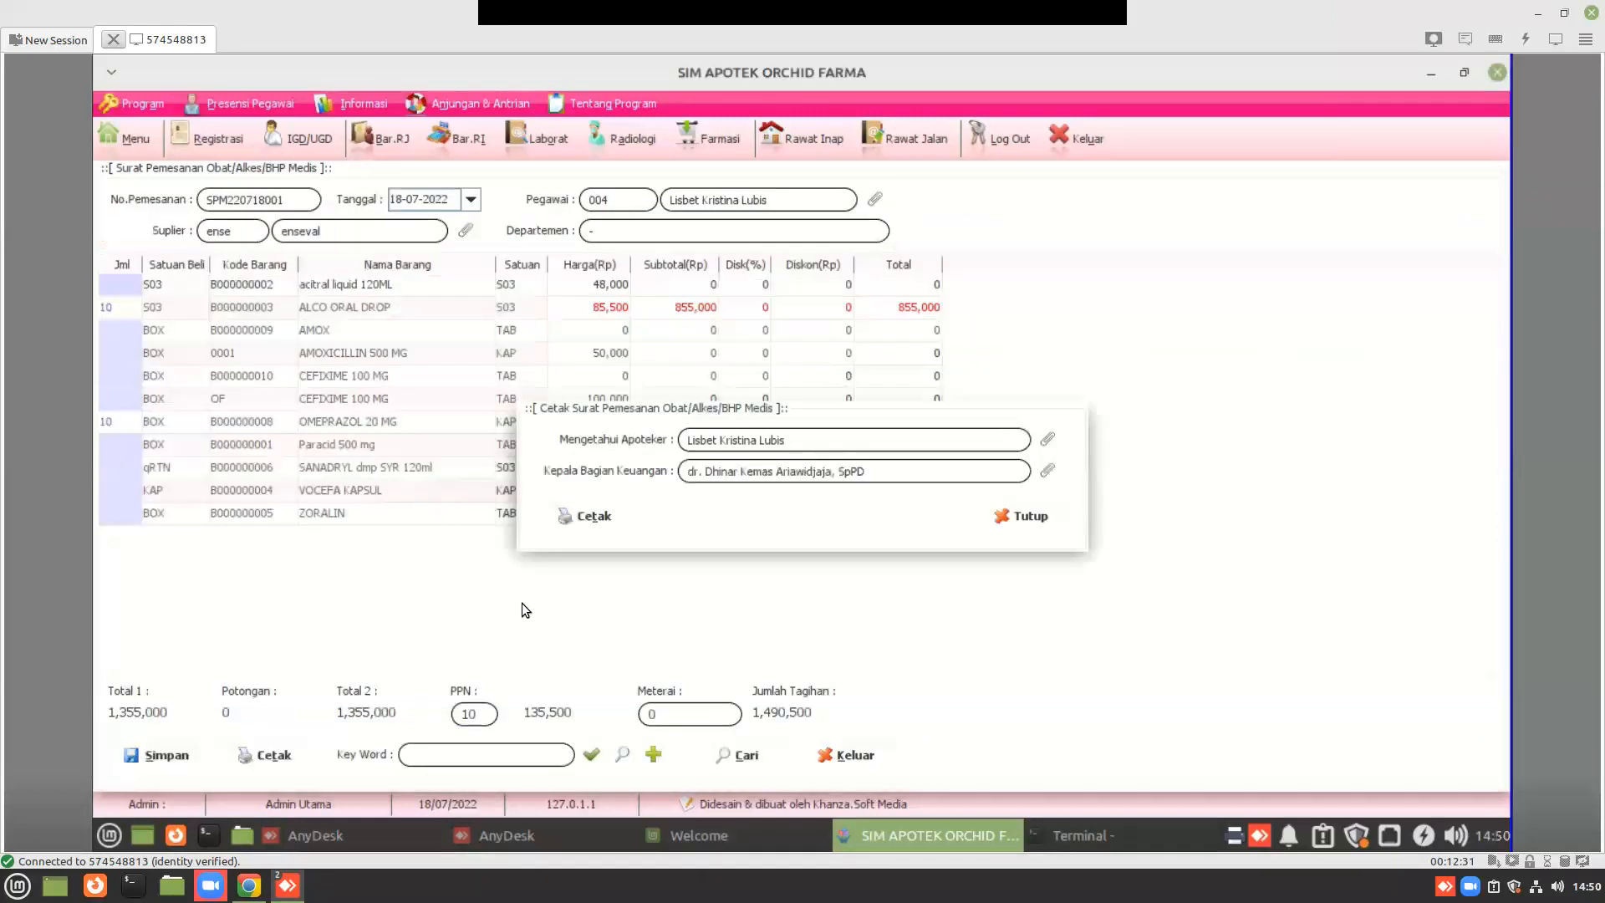
click(575, 523)
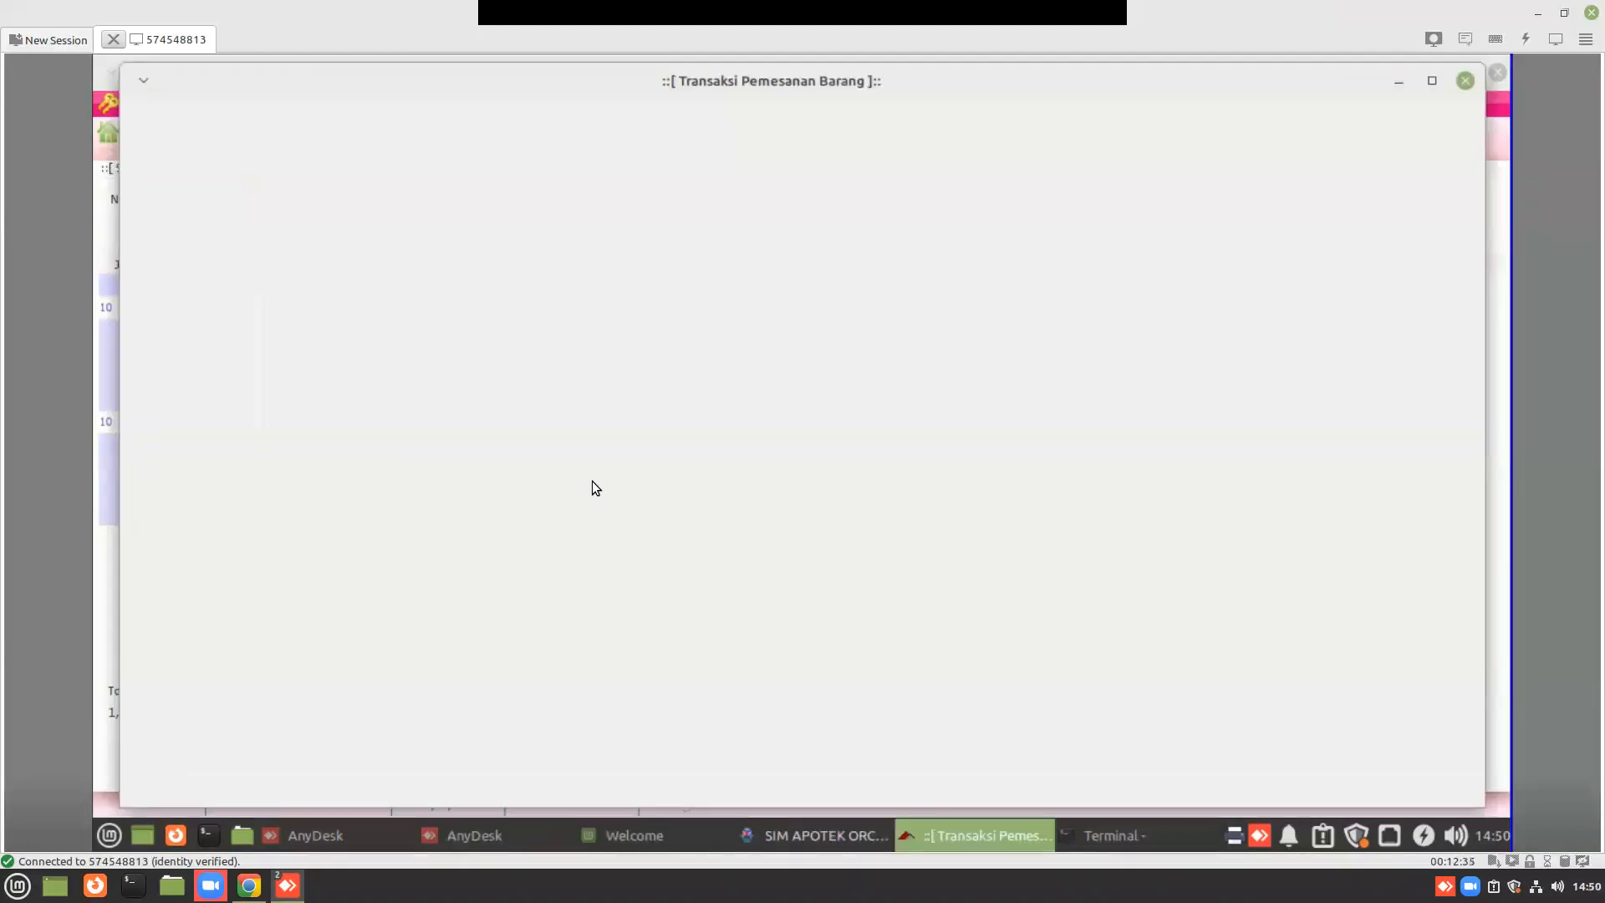
- Maximize the order letter preview, print it after one cancelled attempt, and close the preview
scroll(590, 503, down, 2)
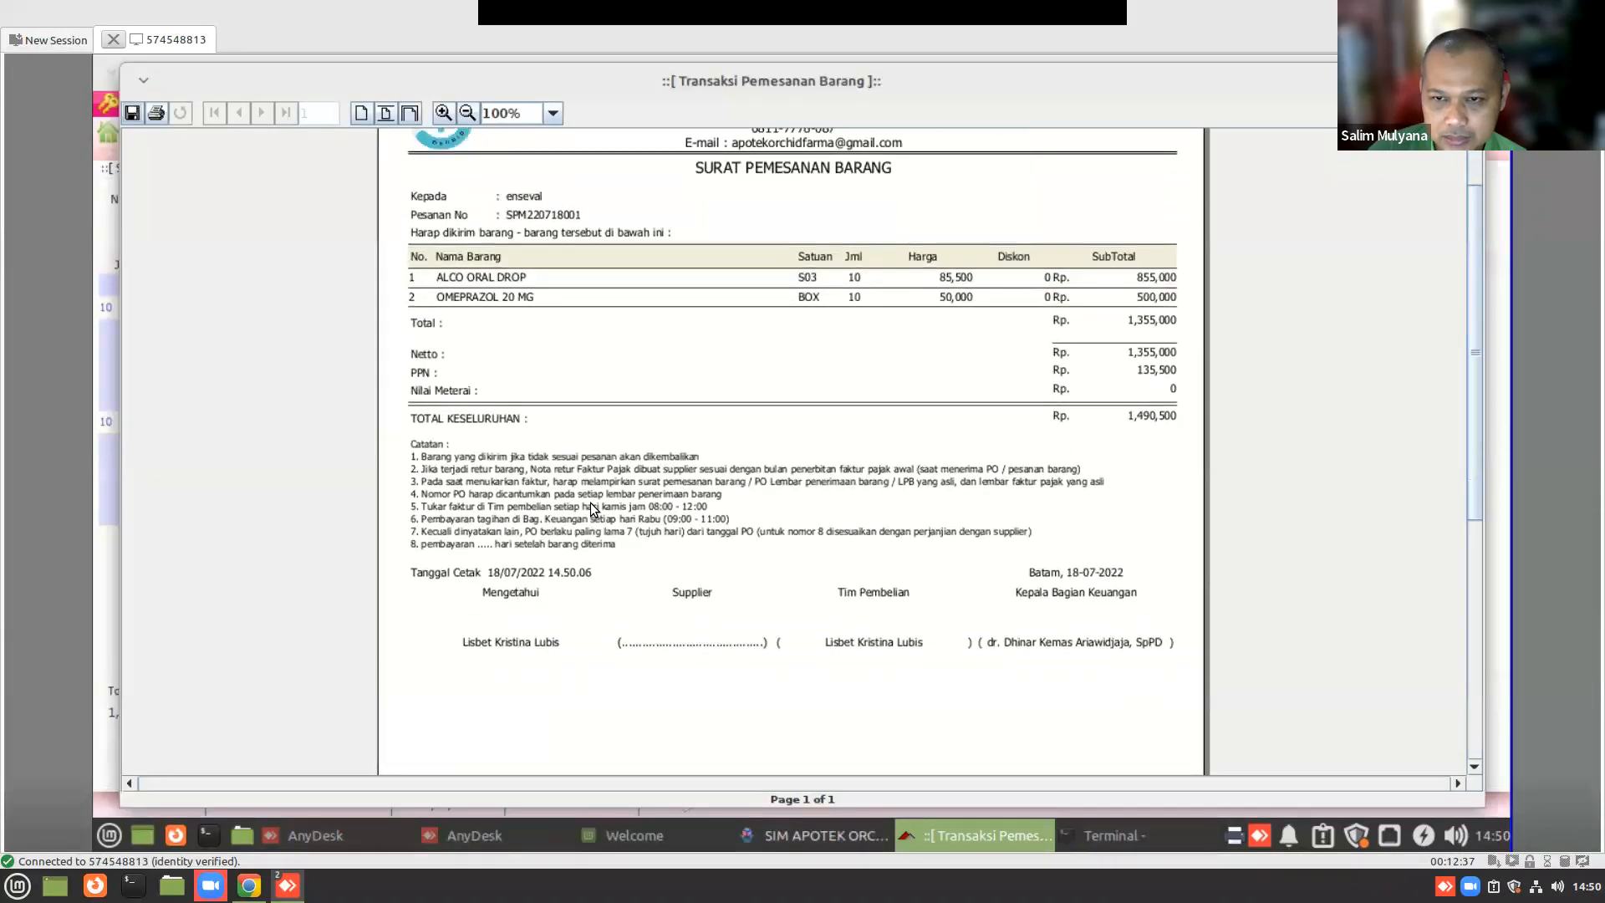
scroll(590, 504, up, 1)
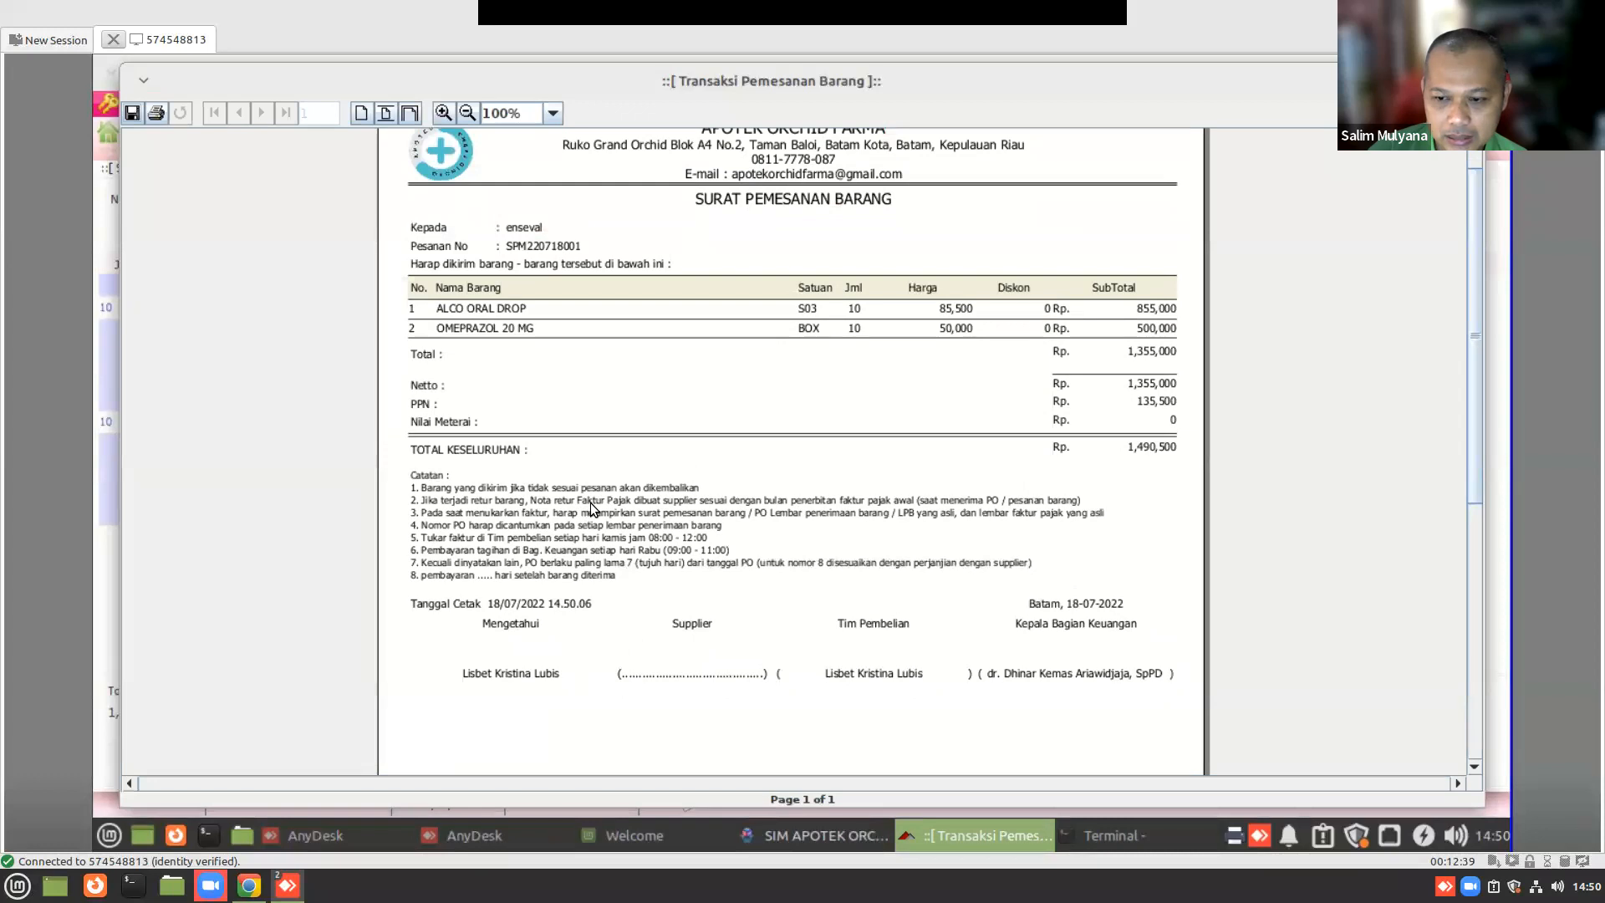
scroll(590, 503, down, 1)
scroll(590, 503, up, 2)
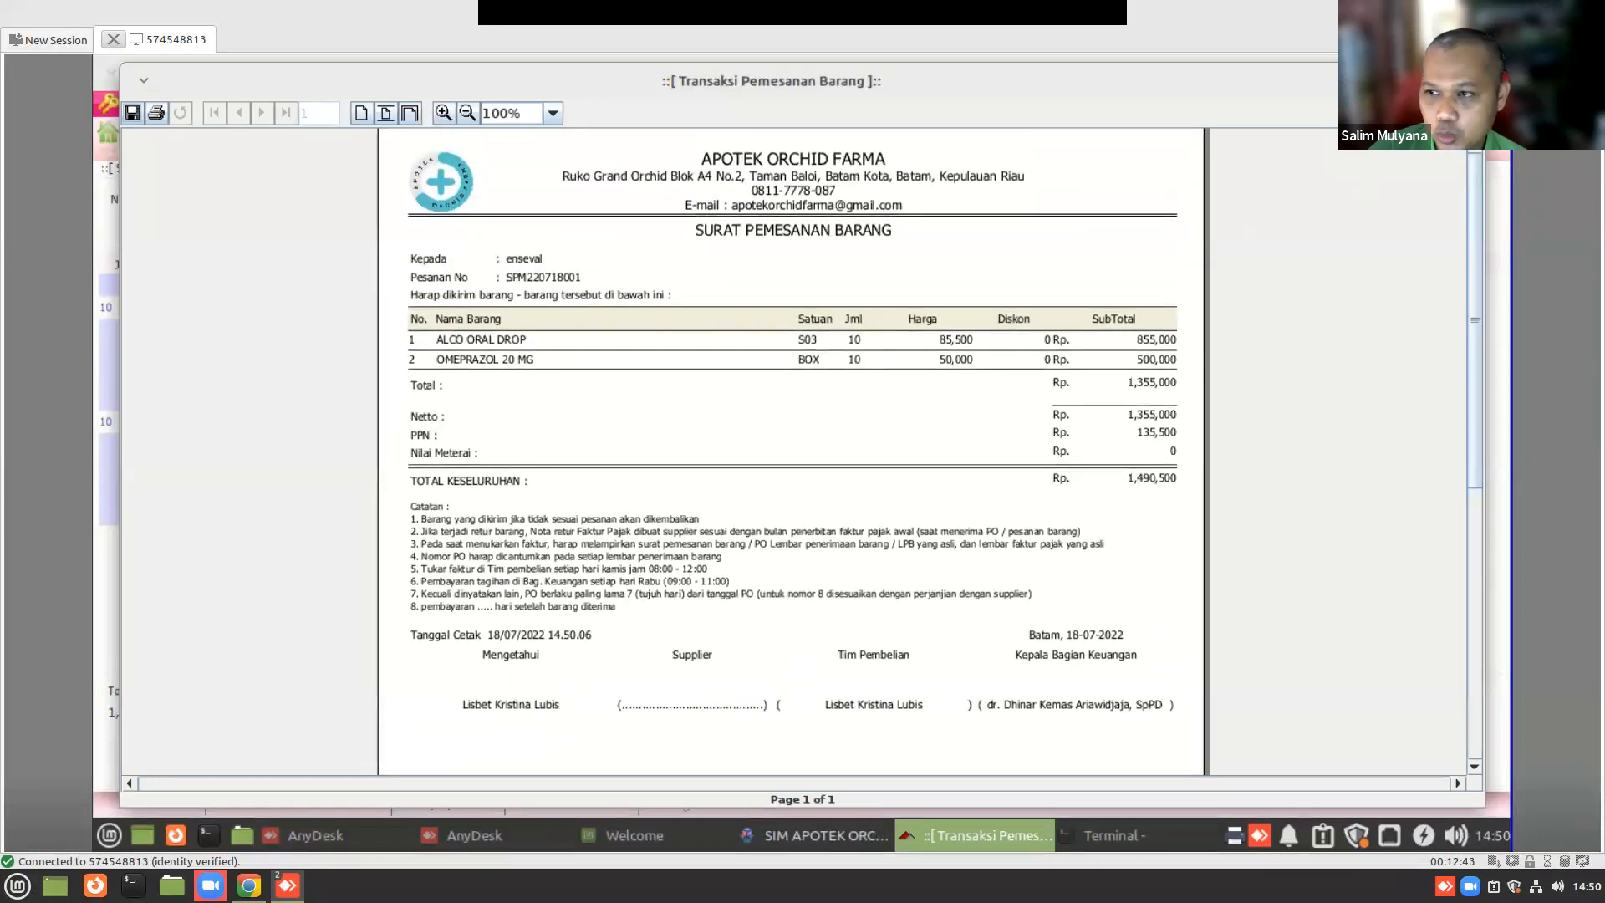
click(1440, 81)
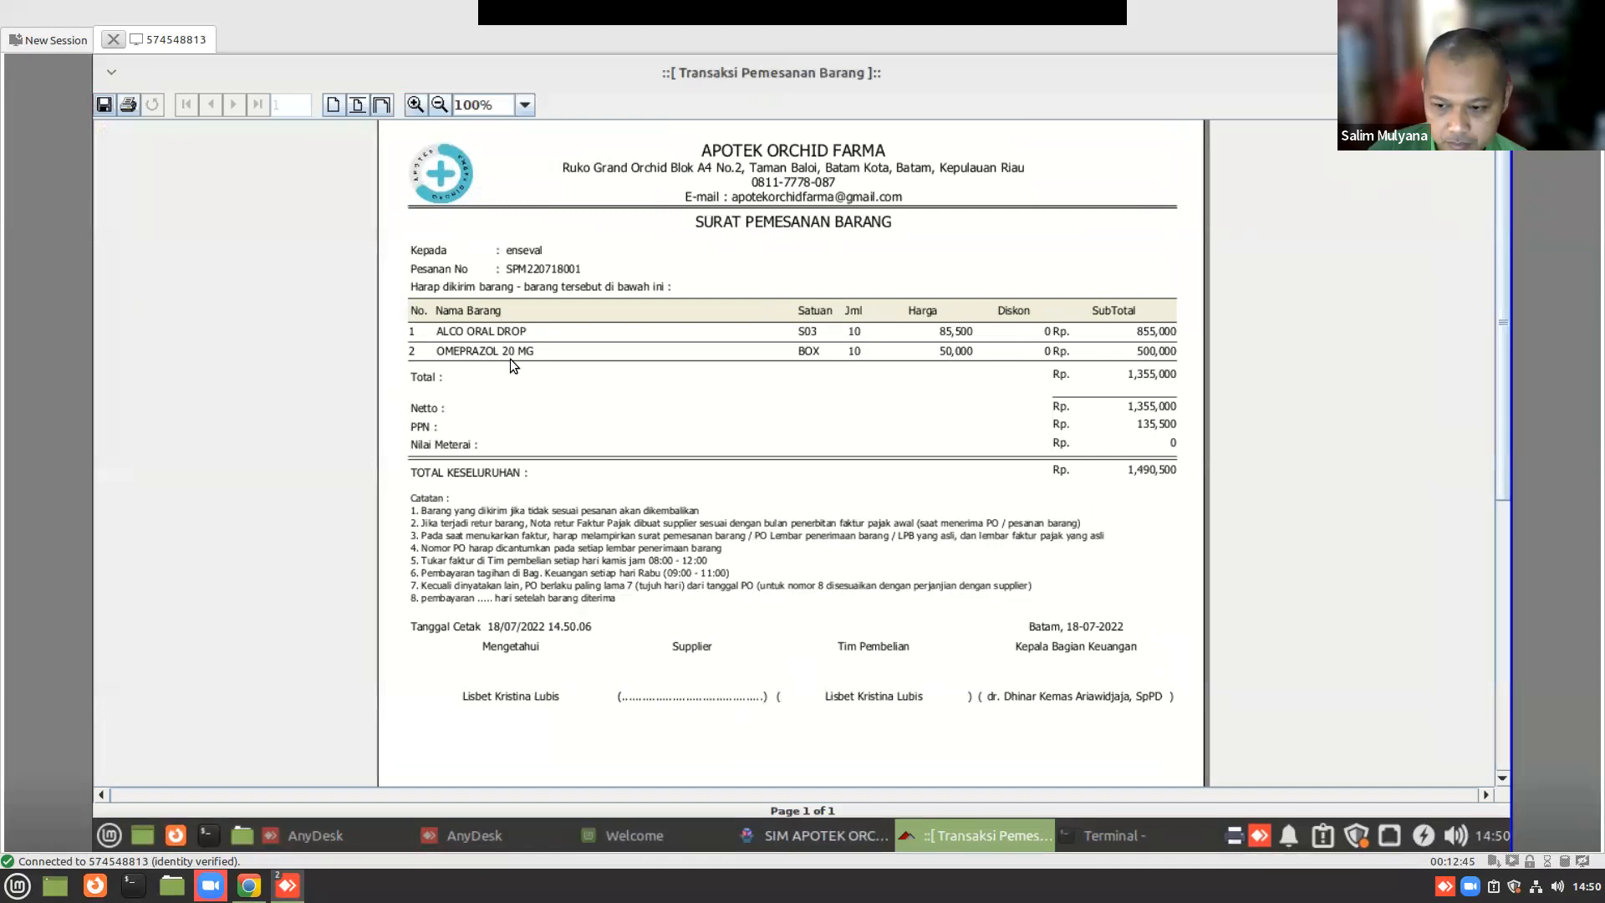
scroll(516, 360, up, 1)
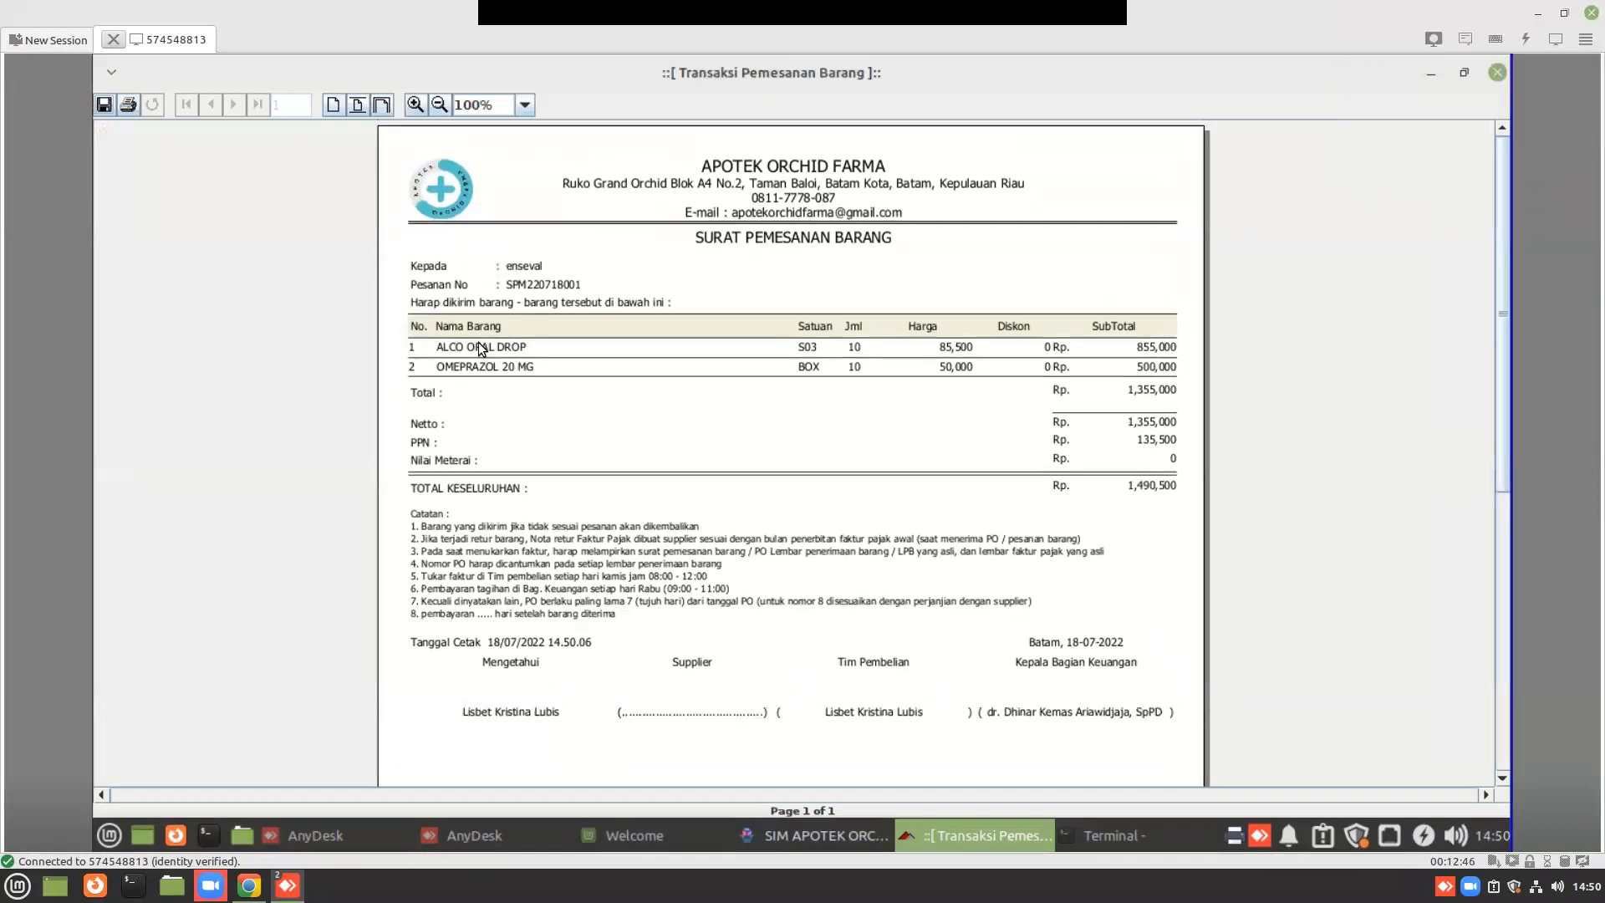
click(130, 105)
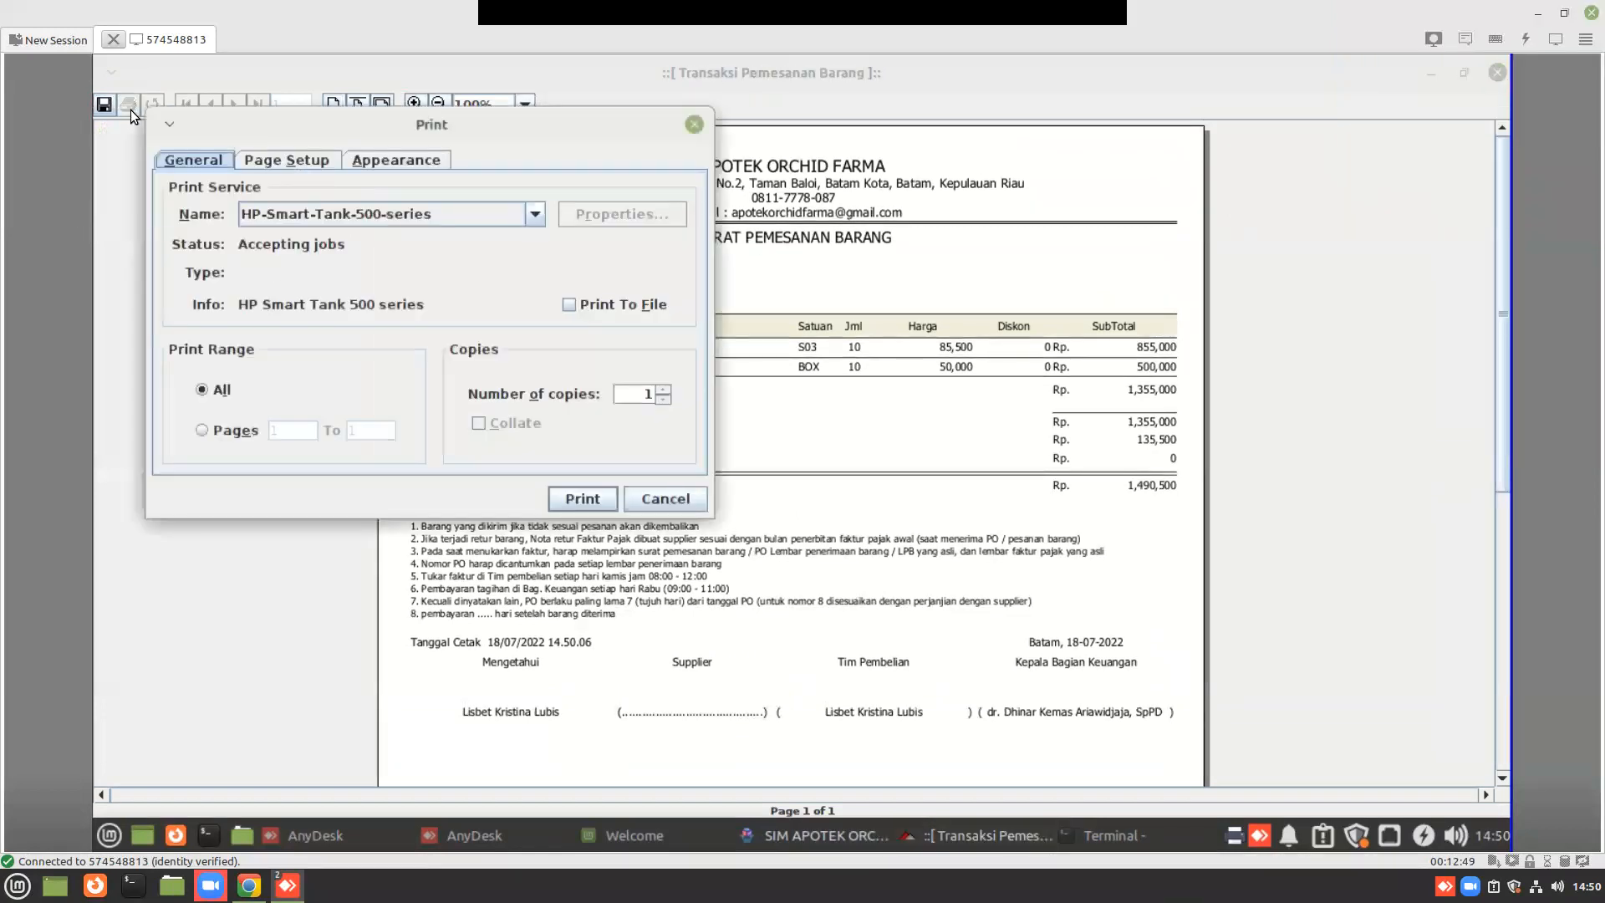
click(667, 494)
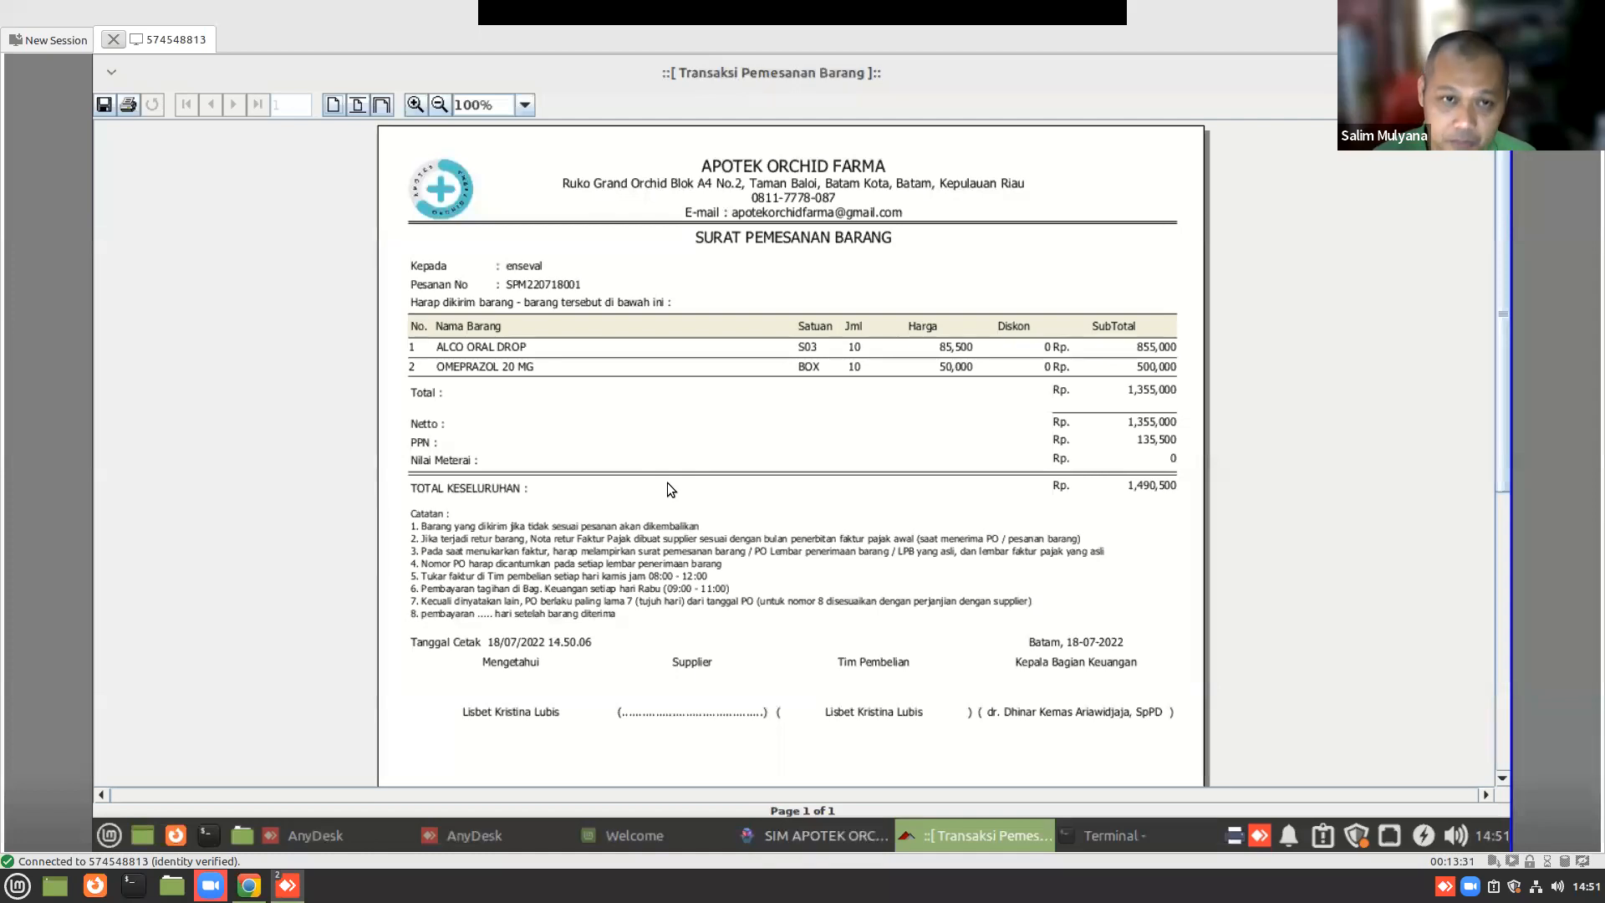
click(129, 104)
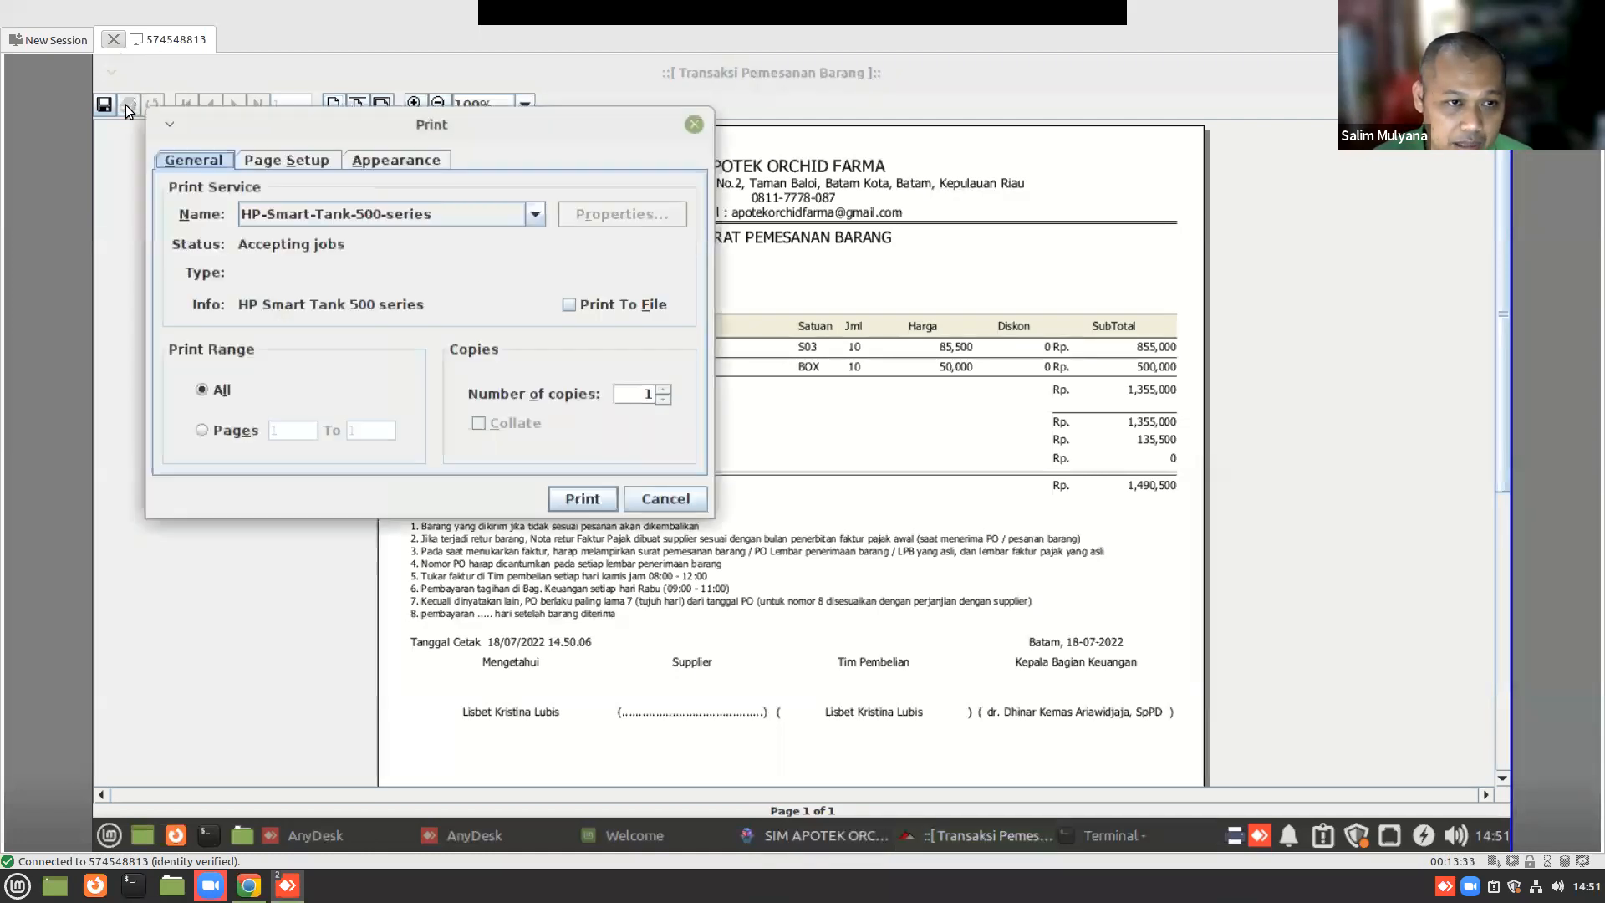
click(585, 496)
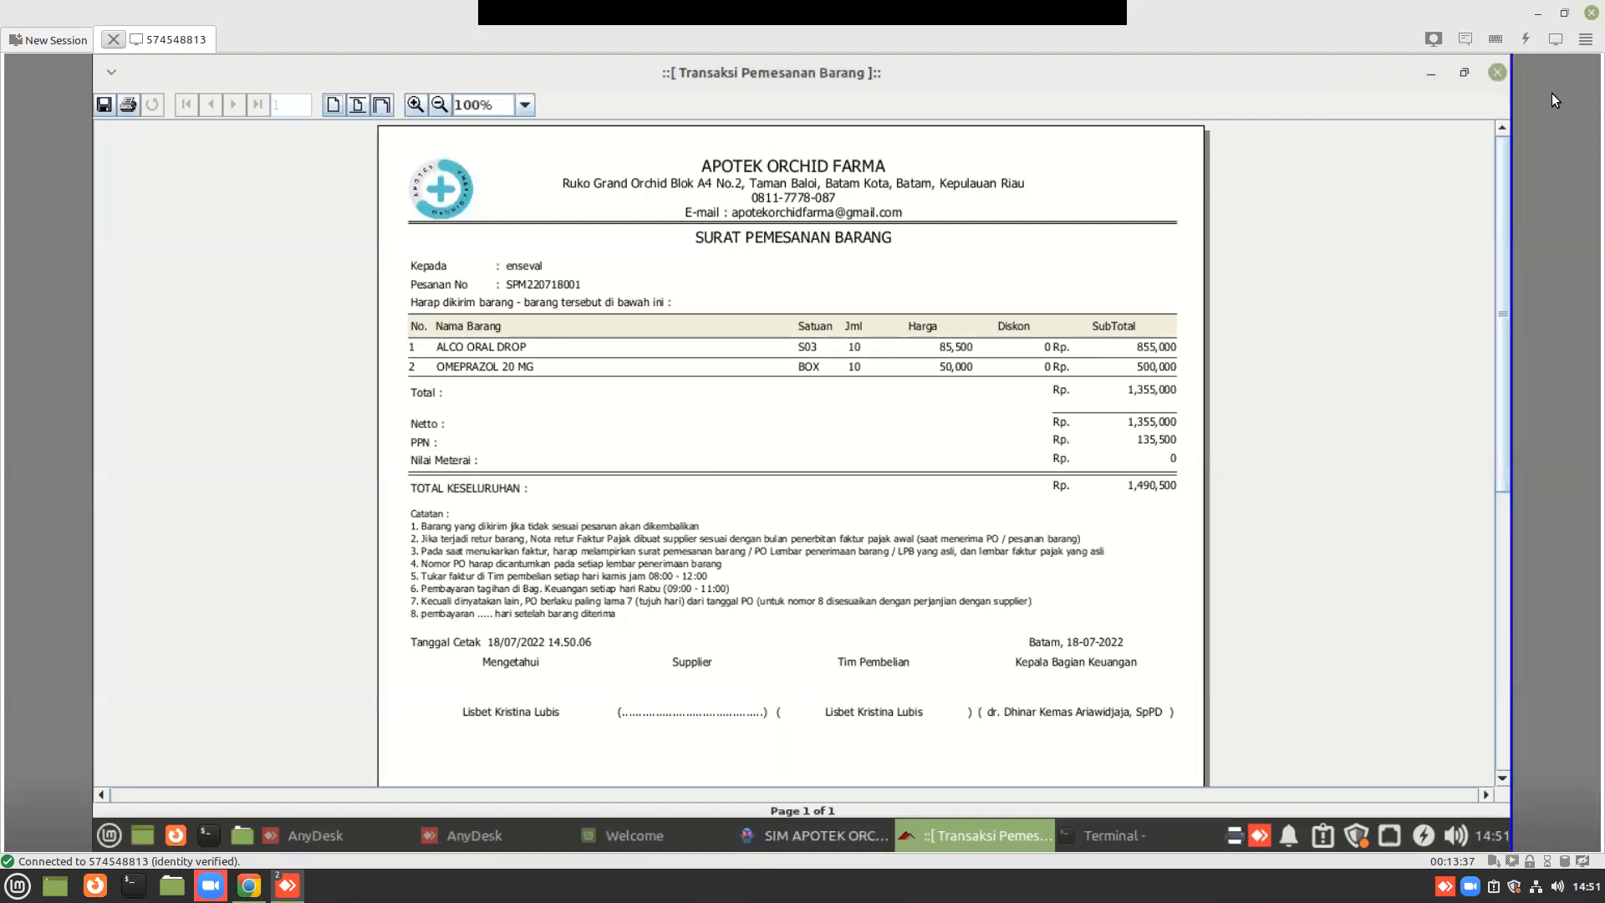
click(1497, 73)
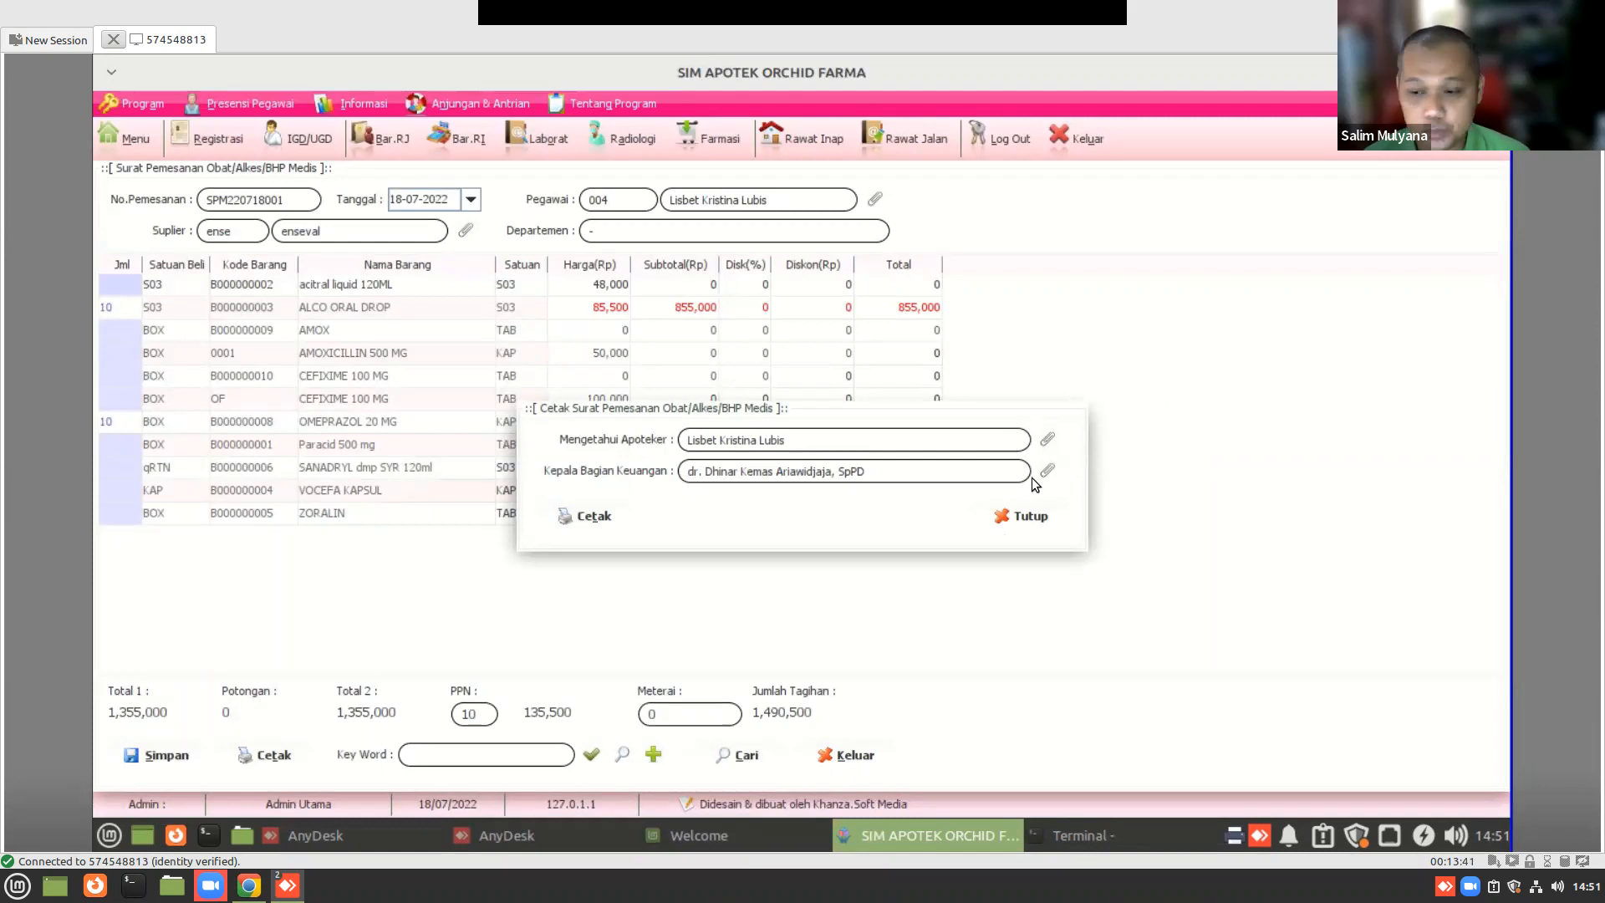
- Close the print options and save order SPM220718001, confirming with Yes
click(1019, 518)
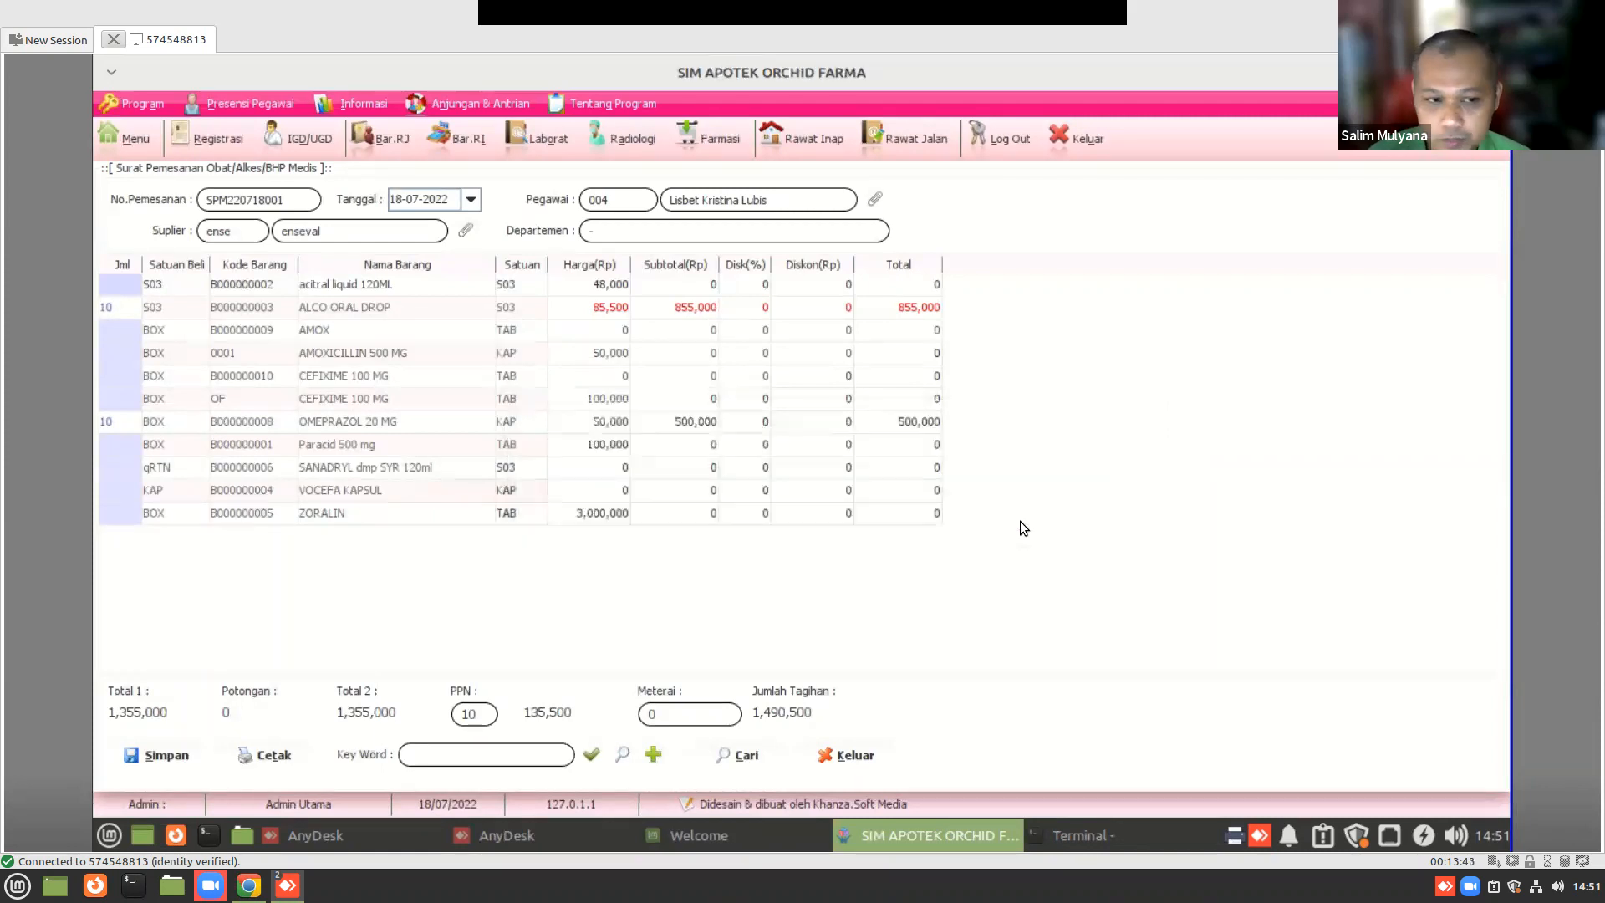
click(150, 757)
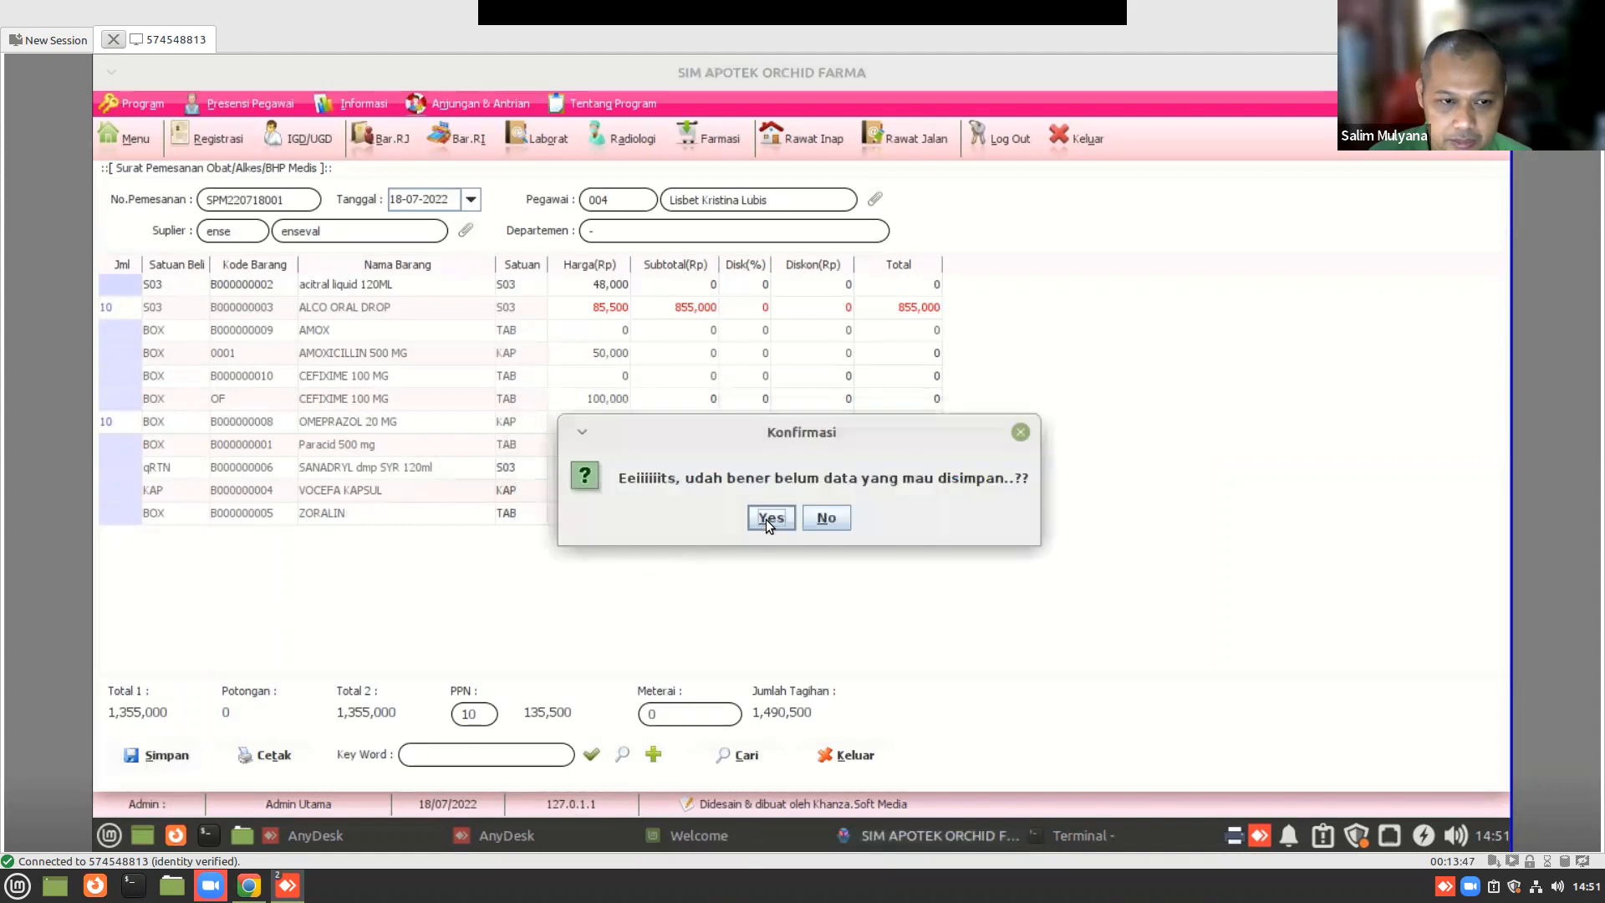
click(766, 519)
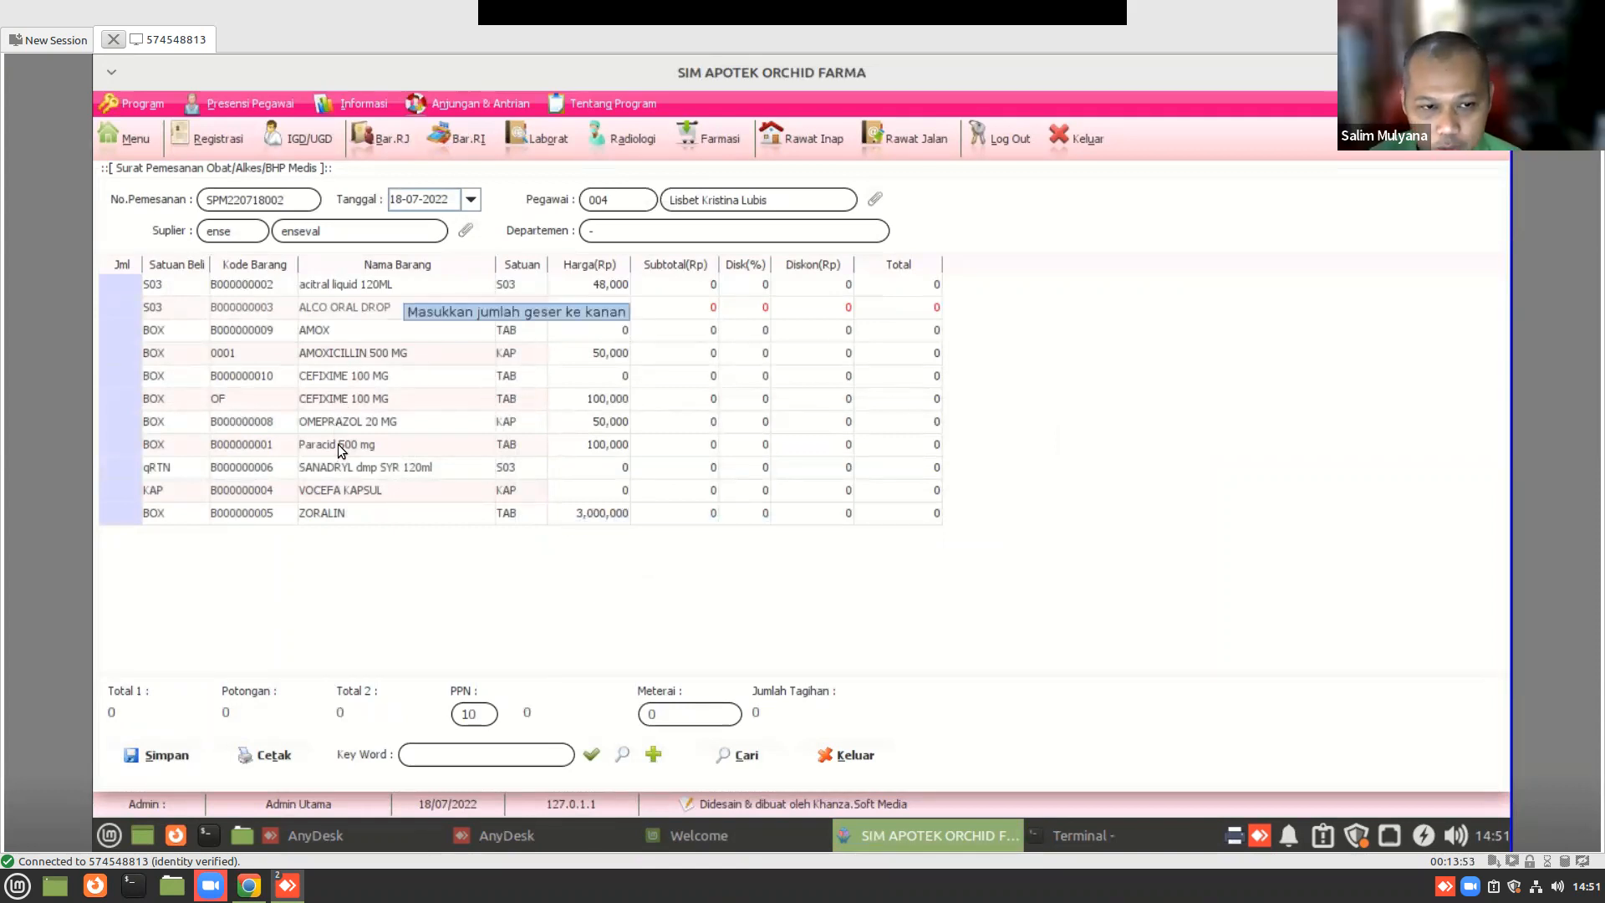
click(743, 756)
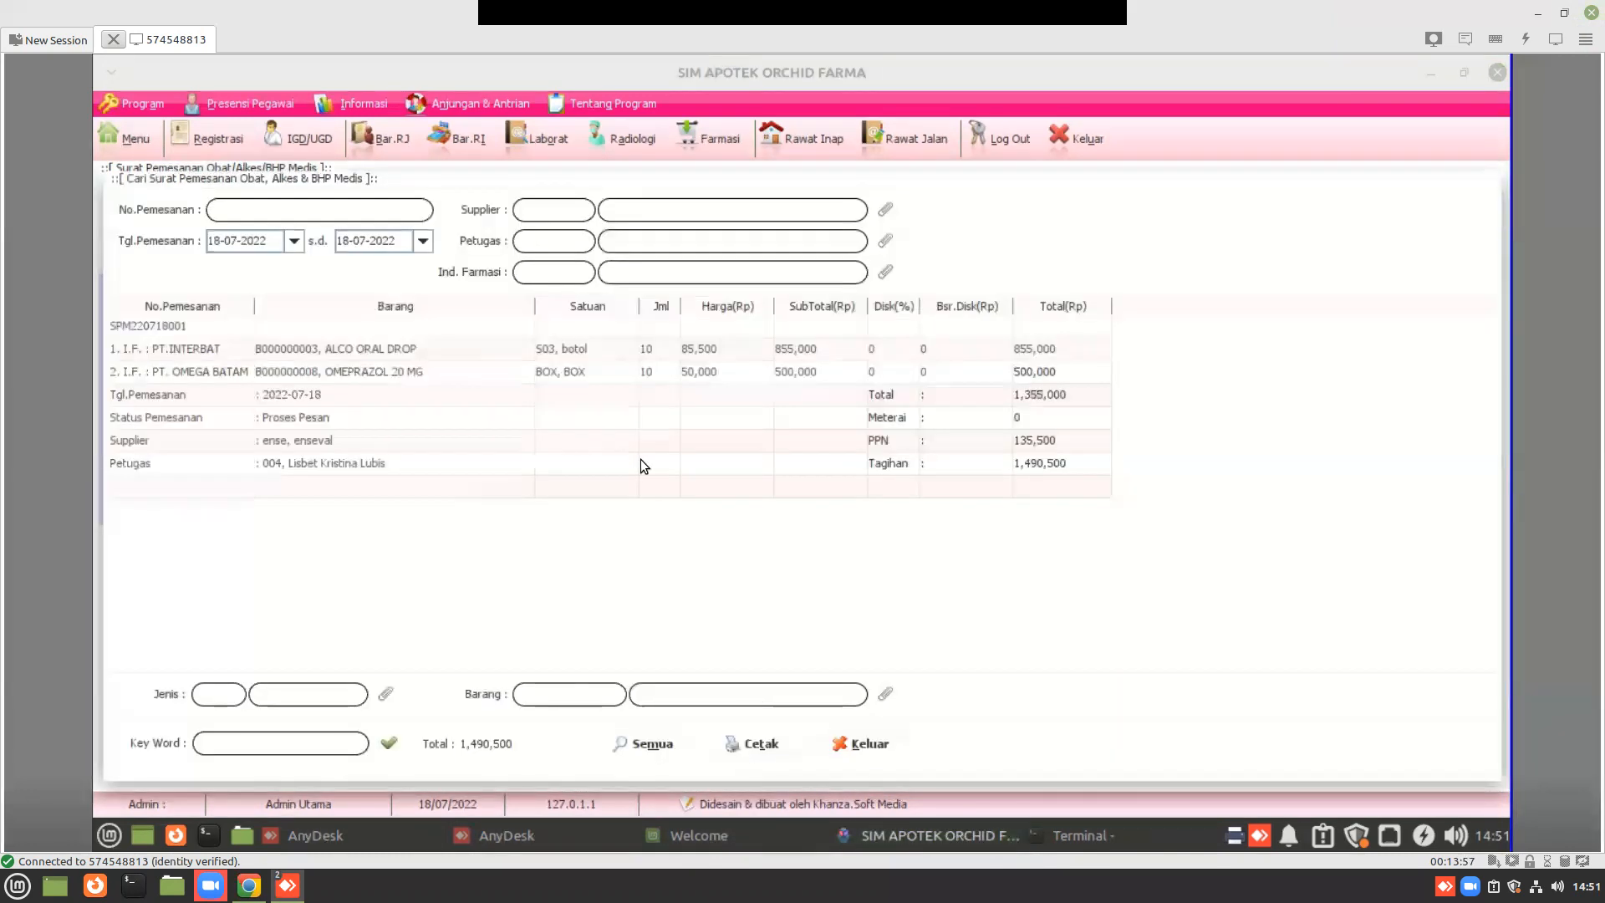
click(952, 394)
click(196, 354)
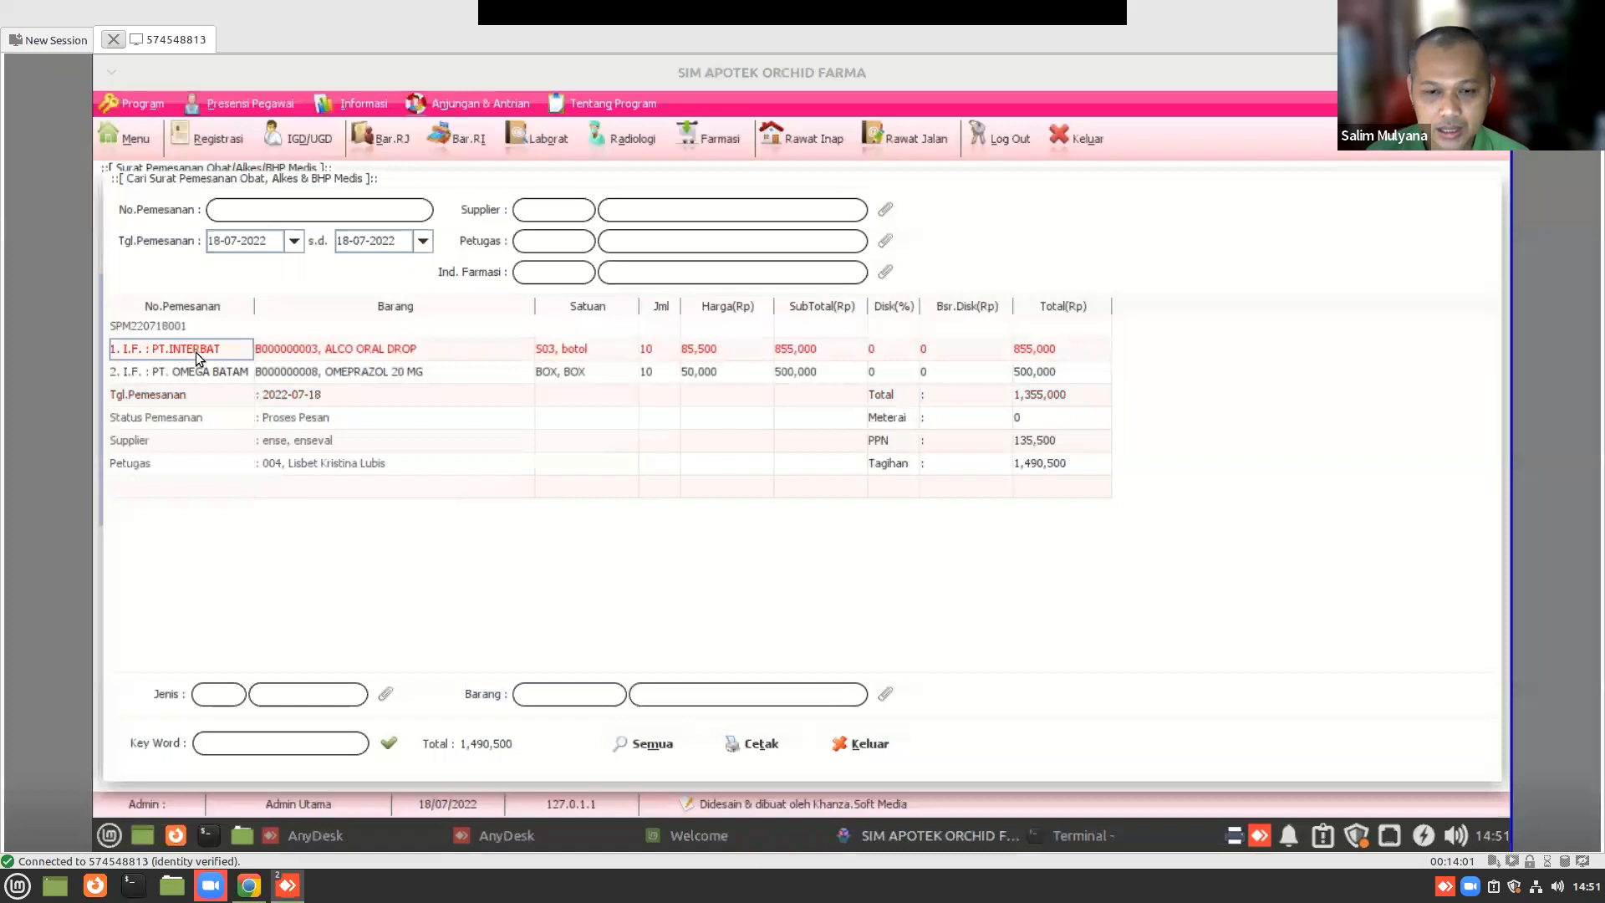
click(280, 418)
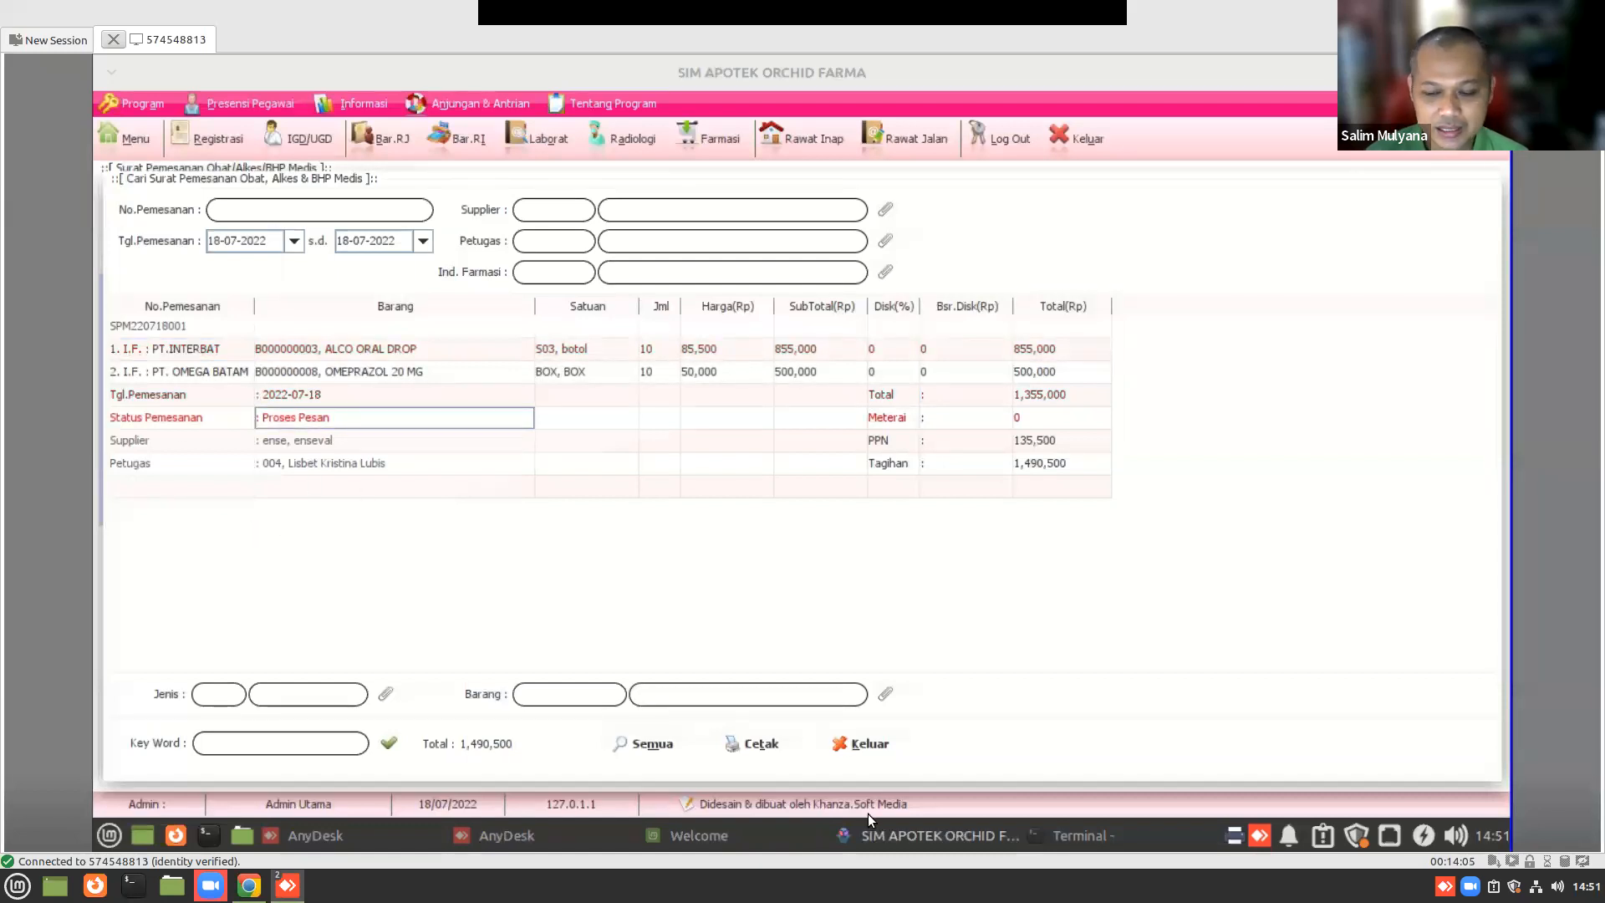
click(869, 744)
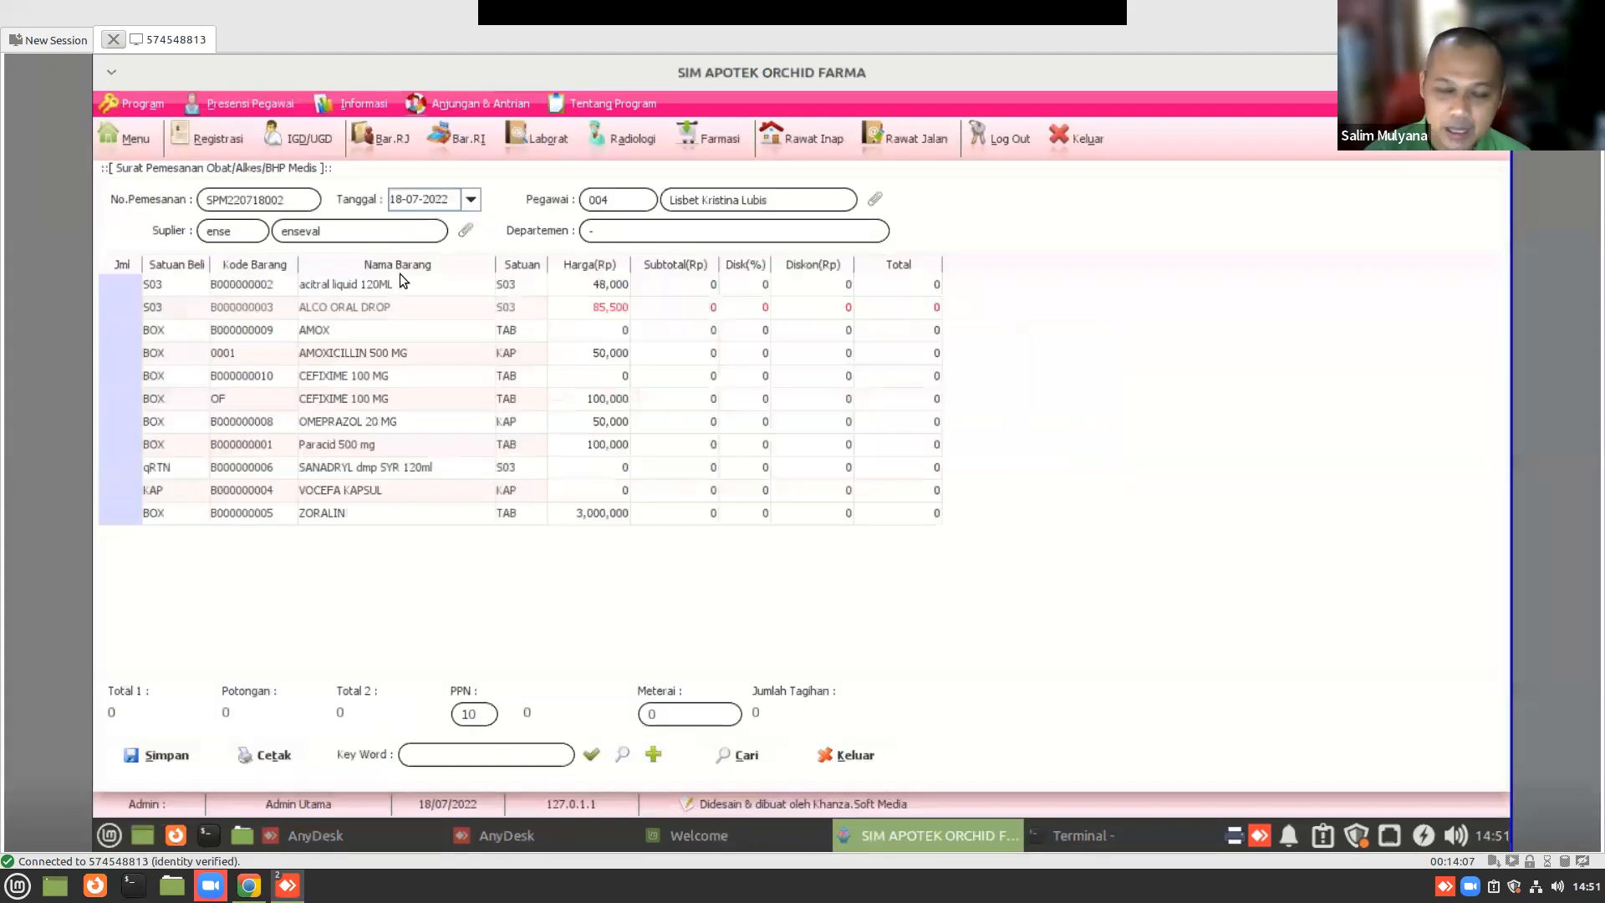
- Reopen Surat Pemesanan Obat & BHP and search saved orders, selecting SPM220718001
click(842, 755)
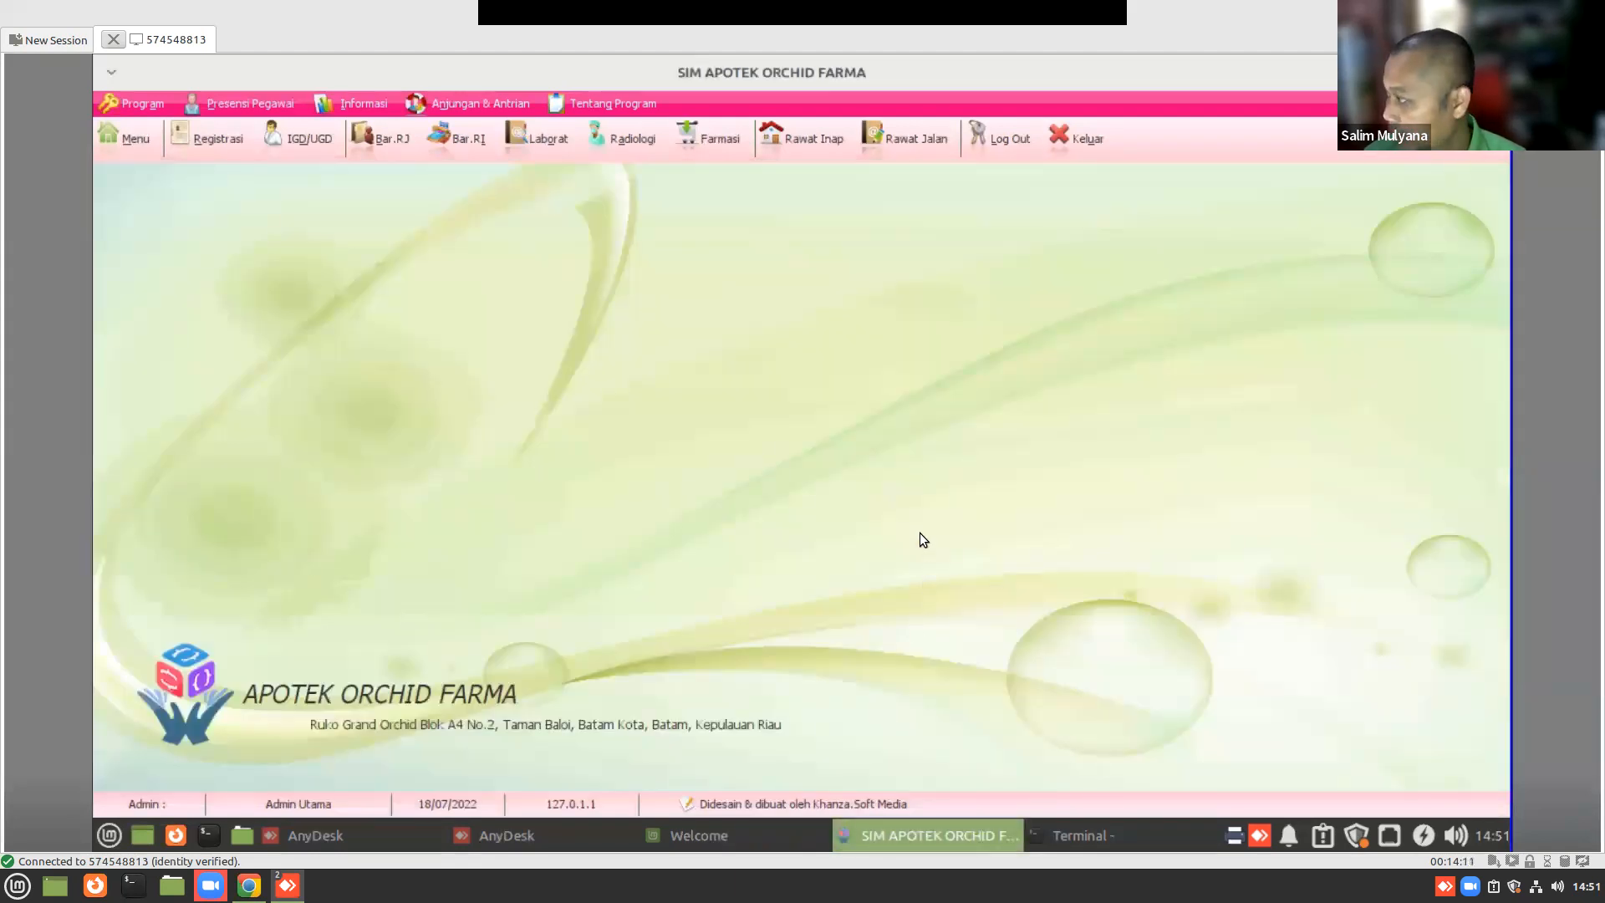
click(140, 144)
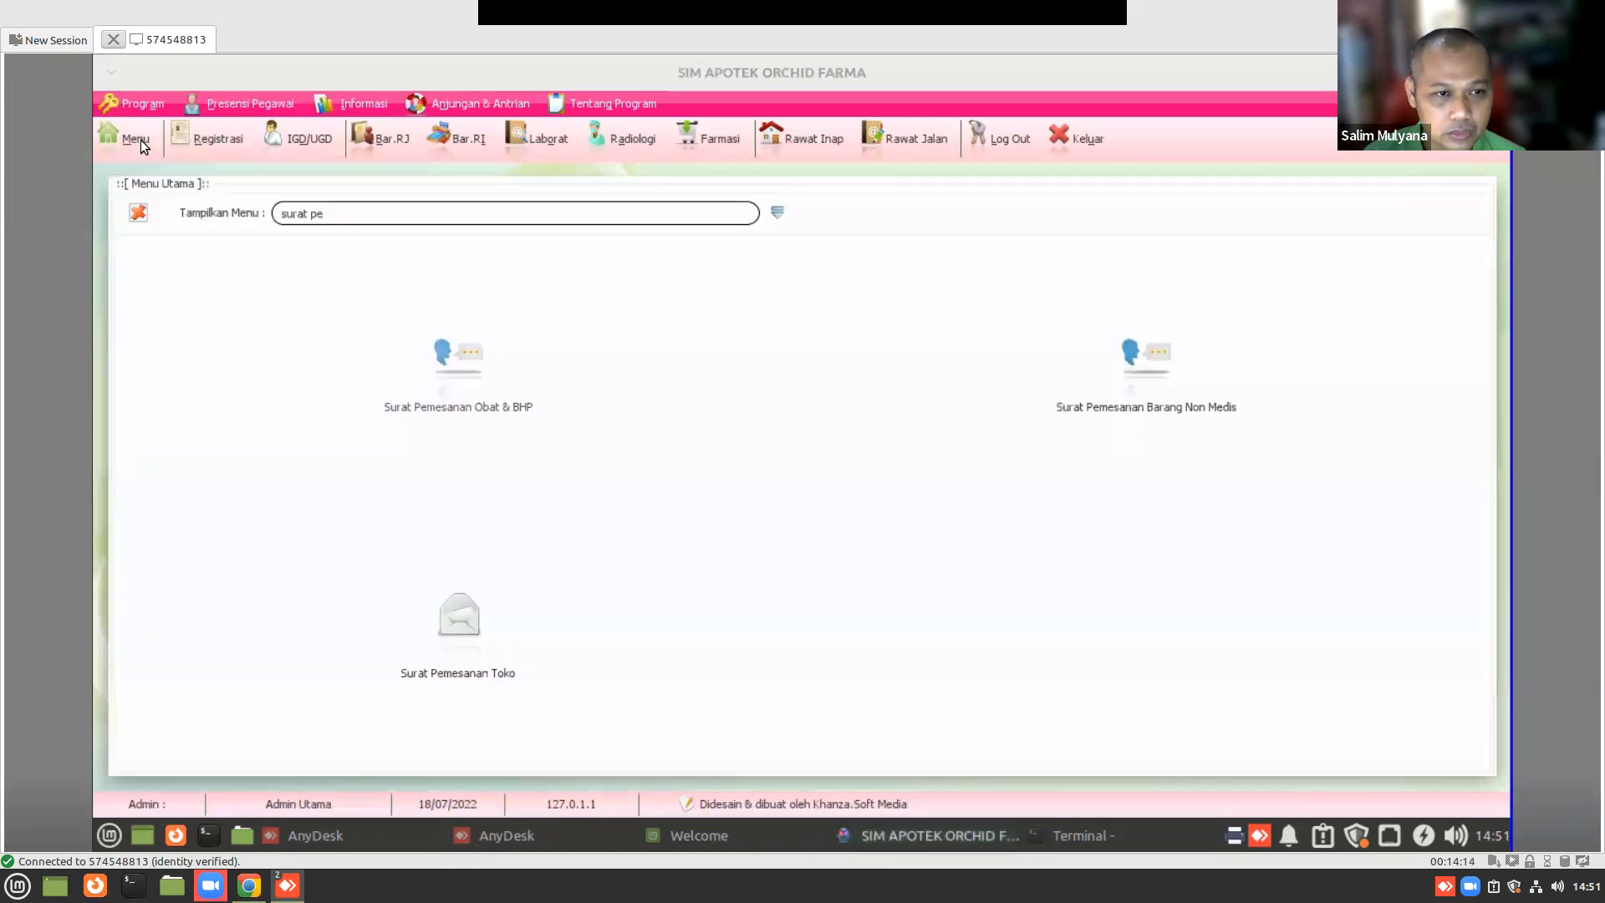
click(453, 358)
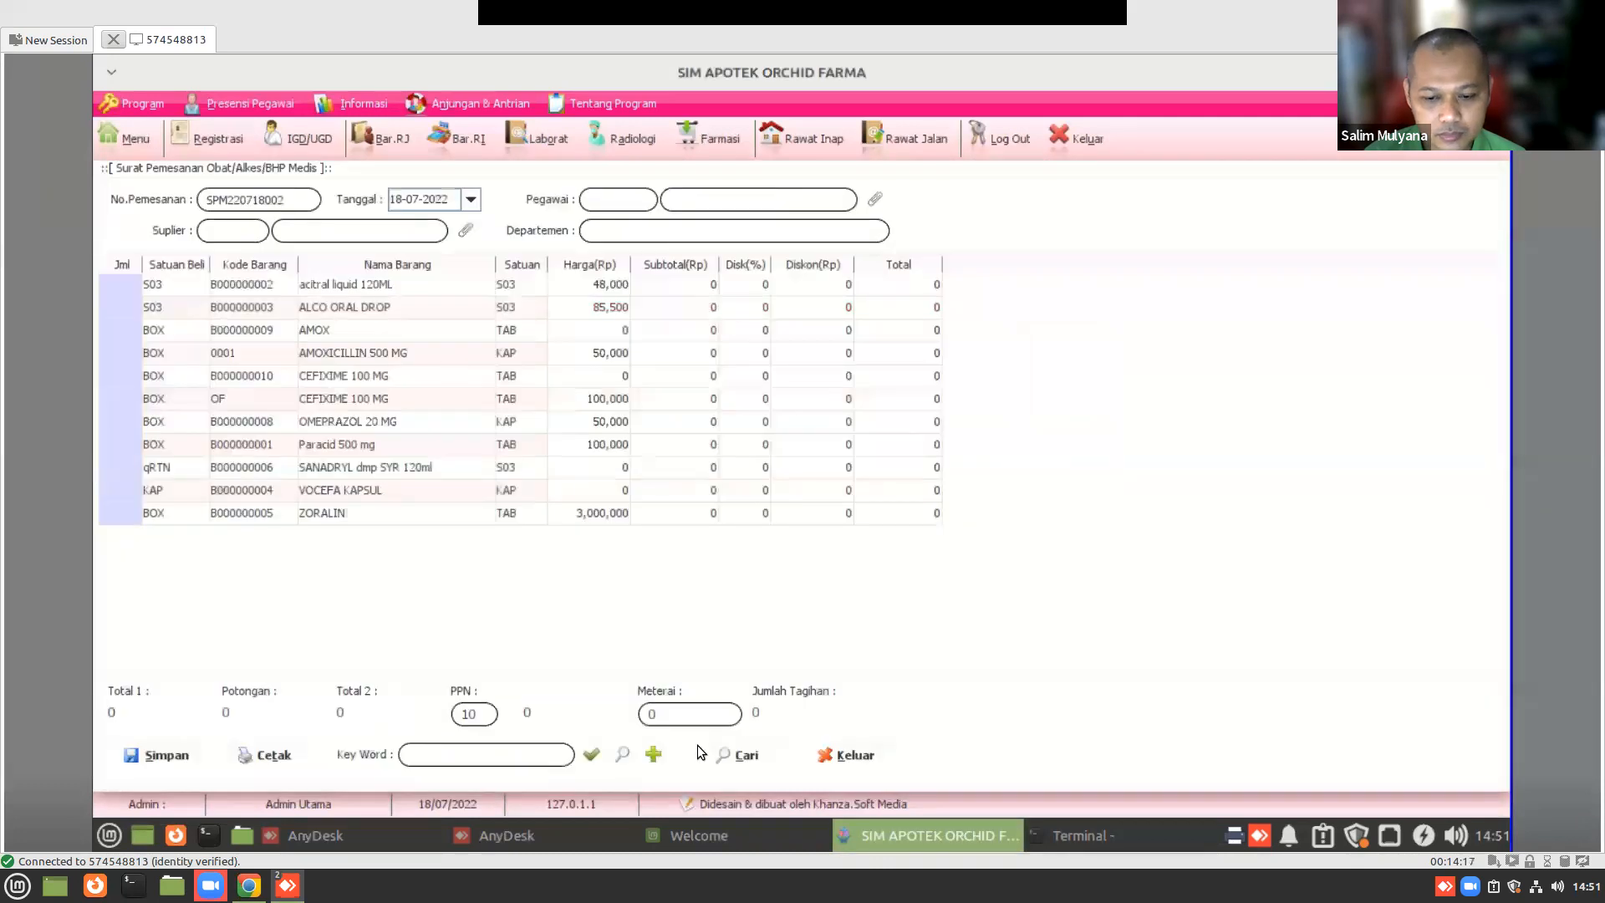
click(741, 755)
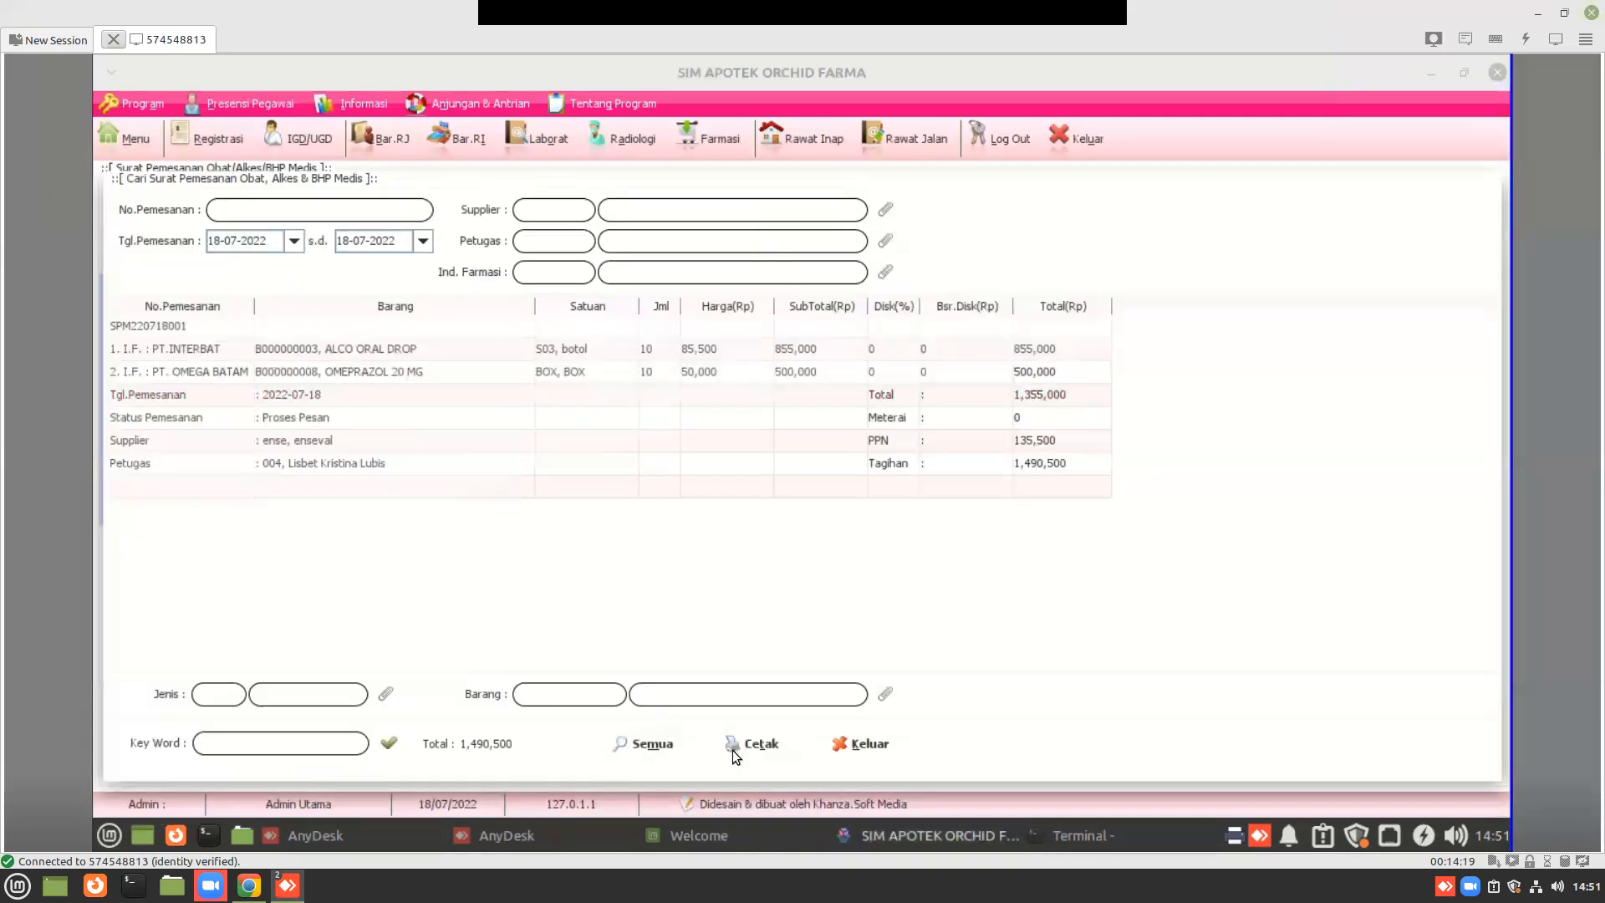
click(145, 328)
- Mark order SPM220718001 as Sudah Datang and set receiving officer 004
right_click(149, 322)
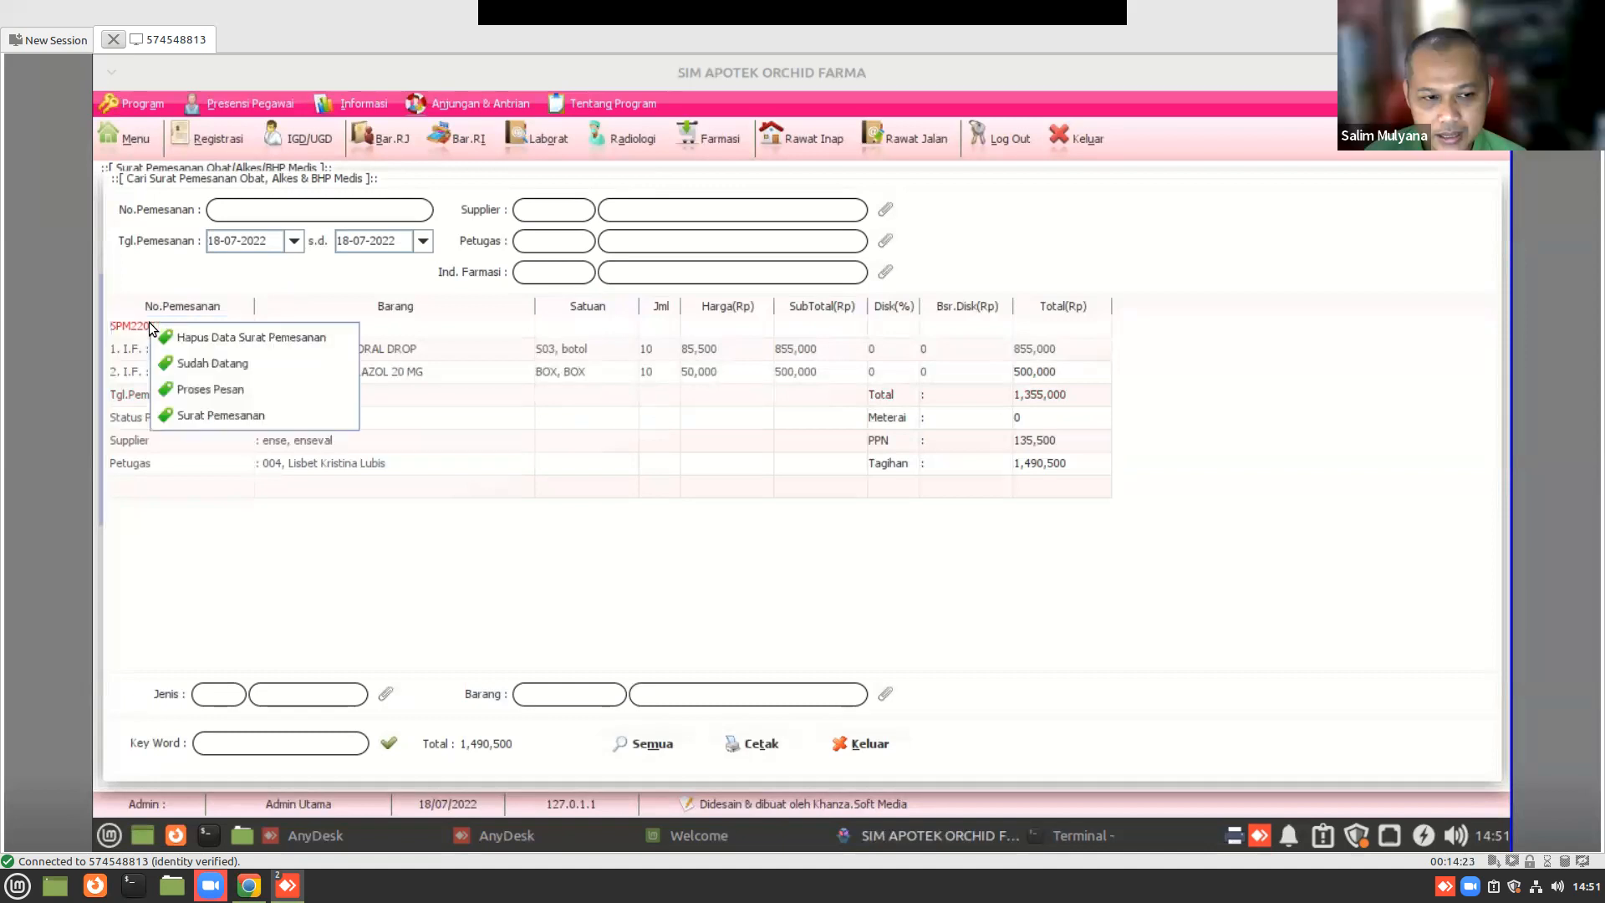
click(189, 362)
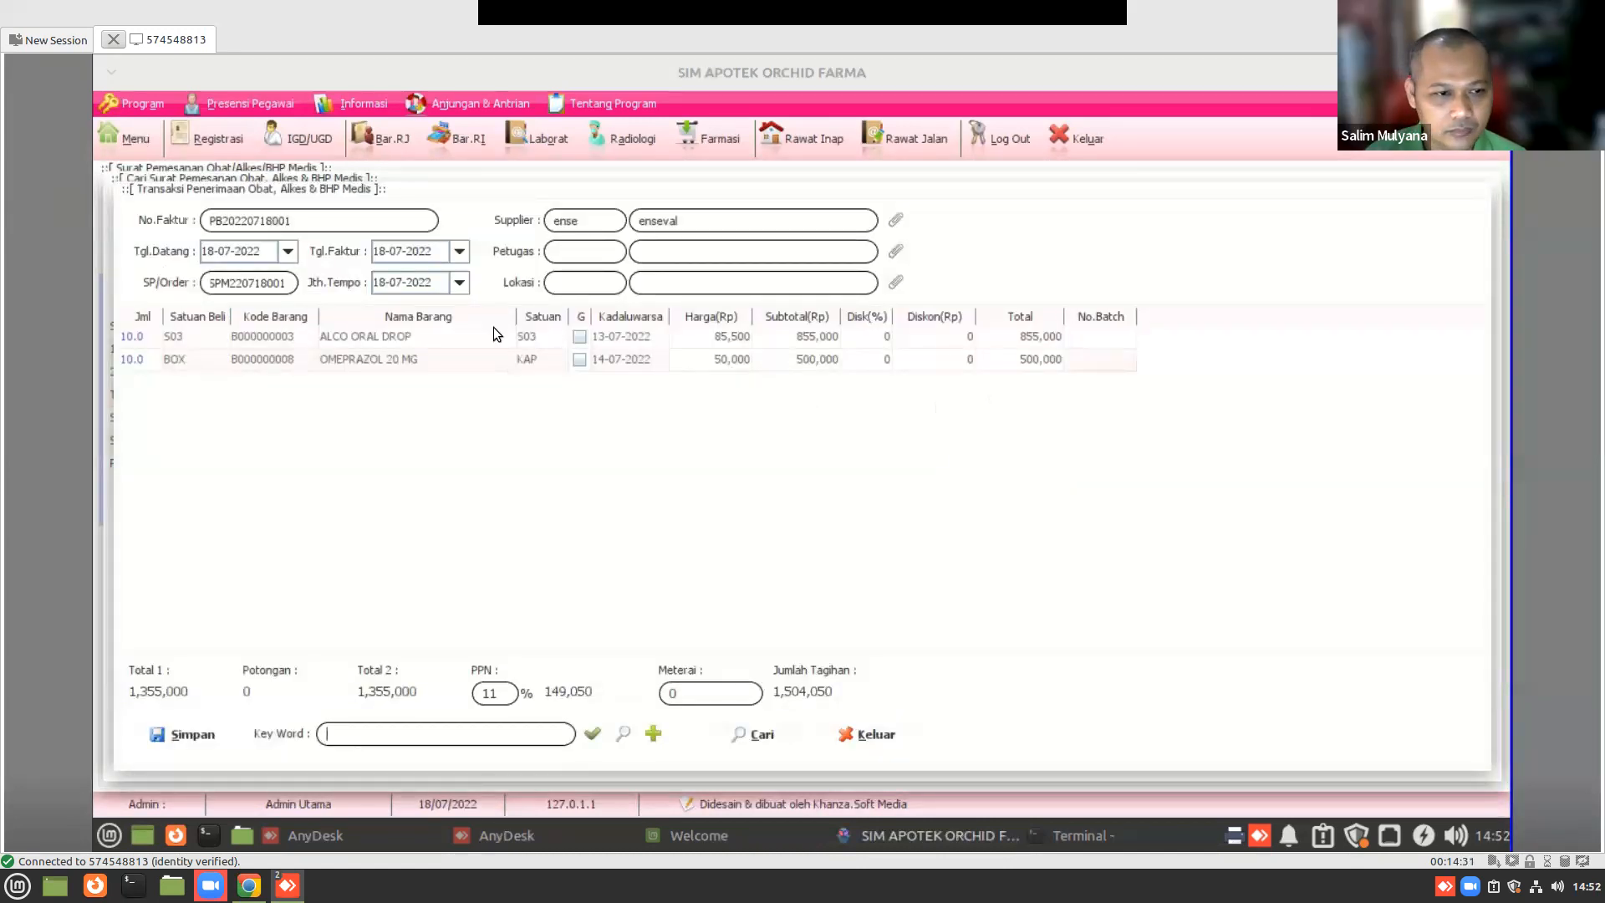
click(891, 252)
click(327, 237)
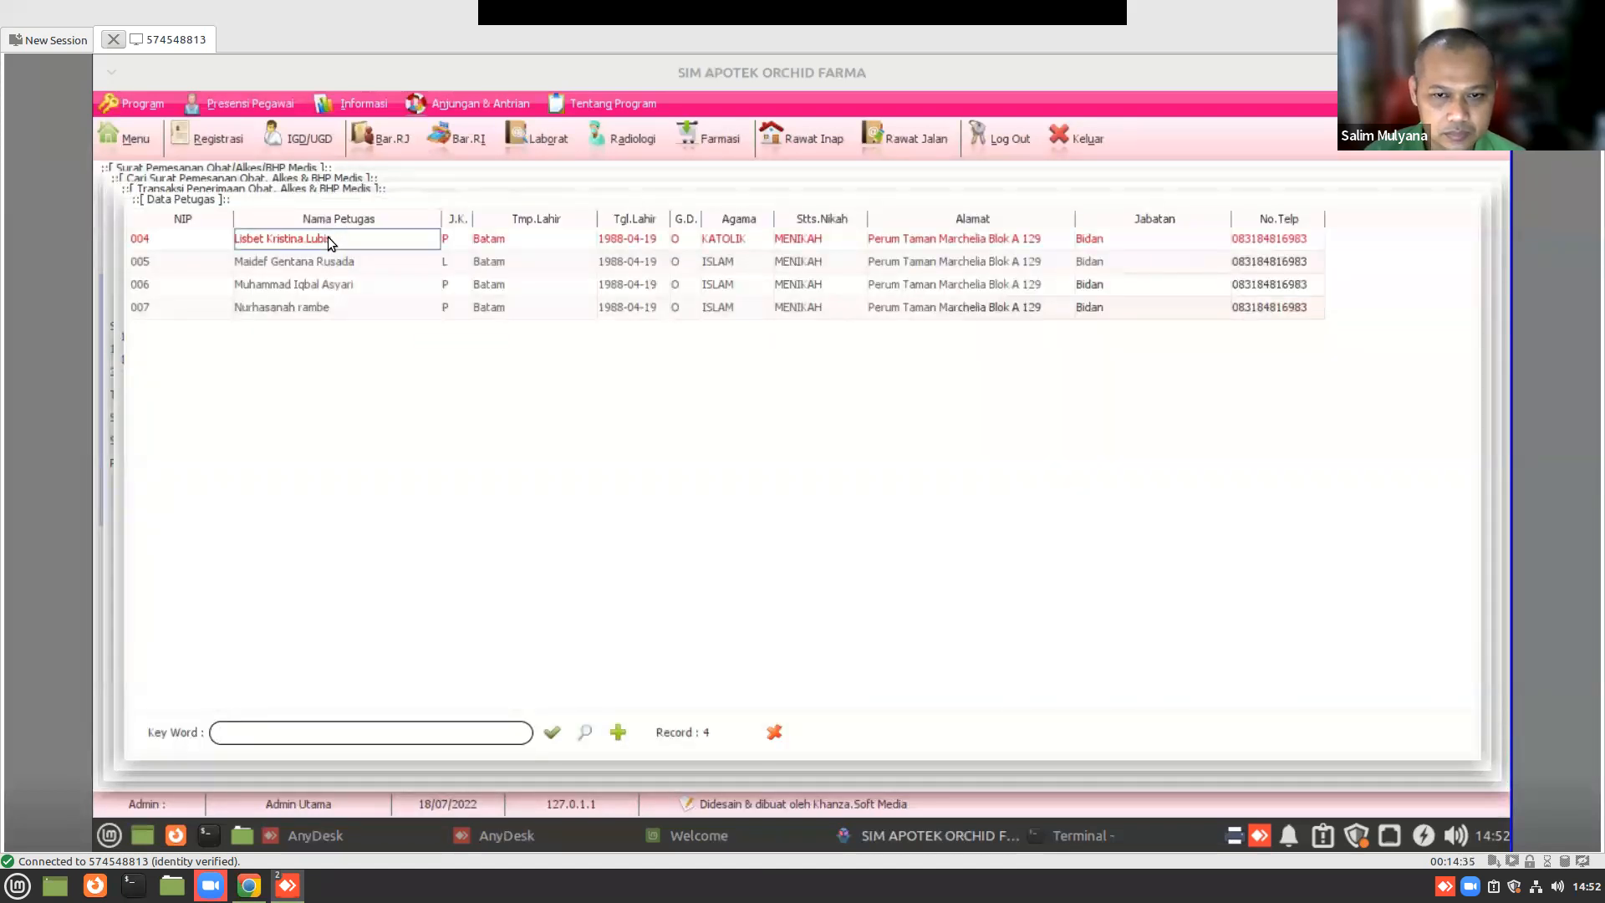
click(327, 237)
- Set the receiving location to GUDANG and select the ALCO ORAL DROP and OMEPRAZOL 20 MG rows
click(897, 289)
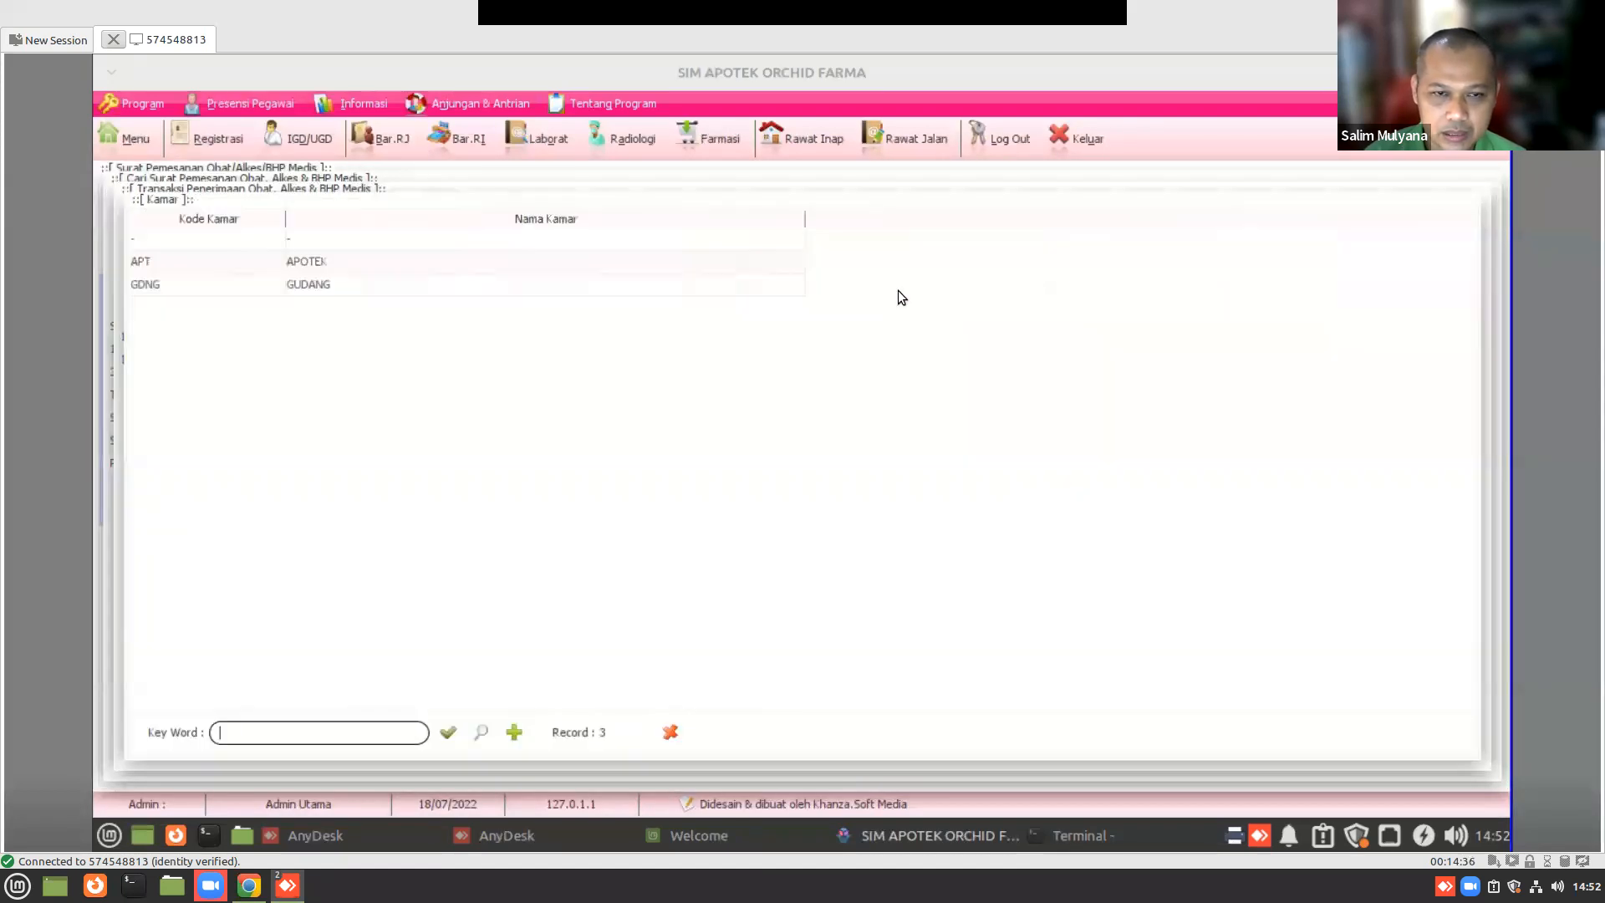
click(380, 282)
click(156, 335)
click(150, 358)
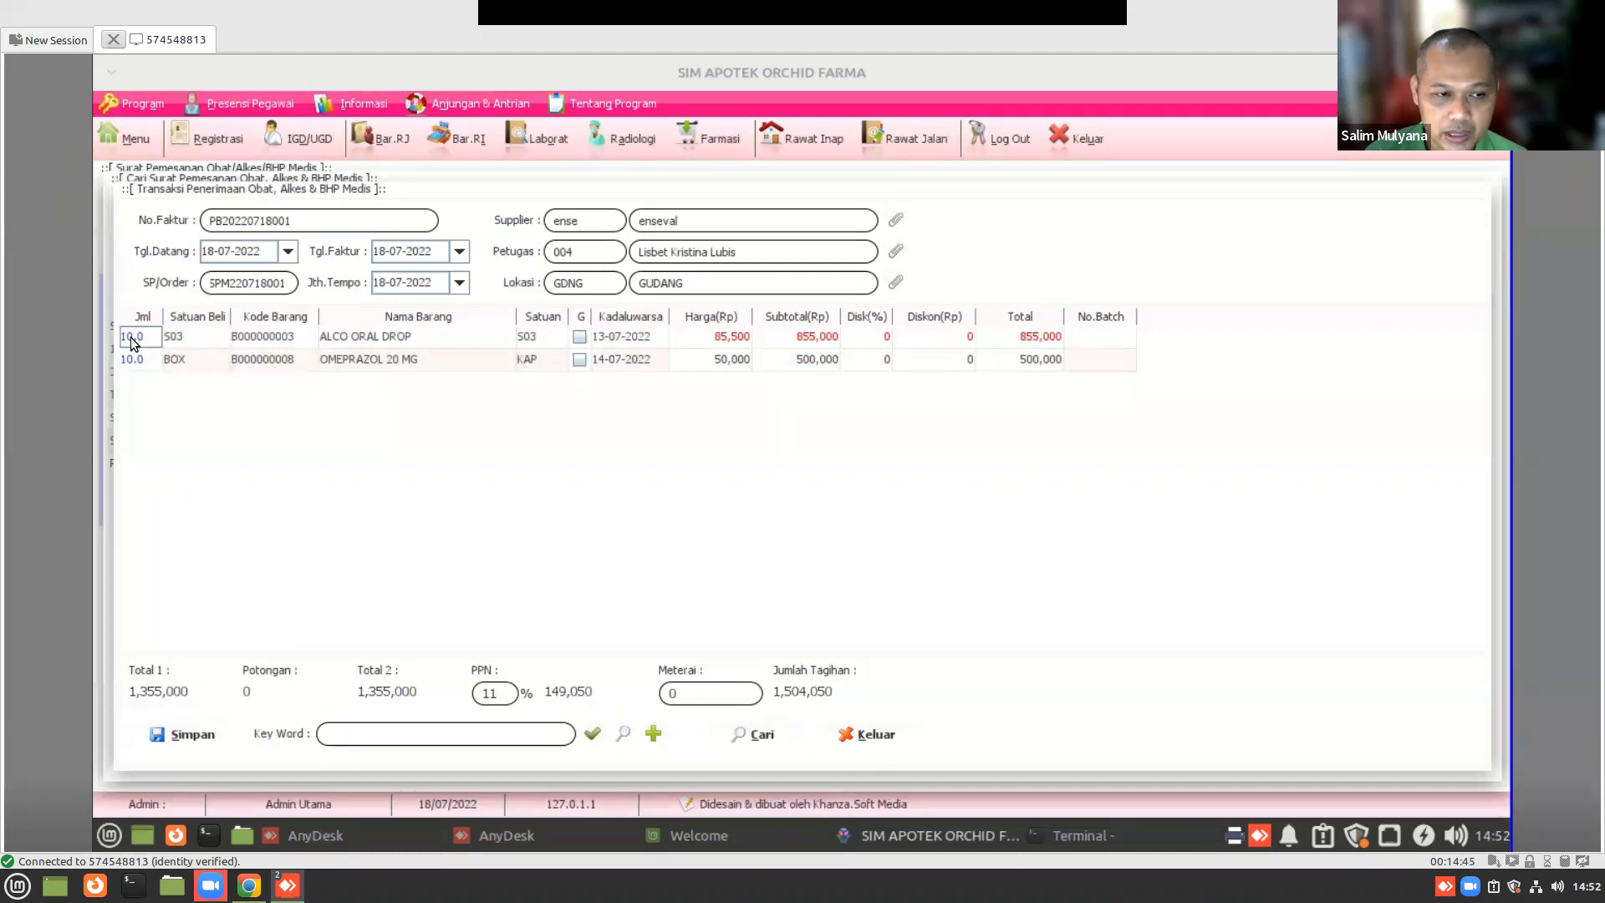
- Set ALCO ORAL DROP's expiry date to 01-01-2026
click(304, 222)
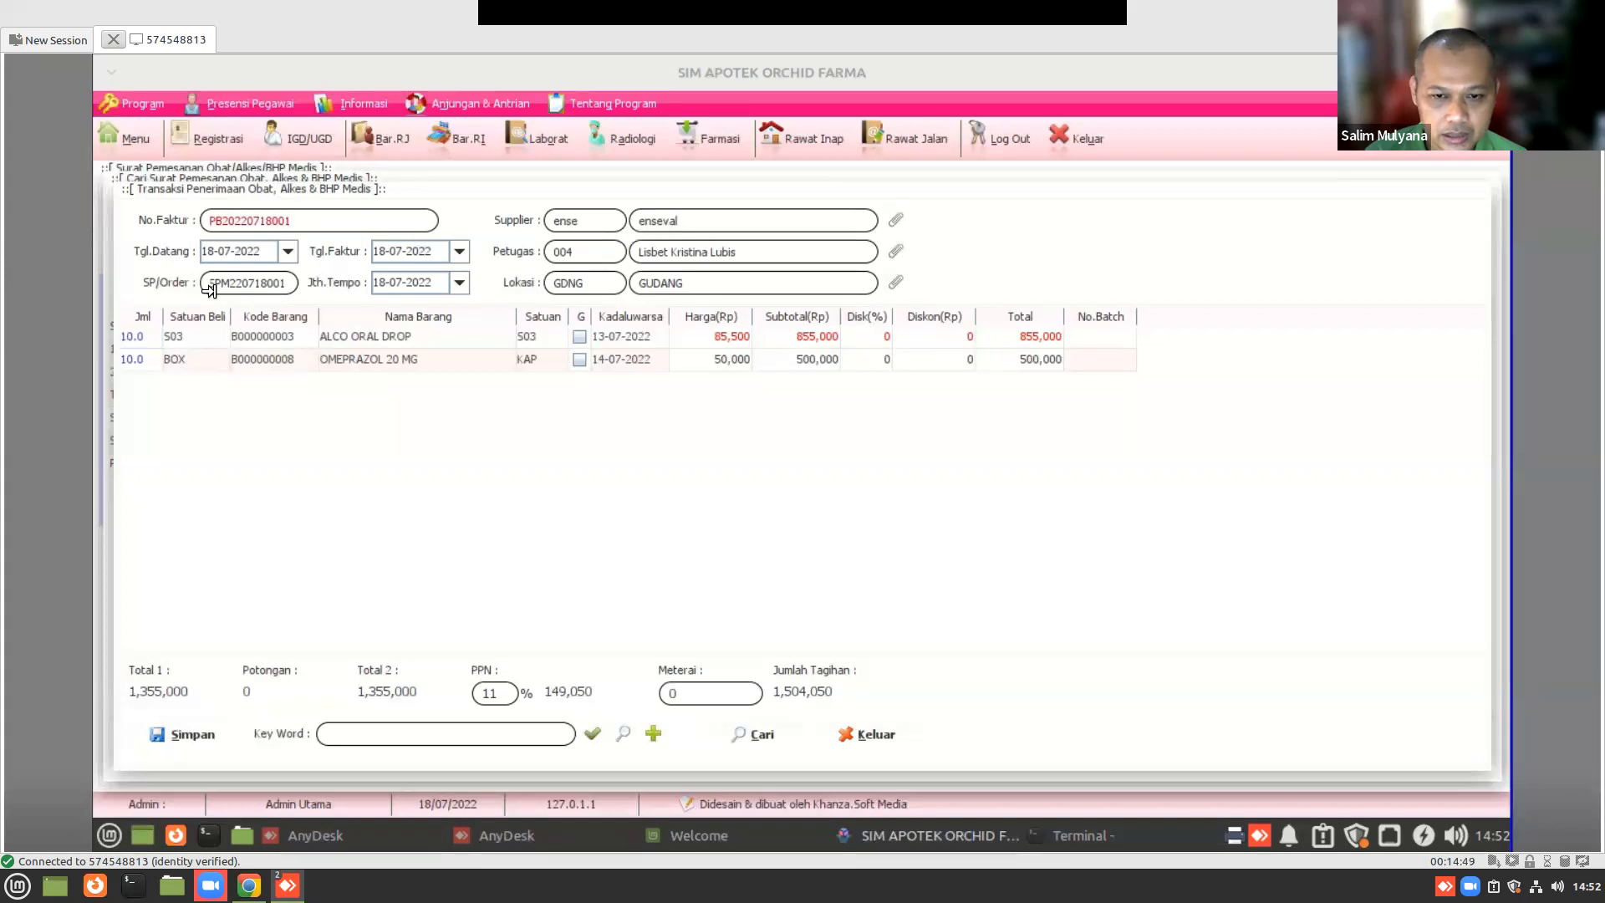
click(649, 337)
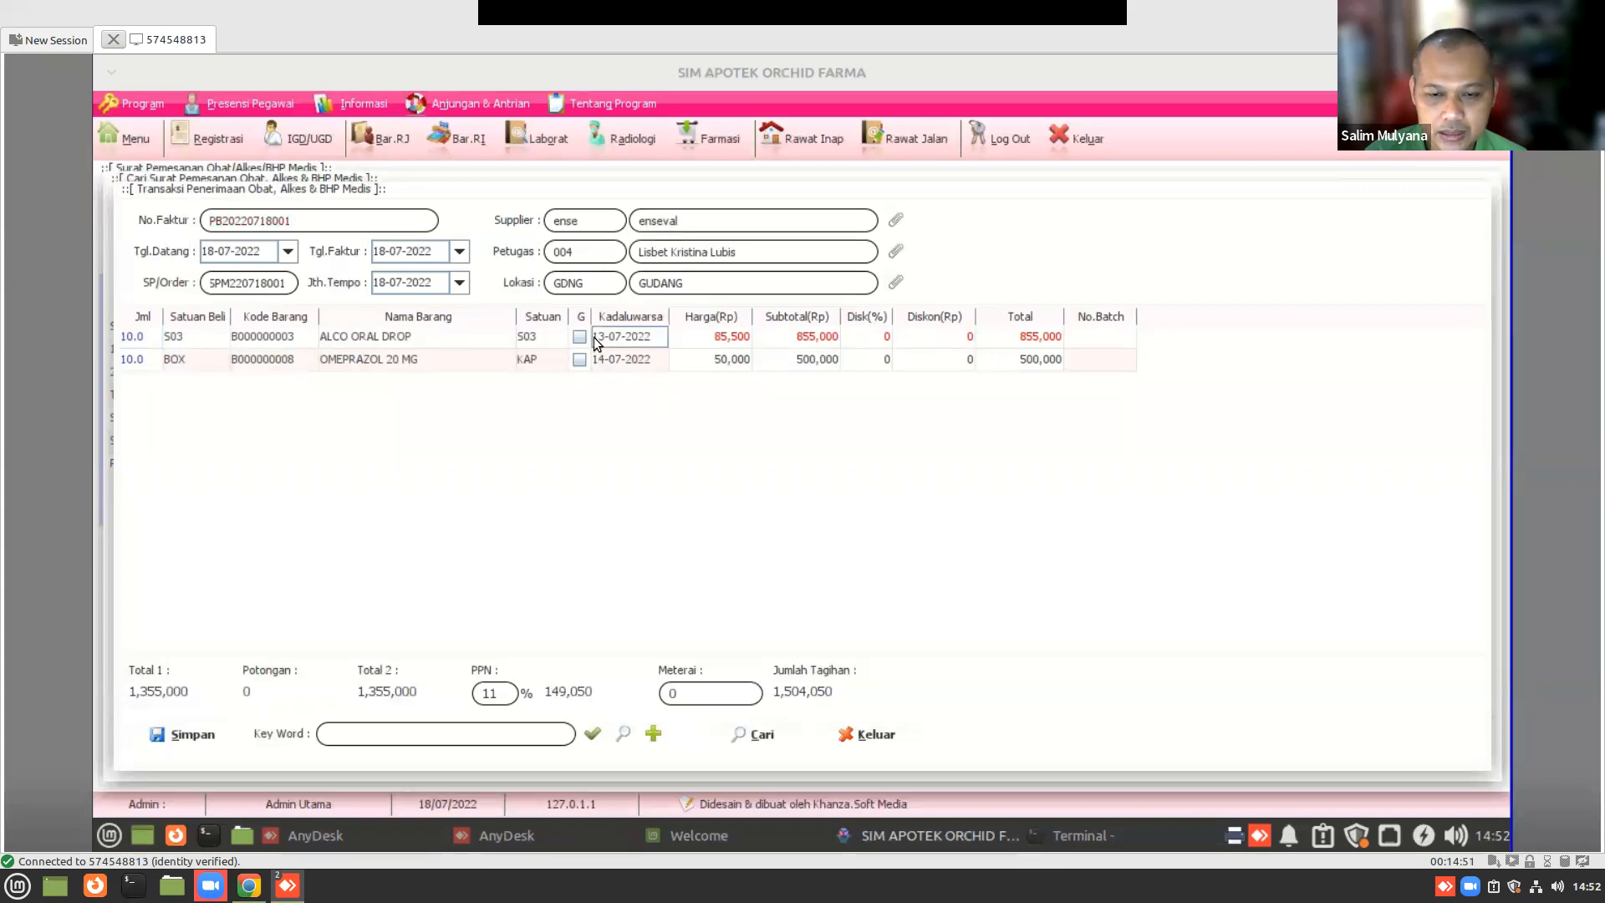
double_click(650, 339)
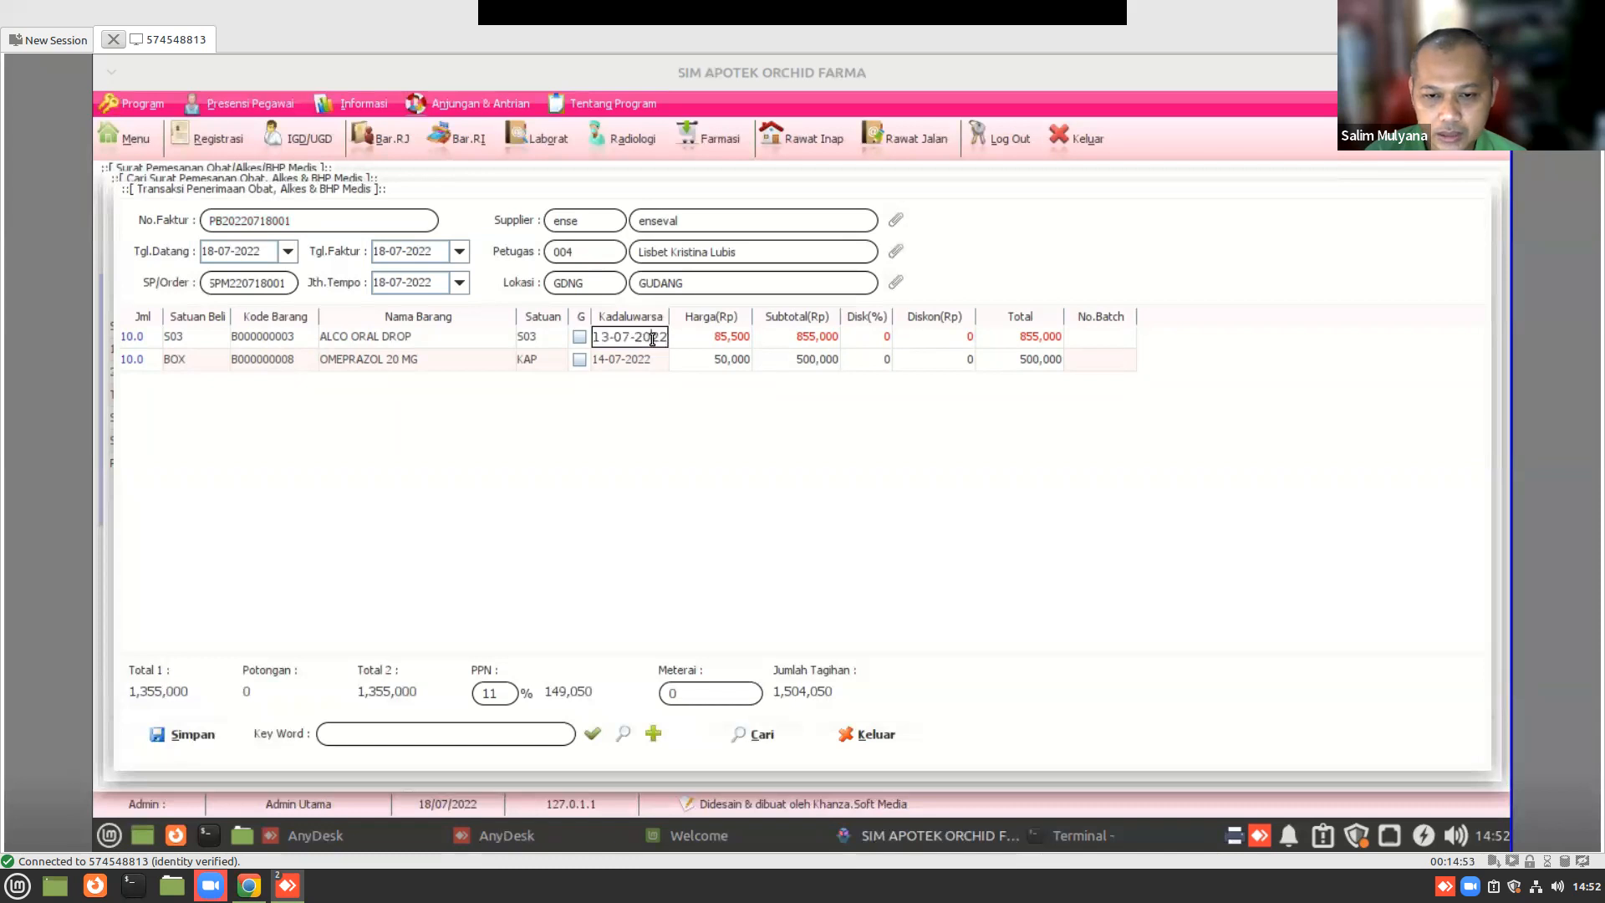
key(ctrl+a)
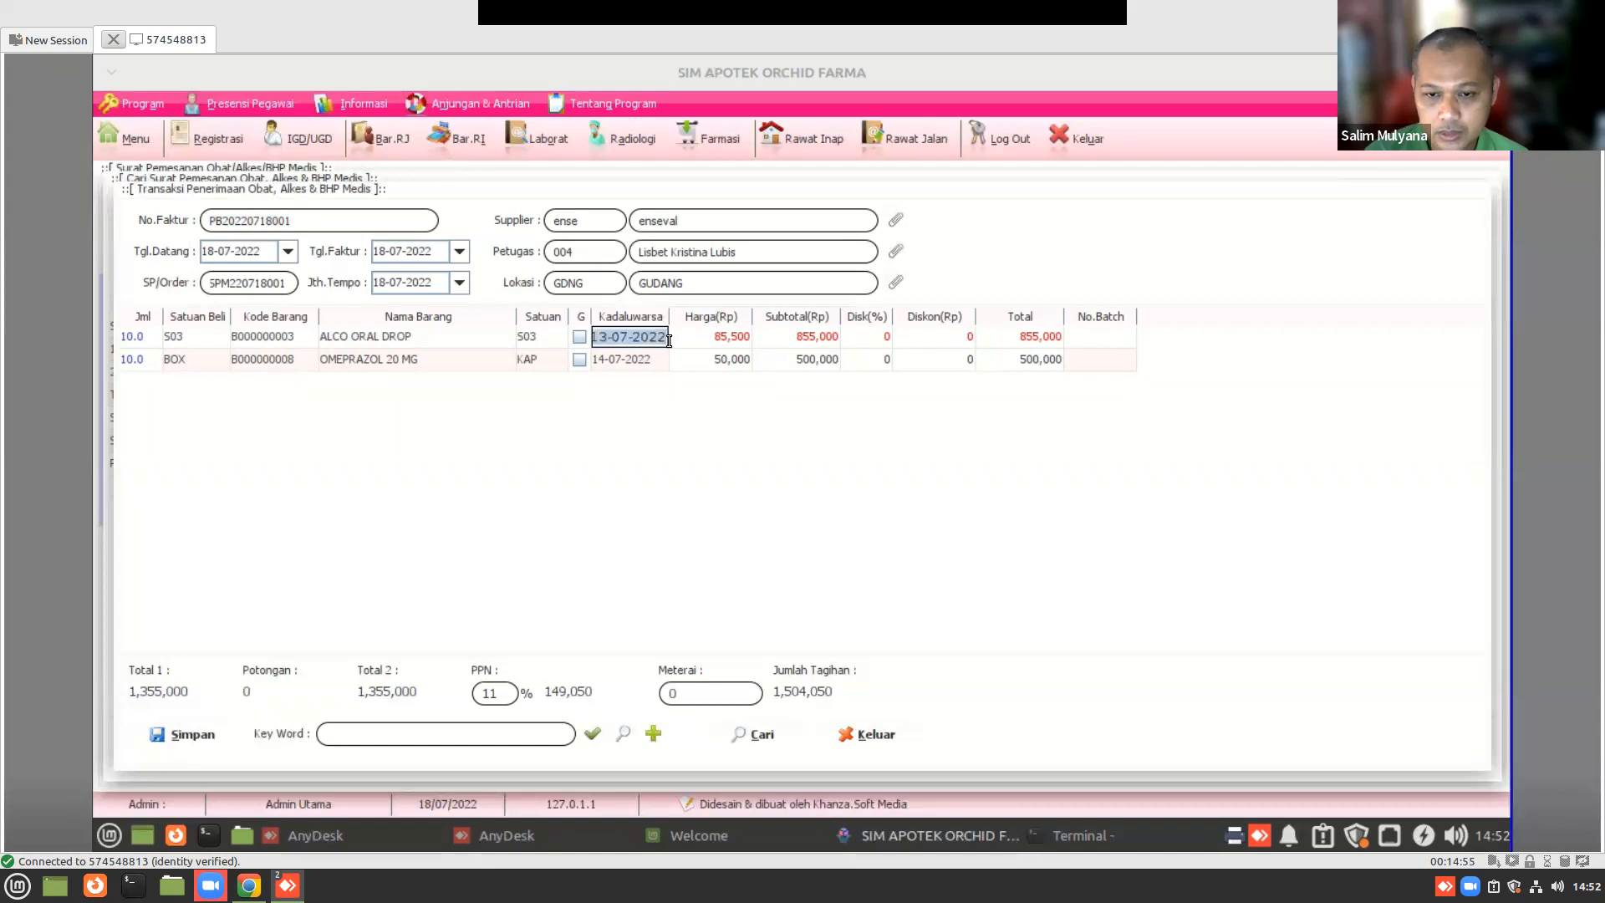
text(01)
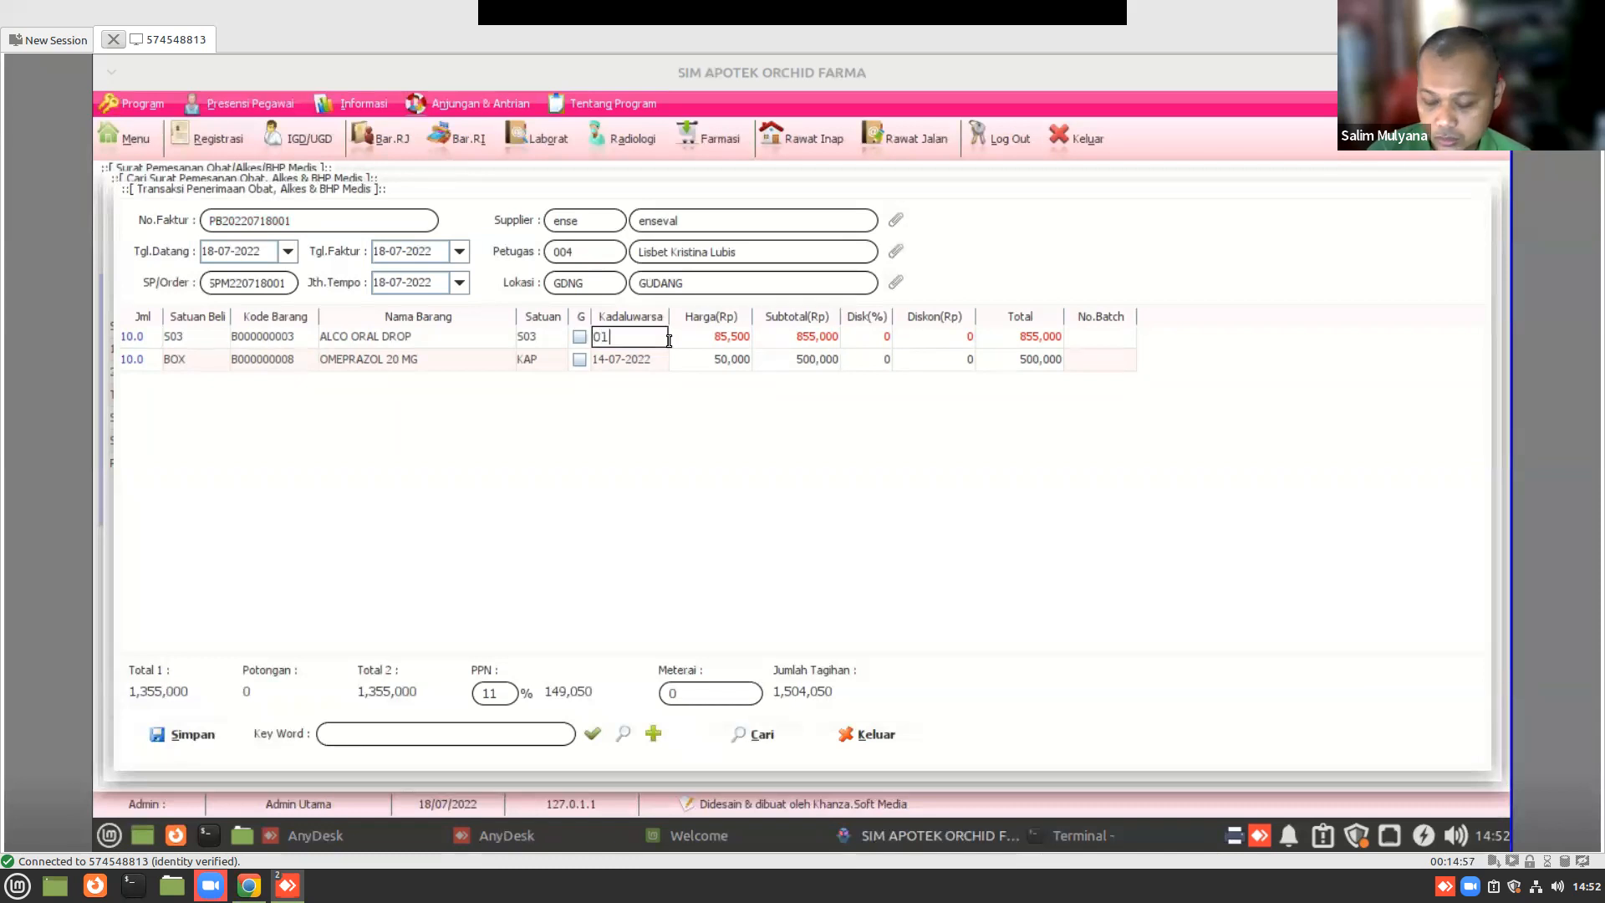
text(-0)
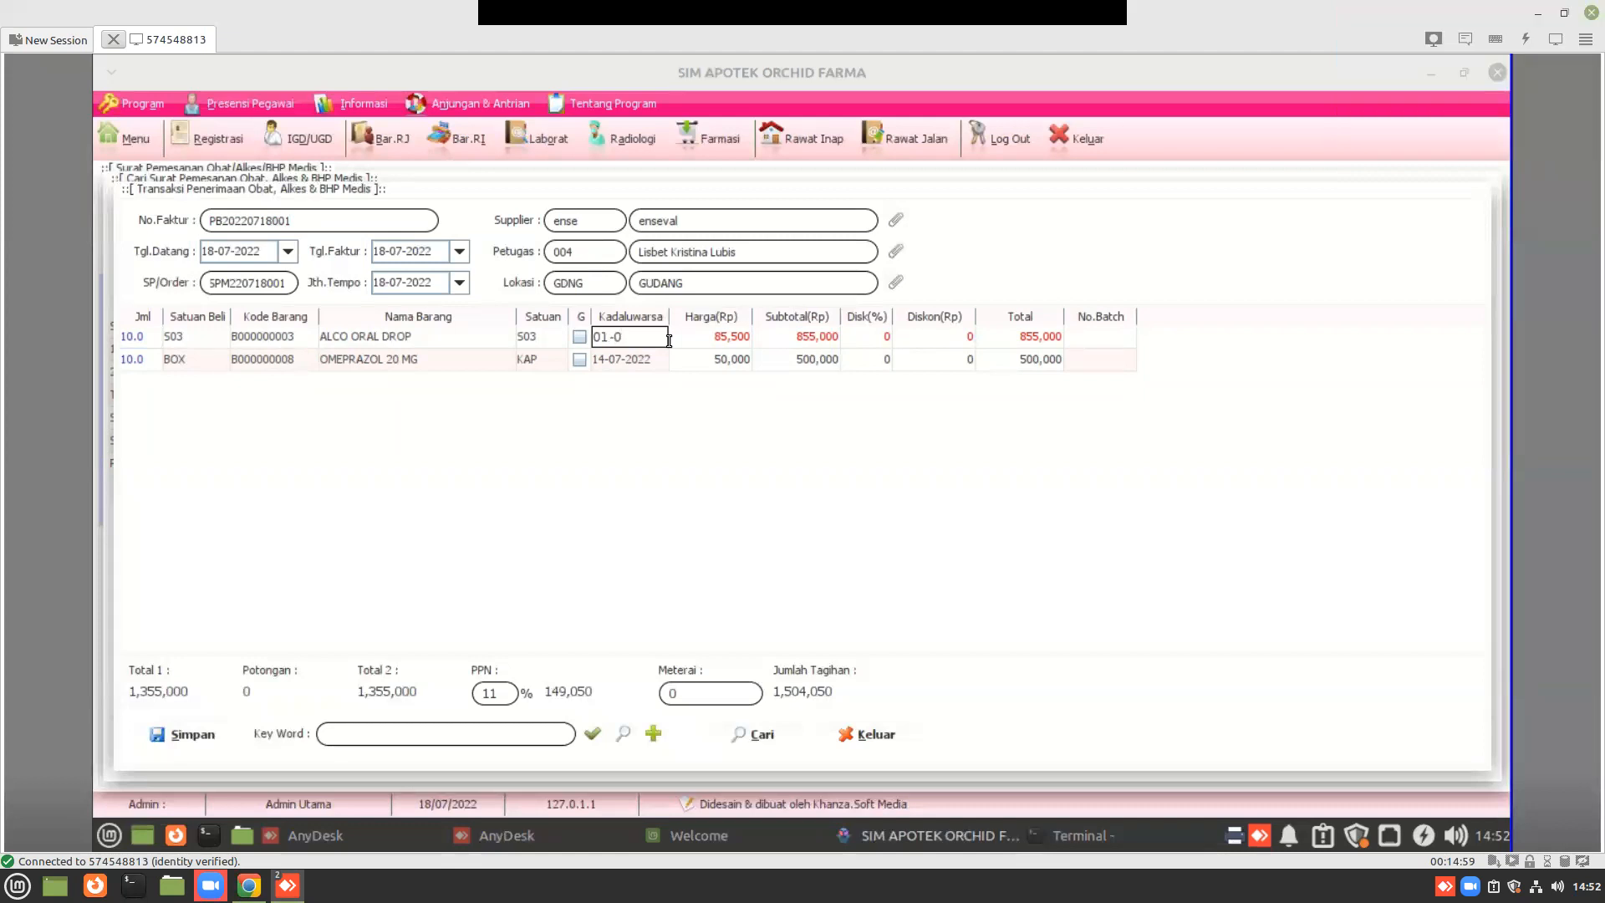
text(1-2)
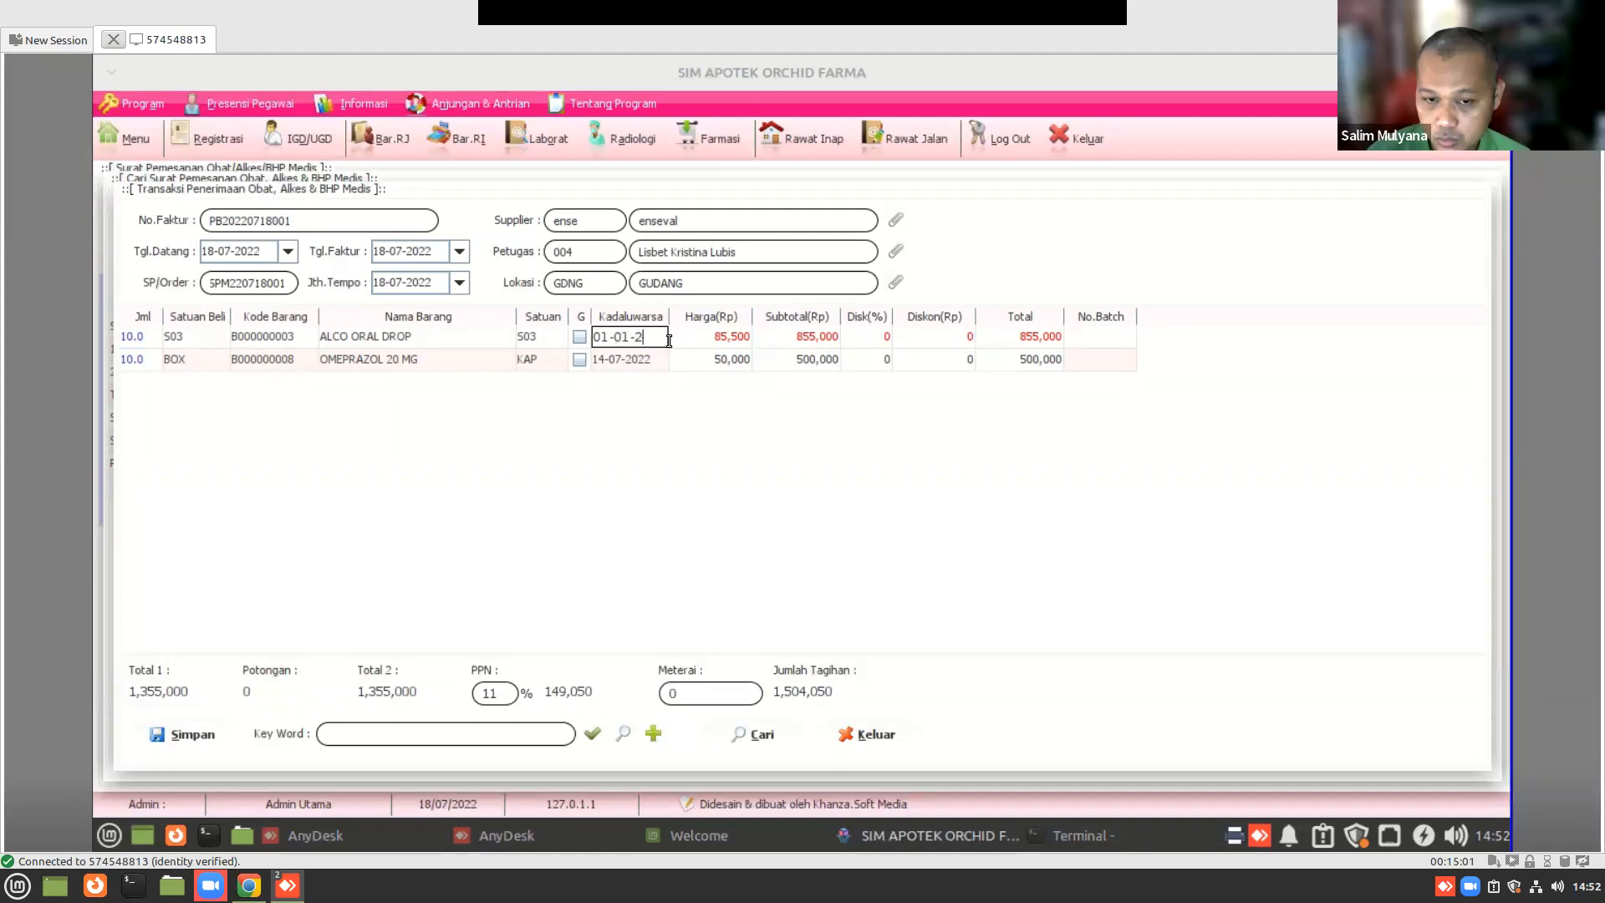
text(026)
key(Return)
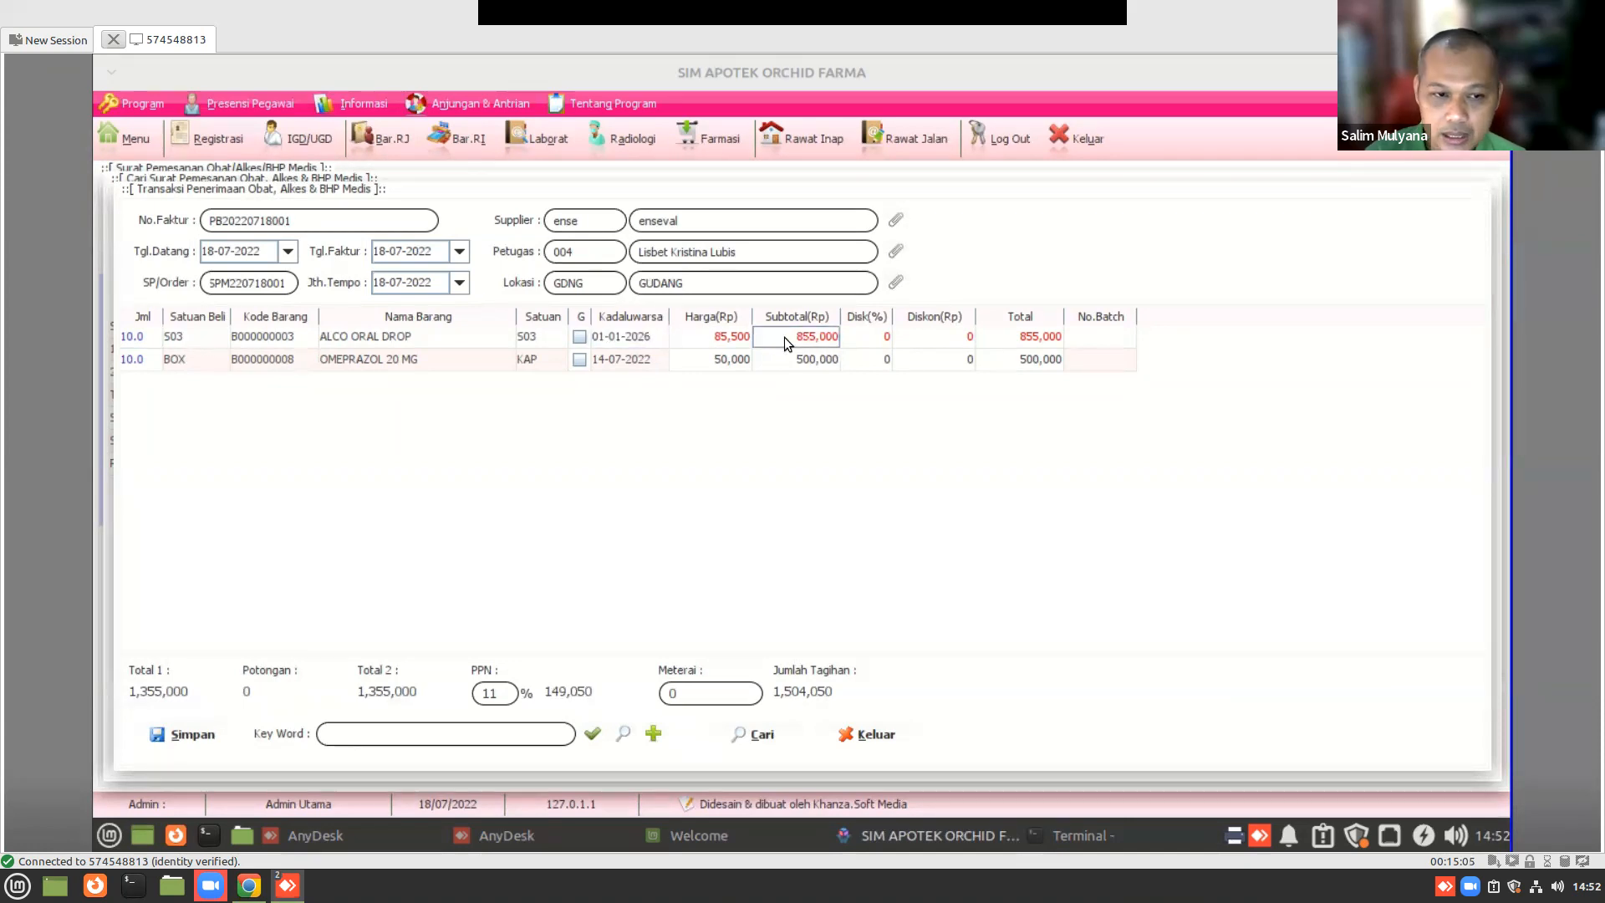
- Set ALCO ORAL DROP's Disk(%) to 0, replacing a briefly entered 10
double_click(865, 337)
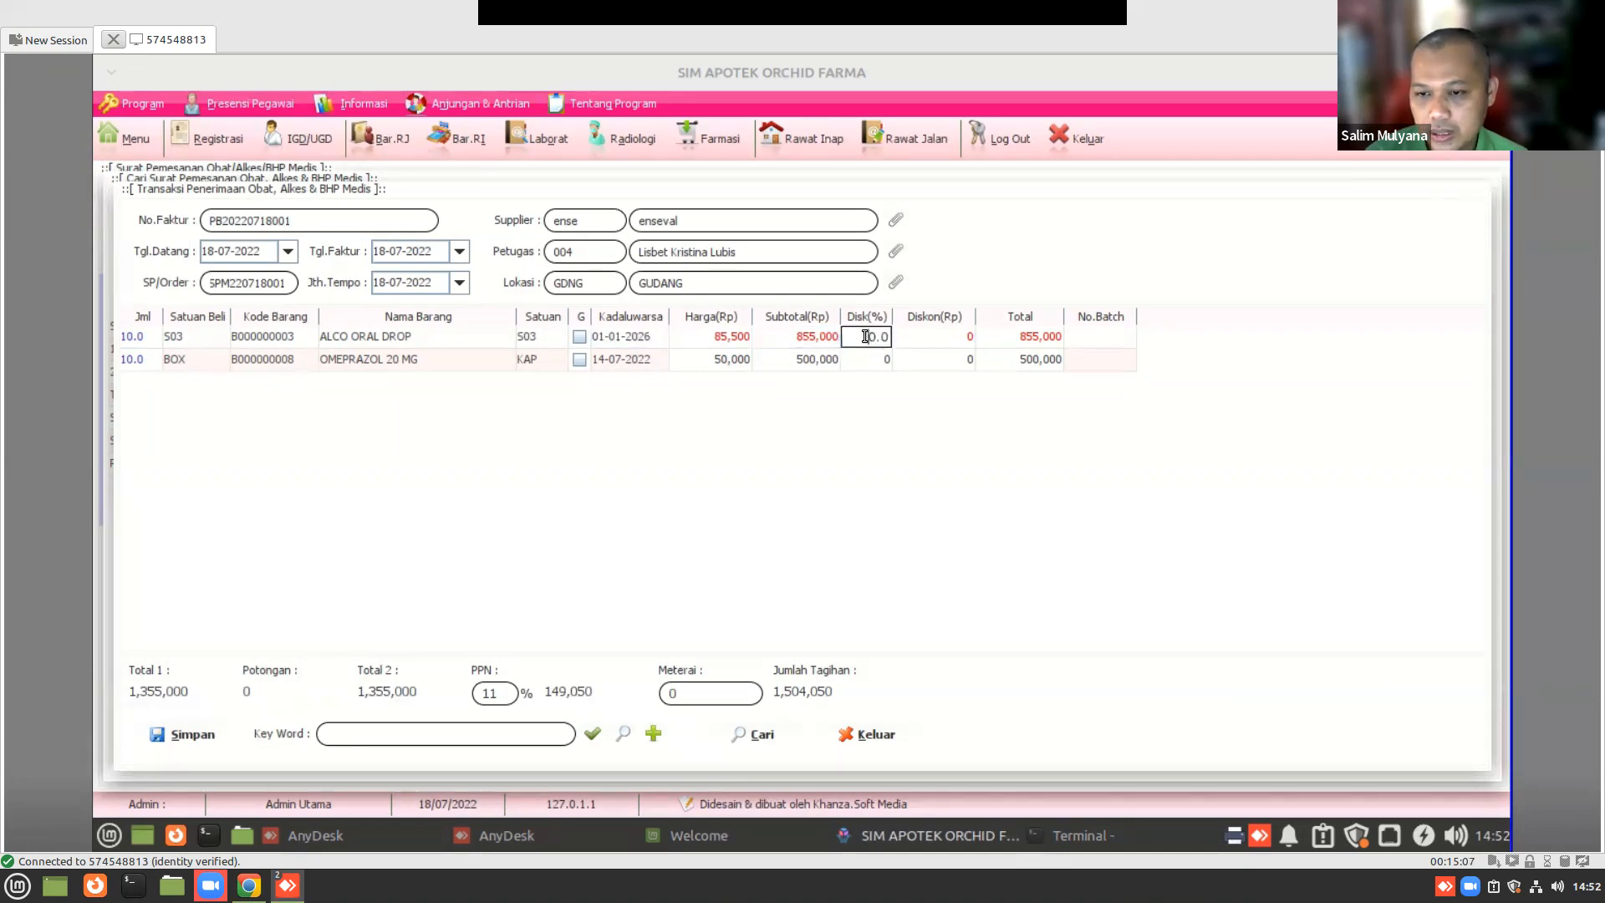
drag(868, 335, 906, 334)
text(10)
key(Tab)
key(Tab)
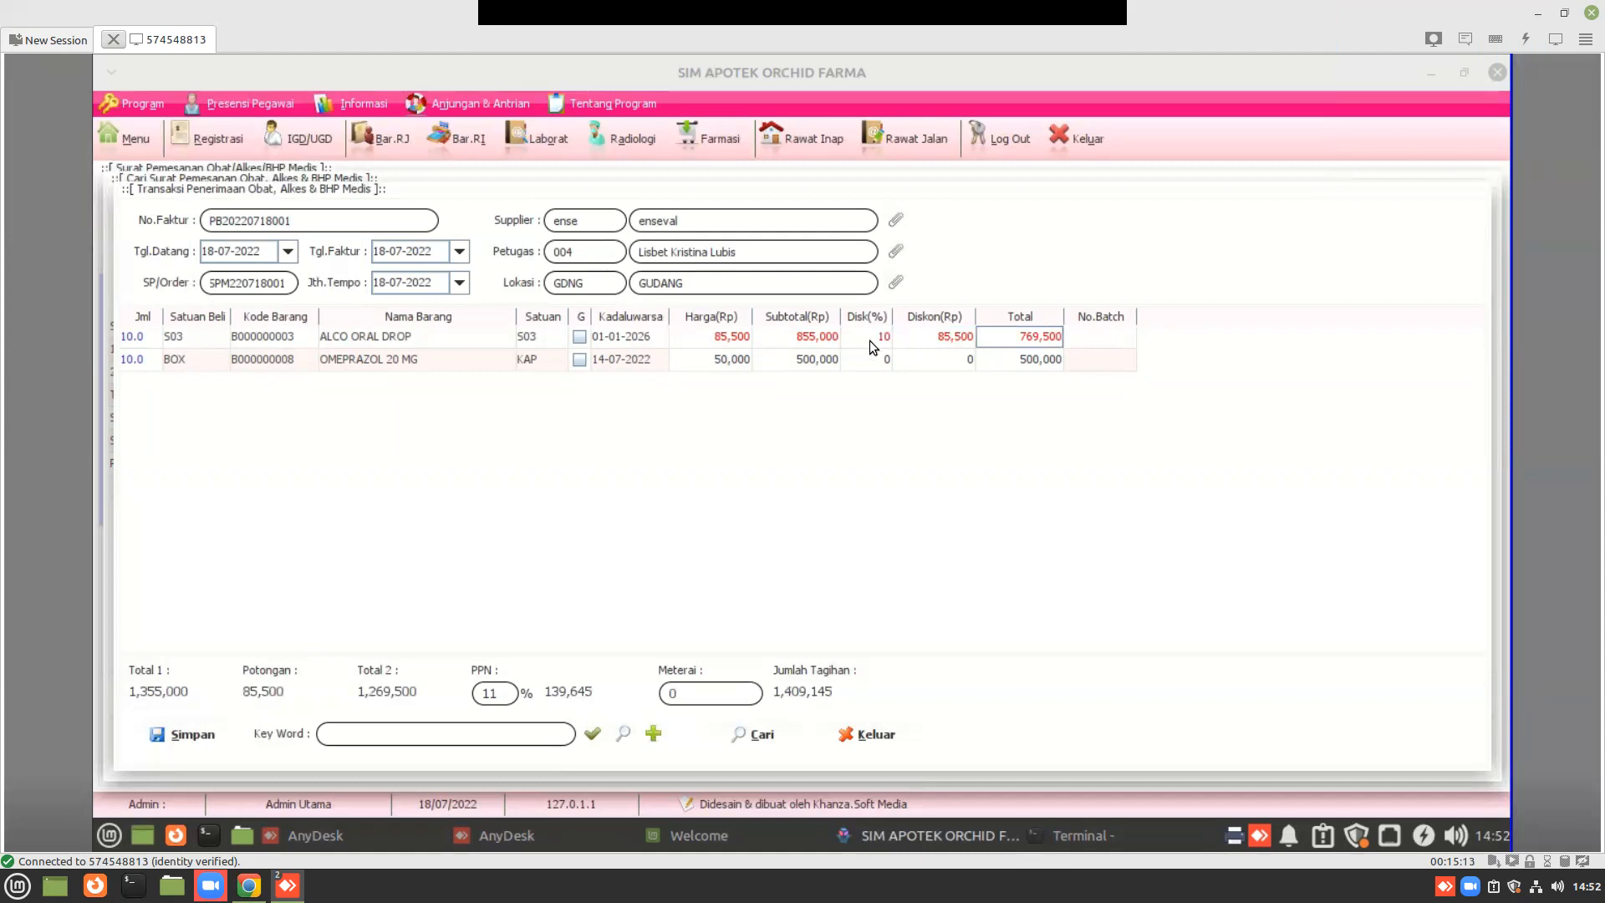
double_click(869, 337)
drag(869, 337, 945, 337)
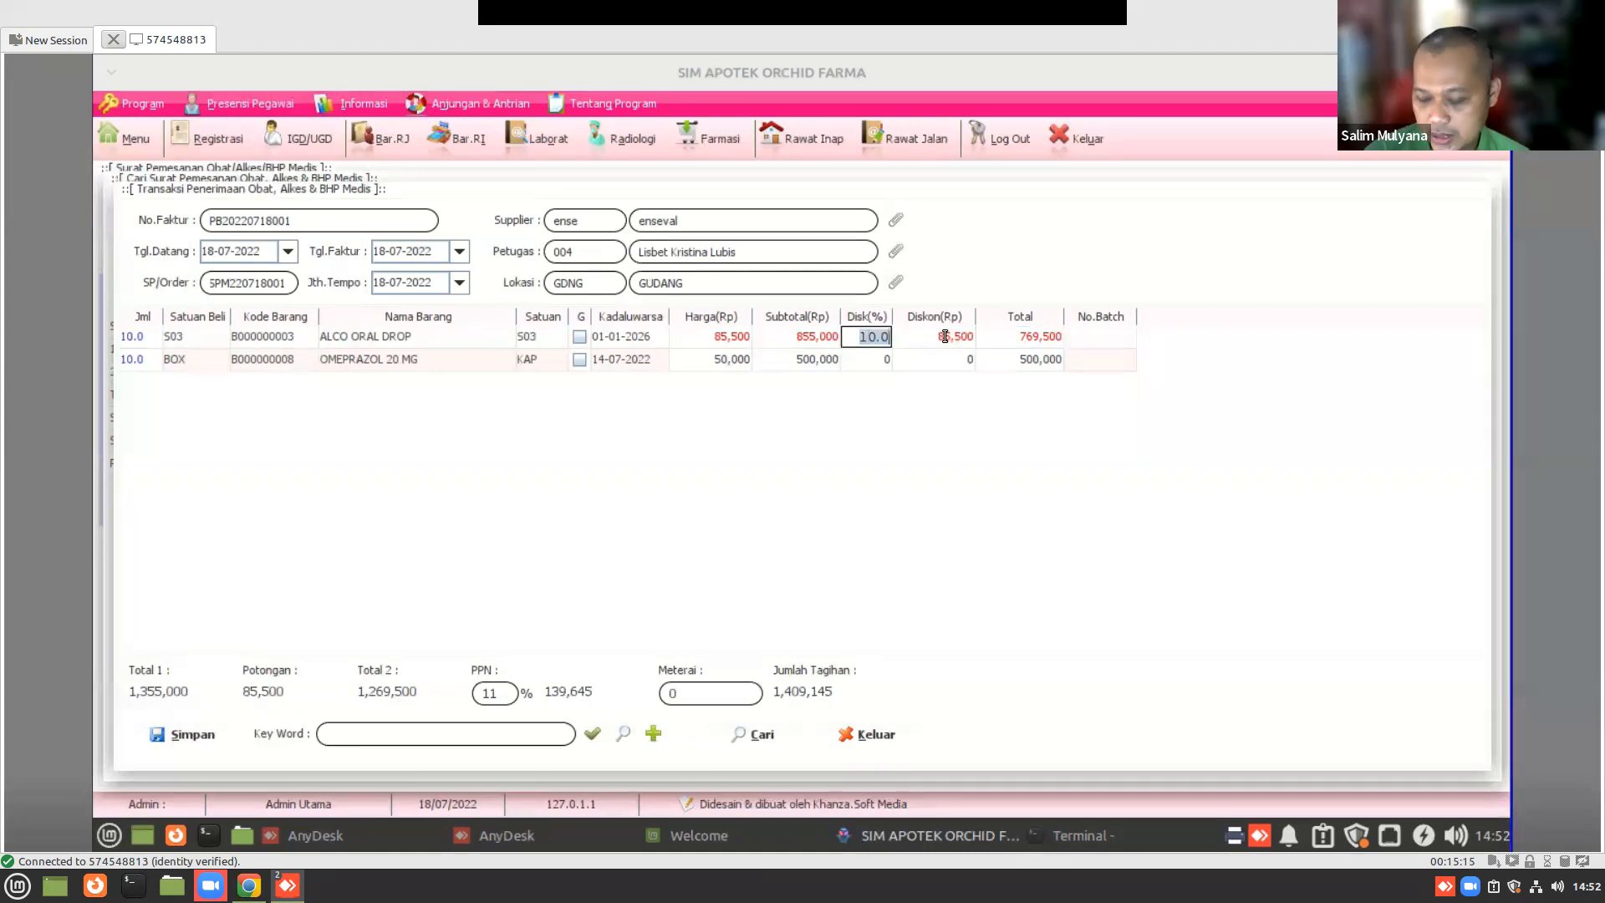
text(0)
double_click(943, 333)
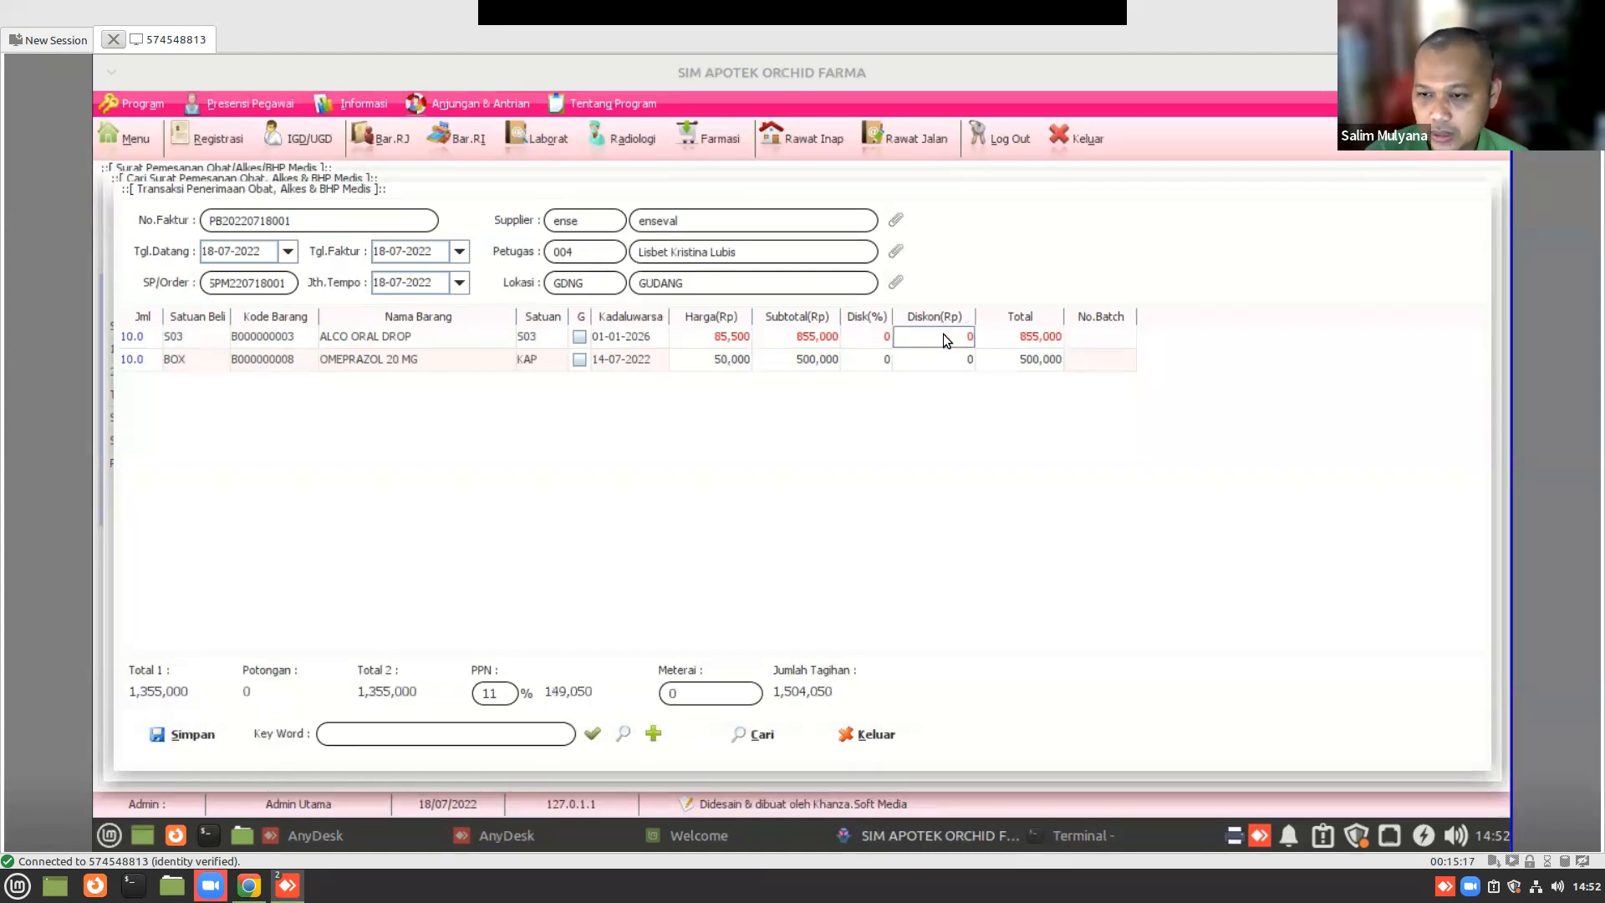
drag(954, 334, 1018, 332)
text(1000000)
click(1018, 335)
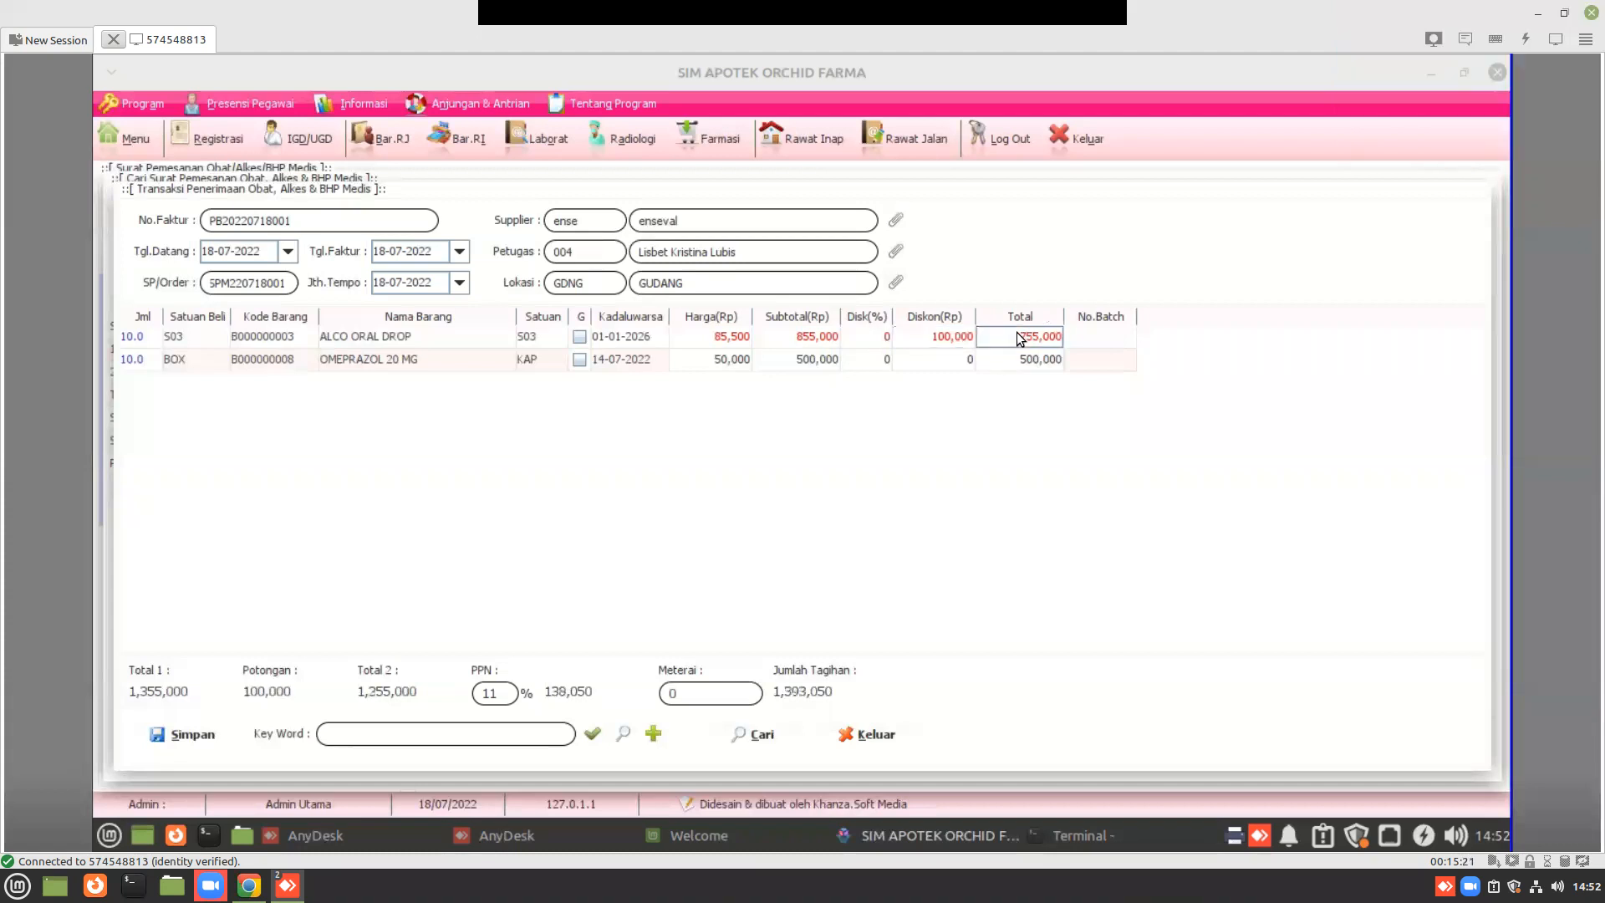
double_click(1110, 336)
text(12556324457)
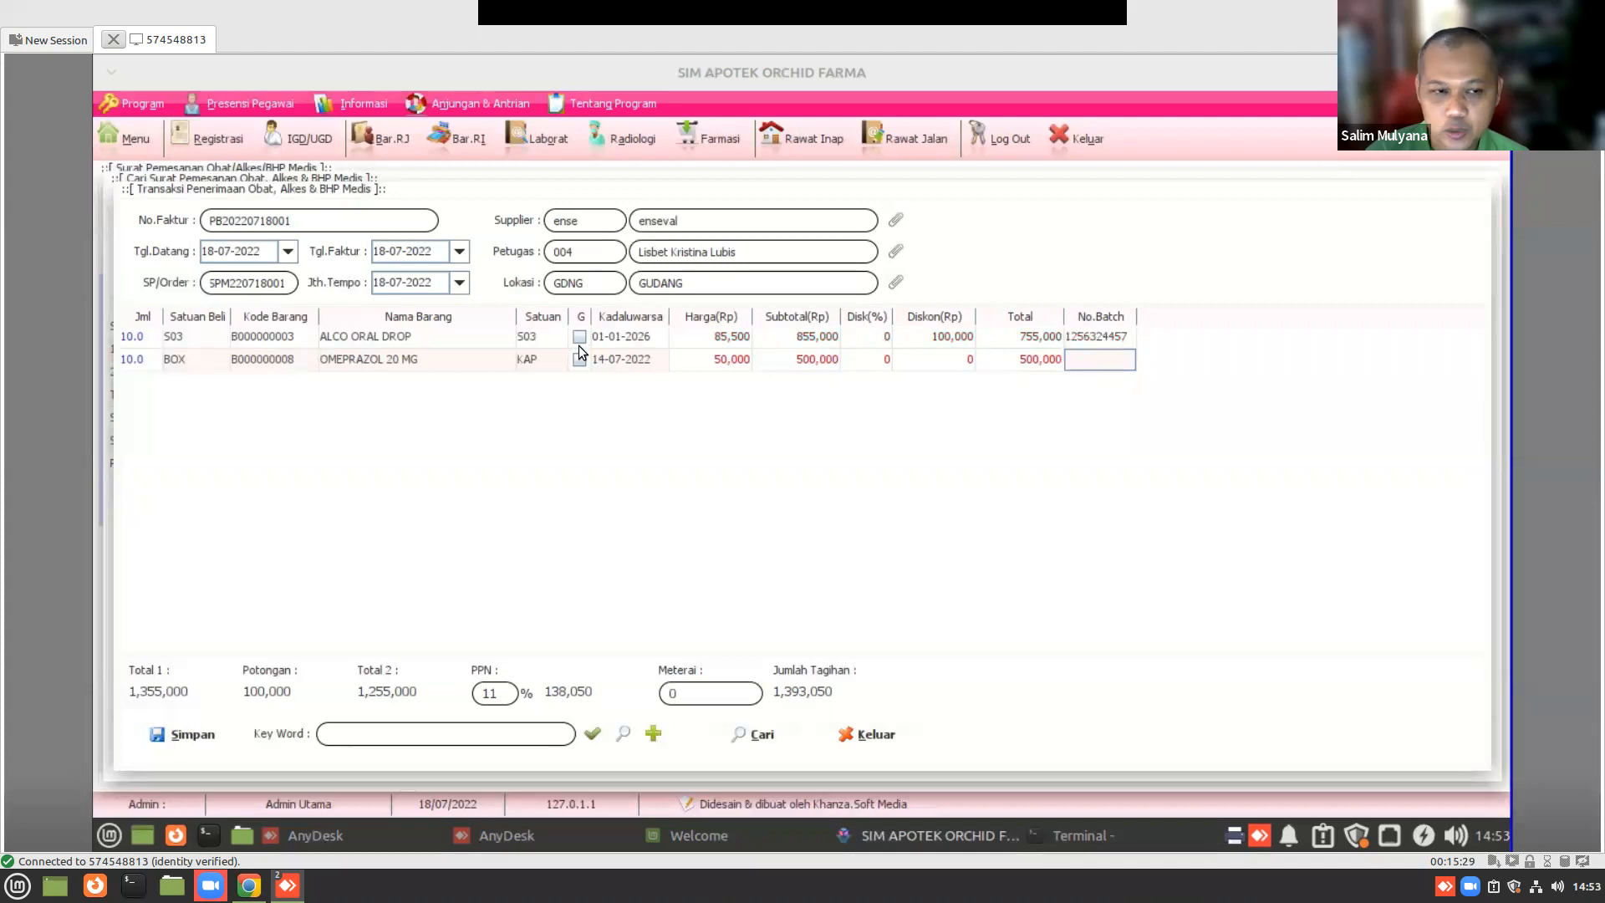
- Change ALCO ORAL DROP's price to 90,000 and tick its G box
click(706, 337)
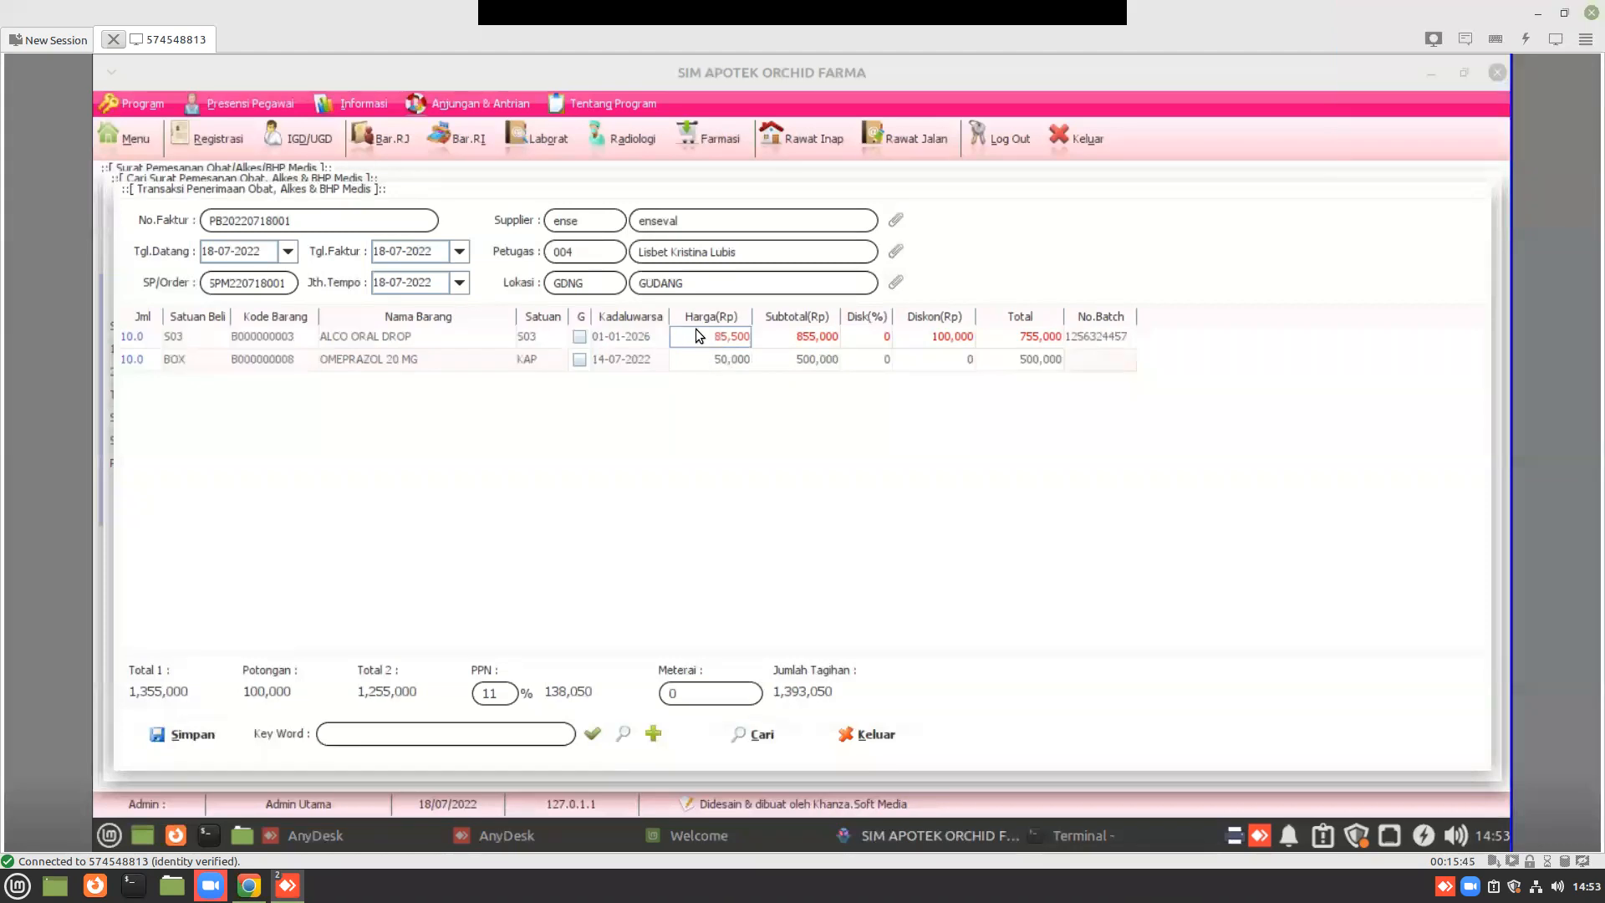
double_click(699, 336)
drag(690, 339, 829, 339)
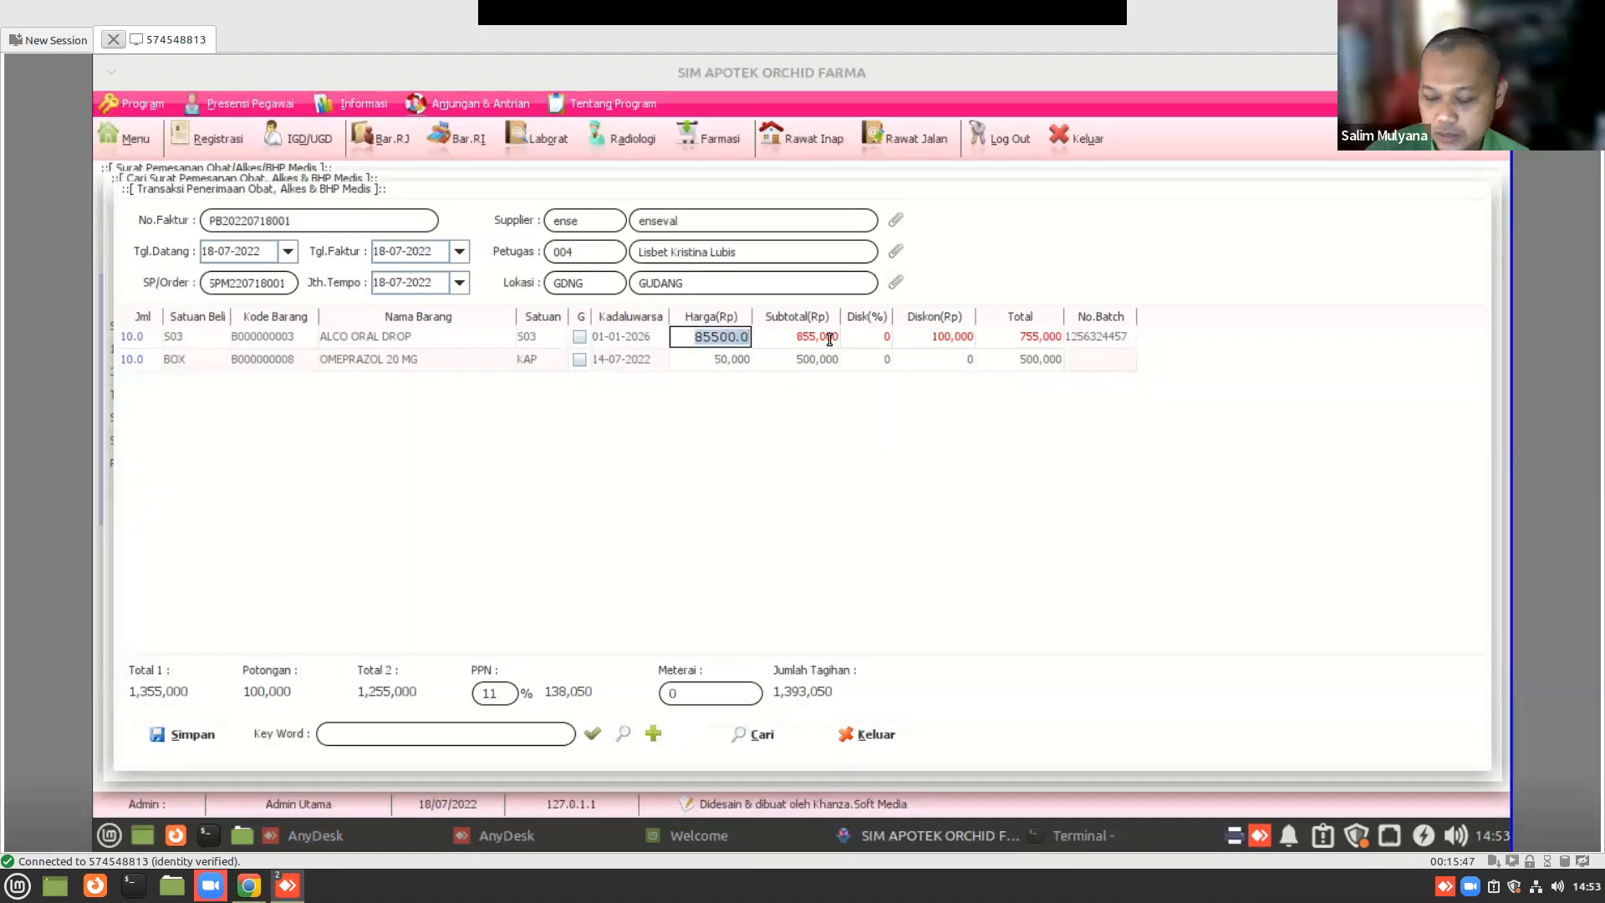
text(90000)
key(Return)
click(830, 343)
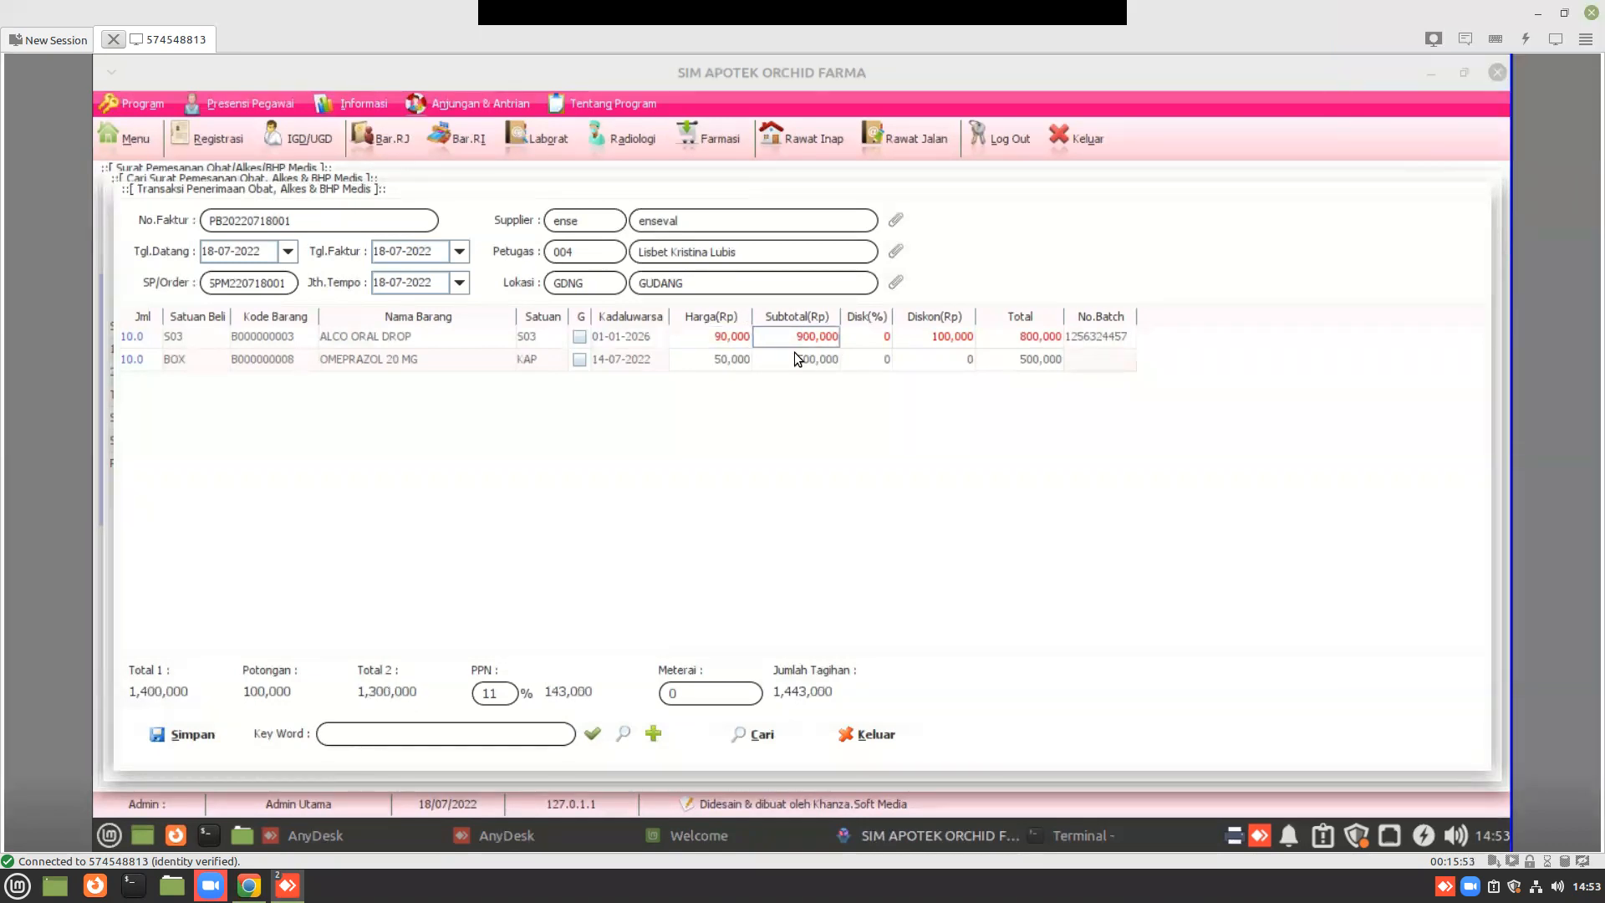
click(581, 338)
click(649, 342)
key(Right)
key(Right)
key(Right)
key(Right)
key(Right)
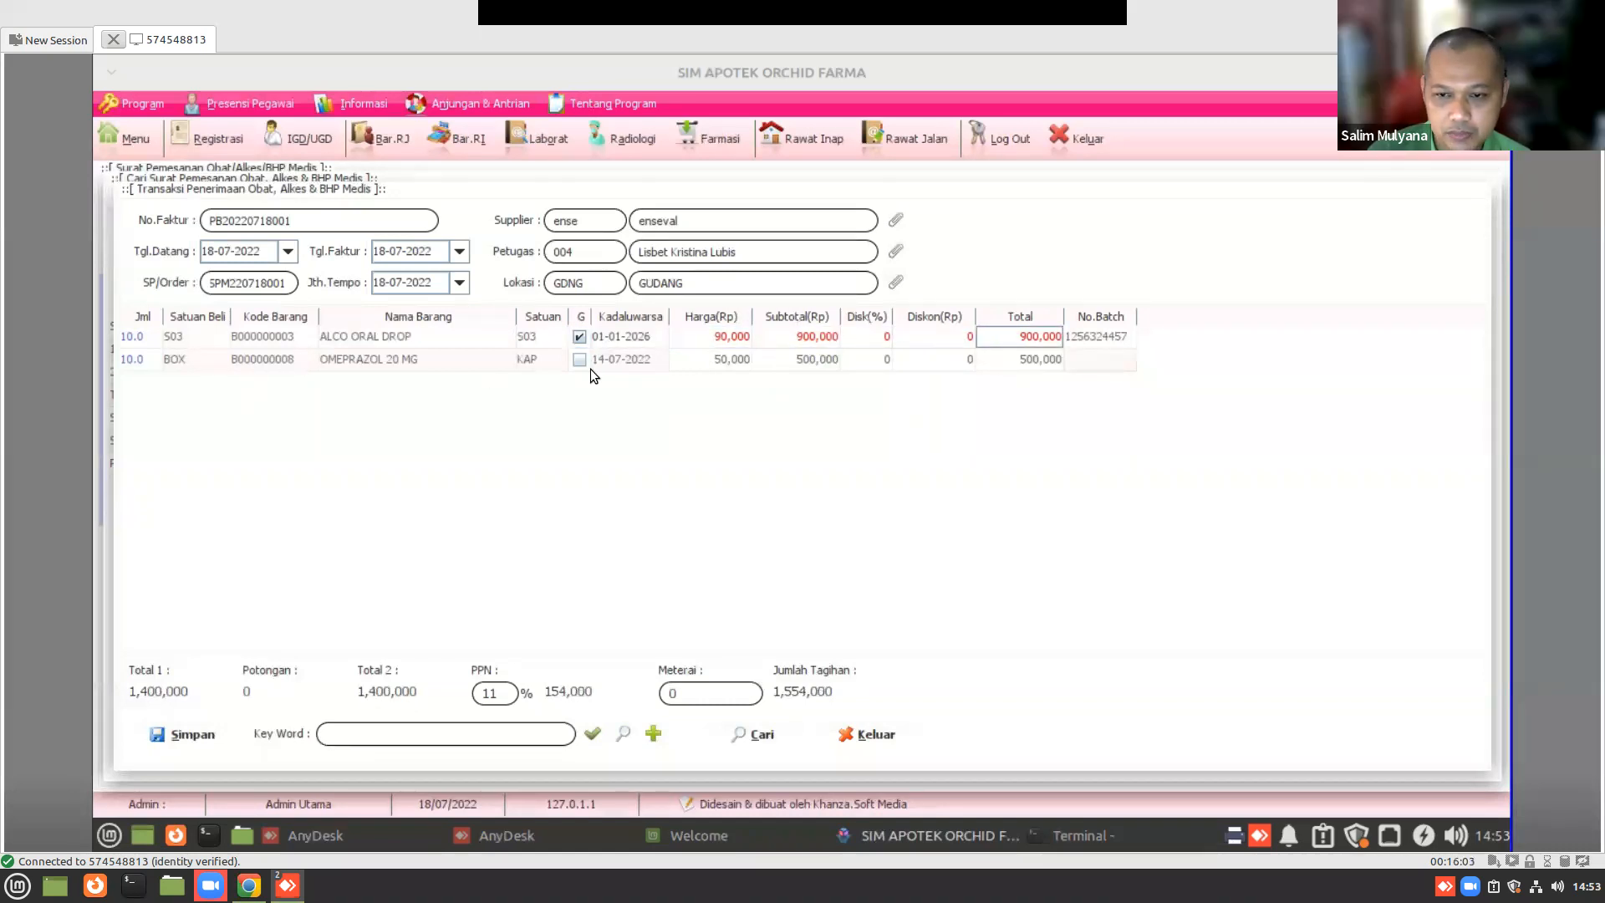
double_click(629, 359)
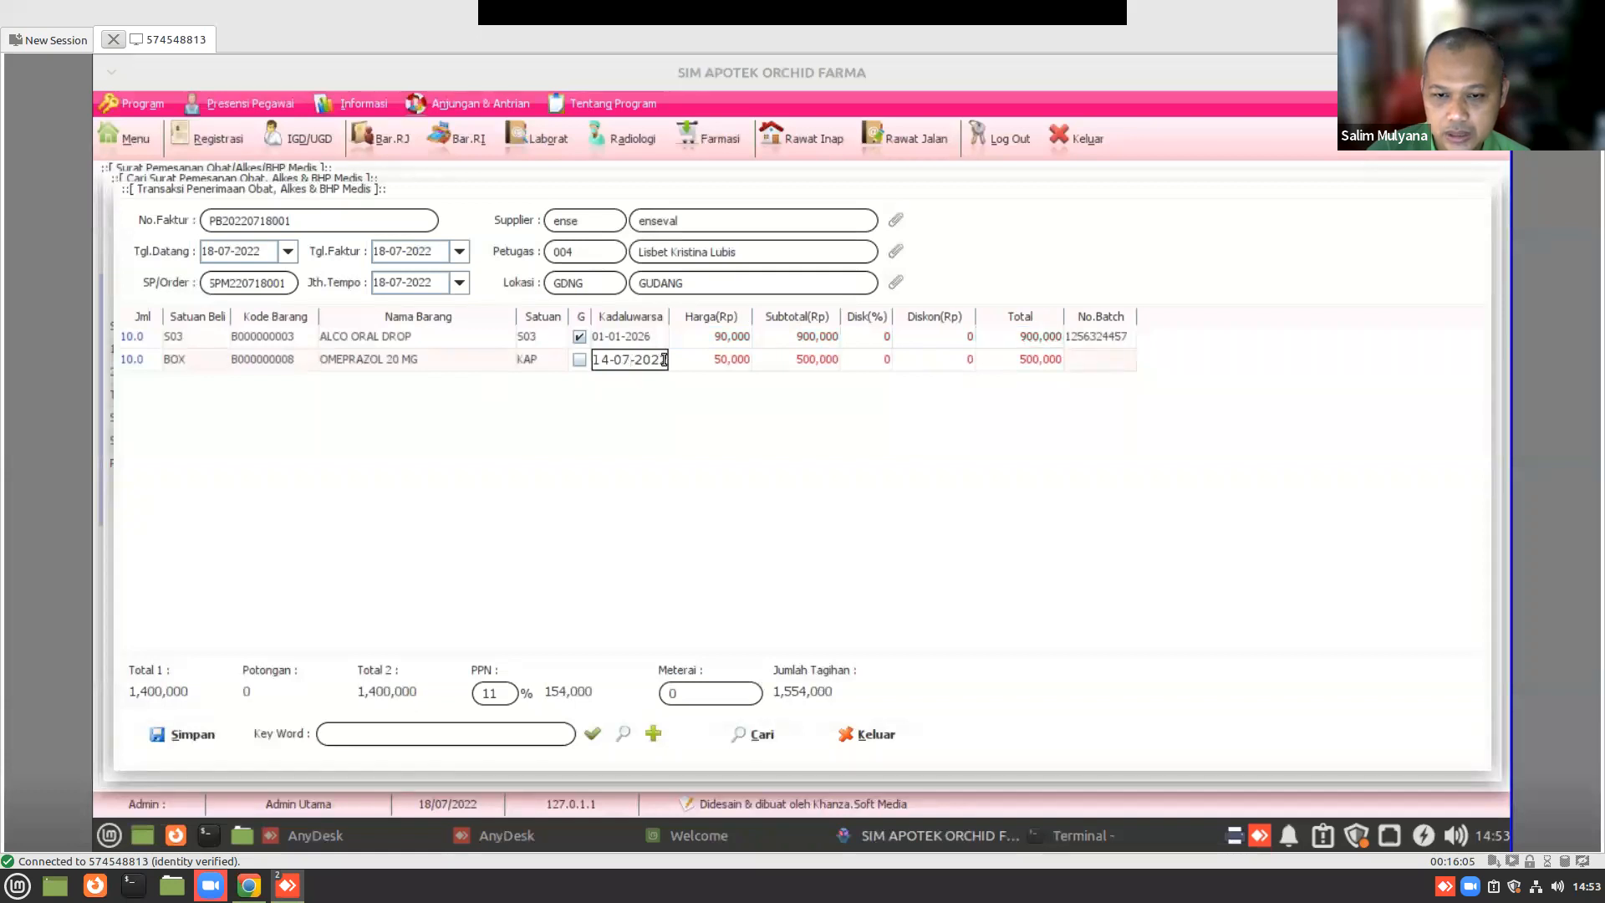
text(8)
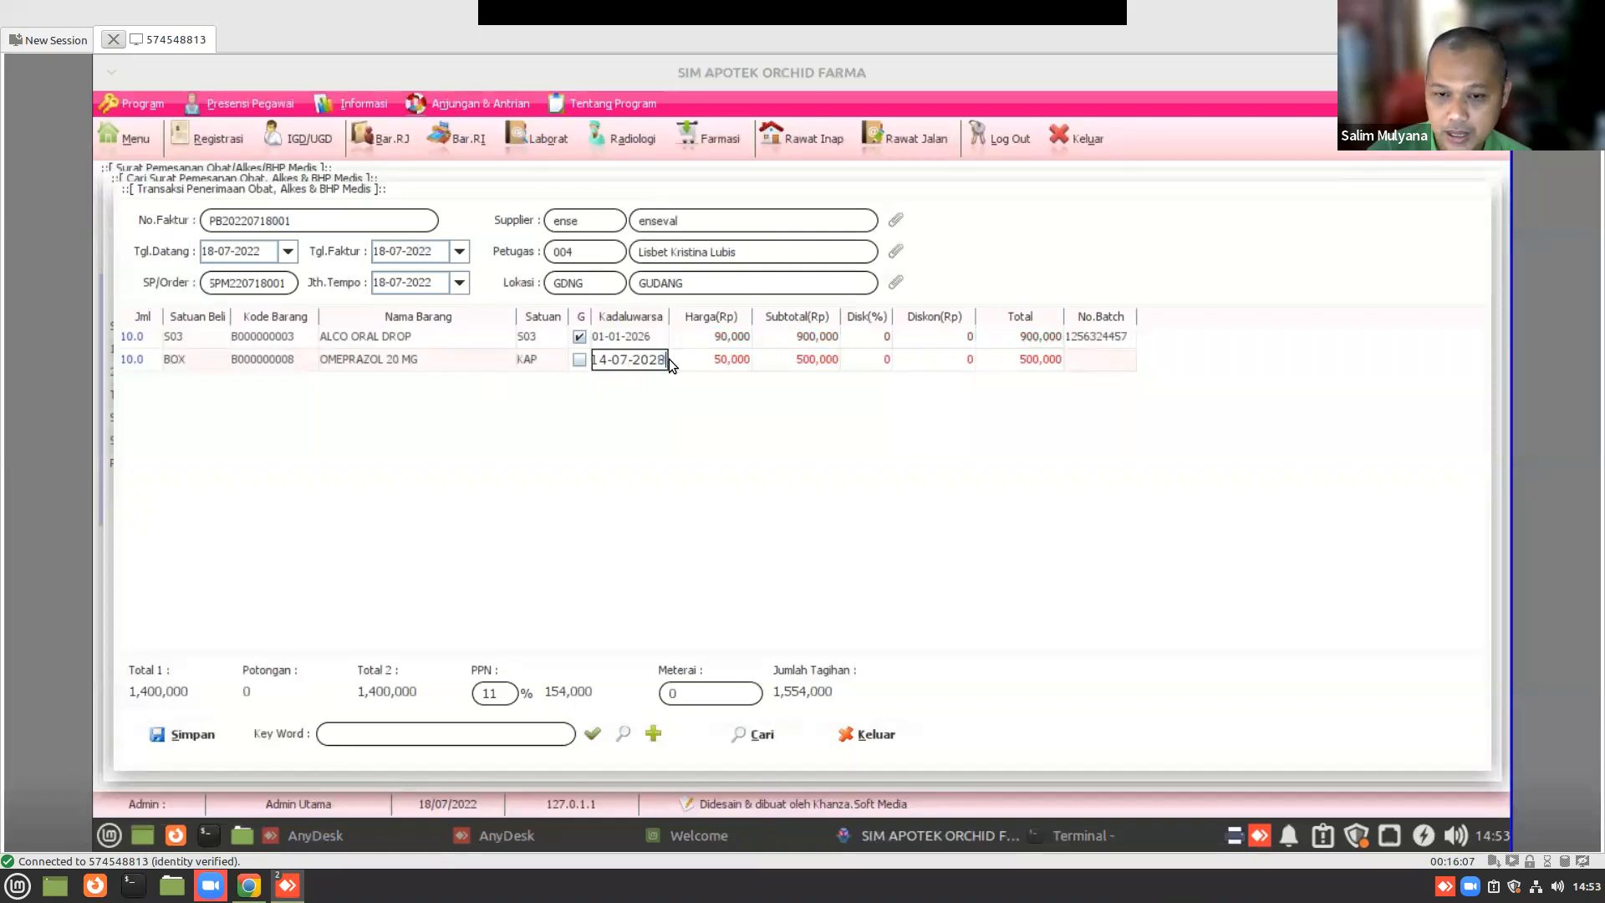
key(Return)
double_click(1105, 360)
text(45522165)
text(54)
key(Return)
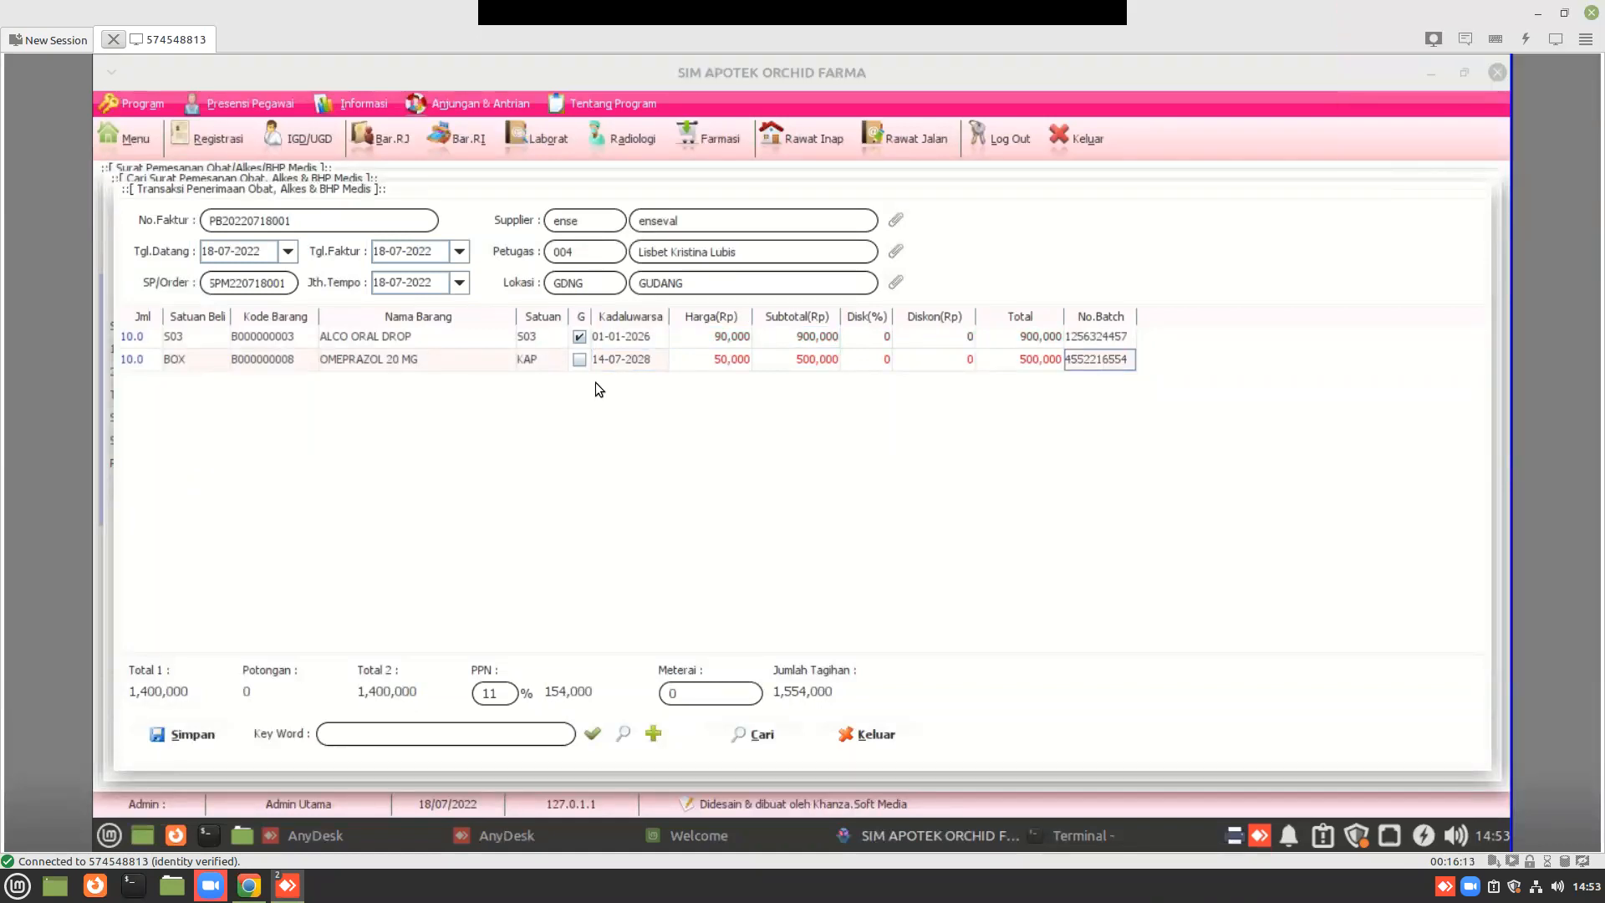
click(584, 364)
- Save the goods receipt and review its batch entries in the receipts search list
click(210, 736)
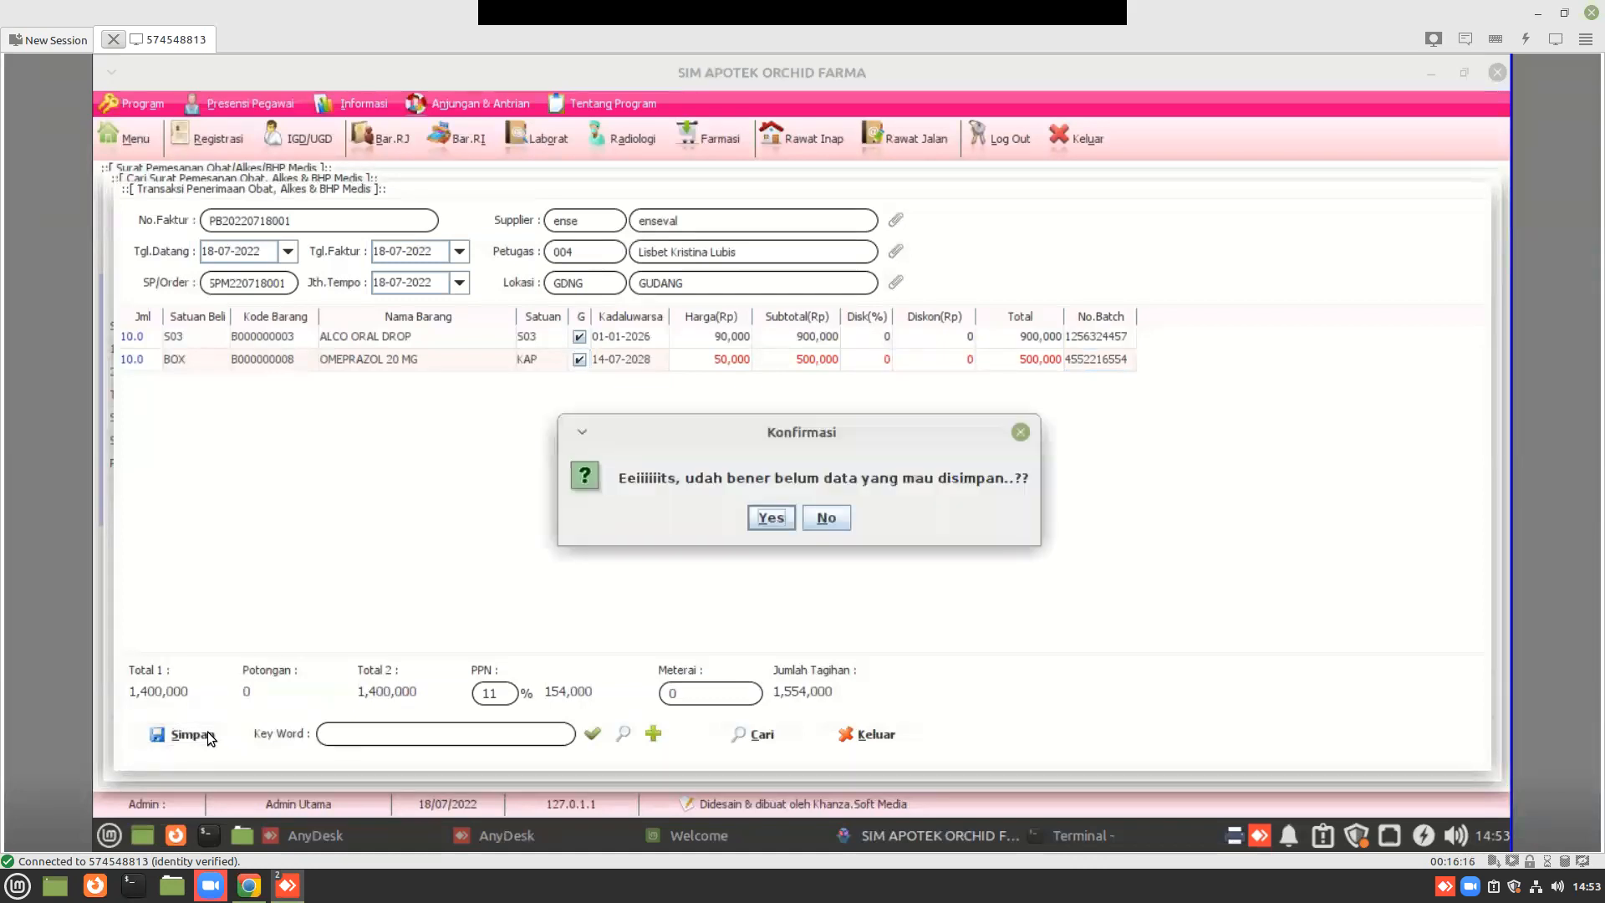
click(760, 516)
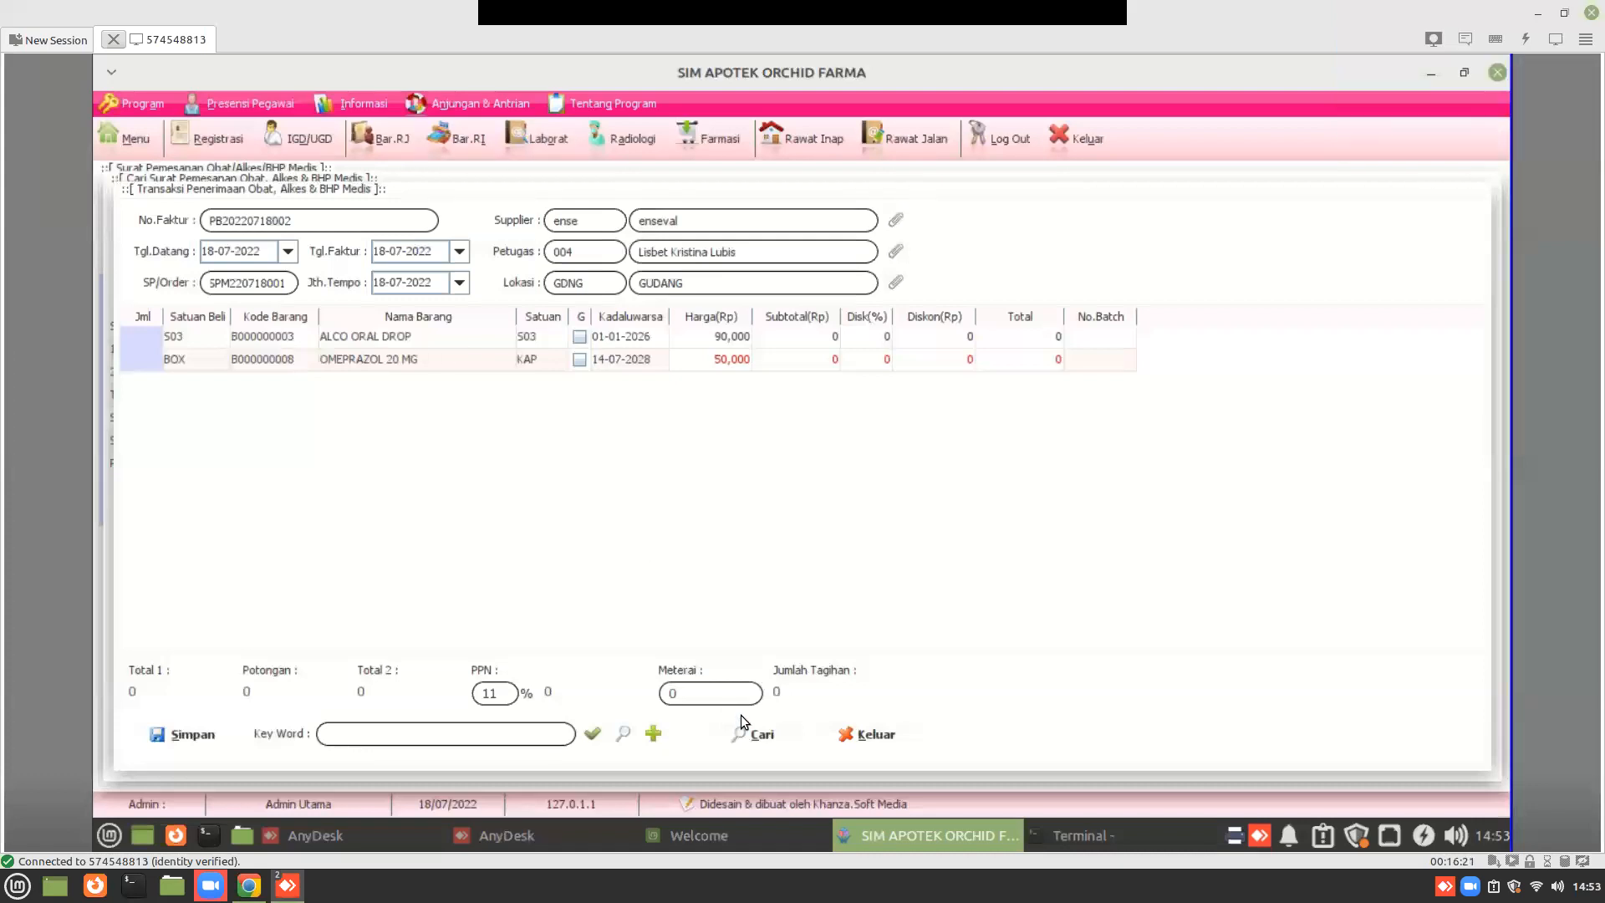
click(749, 740)
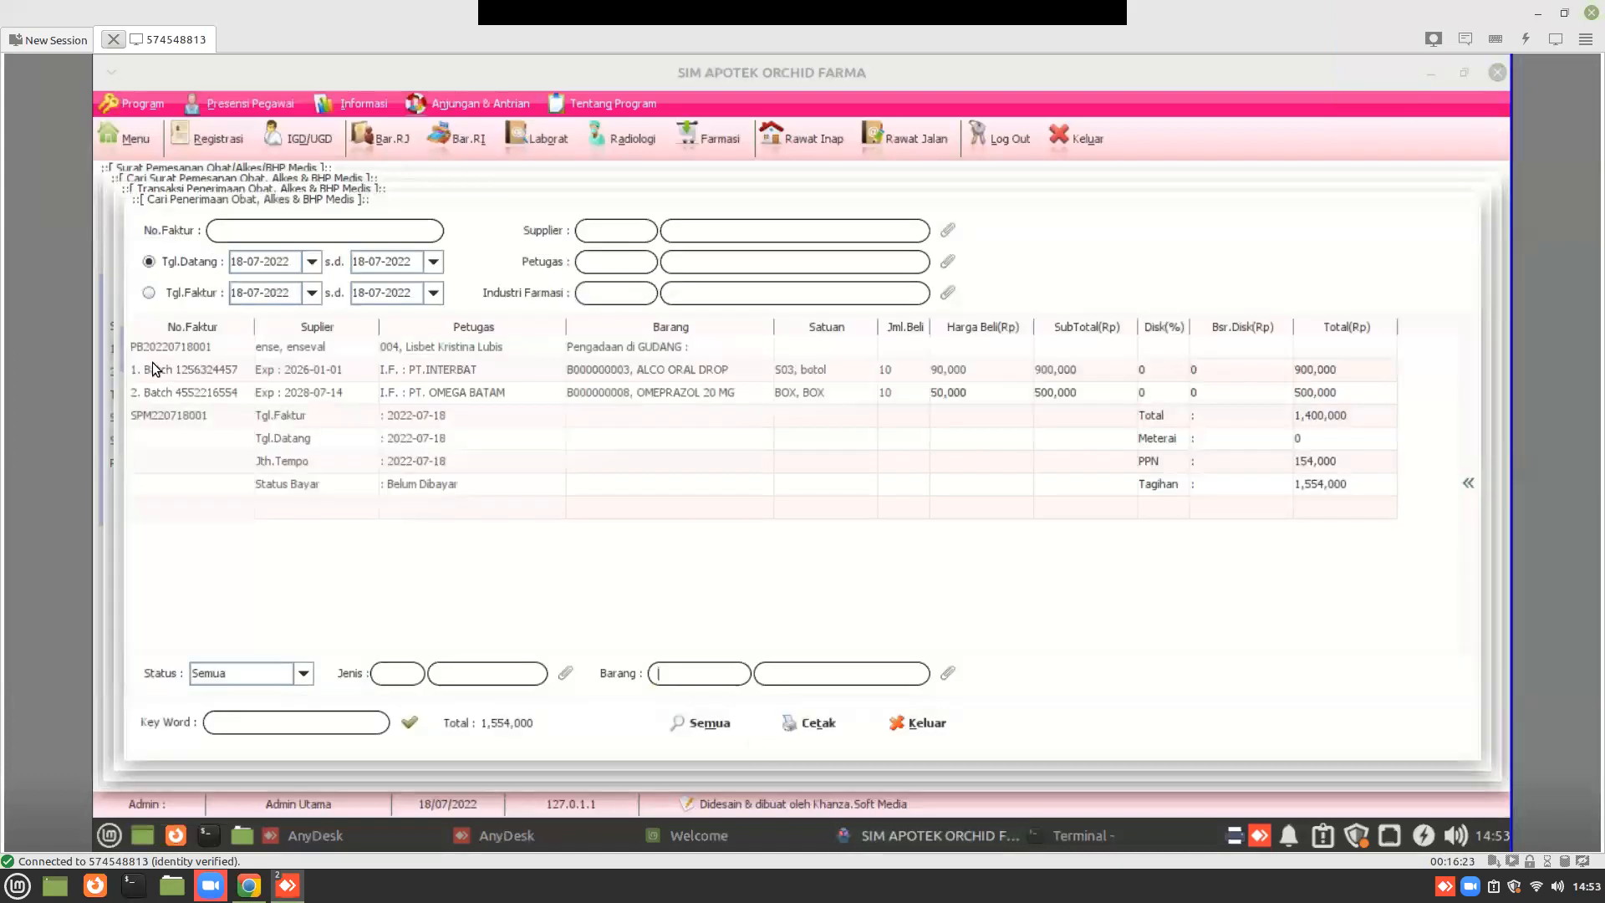
click(152, 363)
click(187, 399)
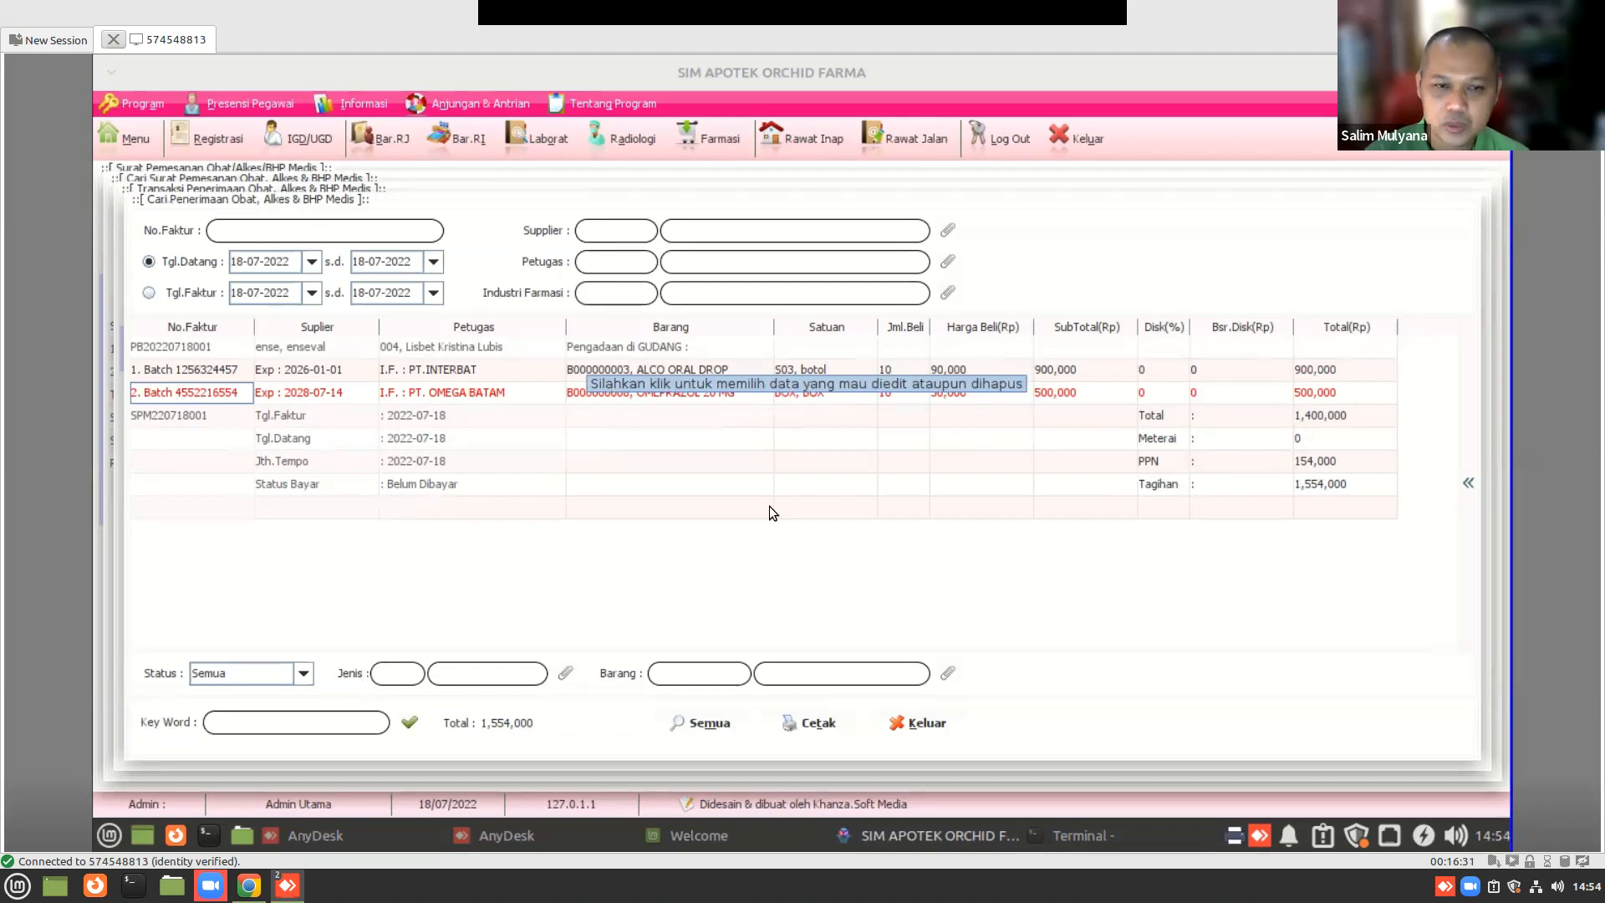
- Close the receipts search list and the goods receipt form
click(920, 724)
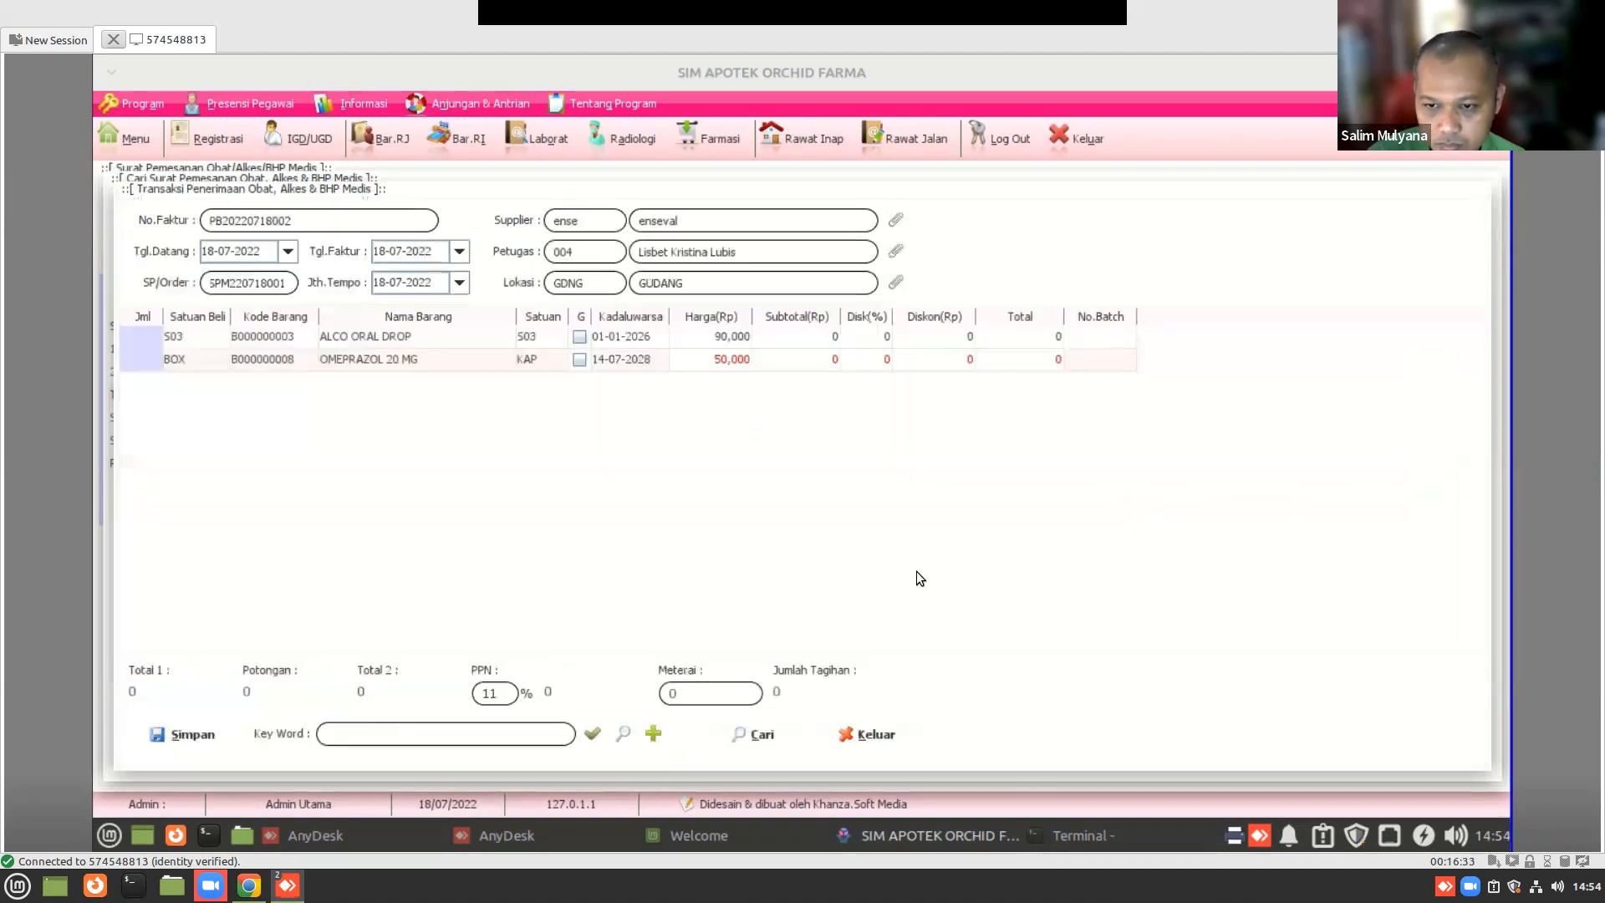
click(590, 734)
click(863, 735)
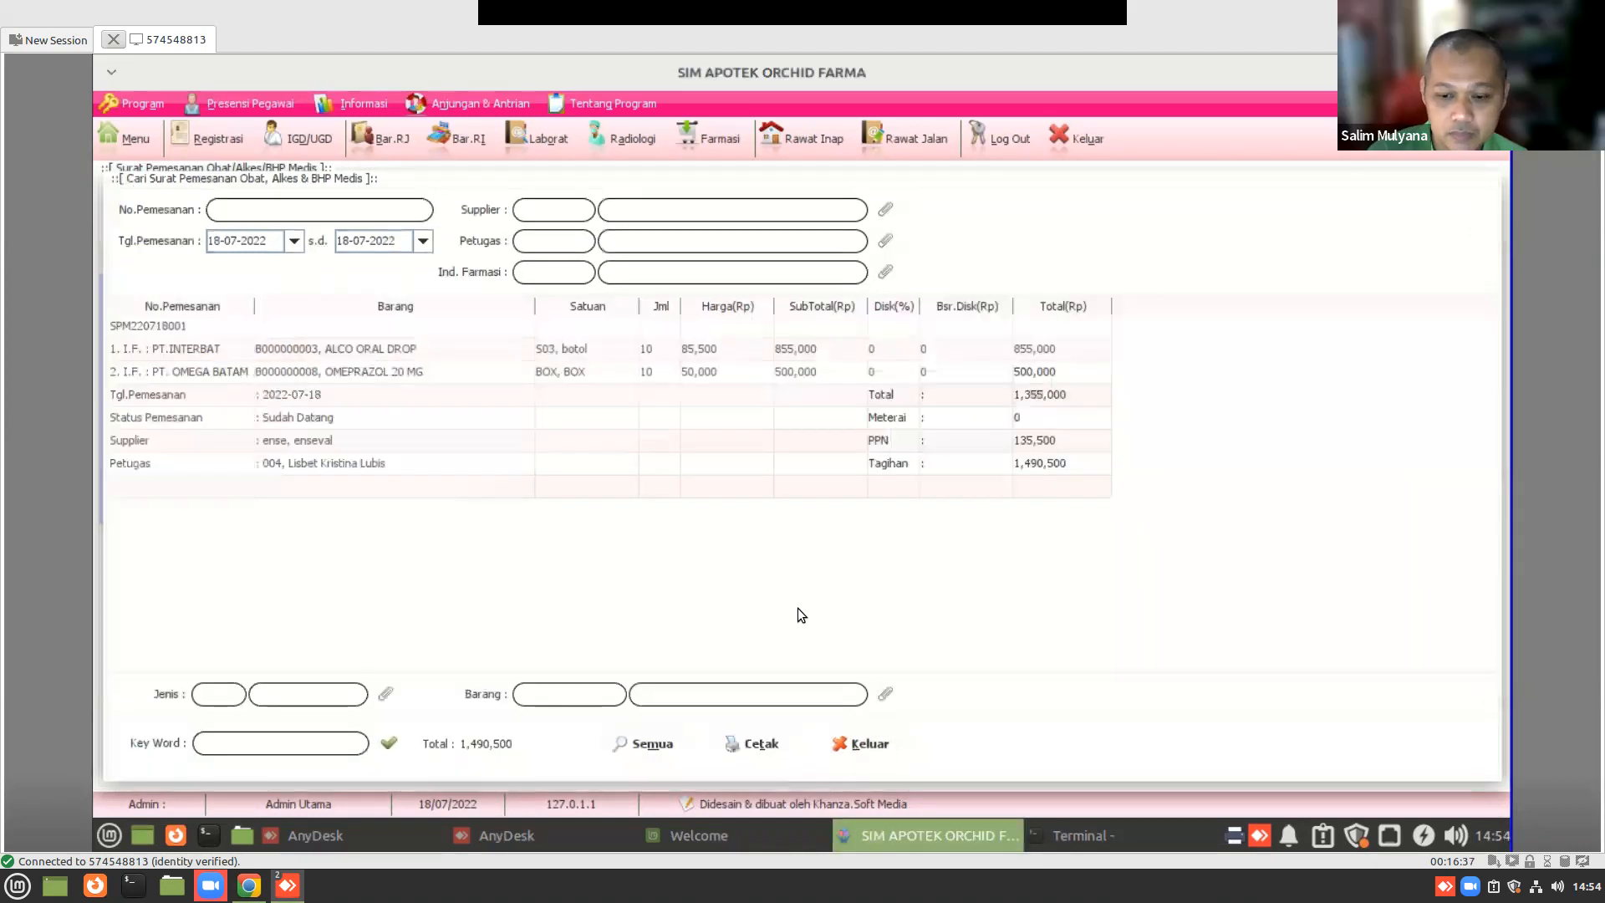
- Close the purchase order windows and open the Obat, Alkes & BHP data list
click(861, 740)
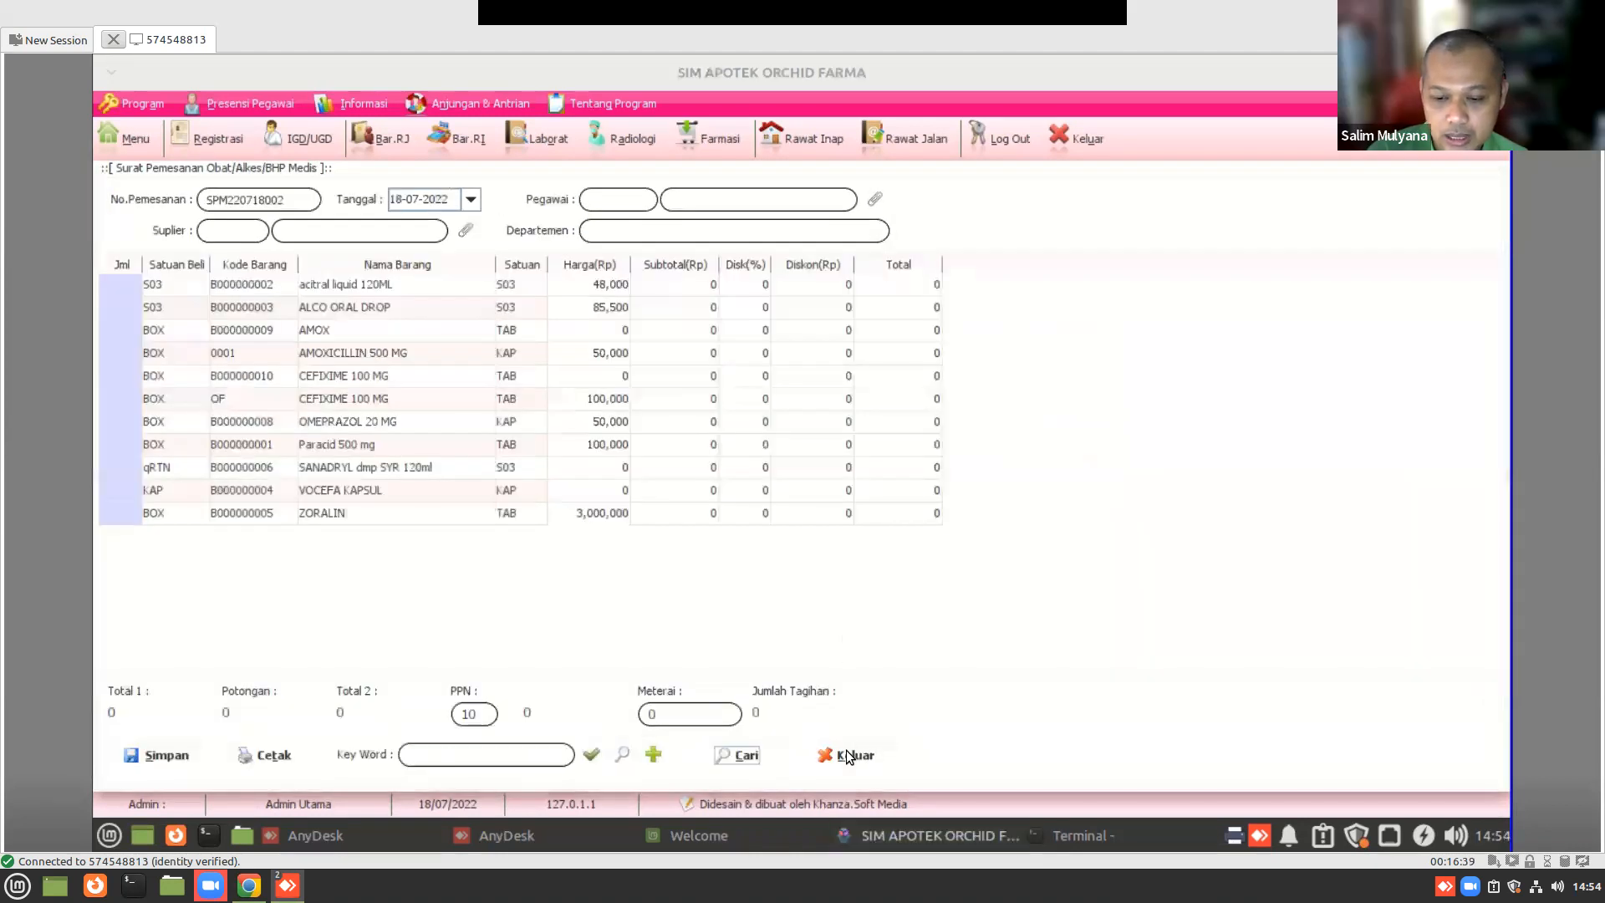
click(847, 754)
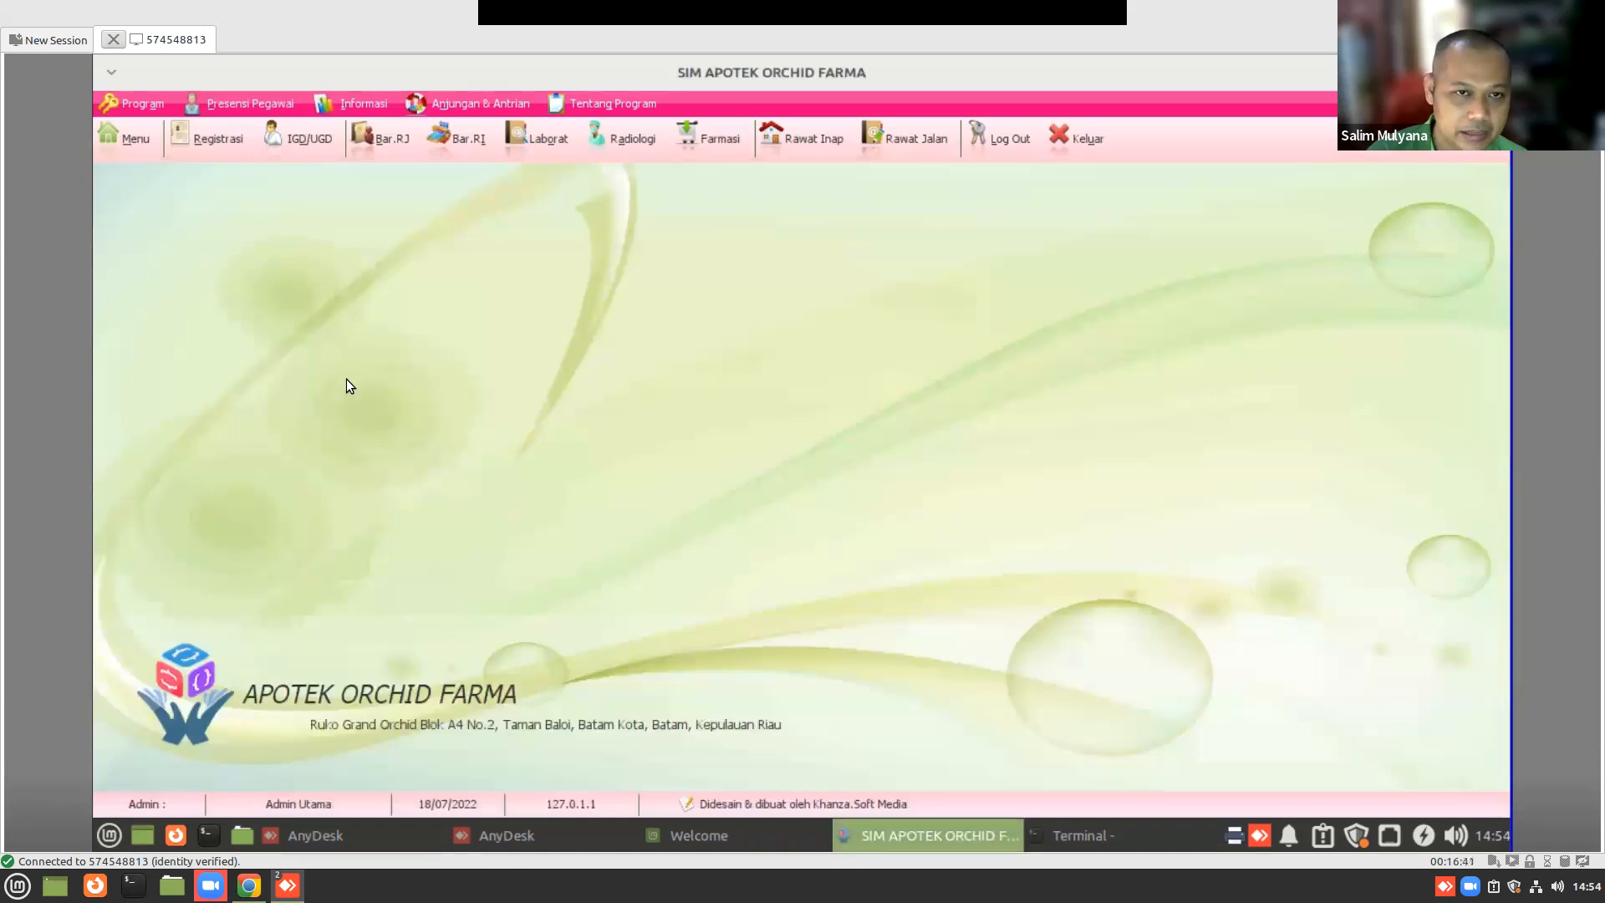
click(118, 147)
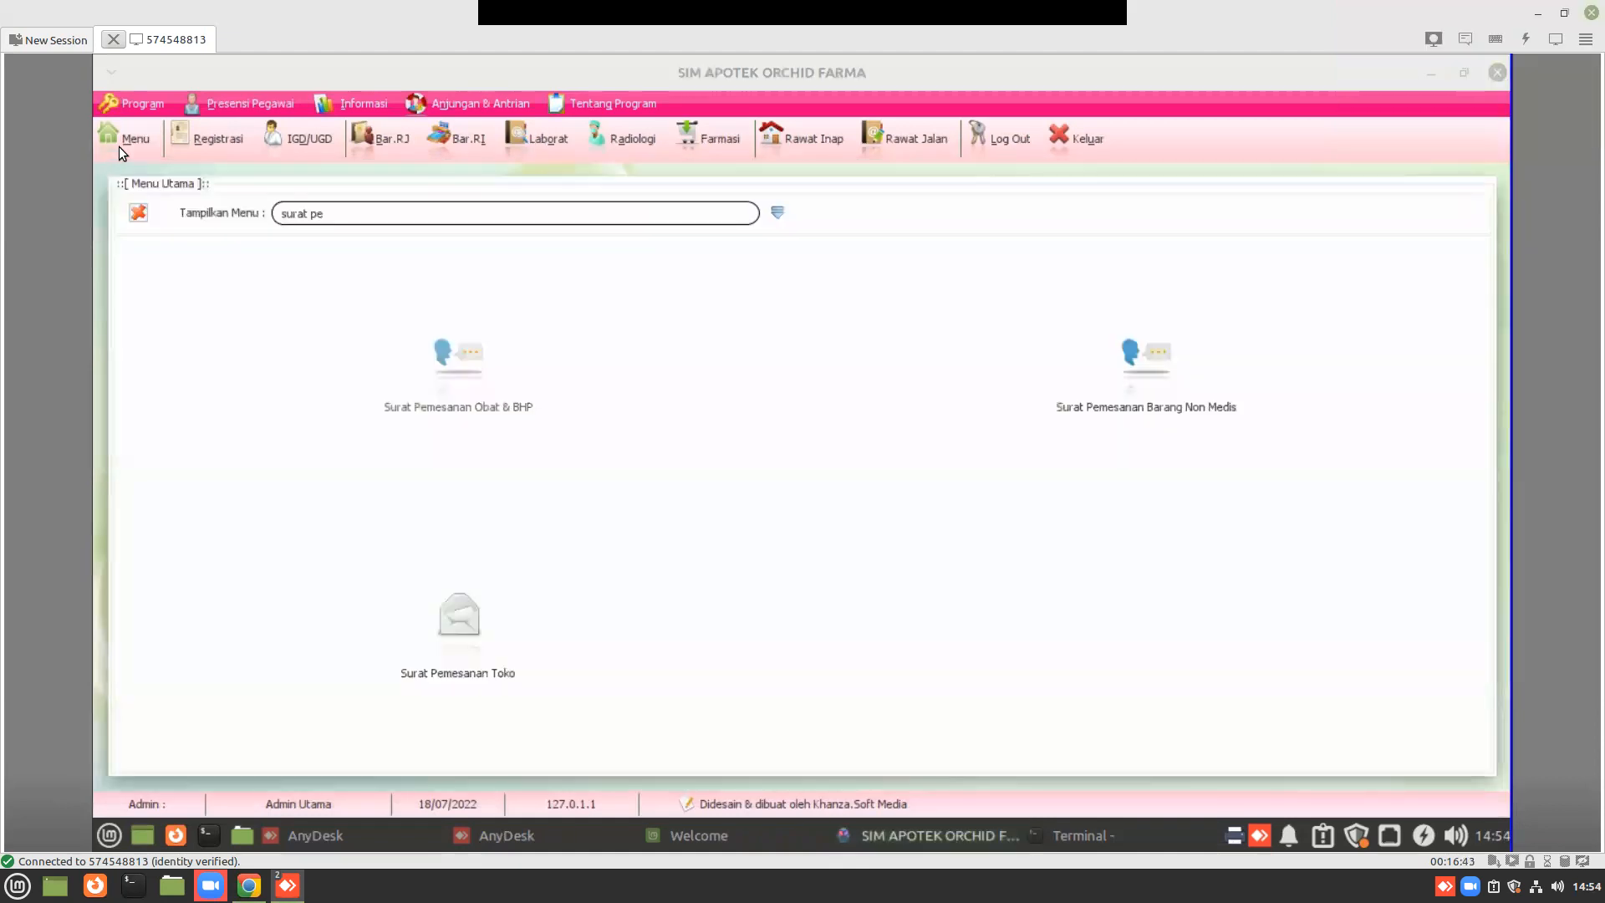
click(776, 214)
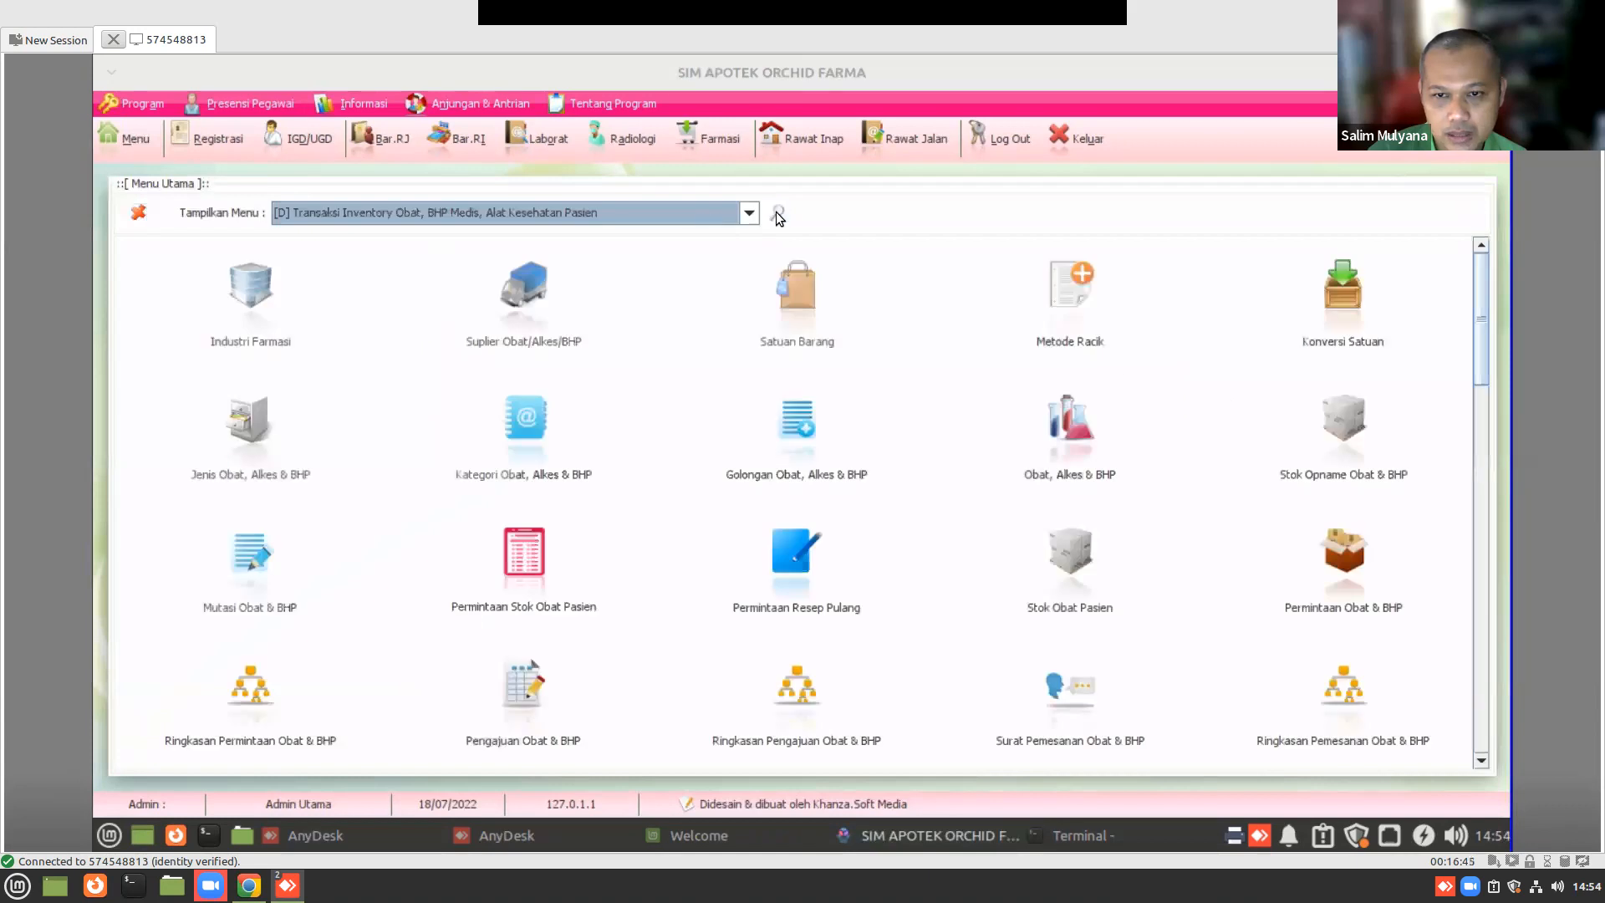
click(1084, 428)
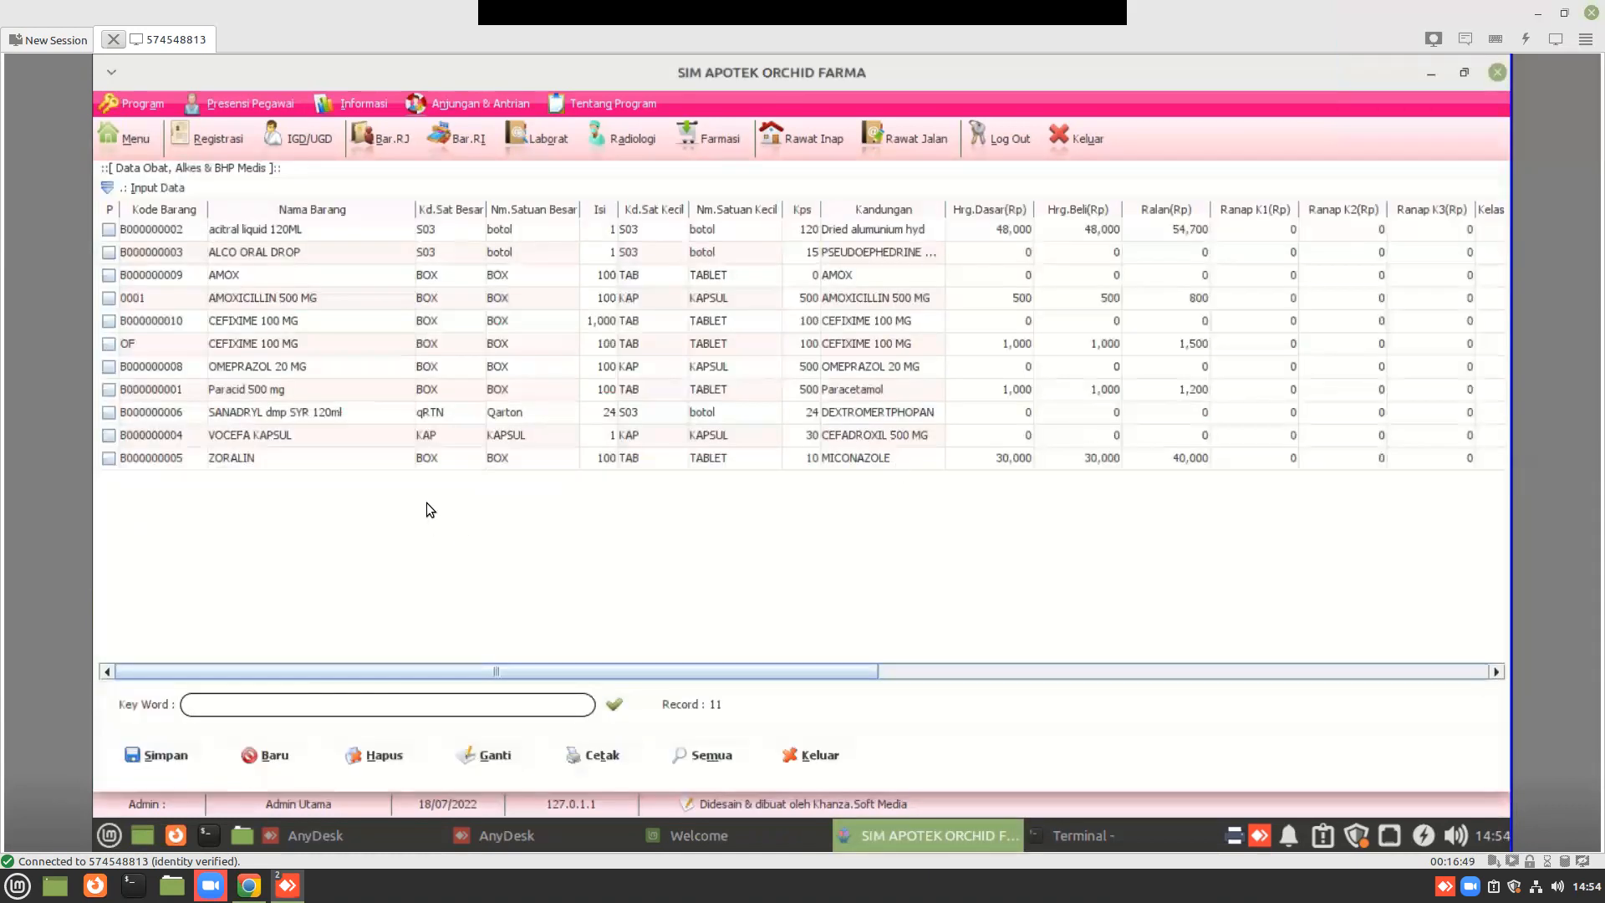
- Show all stock per location and check acitral liquid and ALCO ORAL DROP (10.0 in GUDANG)
right_click(427, 504)
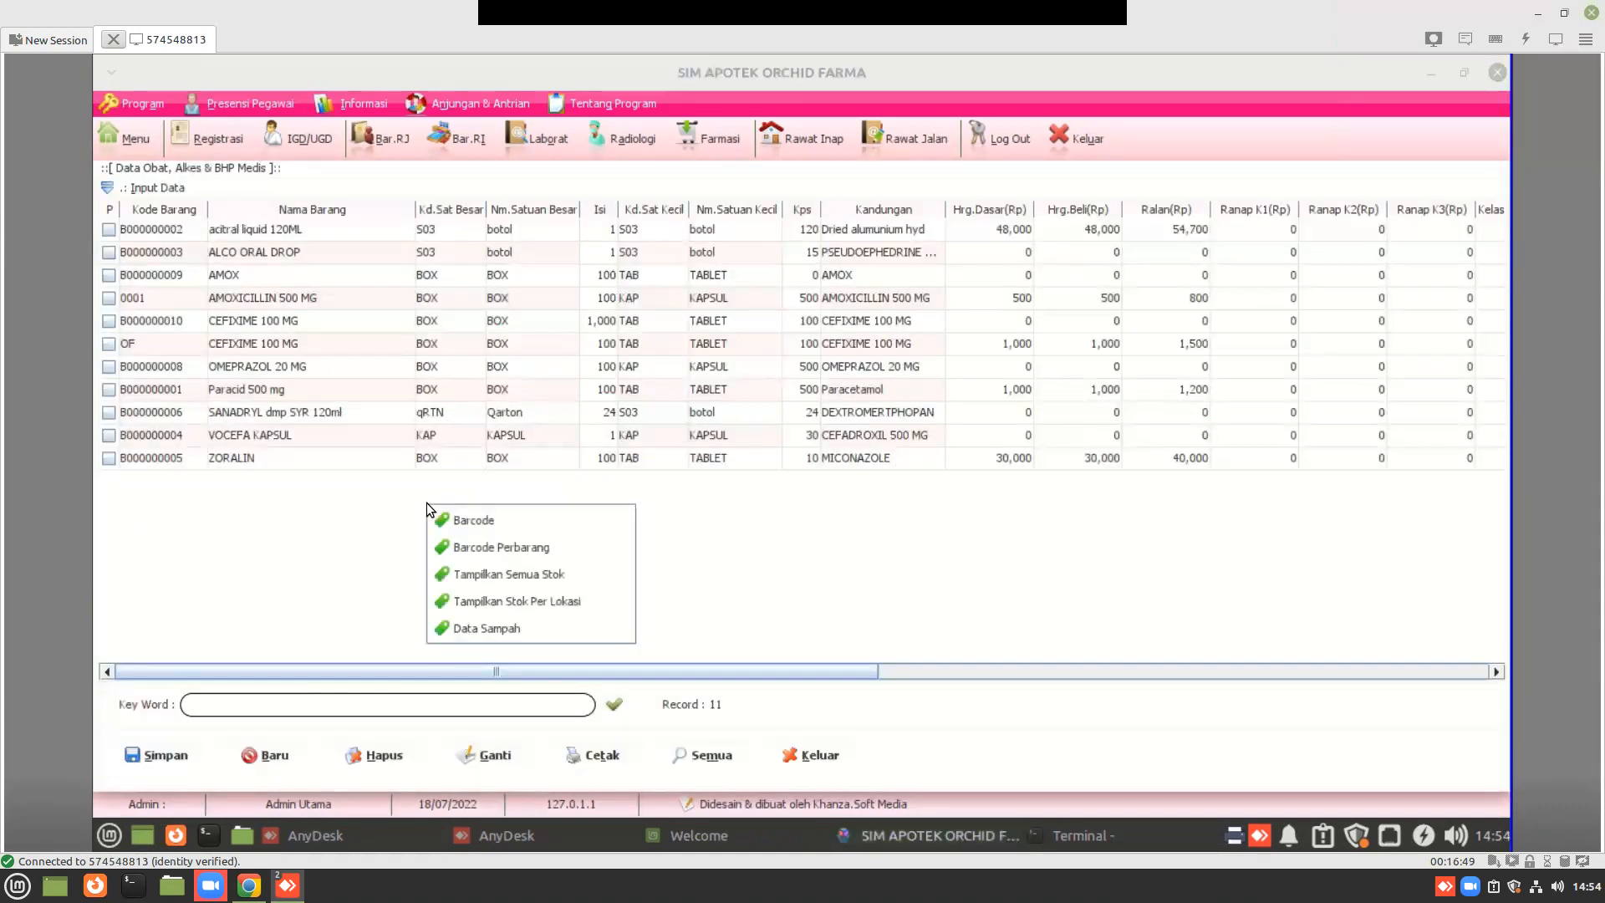
click(482, 580)
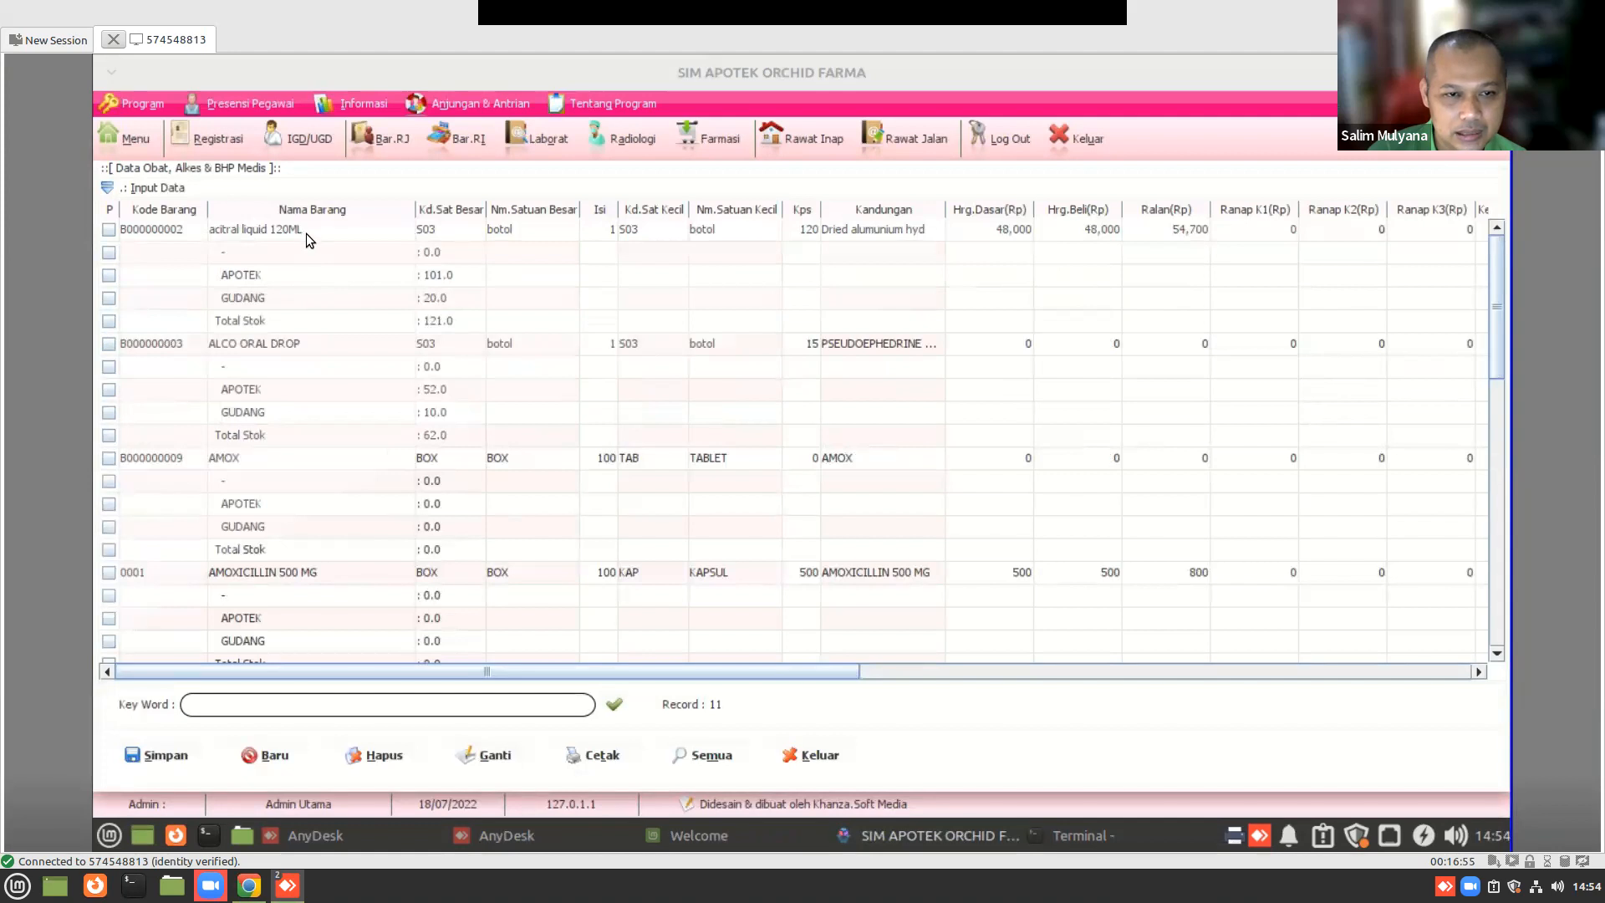
click(443, 280)
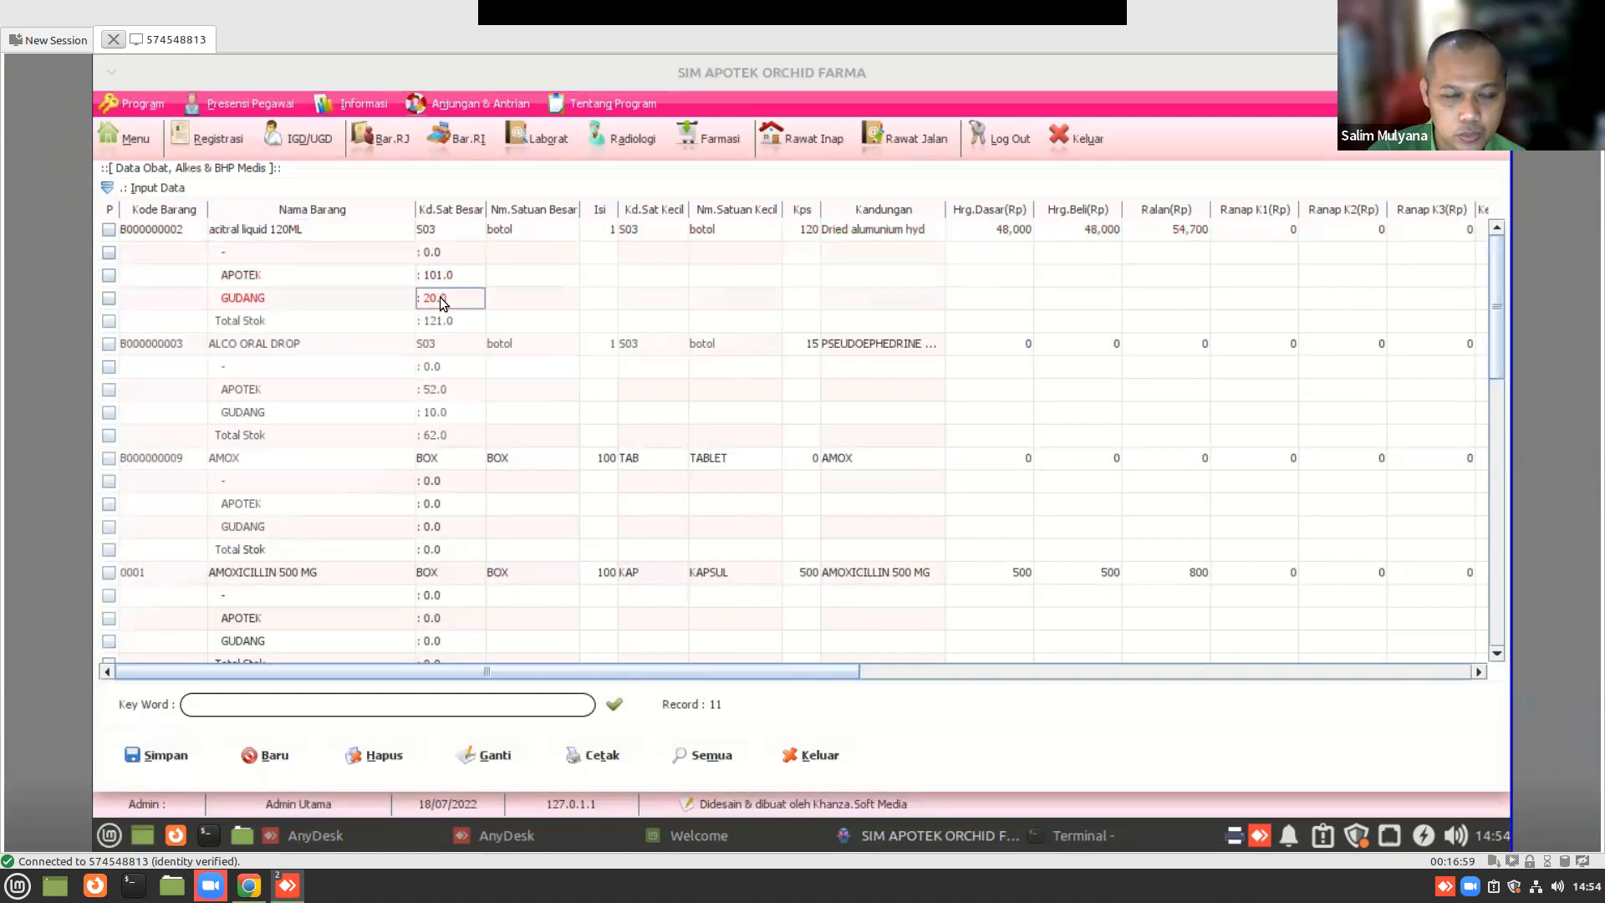
click(294, 348)
click(435, 390)
click(443, 413)
click(441, 432)
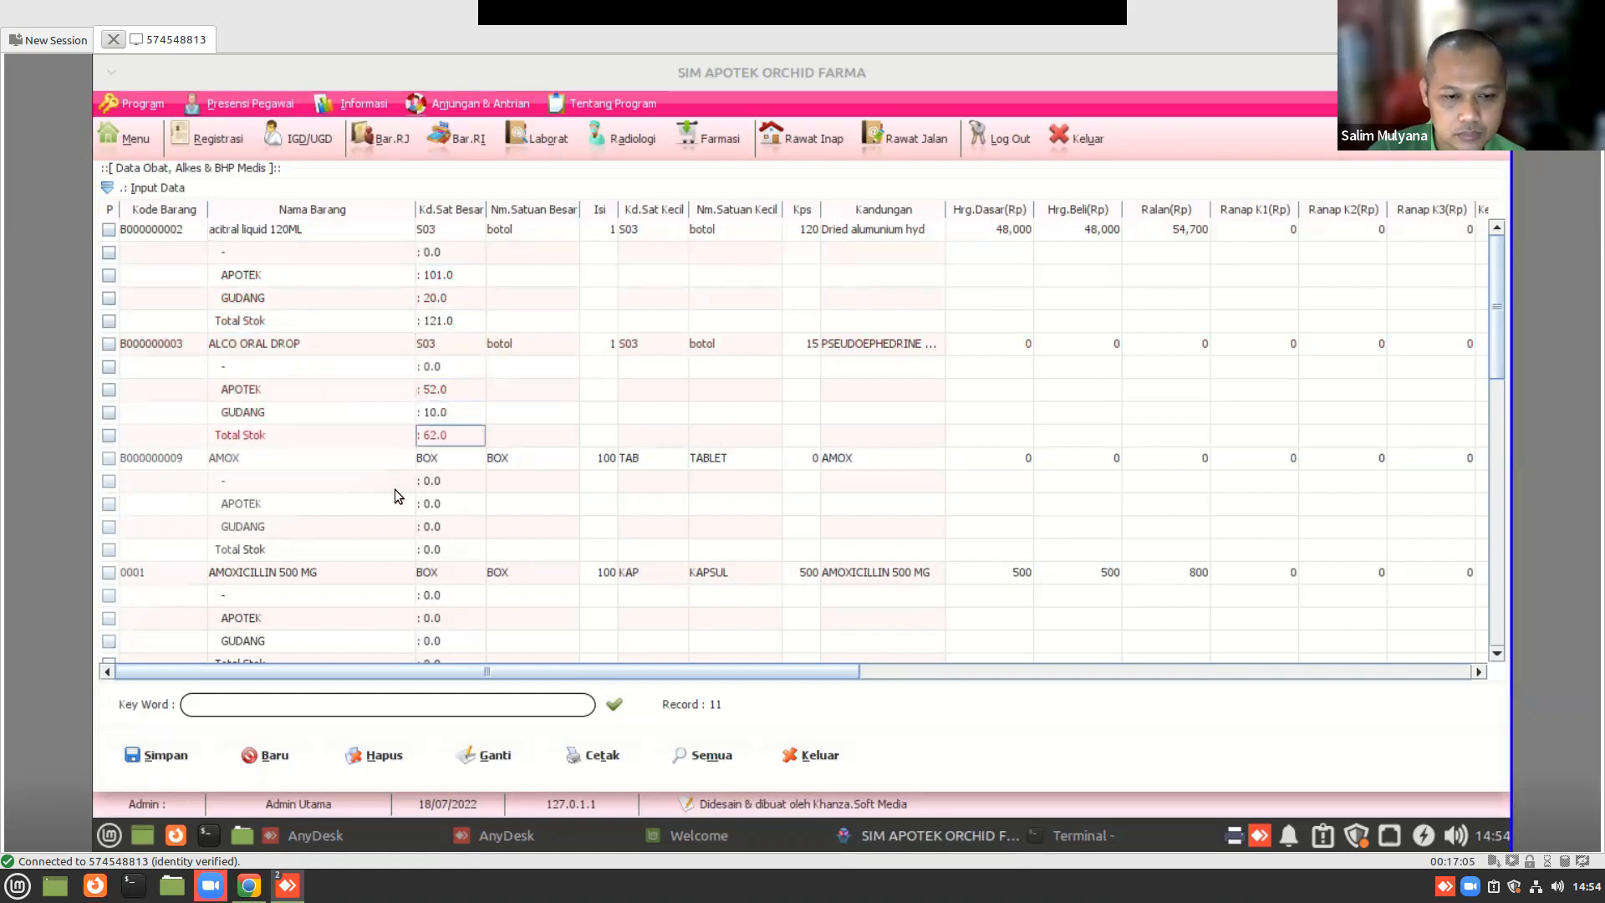
- Browse the stock list, select AMOXICILLIN 500 MG, and close the medicine data list
scroll(411, 503, down, 10)
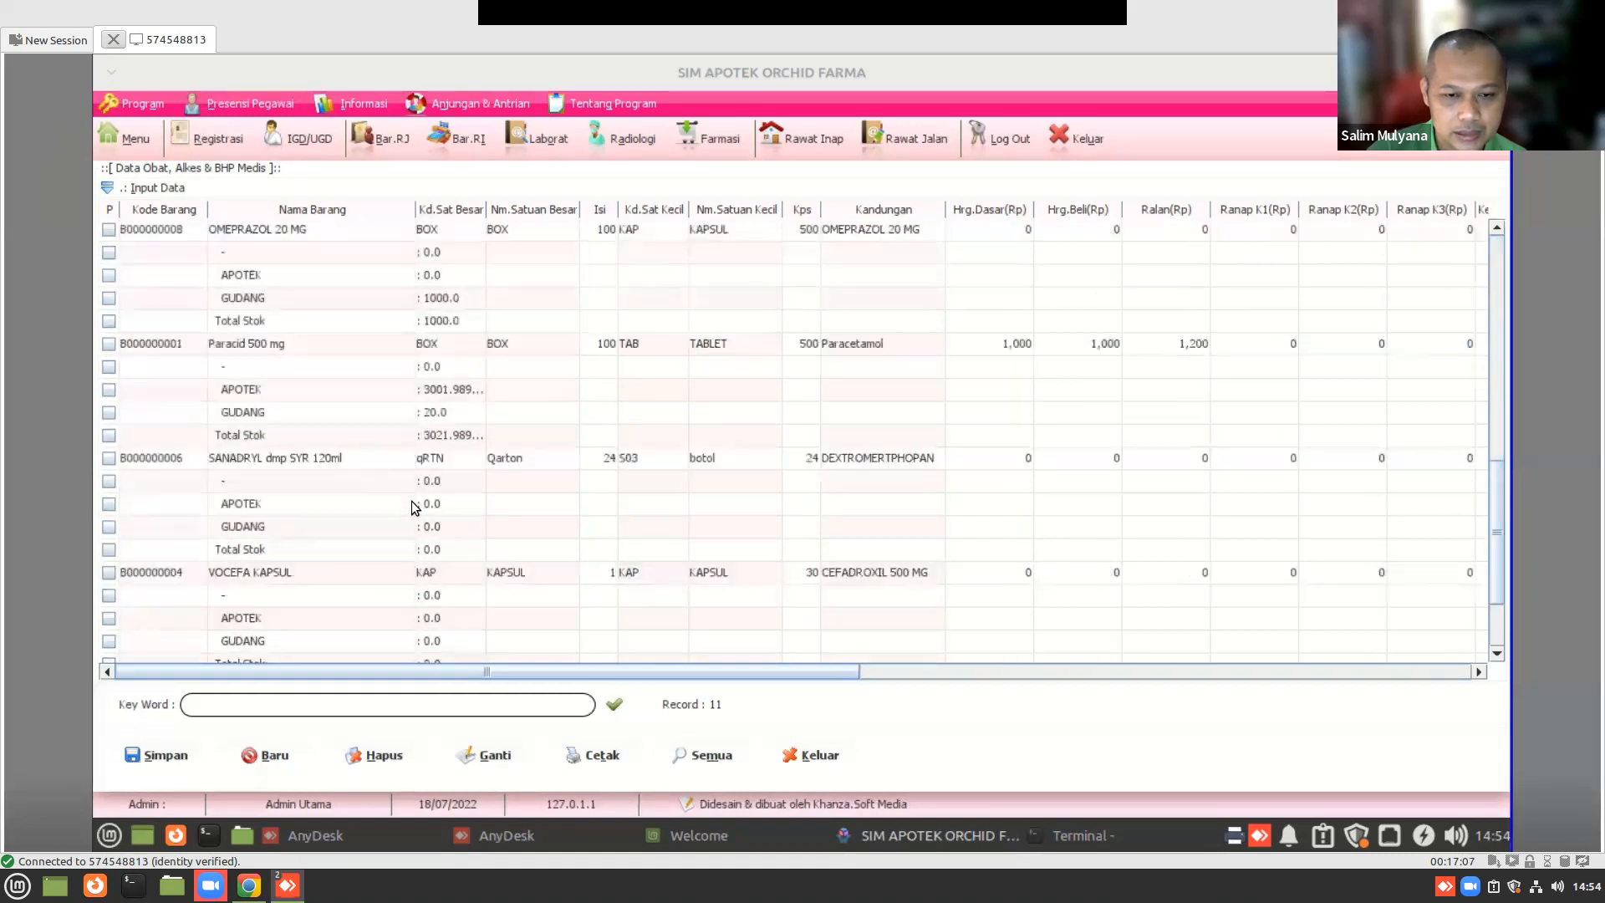
scroll(411, 499, down, 3)
scroll(411, 500, up, 9)
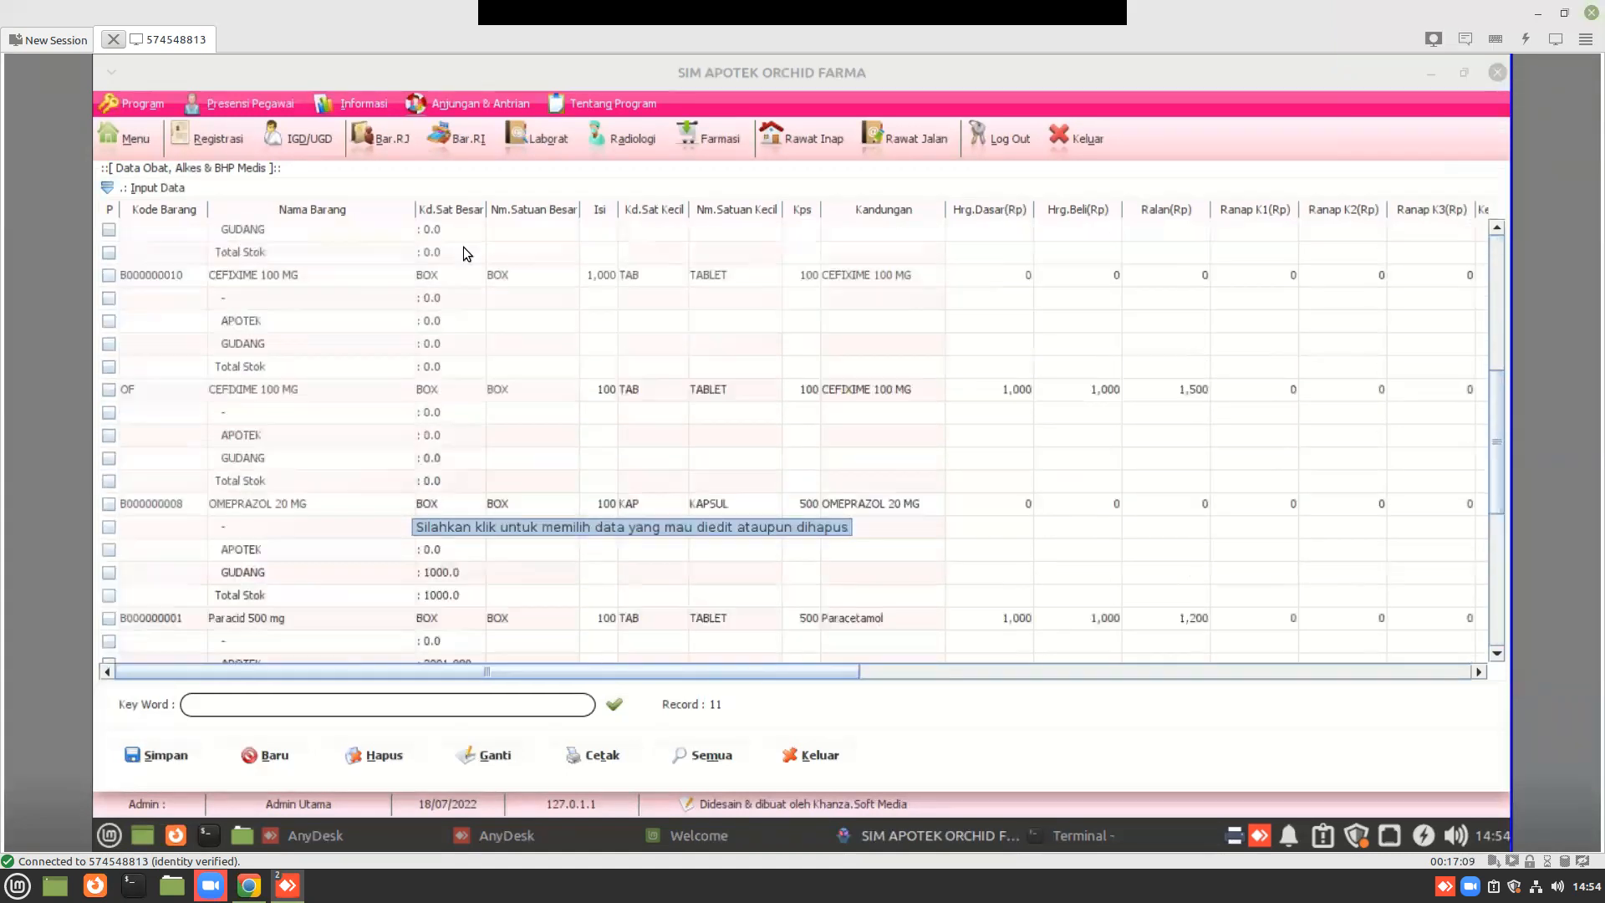
scroll(464, 248, up, 2)
click(398, 298)
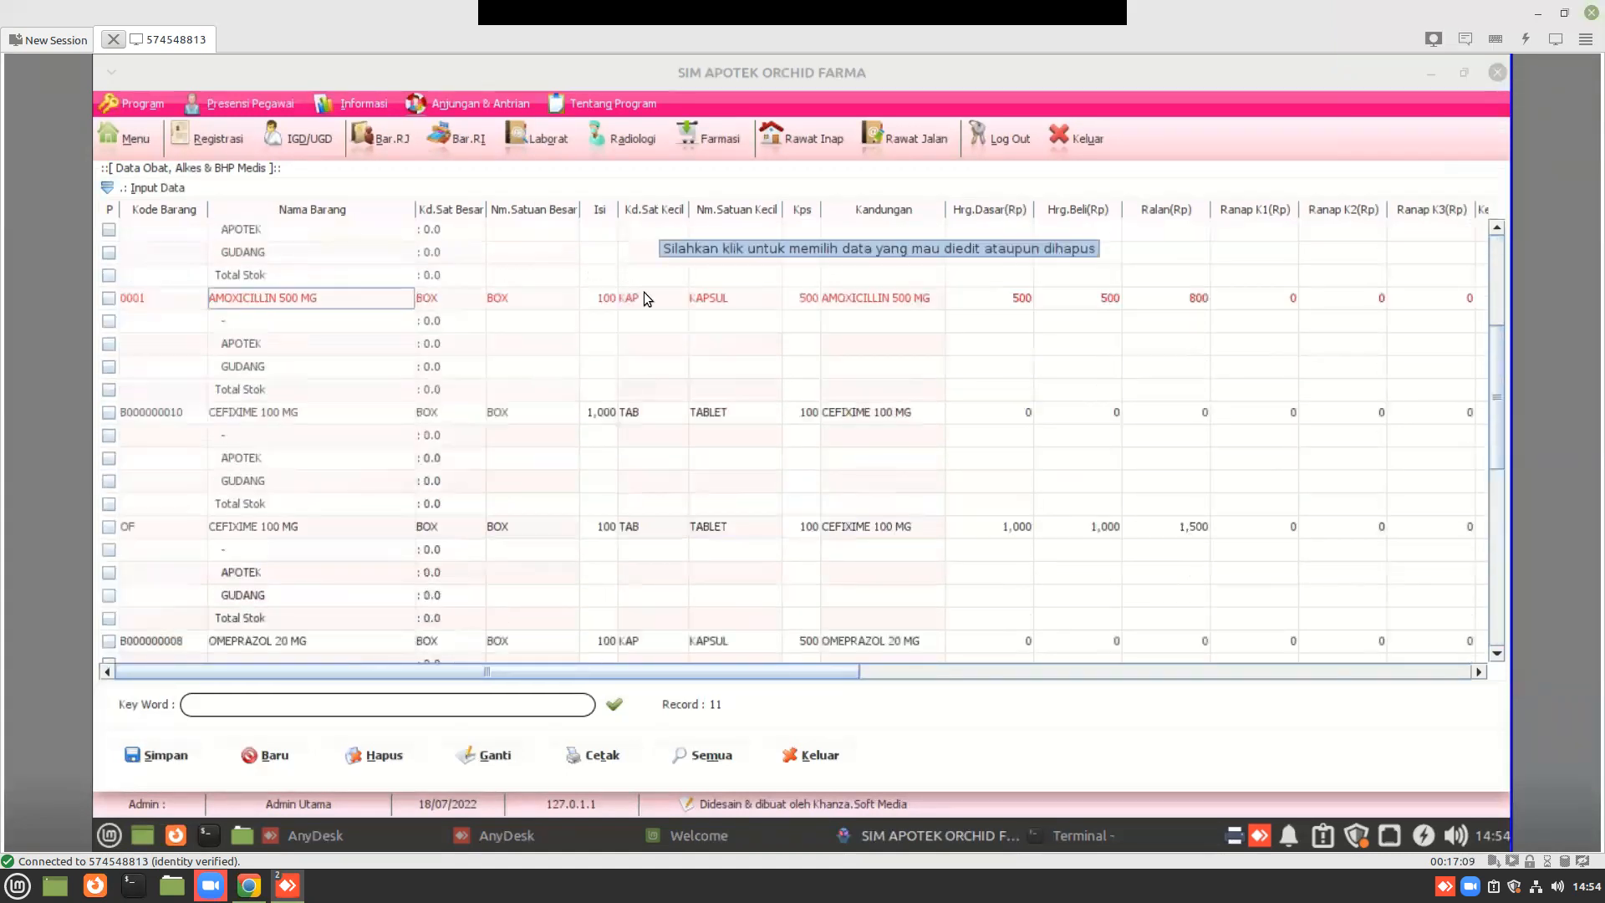
click(817, 756)
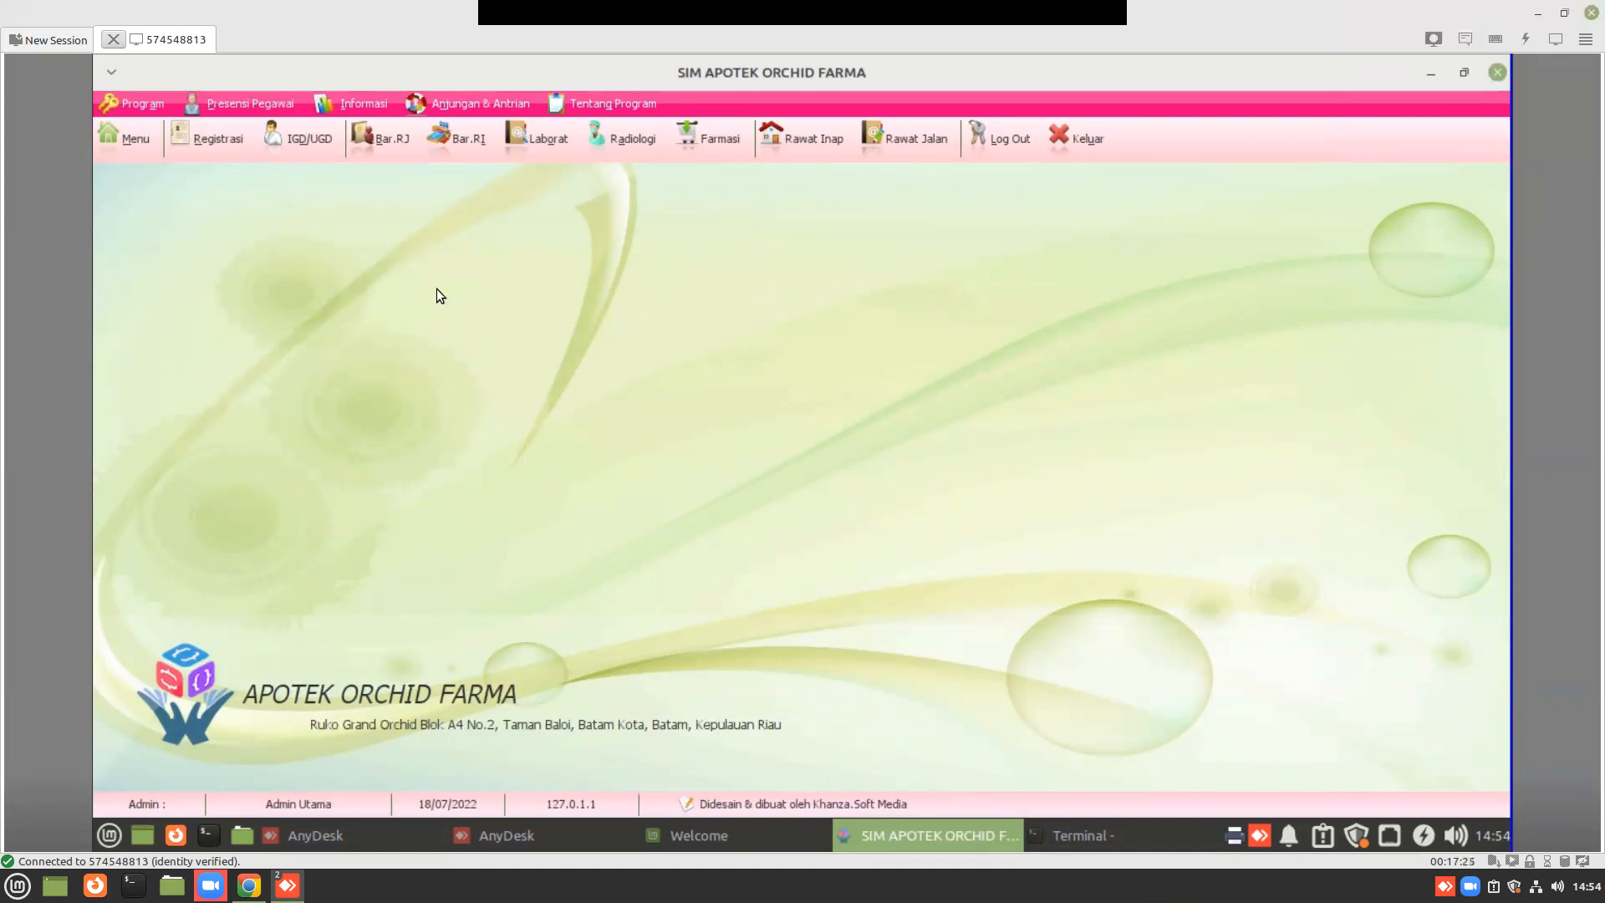
- Search the main menu for 'mutasi' and open the Mutasi Obat & BHP transfer form
click(137, 138)
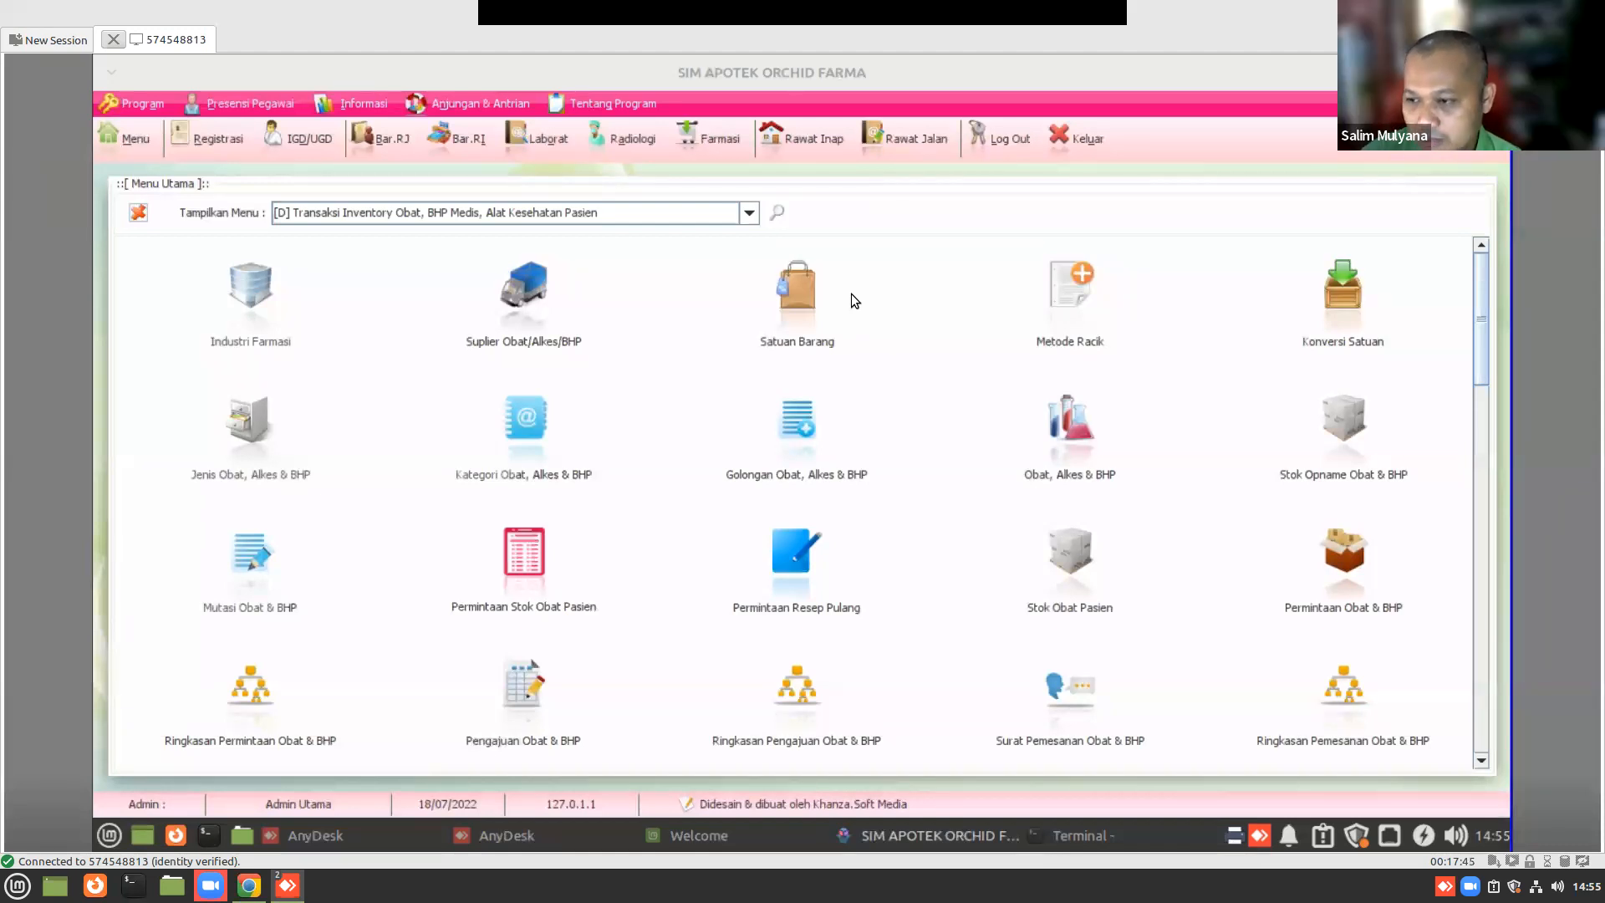
click(776, 213)
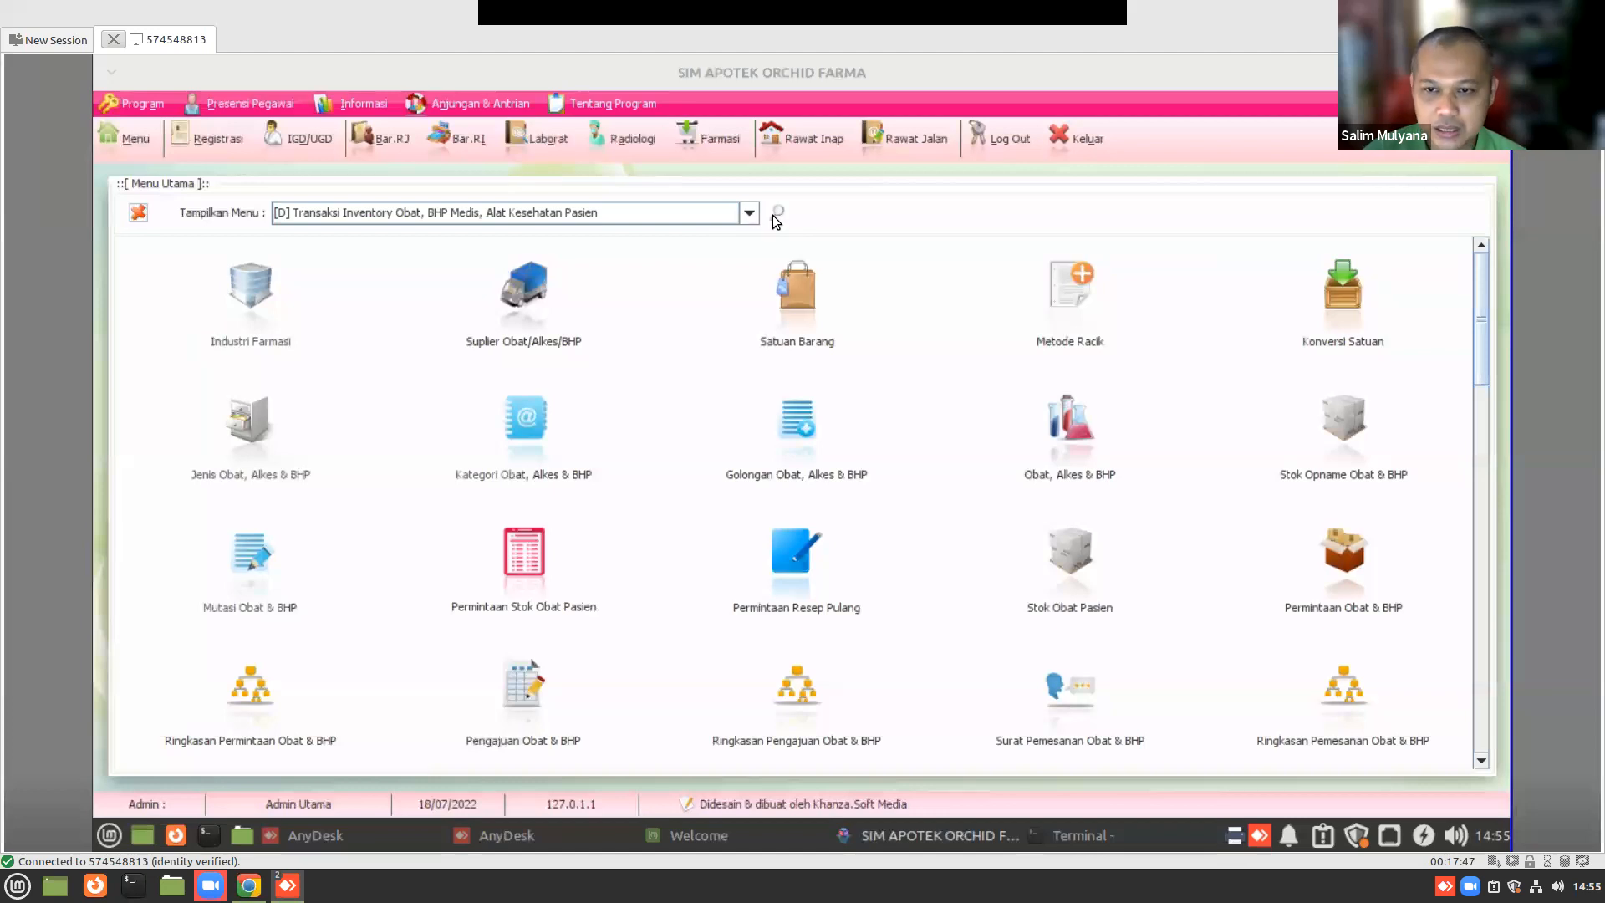
text(surat pe)
key(BackSpace)
key(BackSpace)
key(BackSpace)
key(BackSpace)
key(BackSpace)
key(BackSpace)
key(BackSpace)
key(BackSpace)
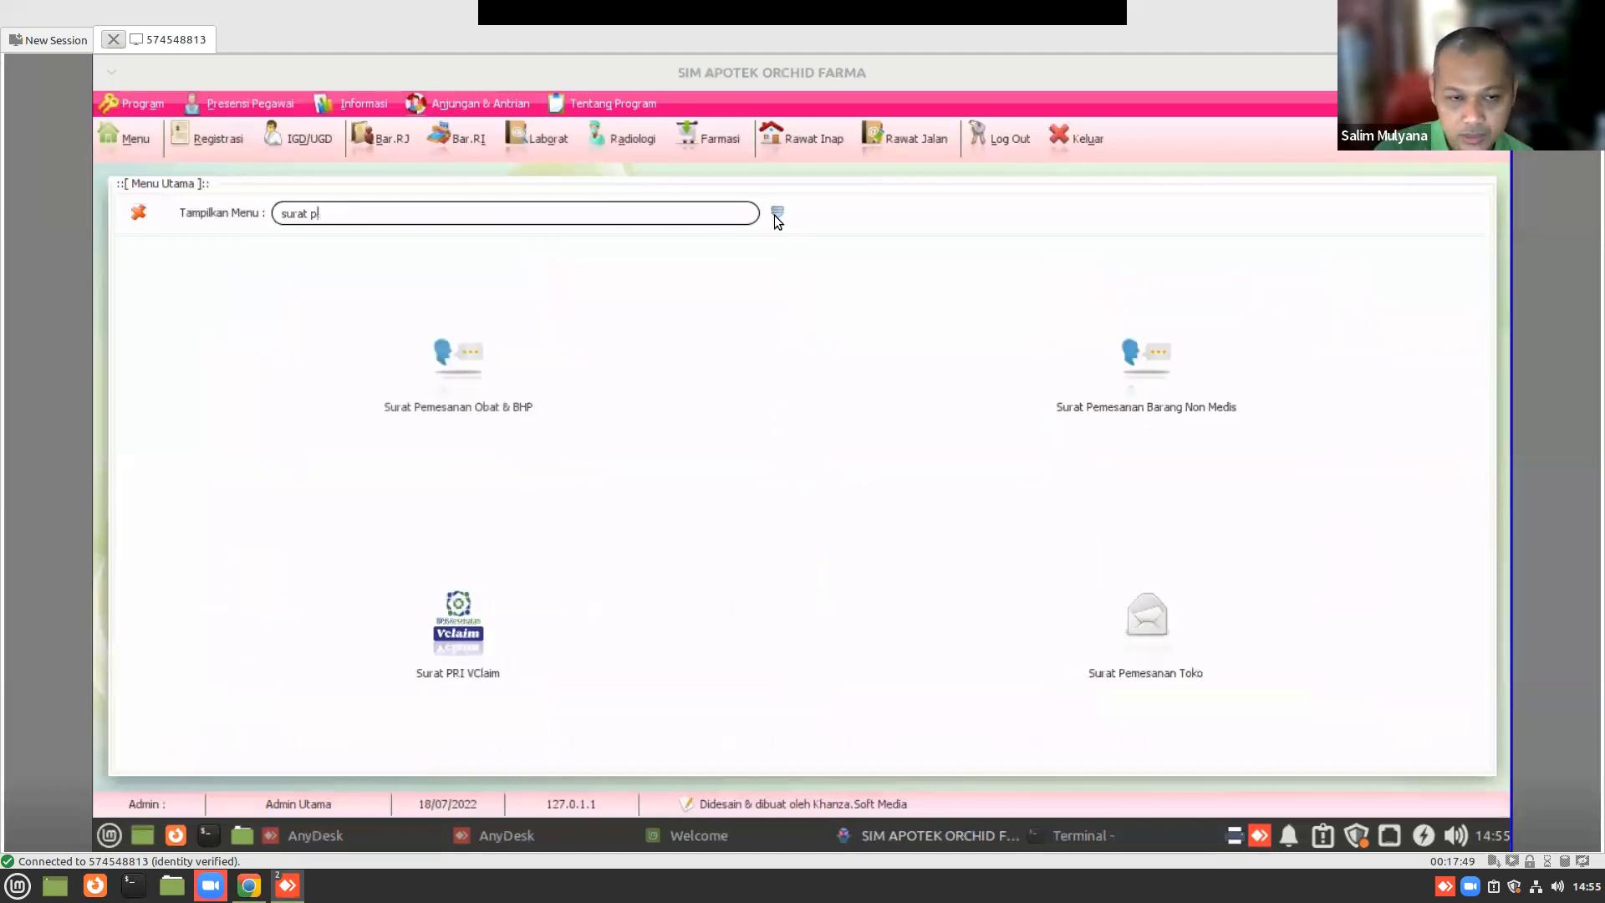
text(mutasi)
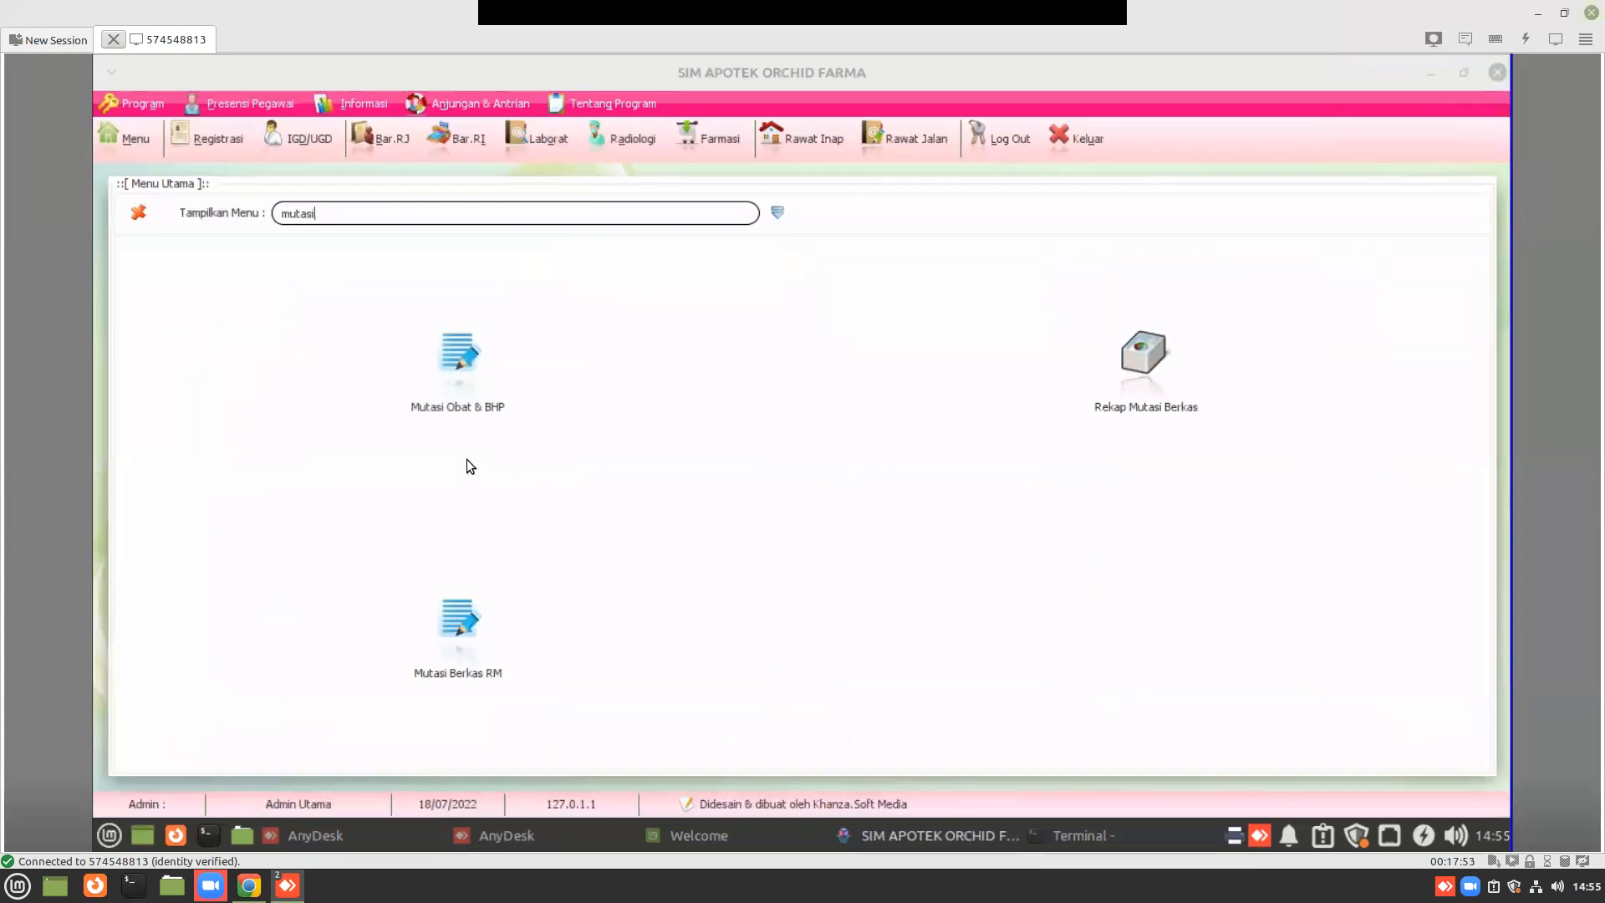
click(464, 360)
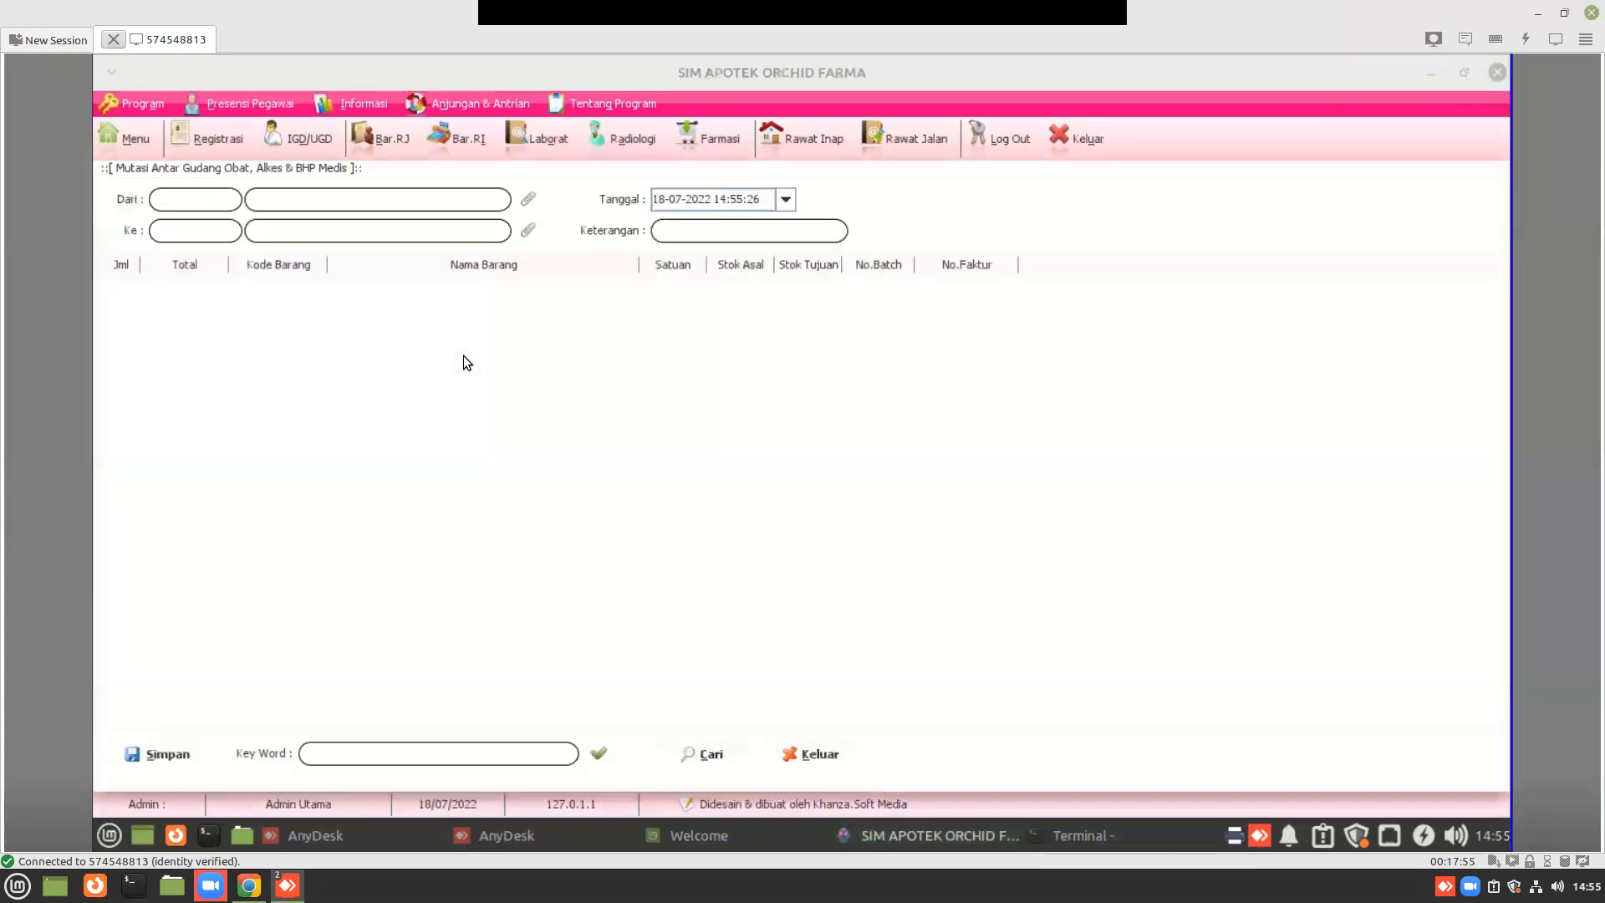
- Set the transfer source to GUDANG and the destination to APOTEK
click(527, 200)
double_click(323, 261)
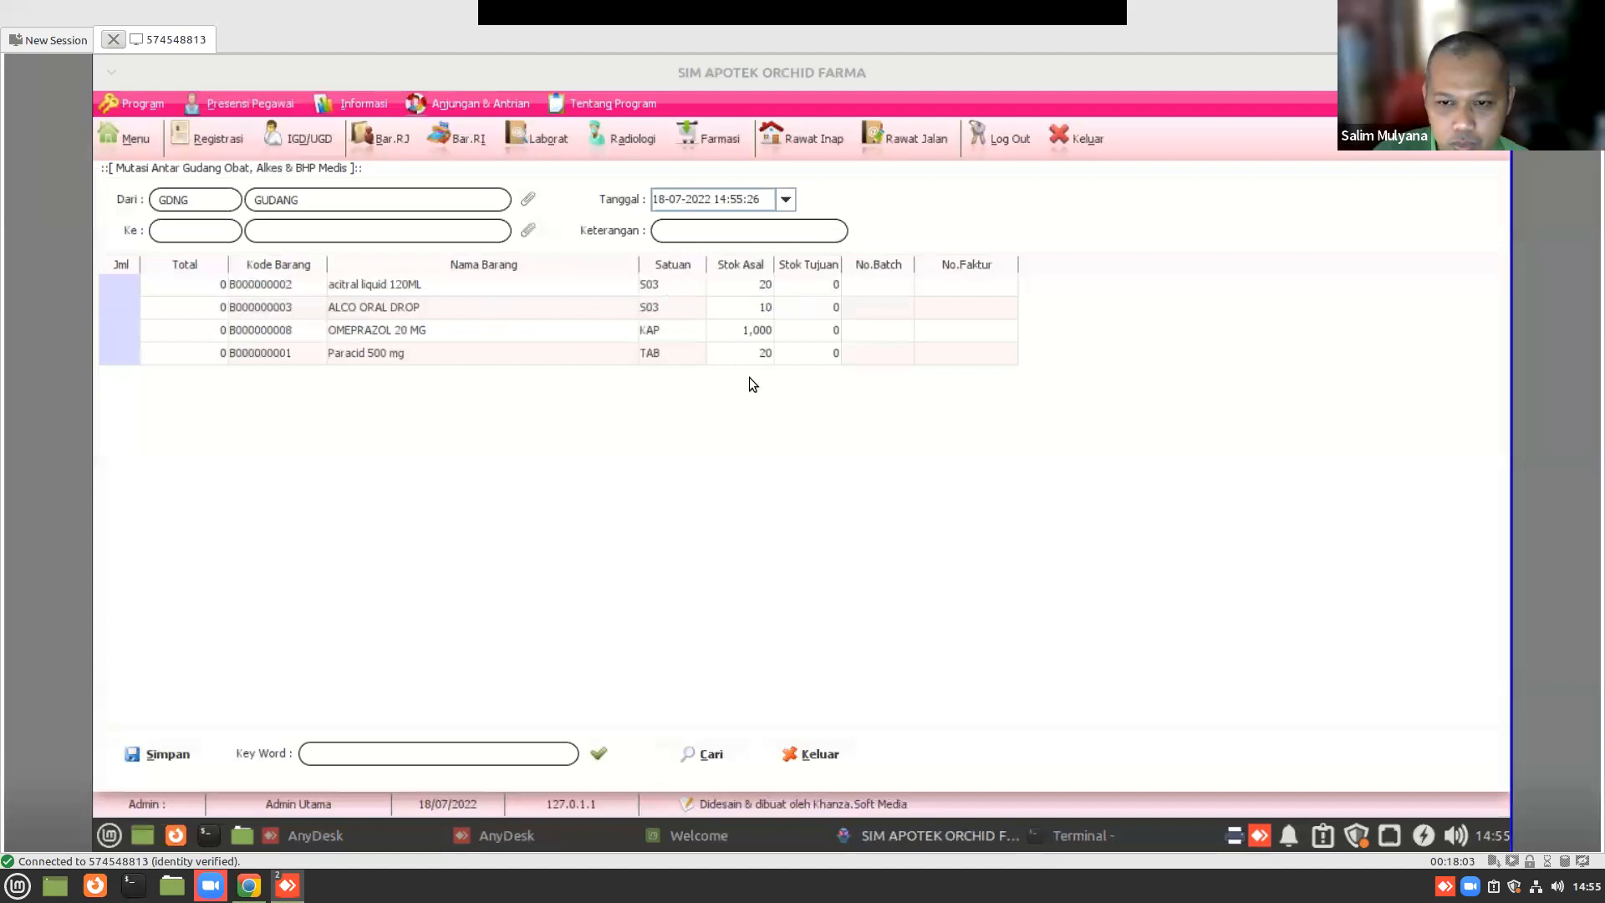
click(530, 229)
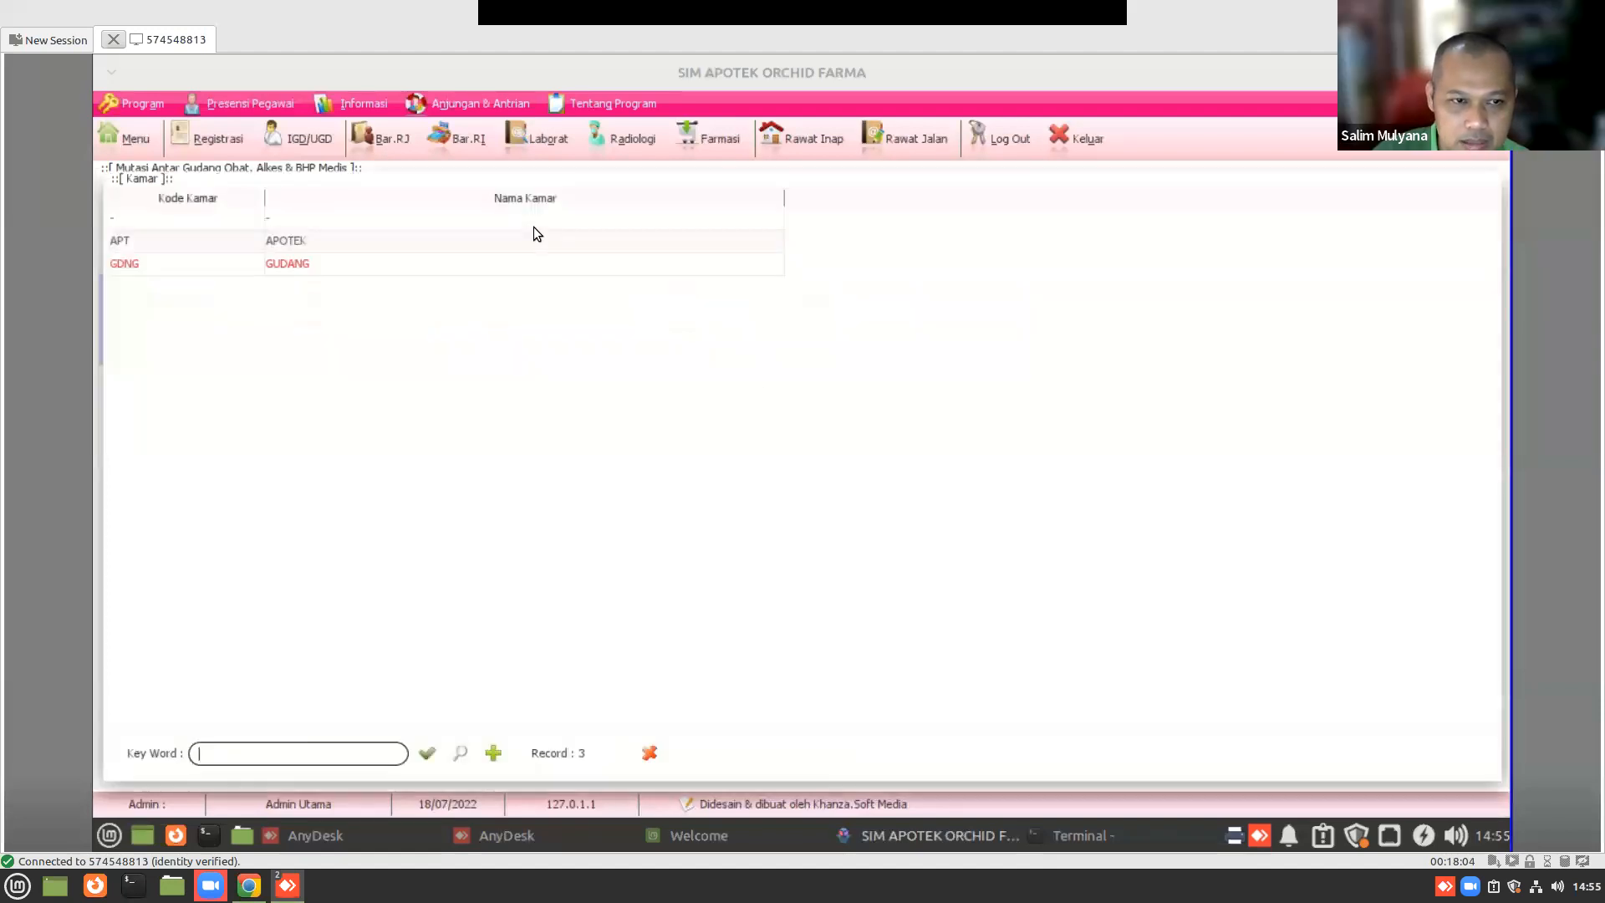
double_click(397, 241)
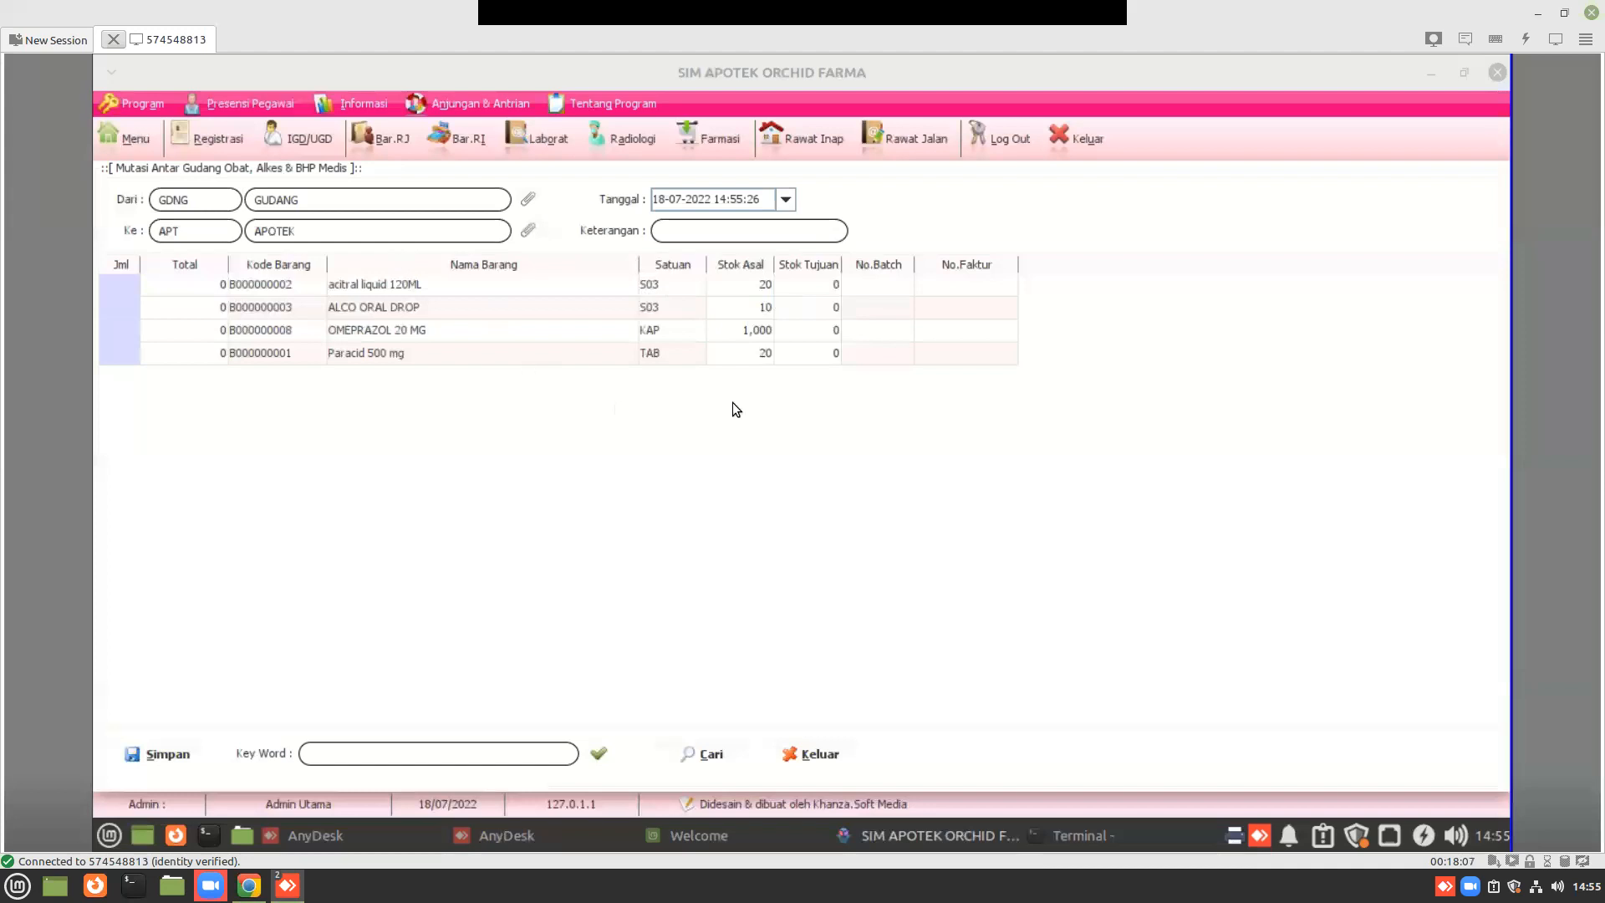
- Enter quantities 10 acitral liquid 120ML and 5 ALCO ORAL DROP, add a note, and save
click(763, 306)
click(348, 284)
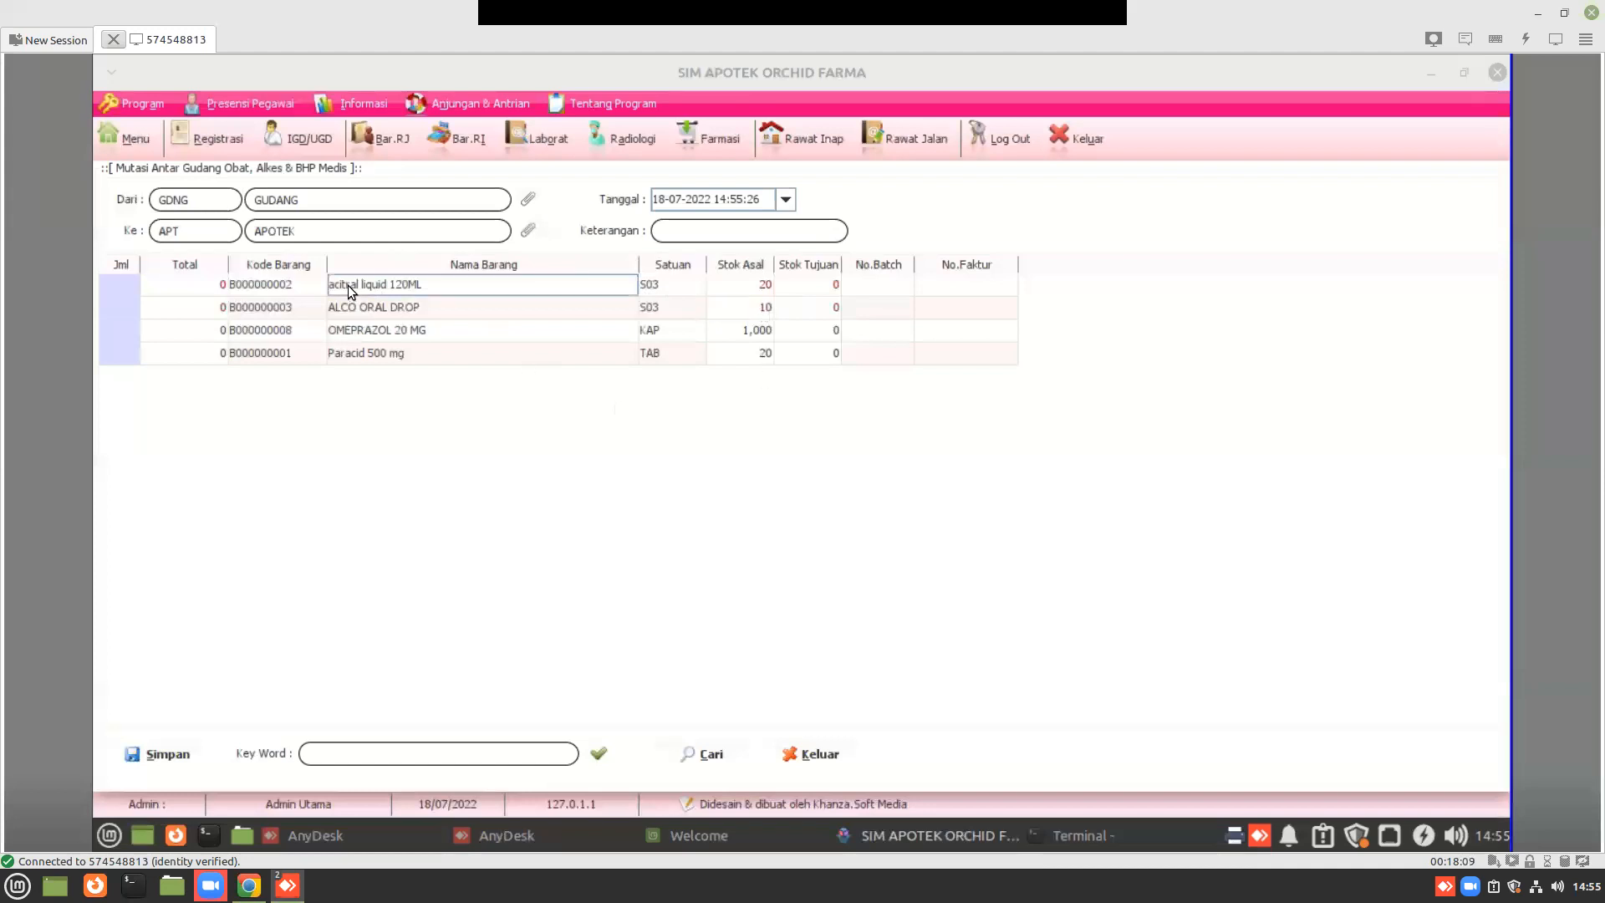
click(102, 283)
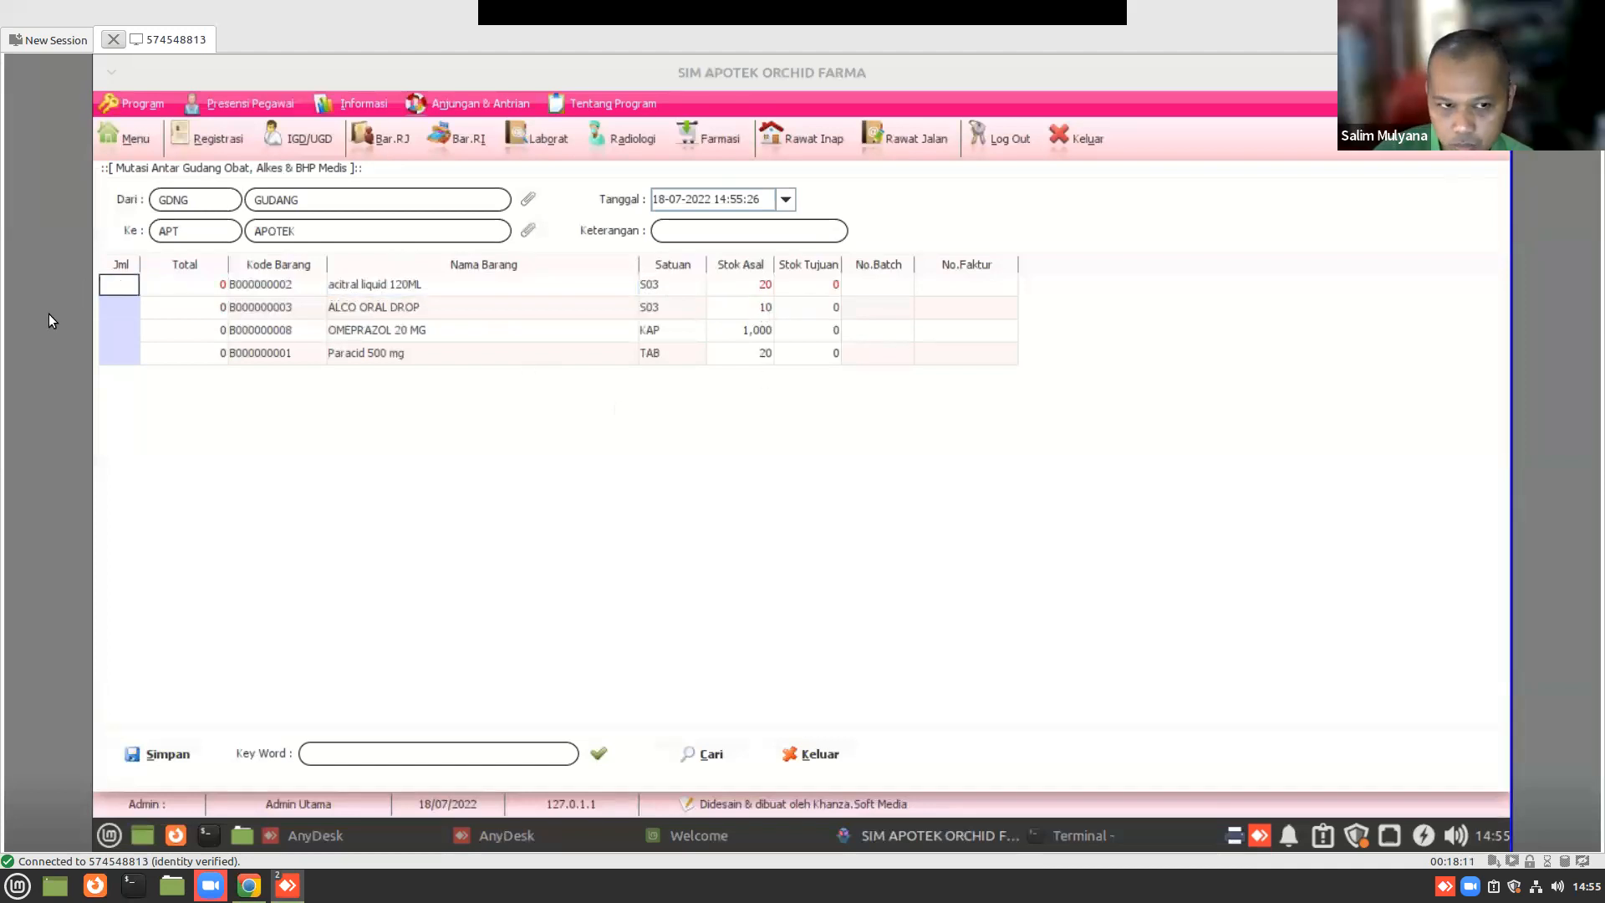
text(10)
key(Return)
key(Right)
key(Right)
key(Right)
key(Right)
key(Right)
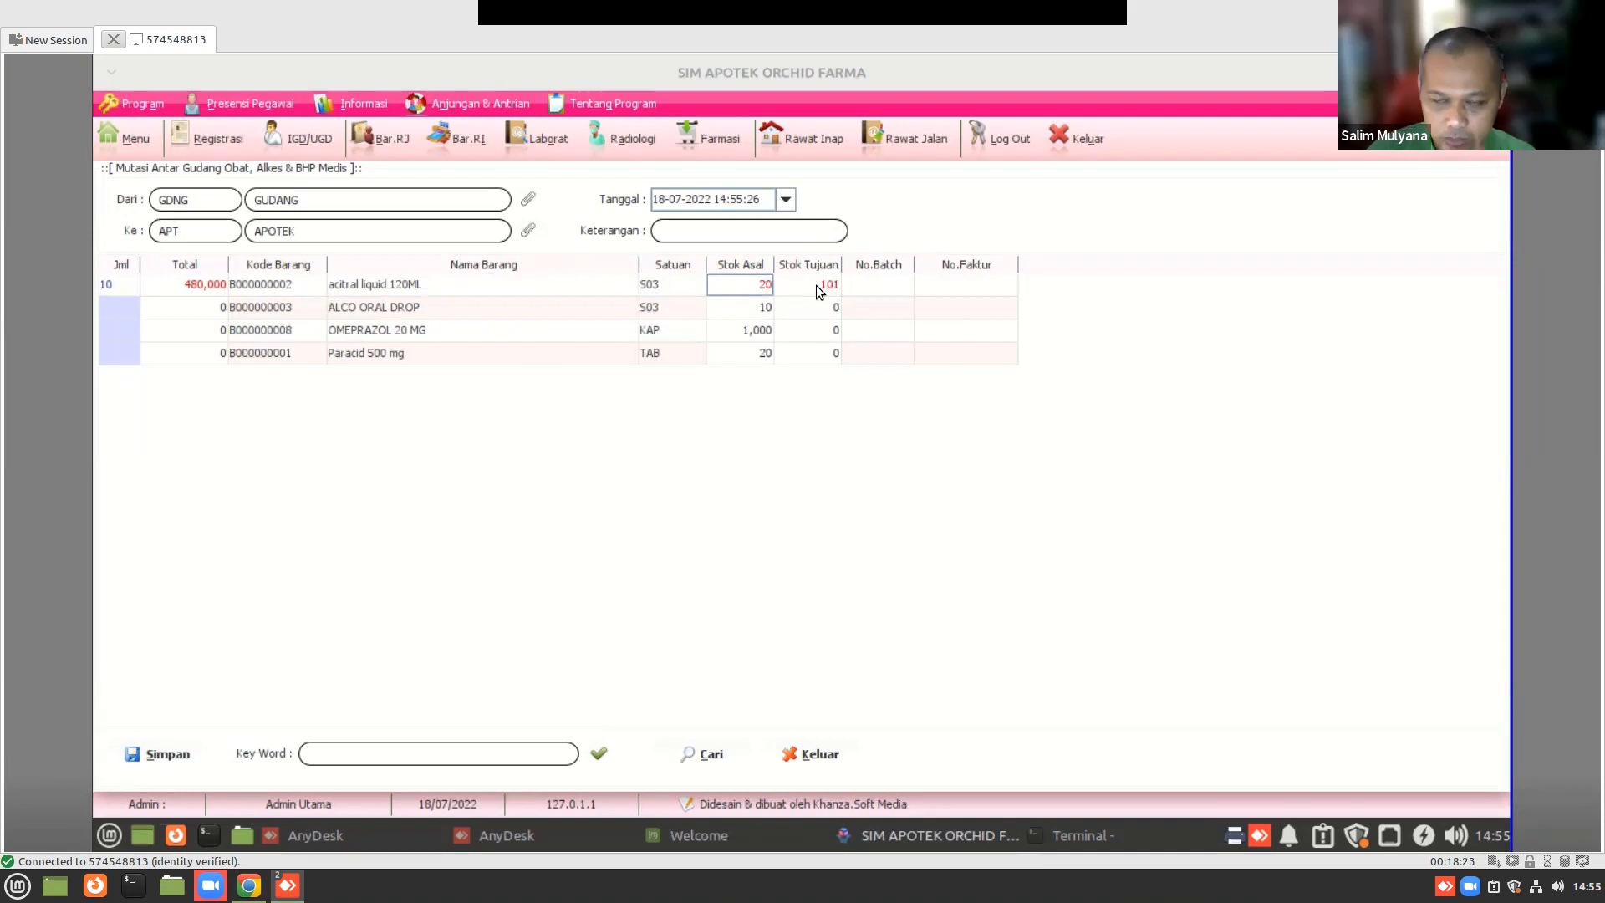
click(753, 237)
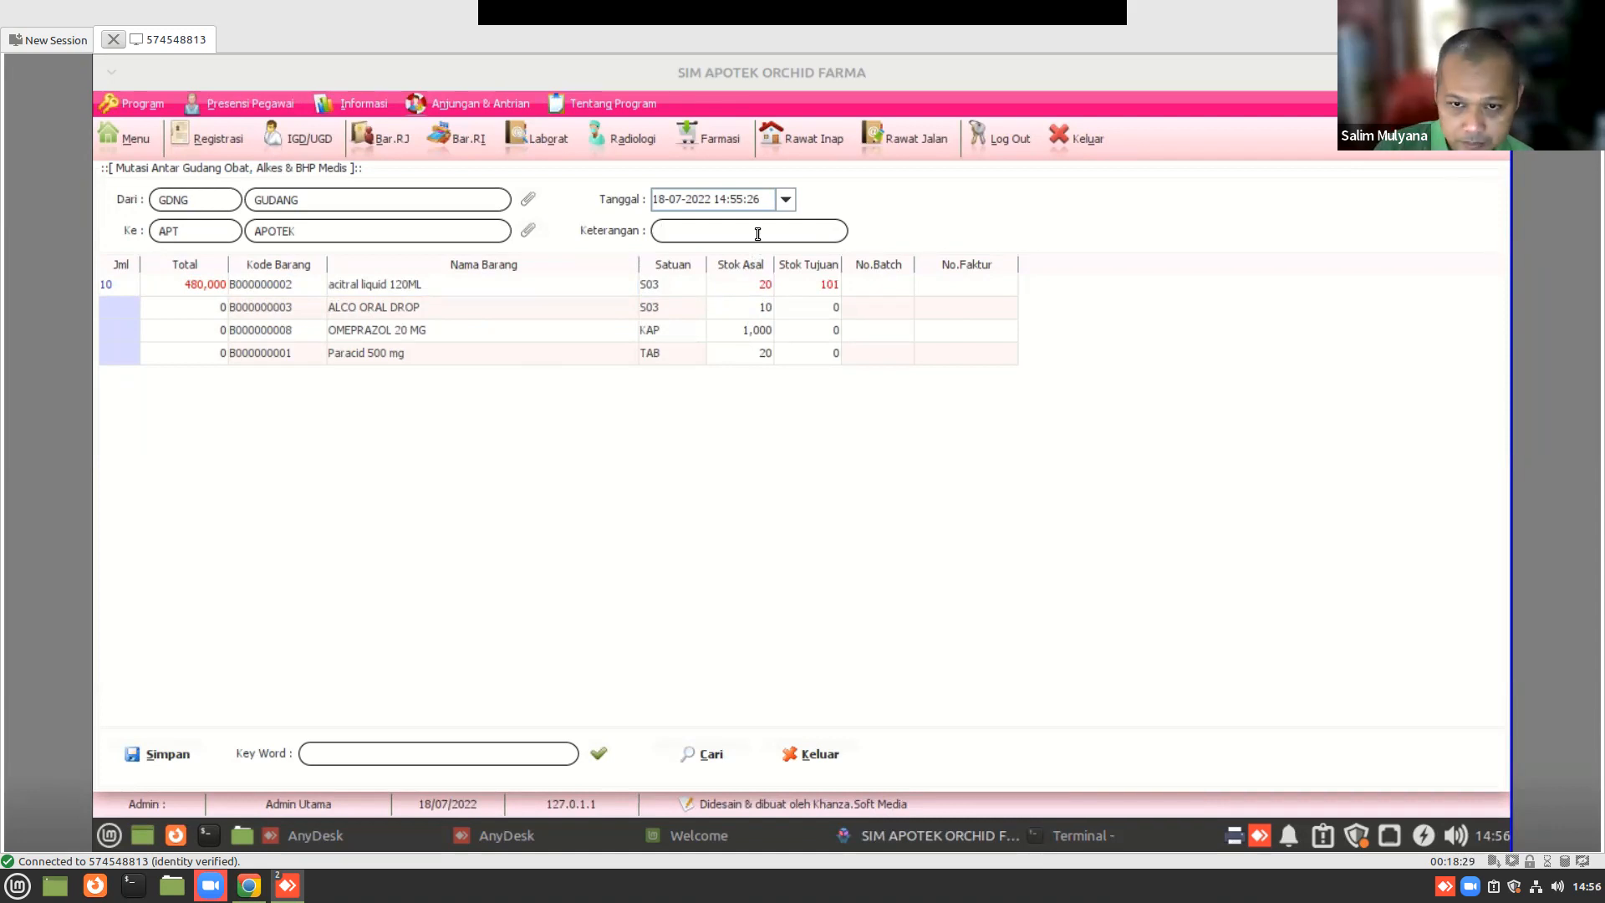
text(salim)
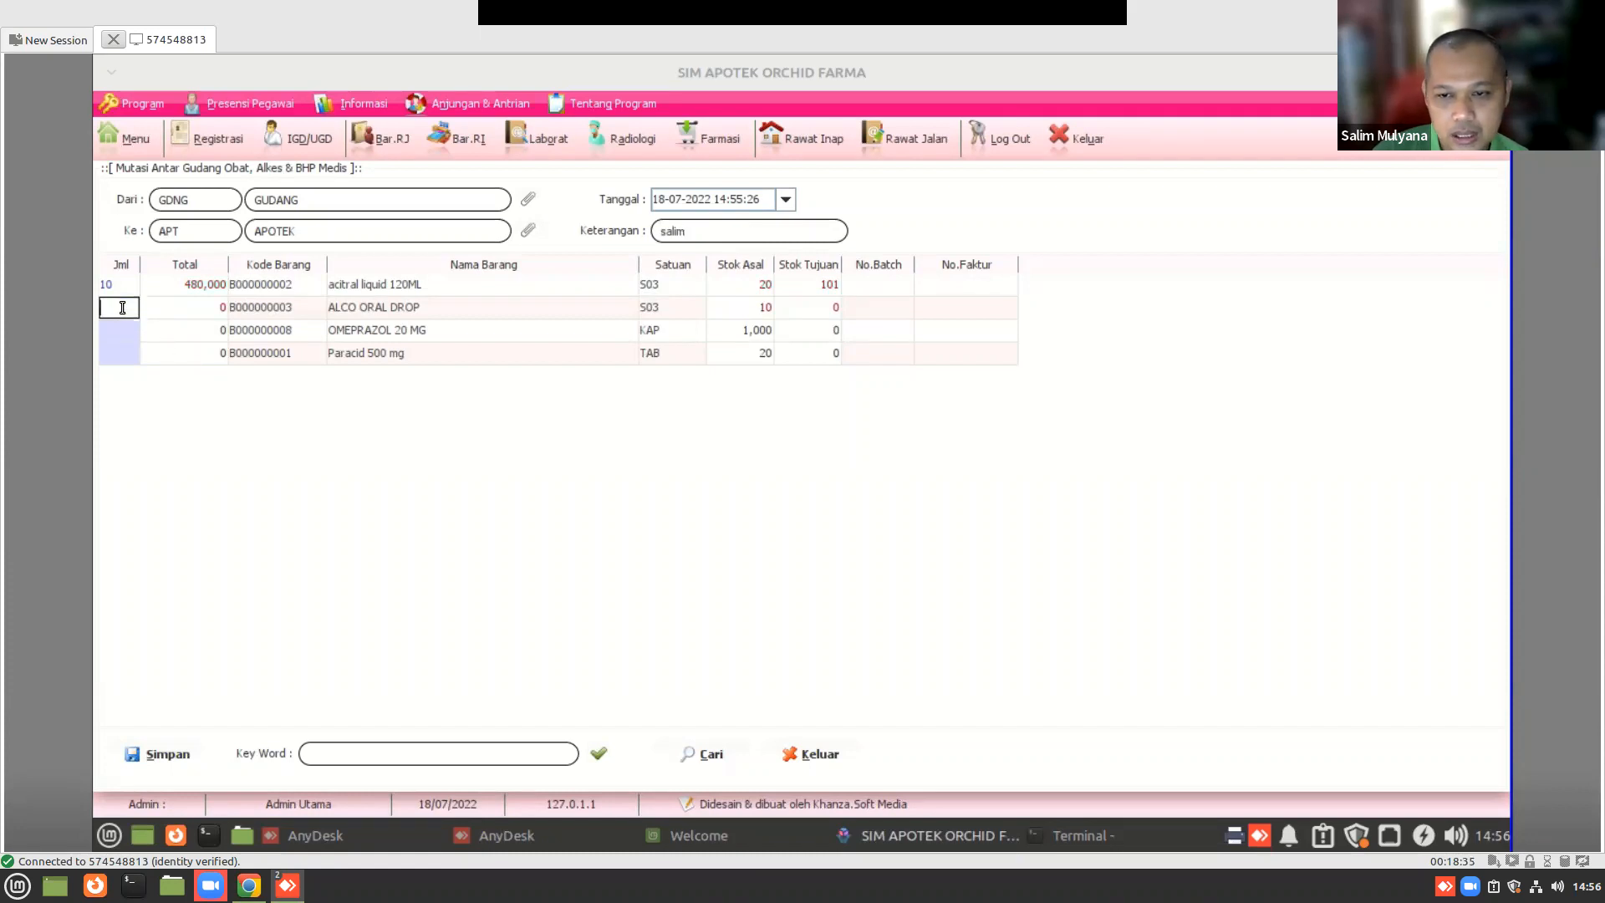
text(5)
key(Tab)
key(Tab)
key(Tab)
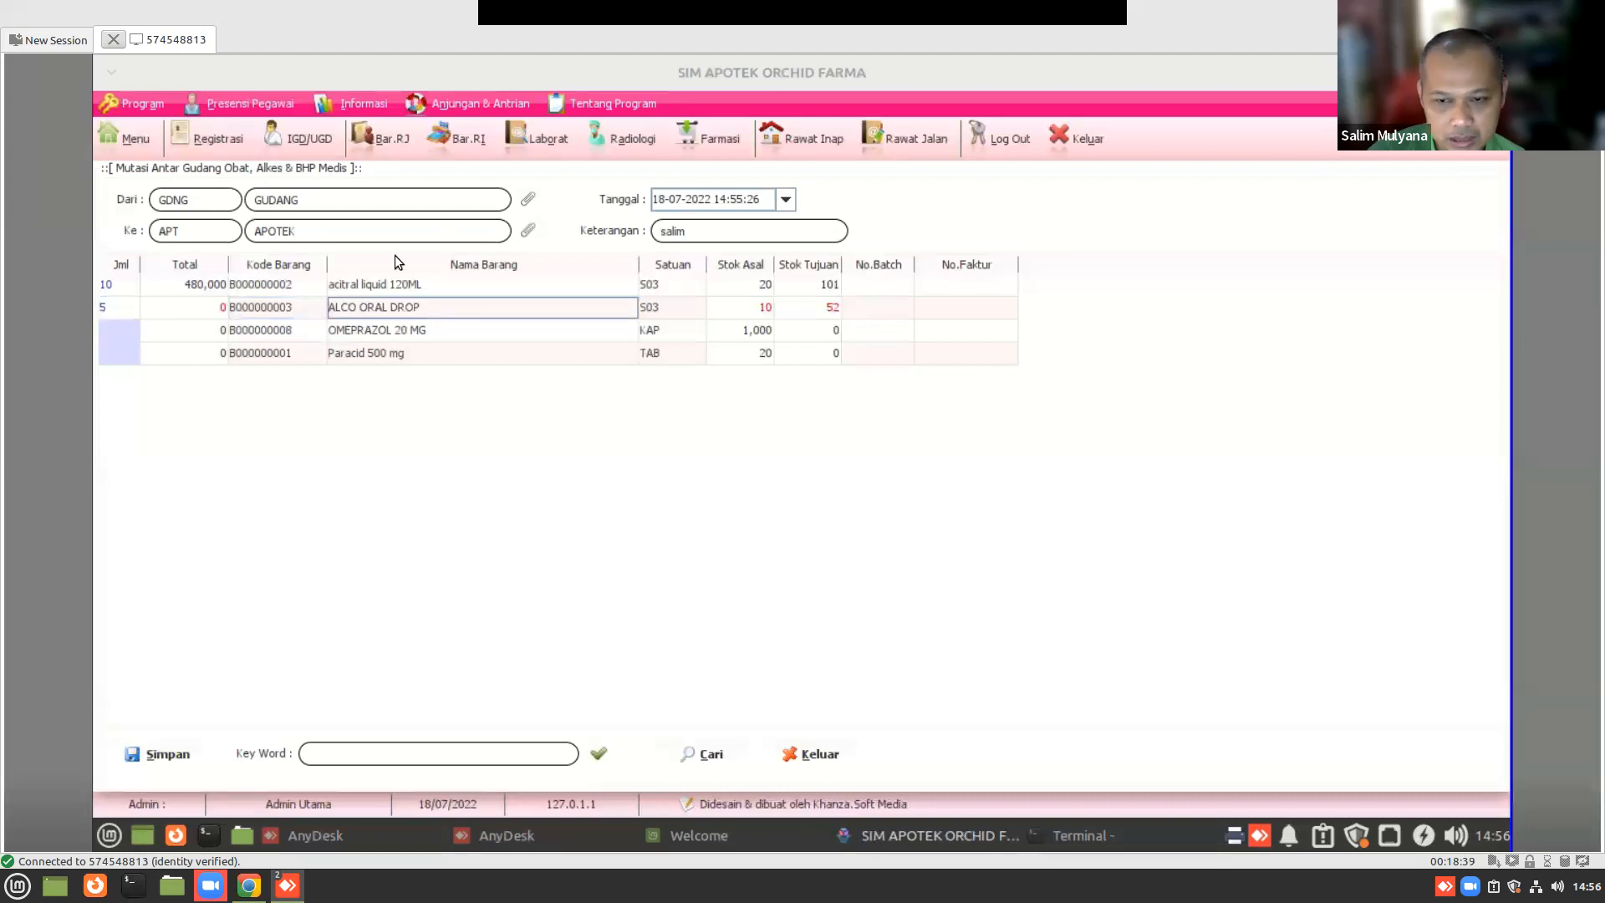
click(163, 757)
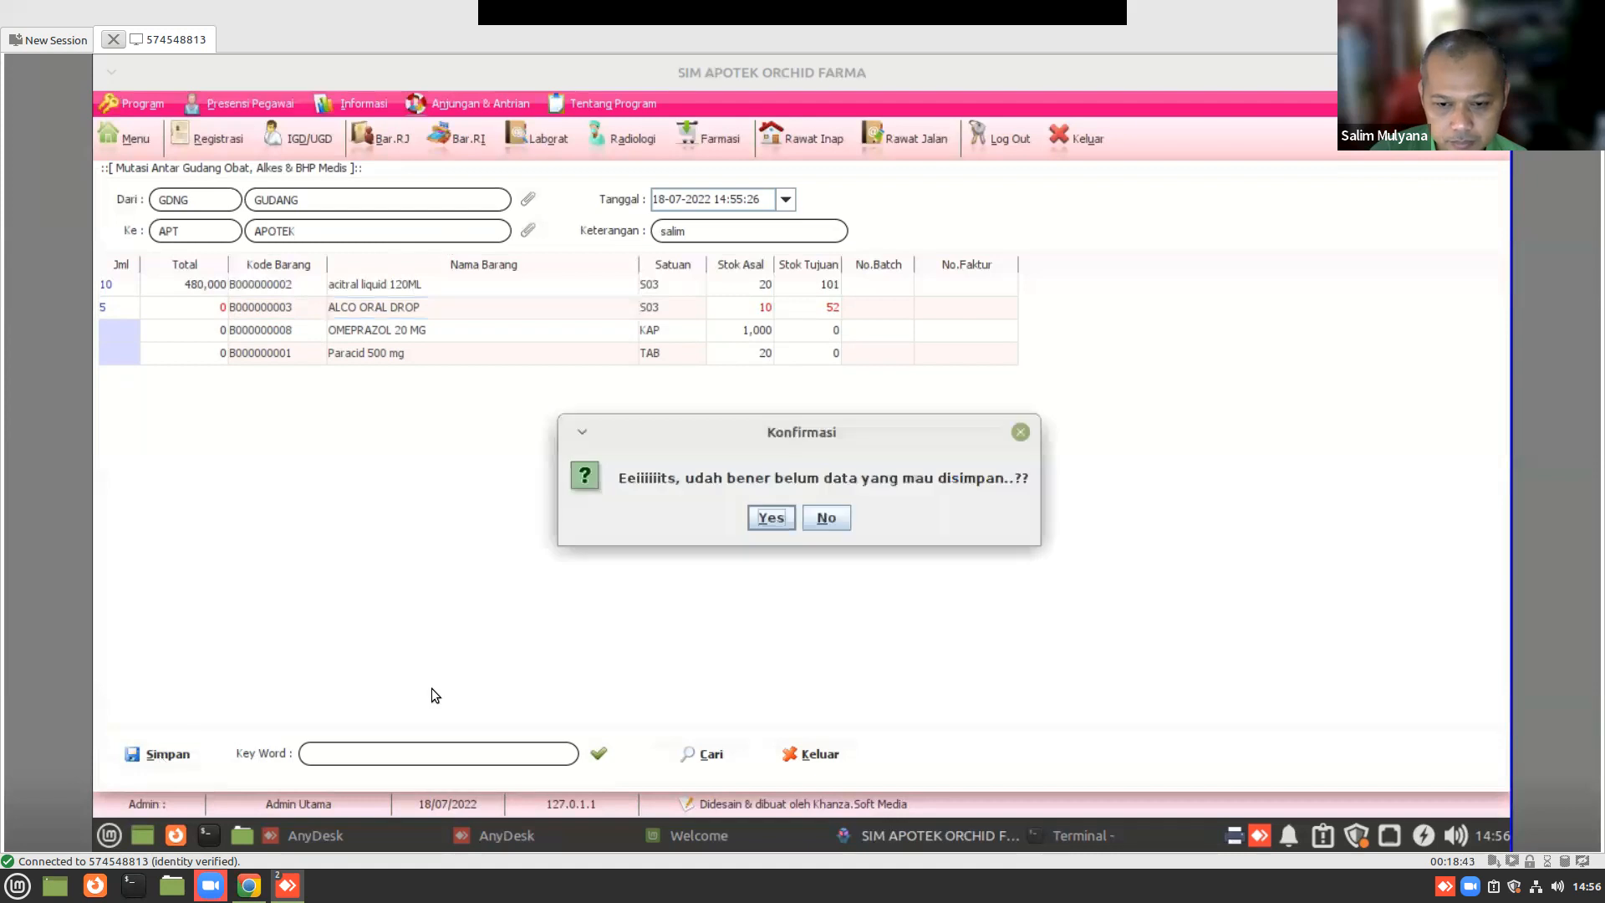
click(770, 516)
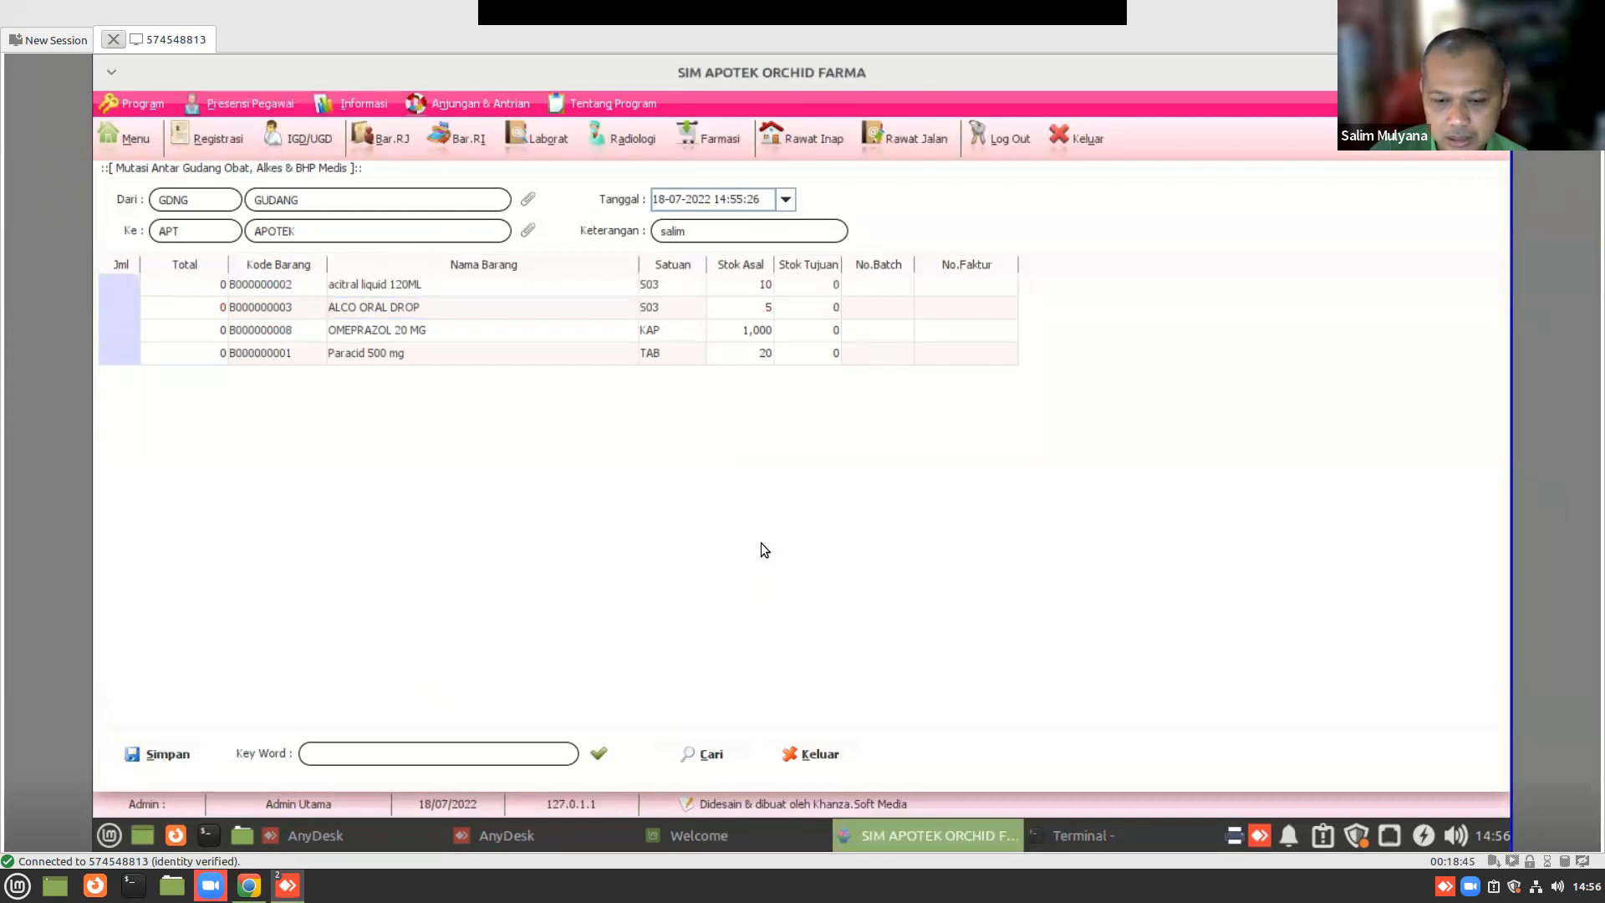
- List the saved transfers, preview their print report, then close both
click(708, 756)
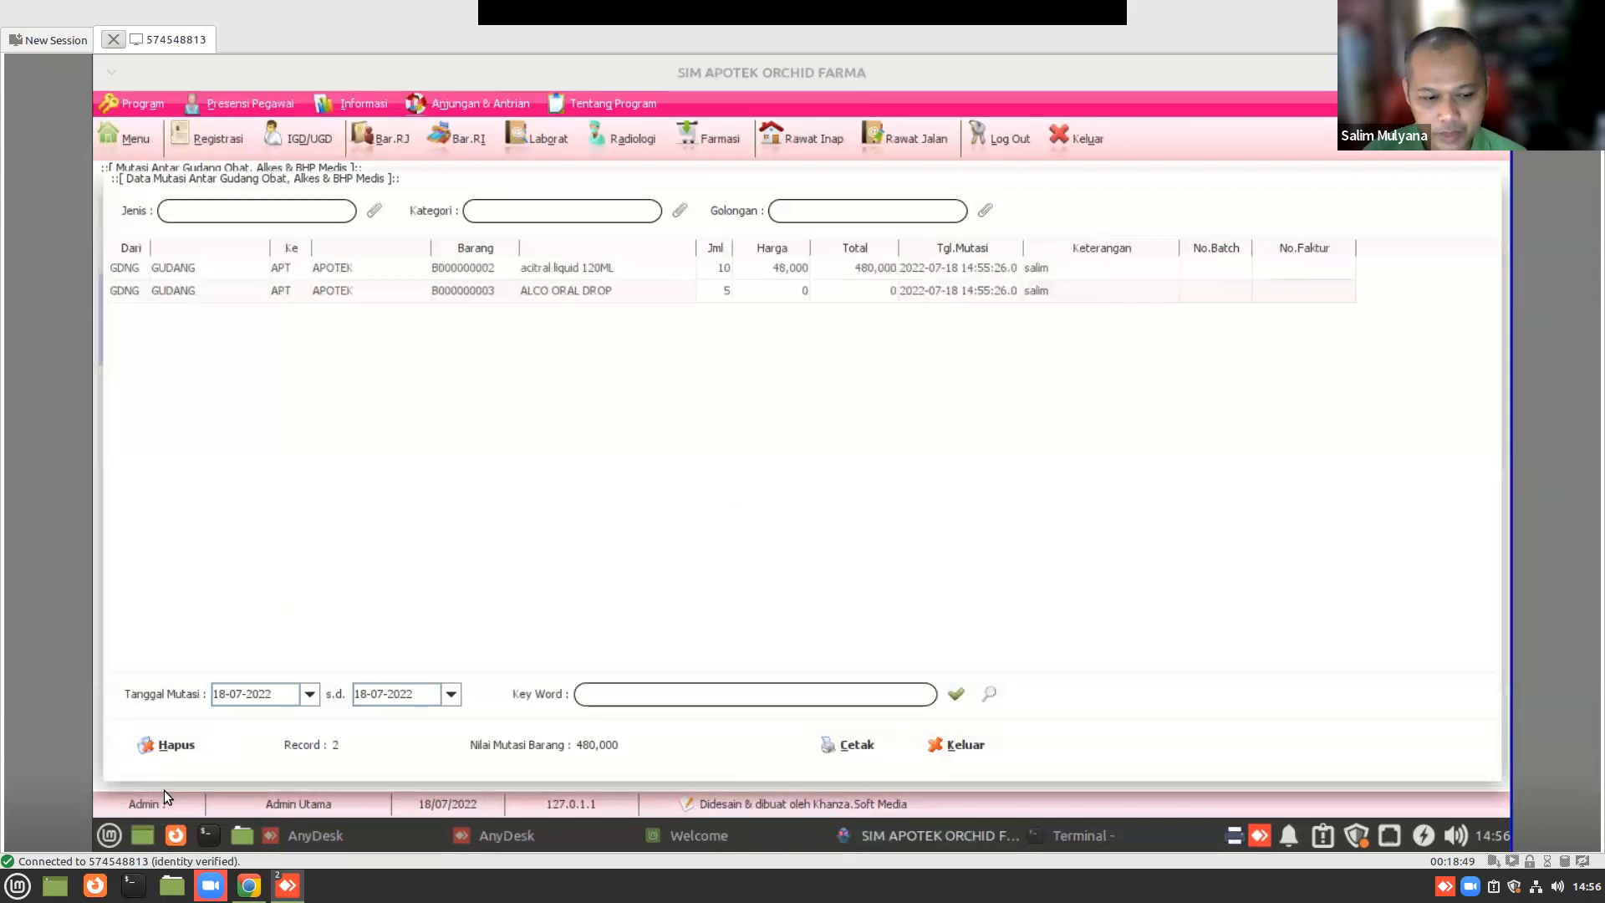
click(860, 743)
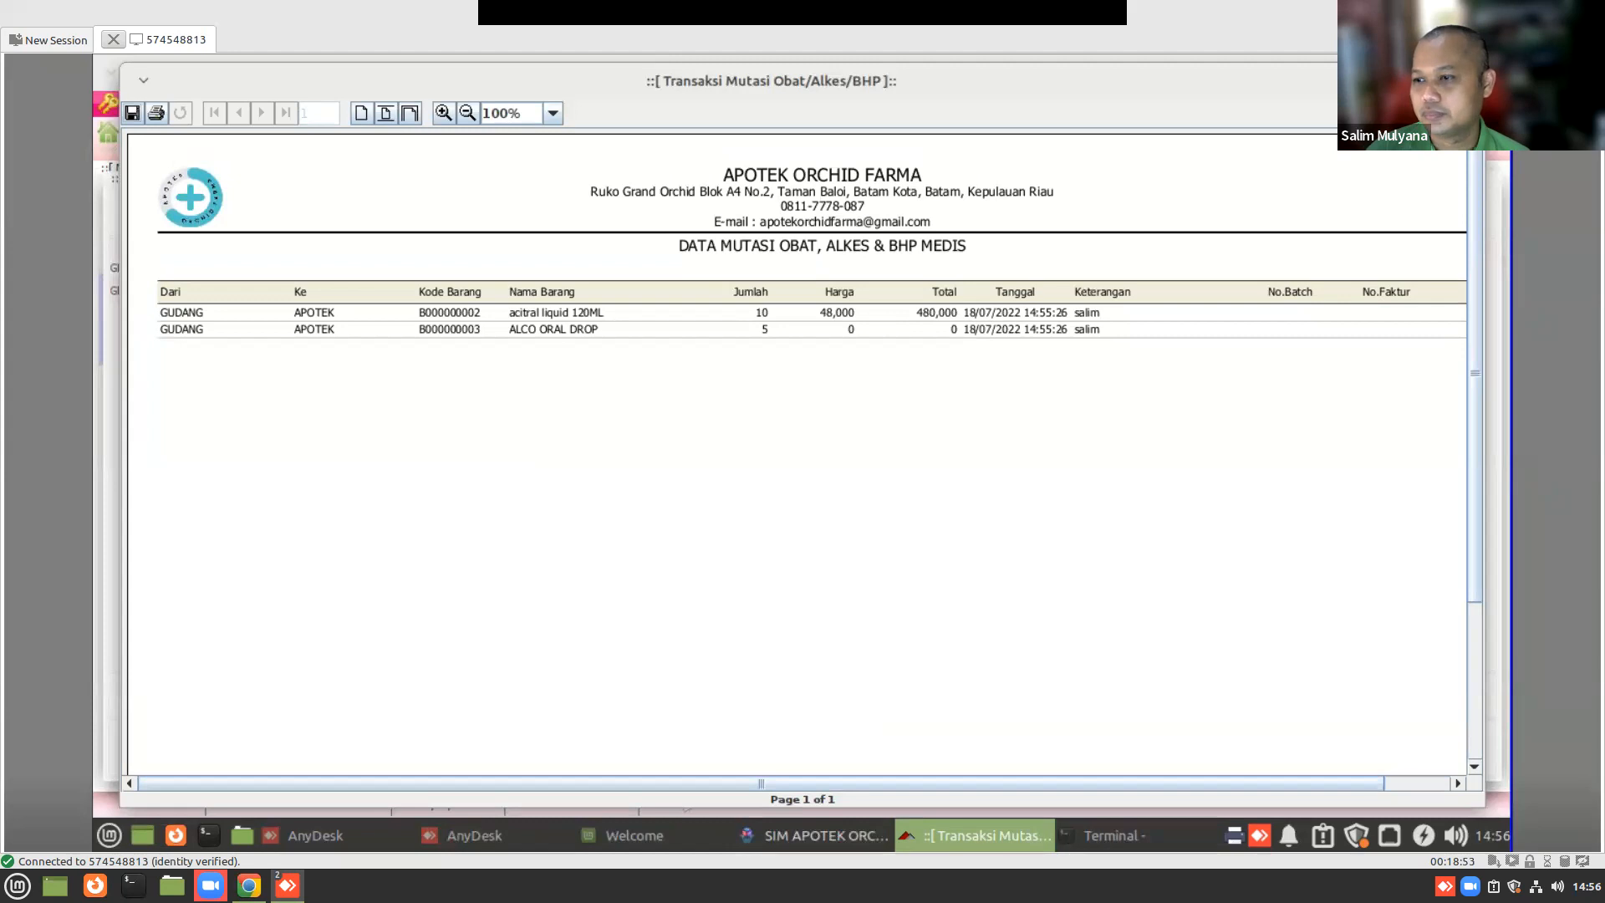
click(1462, 81)
click(976, 746)
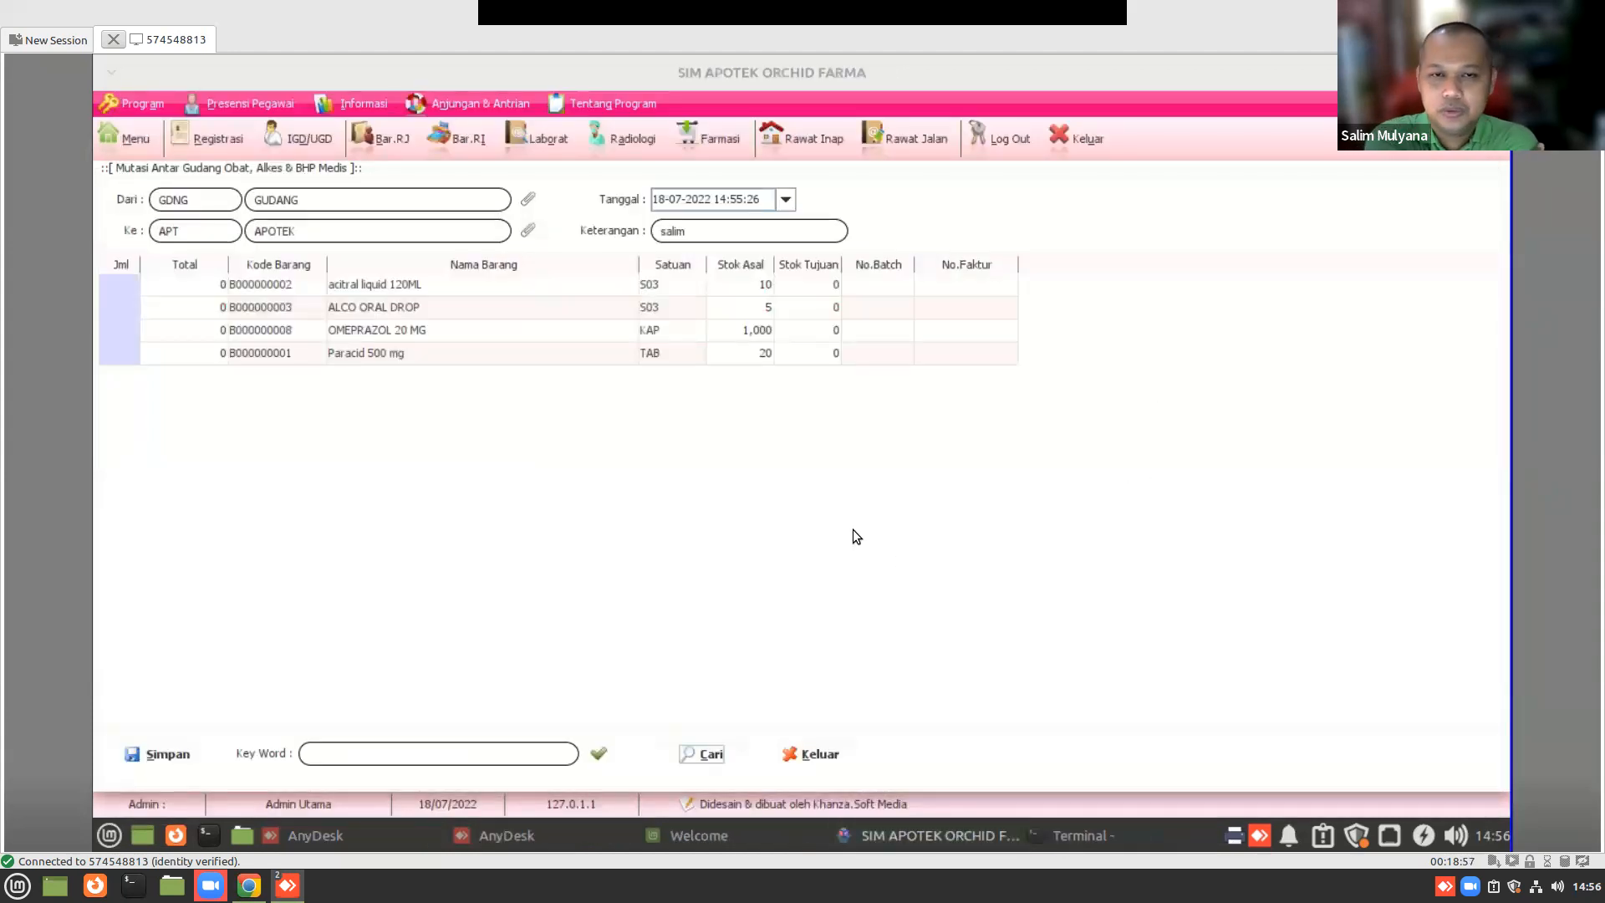
- Close the transfer form and show the main menu's inventory category
click(942, 839)
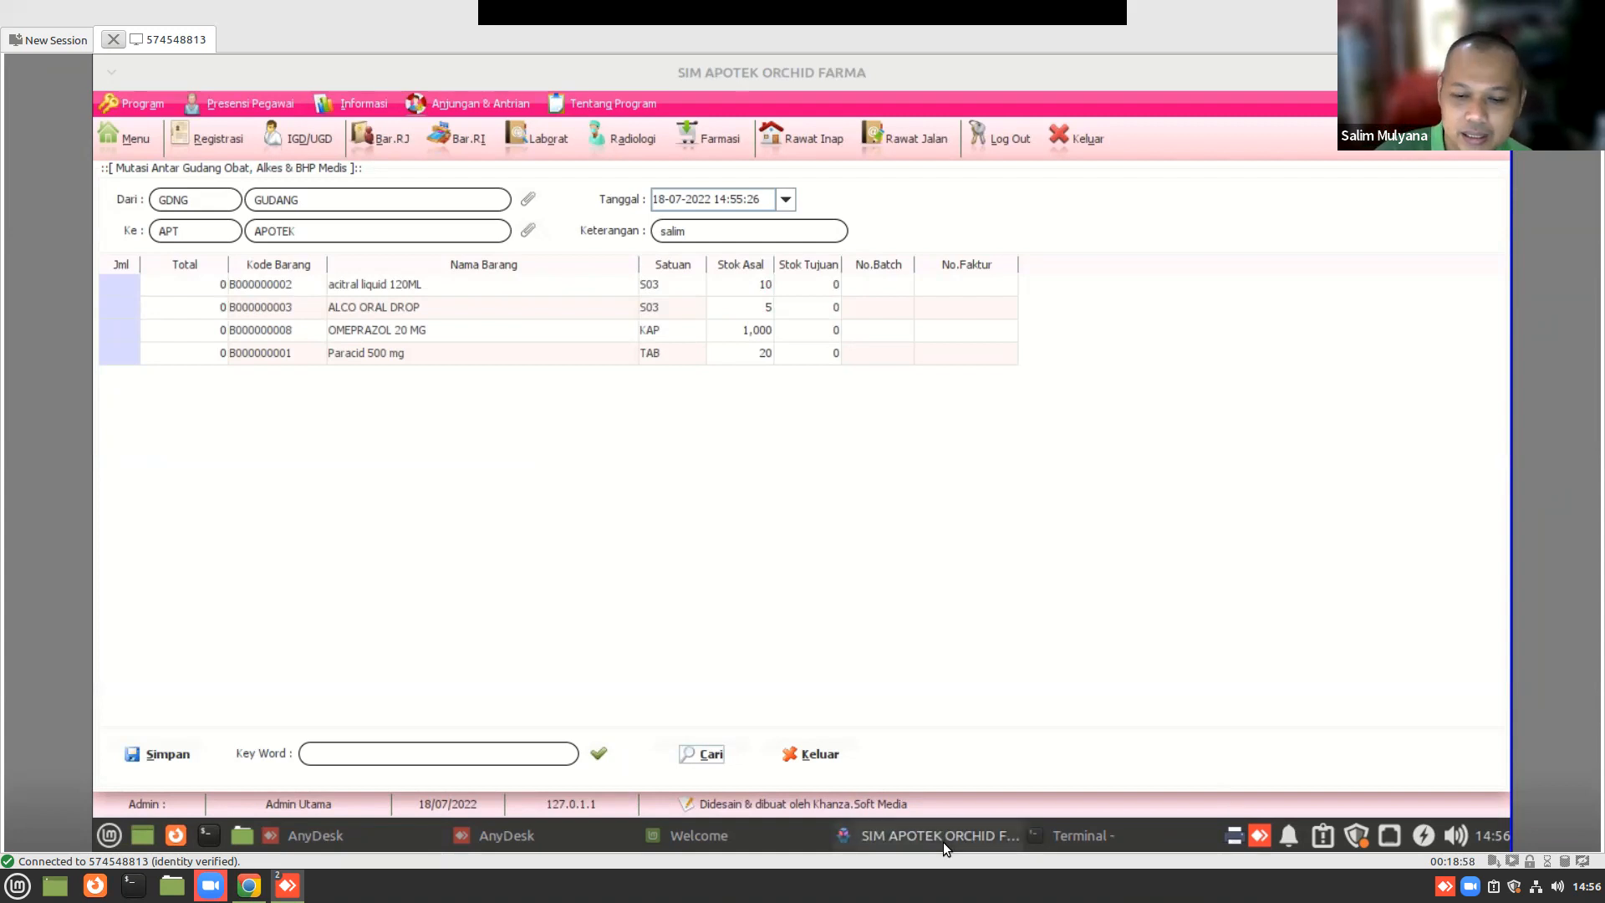
click(824, 746)
click(120, 152)
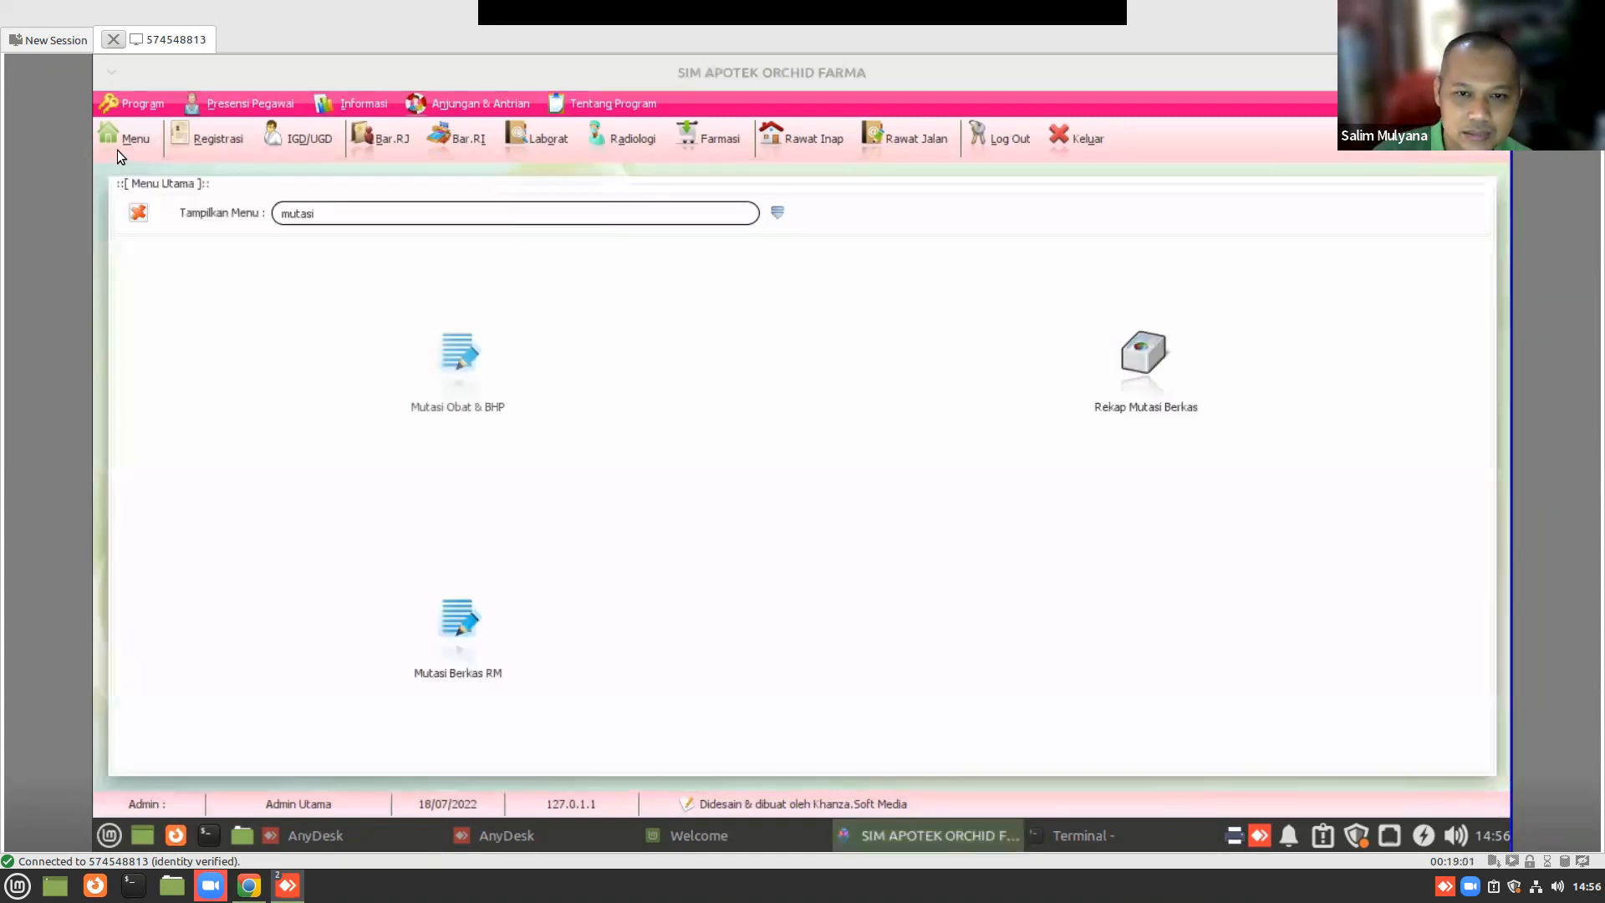
click(778, 217)
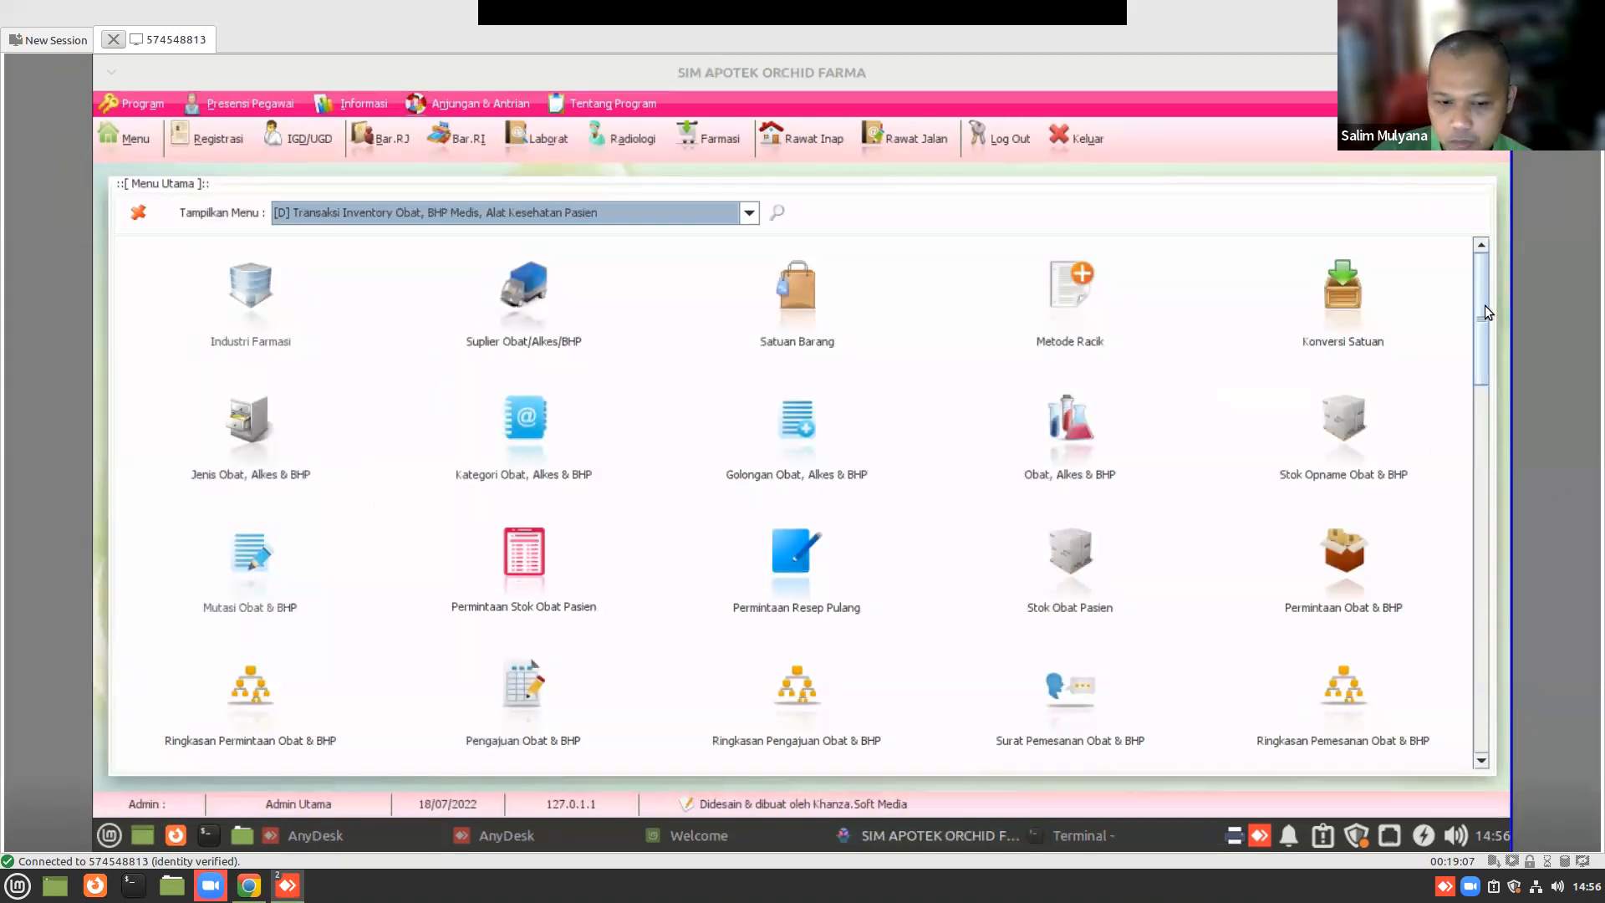
- Open the Permintaan Obat & BHP request form and search the existing requests
scroll(1483, 304, down, 2)
scroll(1475, 368, down, 2)
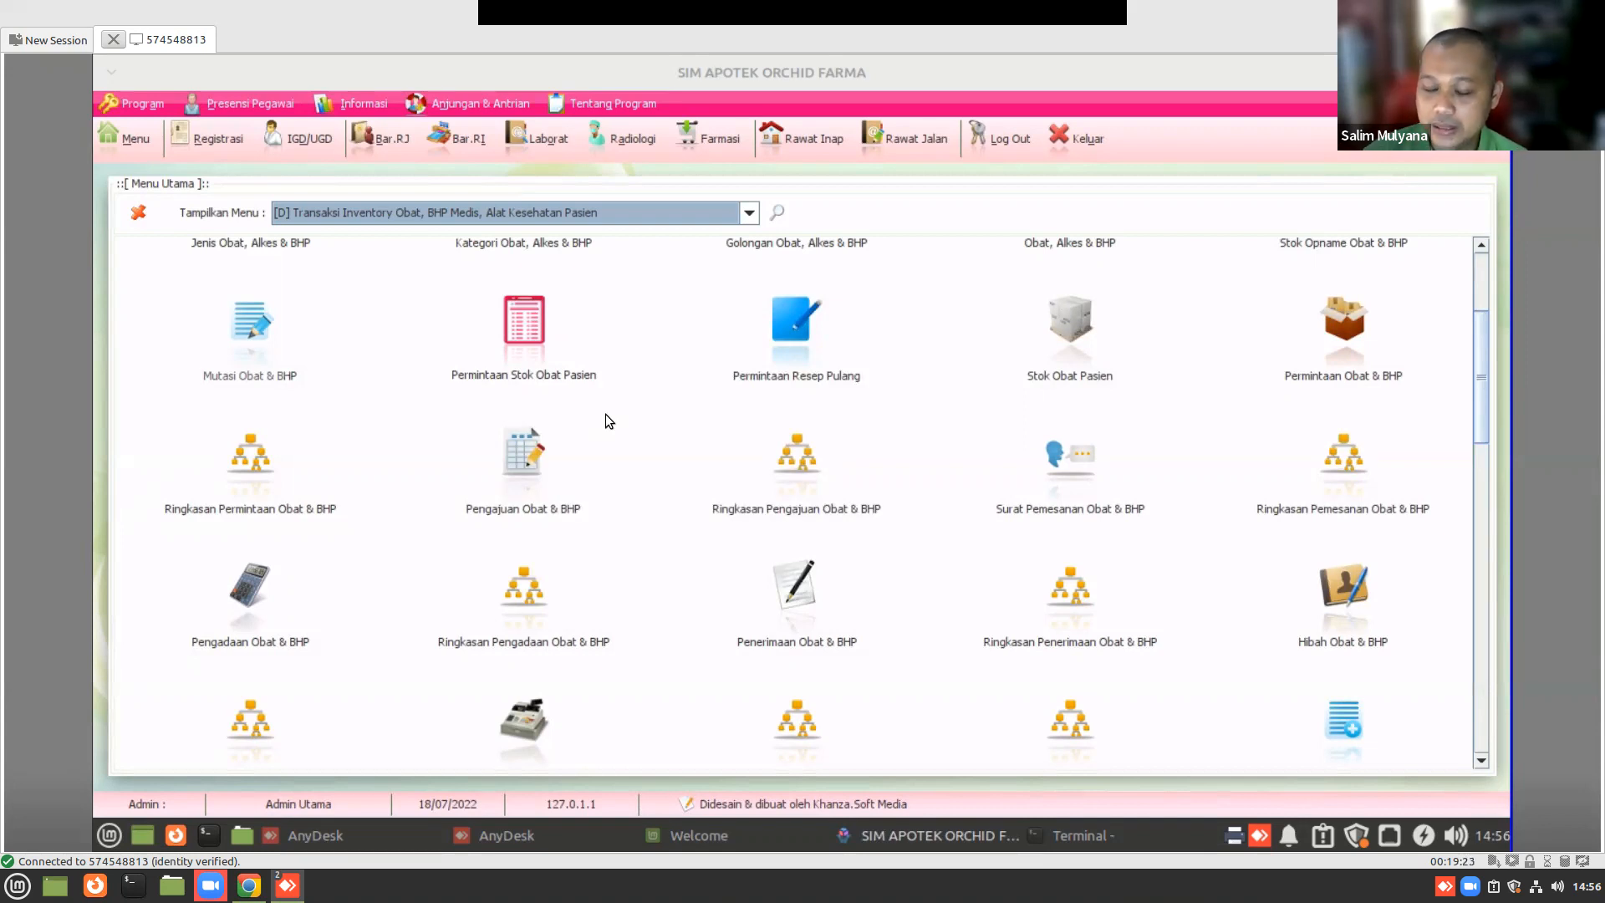
click(1355, 378)
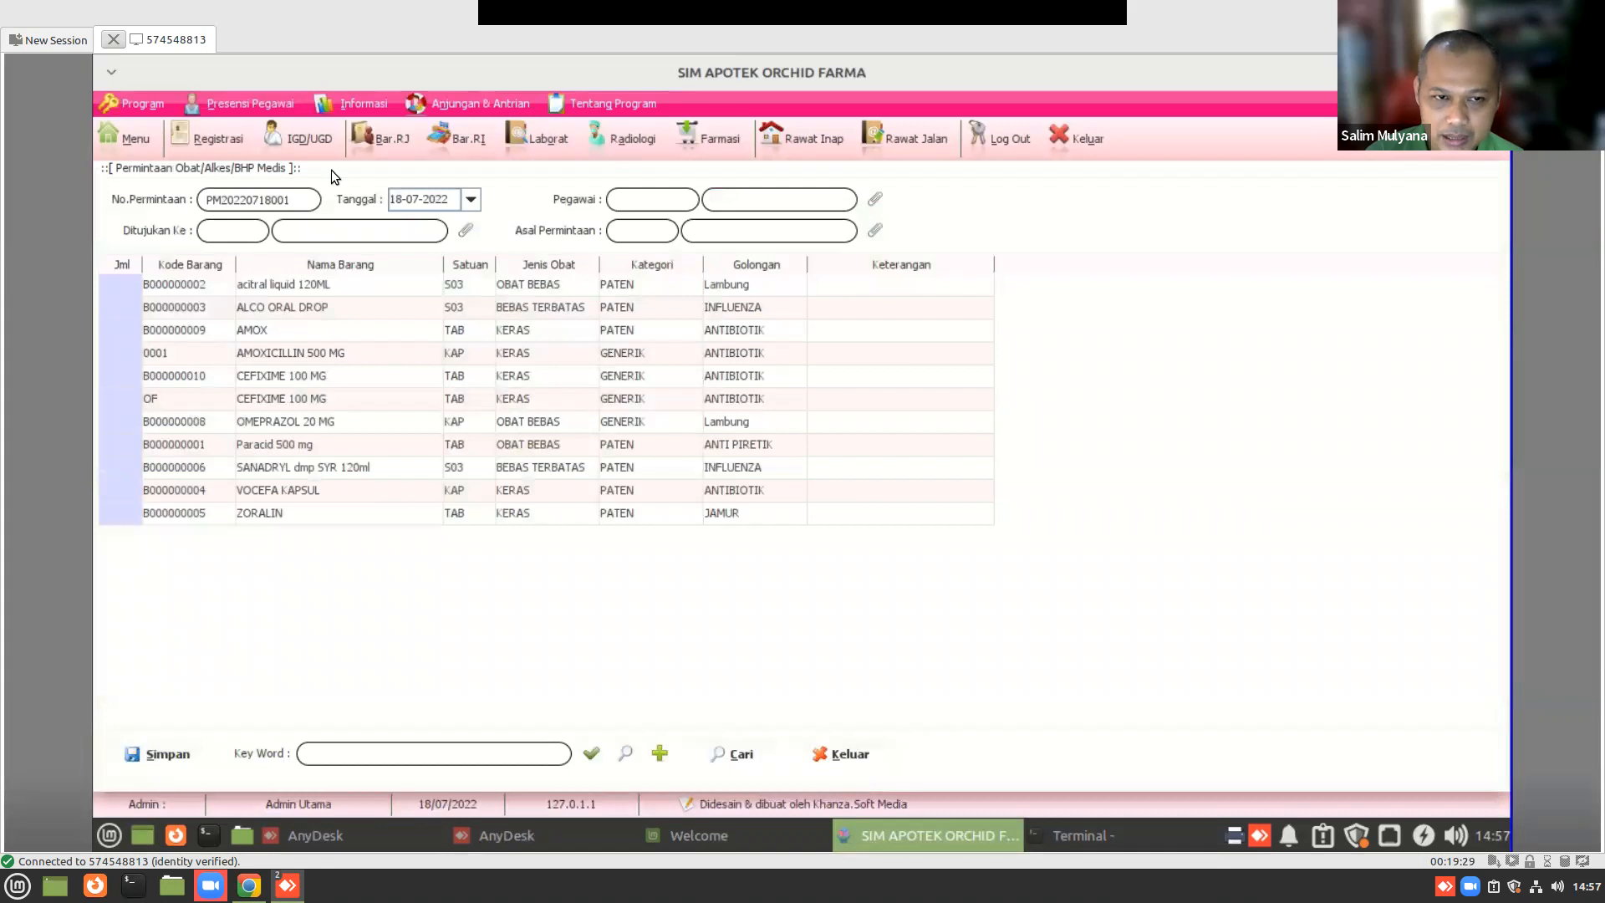
click(739, 759)
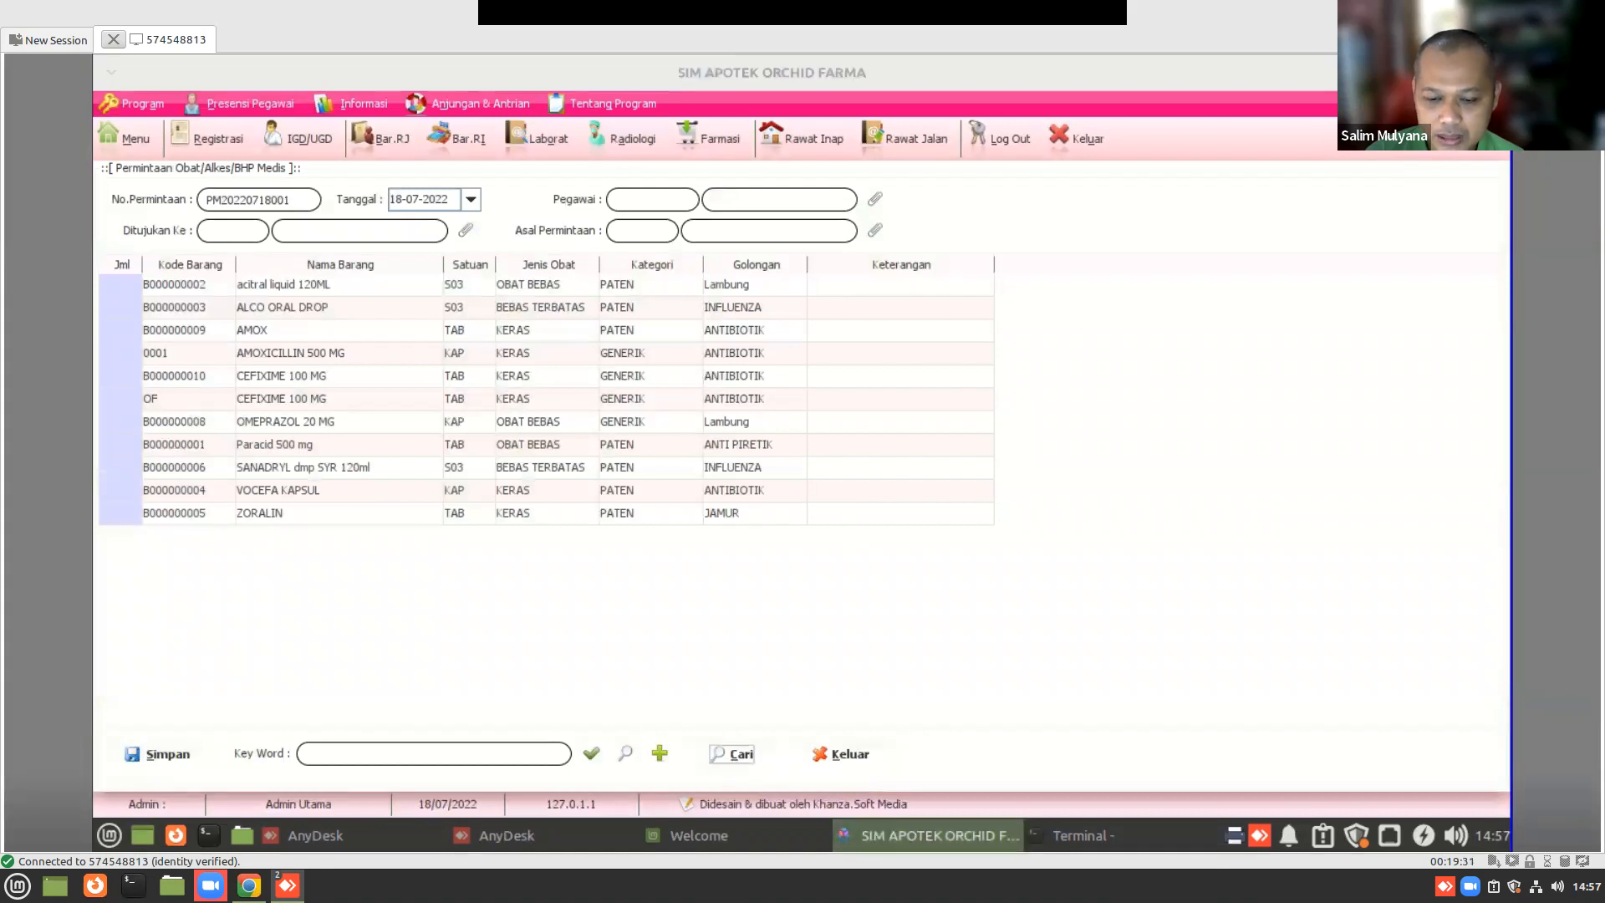
right_click(172, 269)
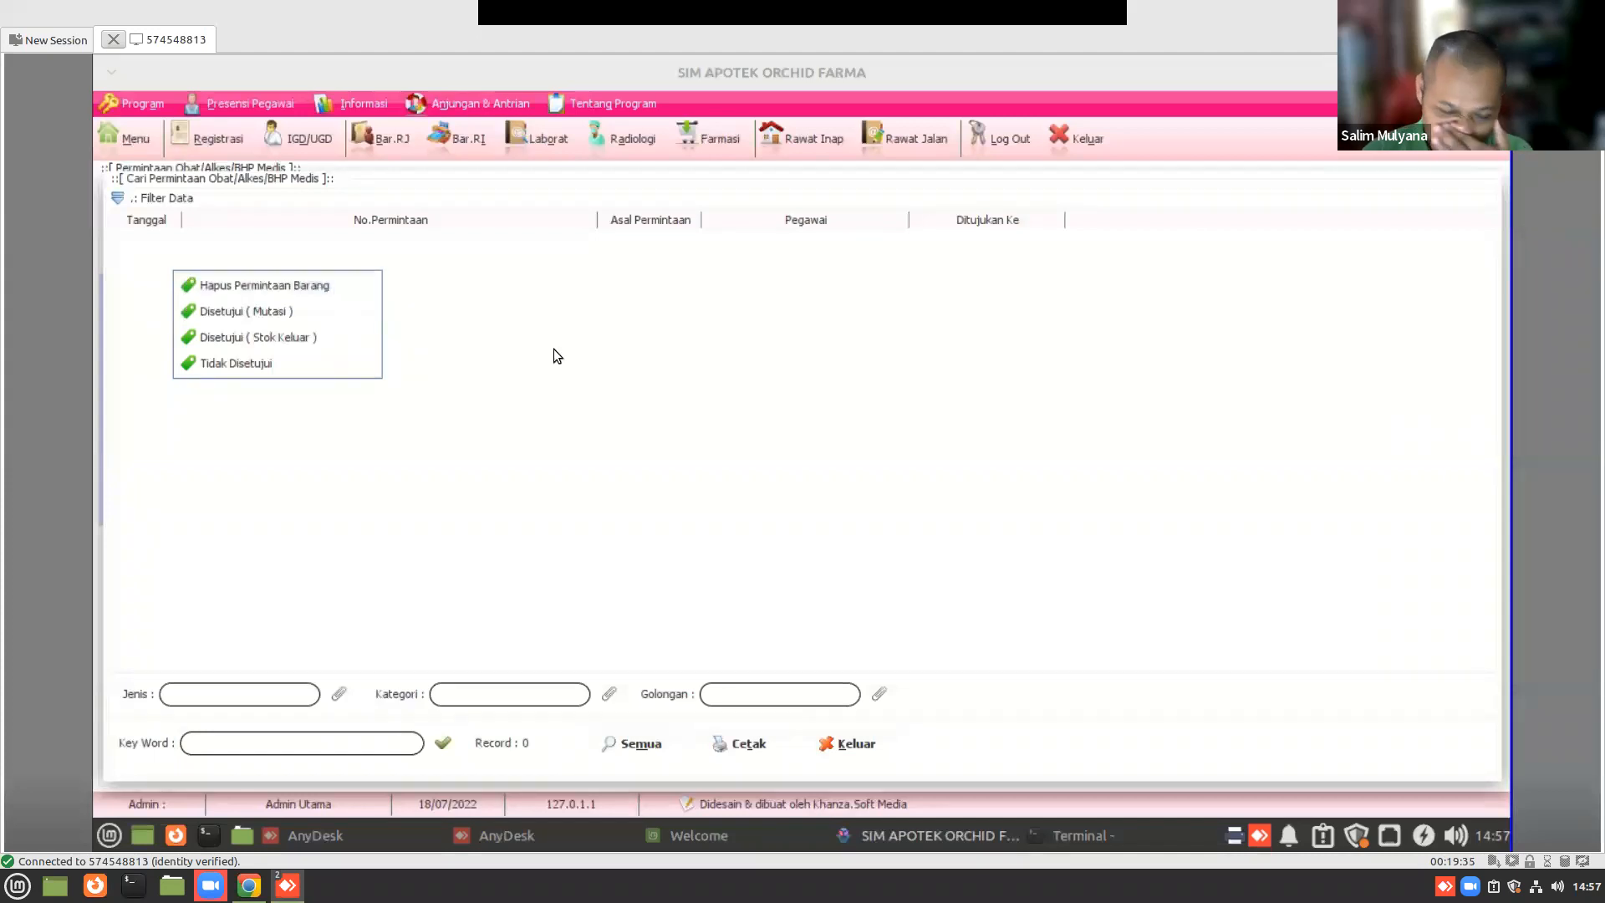
- Close the request search and the request form without saving
click(854, 744)
click(854, 744)
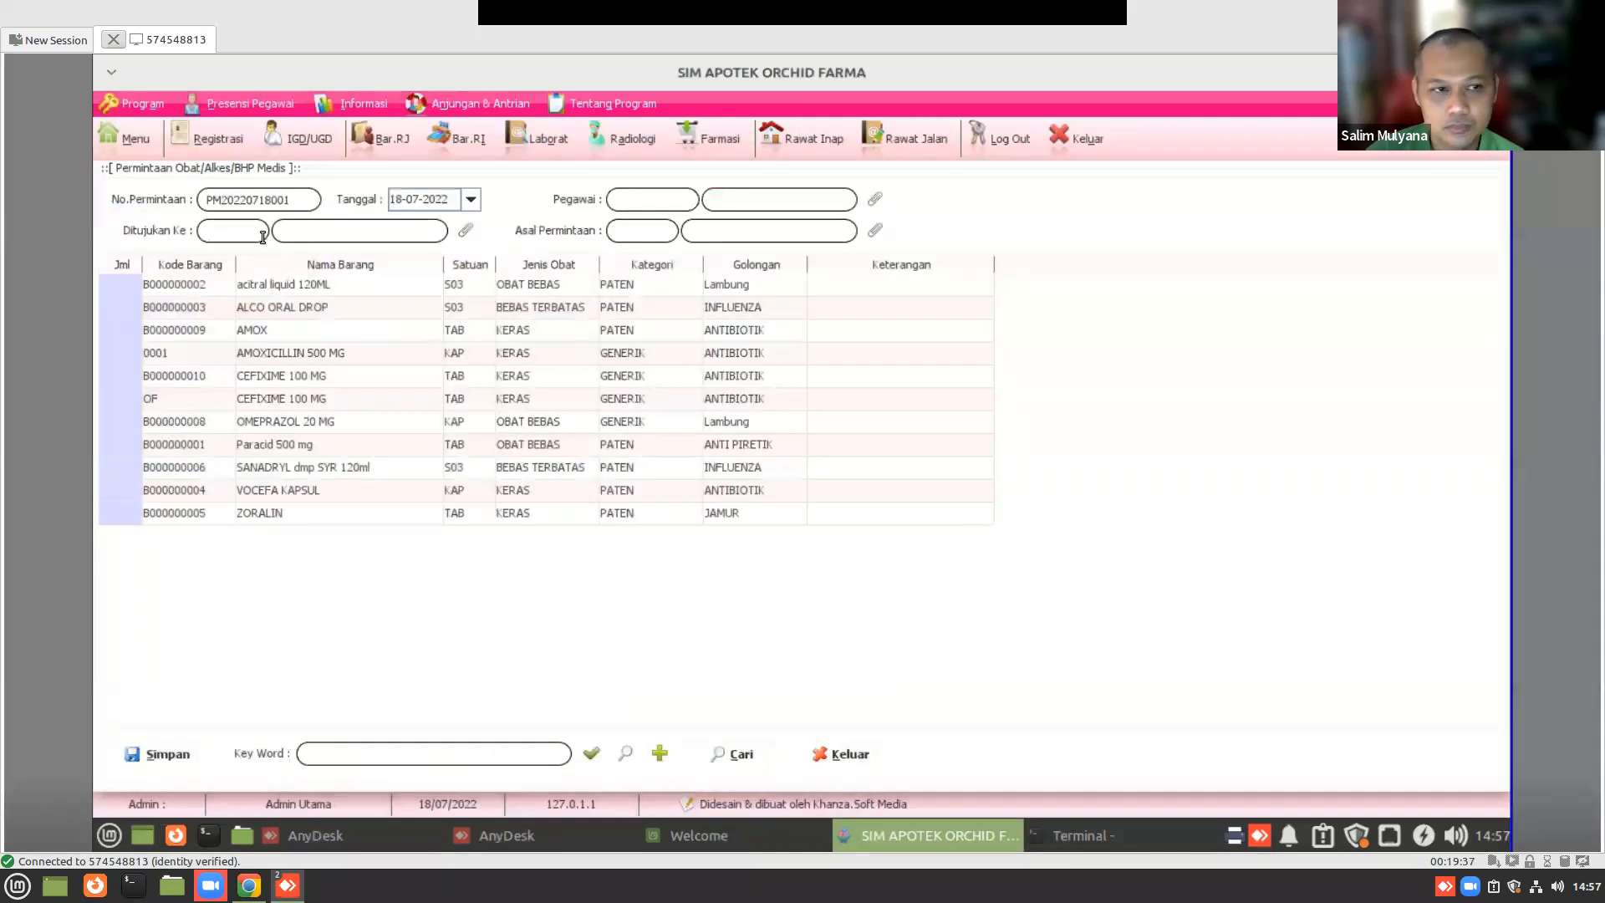
click(864, 750)
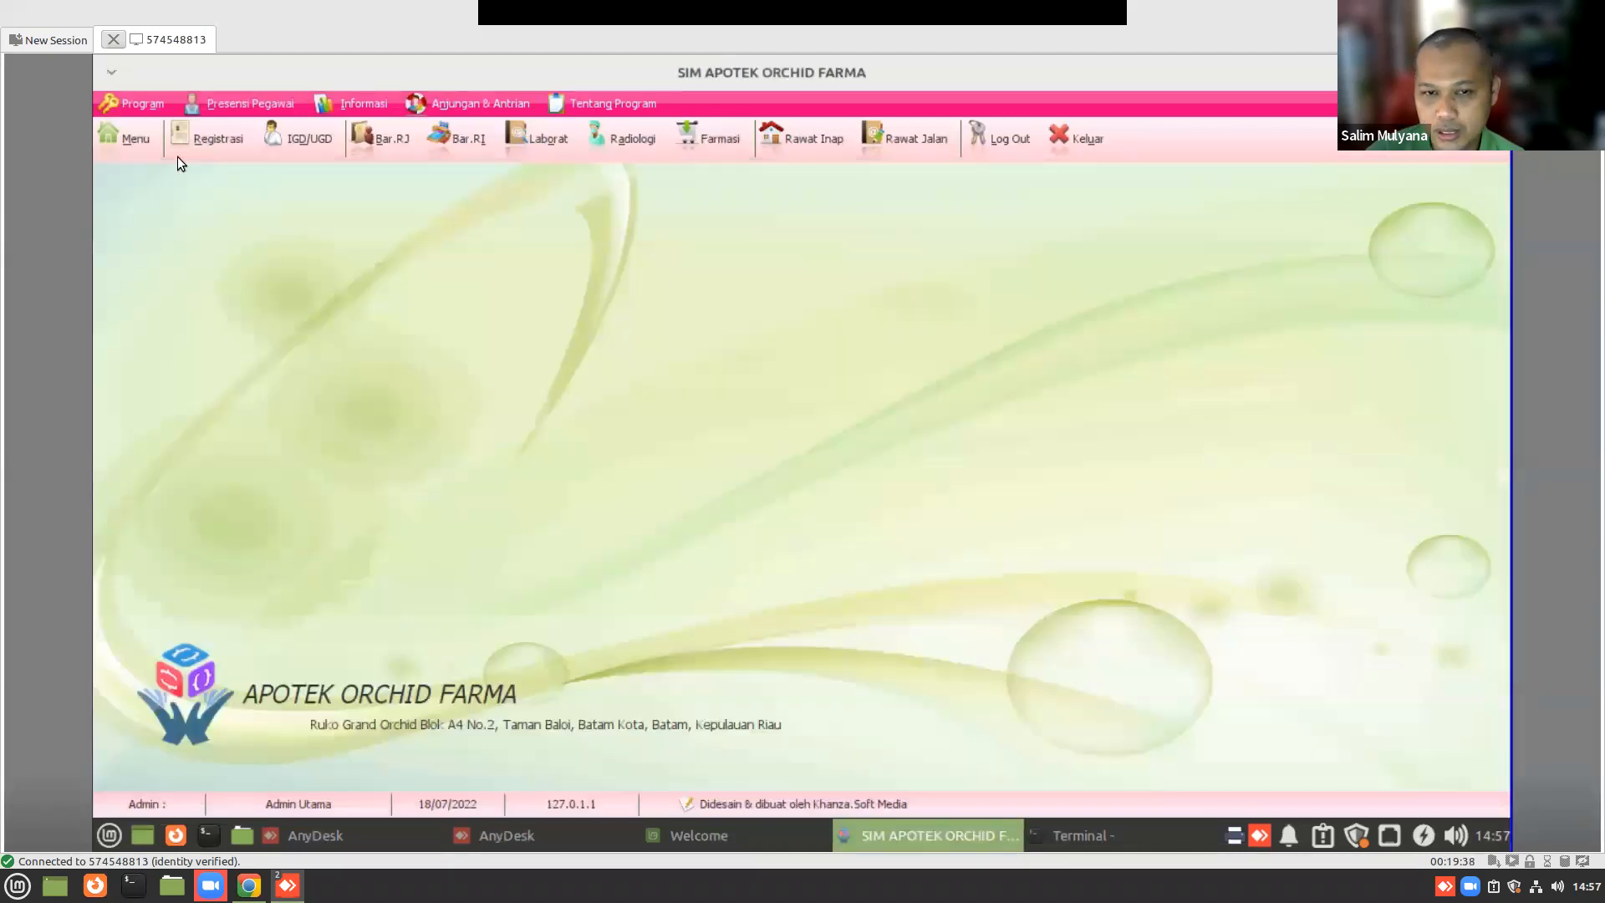
click(133, 138)
scroll(1148, 539, down, 2)
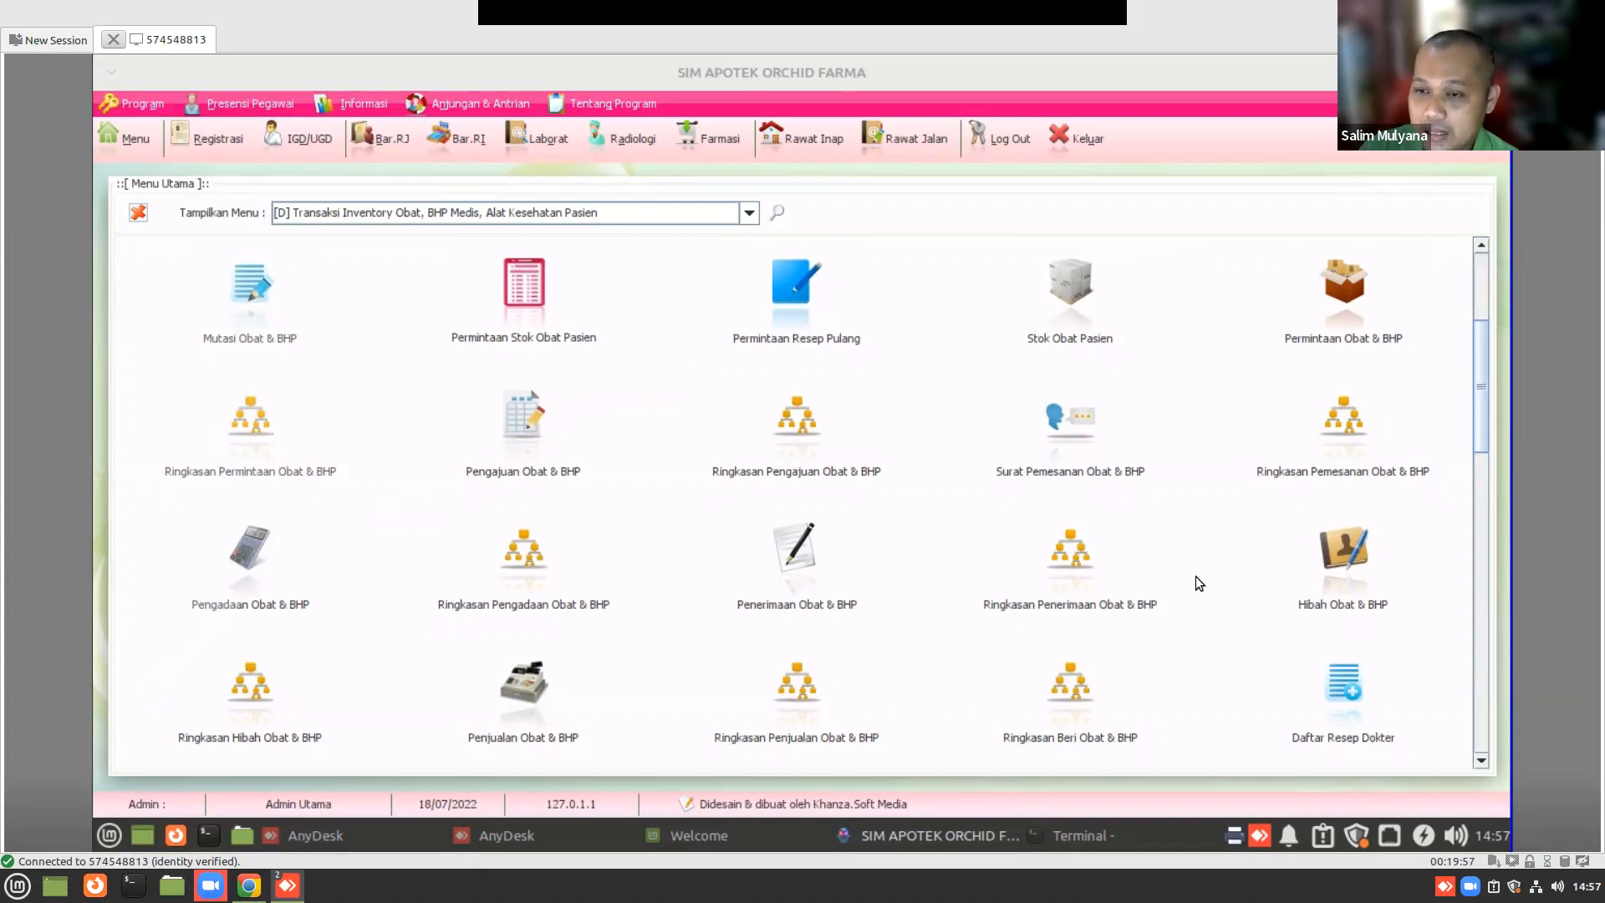
scroll(1165, 586, down, 1)
scroll(1165, 585, down, 2)
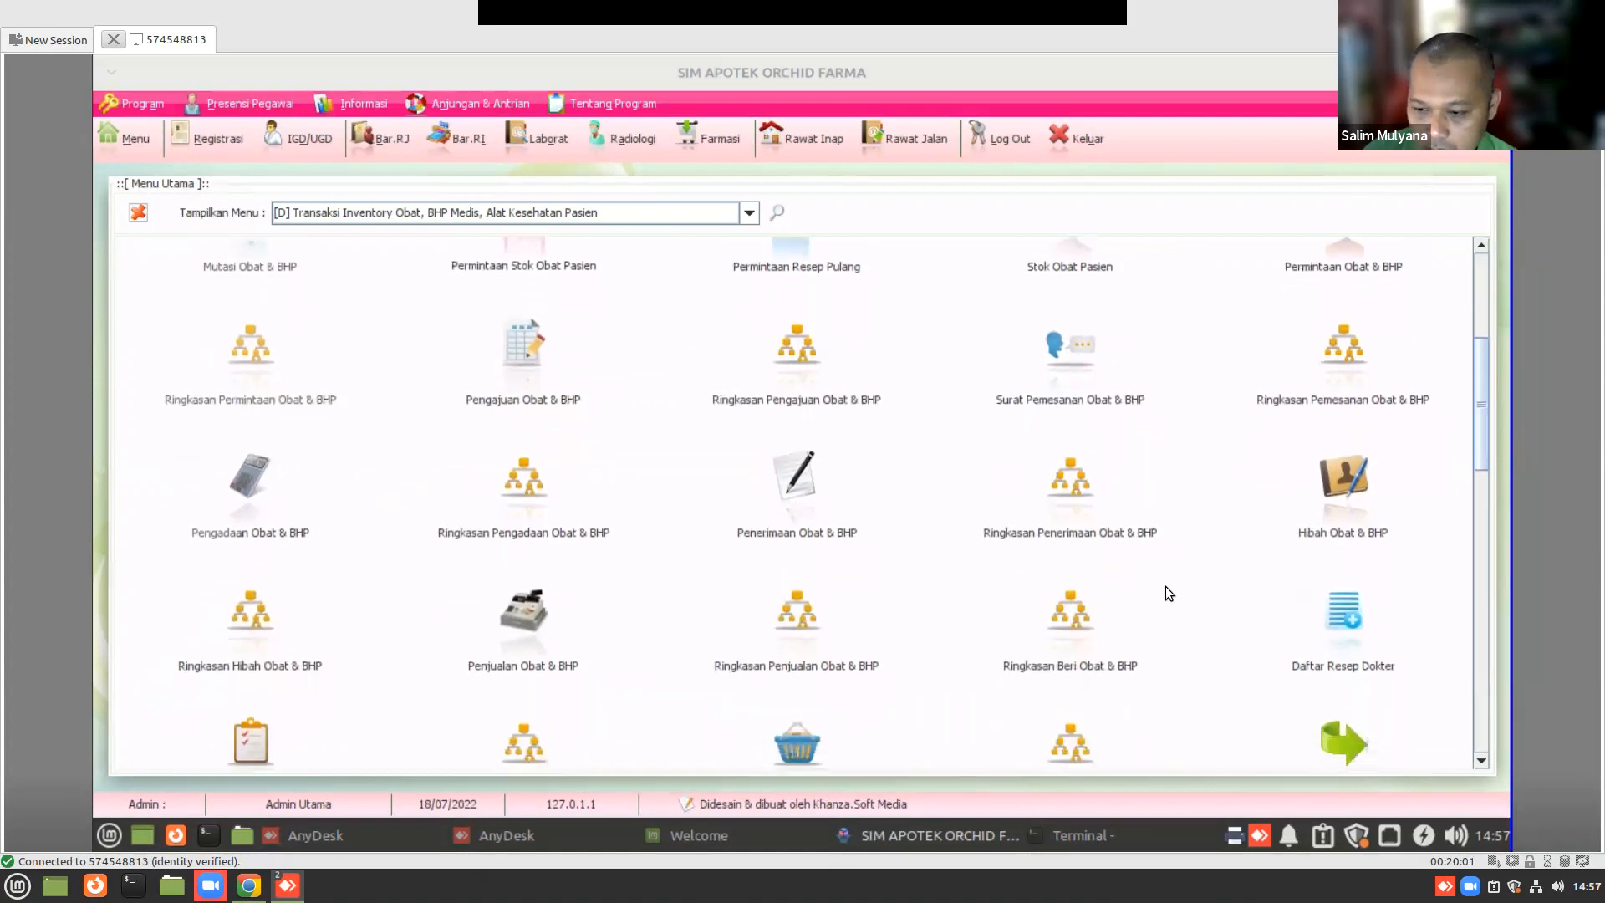
drag(1481, 413, 1462, 250)
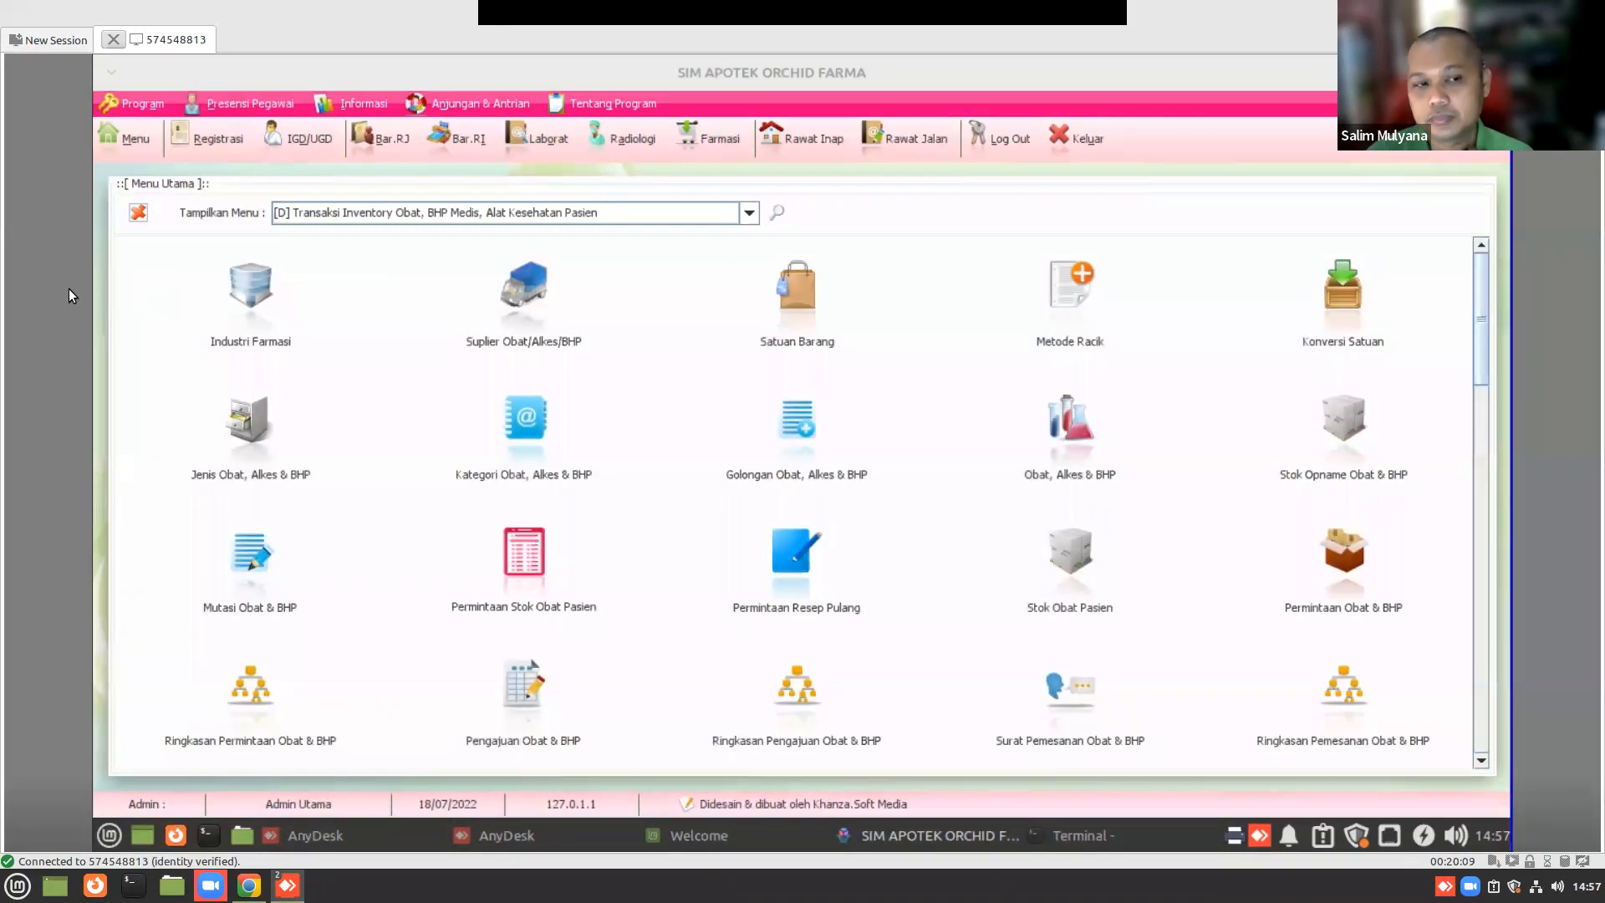
click(138, 212)
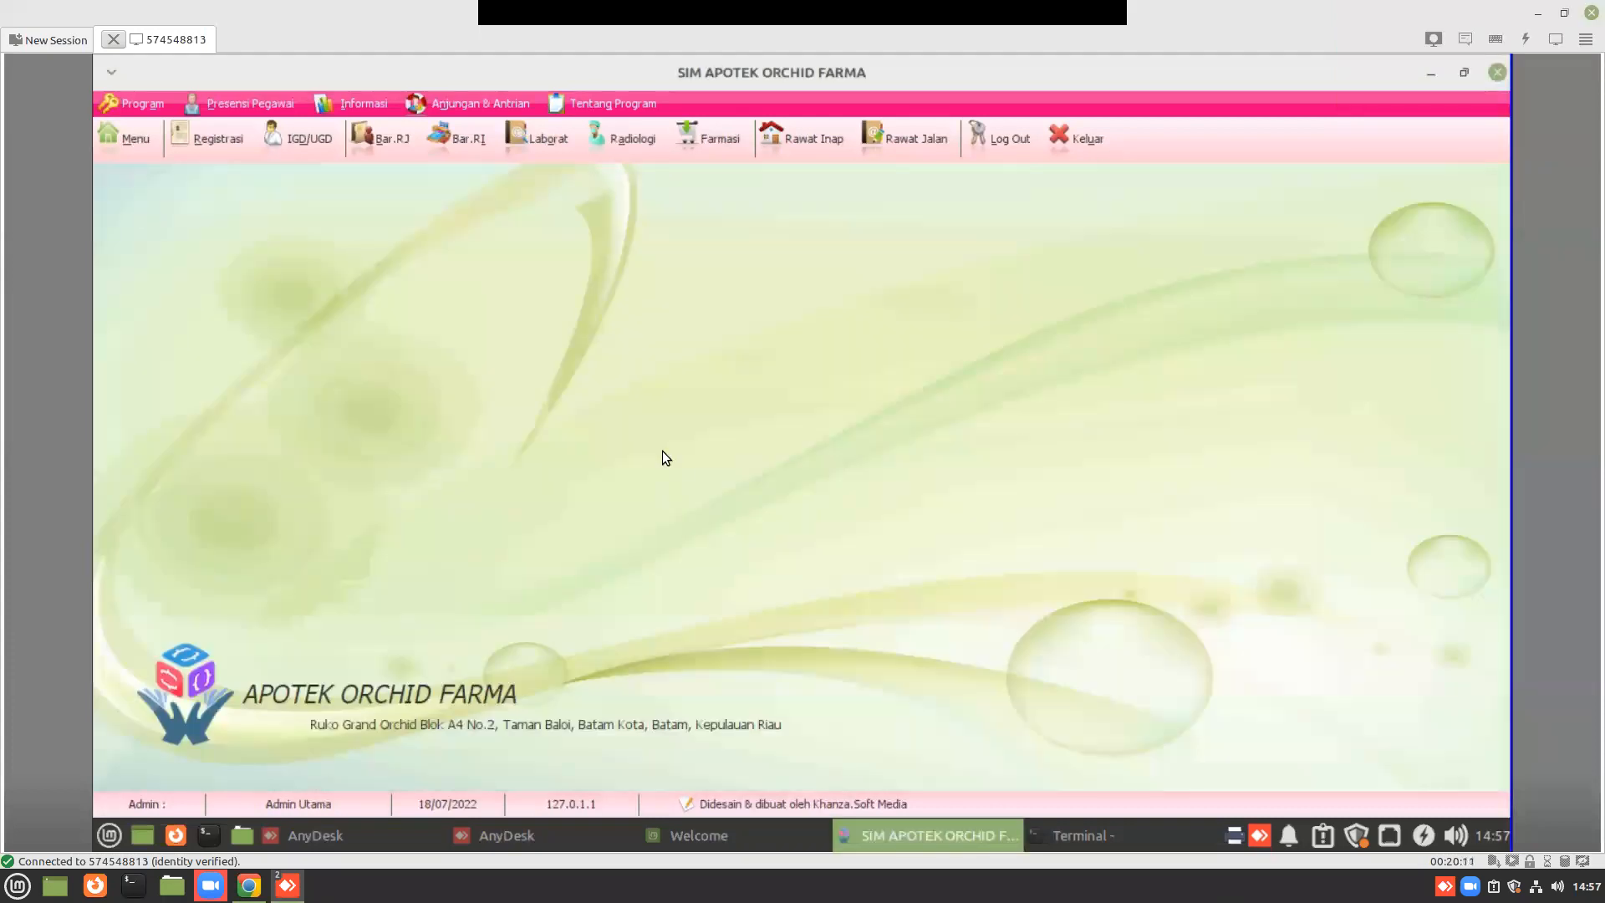
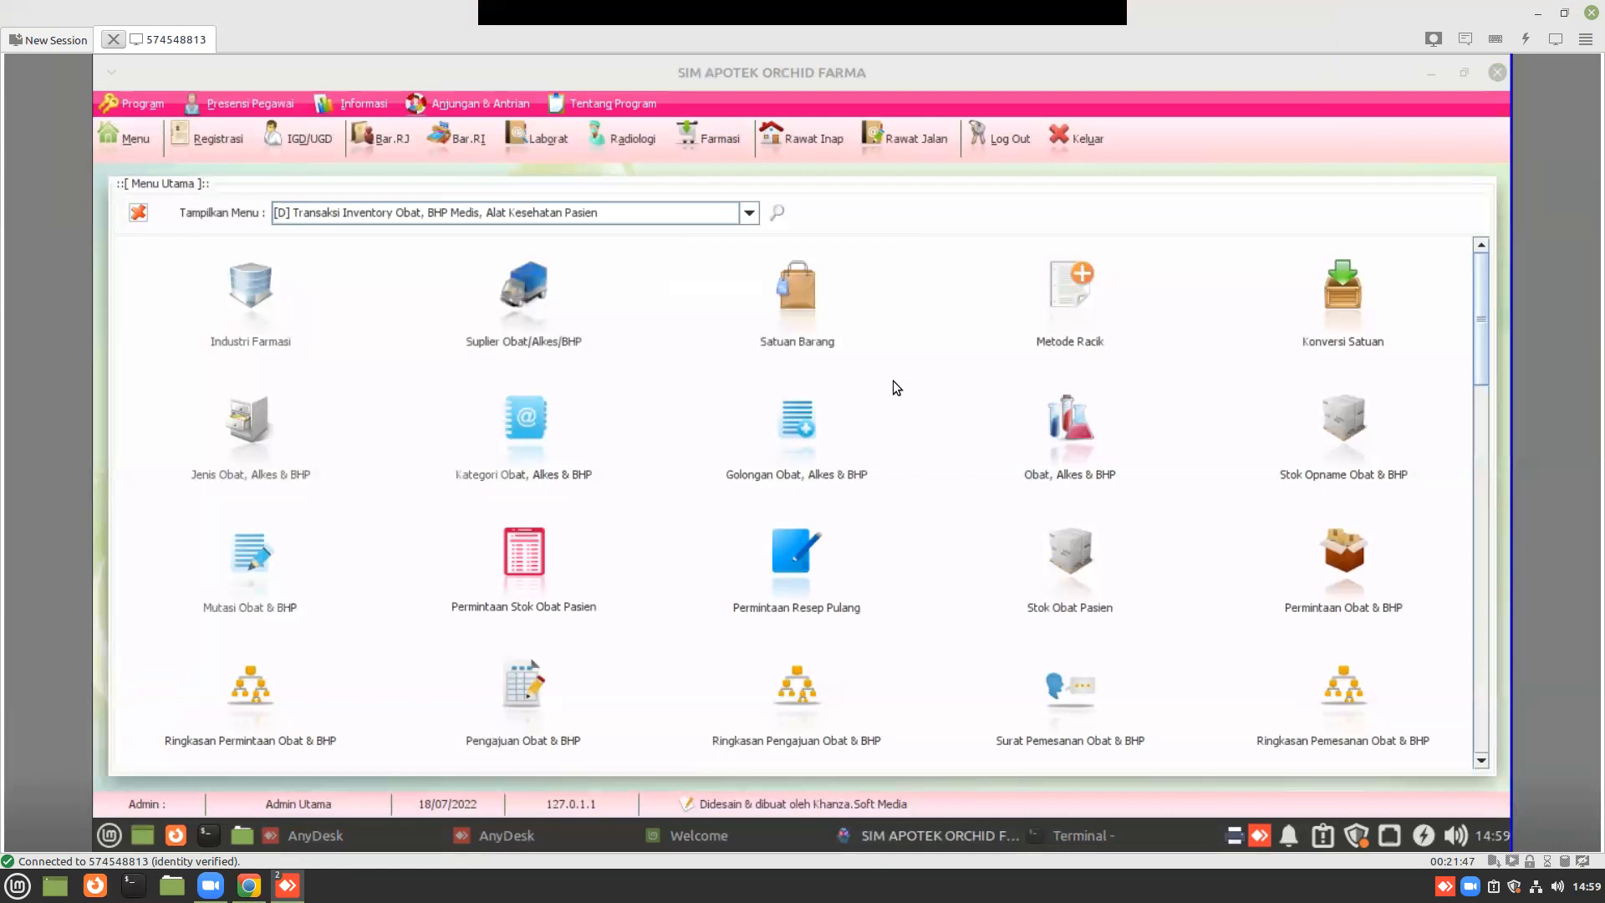
- View ALCO ORAL DROP's details in the Obat, Alkes & BHP data form, then close it
click(1060, 438)
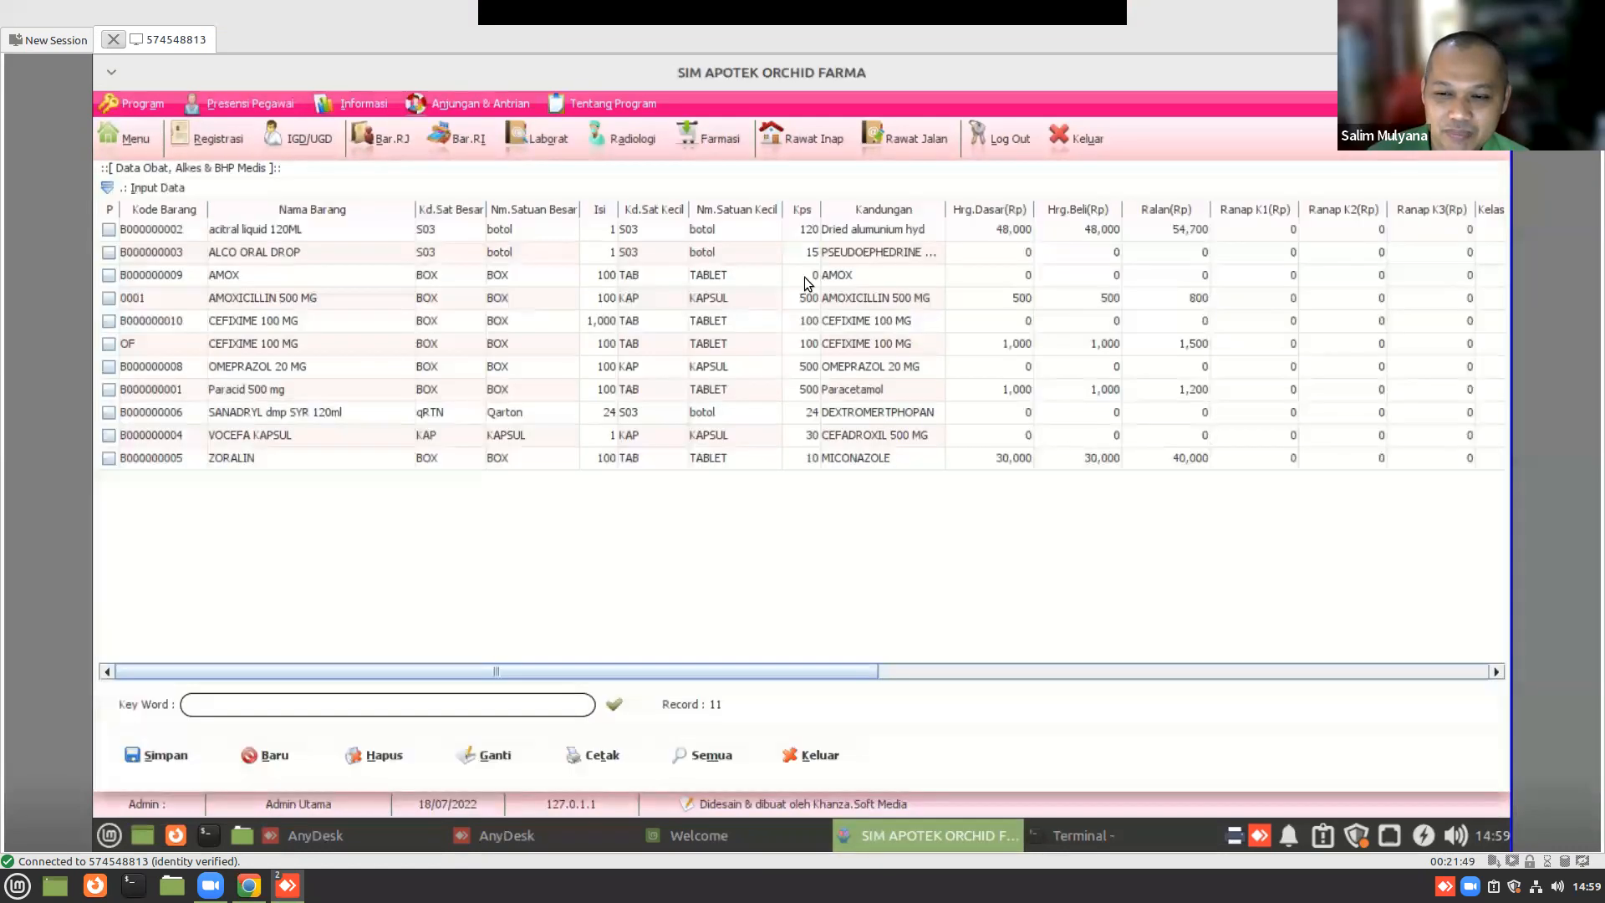
click(112, 191)
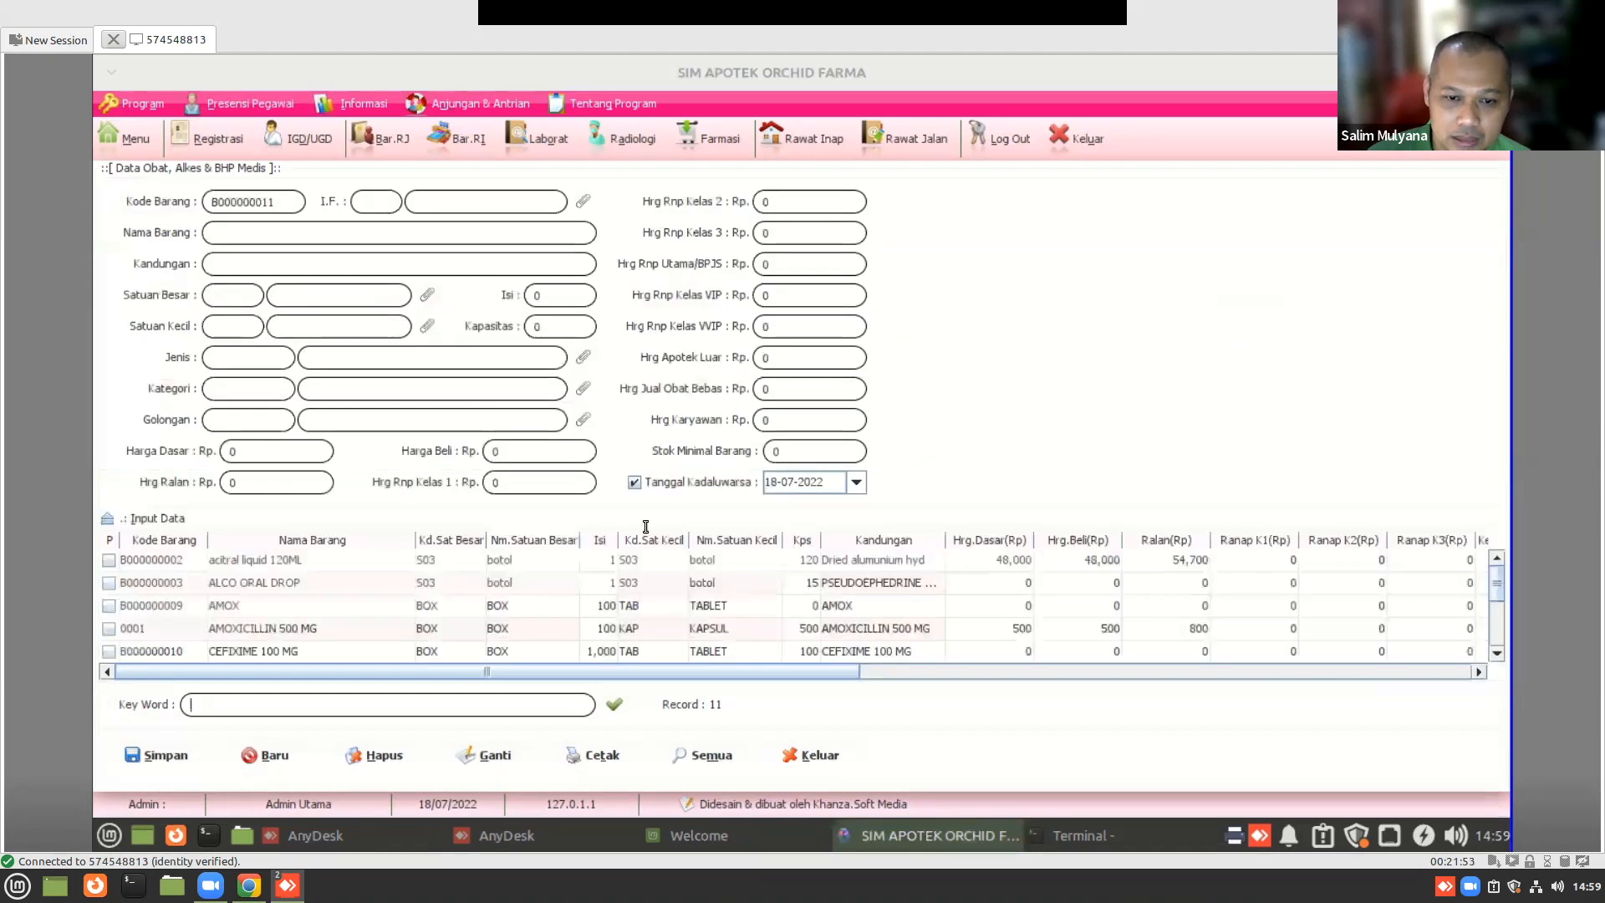
click(515, 585)
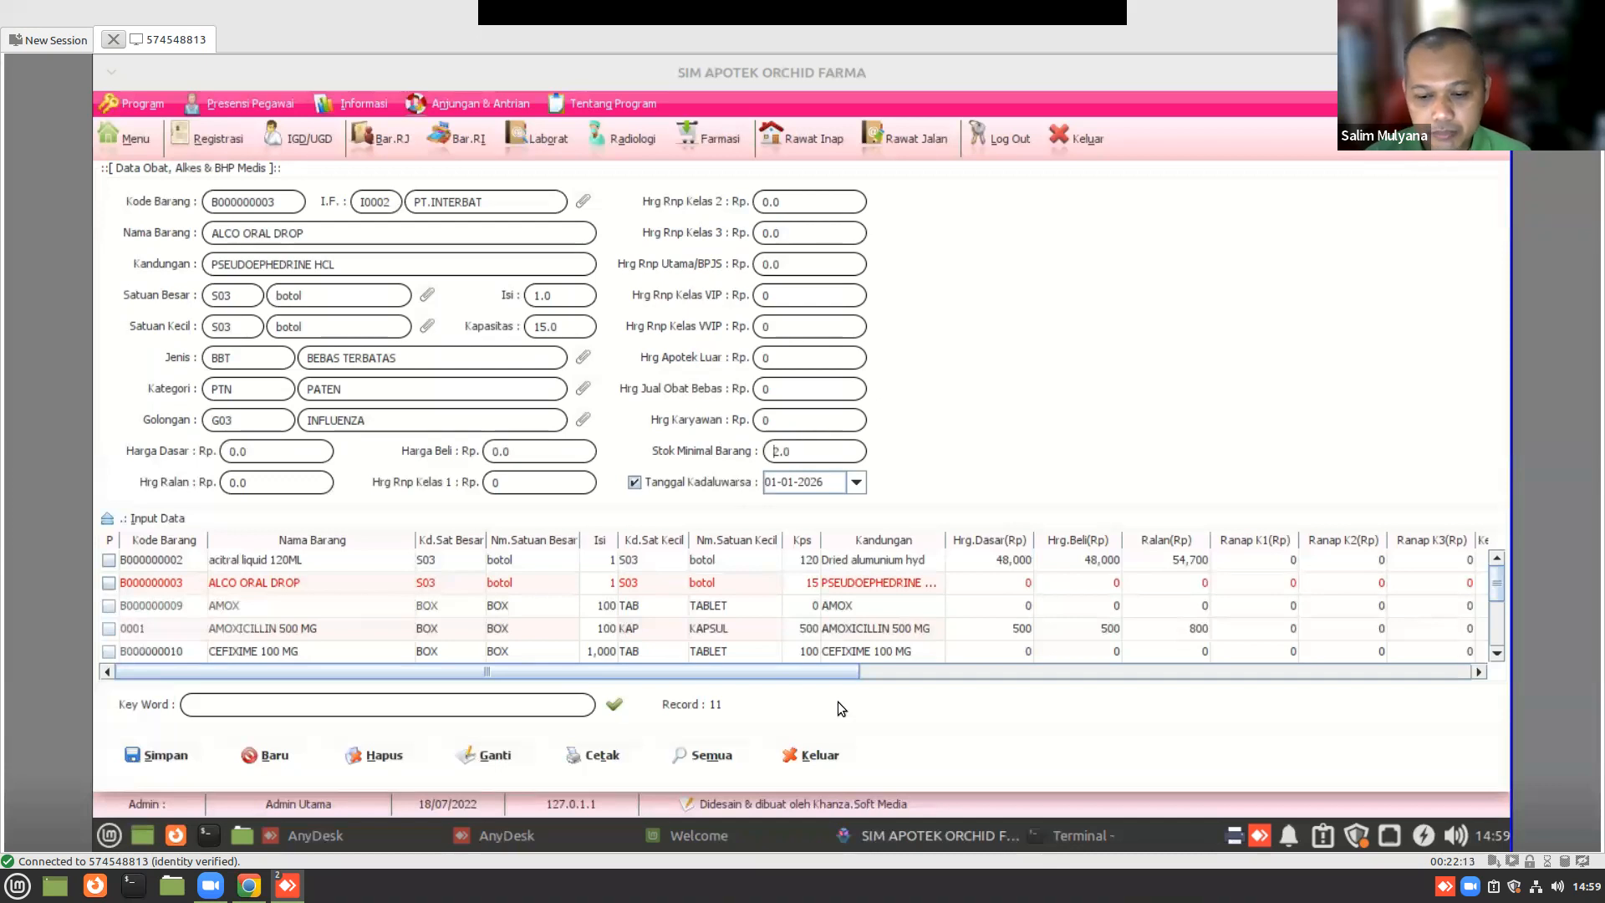
click(808, 750)
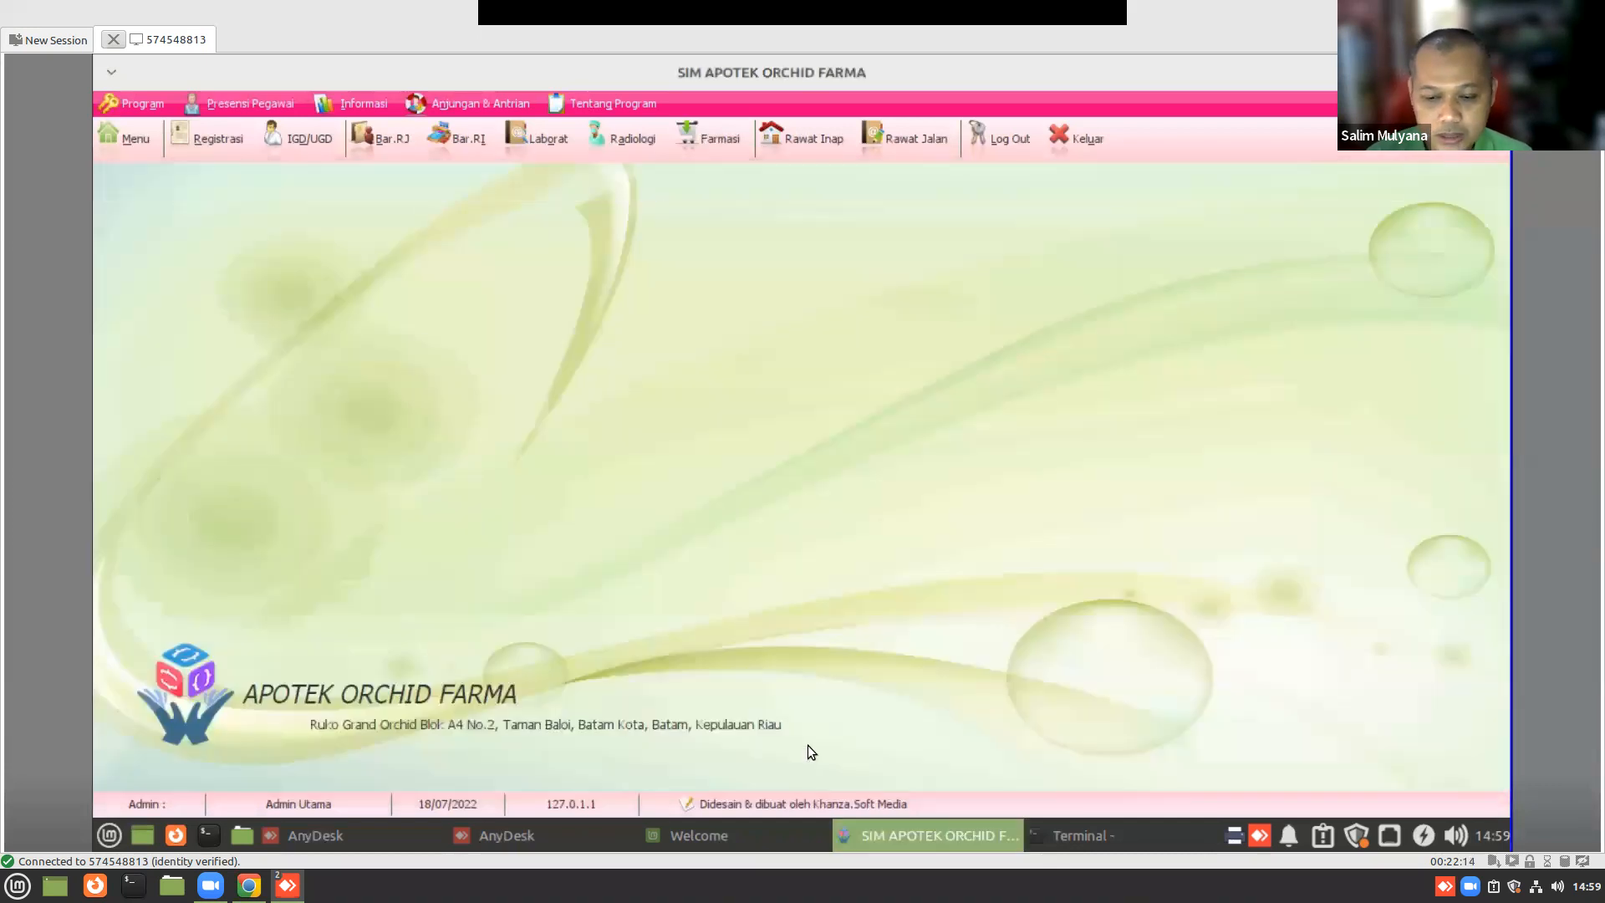
- Filter the menu for 'darurat', check AMOXICILLIN 500 MG's minimum in Darurat Stok, then close it
click(135, 143)
click(778, 212)
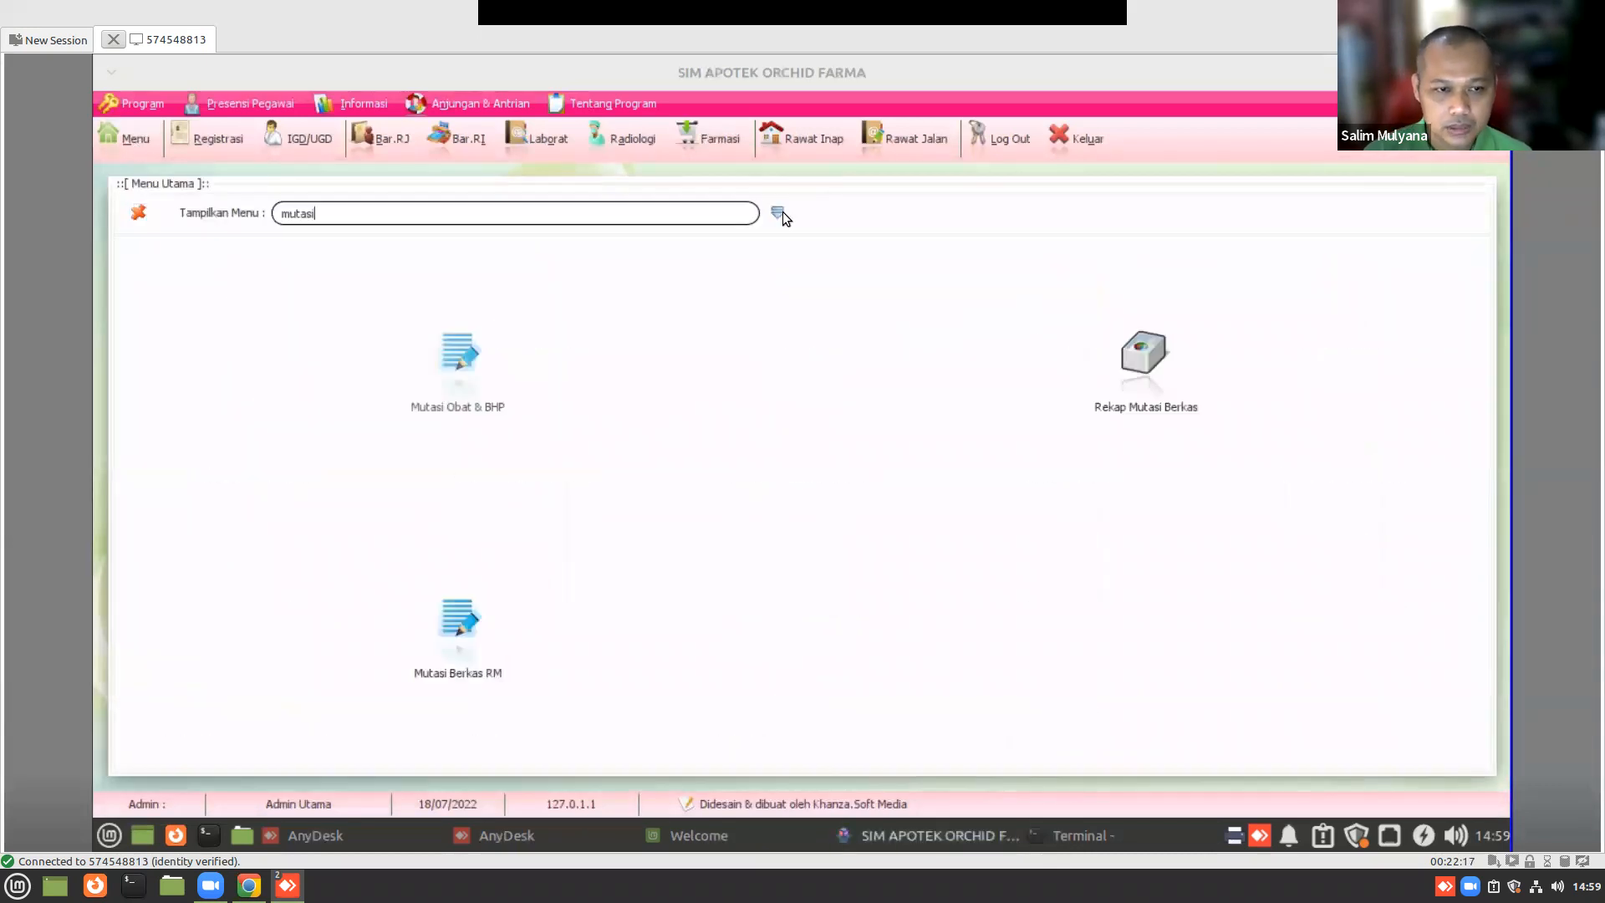
key(BackSpace)
key(BackSpace)
key(BackSpace)
key(BackSpace)
key(BackSpace)
key(BackSpace)
text(da)
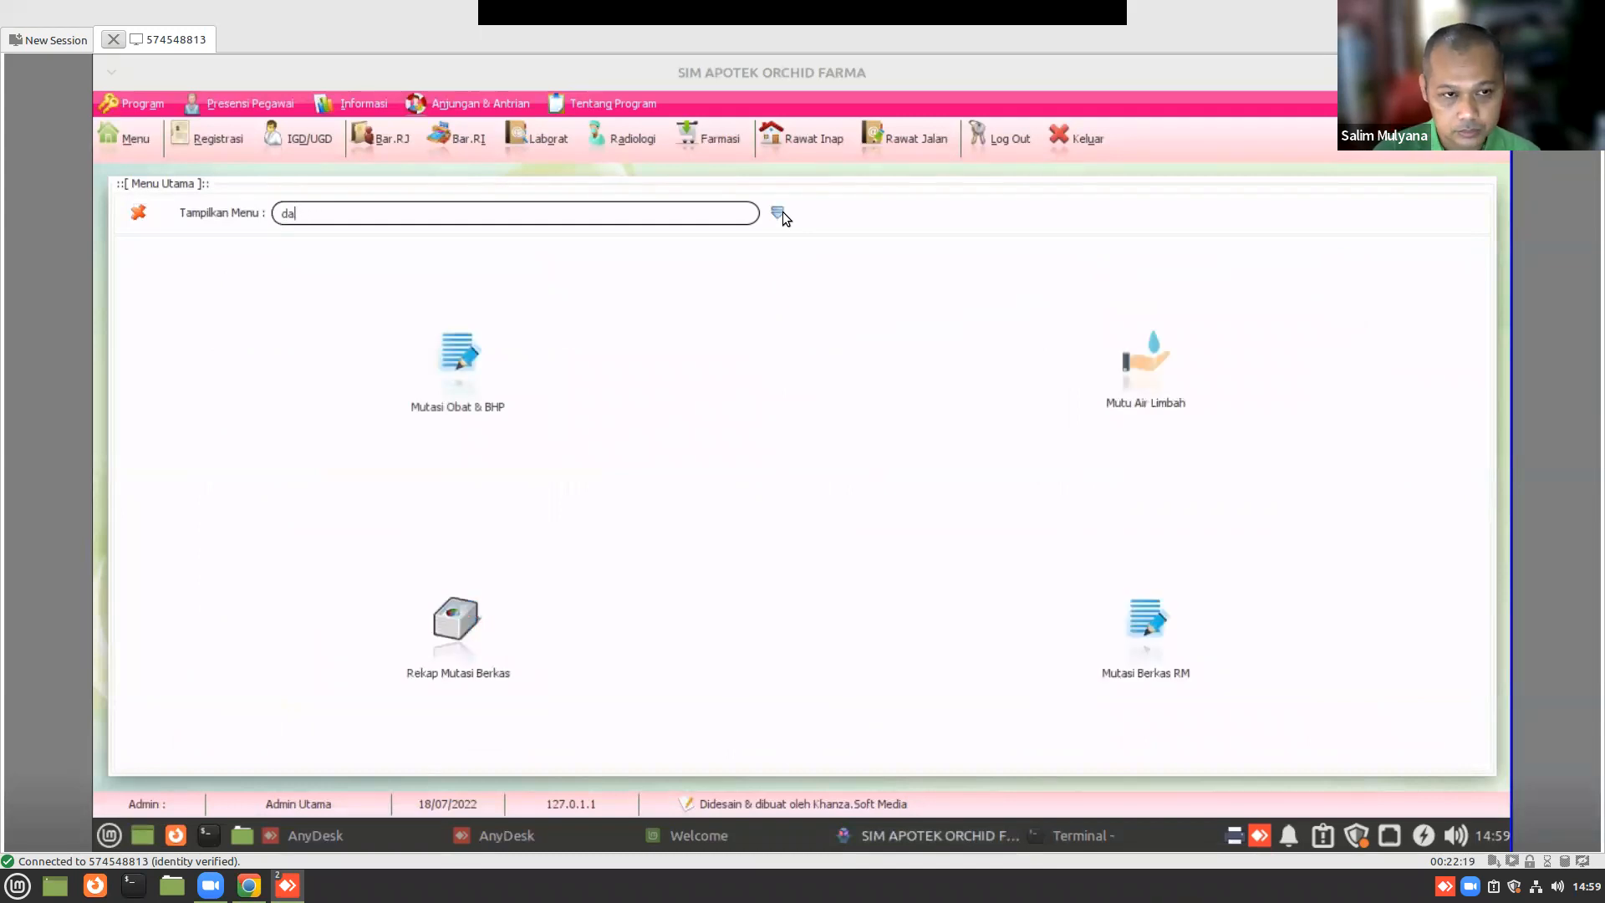
text(rurat)
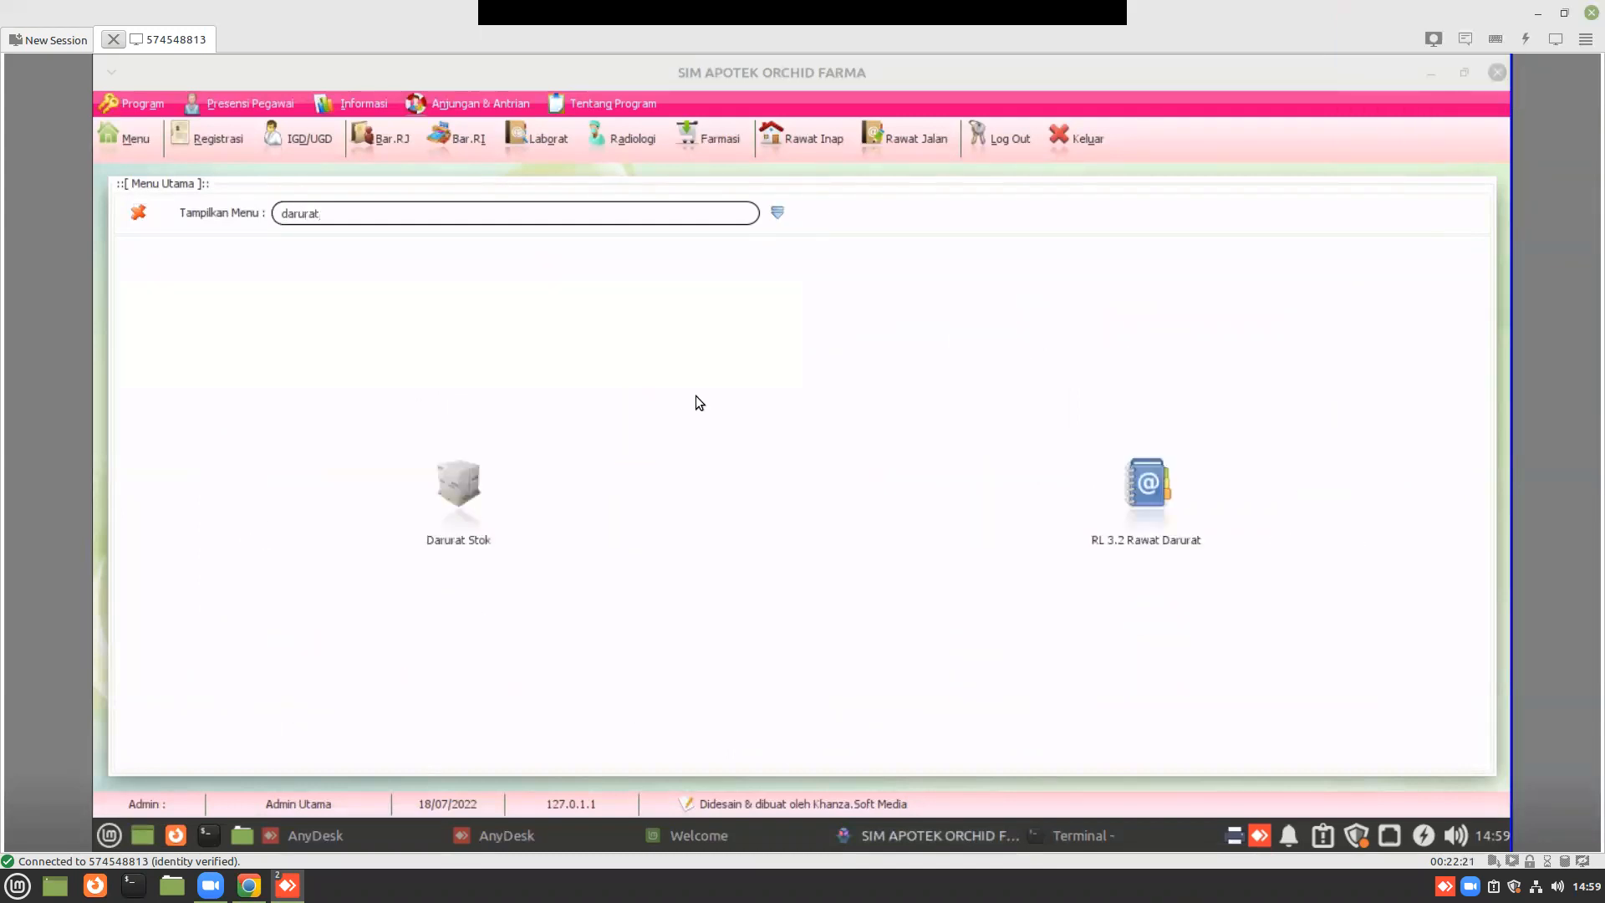
click(478, 484)
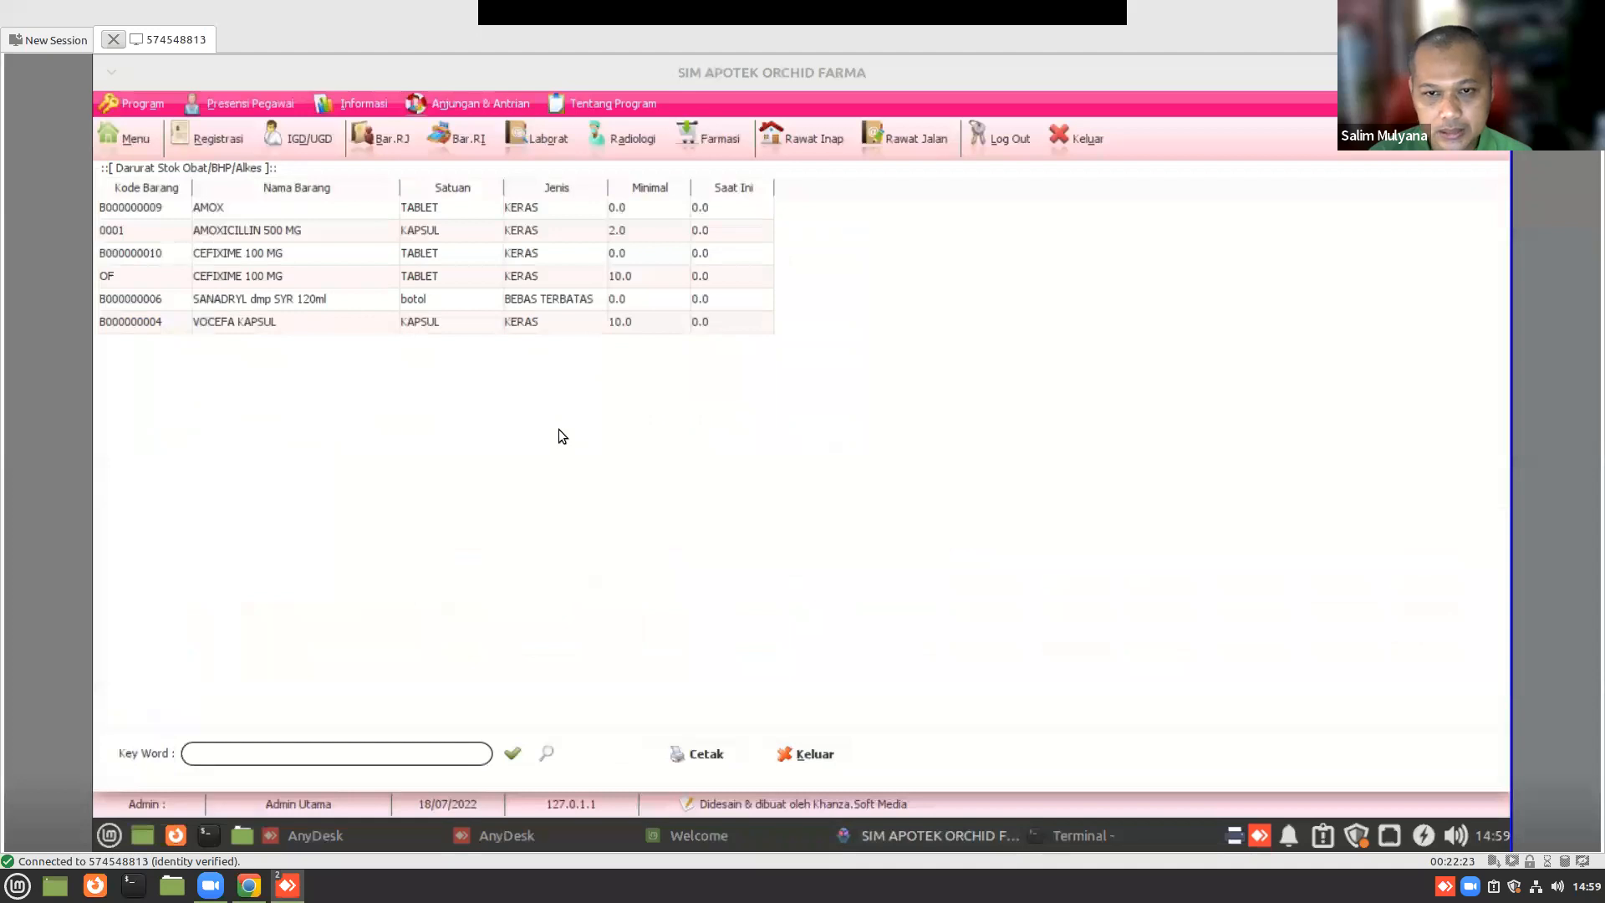
click(640, 229)
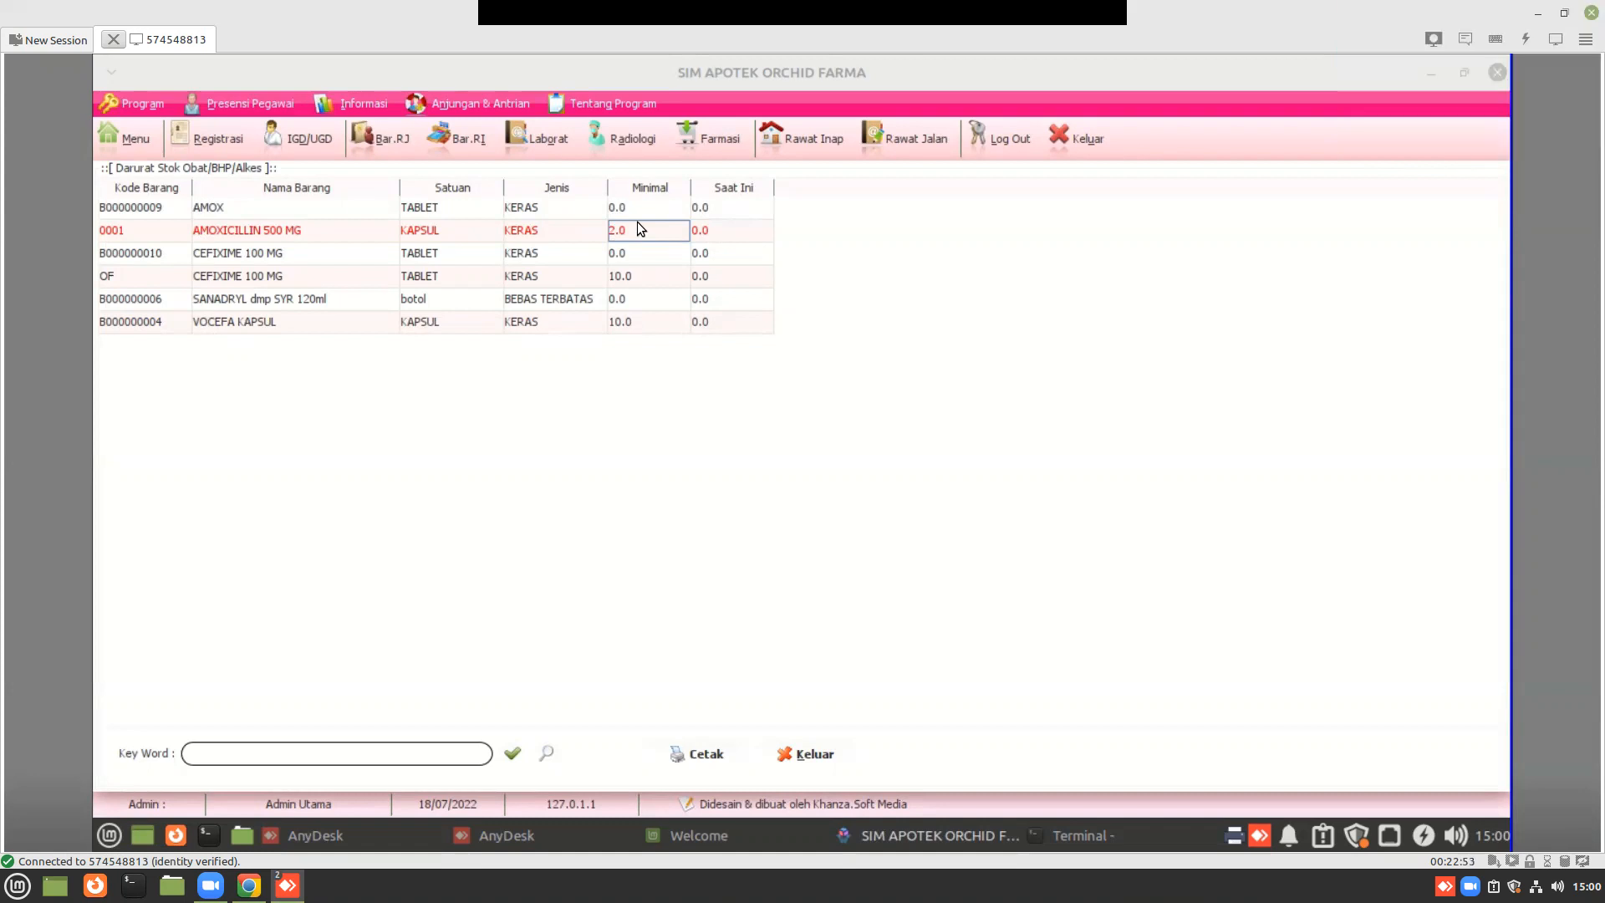
click(797, 755)
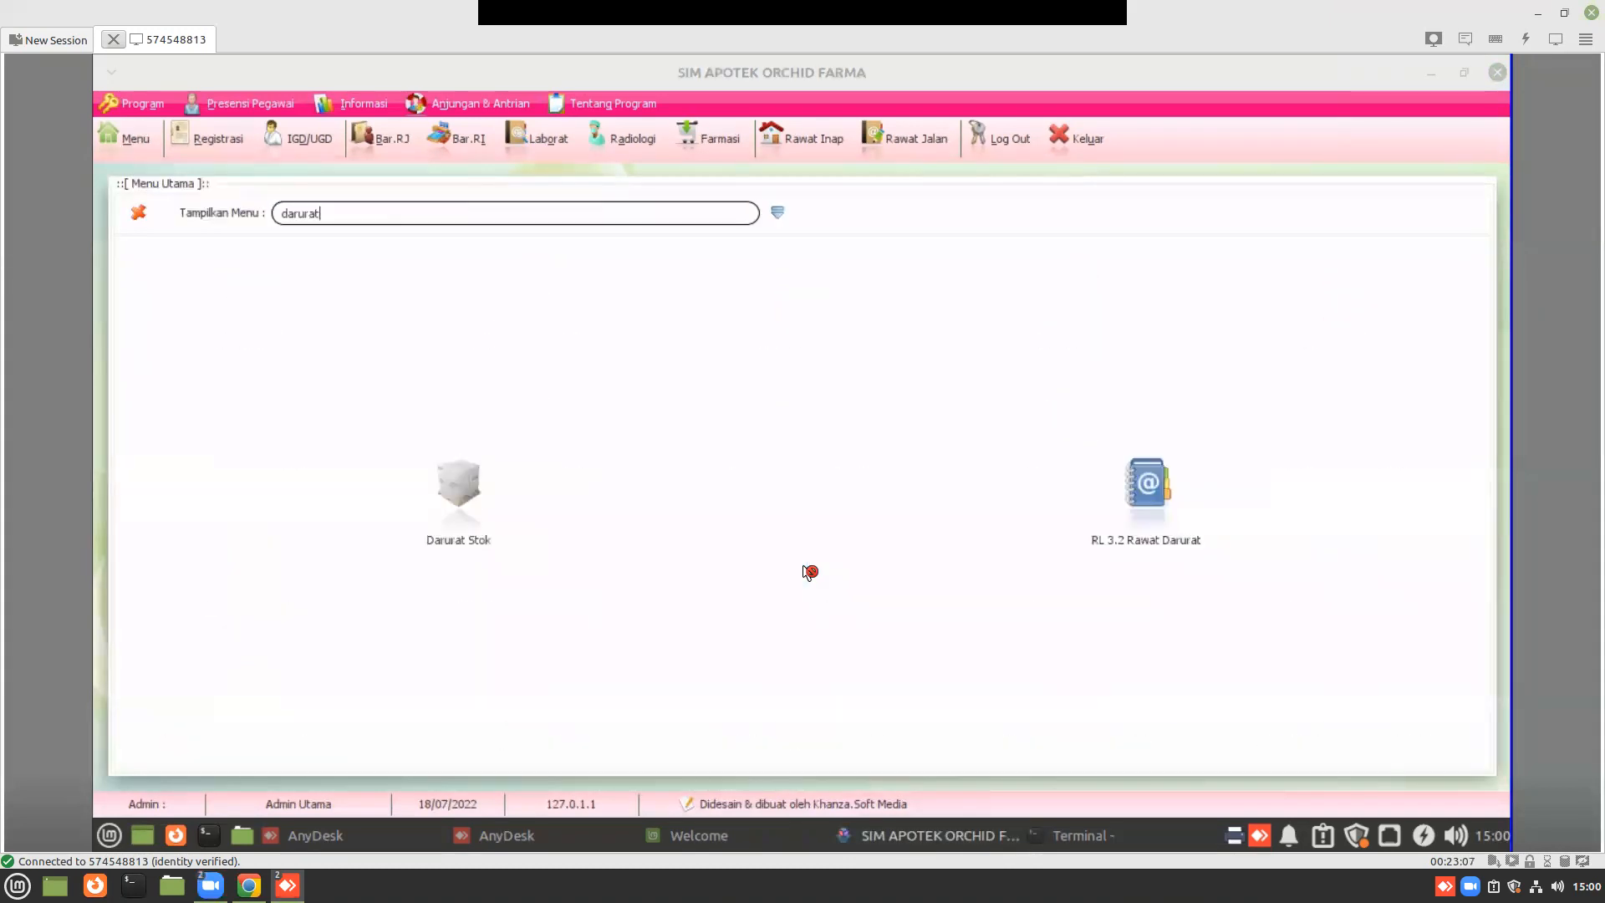
- Open Surat Pemesanan Obat & BHP via 'pemes' and set the supplier to p.padang
text(pemes)
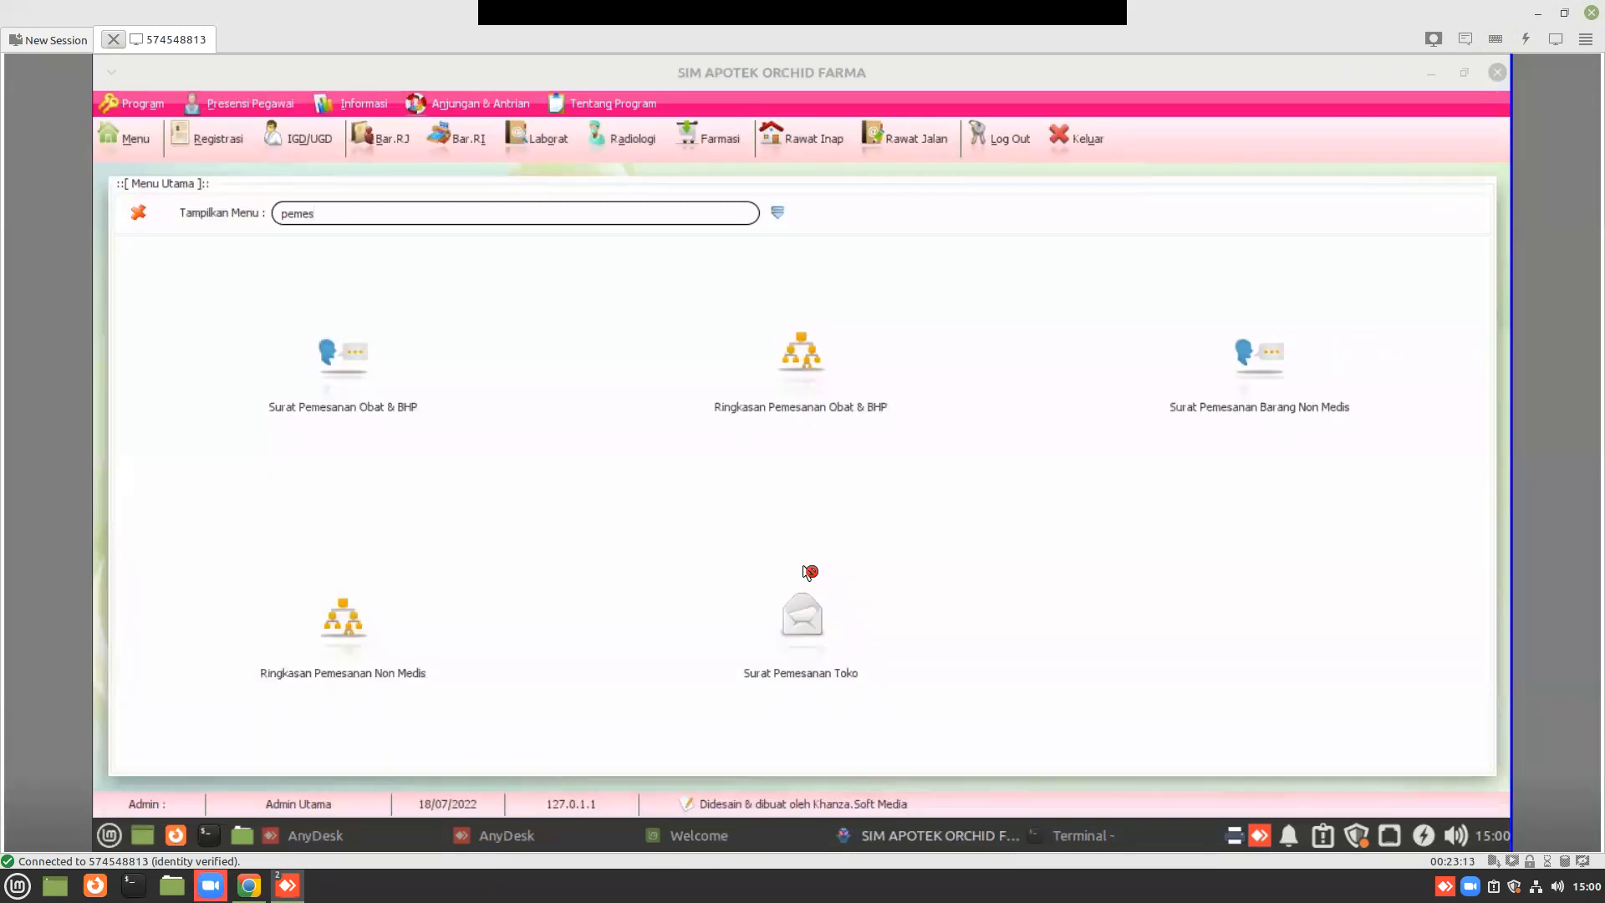
key(Return)
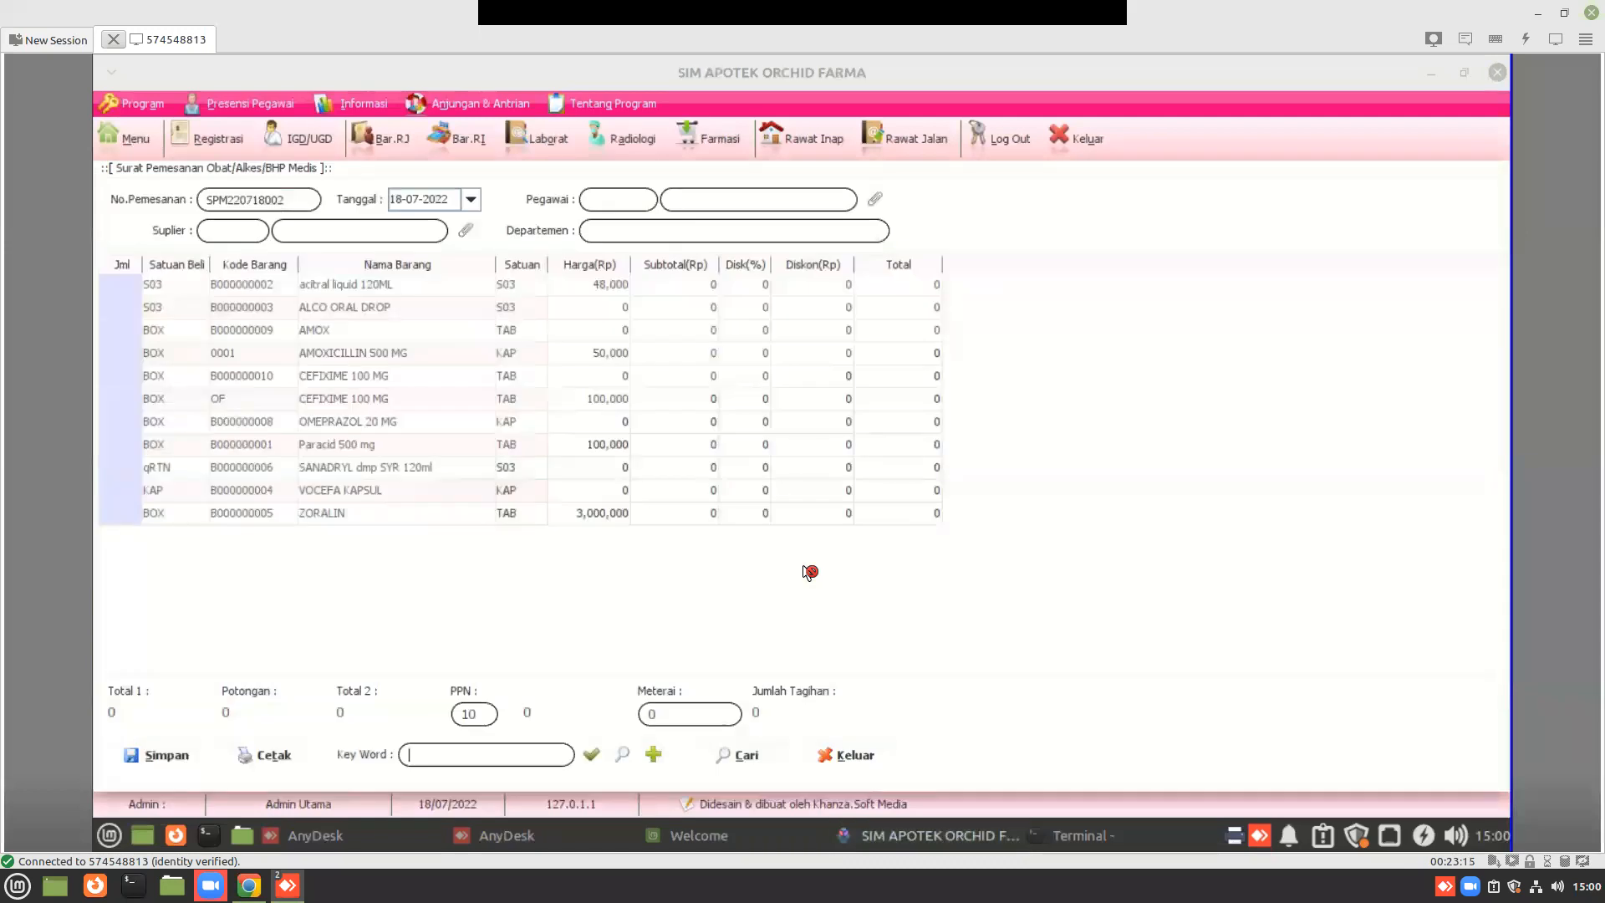
key(alt+1)
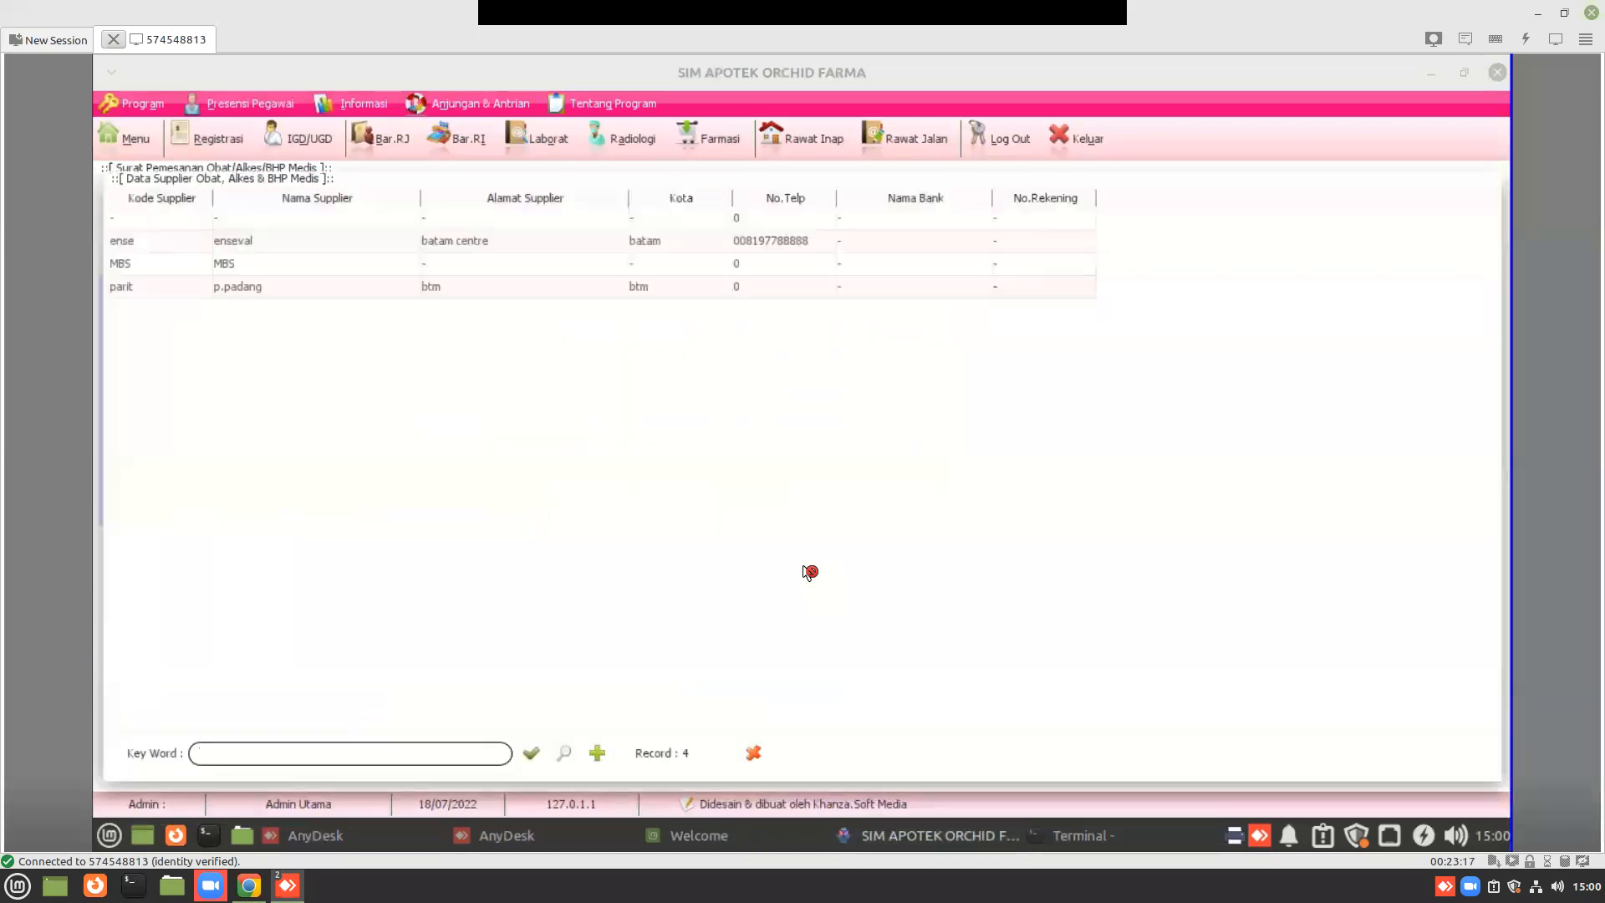
click(316, 286)
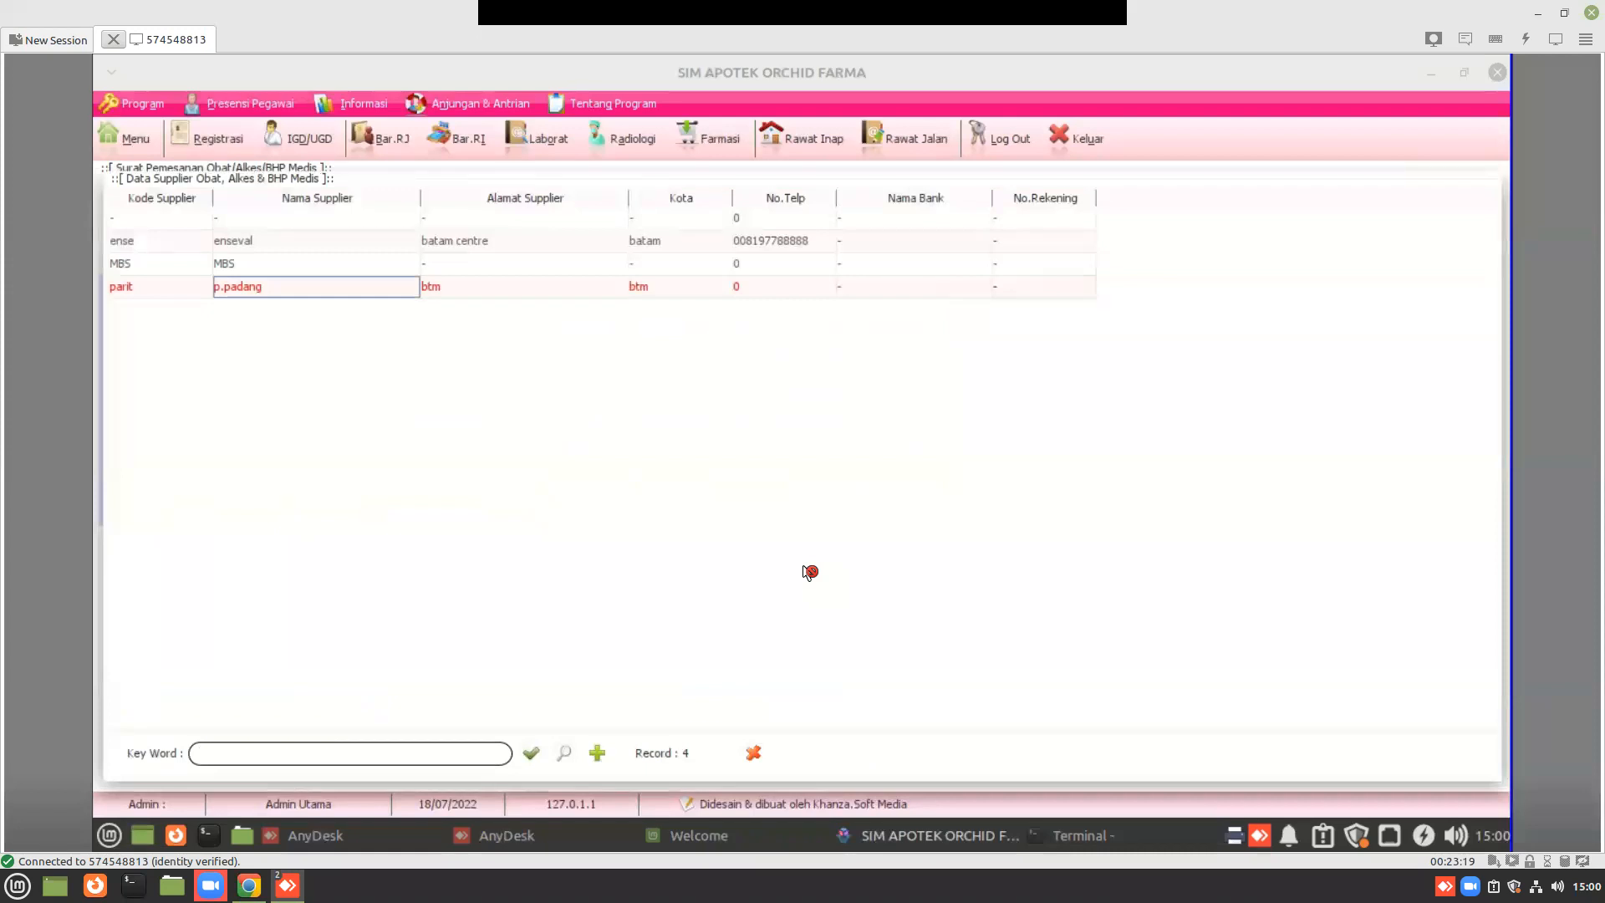
key(Return)
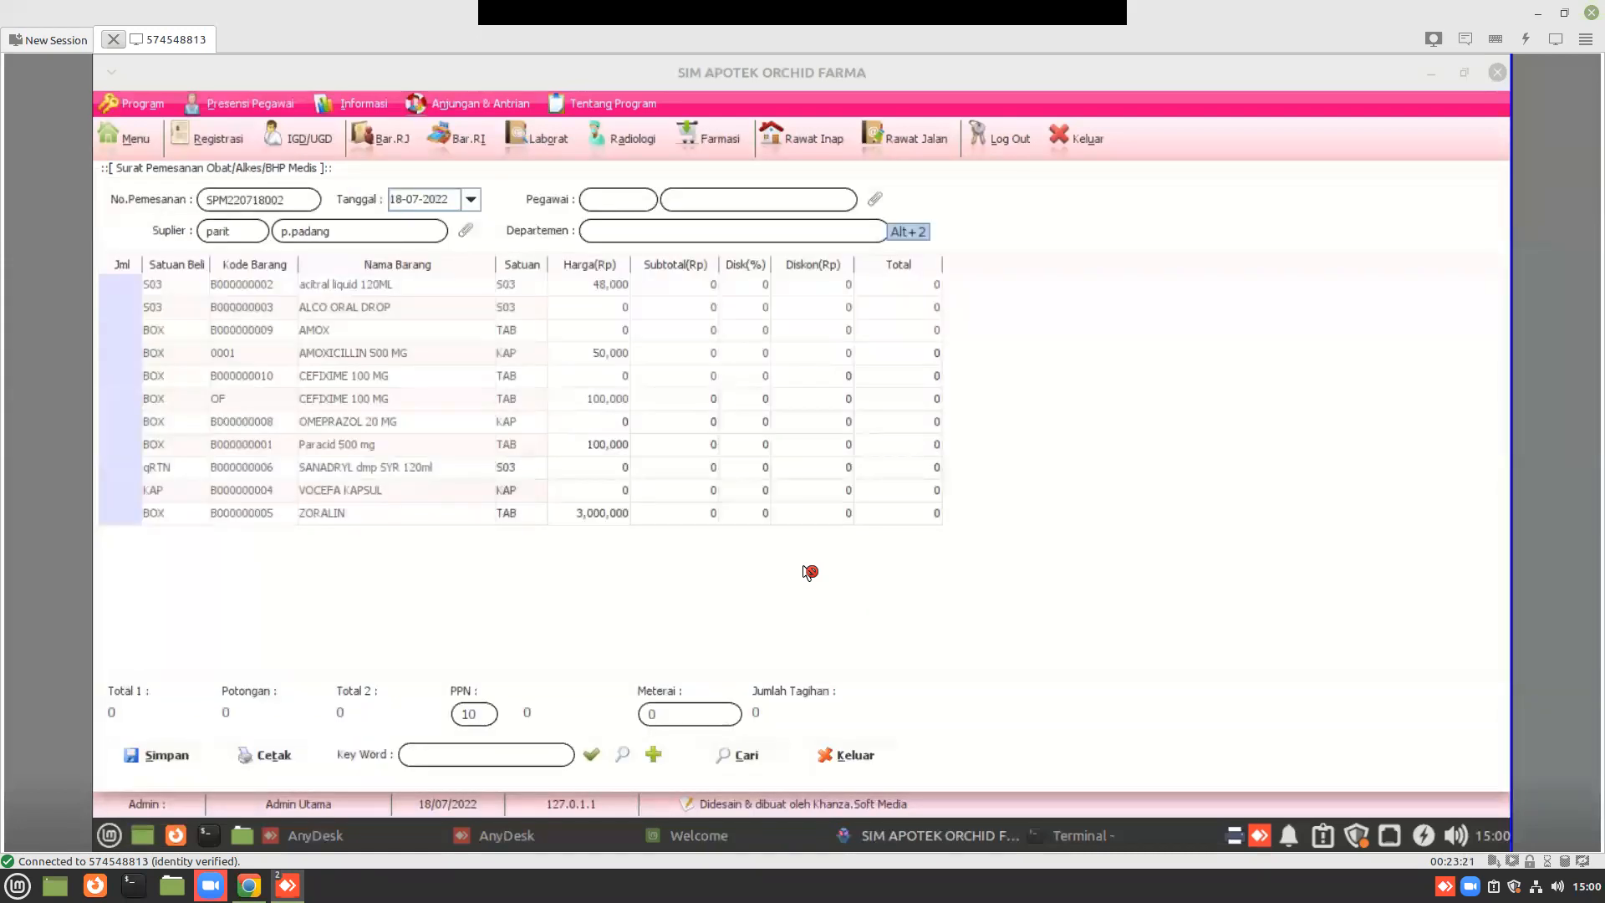
- Choose the ordering employee from the Pegawai list for the order
click(875, 199)
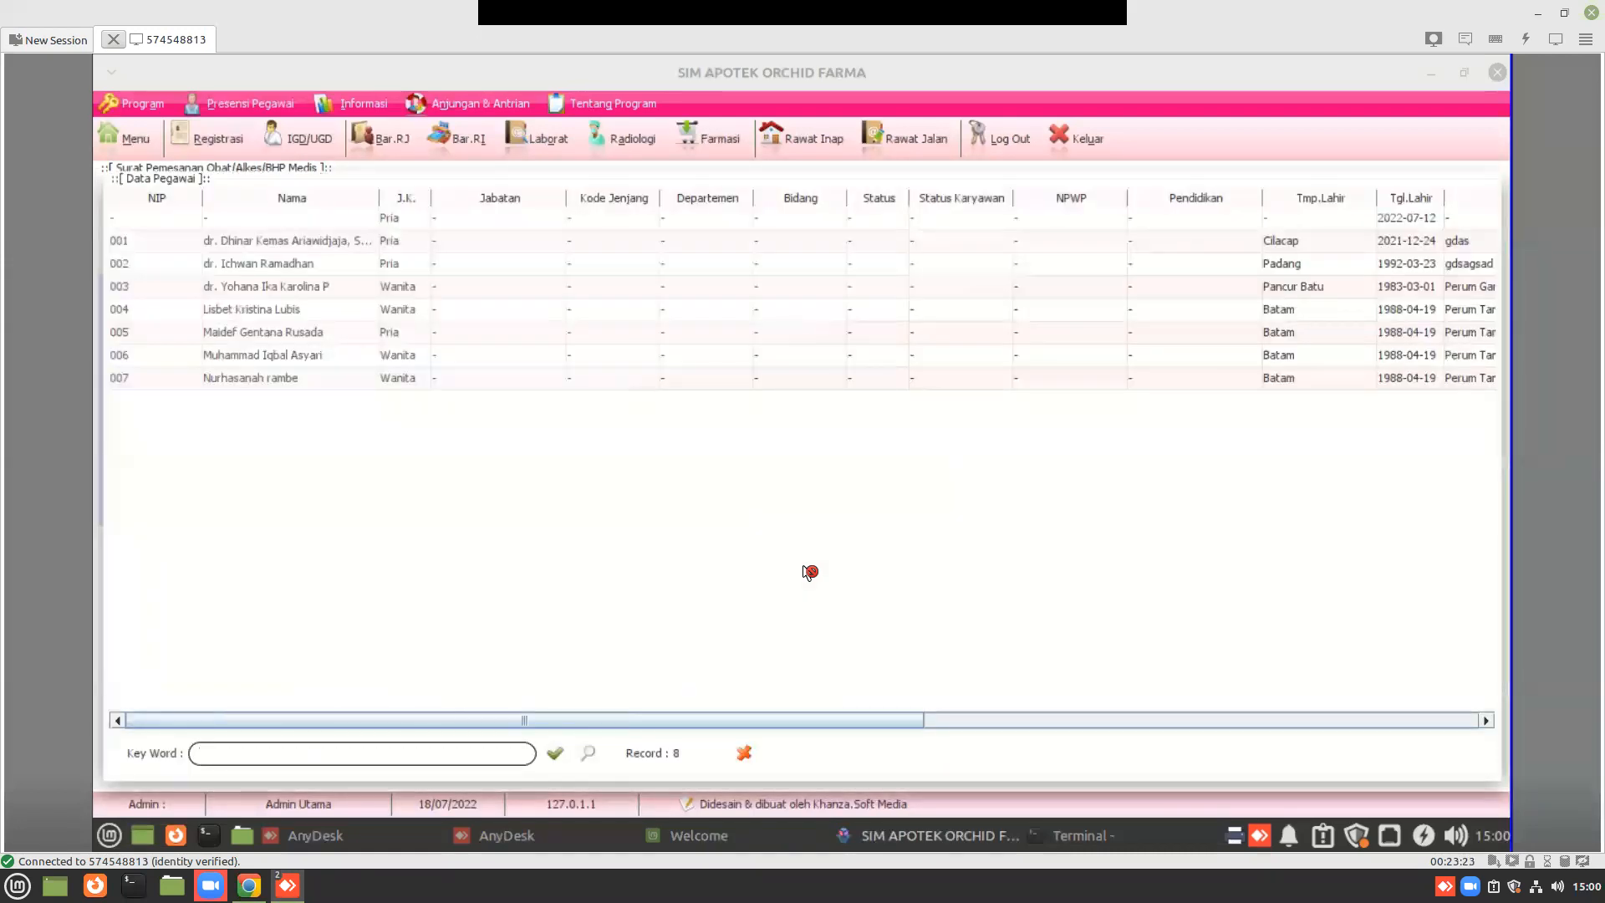
click(290, 332)
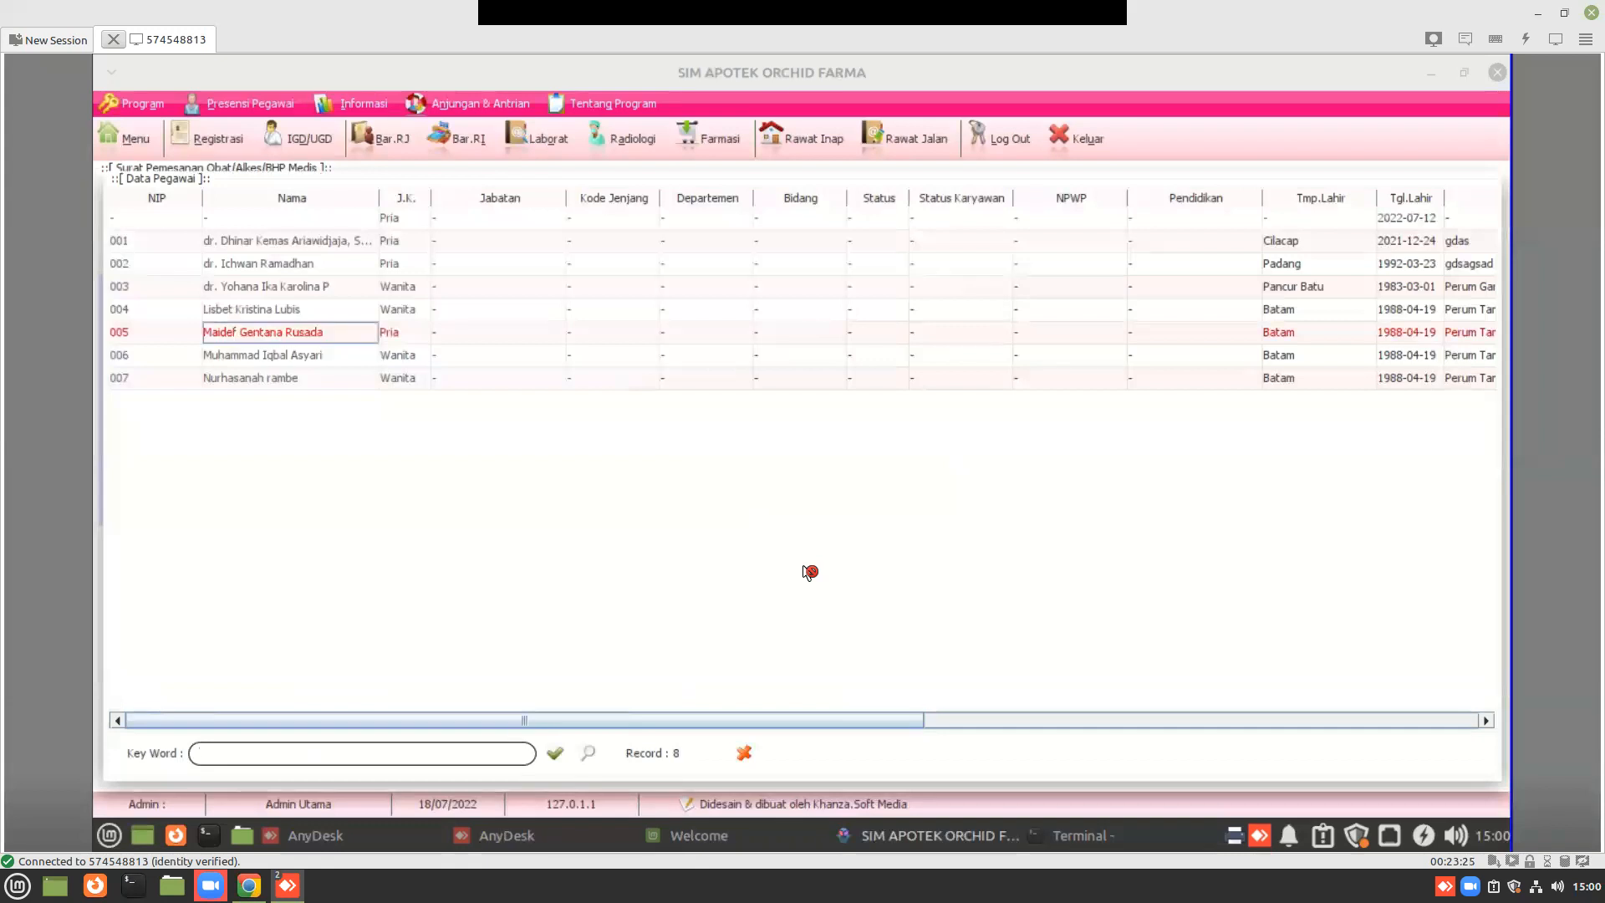
double_click(290, 333)
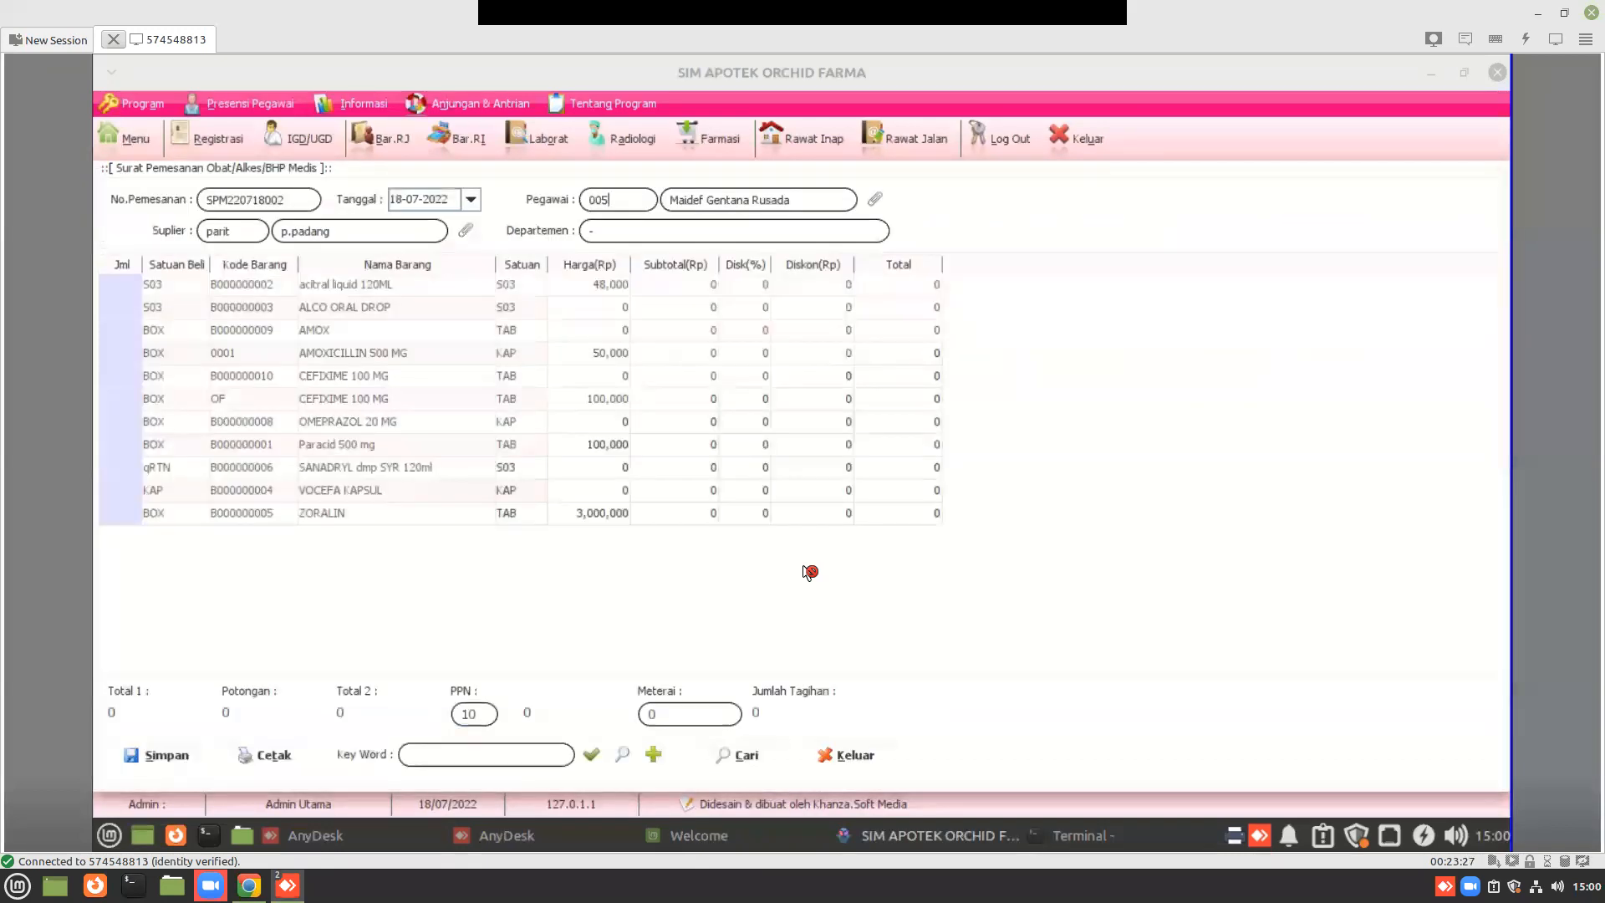
click(121, 330)
- Enter quantities 10, 12, 12, 15 and 6 for AMOX, CEFIXIME OF, AMOXICILLIN, OMEPRAZOL and SANADRYL
text(10)
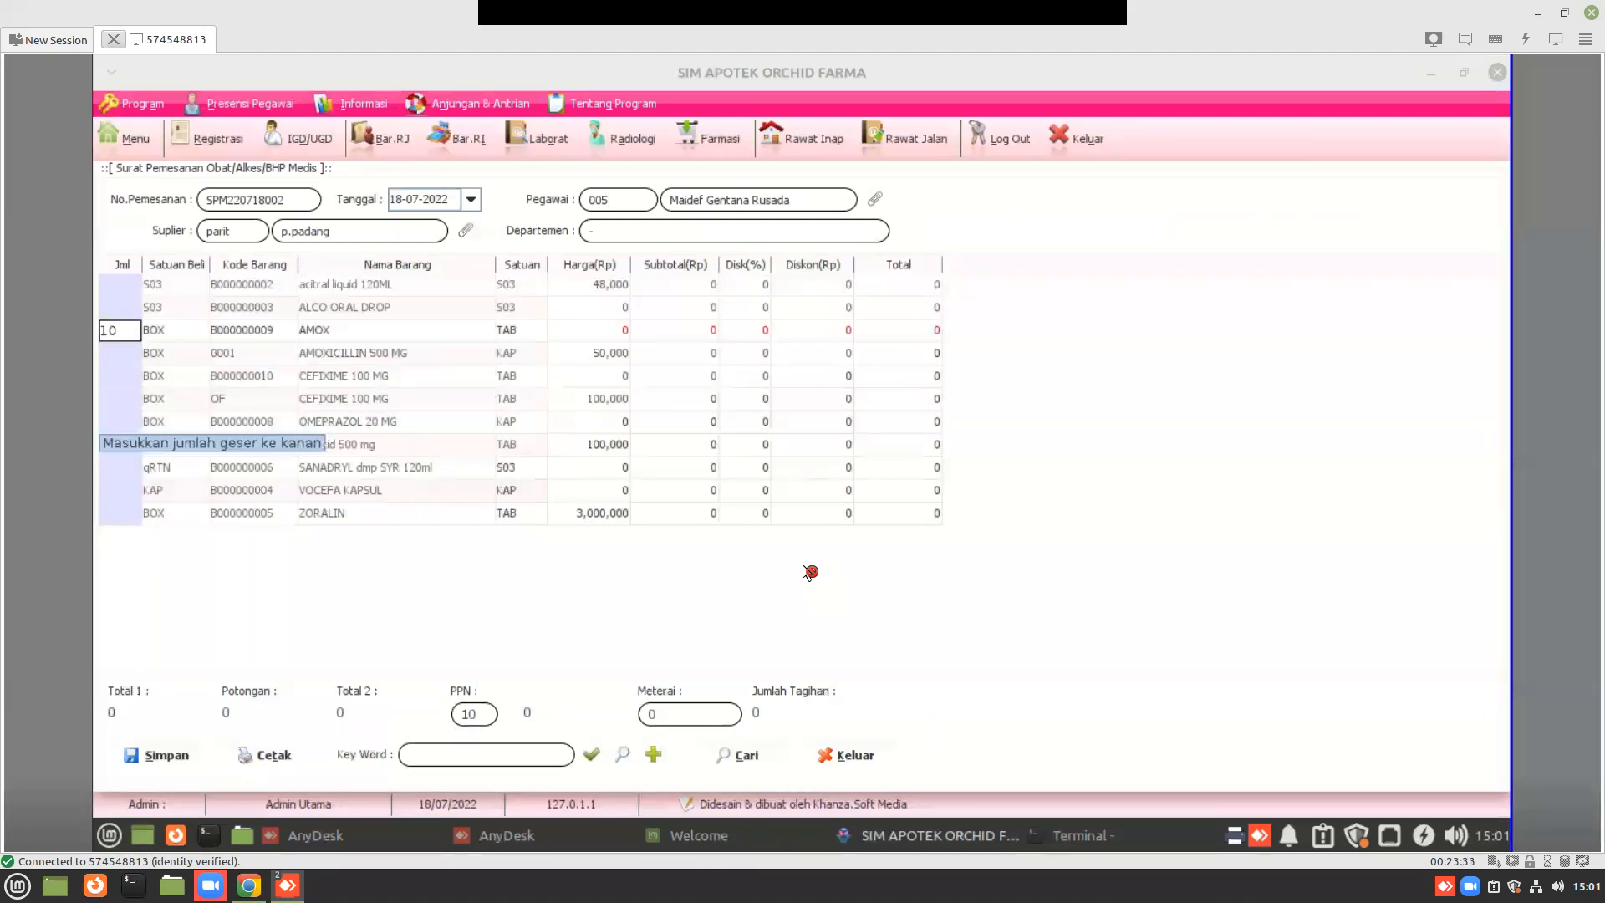
click(120, 376)
key(Down)
text(12)
key(Return)
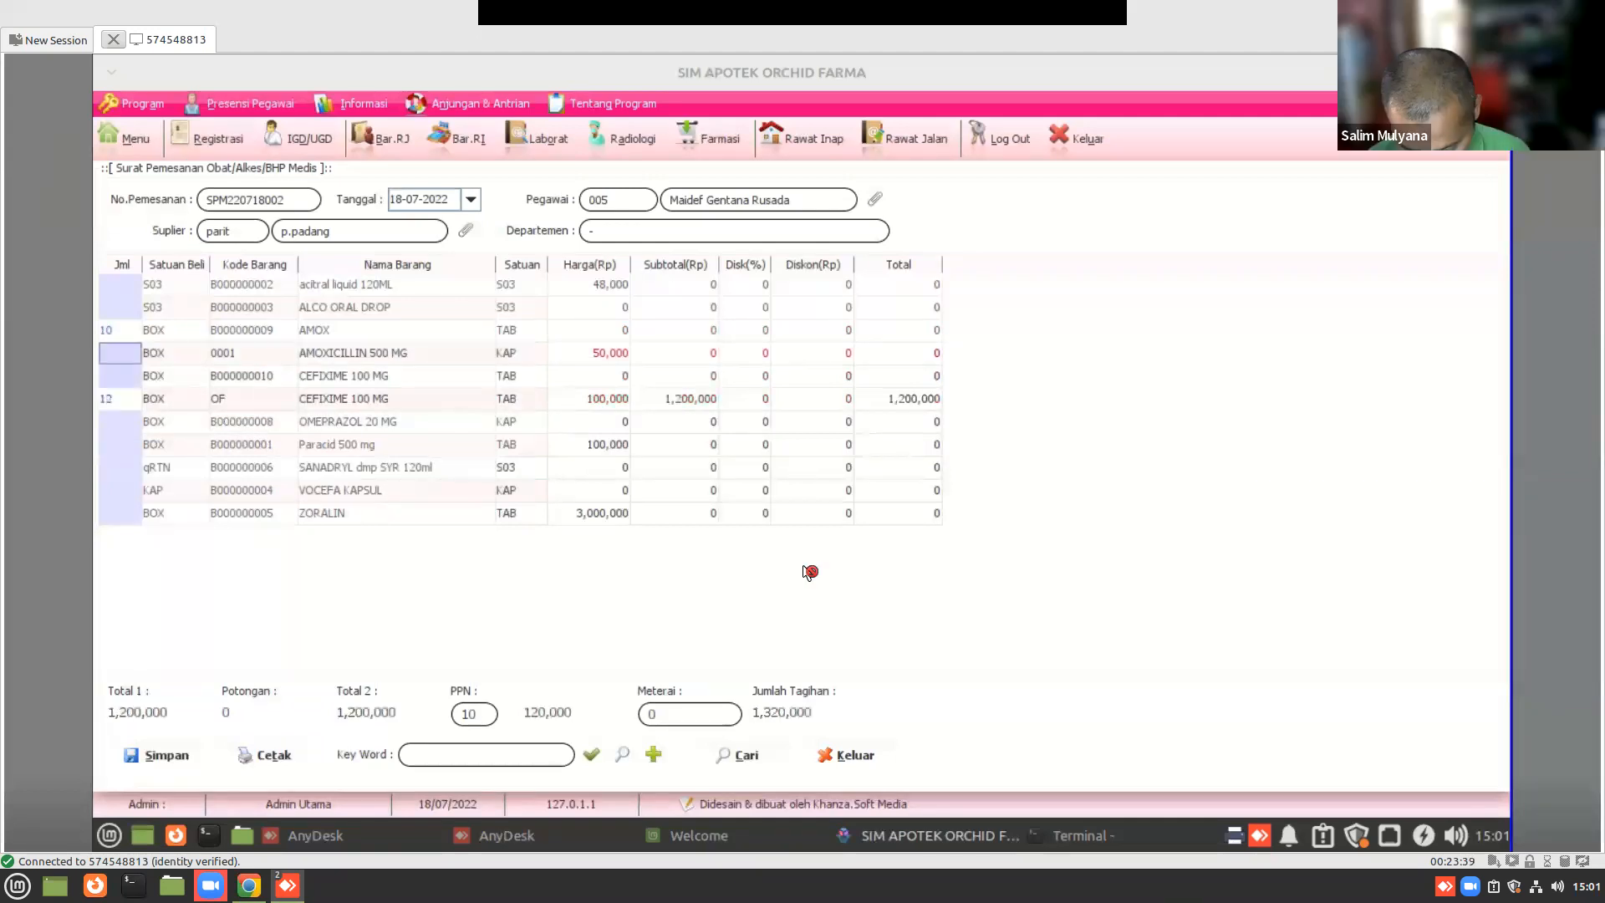
text(12)
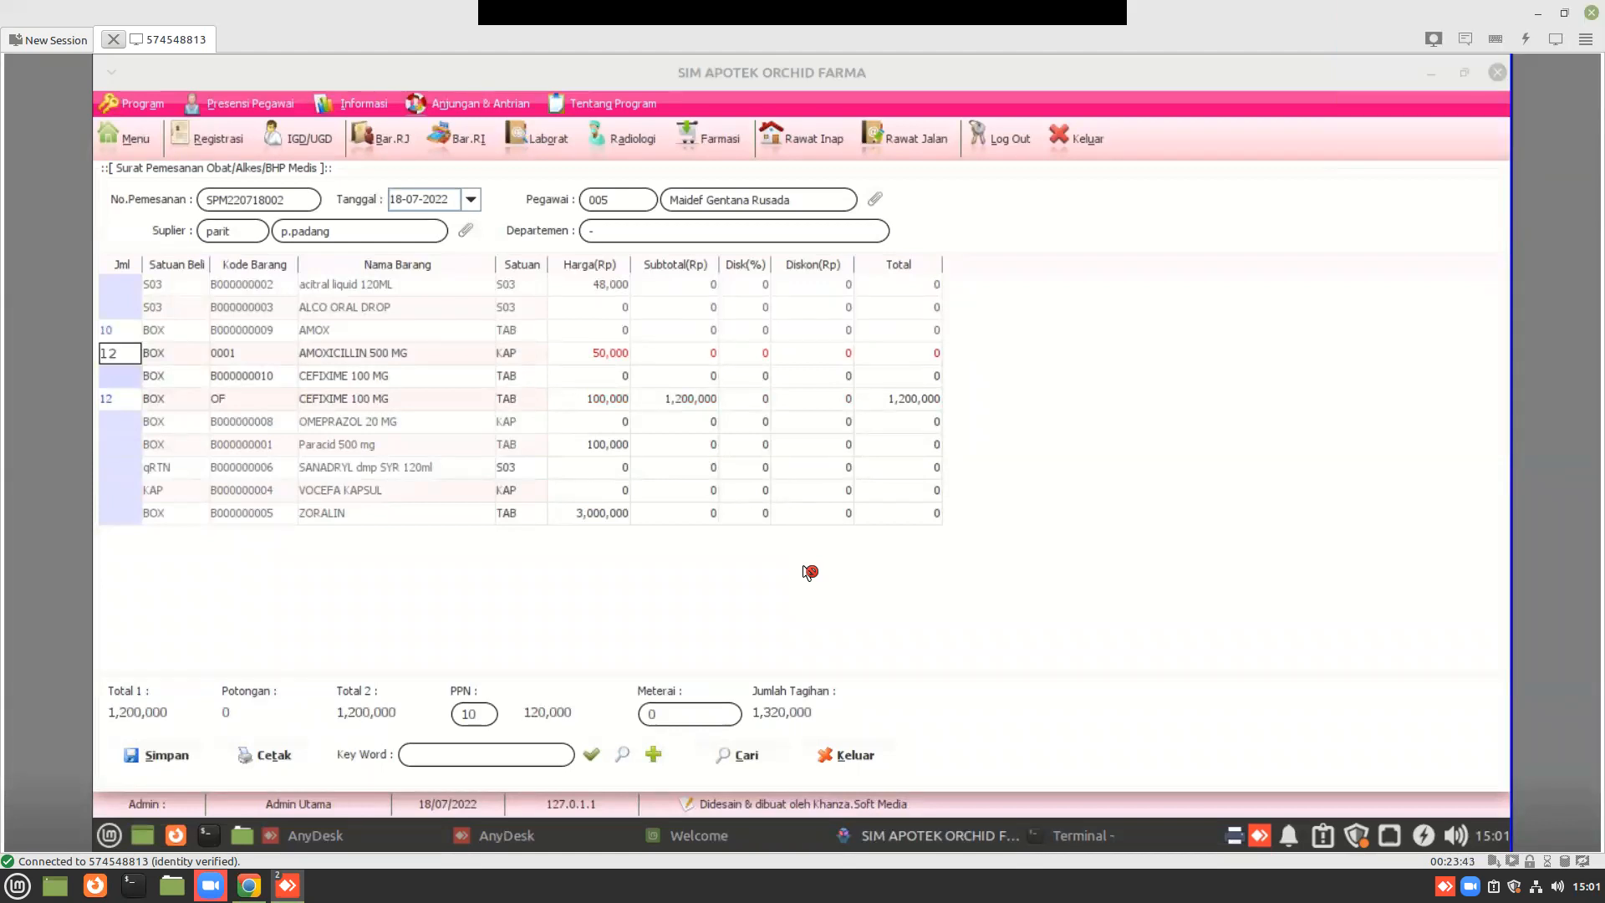
key(Return)
text(15)
key(Return)
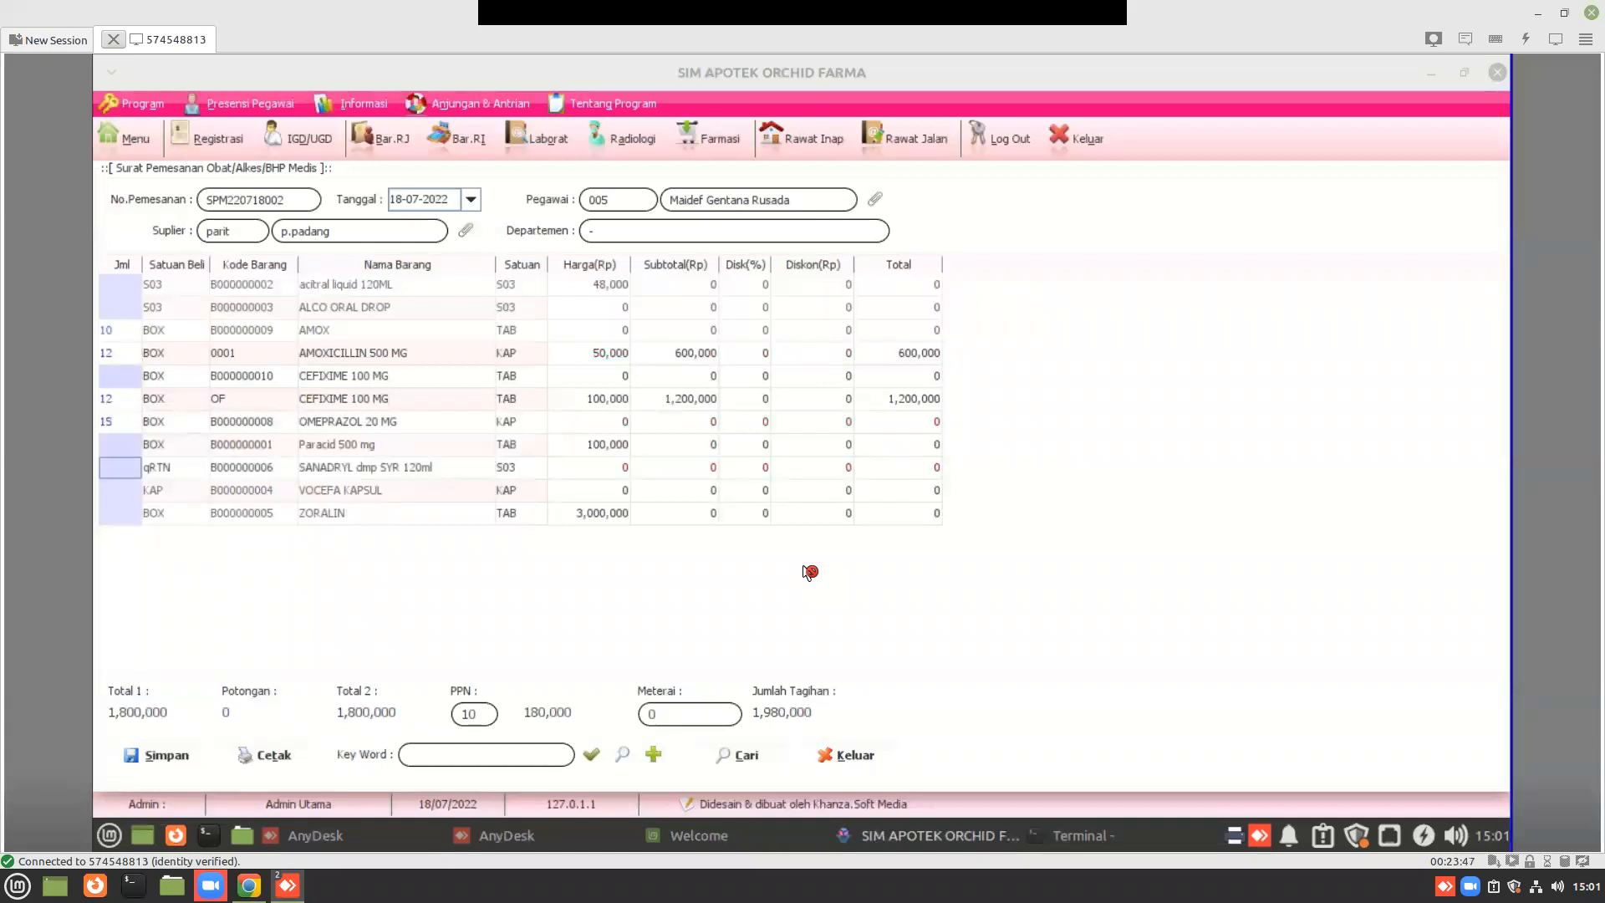
text(6)
key(Return)
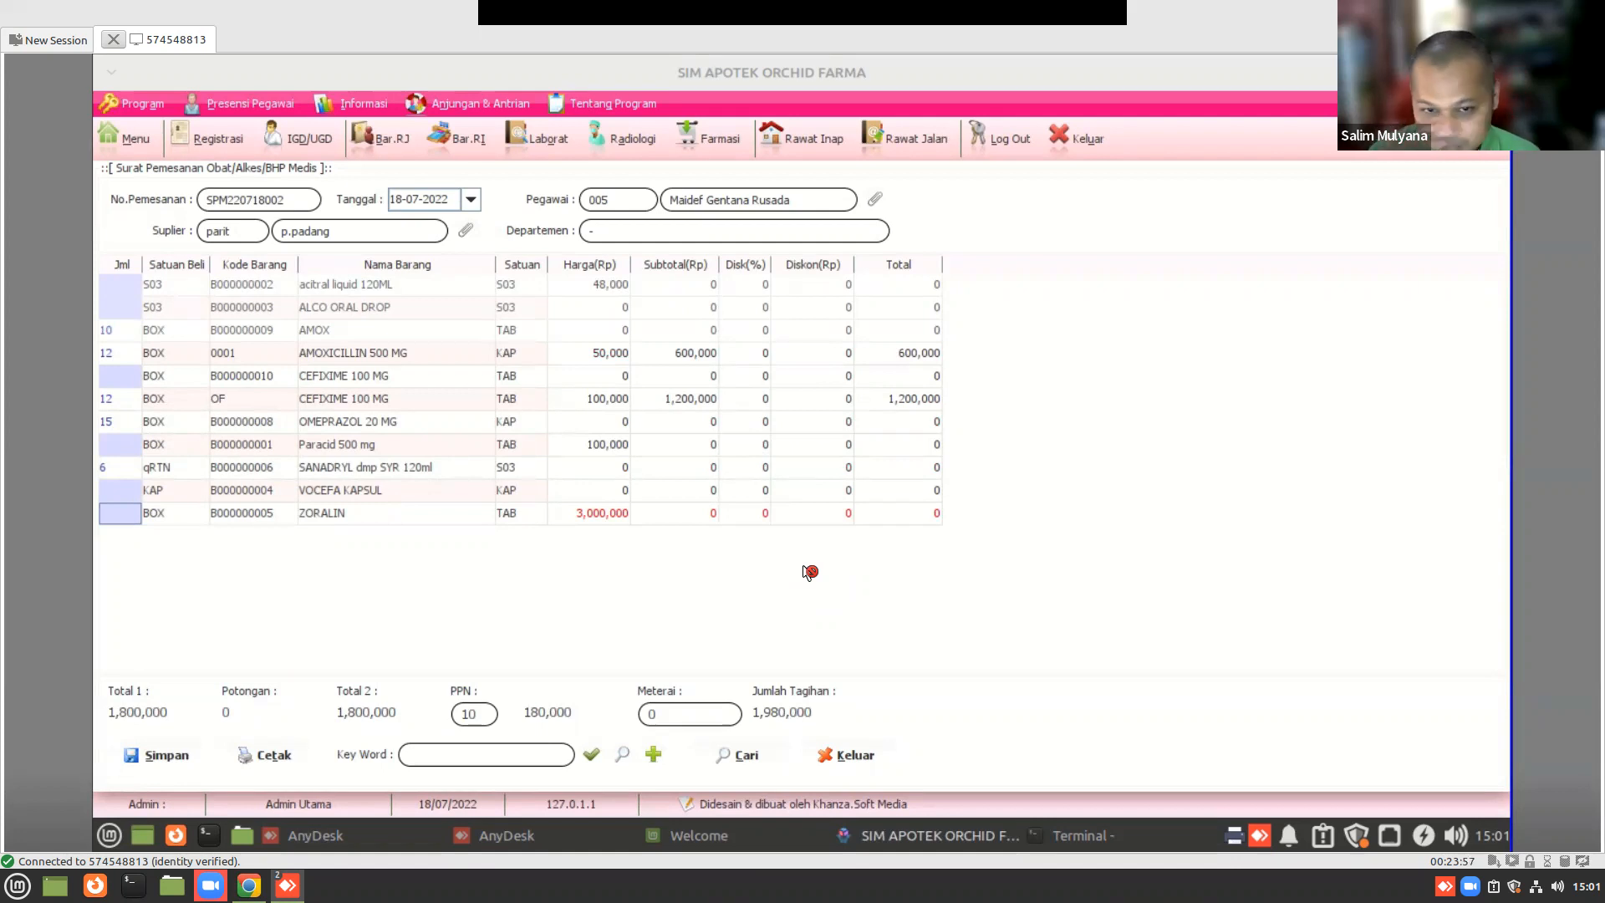
- Change SANADRYL's price to 17,000 and bring up the order's print dialog
click(589, 467)
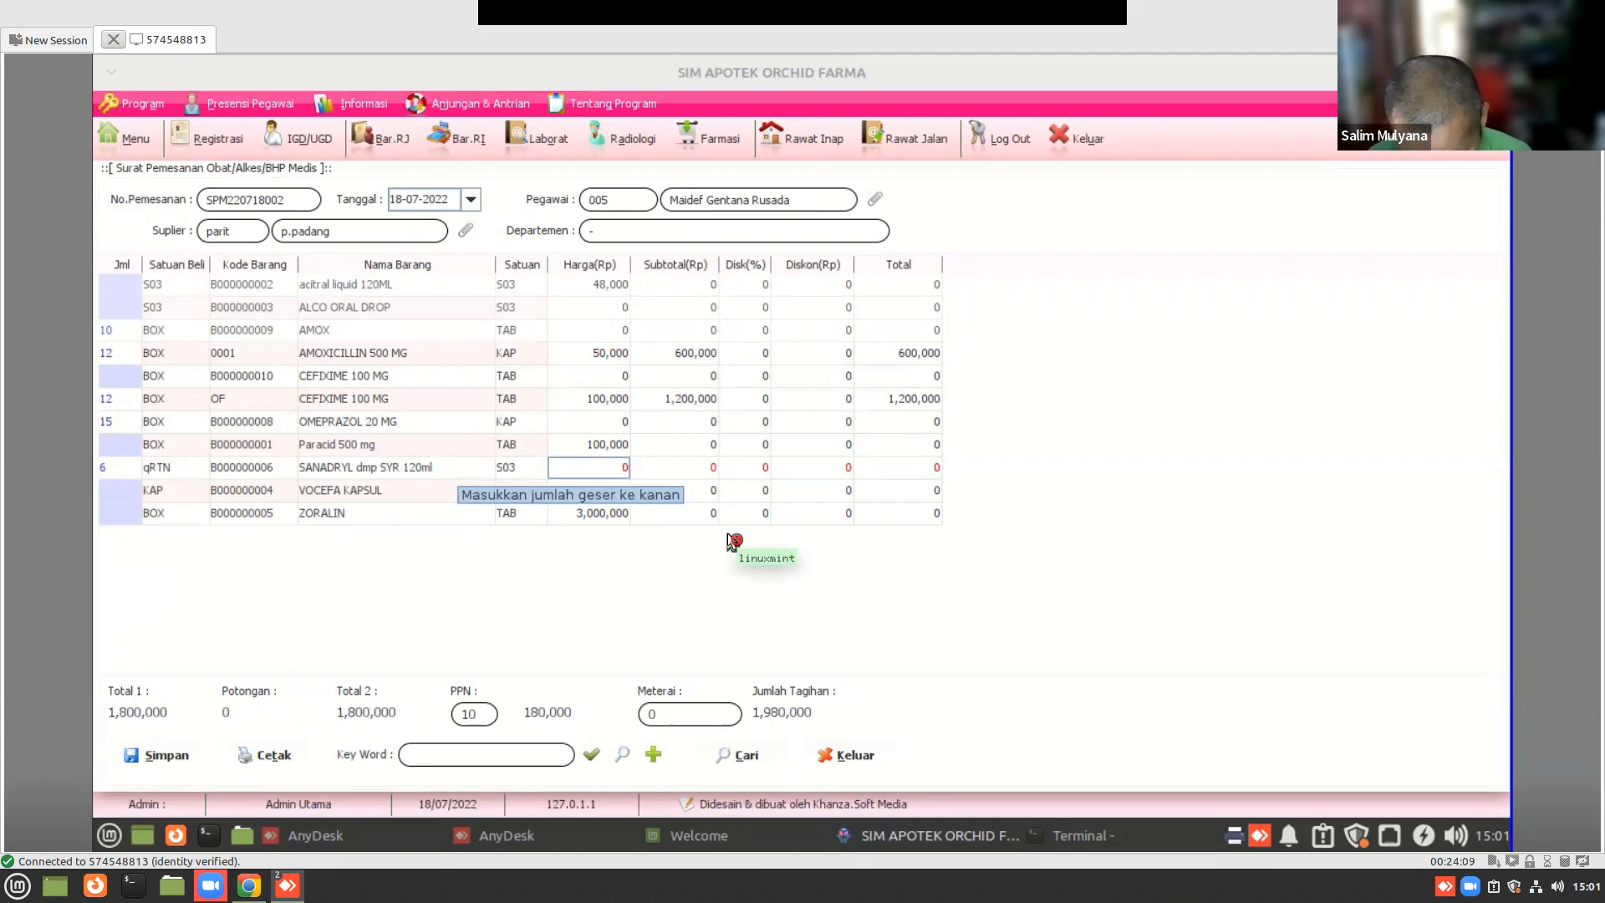
key(F2)
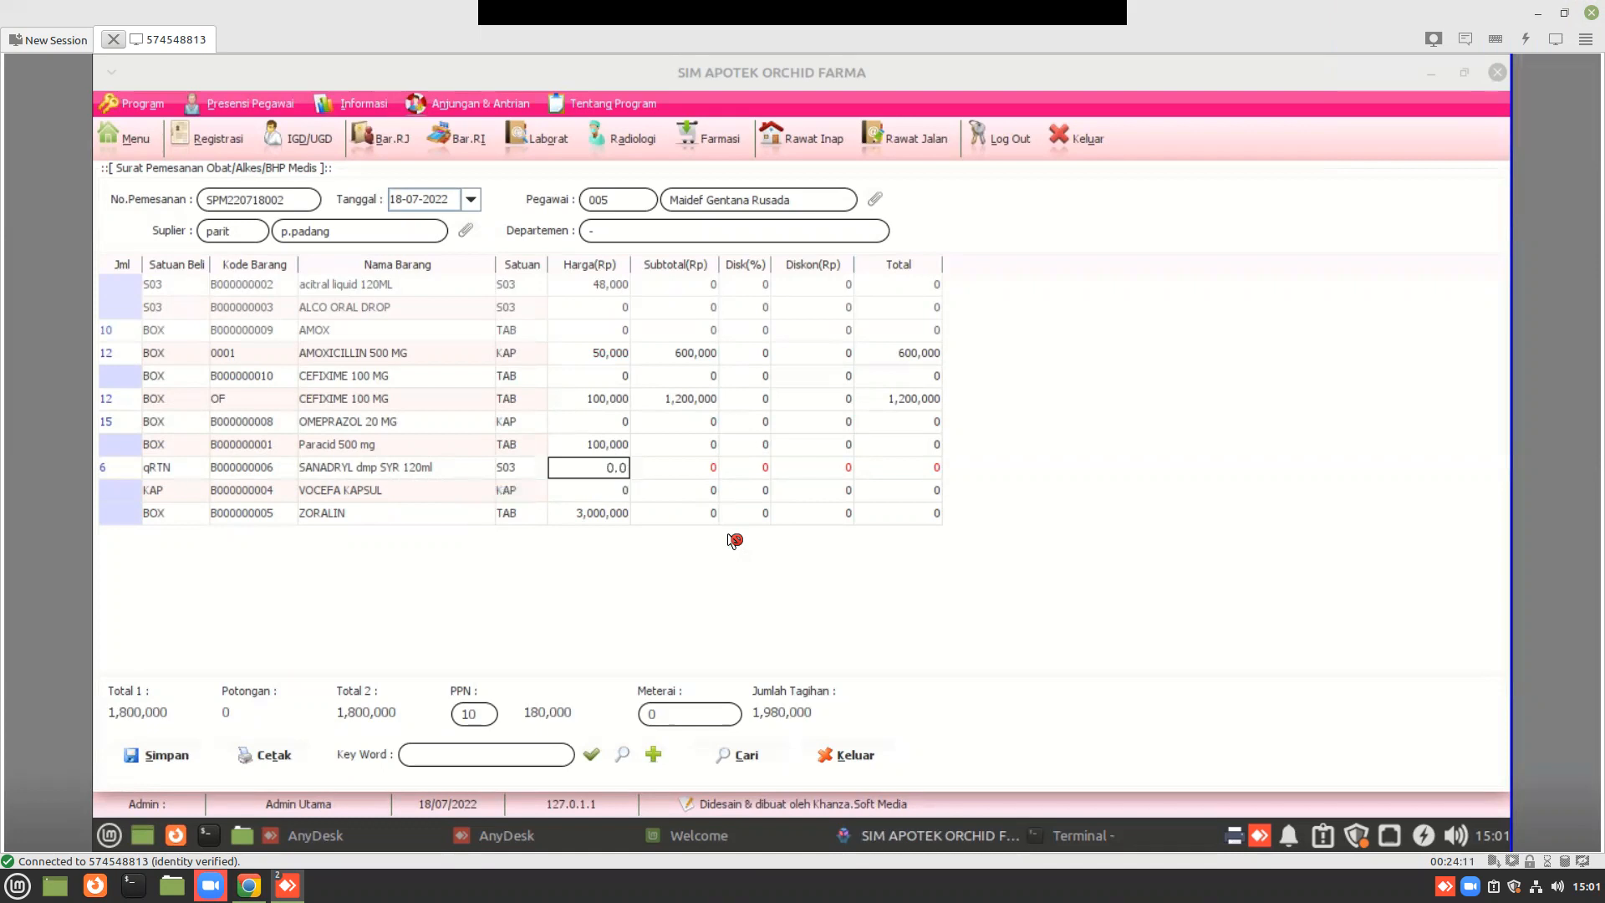
key(BackSpace)
key(BackSpace)
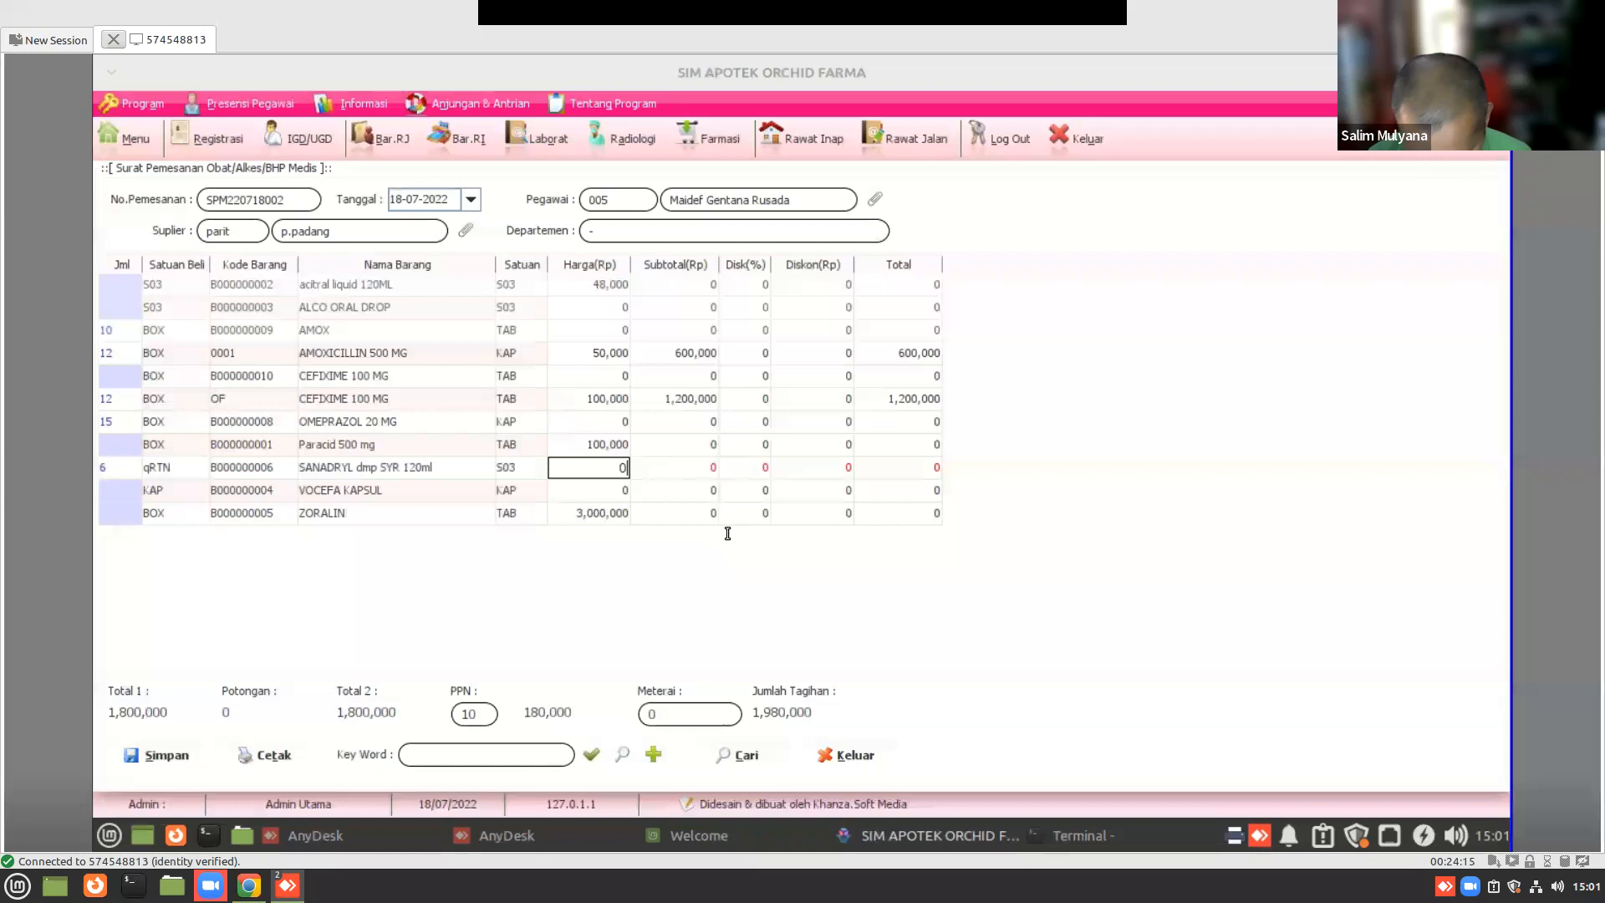
key(BackSpace)
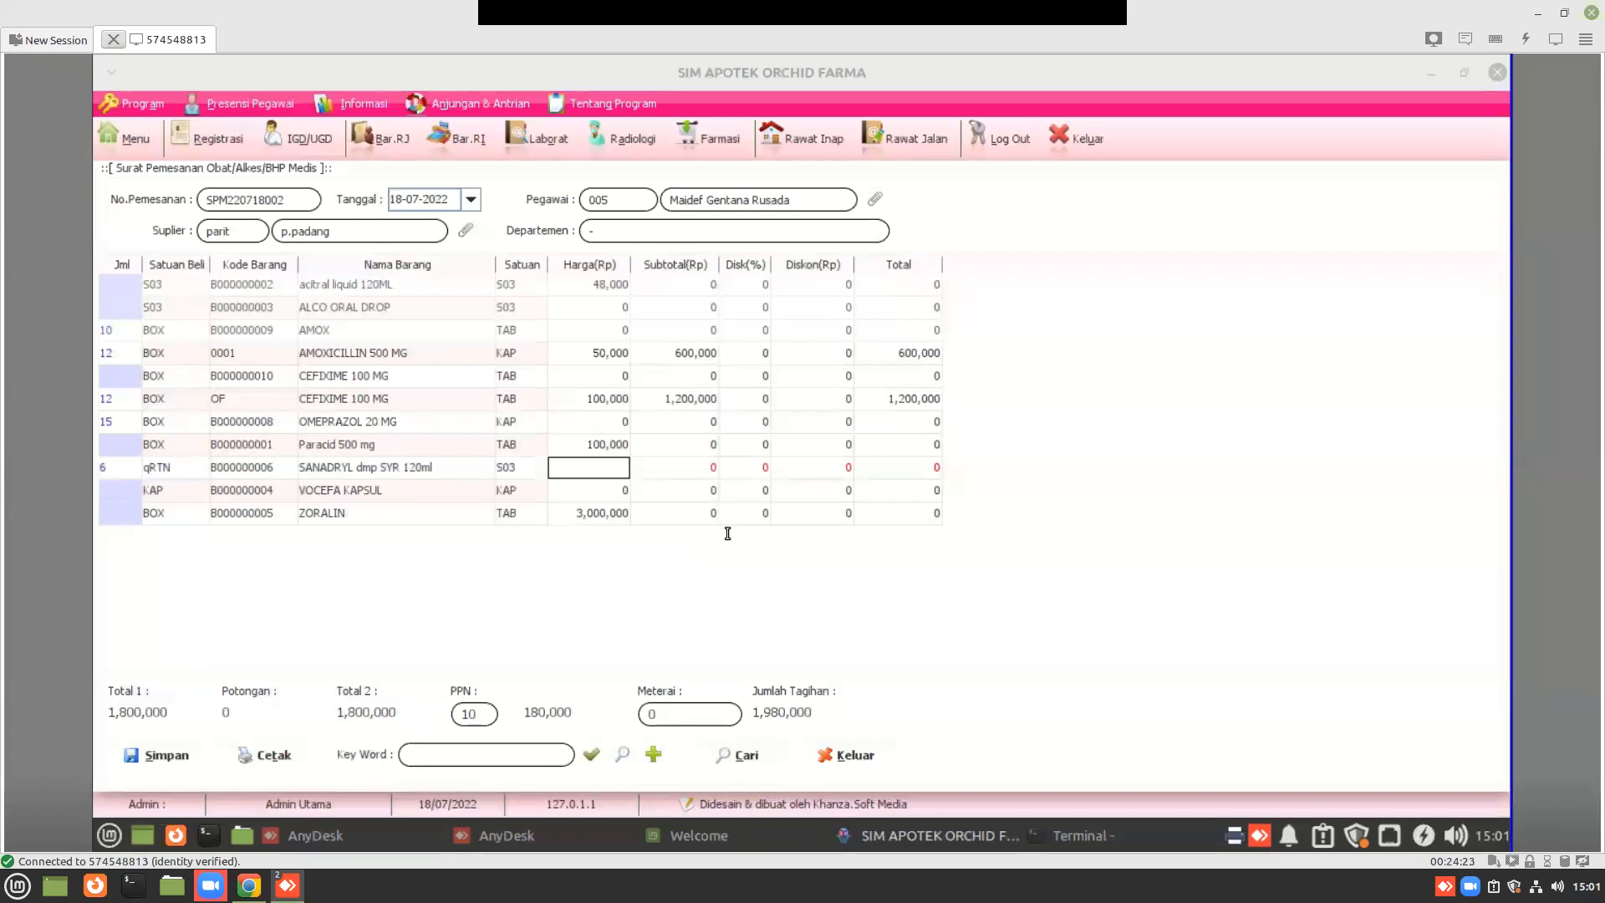
text(17000)
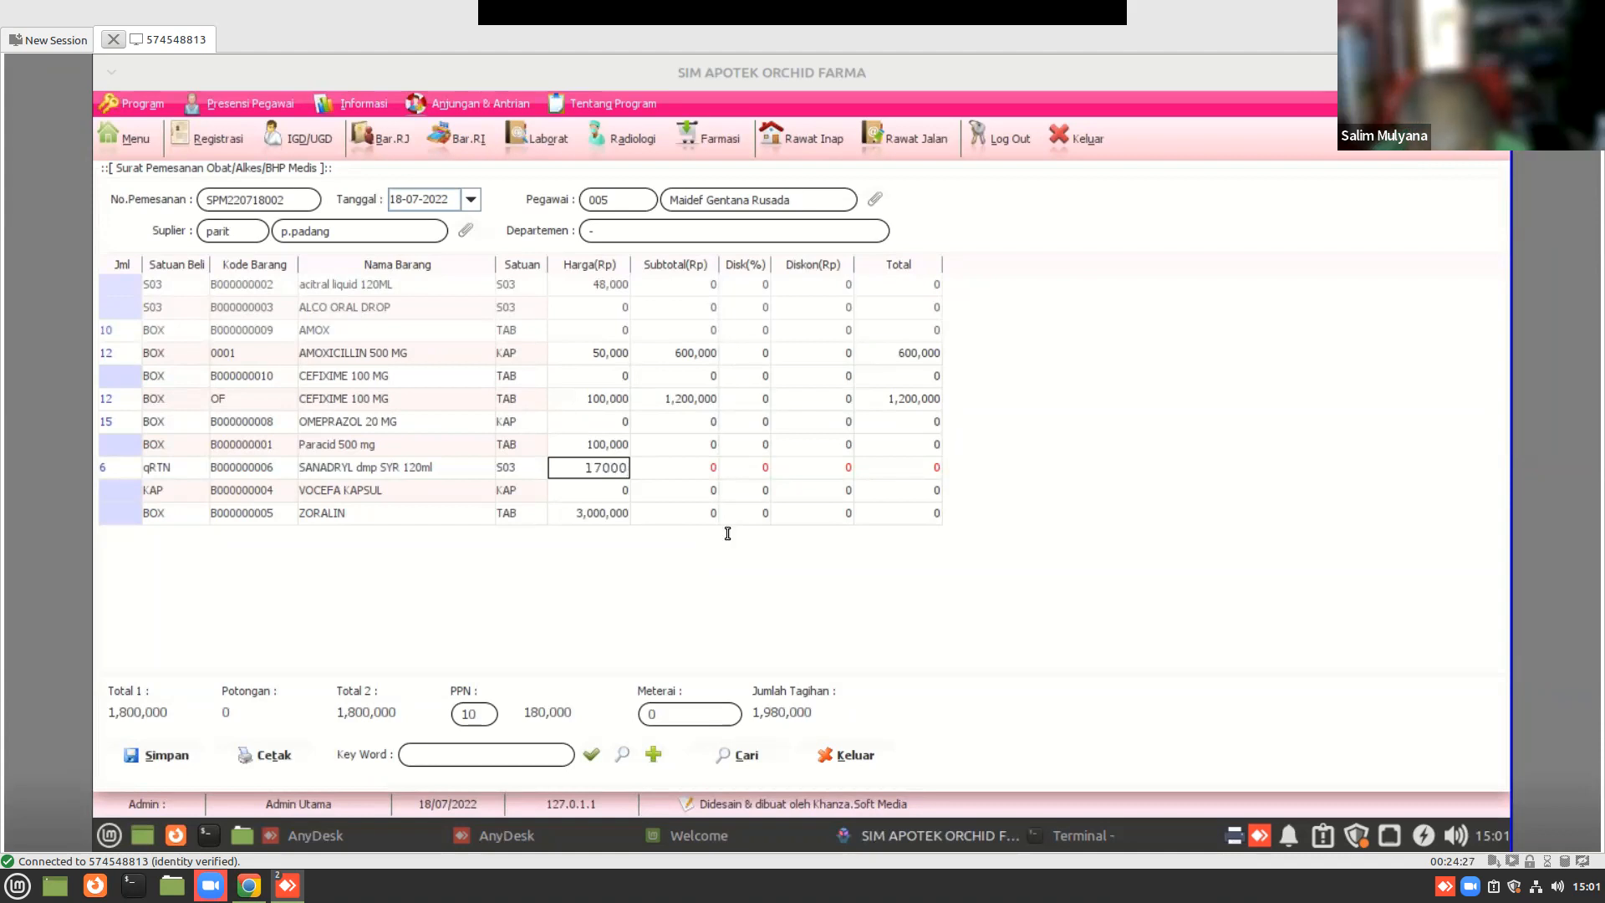
key(Return)
key(Up)
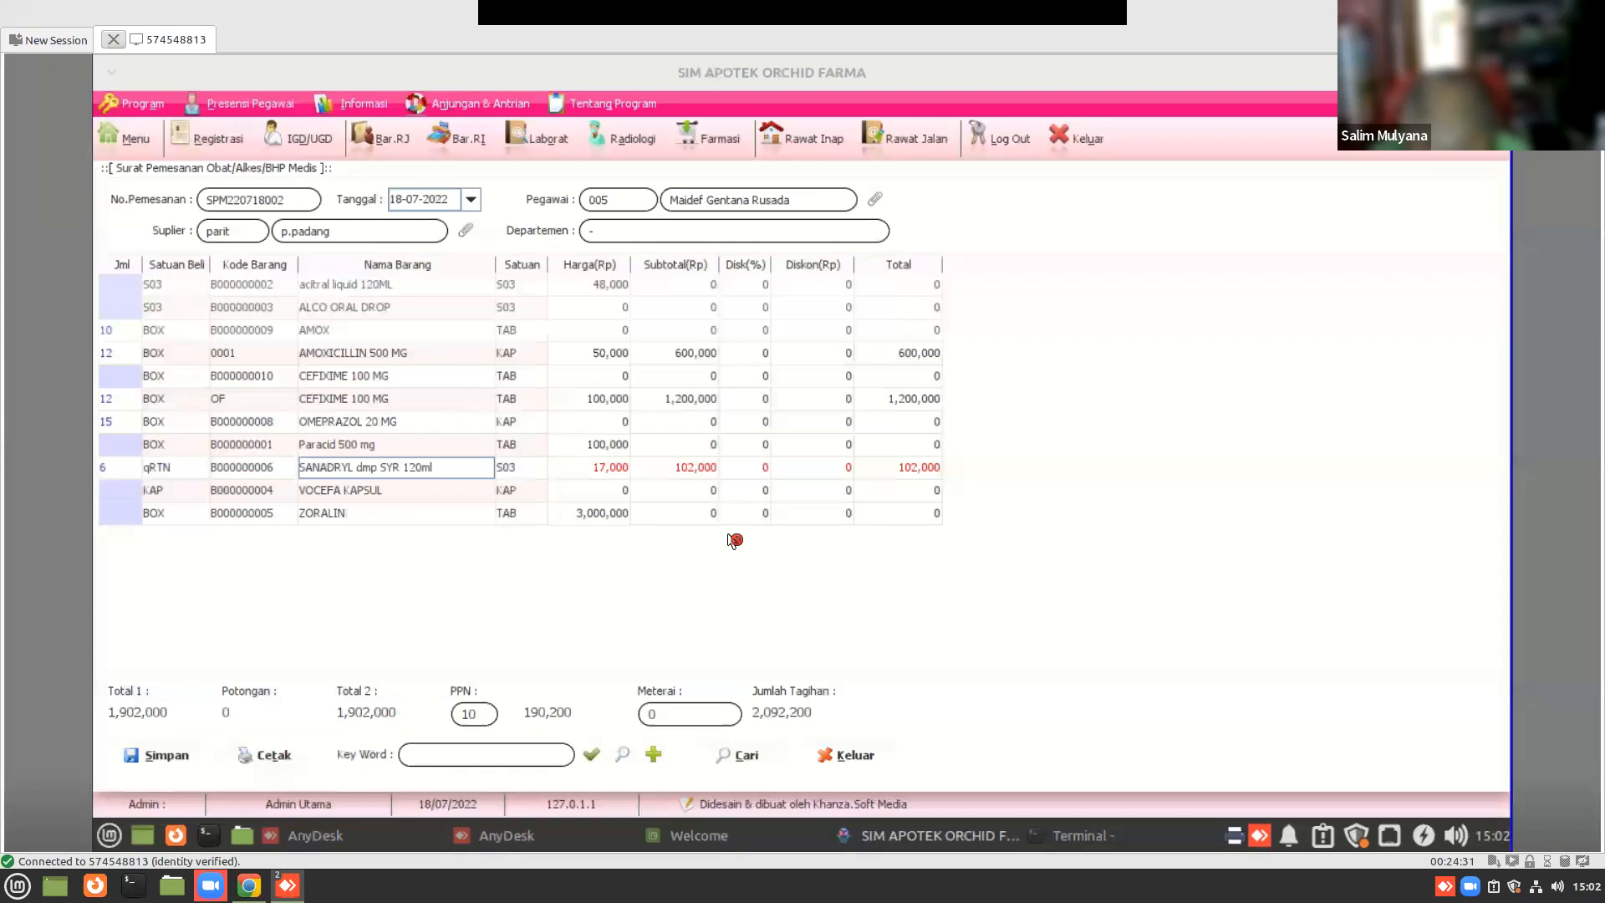
key(alt+t)
- Select the acknowledging pharmacist and the finance head as the letter's signatories
key(Up)
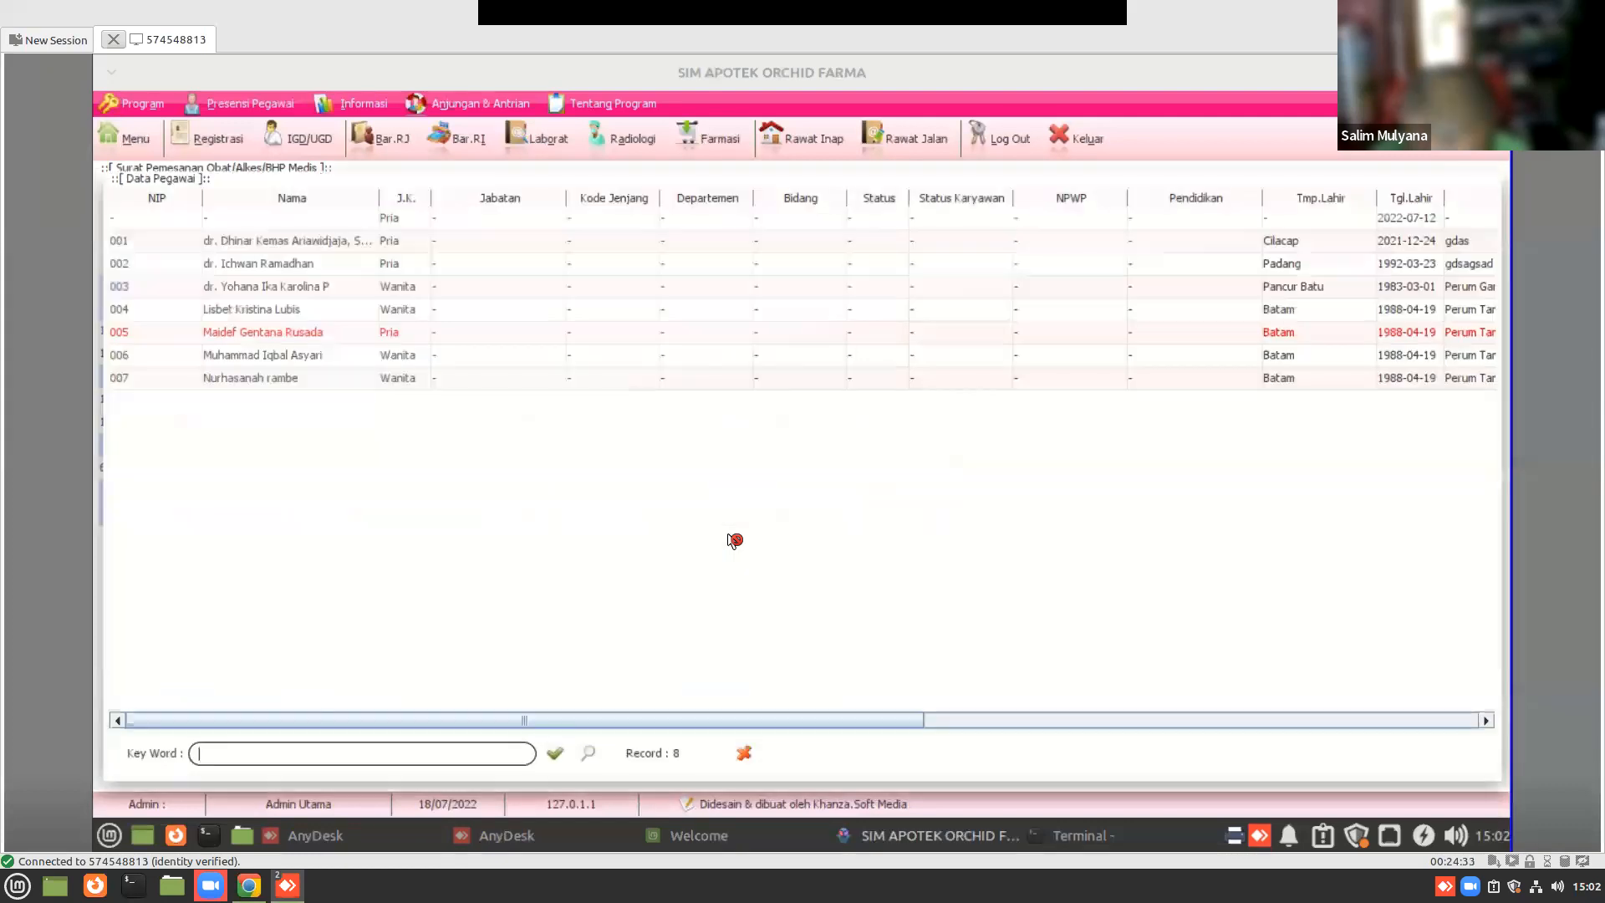
key(Up)
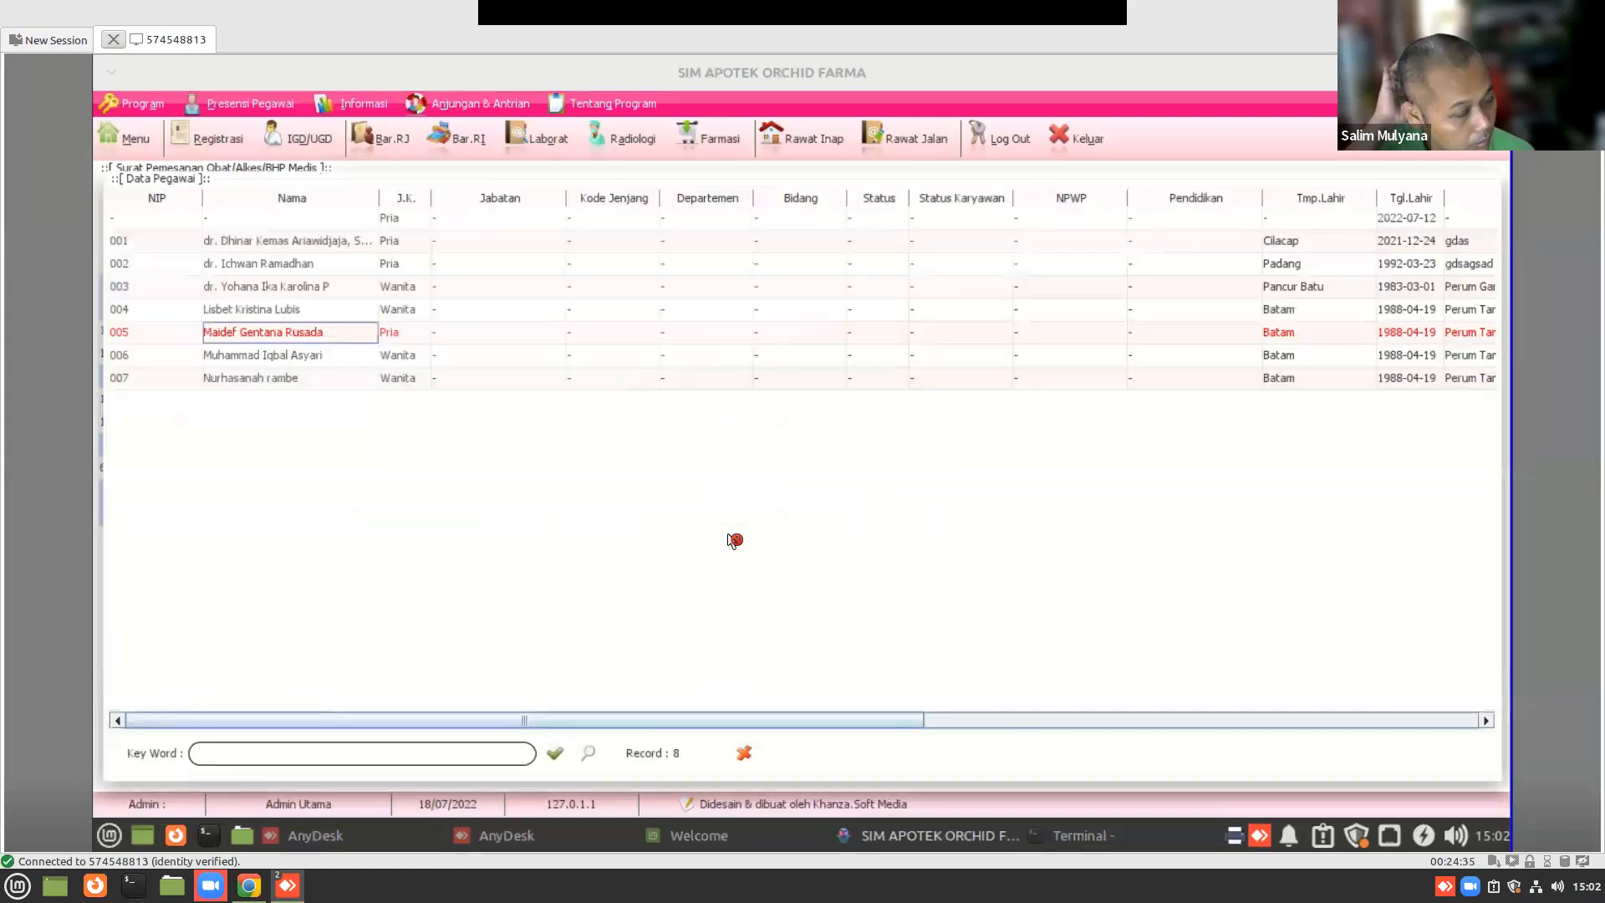
key(Return)
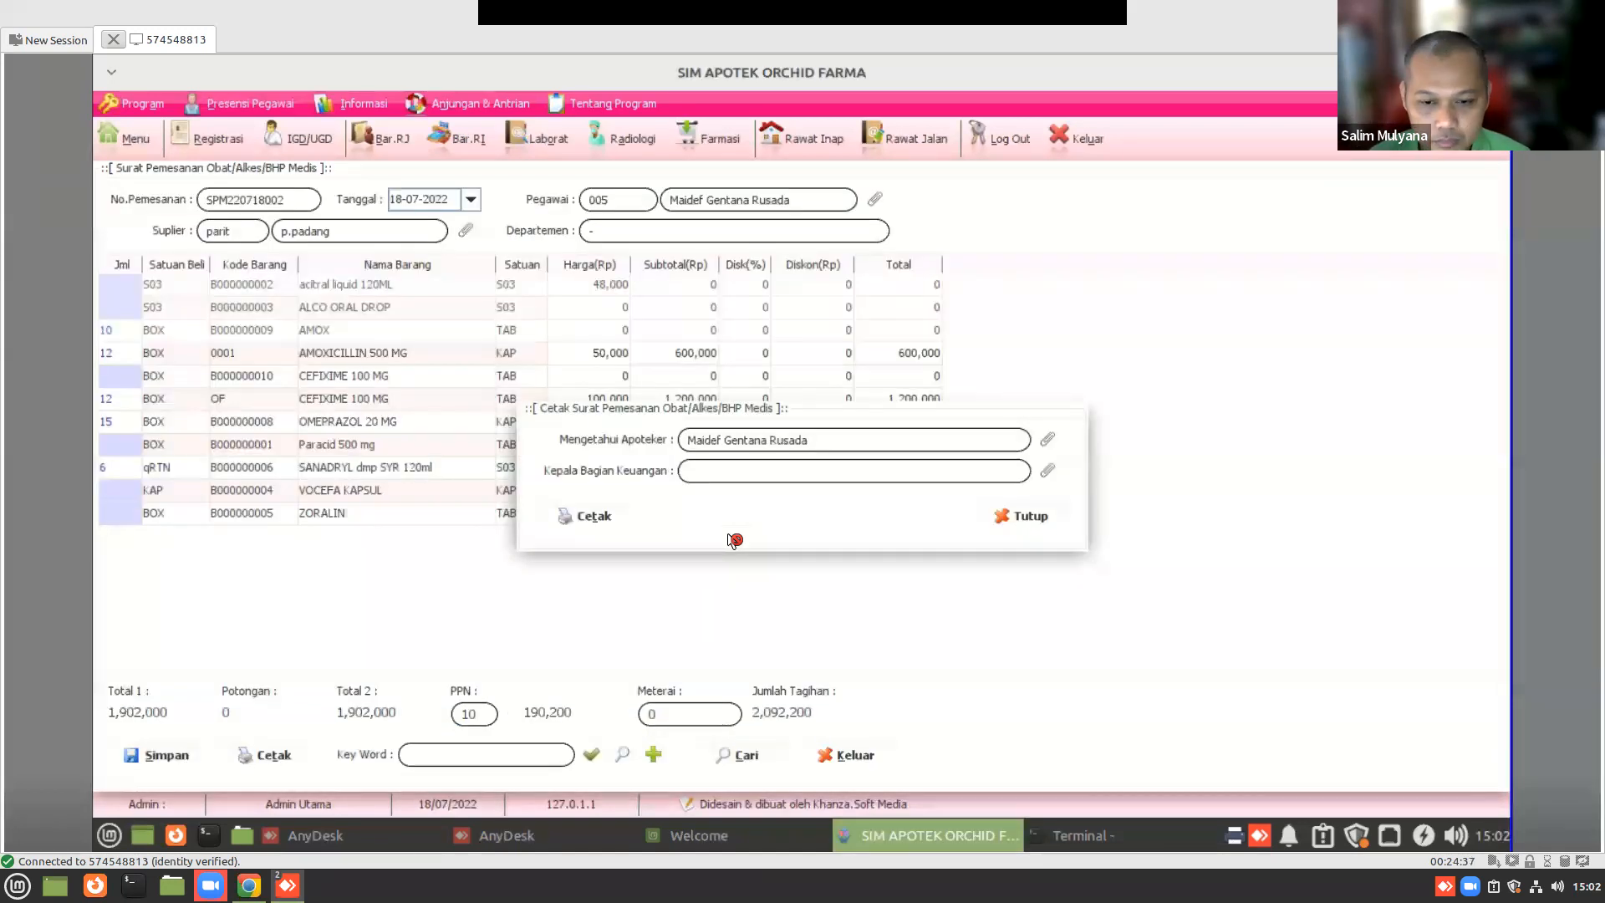
key(Up)
key(Up)
key(Up)
key(Up)
key(Up)
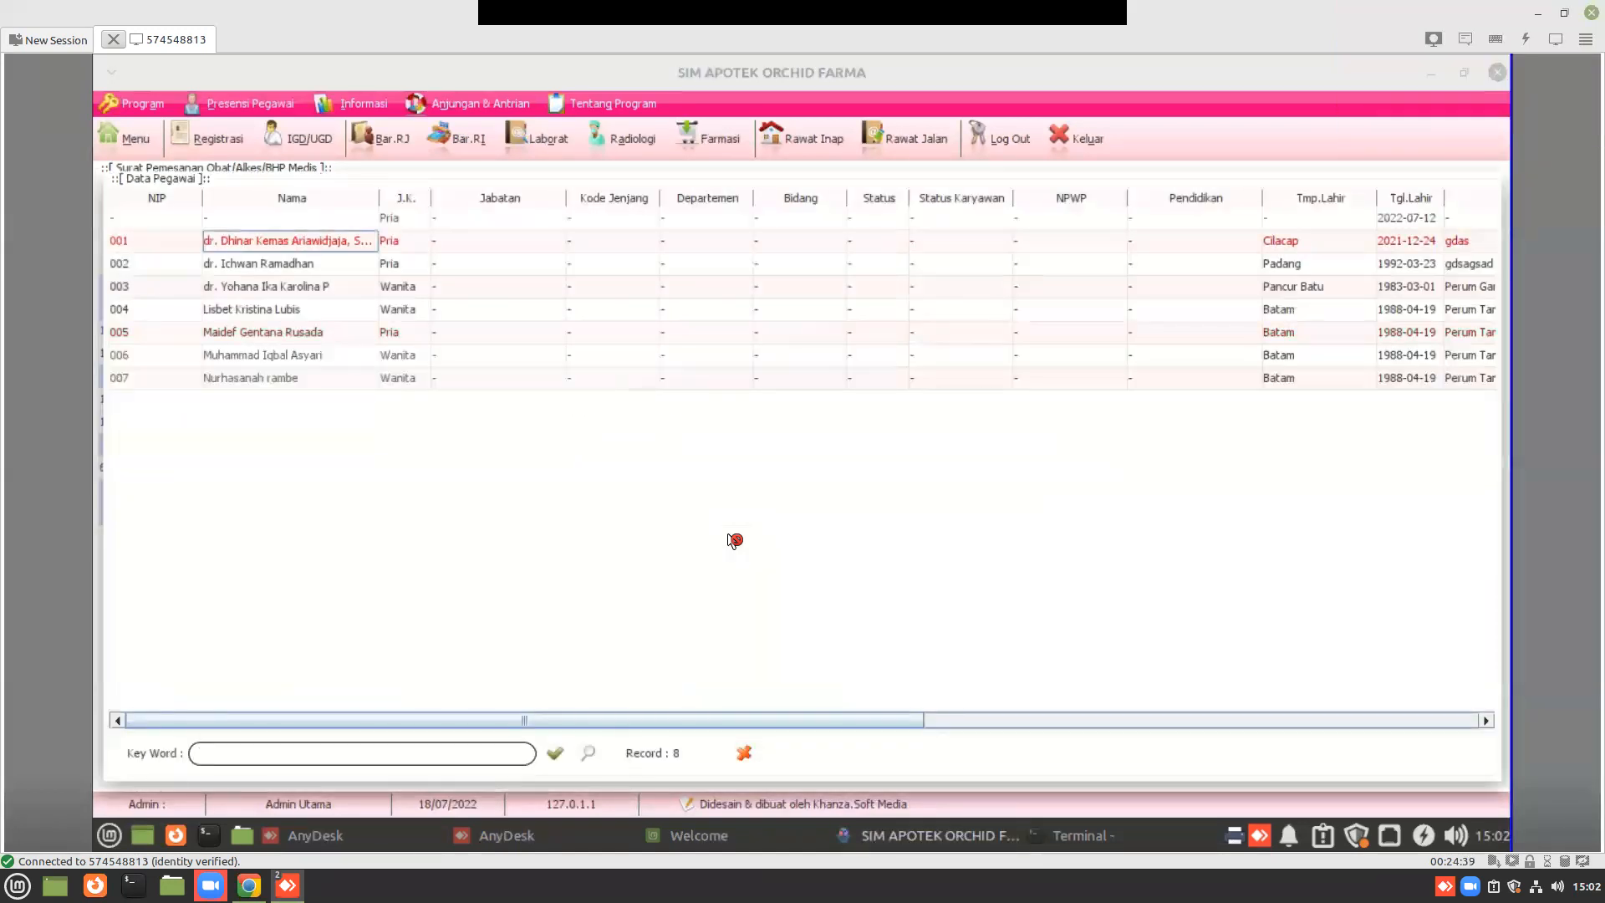
key(Return)
- Print the purchase order letter and close the preview and signatory panel
key(alt+t)
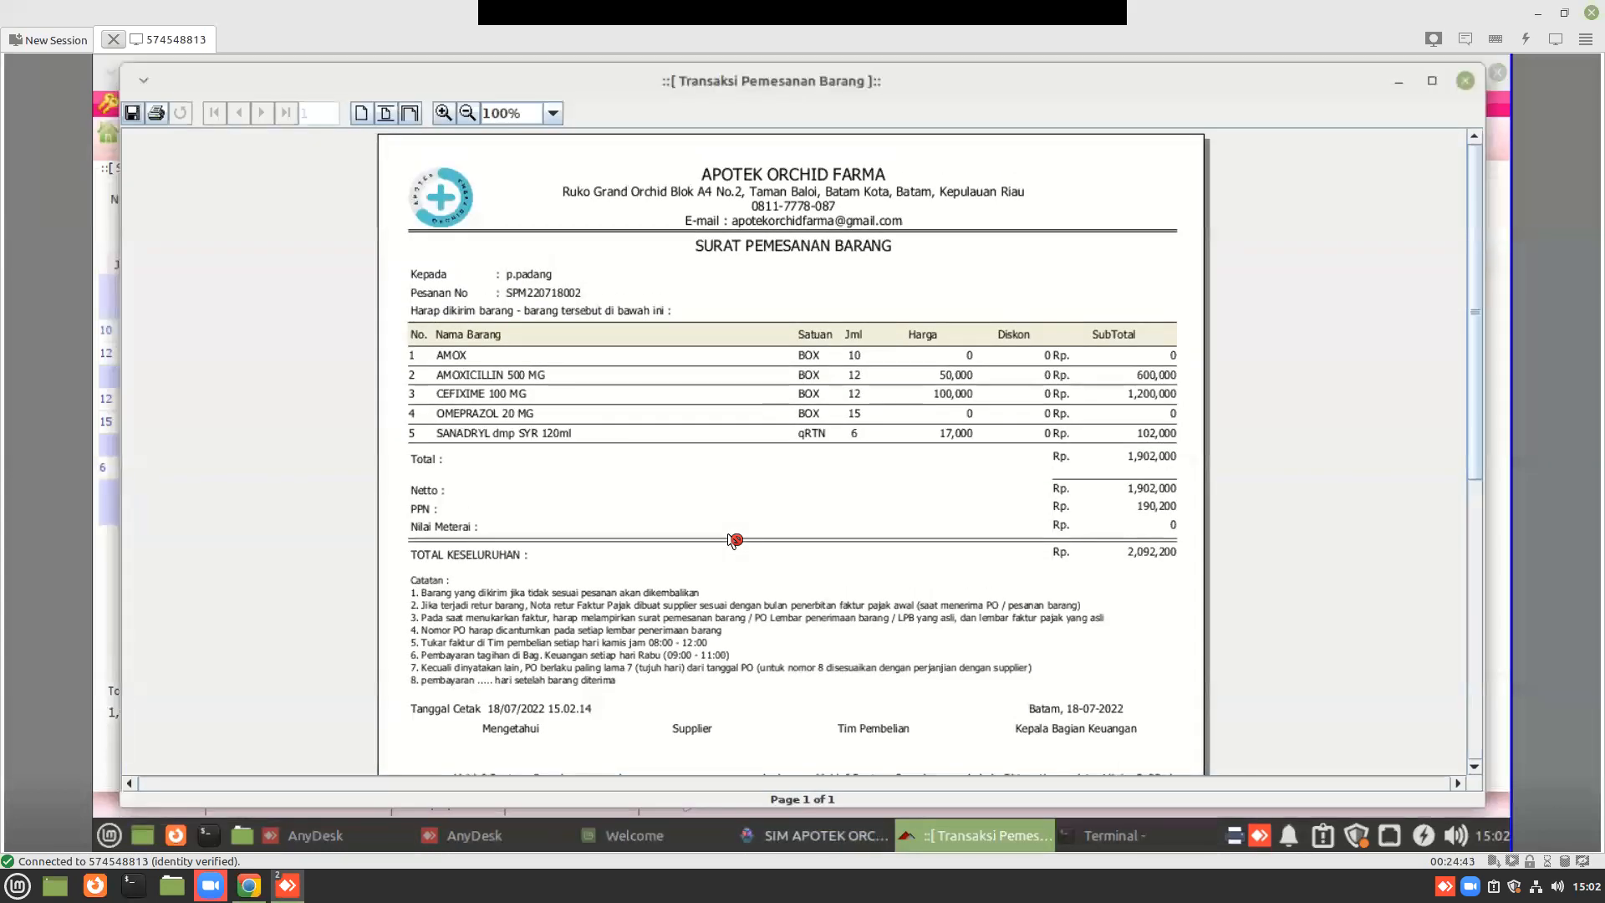
key(ctrl+p)
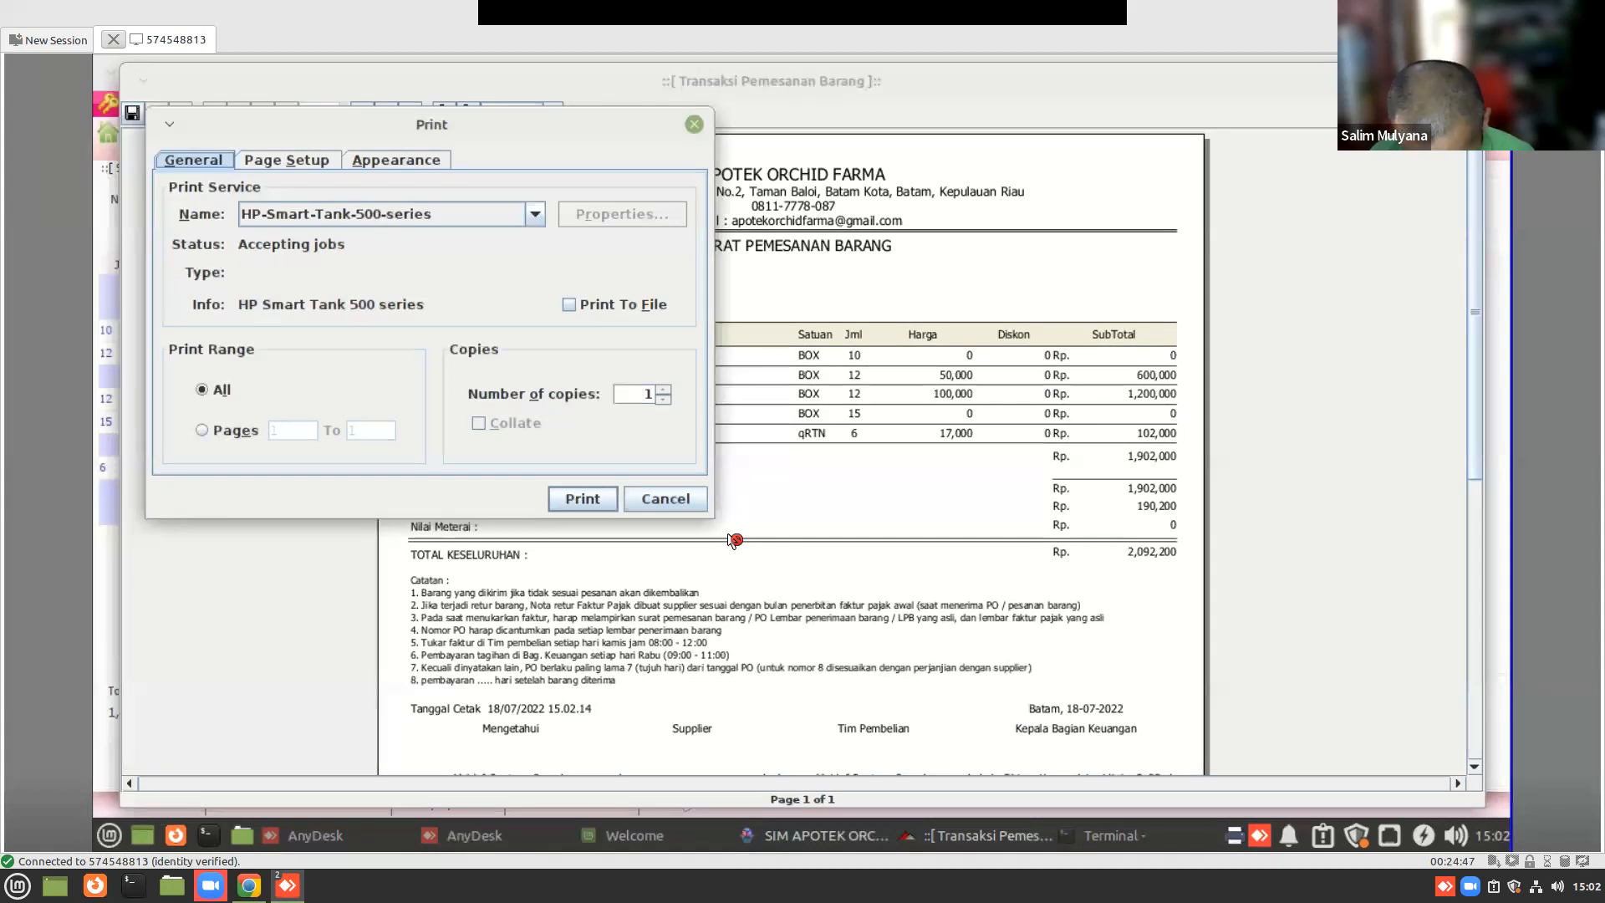
key(Return)
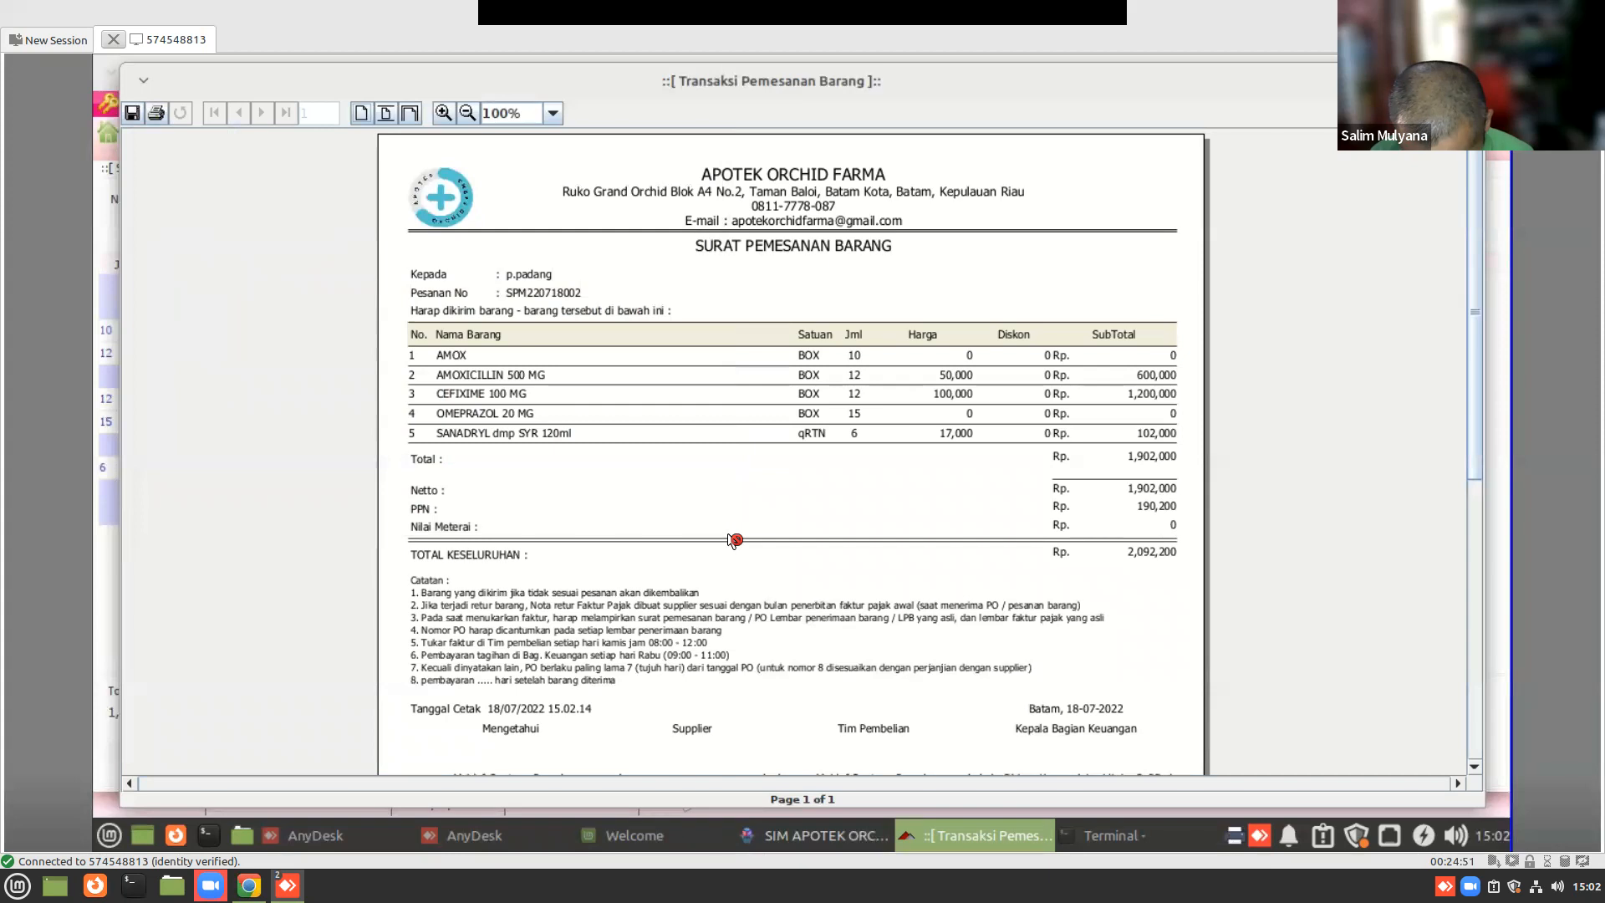
key(alt+F4)
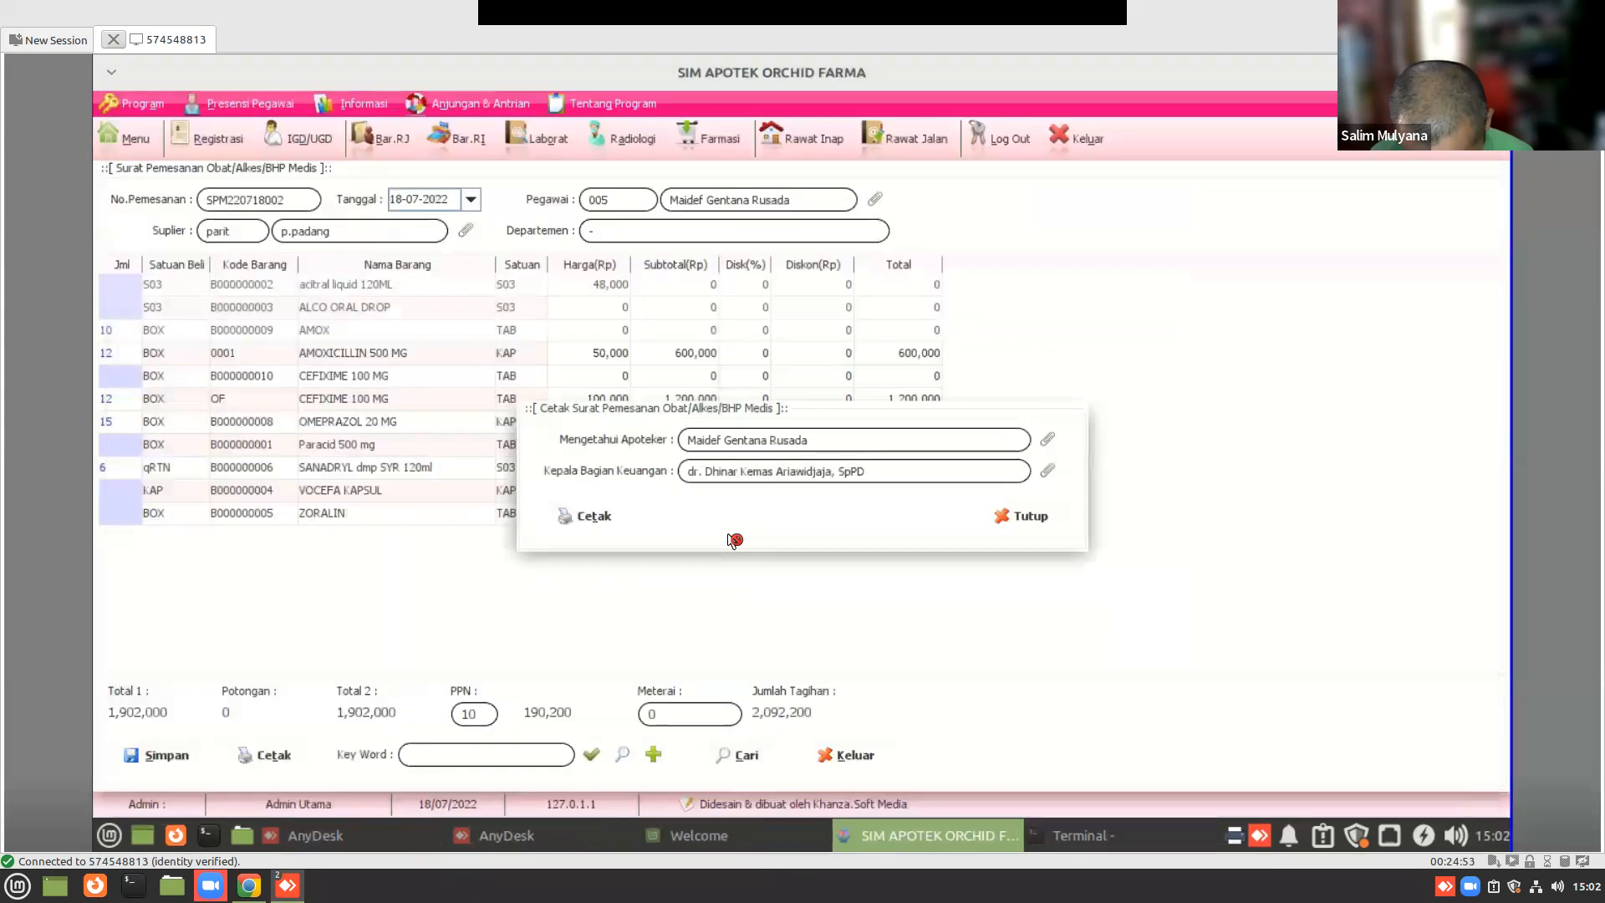
key(Escape)
- Save the purchase order as SPM220718002 and open the saved-order search
key(alt+s)
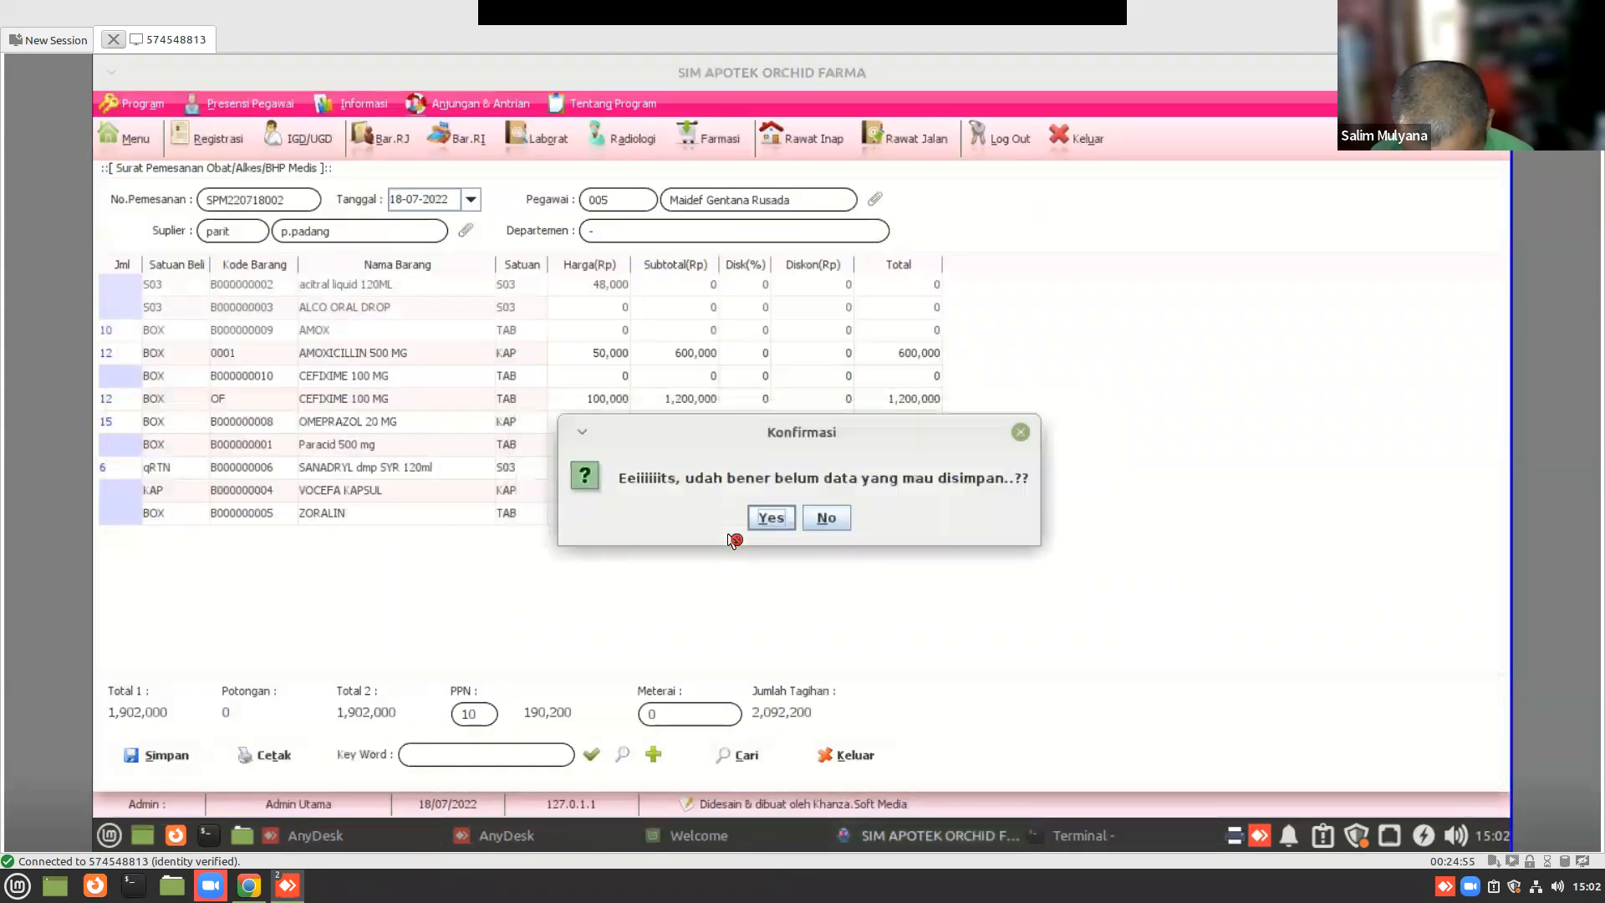
key(Return)
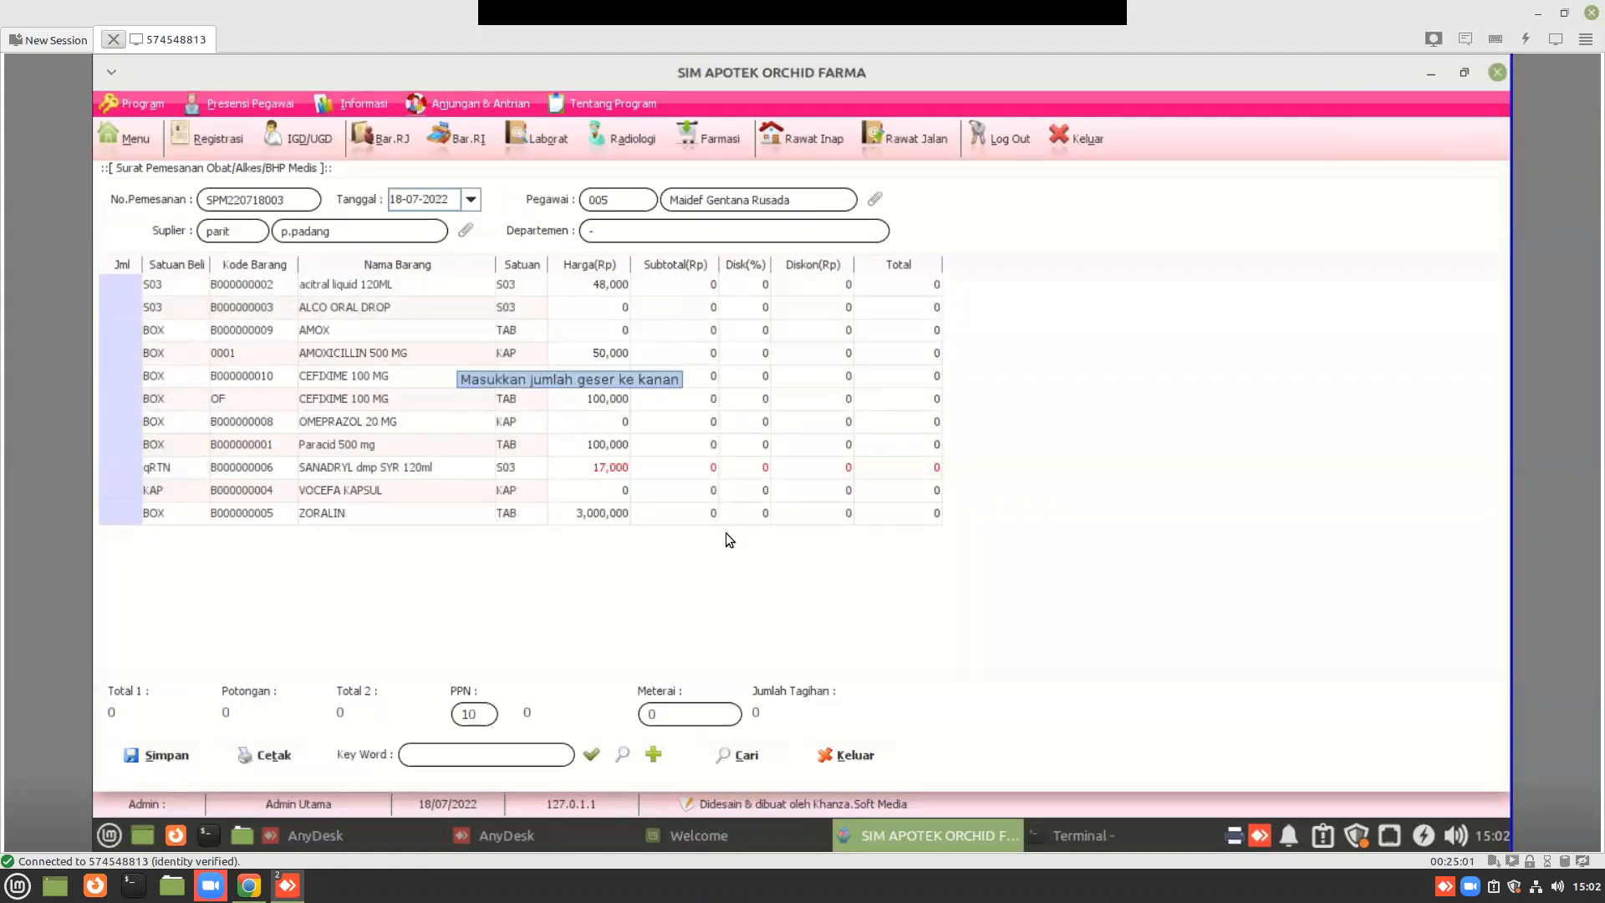
key(alt+c)
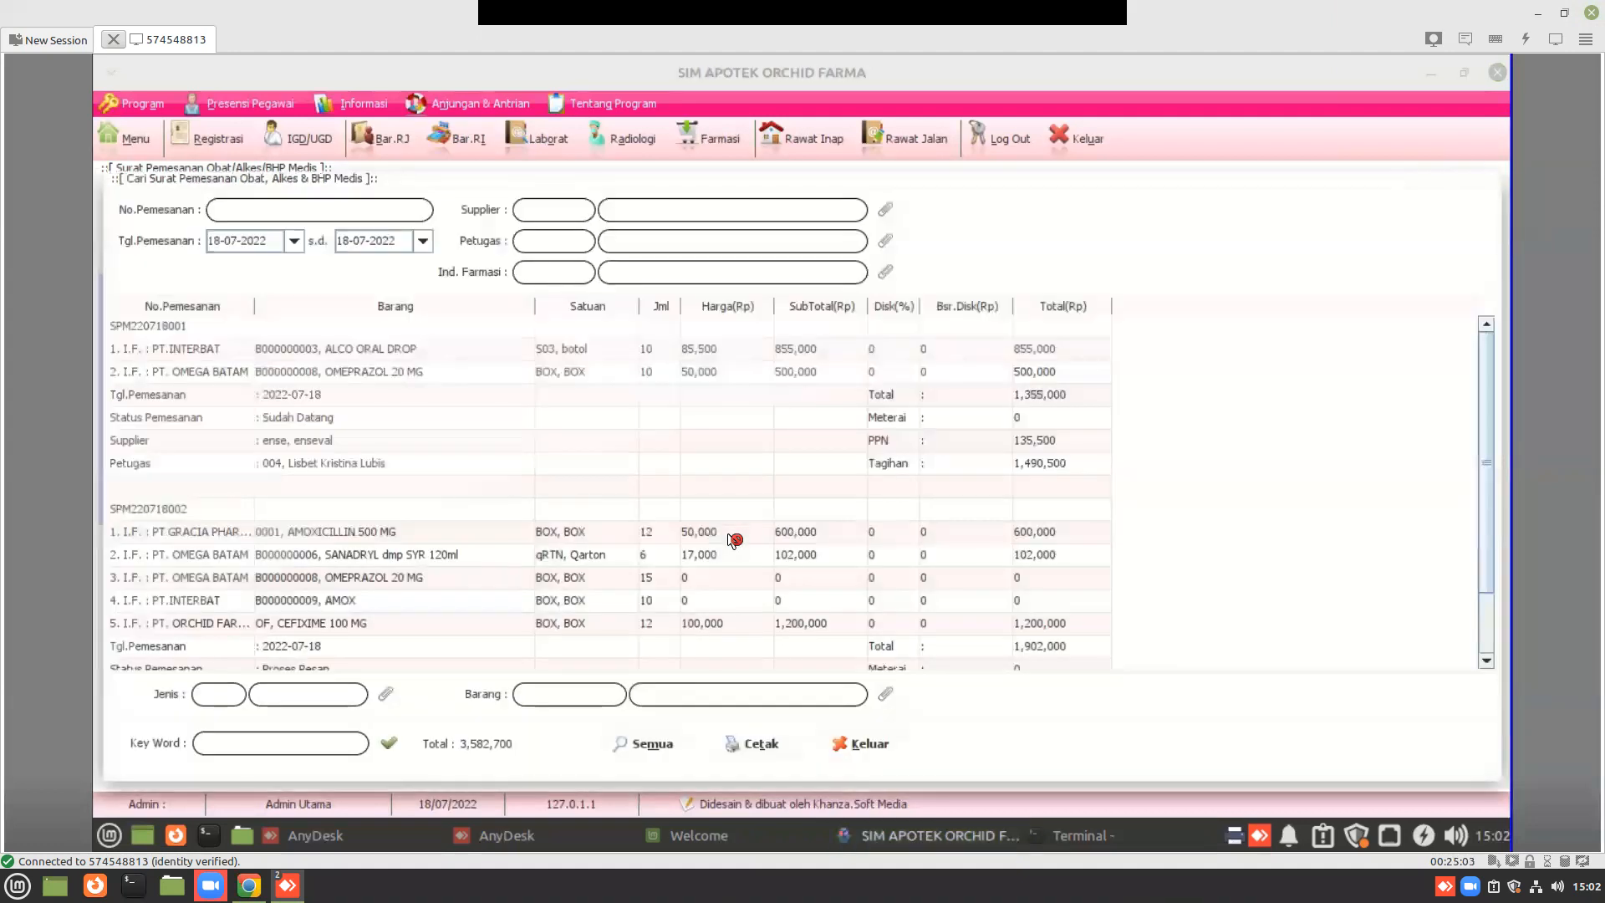
- Mark the second order SPM220718002 as Sudah Datang to start its goods receipt
scroll(734, 540, down, 1)
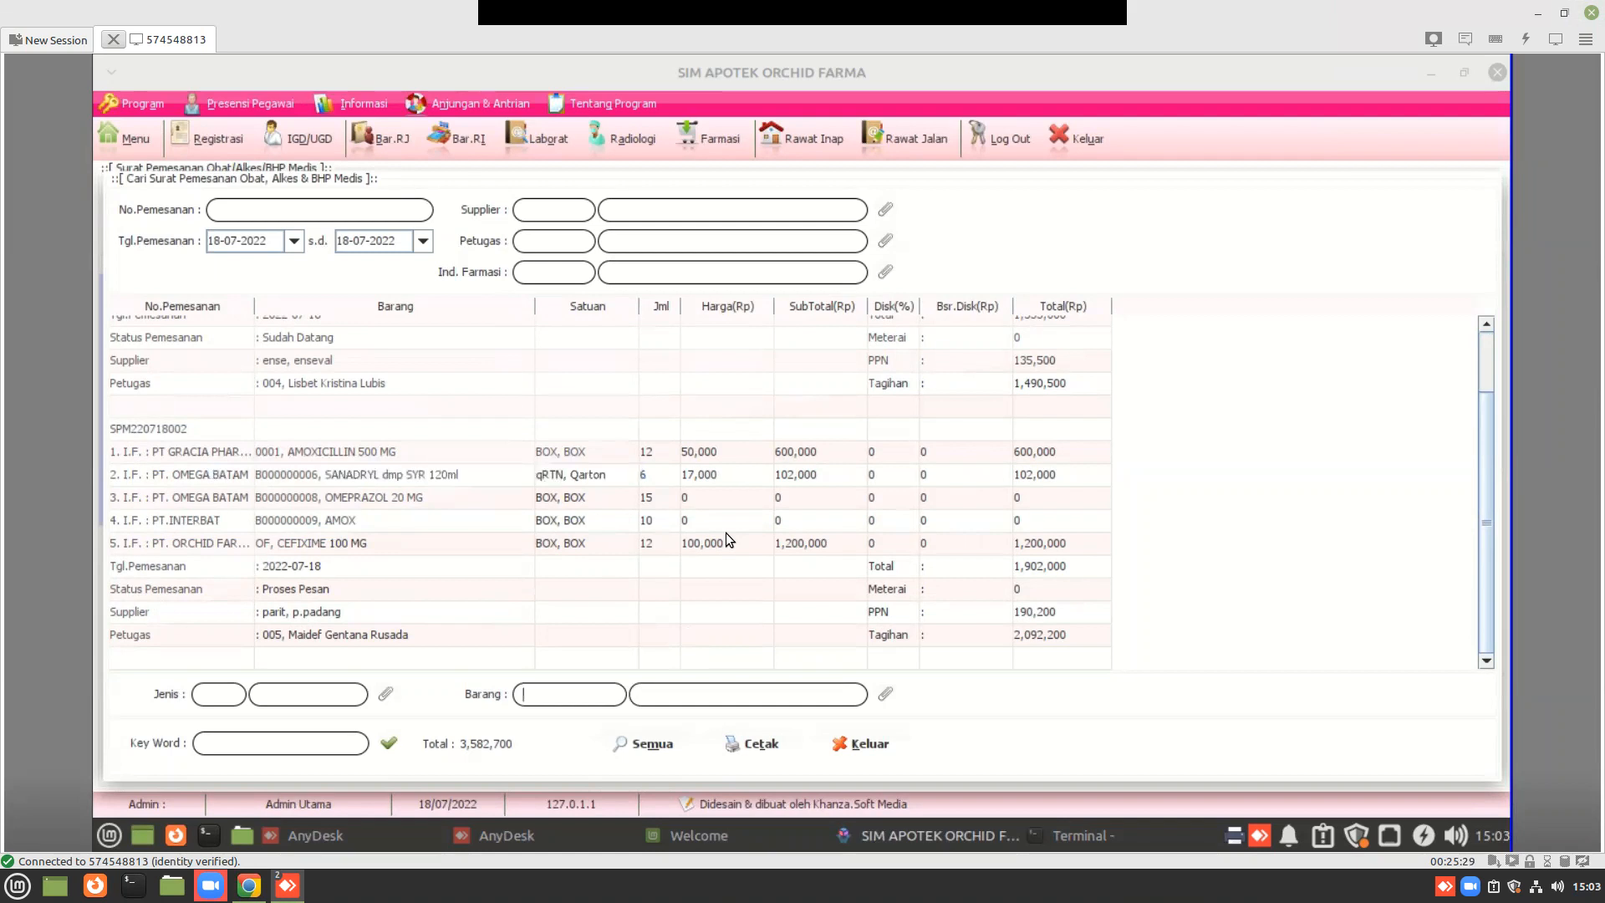
right_click(157, 430)
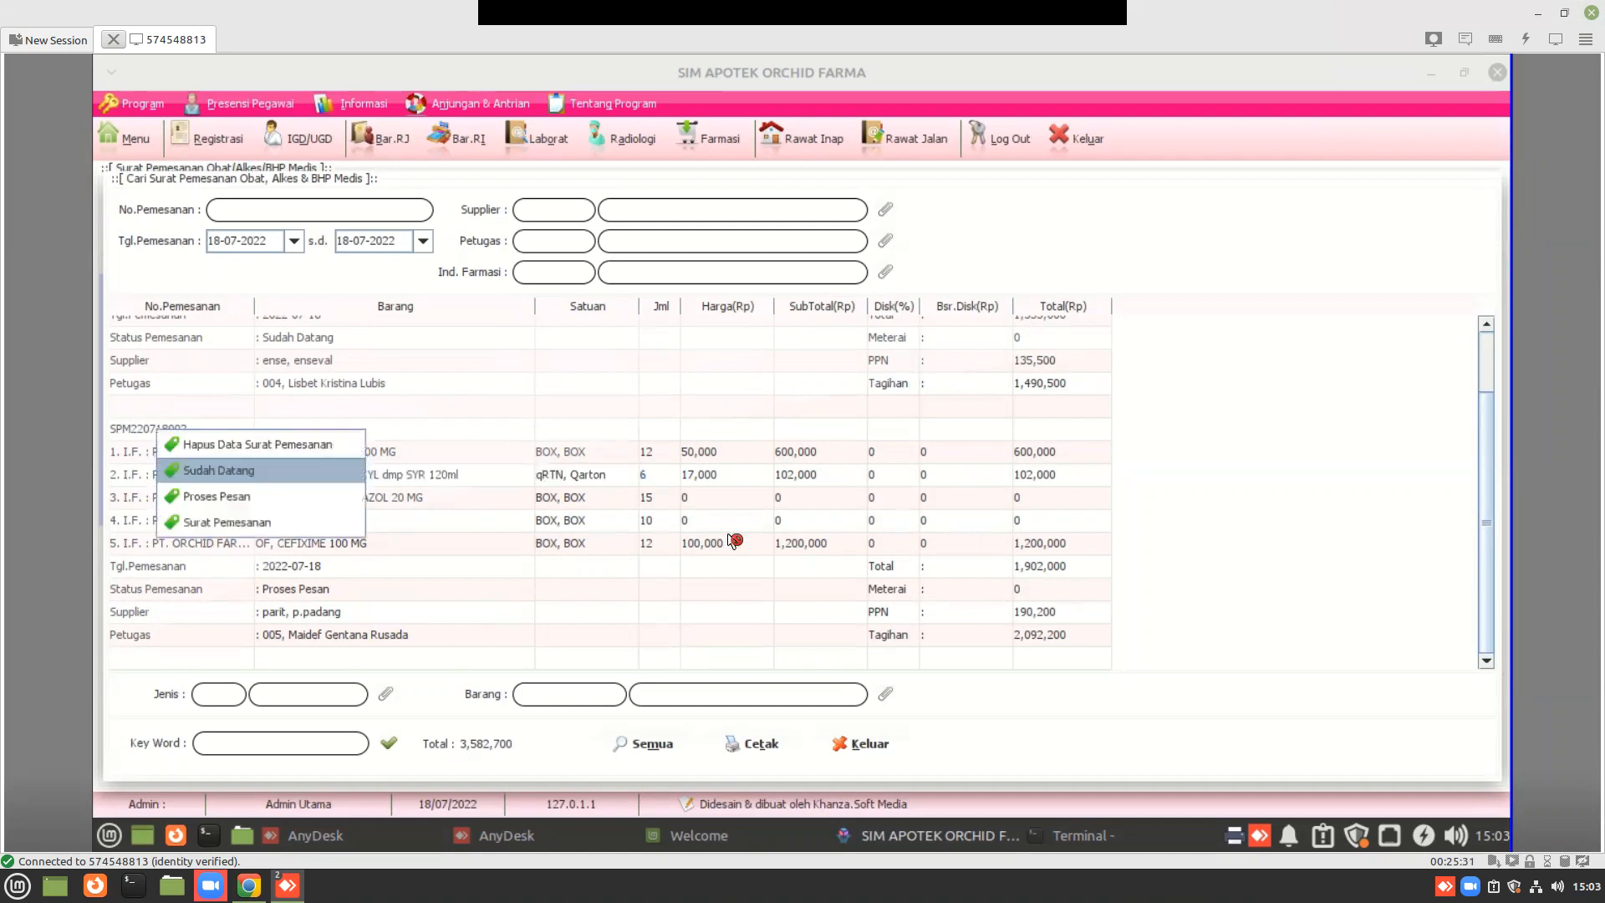
click(231, 473)
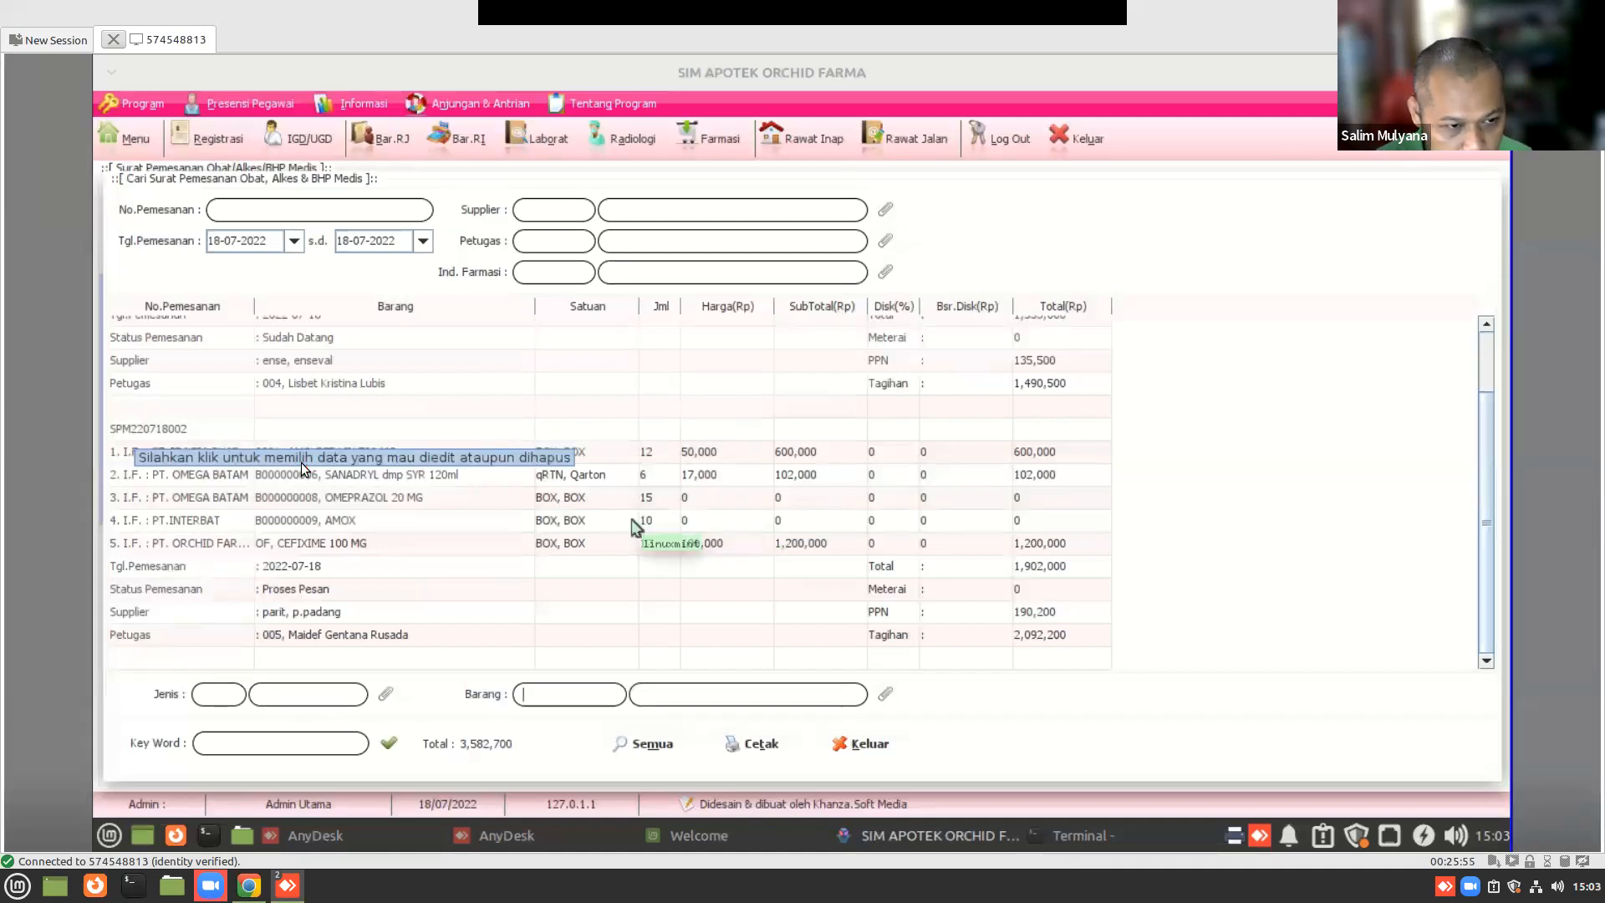
right_click(175, 430)
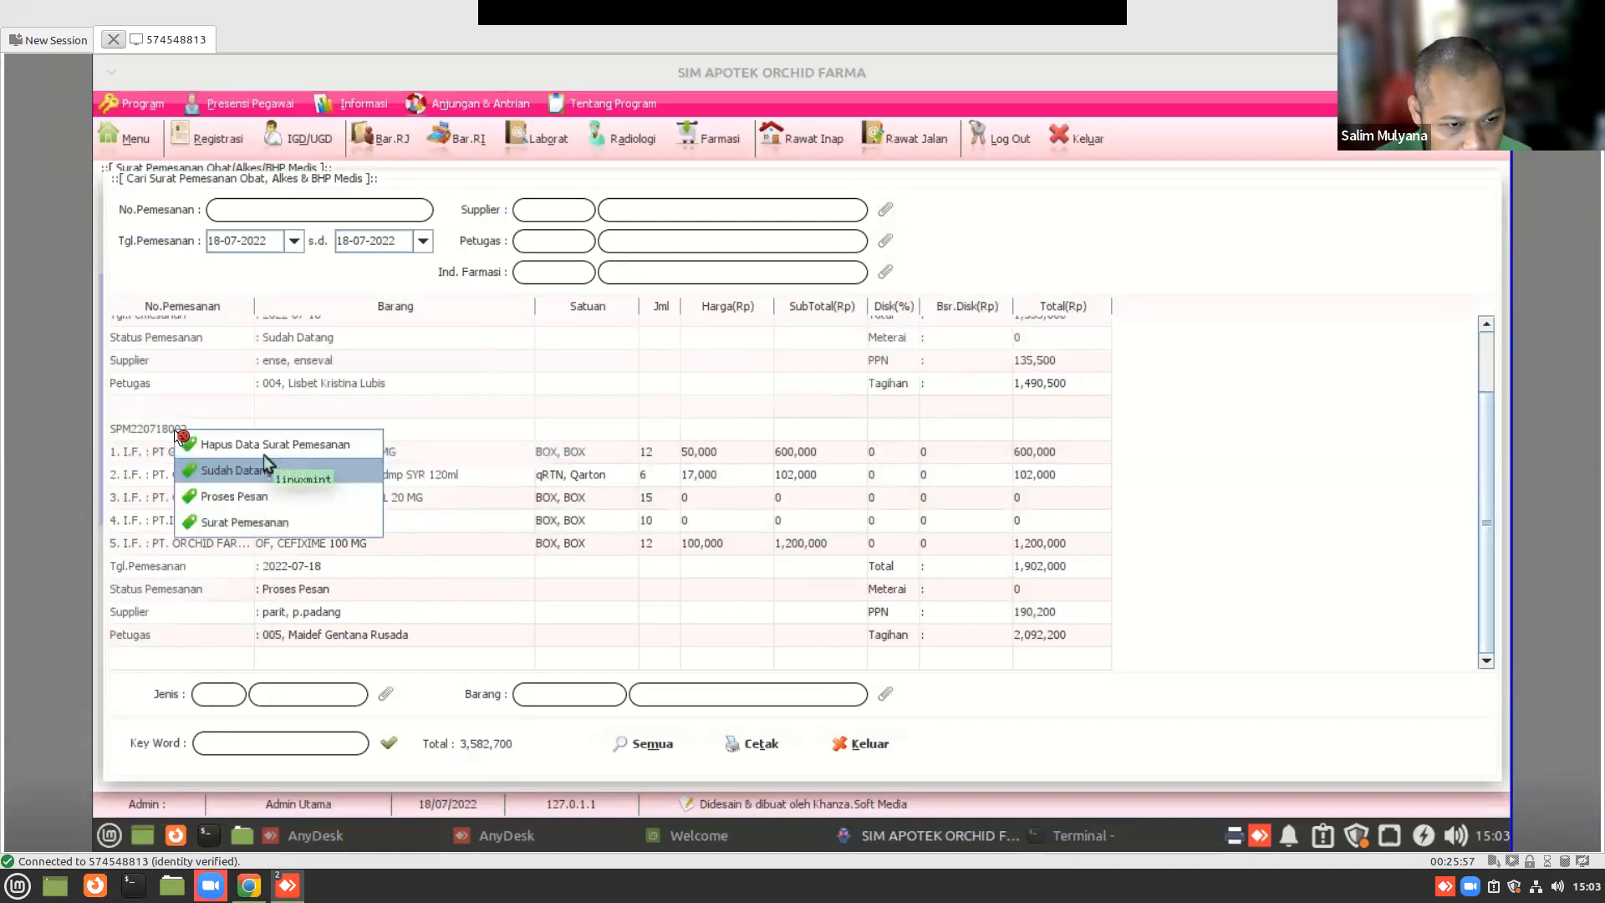
click(219, 471)
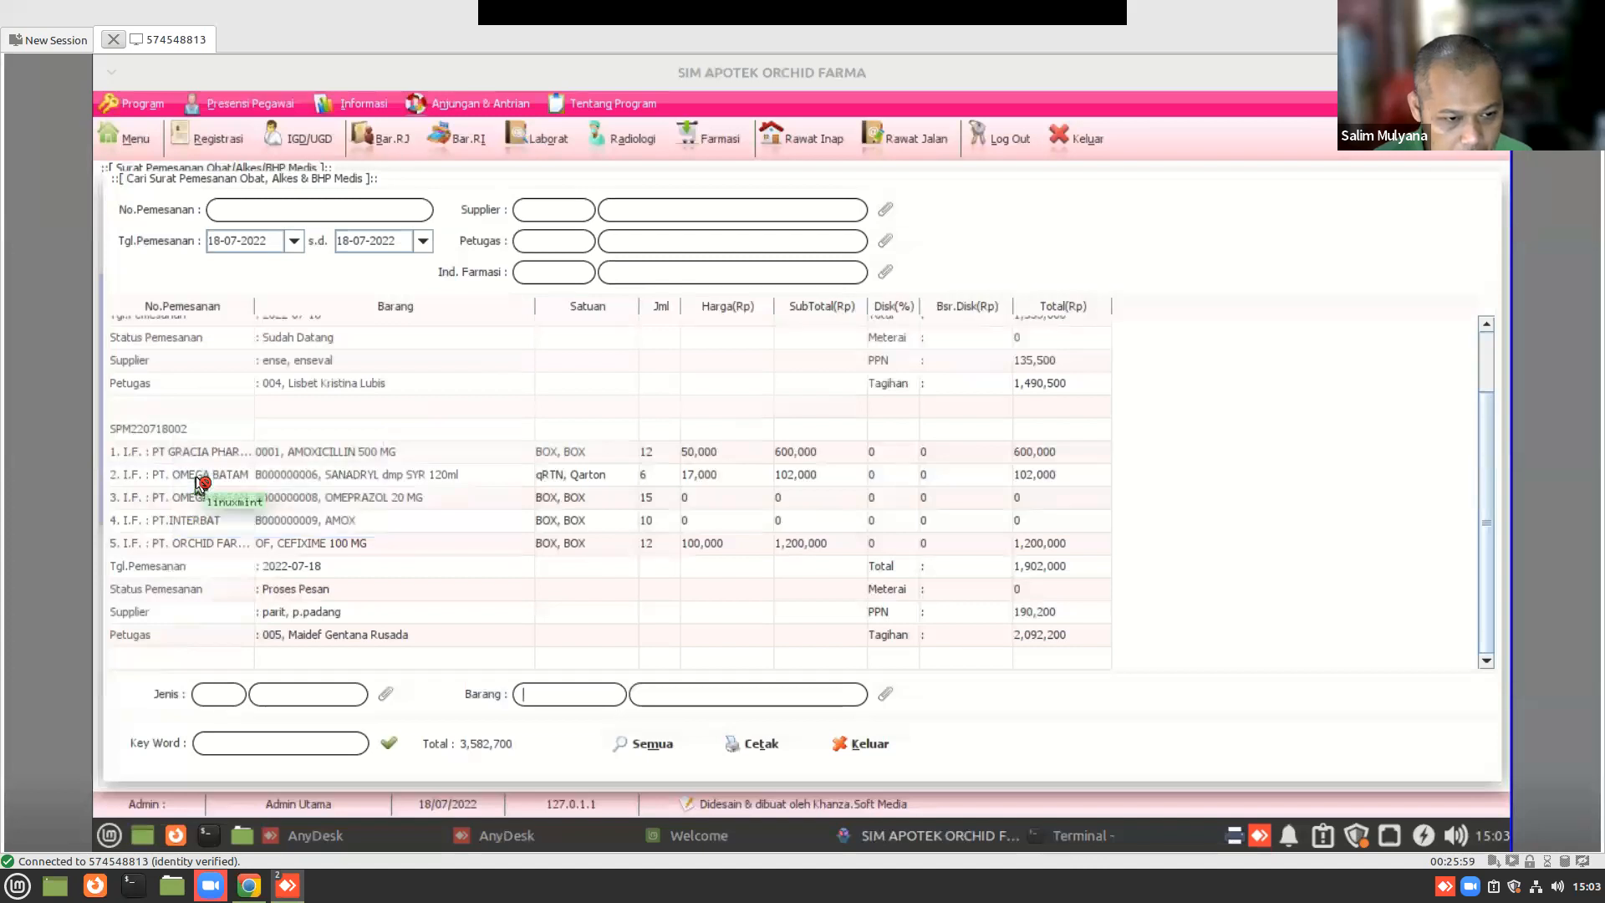
right_click(164, 428)
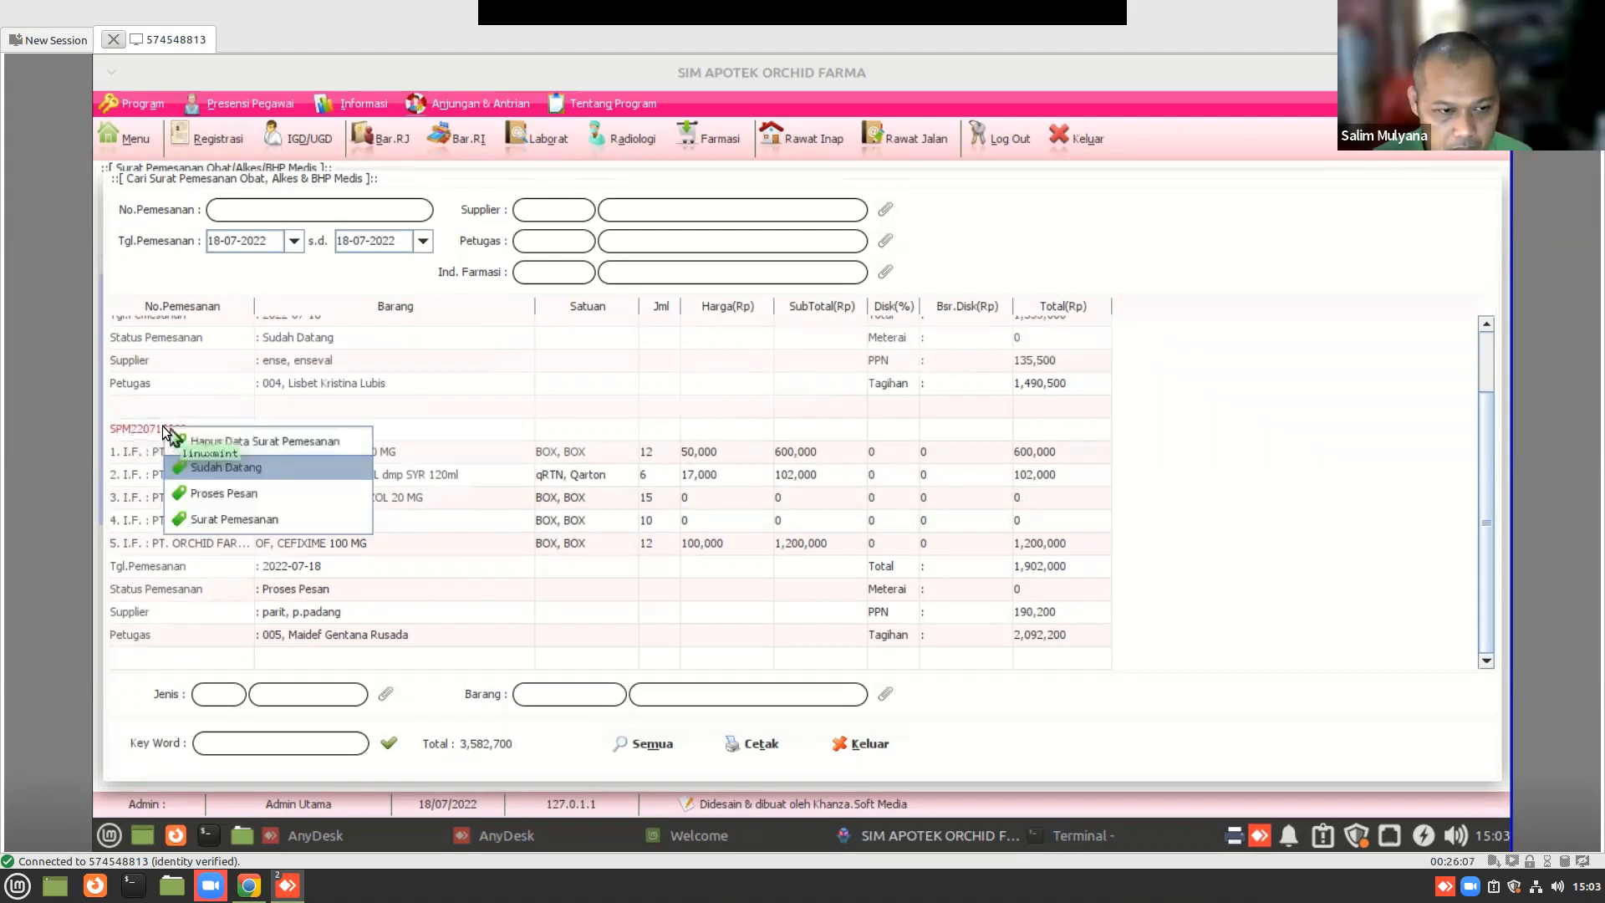
click(197, 466)
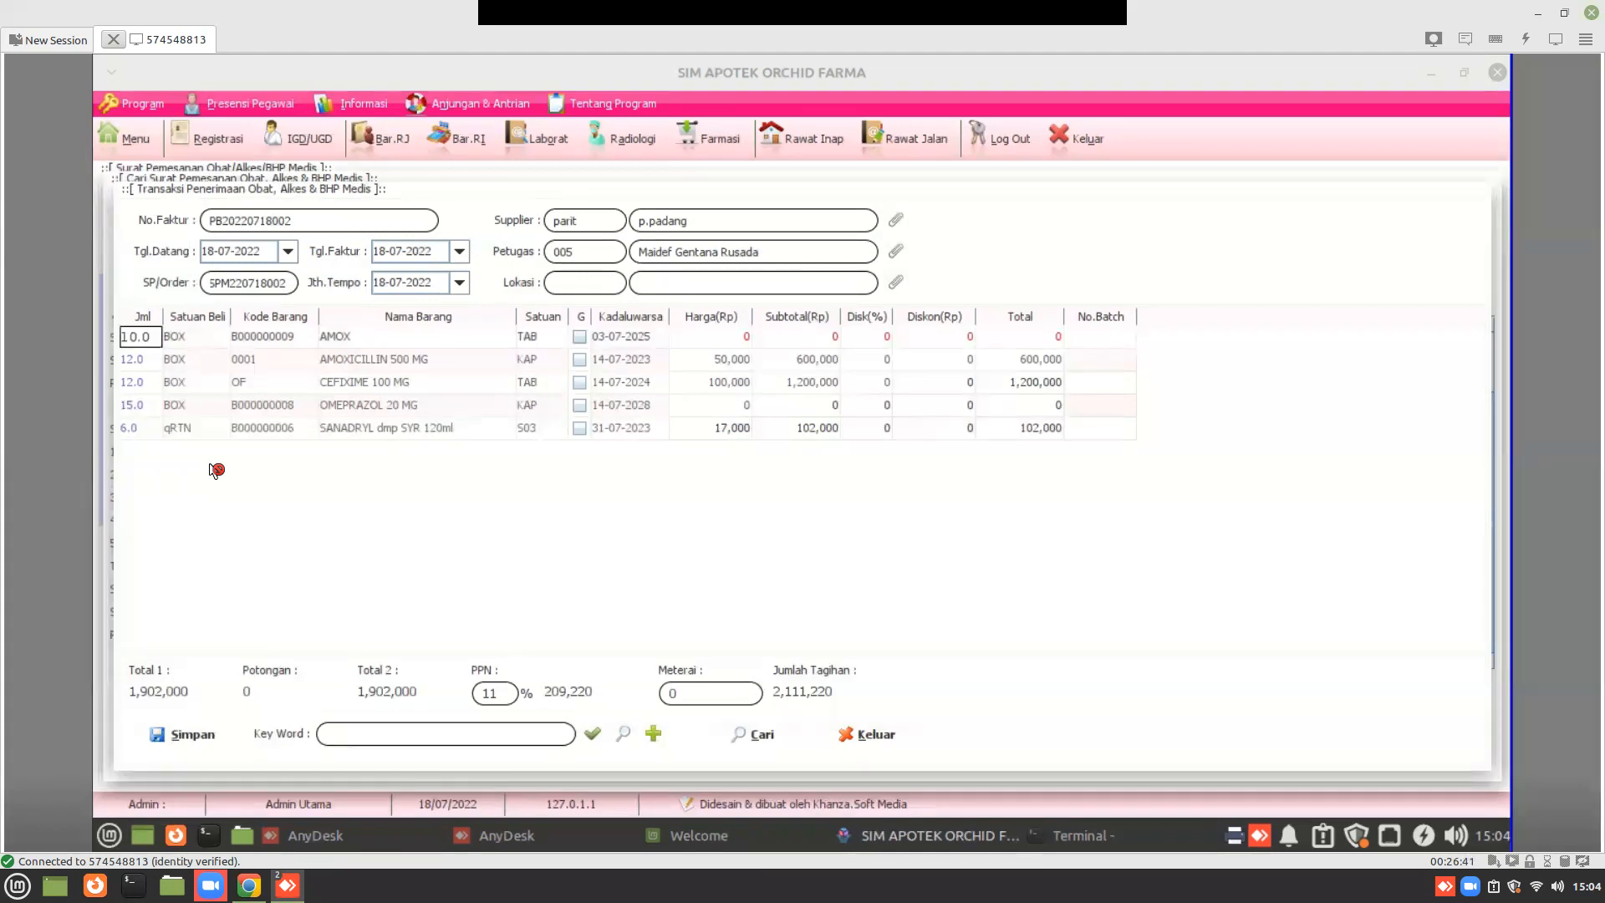
- Enter received quantities 5 and 10 (OMEPRAZOL) and tick the G boxes for AMOX and OMEPRAZOL
text(5)
double_click(136, 405)
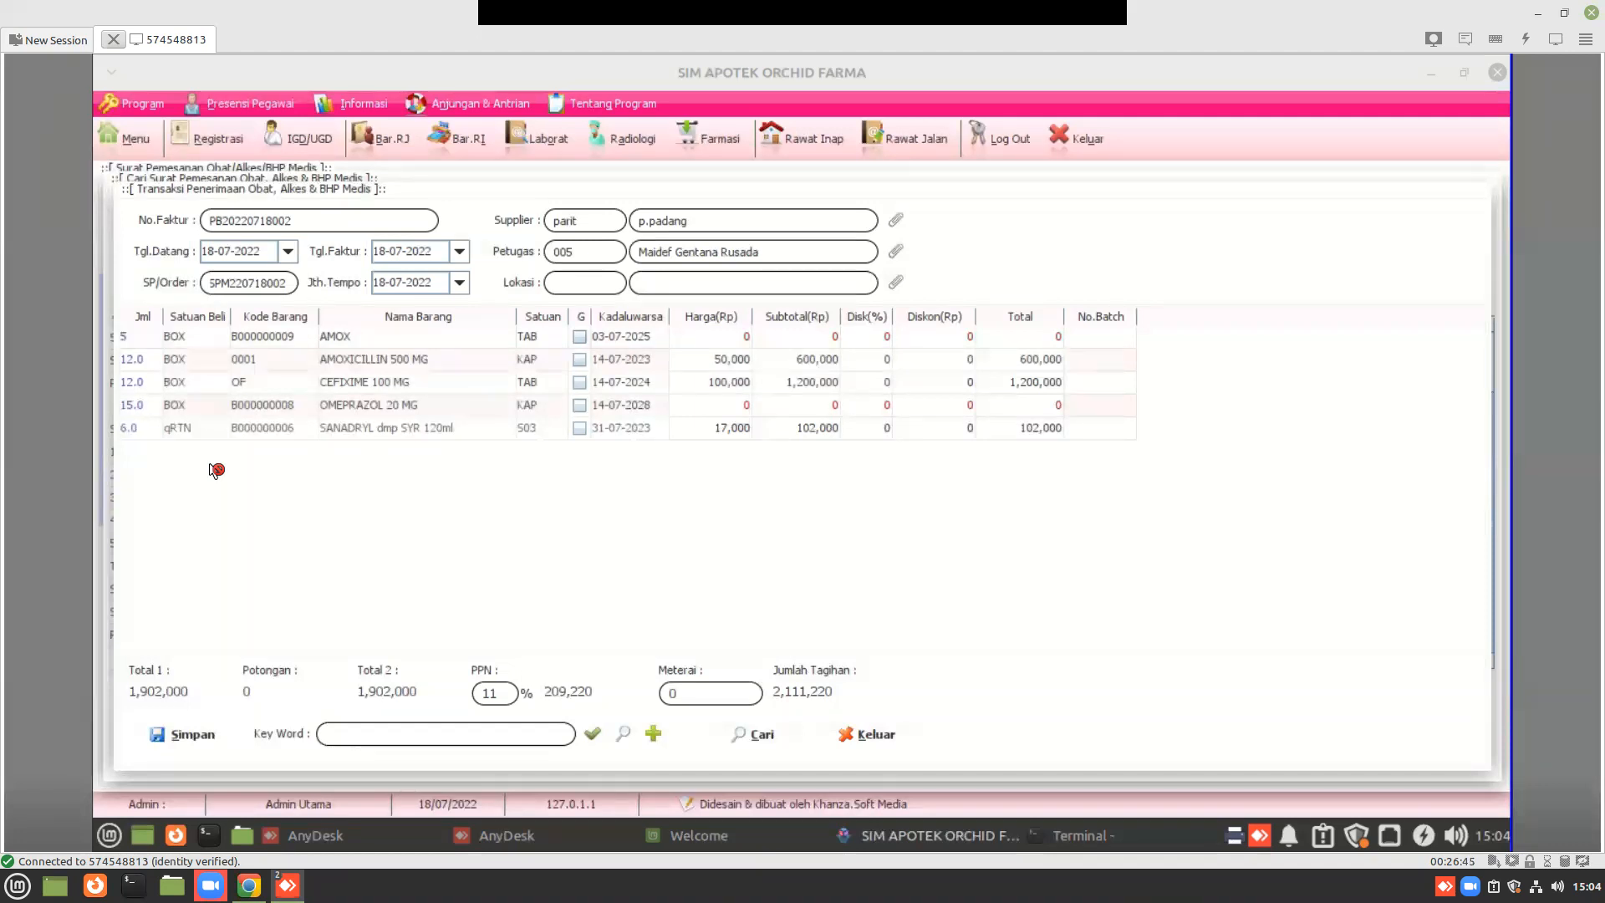
text(10)
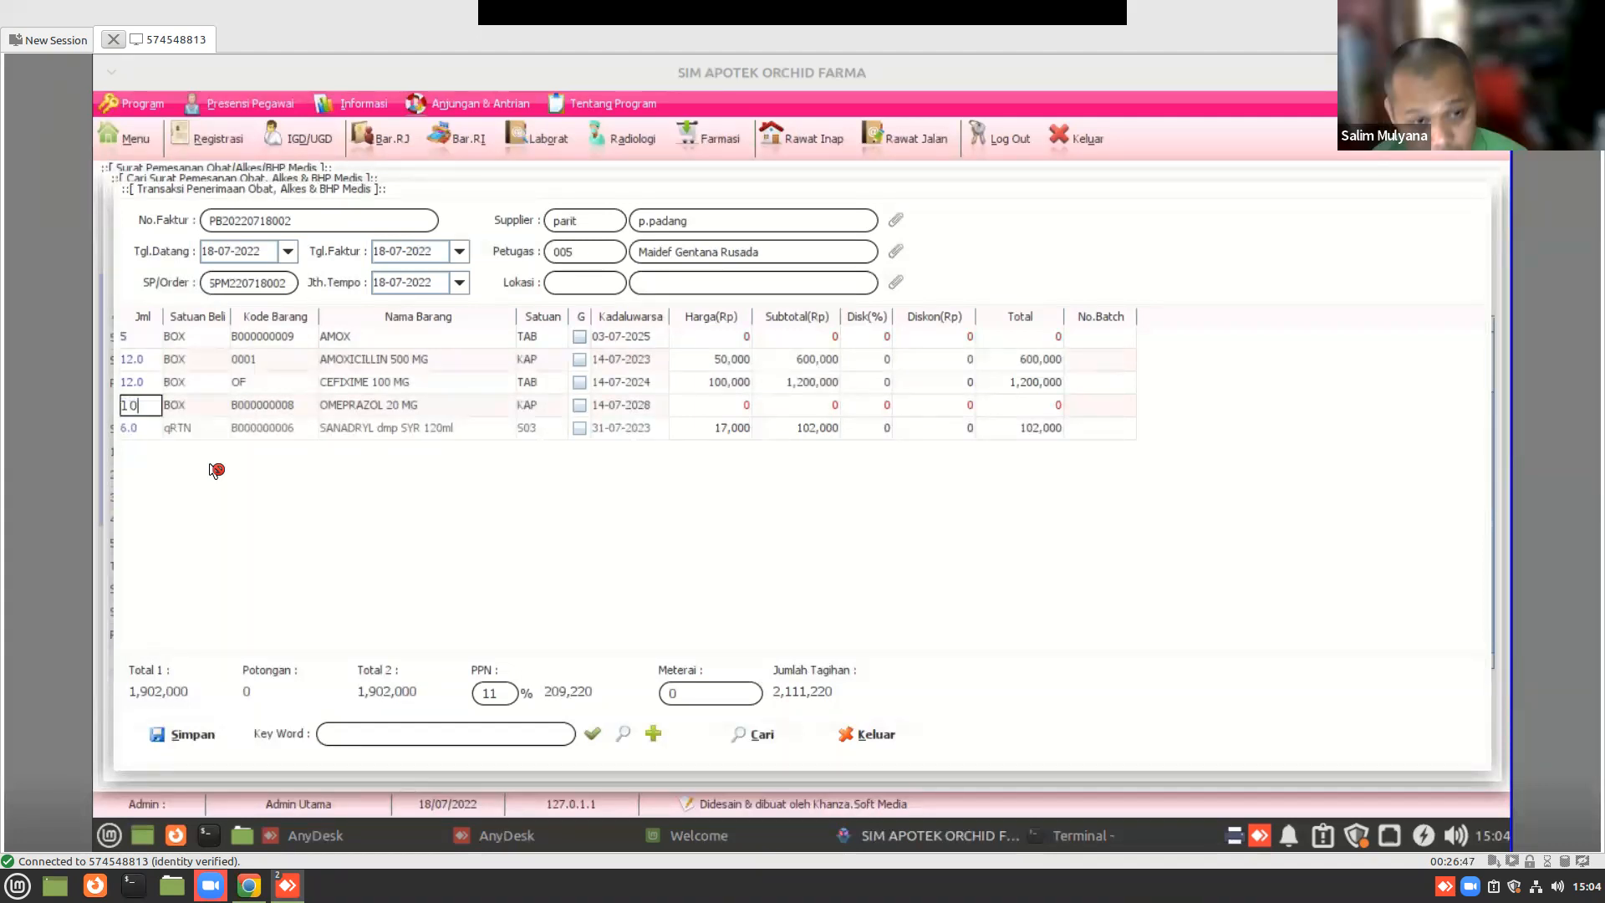
click(579, 337)
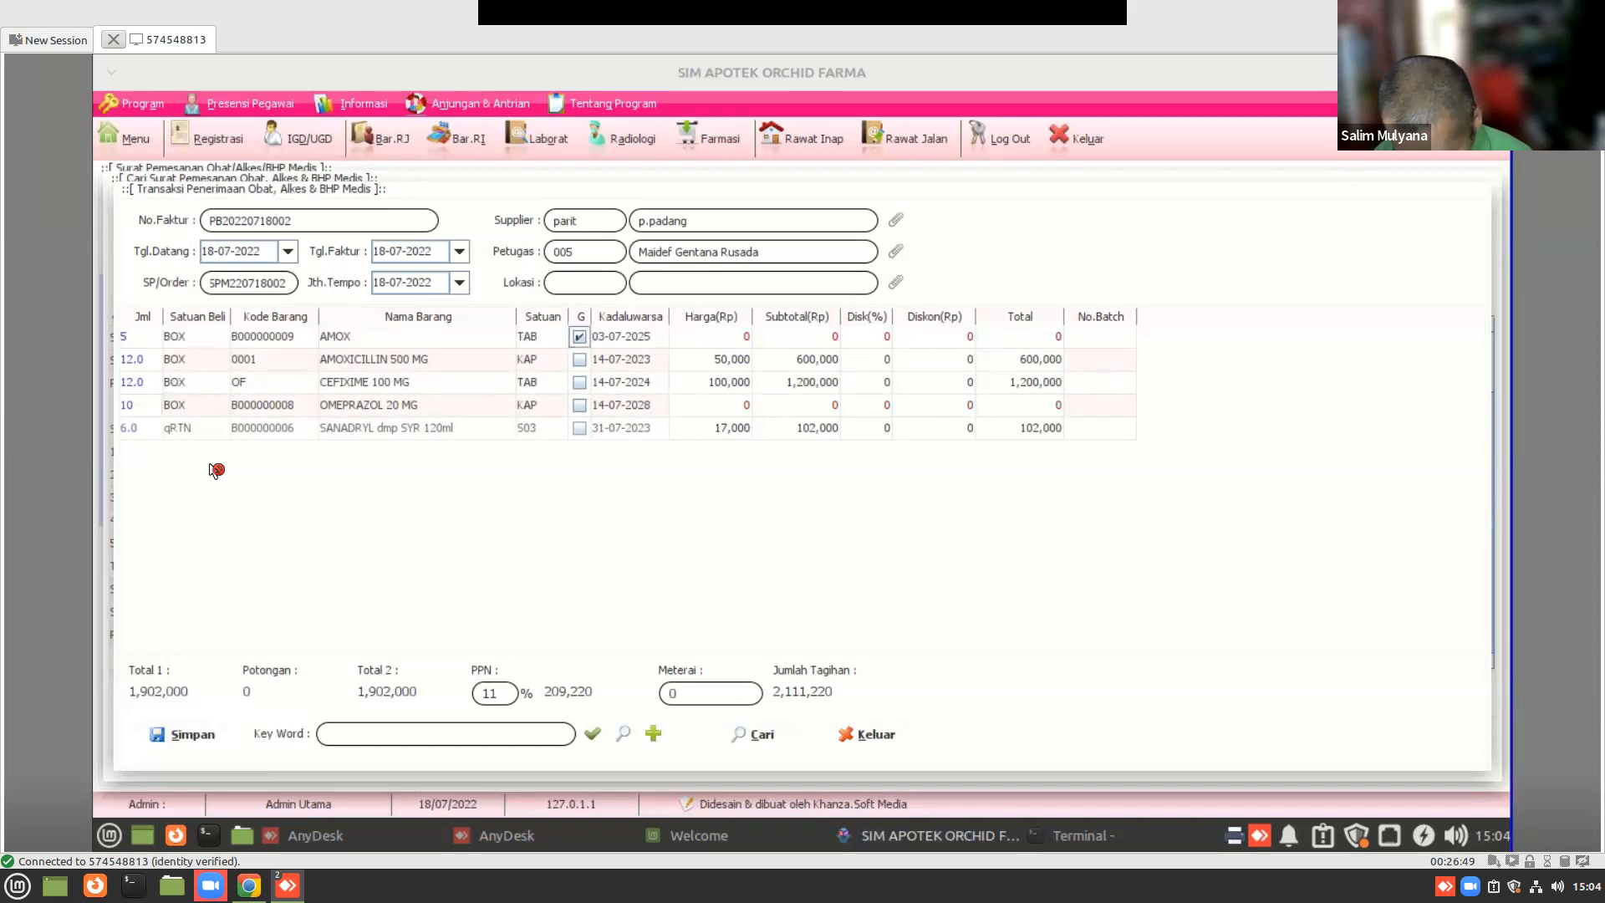
click(579, 405)
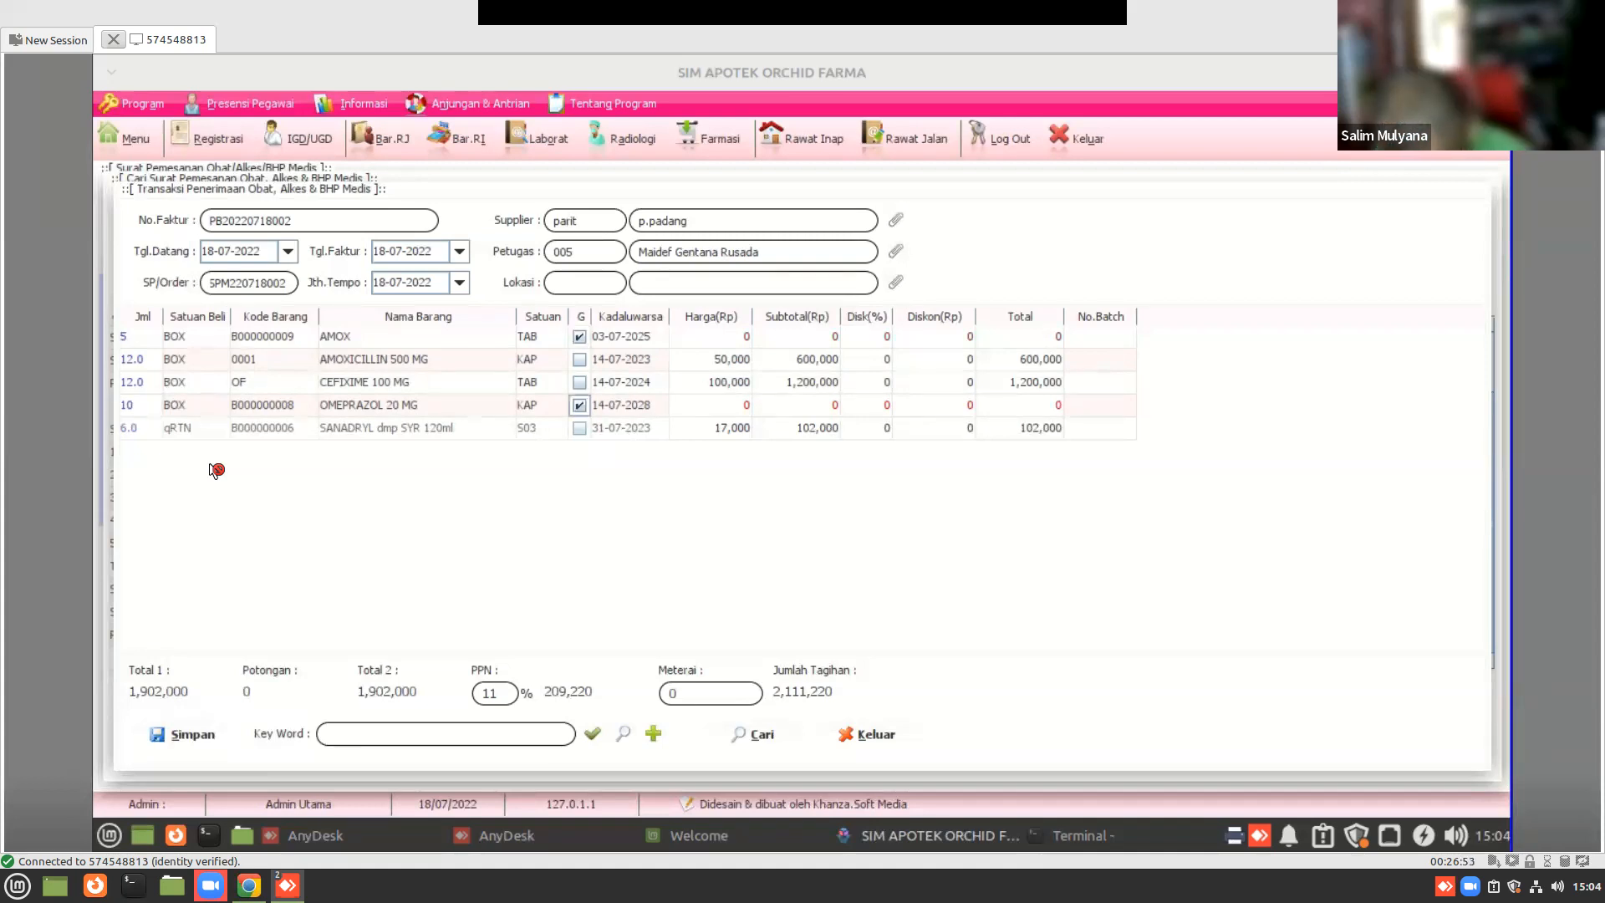
click(417, 360)
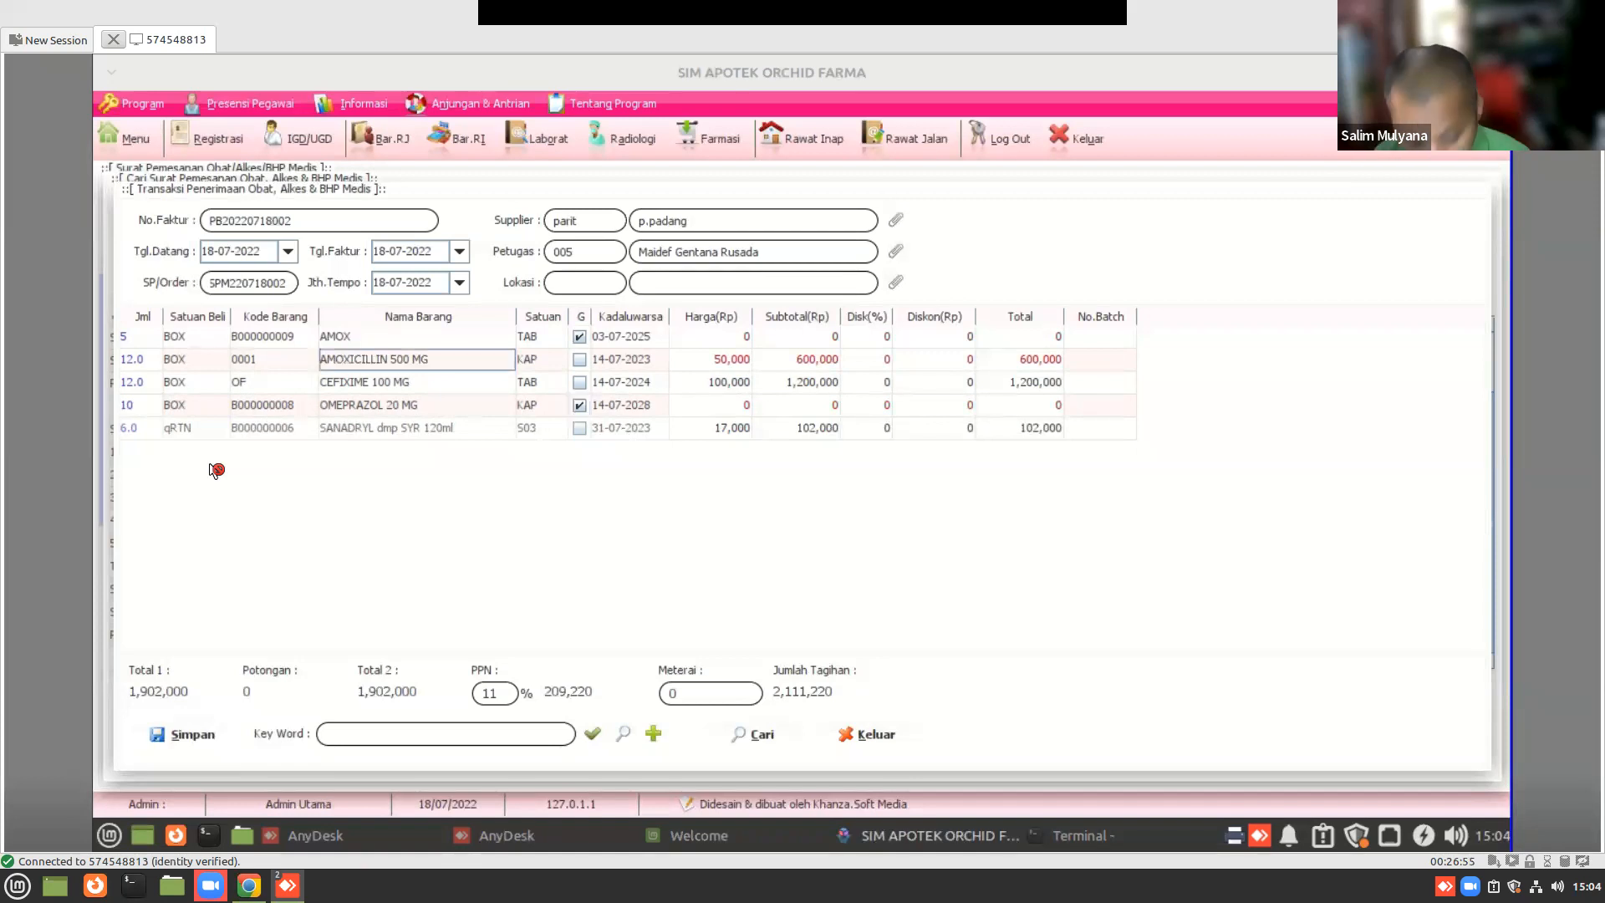
click(417, 337)
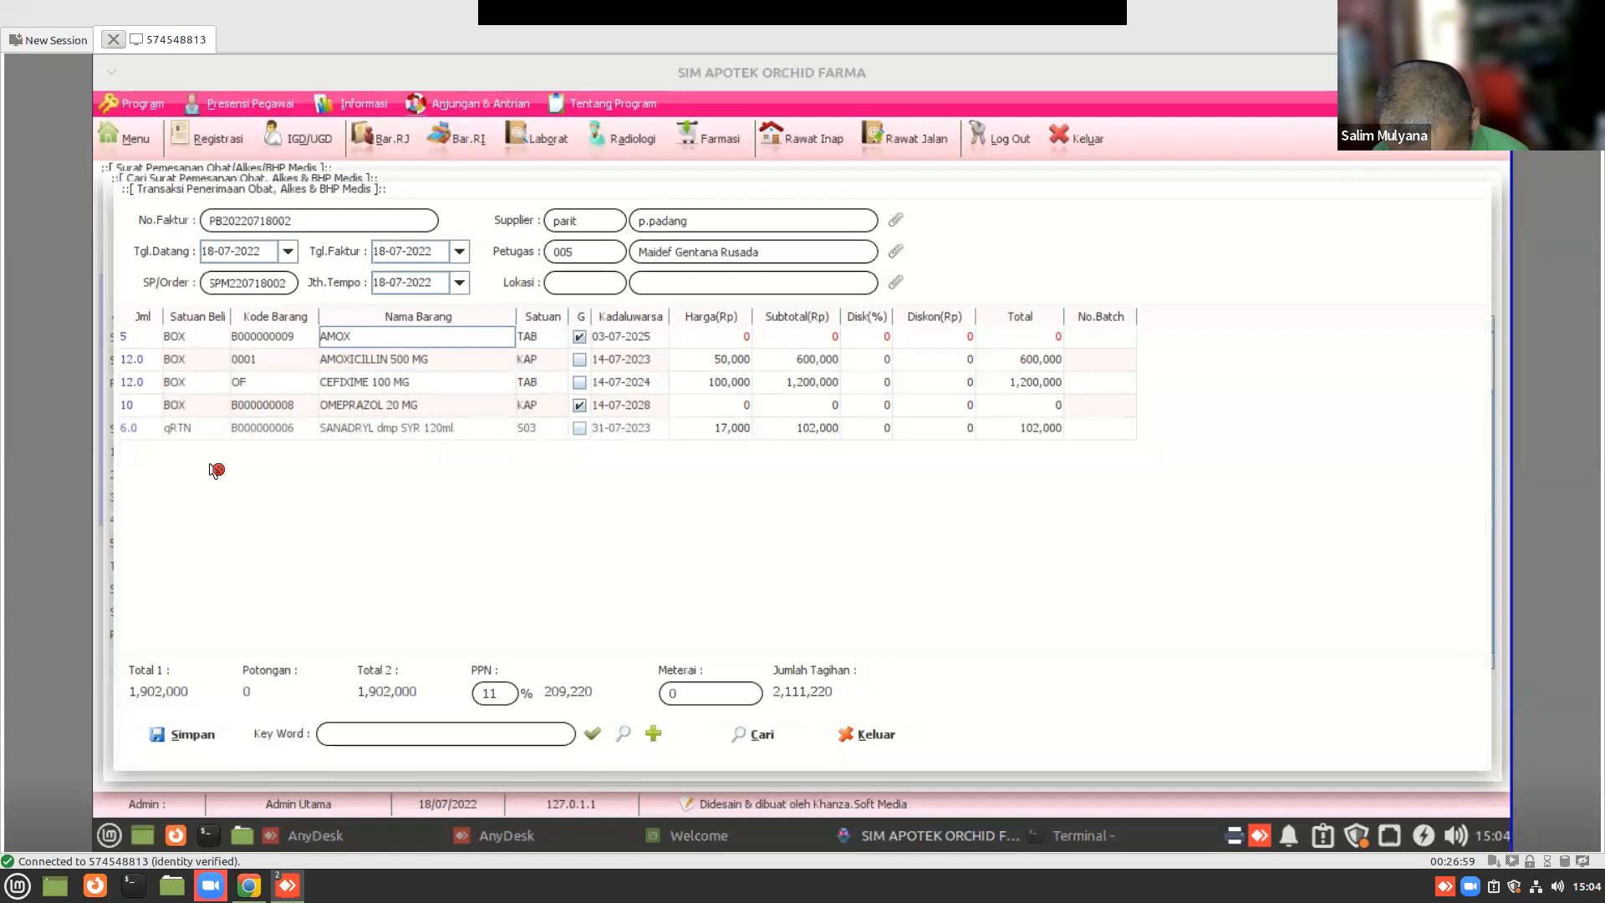
key(Right)
key(Right)
key(Right)
key(Right)
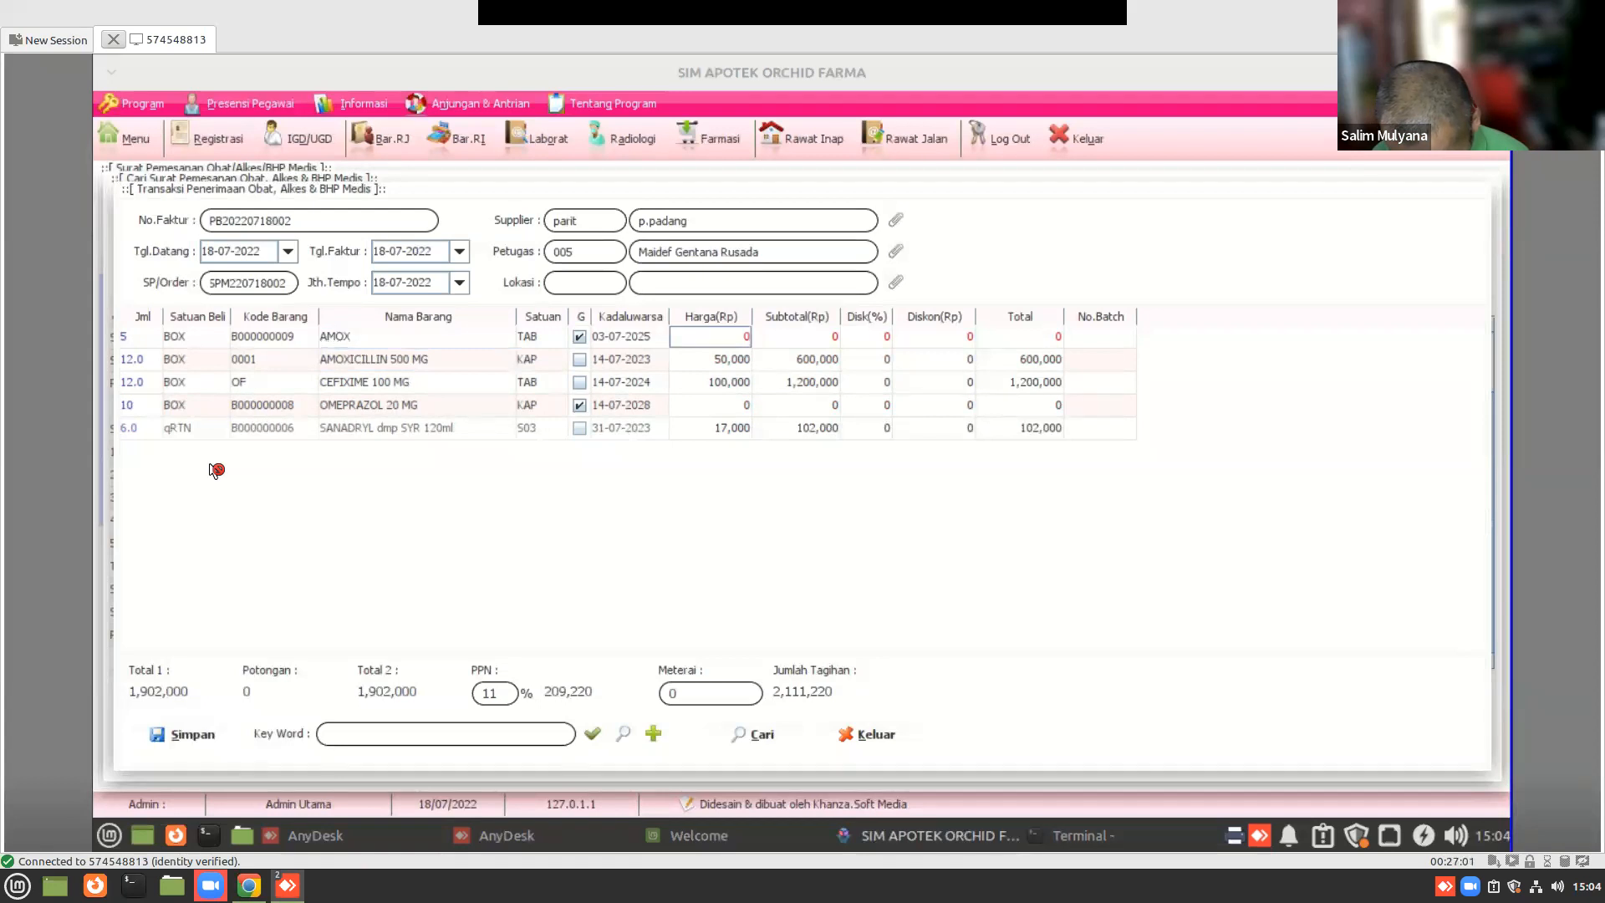
key(Left)
key(Left)
key(space)
key(Down)
key(Down)
key(Down)
key(space)
click(140, 337)
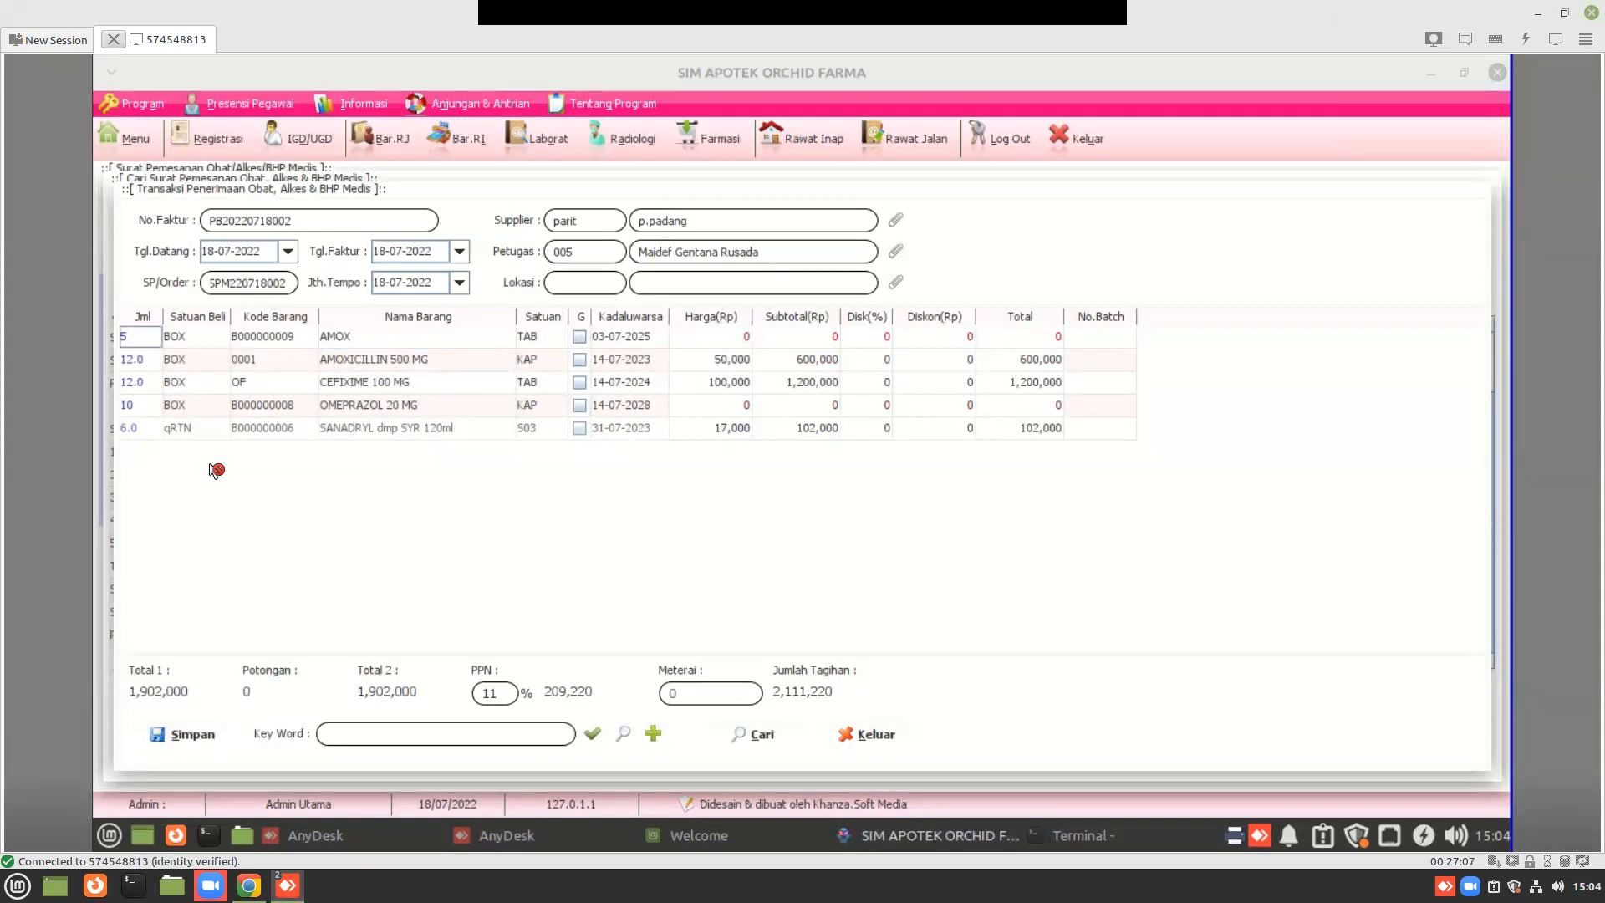
click(579, 336)
click(580, 405)
- Set the AMOX price to 18,000 and the OMEPRAZOL price to 20,000
click(710, 336)
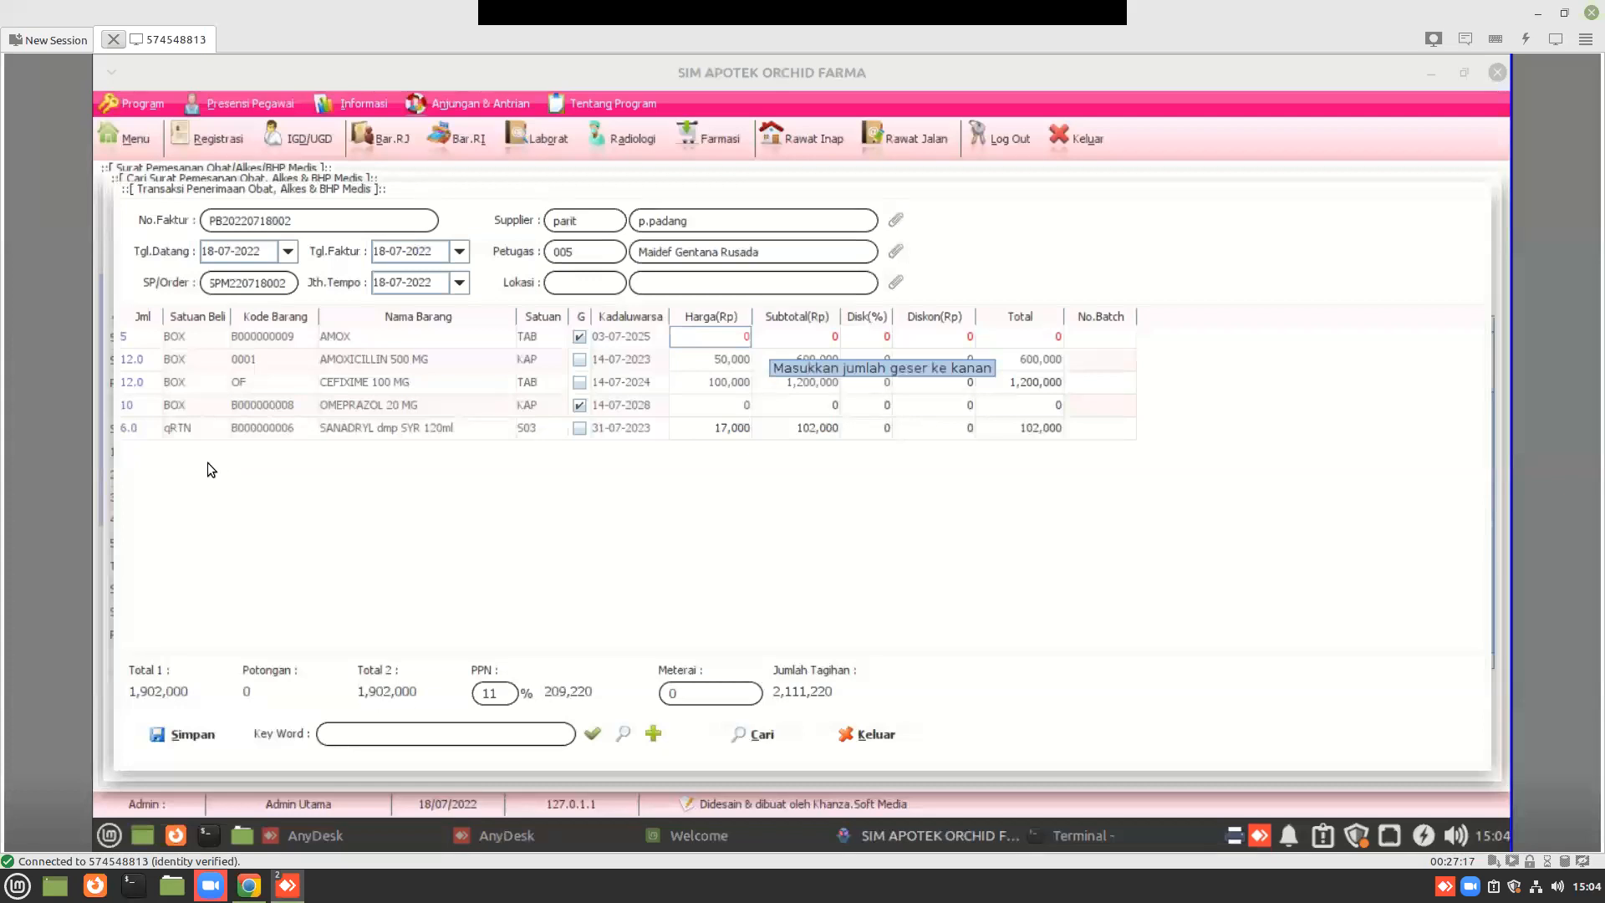
text(.018)
key(BackSpace)
key(BackSpace)
key(BackSpace)
key(BackSpace)
key(BackSpace)
text(18000)
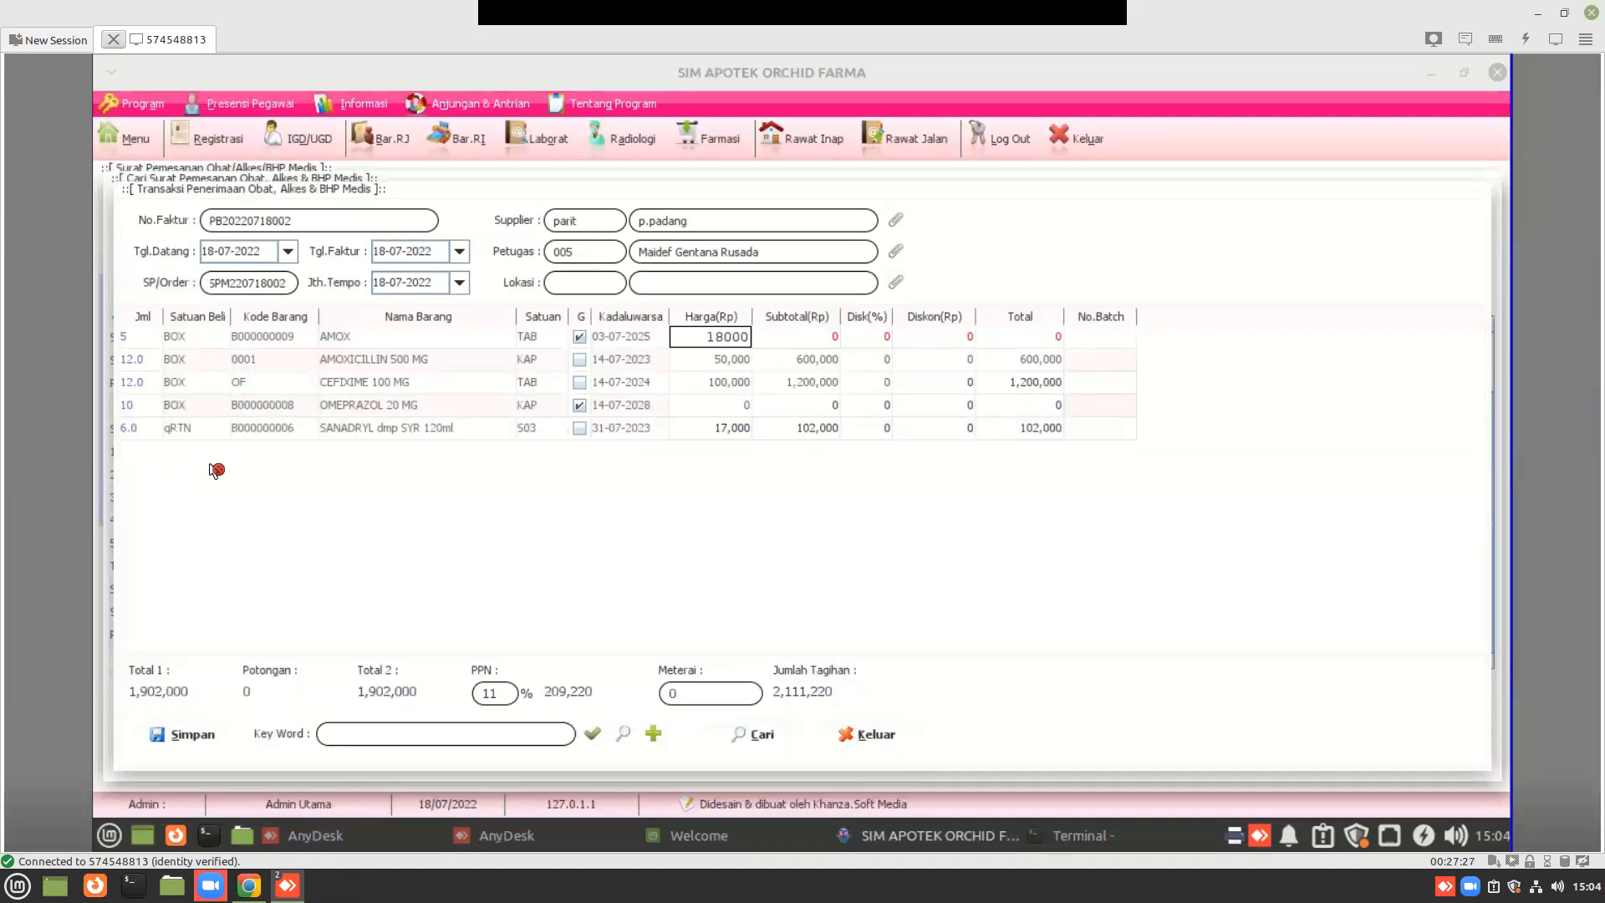
key(Return)
key(Down)
key(Down)
key(F2)
key(BackSpace)
key(BackSpace)
key(BackSpace)
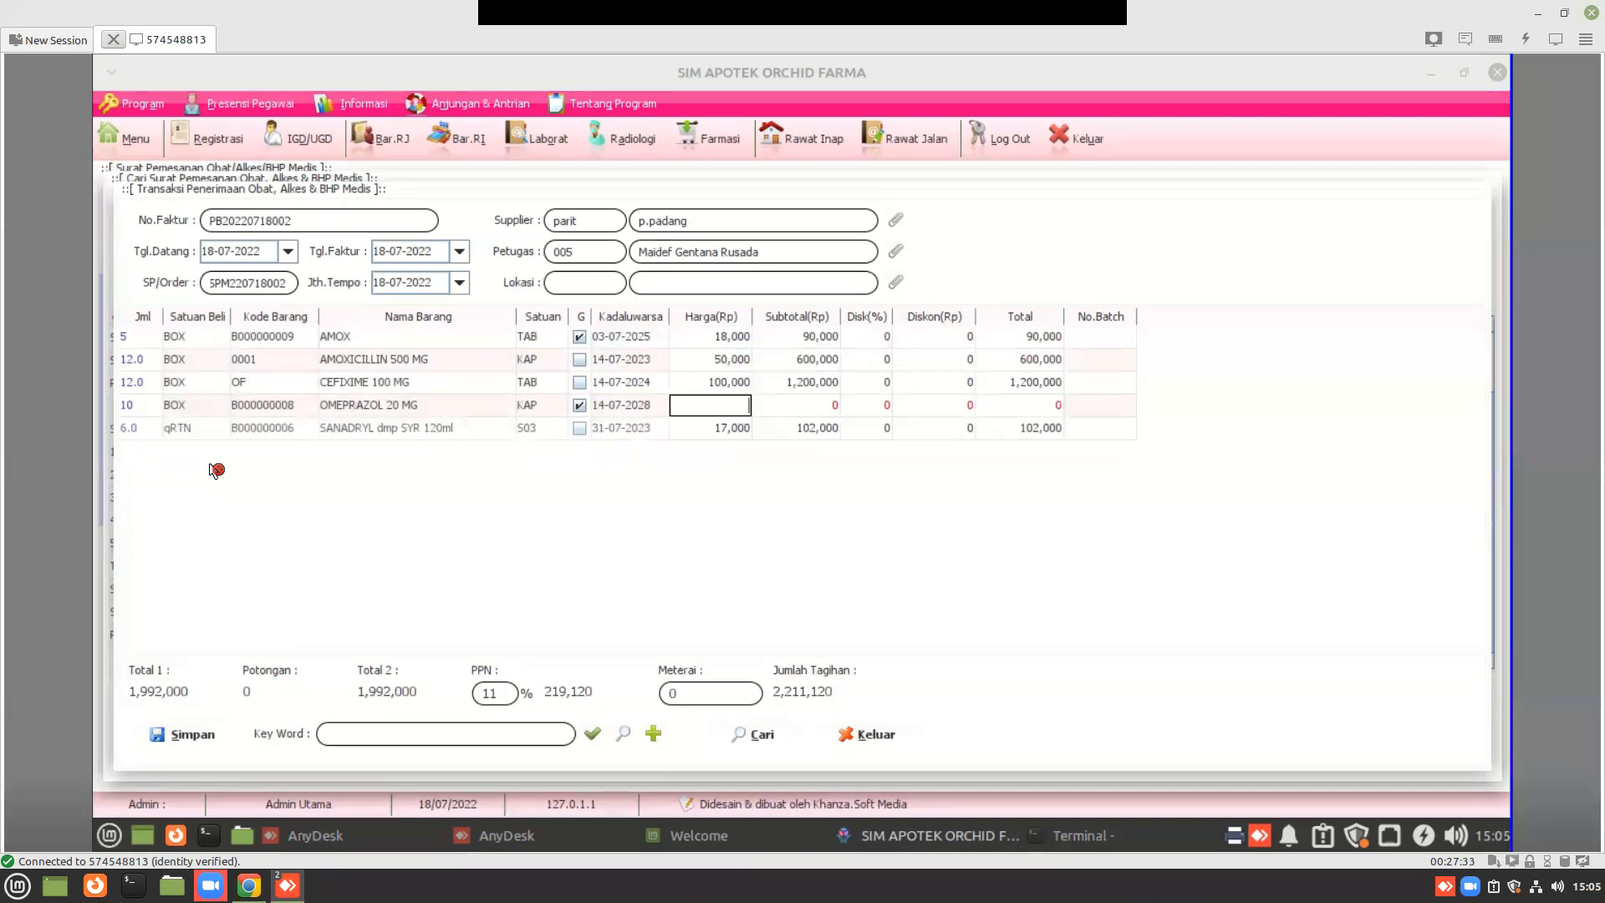
text(20000)
key(Up)
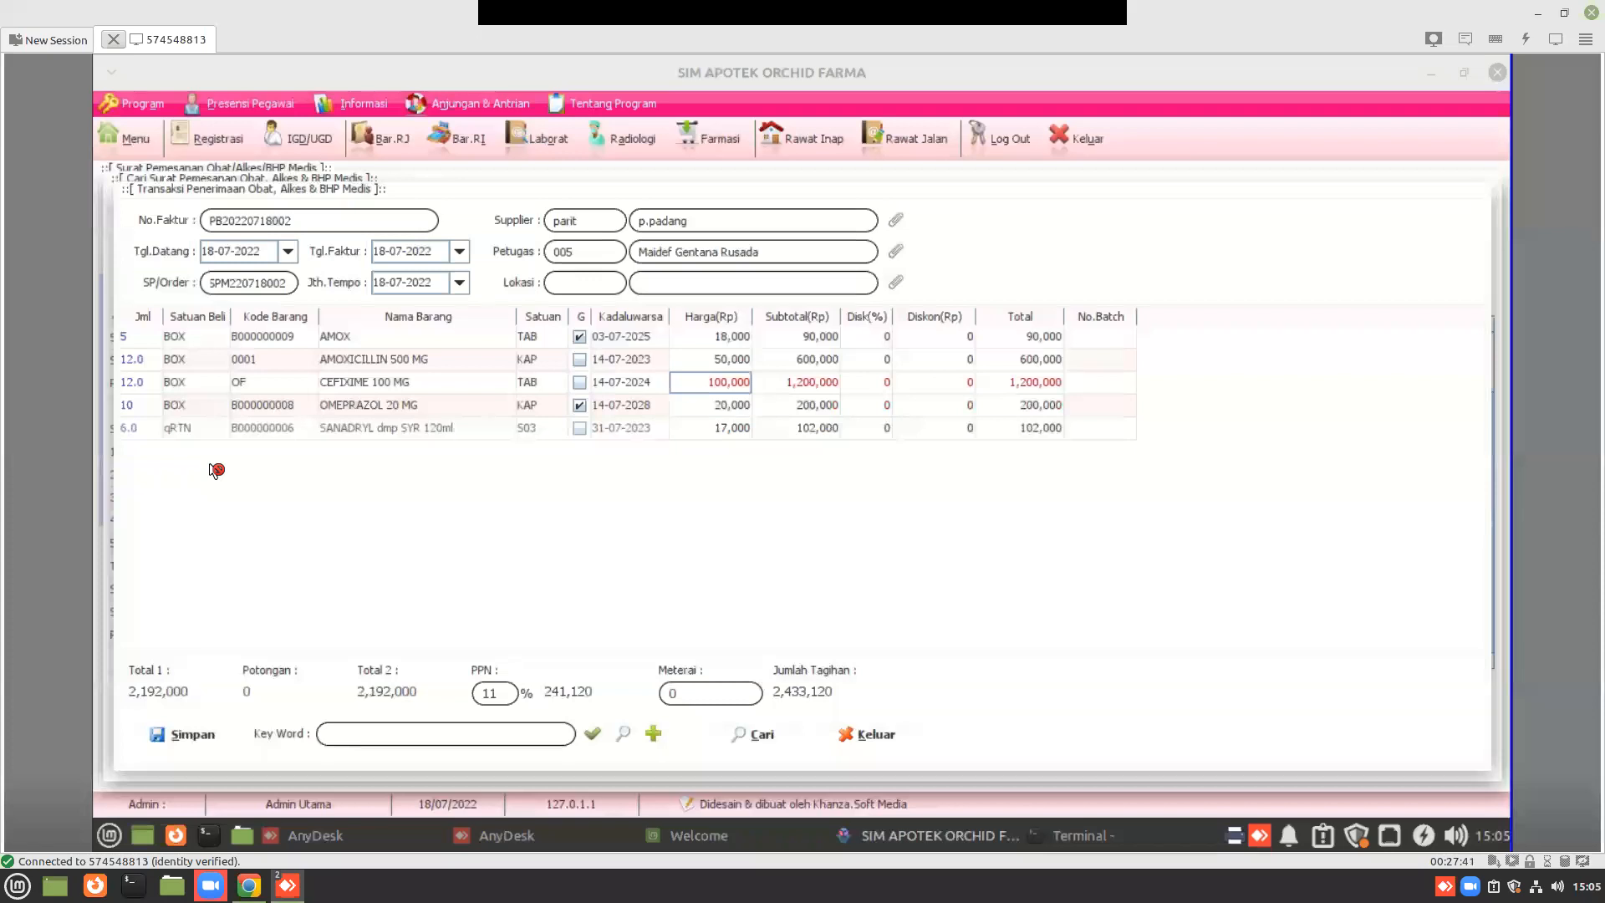
key(Down)
key(Right)
key(Right)
key(Right)
- Set the receiving location to APOTEK, save the receipt, and open the receipt search
key(alt+s)
key(Return)
key(Up)
key(Down)
key(Down)
key(Return)
key(alt+s)
key(Return)
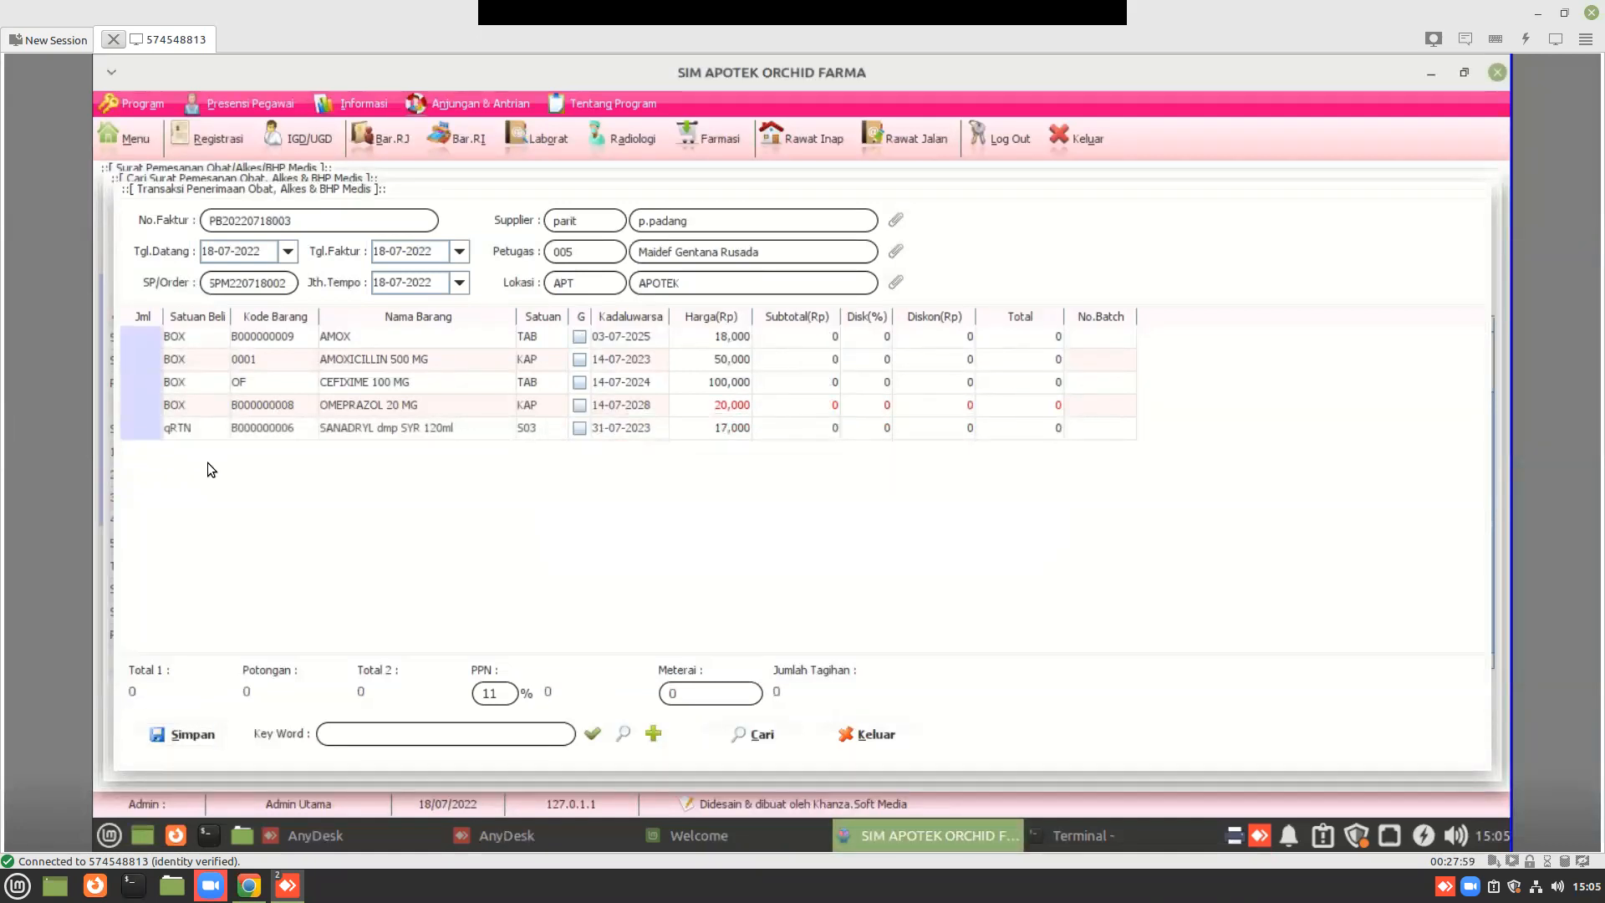
key(alt+c)
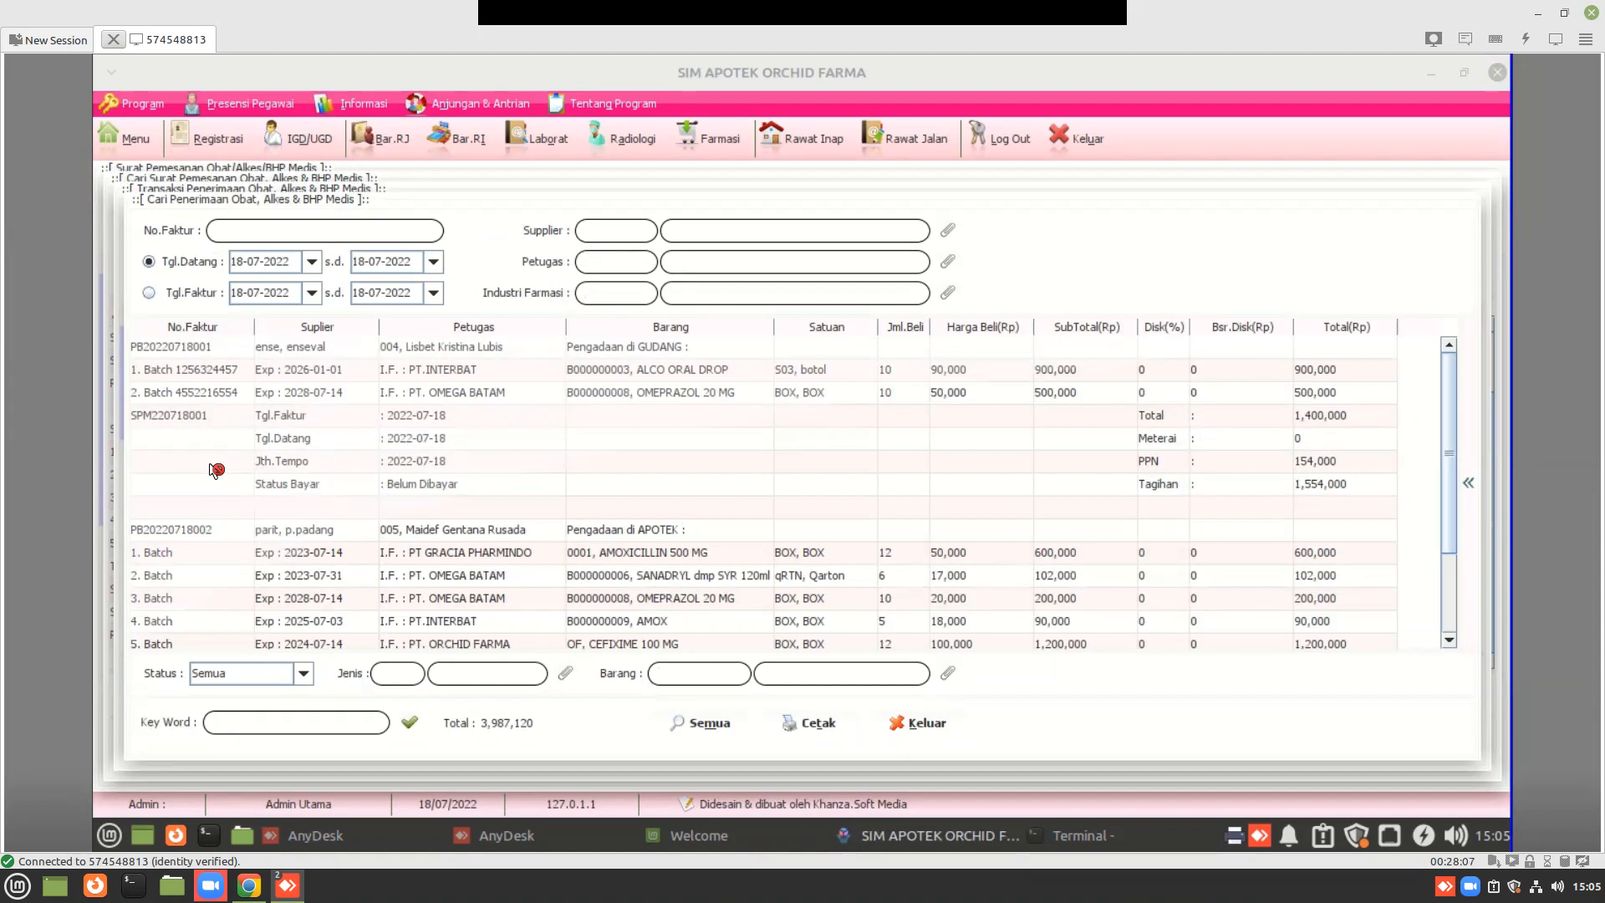
scroll(216, 470, down, 2)
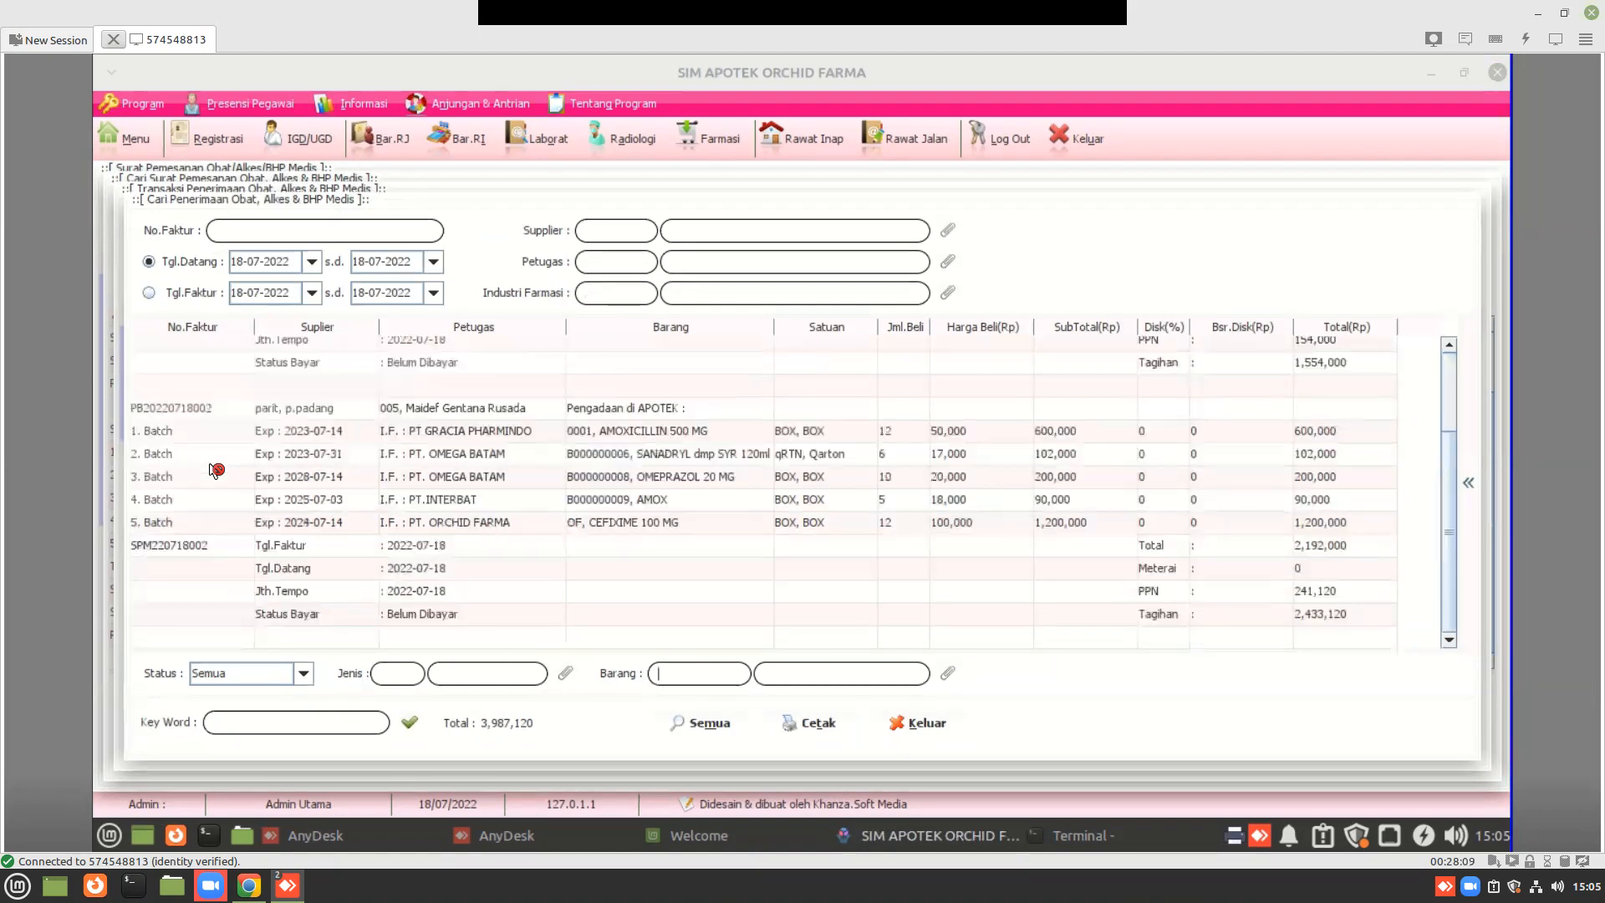
scroll(217, 470, up, 2)
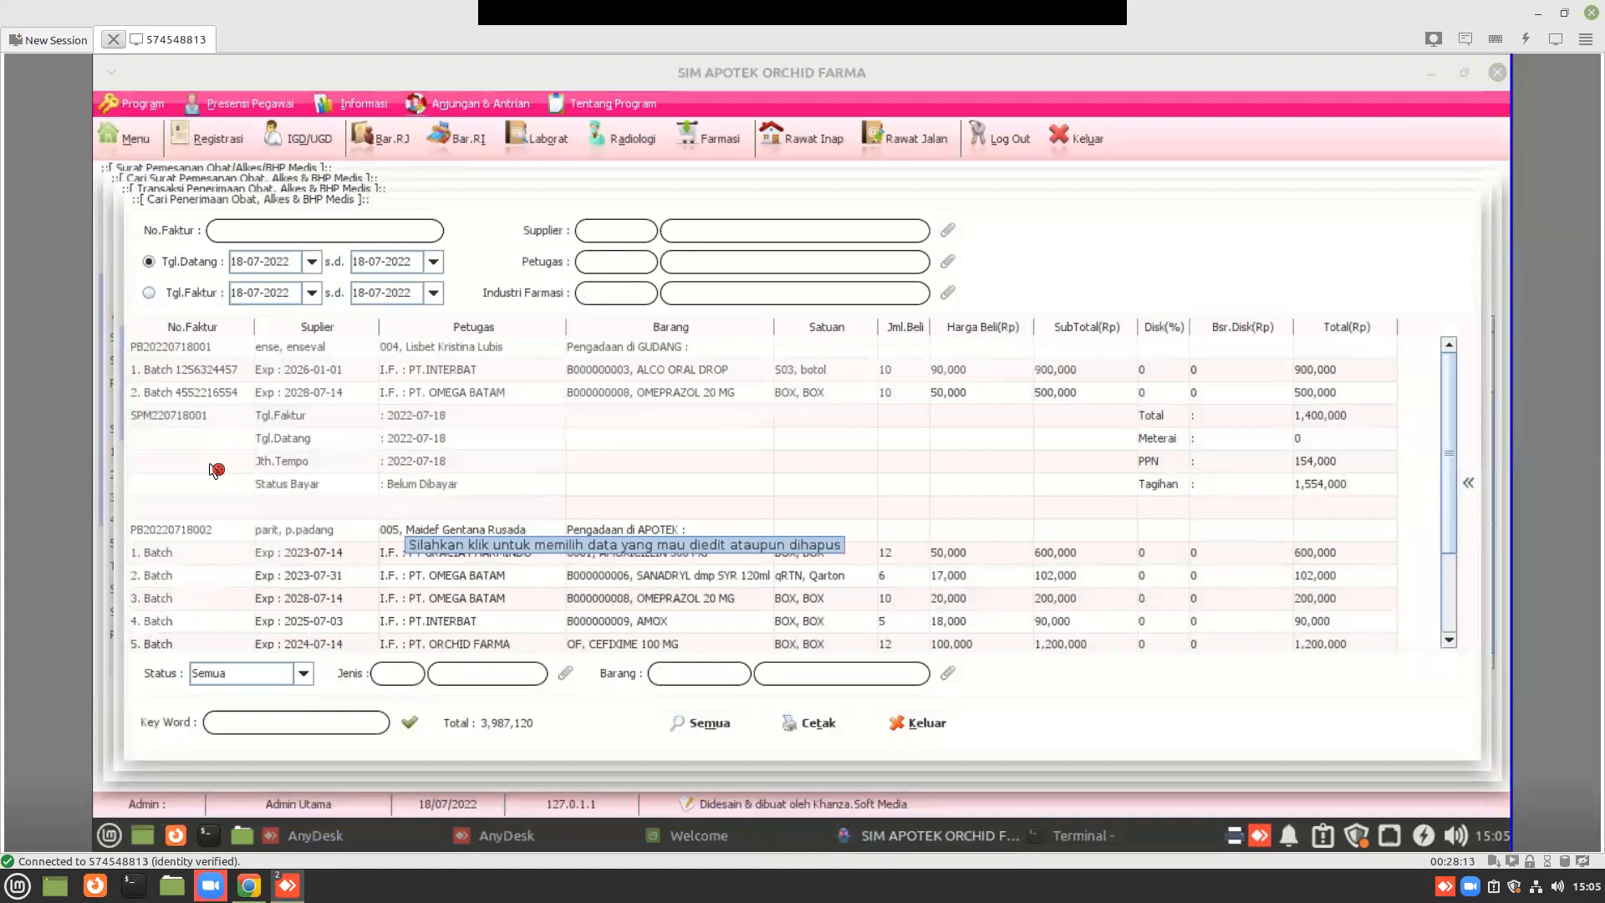
scroll(217, 469, down, 2)
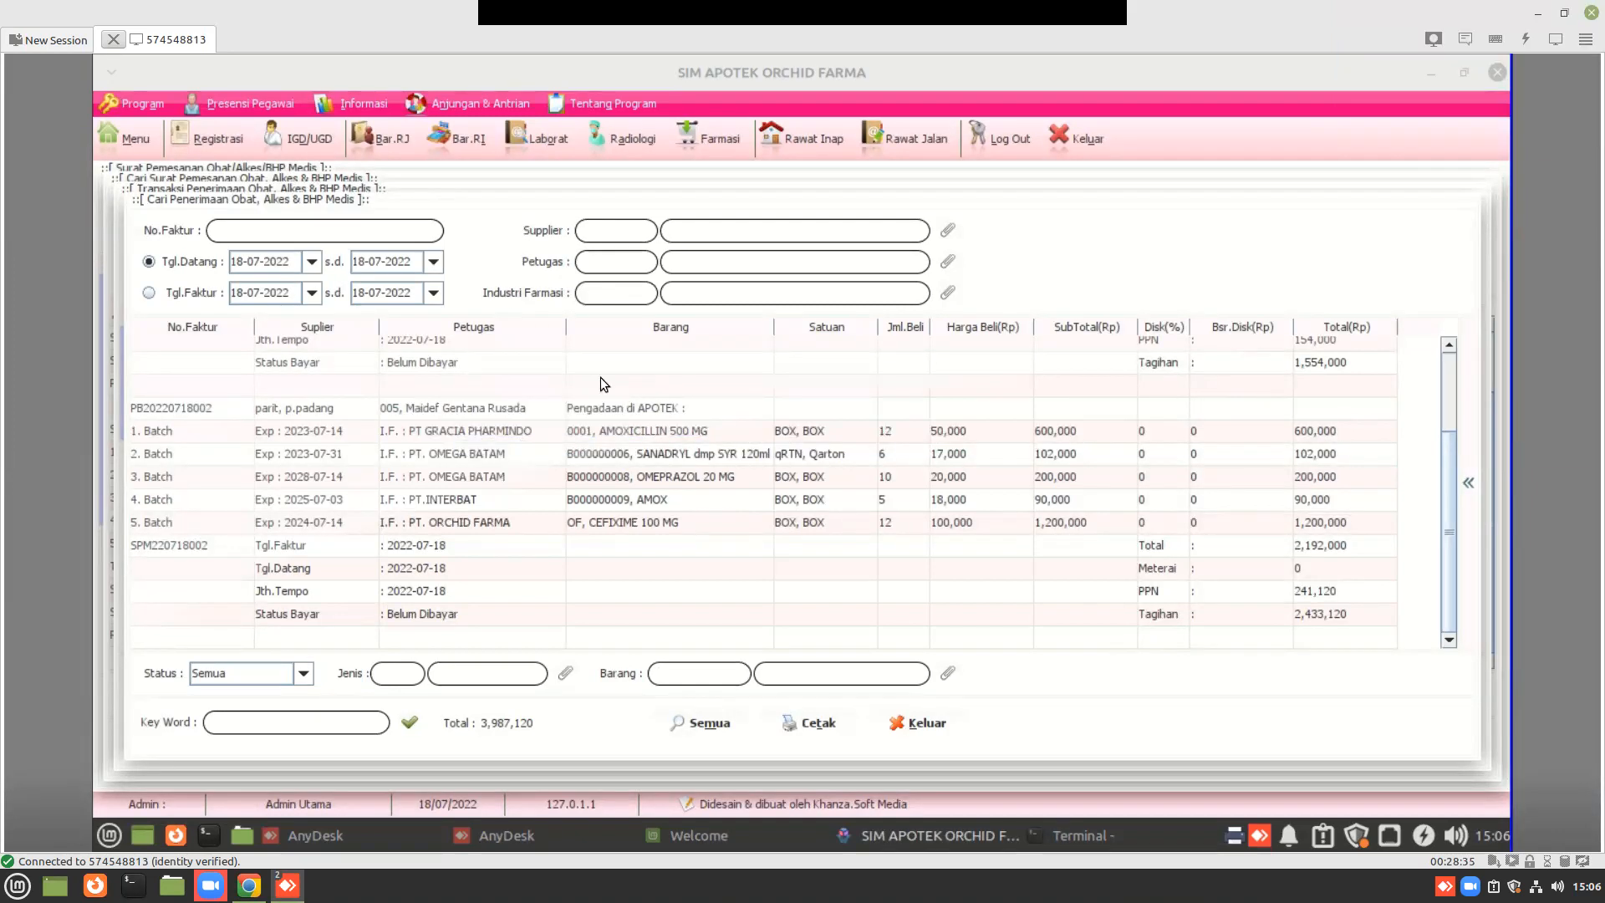
- Close the receipt search, receipt form, order search and purchase order form
click(914, 724)
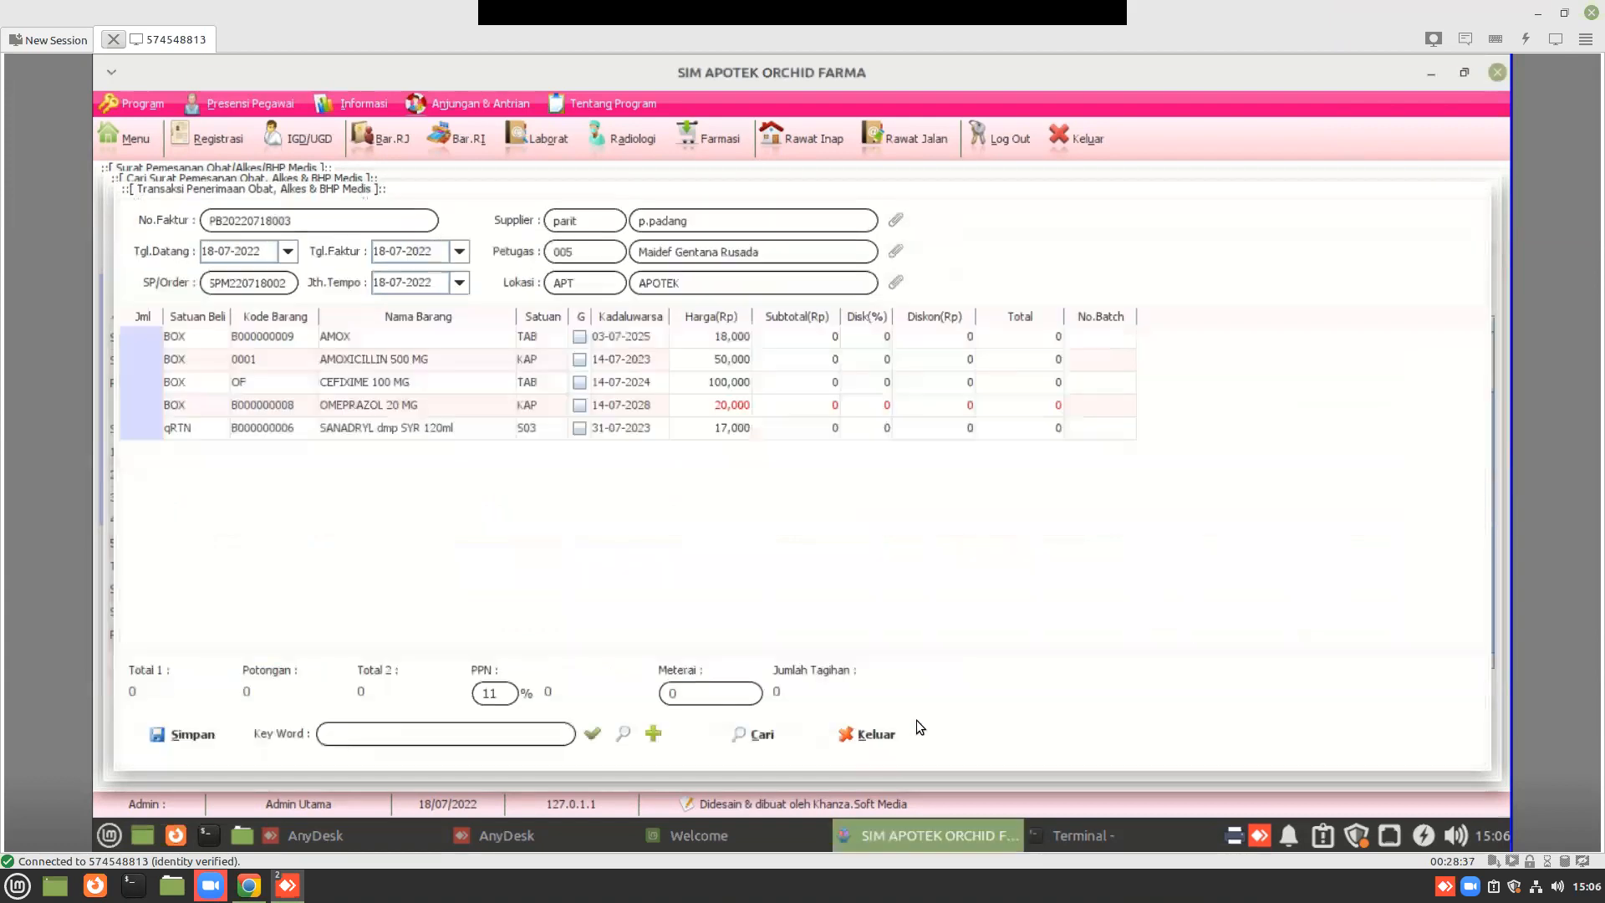
click(860, 736)
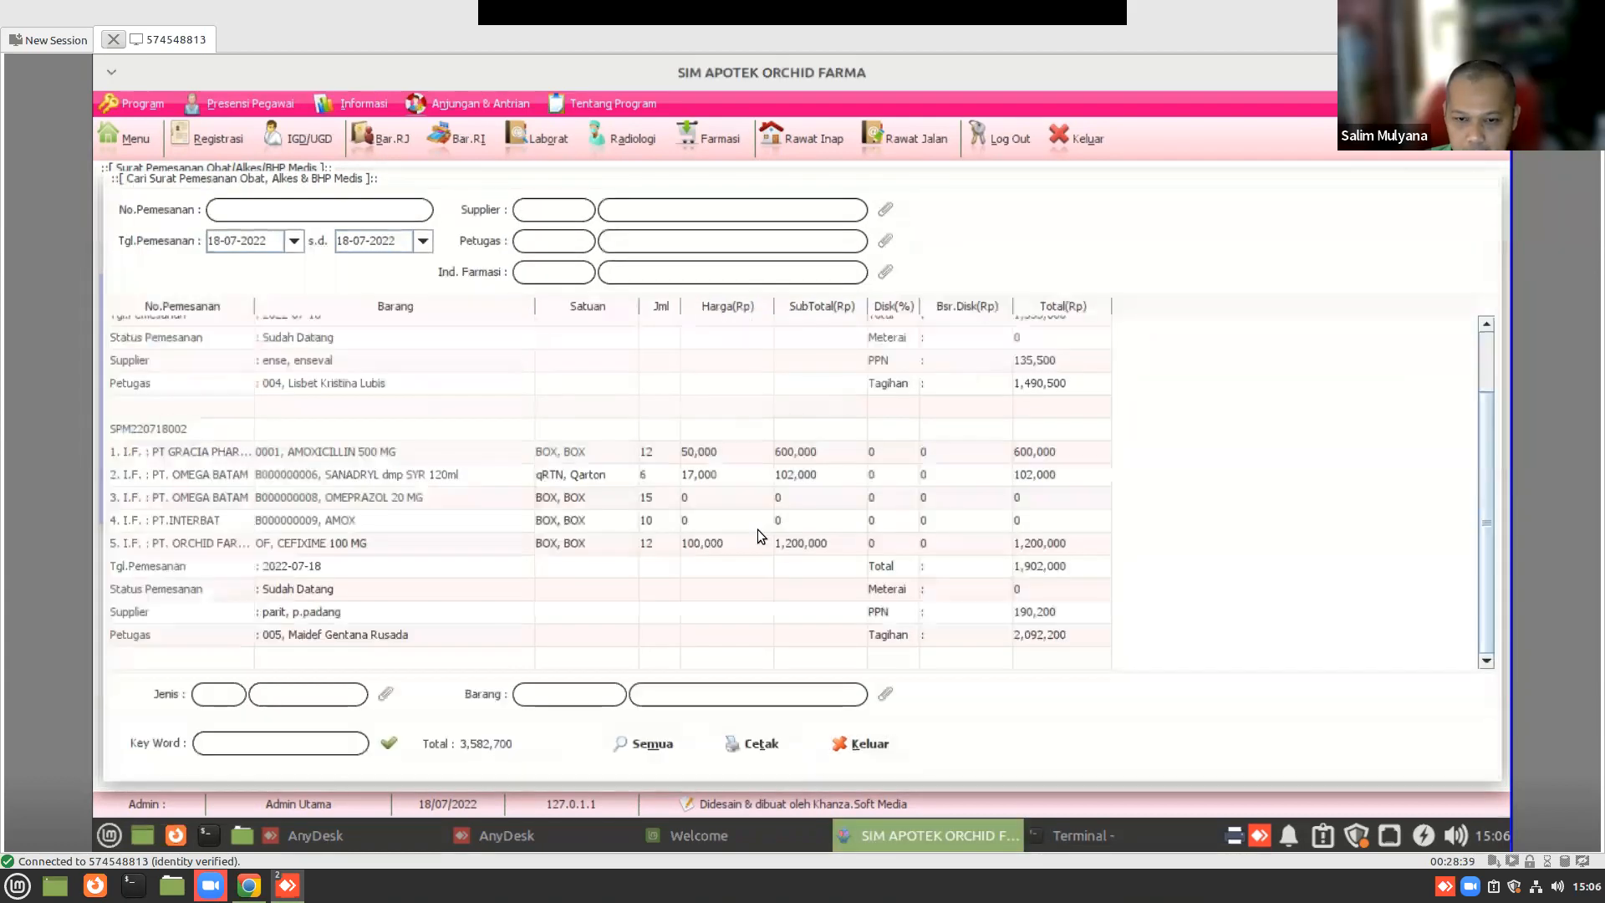
click(859, 742)
click(840, 756)
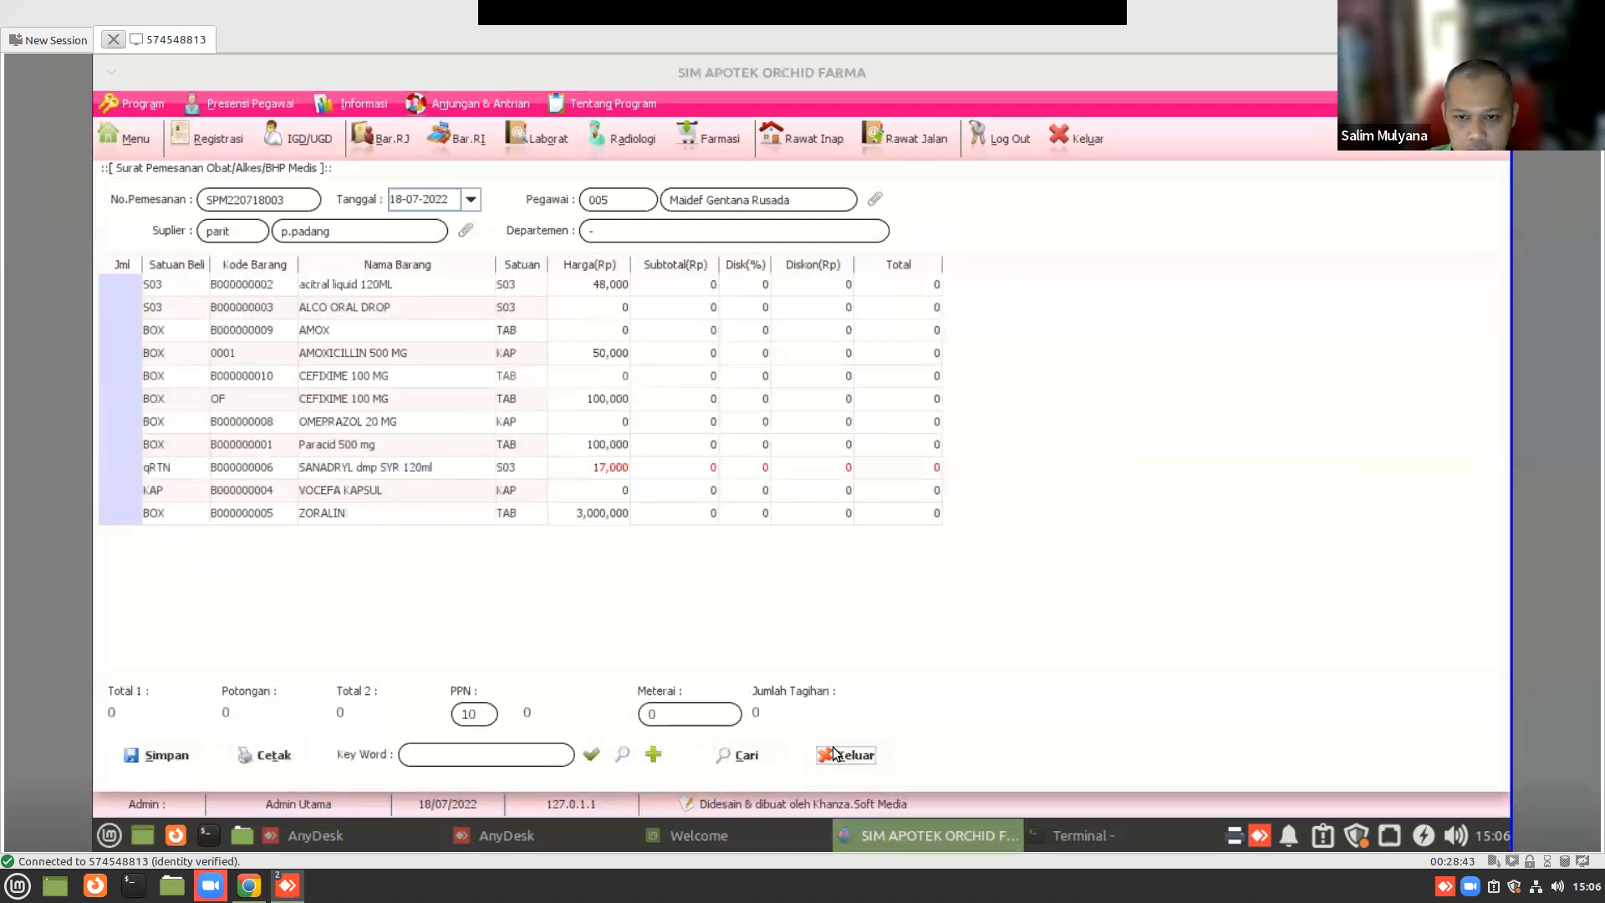
- Filter the menu for 'penerim', open Penerimaan Obat & BHP and list recorded receipts
click(150, 143)
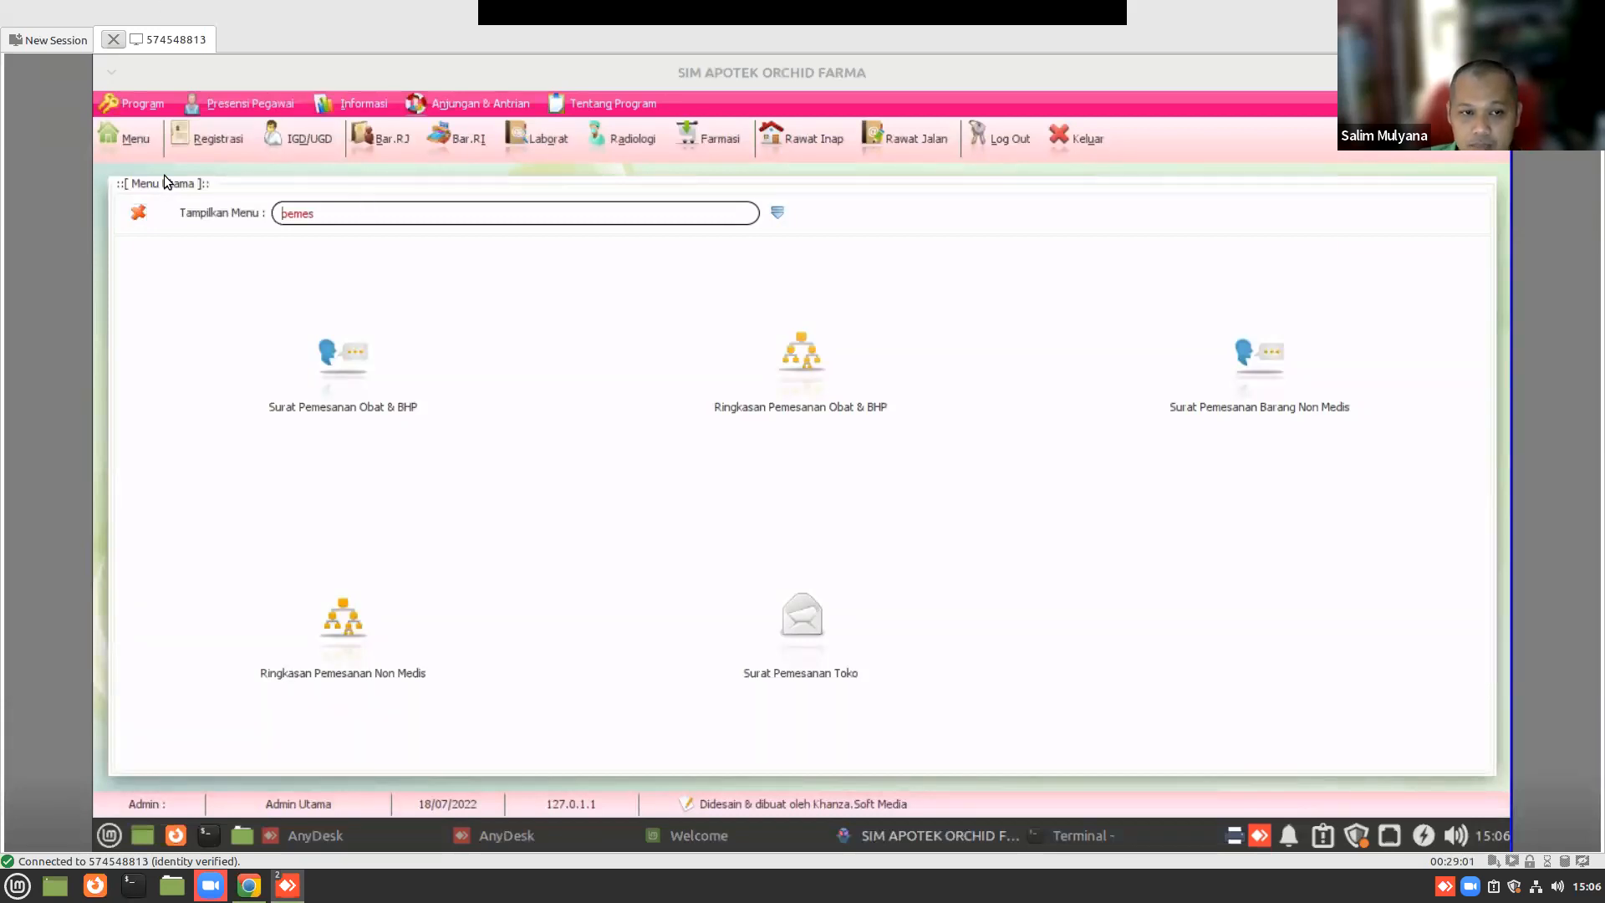
key(BackSpace)
key(BackSpace)
key(BackSpace)
key(BackSpace)
text(oen)
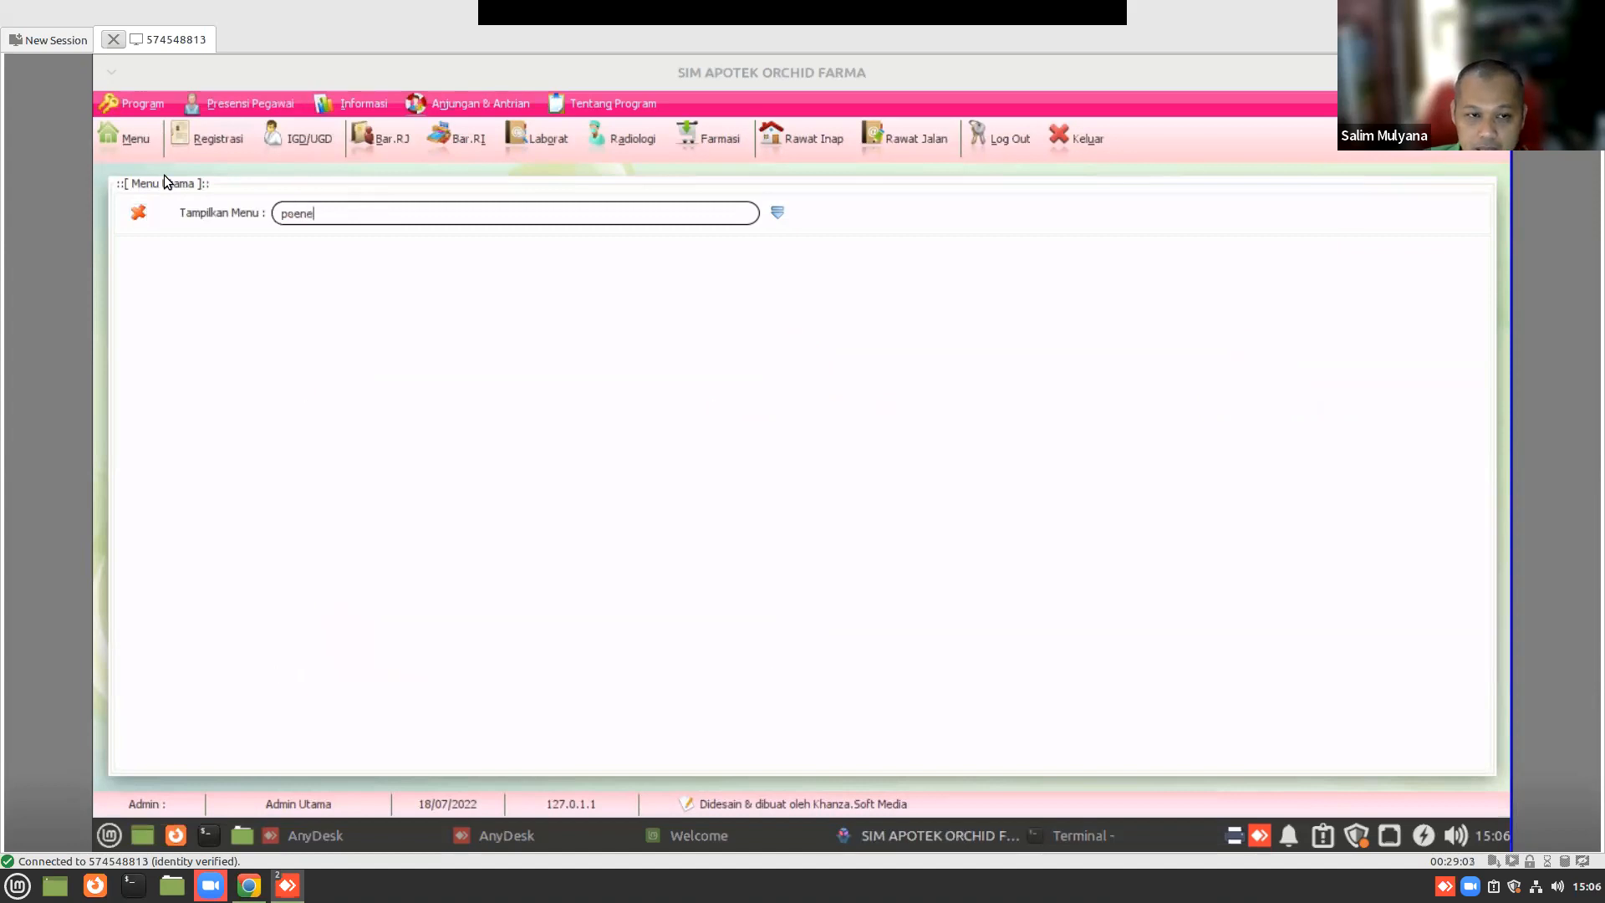
key(BackSpace)
key(BackSpace)
key(BackSpace)
key(BackSpace)
text(penerim)
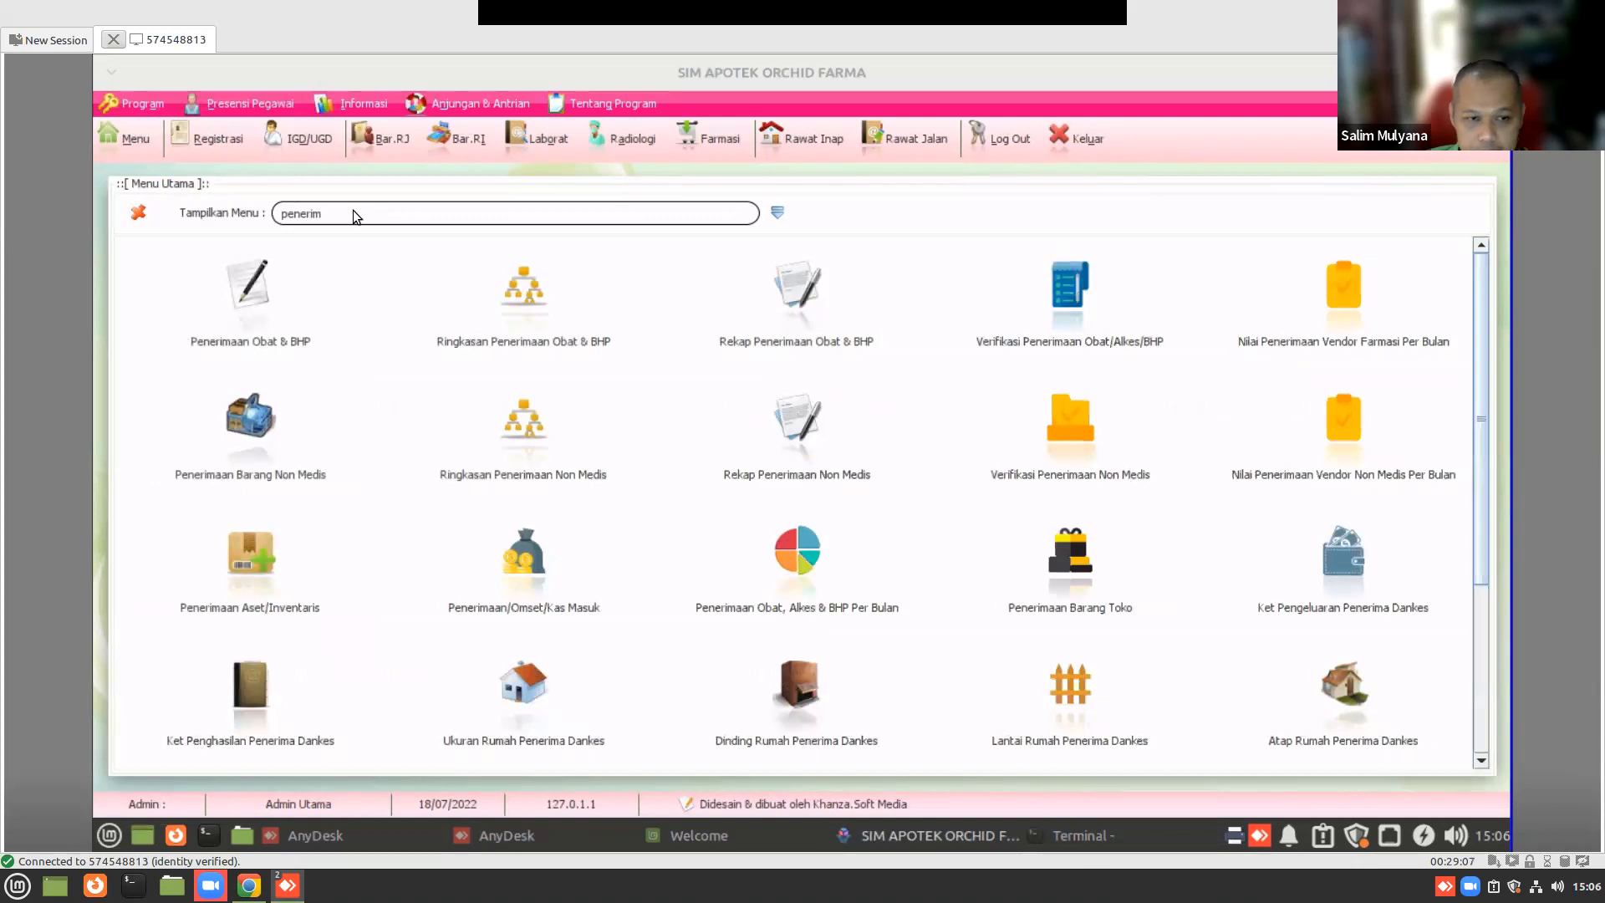
click(244, 328)
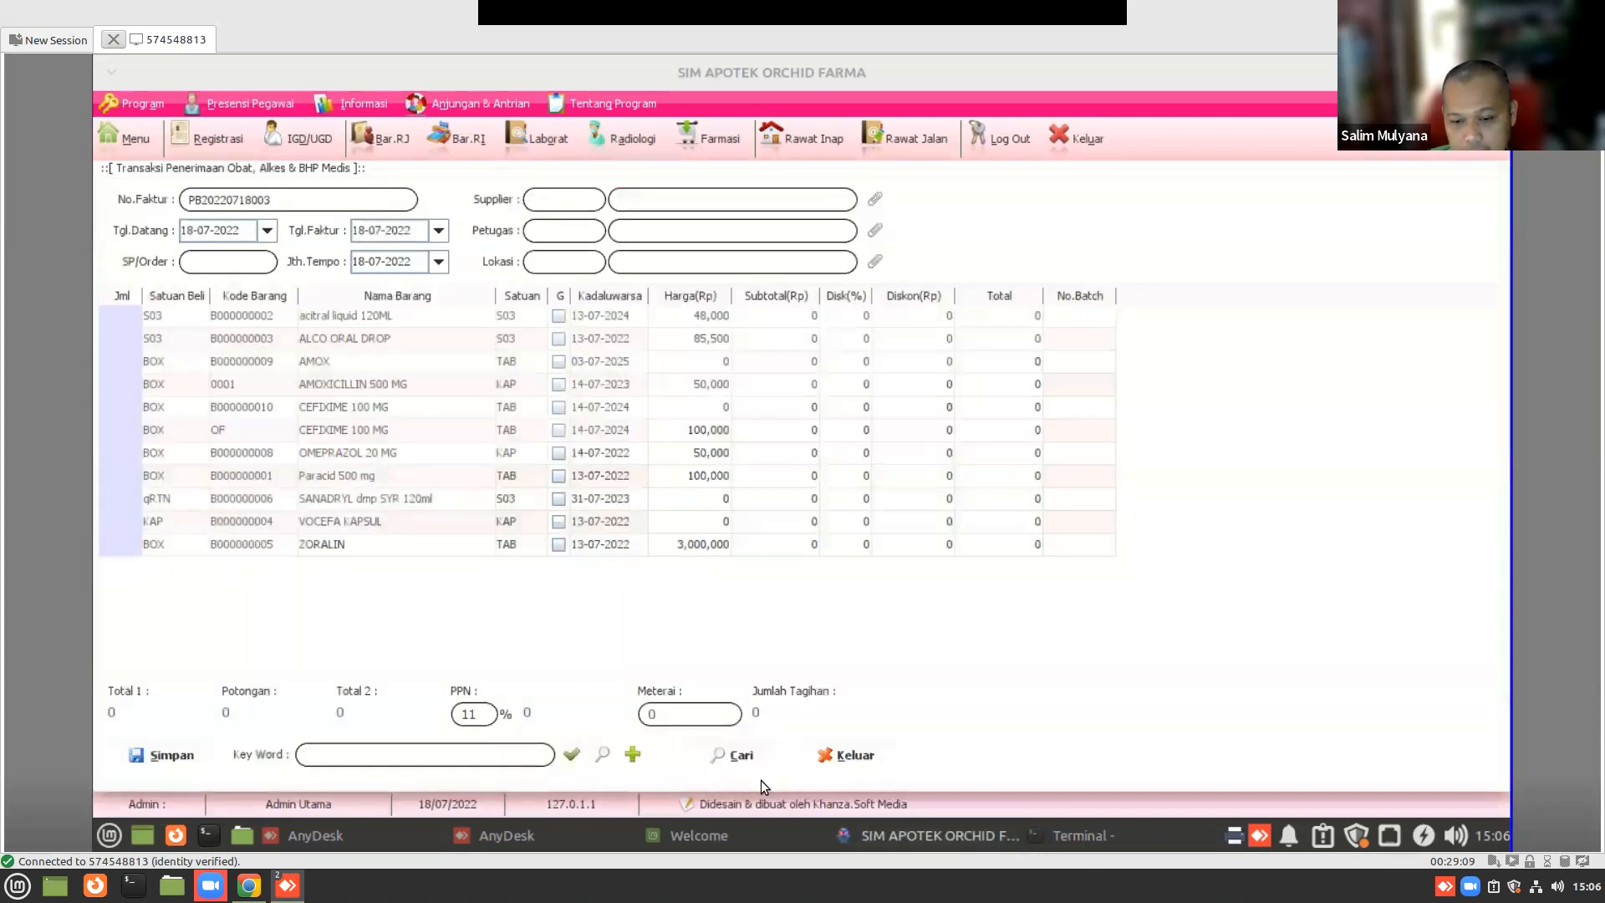
click(739, 754)
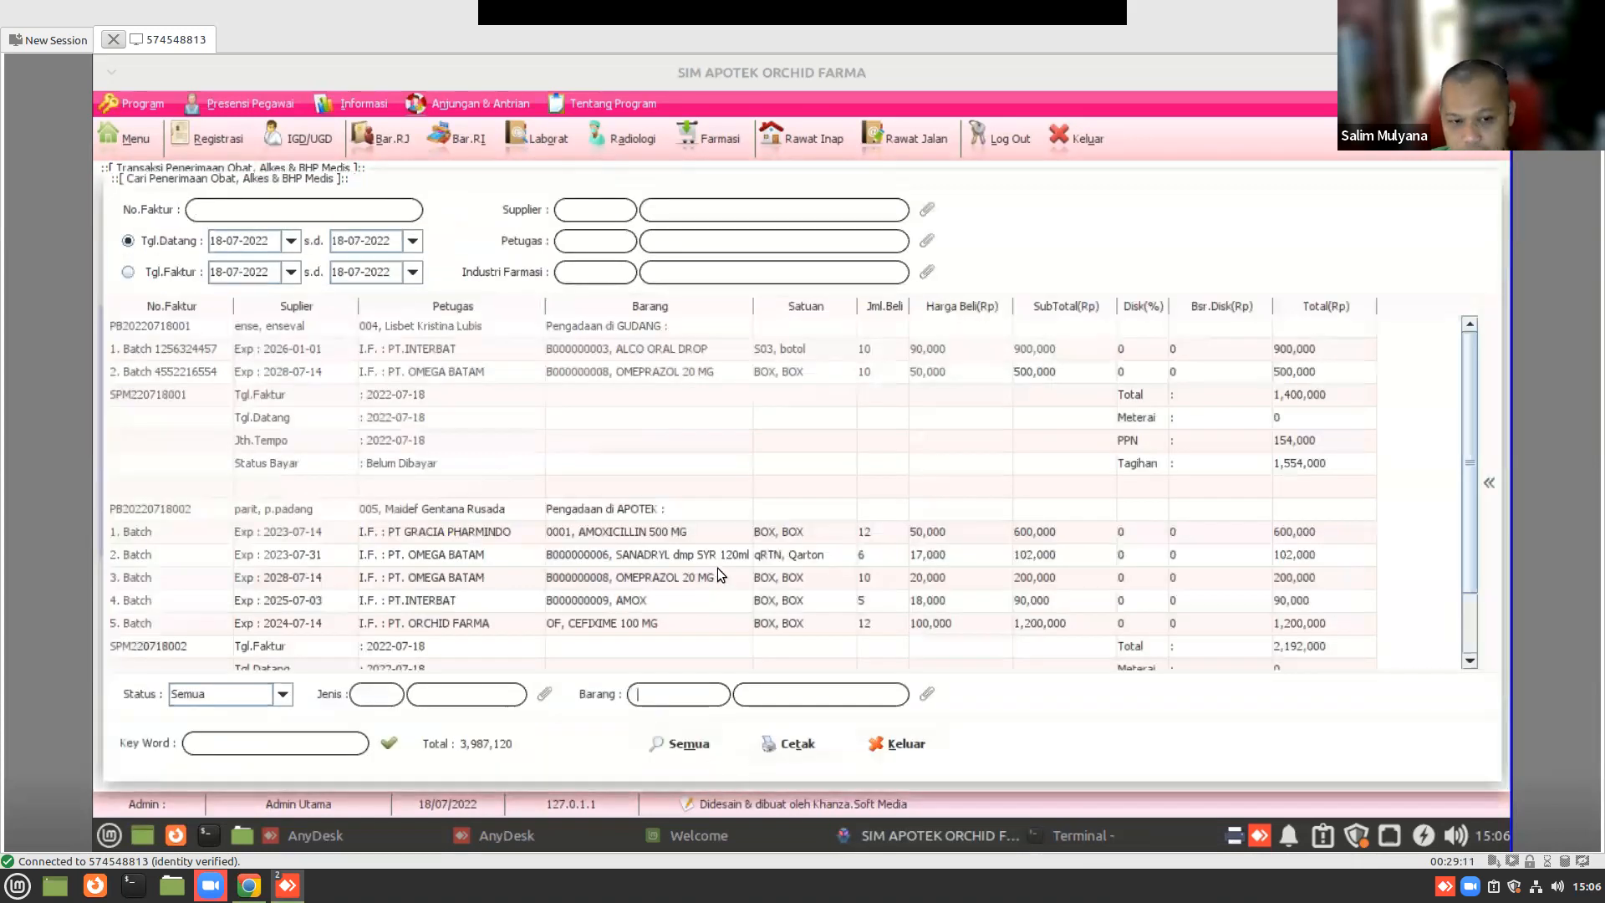
click(373, 420)
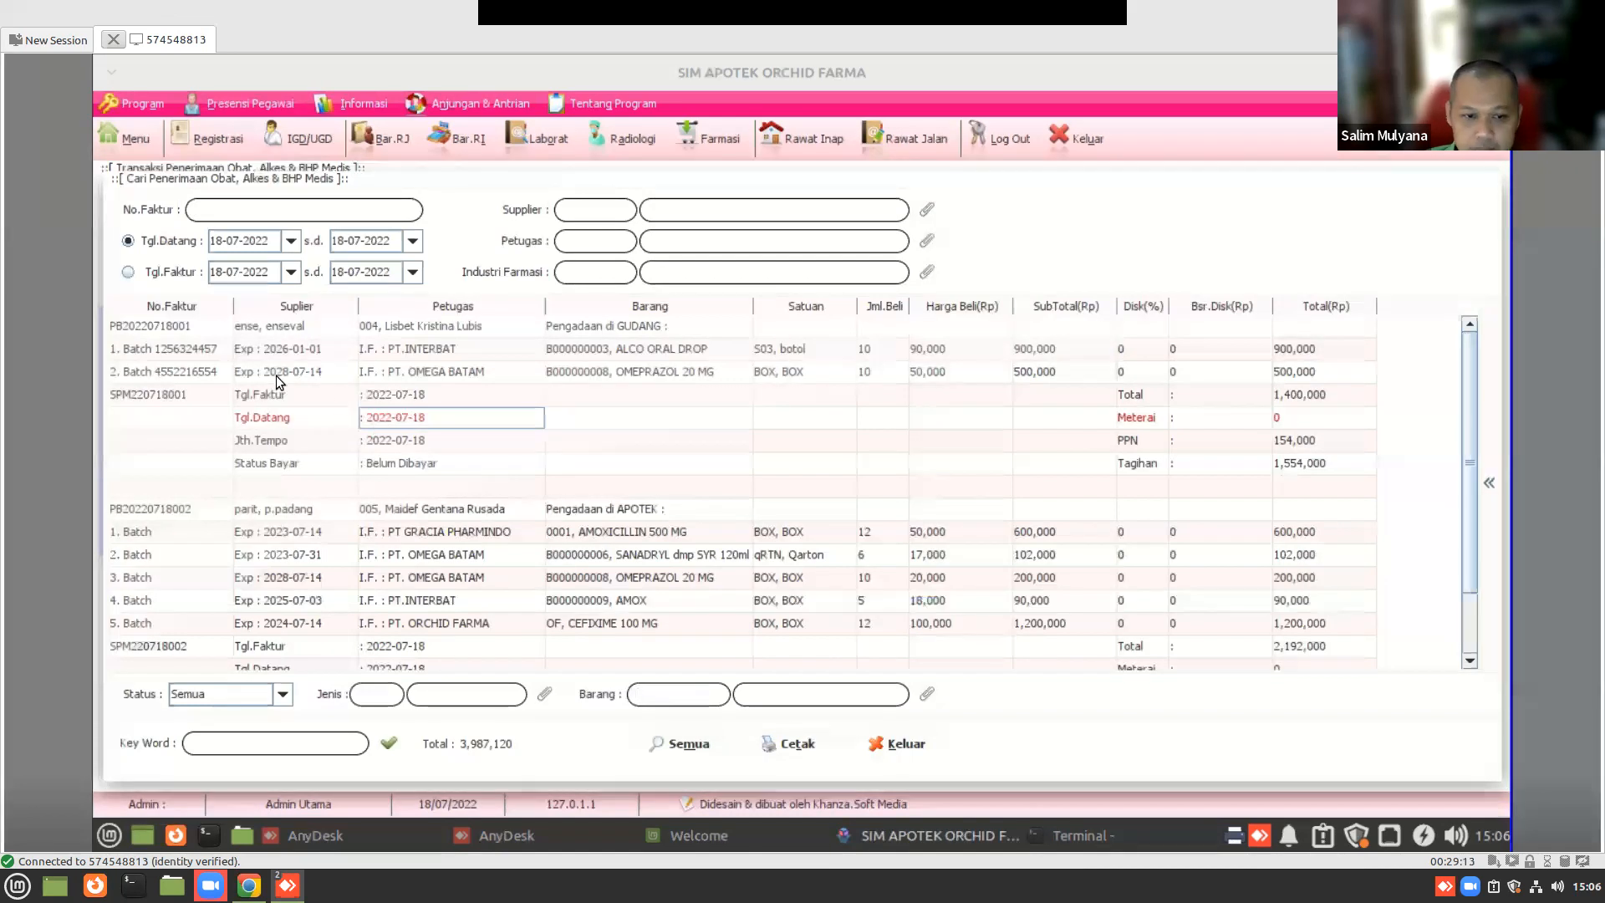
click(374, 463)
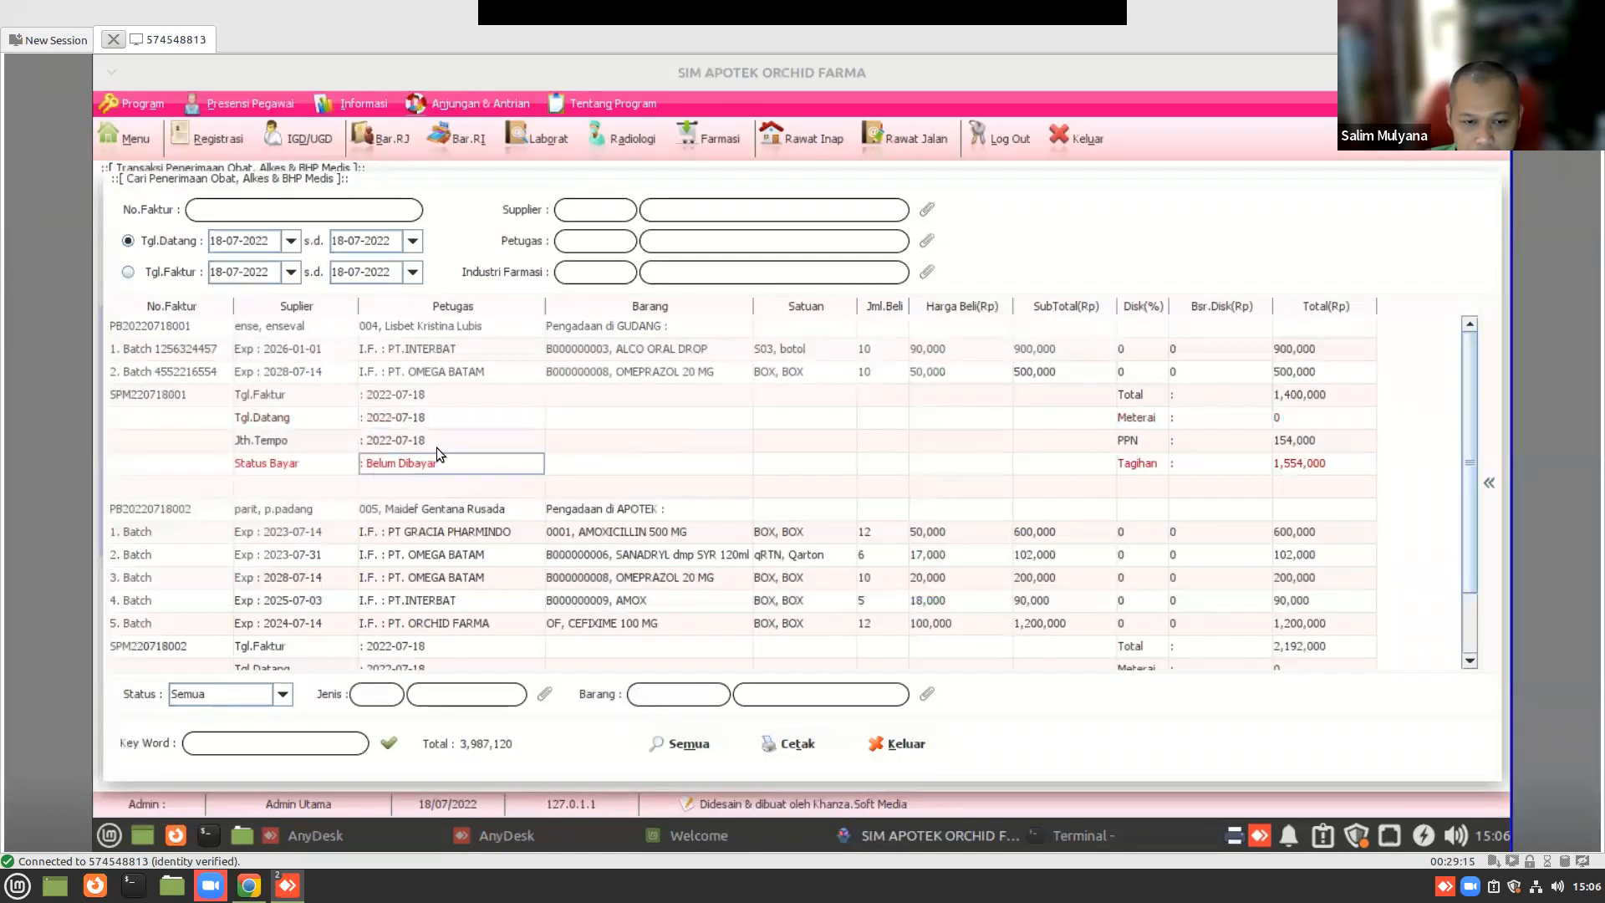
scroll(439, 453, down, 1)
click(426, 639)
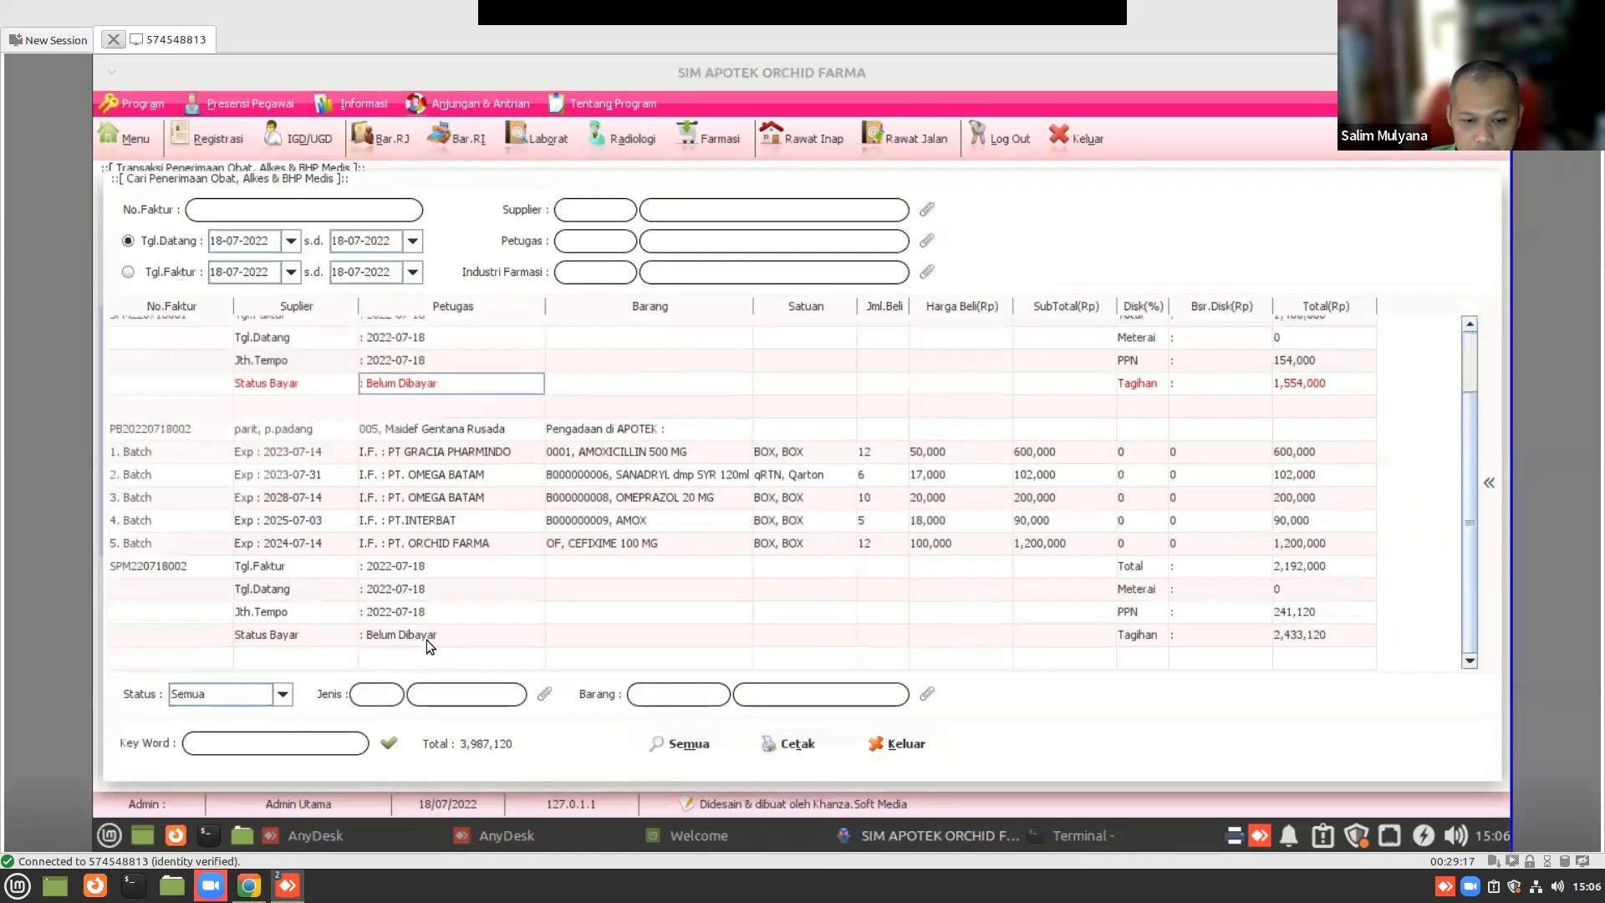
scroll(433, 383, up, 1)
click(173, 324)
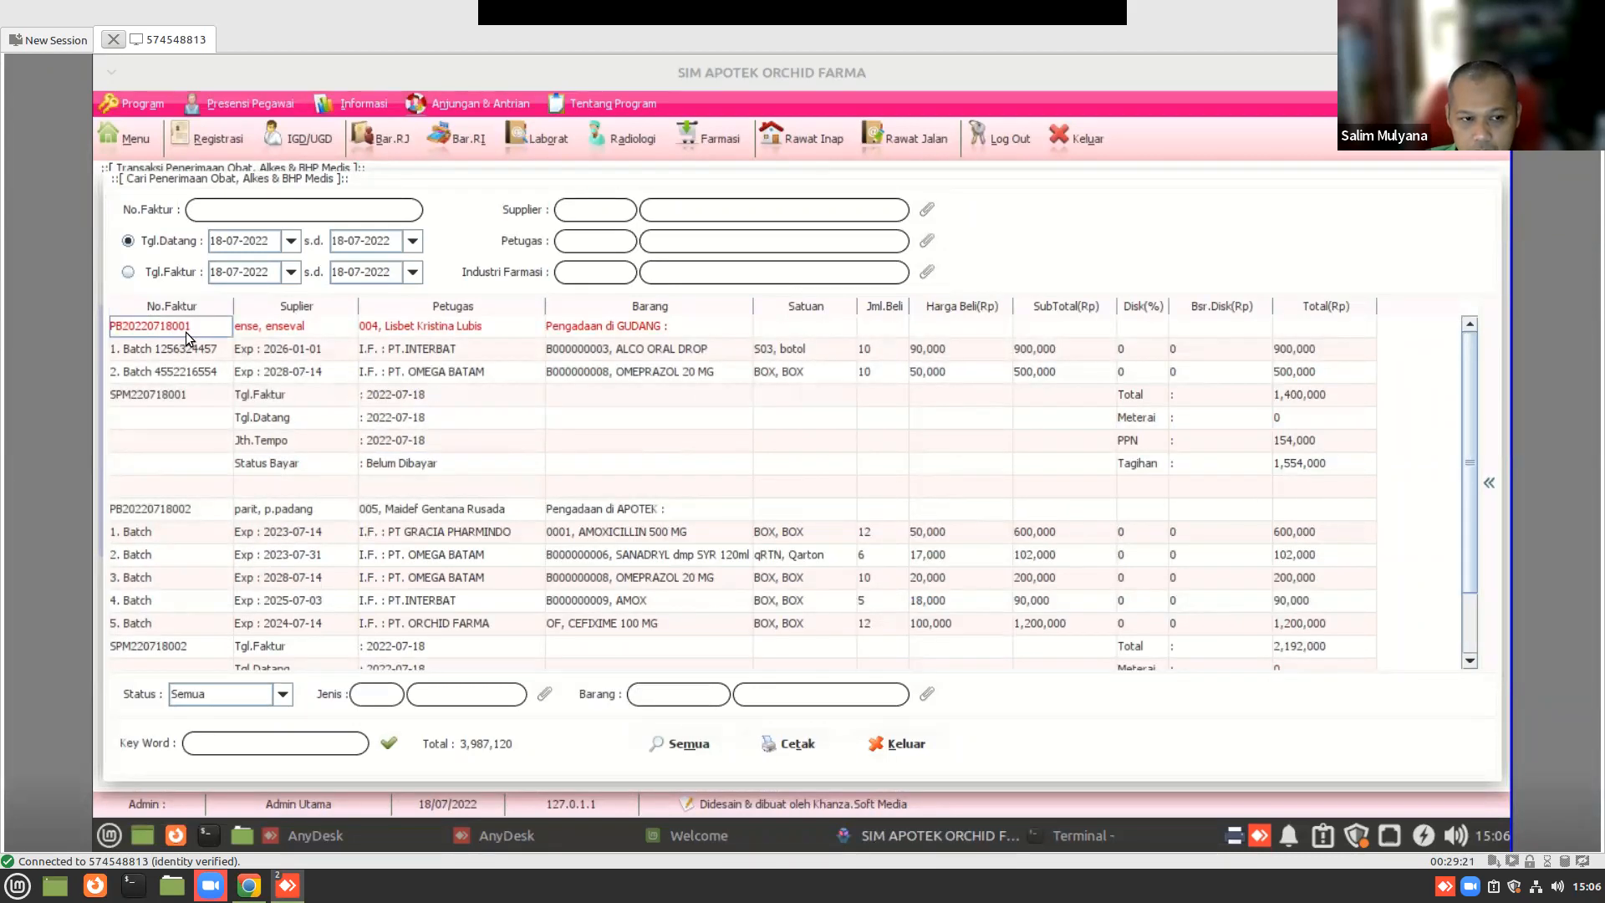
right_click(185, 328)
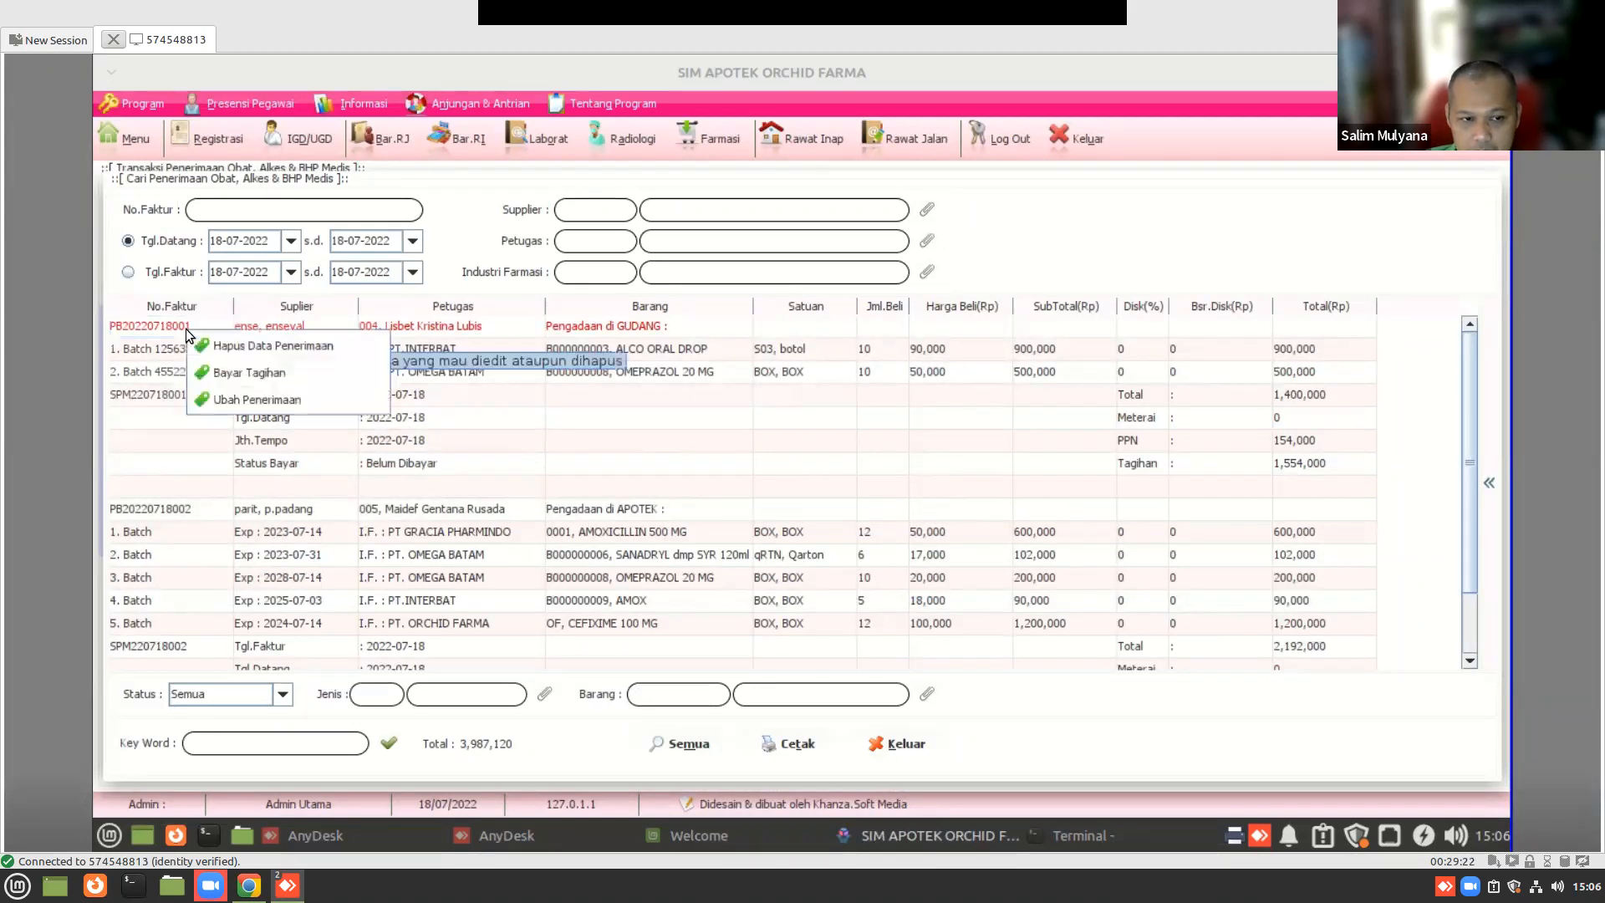
click(214, 373)
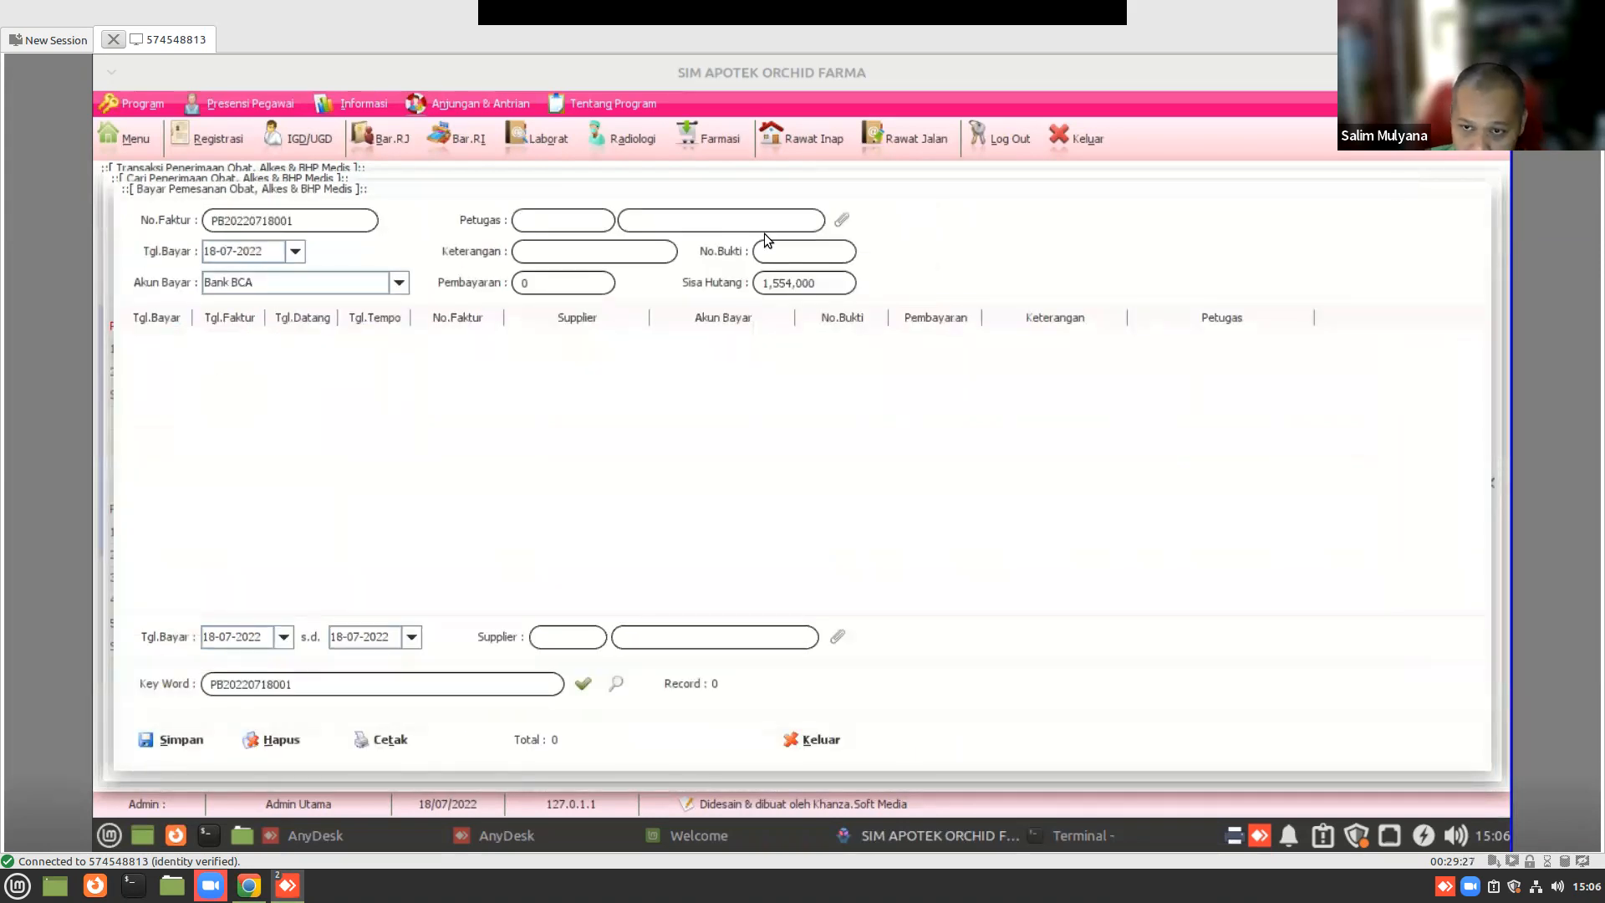
click(840, 223)
double_click(383, 248)
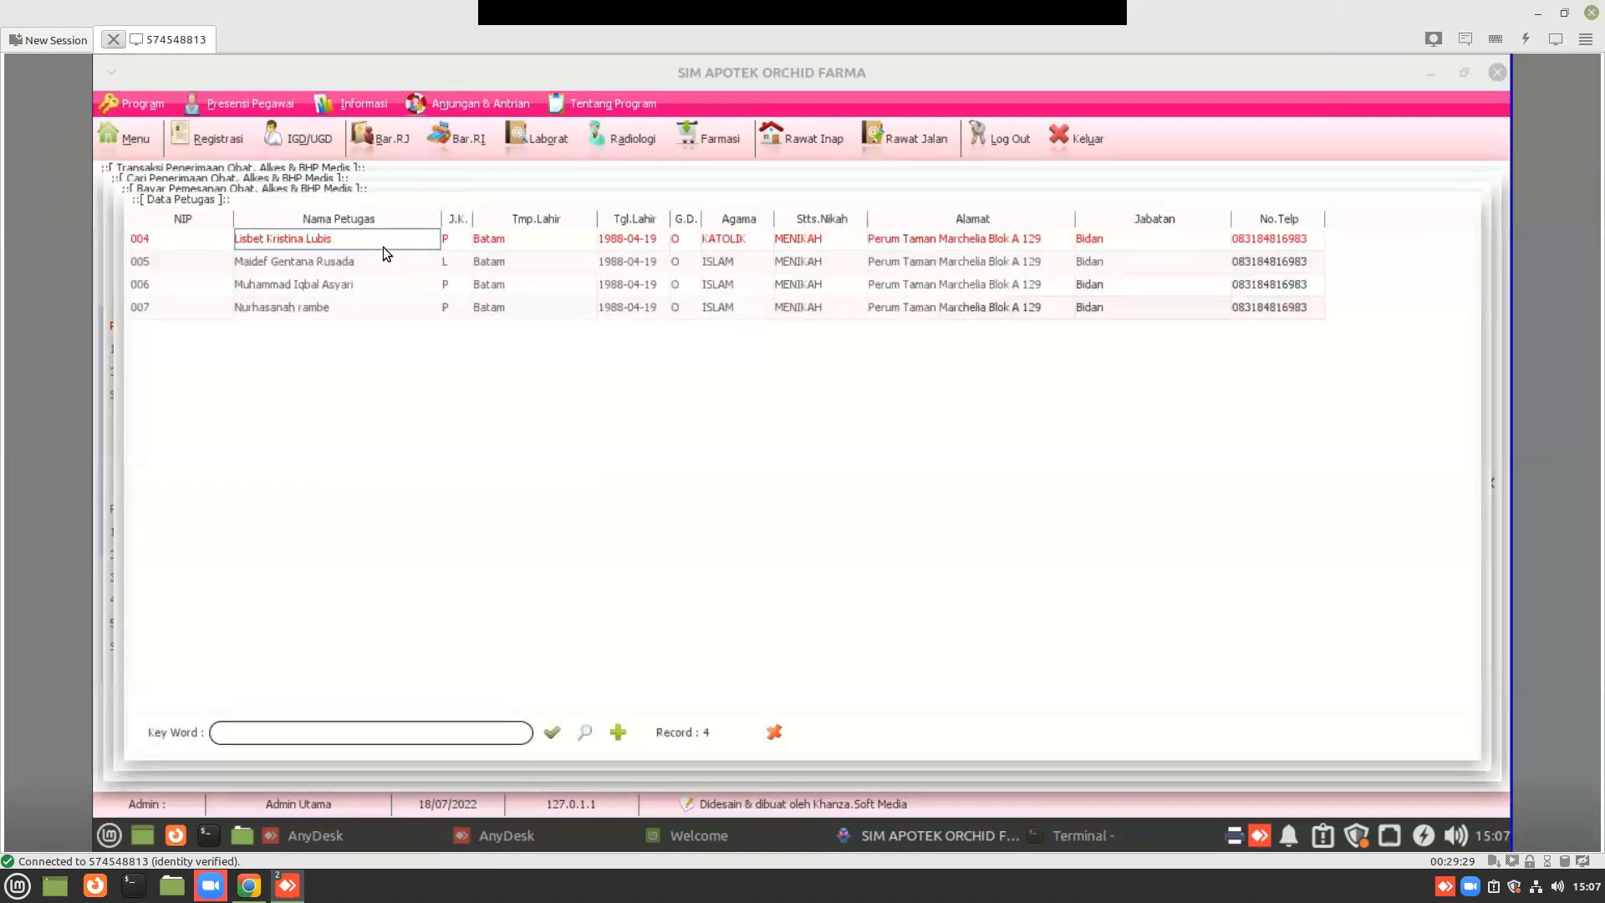
click(775, 257)
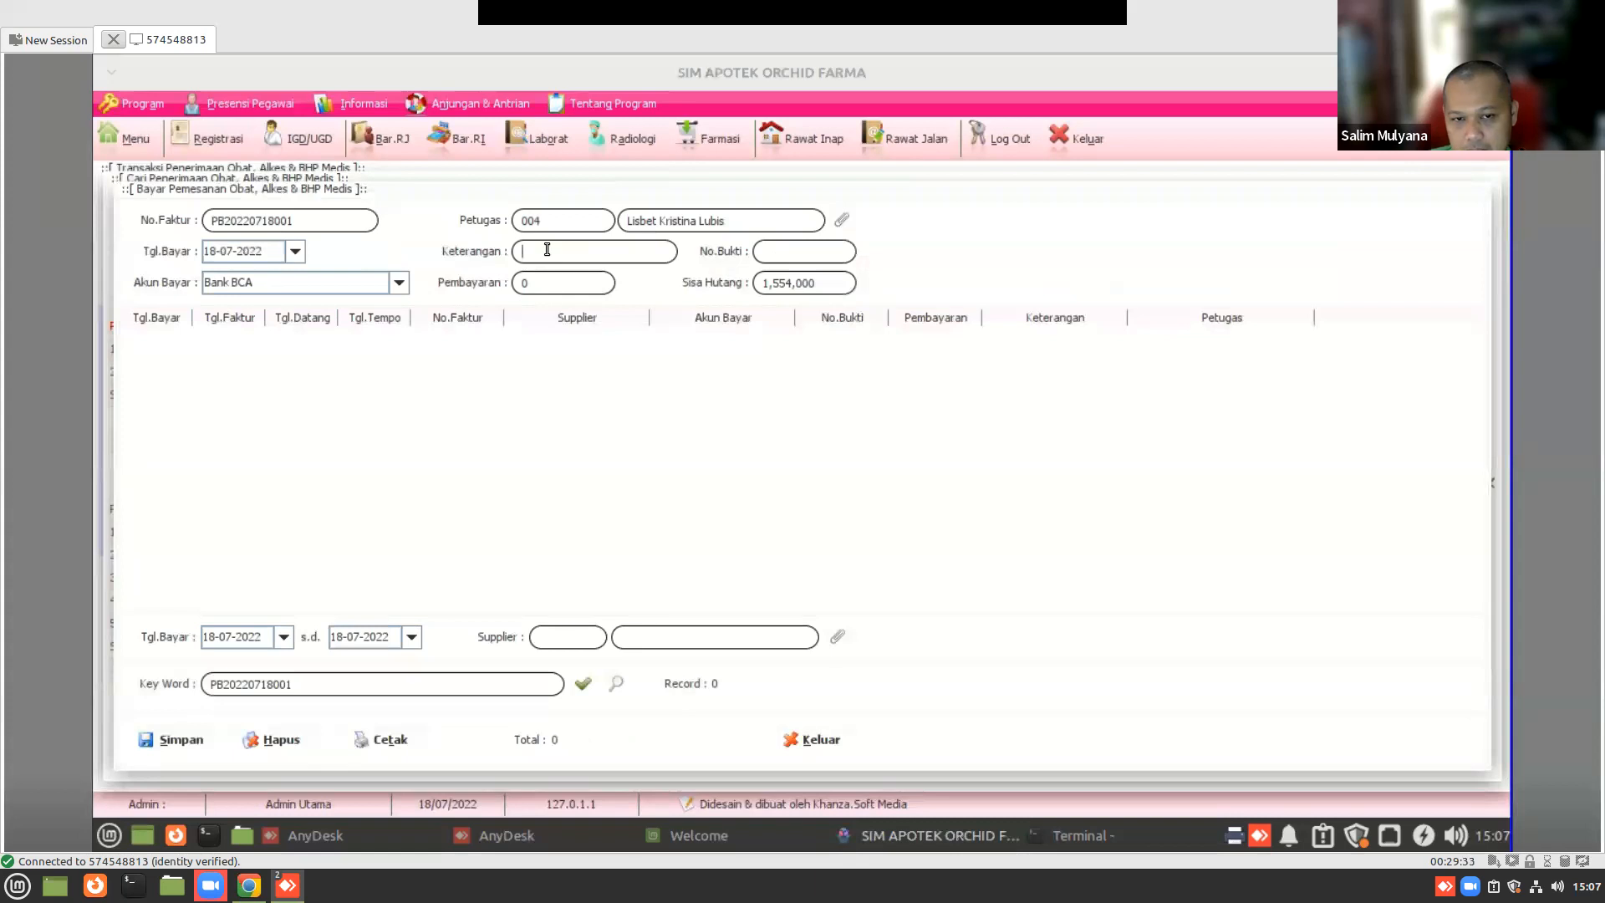
click(551, 292)
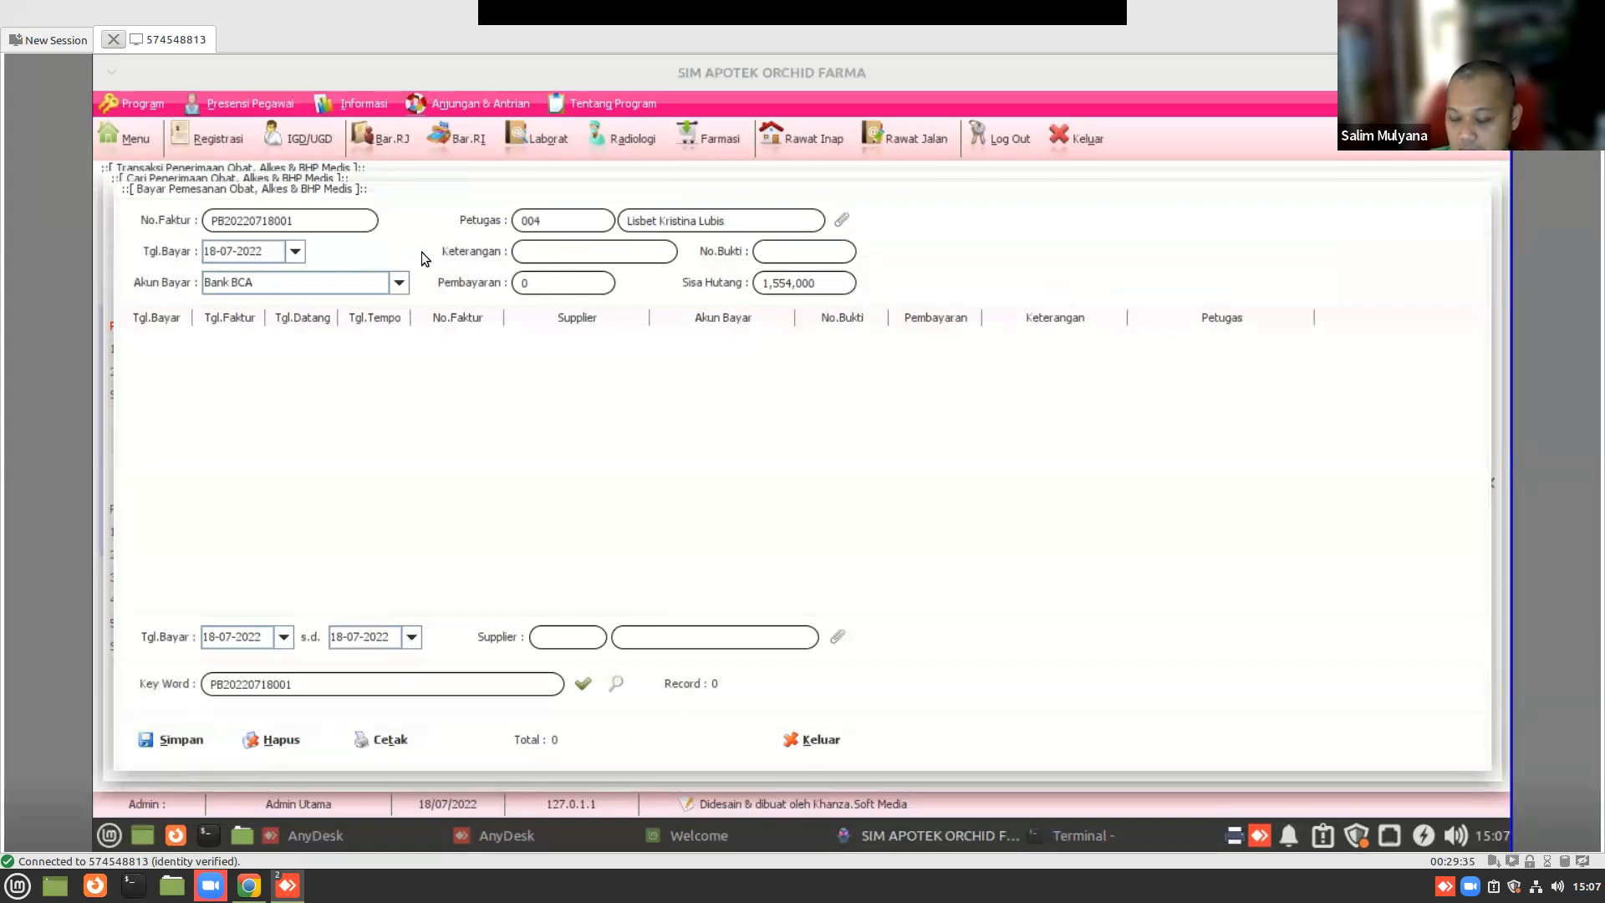
- Enter a 1,554,000 Bayar Cash payment noted 'lunas', then close without saving
text(1554000)
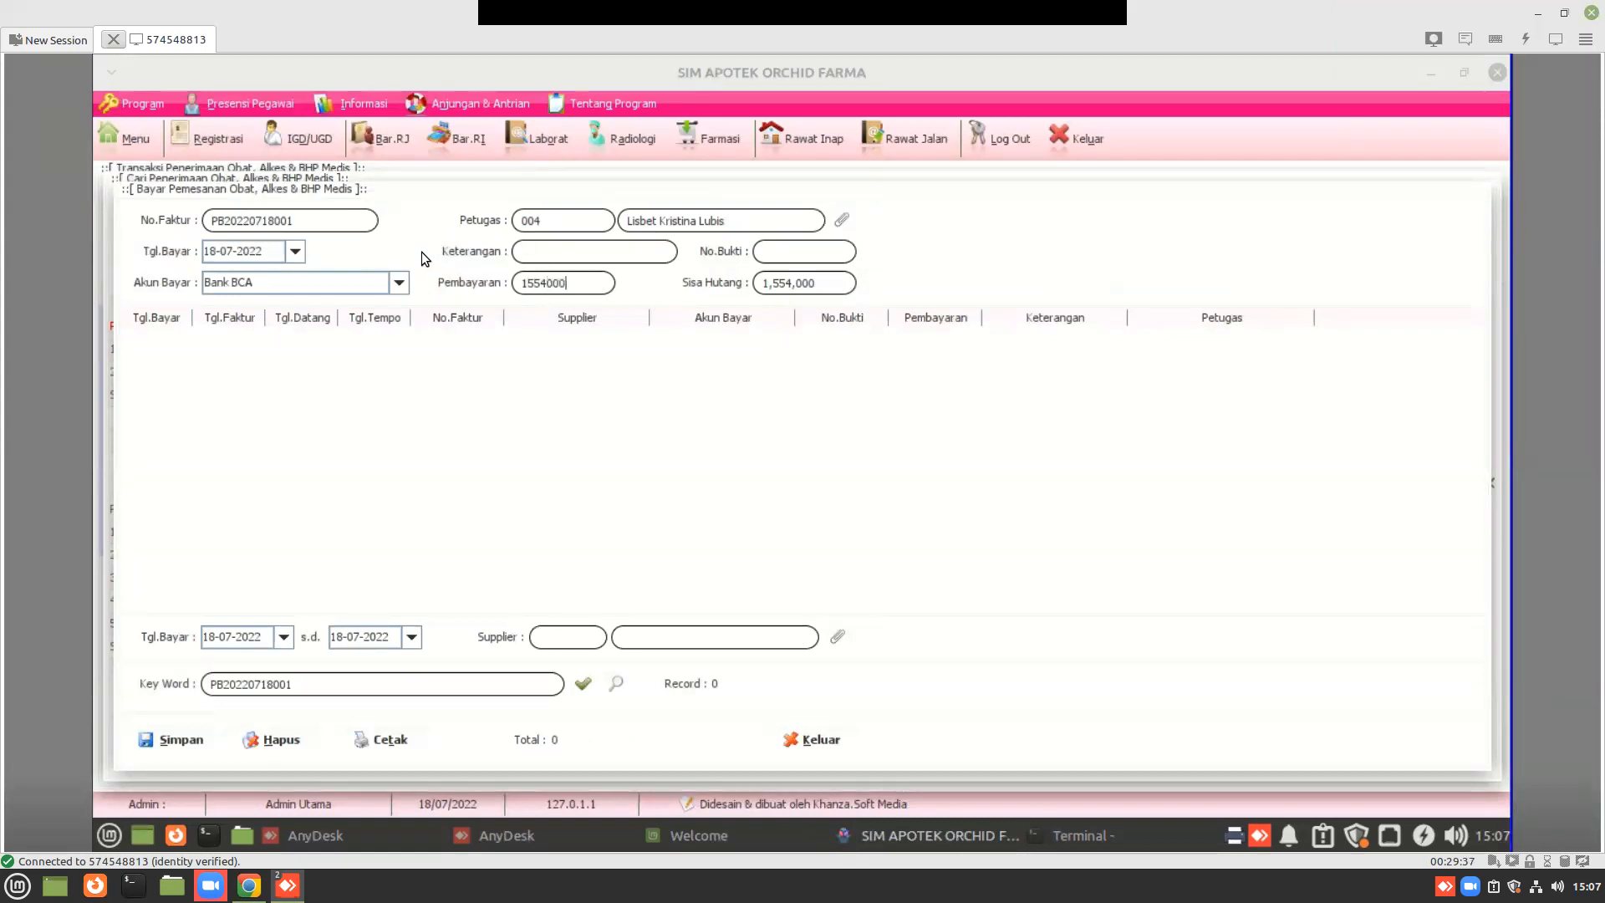
key(Return)
click(332, 281)
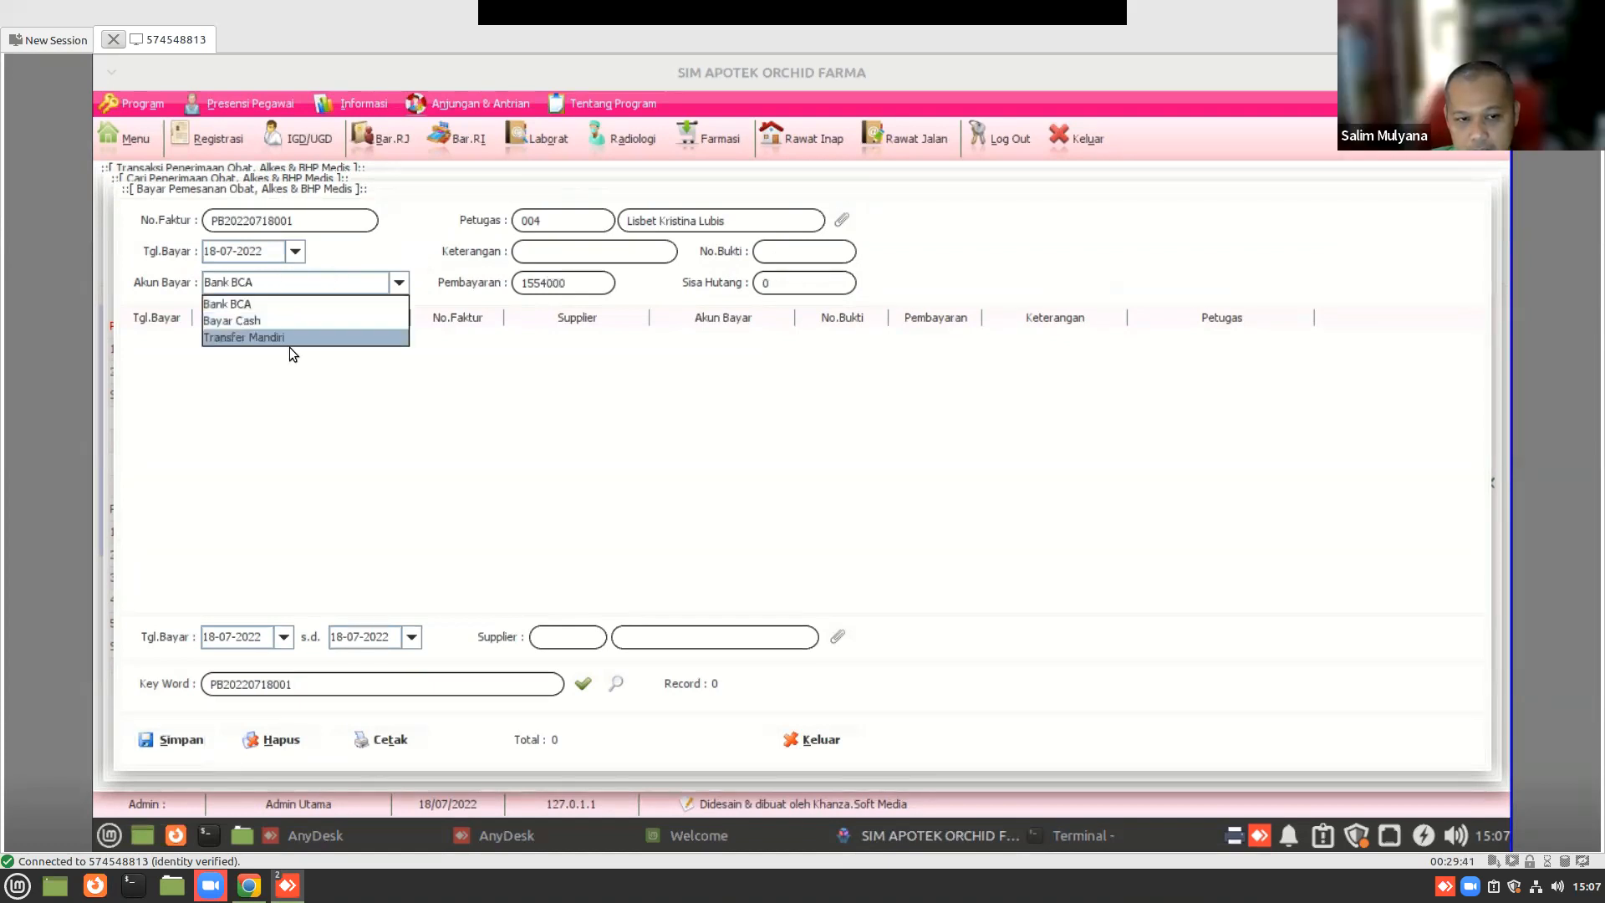
click(303, 321)
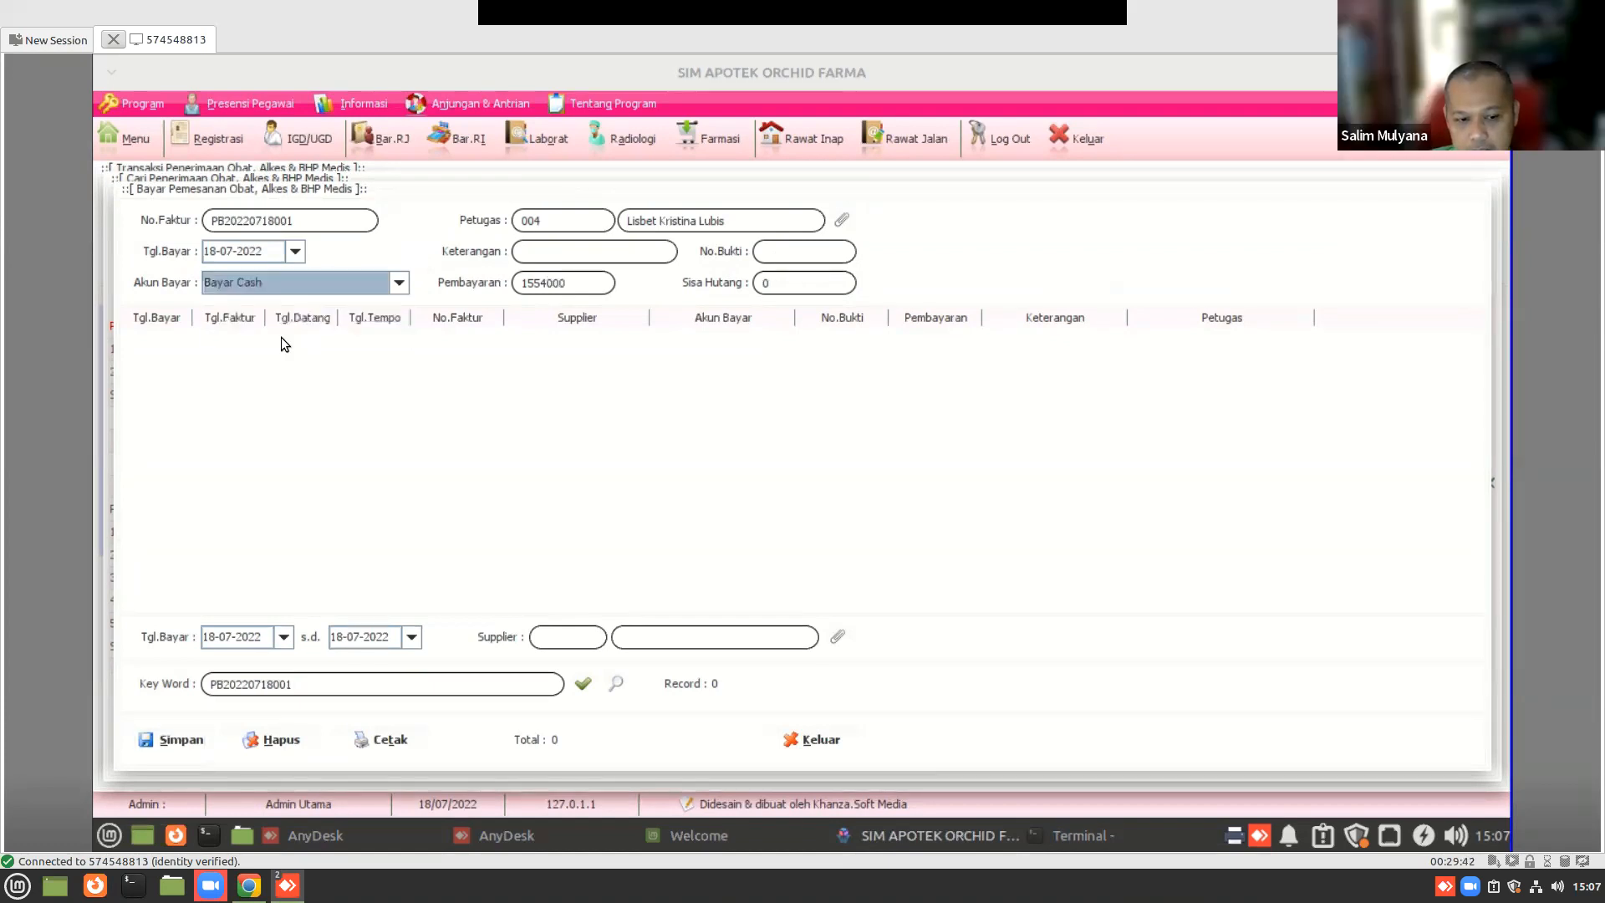
click(619, 249)
text(l,)
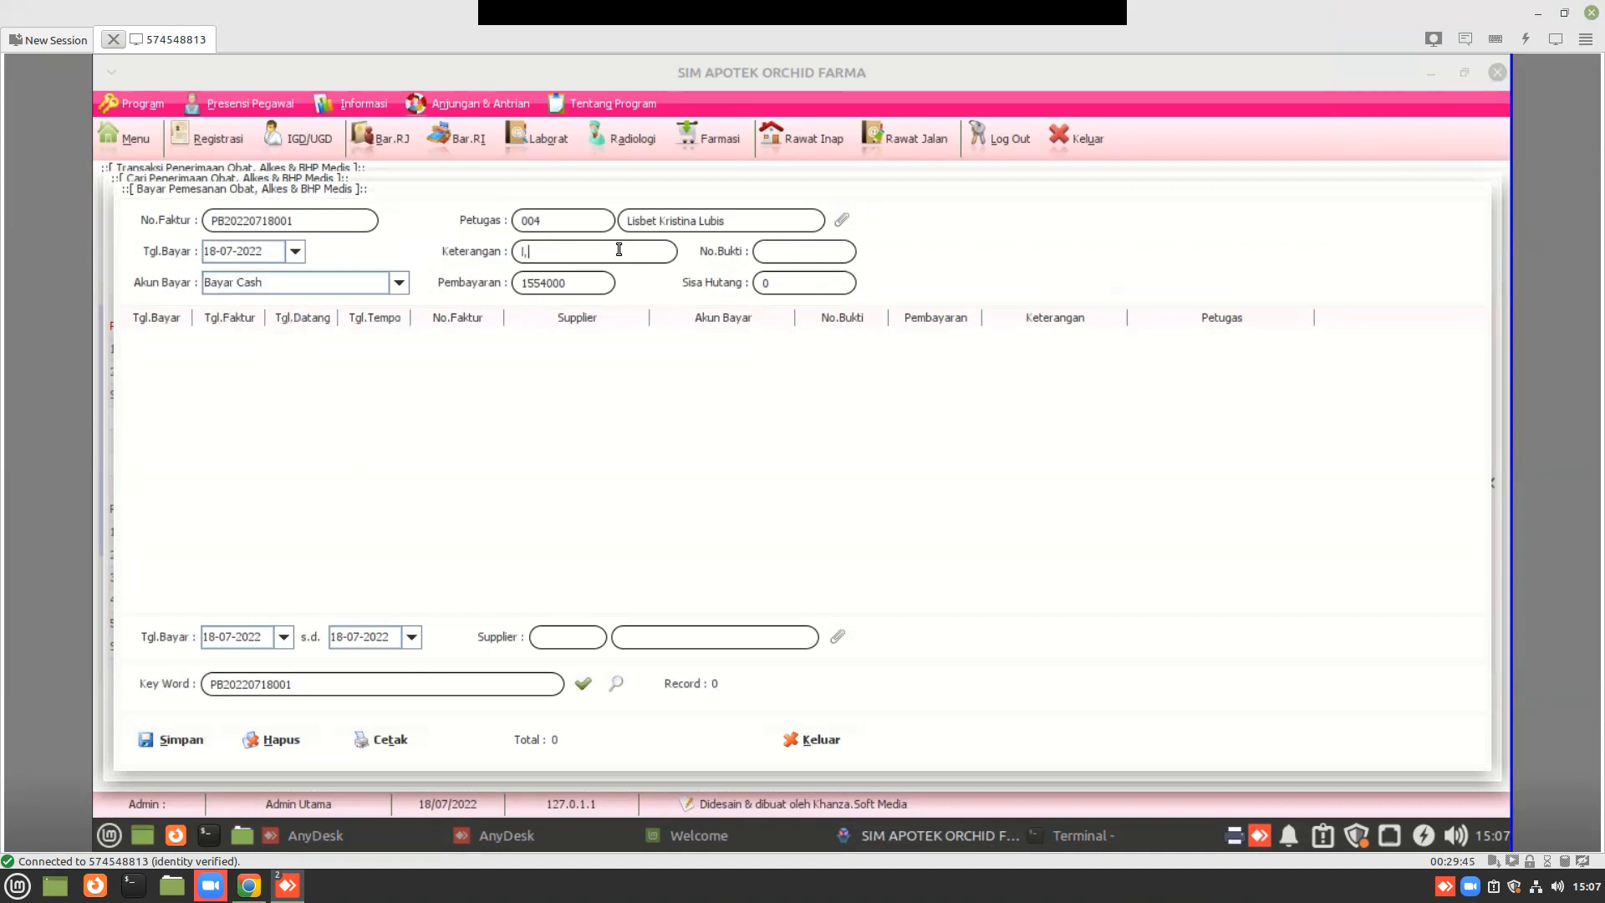
text(unas)
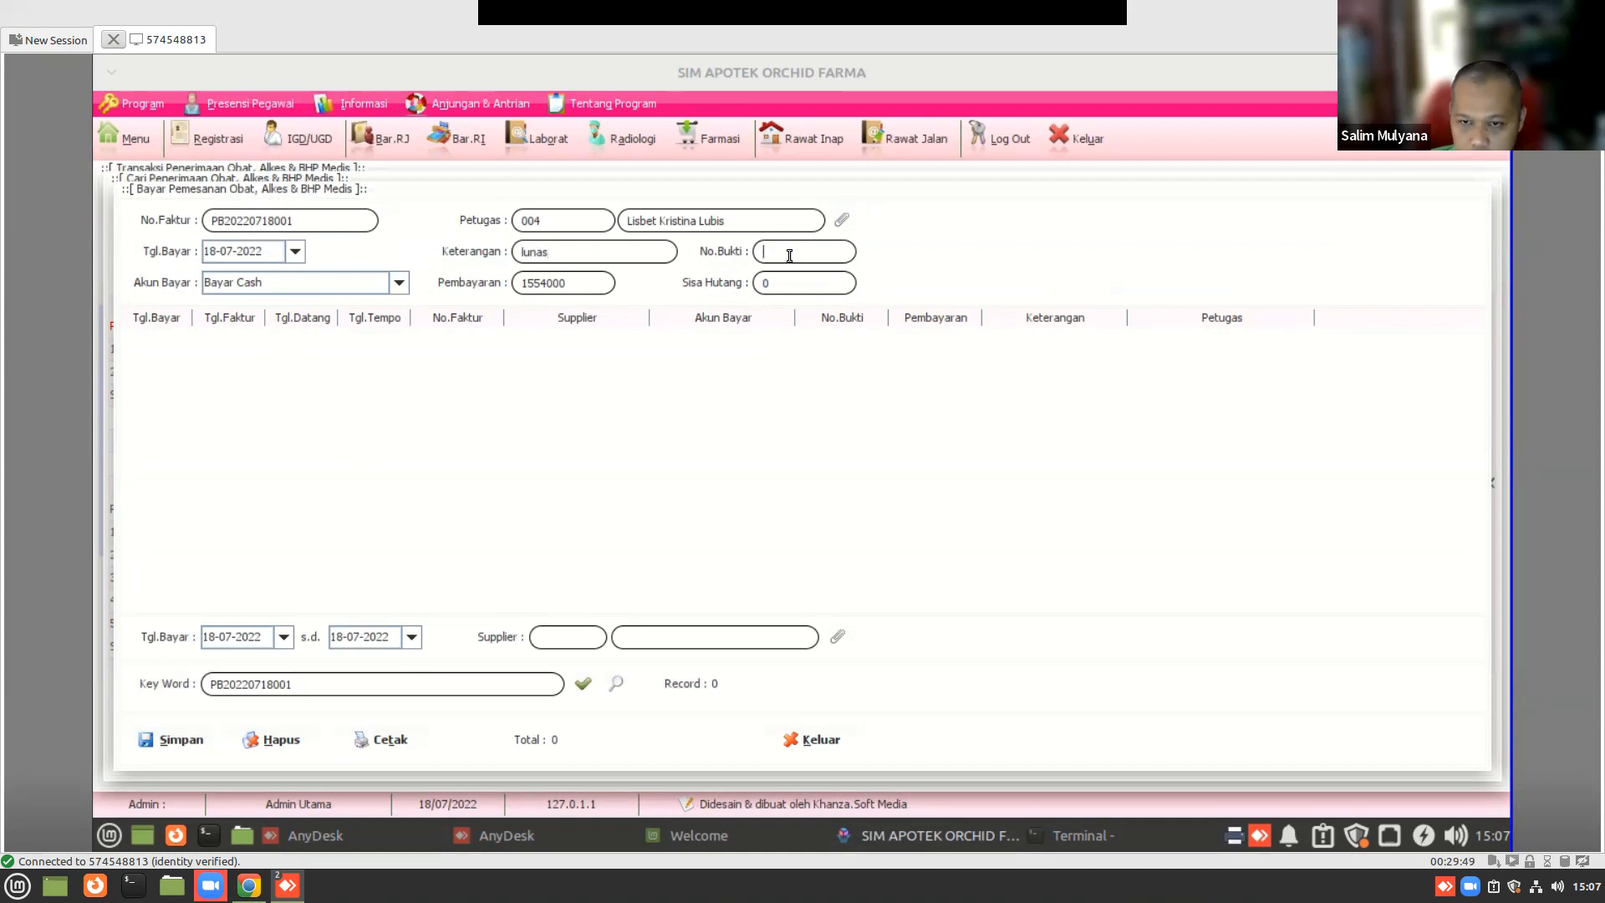
text(-)
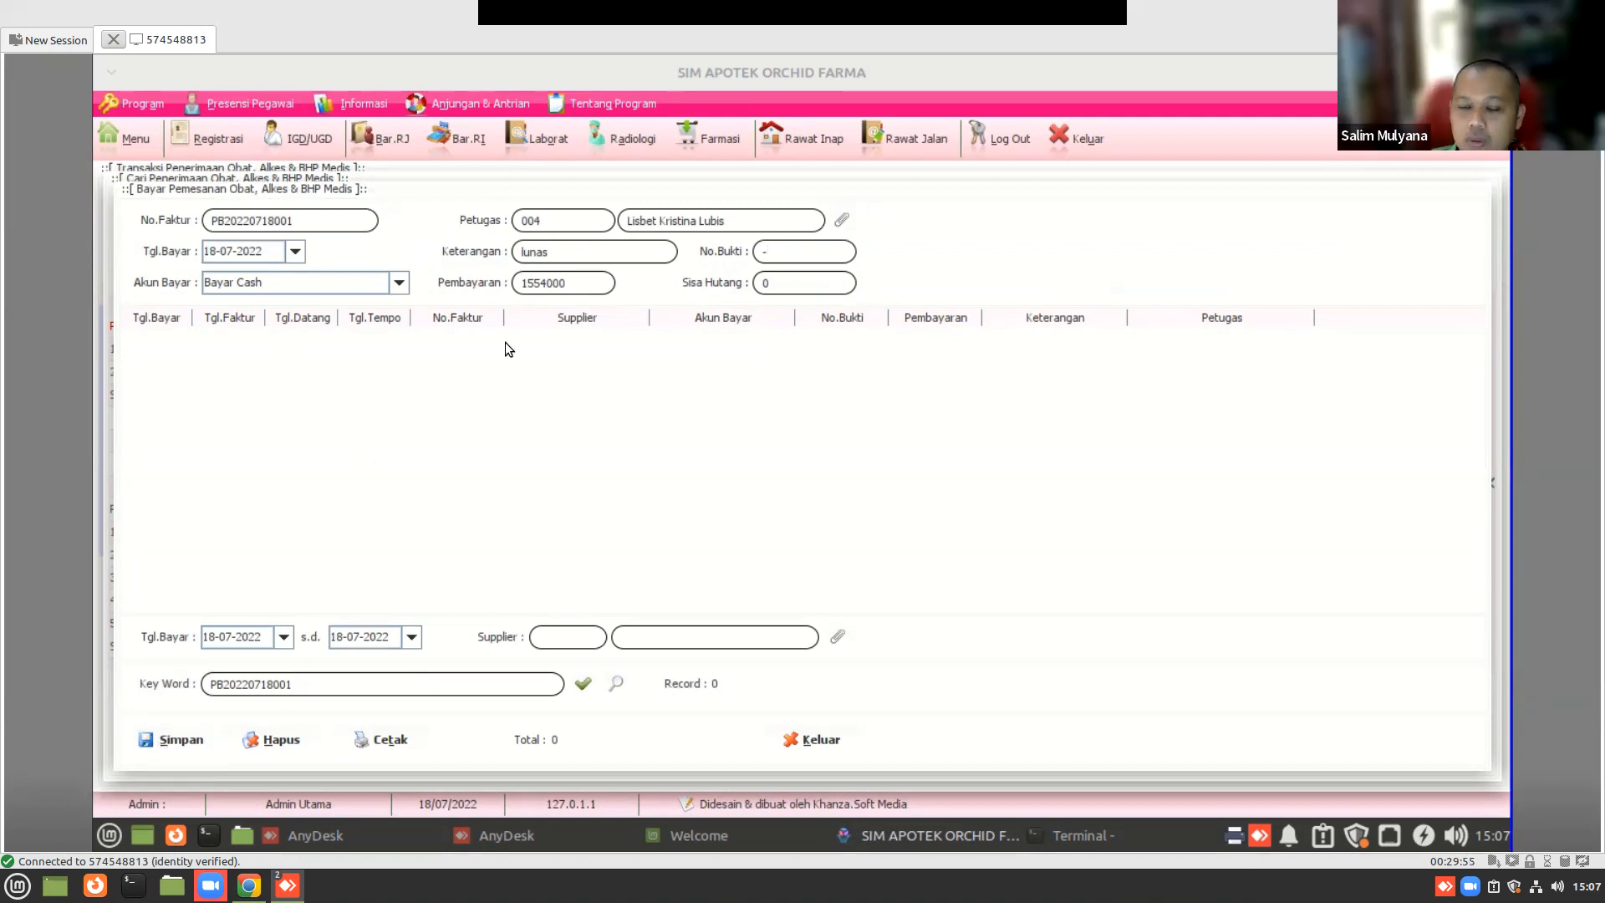
click(799, 736)
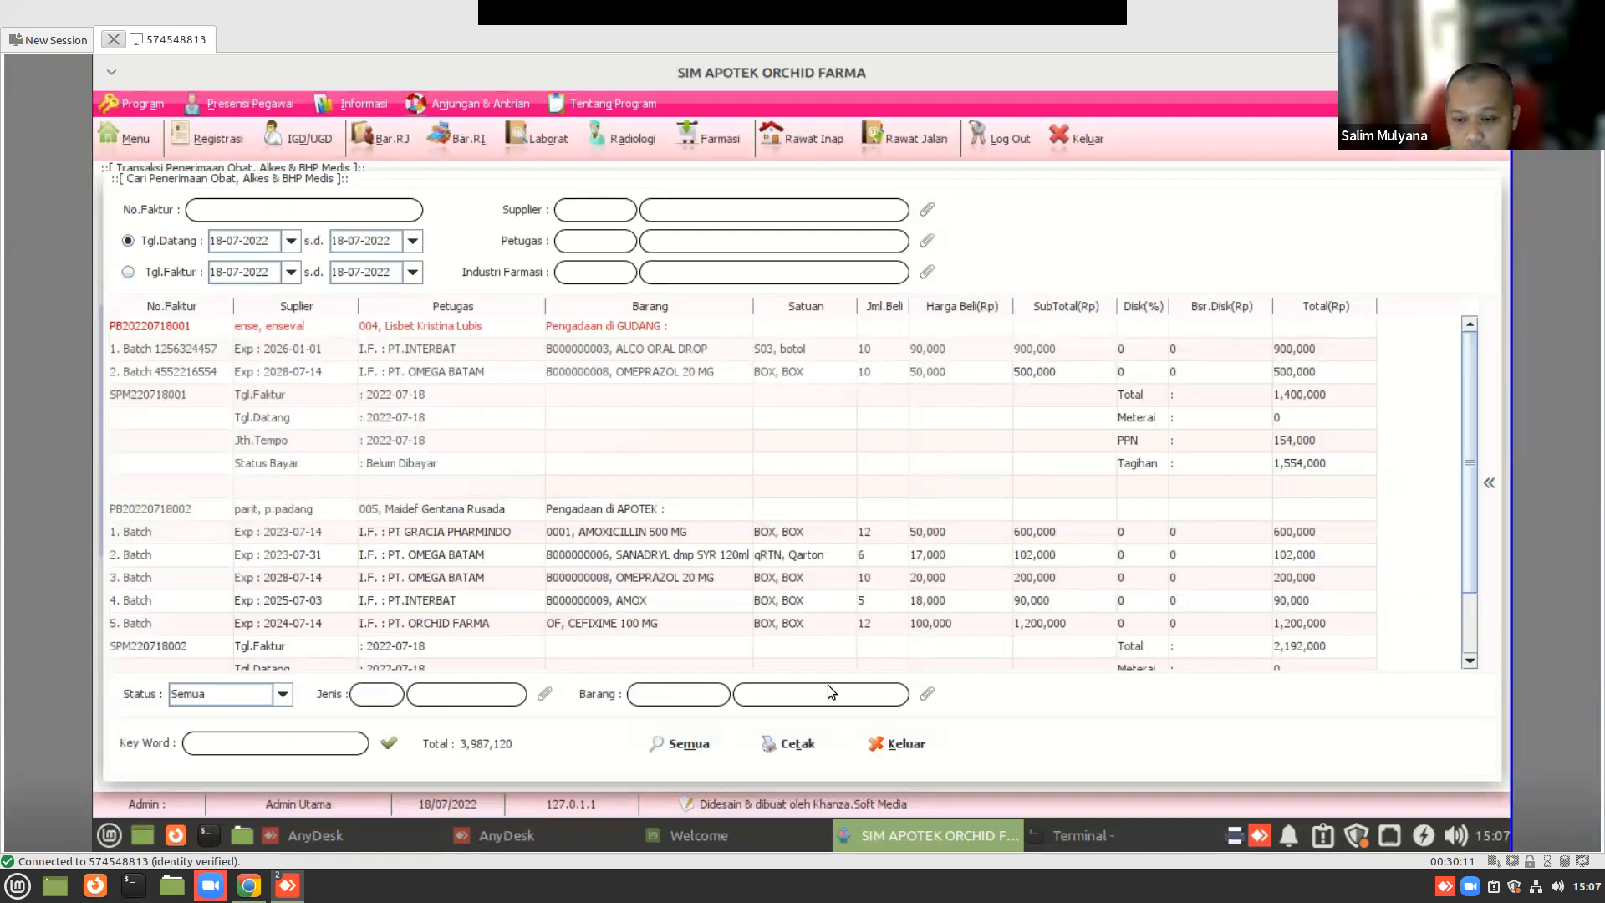
- Close the receipt search and open the Hutang Obat & BHP form via a 'hutang' menu search
click(894, 739)
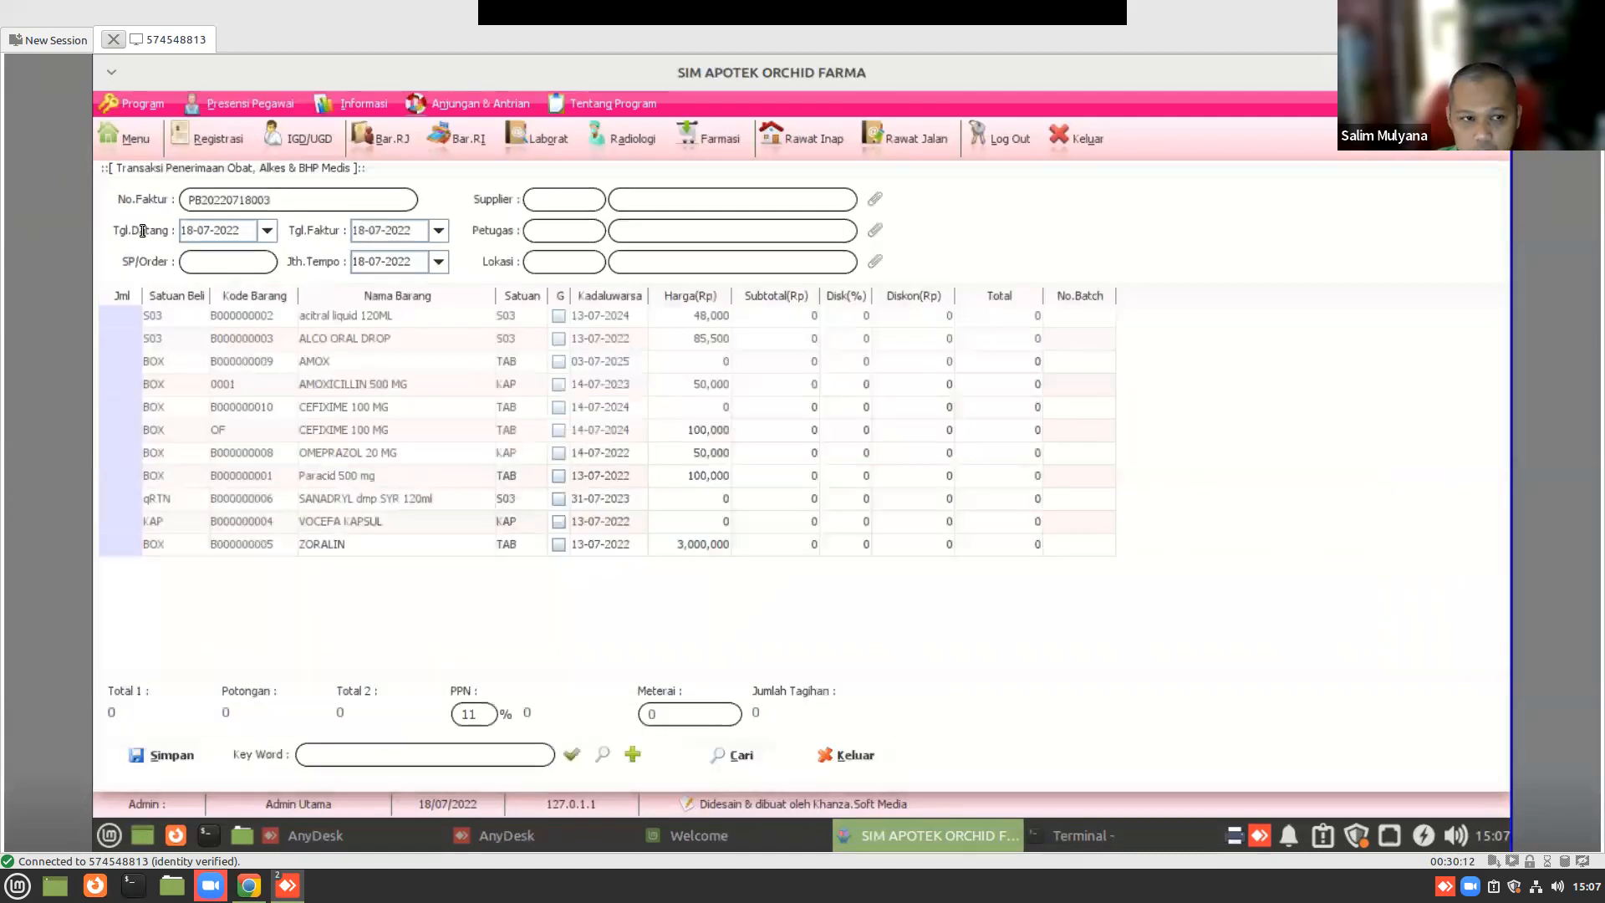
click(135, 139)
key(ctrl+a)
text(hutang)
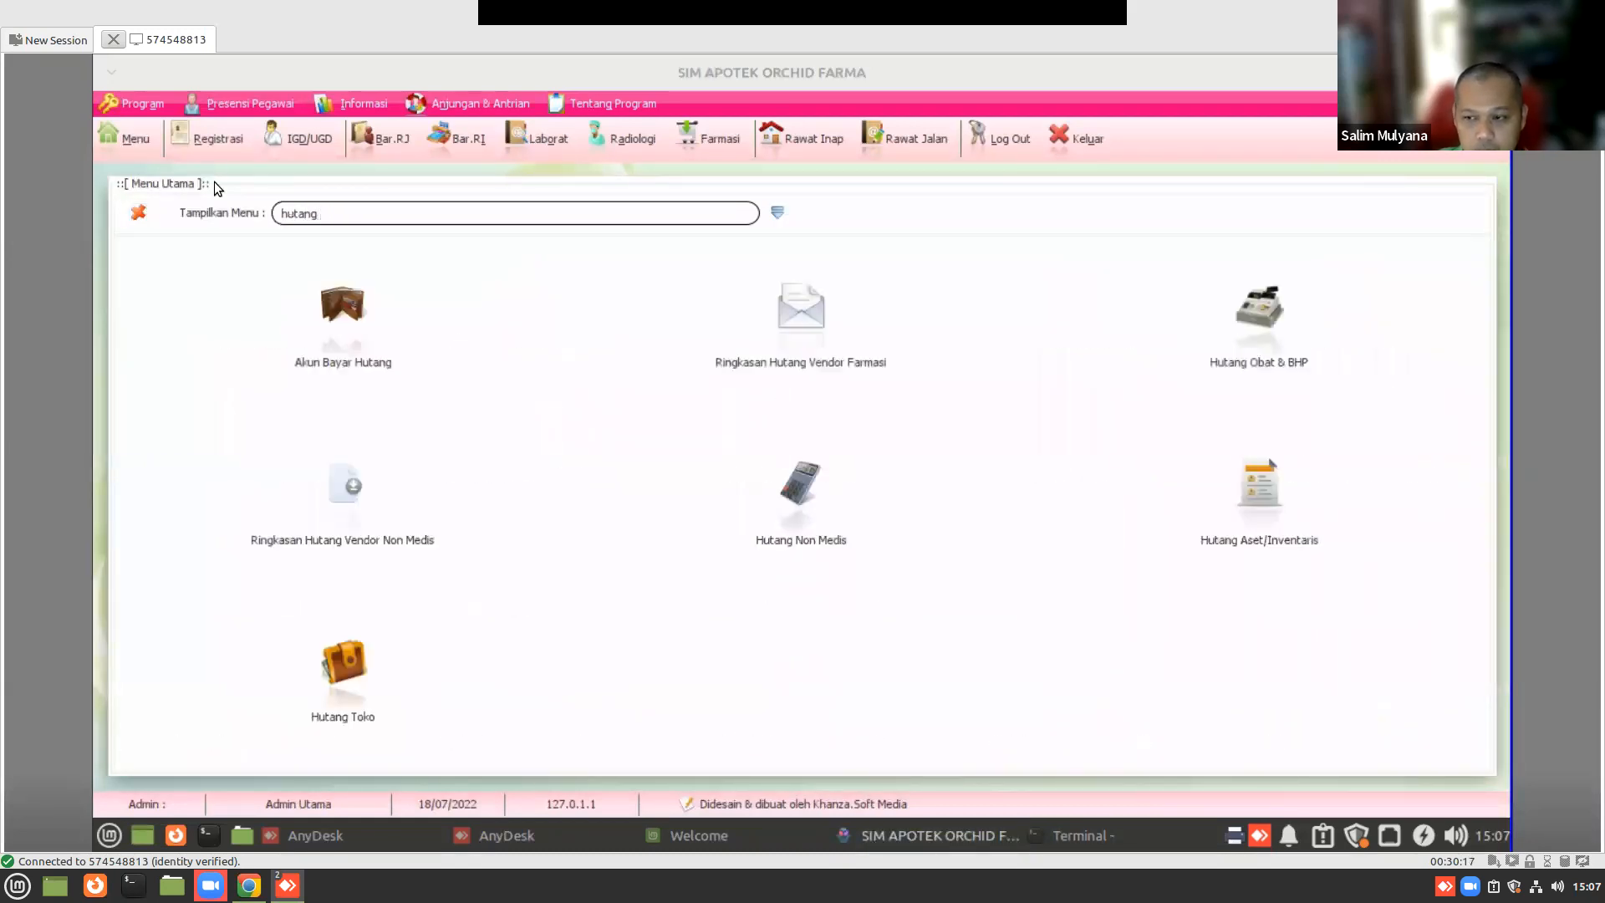
click(1265, 321)
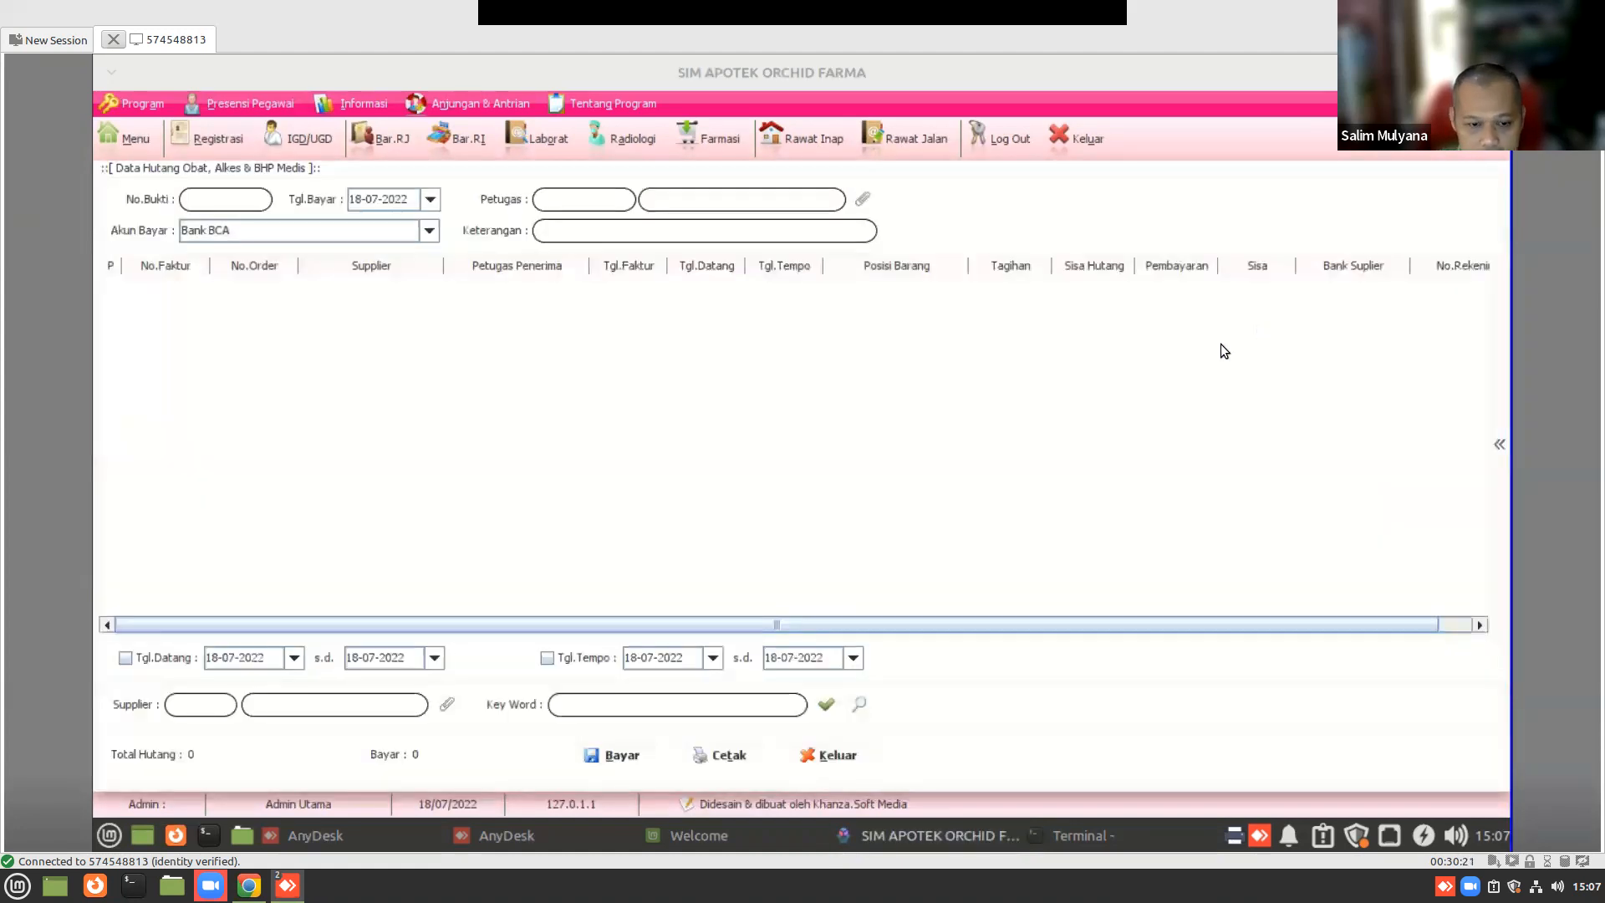
- Load all 11 unpaid invoices totalling 200,964,290 and check the first invoice's dates
click(826, 704)
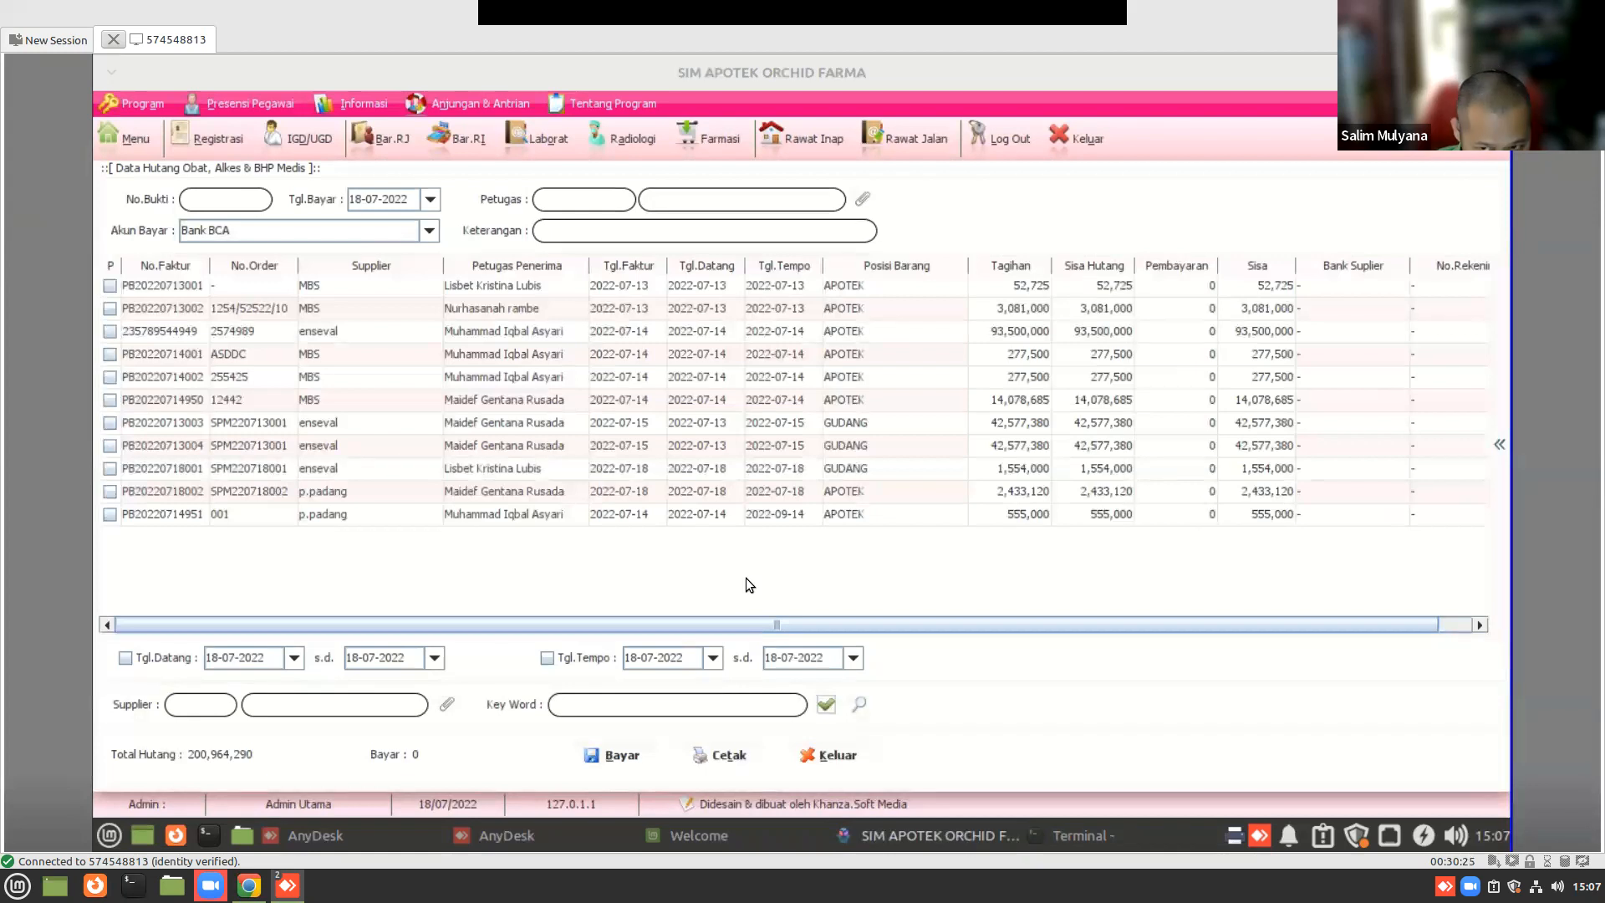
drag(395, 284, 417, 468)
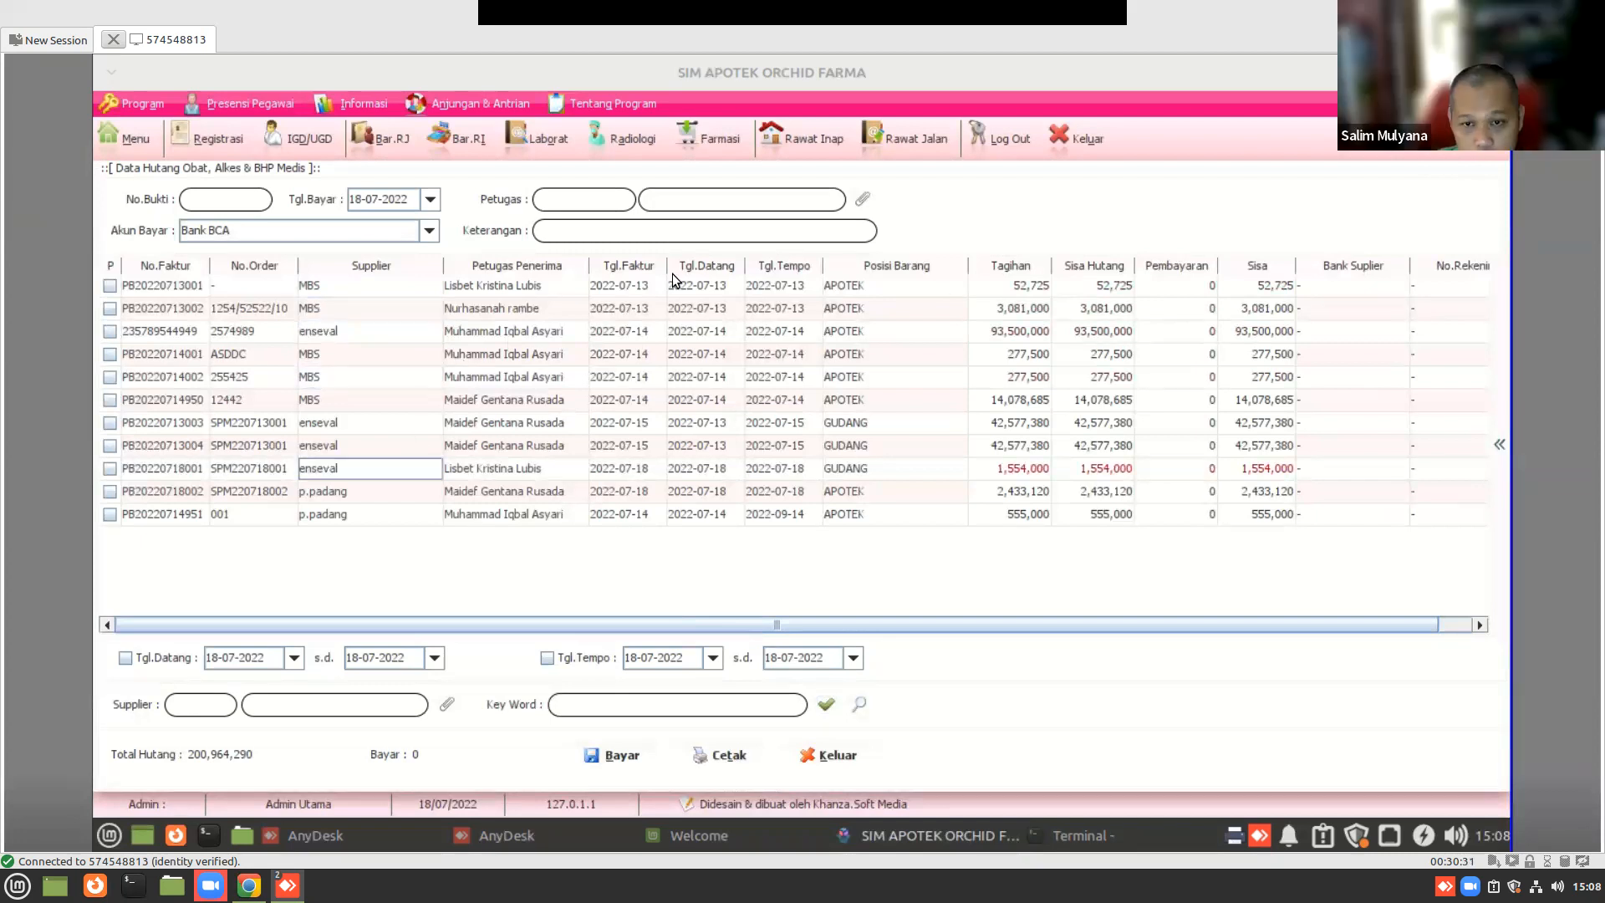
click(719, 283)
click(647, 287)
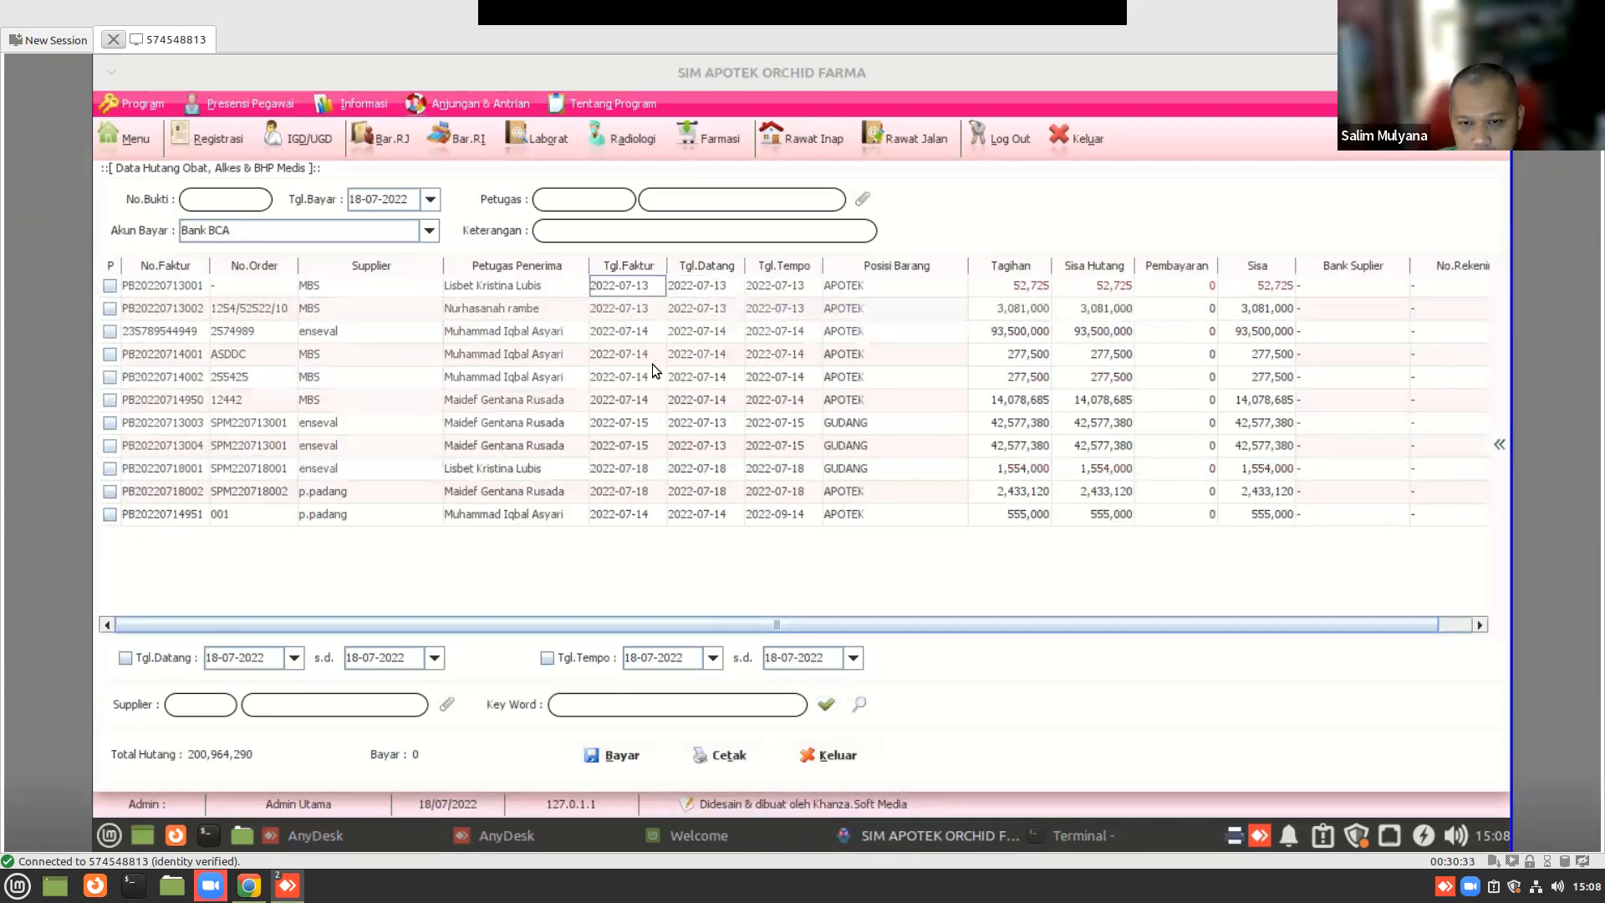
click(804, 282)
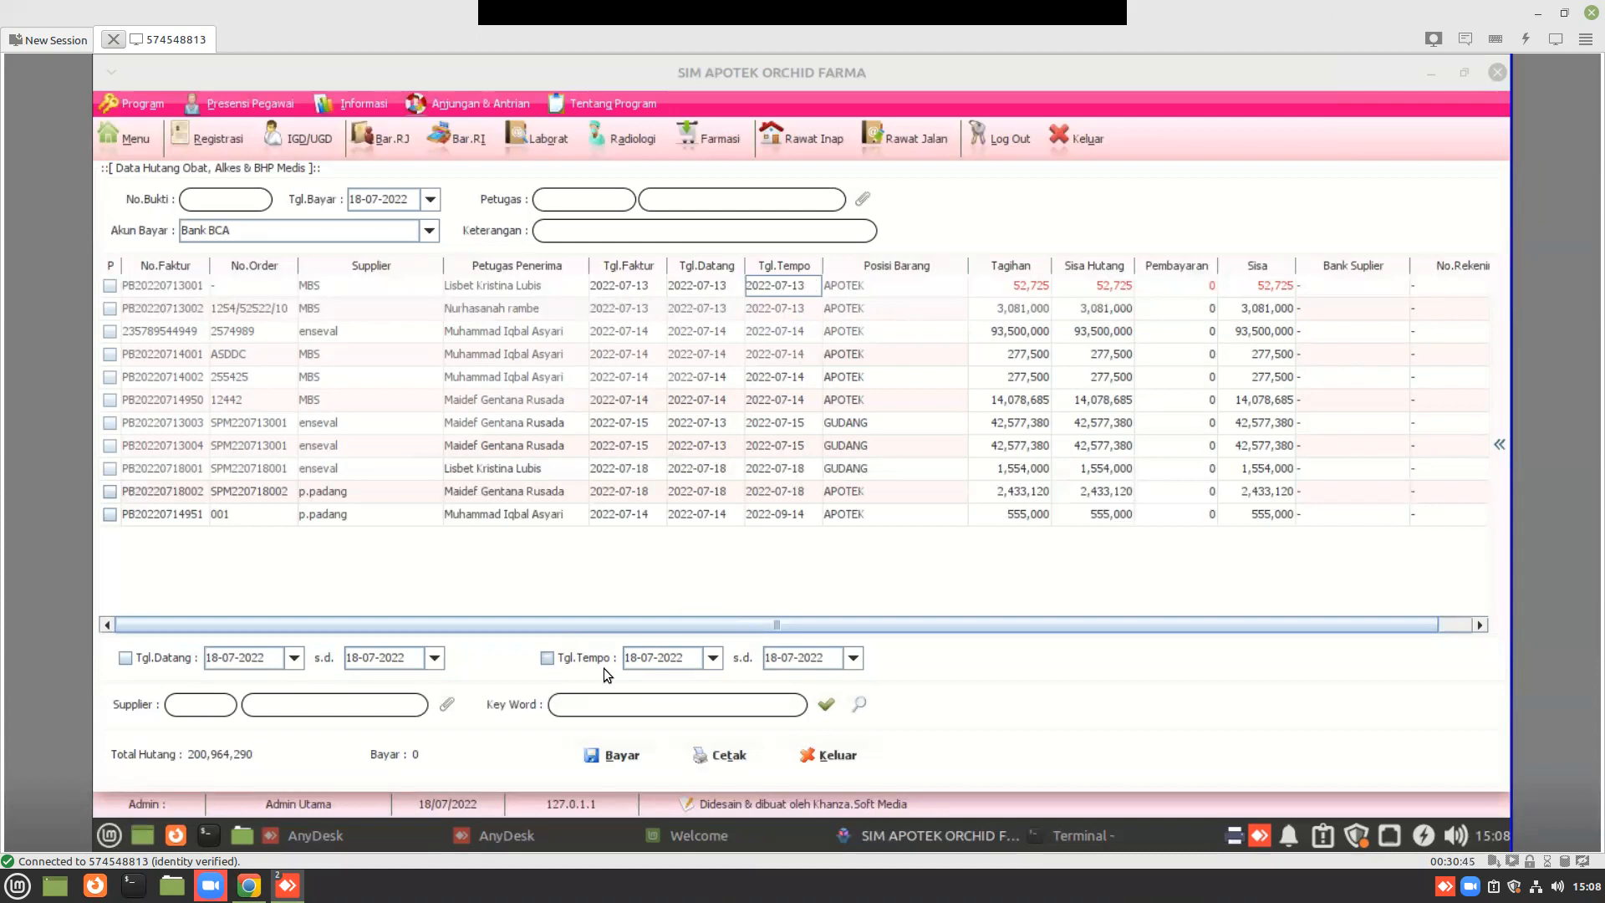
- Filter the debt list by due date, starting from 13-07-2022, and refresh
click(713, 658)
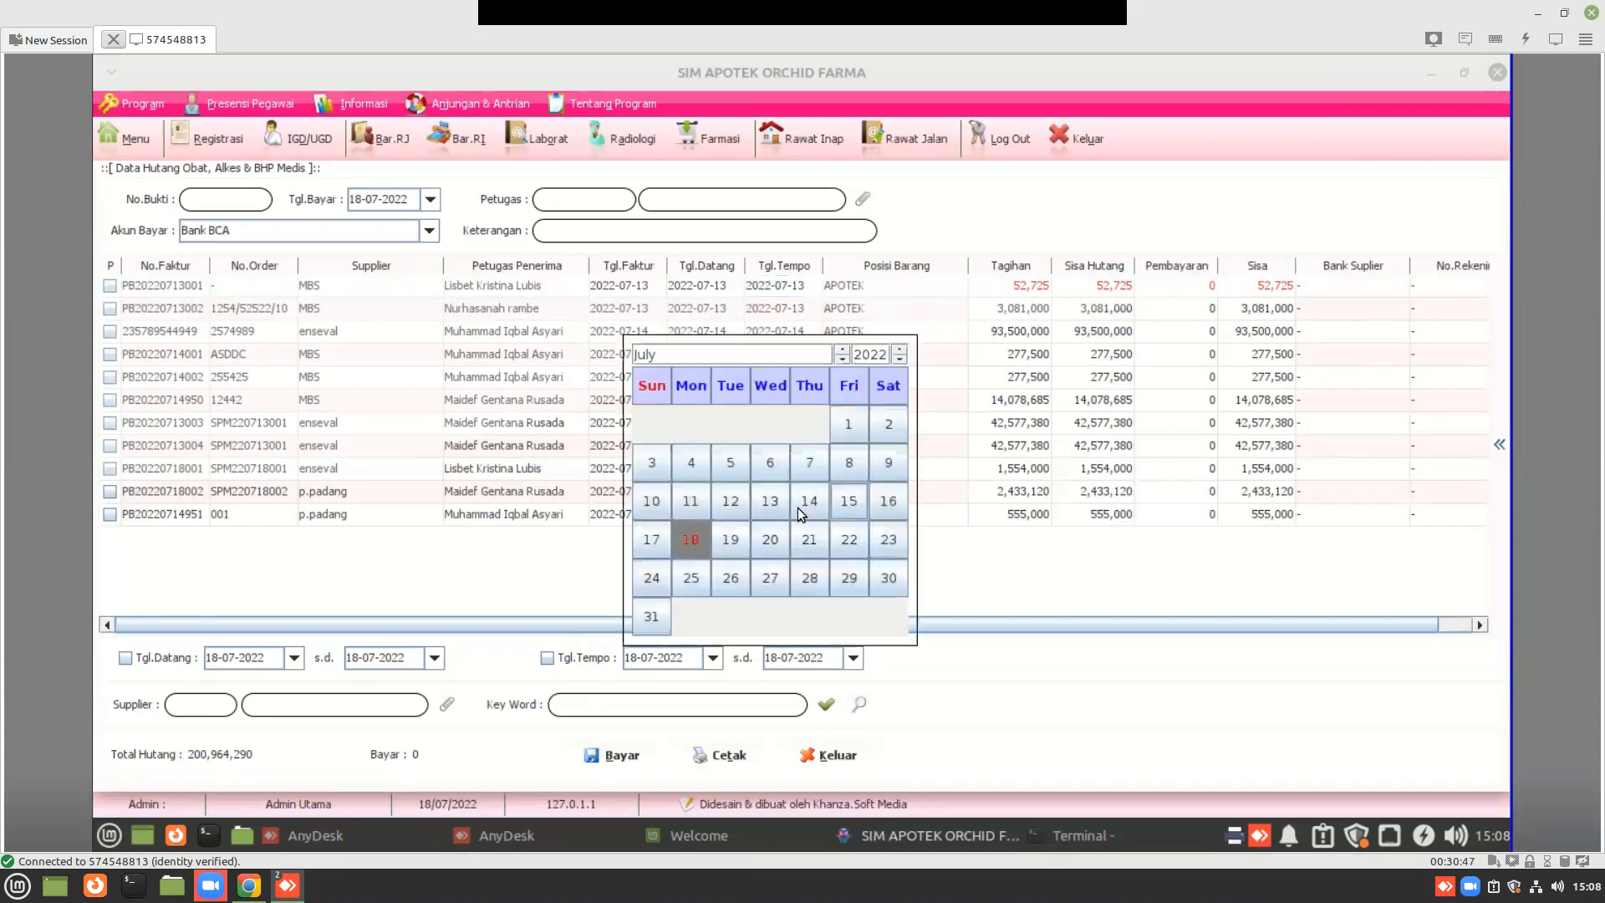
click(772, 502)
click(546, 657)
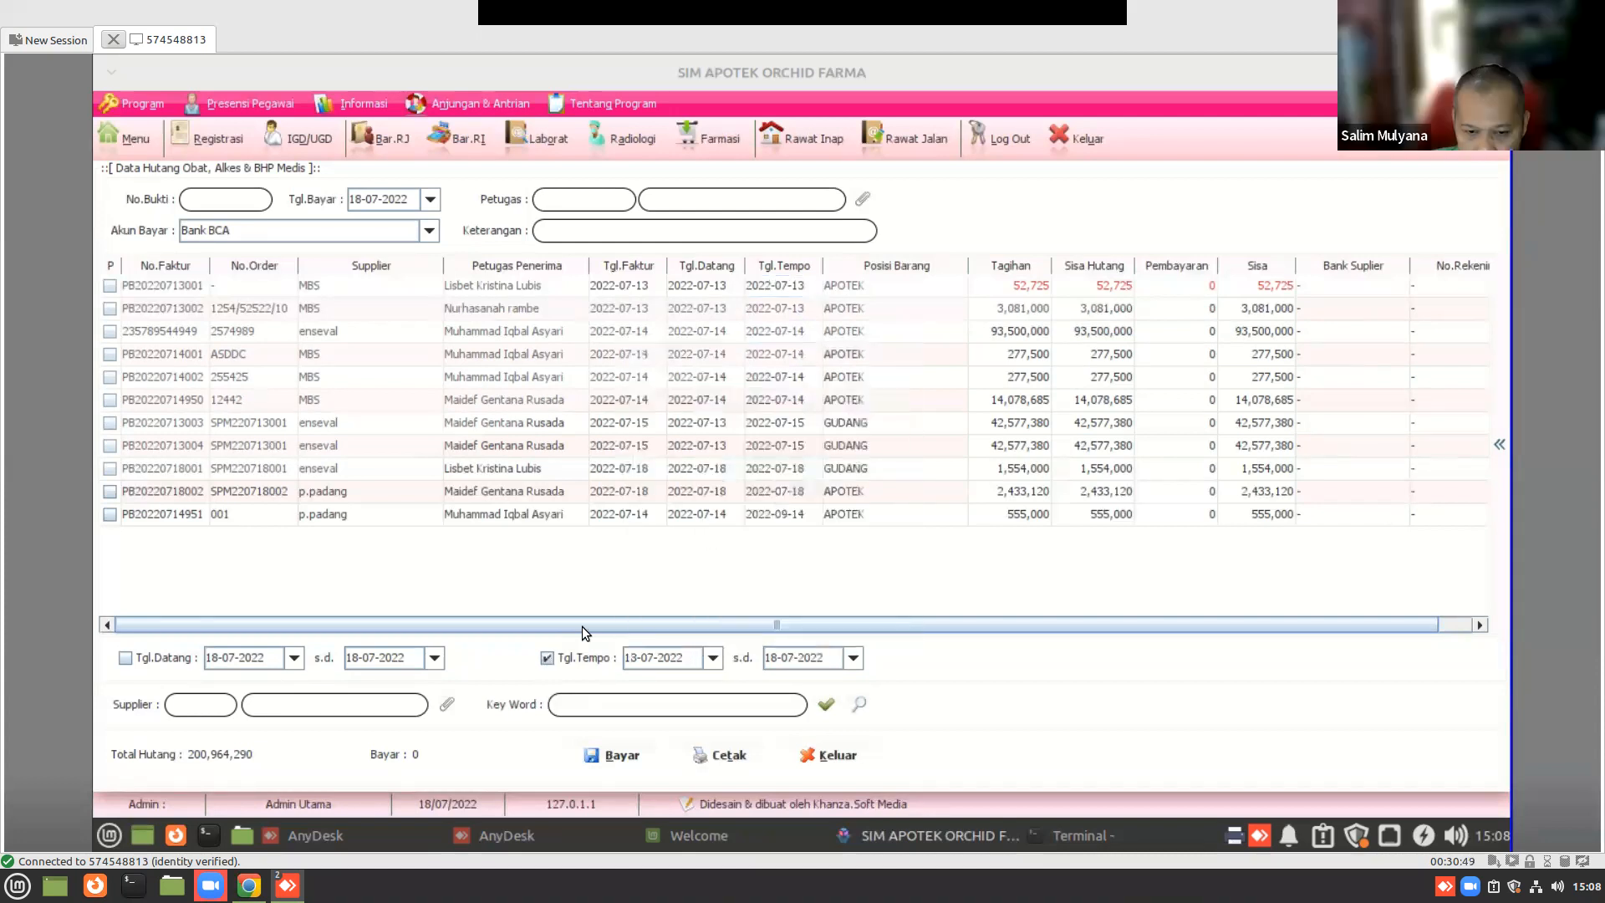
click(834, 702)
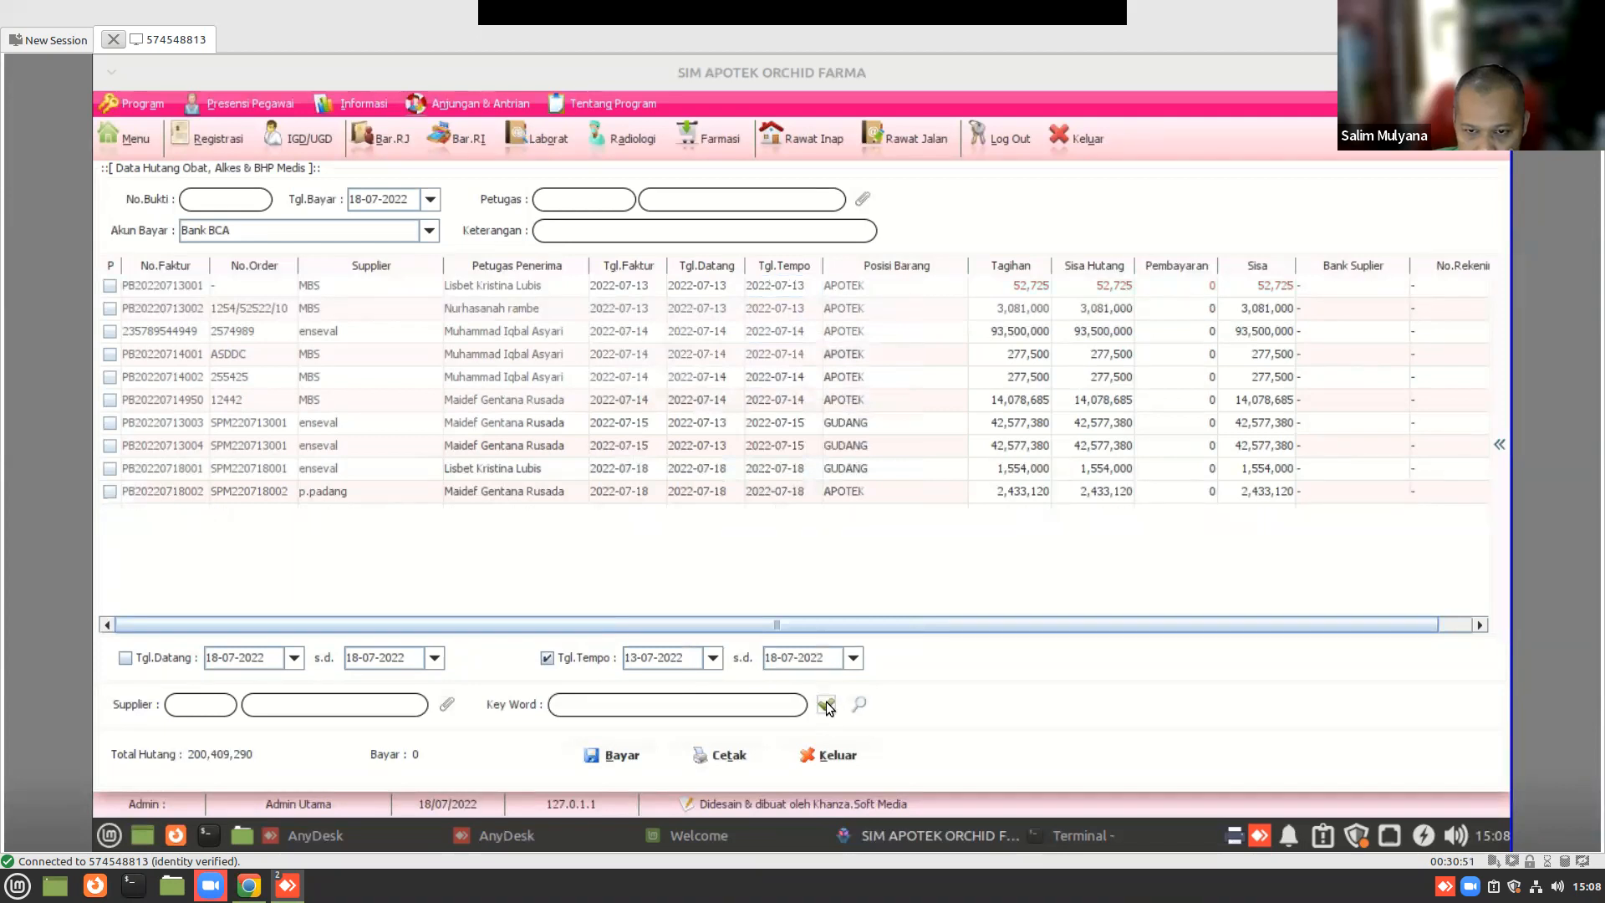
- Narrow the due-date filter to 18-07-2022 and tick the enseval invoice
click(713, 659)
click(690, 539)
click(831, 704)
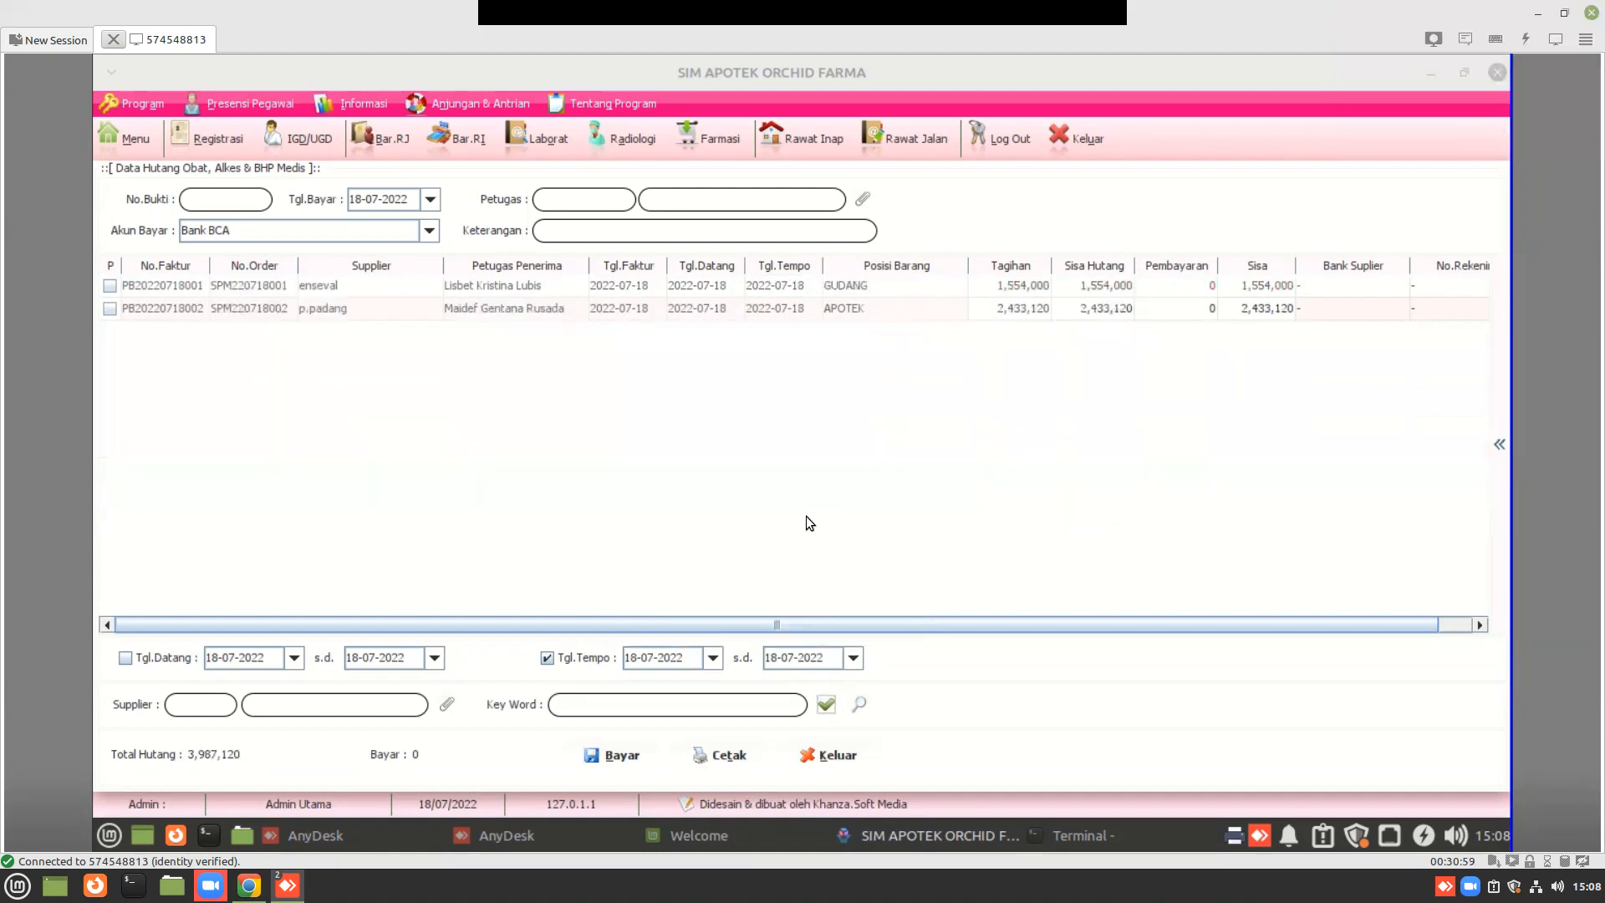
click(111, 285)
- Keep Bank BCA as the payment account and untick the p.padang invoice
click(116, 309)
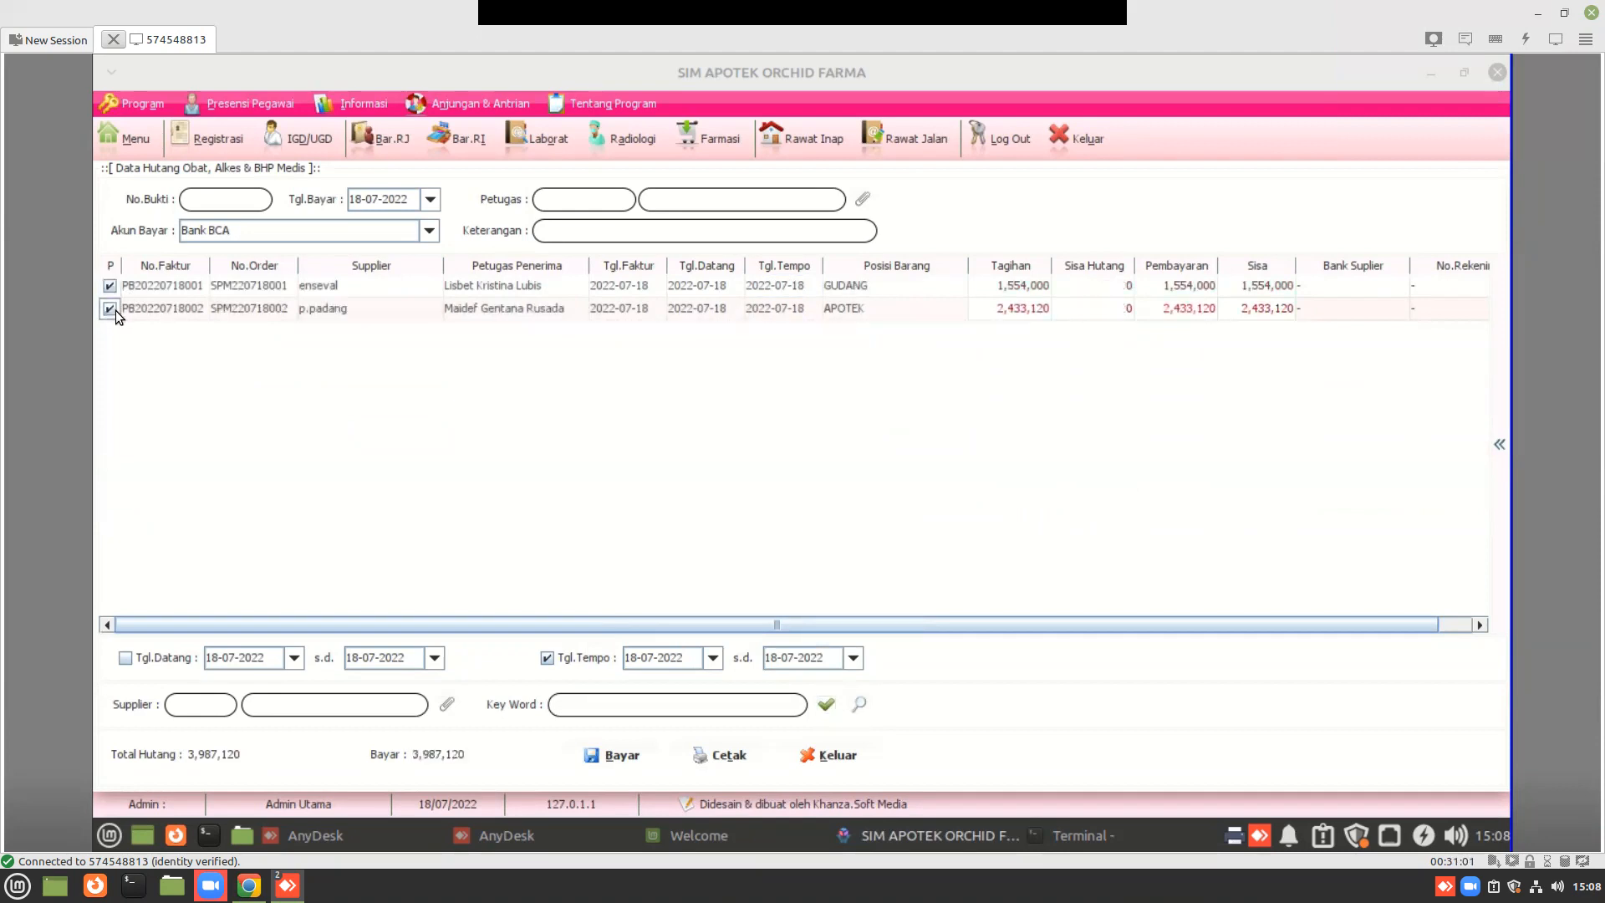
click(306, 223)
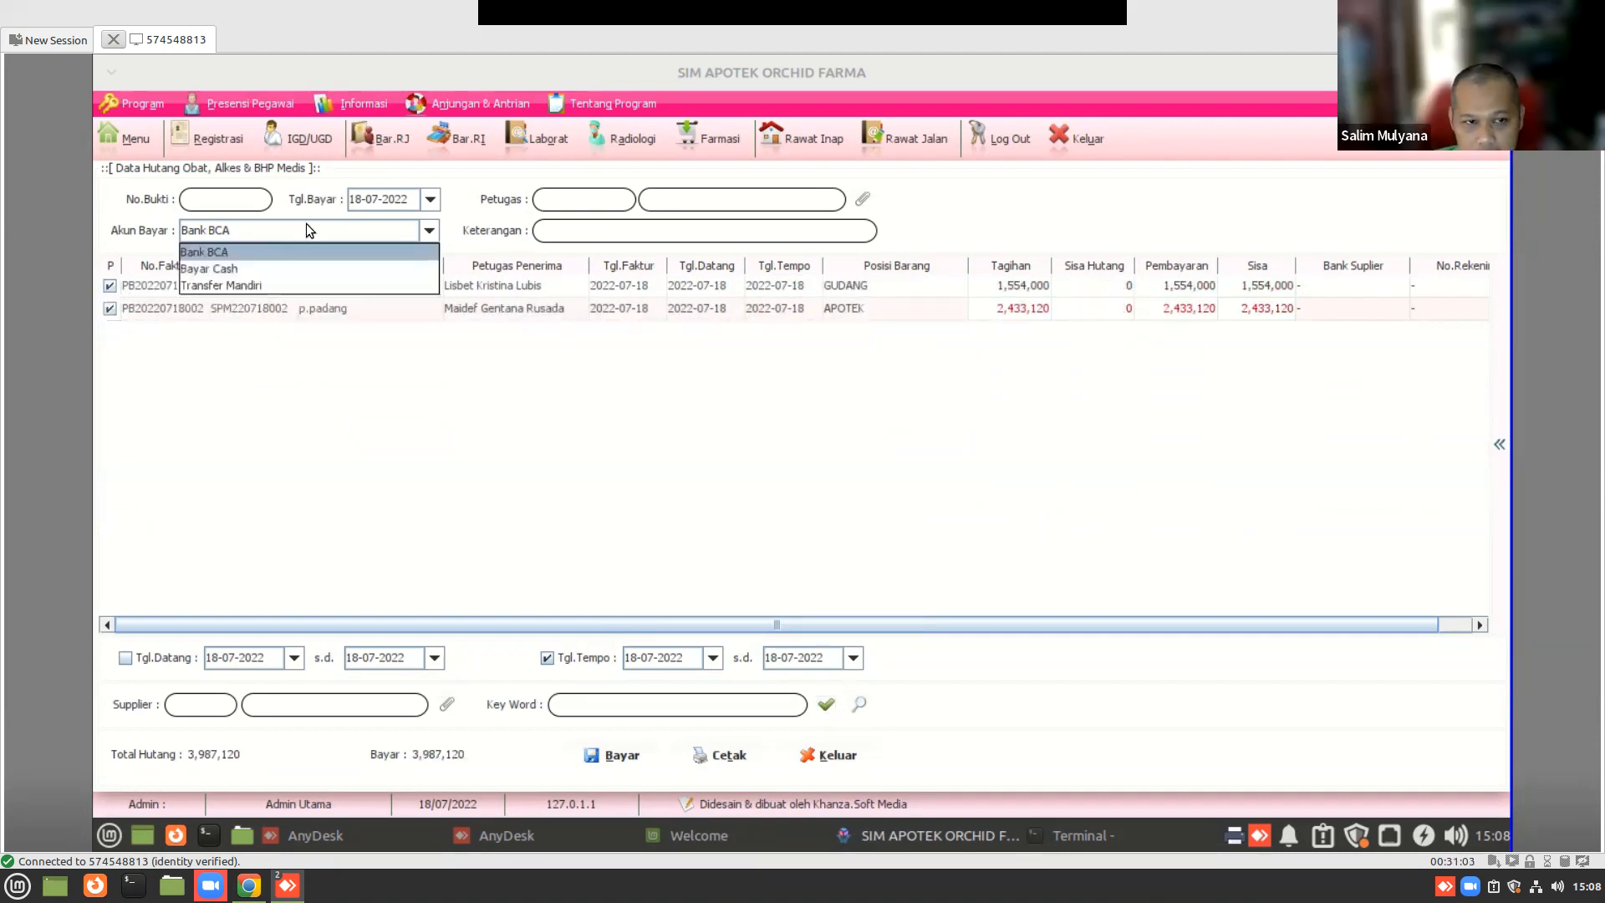
click(306, 223)
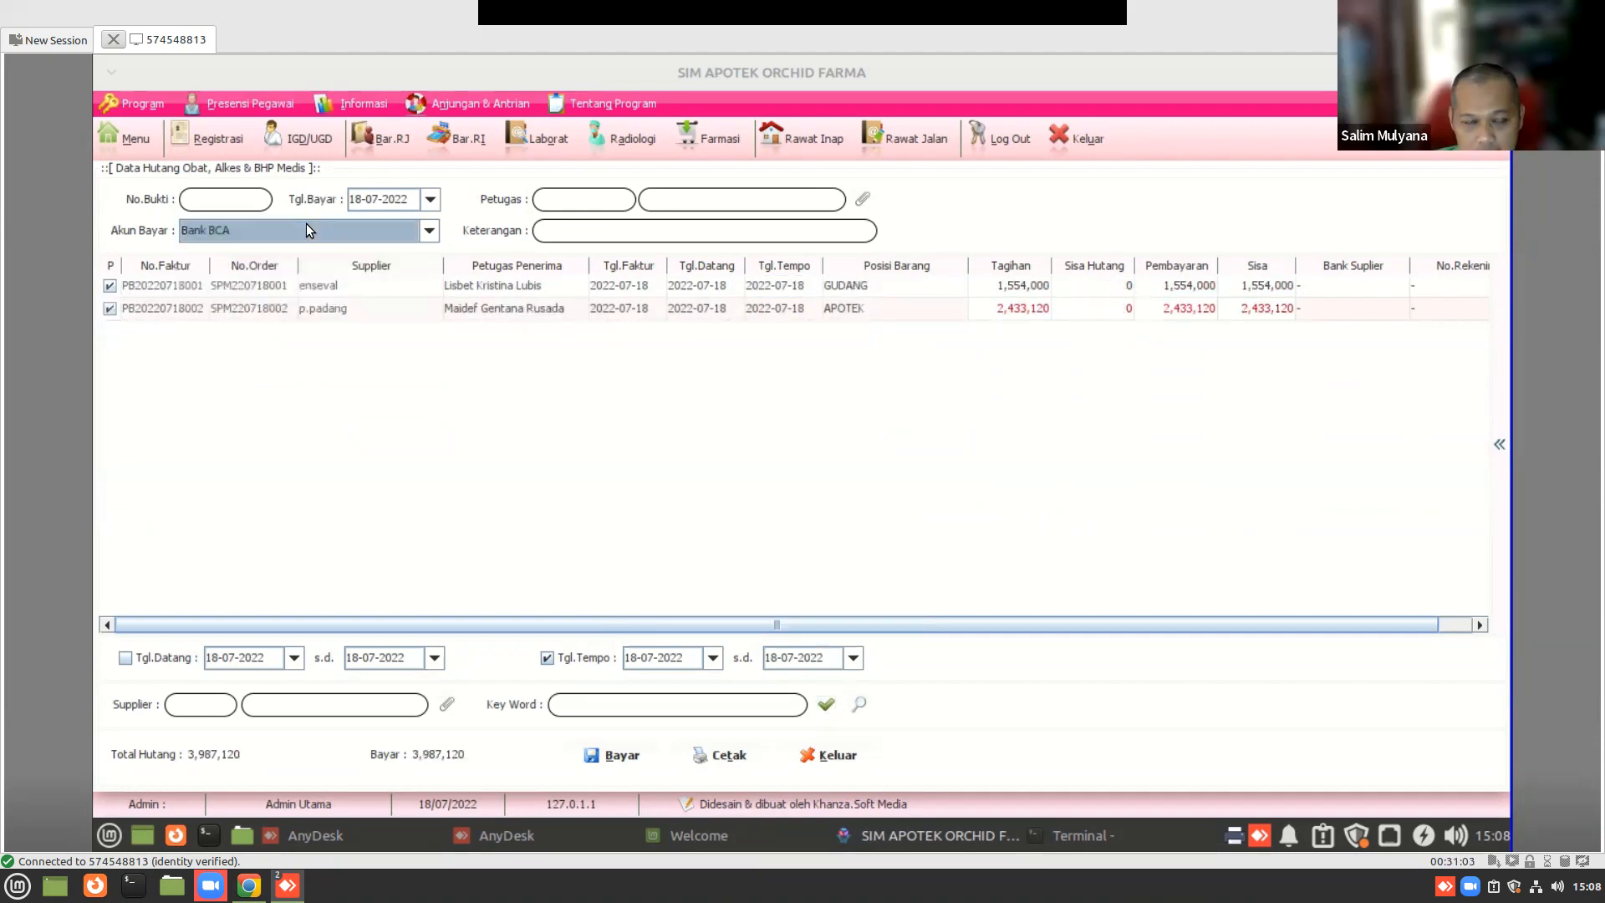
click(265, 199)
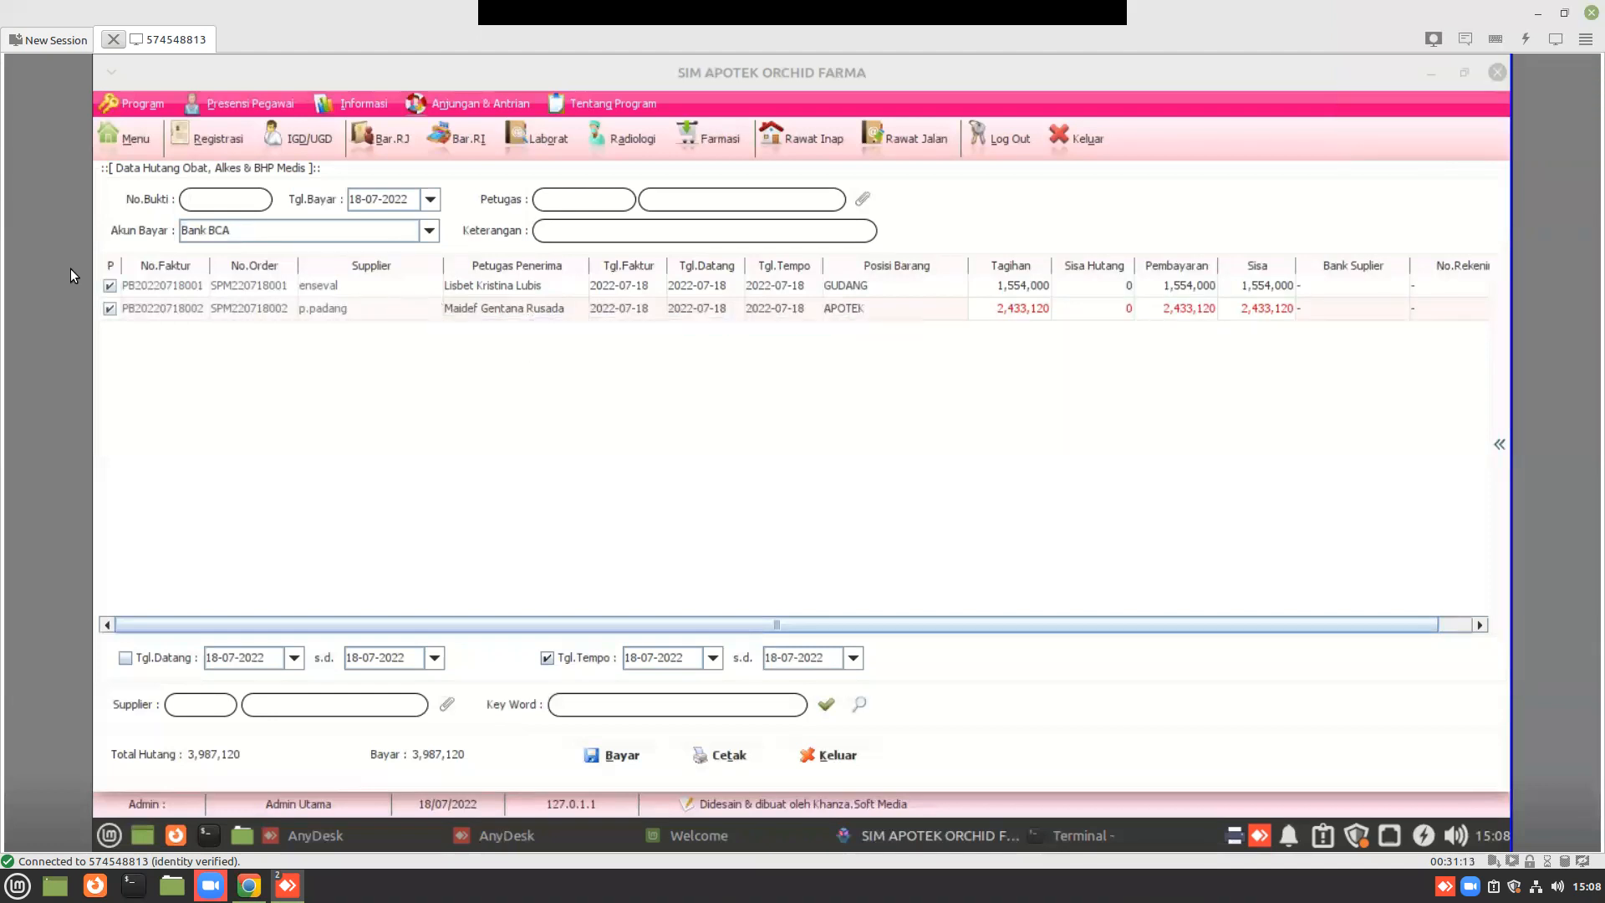
click(109, 309)
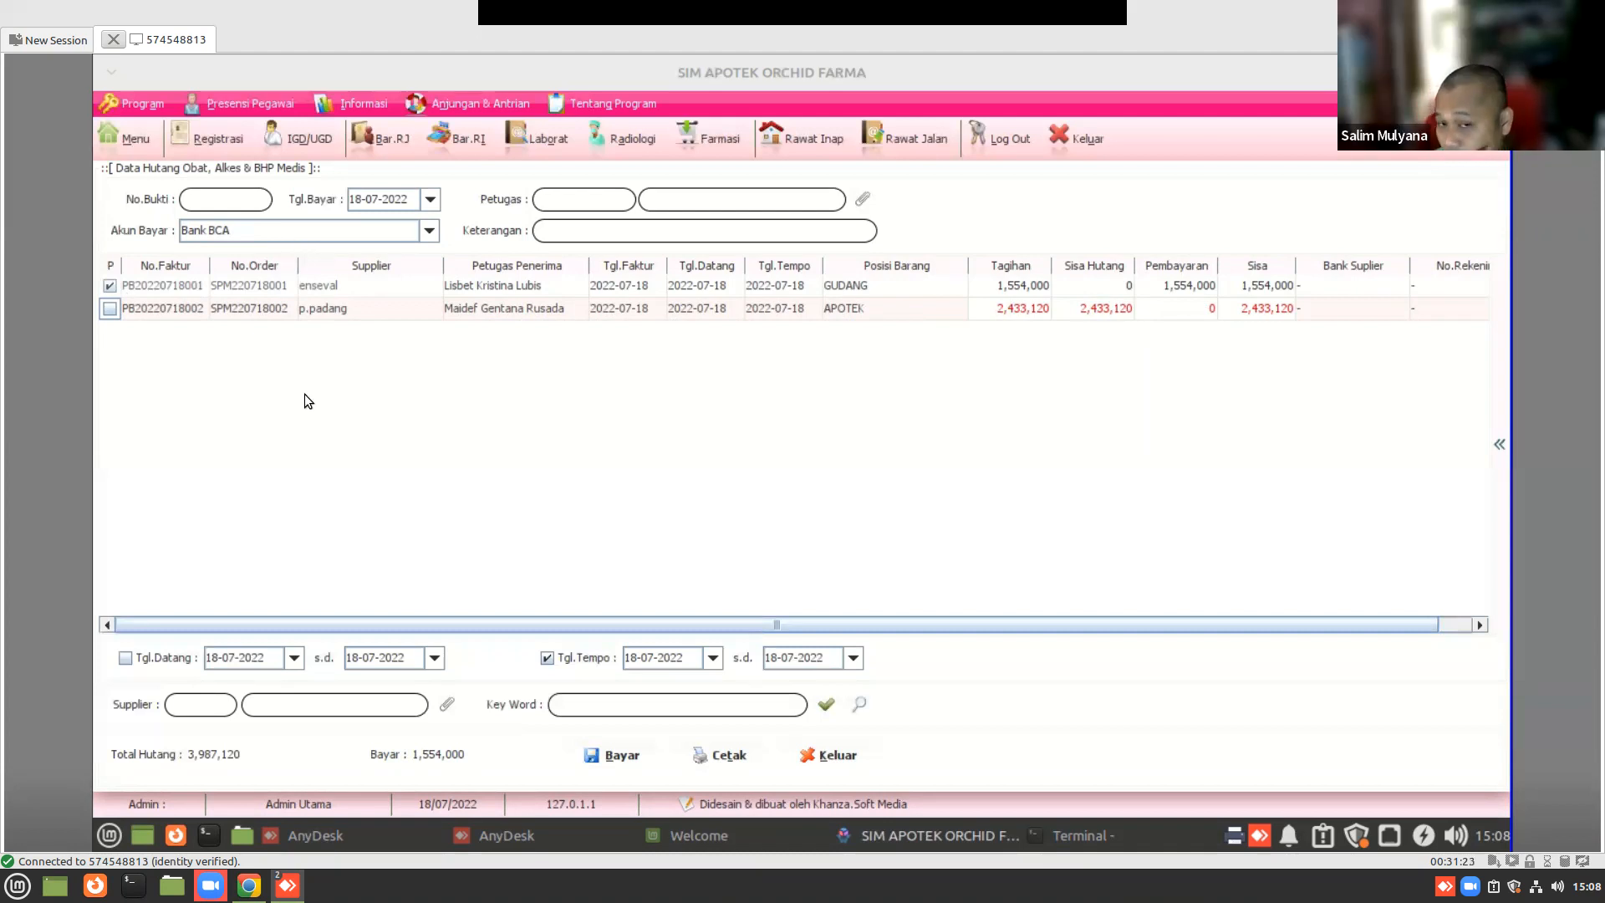
- Enter the proof number in No.Bukti and choose staff 004 as paying officer
click(260, 206)
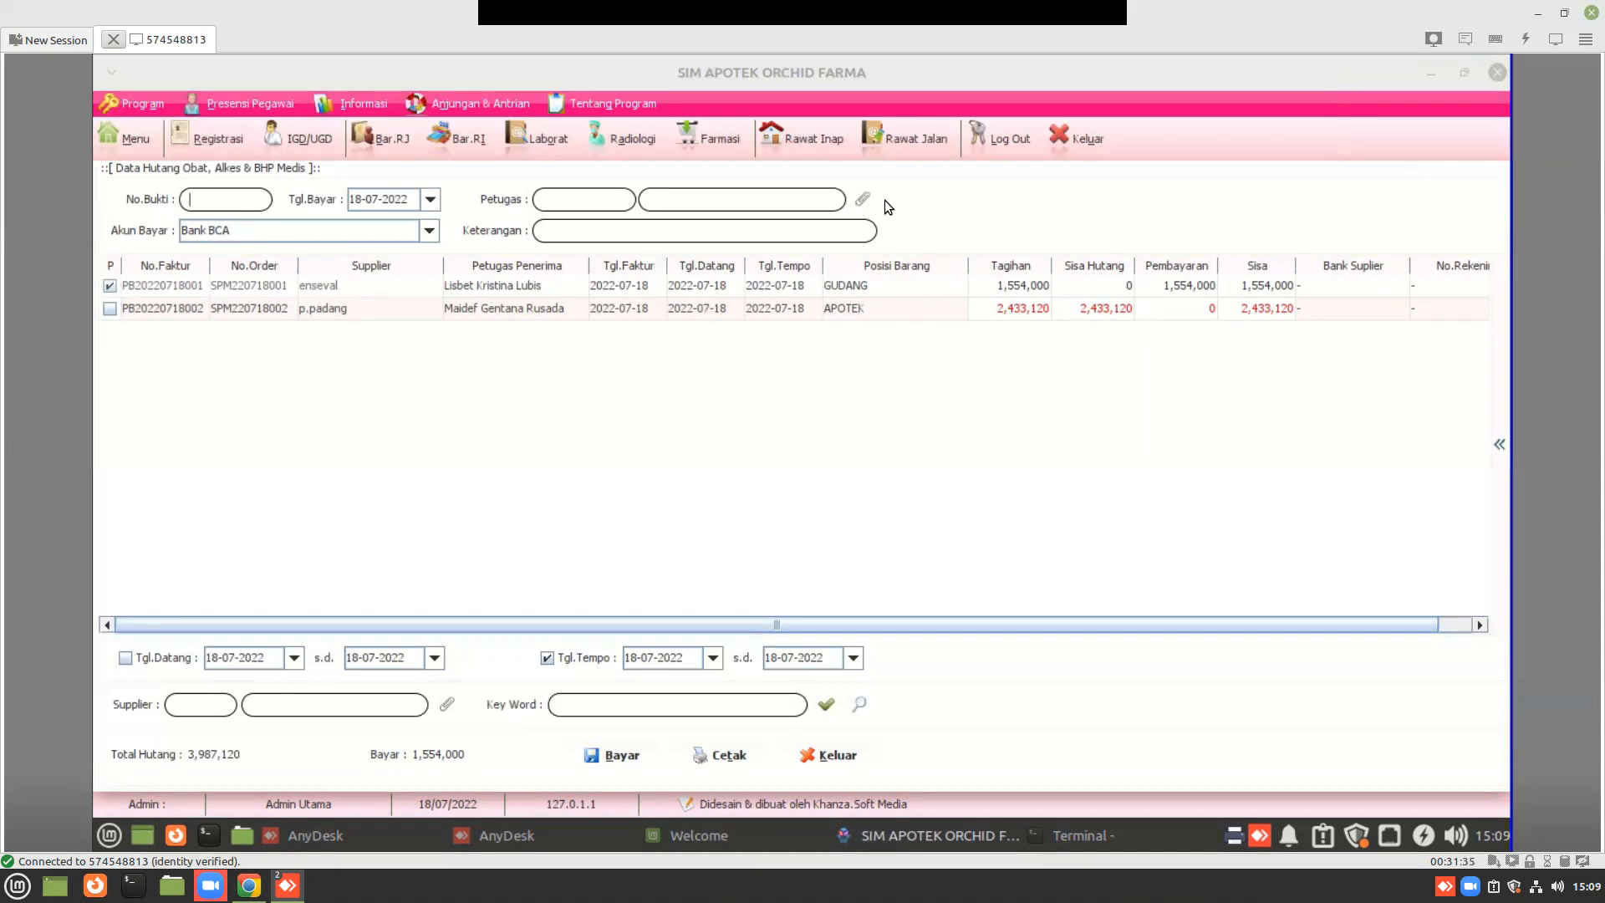
click(825, 231)
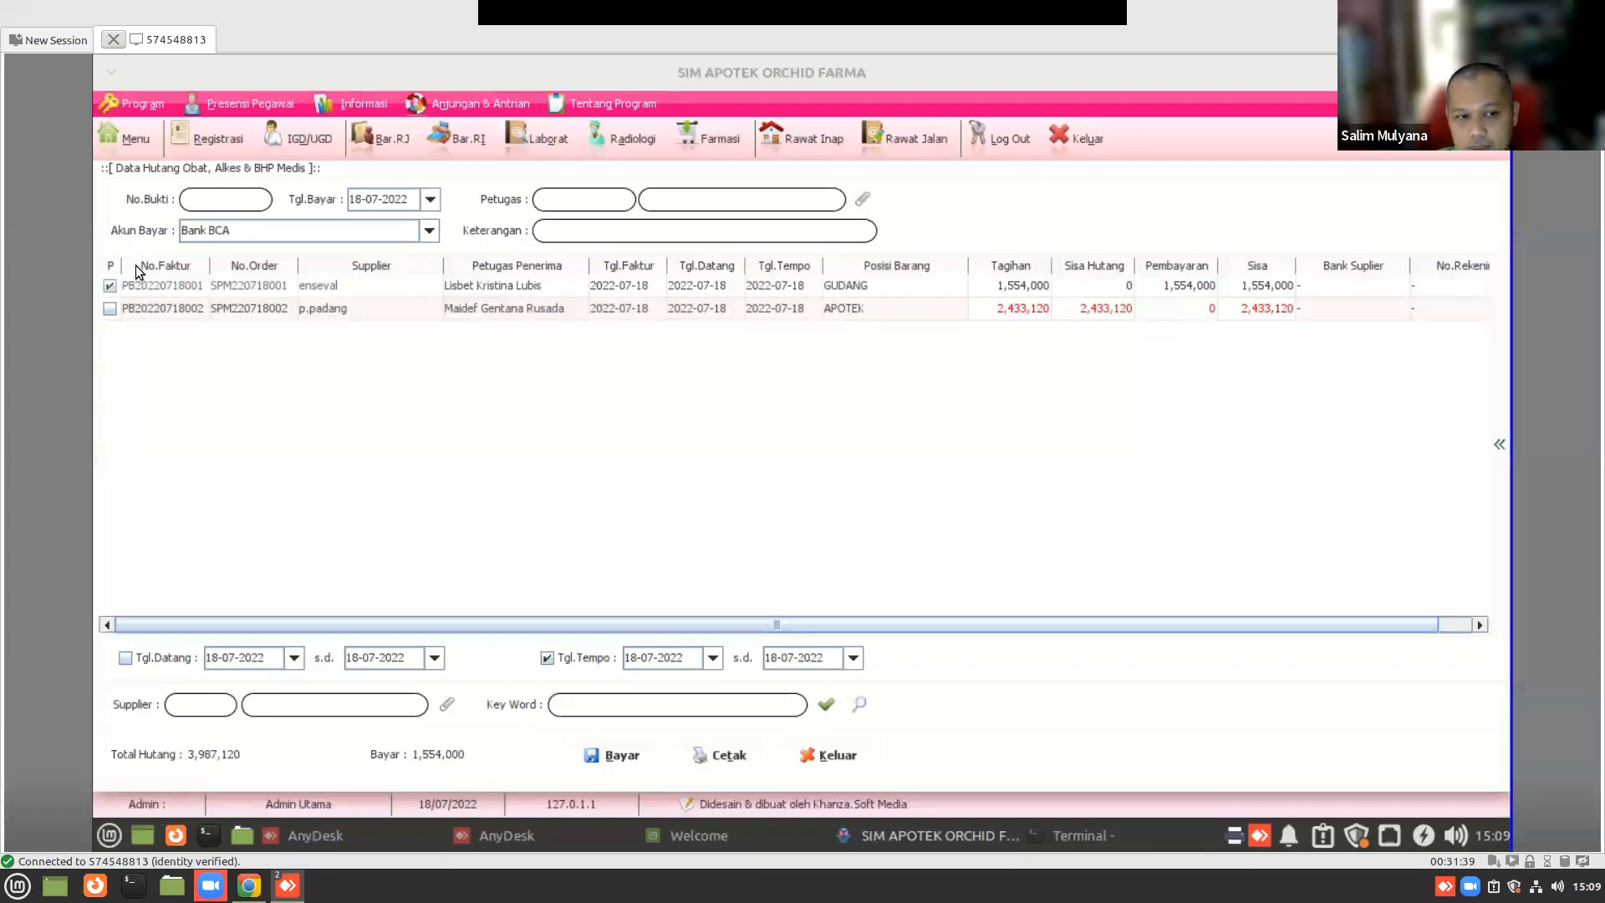
text(52266)
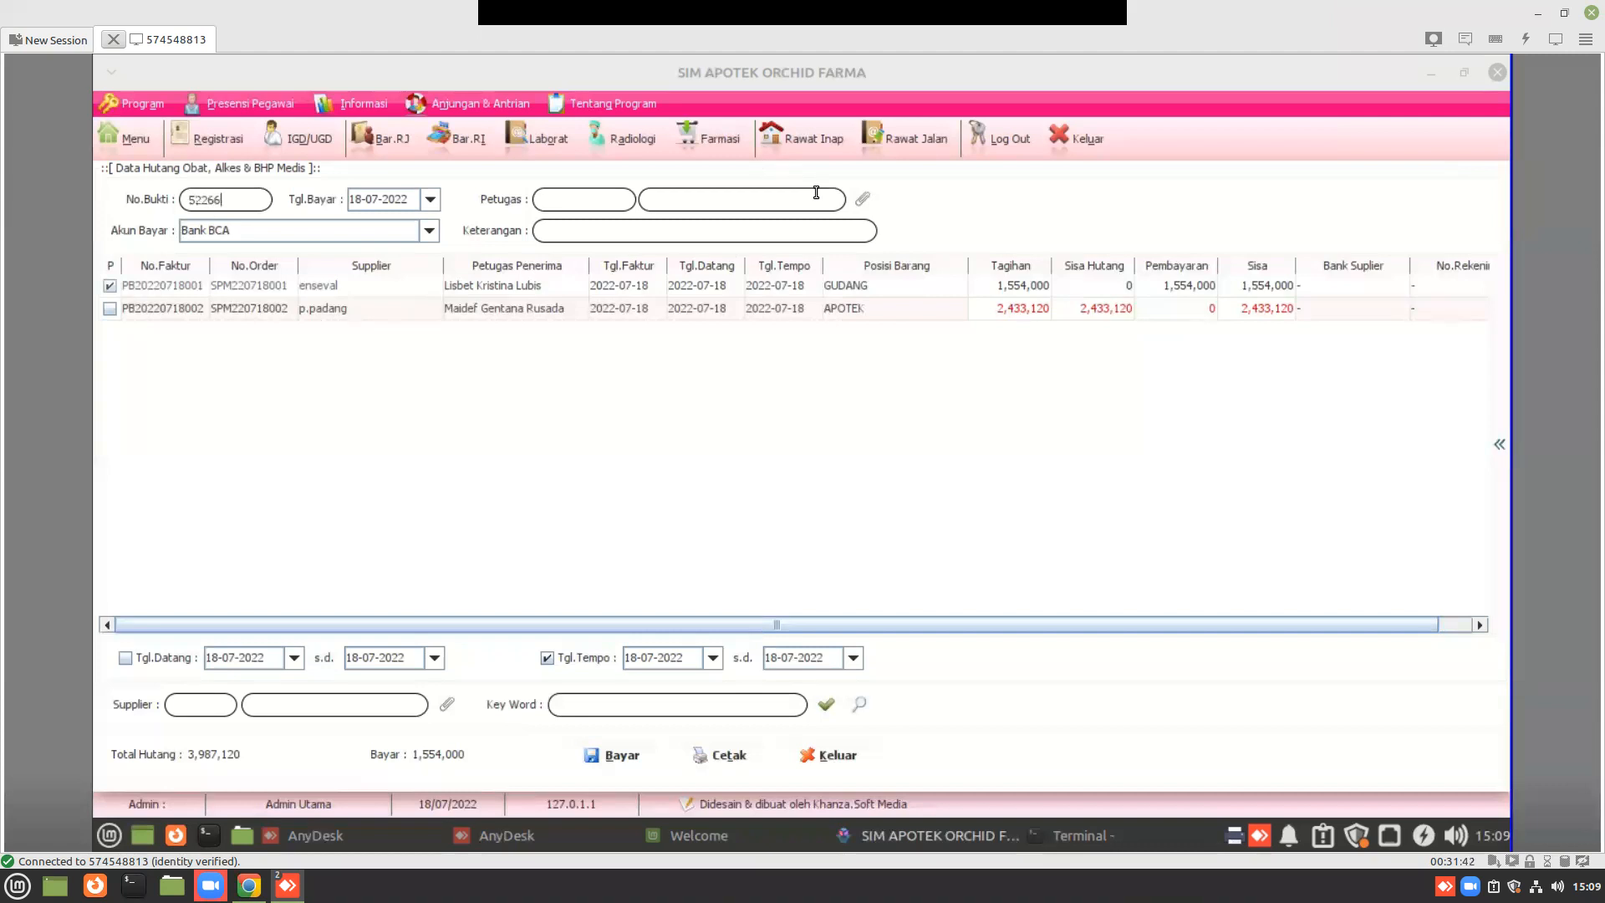
click(862, 198)
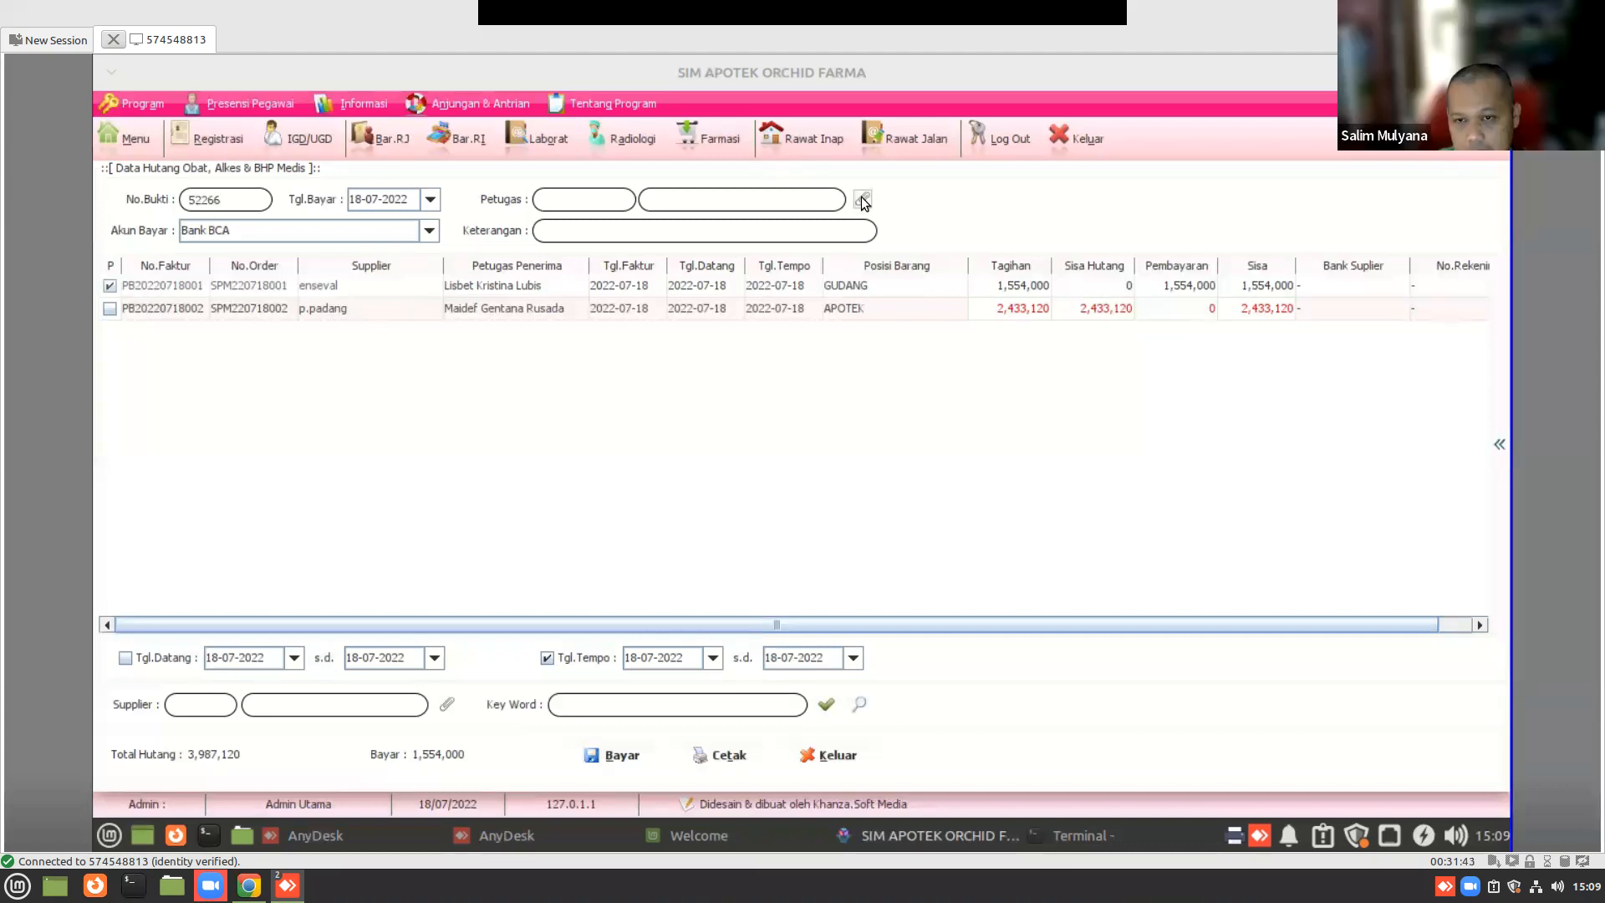
double_click(271, 219)
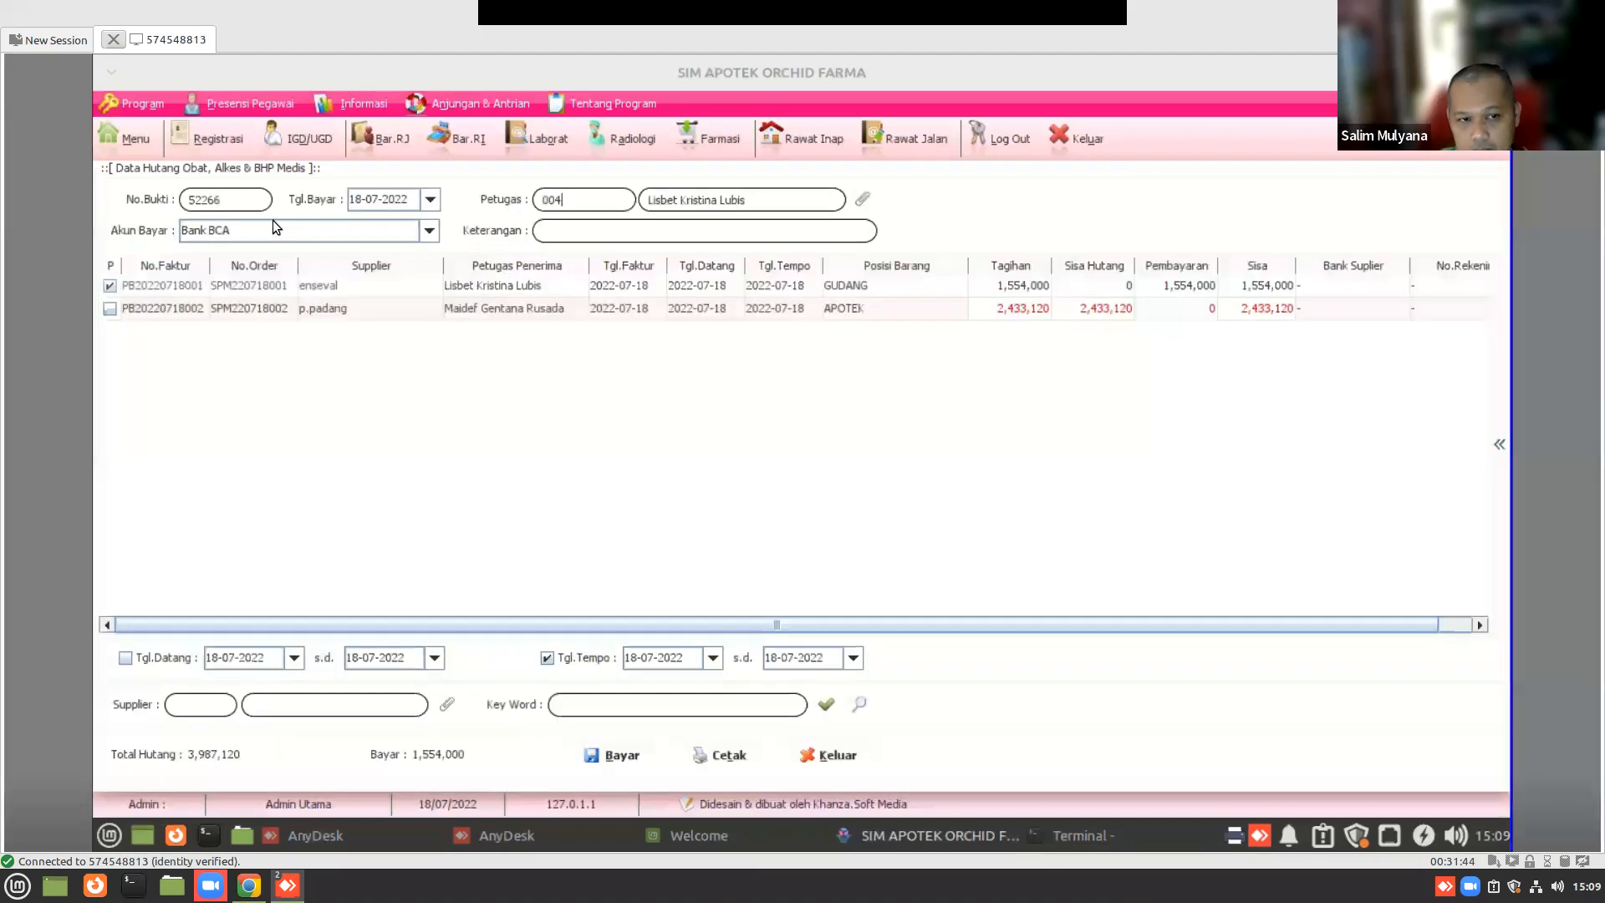
click(426, 284)
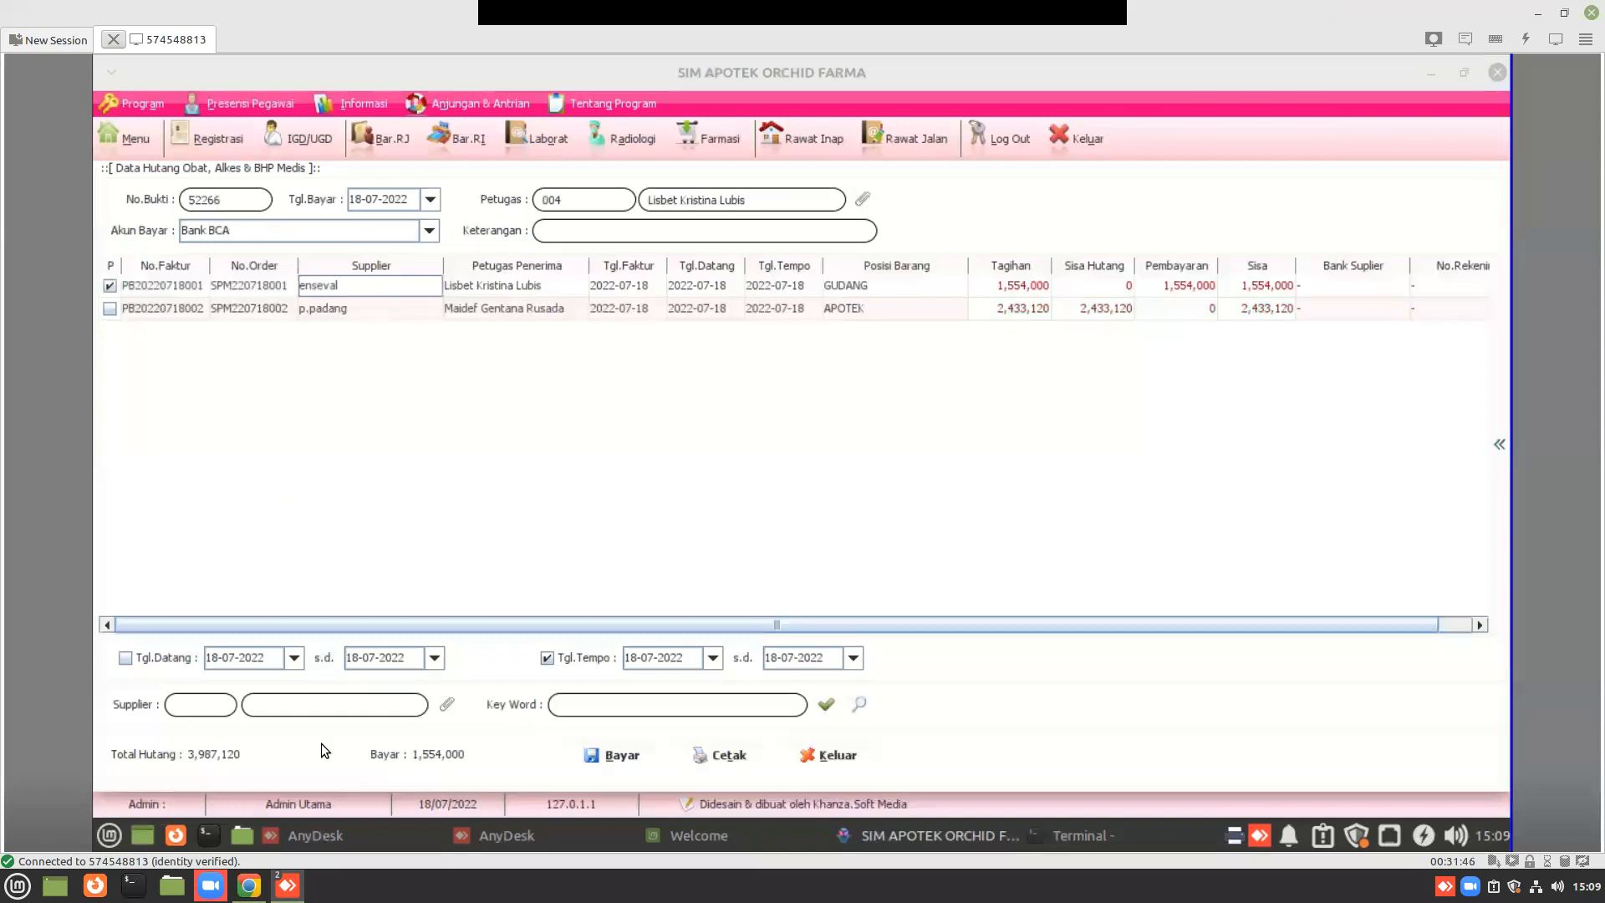
- Try saving the payment with Keterangan 'lunas', then dismiss the save-failure errors
click(620, 756)
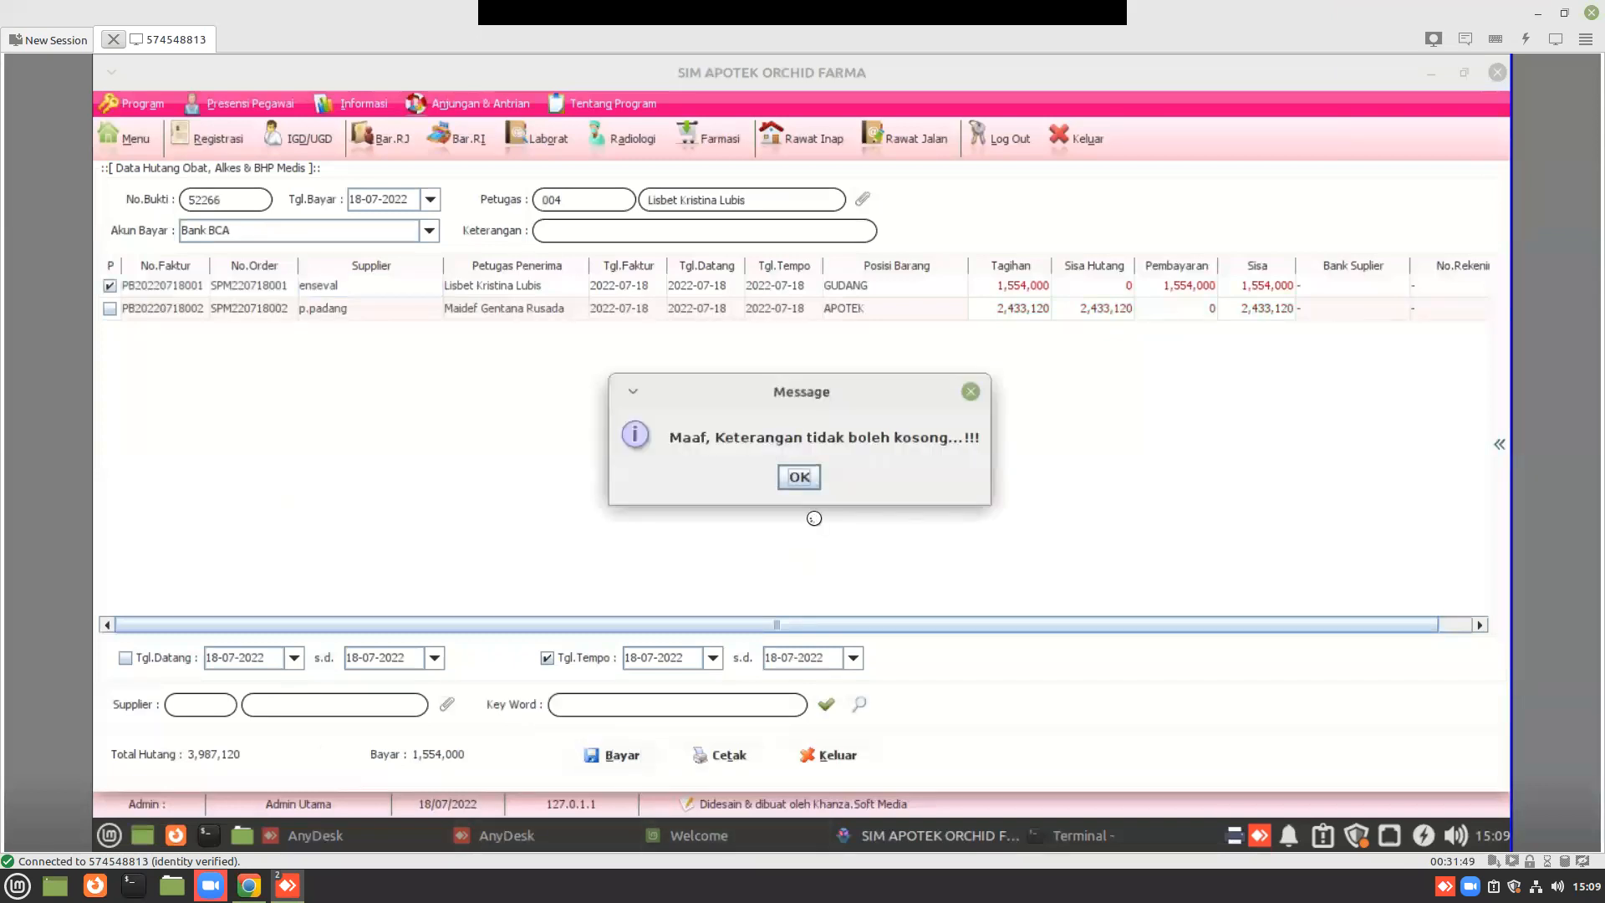
click(804, 479)
text(lunas)
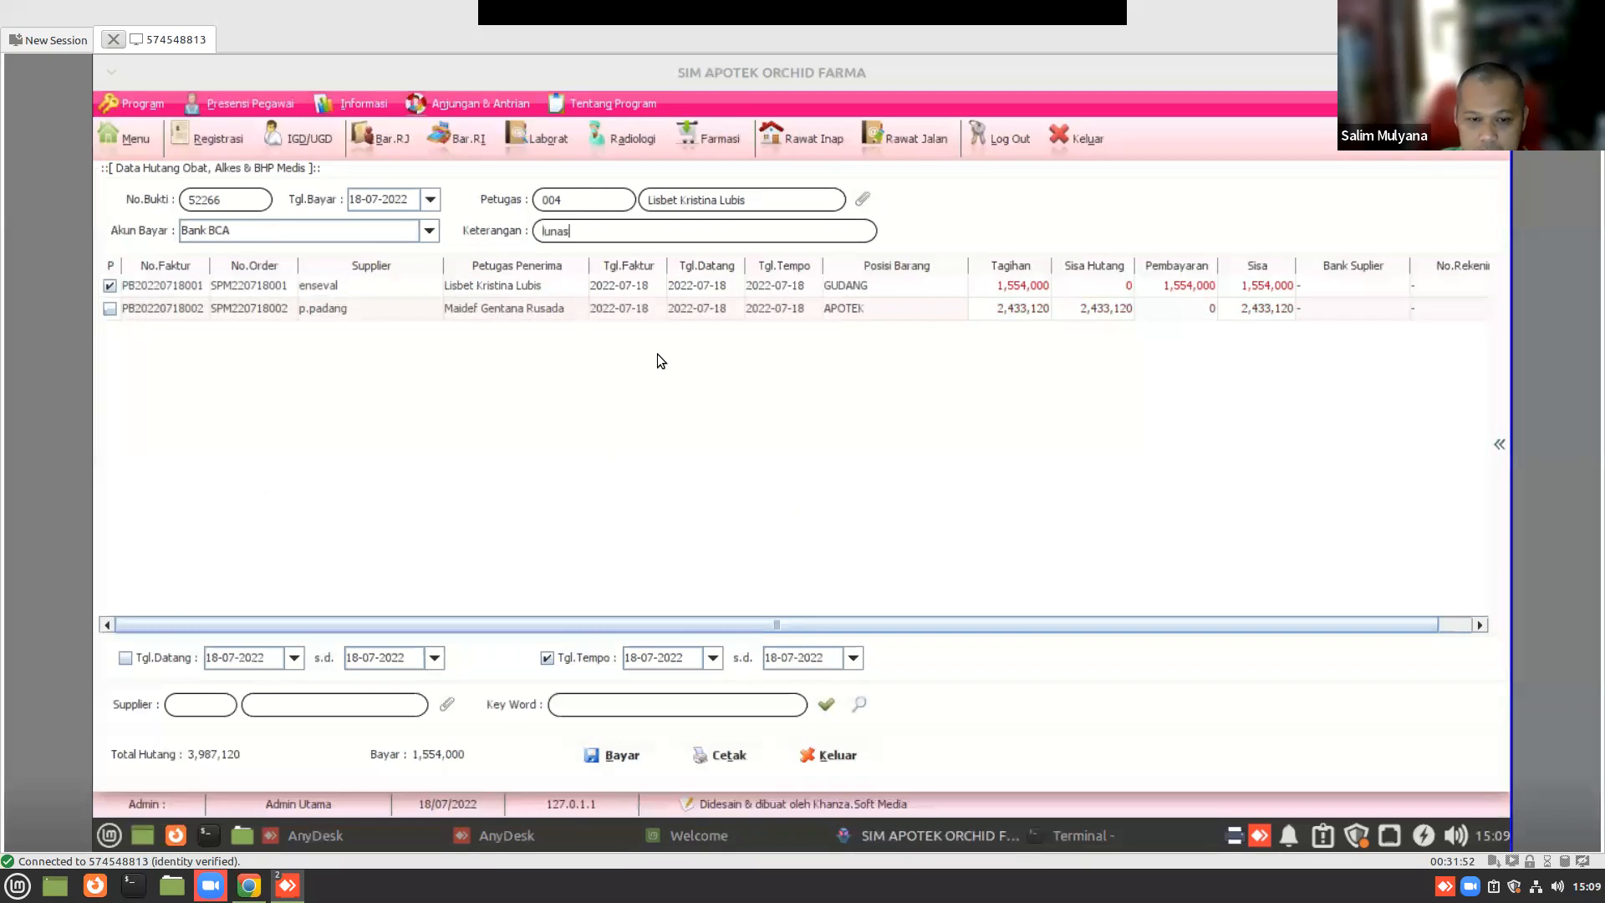
click(612, 756)
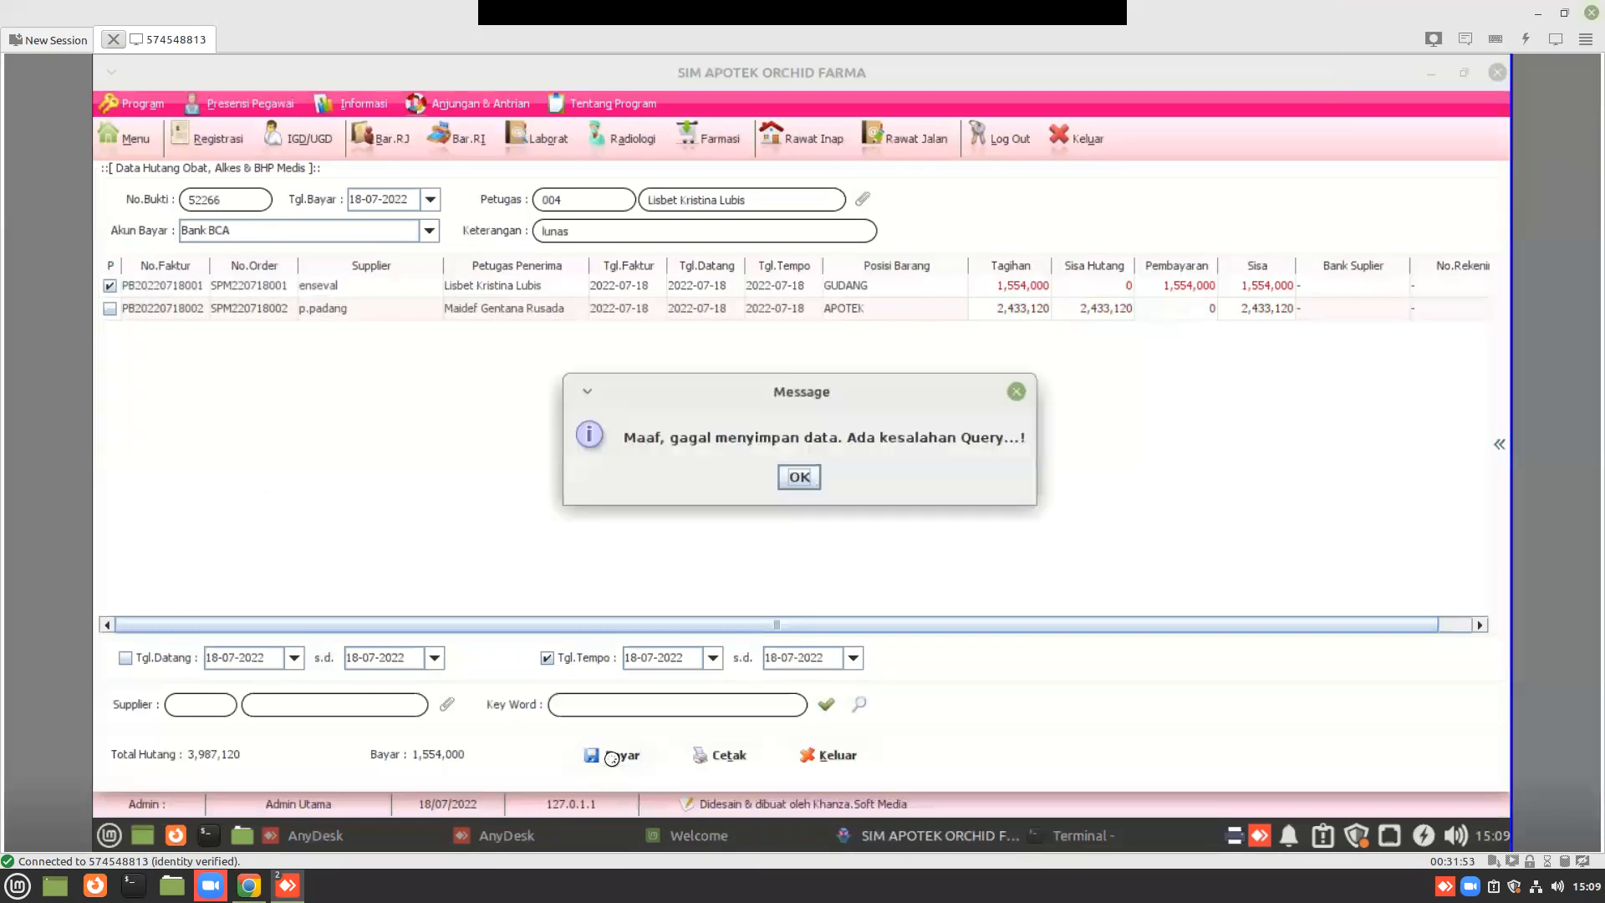
click(798, 479)
click(791, 478)
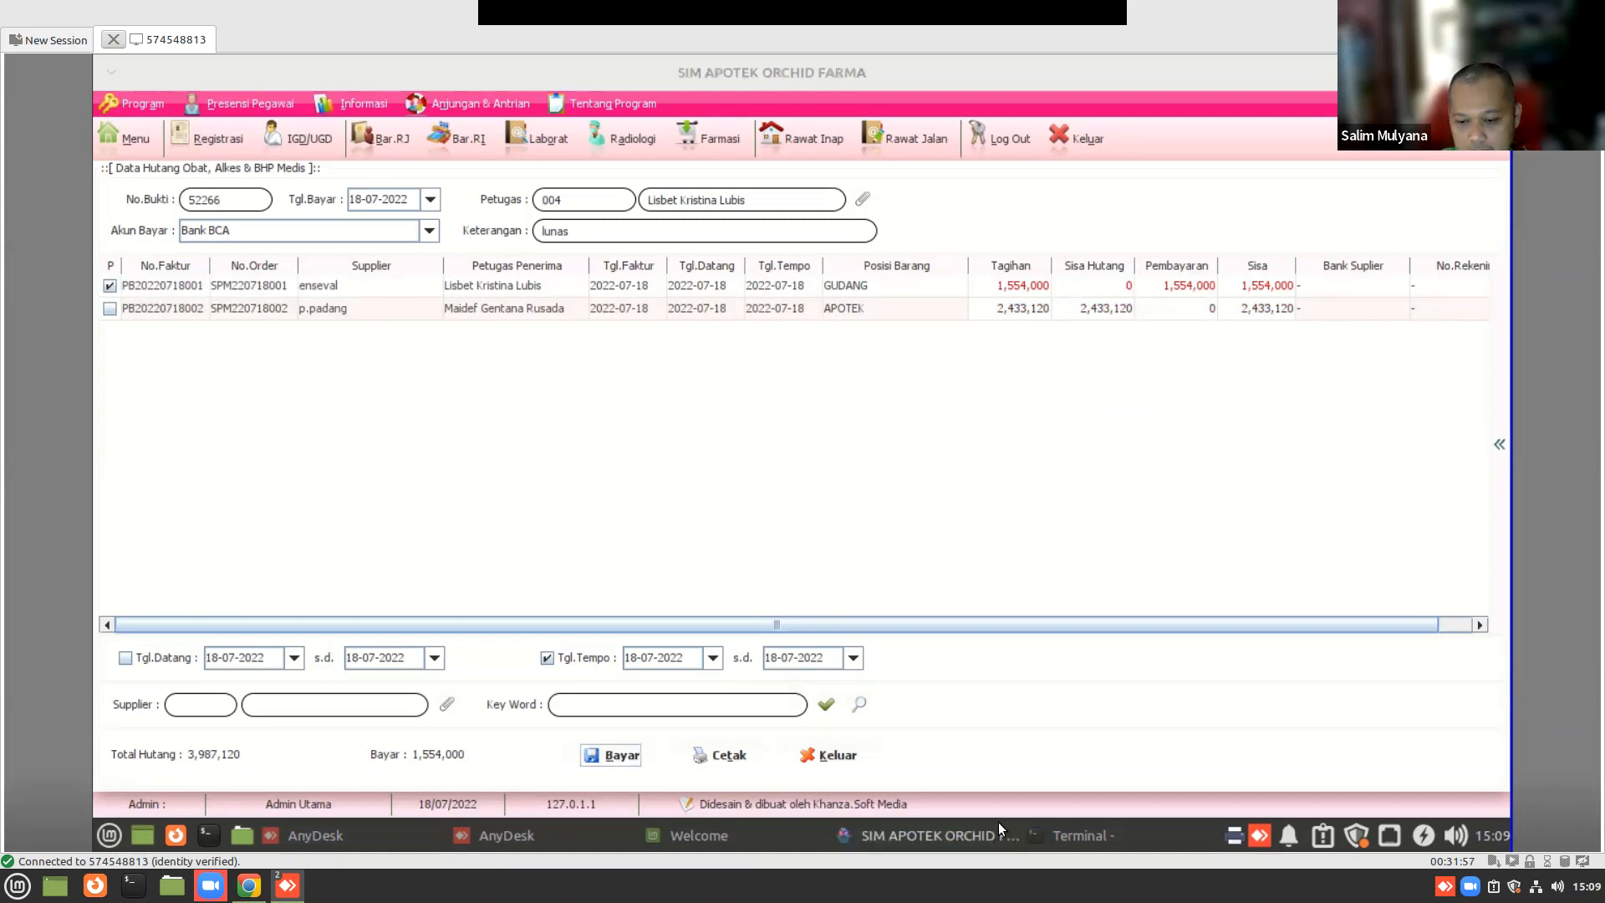
- Check the Terminal error, then search the main menu for 'akun bayar'
click(1085, 834)
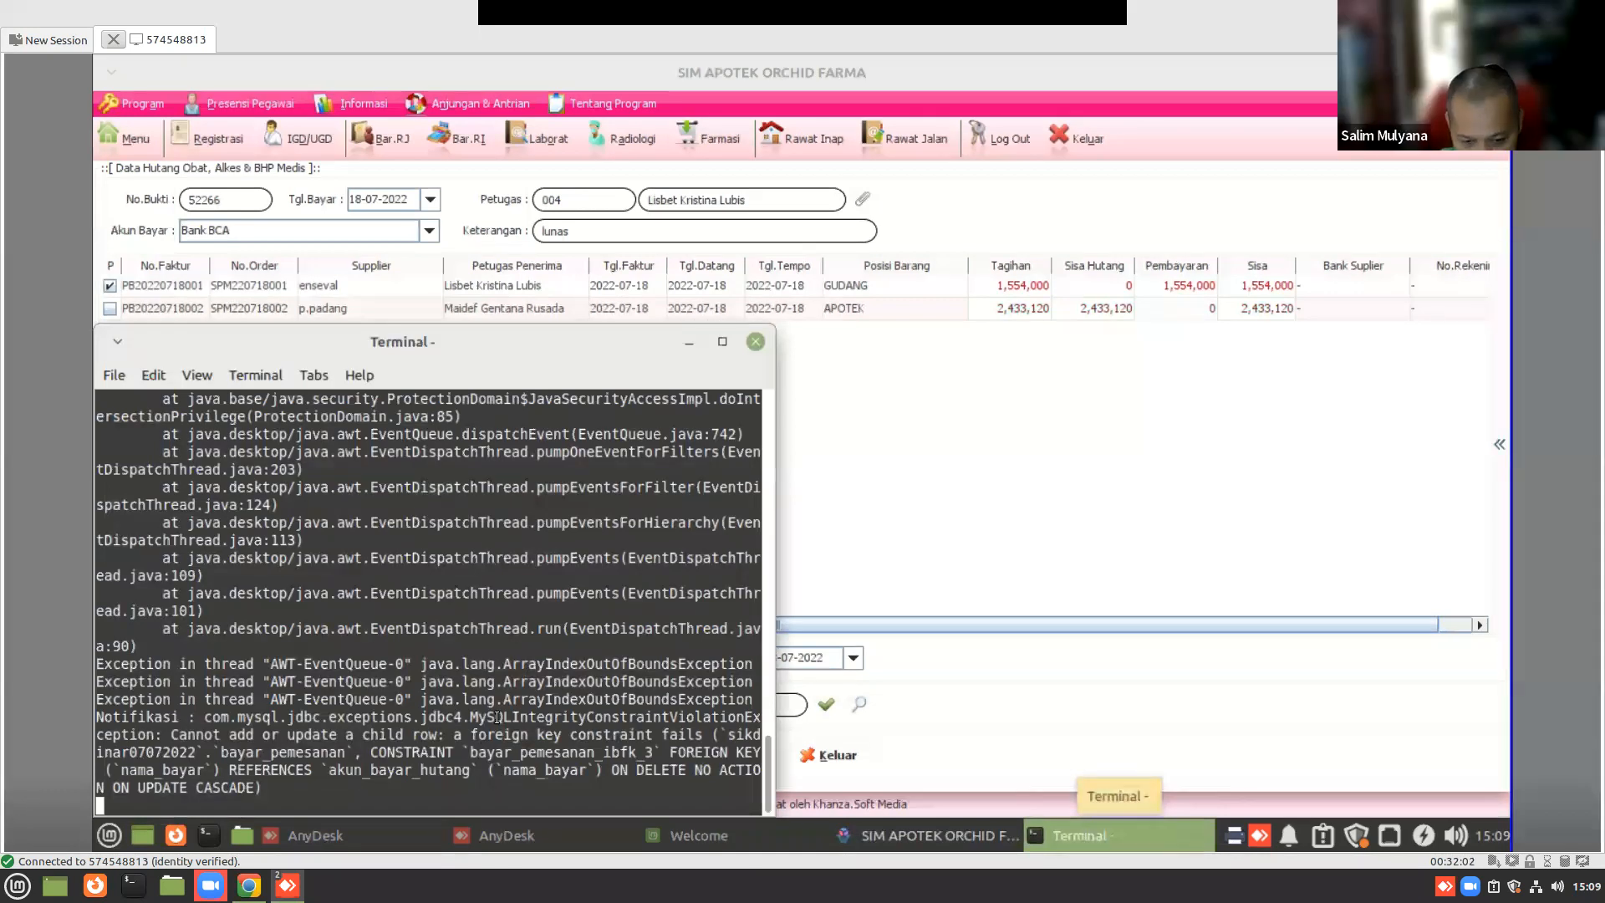
click(874, 580)
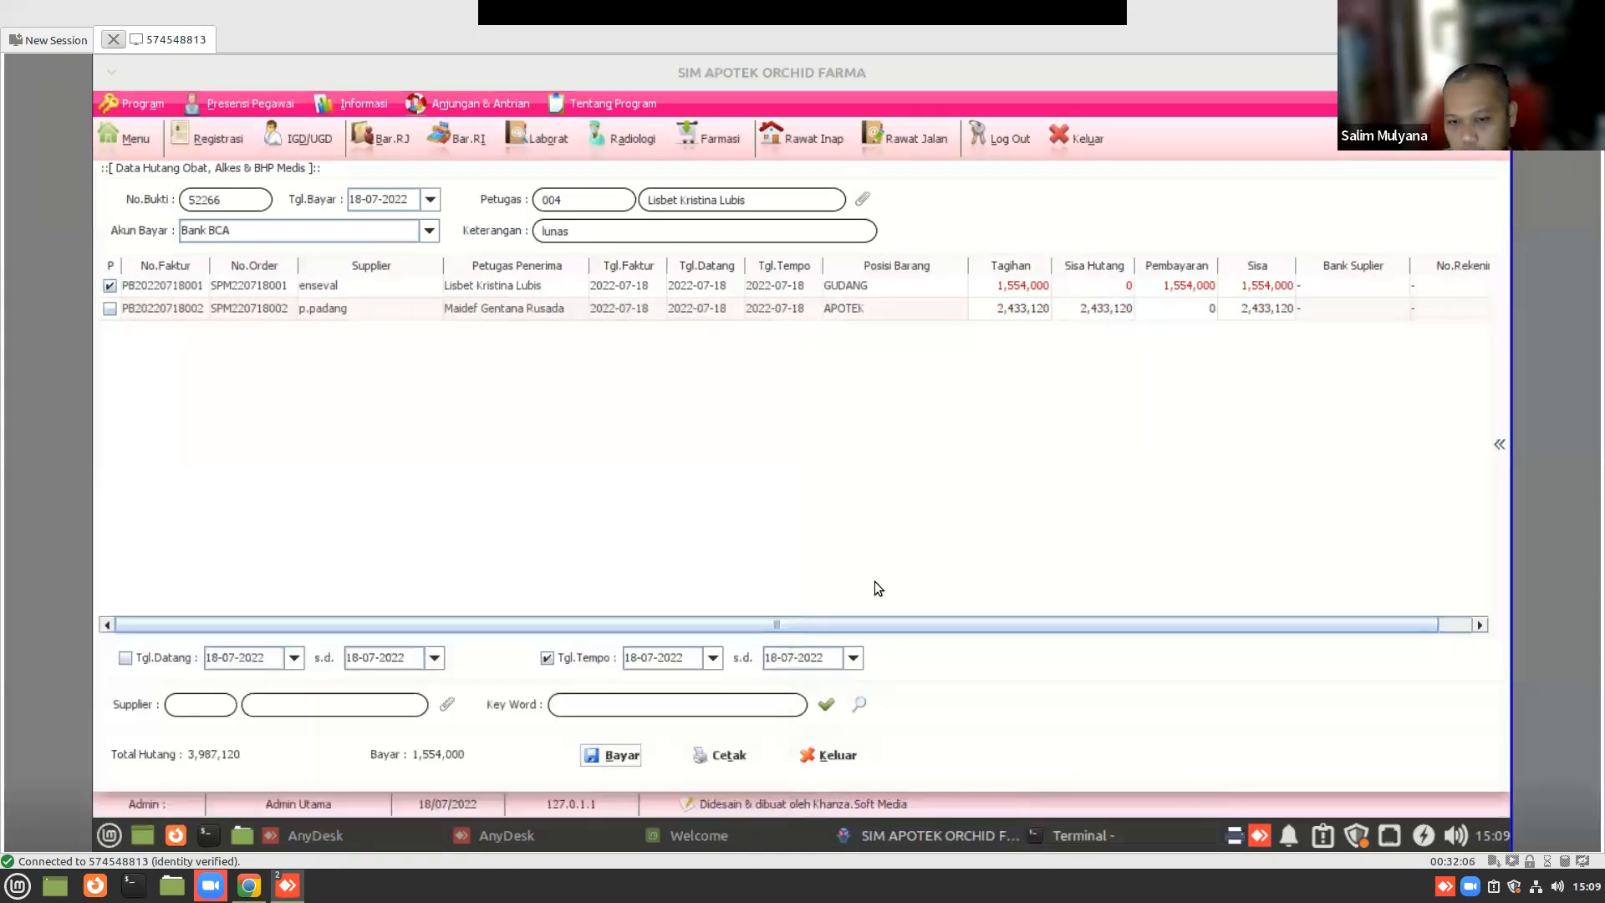
click(107, 139)
text(akun bayar)
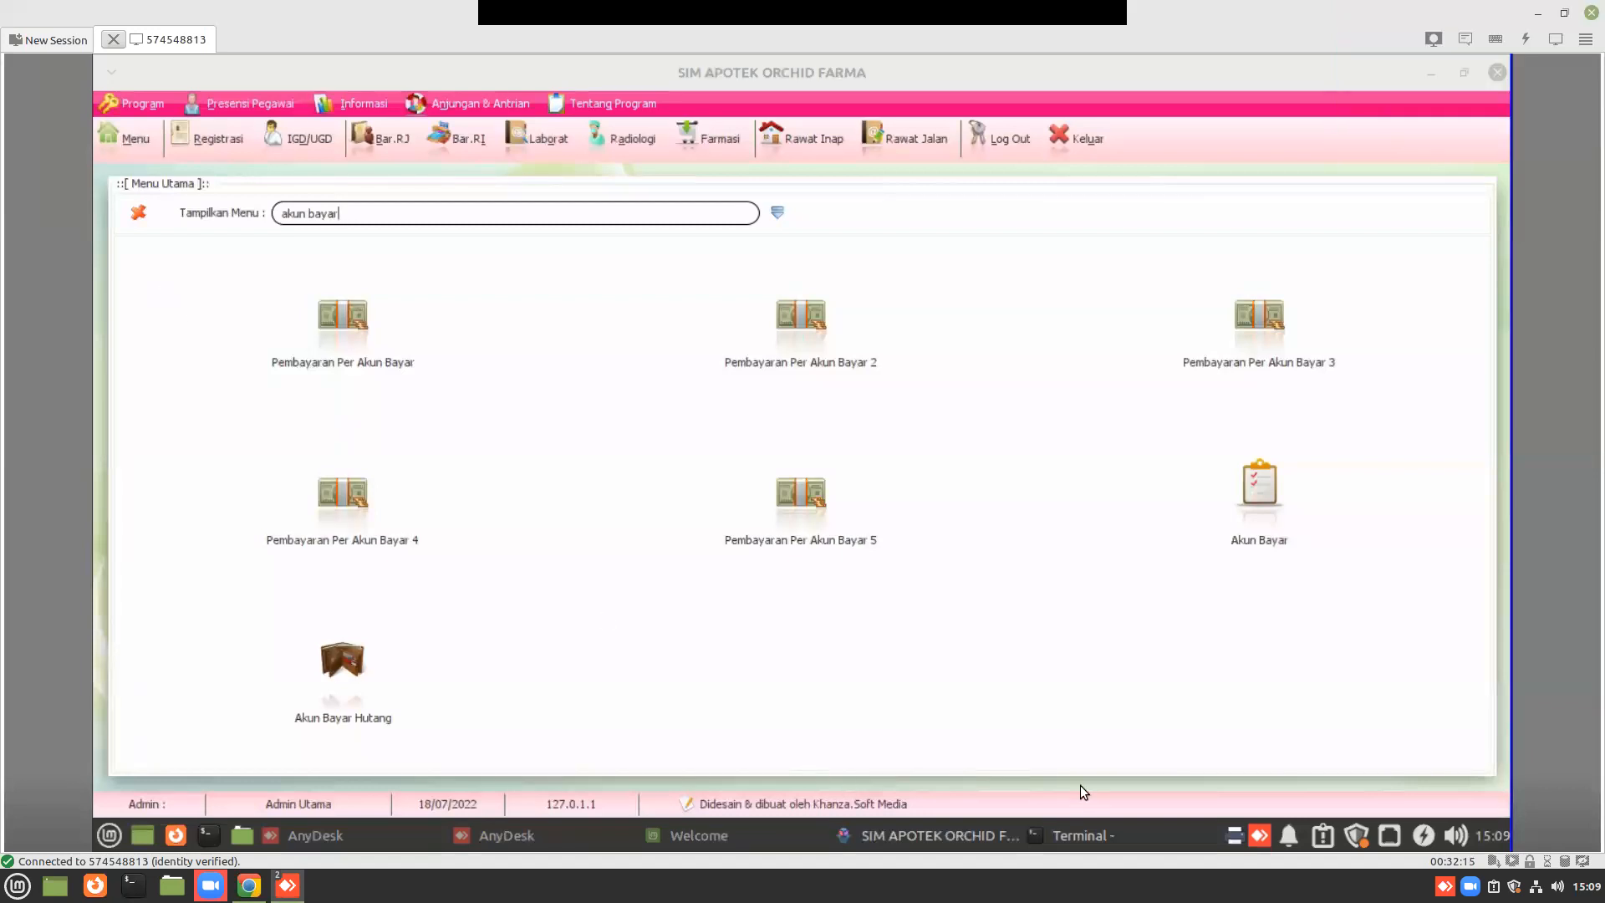
- Widen the Terminal window to read the full error message
click(1085, 830)
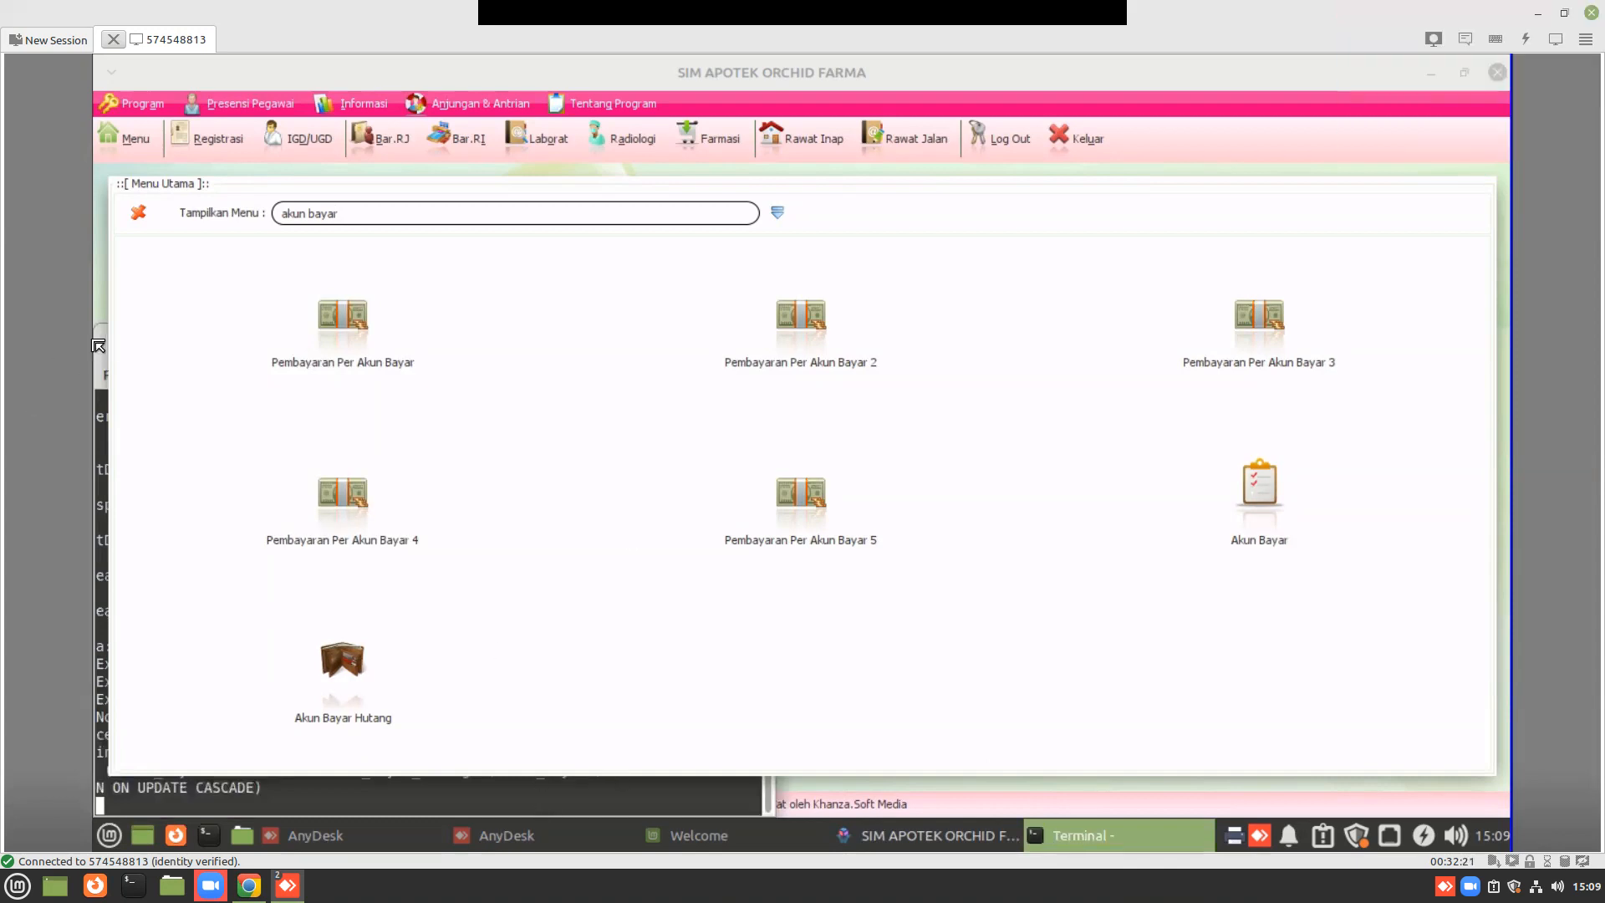
click(138, 214)
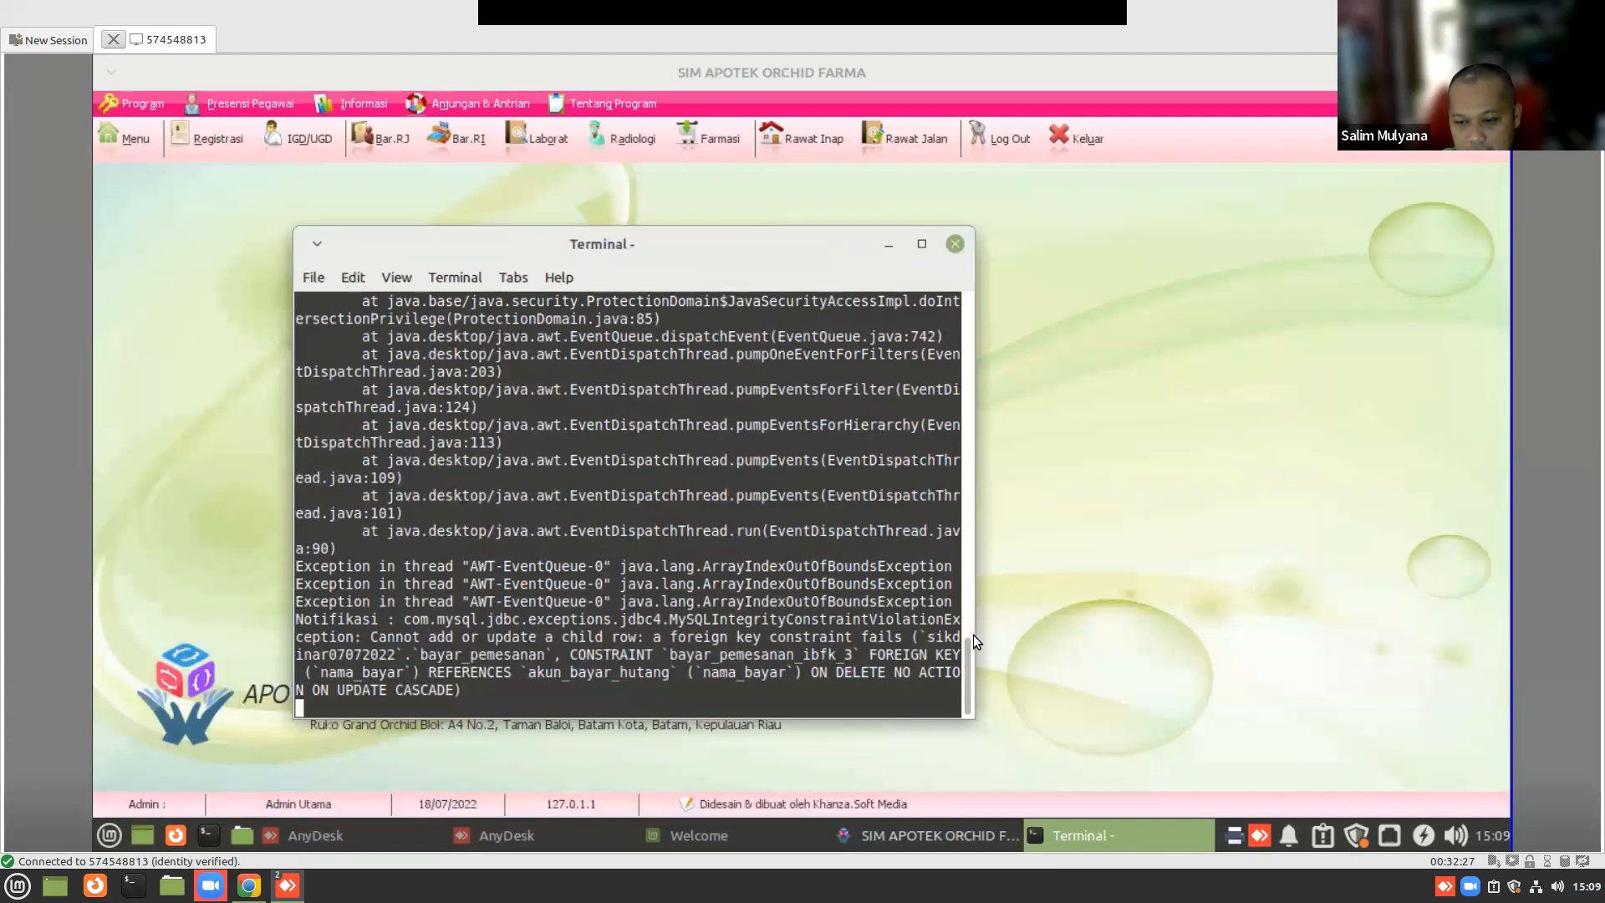
drag(1090, 625, 1452, 632)
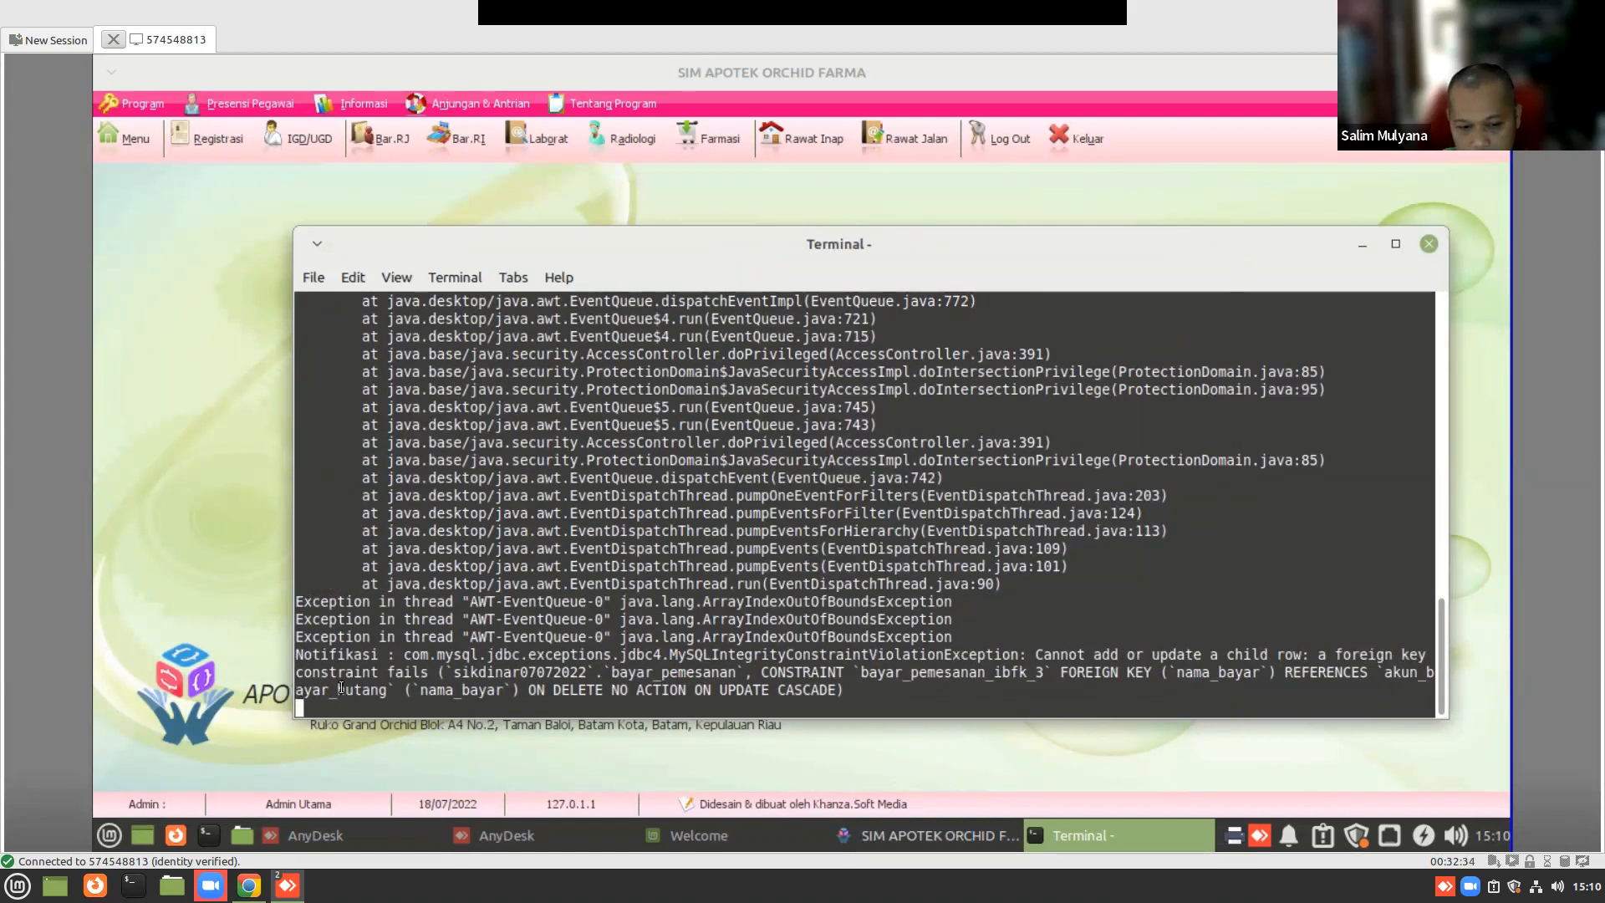
- Back in SIM Apotek, open the Akun Bayar Hutang form from the menu
click(202, 503)
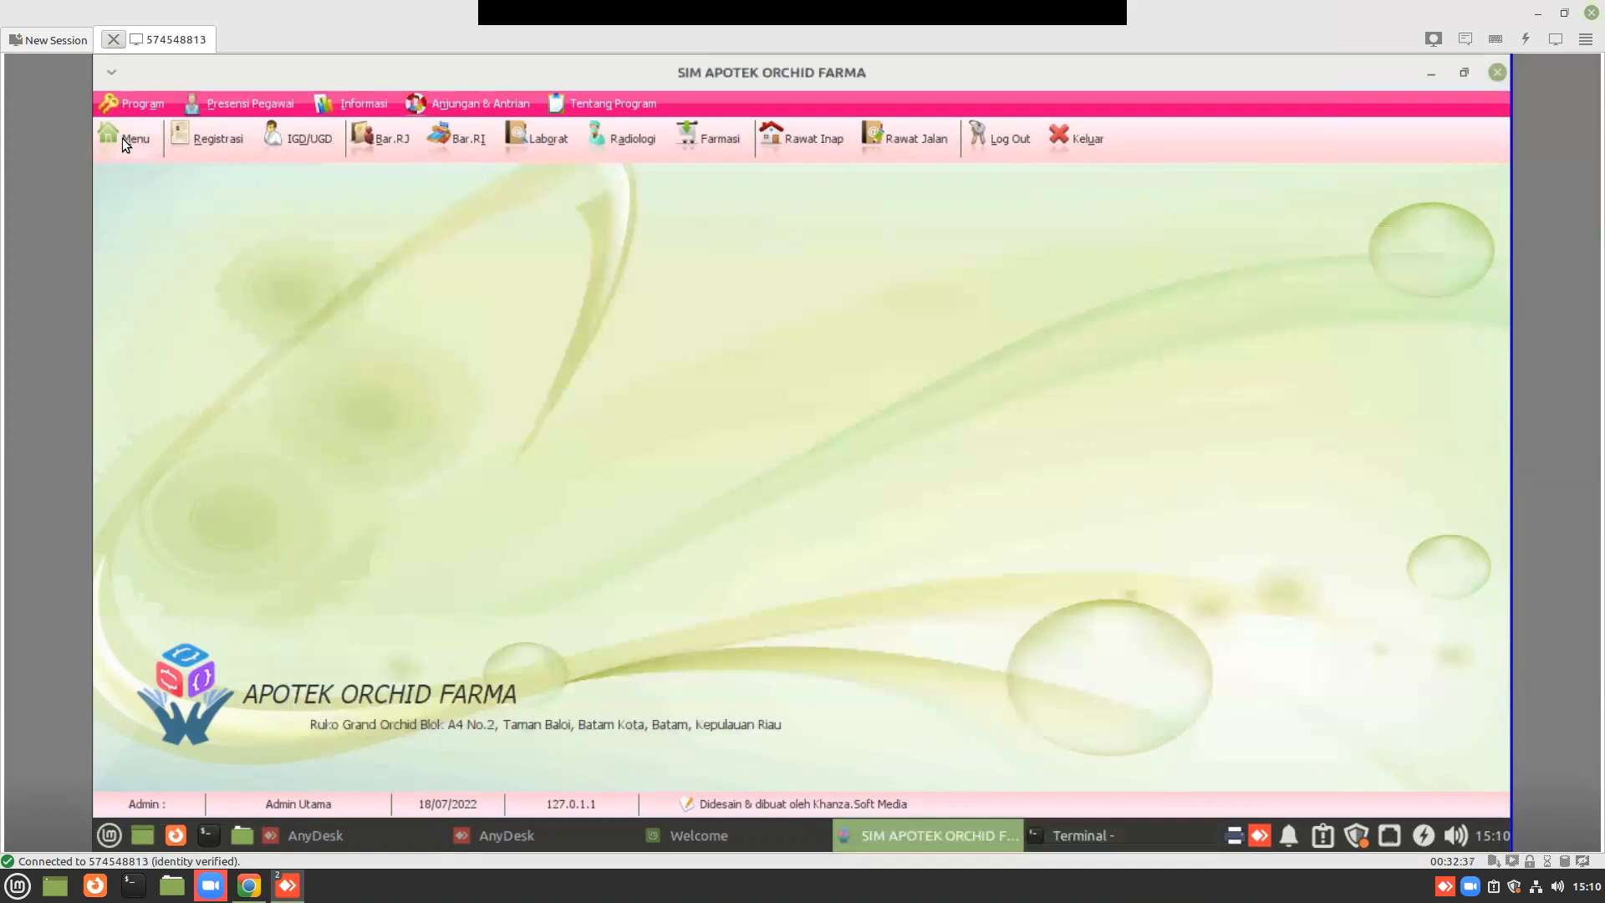
click(122, 138)
click(332, 685)
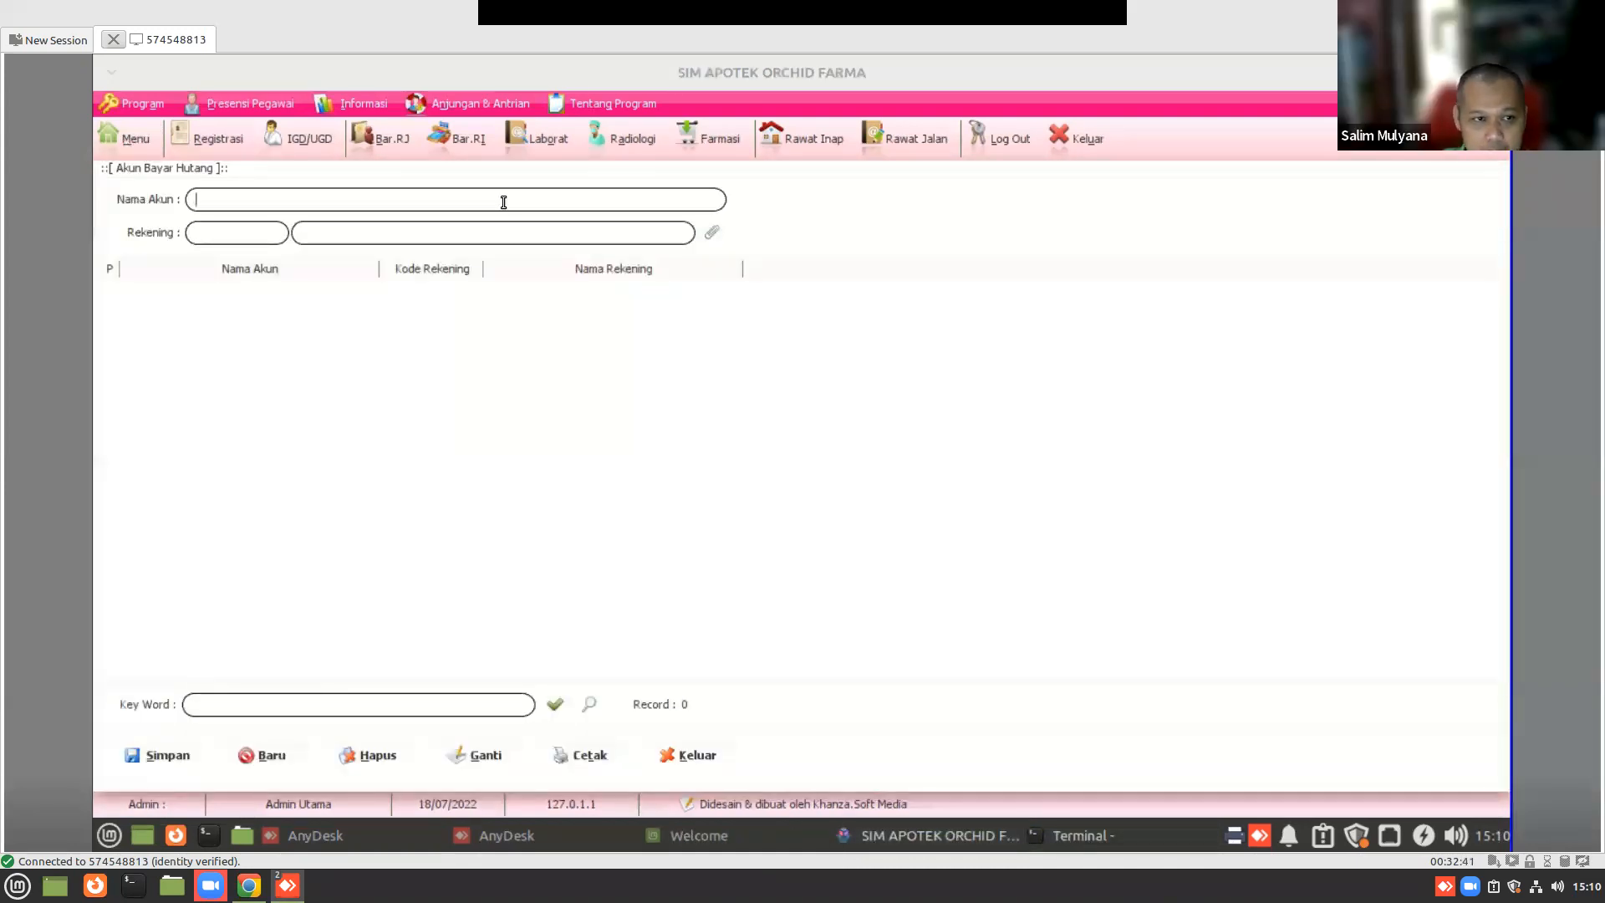
- Add the Cash debt-payment account linked to ledger 111010 KAS KASIR
text(Cash)
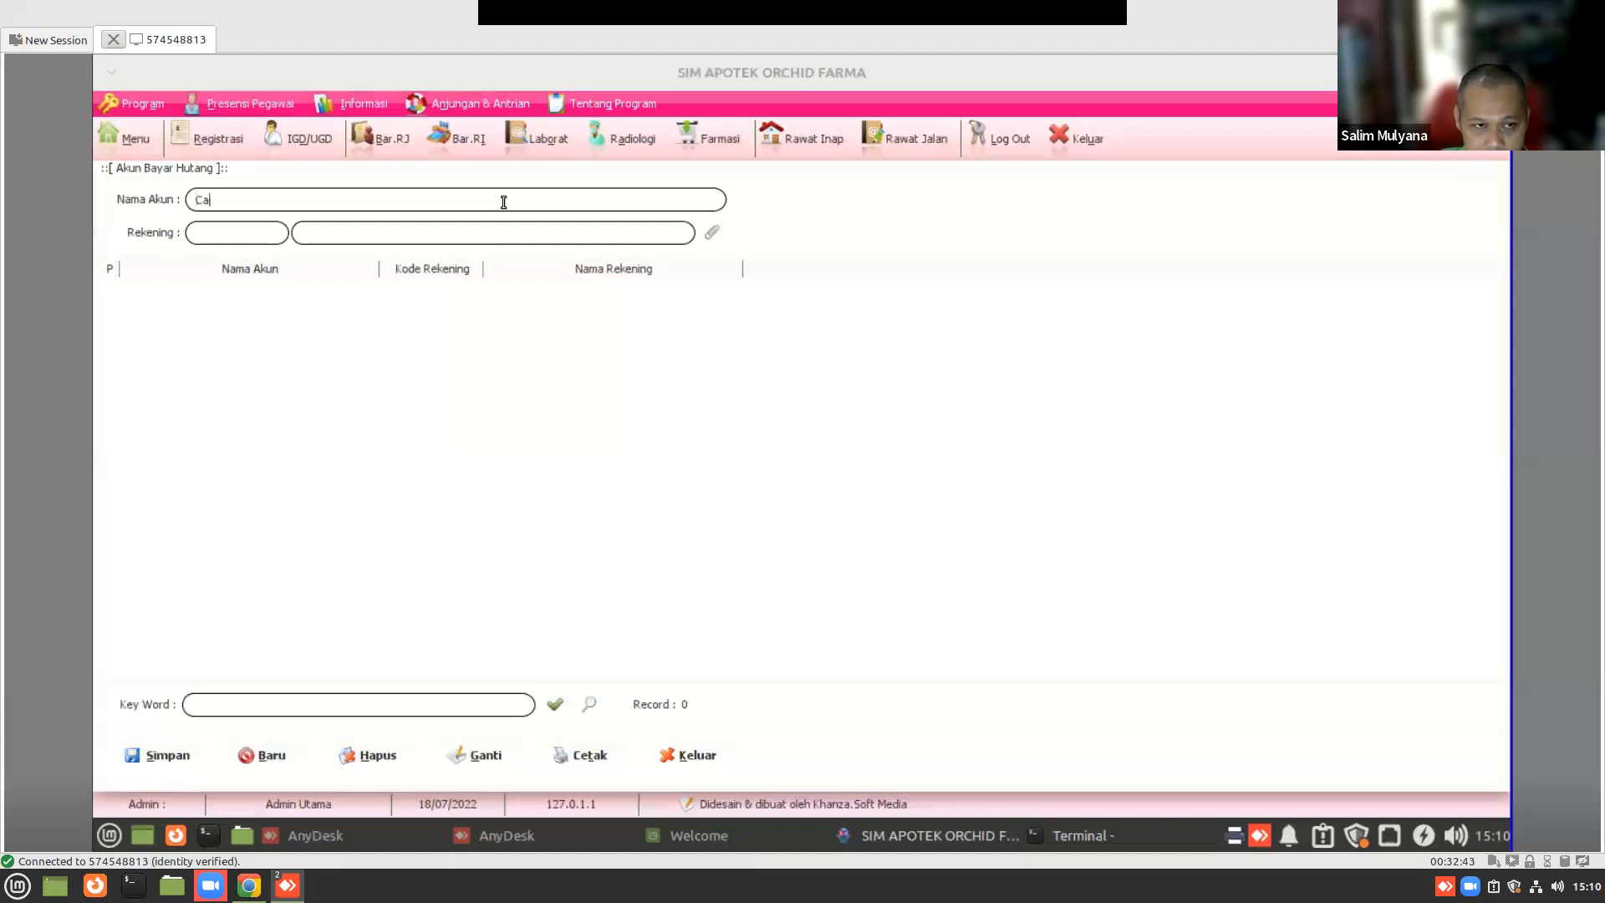
click(711, 233)
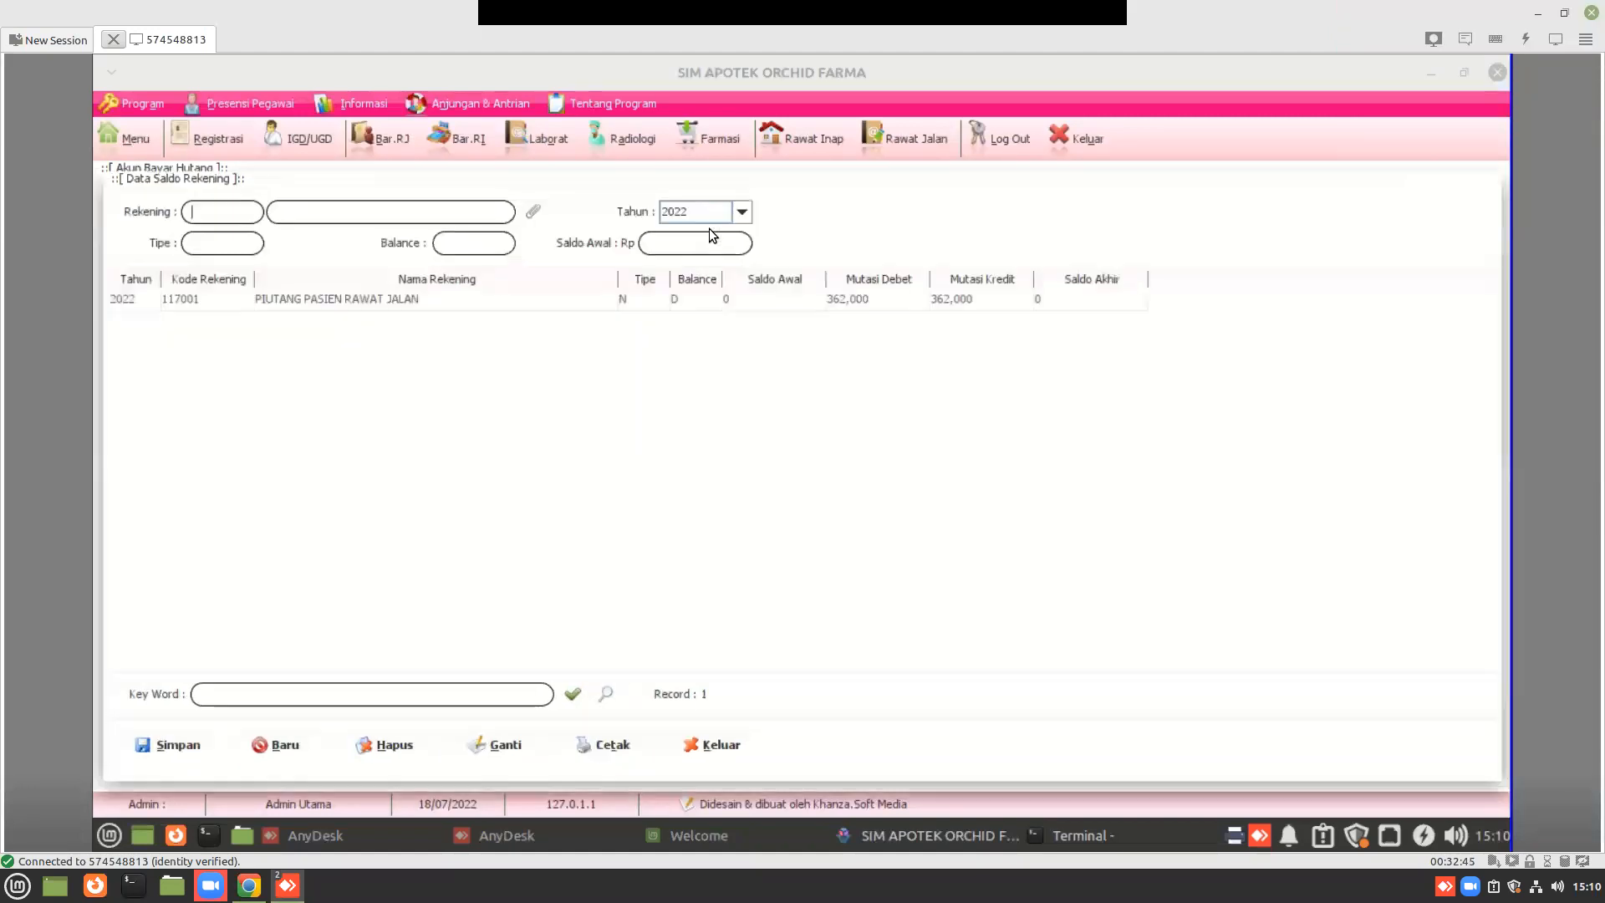
click(535, 212)
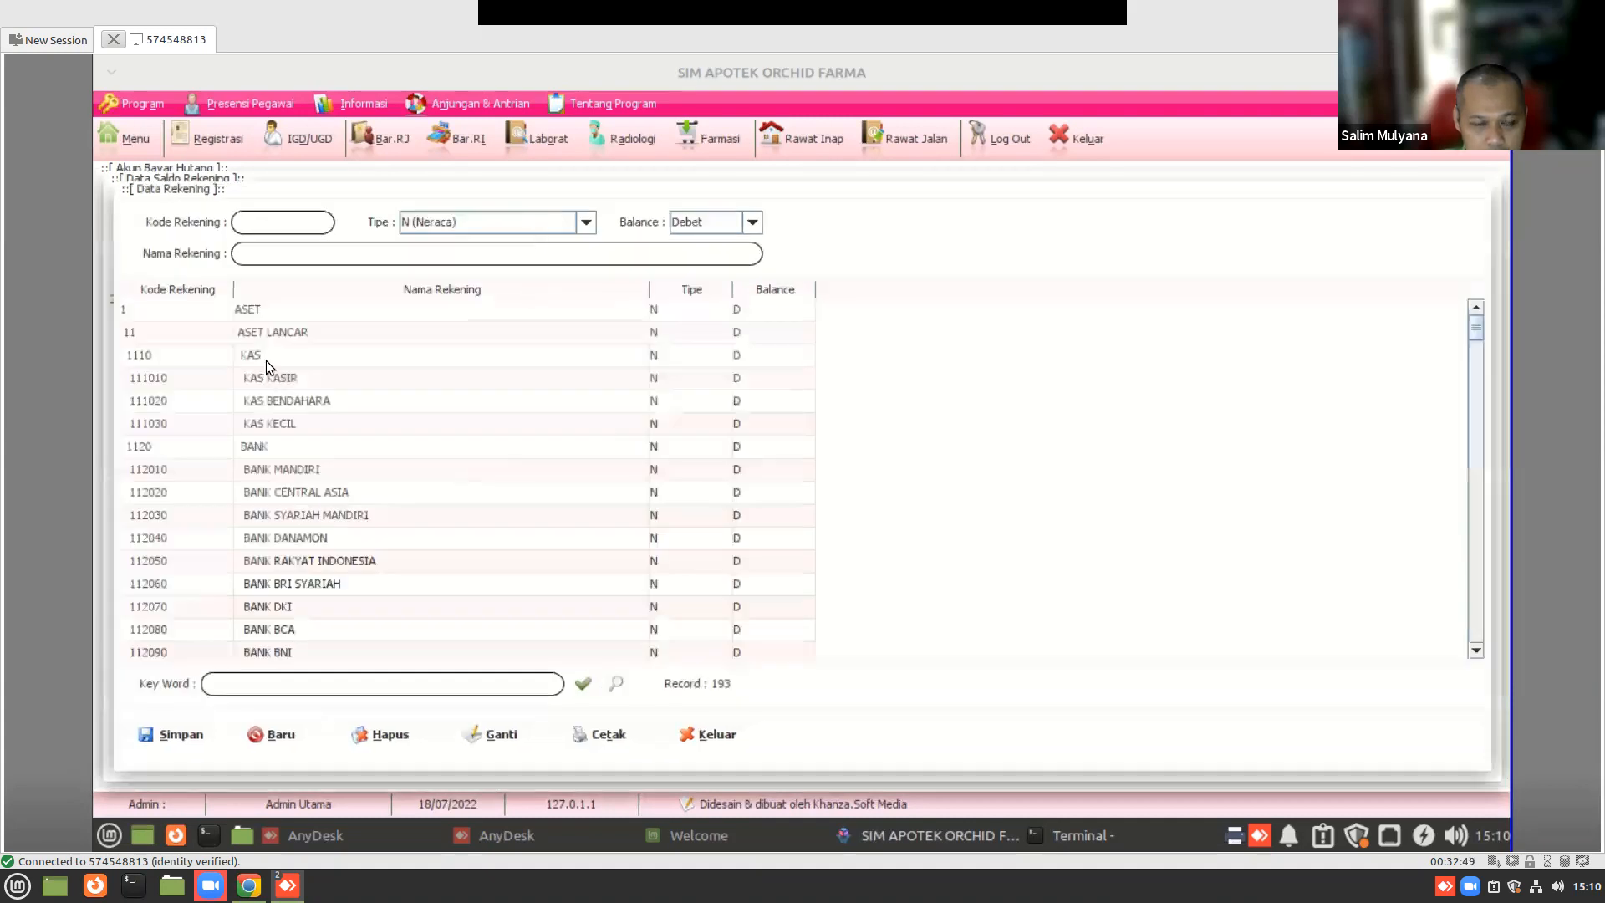
double_click(288, 377)
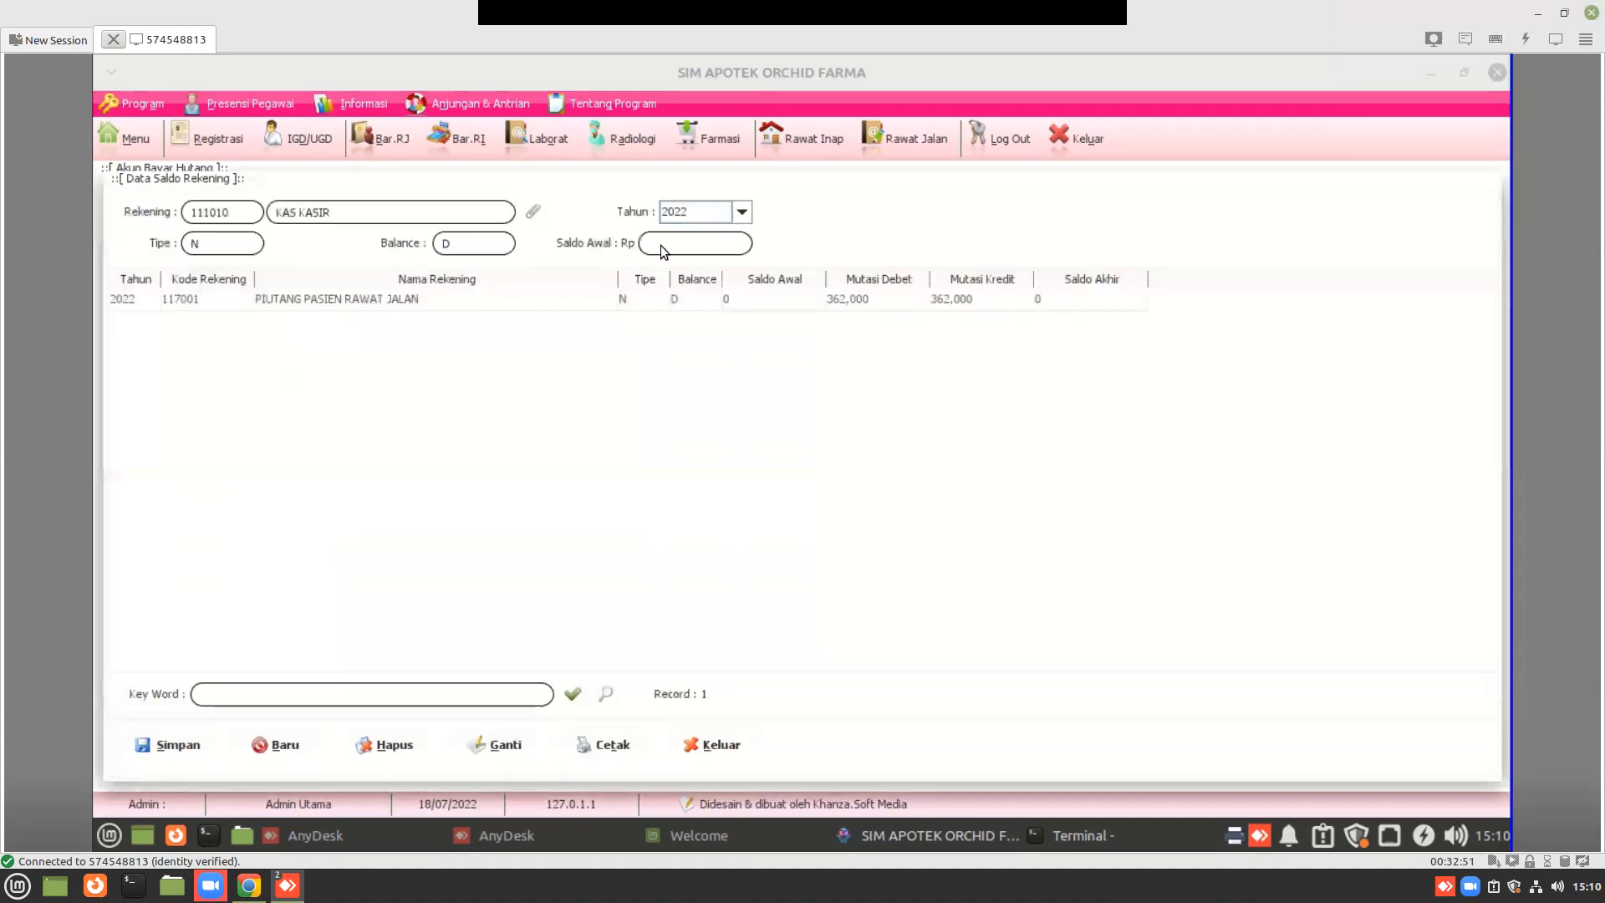
text(0)
click(185, 734)
double_click(322, 302)
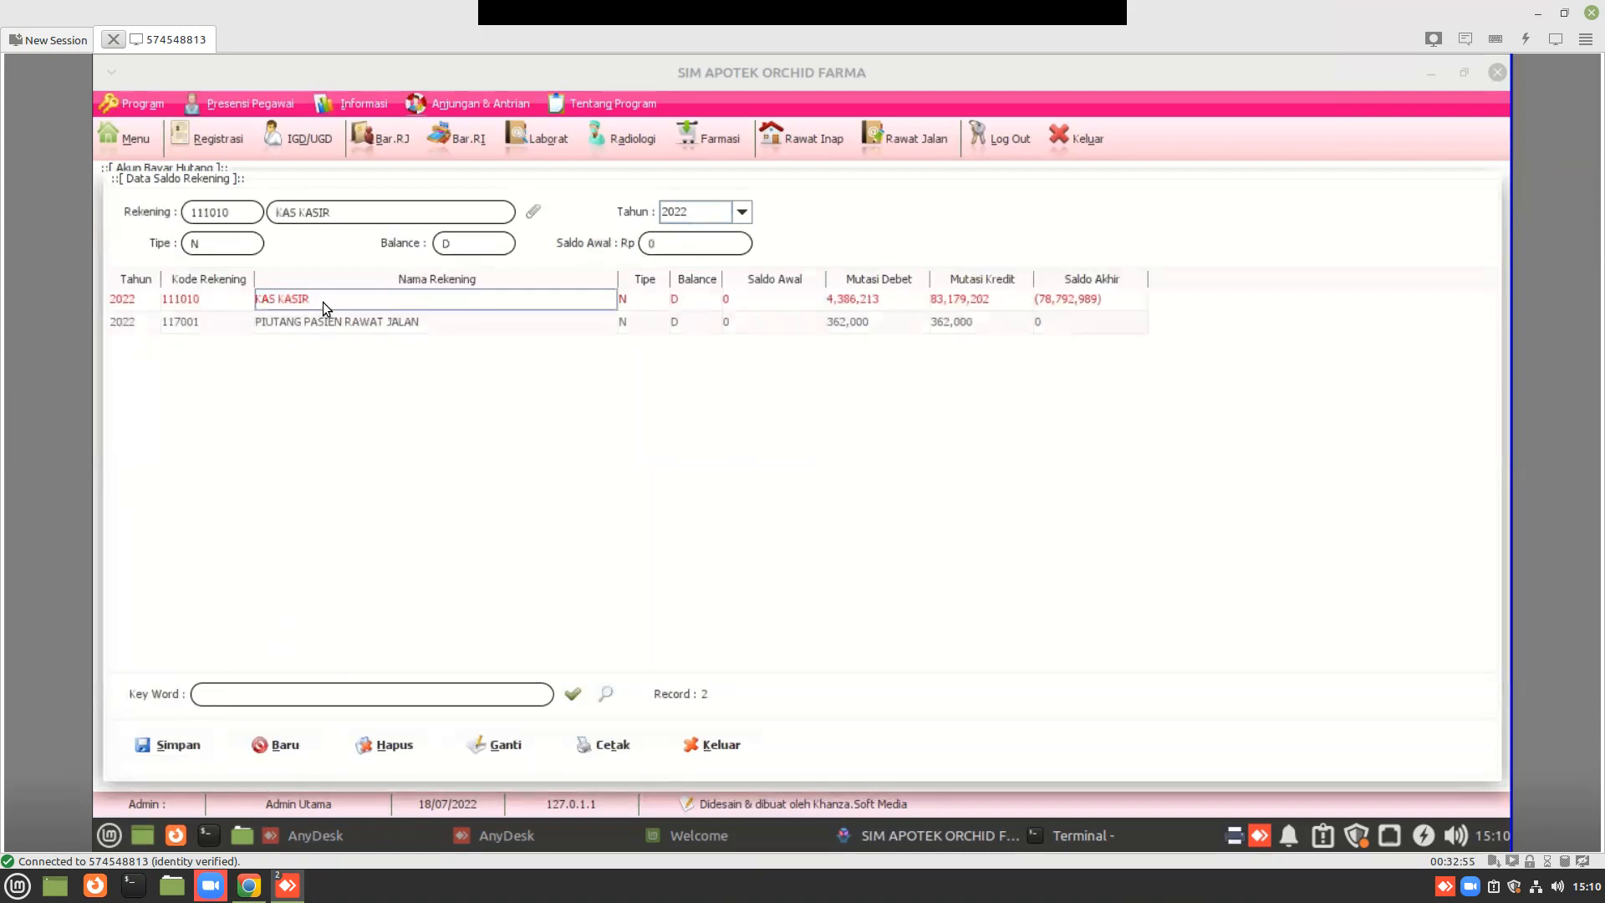
click(177, 749)
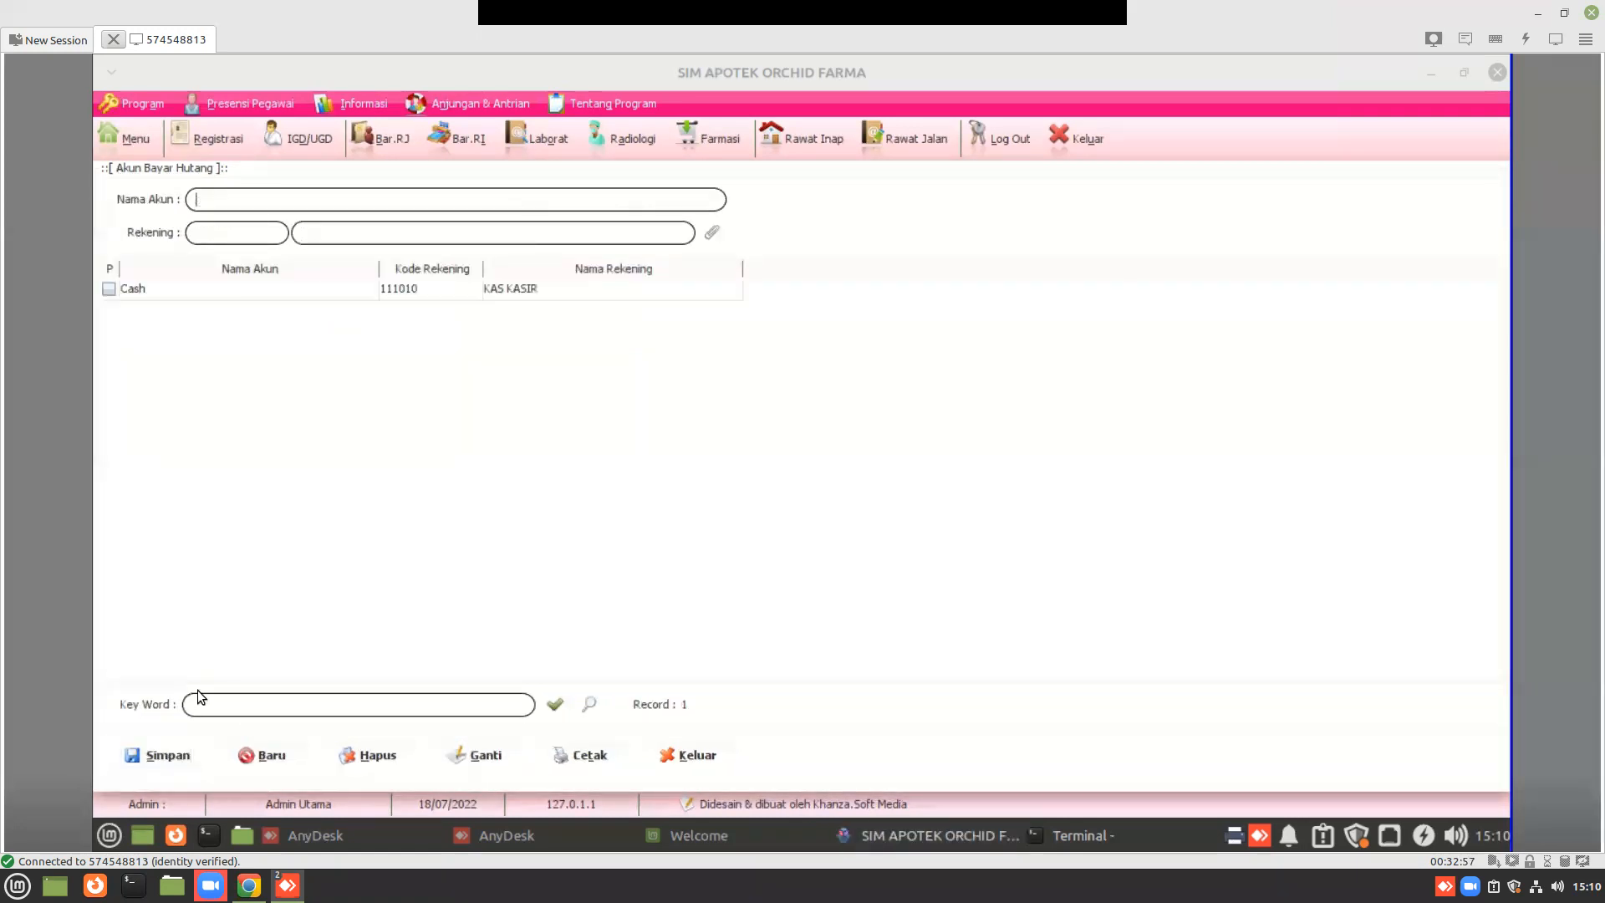
- Add Bank Mandiri linked to 112010 BANK MANDIRI, then close the form and return to the menu
text(Bank Mandiri)
click(711, 230)
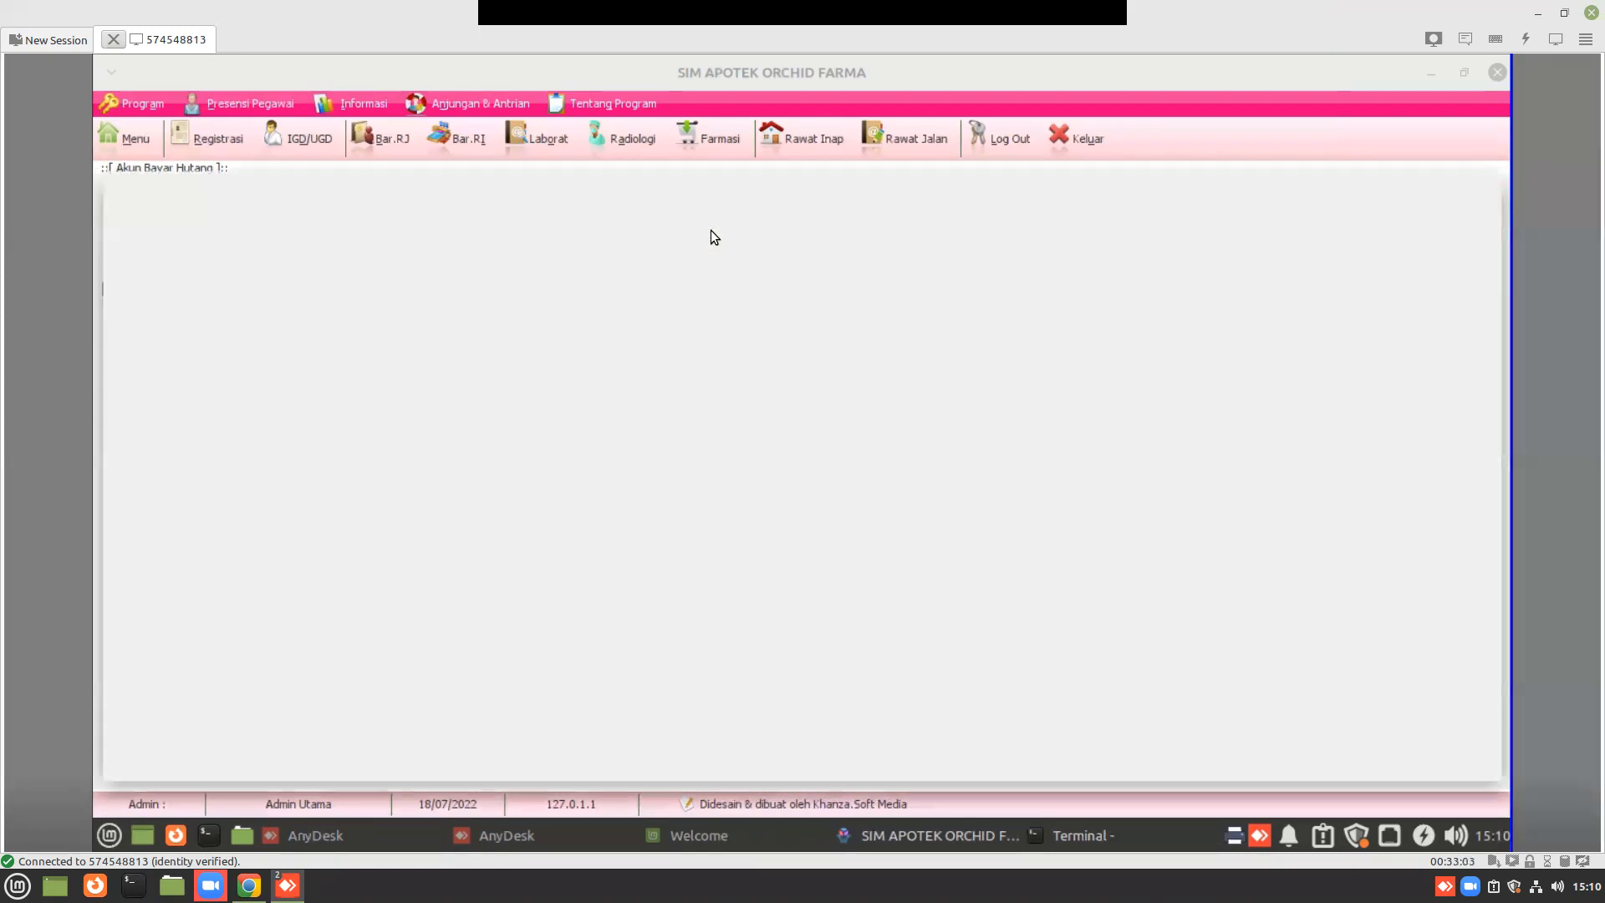
click(539, 211)
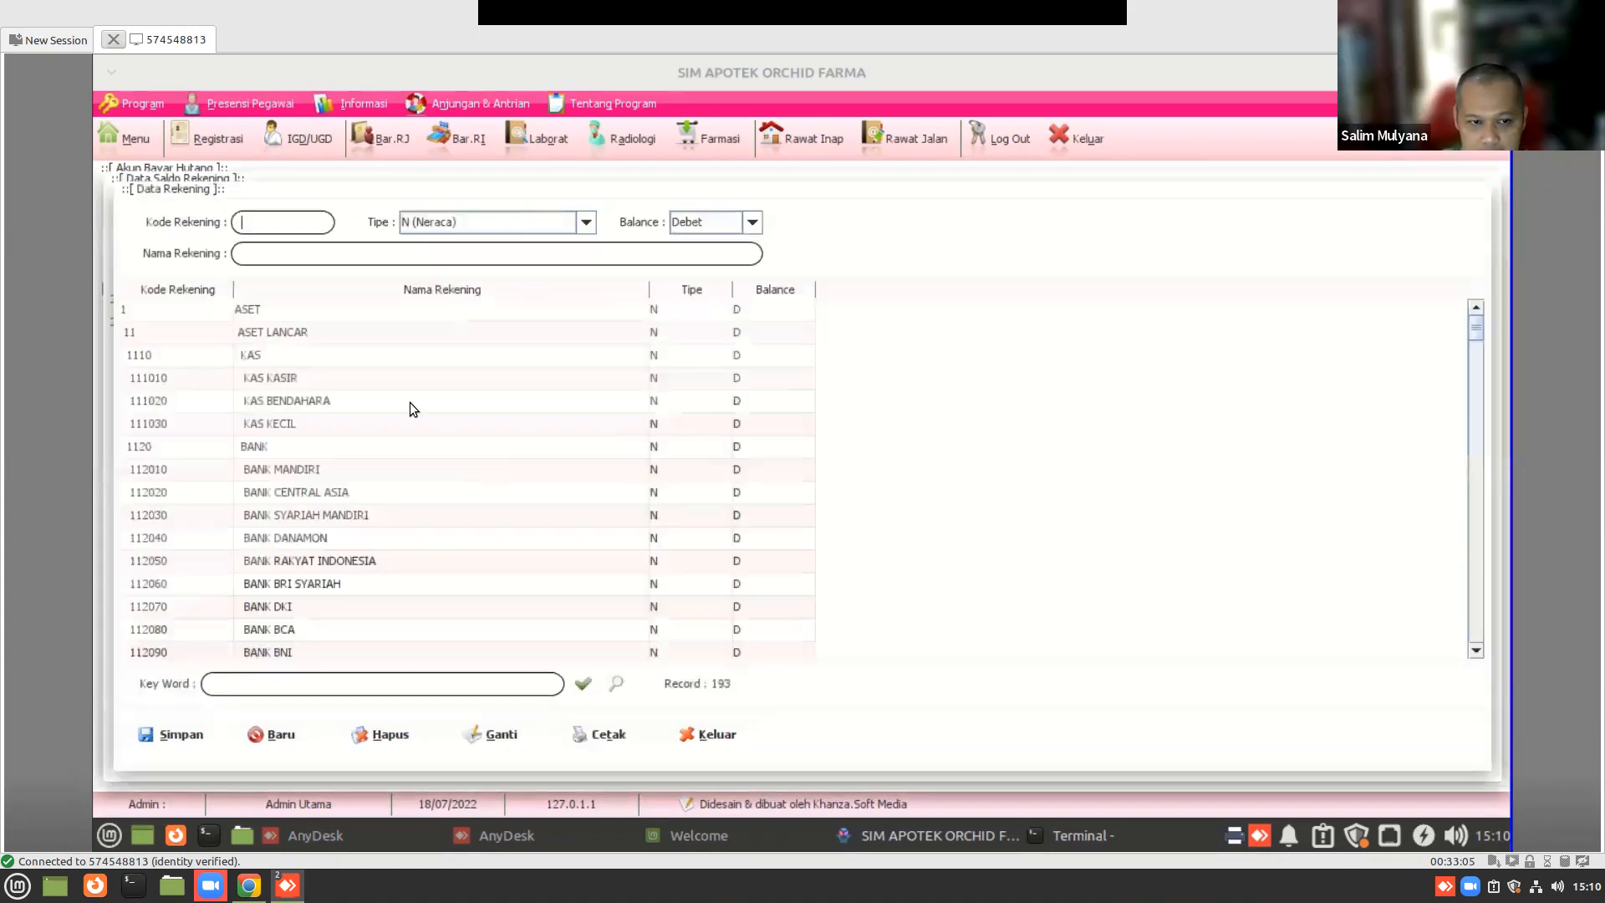
double_click(308, 456)
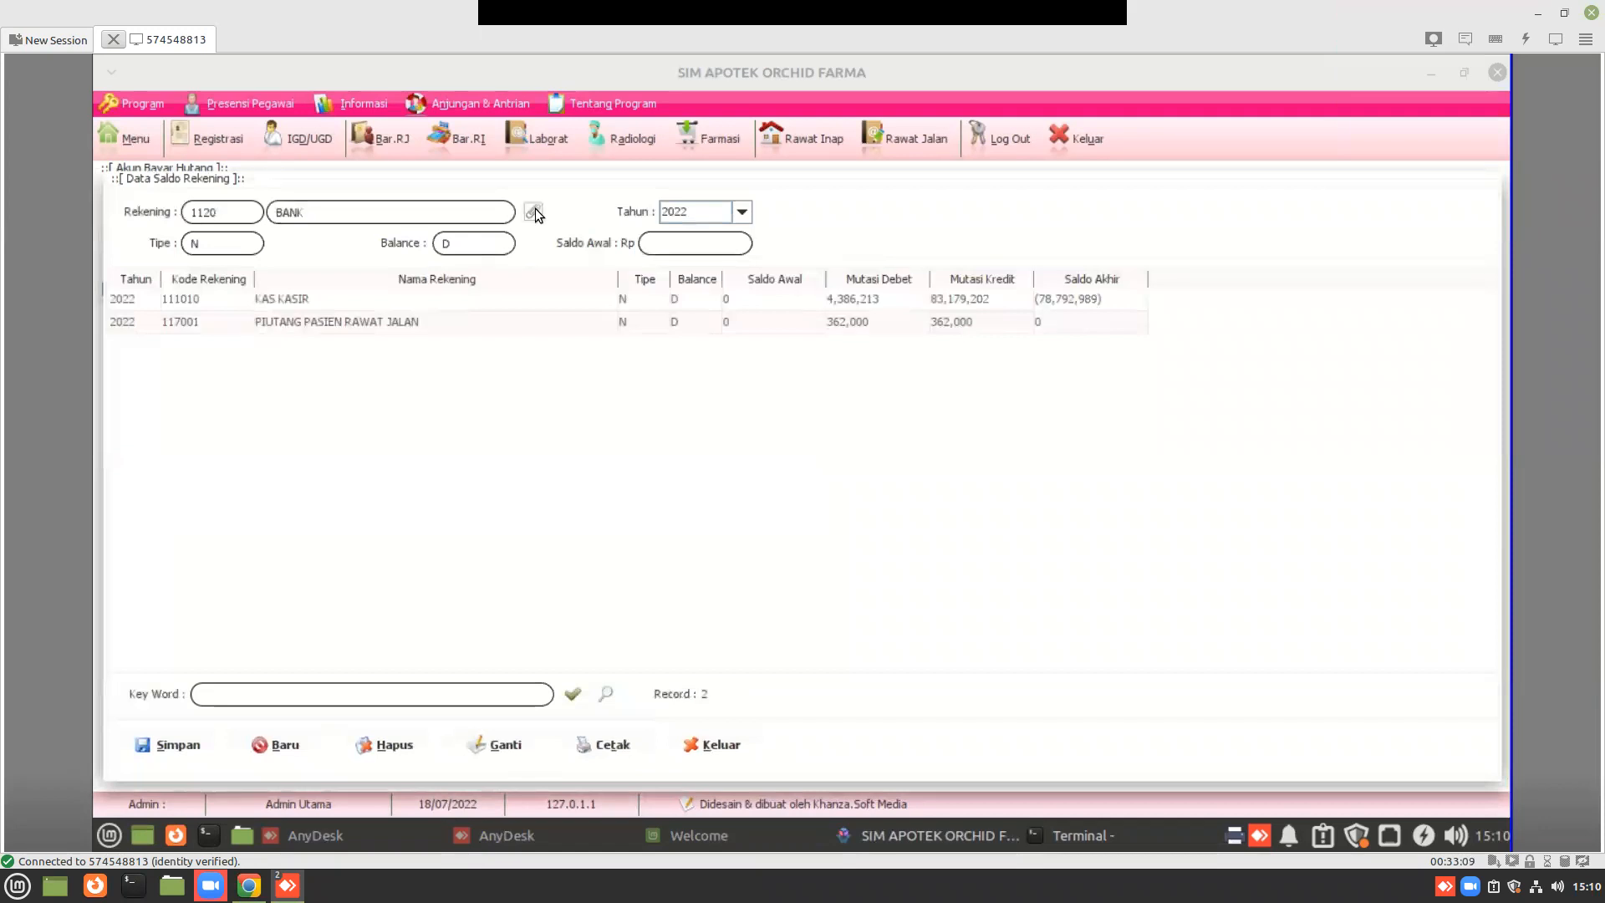
click(536, 213)
double_click(348, 474)
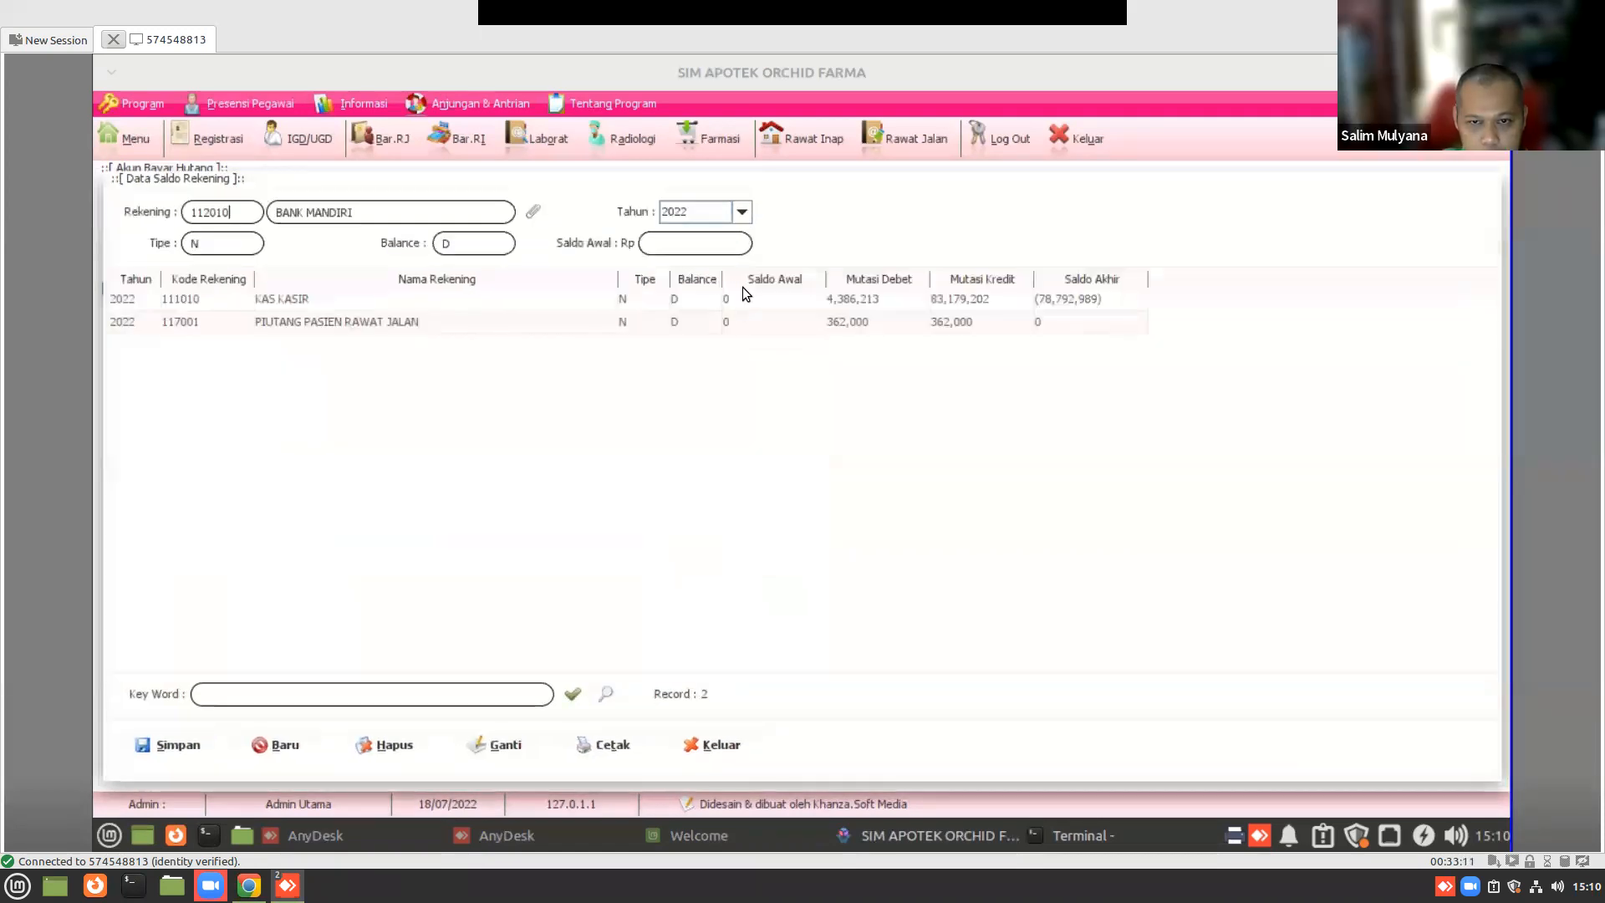
click(729, 246)
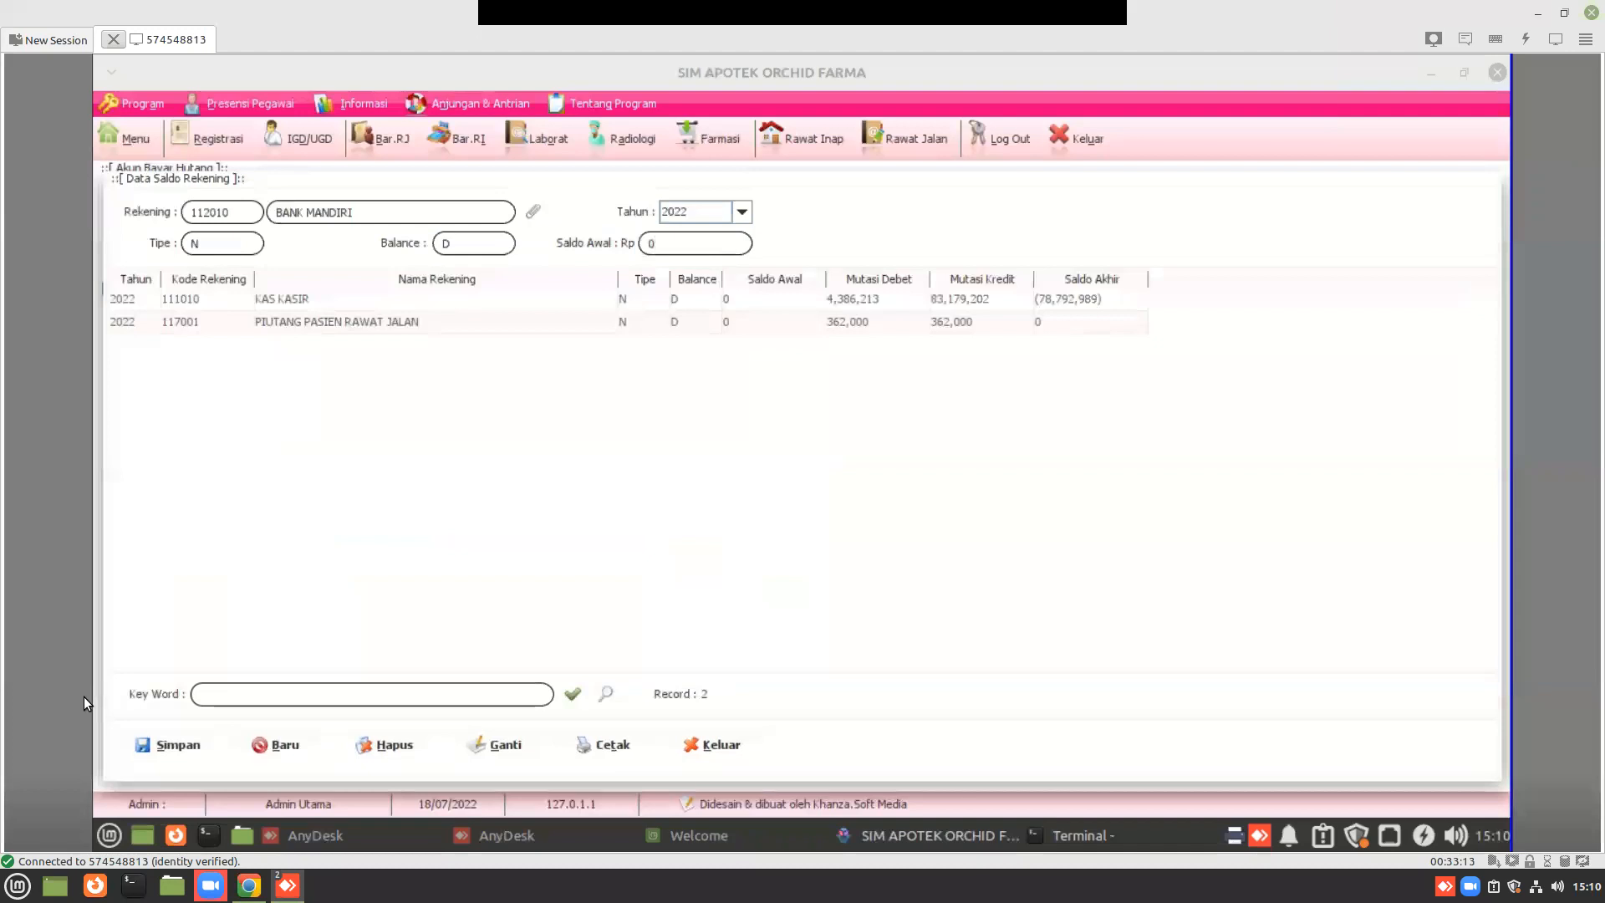
click(161, 741)
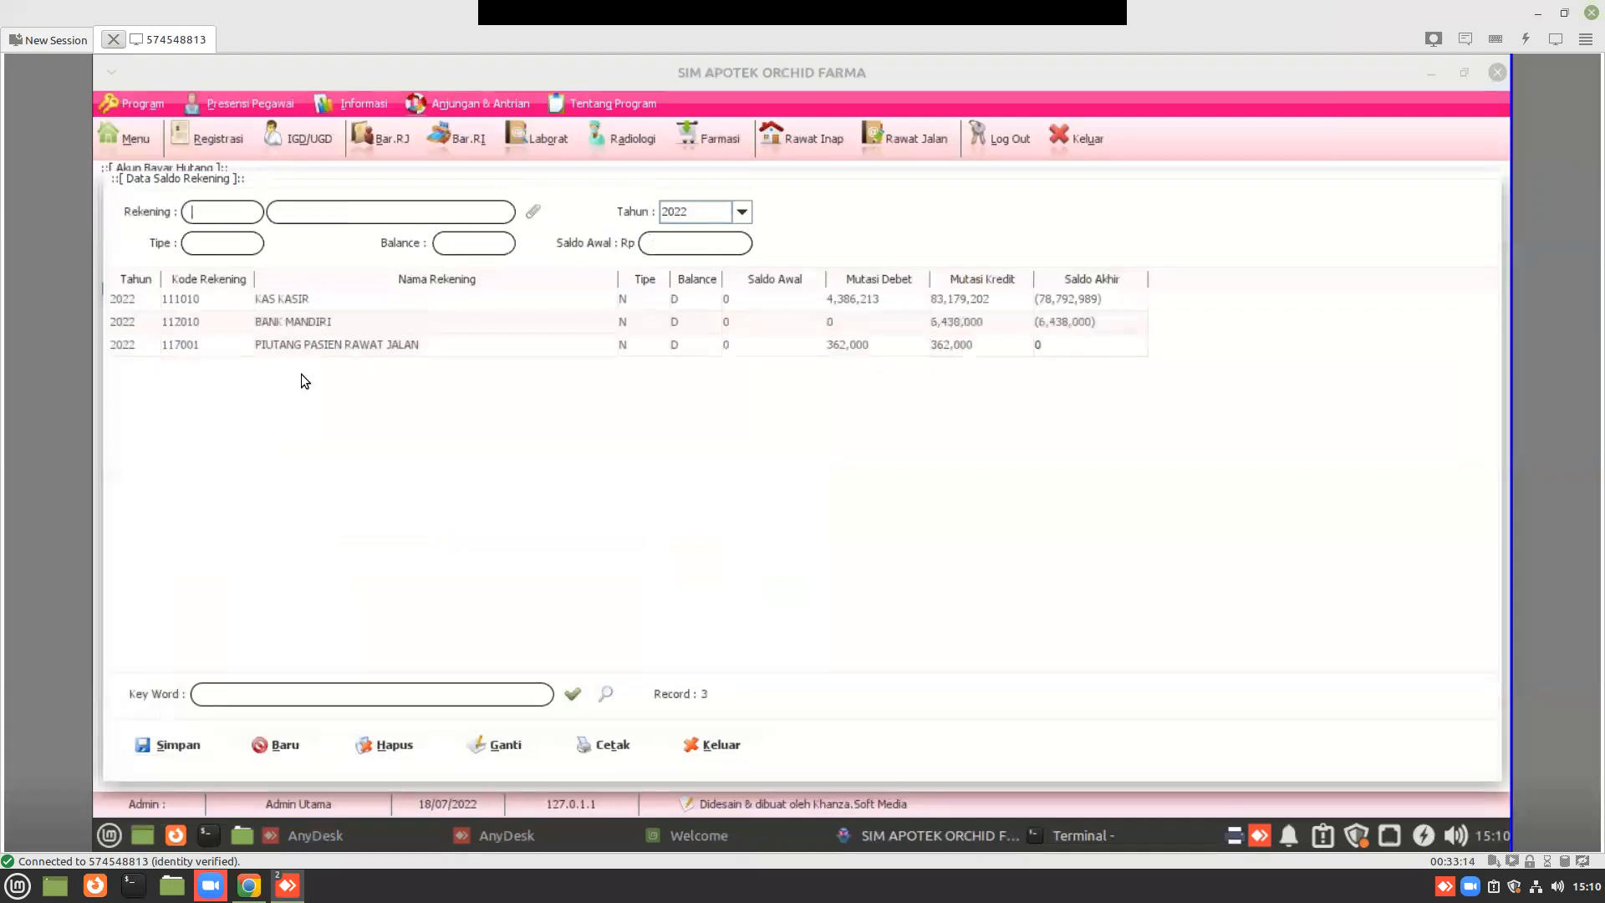
double_click(302, 320)
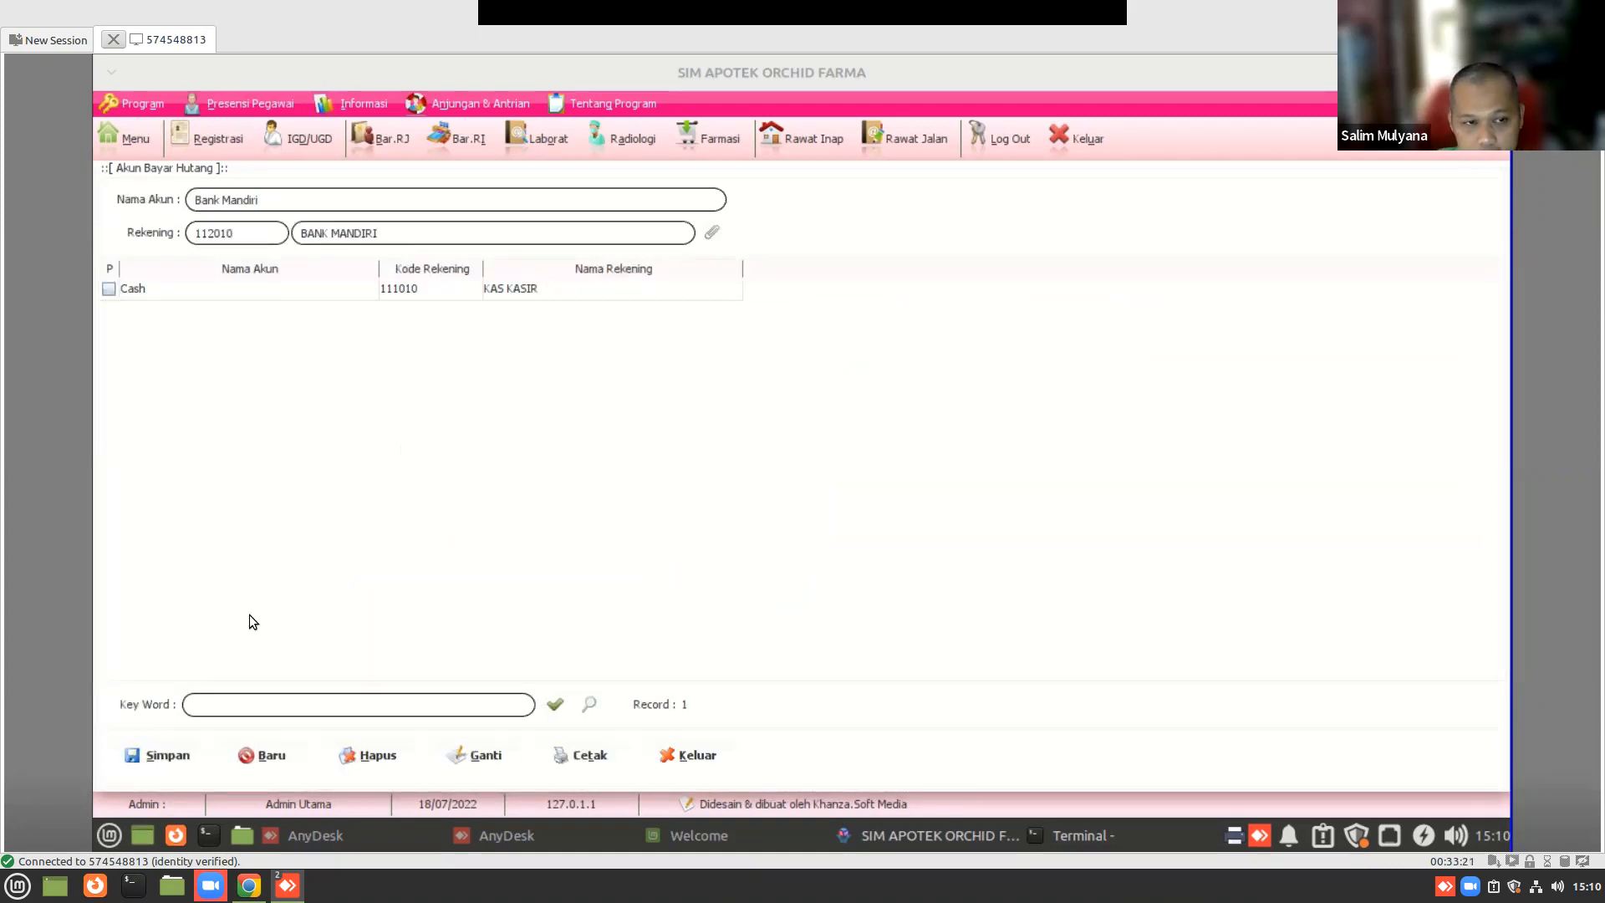
click(164, 755)
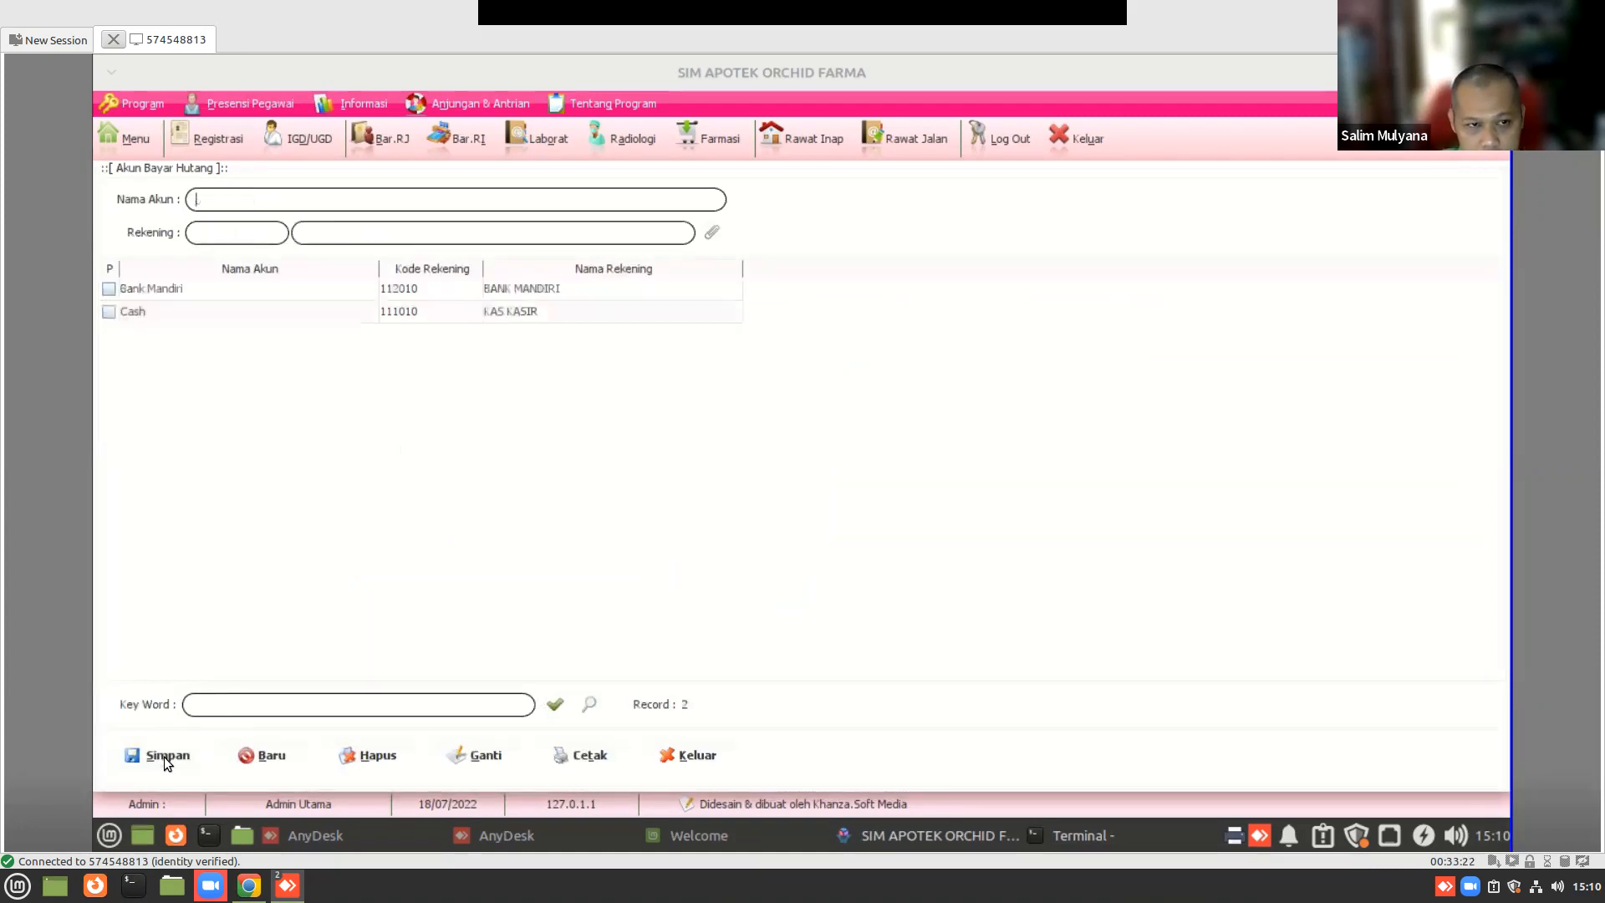
click(692, 754)
click(142, 149)
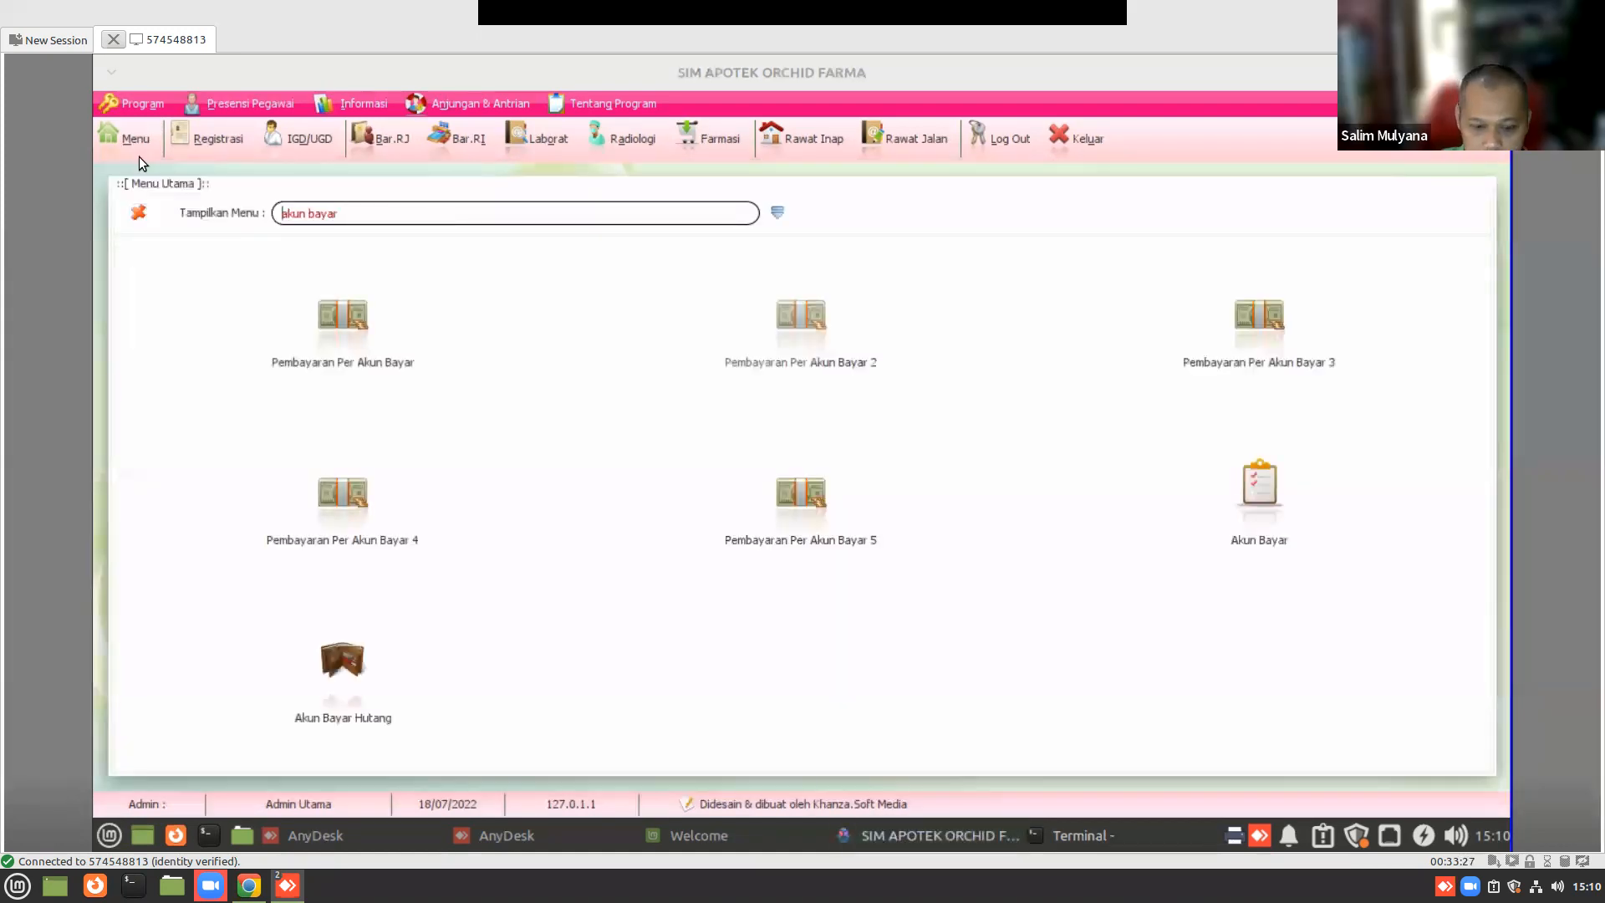
key(ctrl+a)
text(hutang)
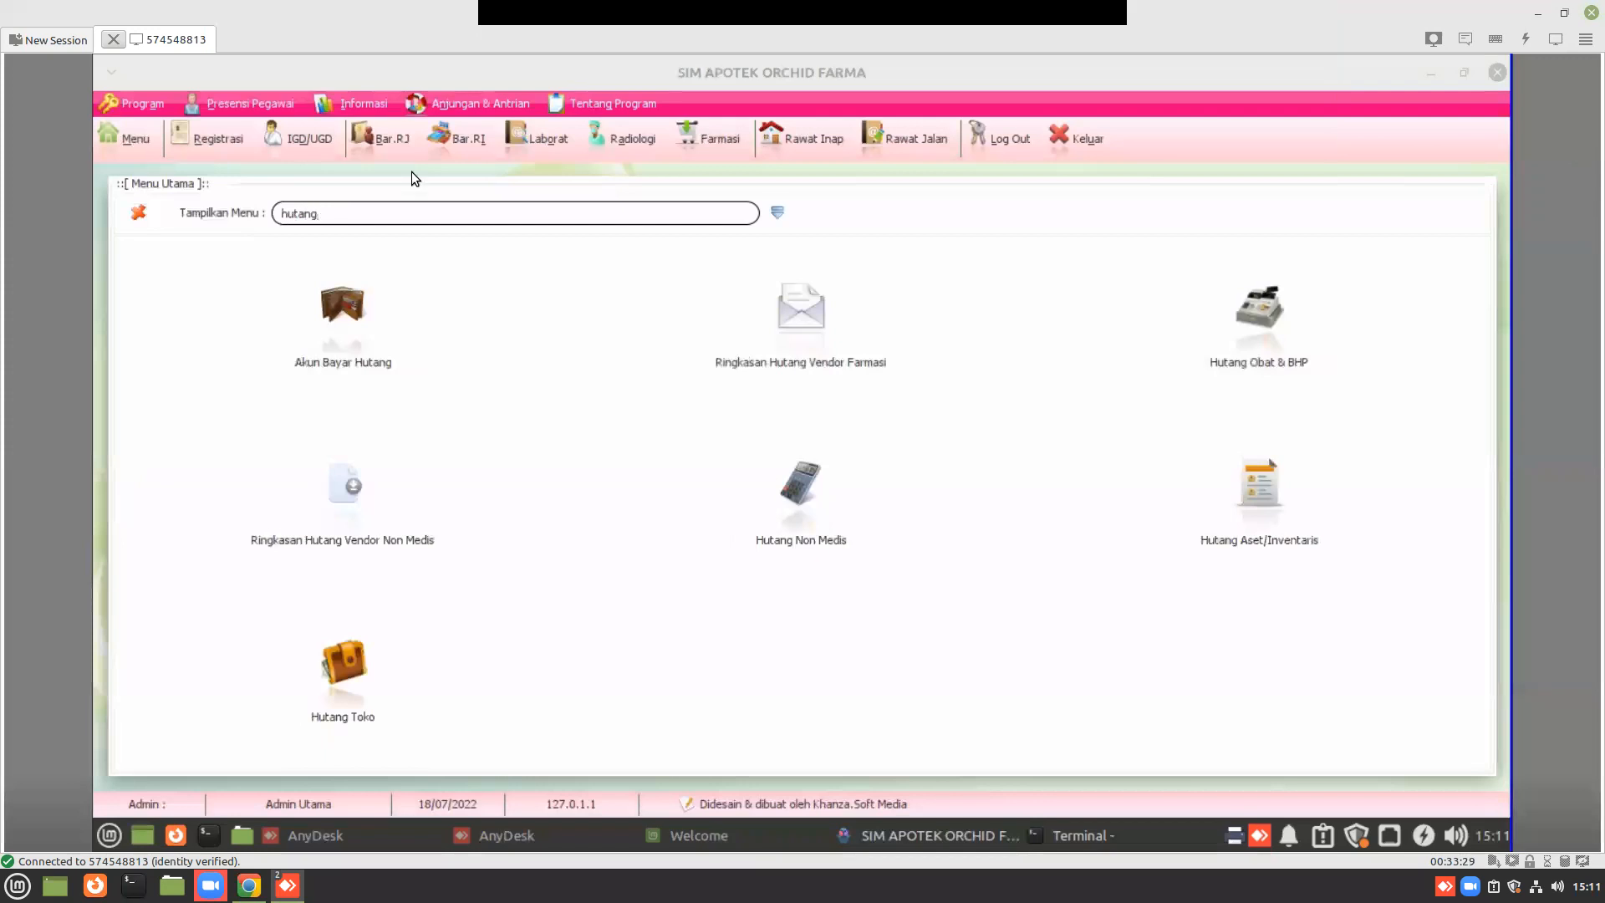
click(1268, 351)
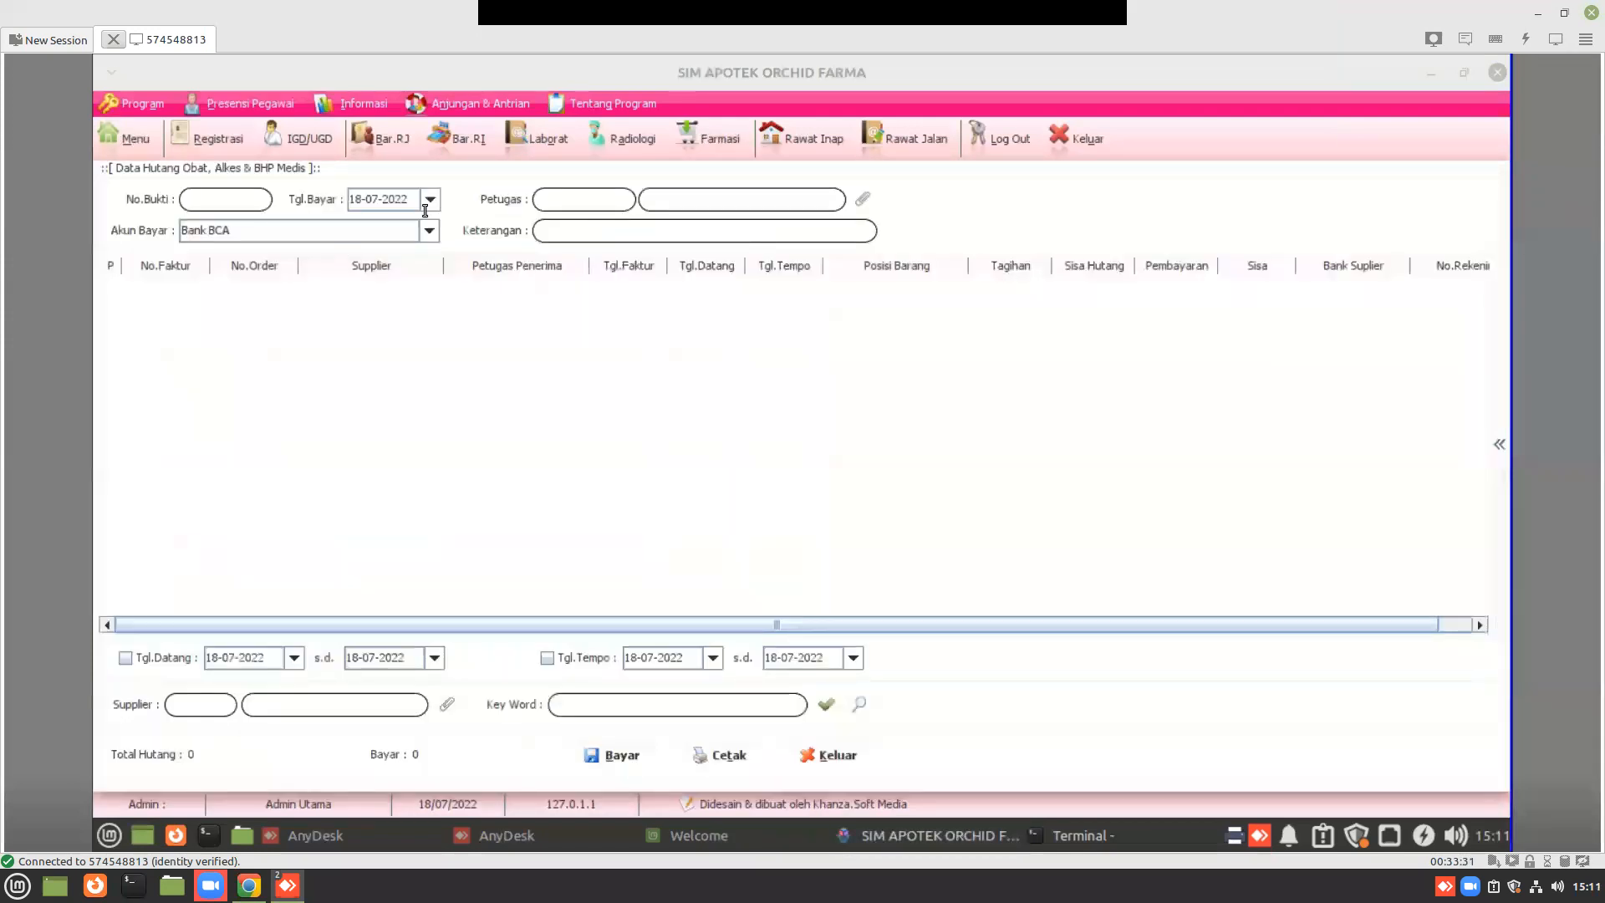
click(826, 702)
click(111, 285)
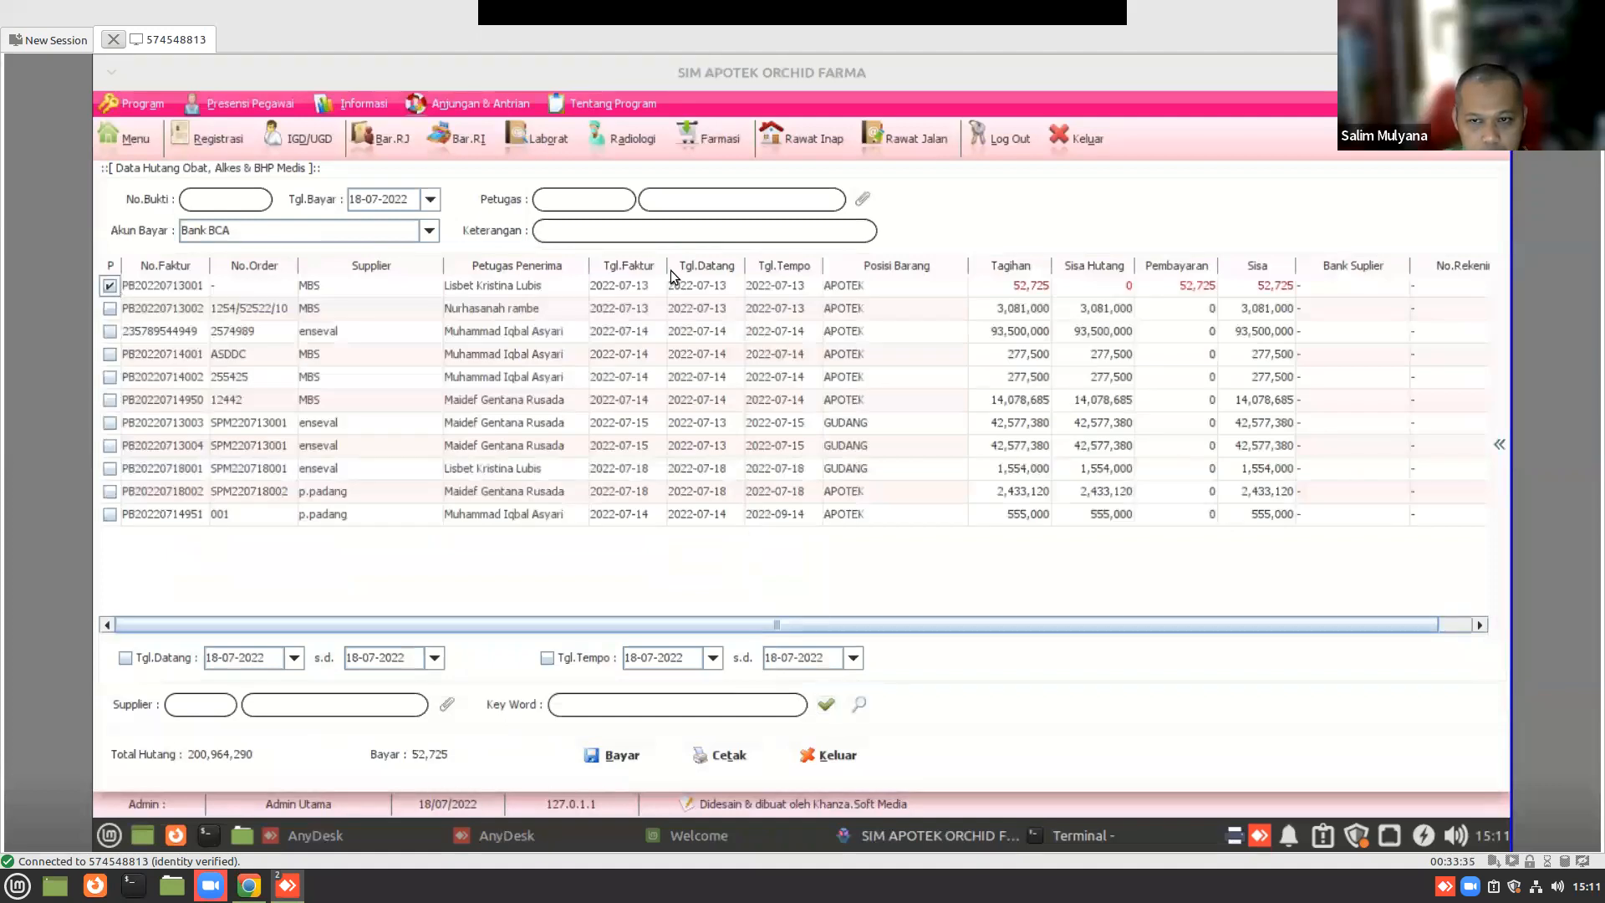
- Set officer 004, No.Bukti '-', Akun Bayar 'Bayar Cash' and Keterangan '-'
click(861, 199)
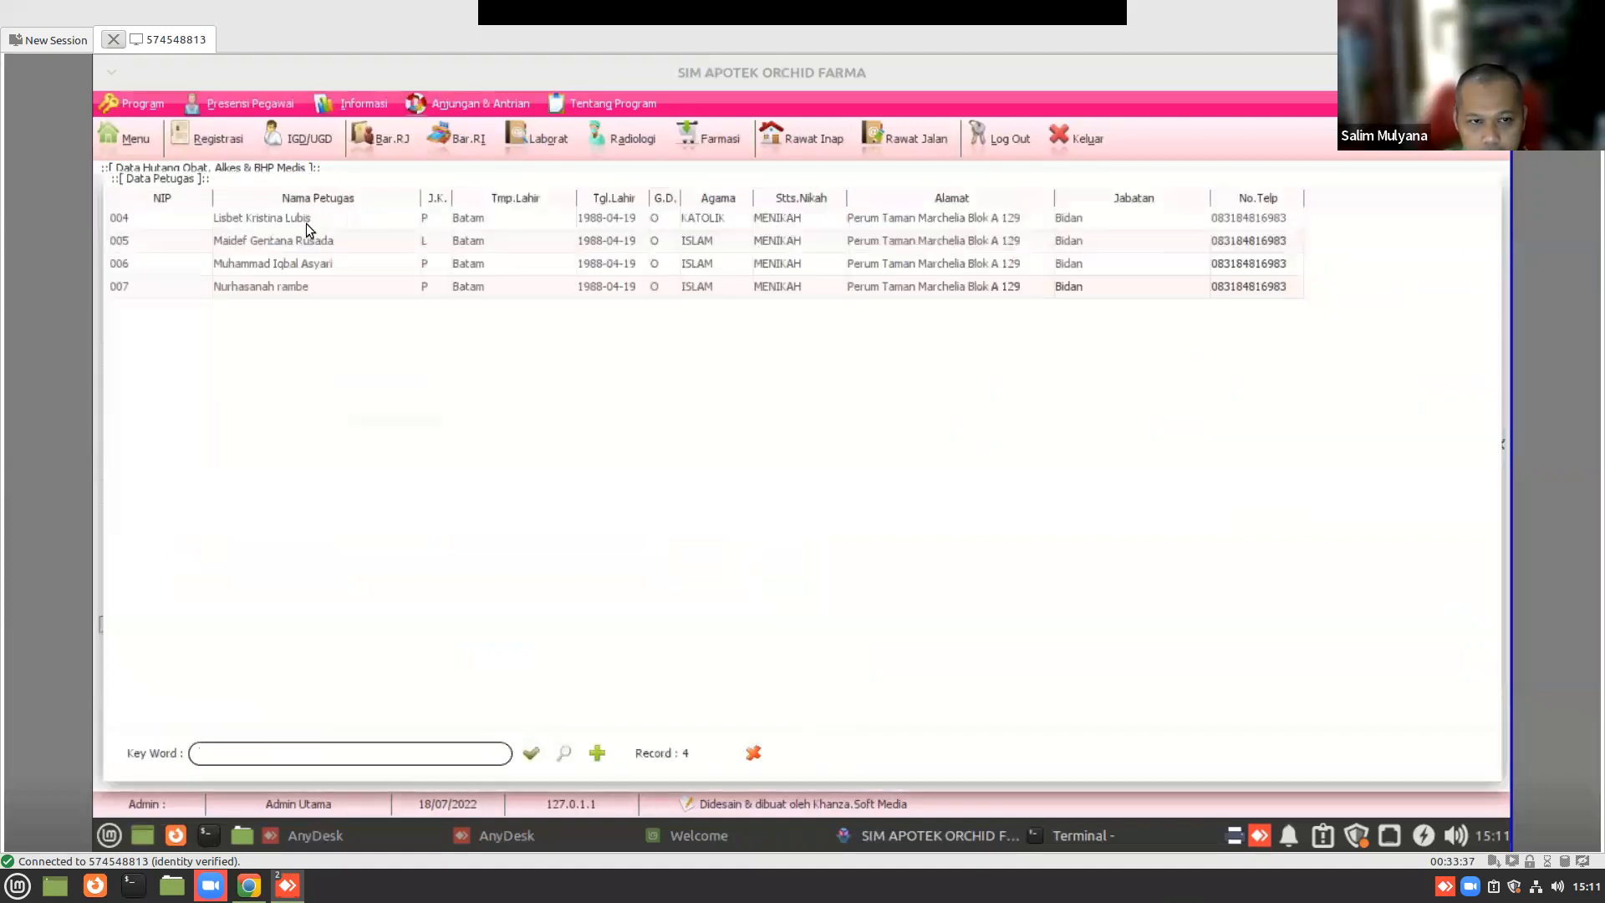
double_click(306, 223)
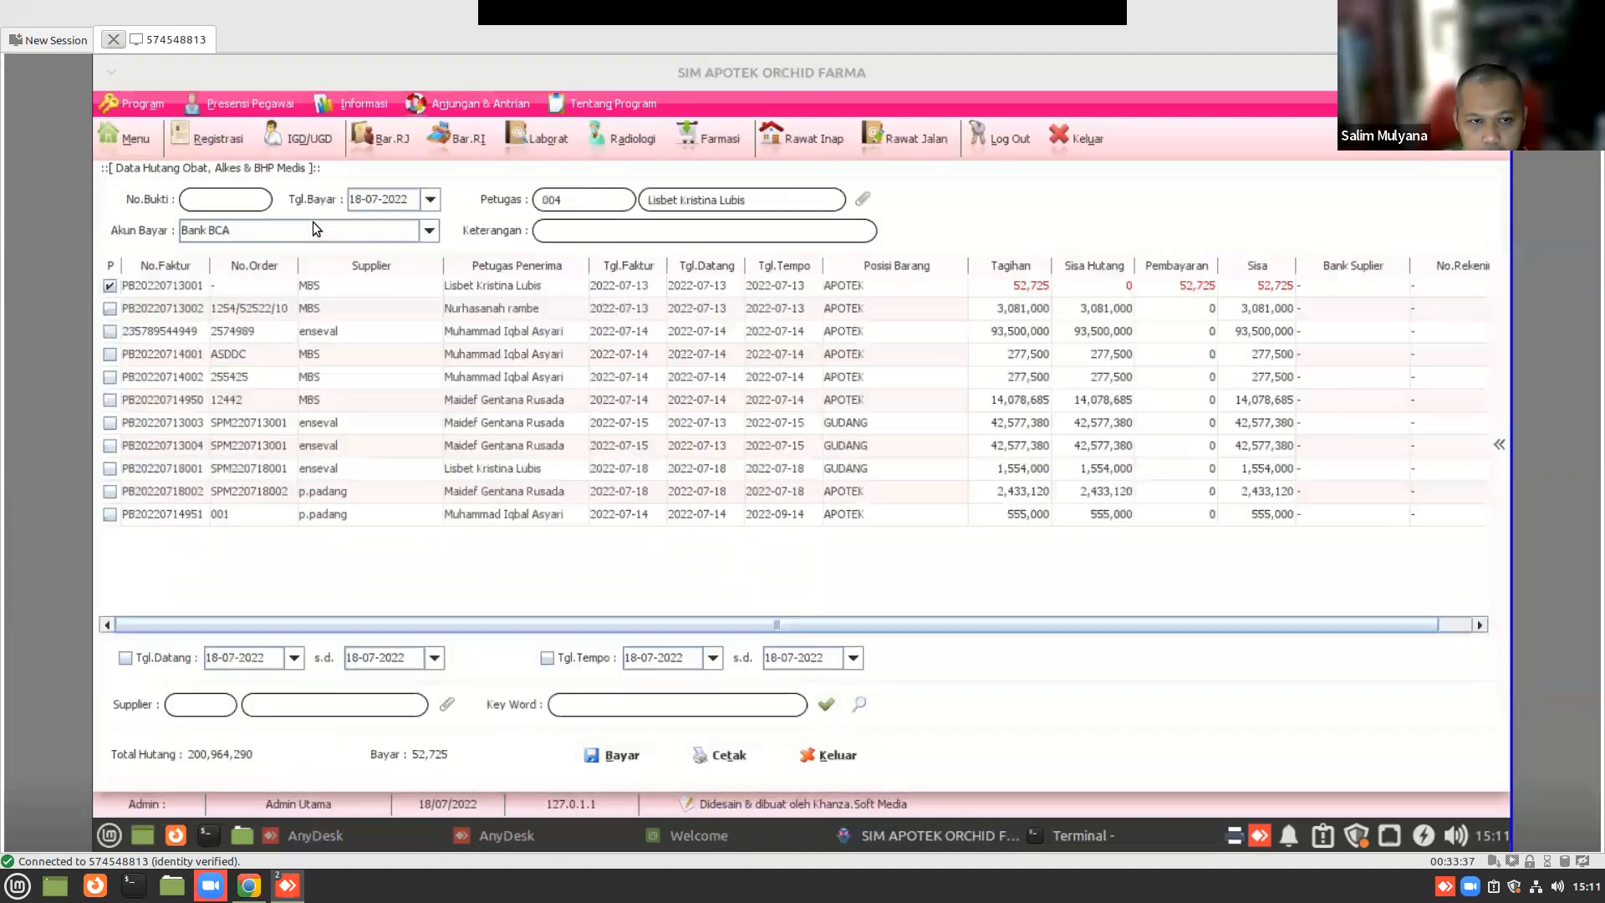
click(255, 202)
text(-)
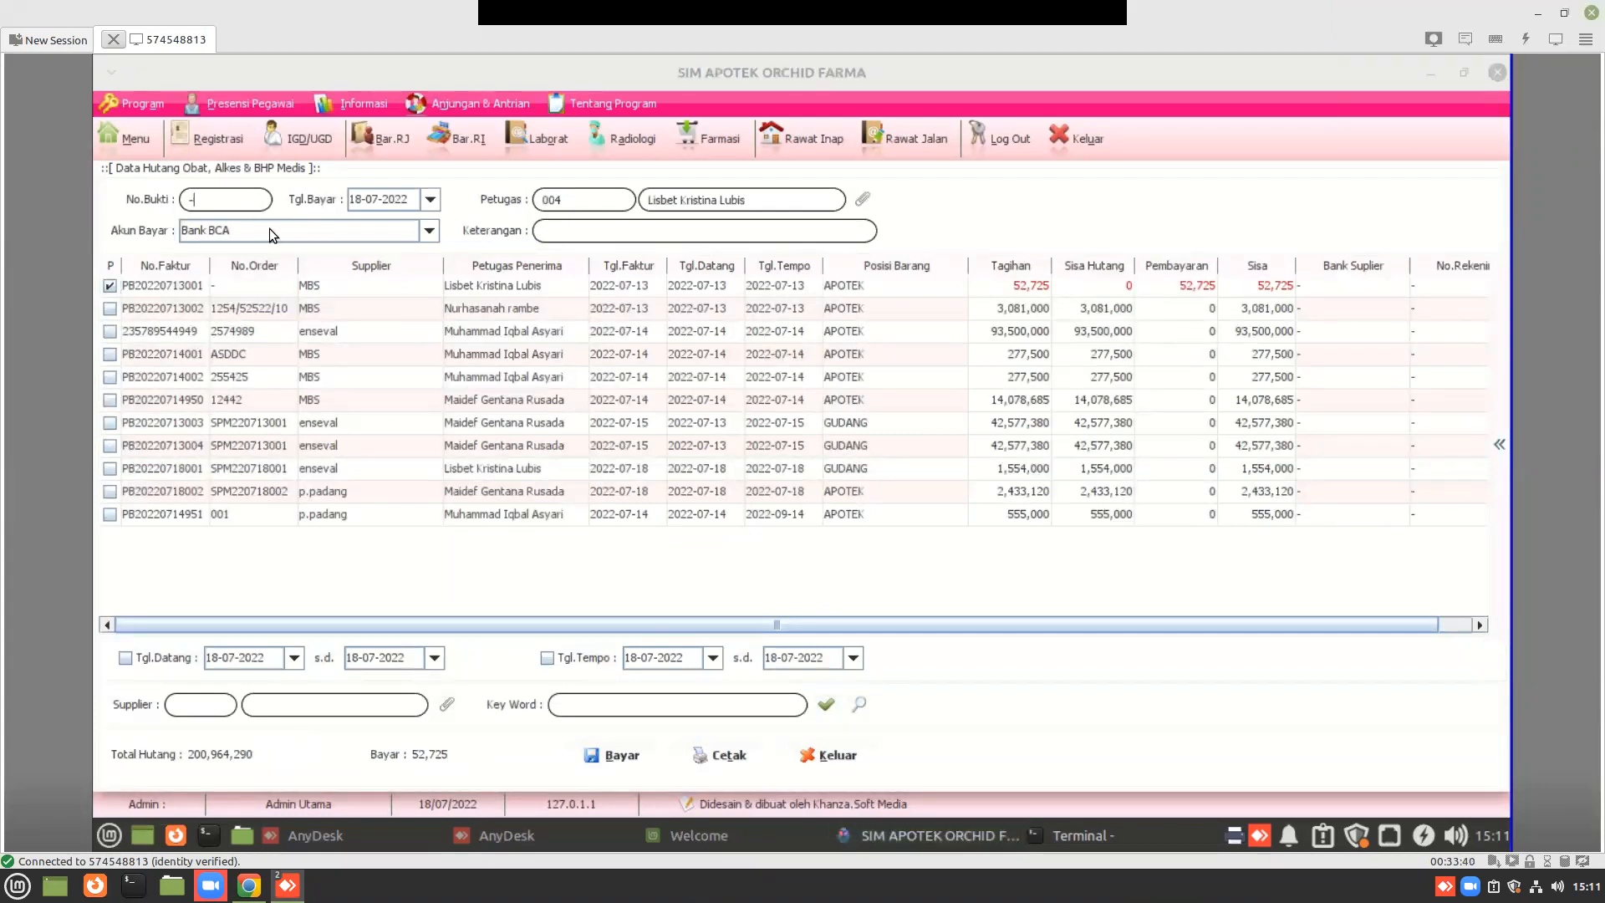
click(269, 228)
click(264, 264)
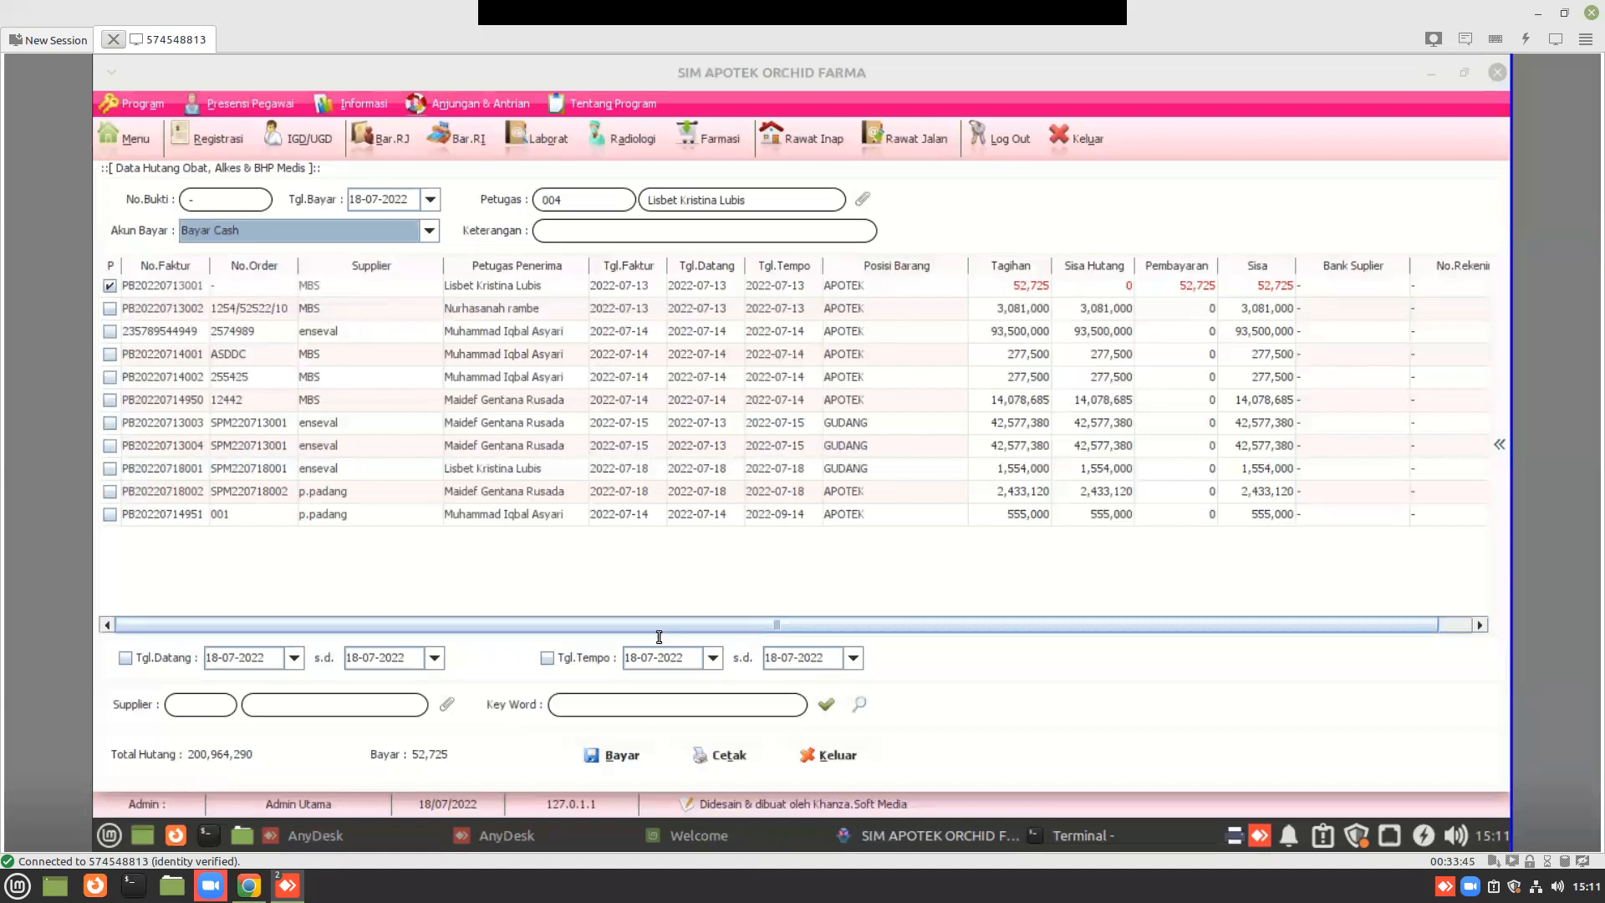
click(715, 231)
text(-)
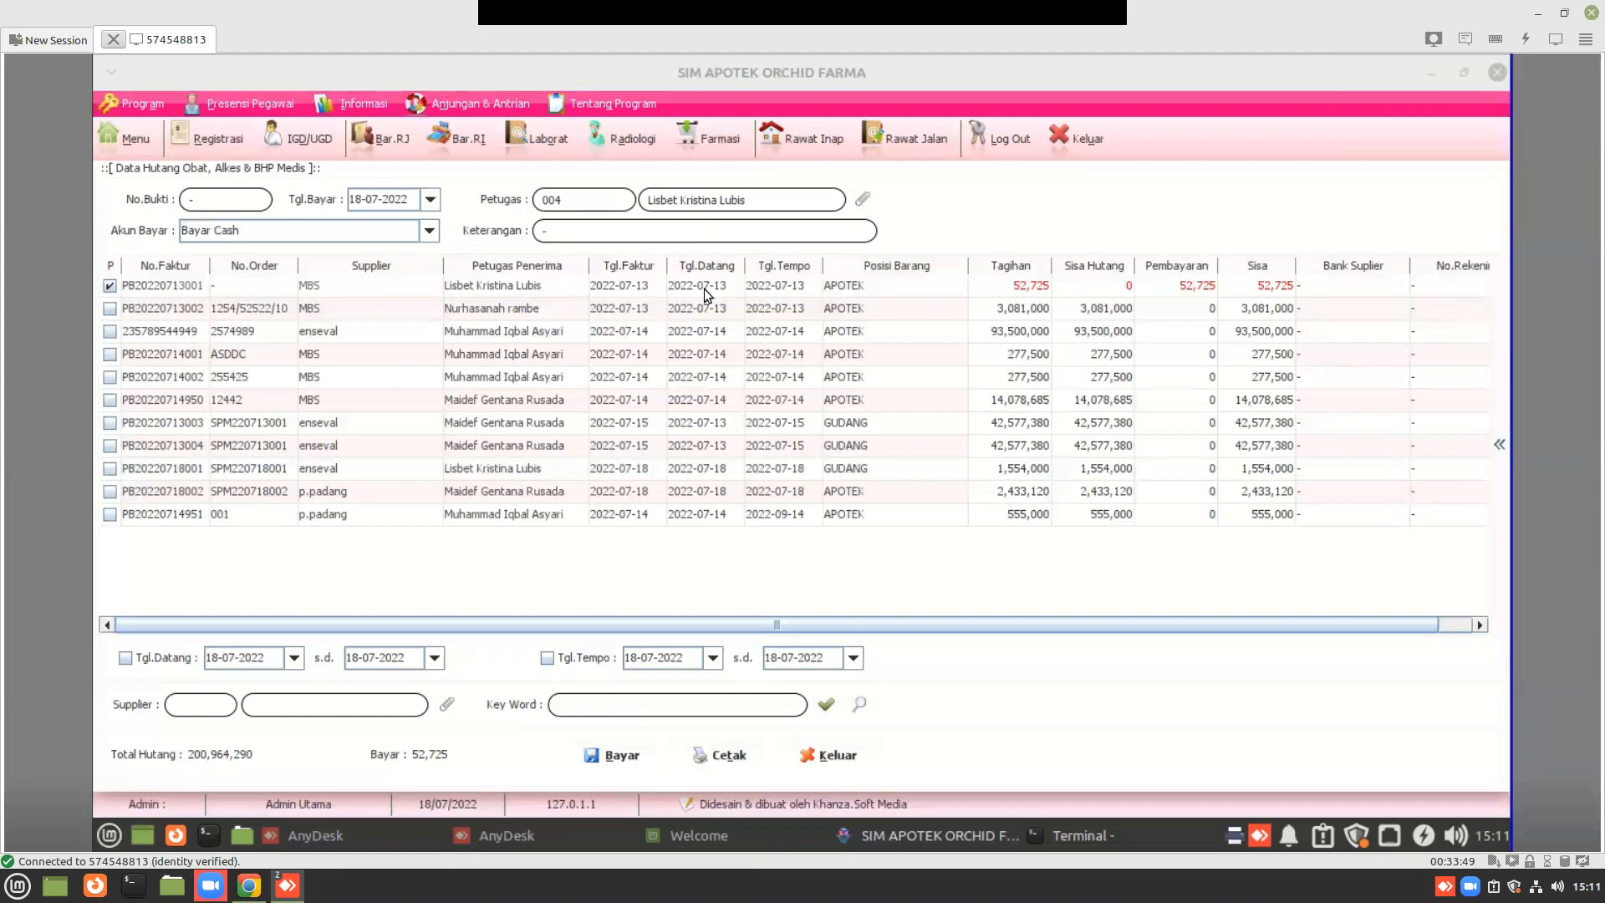
- Attempt the 52,725 payment, dismiss the query errors and close the form
click(609, 754)
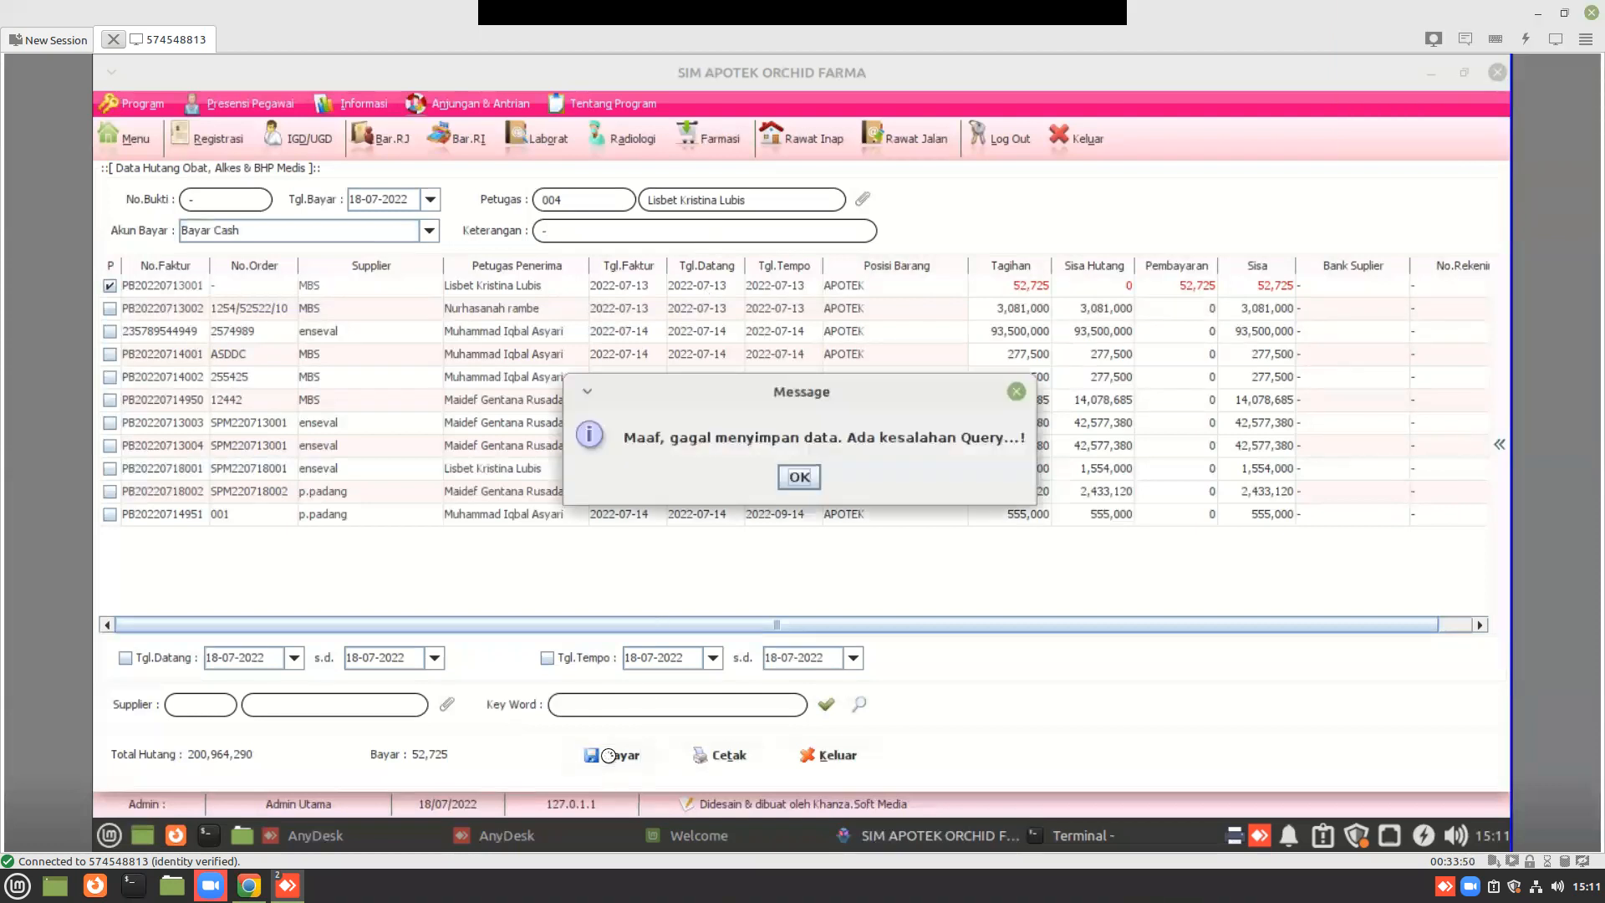
click(801, 478)
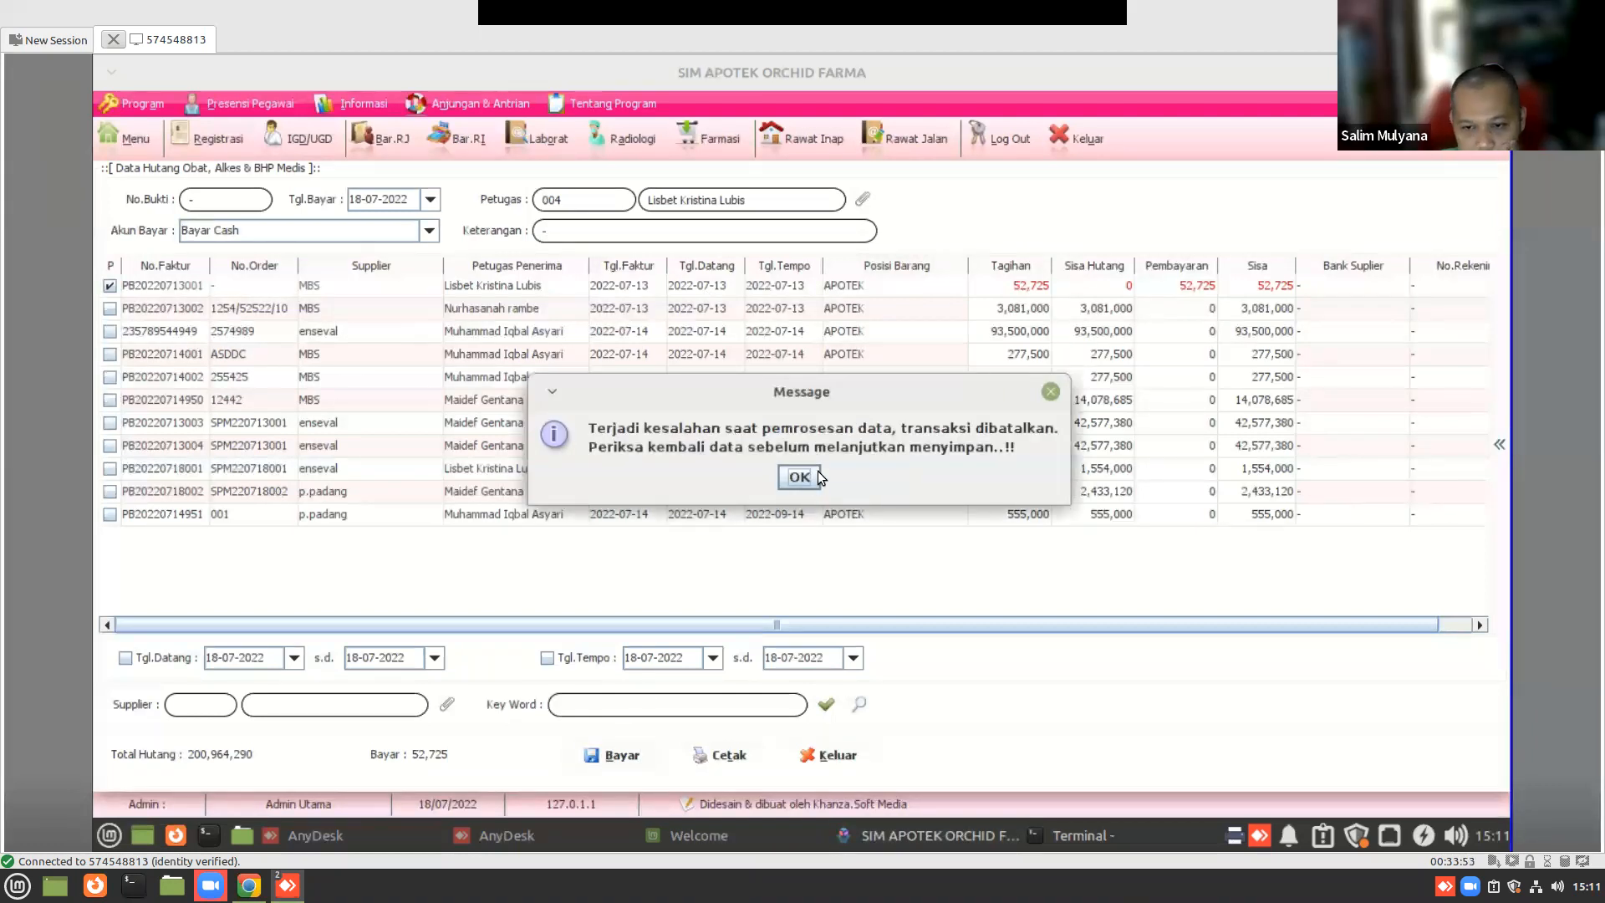
click(815, 469)
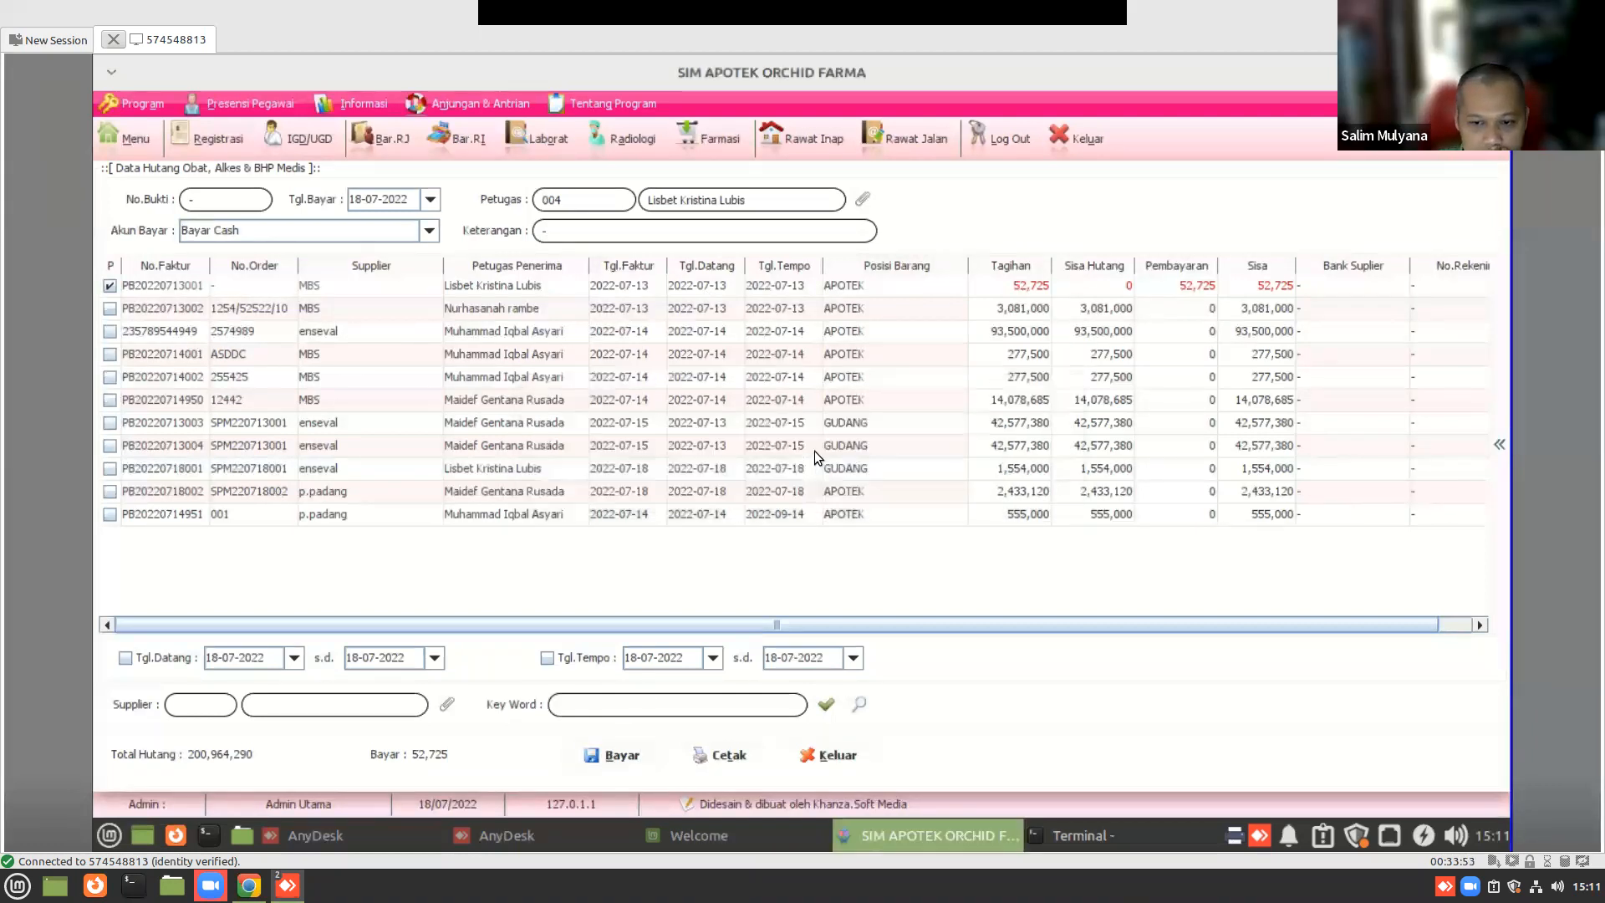
click(830, 755)
click(135, 142)
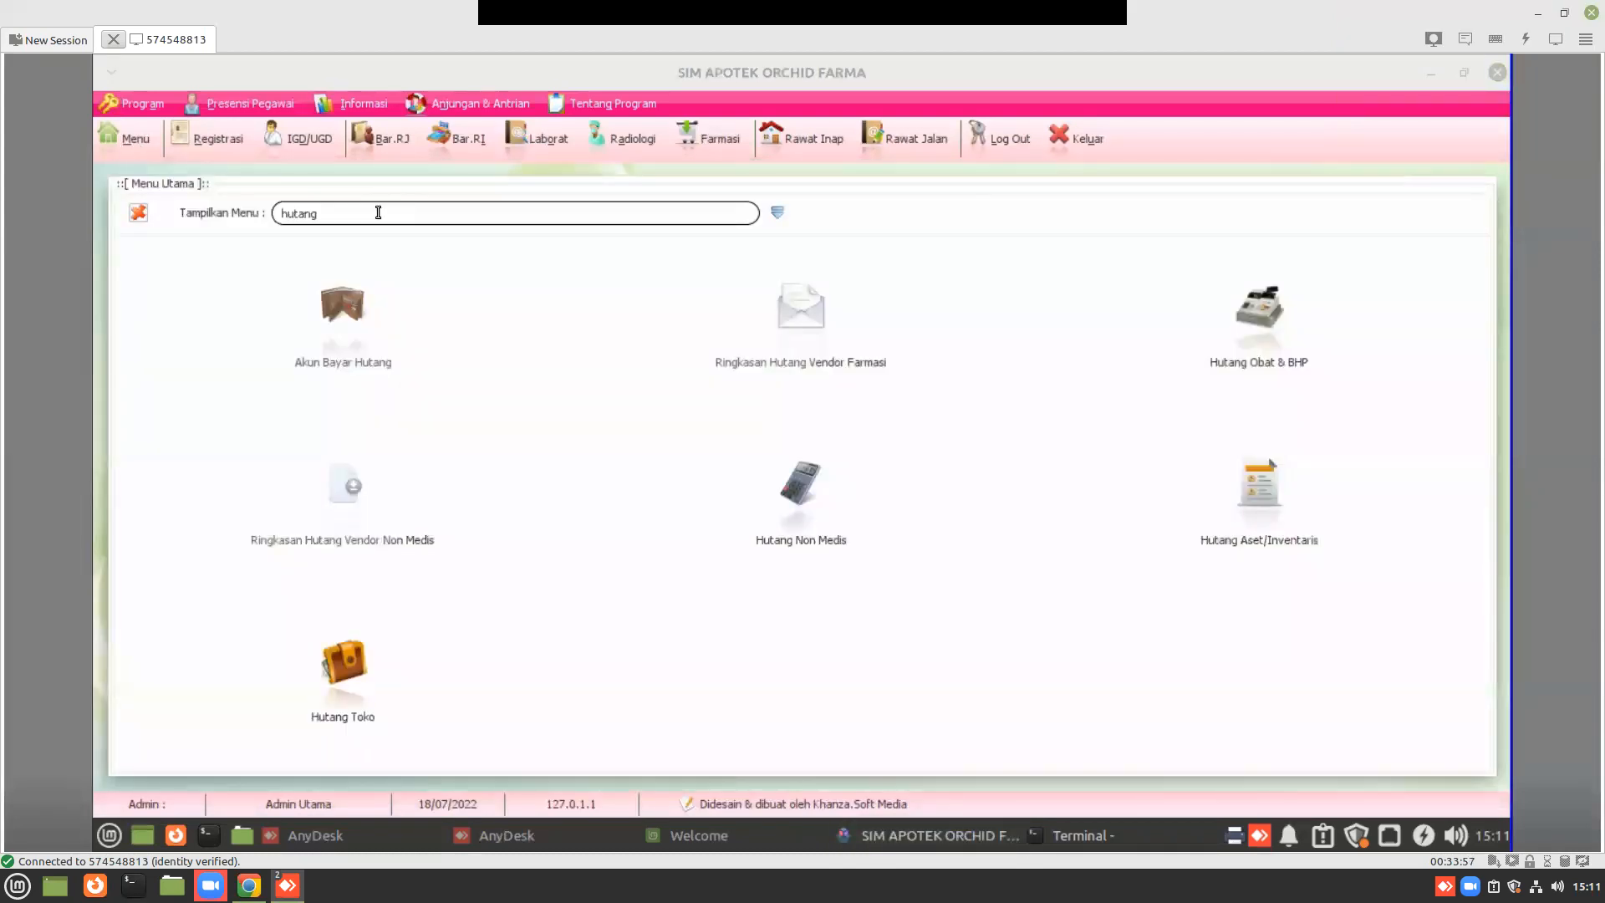
text(penerimaan)
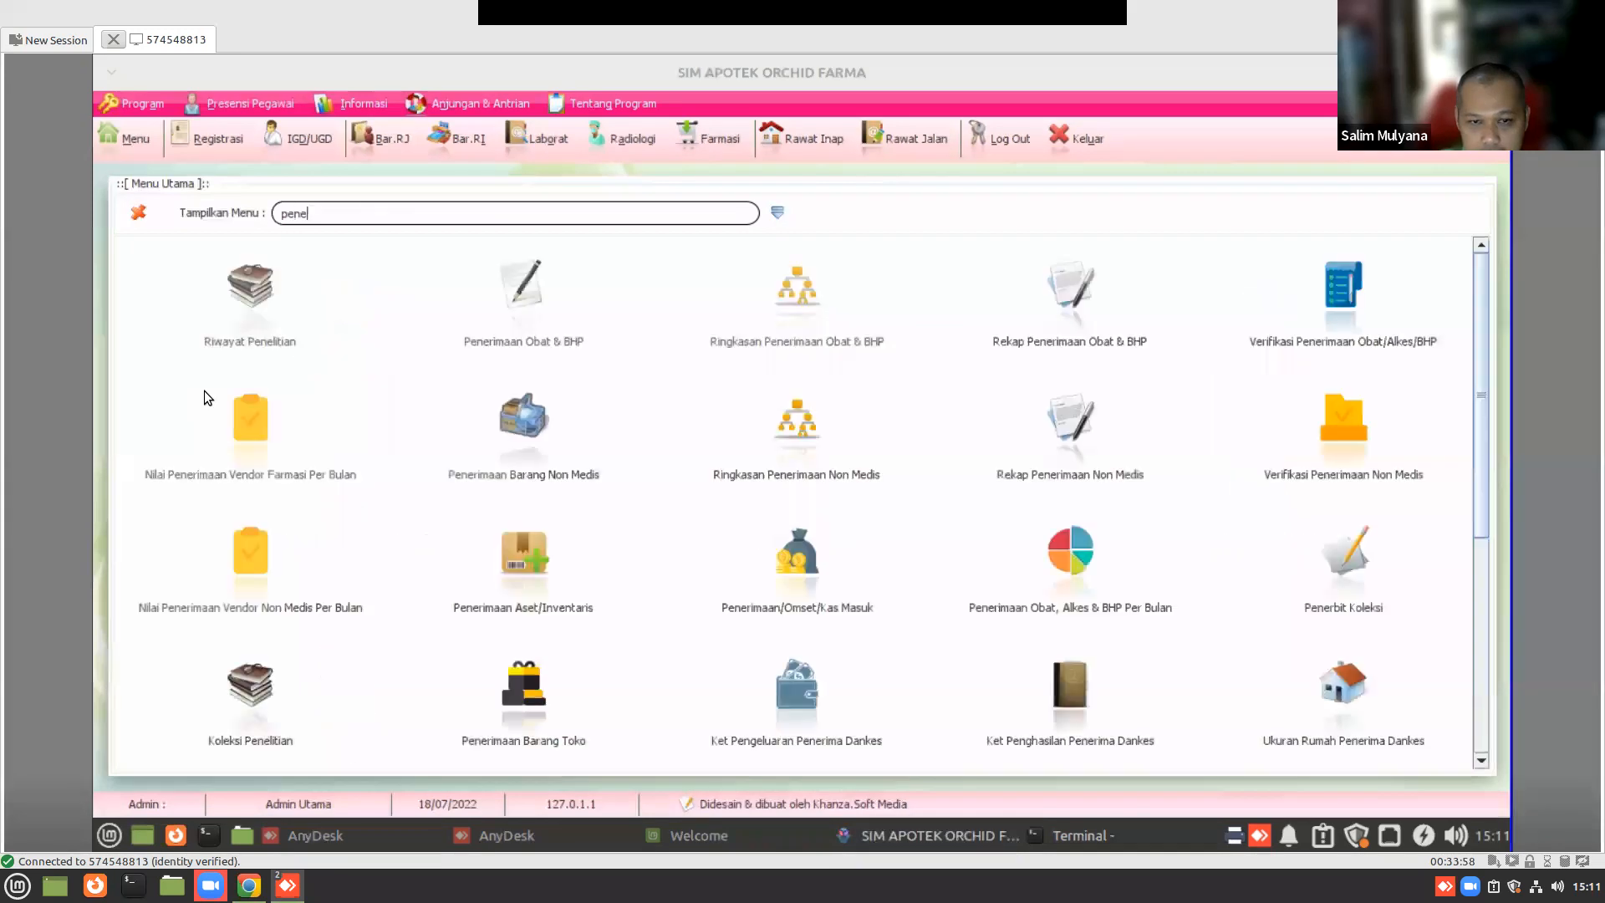
click(277, 278)
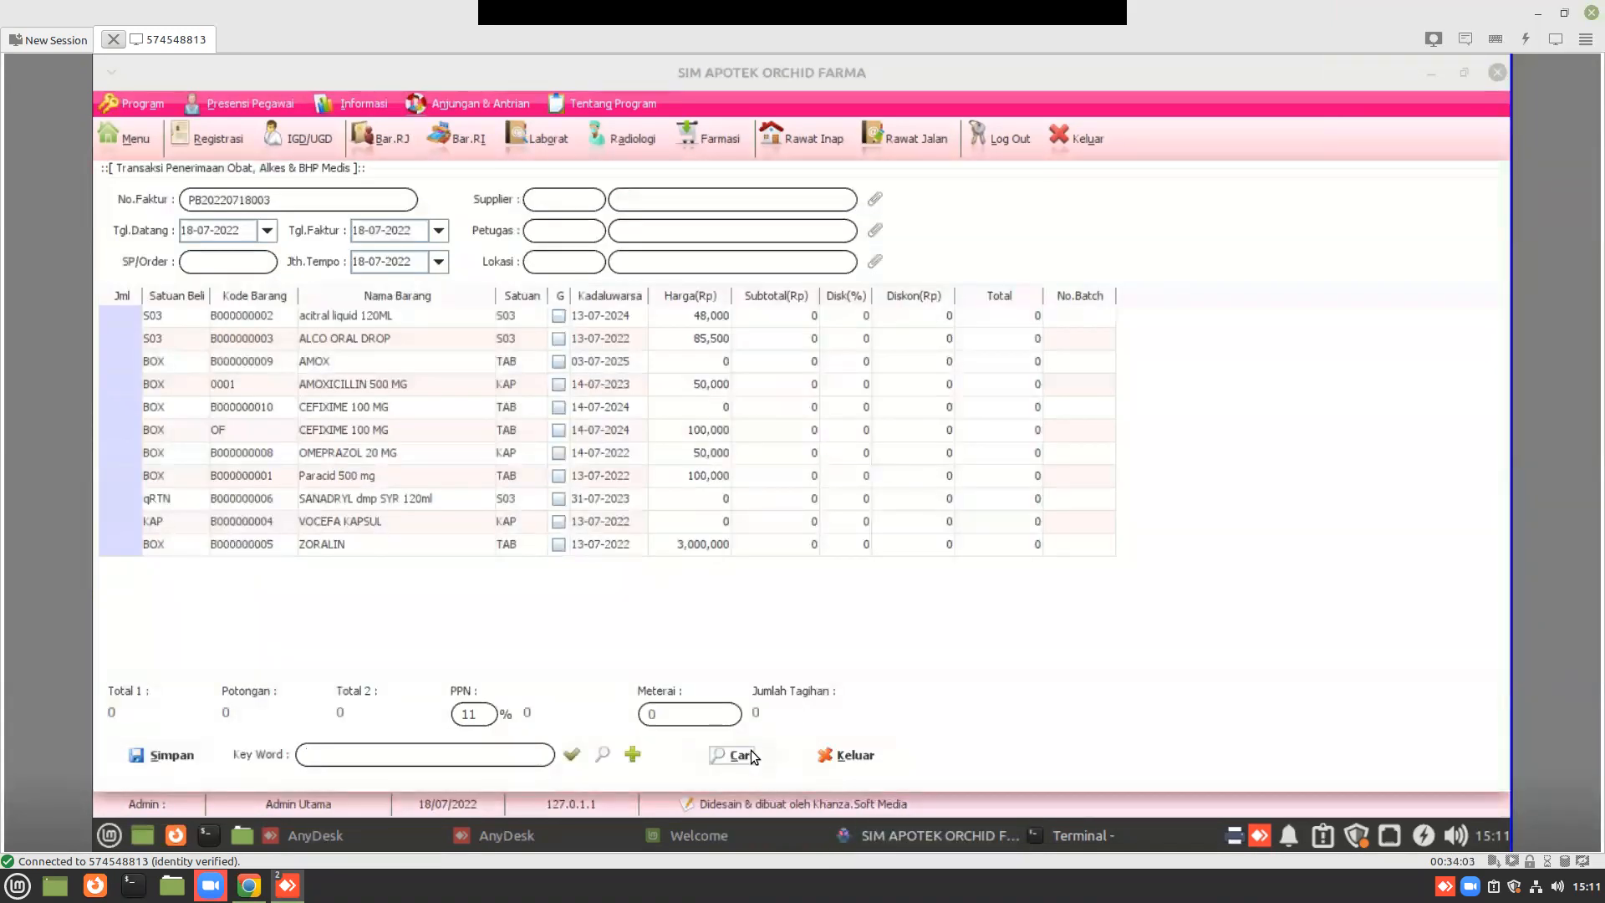
click(748, 755)
click(152, 323)
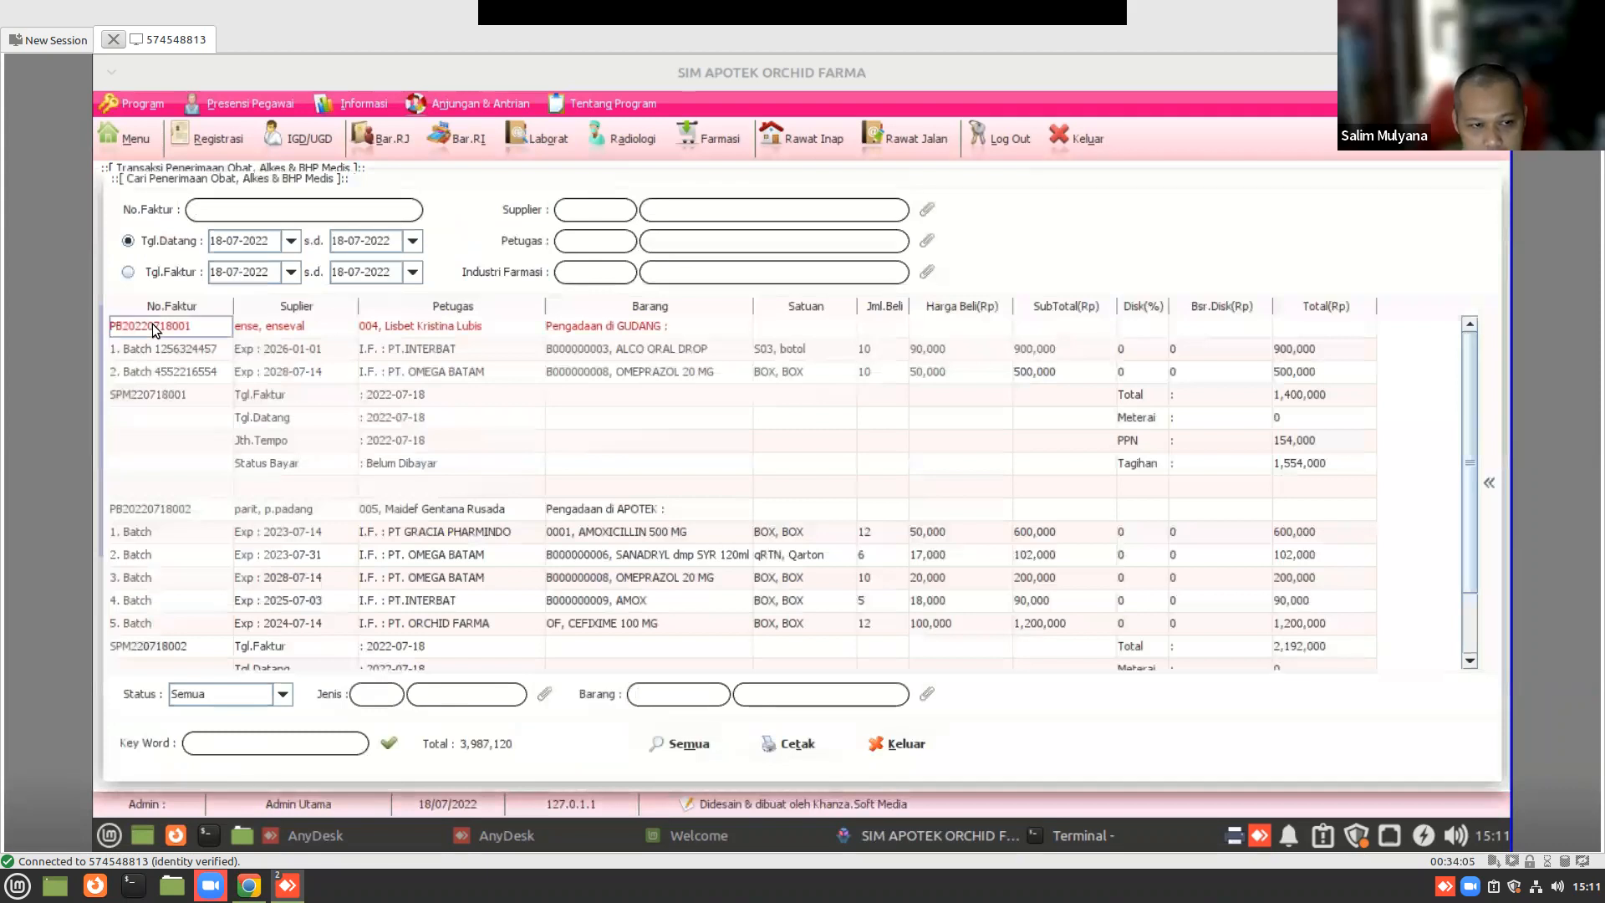
right_click(152, 323)
click(184, 367)
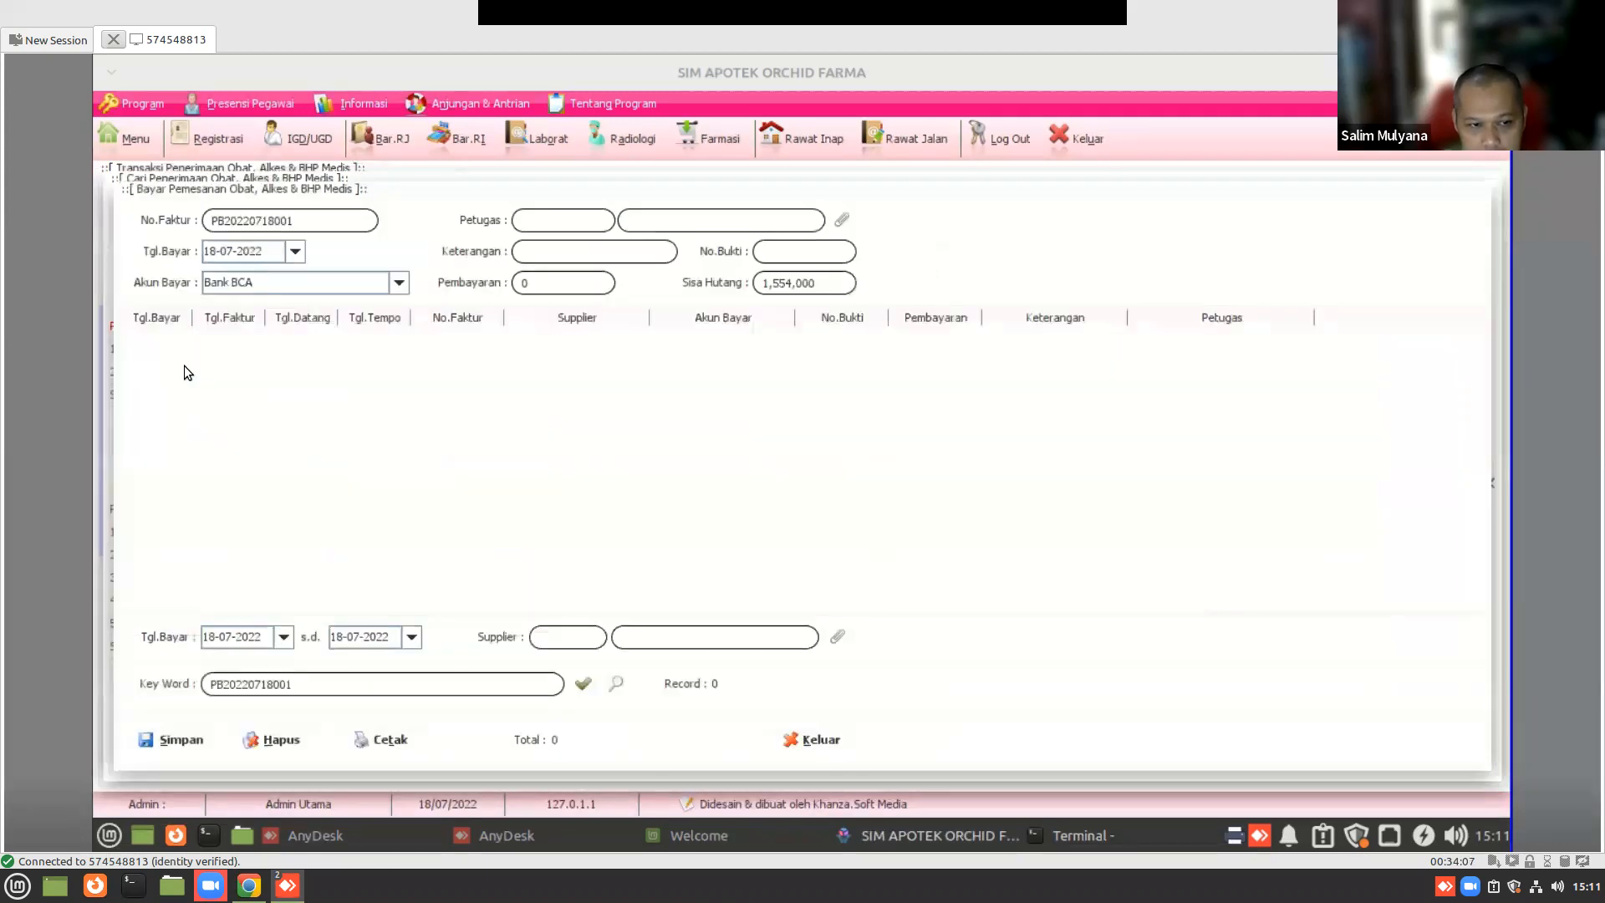
- Fill officer 004, note 'lunas', 1554000 via Bayar Cash, save, and dismiss the error
click(840, 224)
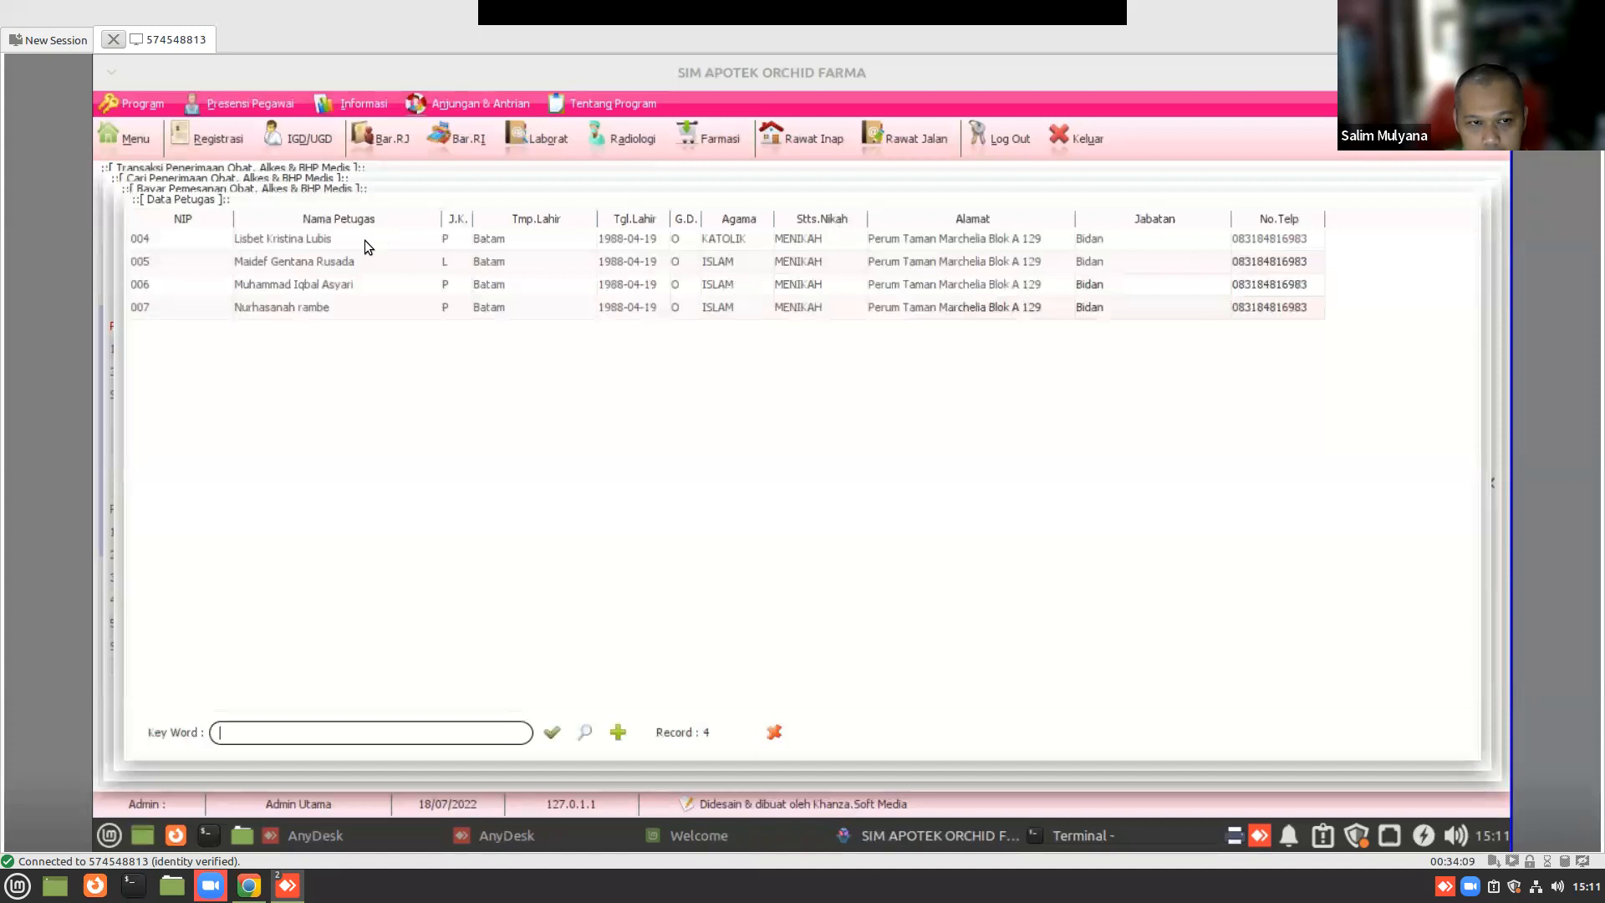
double_click(362, 239)
click(781, 261)
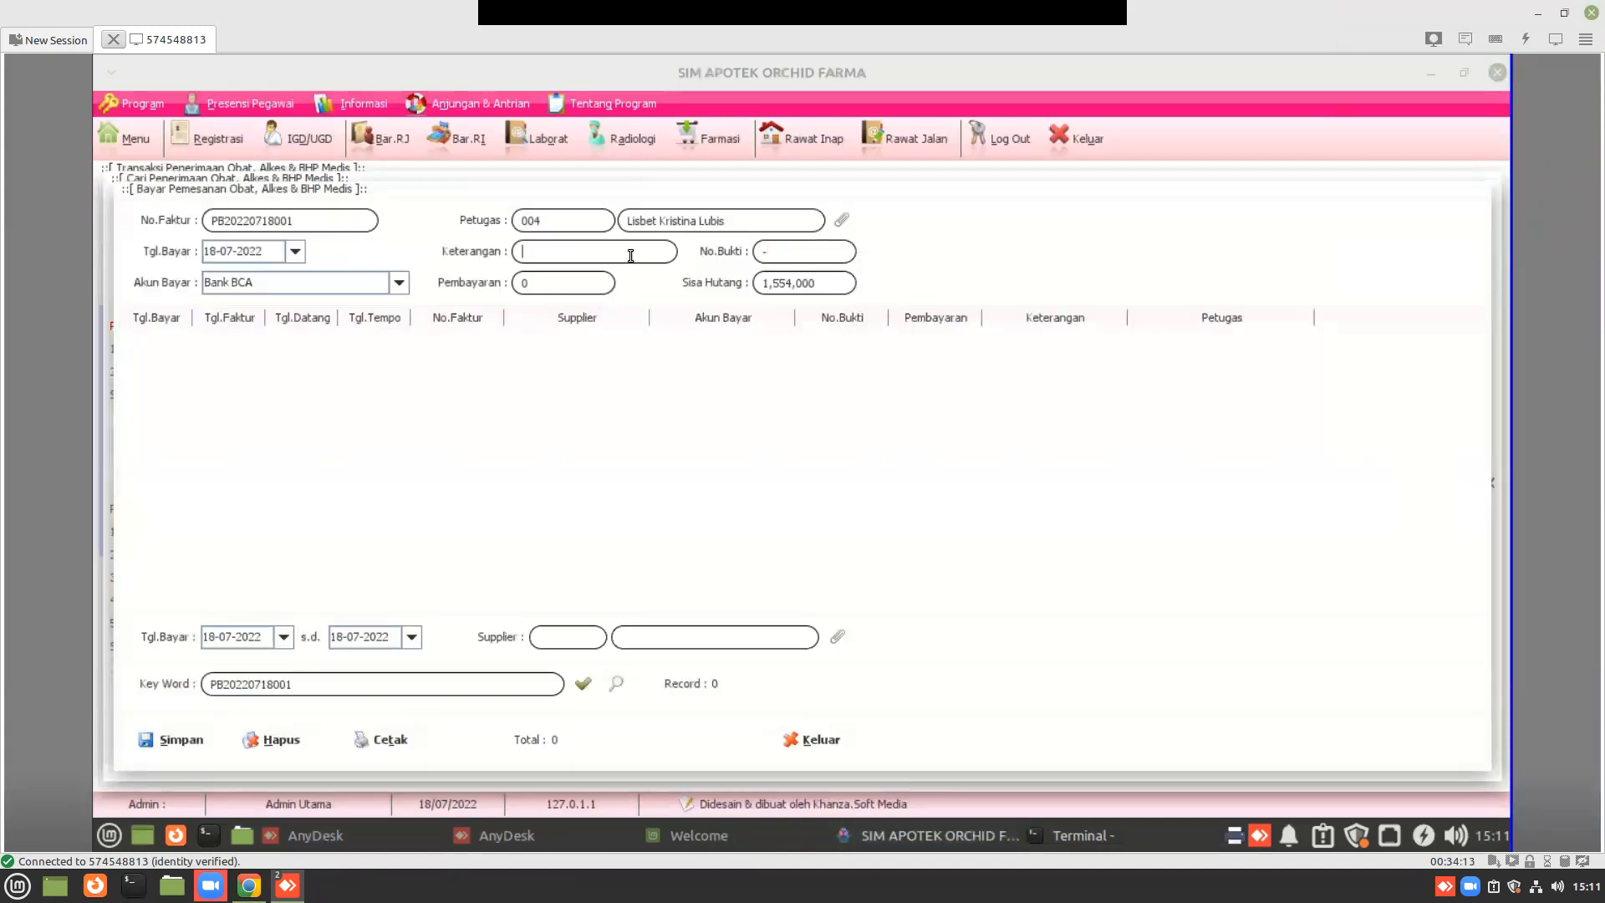
text(lunas)
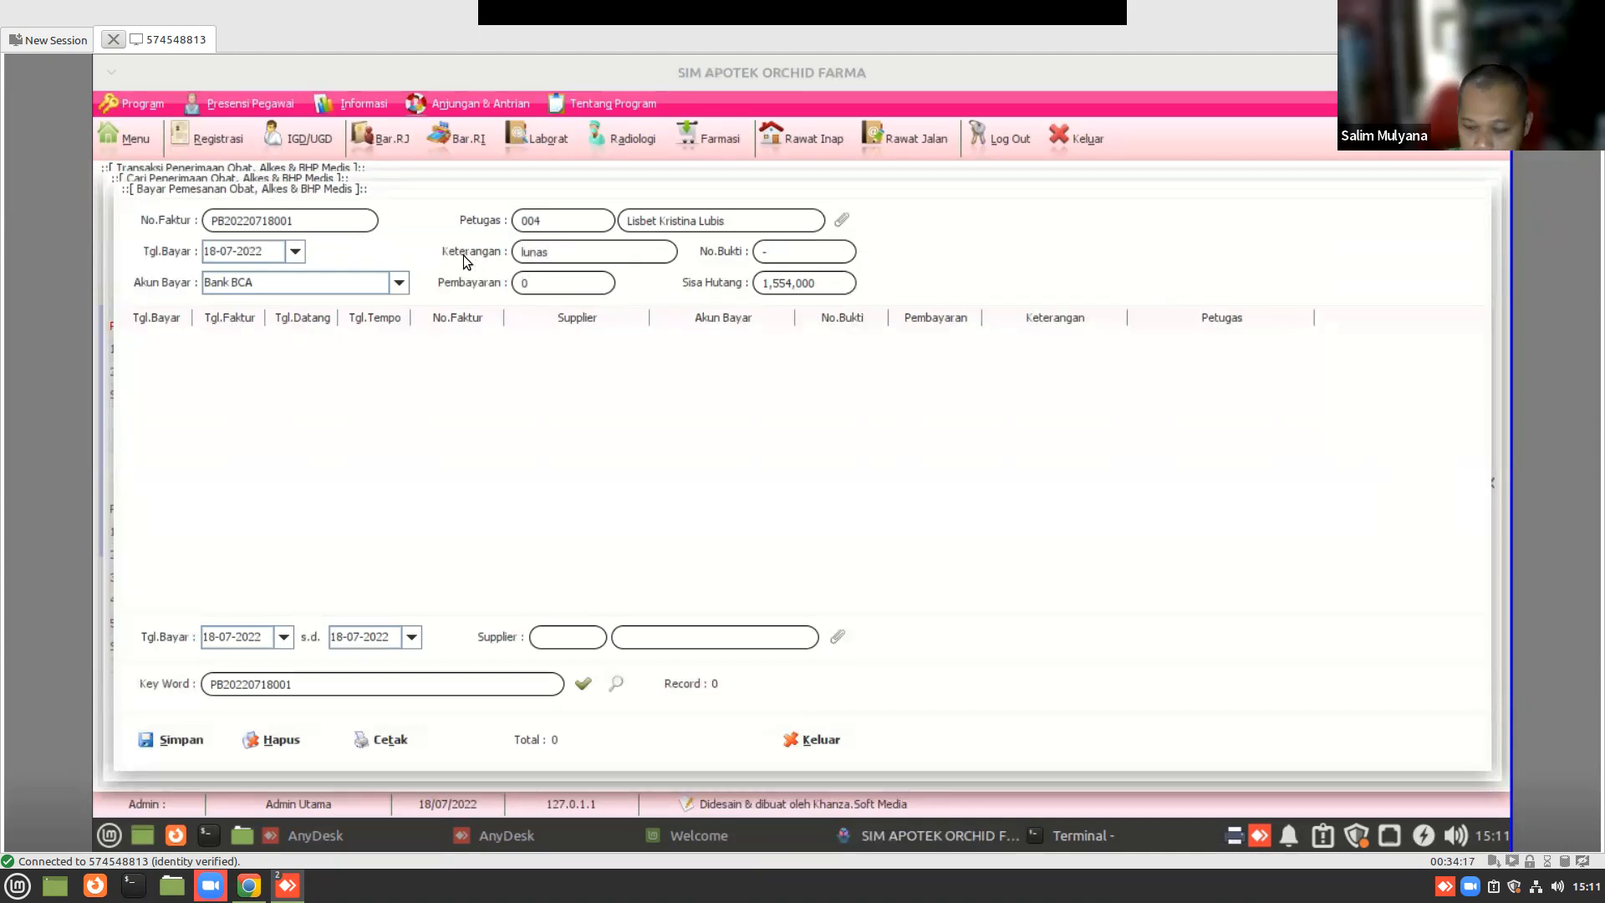
text(1554000)
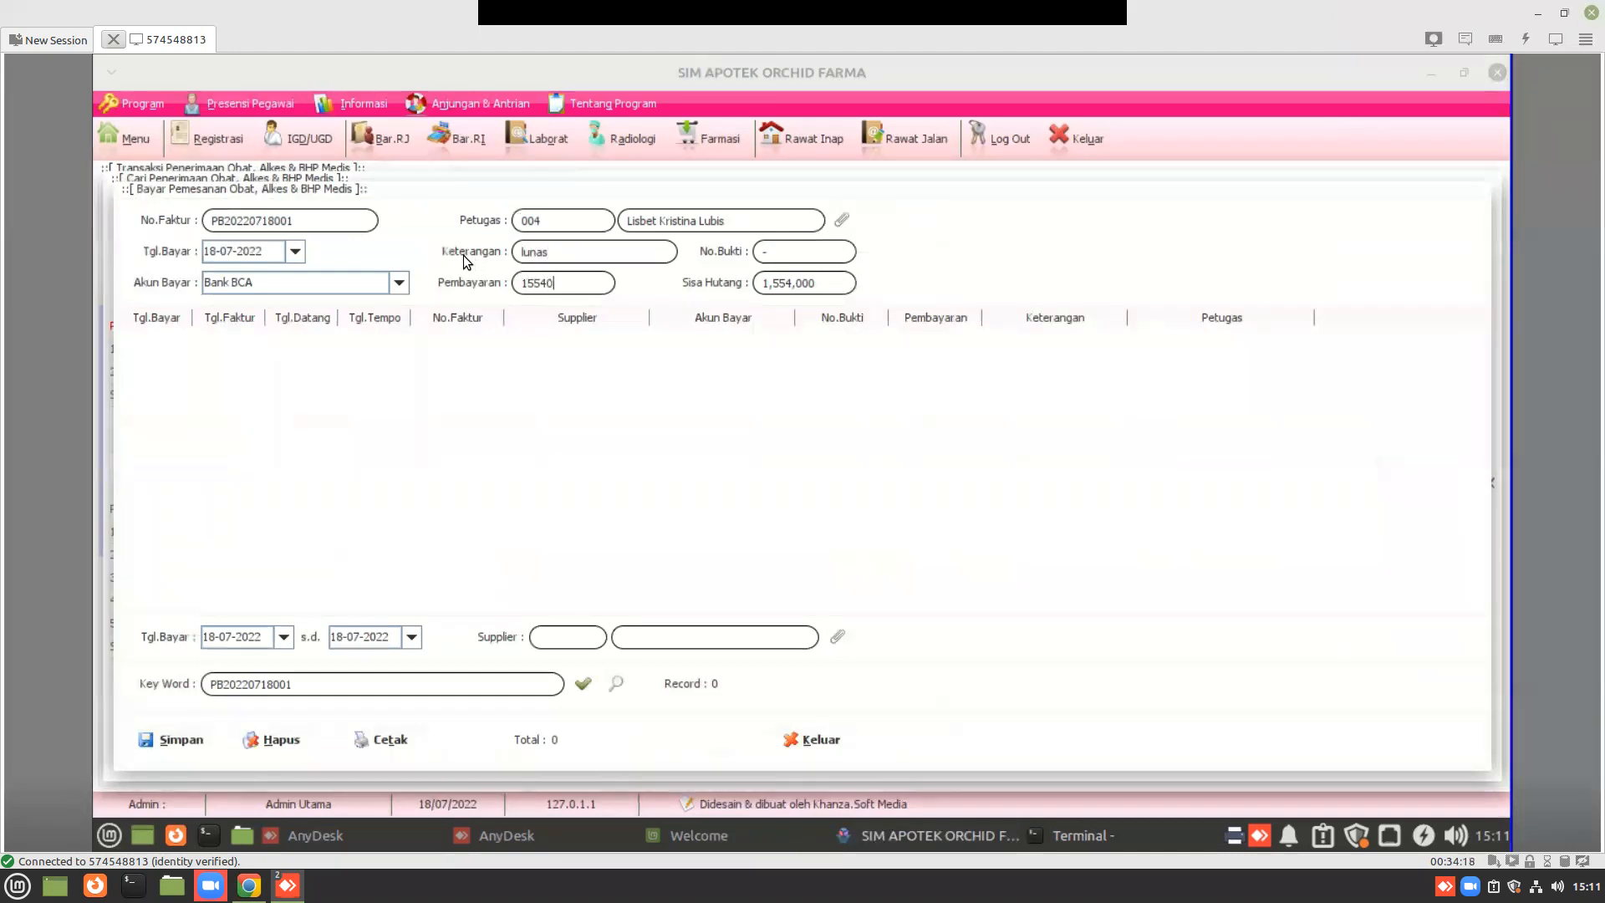
click(389, 282)
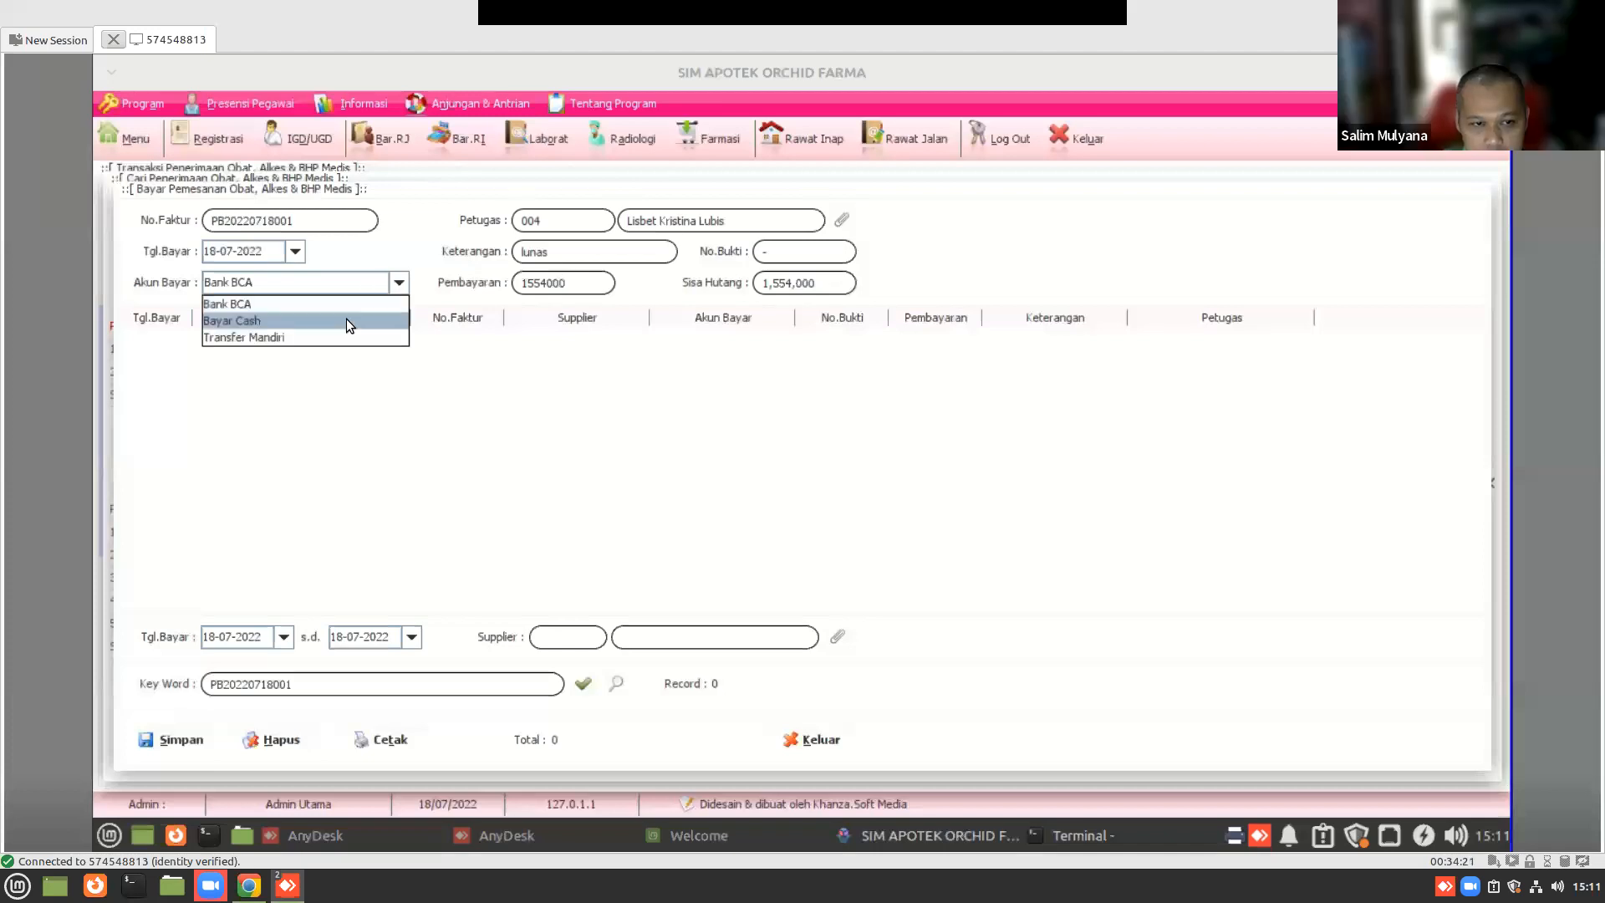
click(346, 320)
click(169, 744)
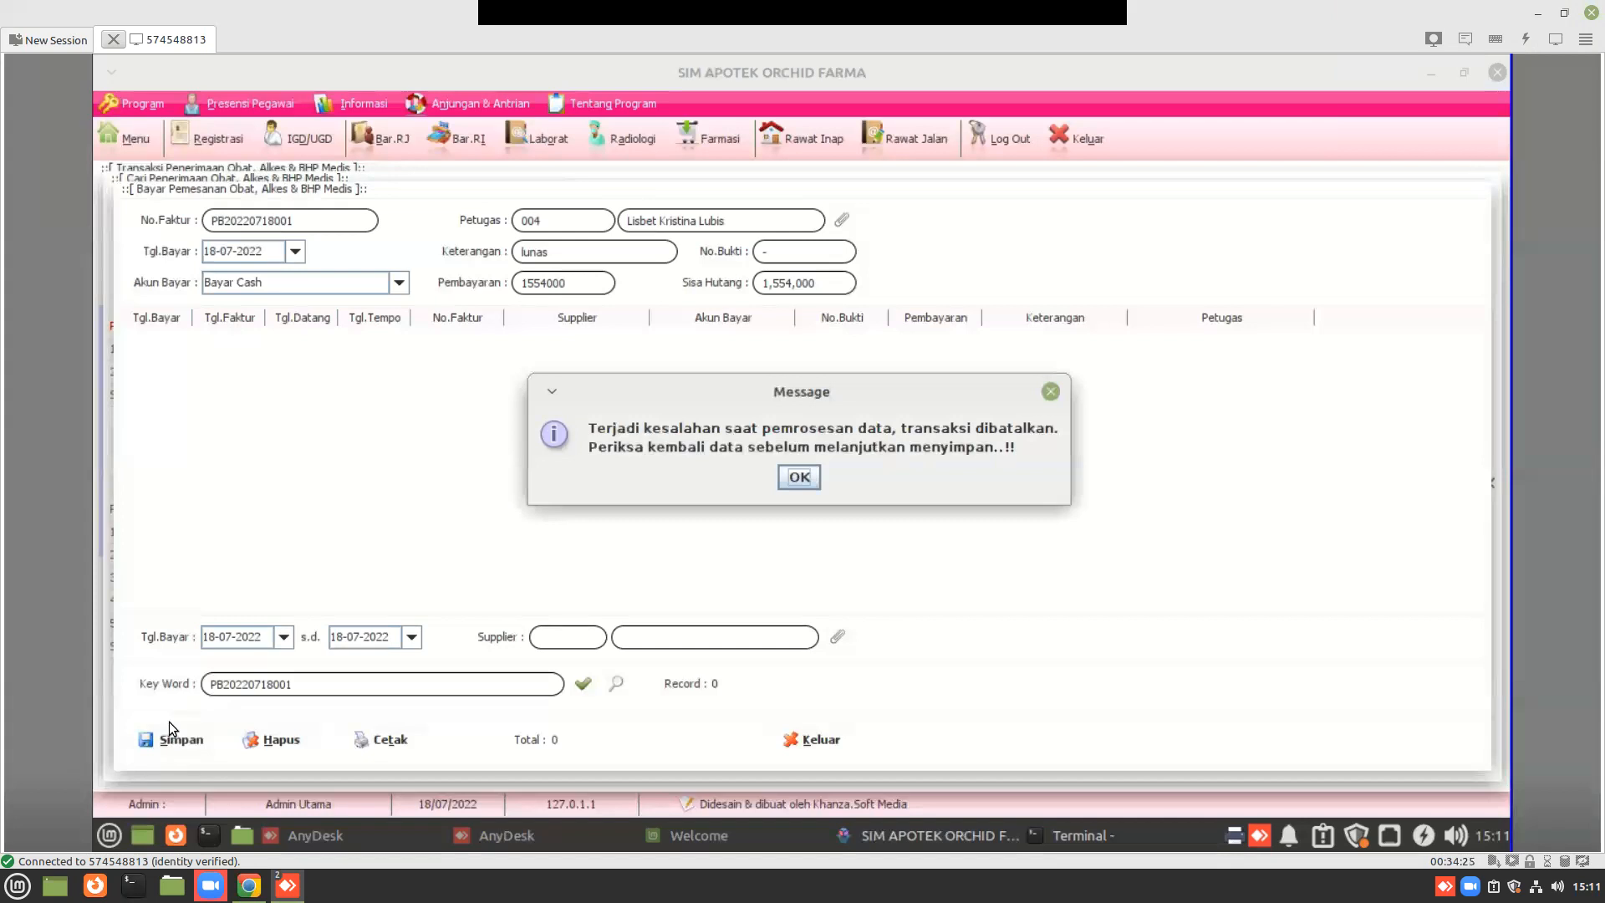
click(792, 480)
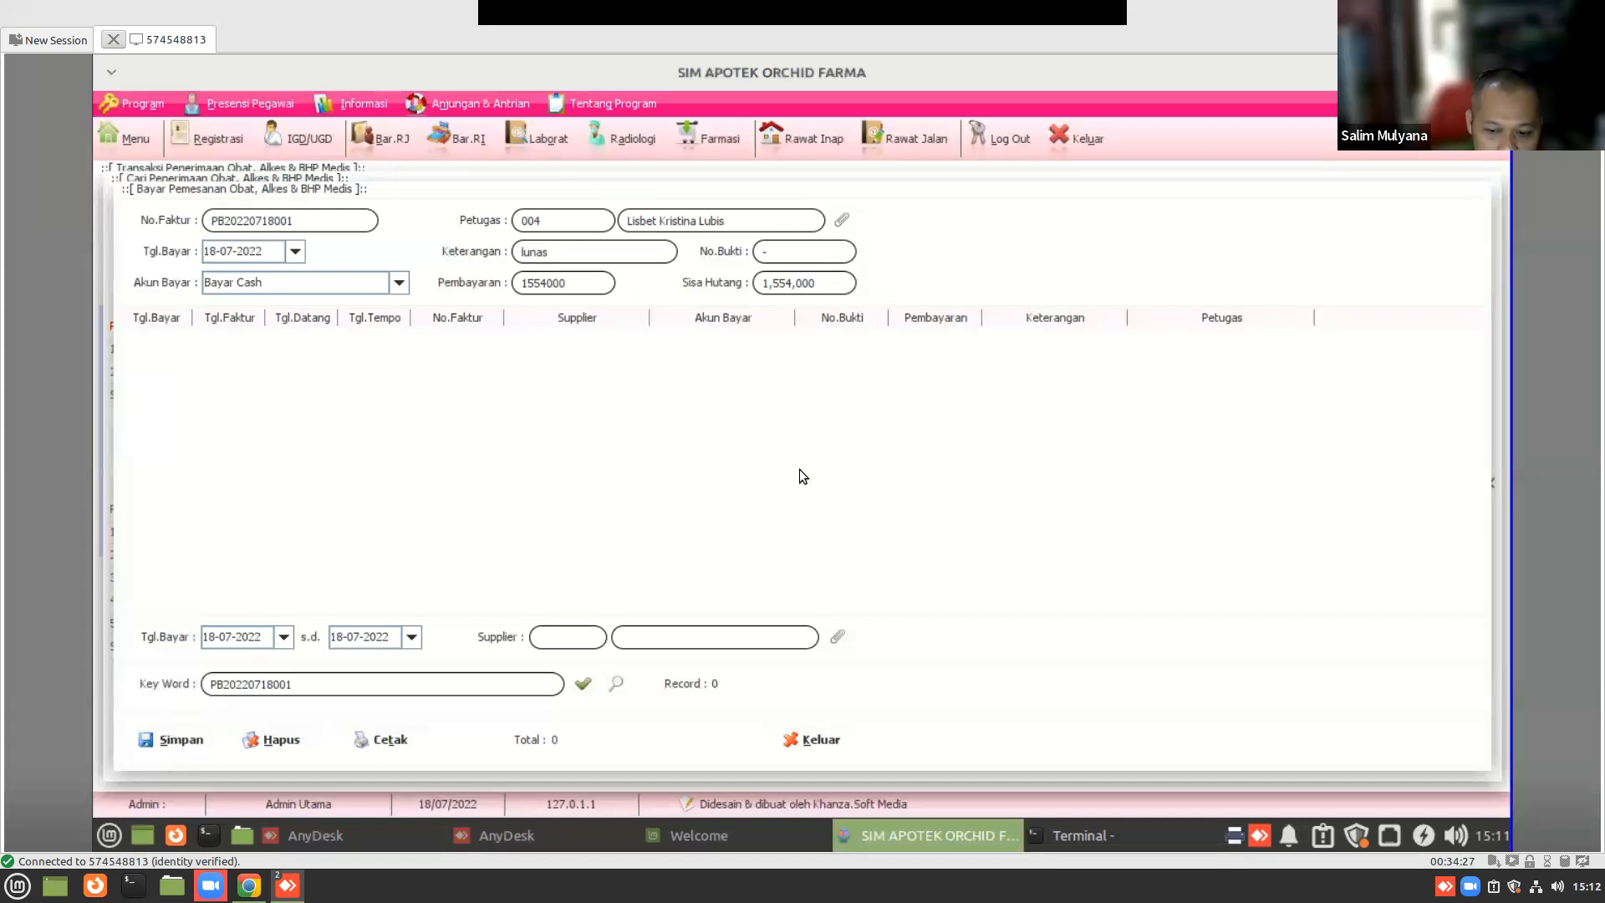
- Close the bill payment form and the receipt search window
click(1057, 832)
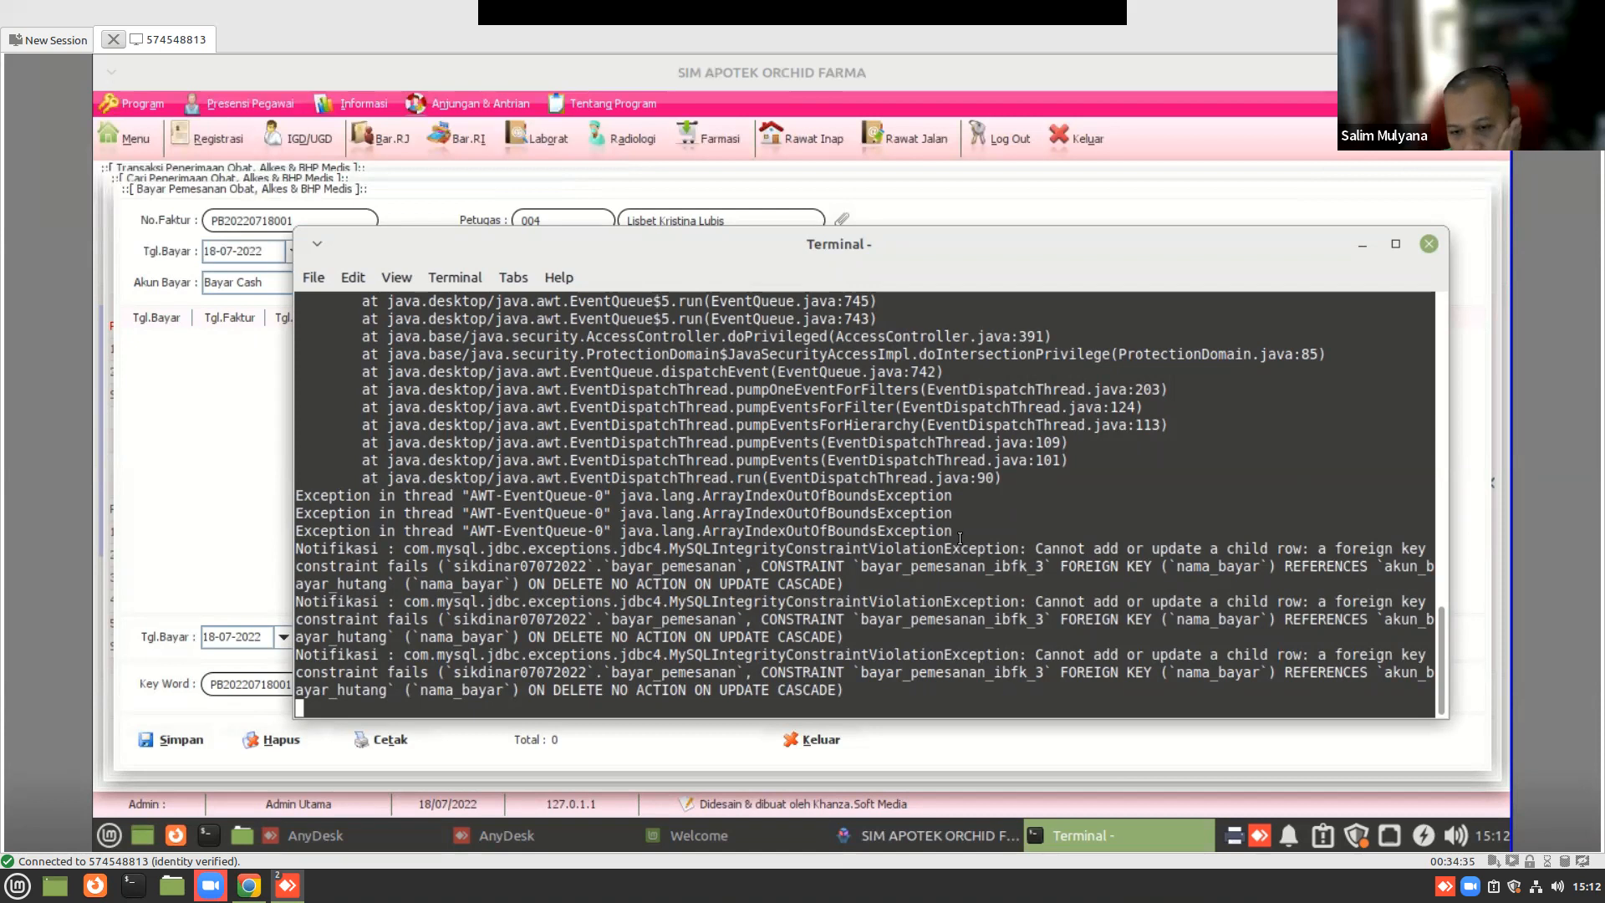
click(240, 495)
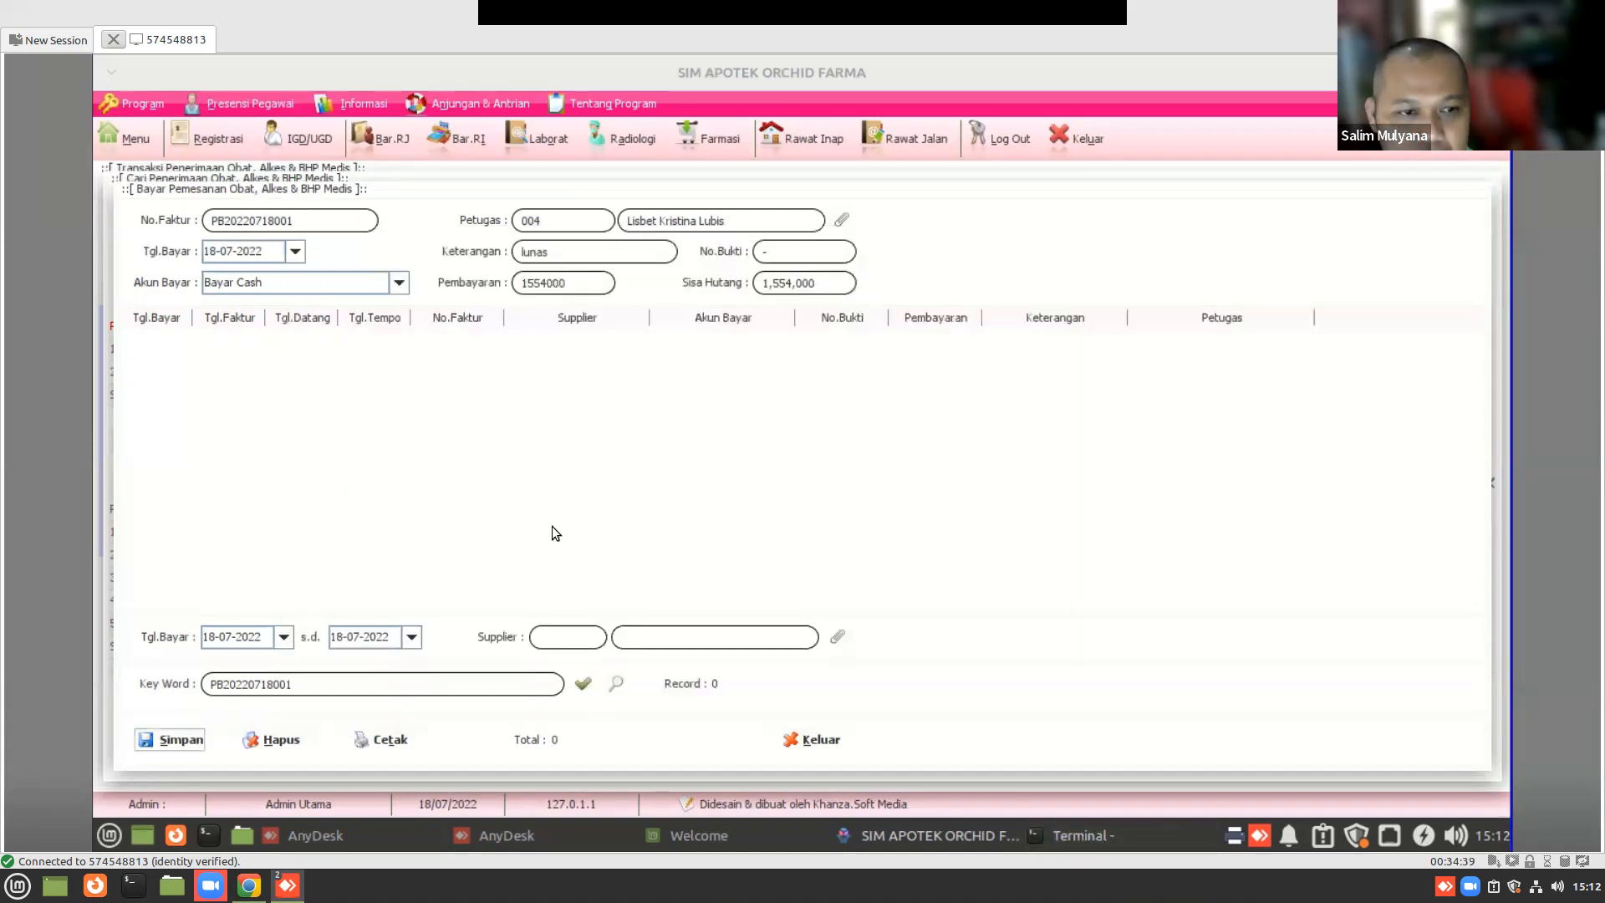
click(781, 739)
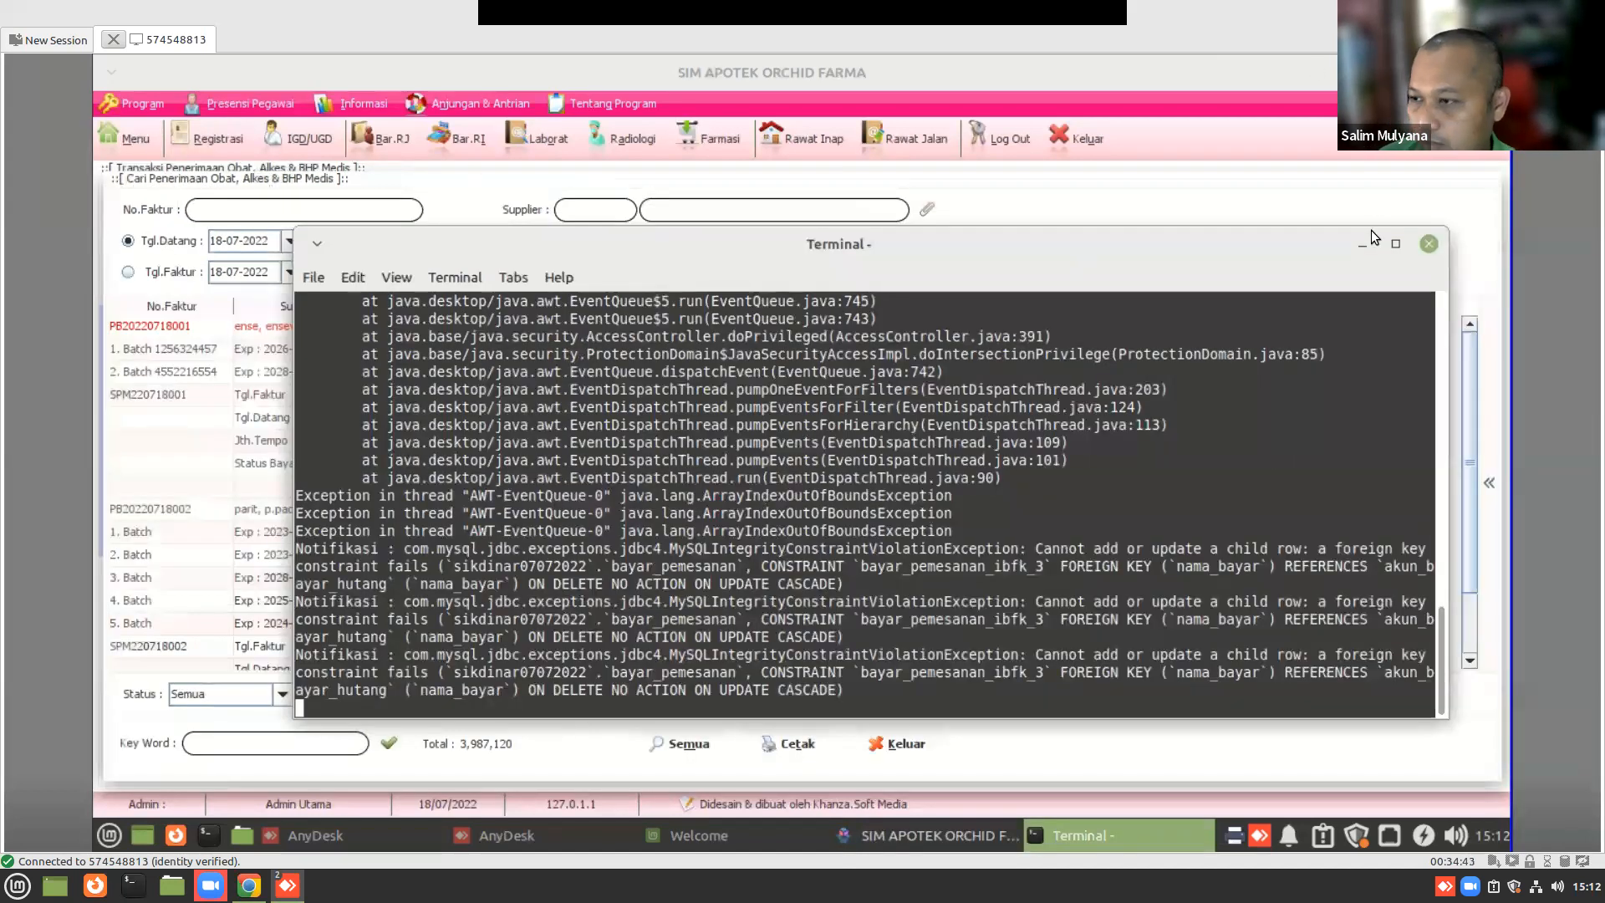
key(alt+Tab)
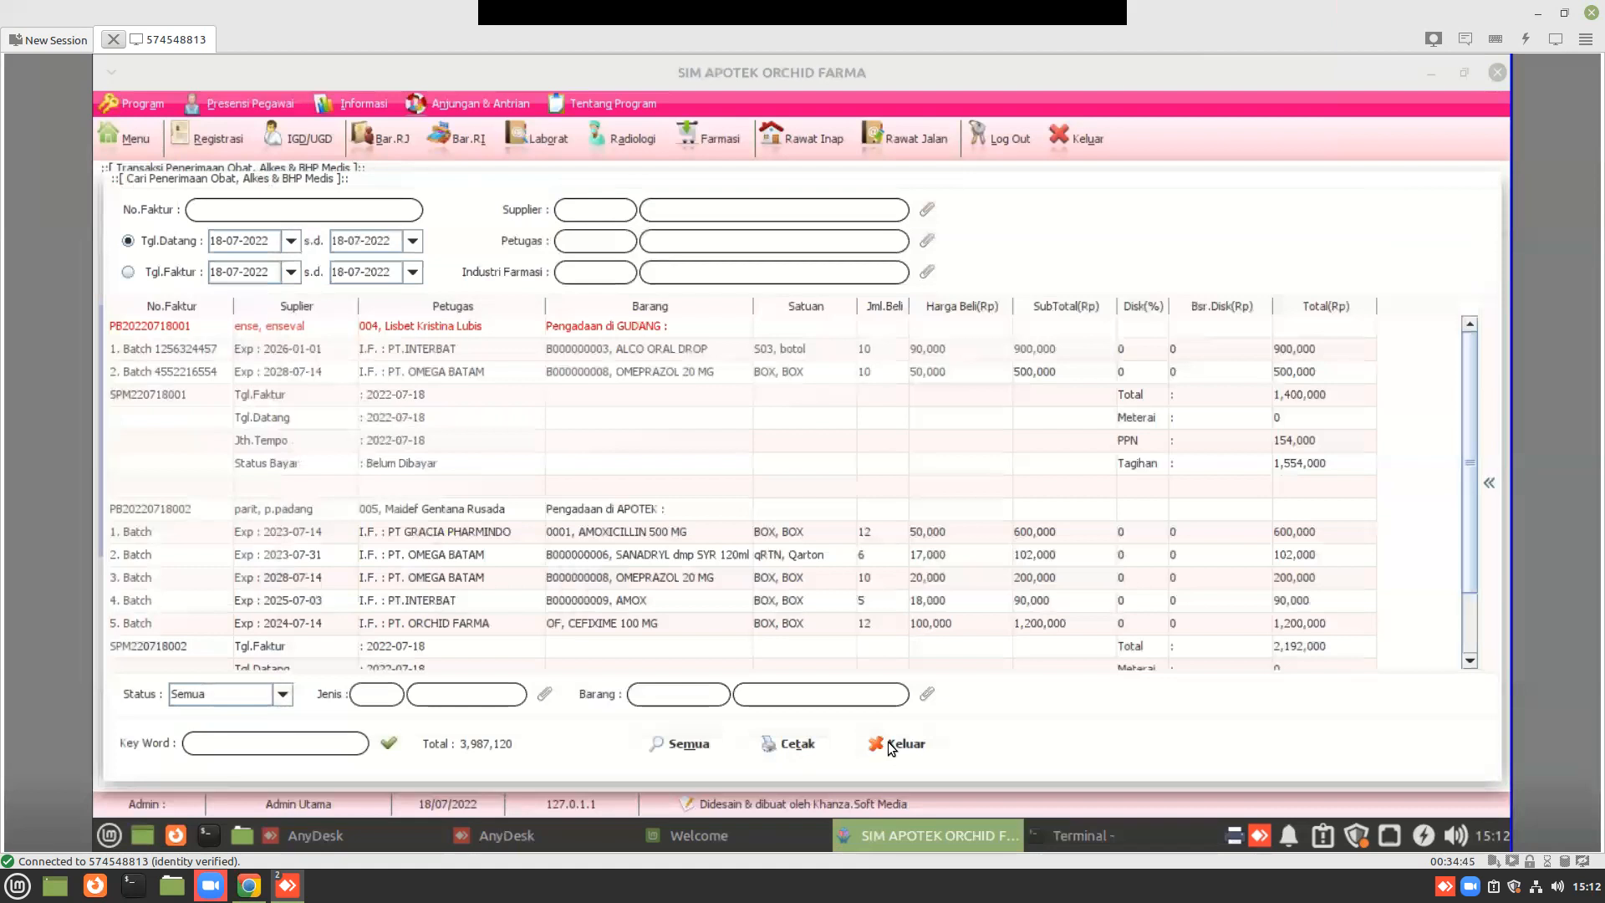
click(887, 742)
- Maximize the Terminal showing the bayar_pemesanan error and save a screenshot to Pictures
click(1055, 835)
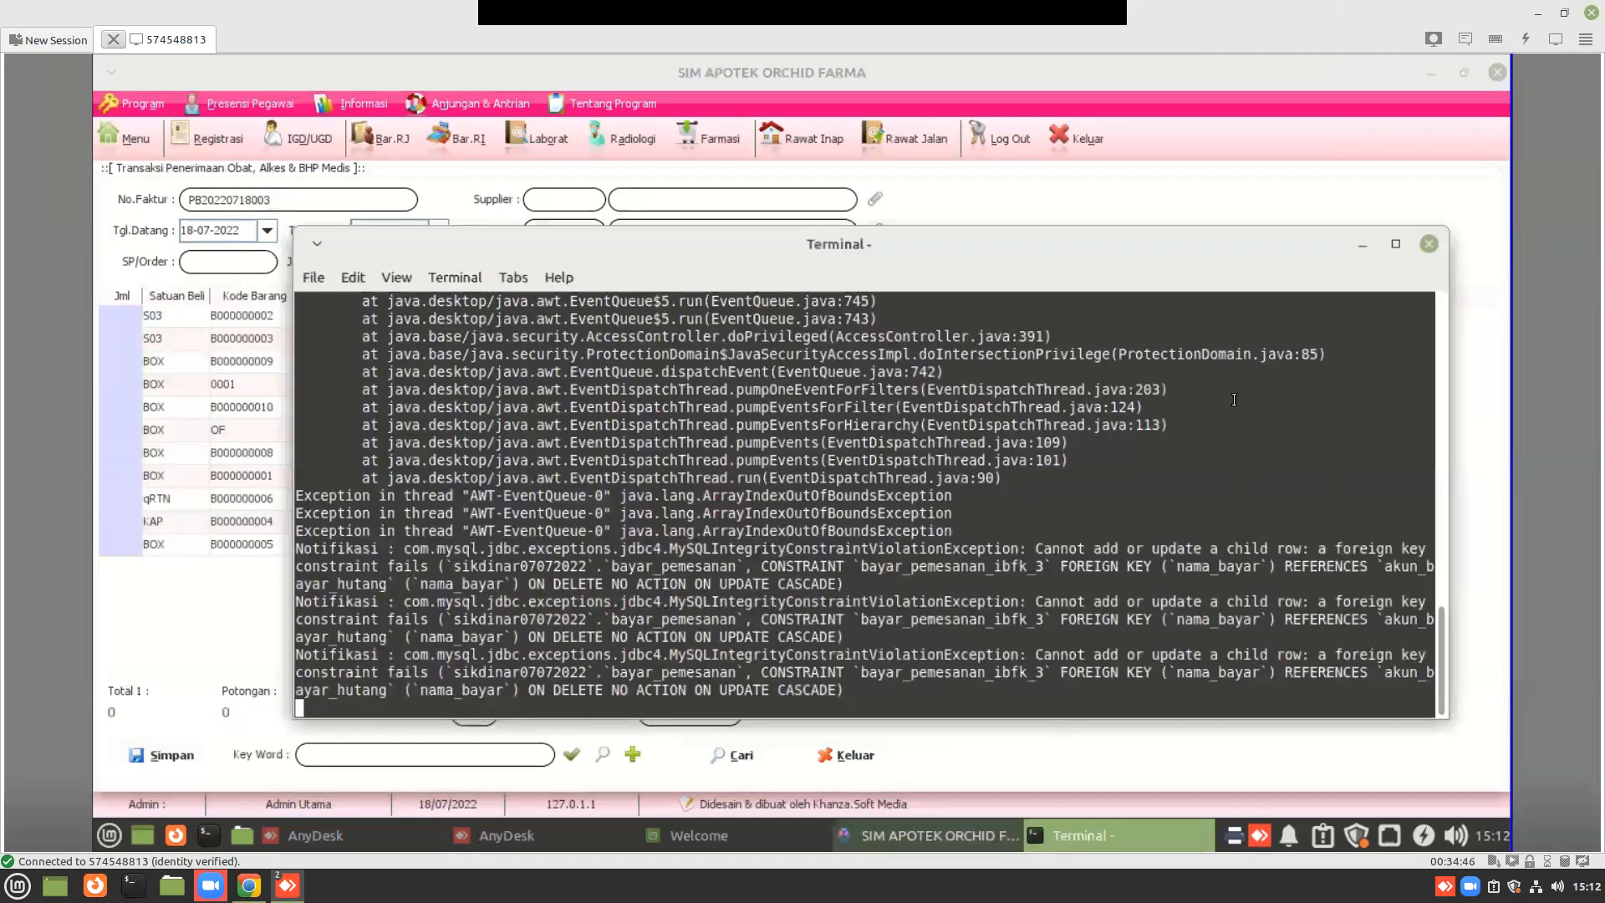
click(1396, 243)
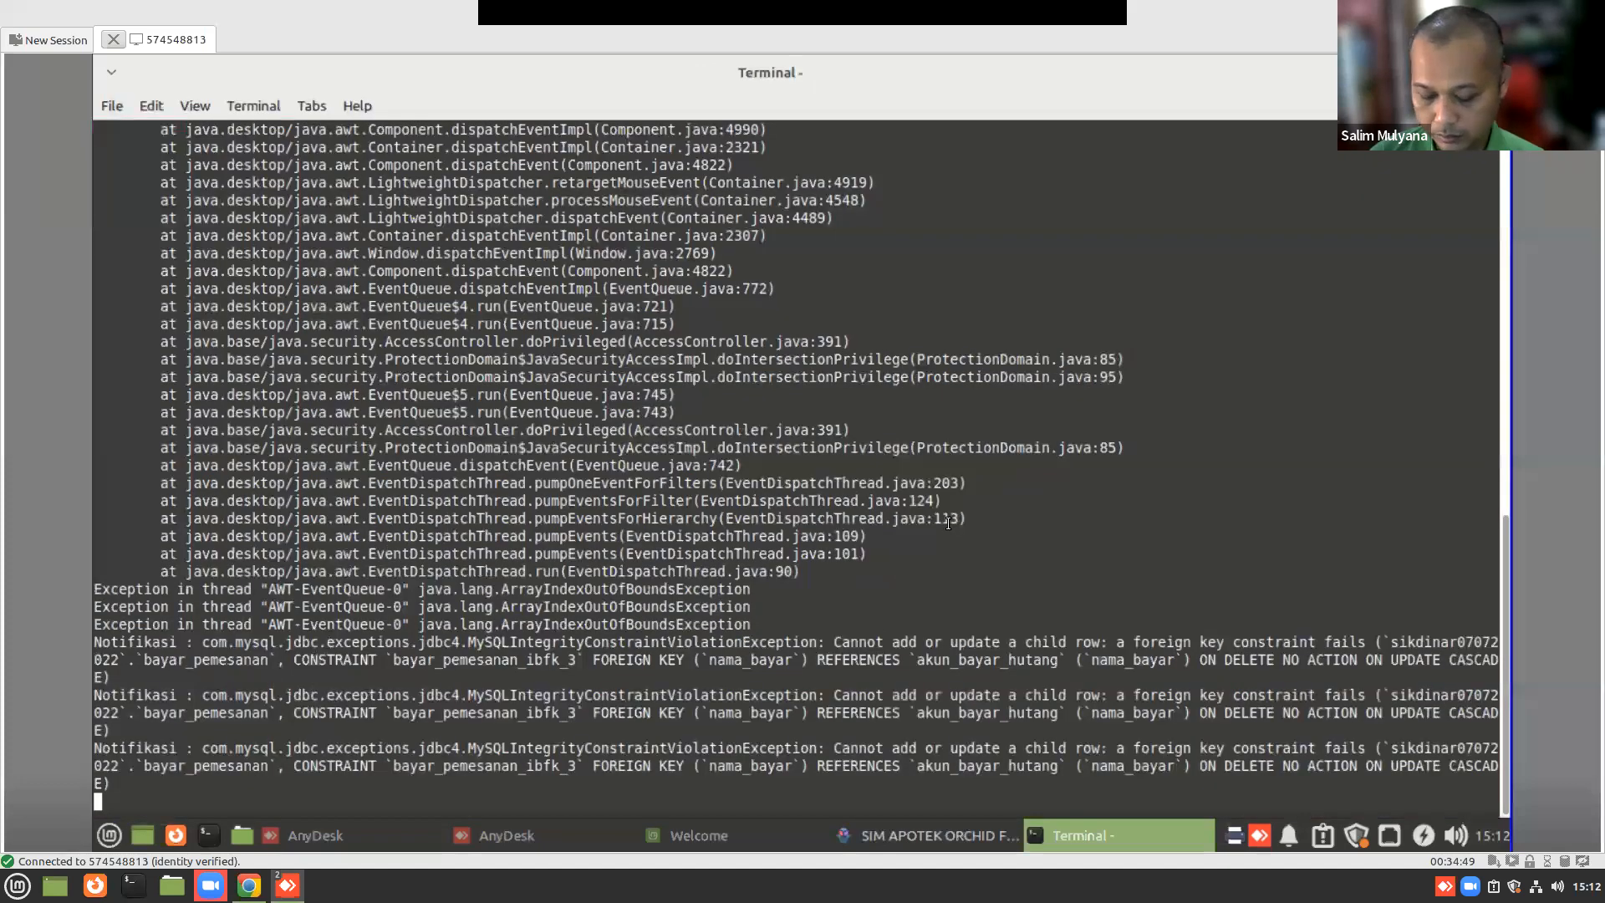
key(Print)
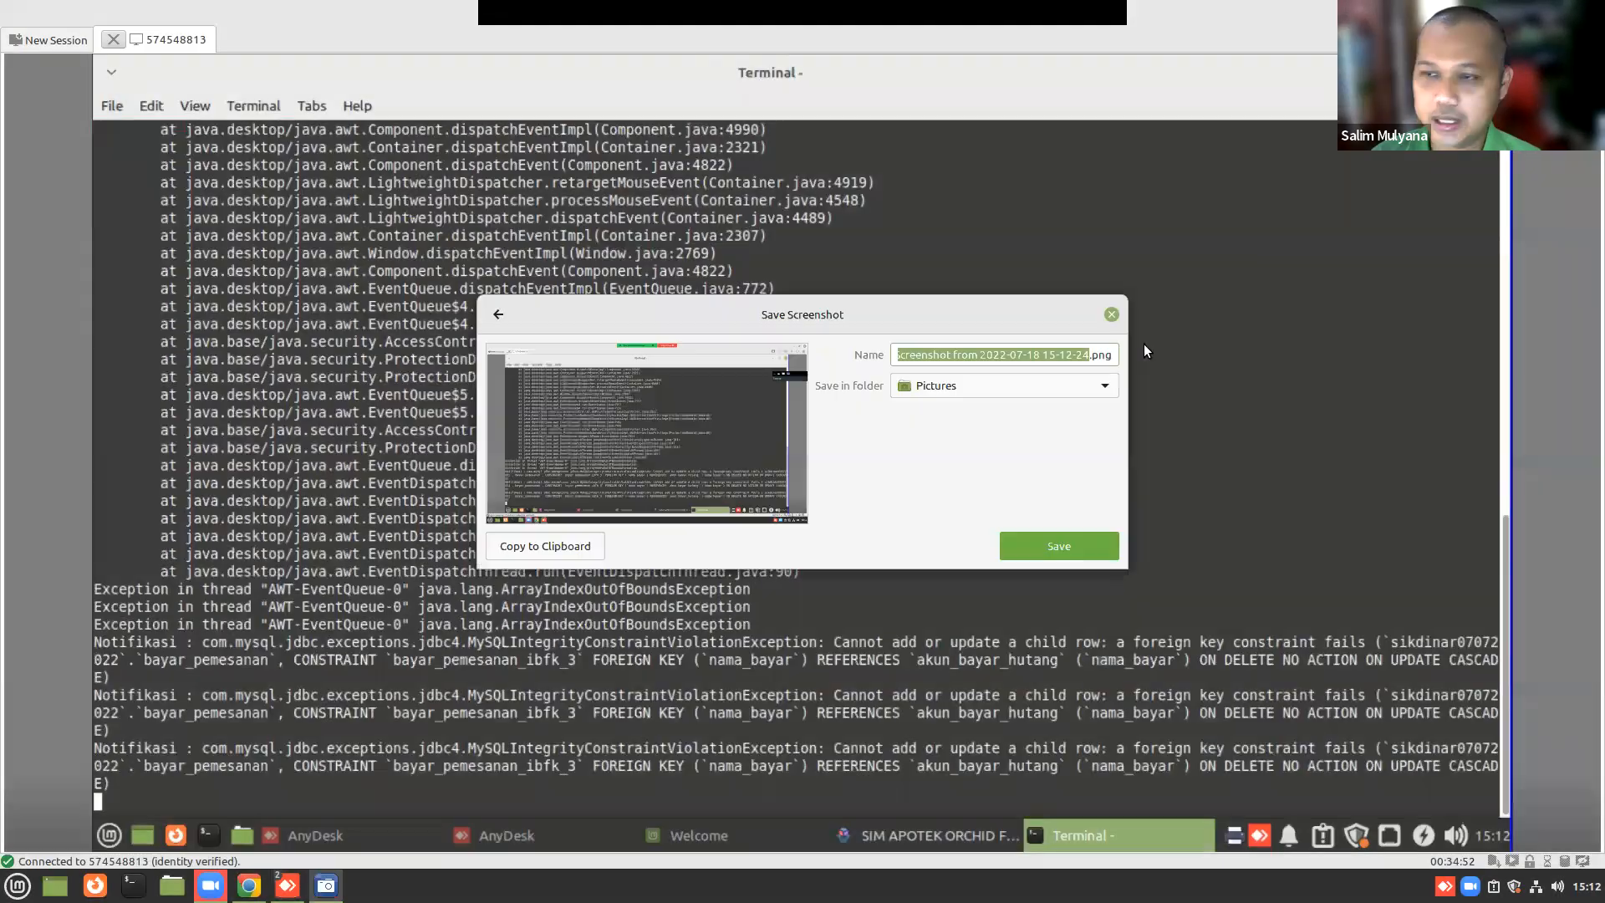
key(Return)
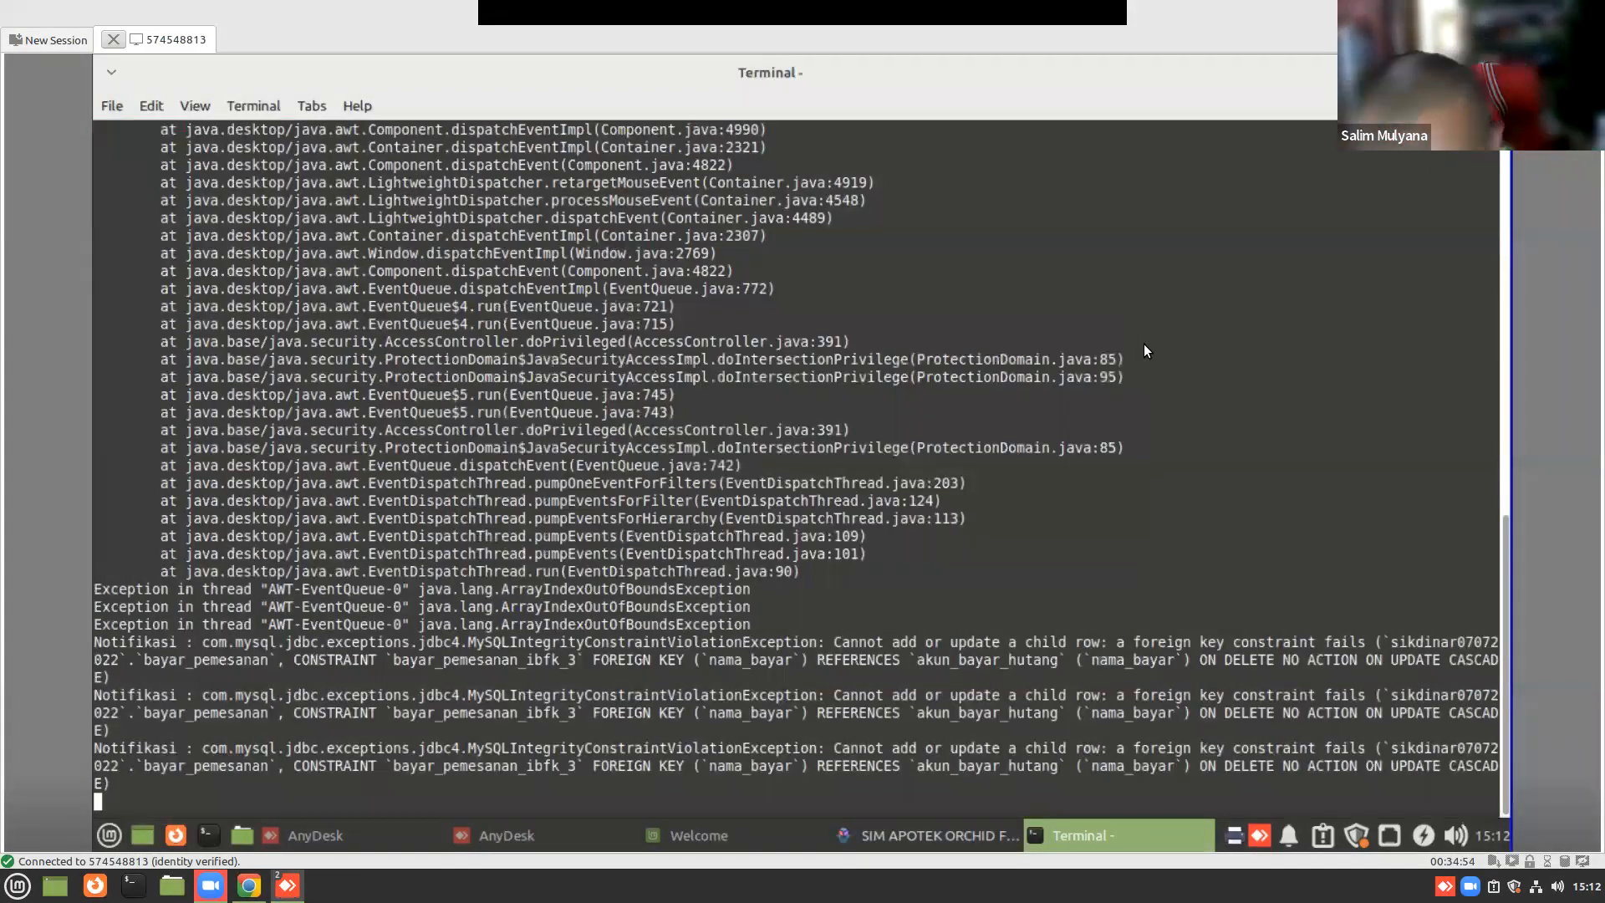
- Launch Telegram from the Linux Mint applications menu's Internet section
key(alt+Tab)
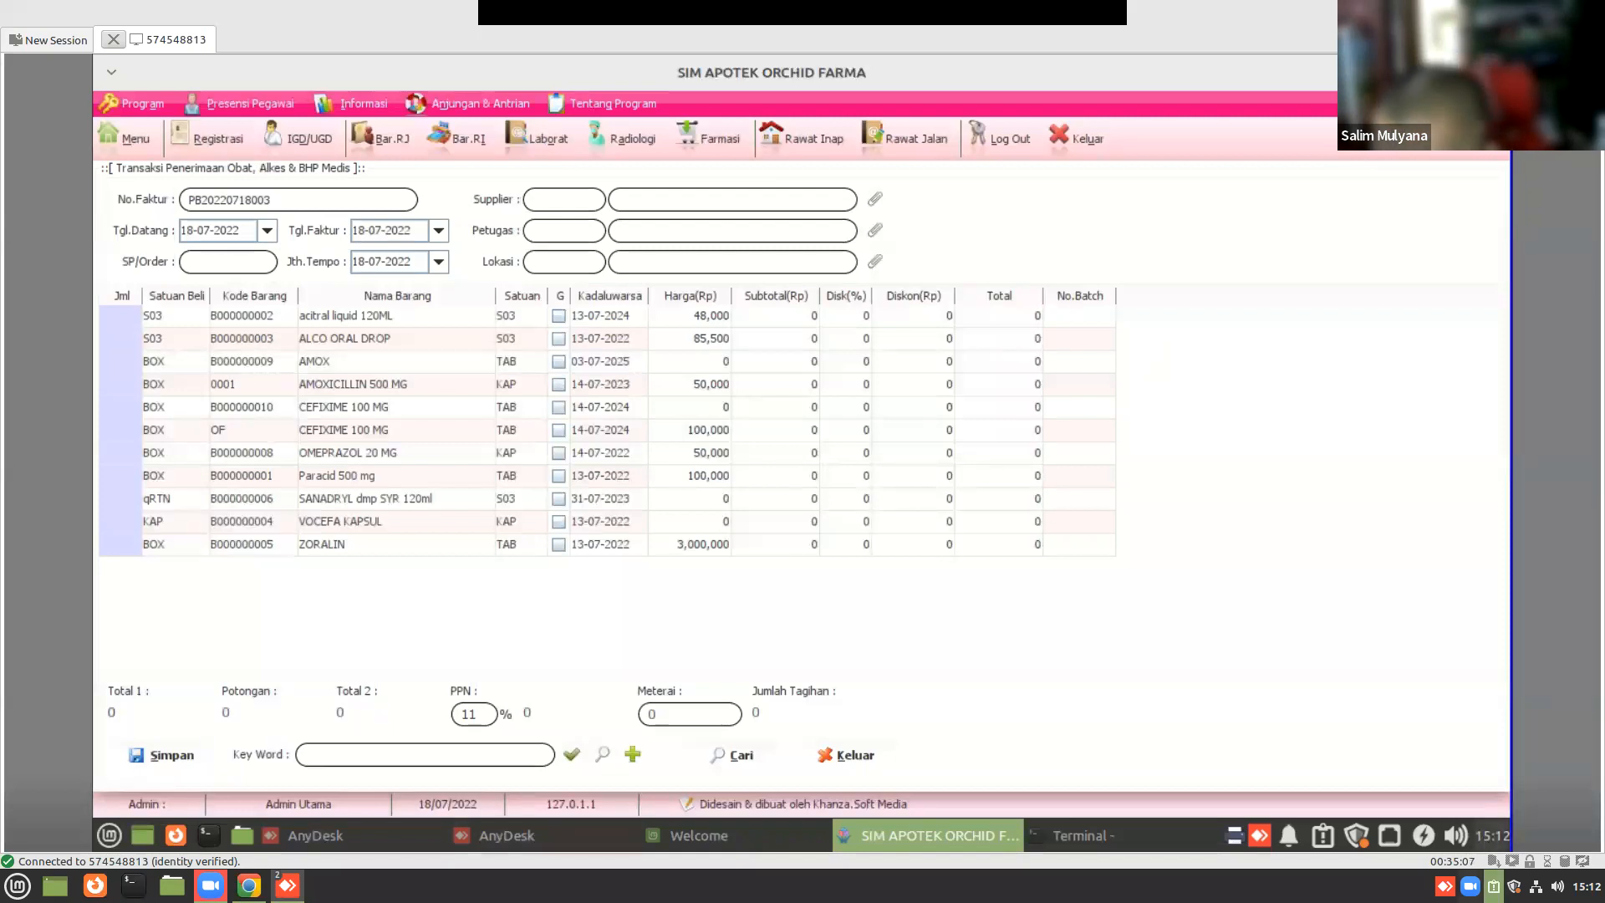
click(17, 885)
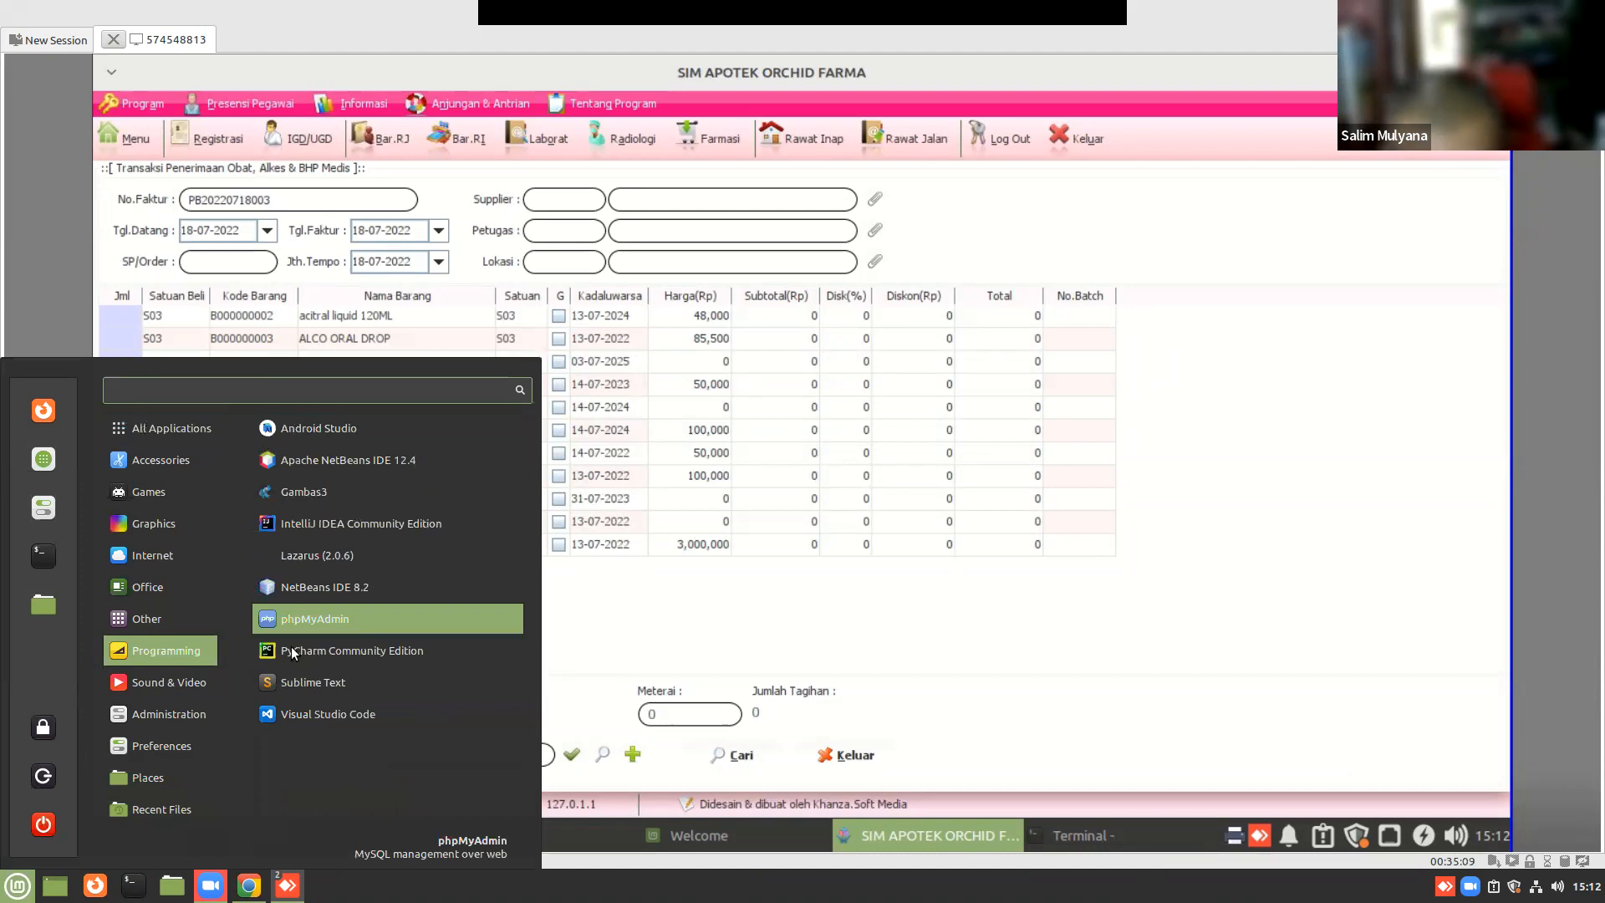
click(294, 709)
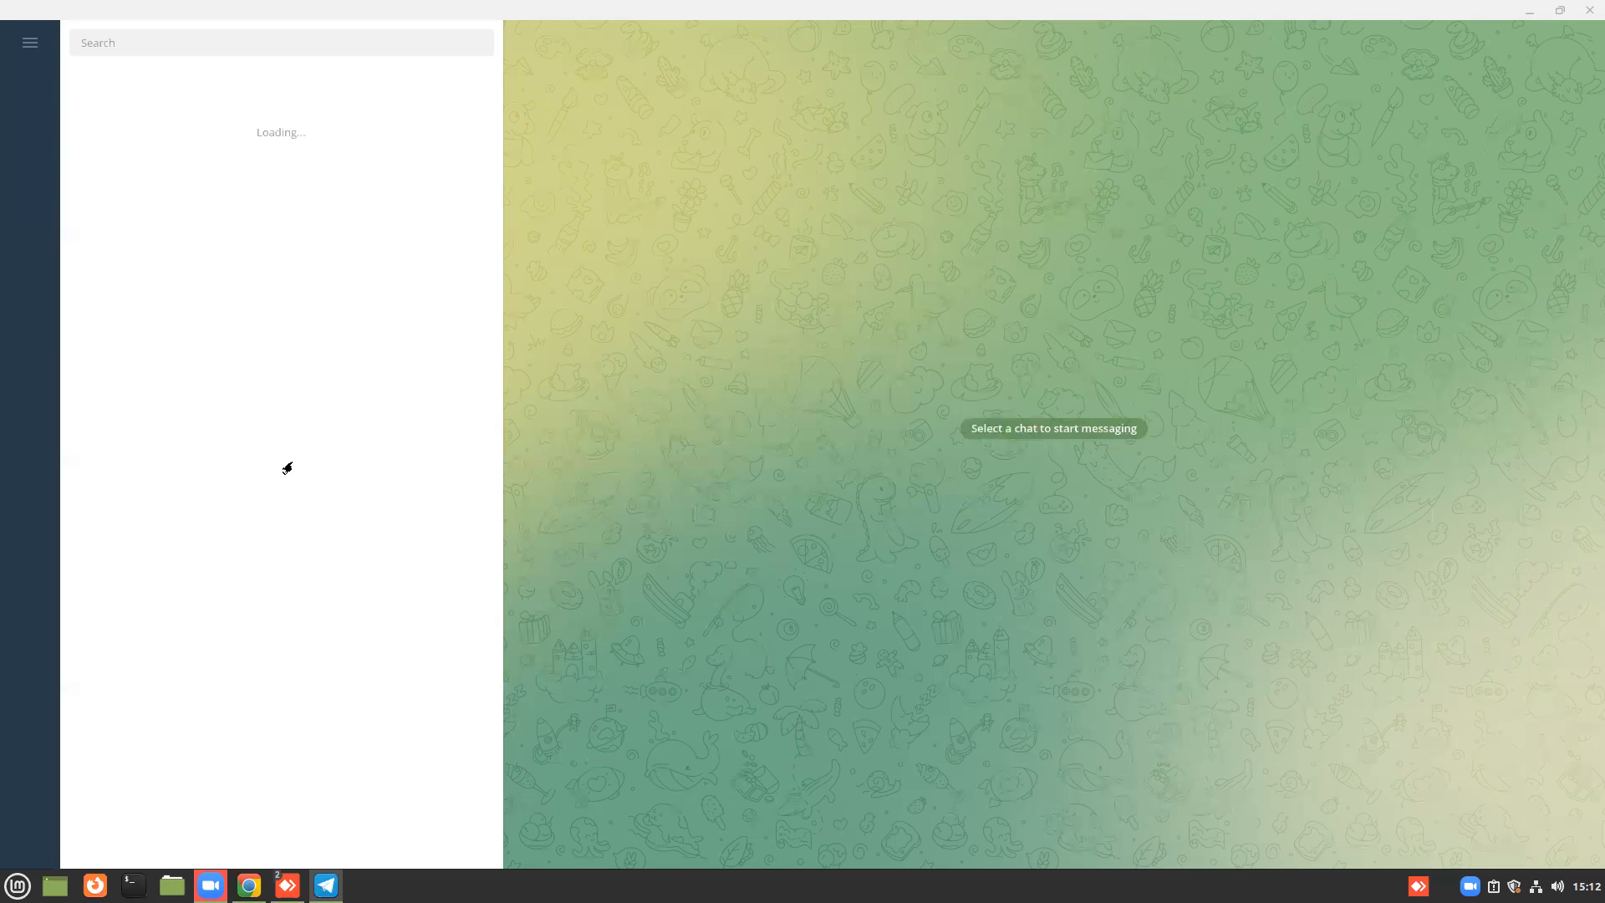
- Open the Arsip chat via search 'ars' and pick the latest screenshot from Pictures
click(293, 44)
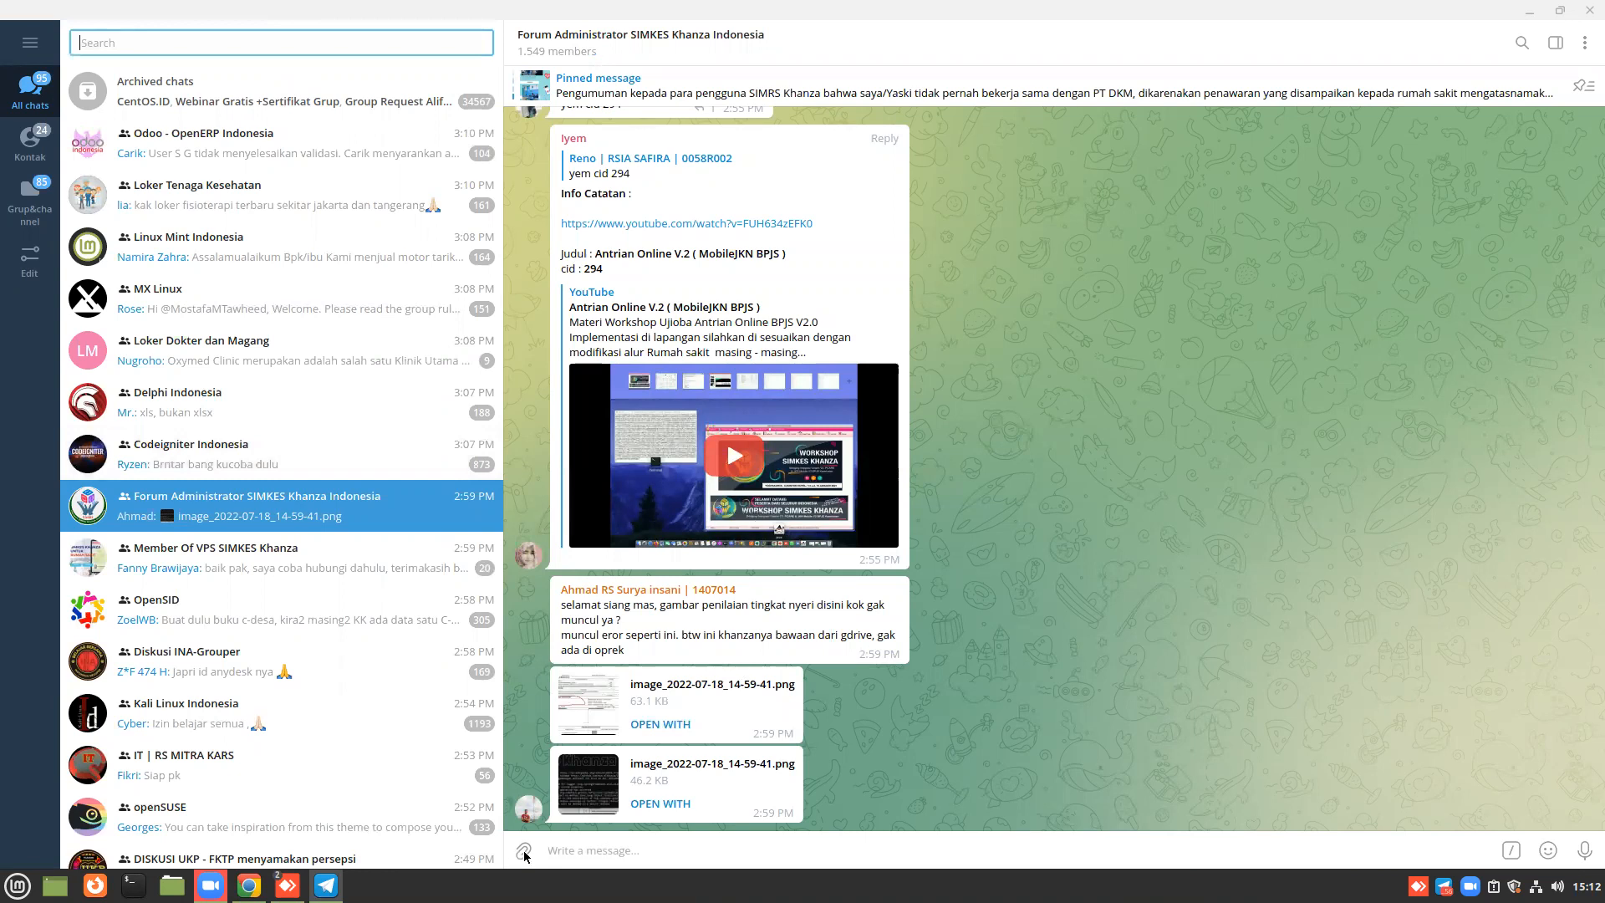
text(ars)
key(Return)
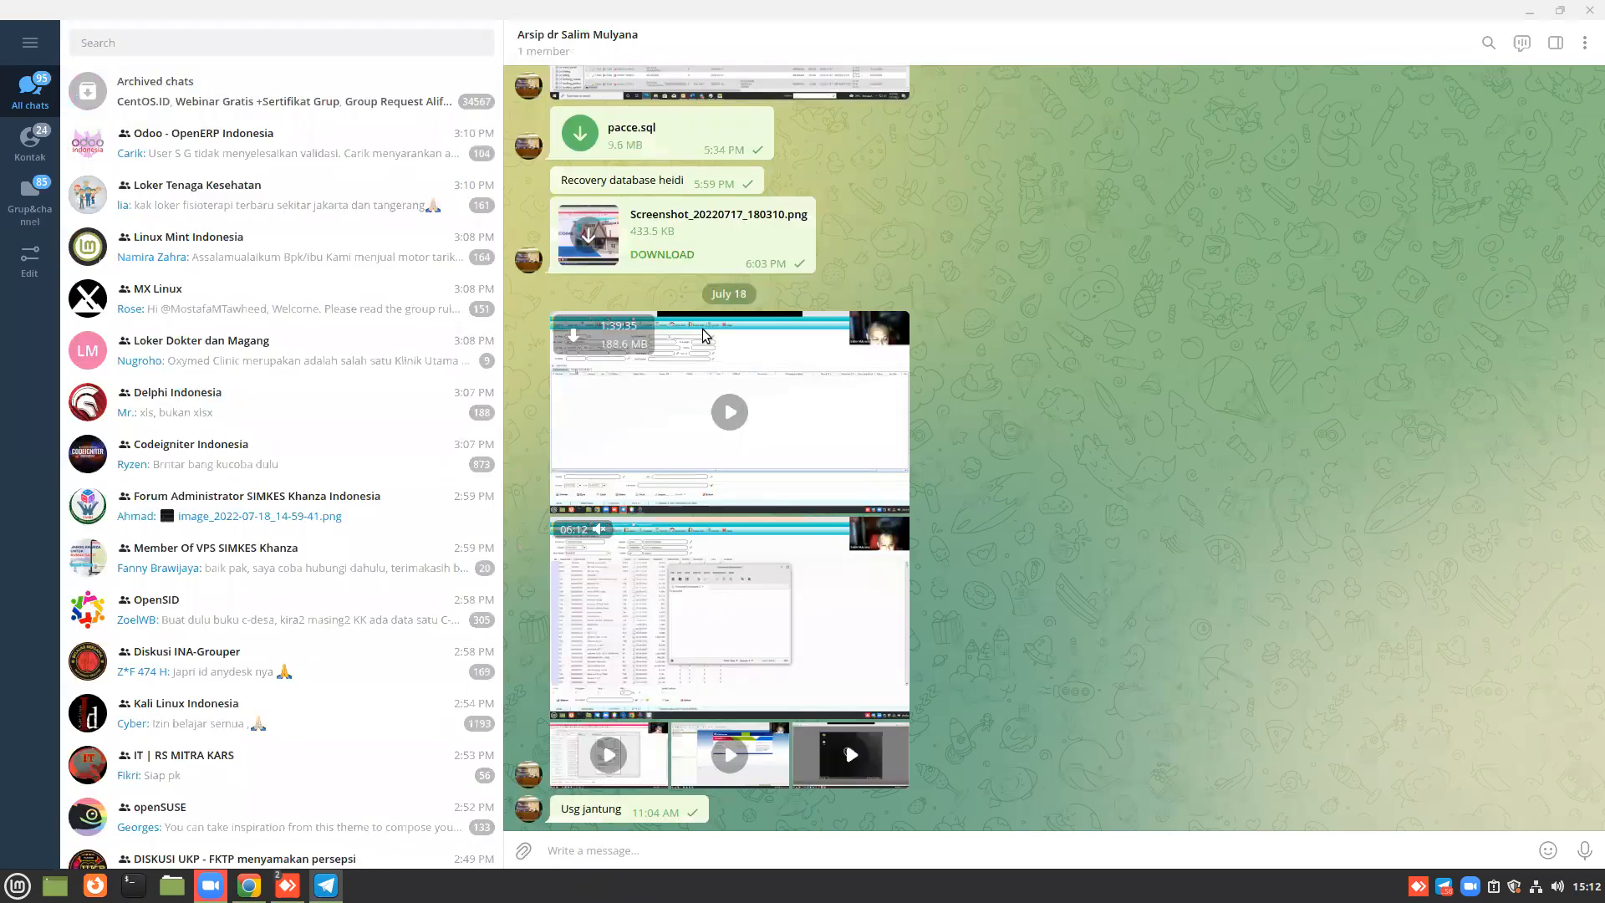
click(523, 851)
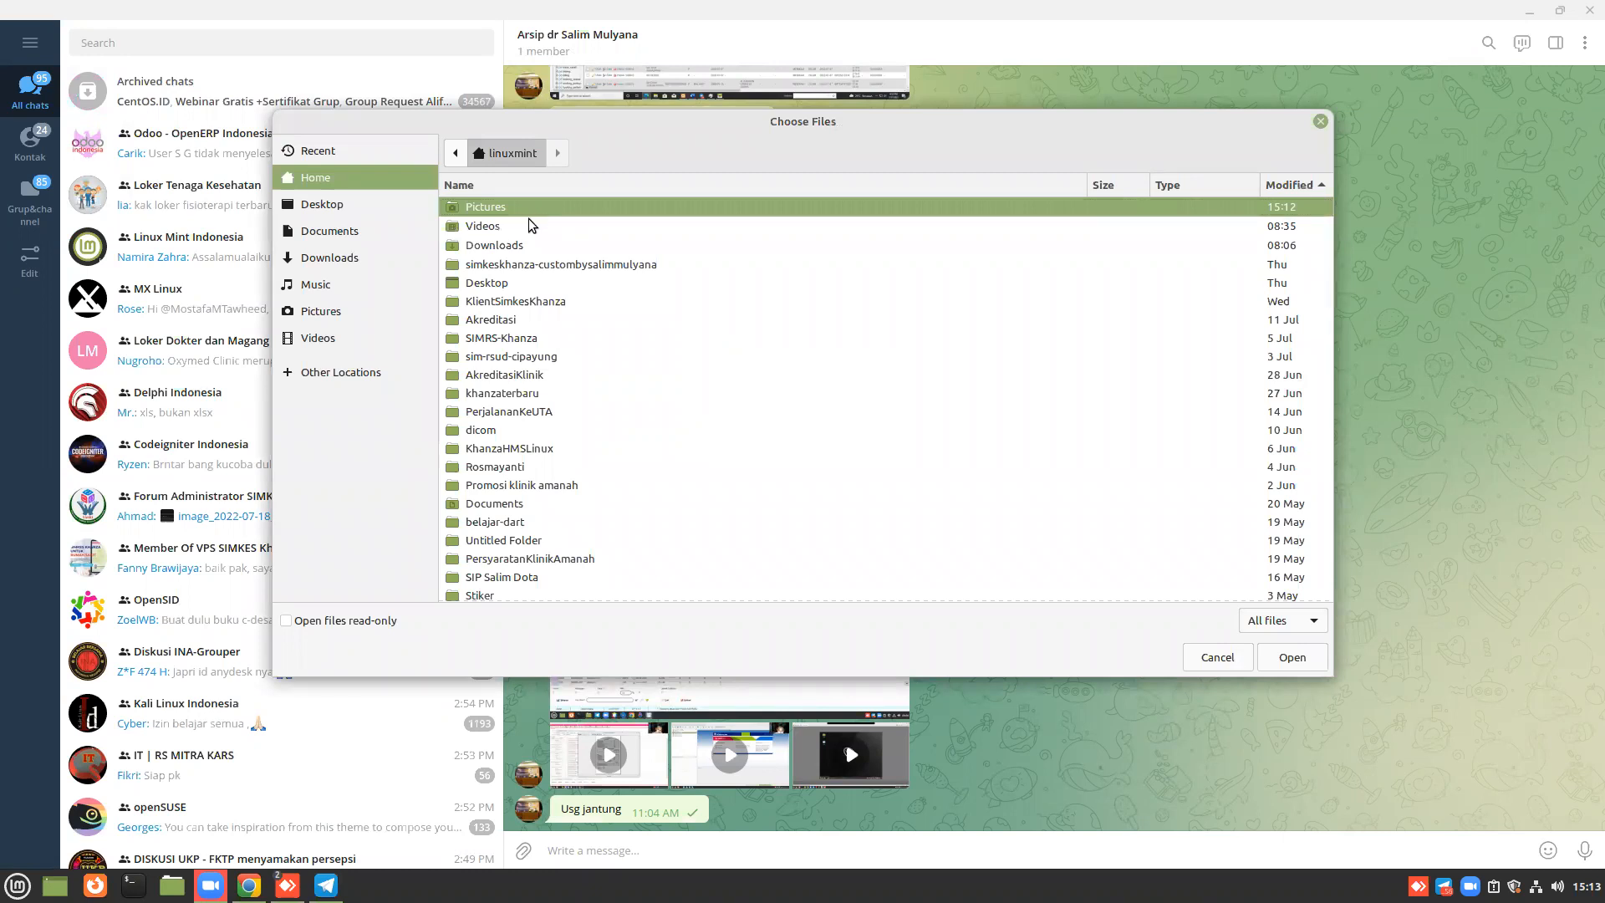
double_click(528, 216)
double_click(530, 224)
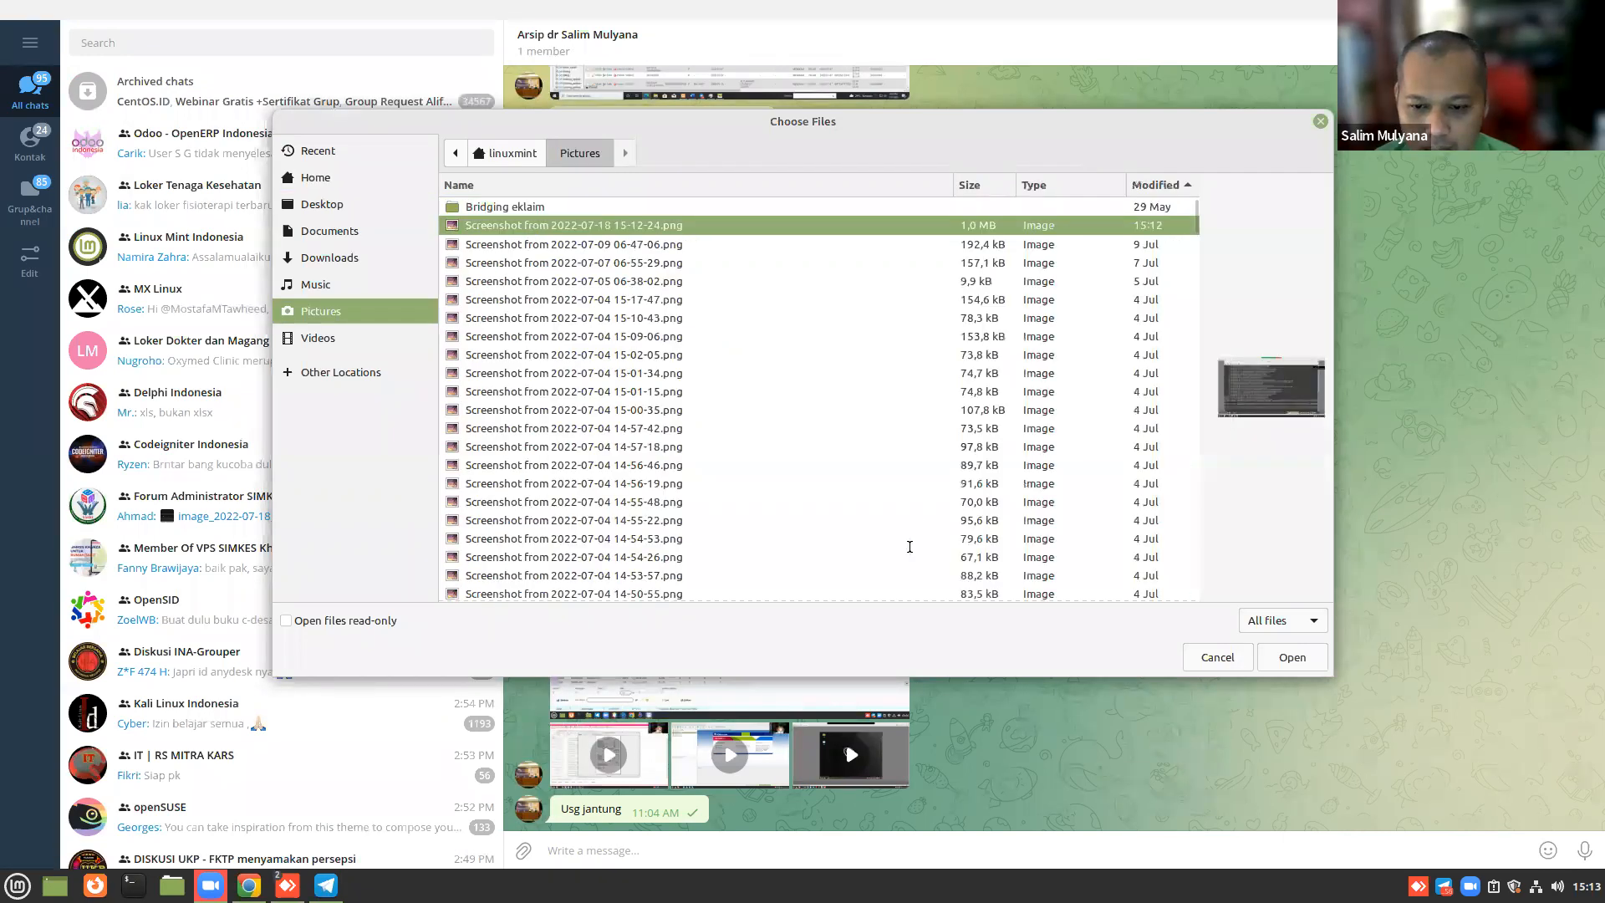
- Send the error screenshot as a photo, then return to the pharmacy session
key(Return)
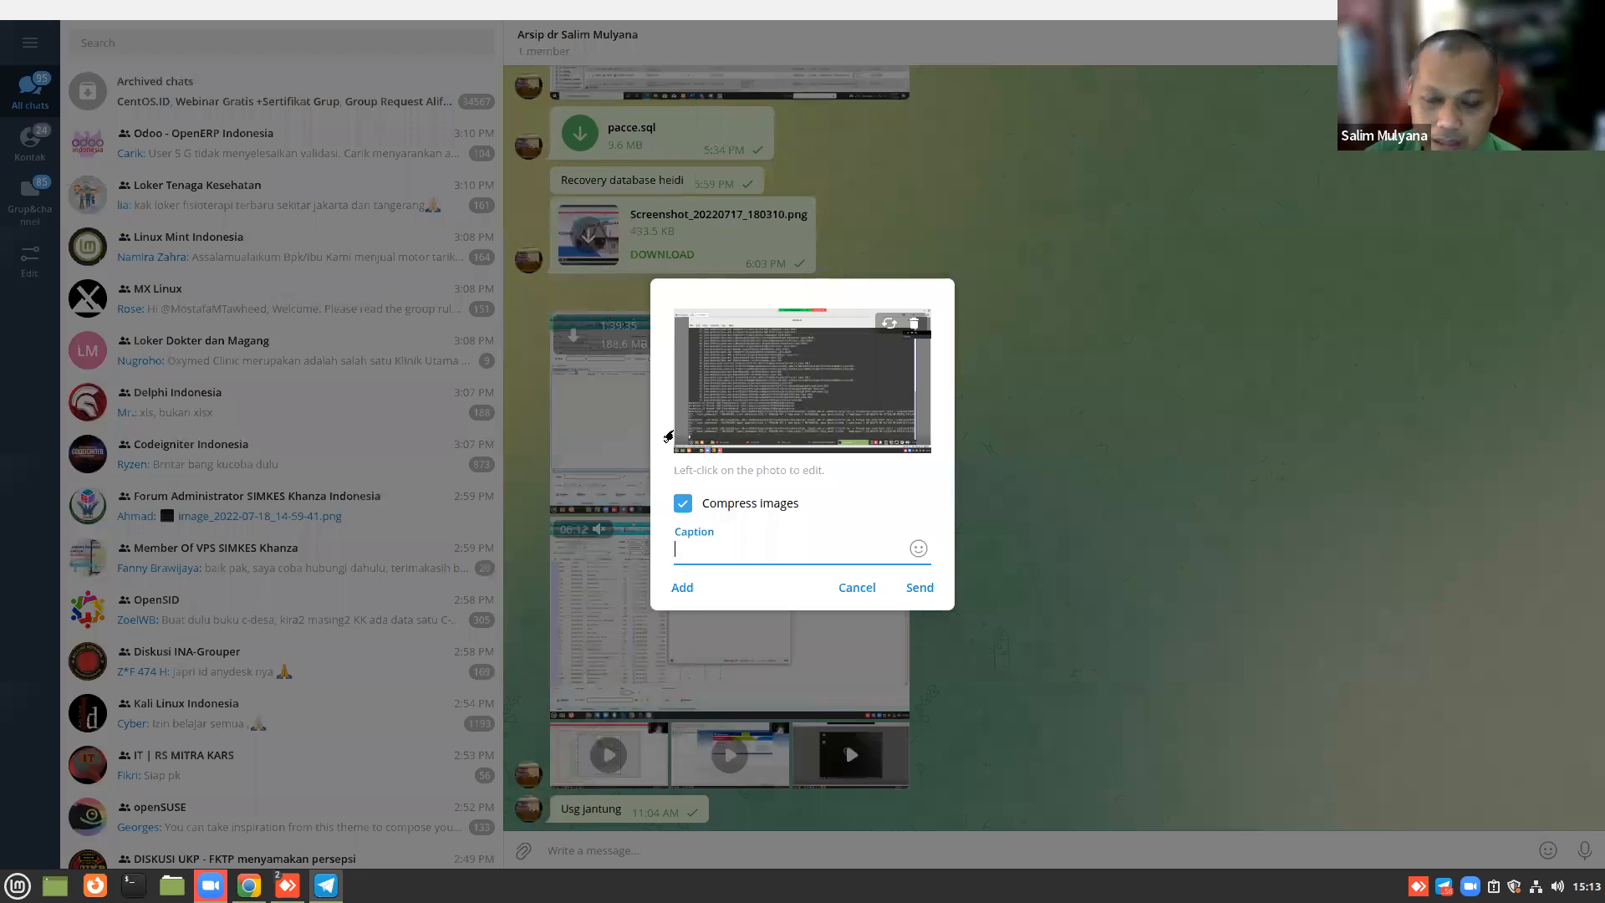
click(905, 597)
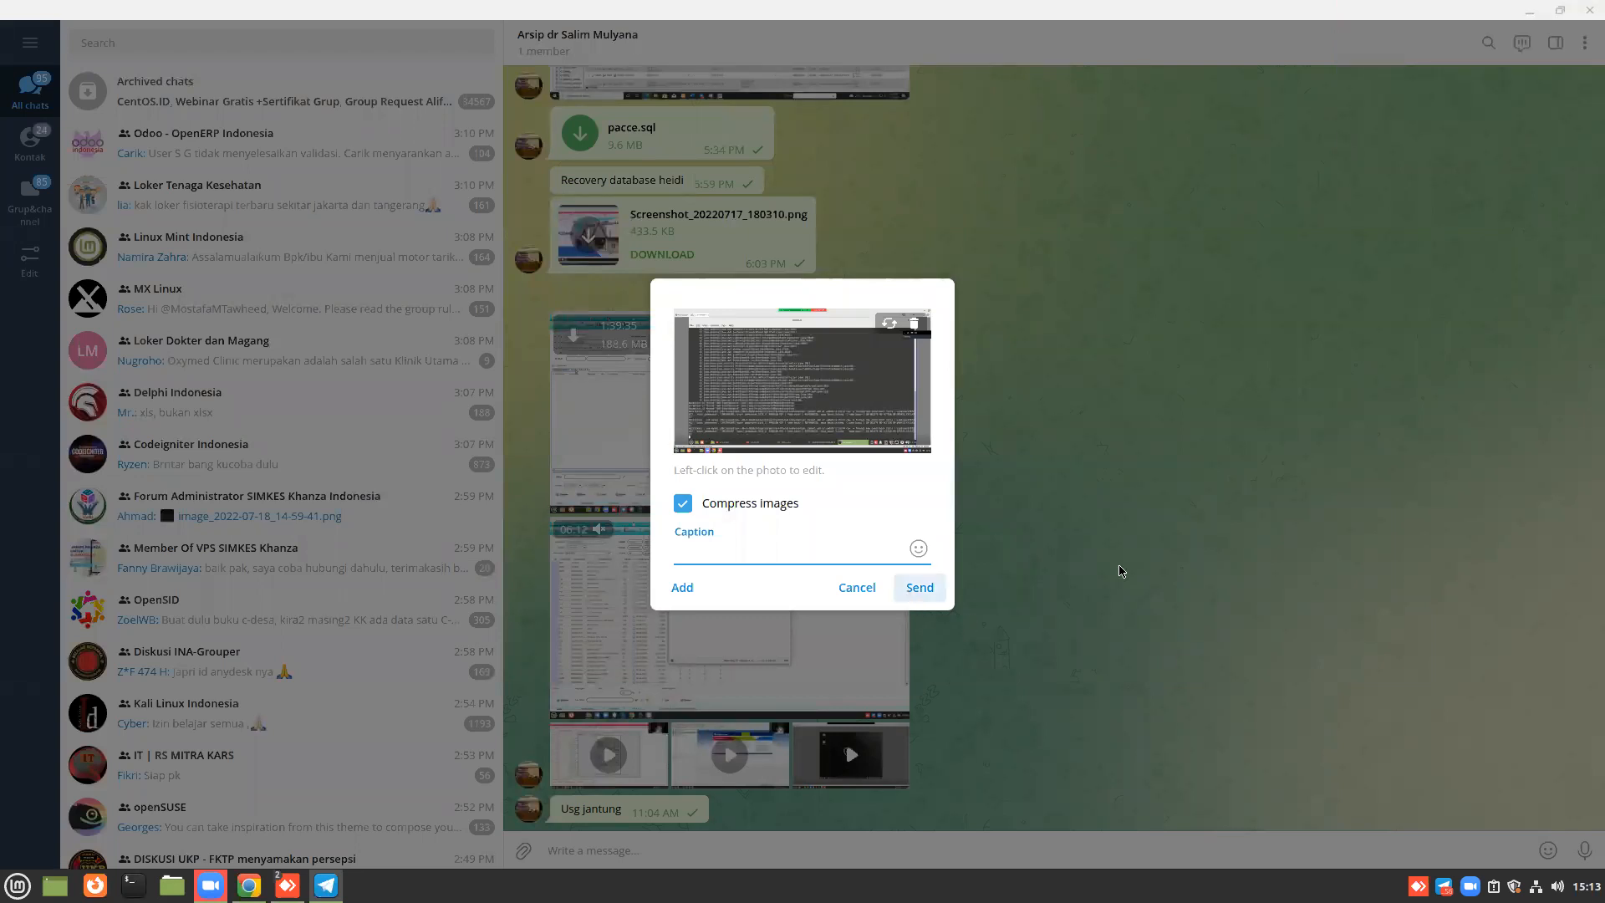
key(Return)
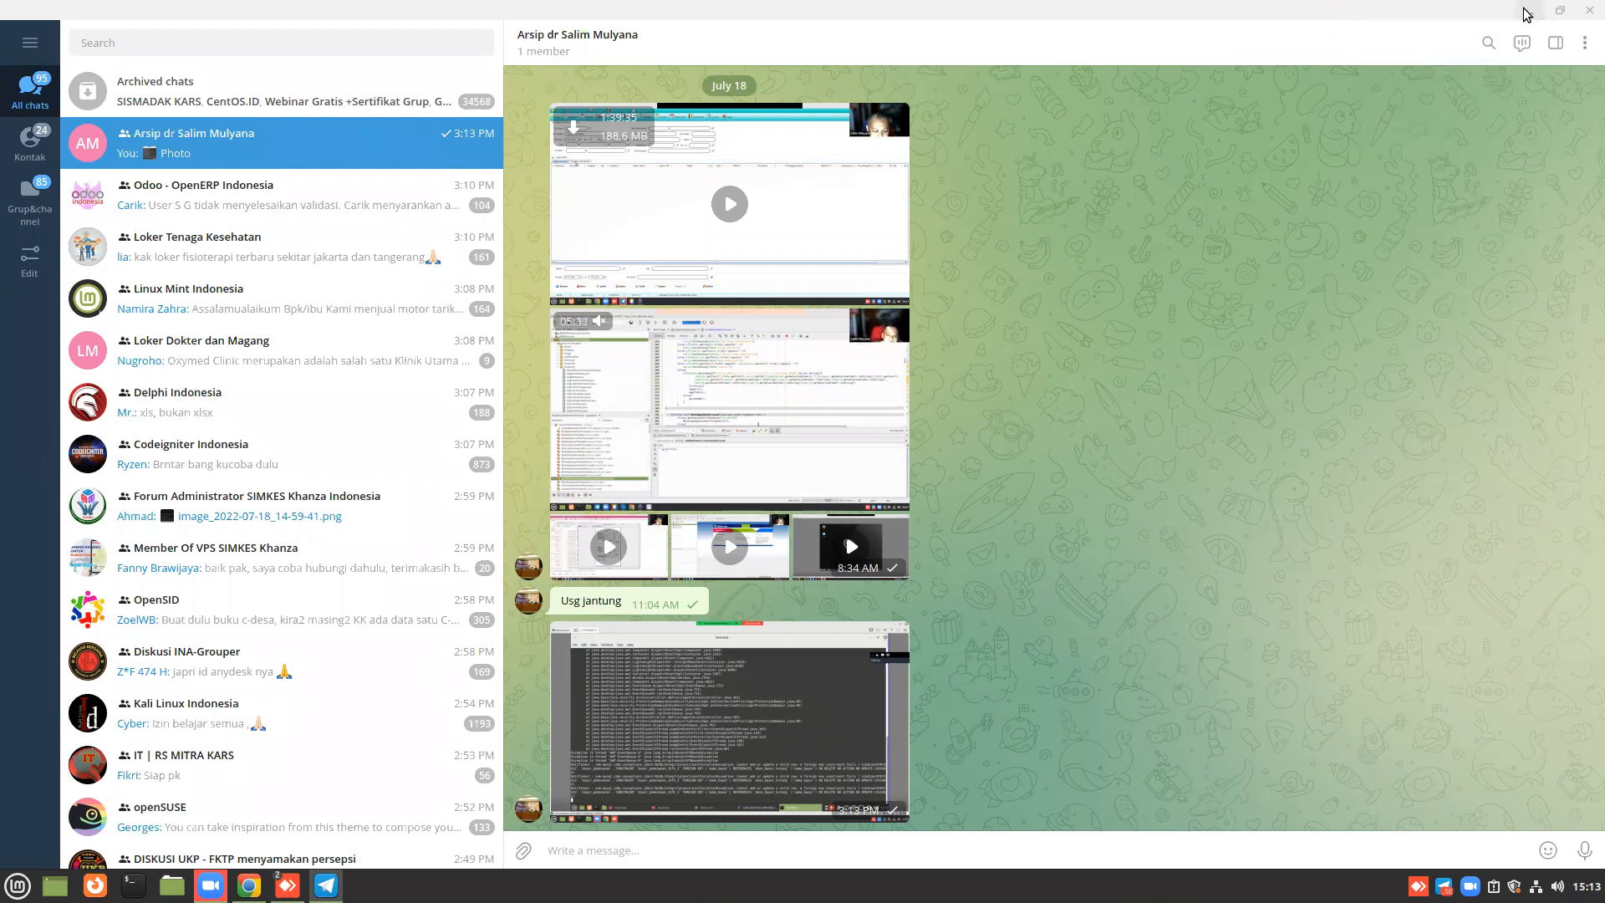
key(alt+Tab)
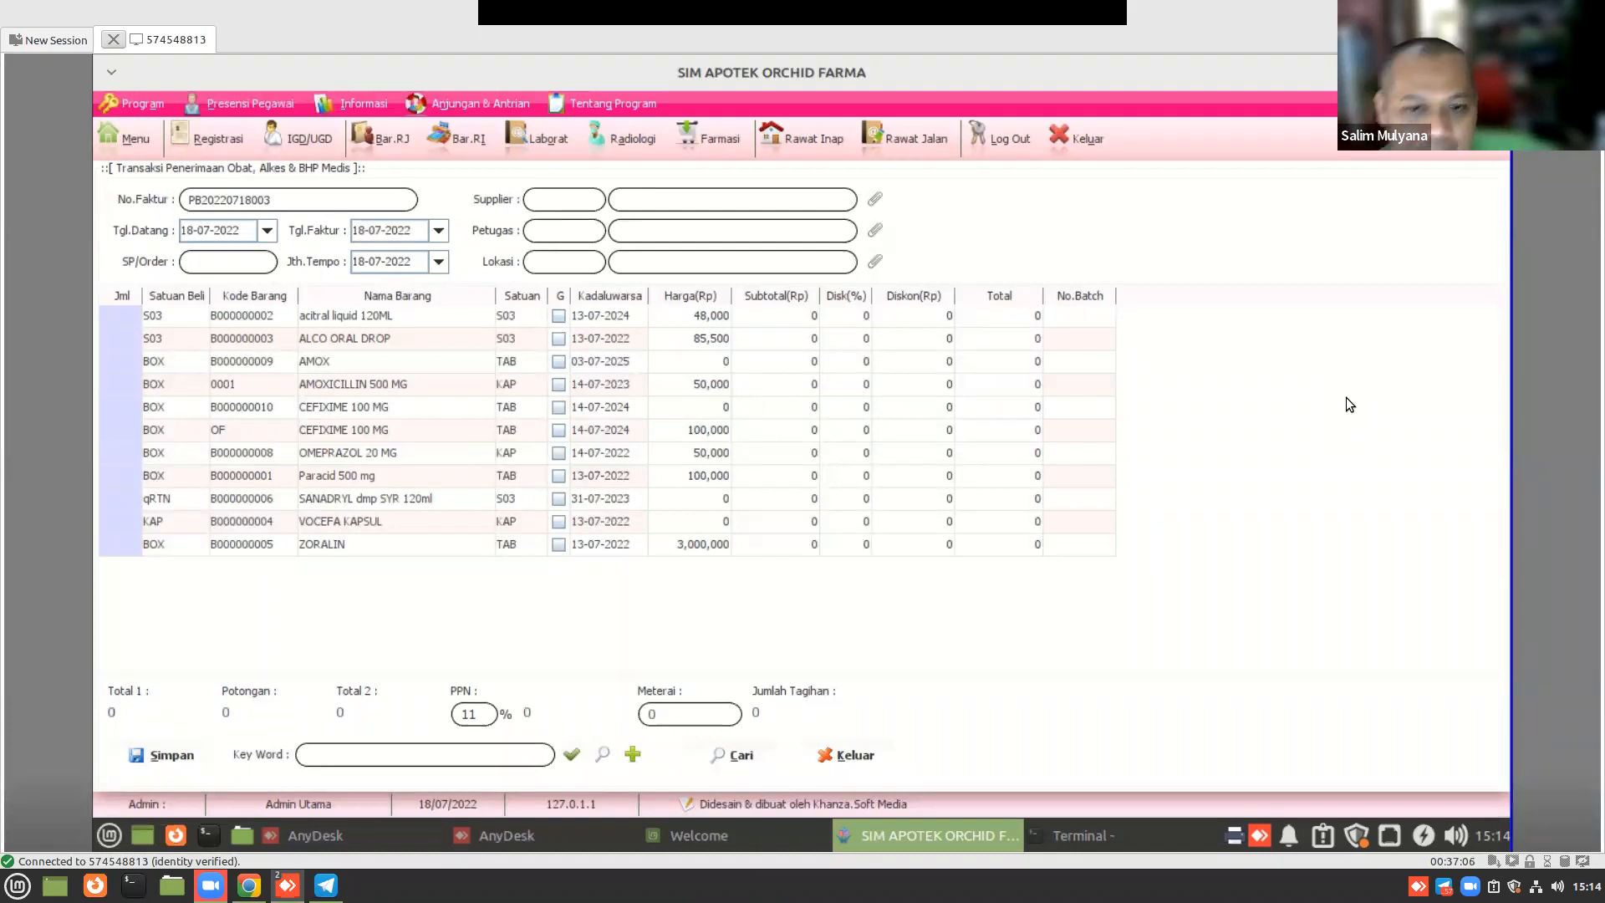
- Close the goods receipt form and open the Petugas staff list with a 'petugas' menu search
click(831, 752)
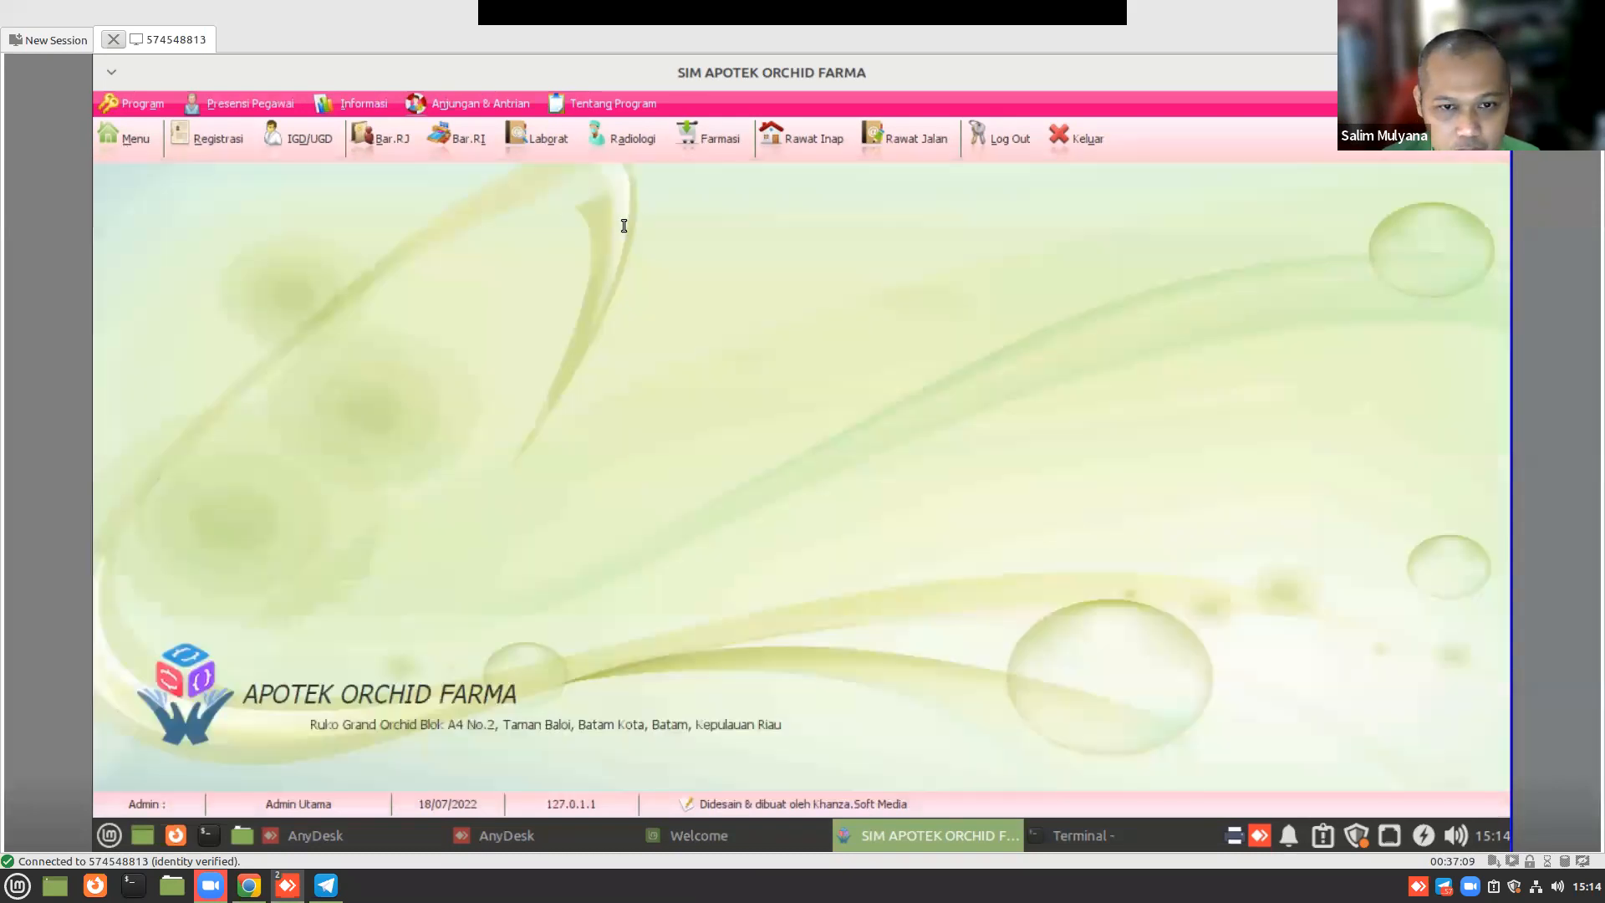
text(p)
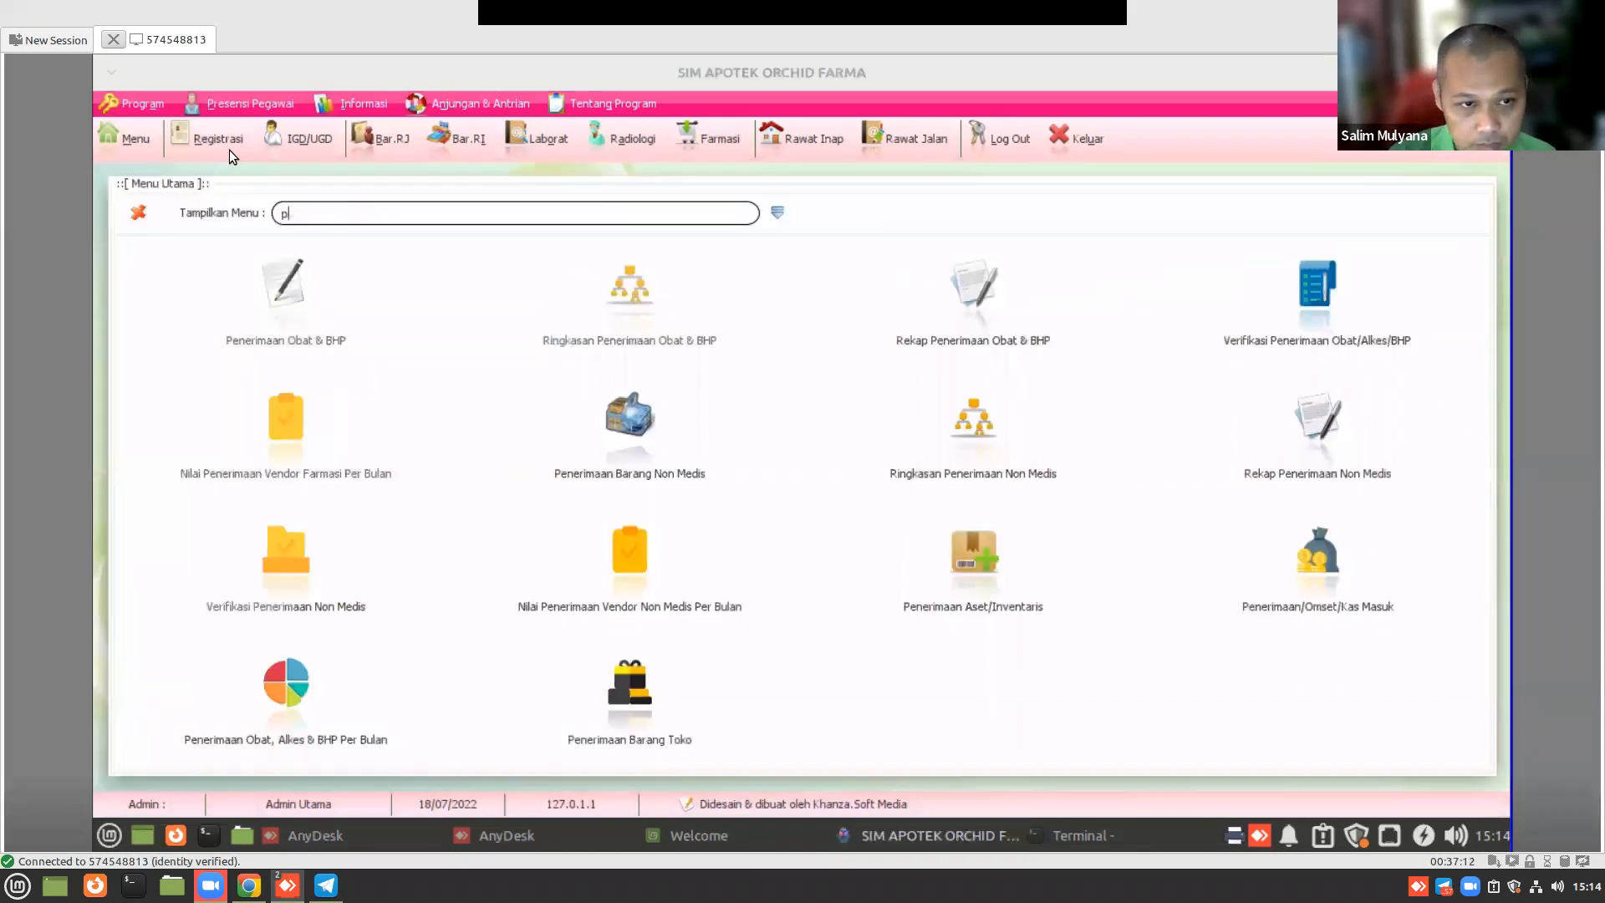
text(etugas)
click(803, 502)
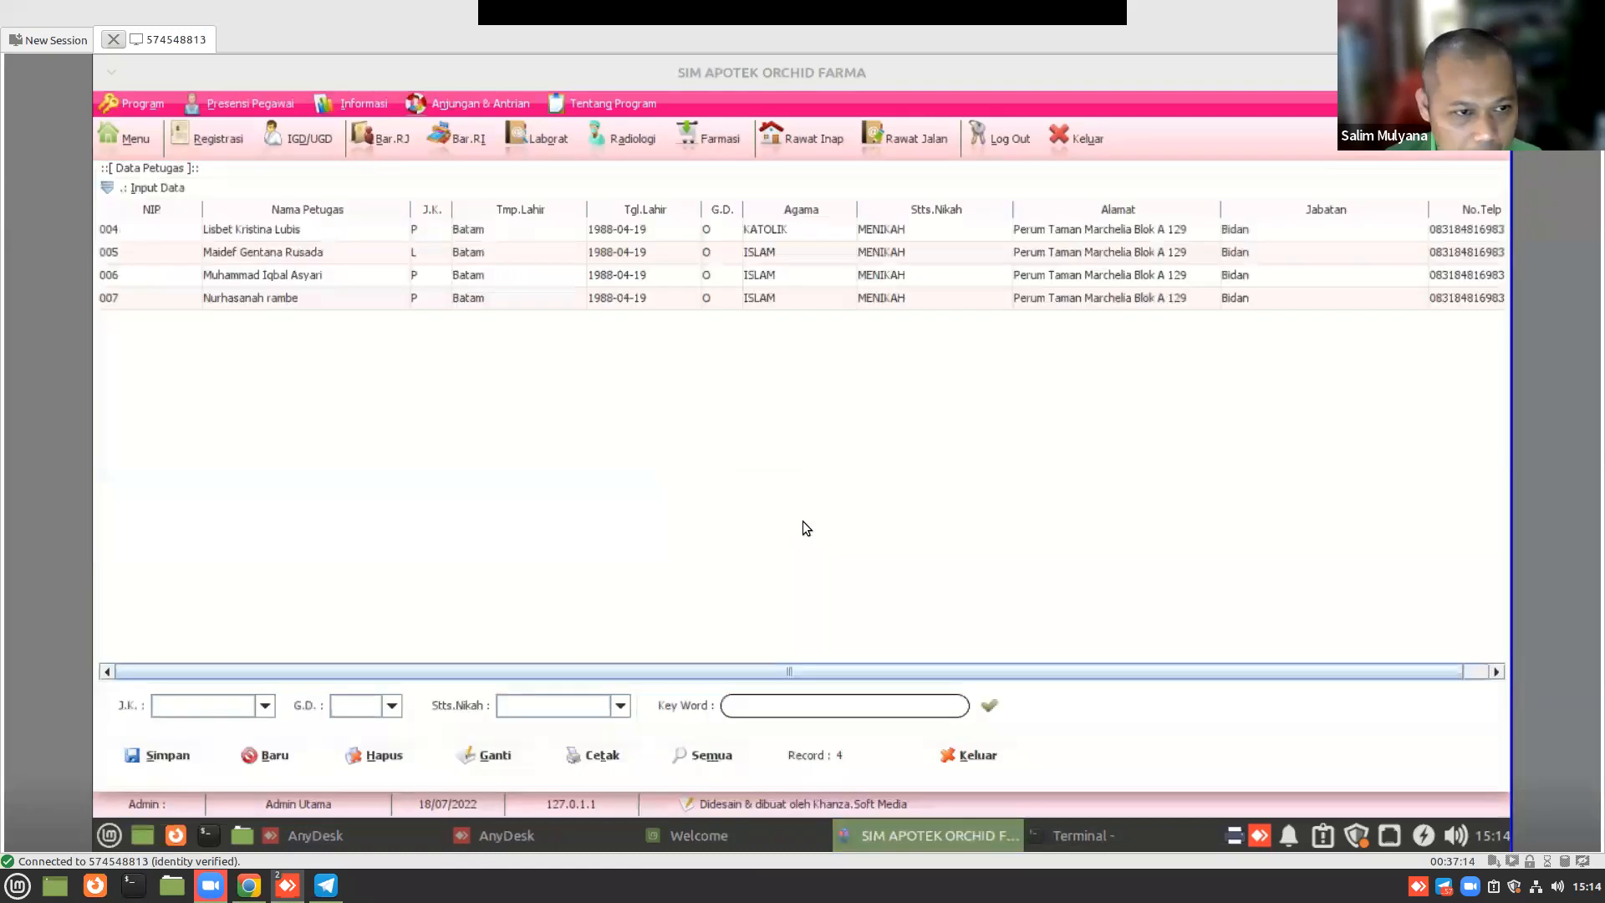
- Review staff records 004 through 007, then close the Data Petugas list
click(237, 233)
click(234, 254)
click(228, 299)
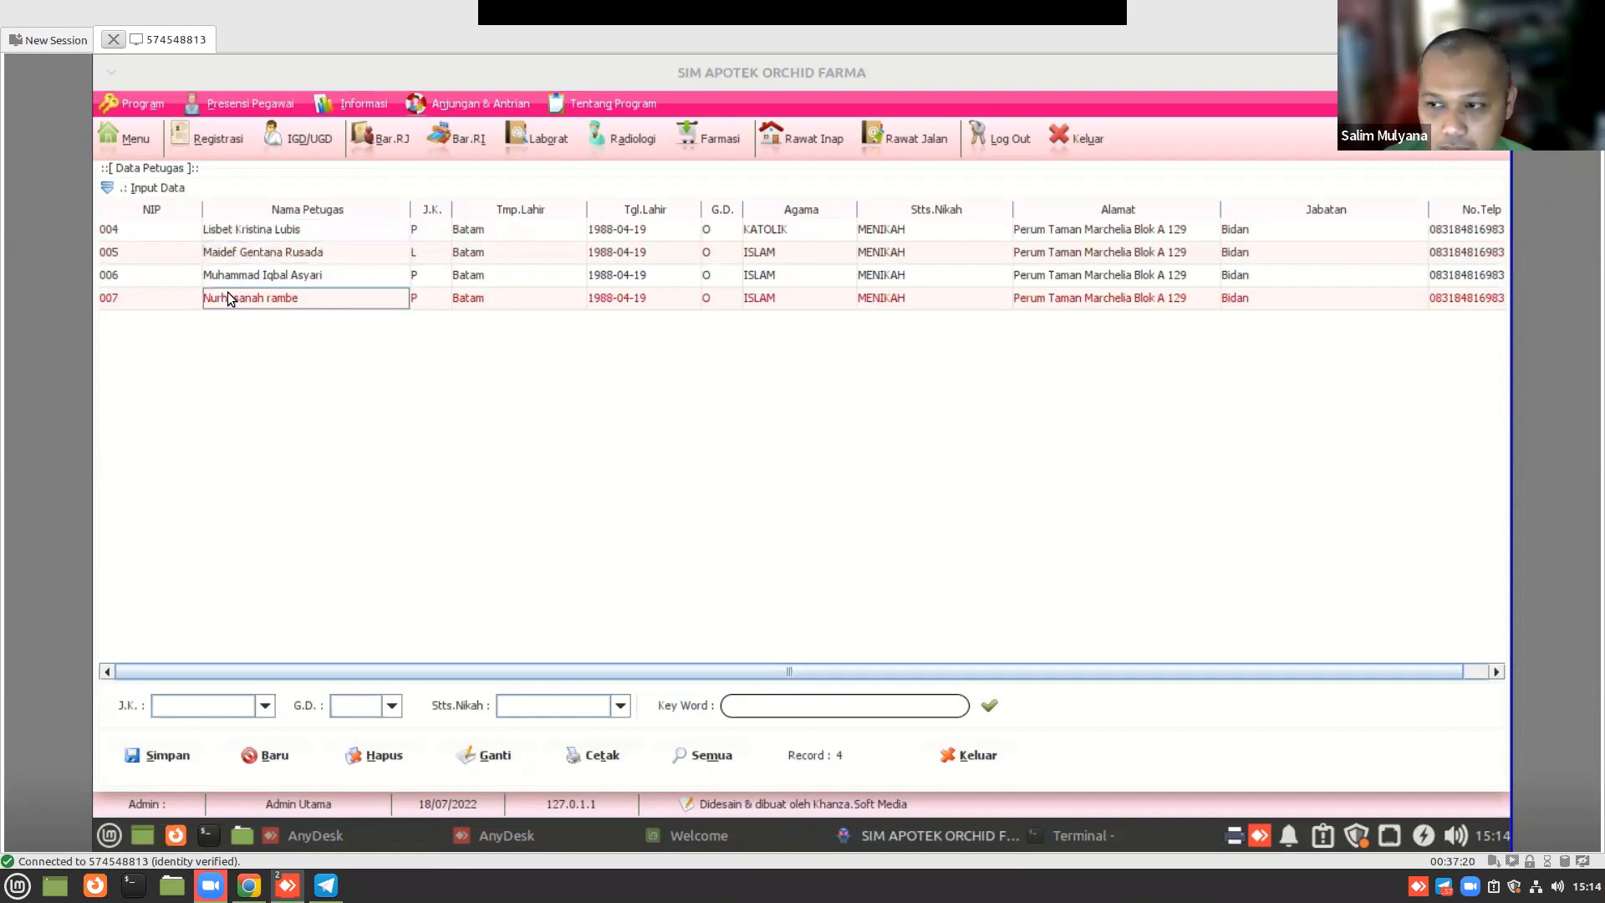
click(274, 274)
click(277, 252)
click(291, 231)
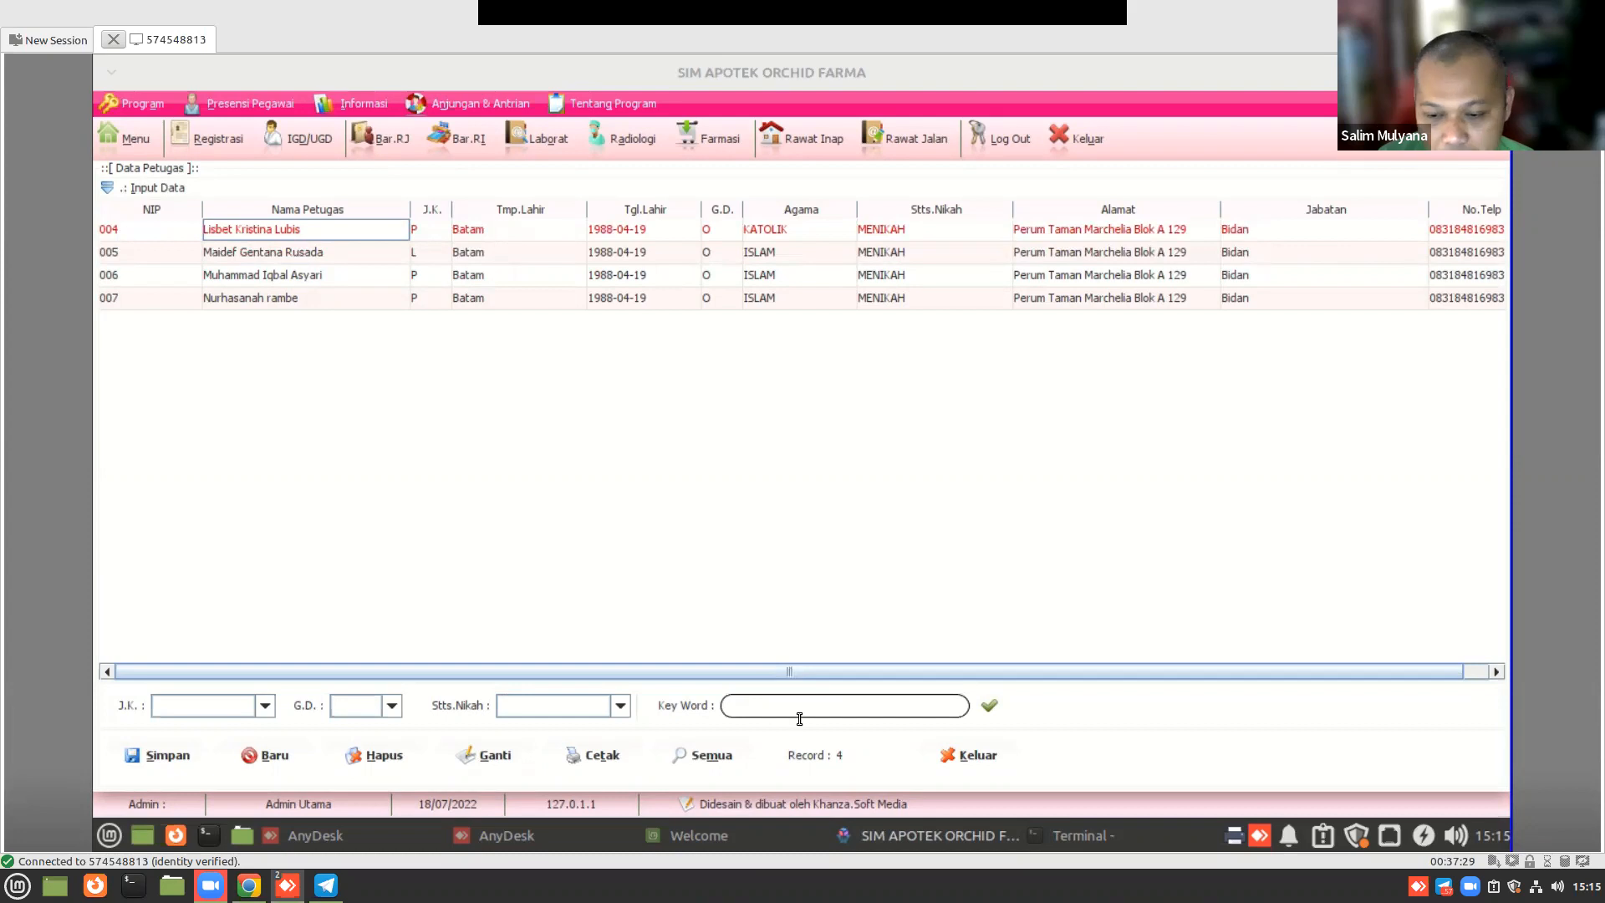
click(970, 754)
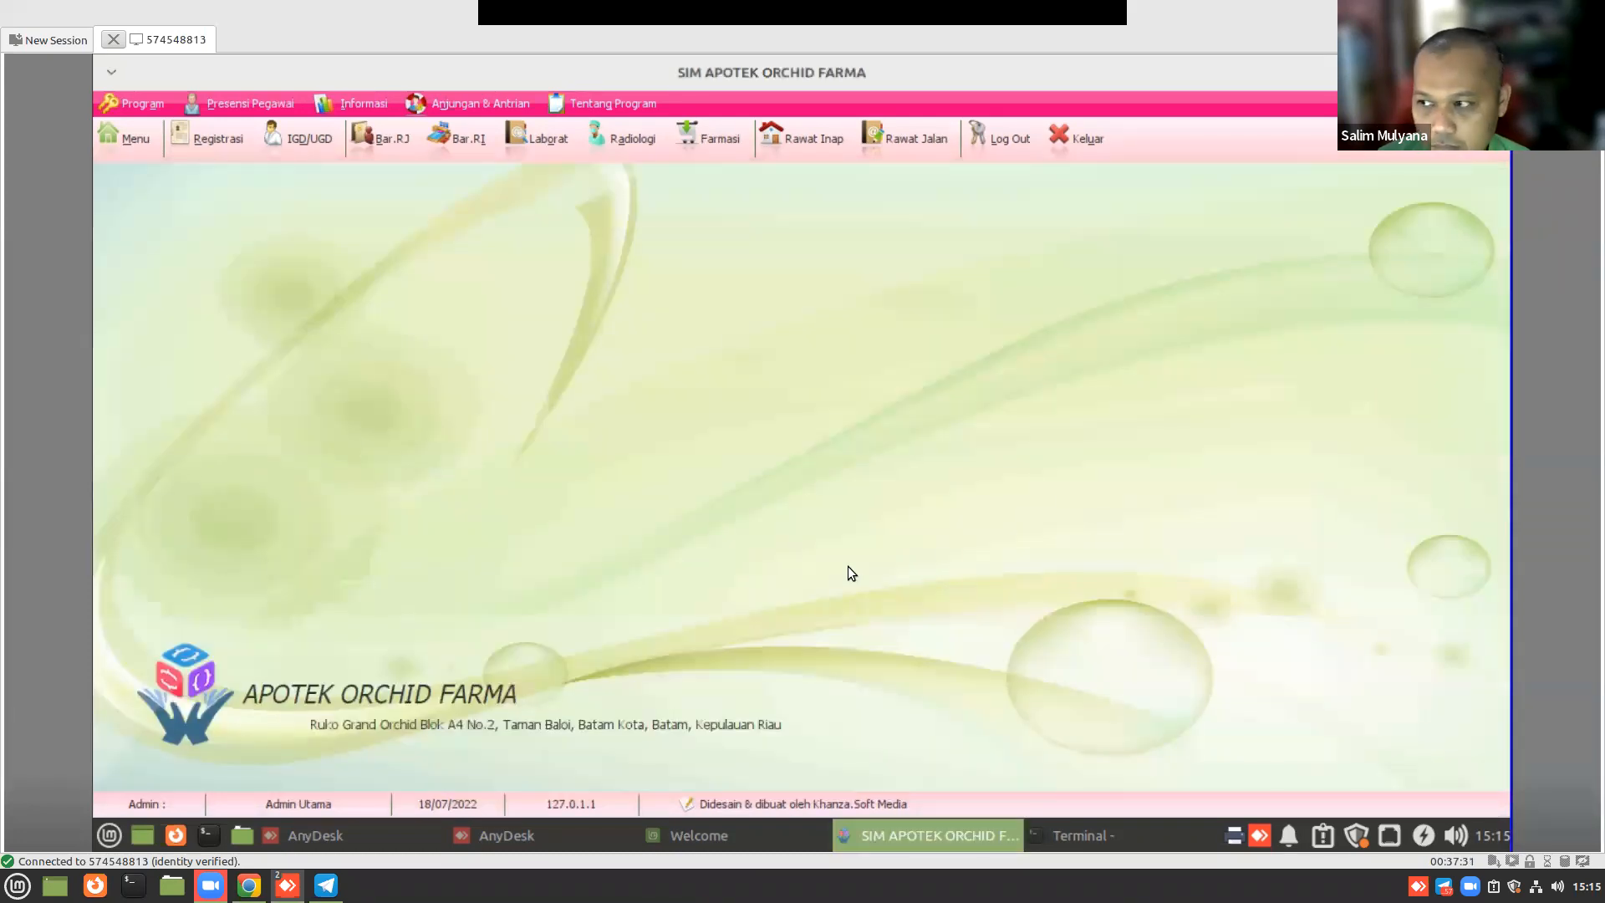
- Look through the menu categories, then search the main menu for 'set user'
click(113, 147)
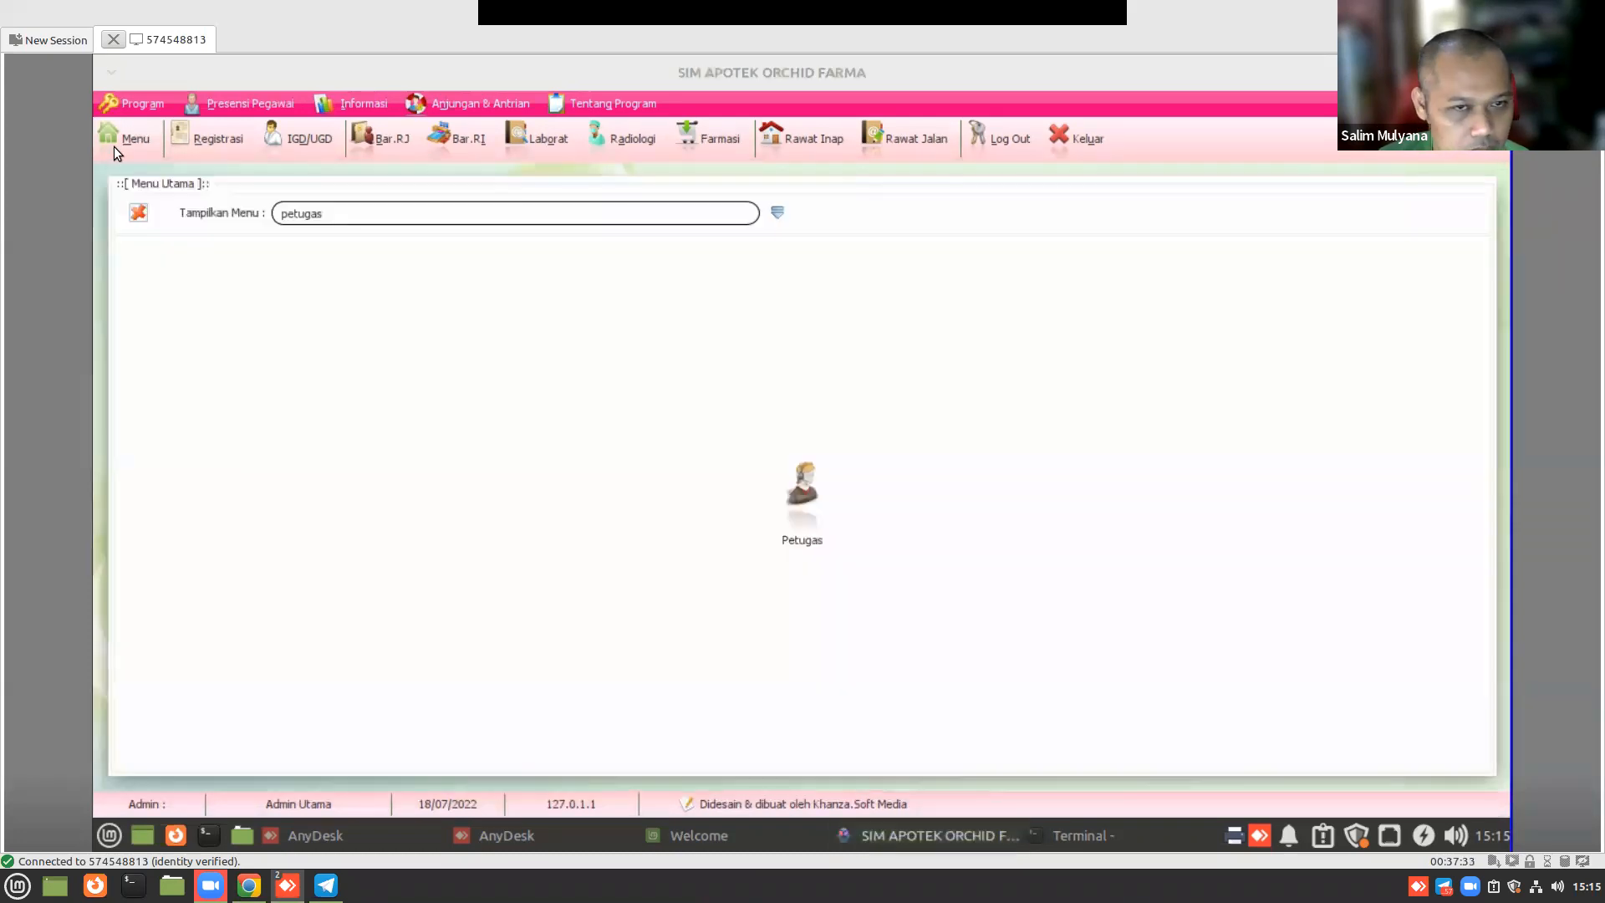
click(777, 214)
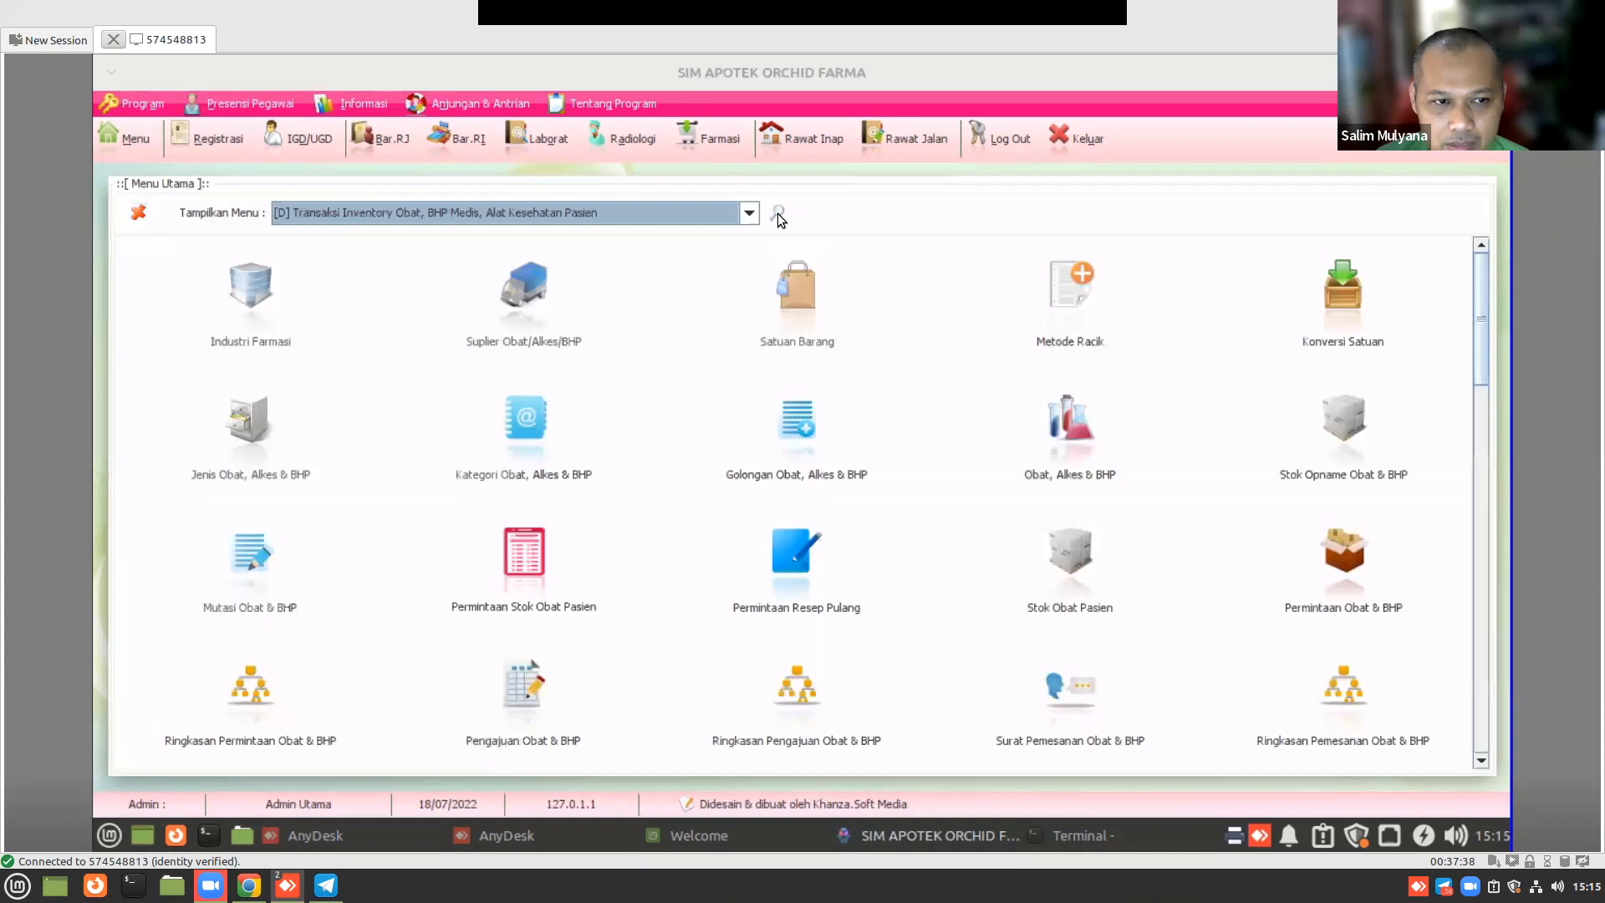
click(749, 214)
scroll(712, 335, down, 3)
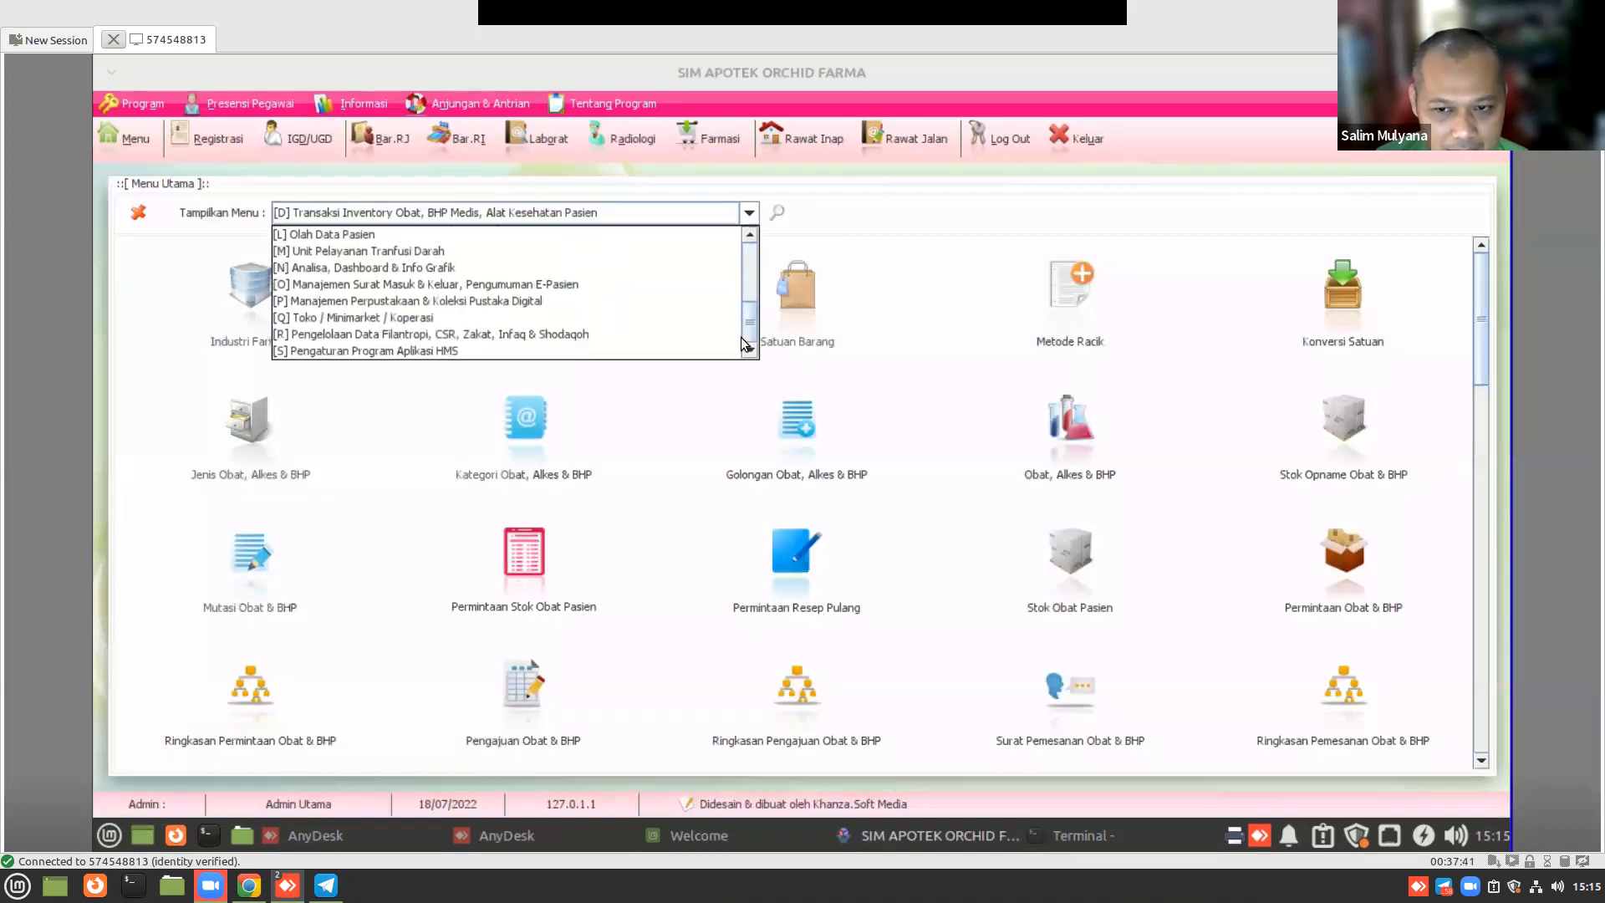
click(777, 215)
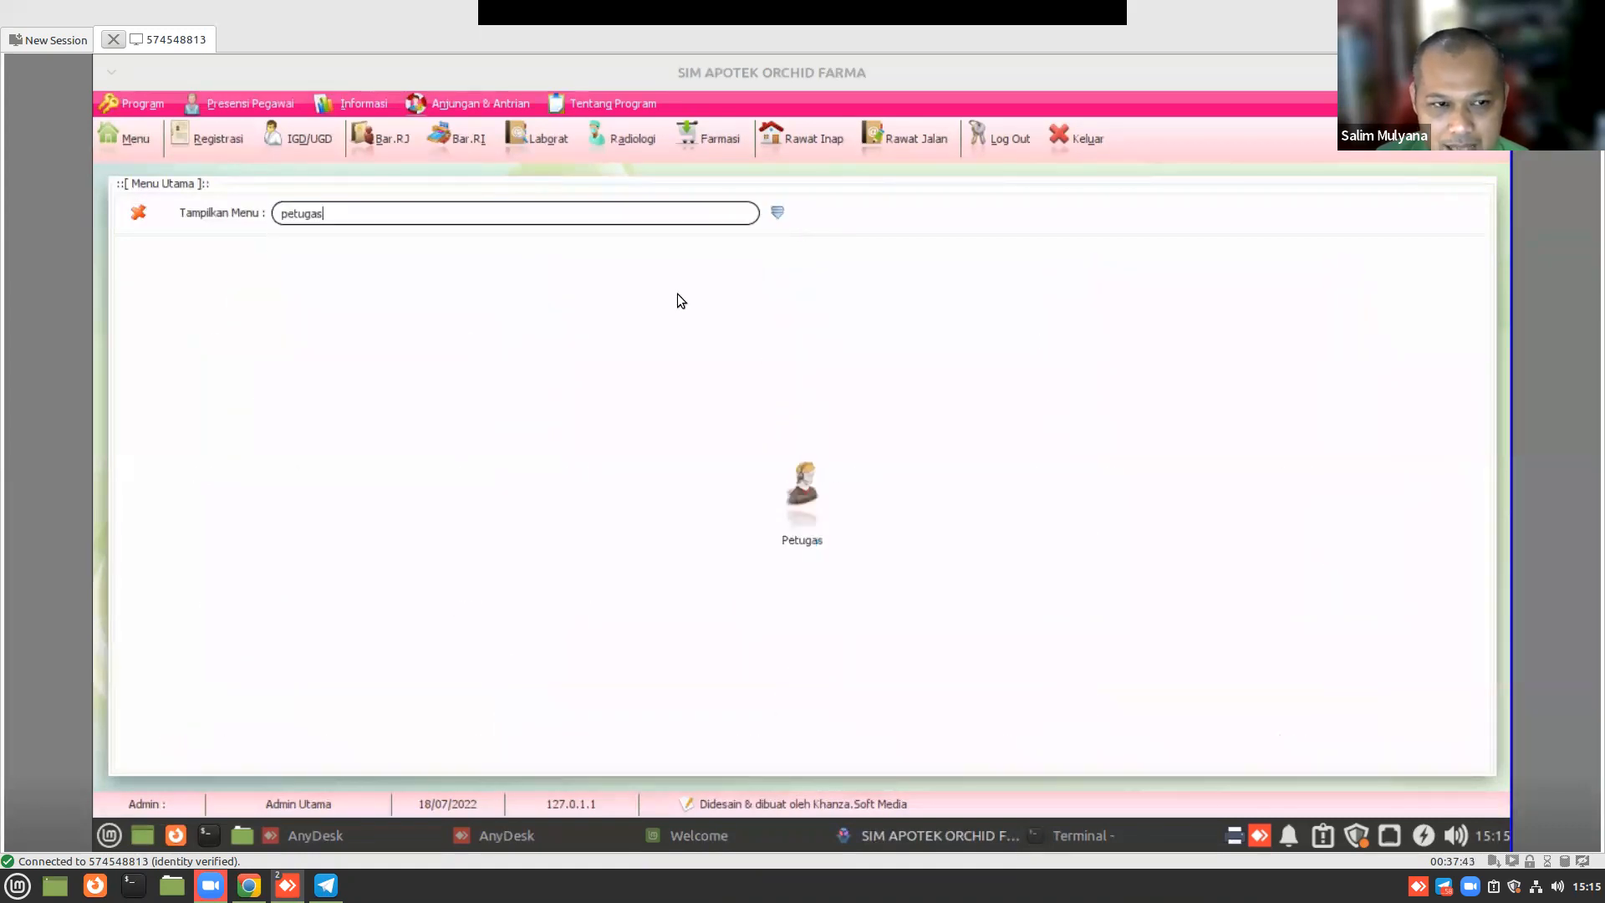
drag(509, 216, 219, 168)
text(set user)
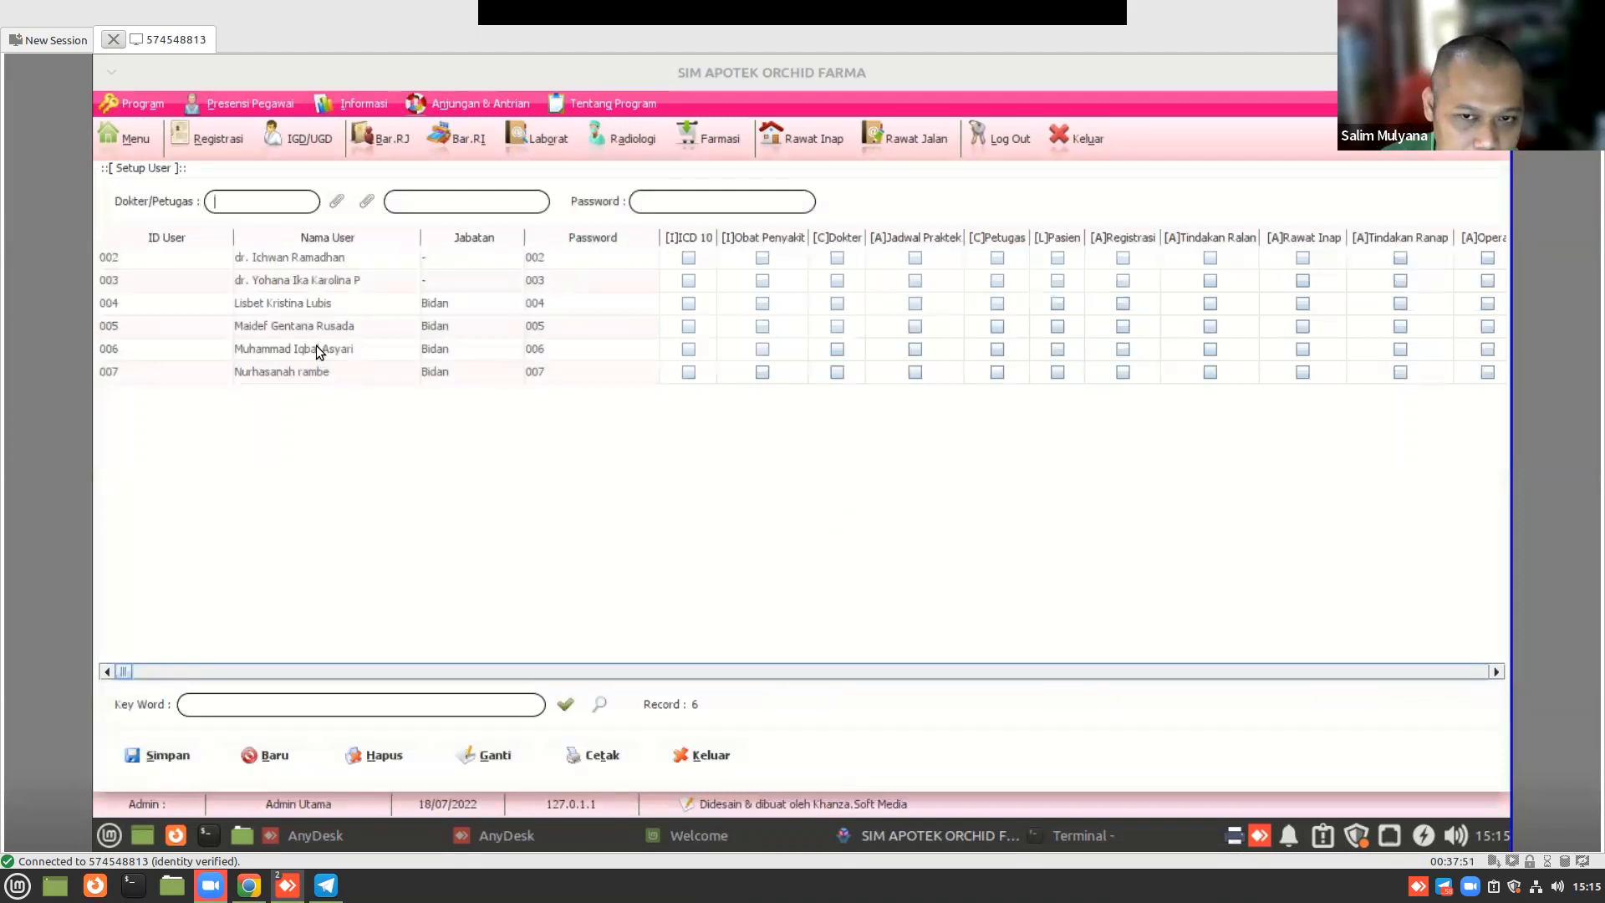
- In user 002's Set Personal access, find and tick Tindakan Ralan as granted and active
click(162, 259)
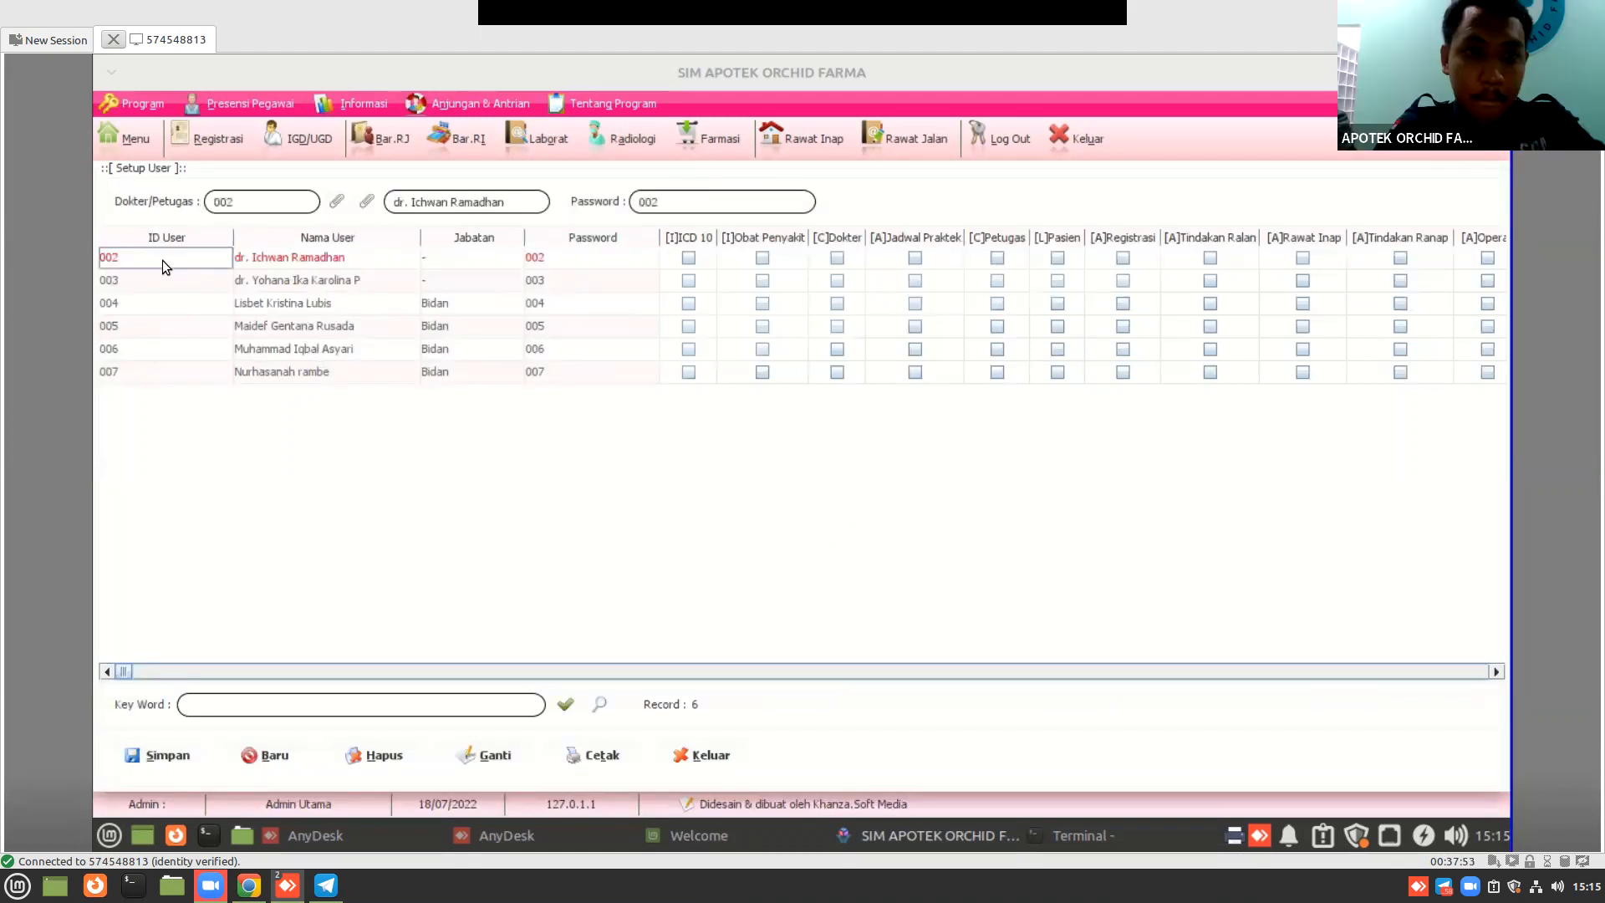
right_click(162, 259)
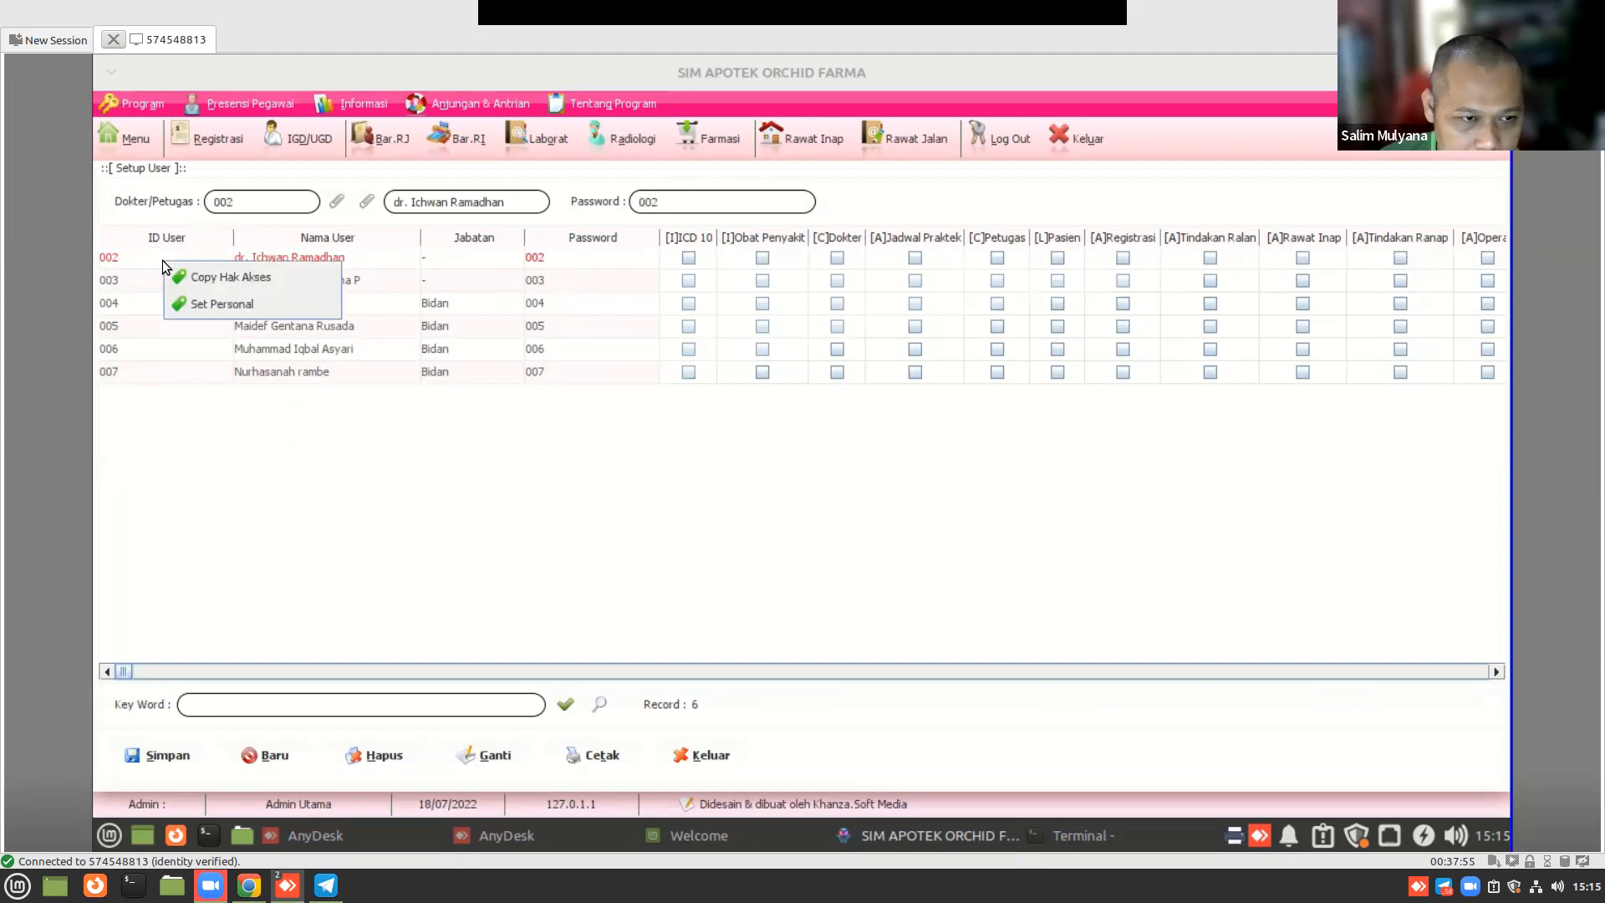
click(204, 304)
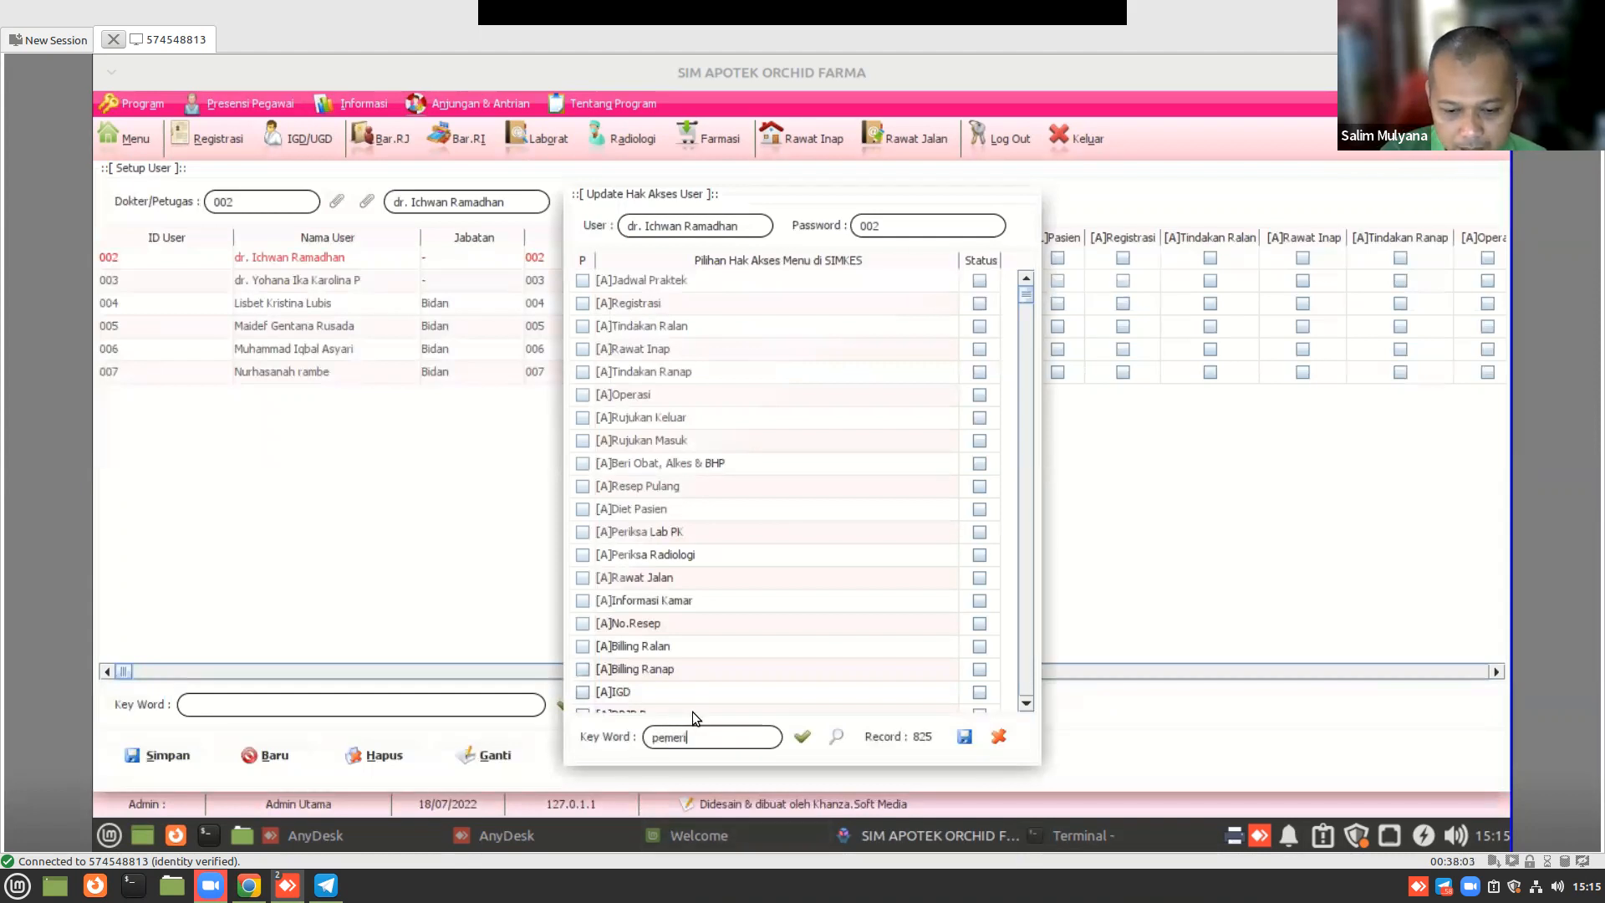
text(pemeriksaa)
key(BackSpace)
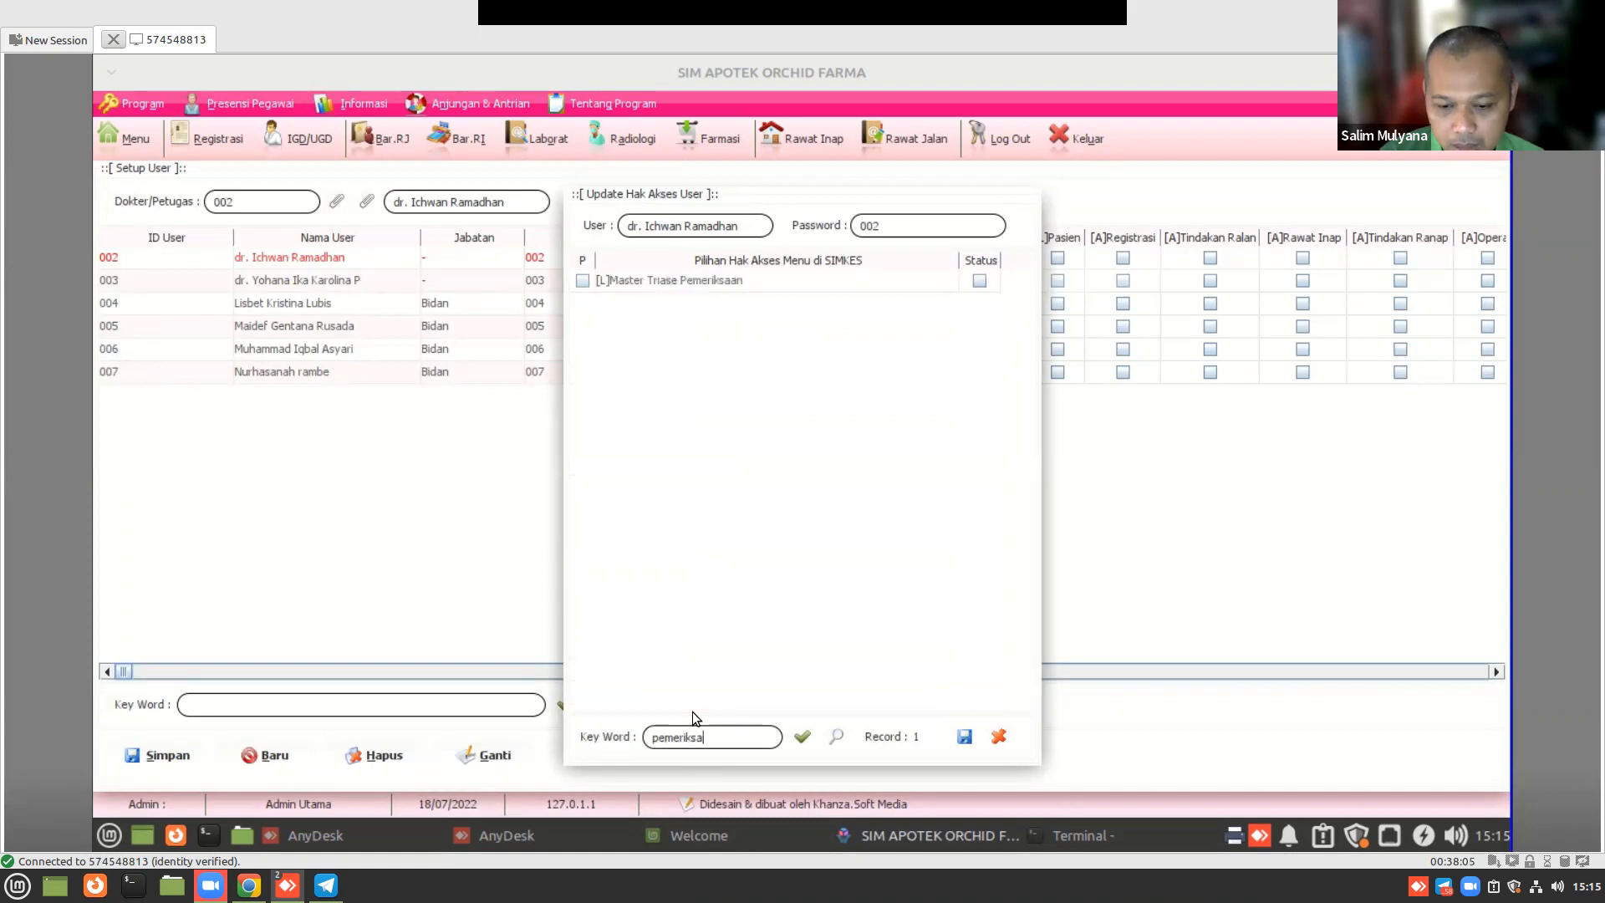
key(BackSpace)
key(BackSpace)
text(tindakan)
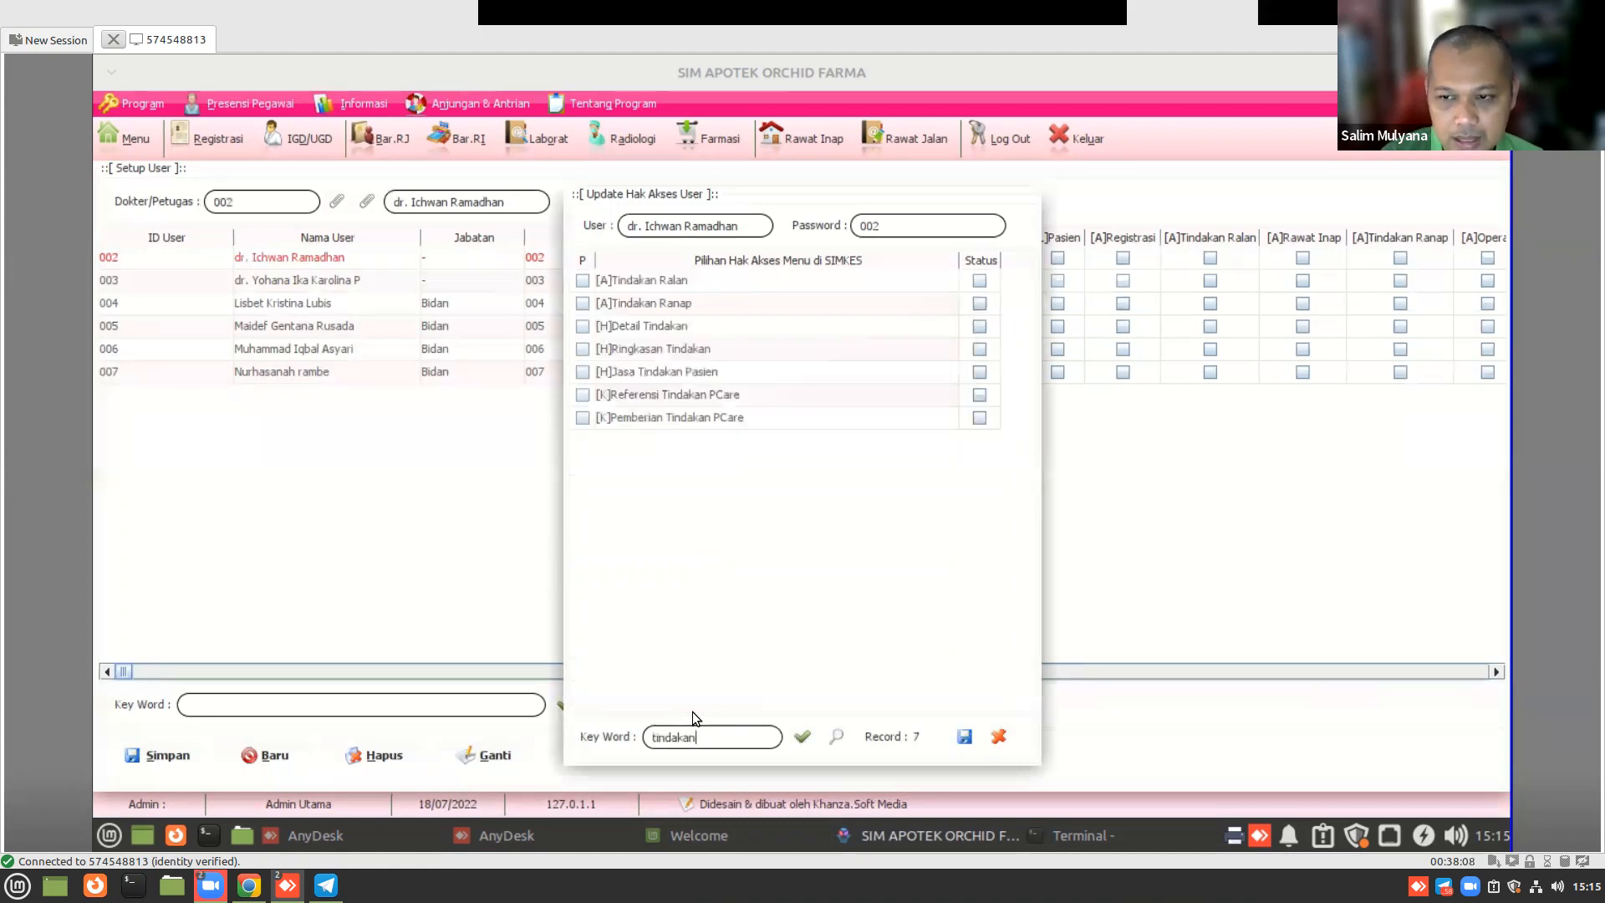
click(582, 280)
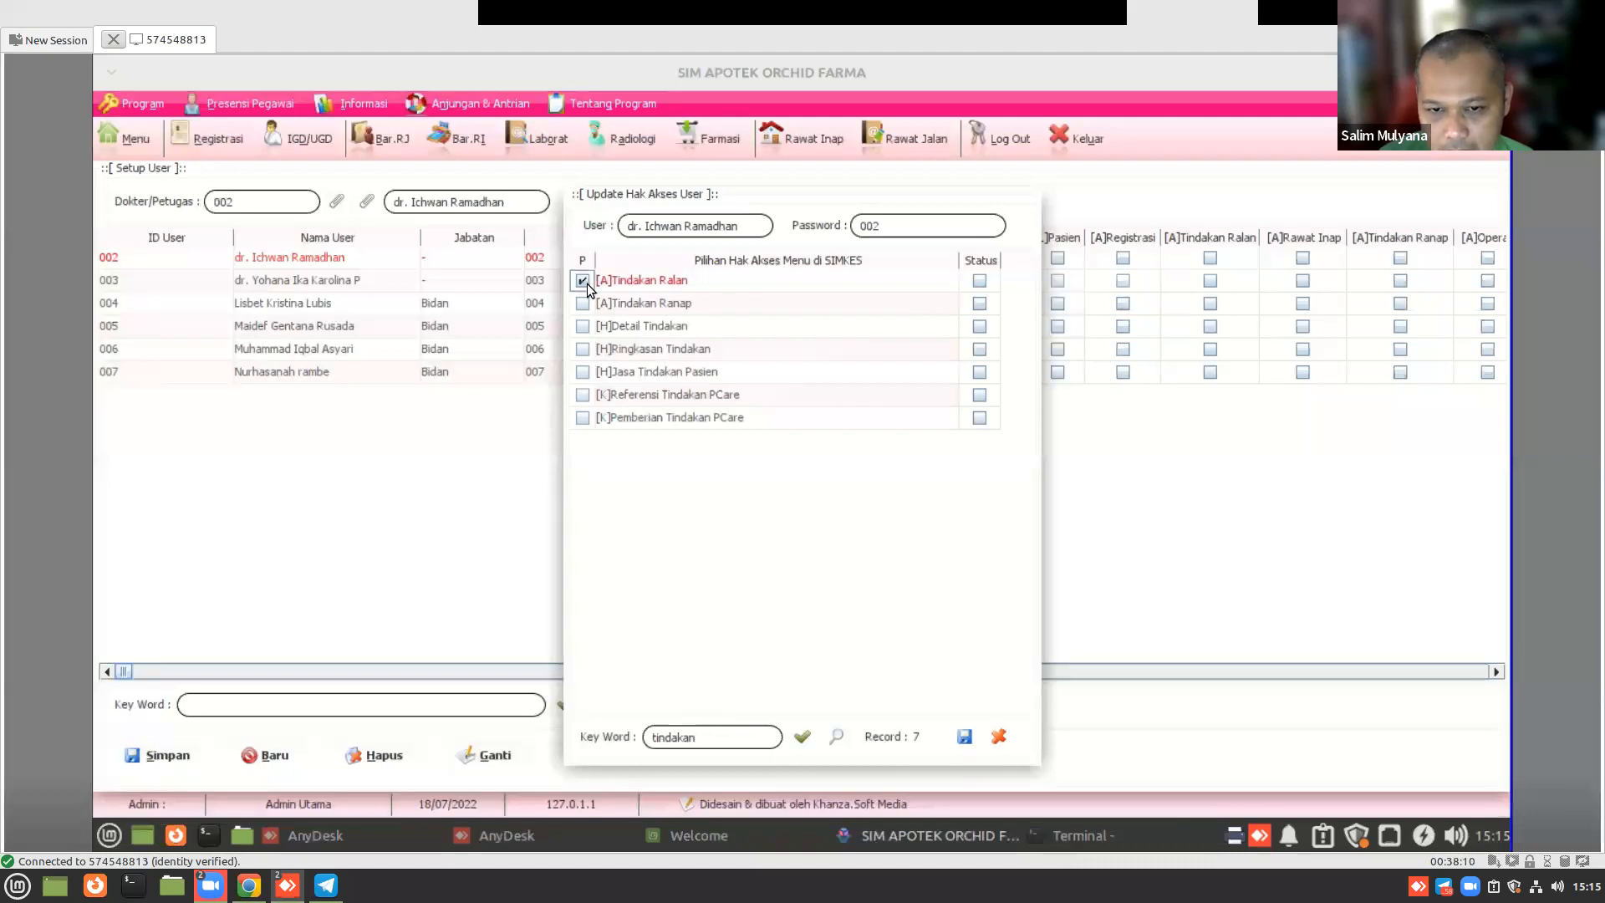
click(978, 282)
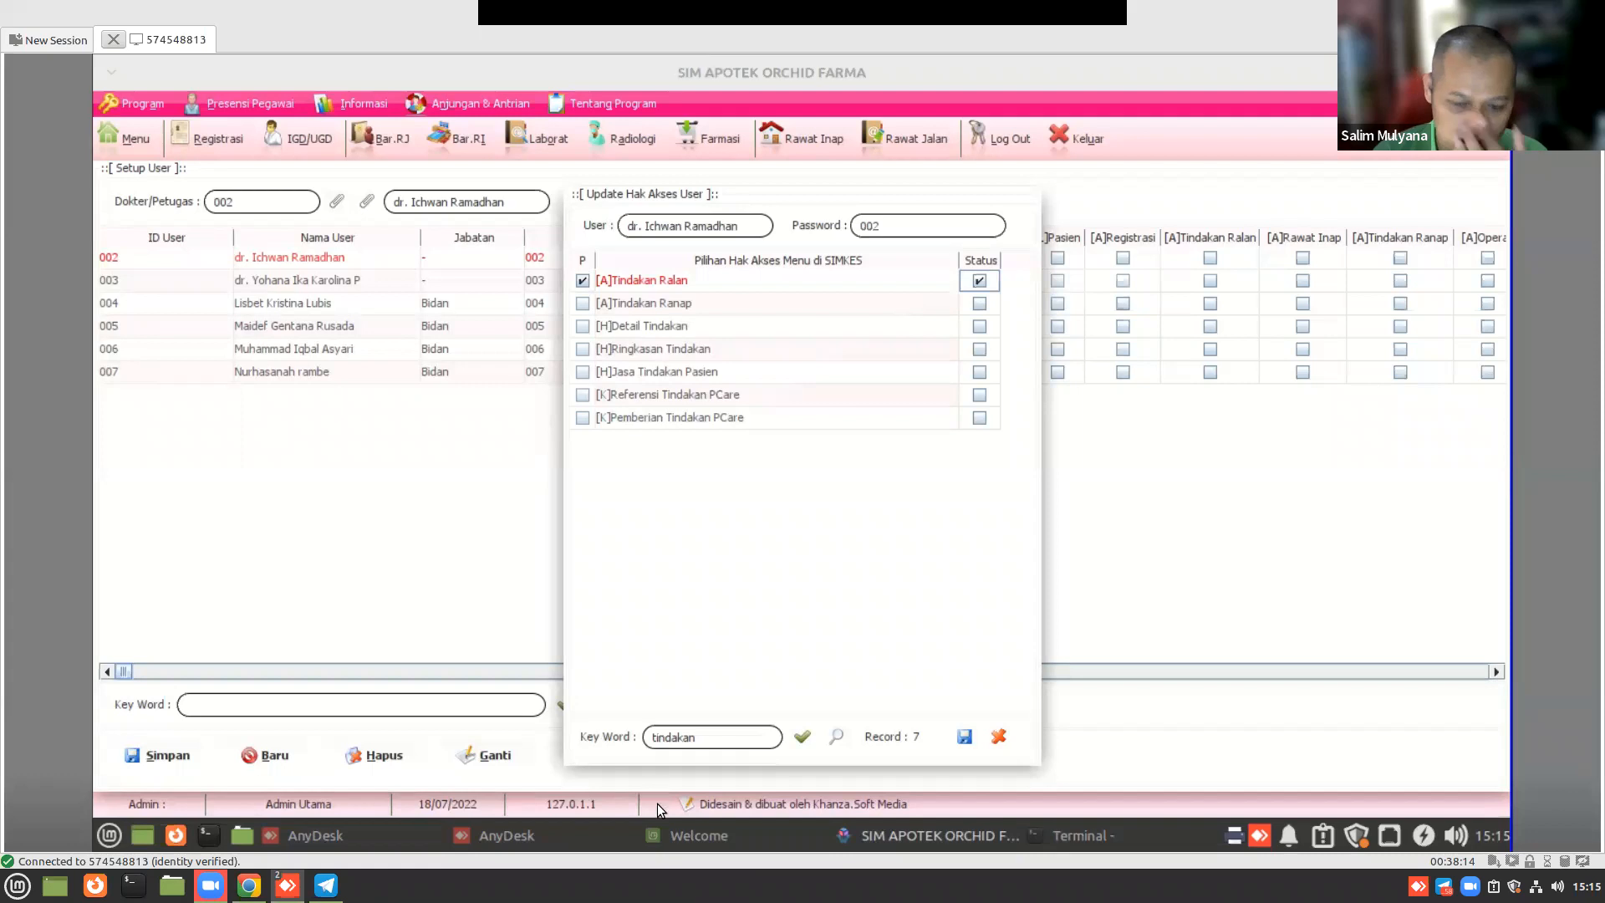
- Search 'resep', tick Resep Dokter for user 002, save the access rights, and close
click(727, 755)
key(ctrl+a)
text(resep)
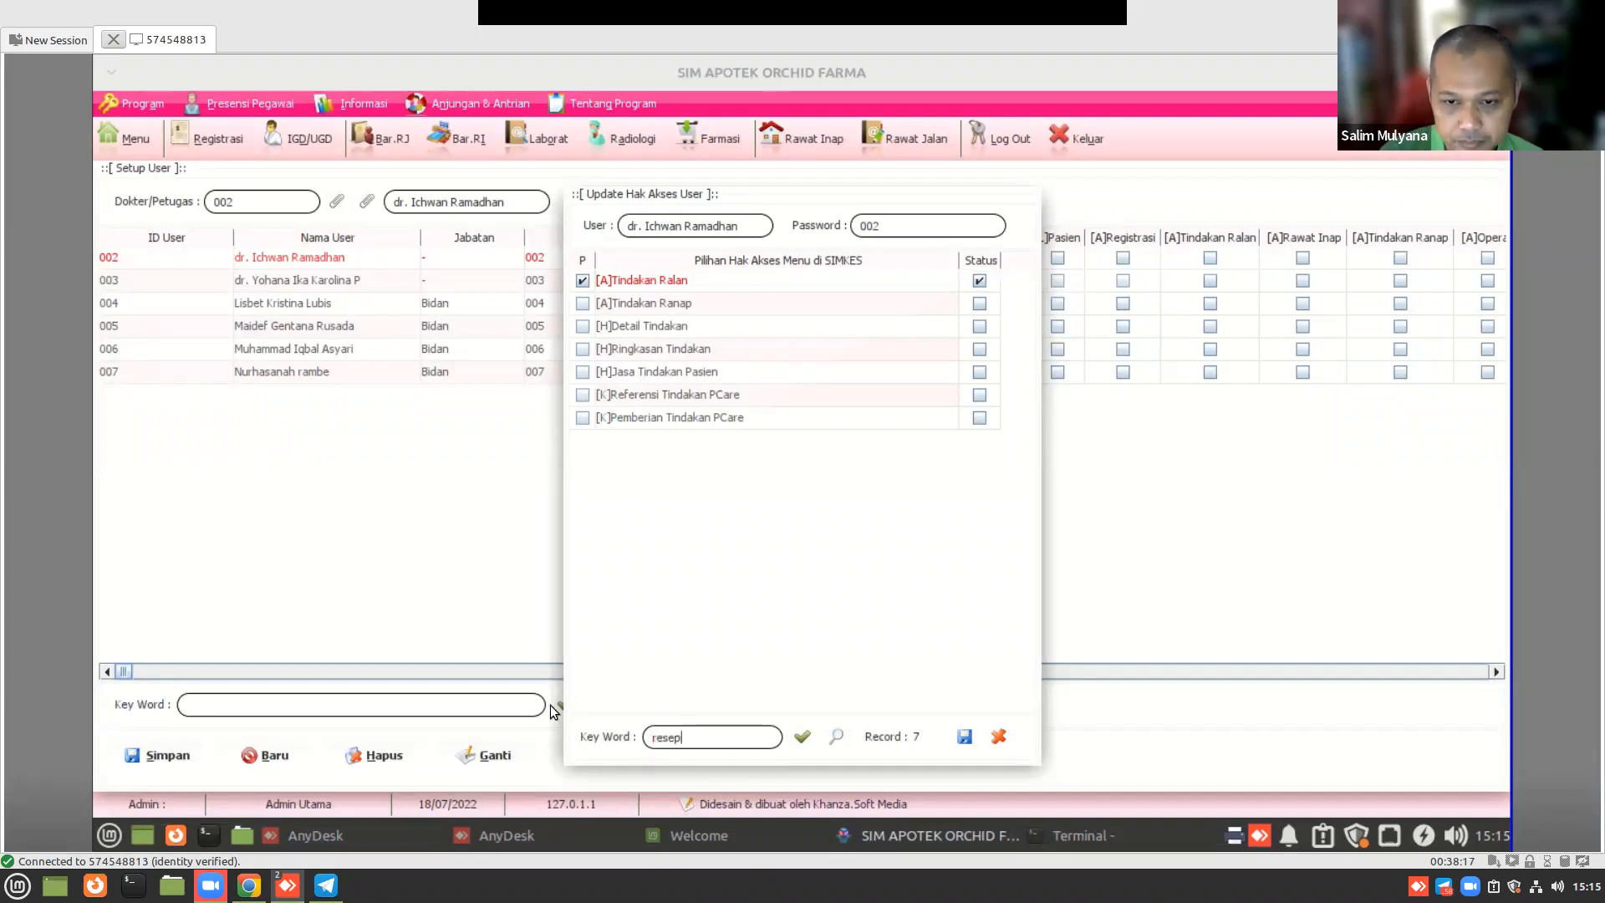
key(Return)
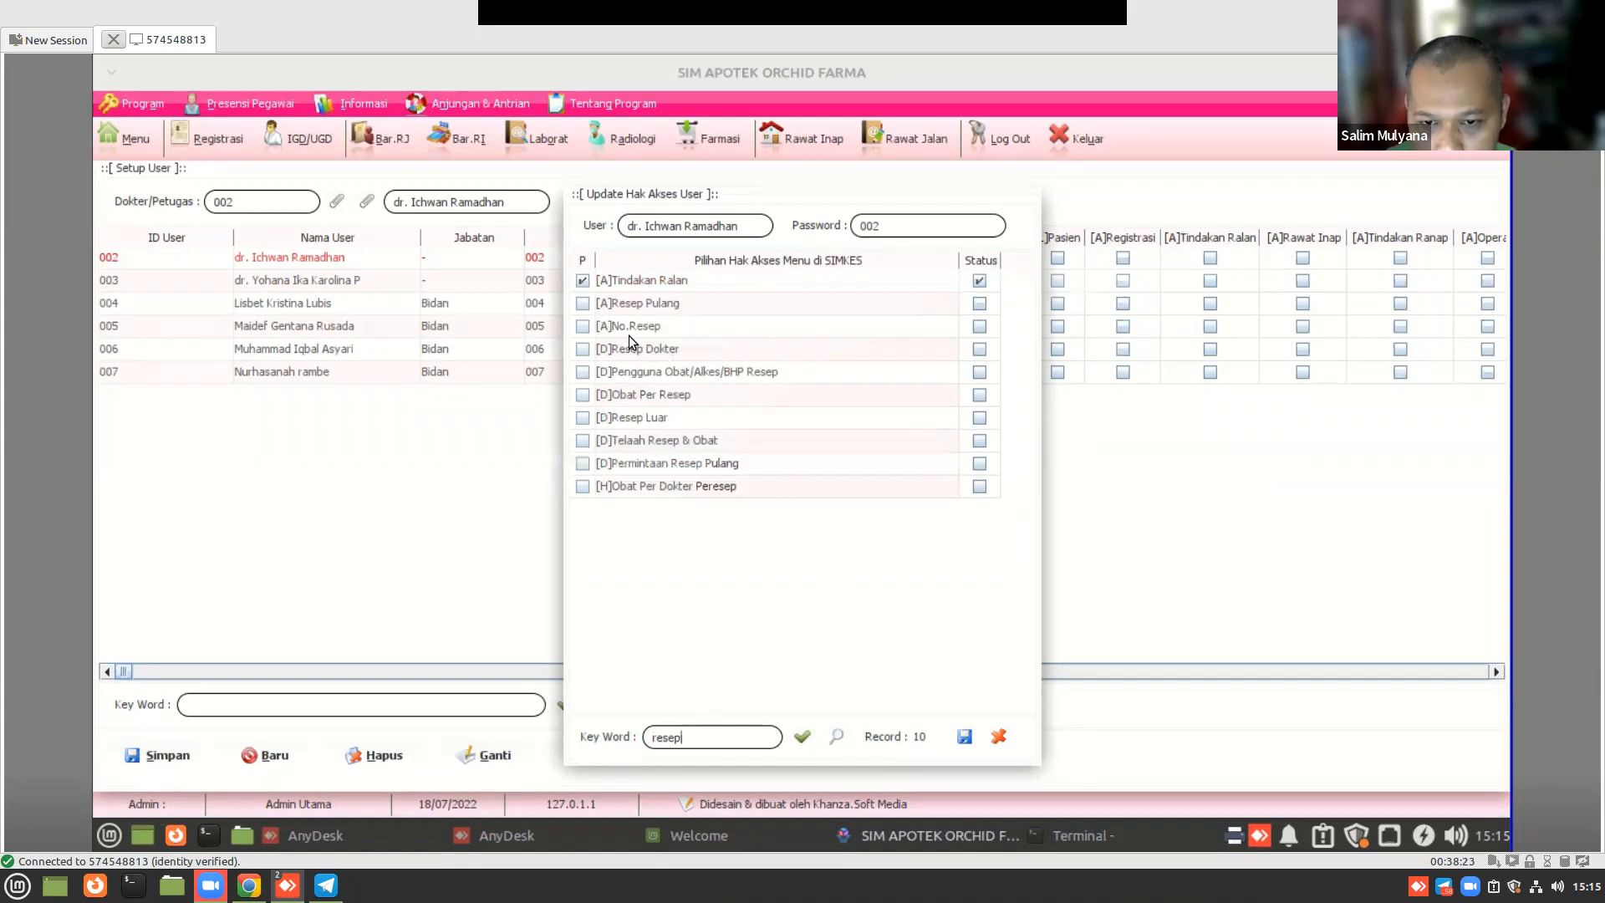
click(980, 350)
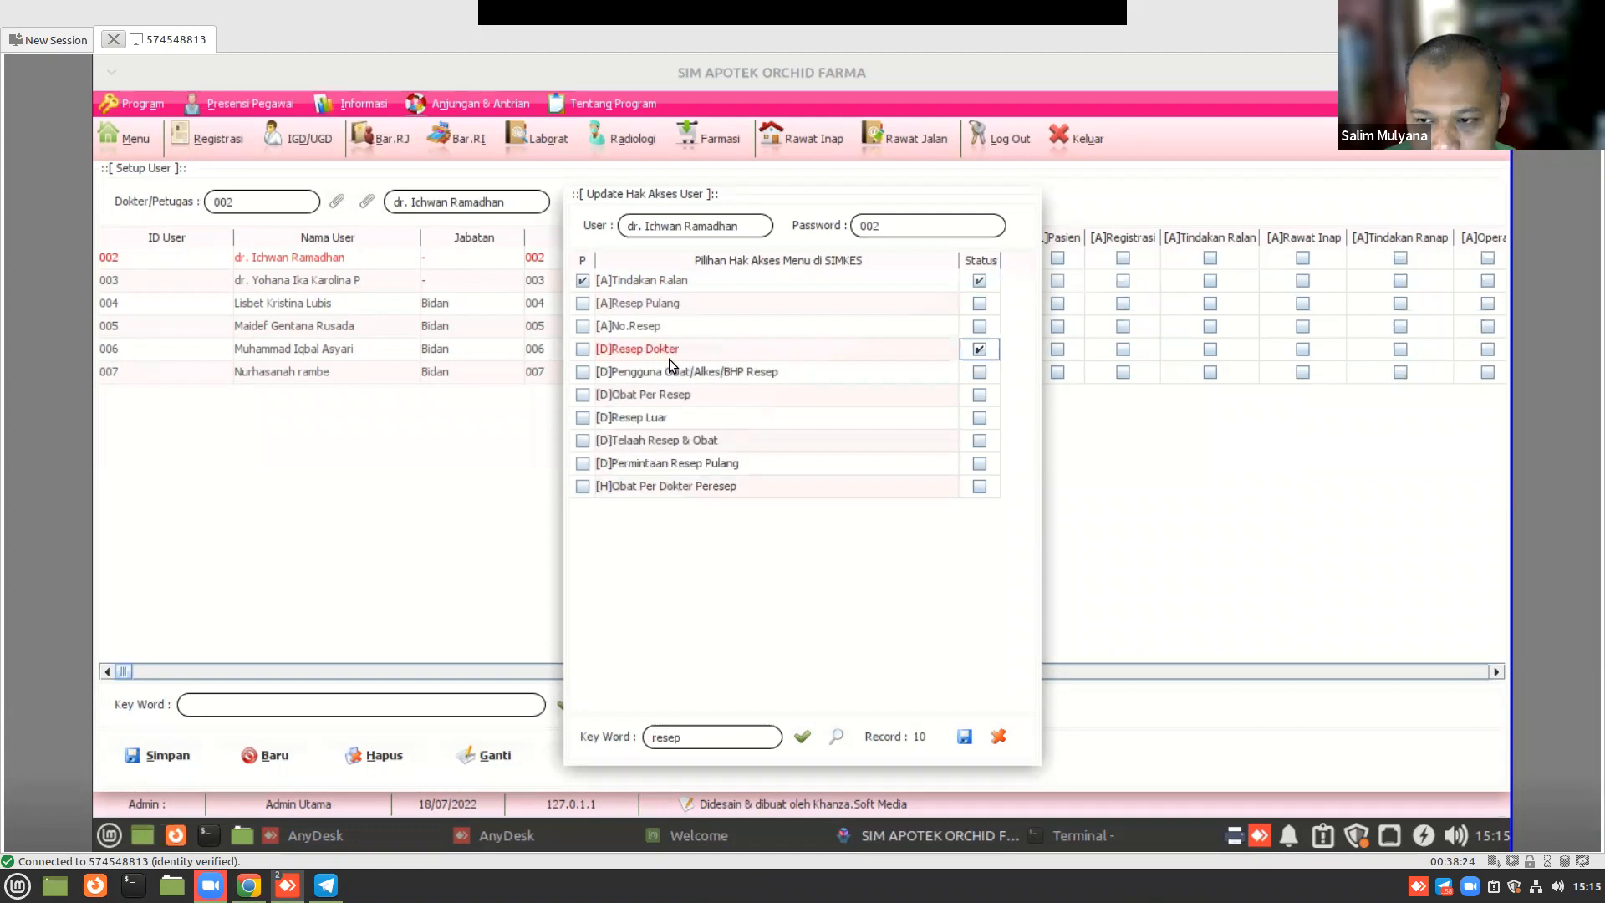
click(582, 348)
click(964, 737)
click(809, 474)
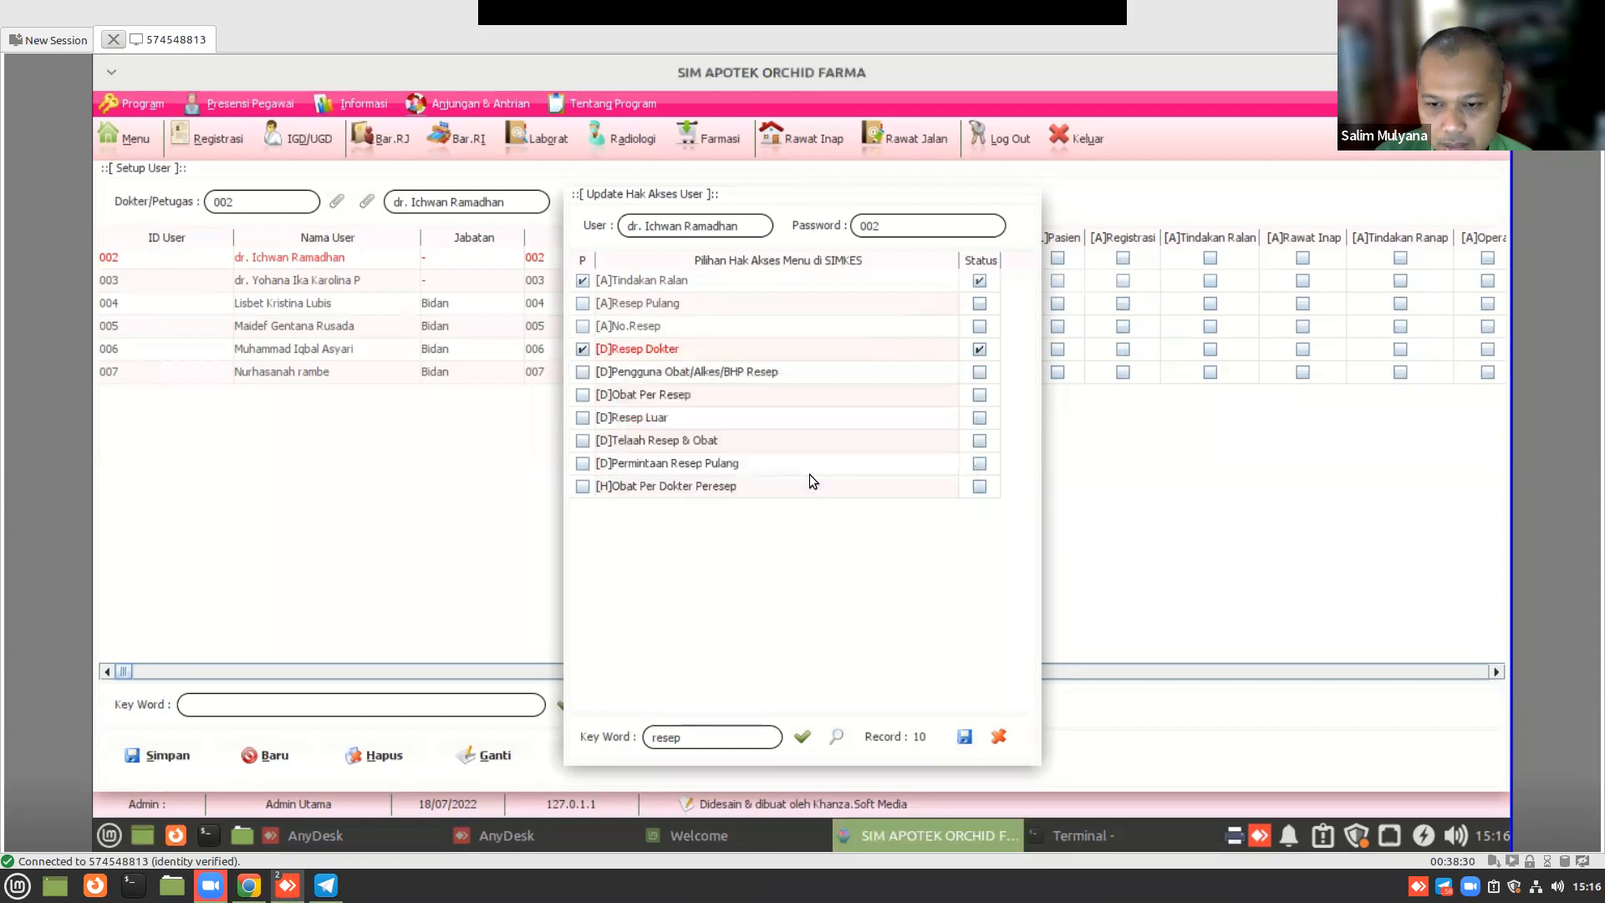
click(998, 736)
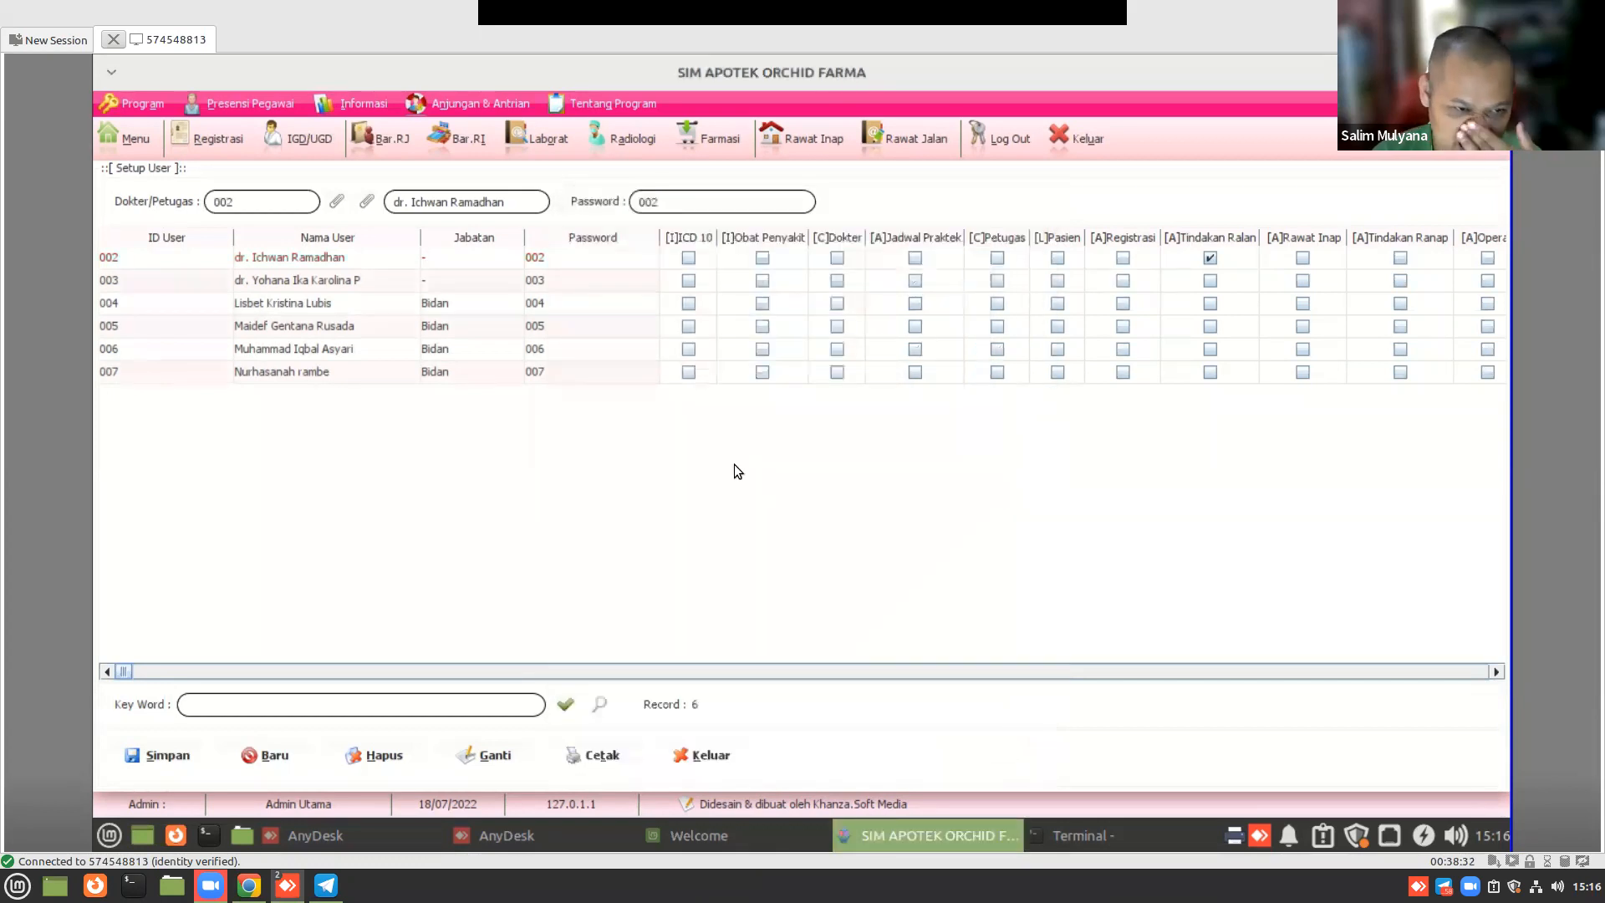
- Add doctor 001 as a new user in Setup User
click(283, 258)
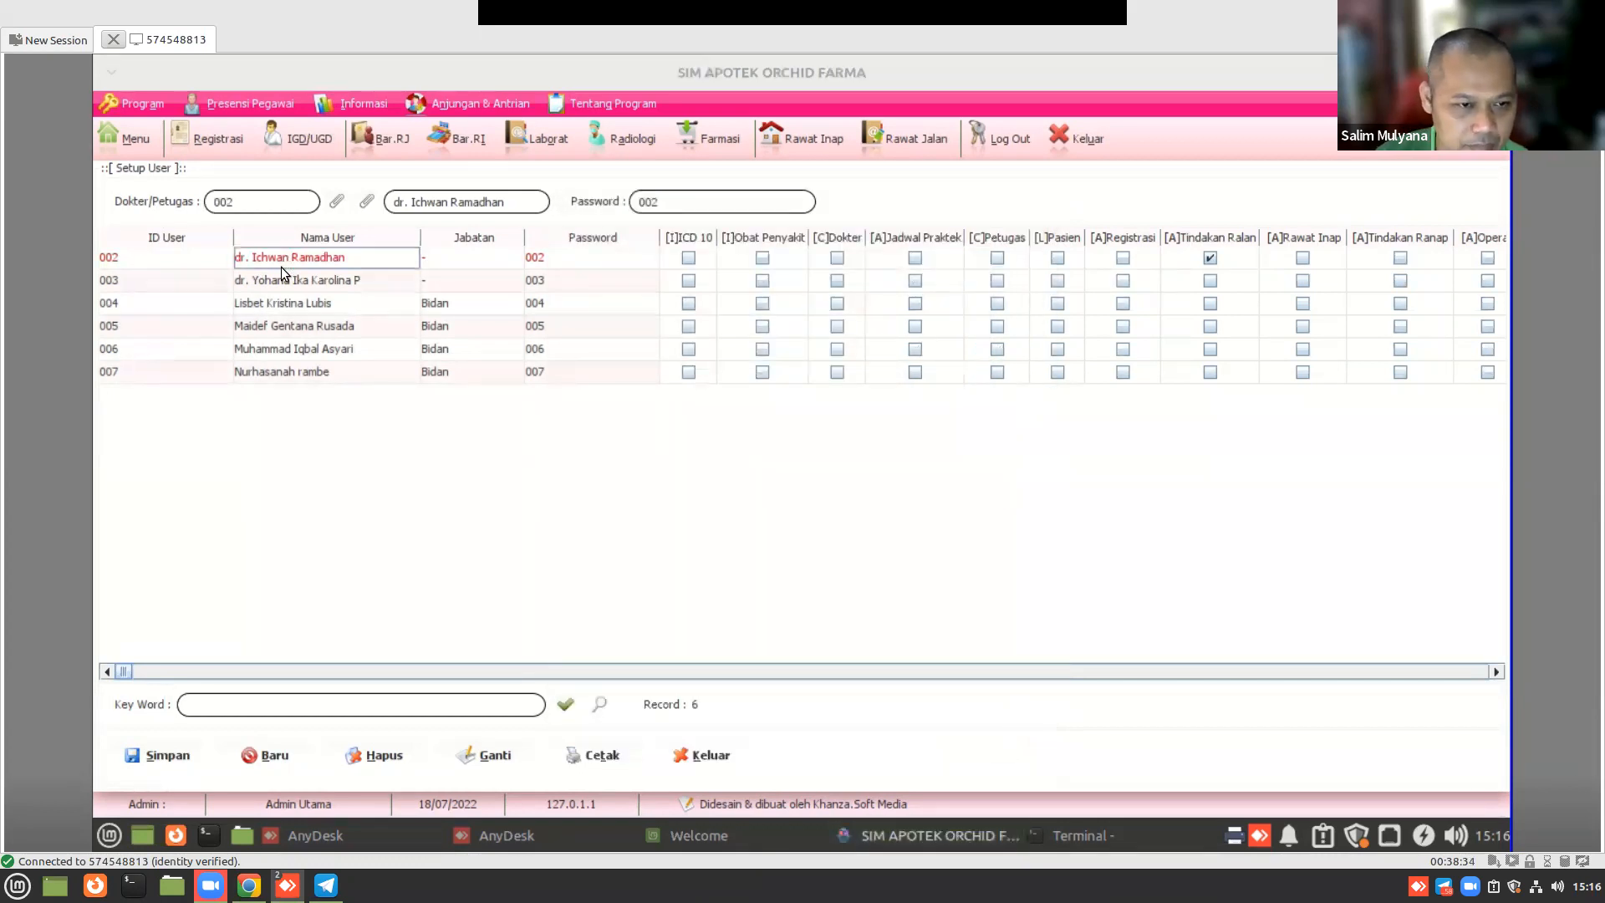
click(284, 280)
click(281, 259)
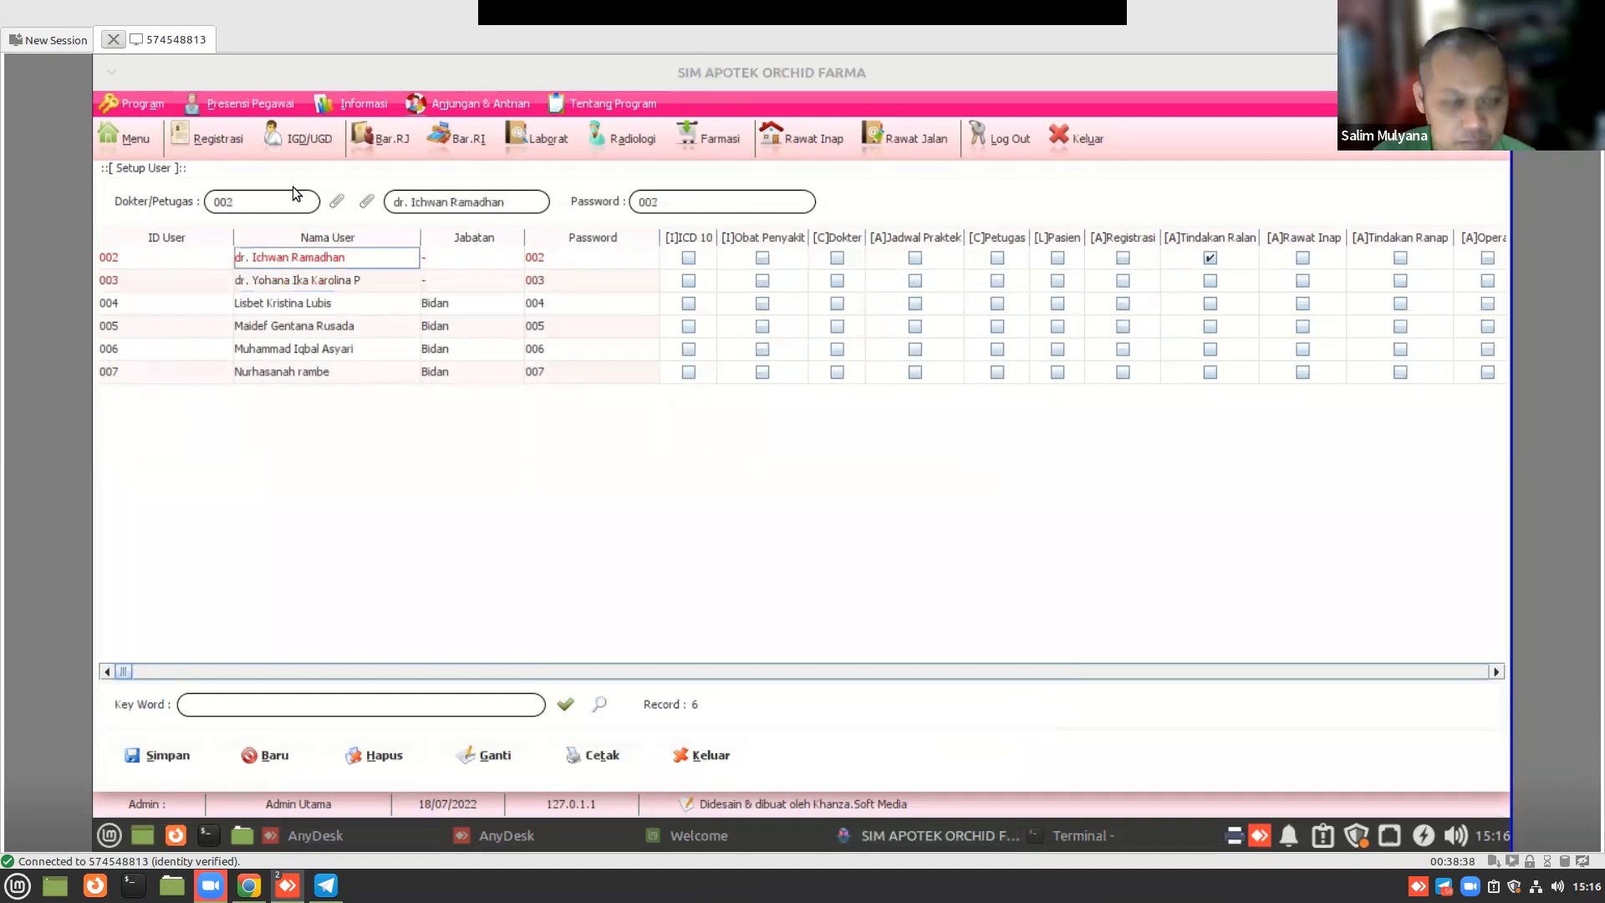
click(338, 203)
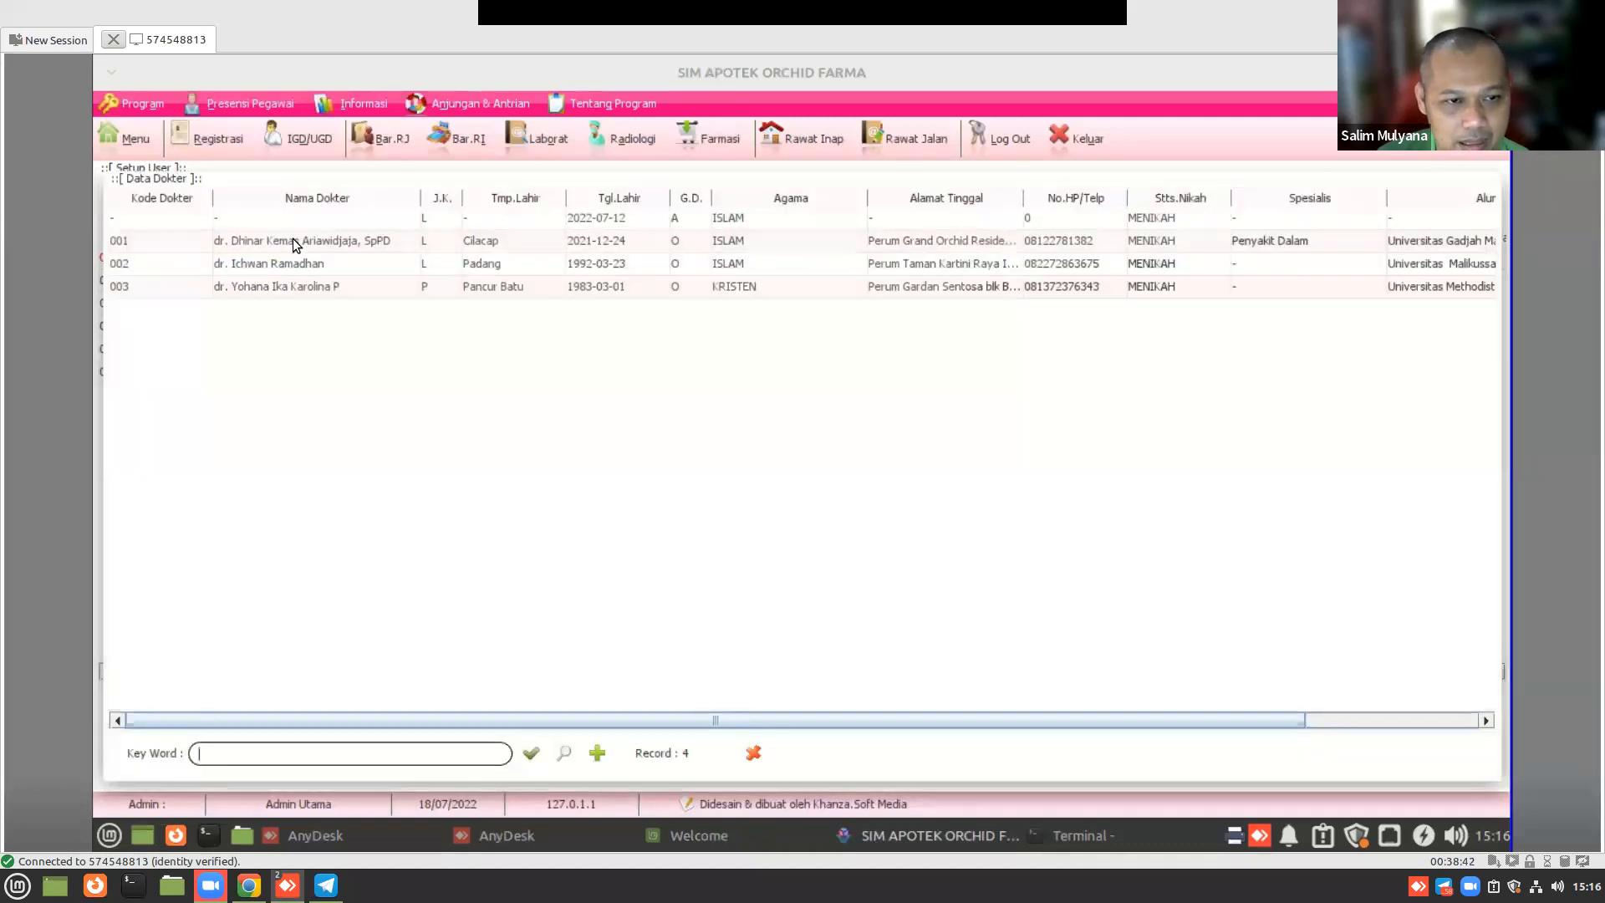
double_click(293, 241)
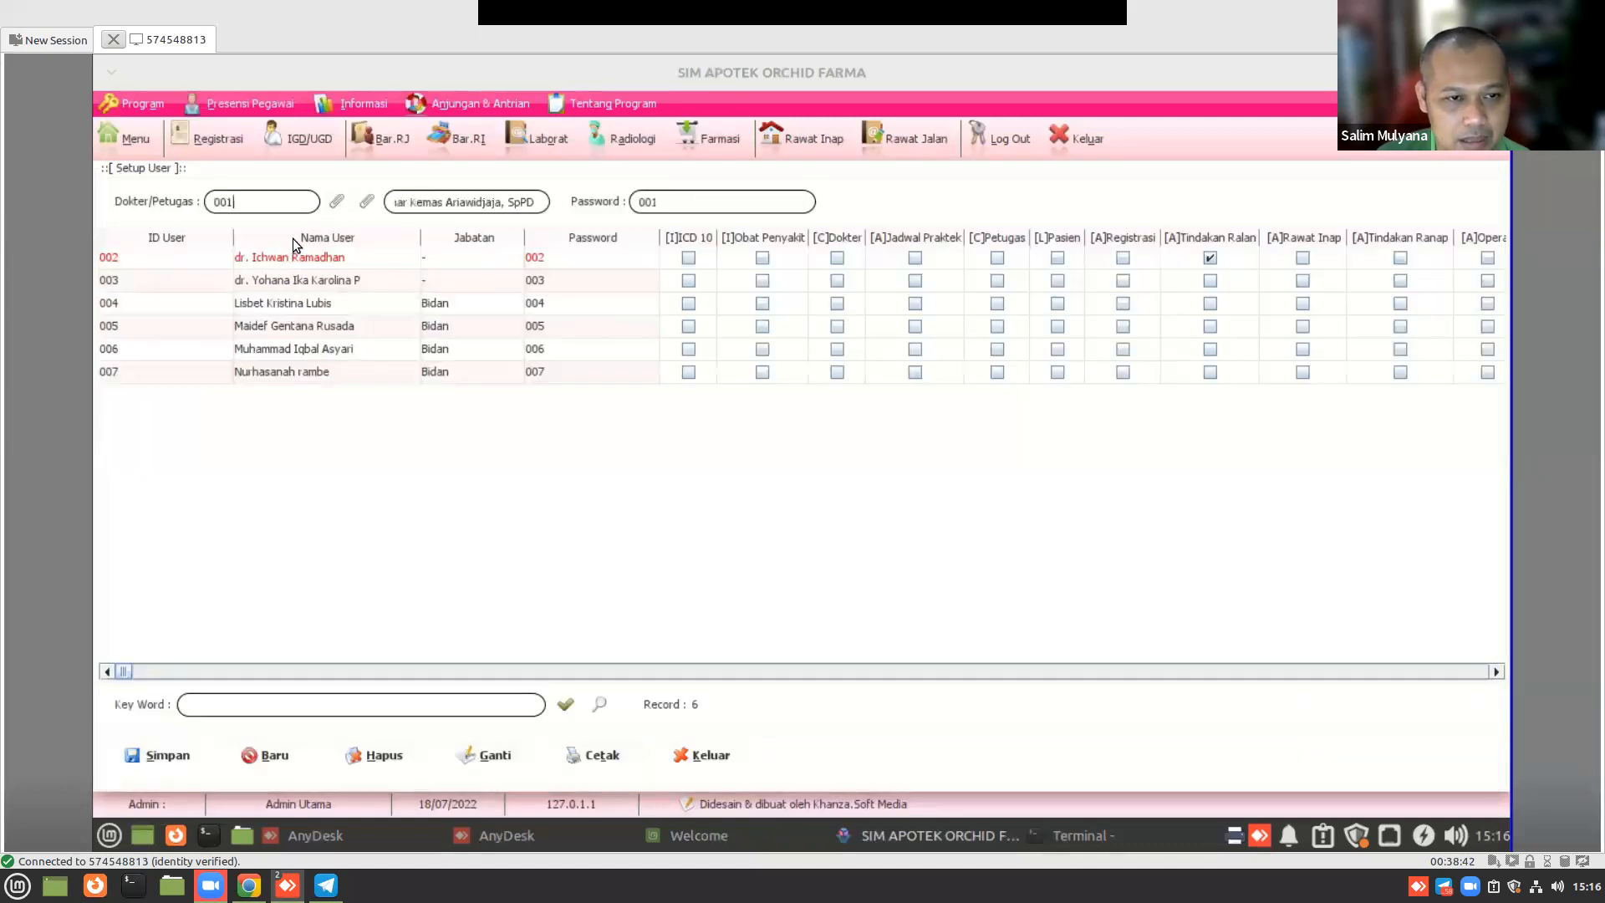
click(156, 750)
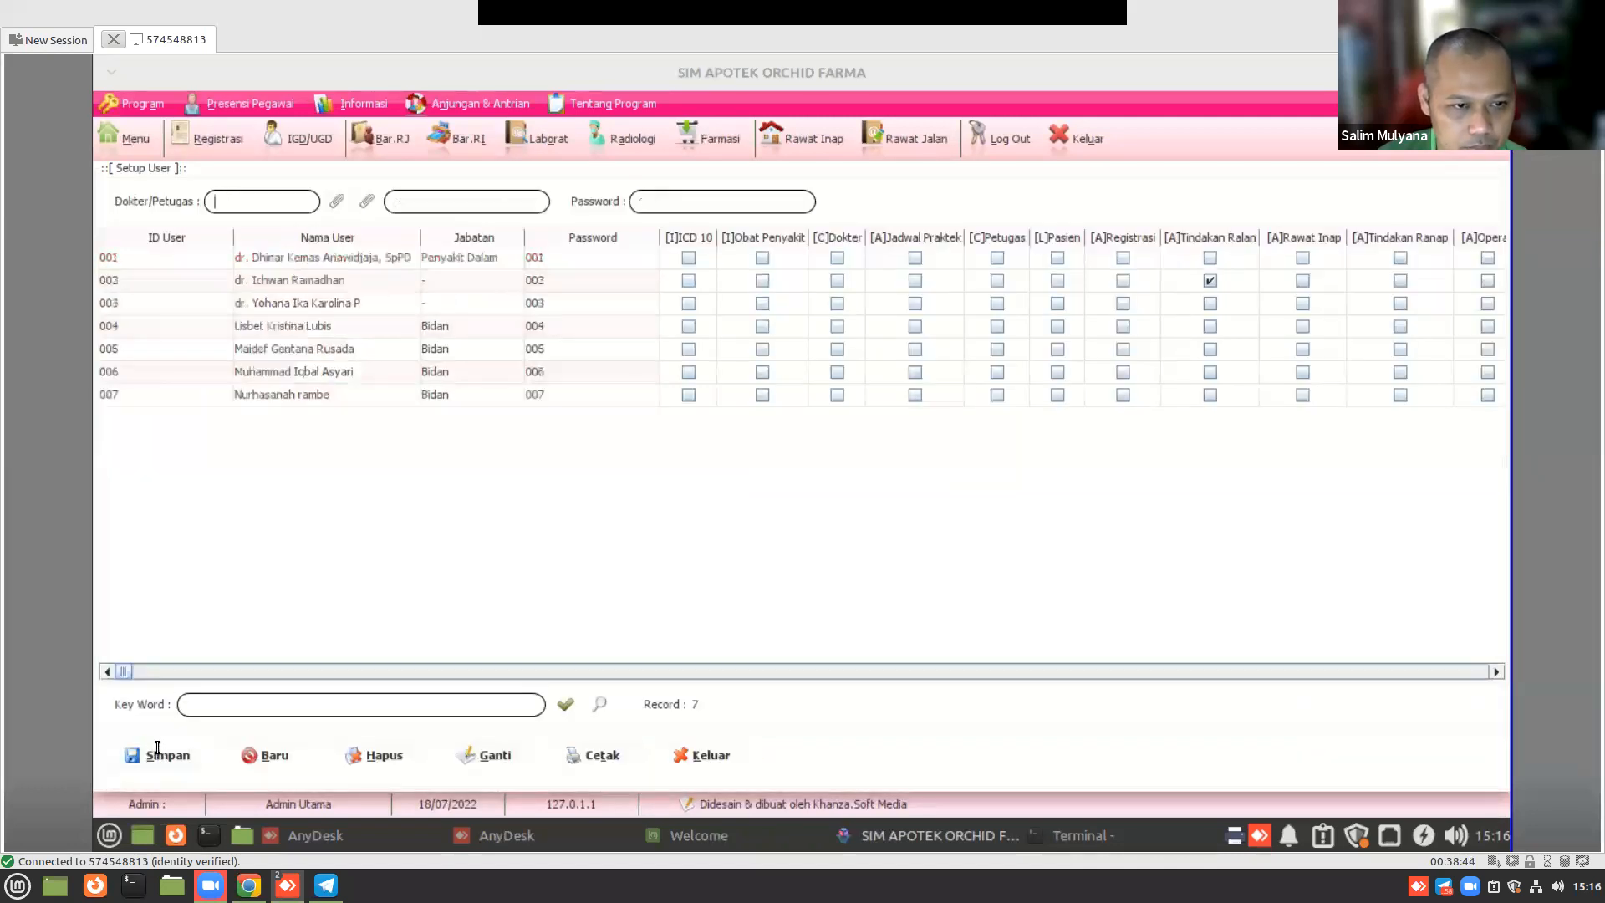
- Copy user 002's access rights to users 001 and 003
click(331, 279)
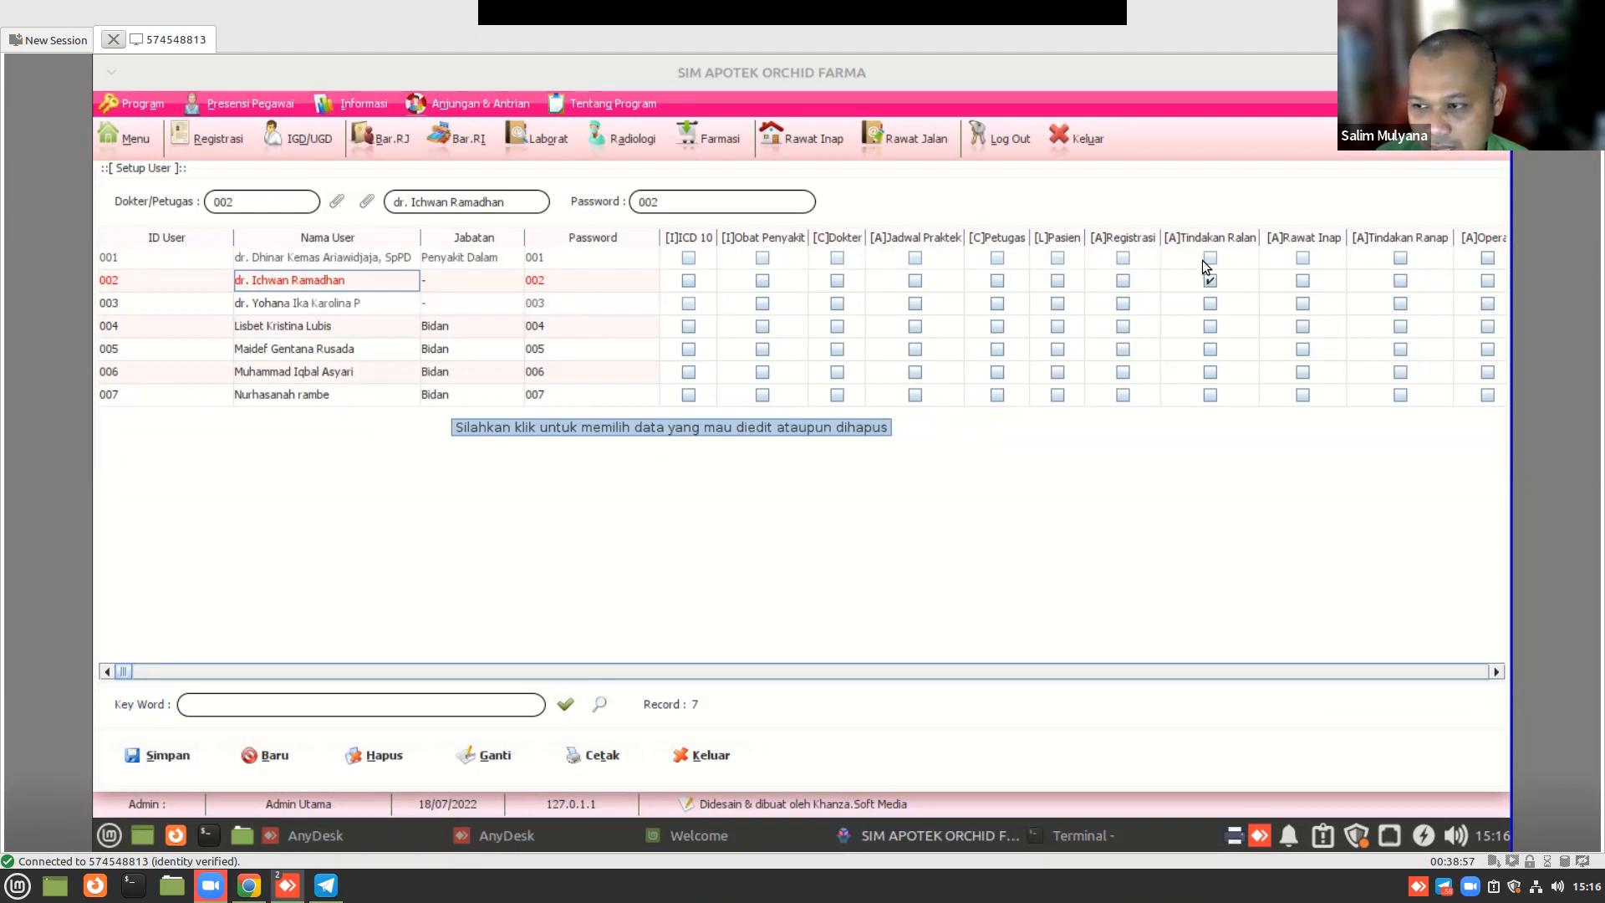
right_click(326, 285)
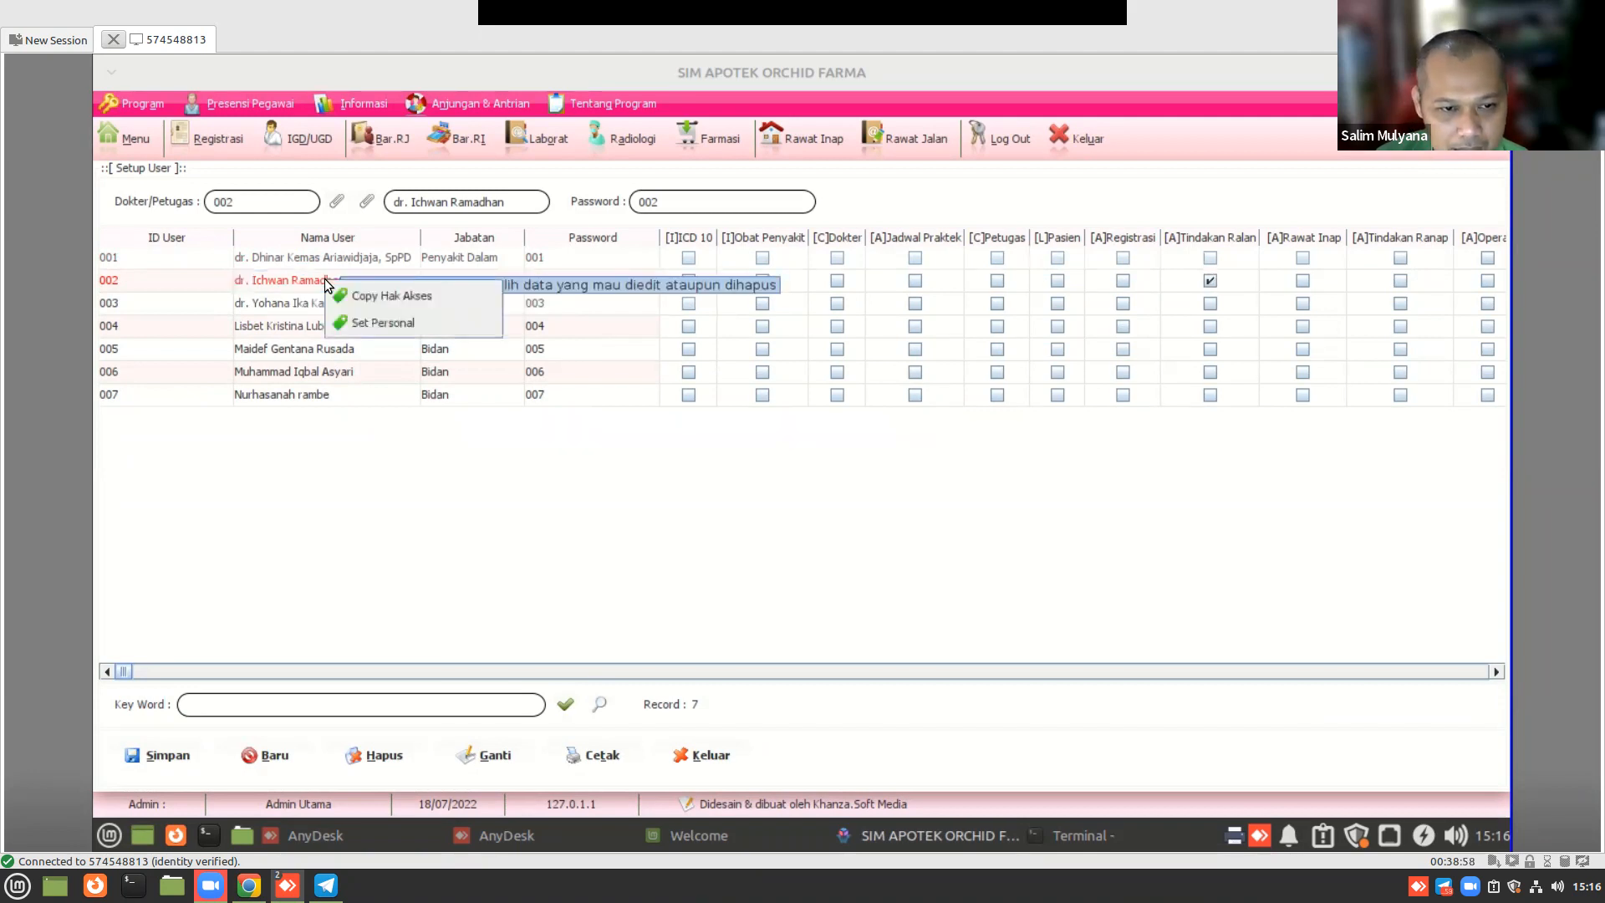
click(337, 294)
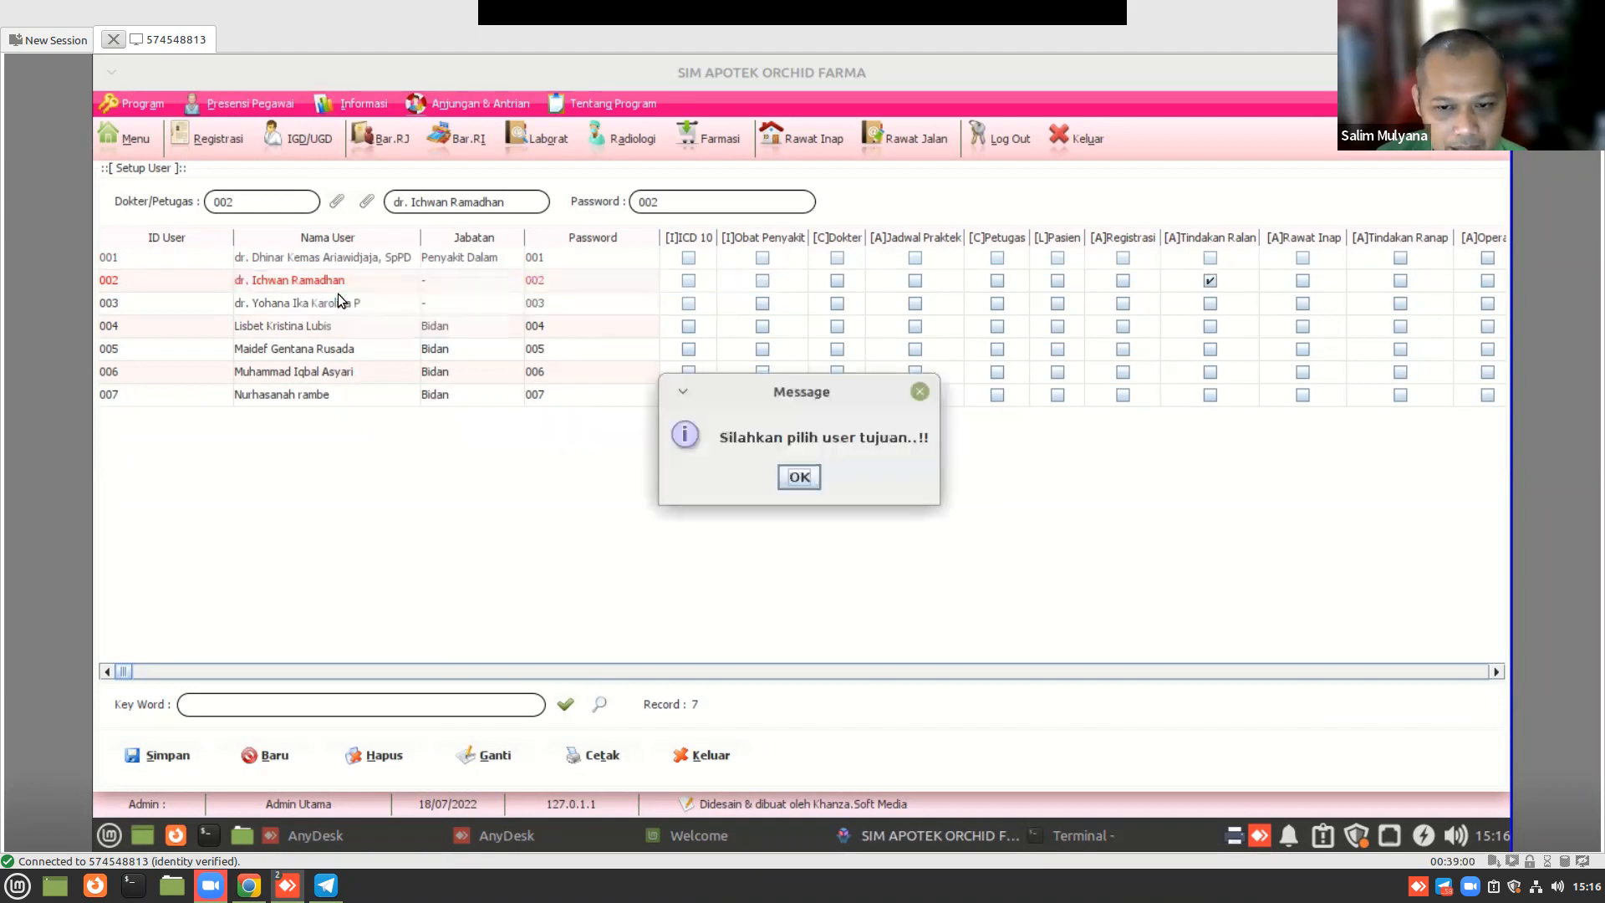
click(800, 475)
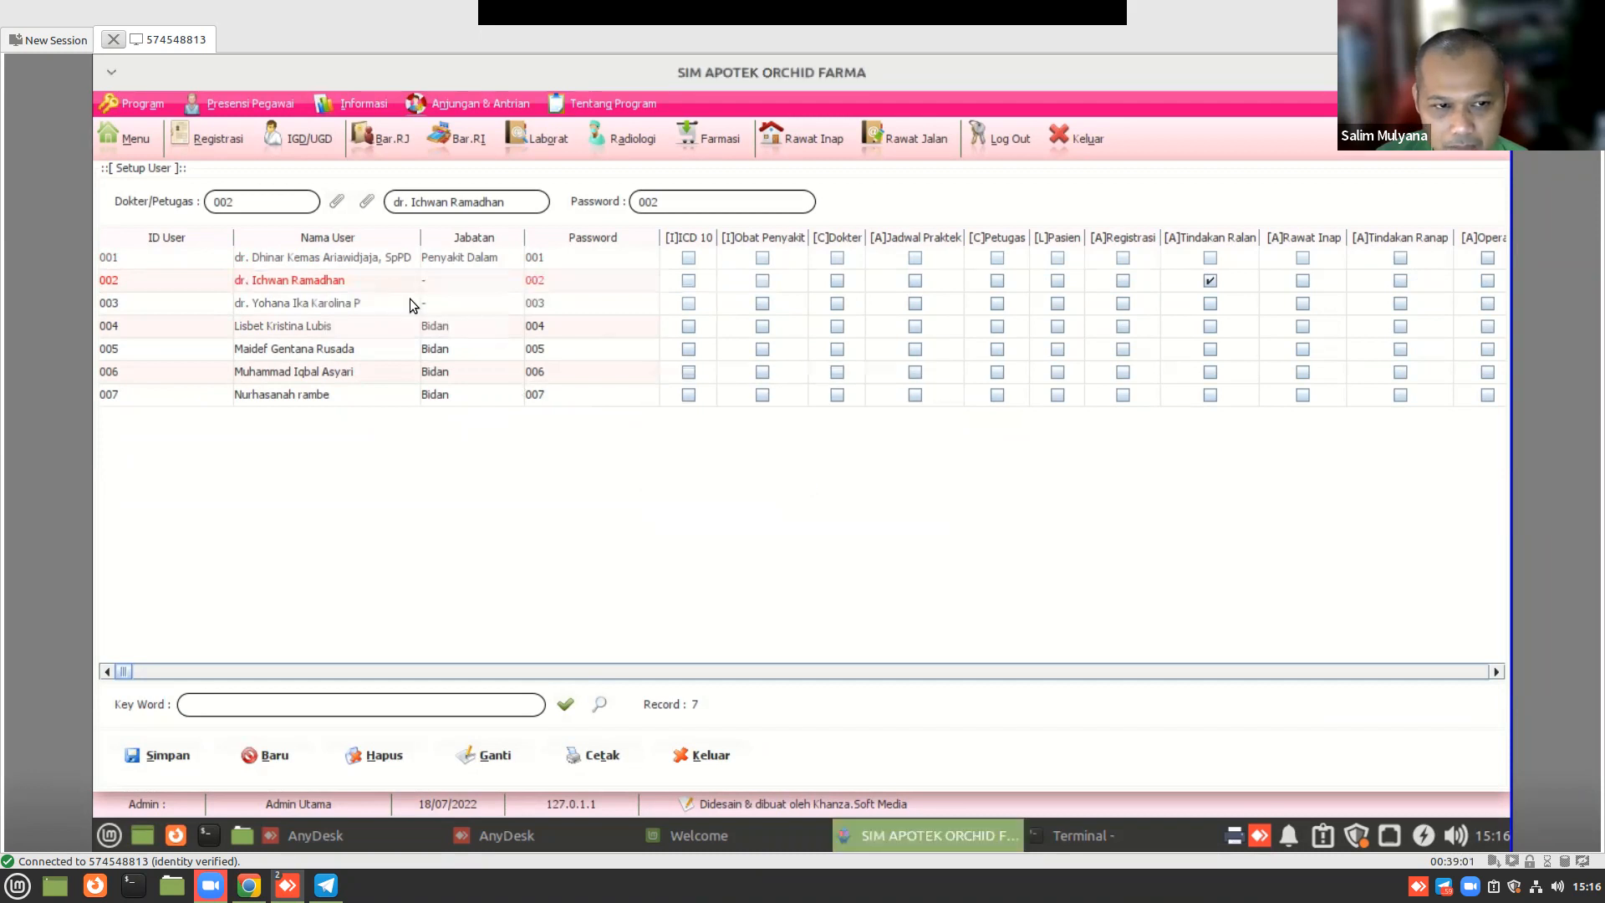
click(361, 259)
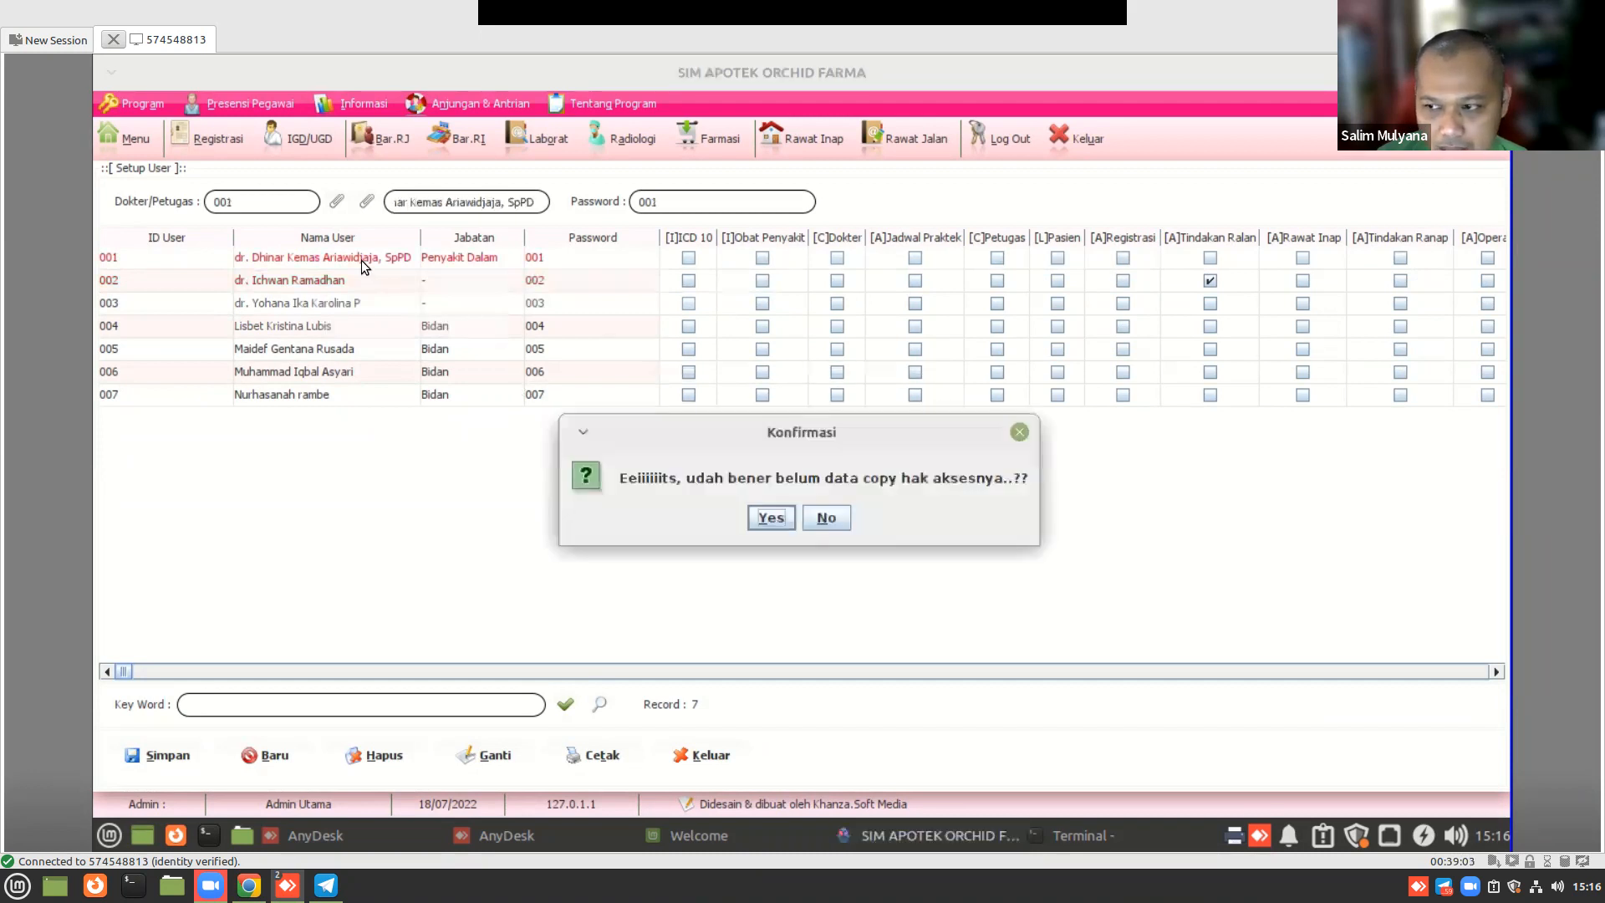
click(768, 516)
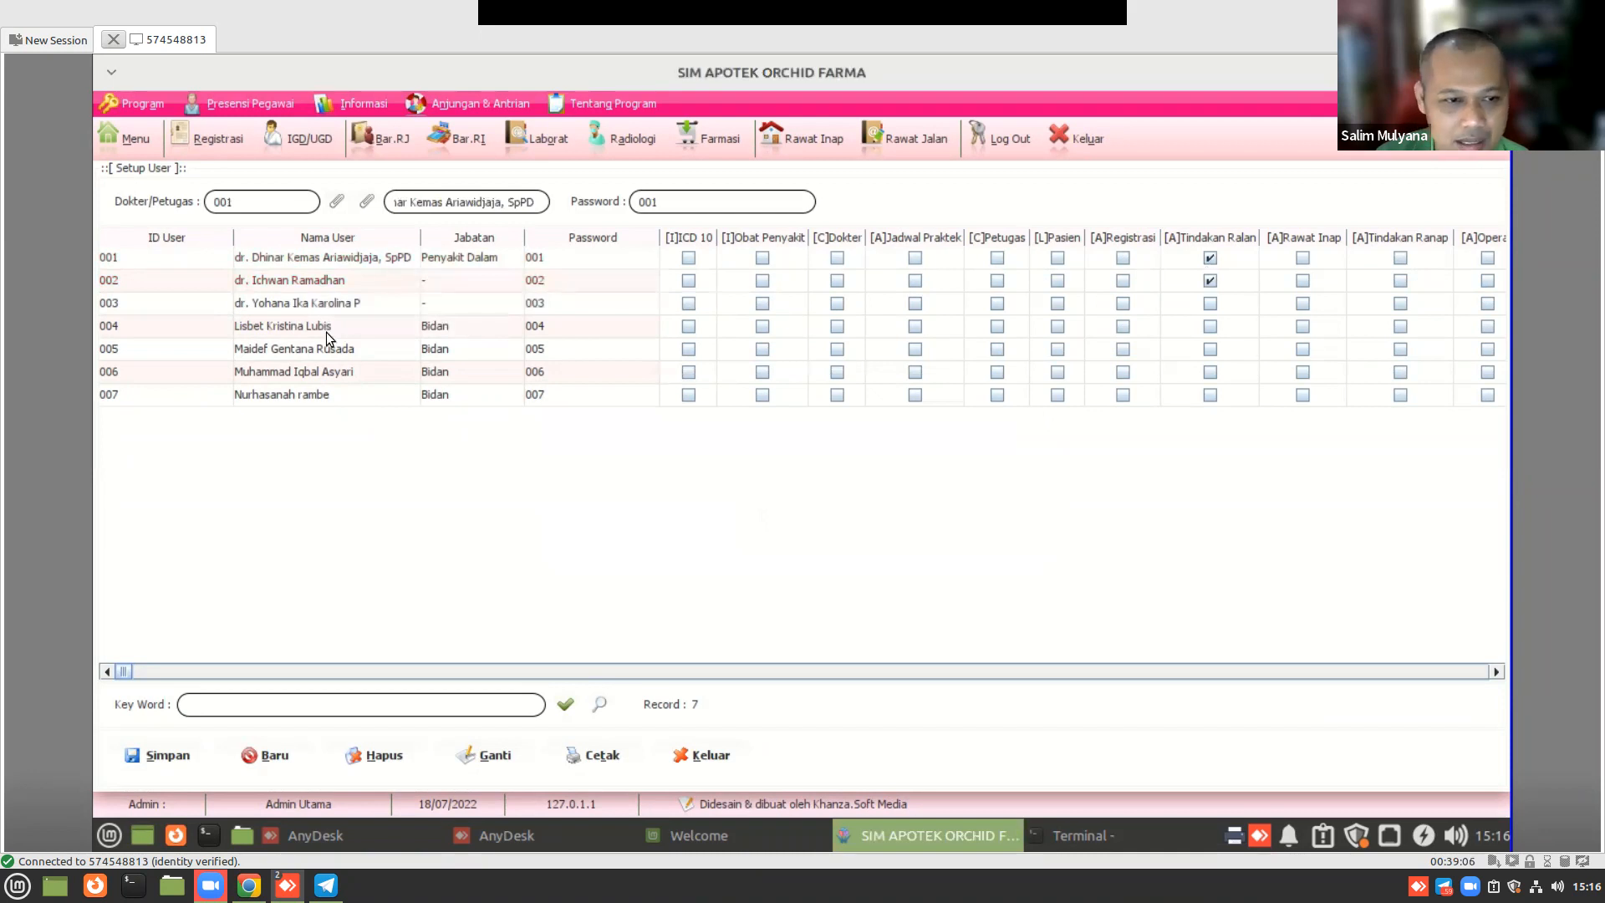
click(311, 282)
right_click(326, 282)
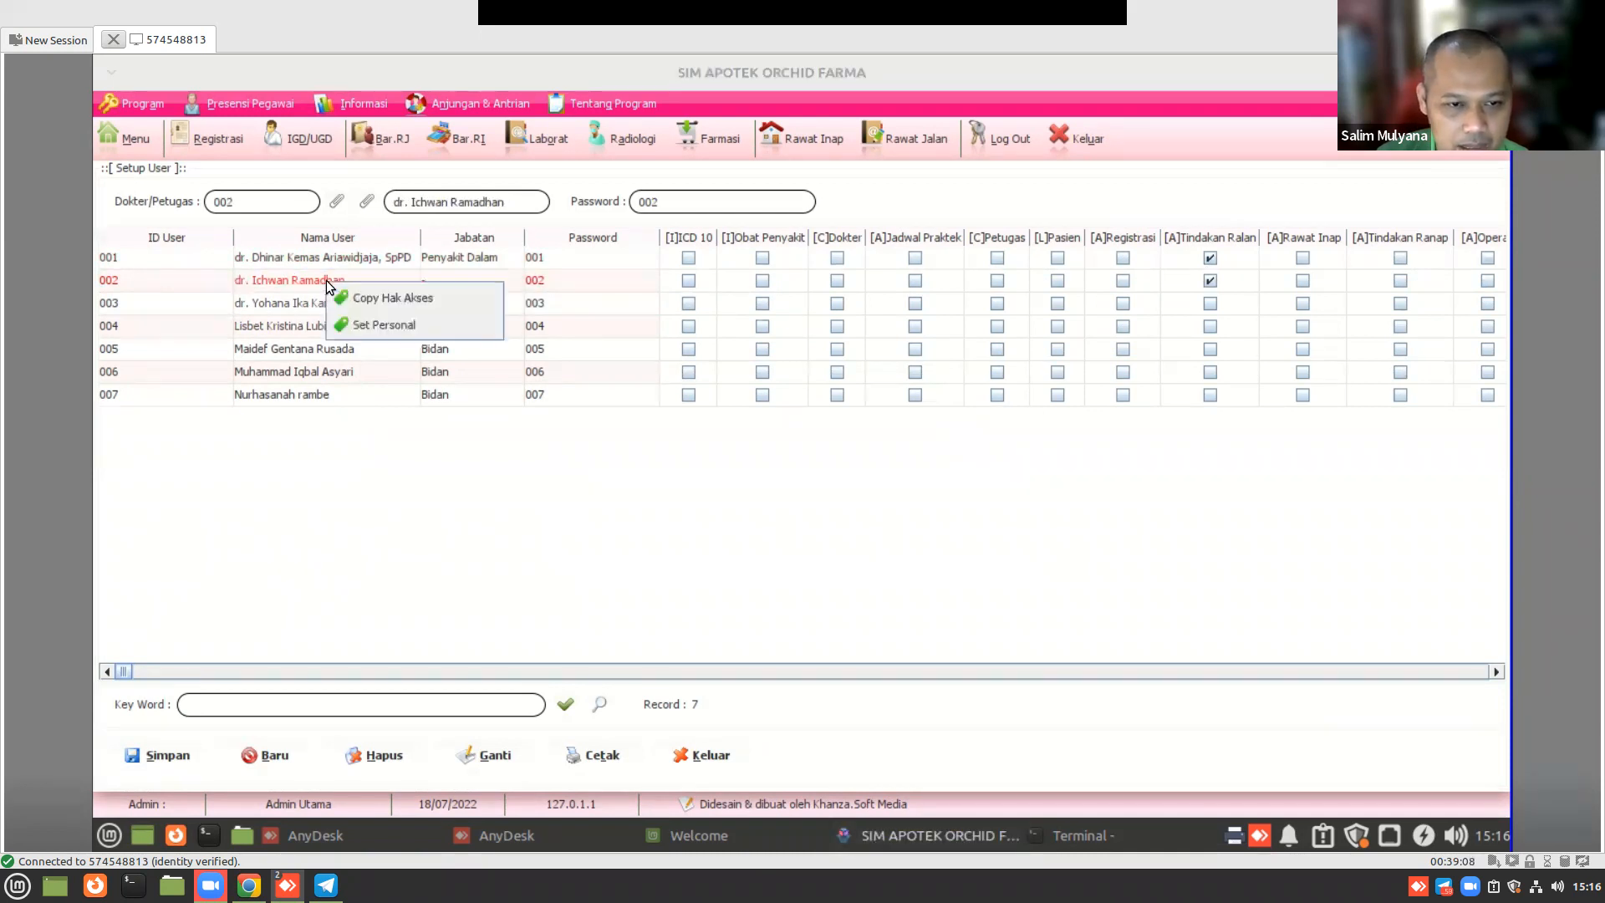
click(346, 298)
click(791, 479)
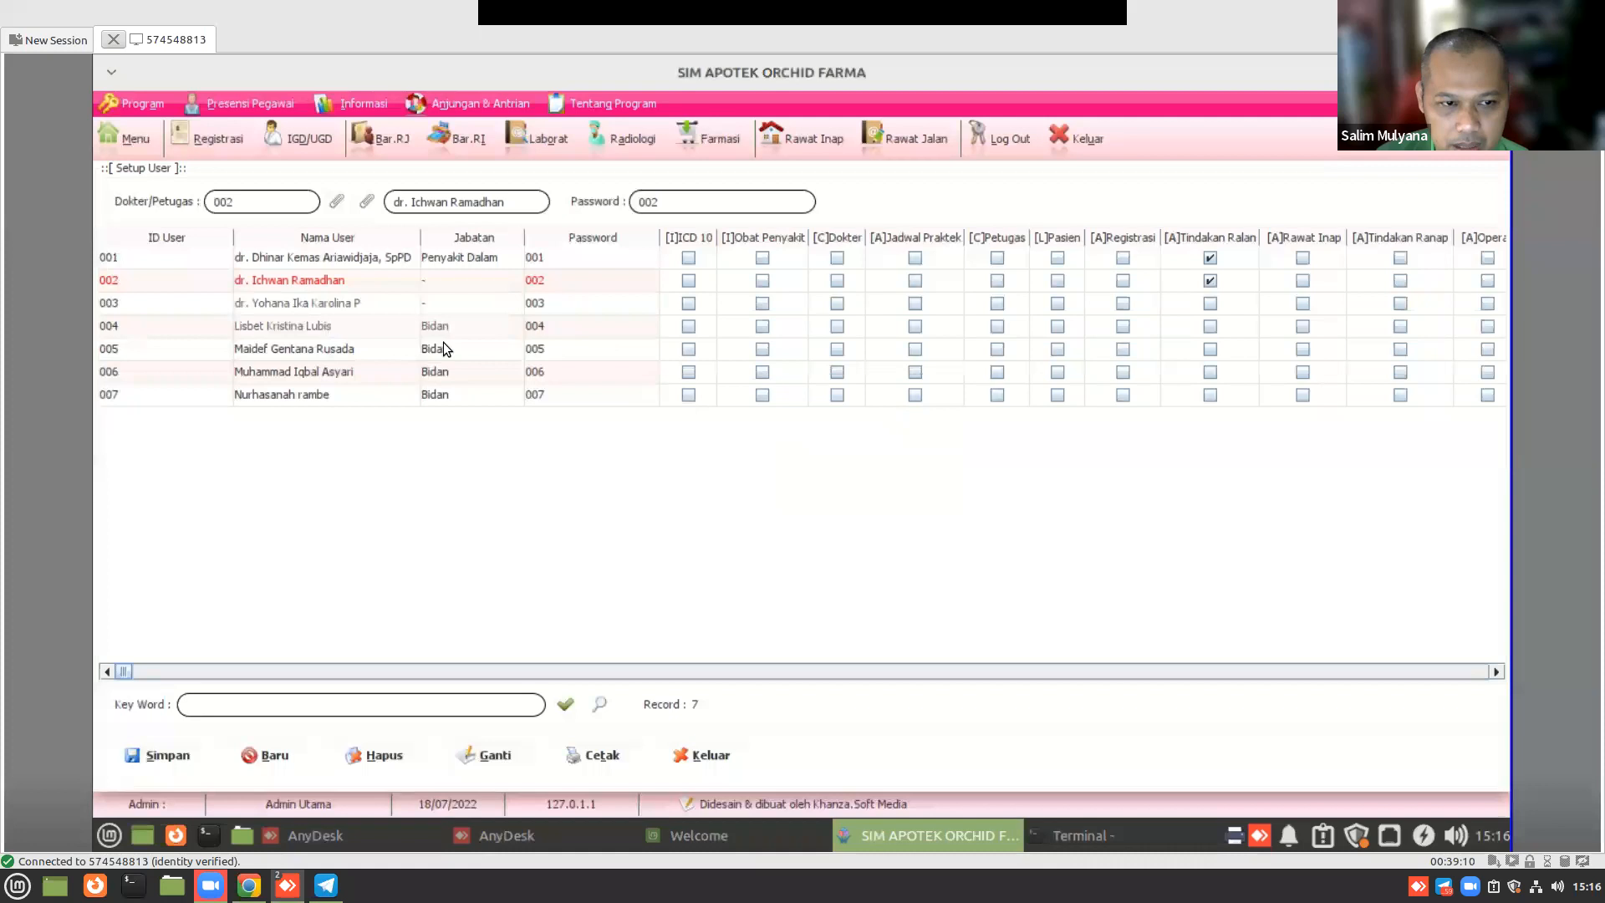
click(383, 303)
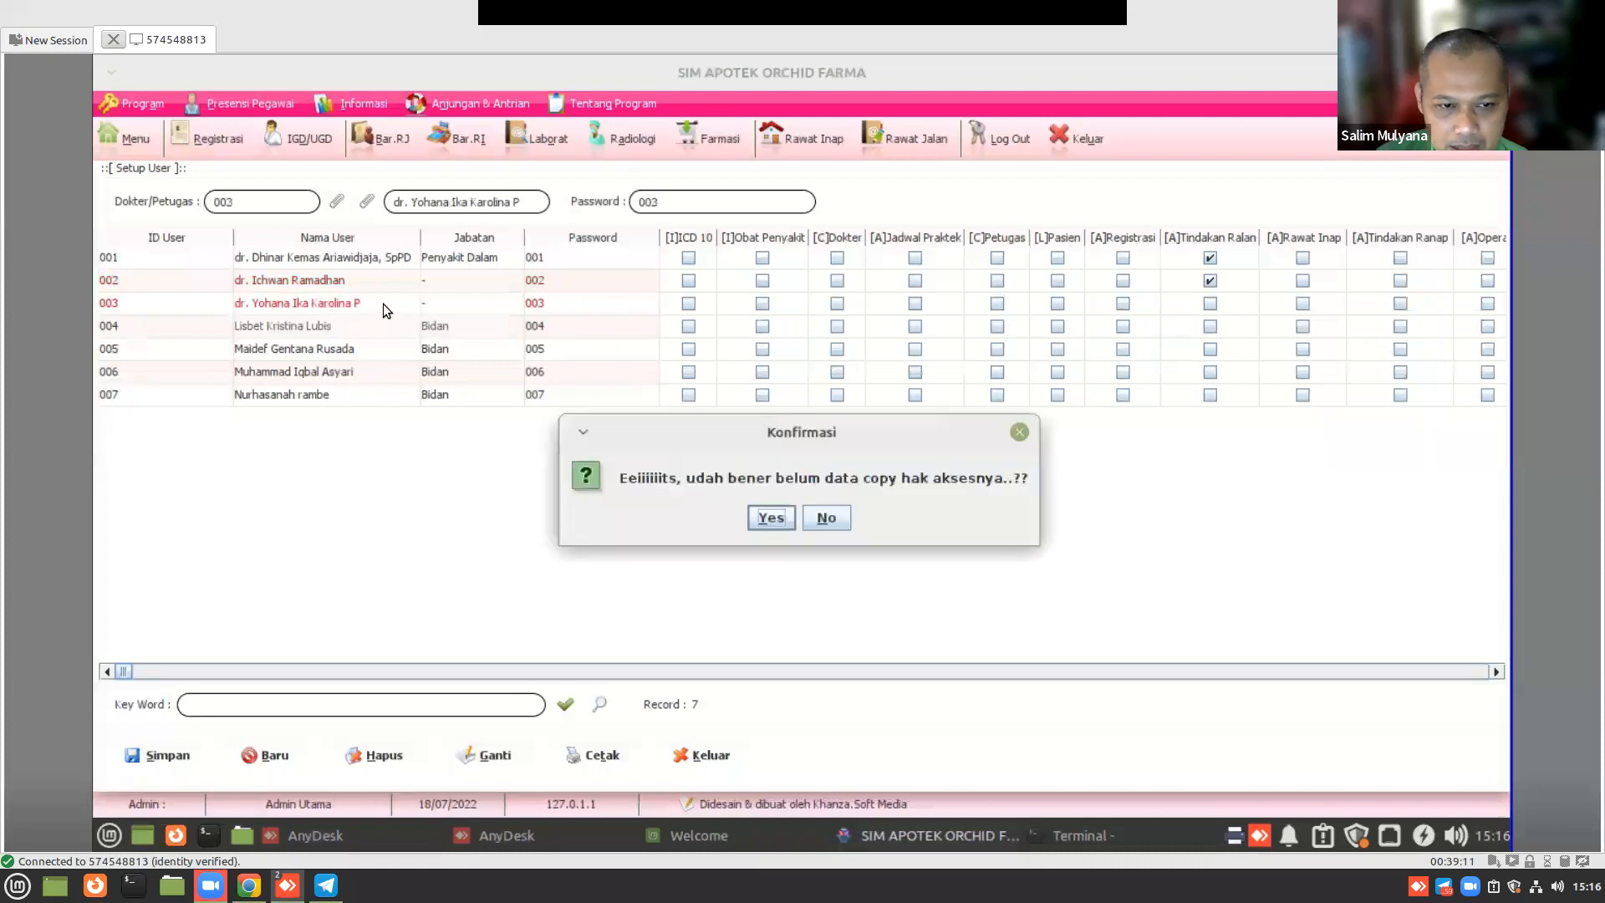
click(765, 518)
- Clear the user detail fields and browse users 004 and 005
click(484, 756)
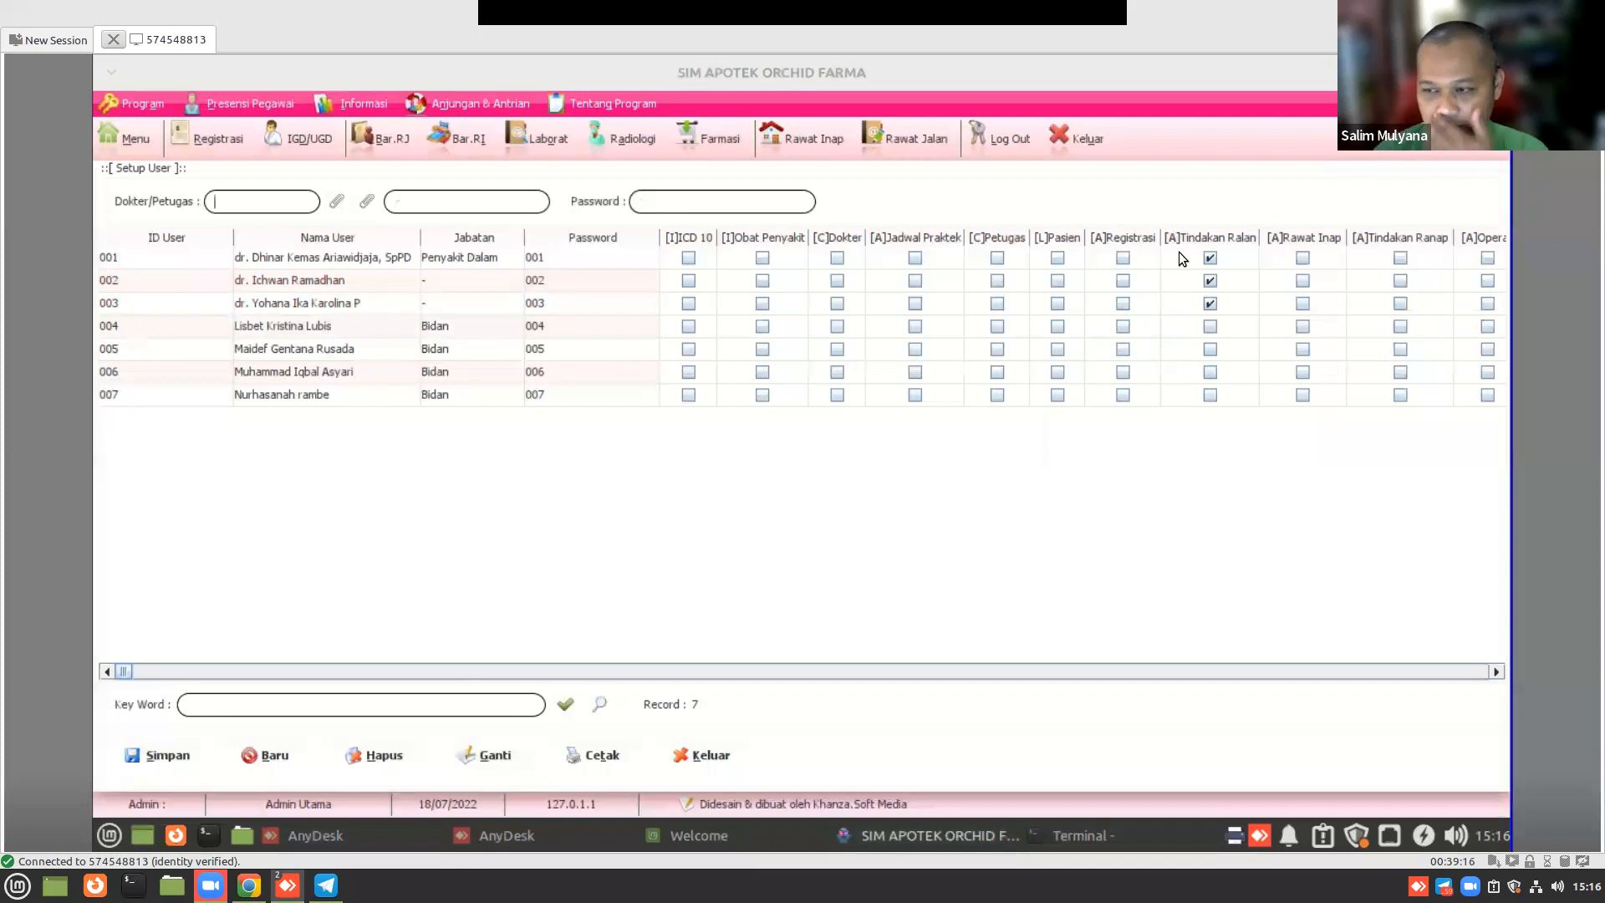
click(292, 326)
click(284, 343)
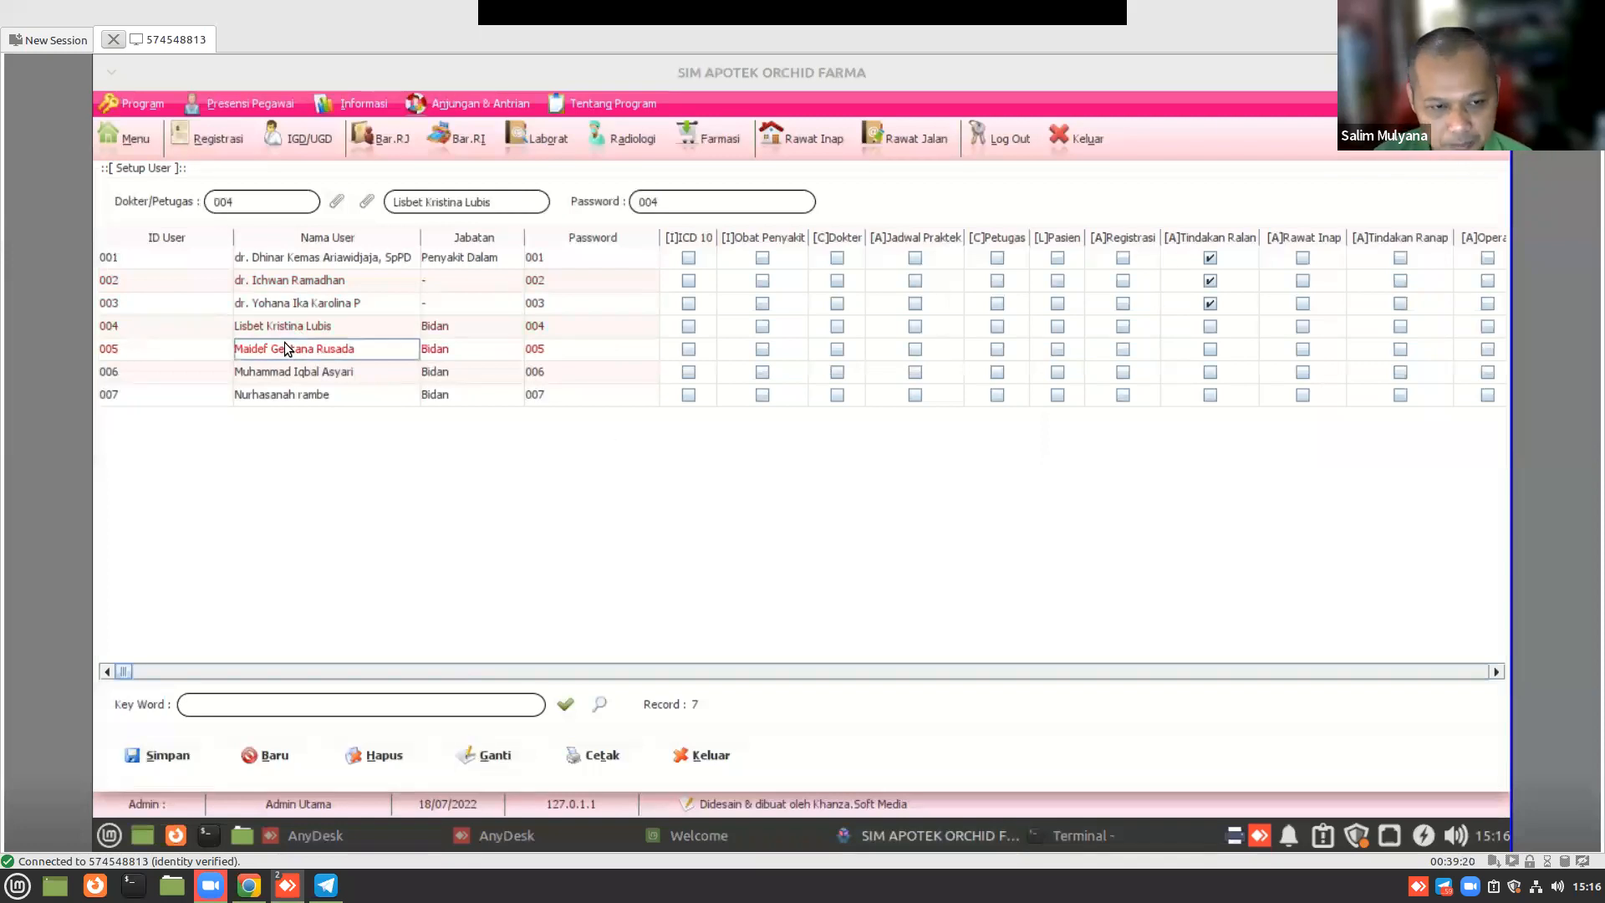
click(273, 329)
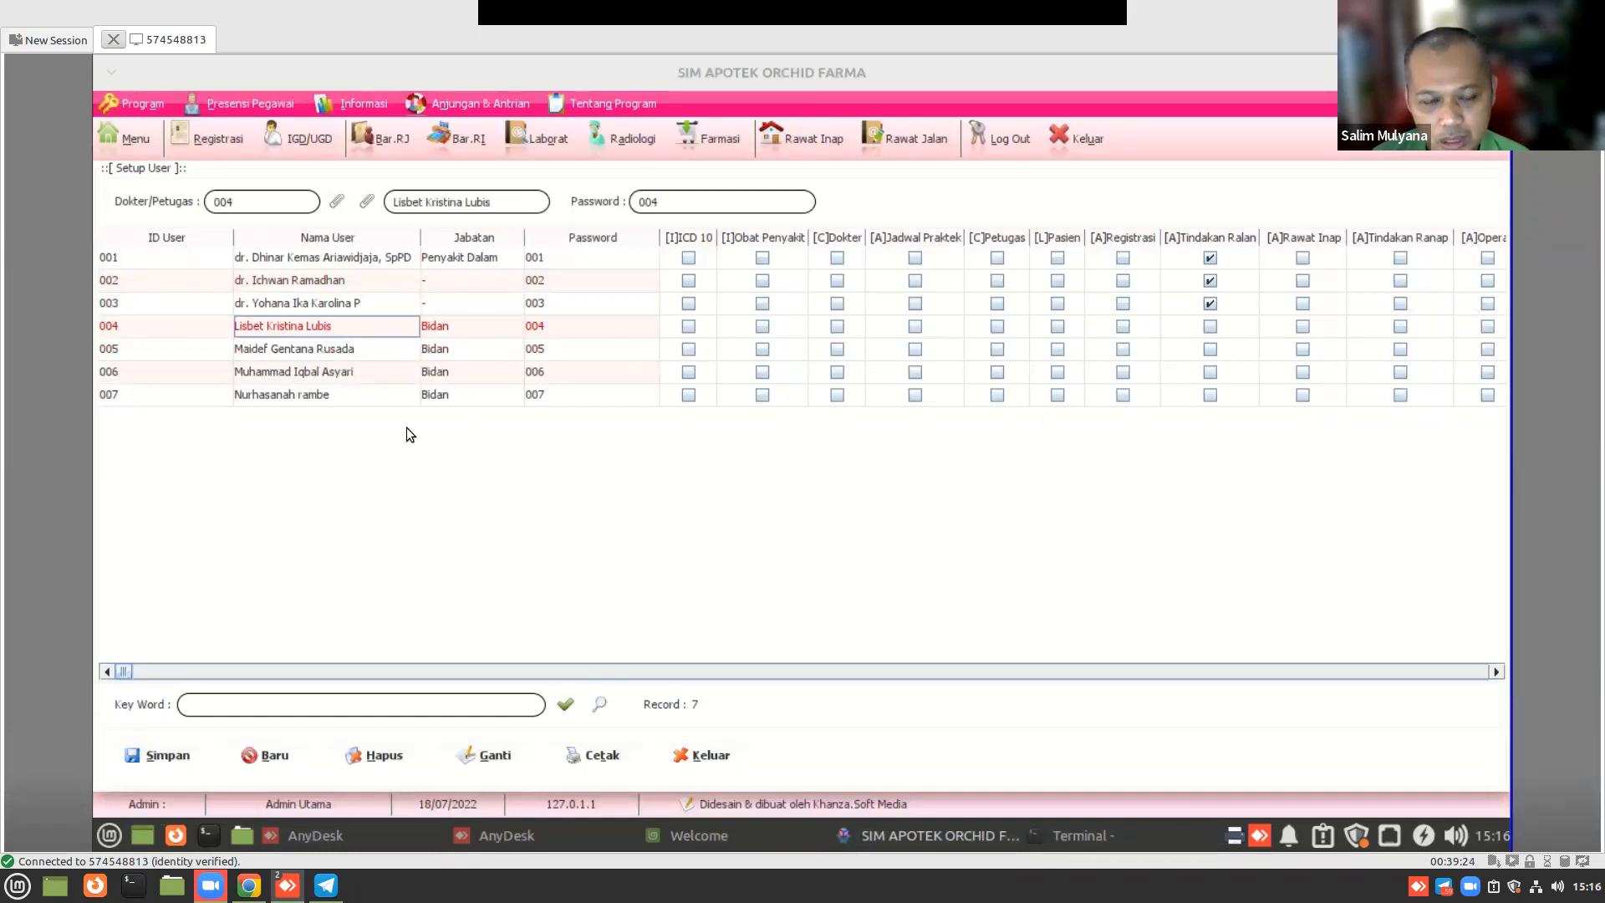
click(352, 351)
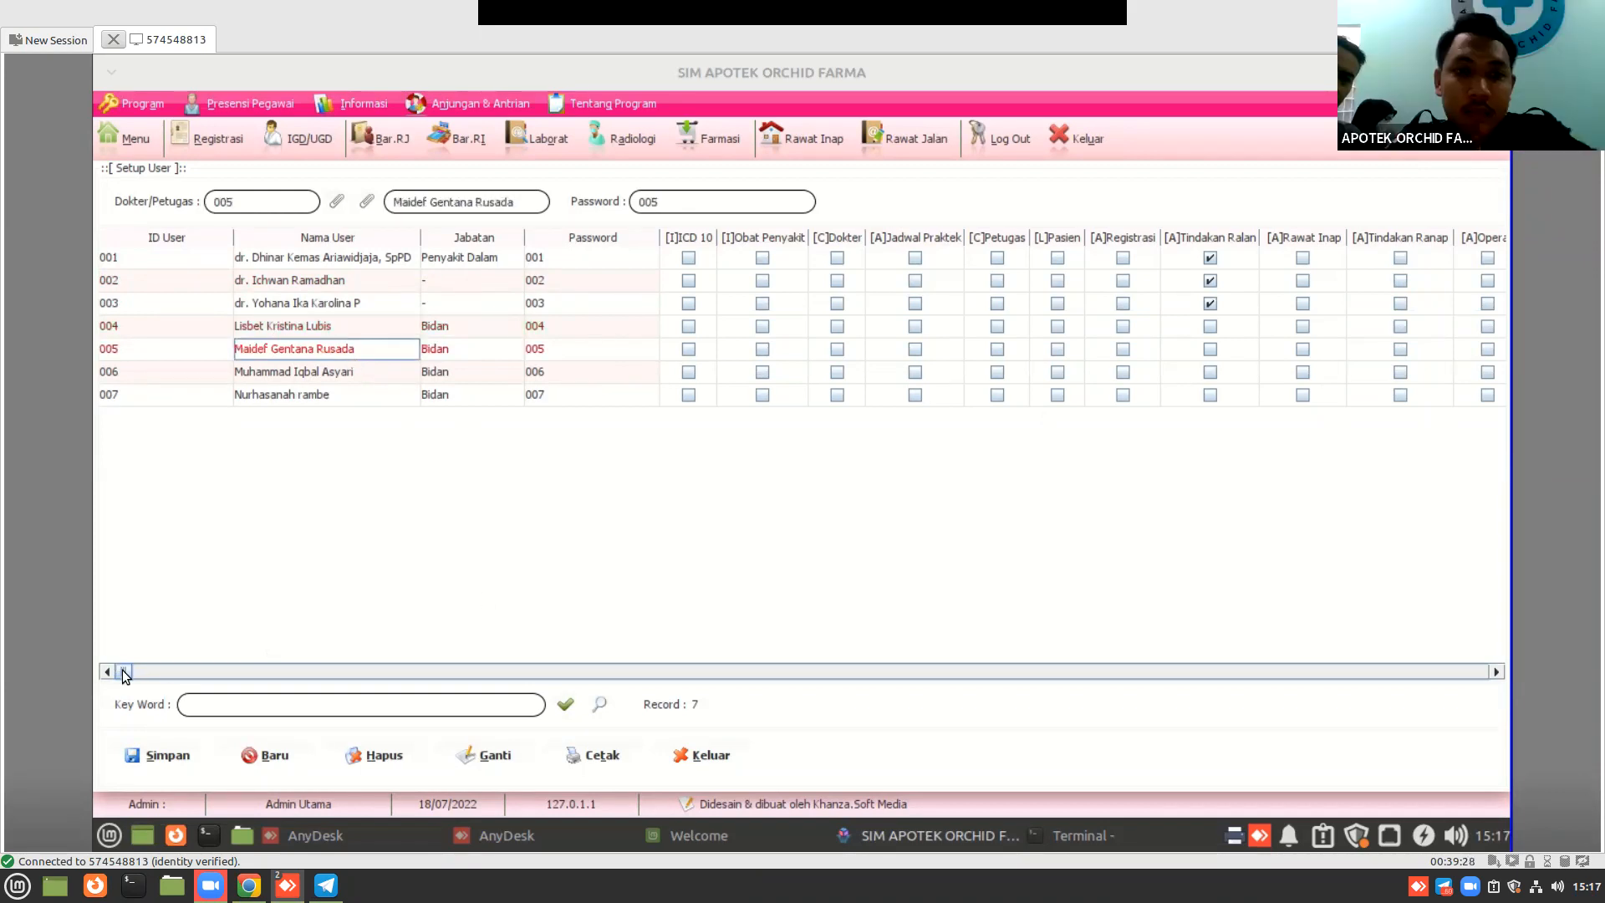
drag(124, 671, 6, 669)
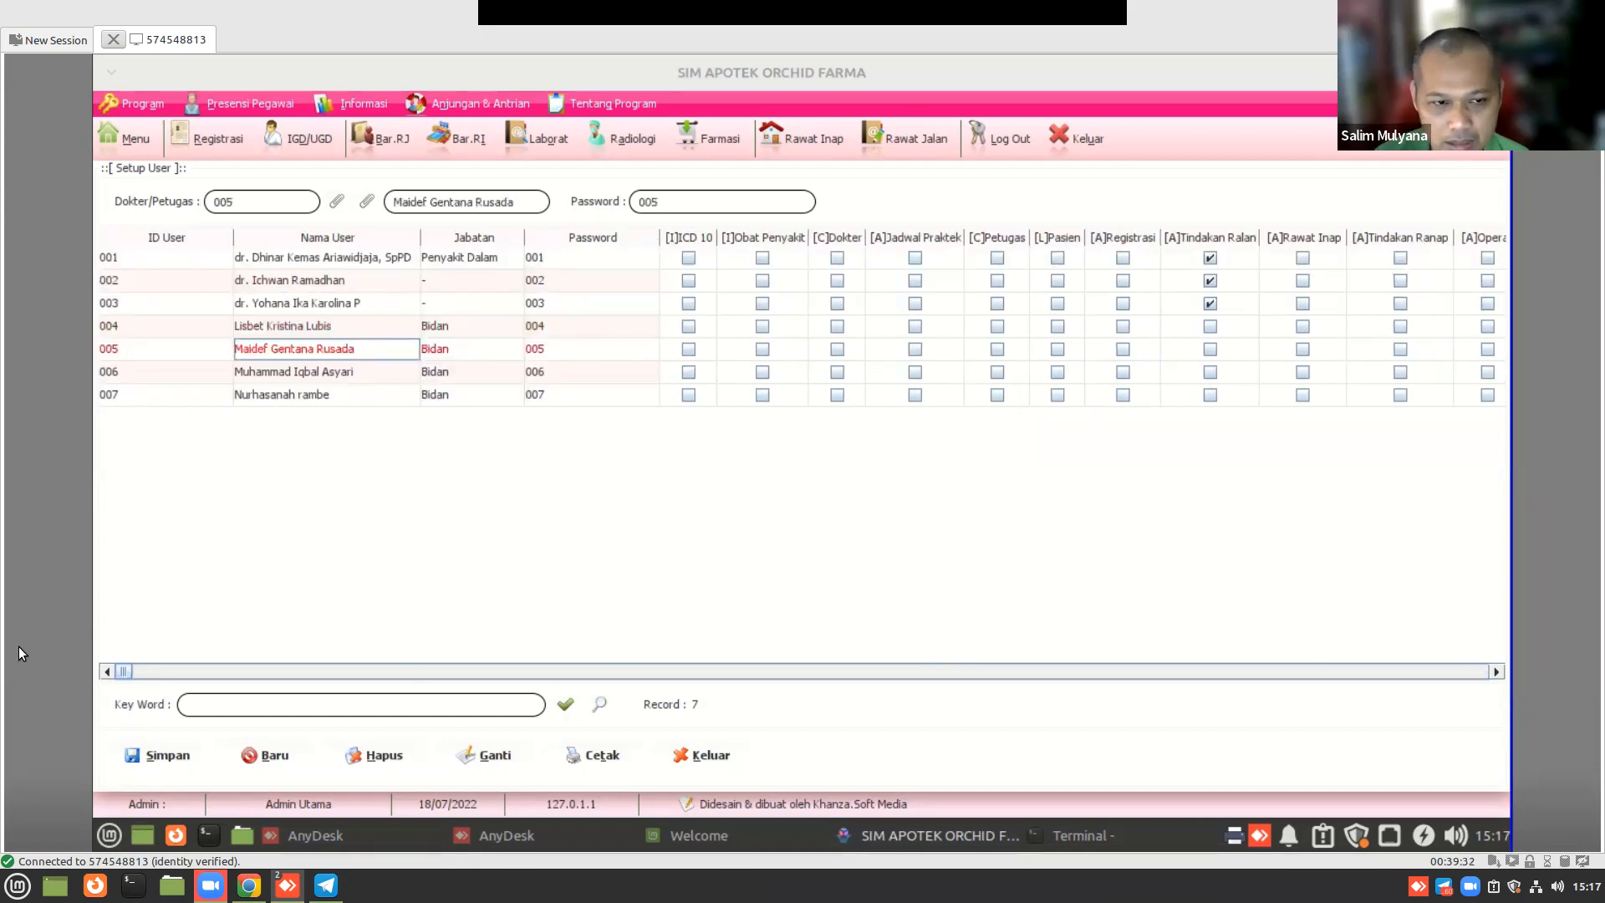
- View user 005's full personal access list, then close it and the Setup User screen
right_click(312, 349)
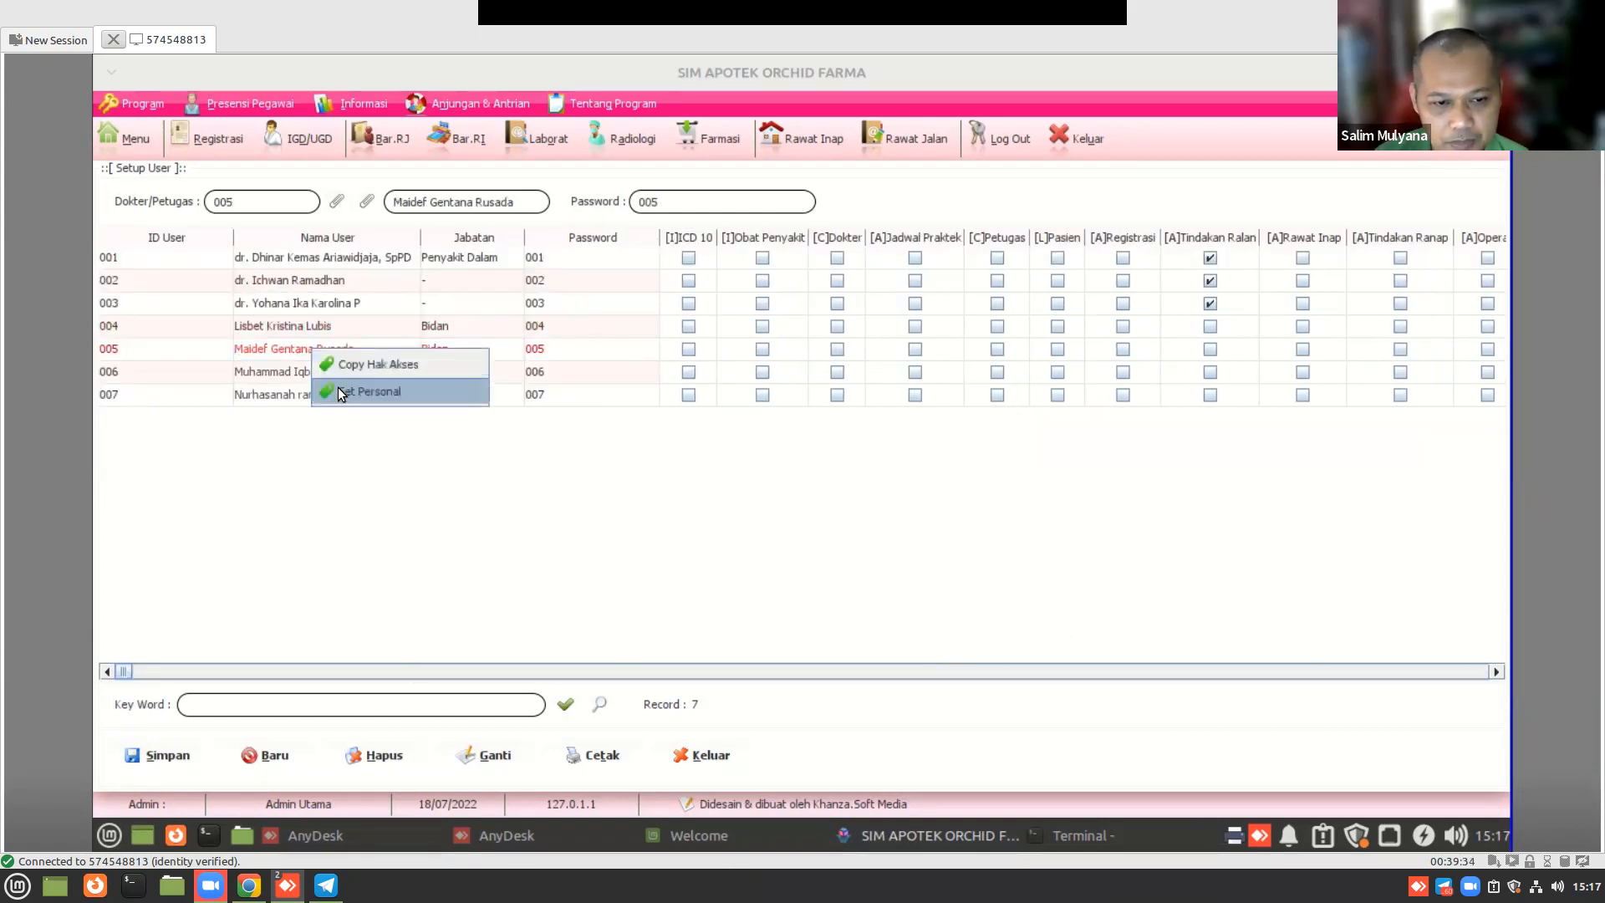
click(339, 389)
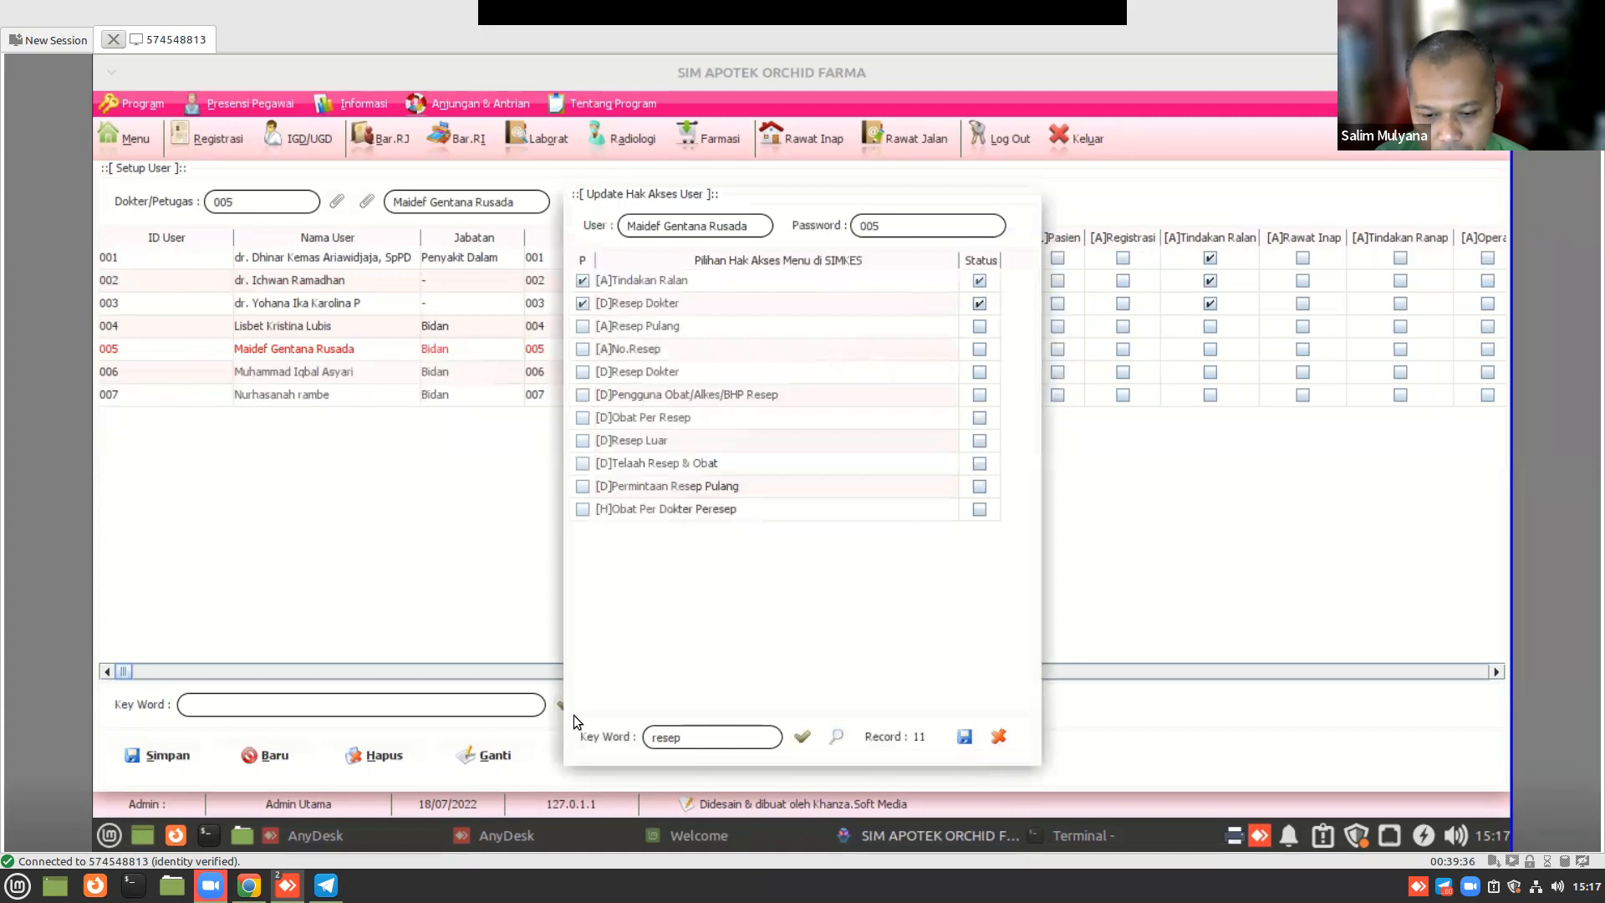
key(BackSpace)
key(Return)
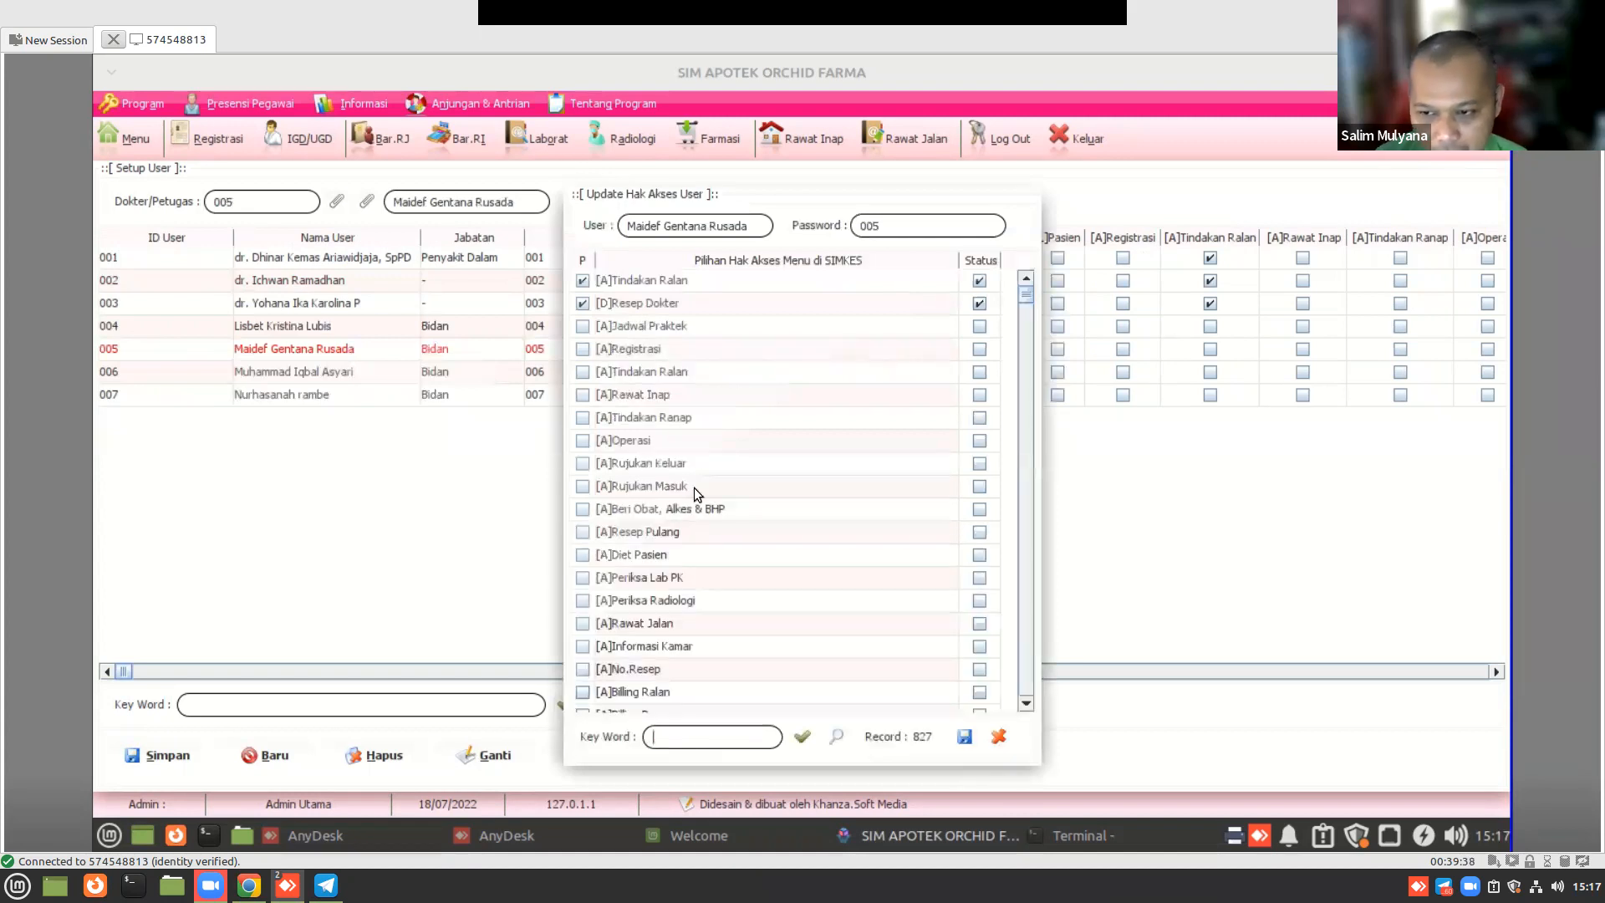
scroll(742, 483, down, 20)
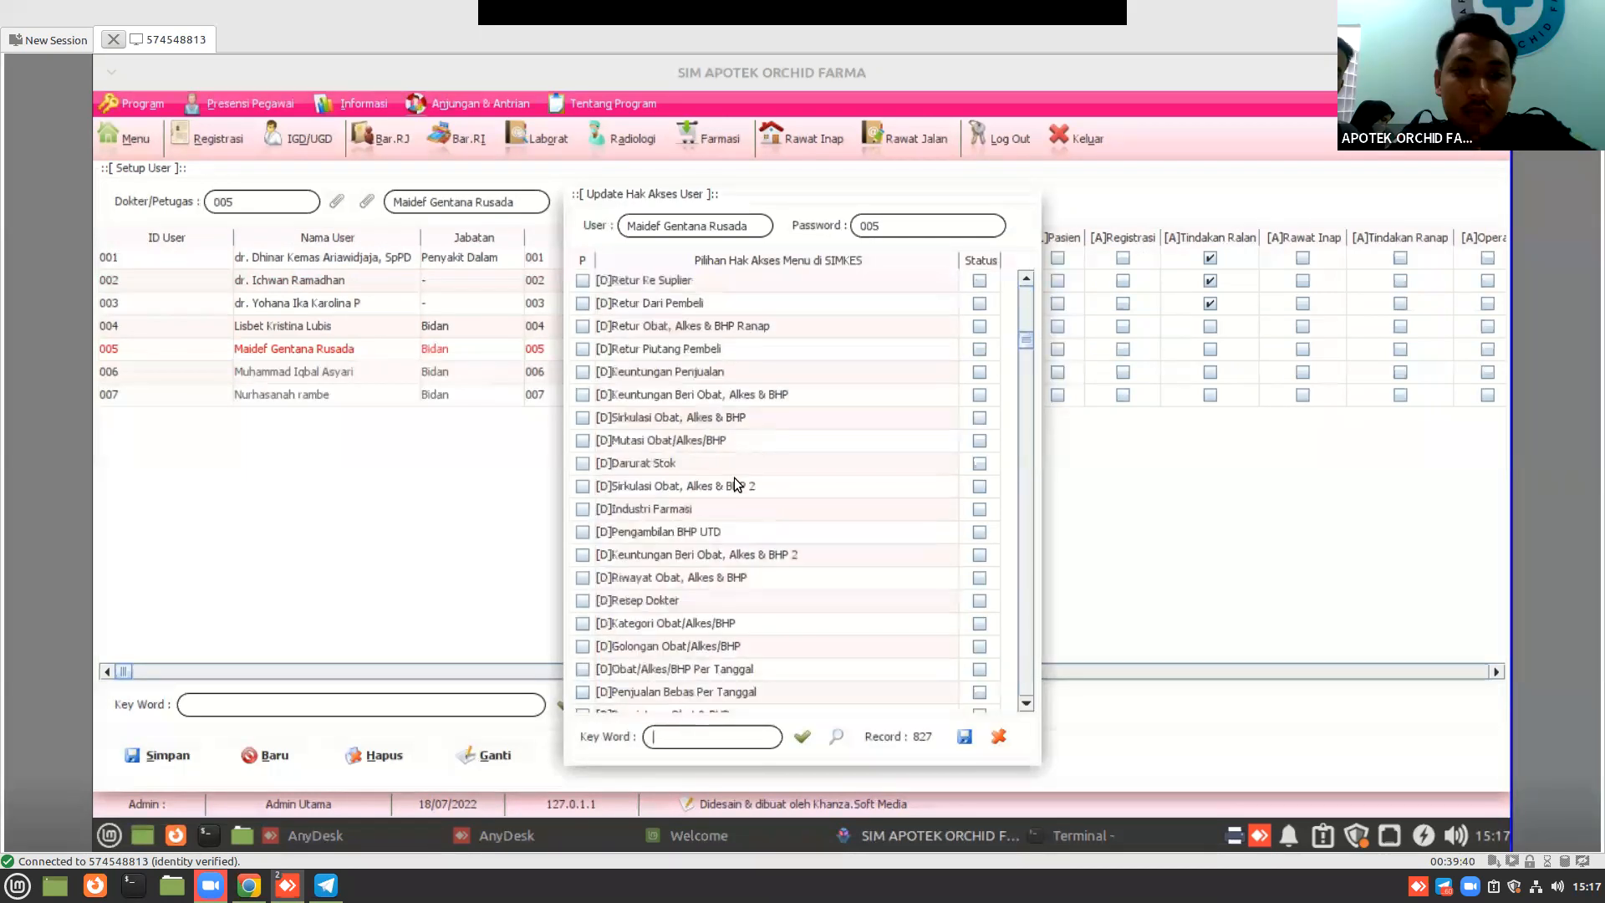
click(997, 734)
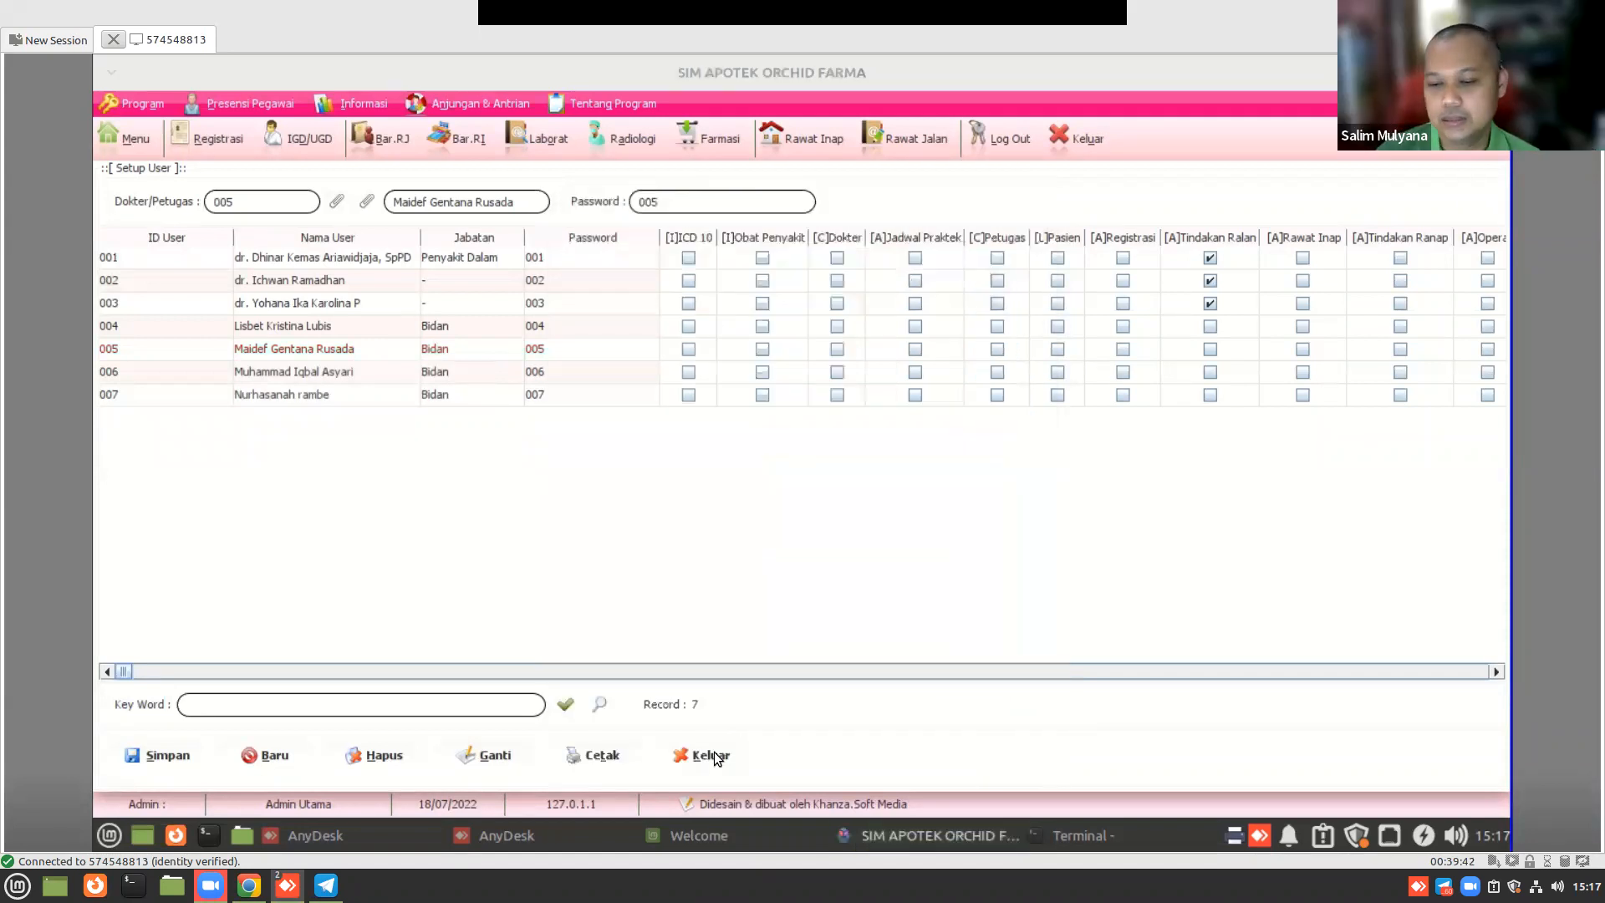
click(710, 755)
- Browse the drug transaction menu category, then search the main menu for 'sir'
click(153, 133)
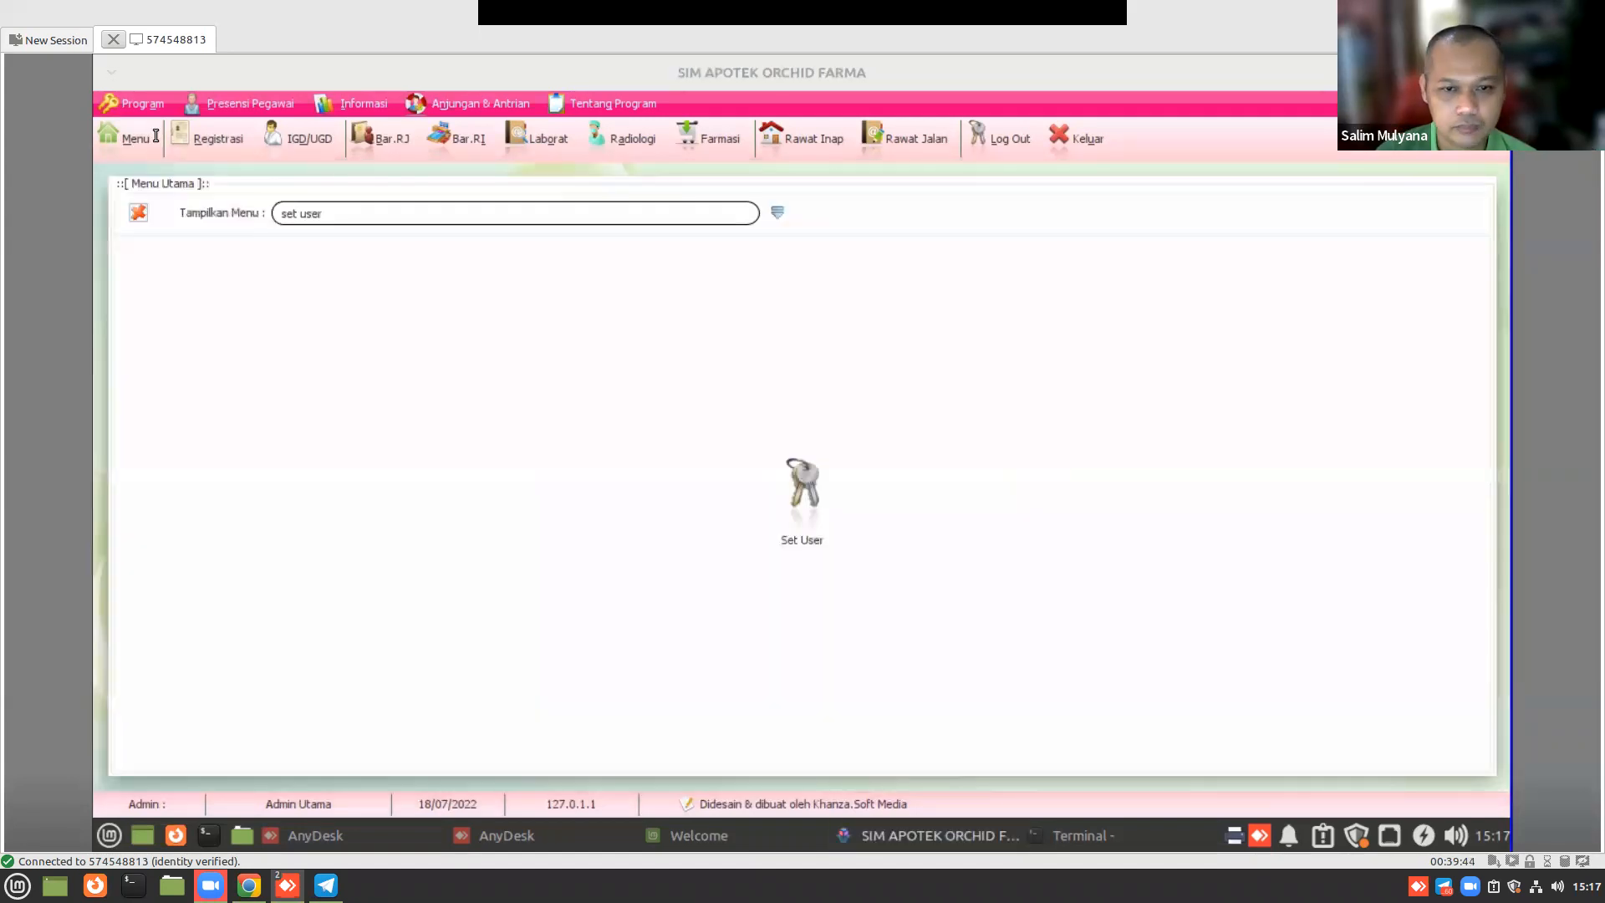
click(771, 217)
click(751, 214)
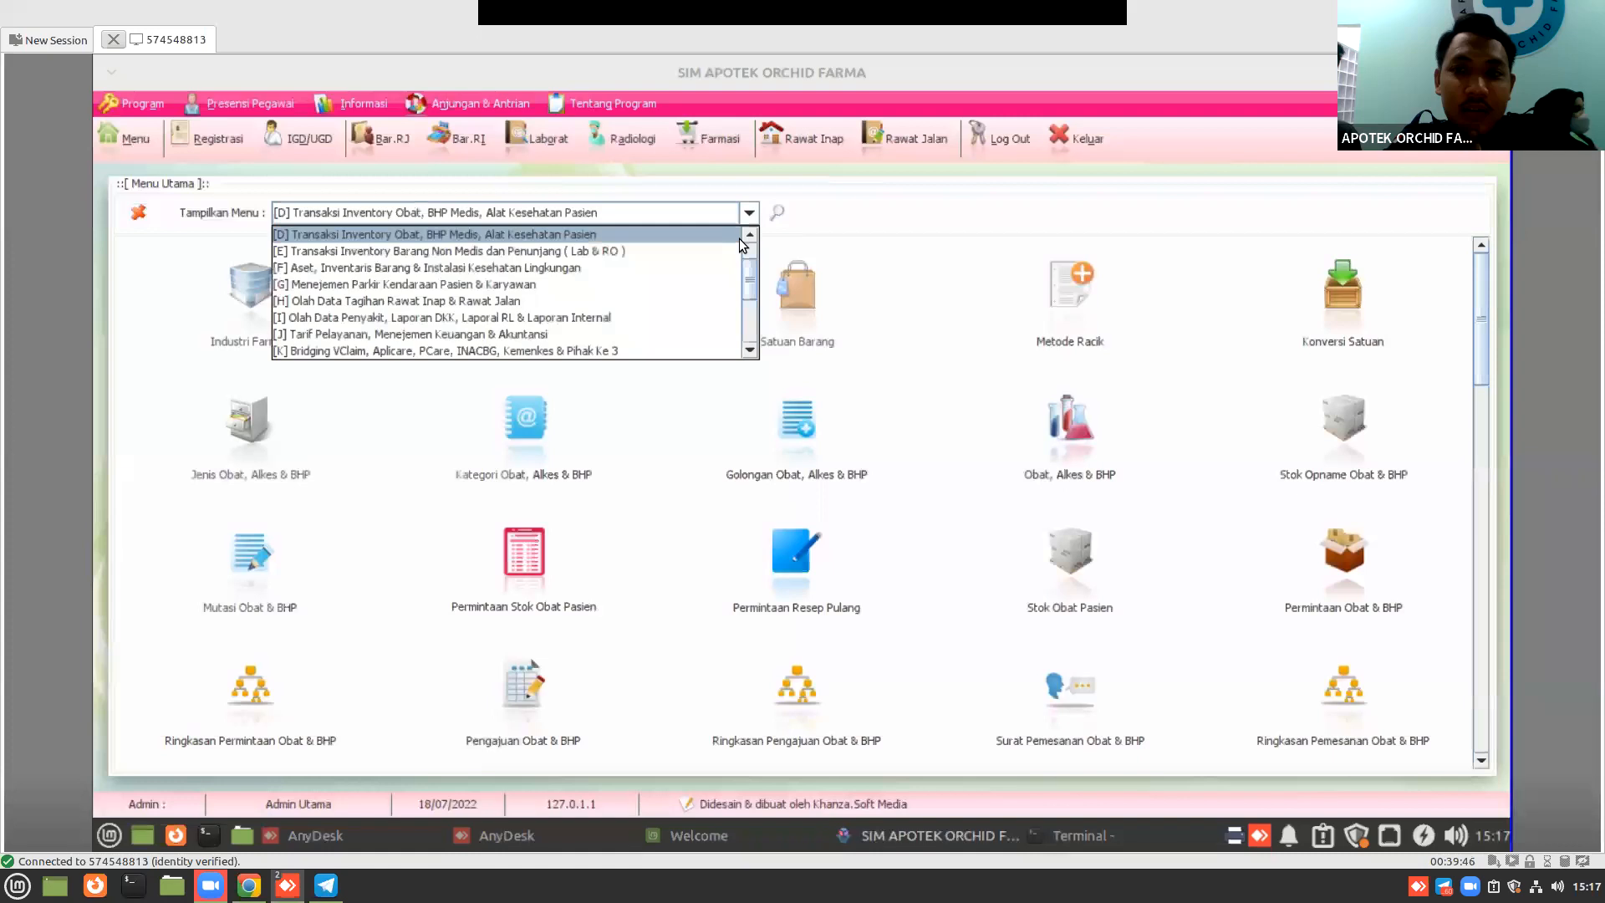
click(697, 237)
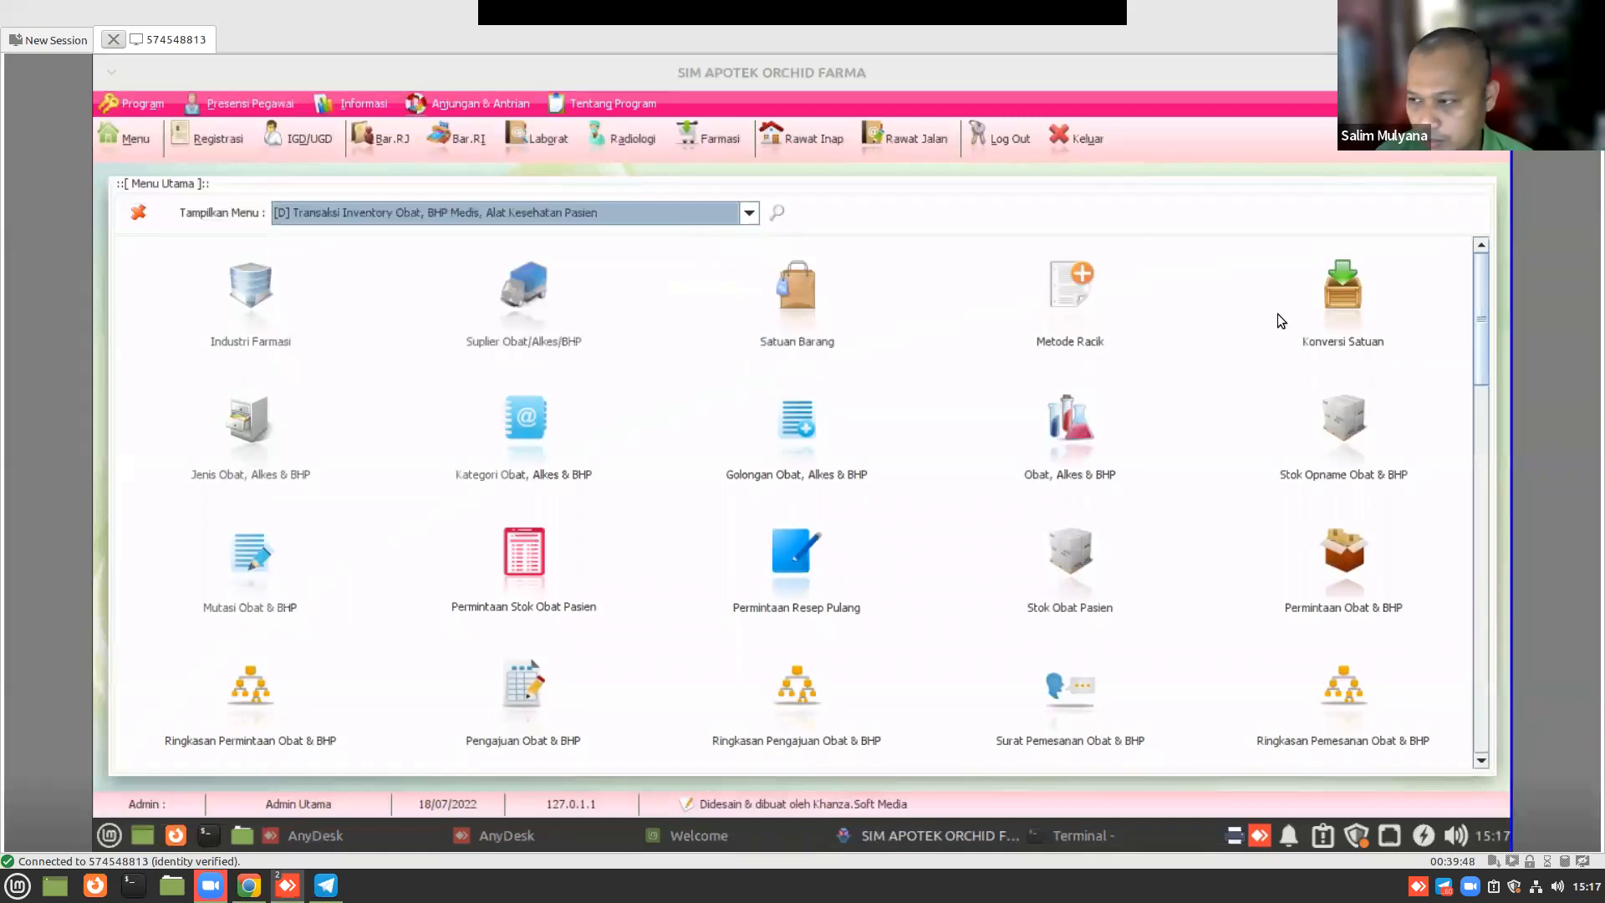
drag(1476, 331, 1453, 516)
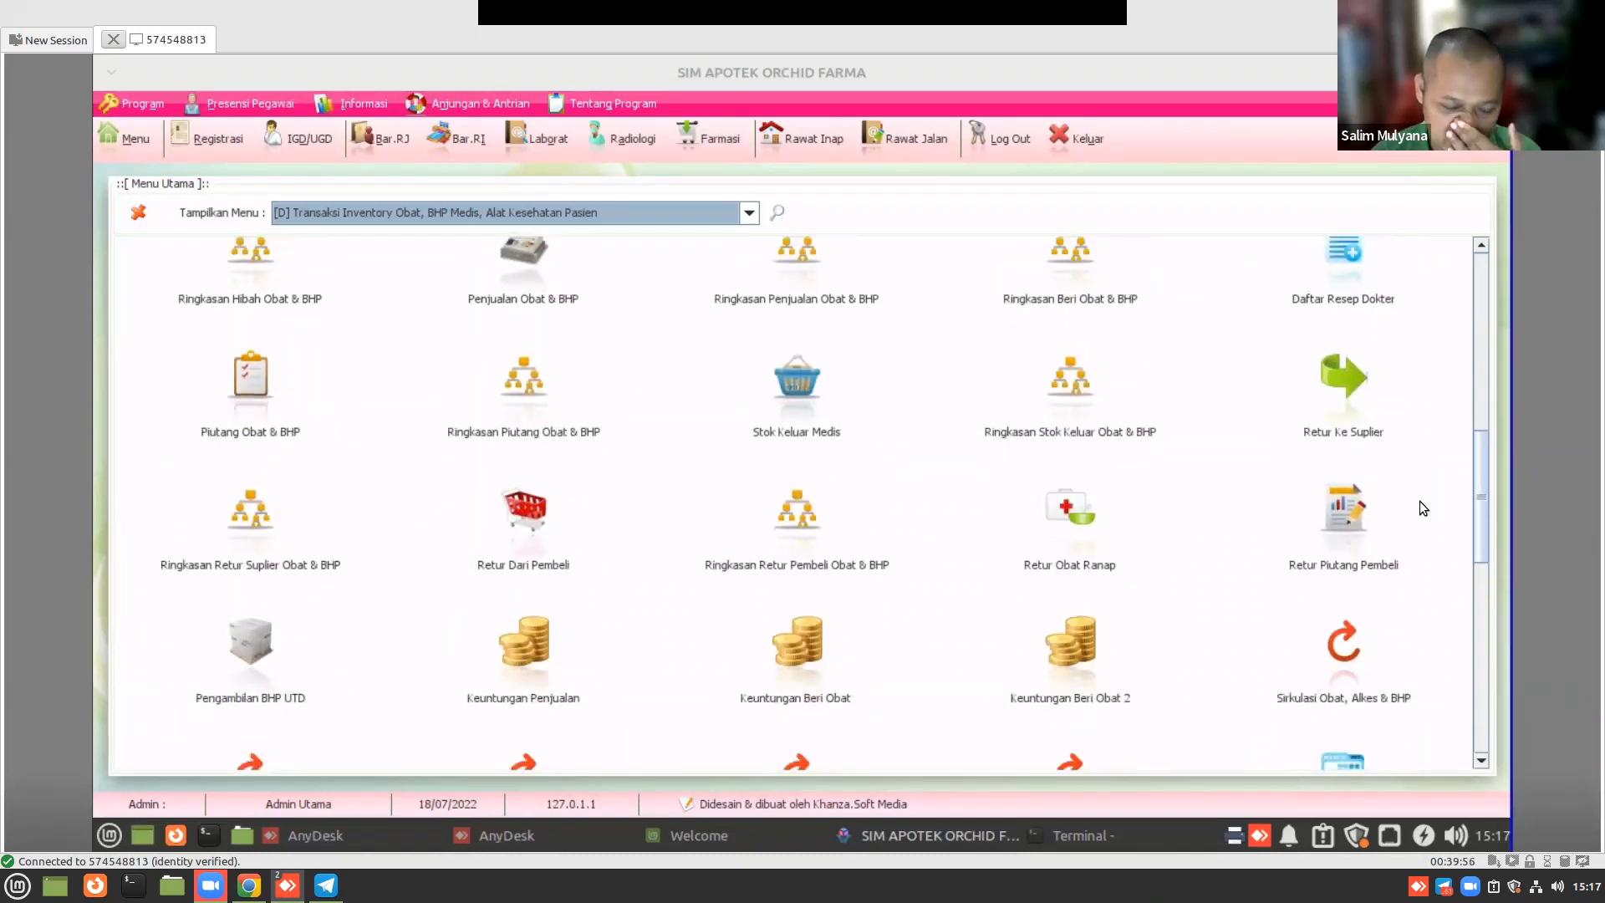
click(774, 214)
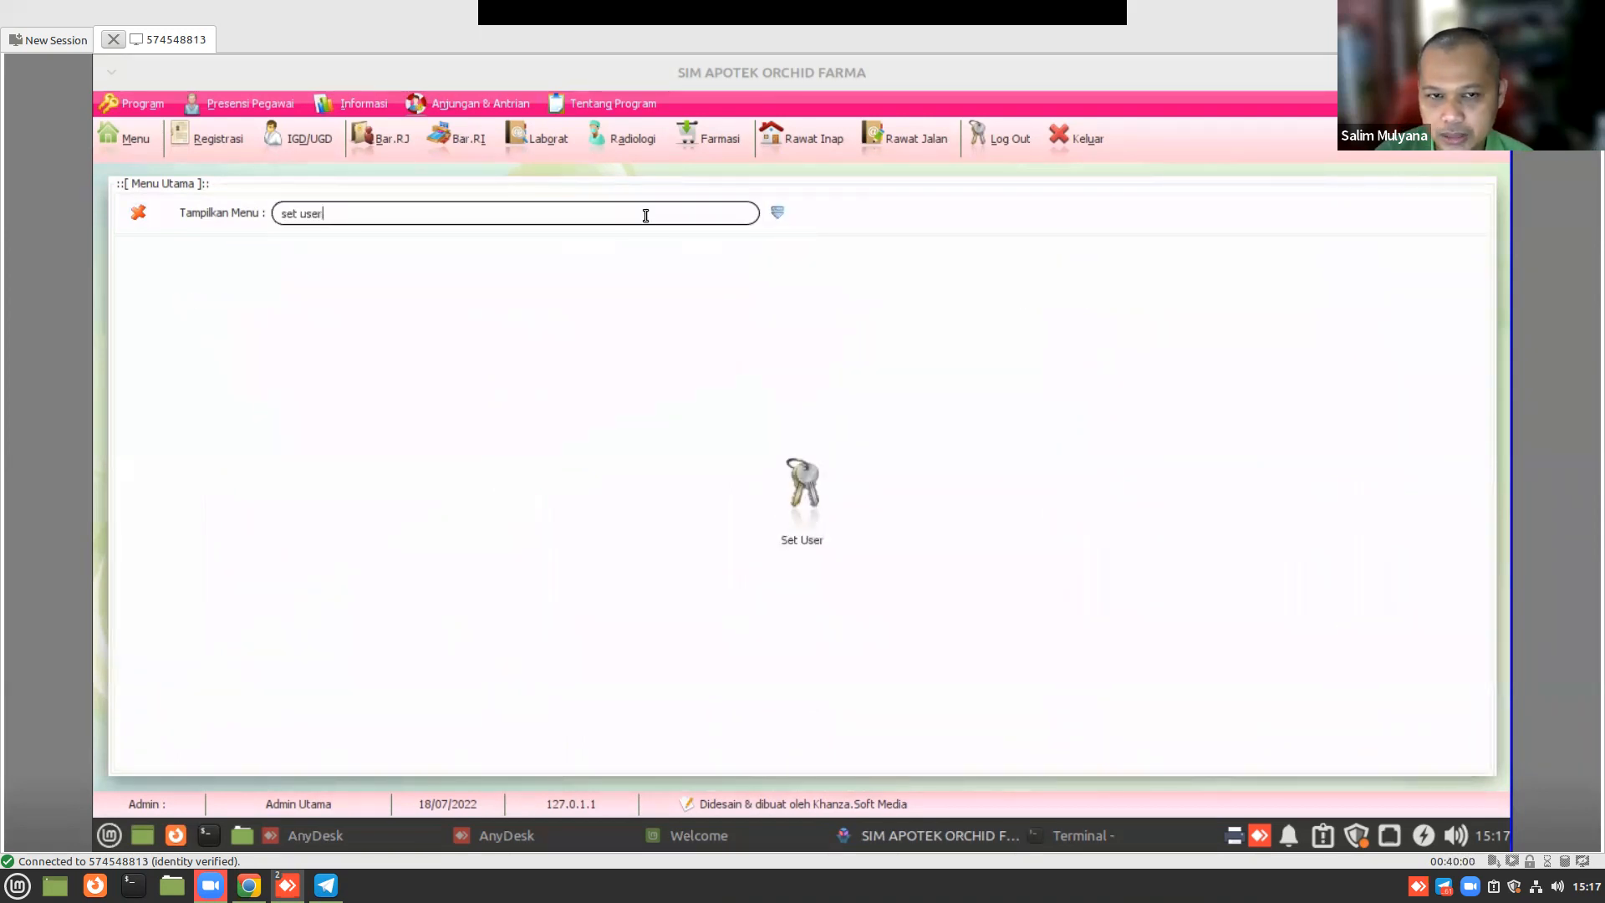
text(sik)
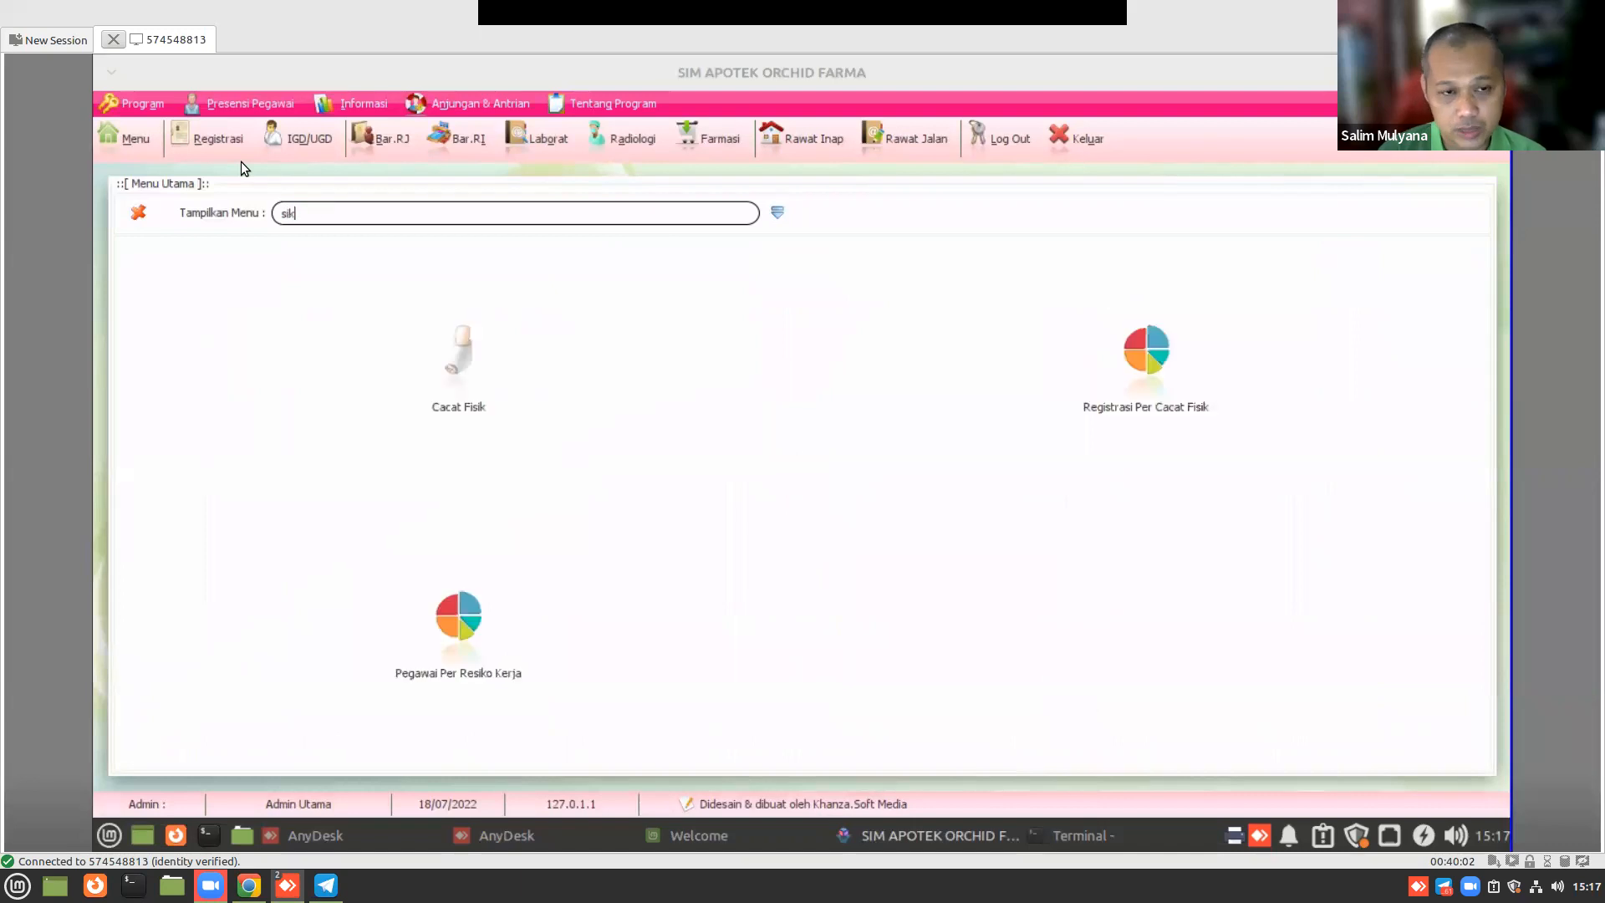
key(BackSpace)
text(r)
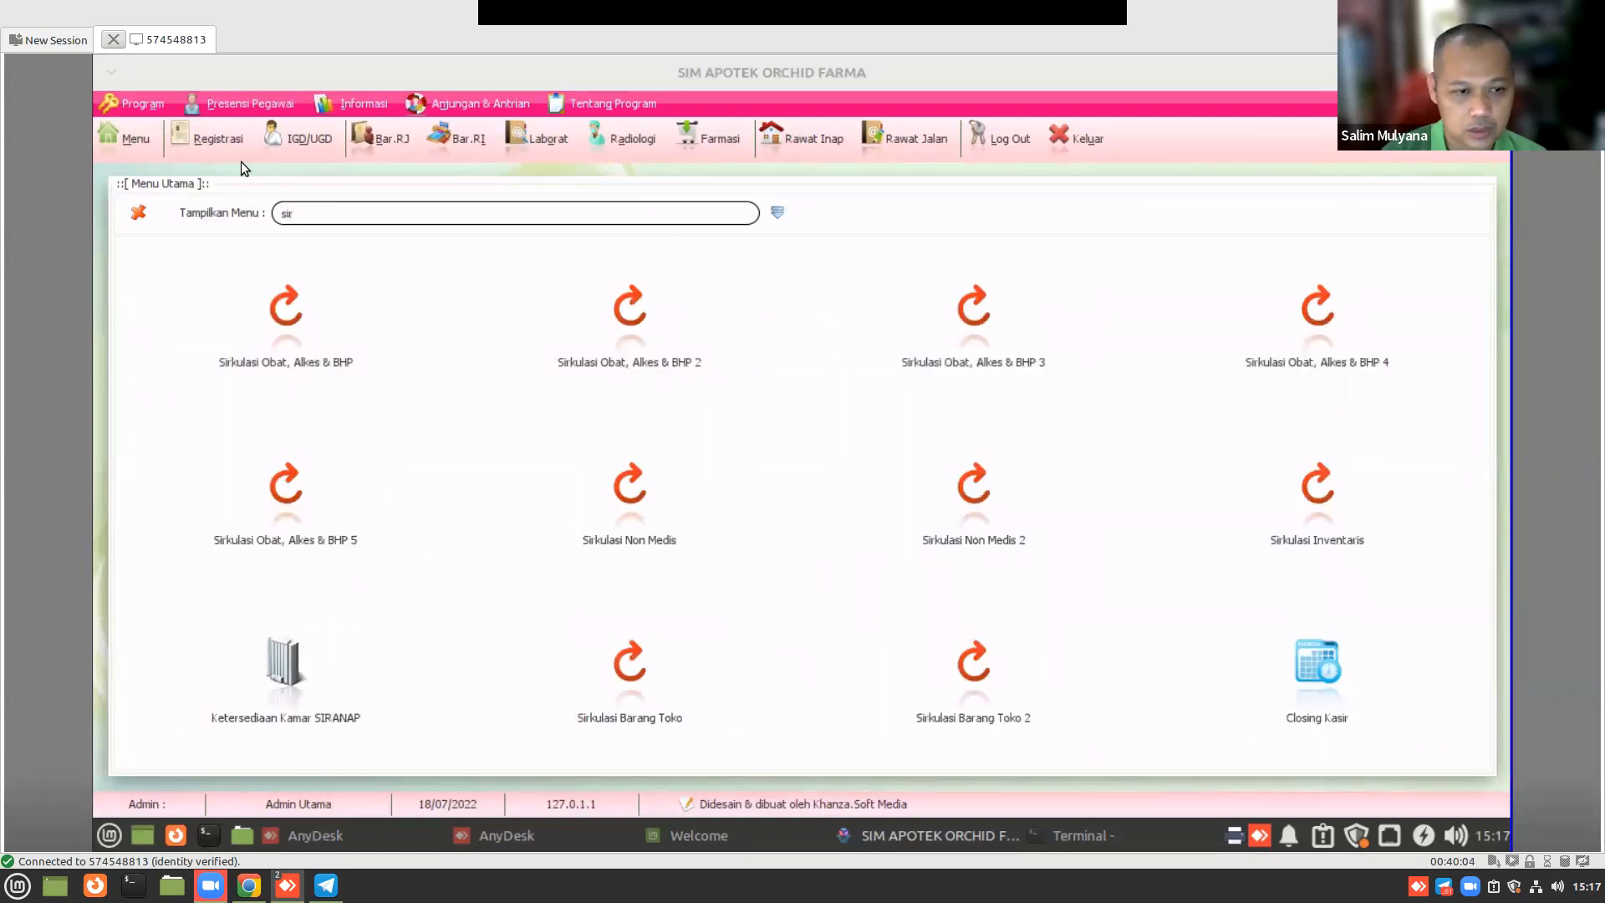
- Open the Sirkulasi Obat, Alkes & BHP report and load data from 1 July 2022
click(279, 318)
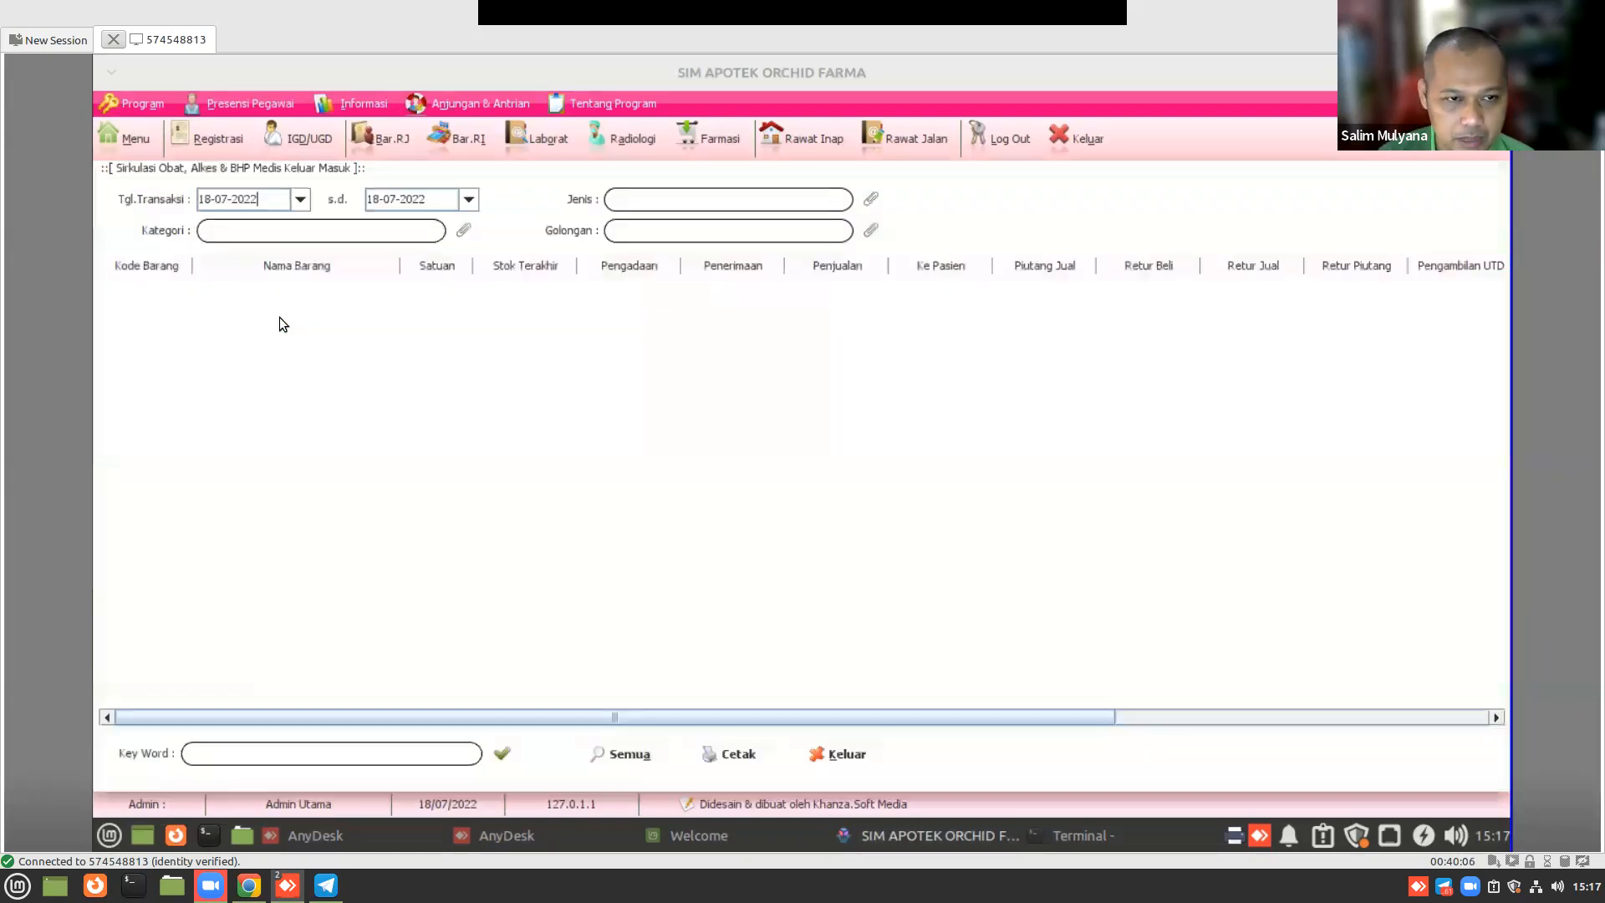
click(306, 206)
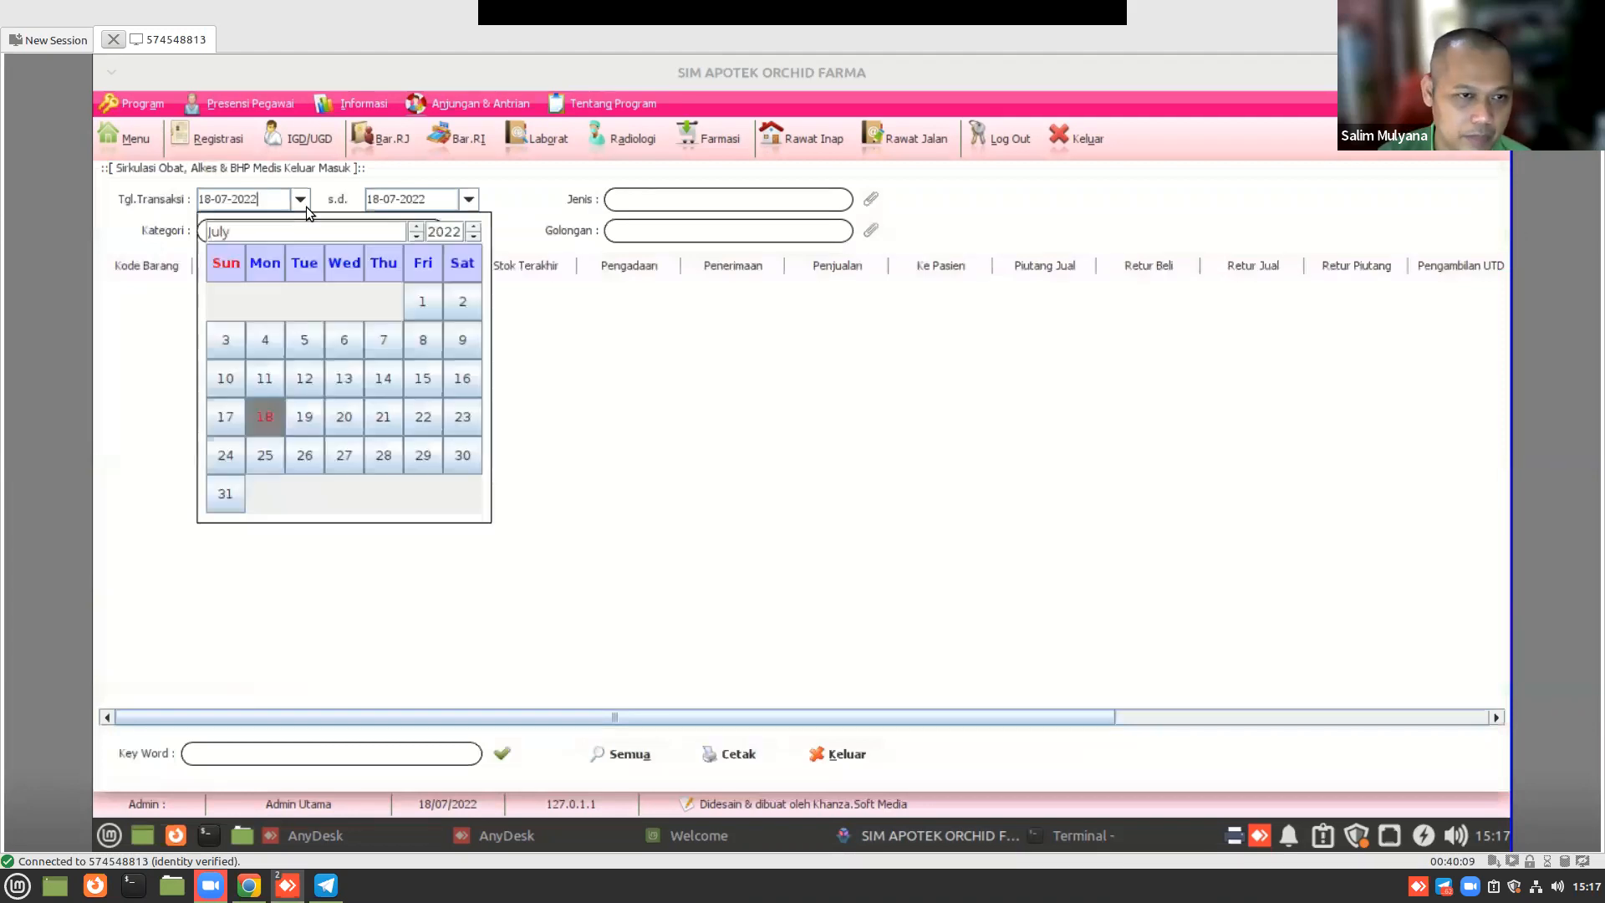
click(414, 311)
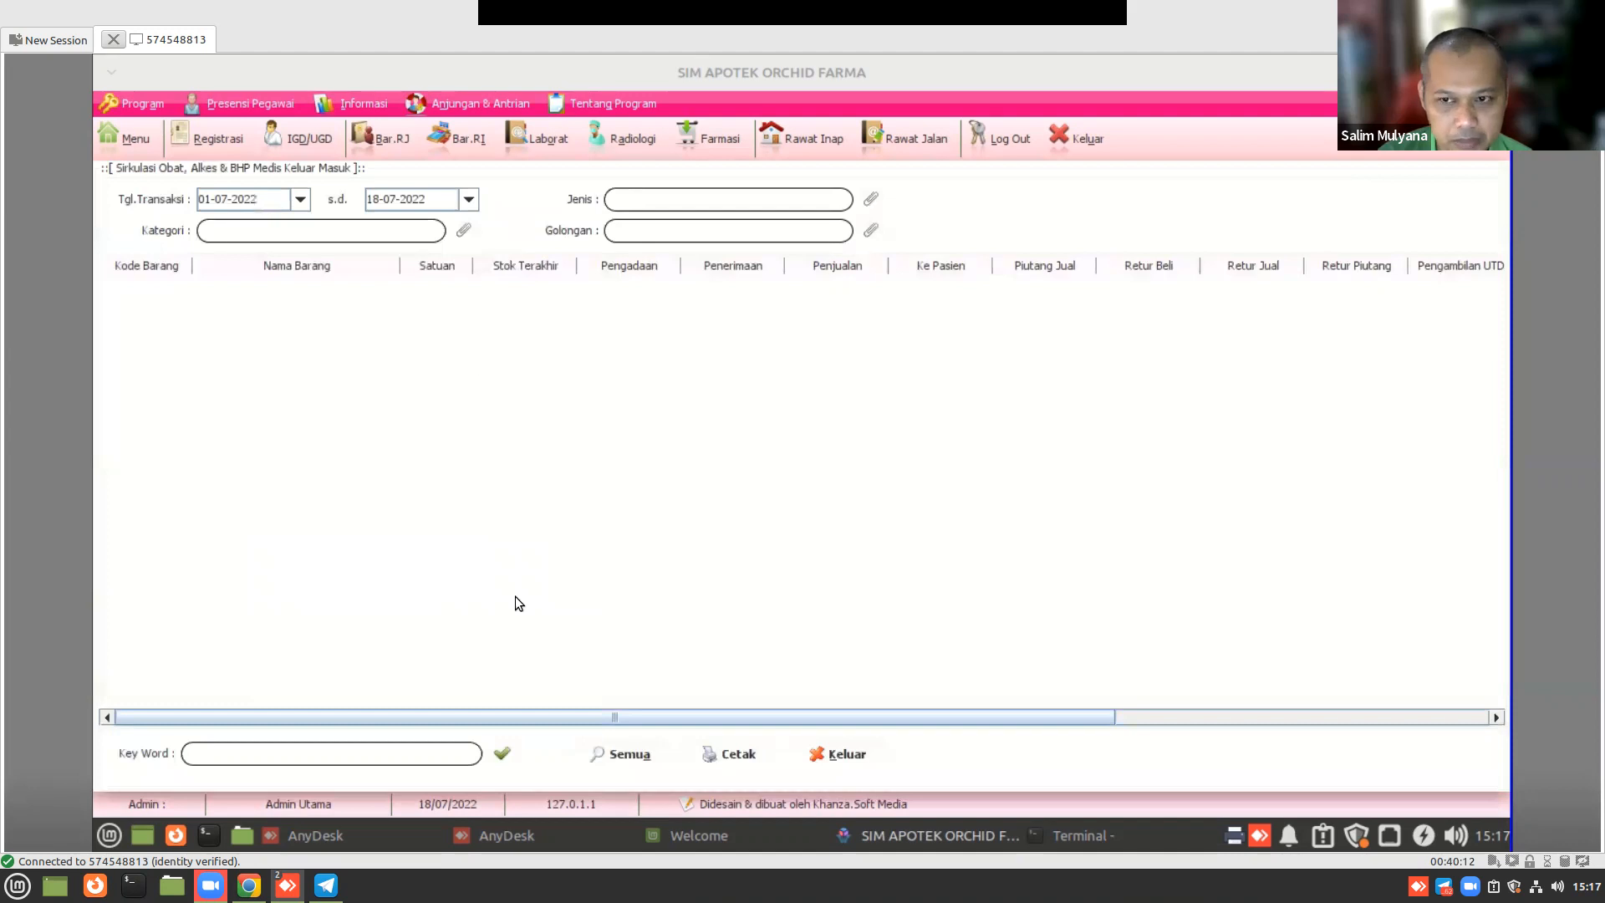
click(501, 753)
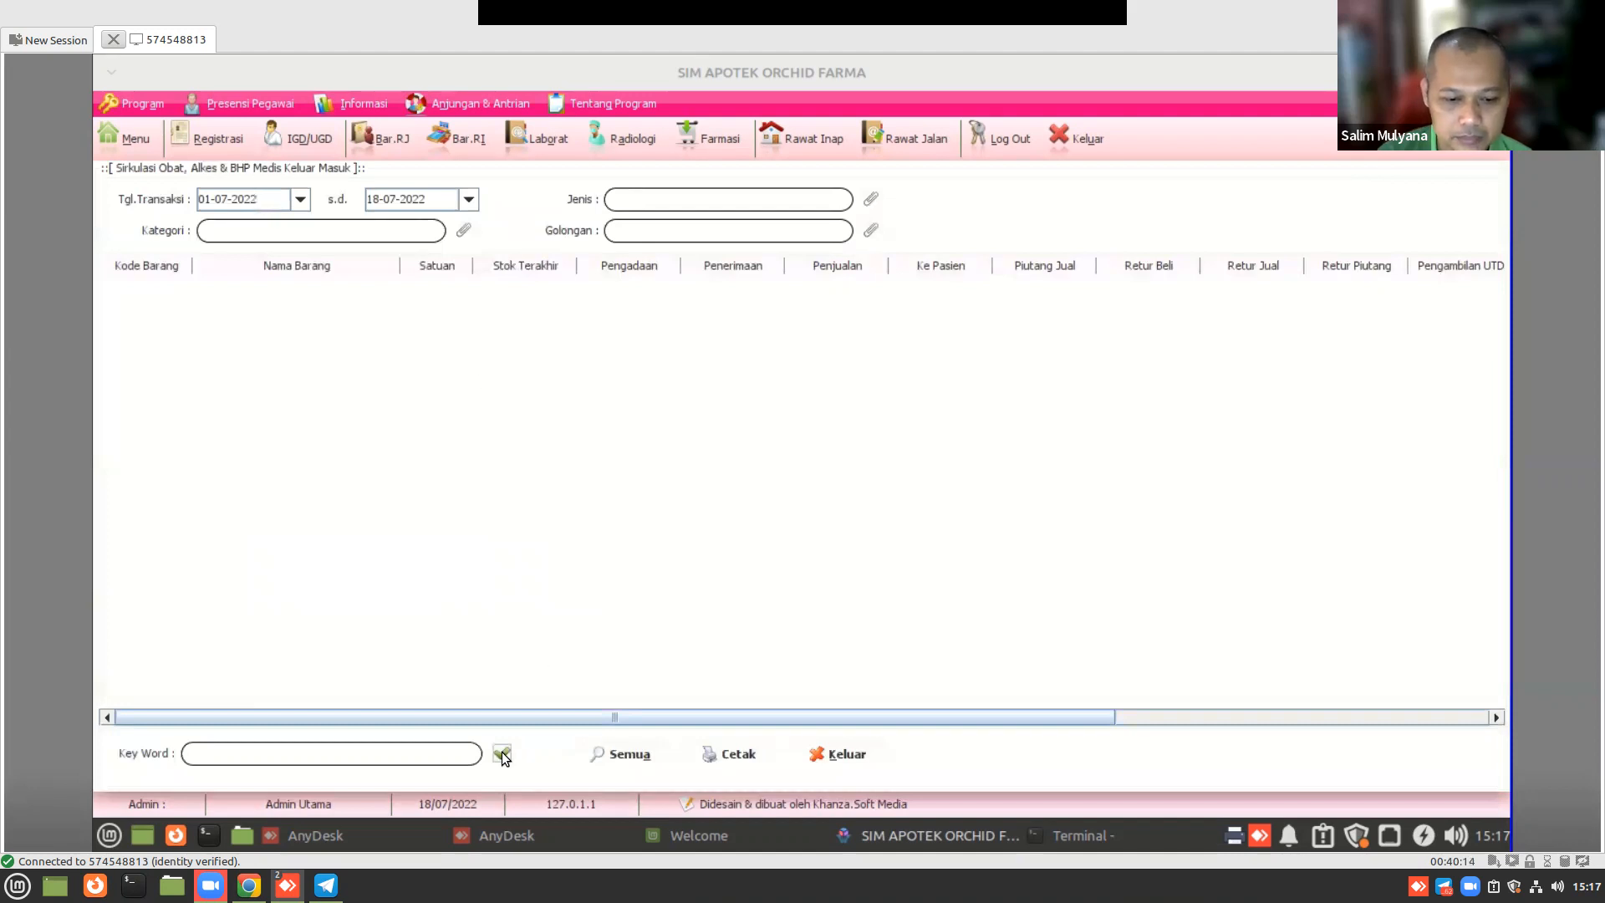
- Inspect AMOXICILLIN 500 MG's Stok Terakhir, Pengadaan, Penerimaan and Ke Pasien figures
click(284, 293)
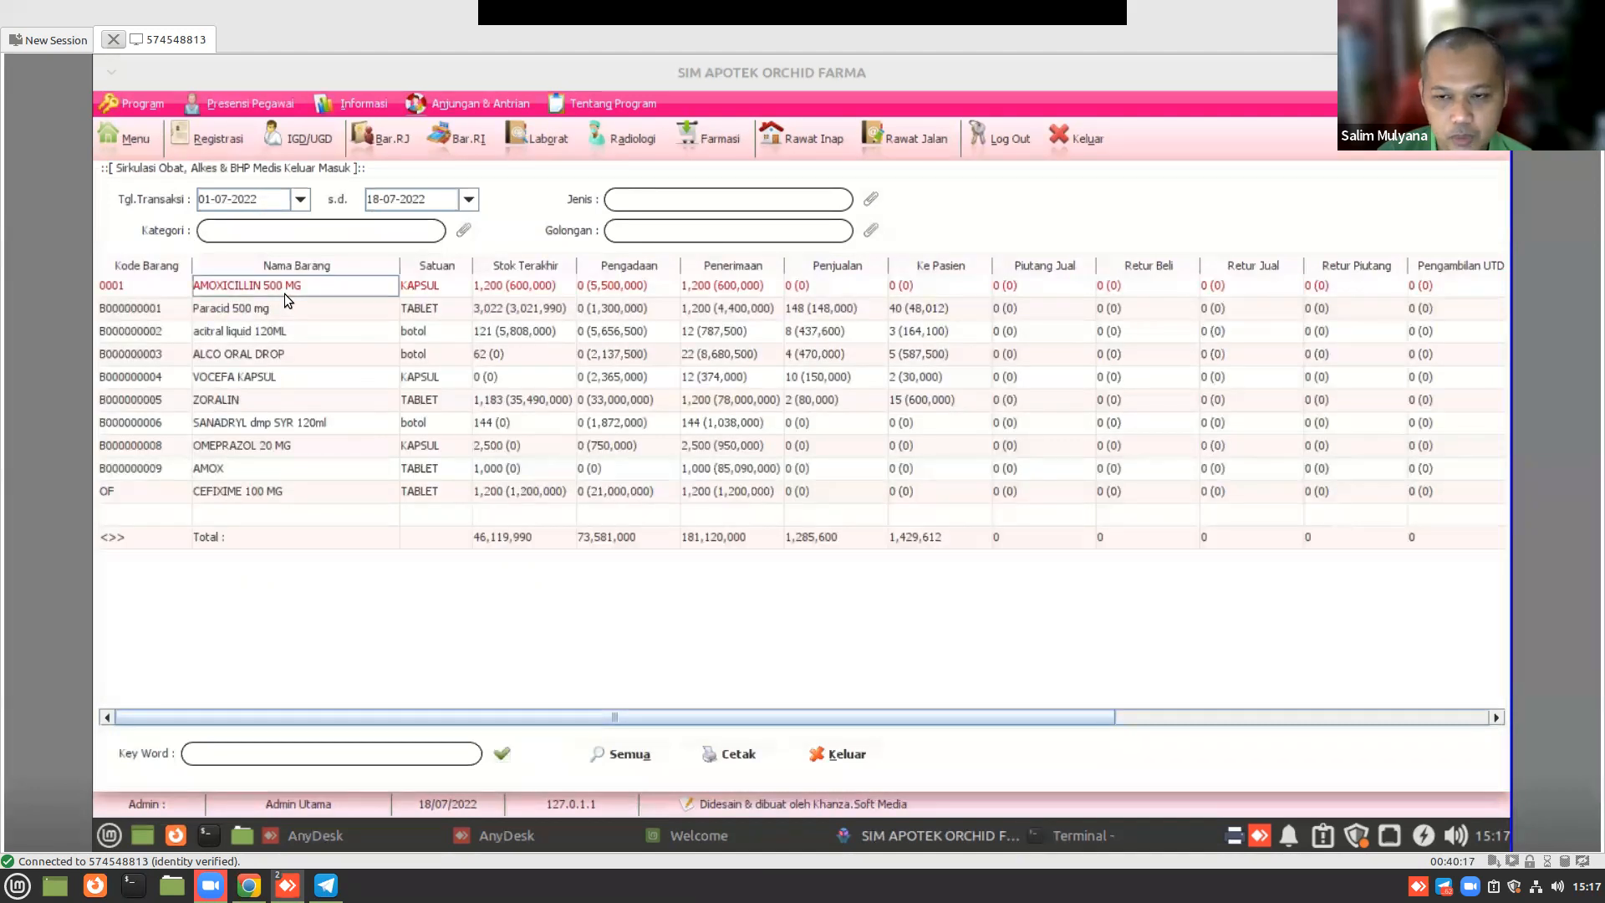
click(518, 292)
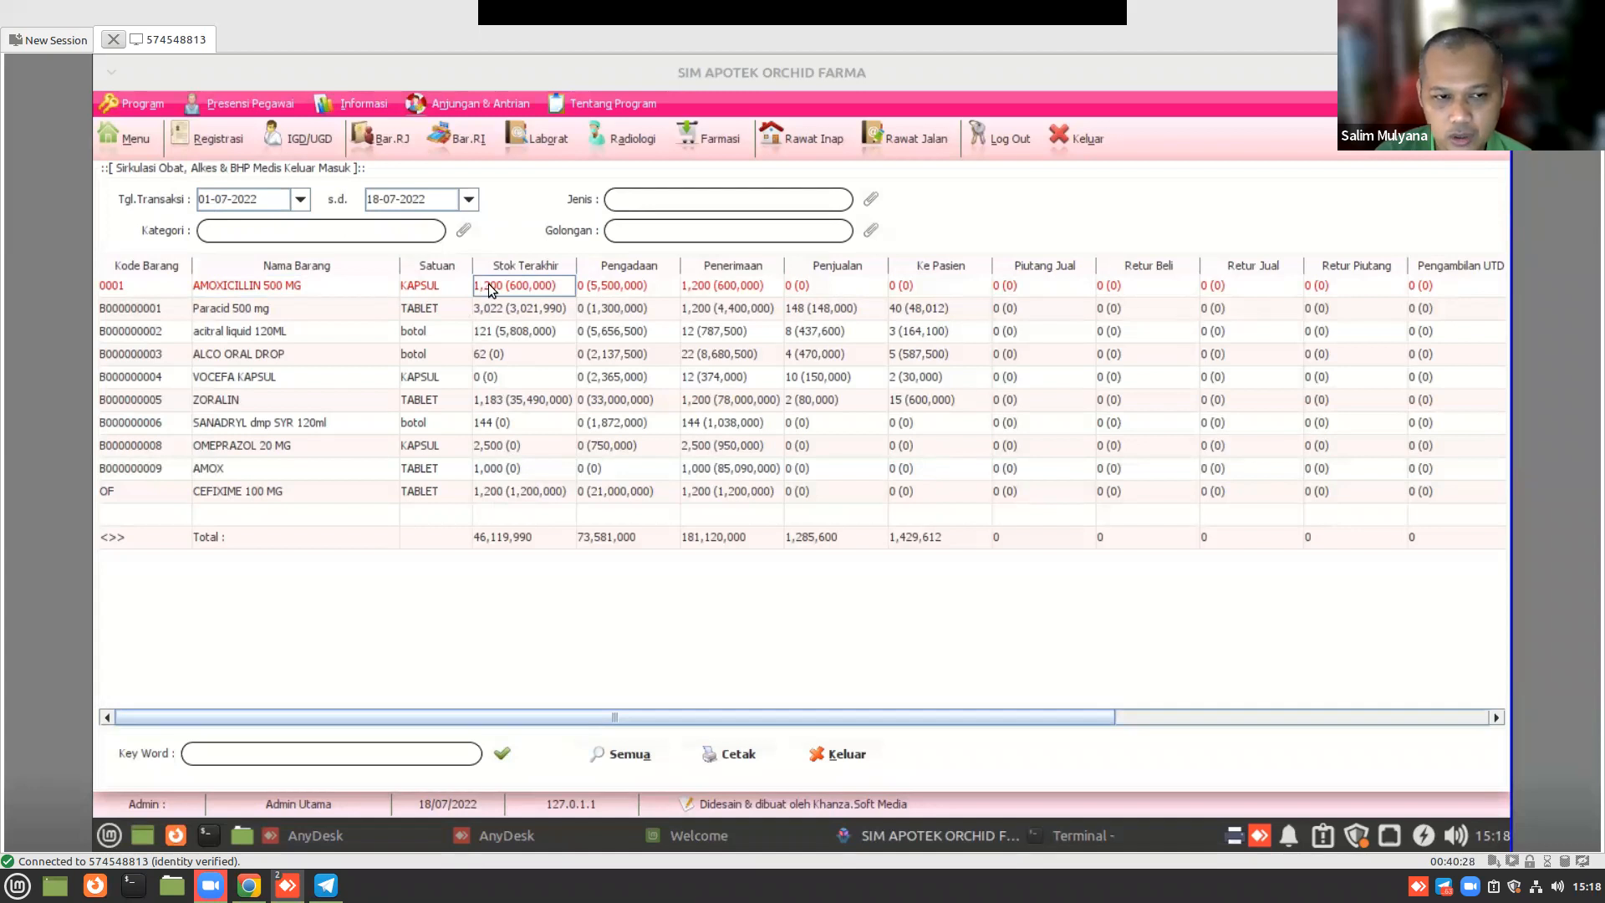
click(593, 284)
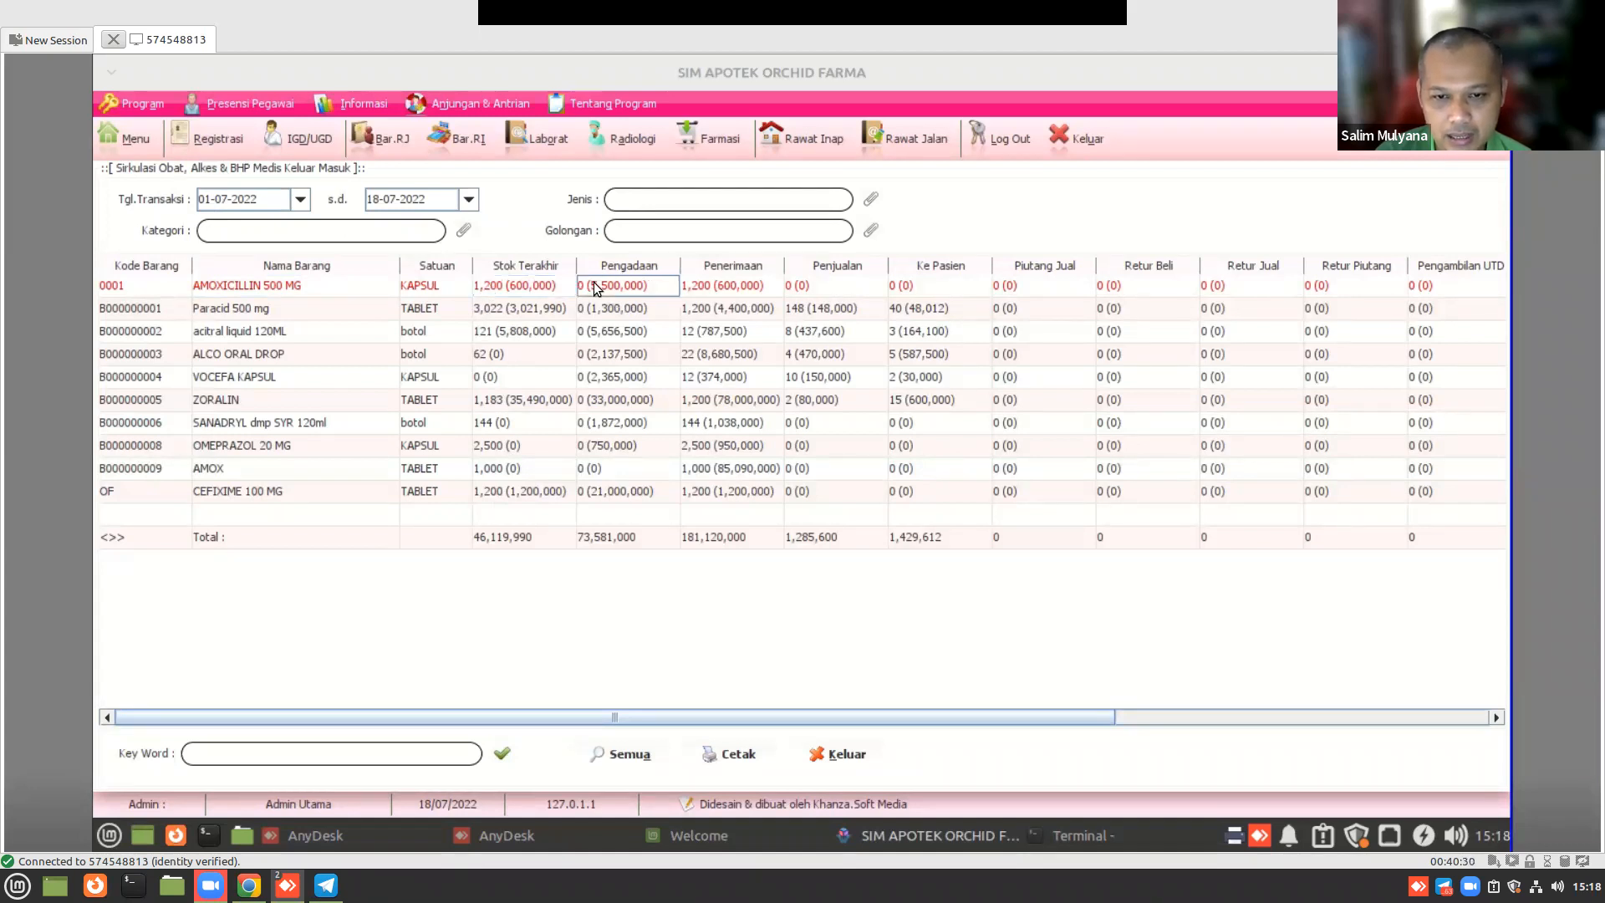
click(722, 287)
click(634, 285)
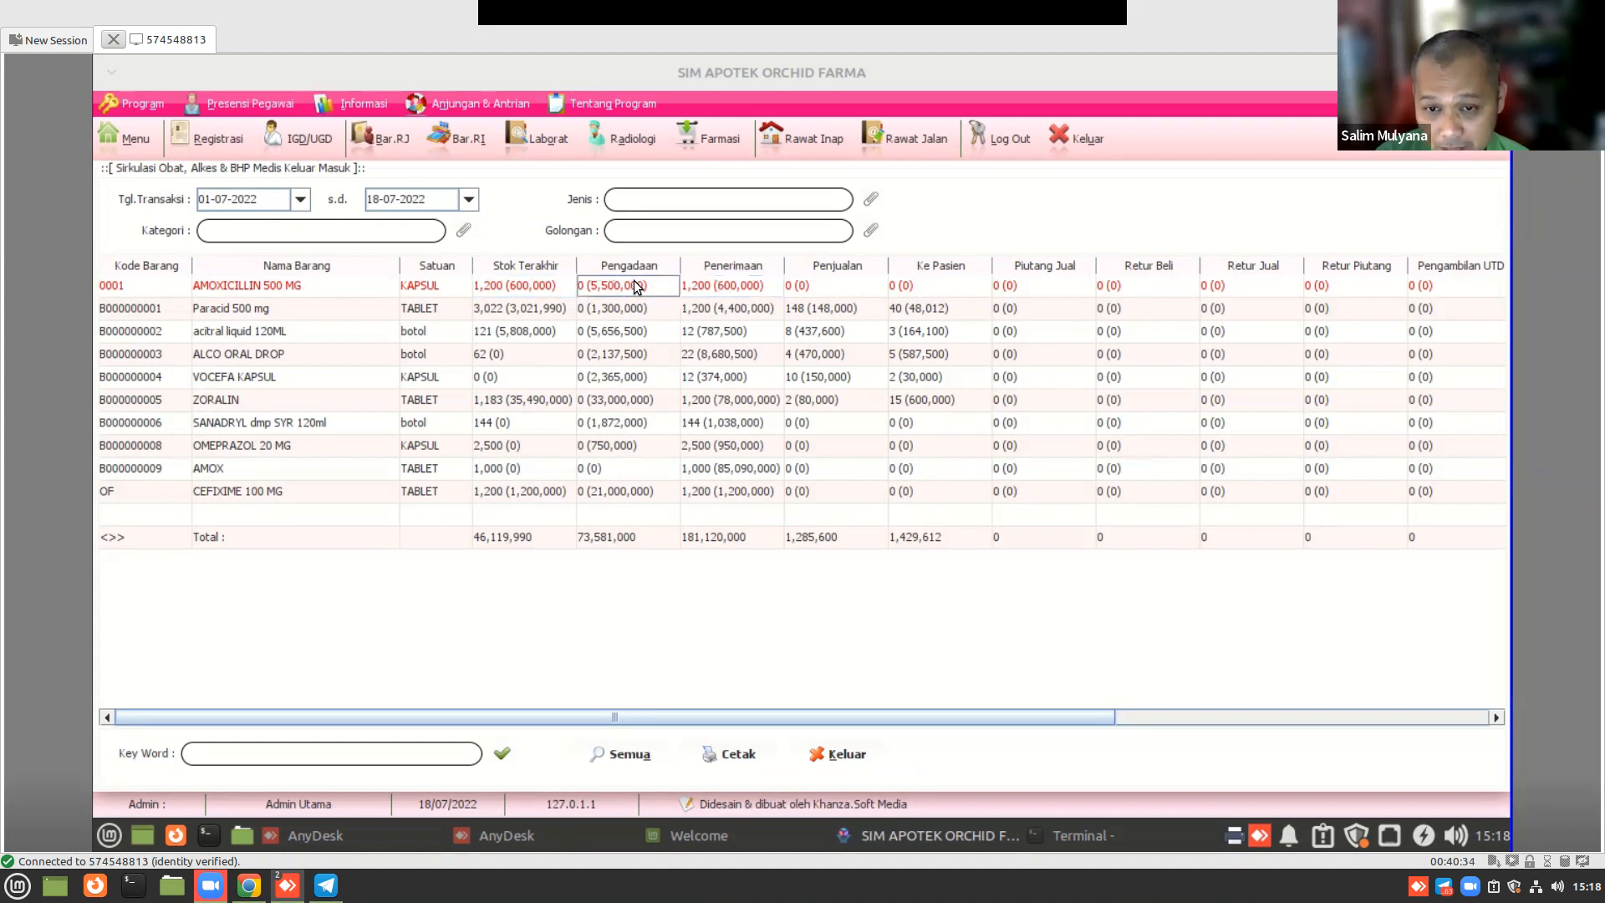
click(743, 281)
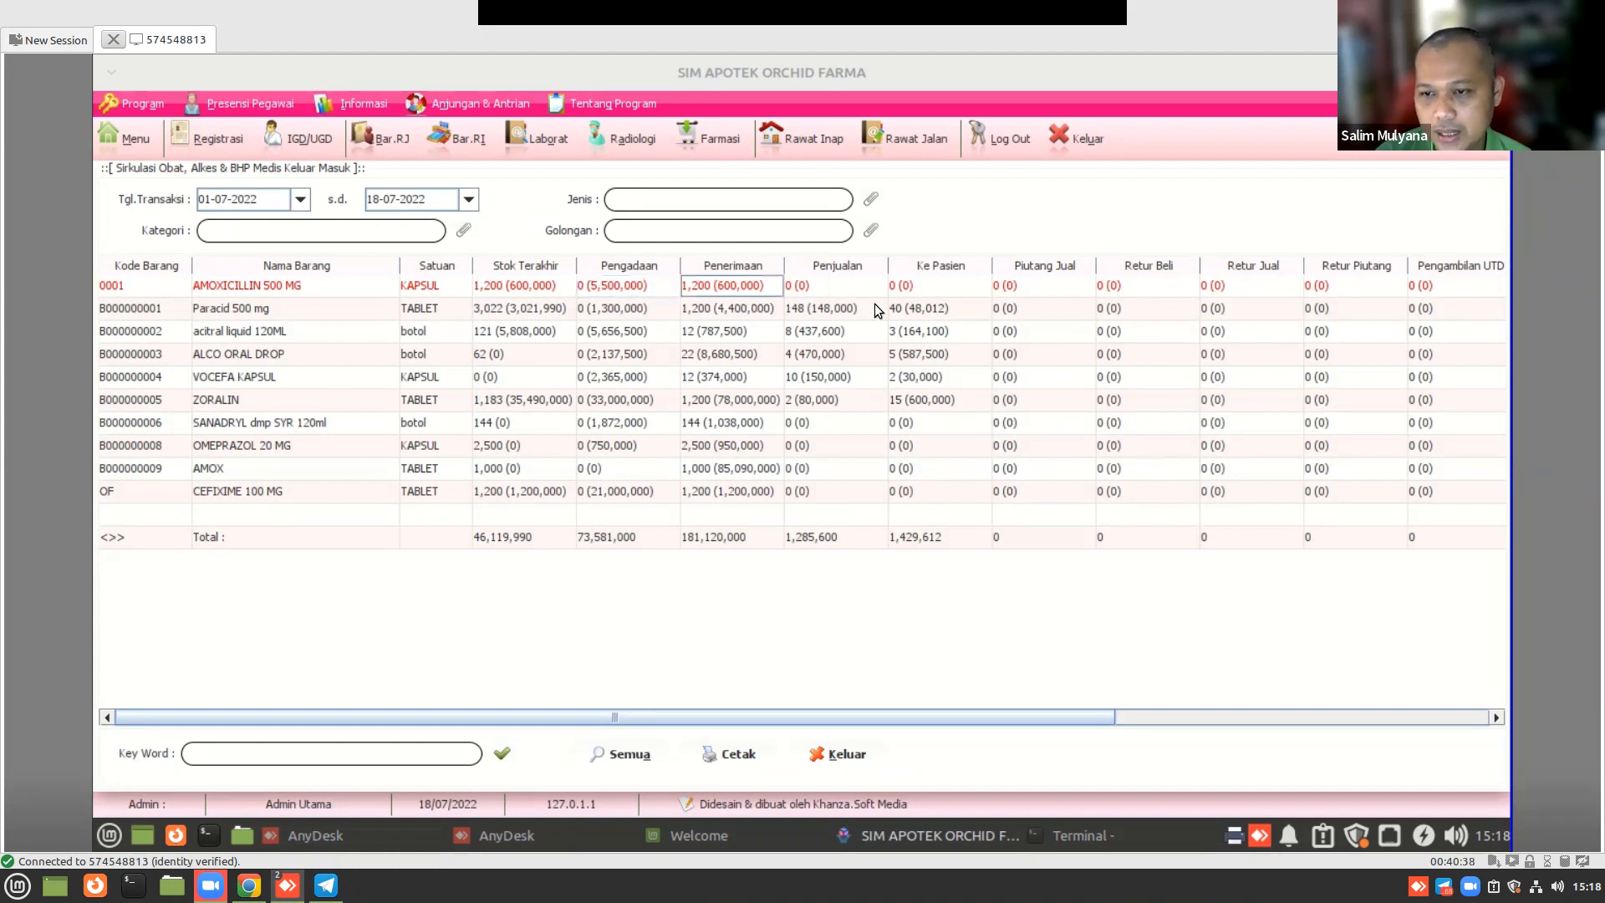
click(955, 283)
- Check Paracid 500 mg's figures and the totals (Penjualan 1,285,600, Ke Pasien 1,429,612), then close the report
click(324, 312)
click(497, 304)
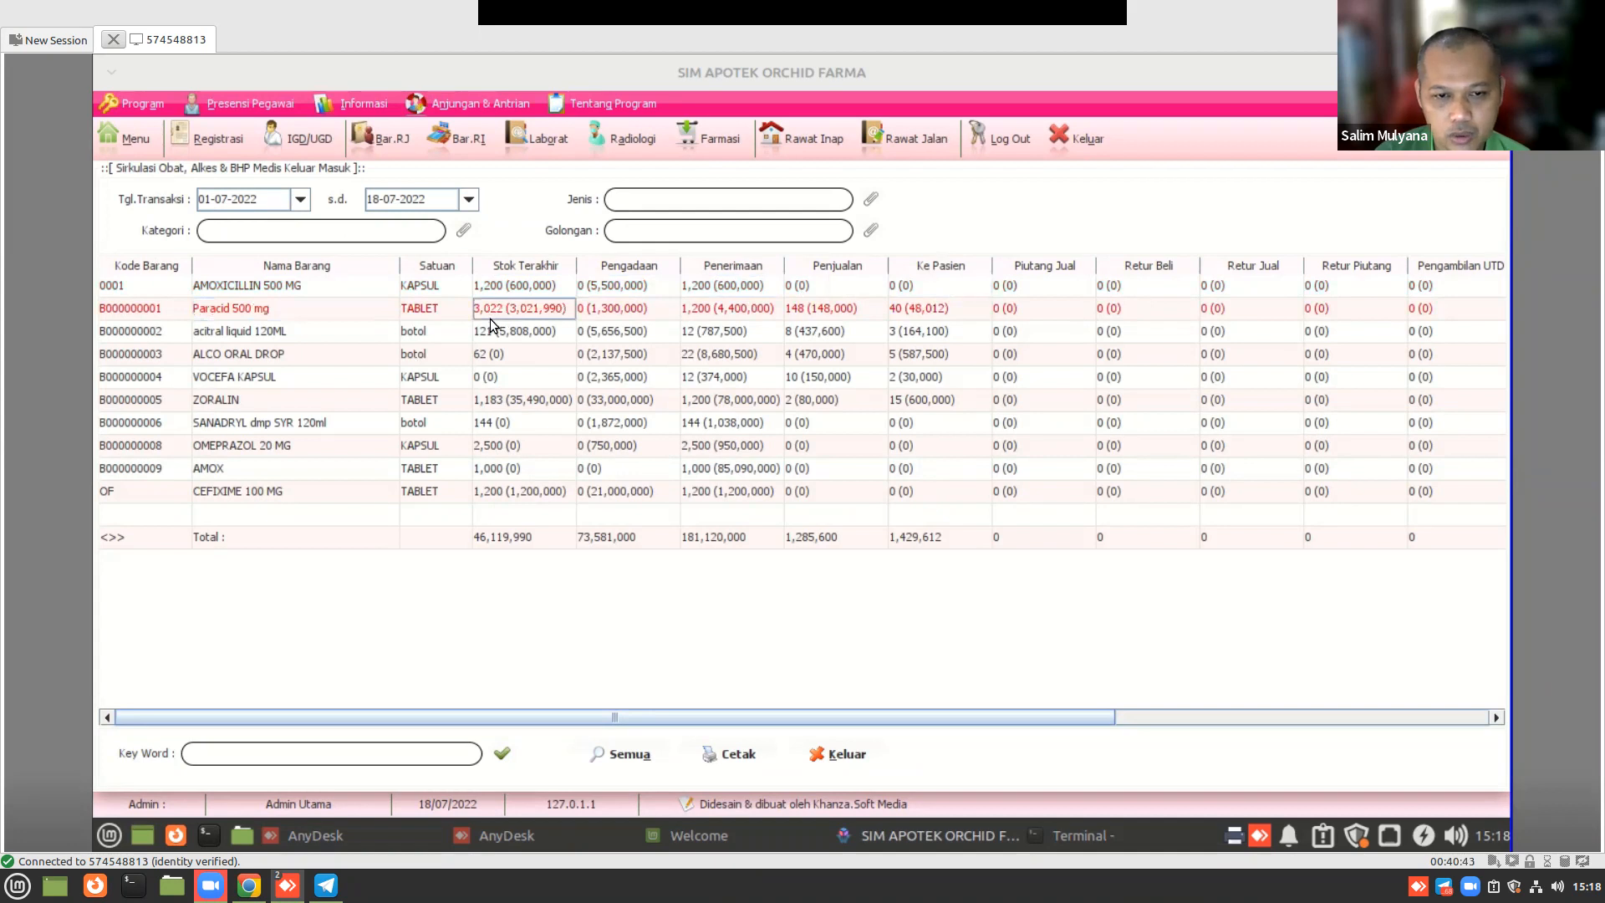
click(622, 305)
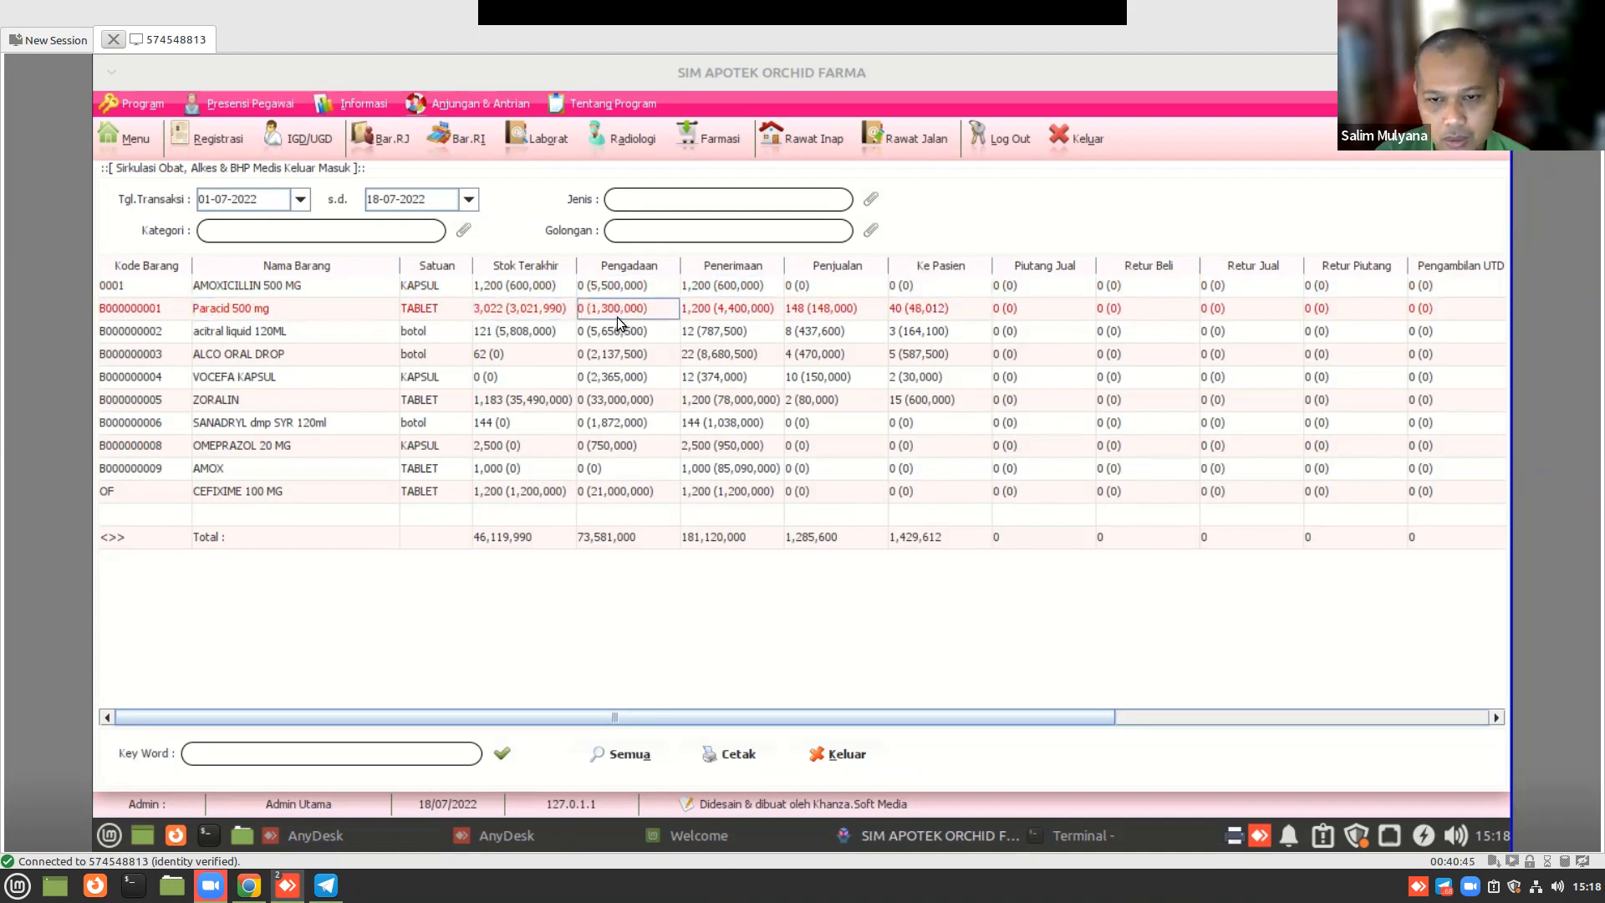
click(717, 308)
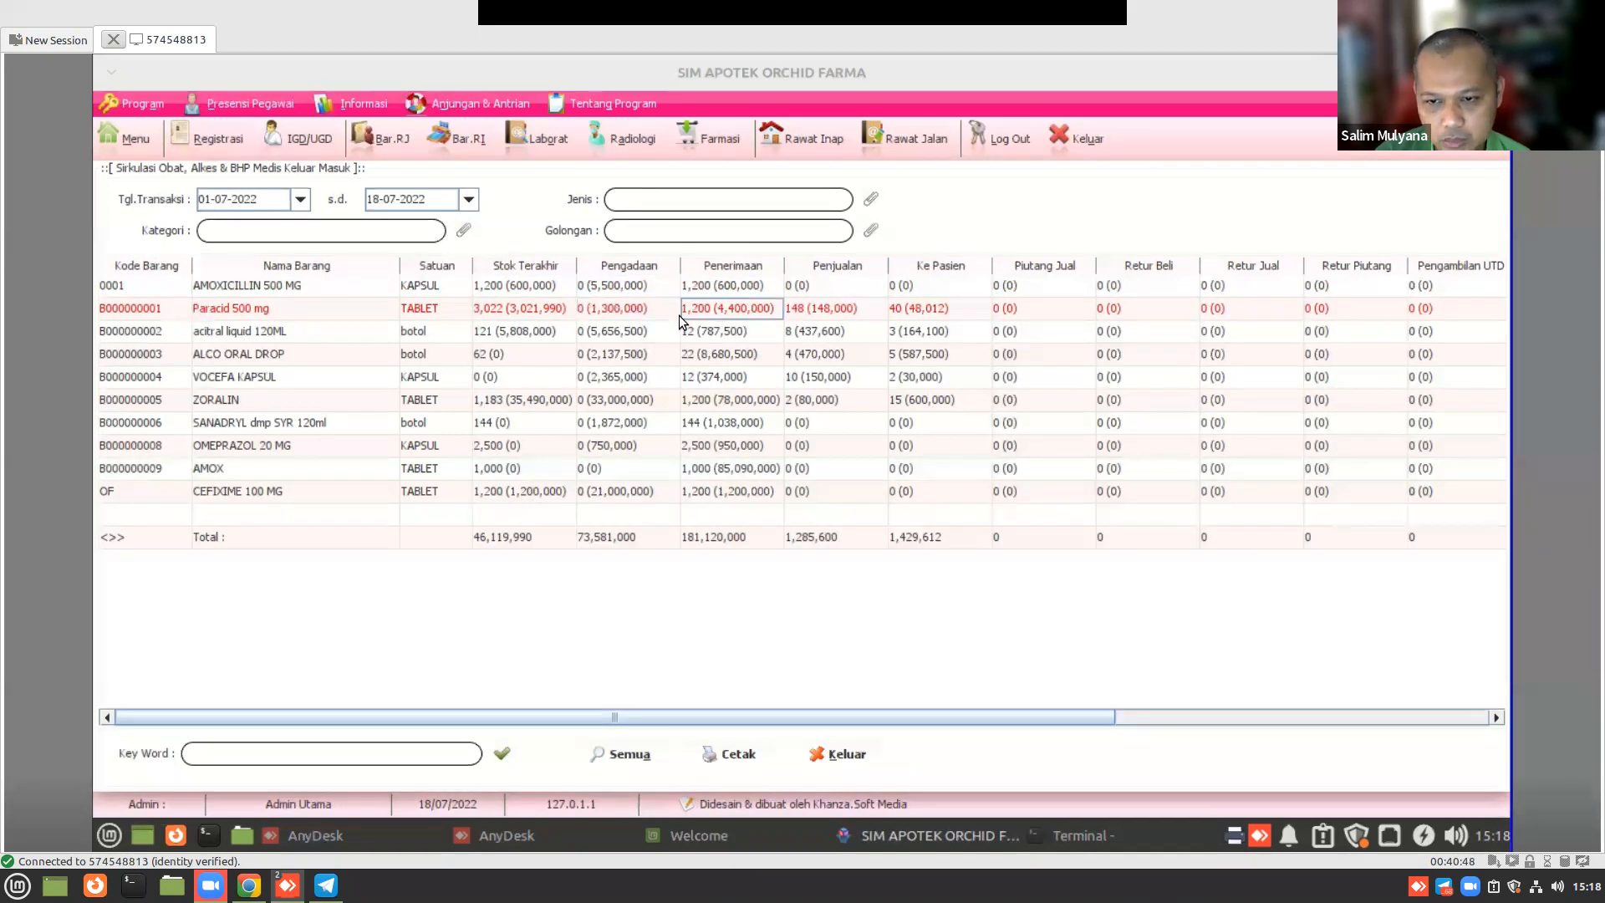
click(821, 308)
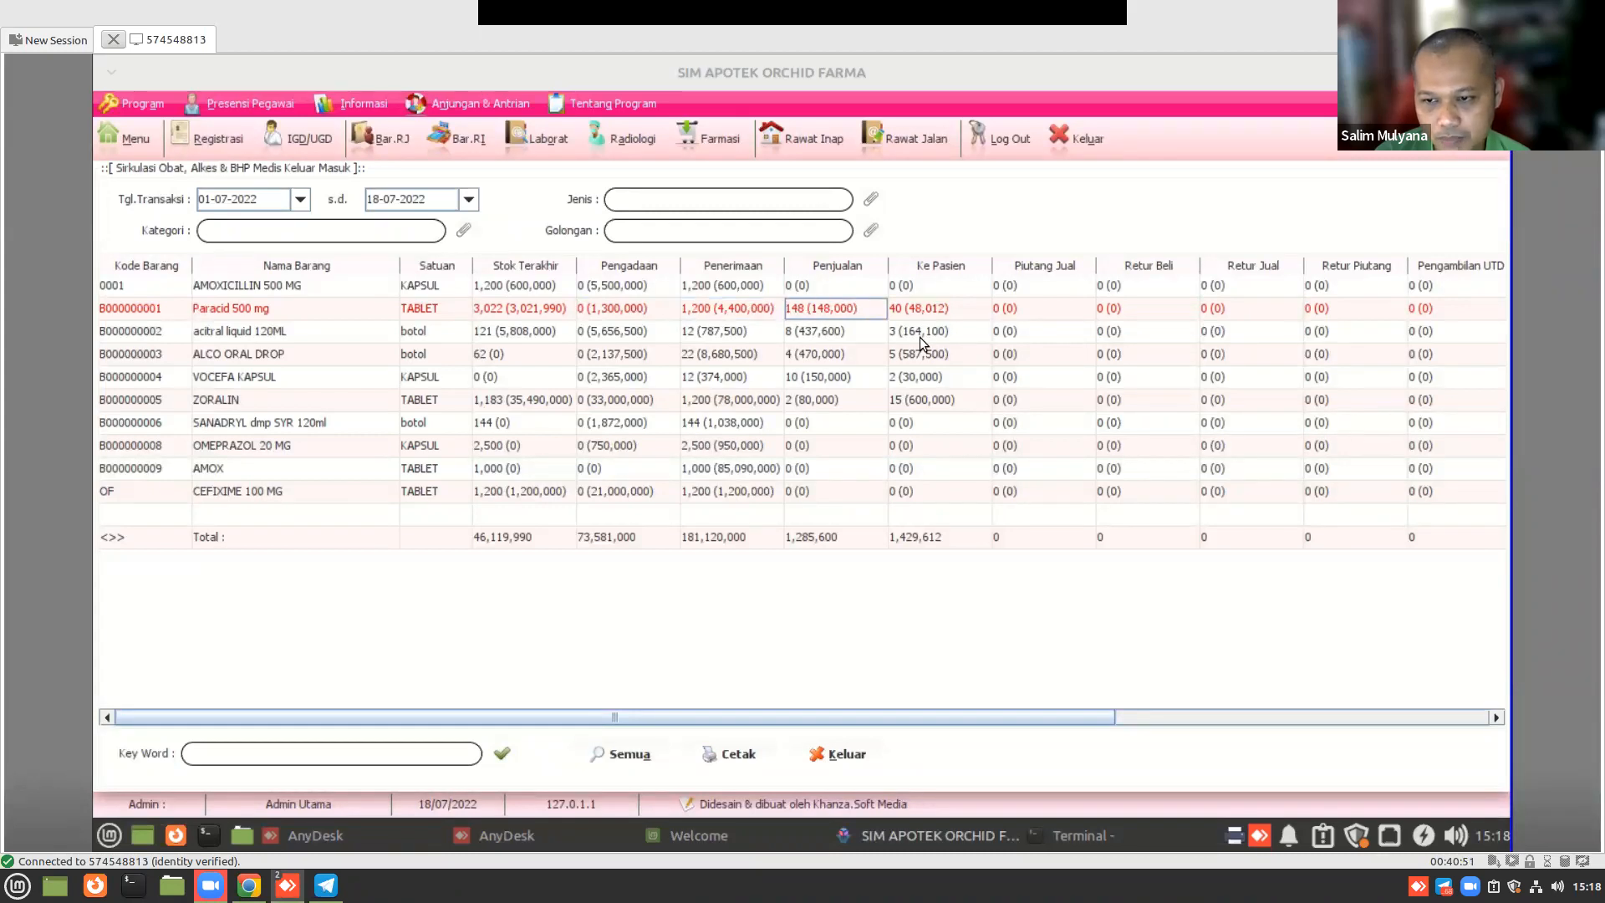
click(924, 308)
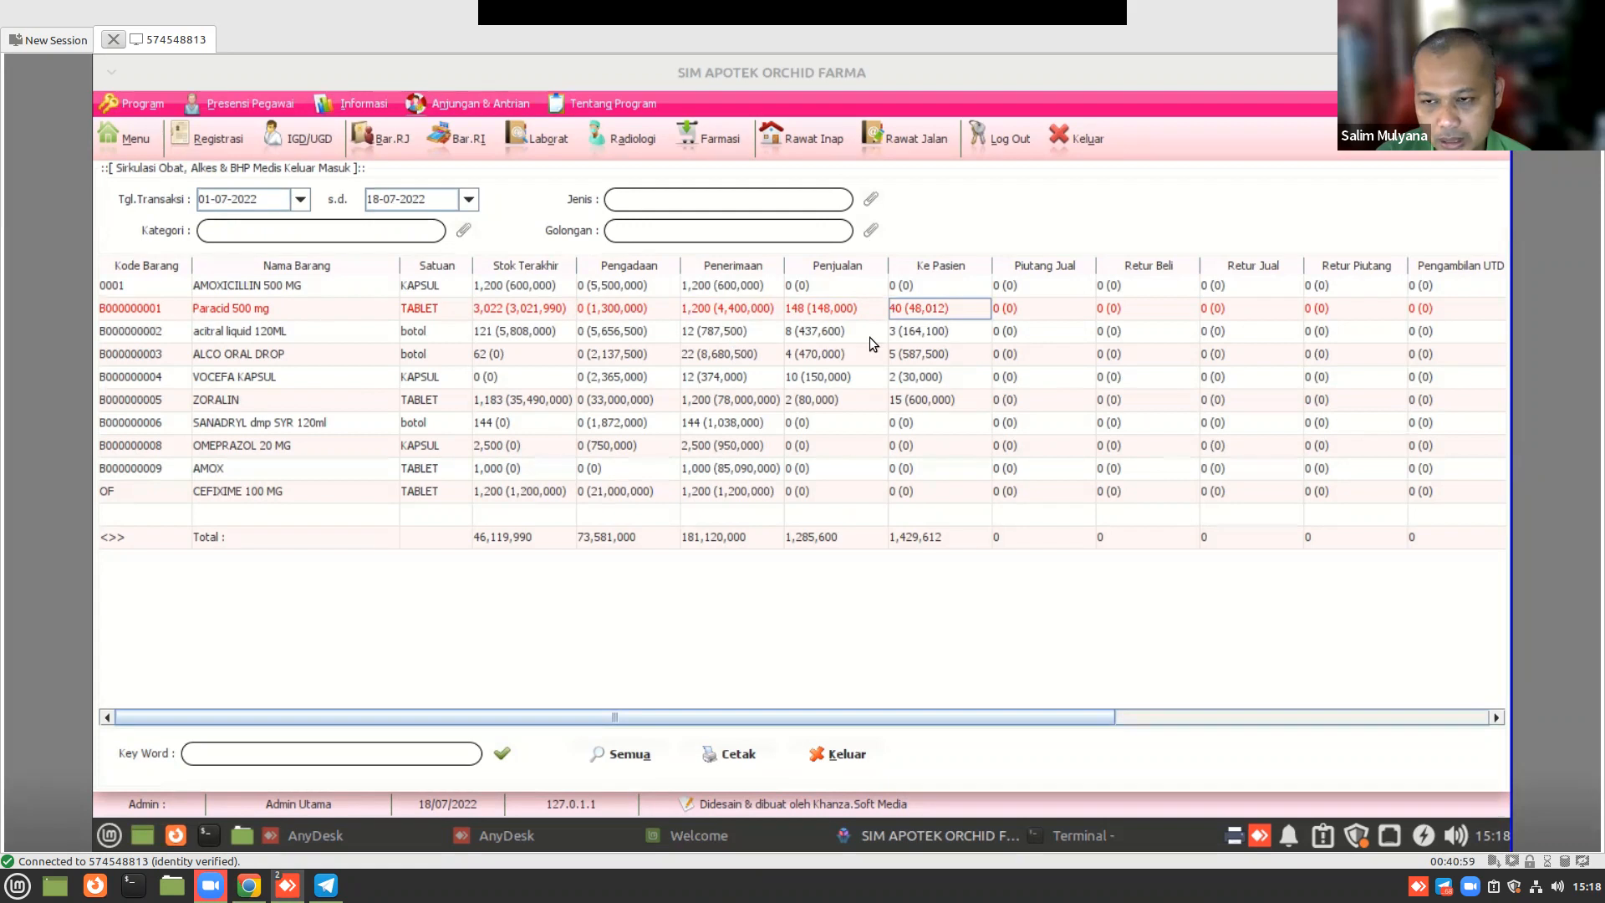
click(913, 539)
click(824, 539)
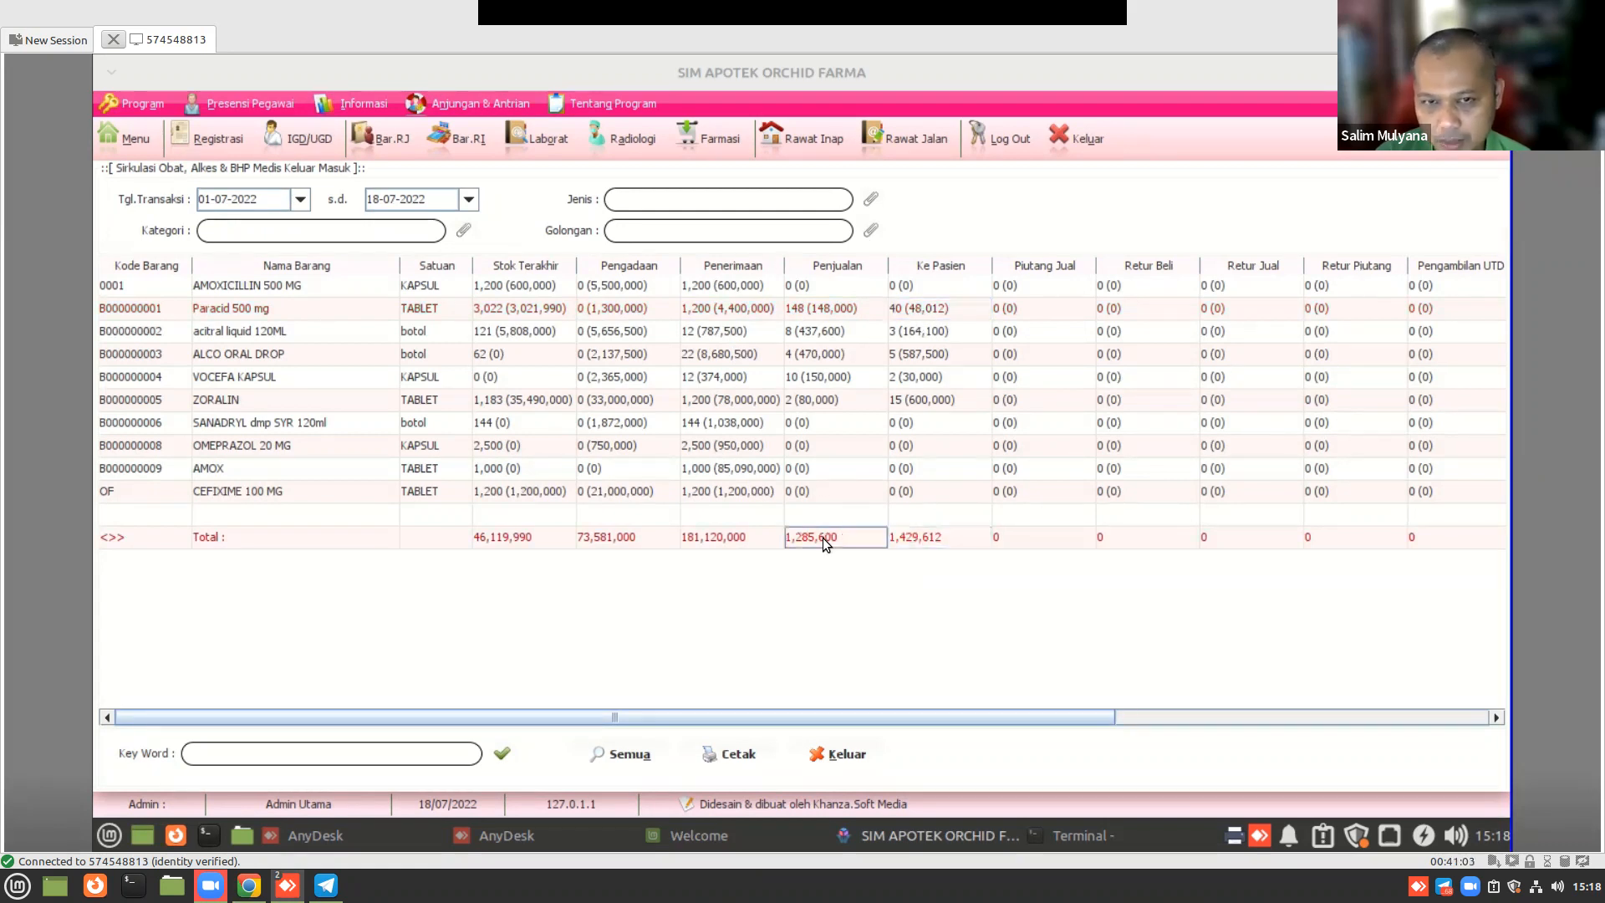
click(840, 754)
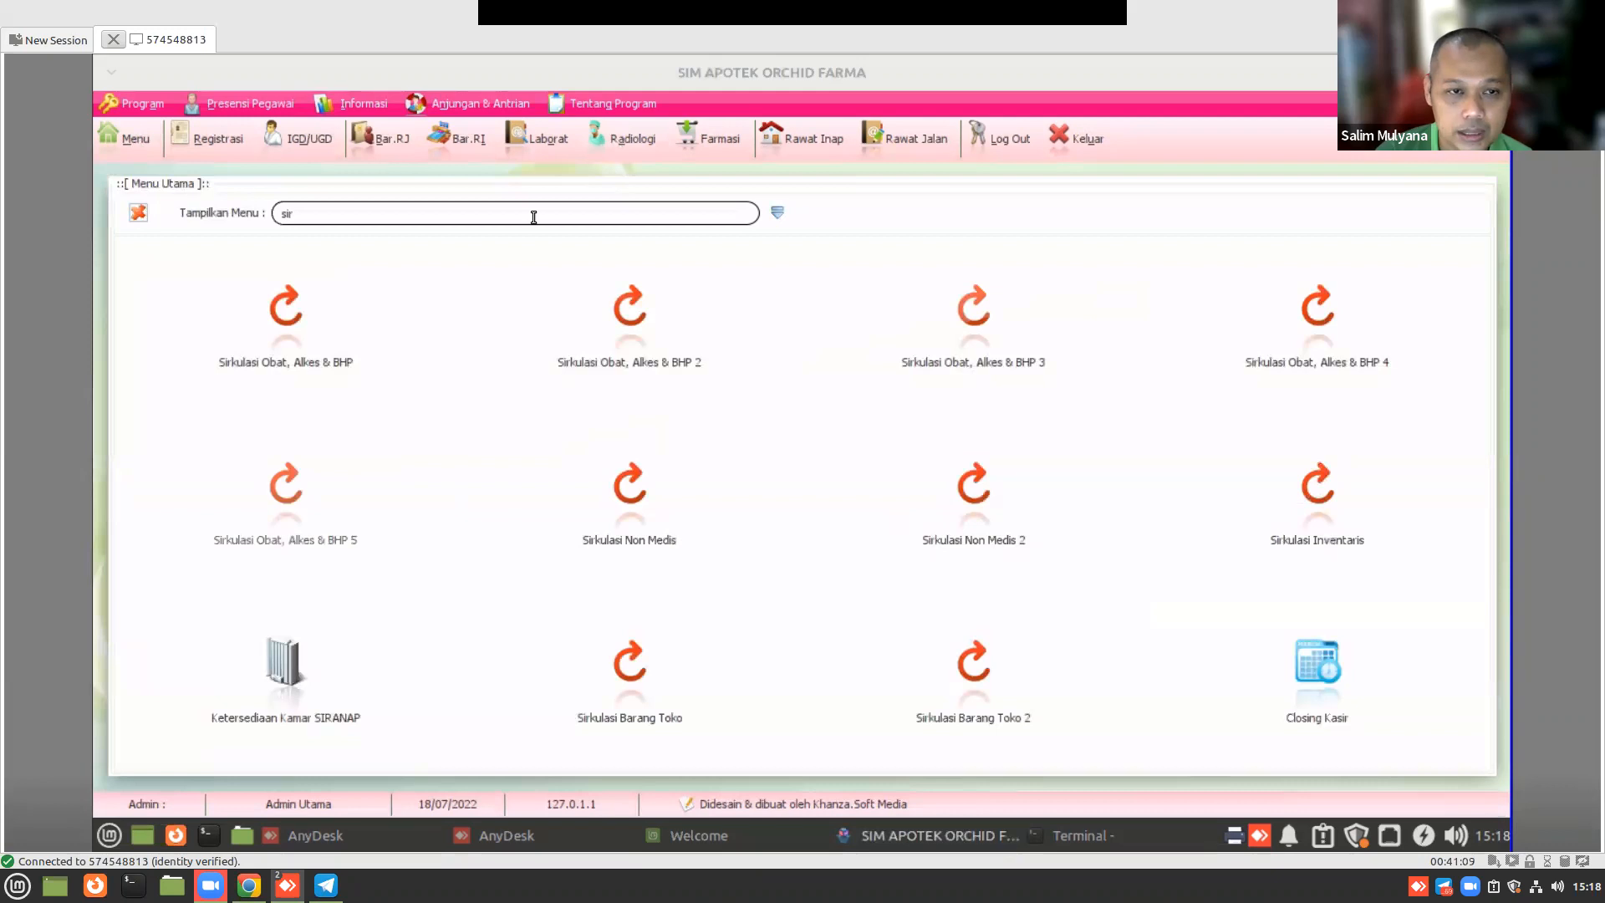
- Open Riwayat Obat, Alkes & BHP via 'riwayat obat' and inspect the CEFIXIME 100 MG entry
text(riwayat obat)
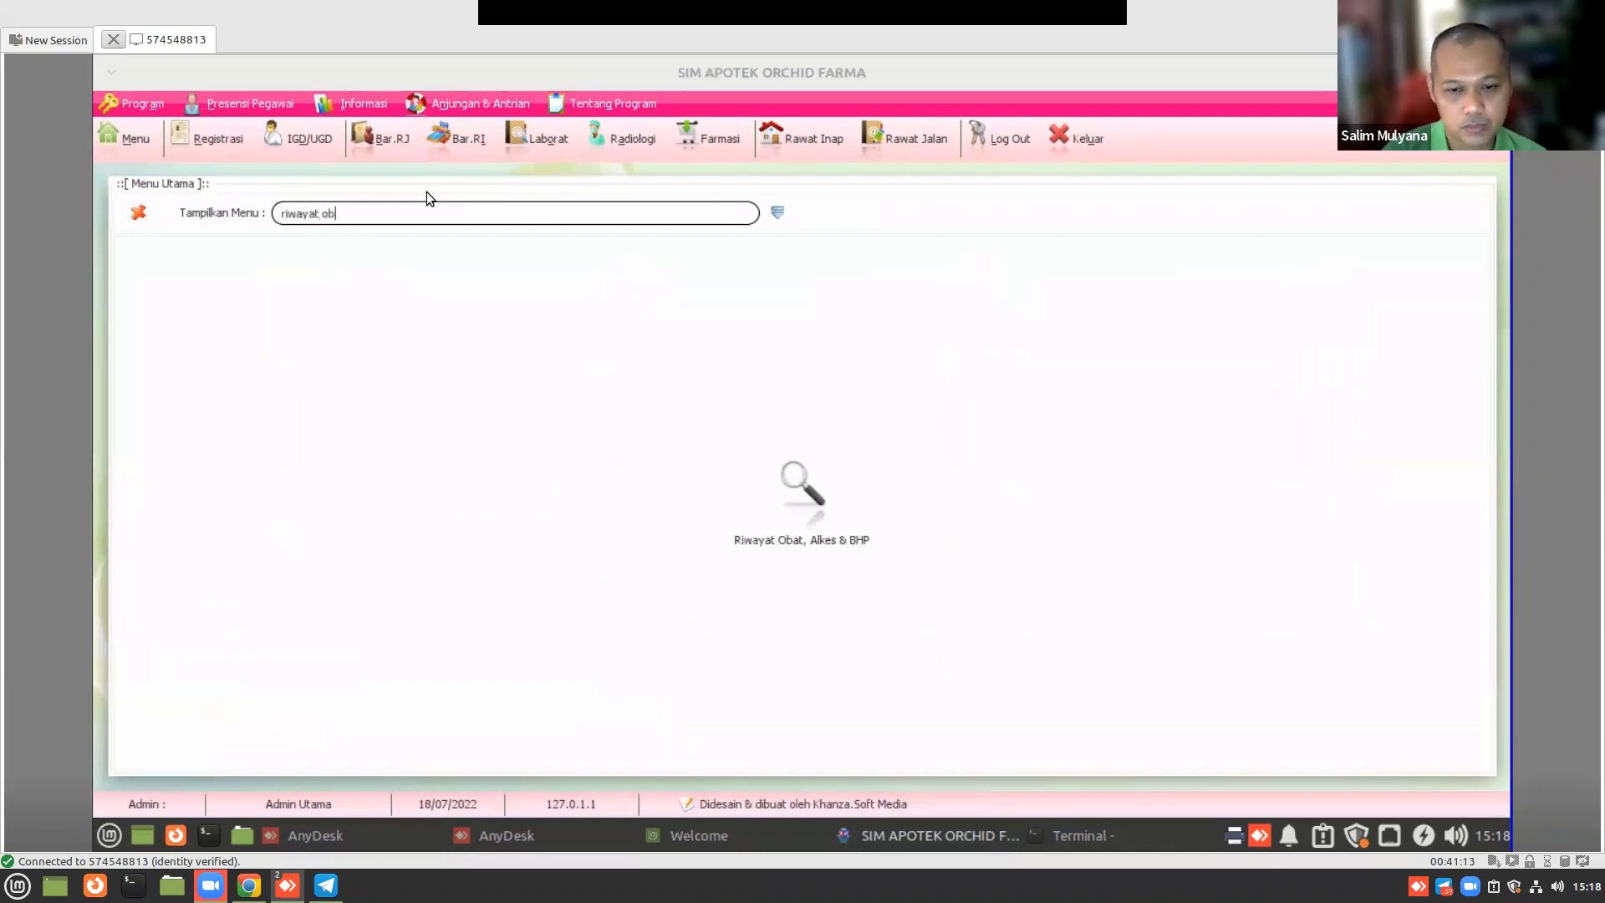
click(812, 493)
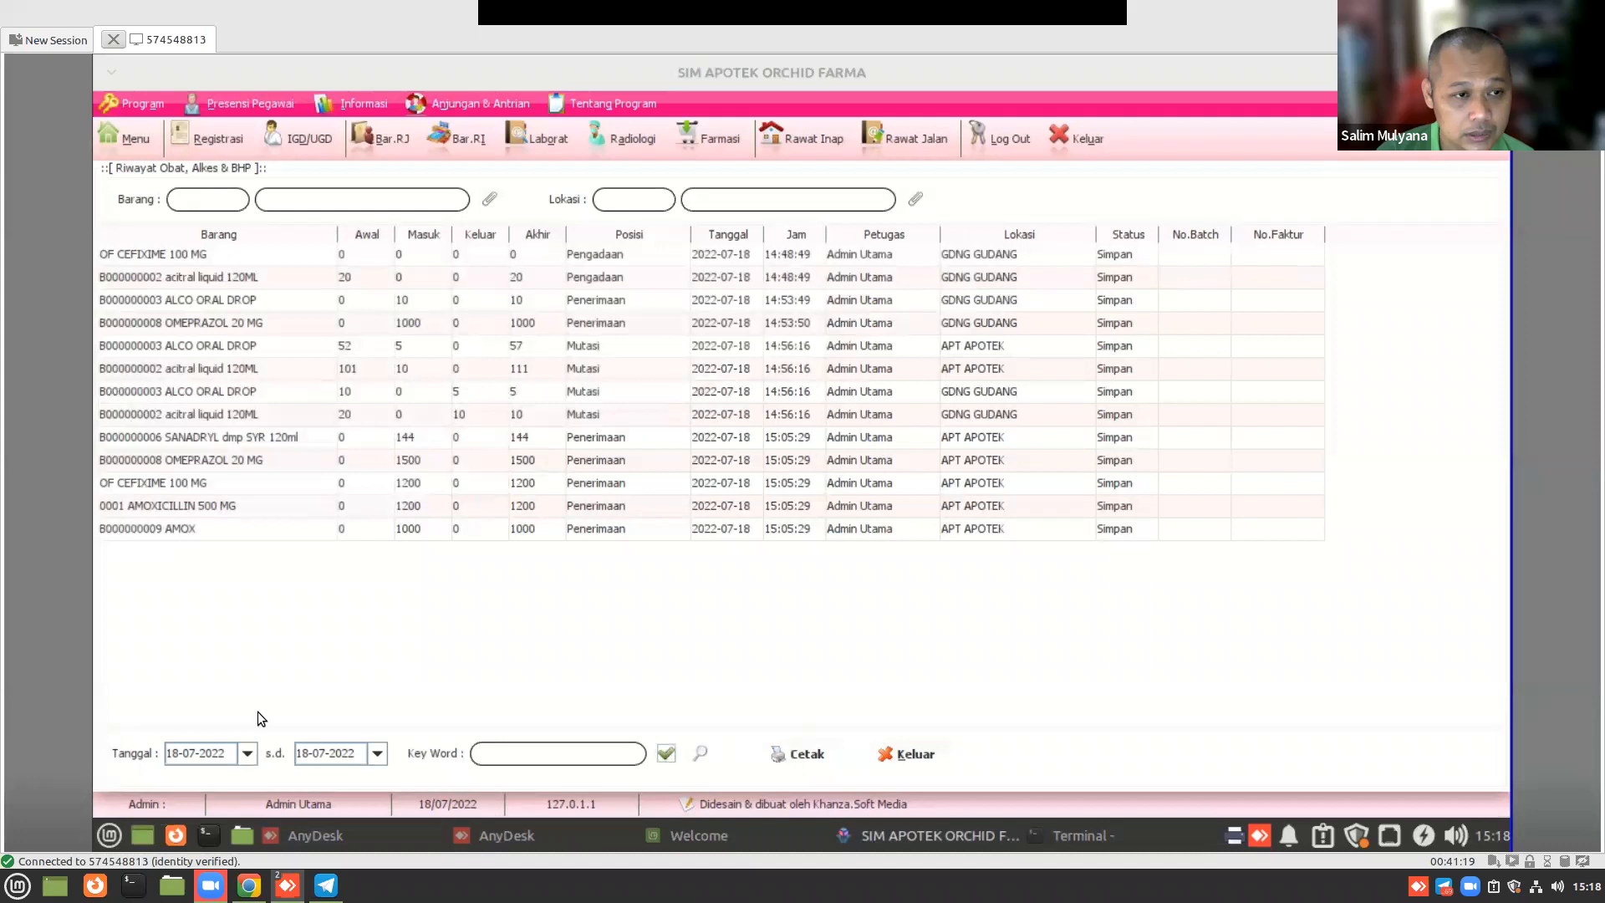
click(234, 259)
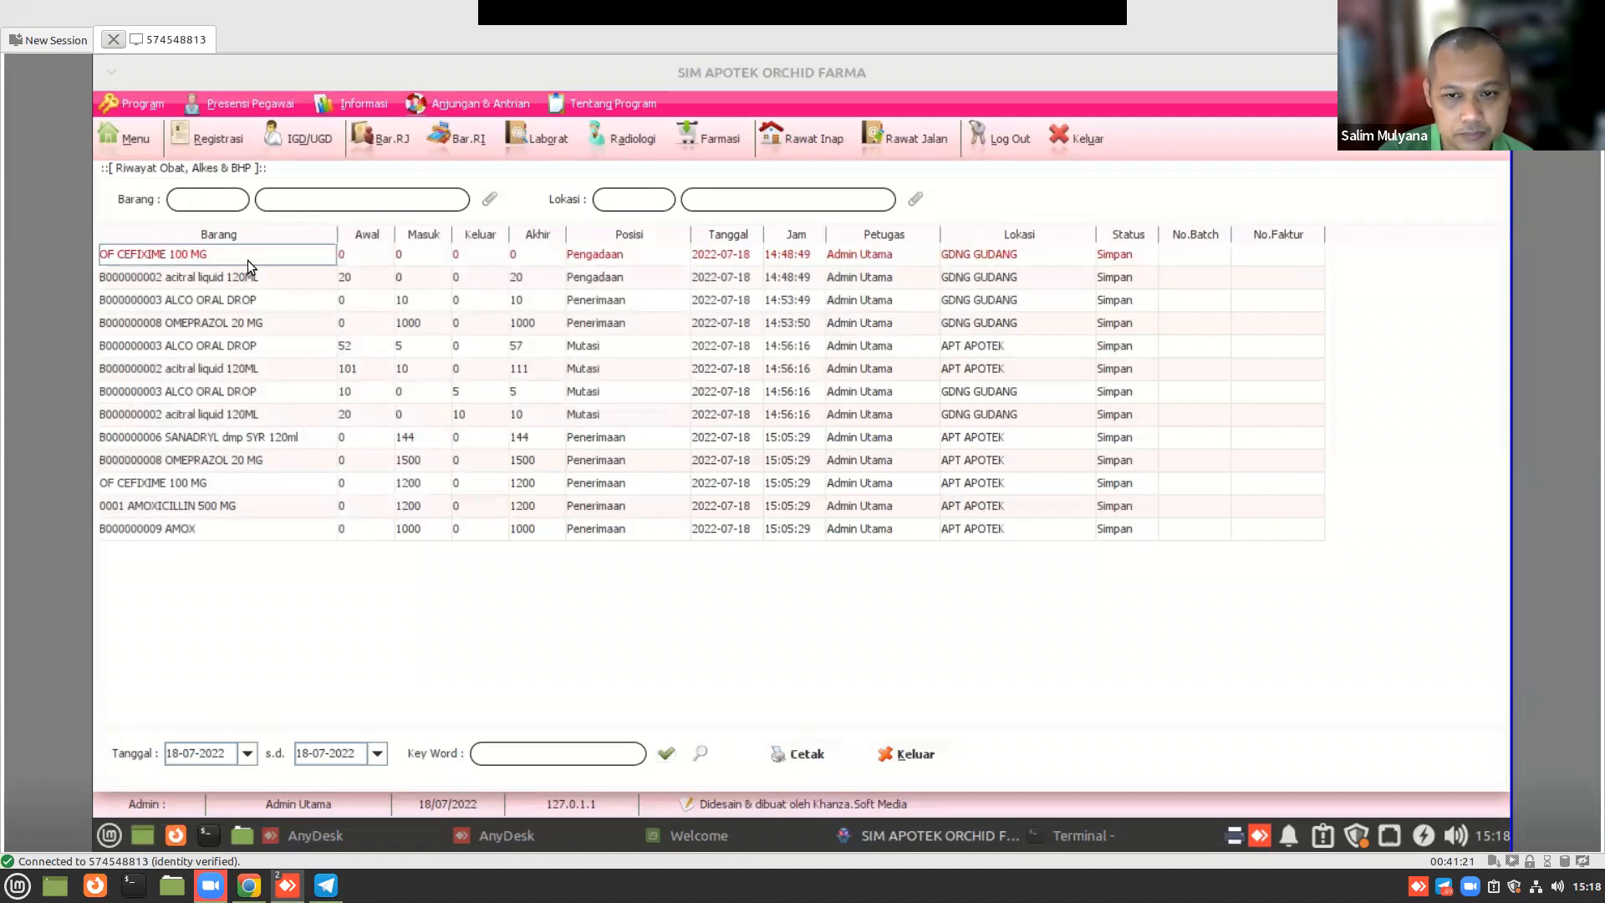
click(353, 247)
click(418, 251)
click(609, 254)
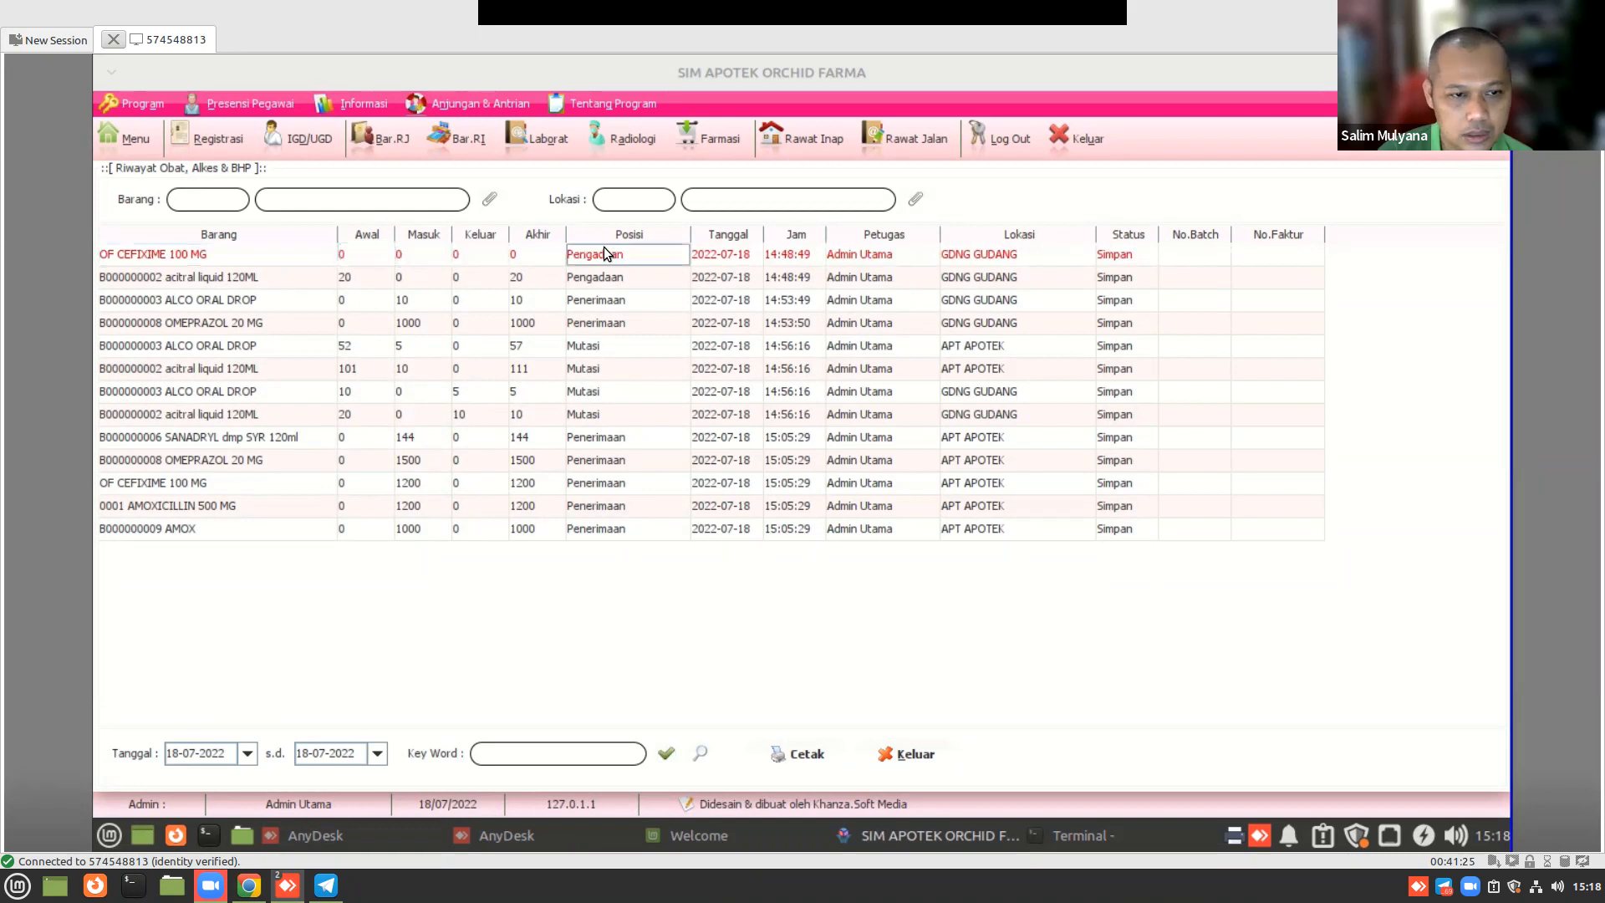
- Inspect the acitral liquid 120ML (Awal 20, Akhir 20) and ALCO ORAL DROP (Masuk 10) entries
click(268, 277)
click(341, 281)
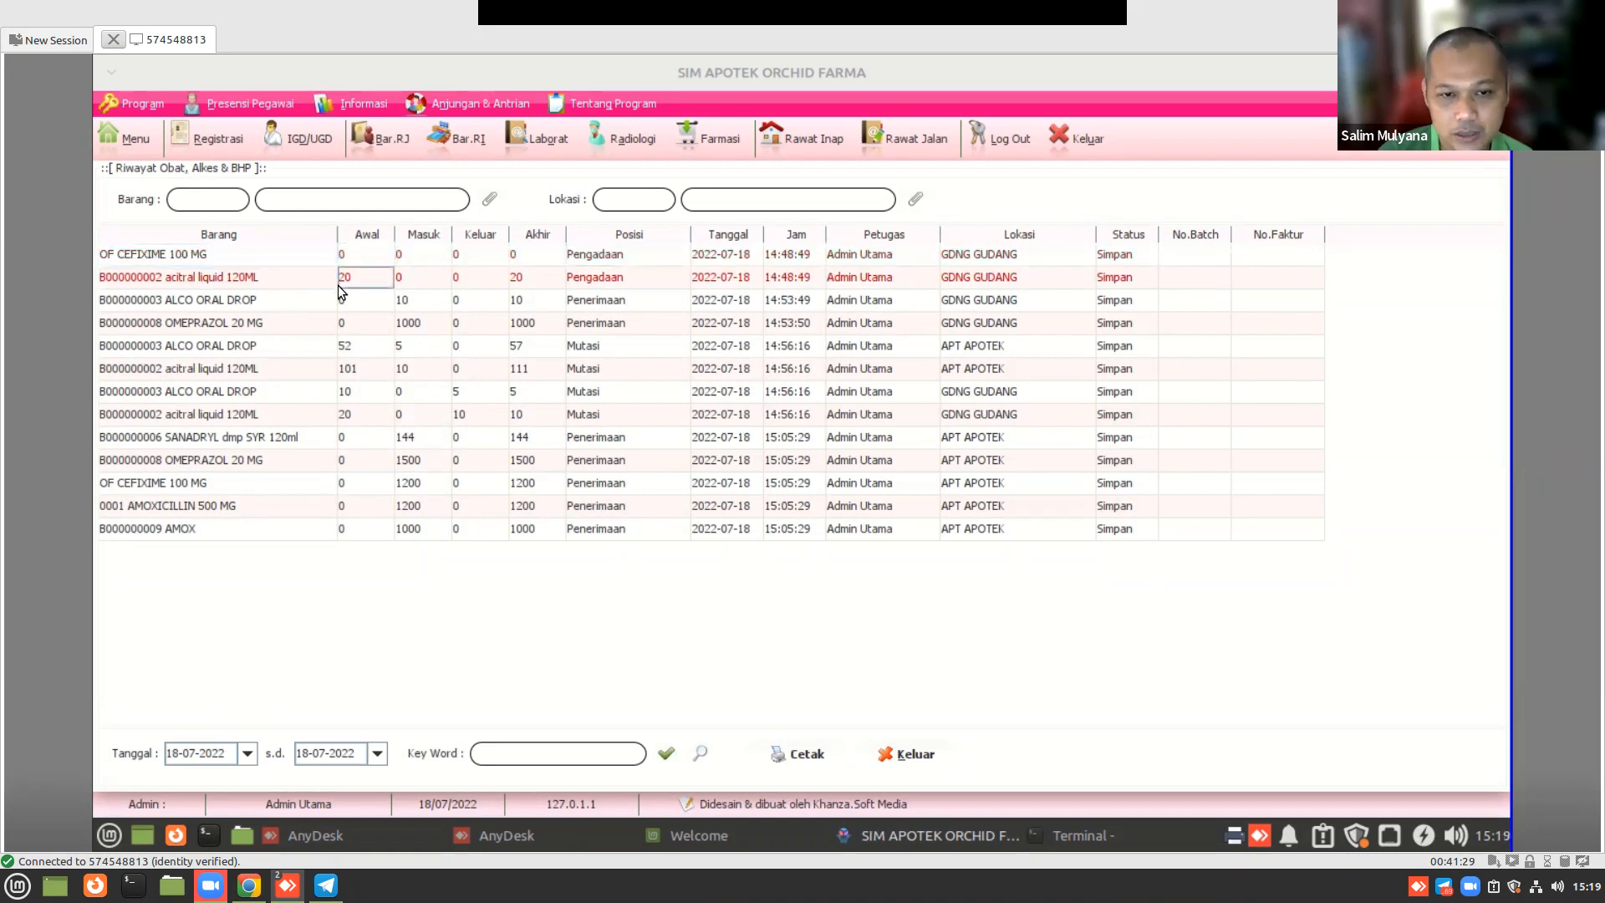
click(530, 282)
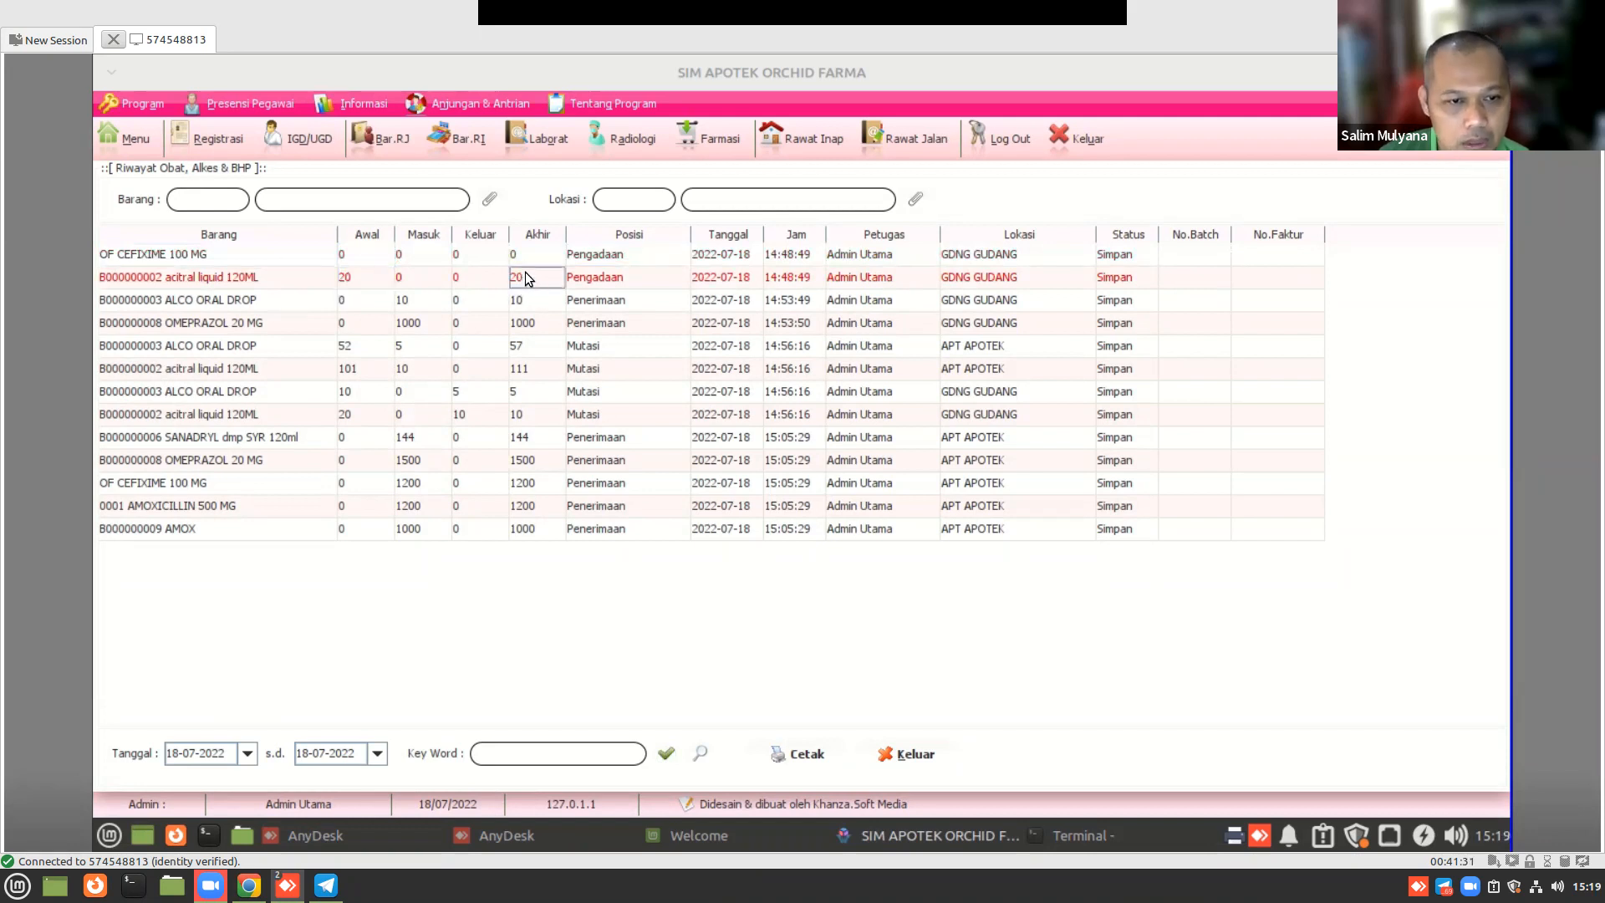
click(346, 304)
click(246, 306)
click(356, 303)
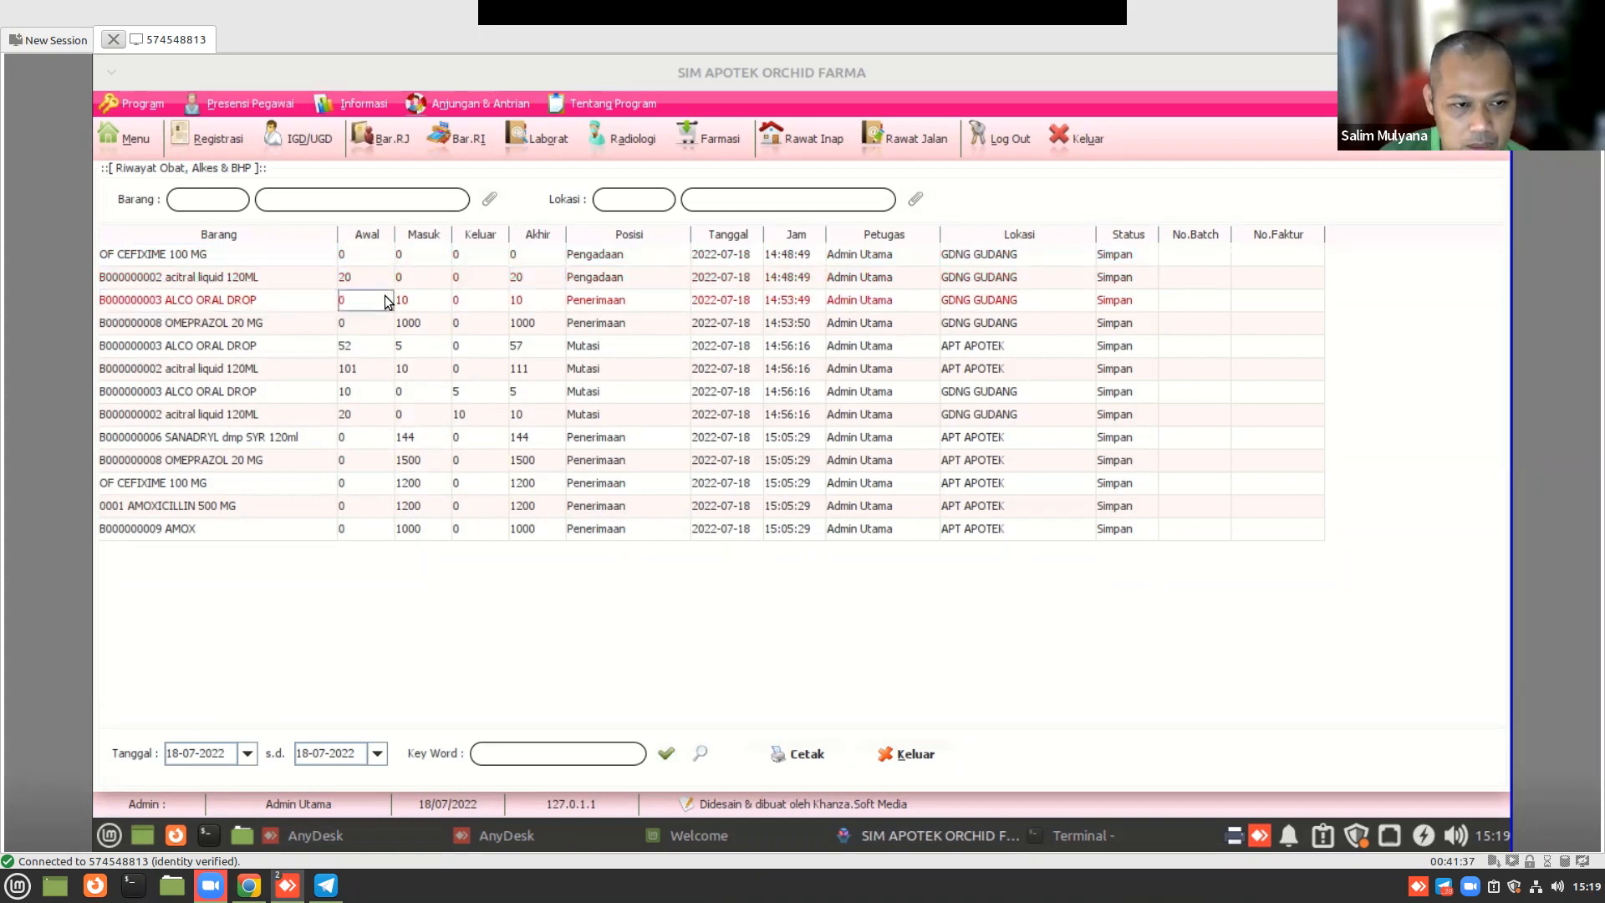
click(426, 303)
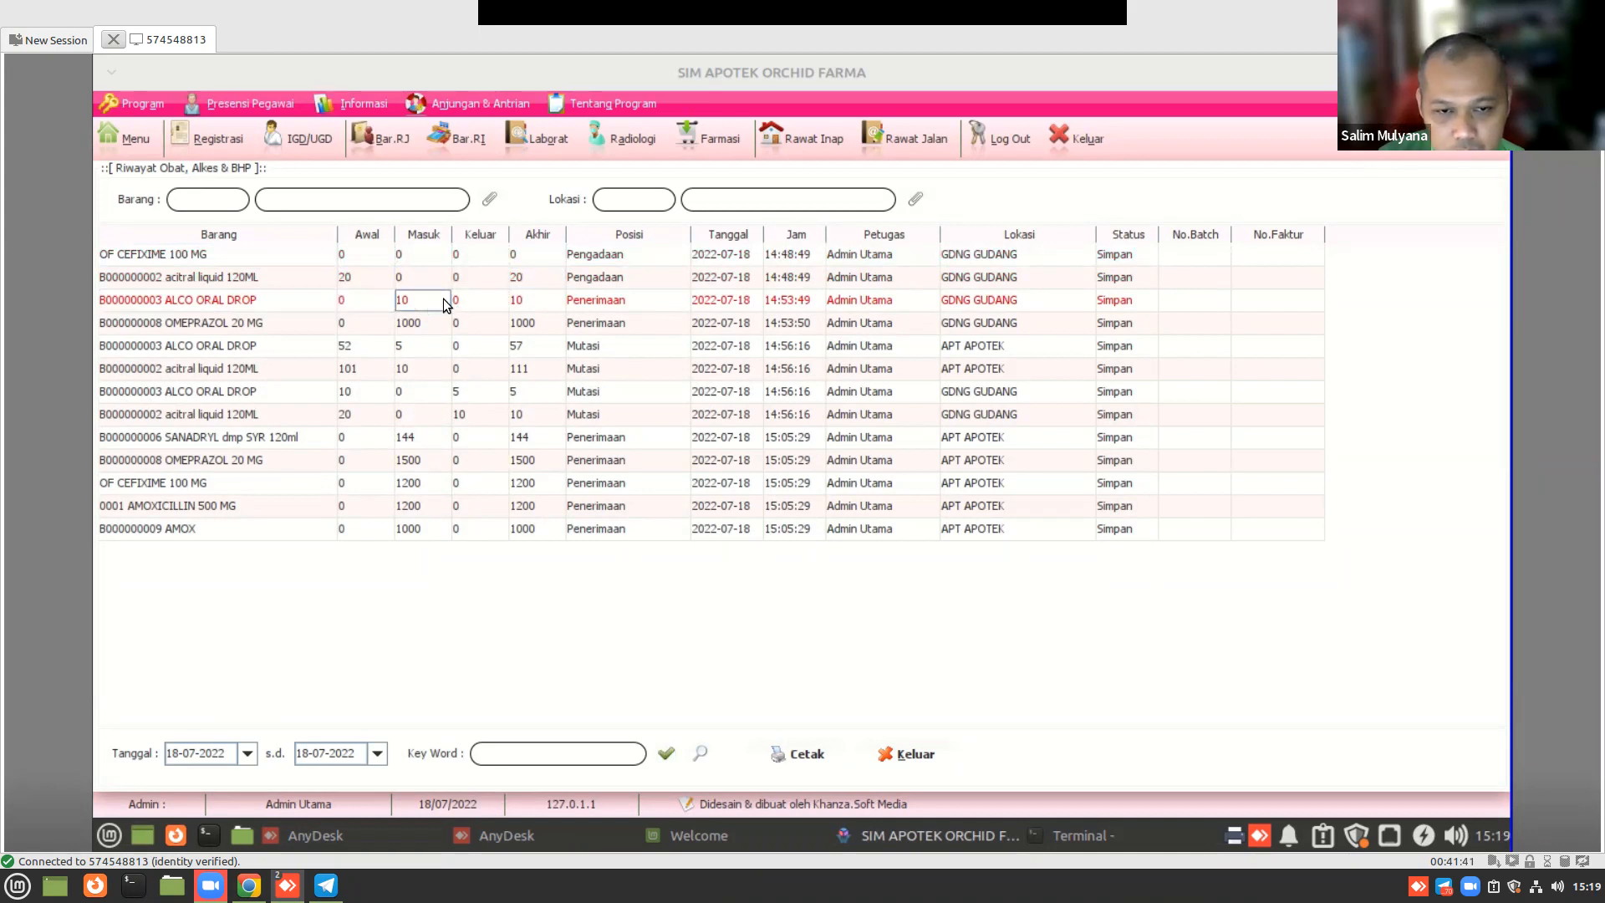
click(618, 302)
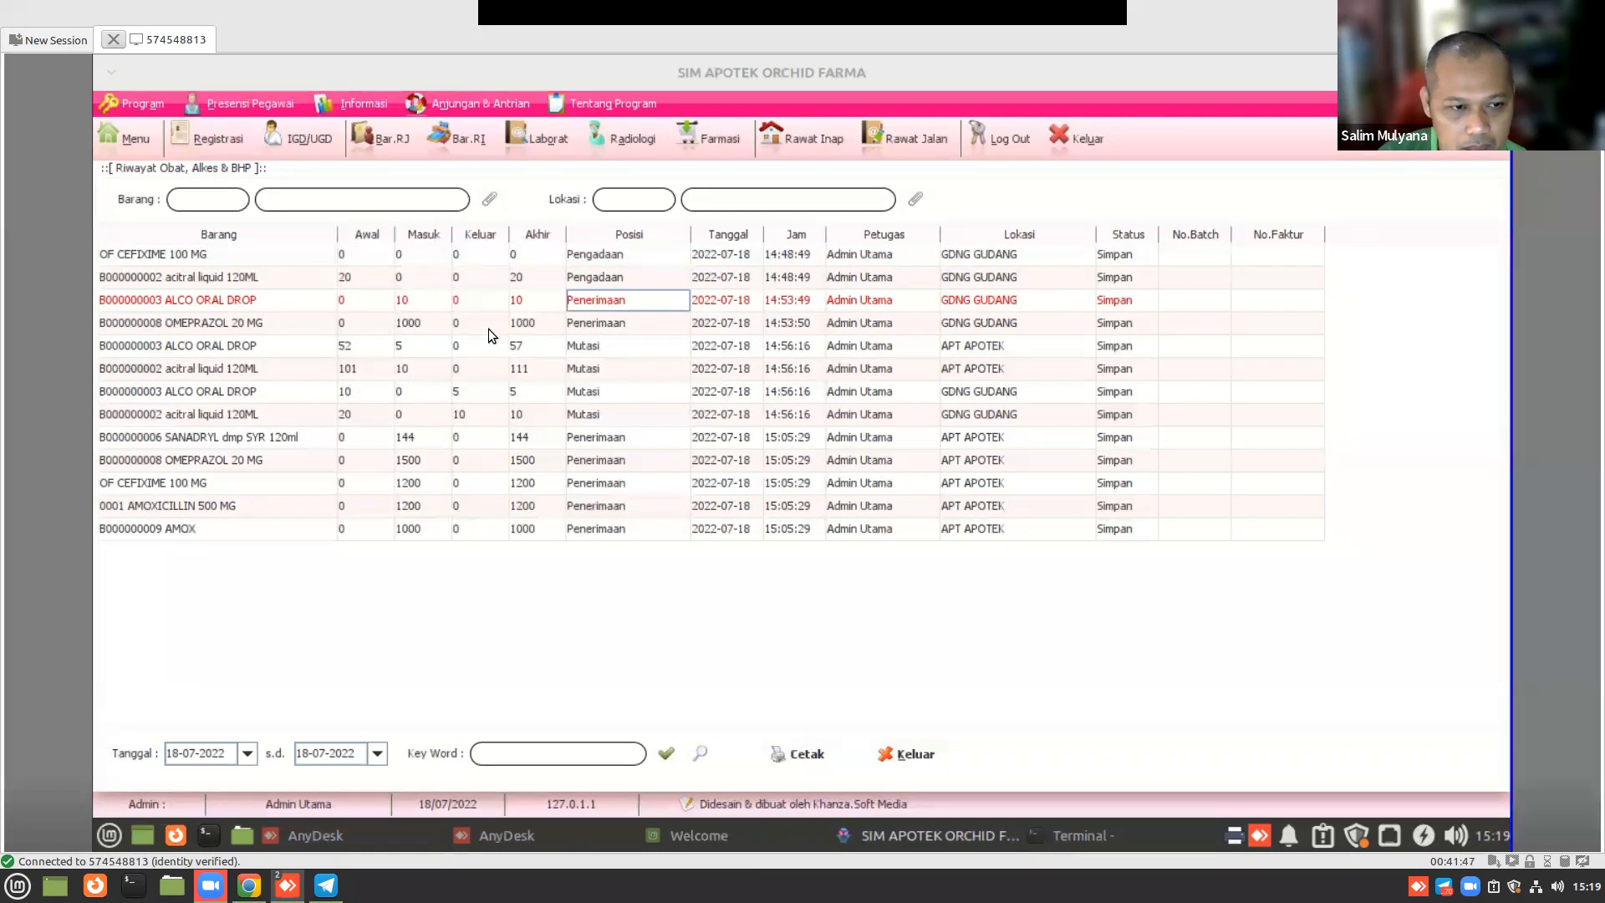
- Check OMEPRAZOL 20 MG (Masuk 1000), step through the remaining entries to AMOX, and close the history
click(366, 321)
click(416, 324)
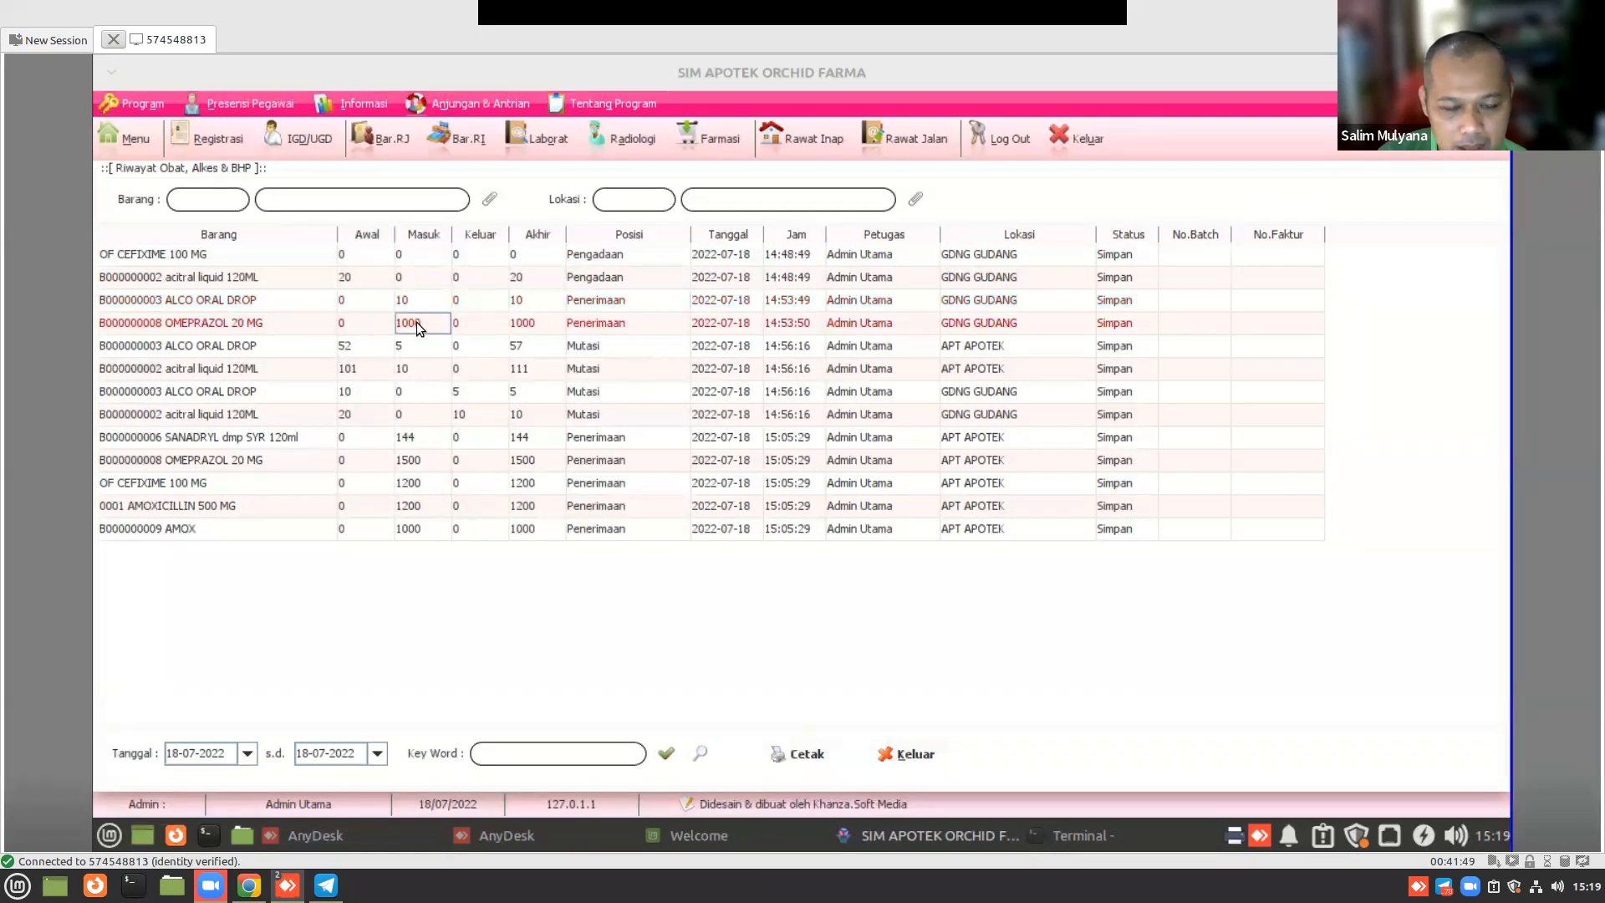
click(647, 325)
click(610, 343)
click(607, 366)
click(606, 415)
click(608, 443)
click(612, 483)
click(618, 507)
click(642, 532)
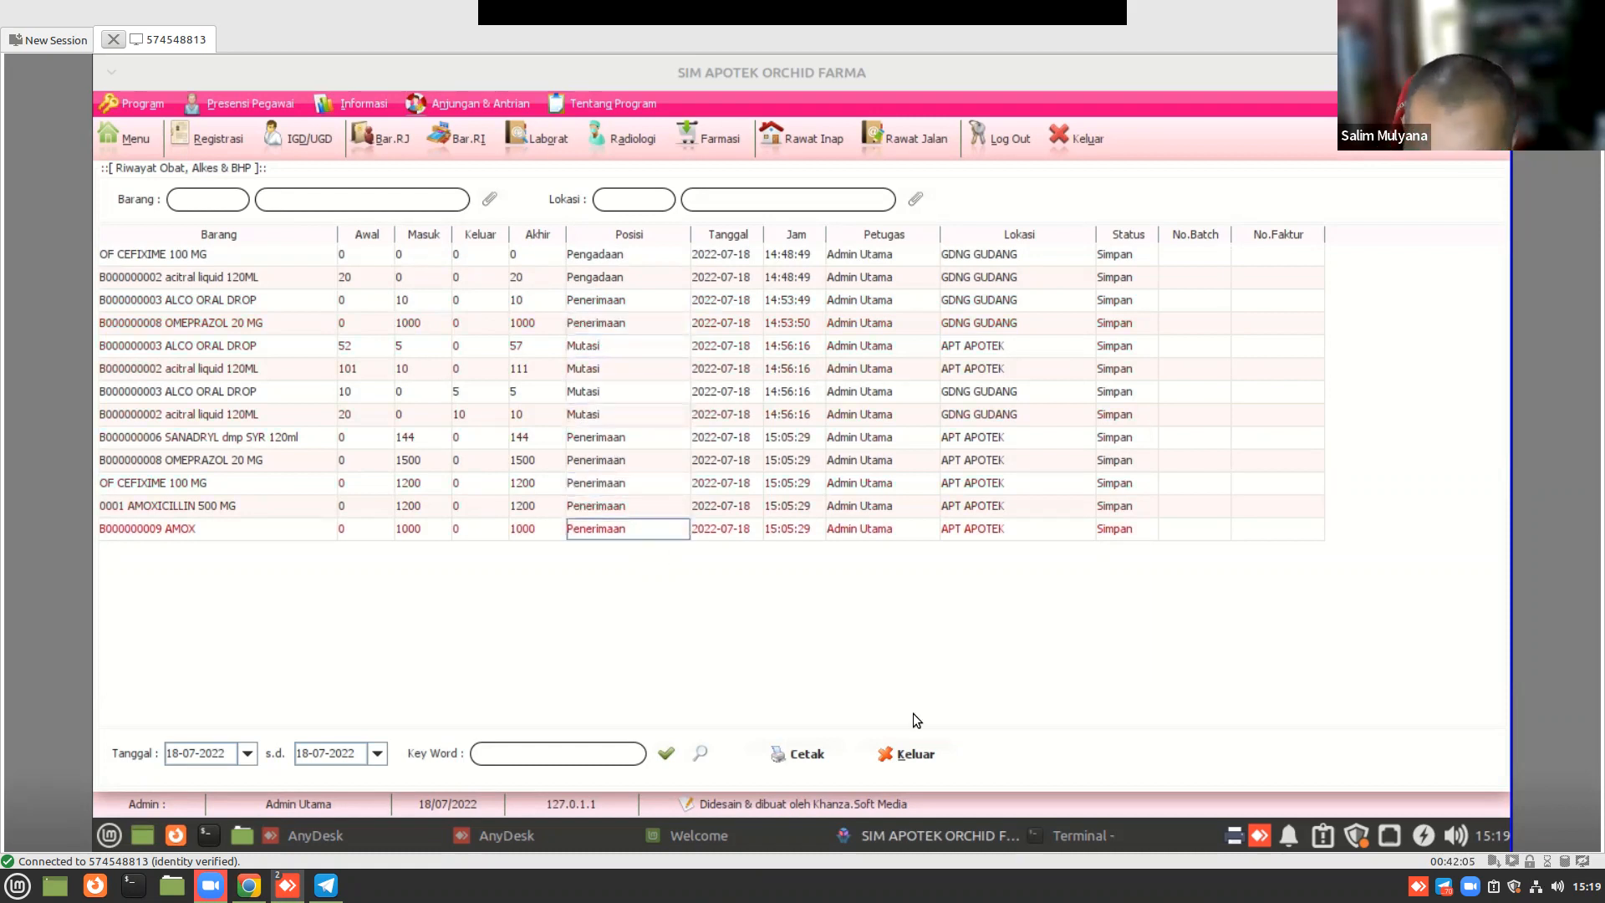
click(918, 755)
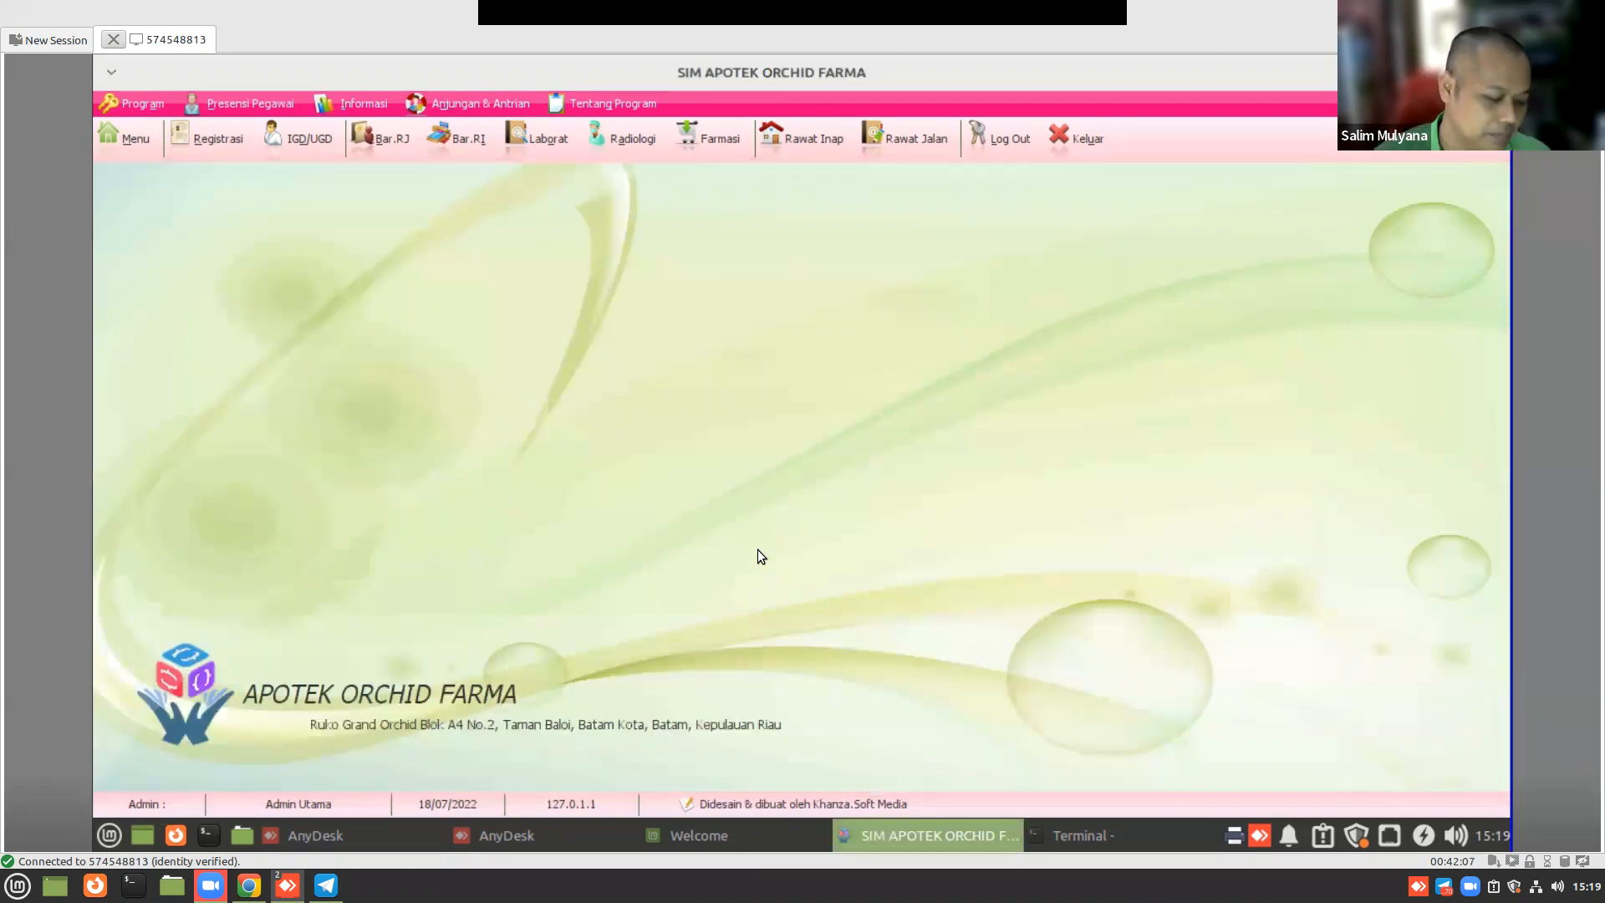
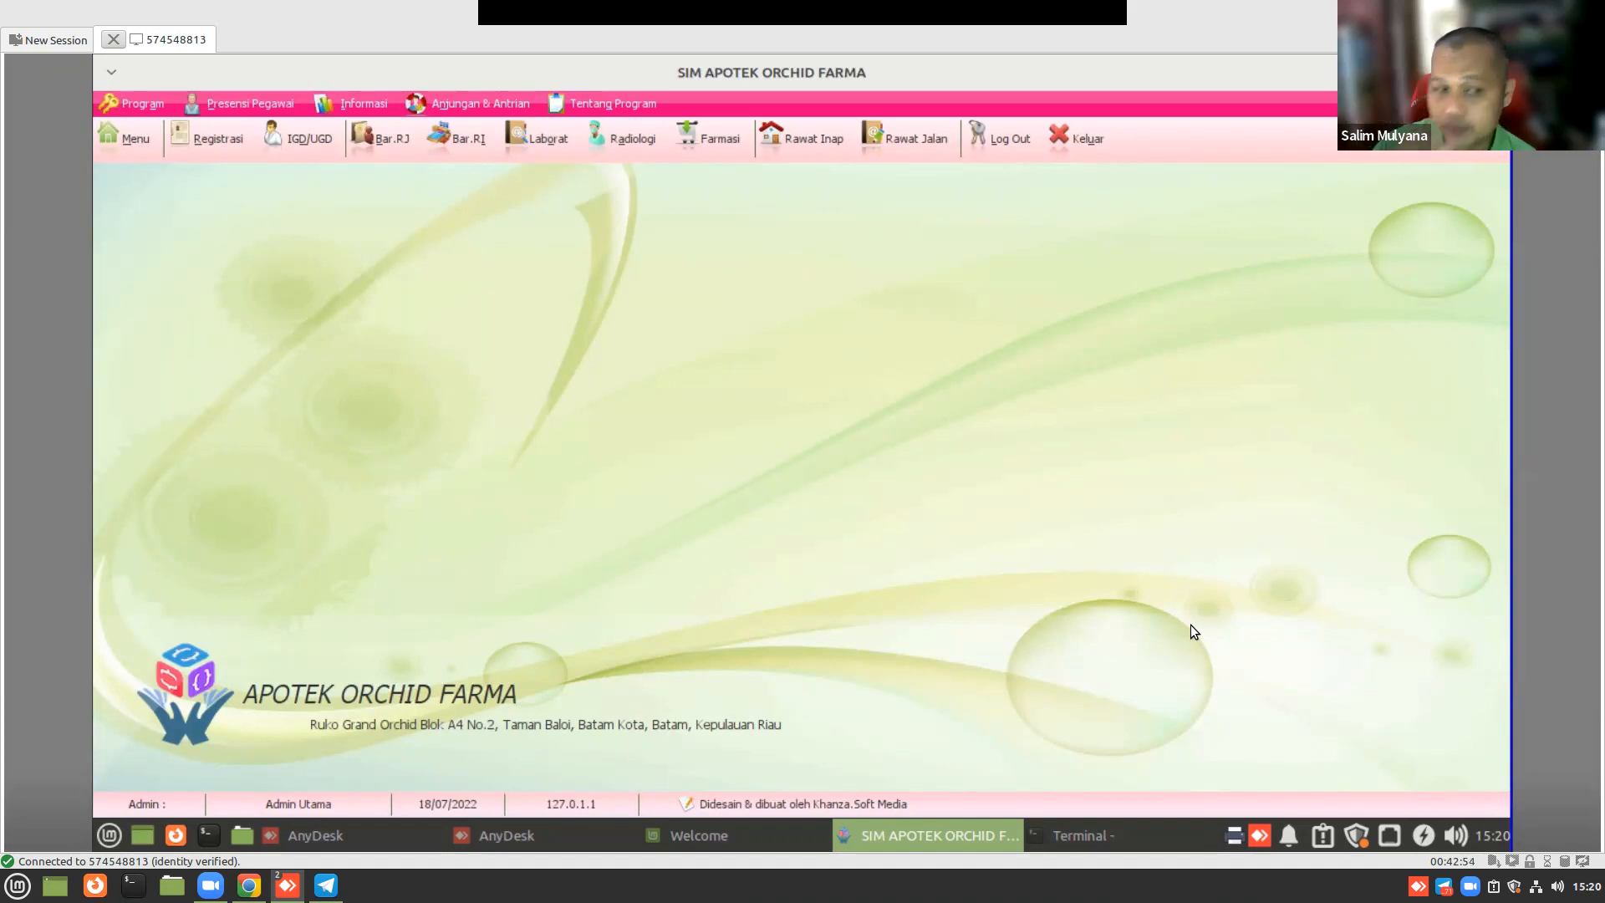
- Search the main menu for 'opname' and open Stok Opname Obat & BHP
click(144, 149)
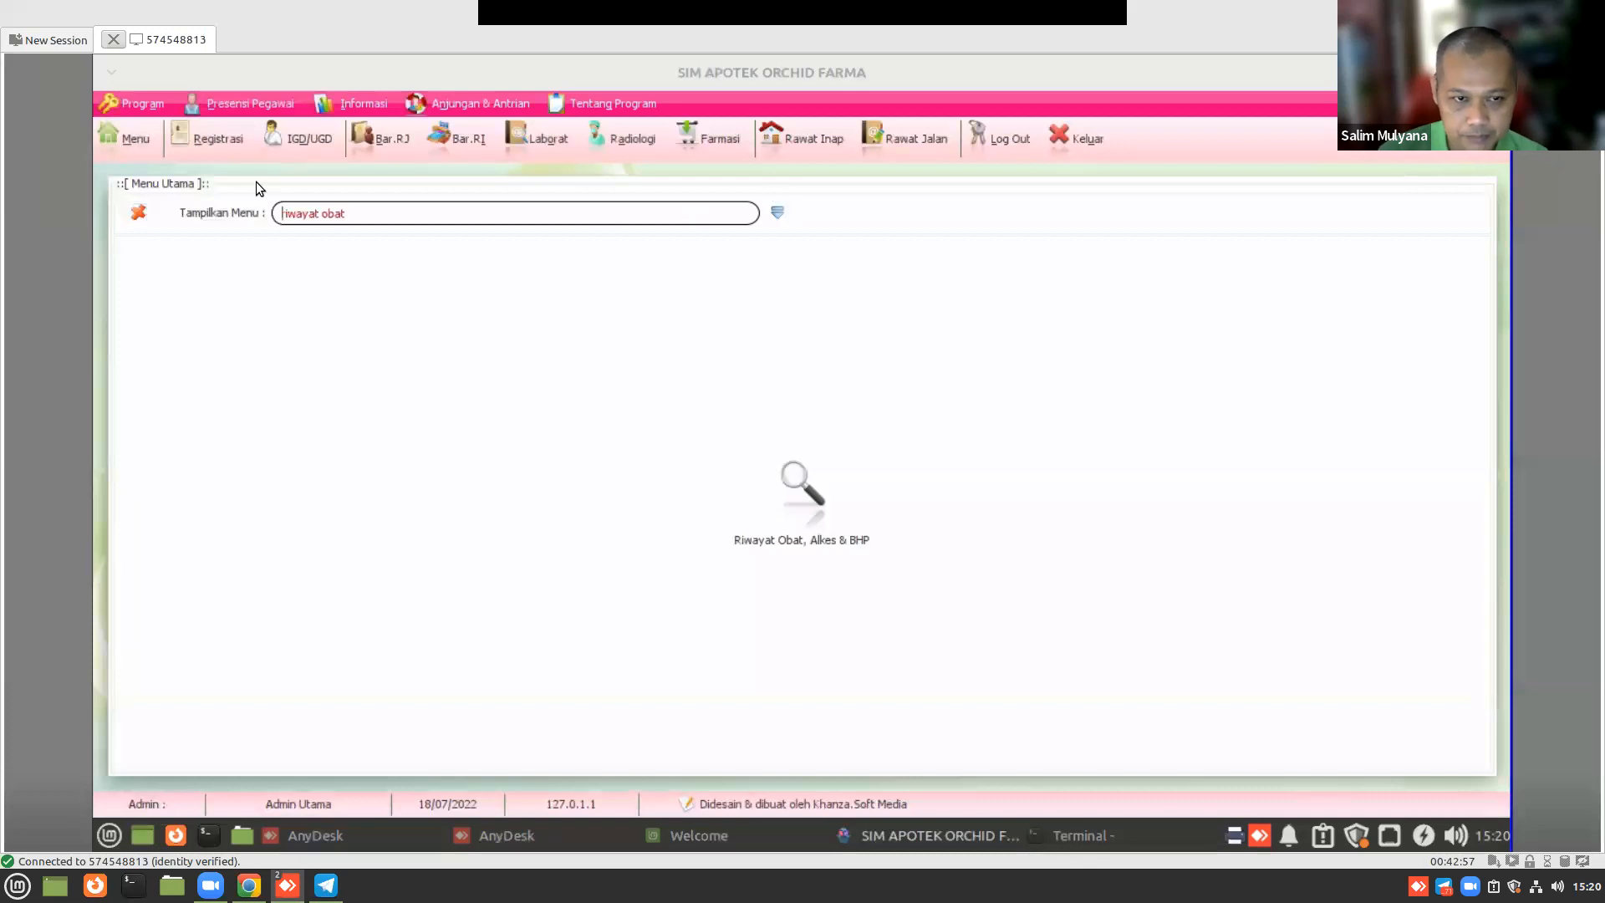
key(ctrl+a)
text(opanm)
key(BackSpace)
key(BackSpace)
key(BackSpace)
text(name)
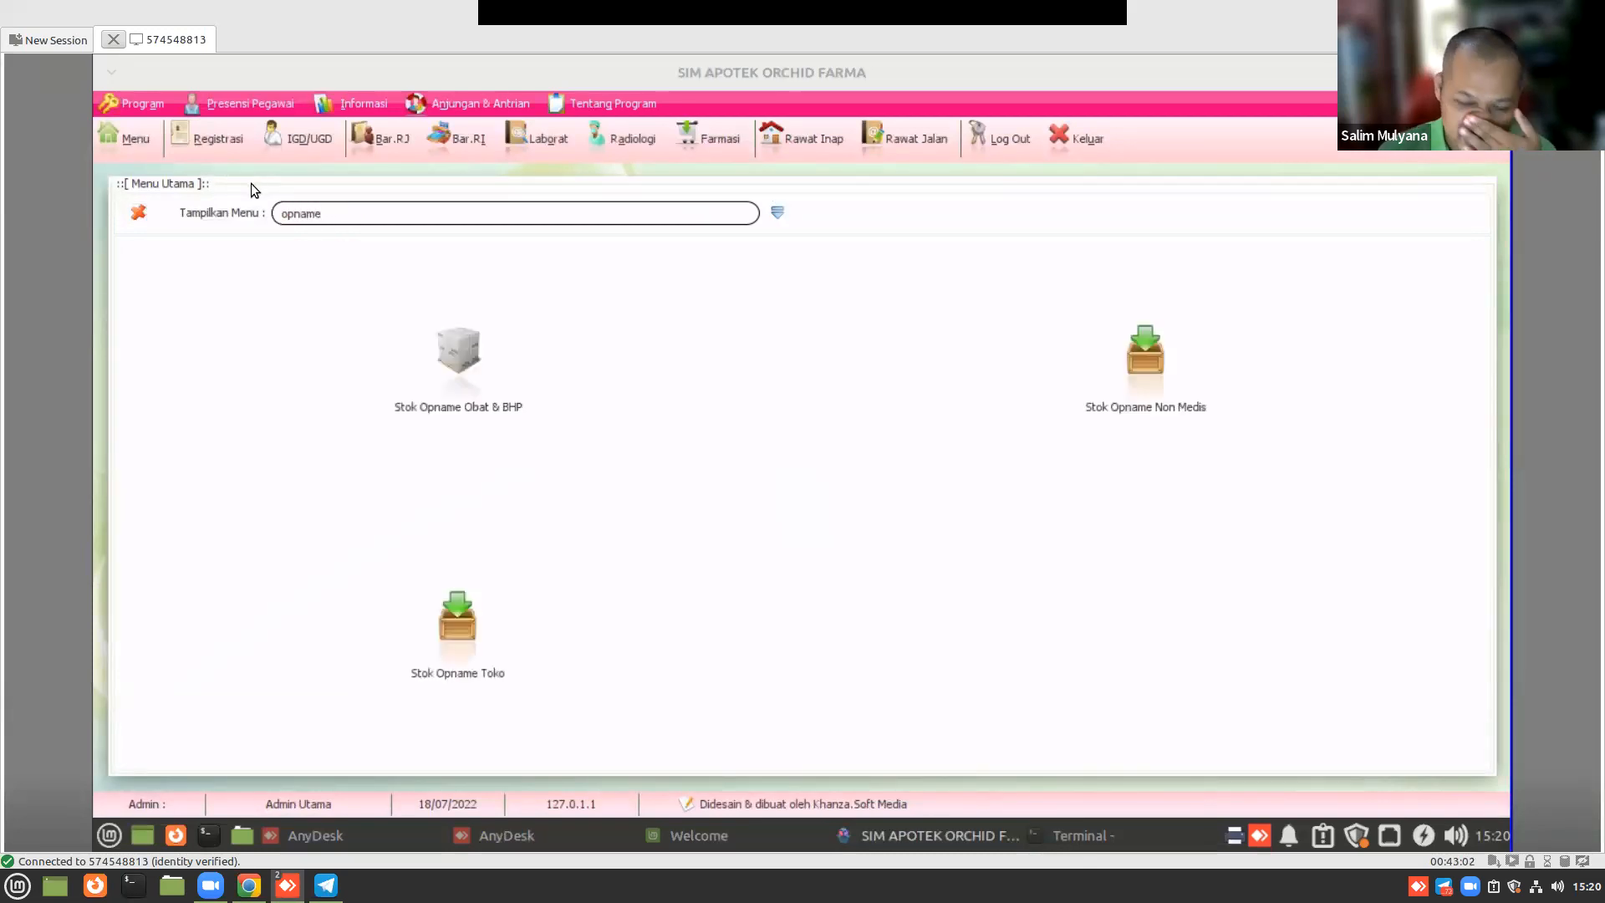
click(475, 392)
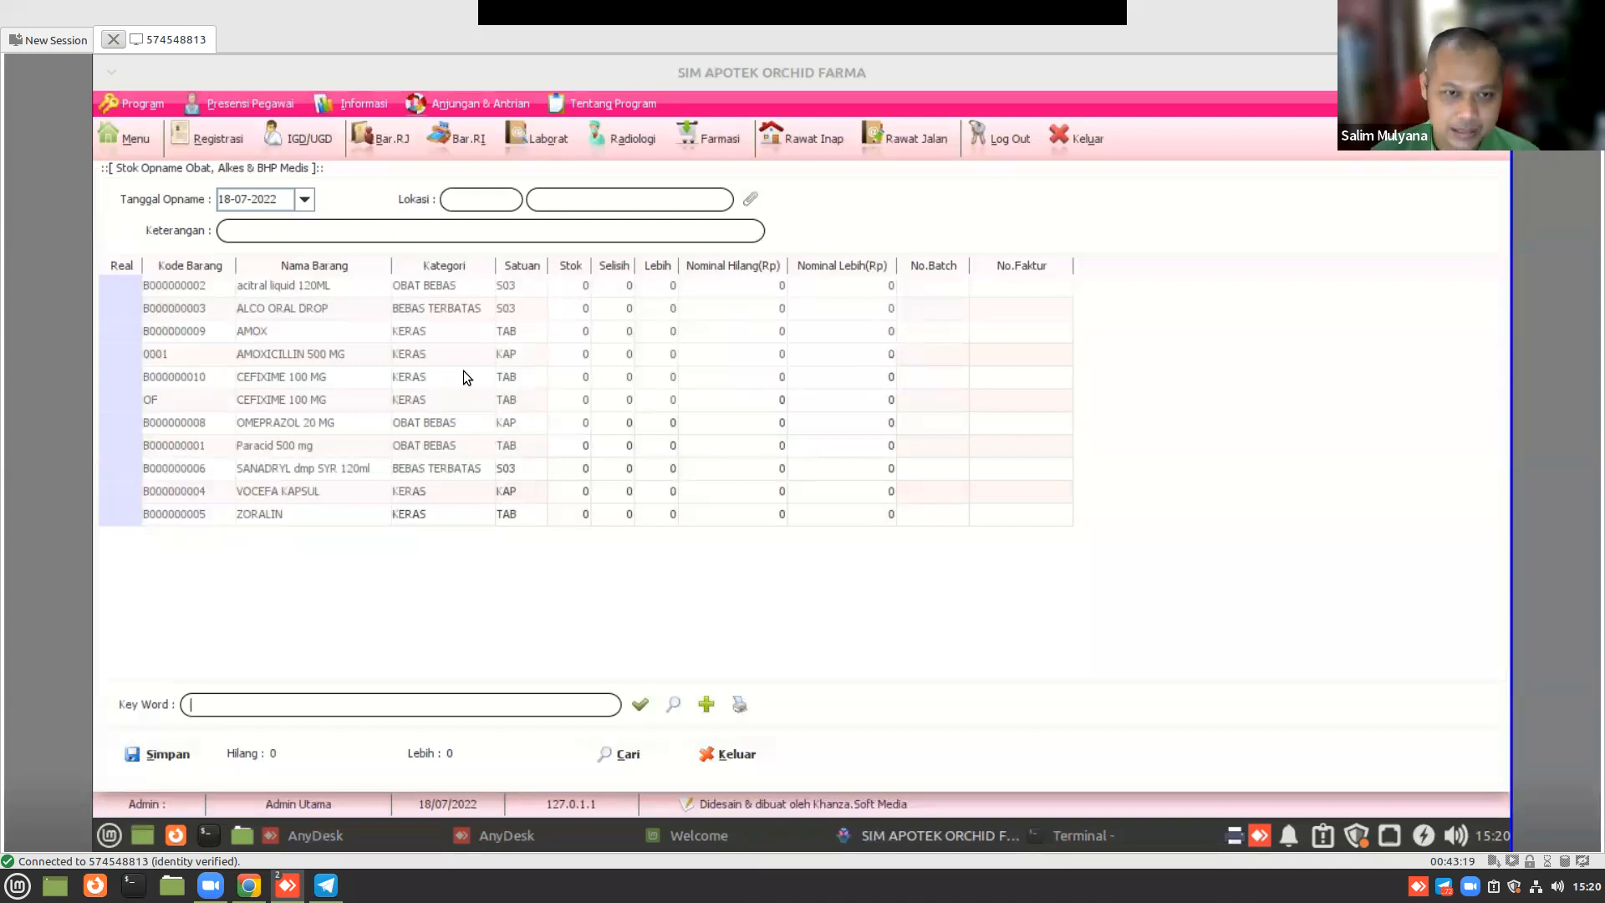
- Set the opname location to APT / APOTEK with remark 'A'
click(747, 194)
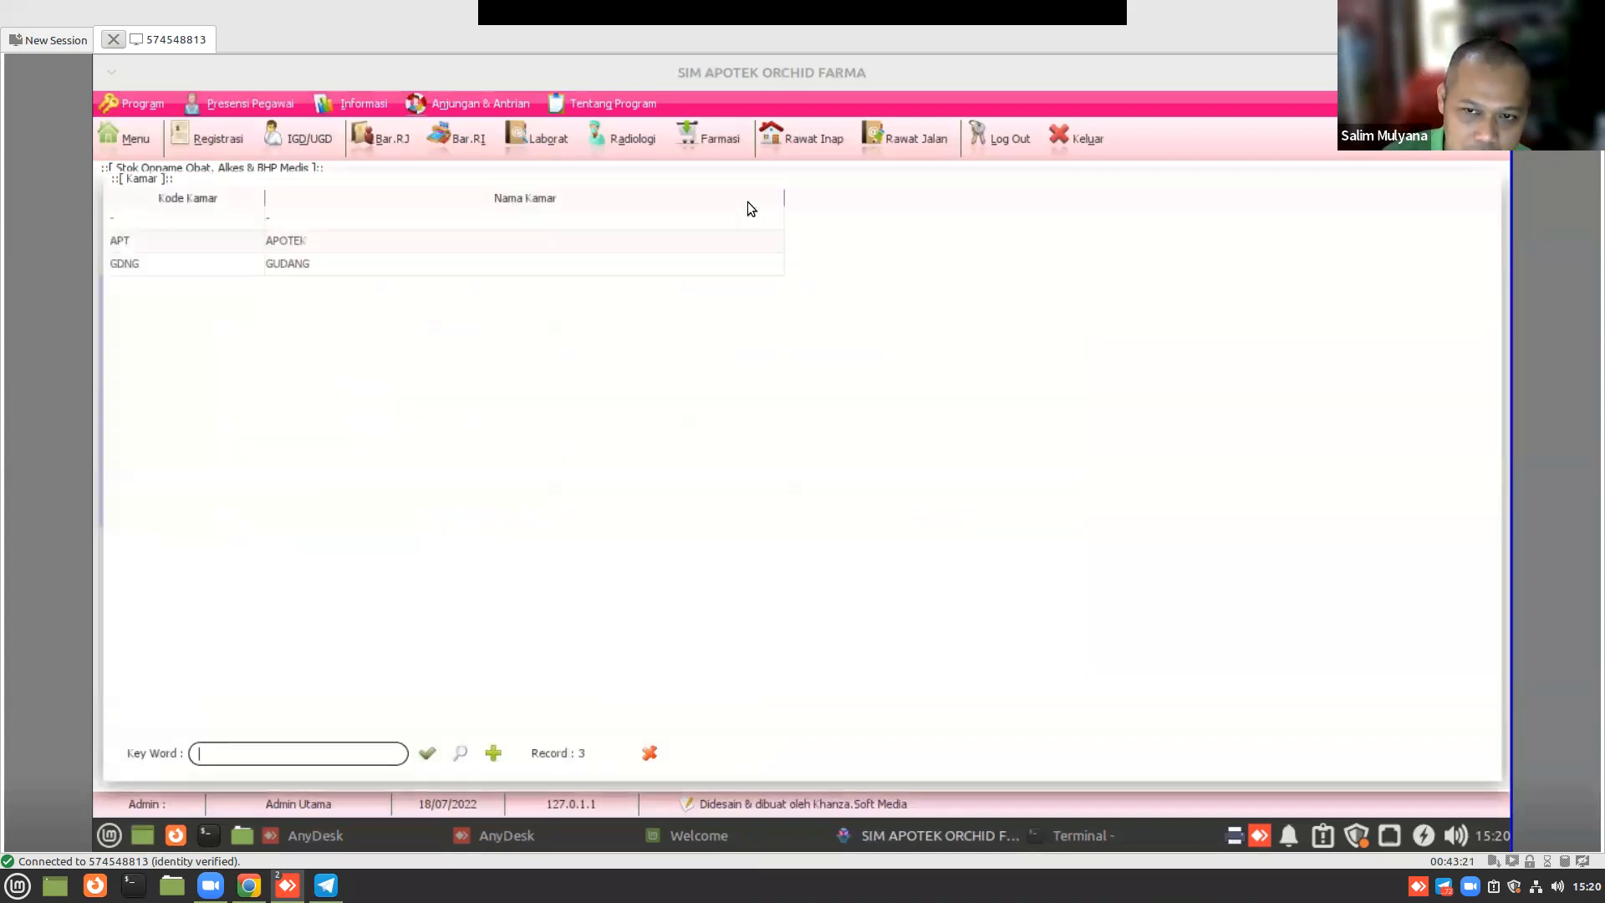
double_click(220, 243)
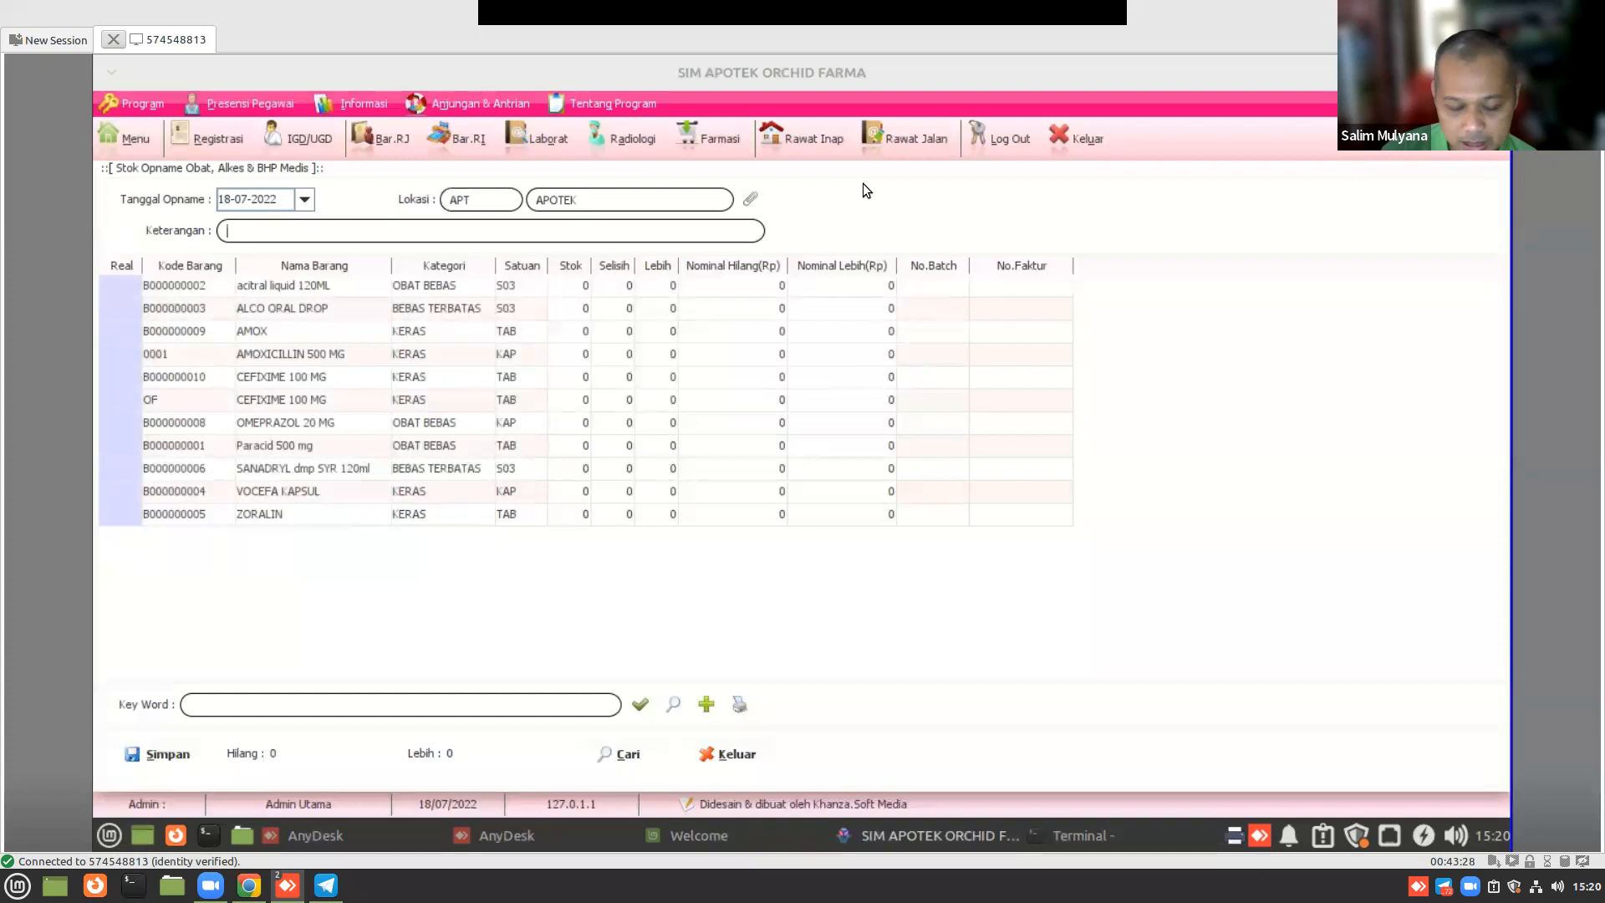
text(A)
key(Return)
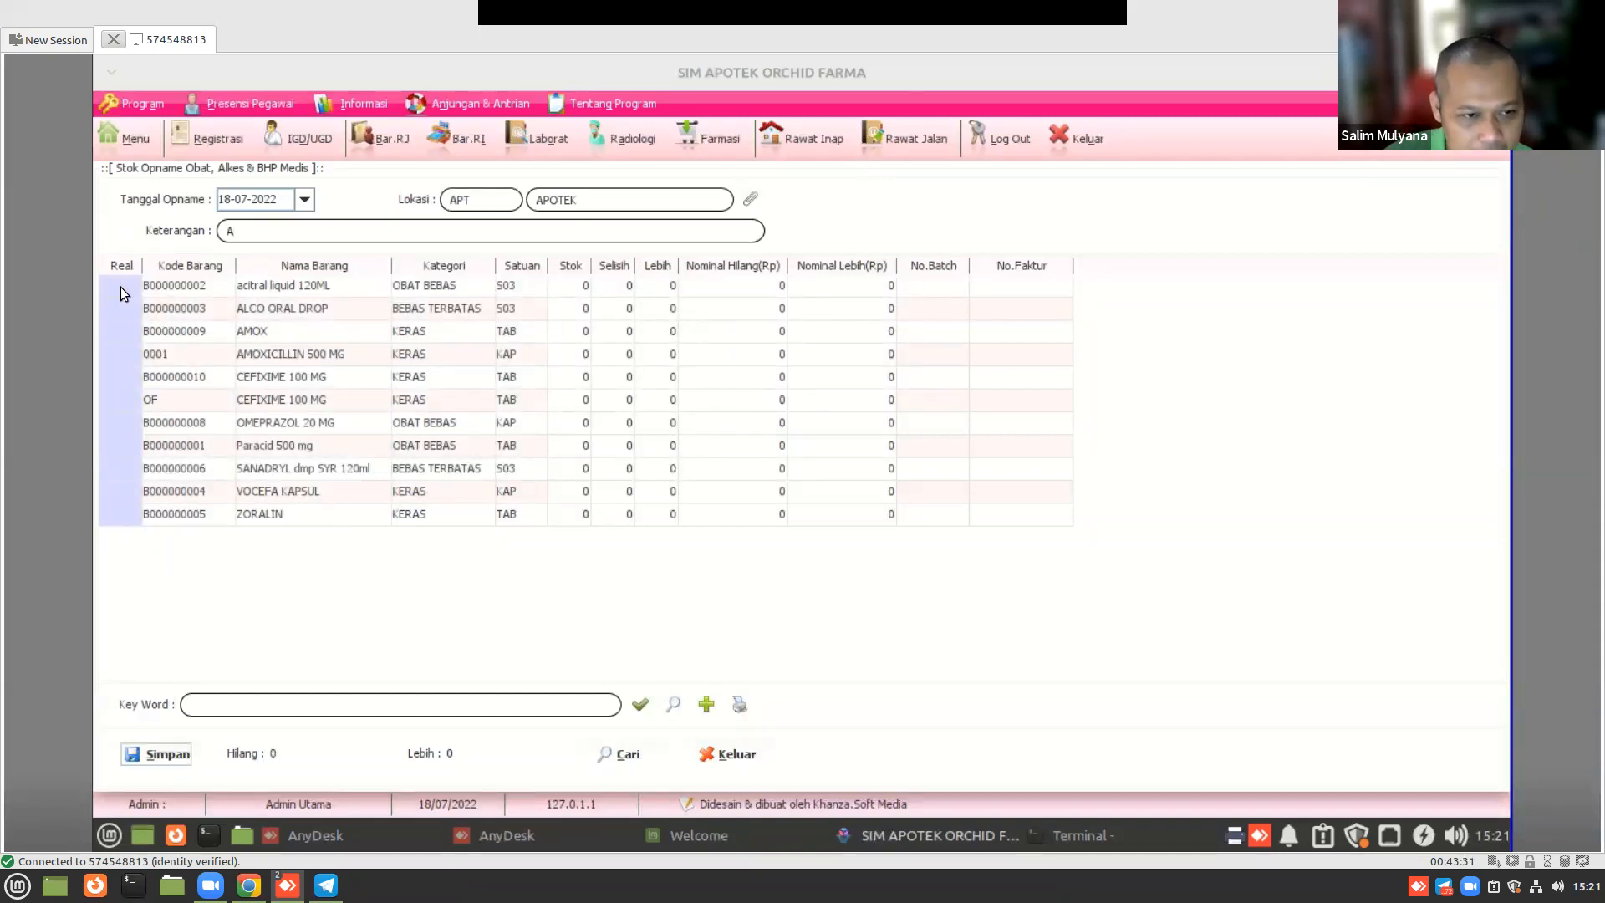
- Inspect the acitral liquid 120ML and CEFIXIME 100 MG rows and preview Data Persediaan Stok Ruangan
click(247, 288)
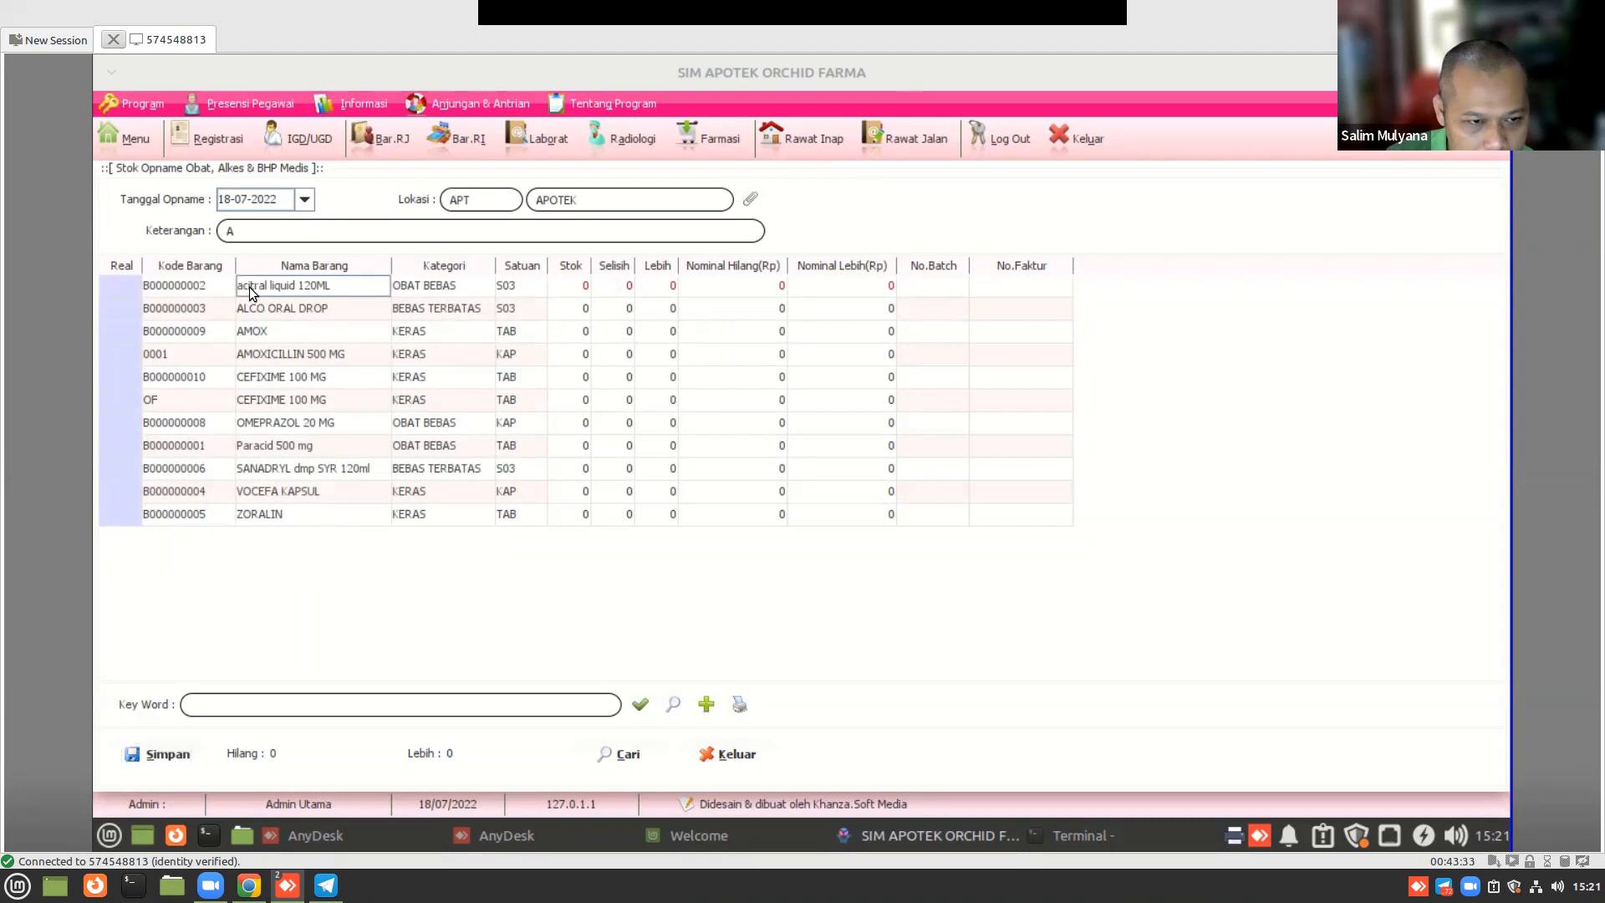
click(244, 400)
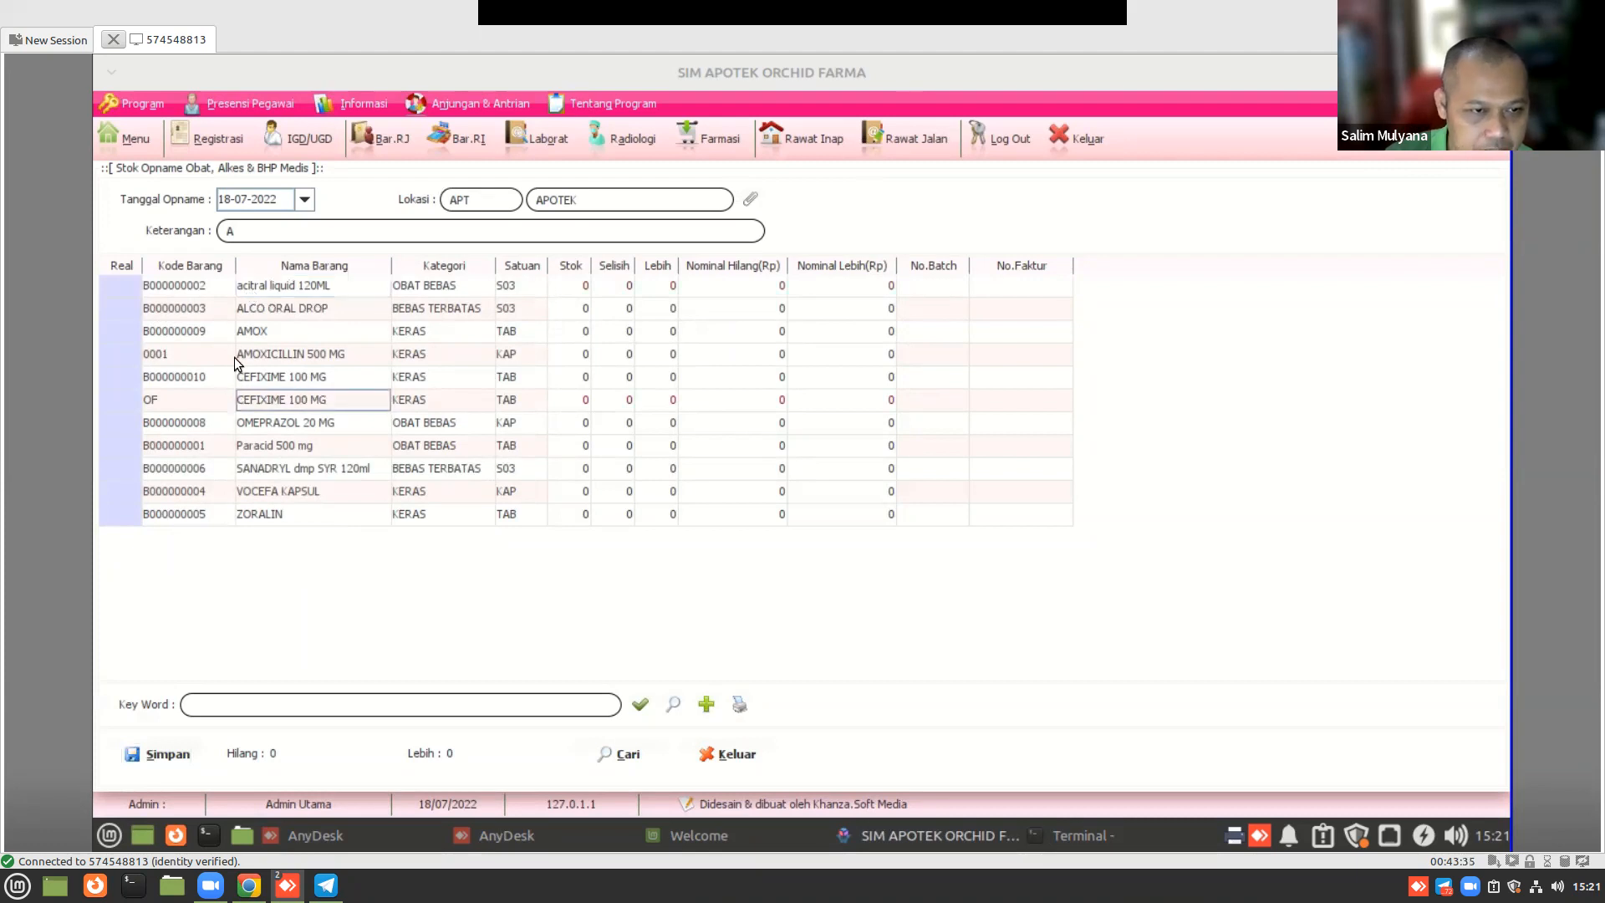
click(231, 289)
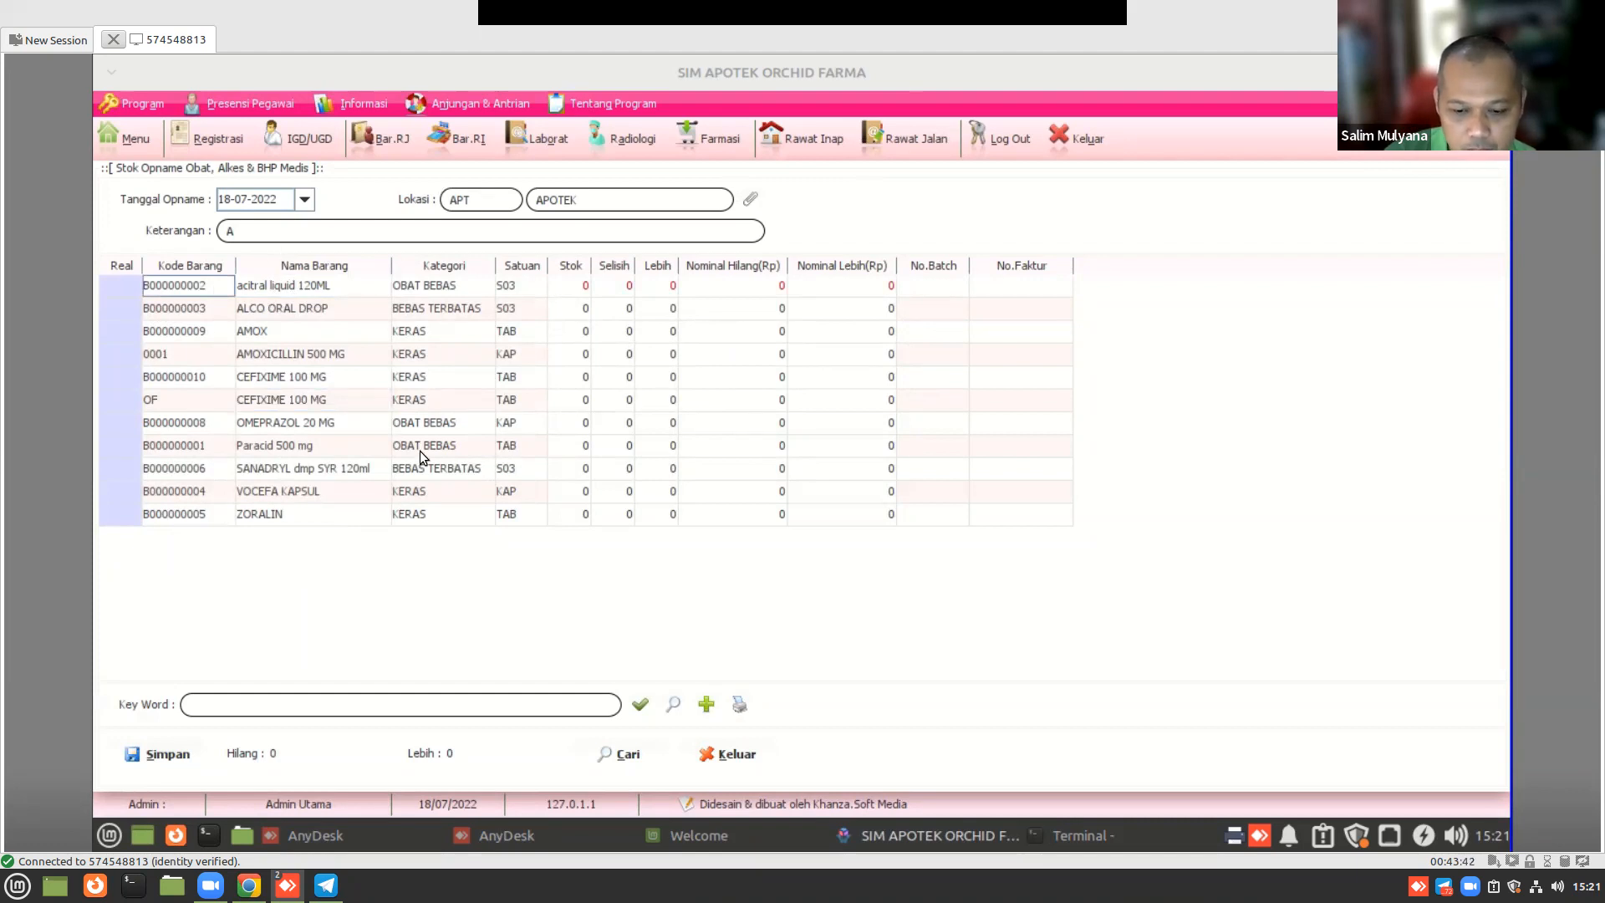
click(732, 704)
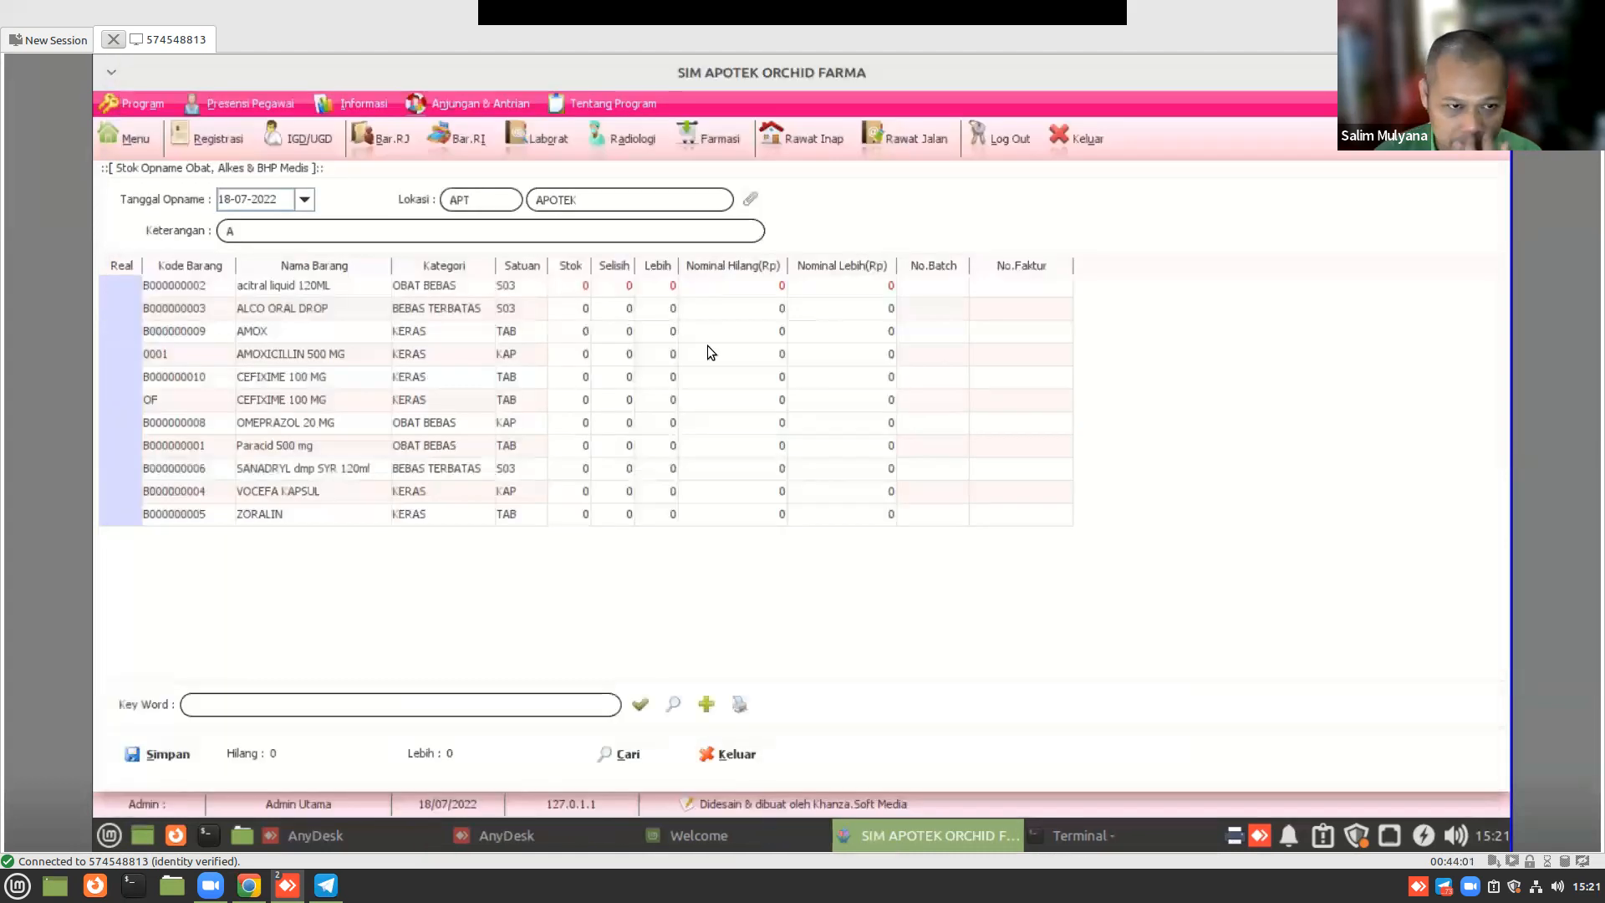
- Enter 10 as acitral liquid's real count and check its Stok 111 and Selisih 101
click(121, 285)
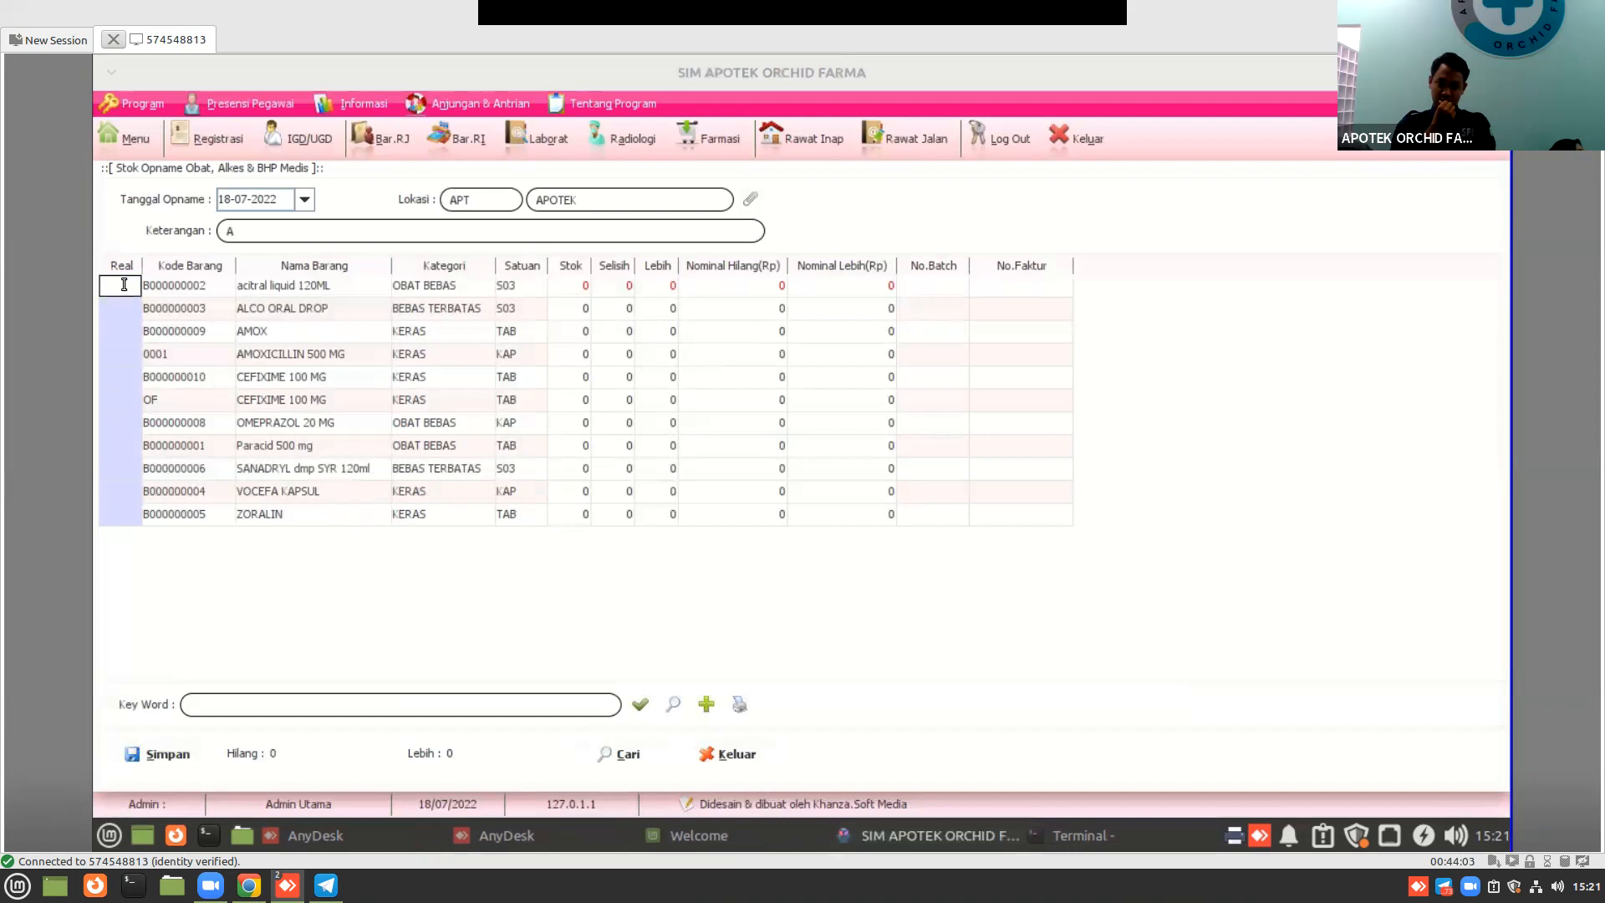
text(10)
key(Return)
key(Tab)
key(Tab)
key(Tab)
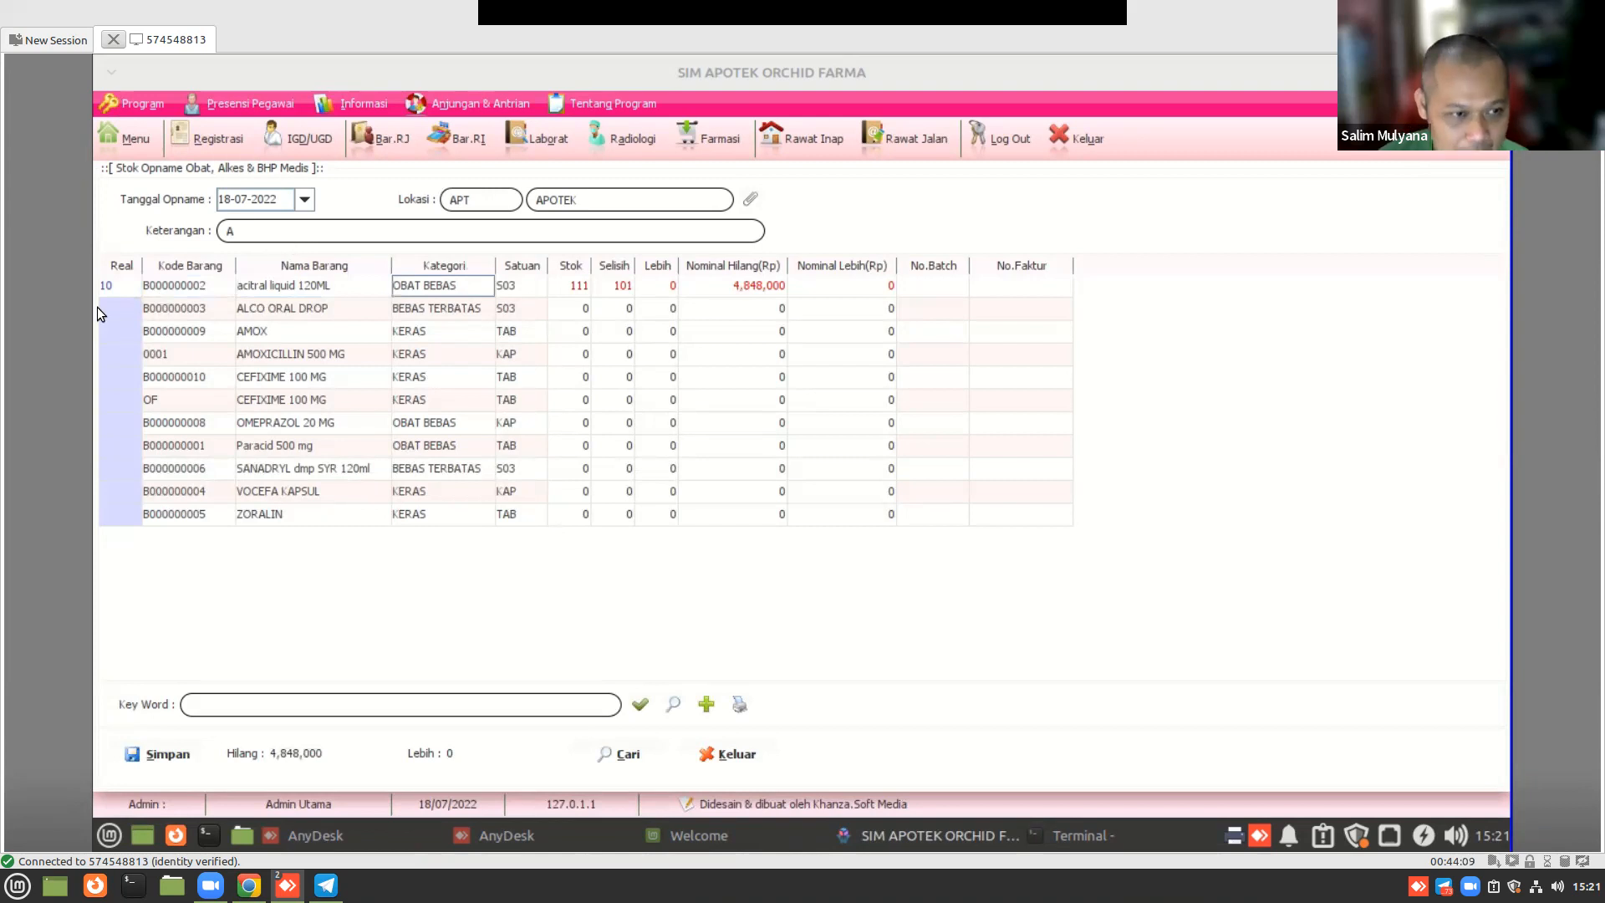
click(107, 282)
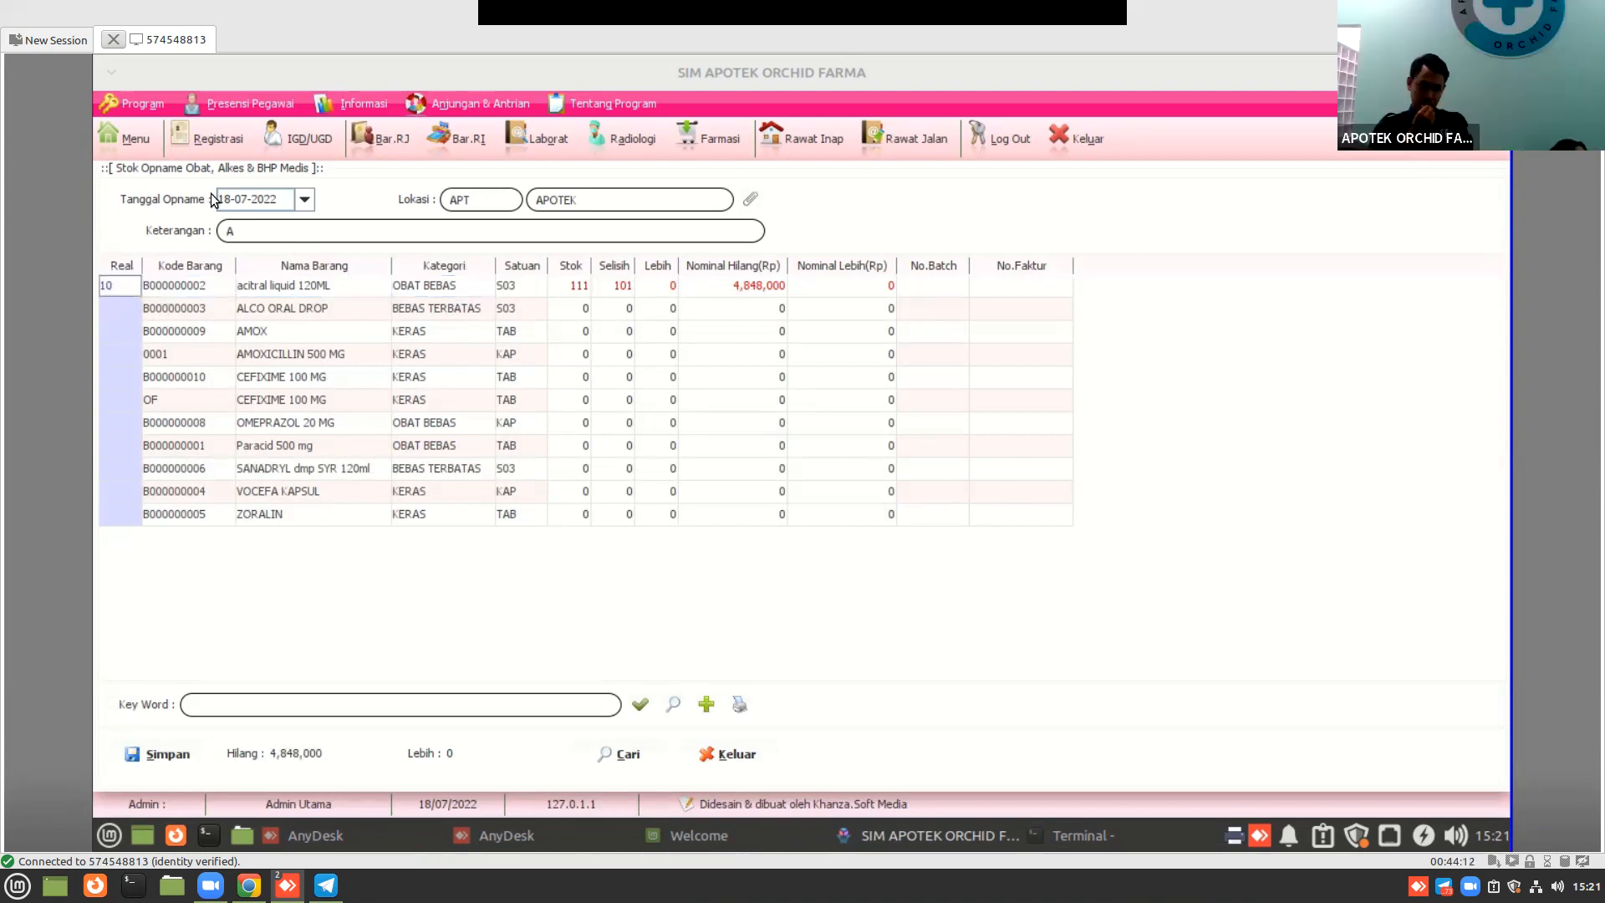
click(570, 284)
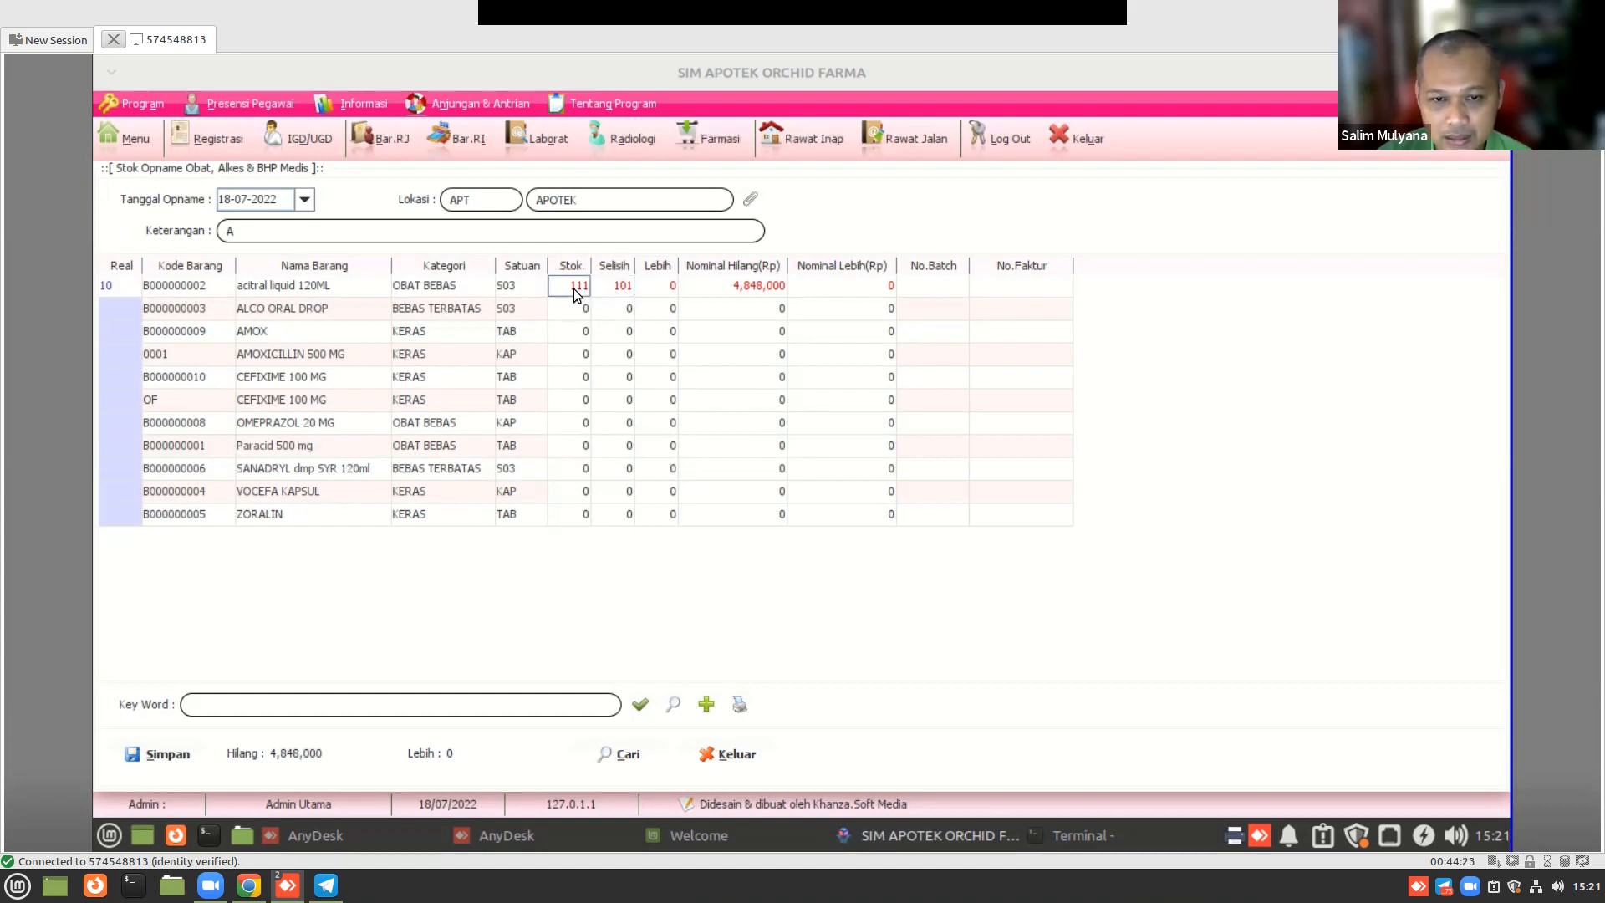
click(114, 285)
click(618, 290)
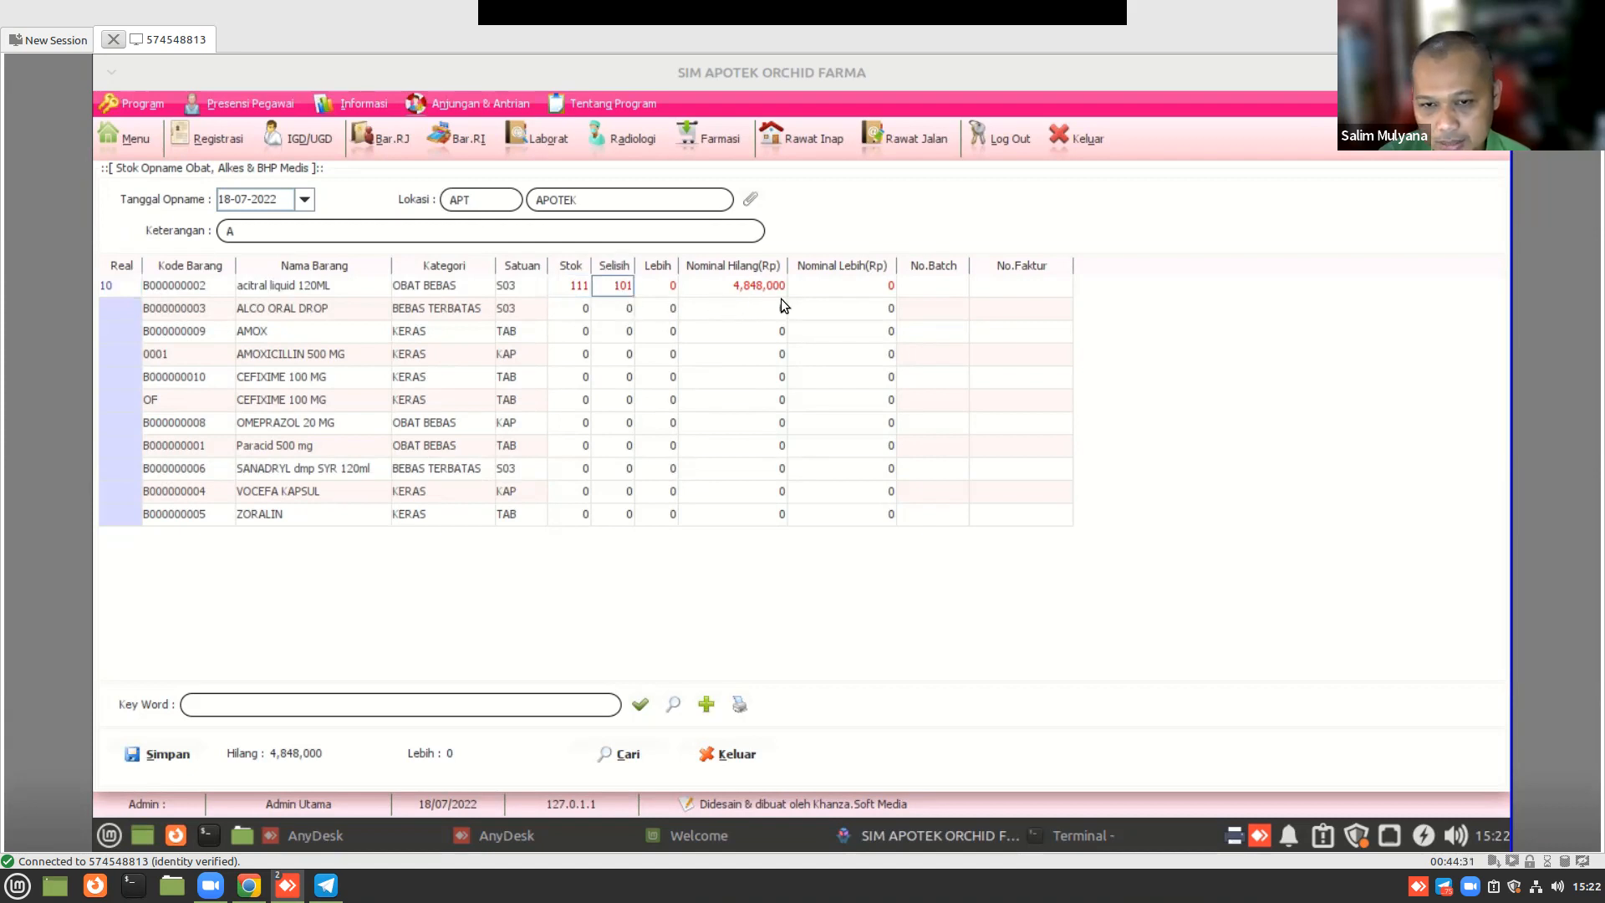
- Change acitral liquid's real count to 111 and review its Stok, Selisih and Nominal values
double_click(120, 284)
drag(129, 287, 11, 242)
text(111)
key(Return)
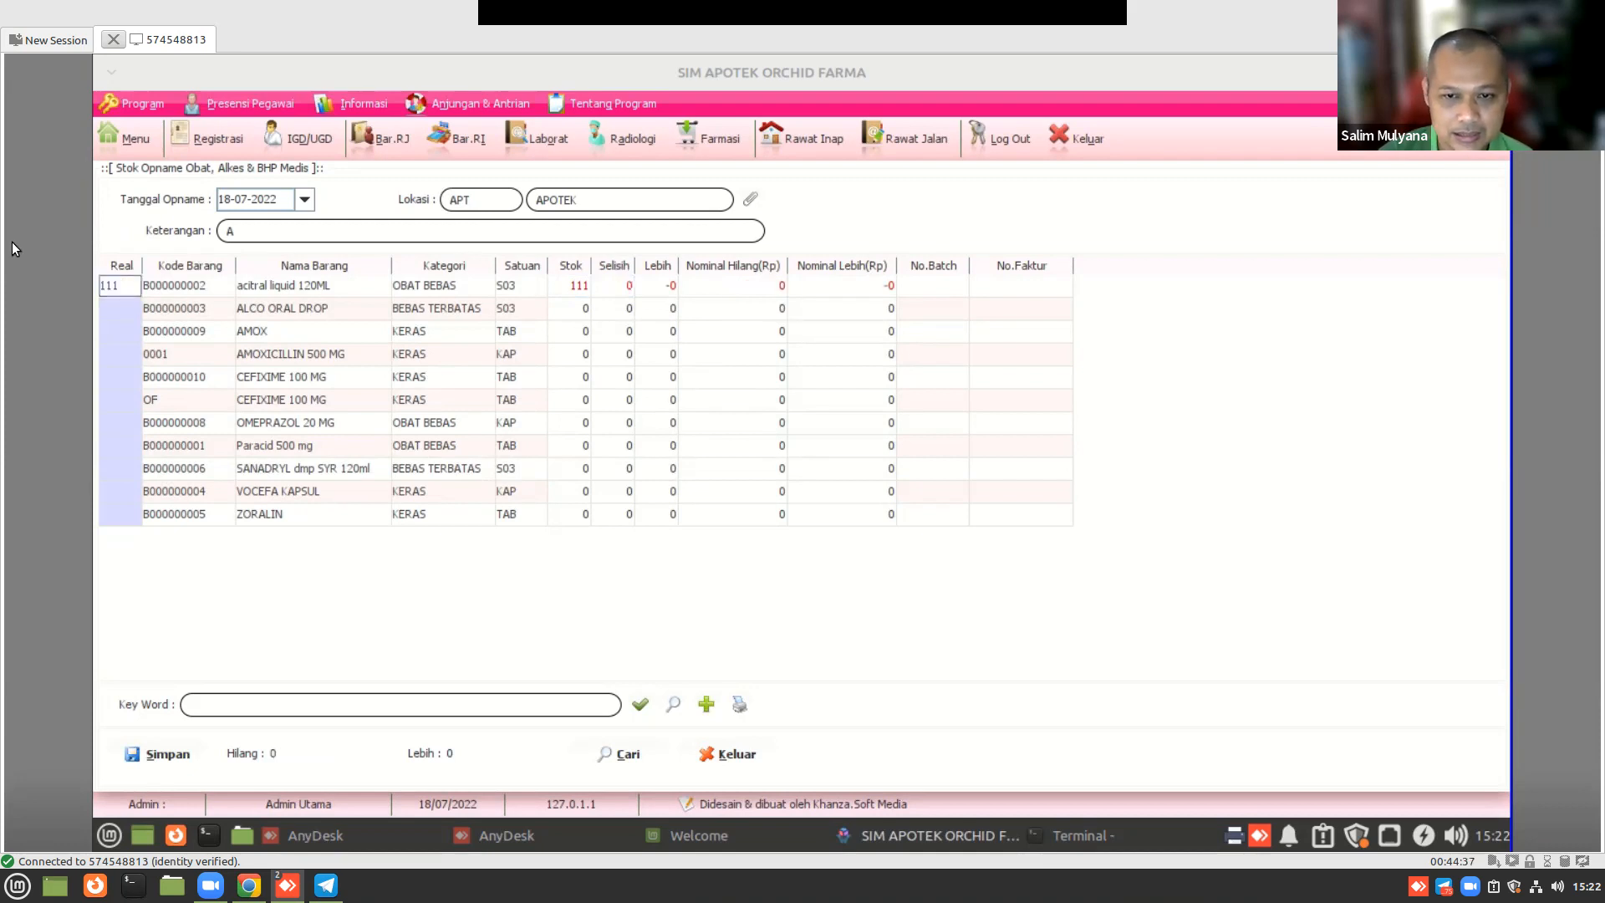
click(108, 279)
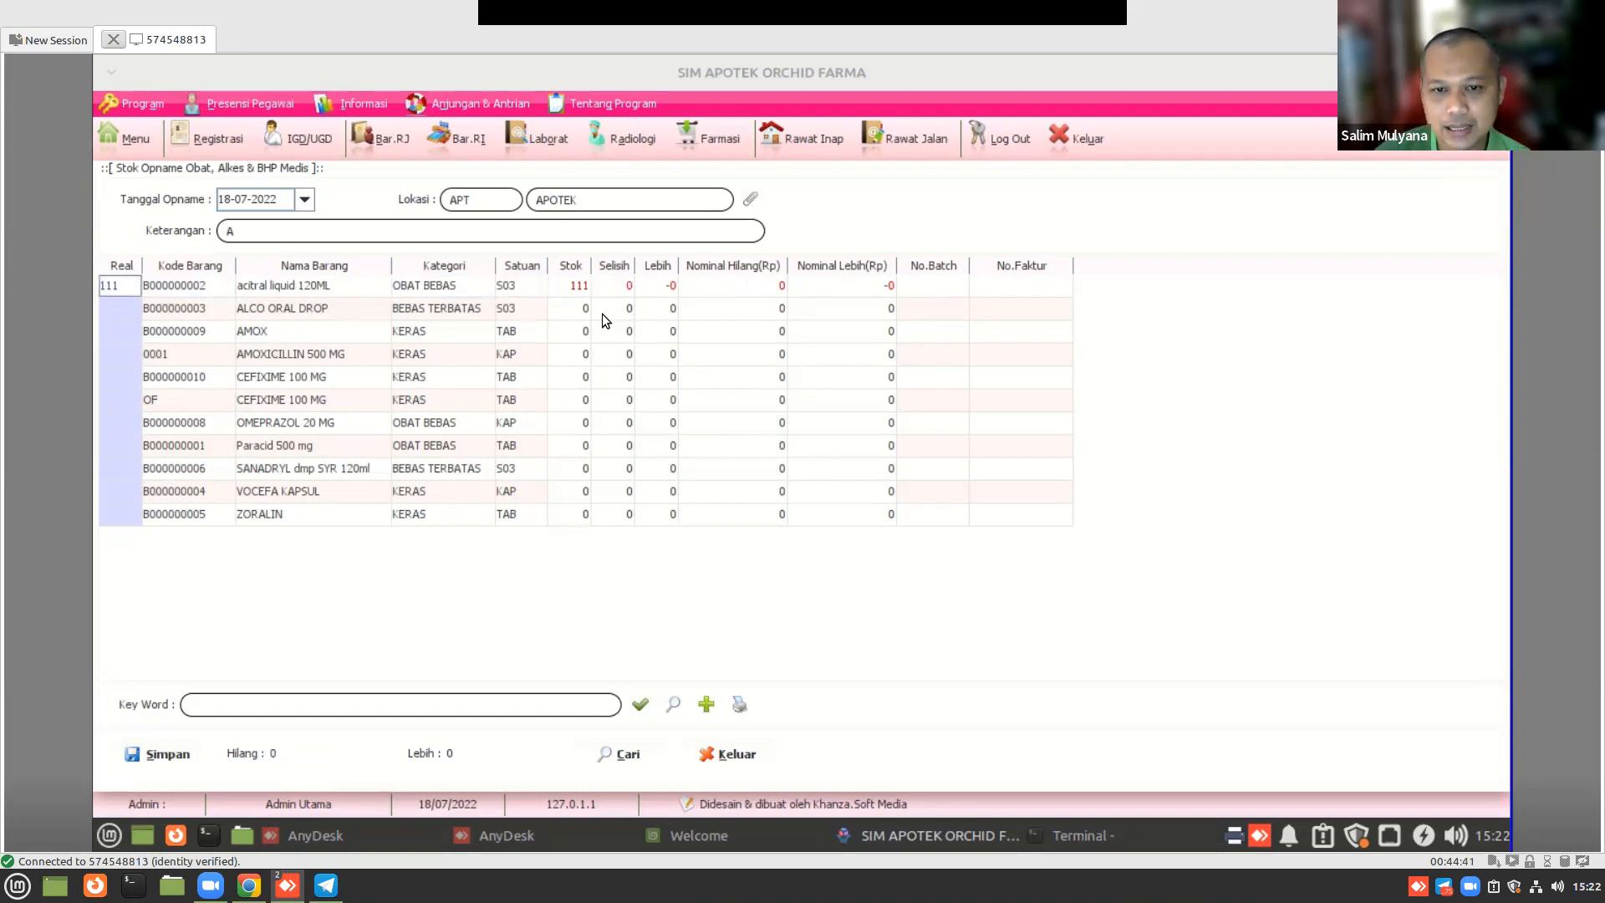
click(583, 286)
click(621, 291)
click(693, 288)
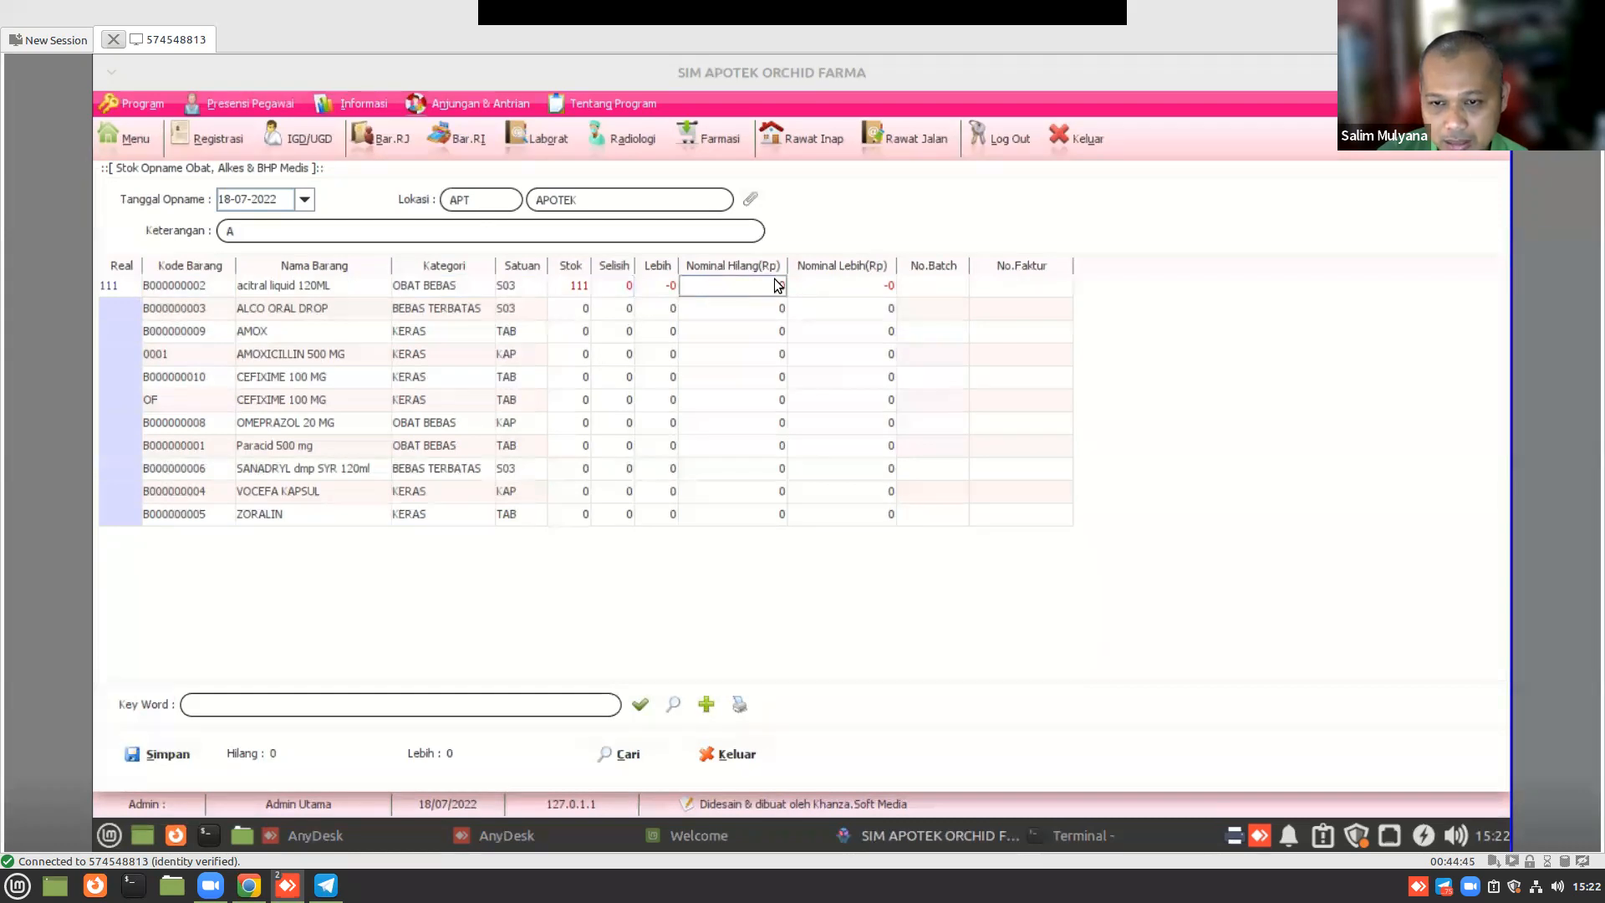
click(841, 288)
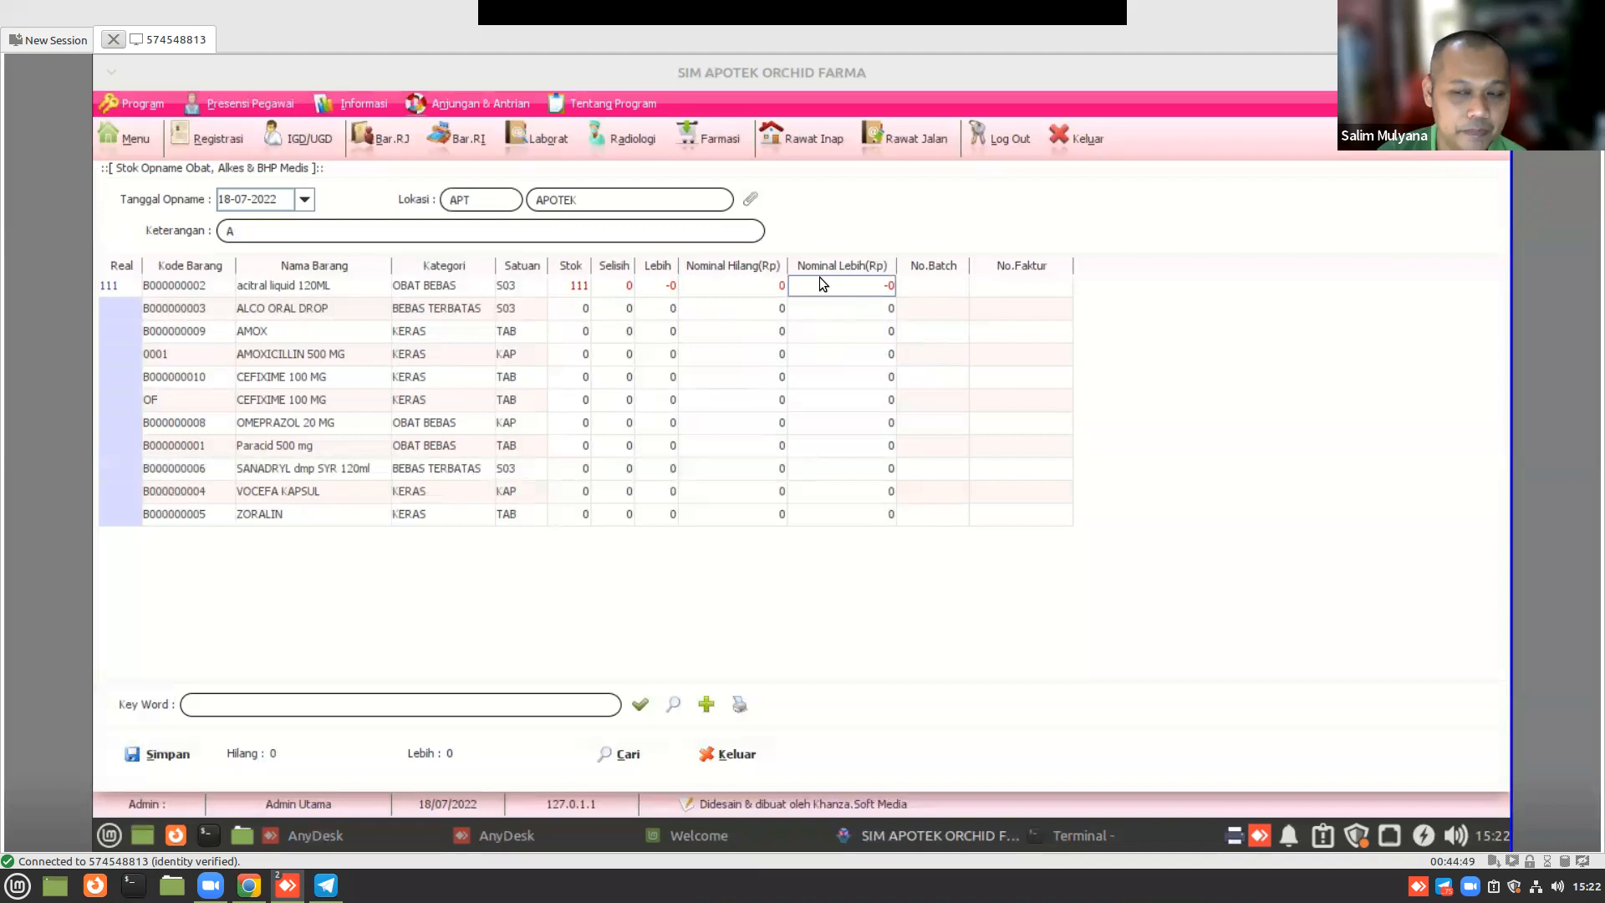
- Count ALCO ORAL DROP at 50 (Stok 57, Selisih 7), then open the drug master data
click(125, 309)
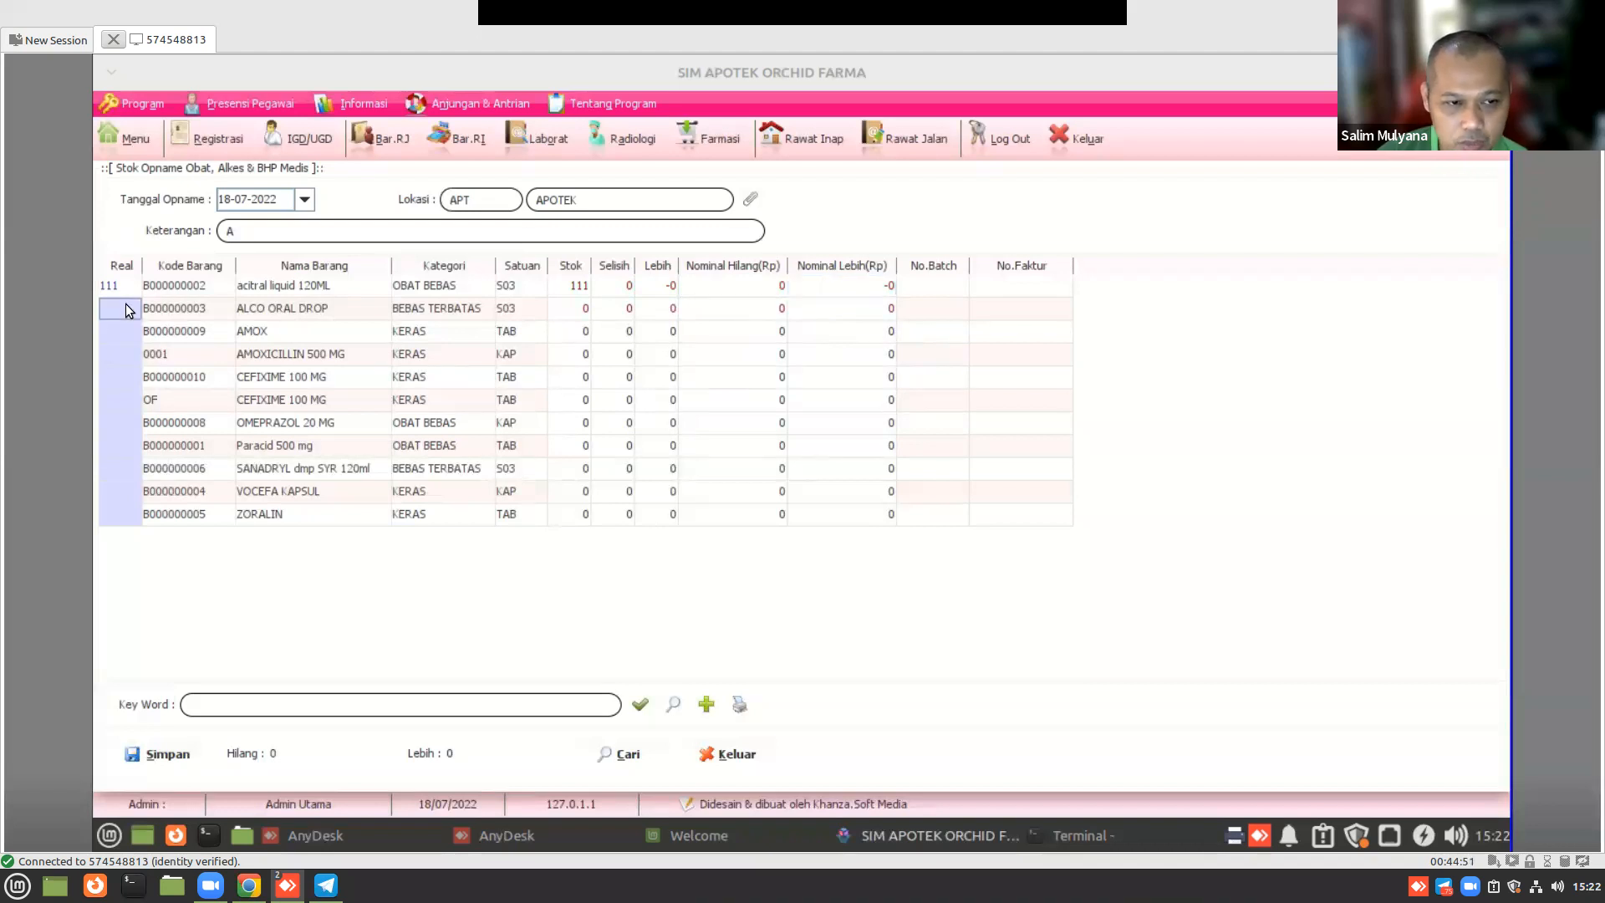
text(50)
key(Return)
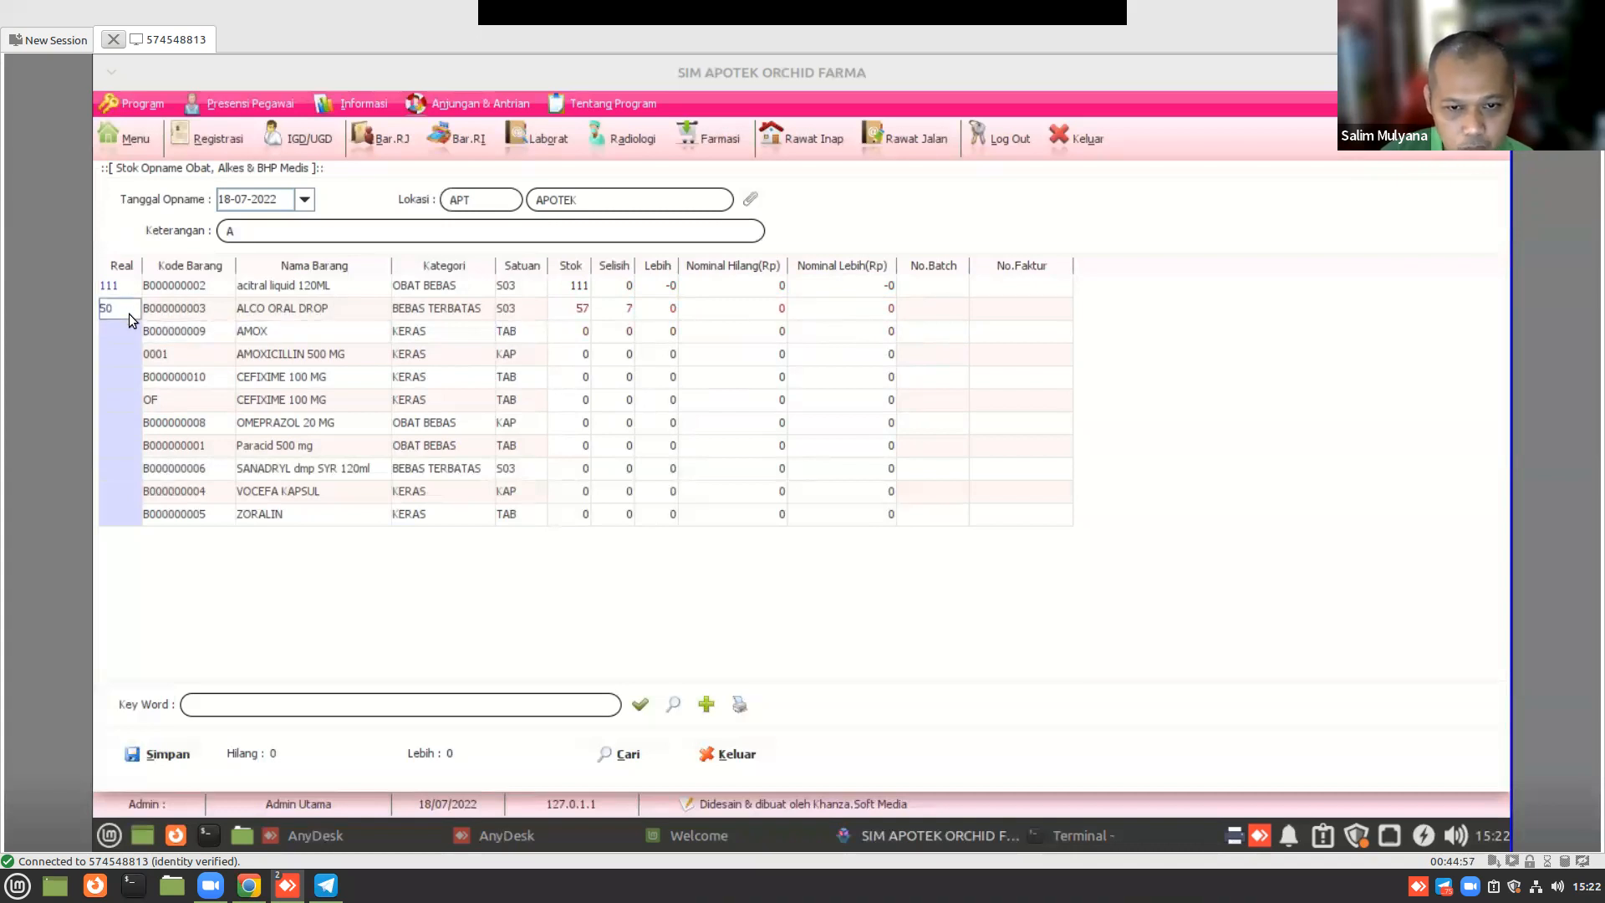
click(582, 313)
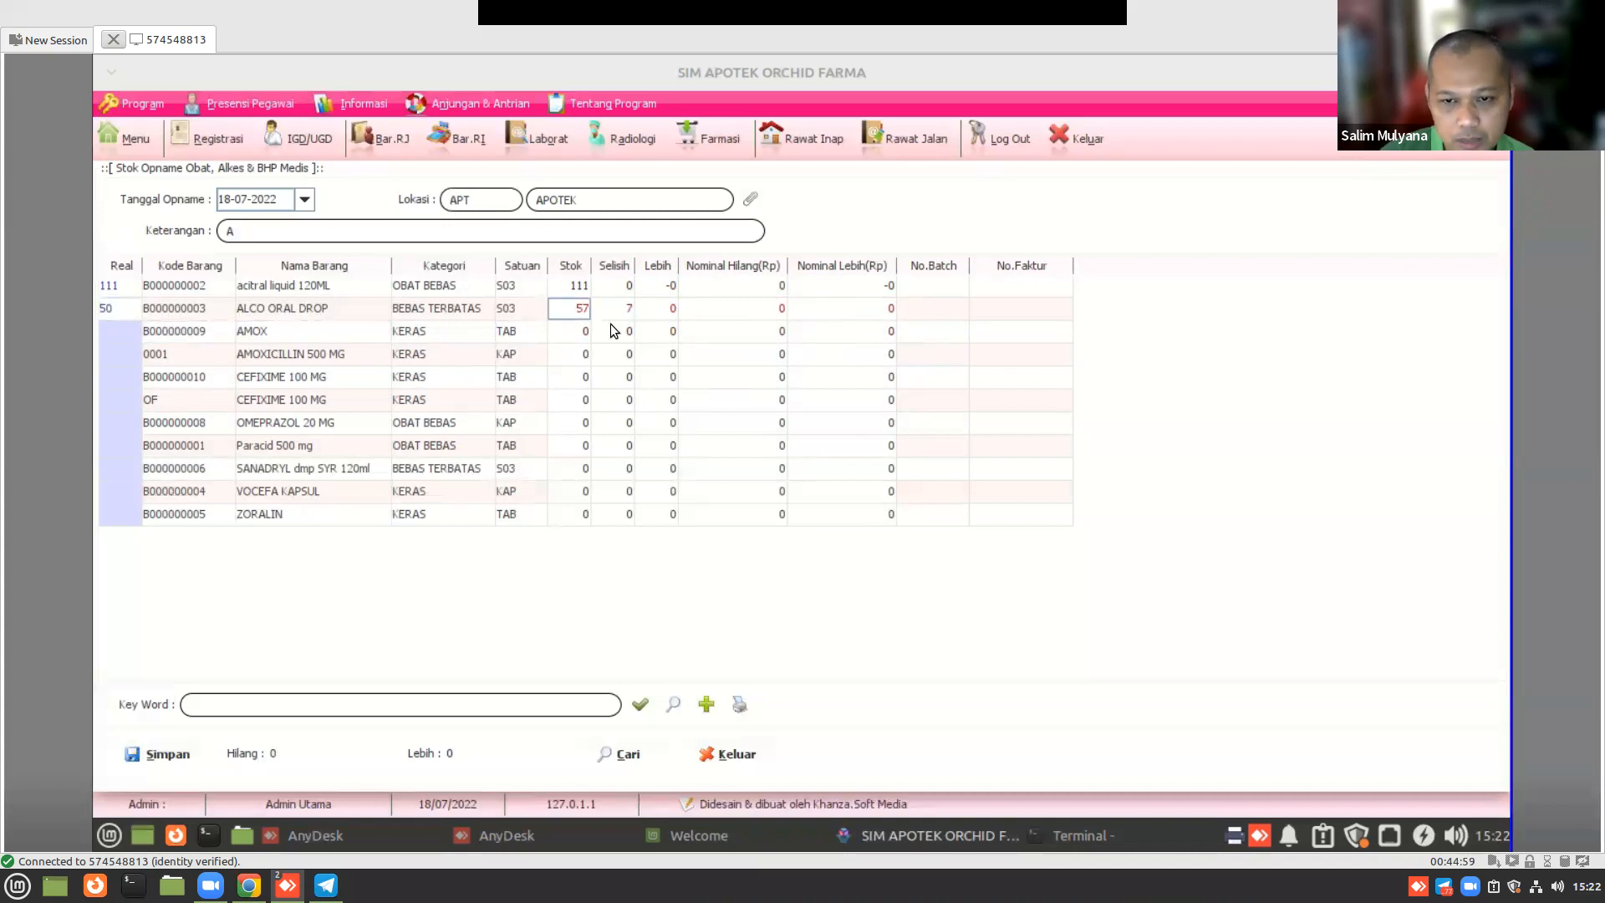
click(625, 309)
click(189, 308)
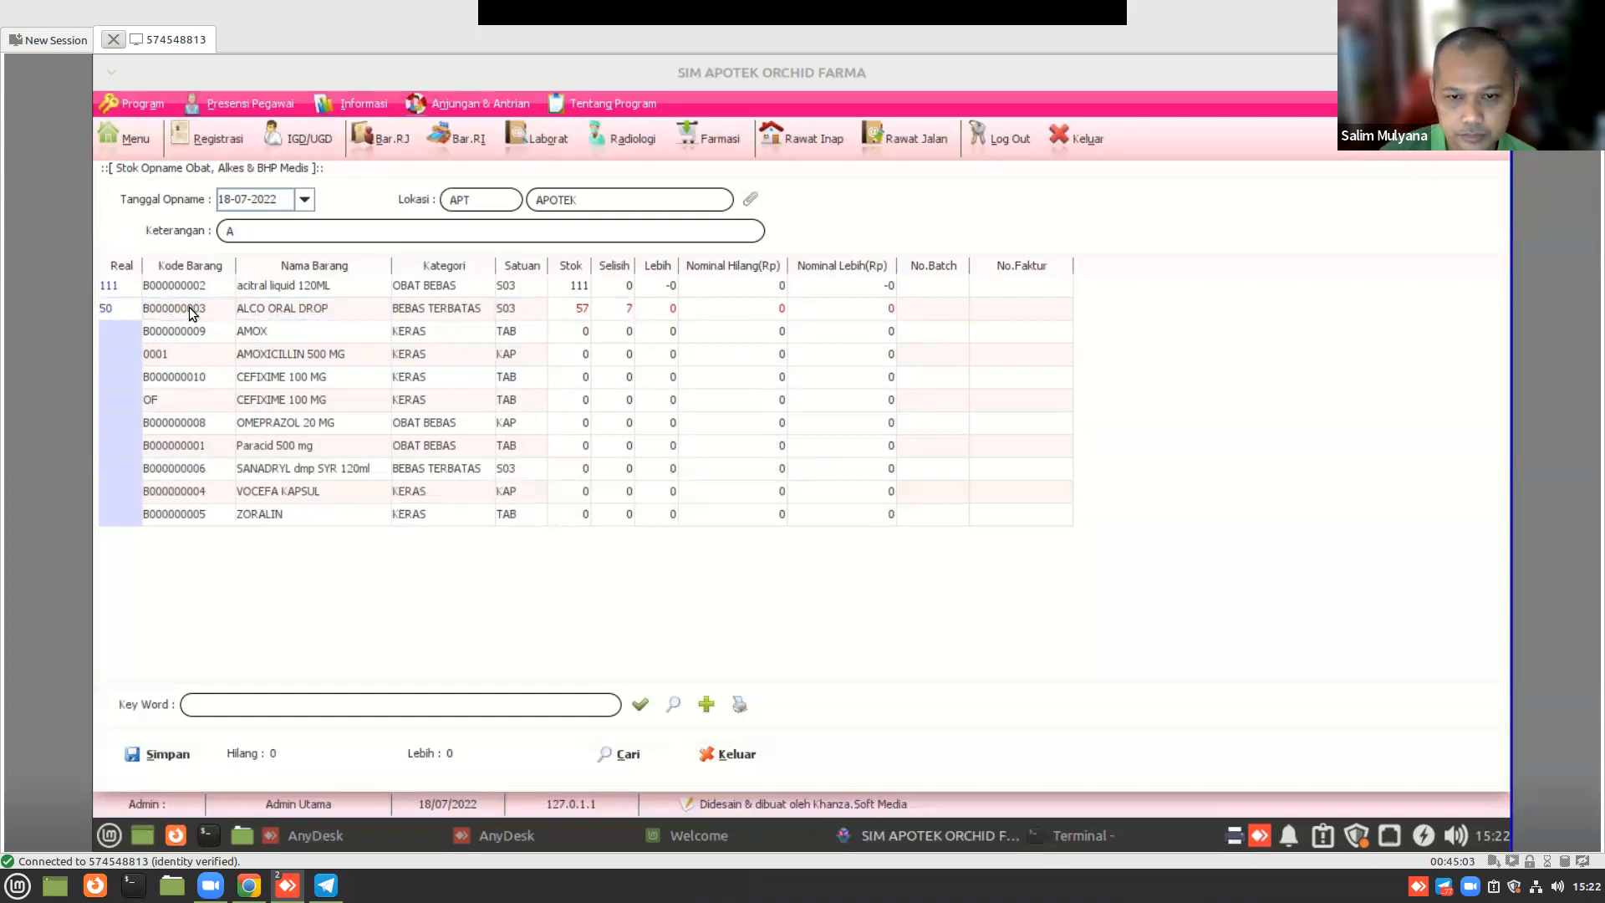
key(Right)
key(Right)
key(Right)
key(Right)
key(Right)
key(Right)
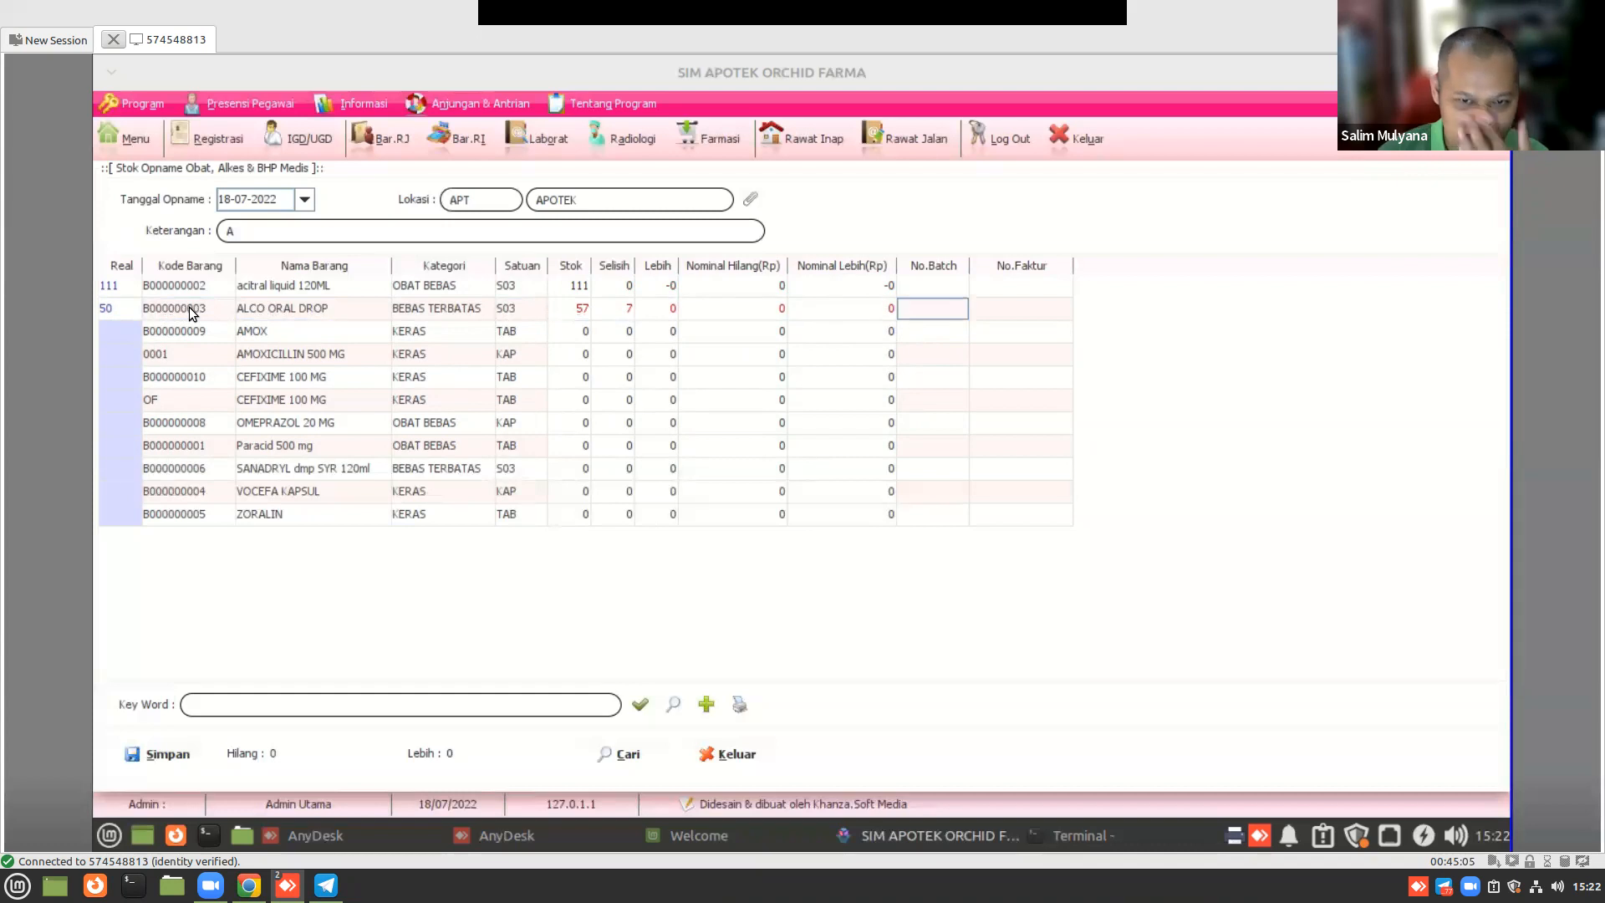
click(129, 306)
click(746, 301)
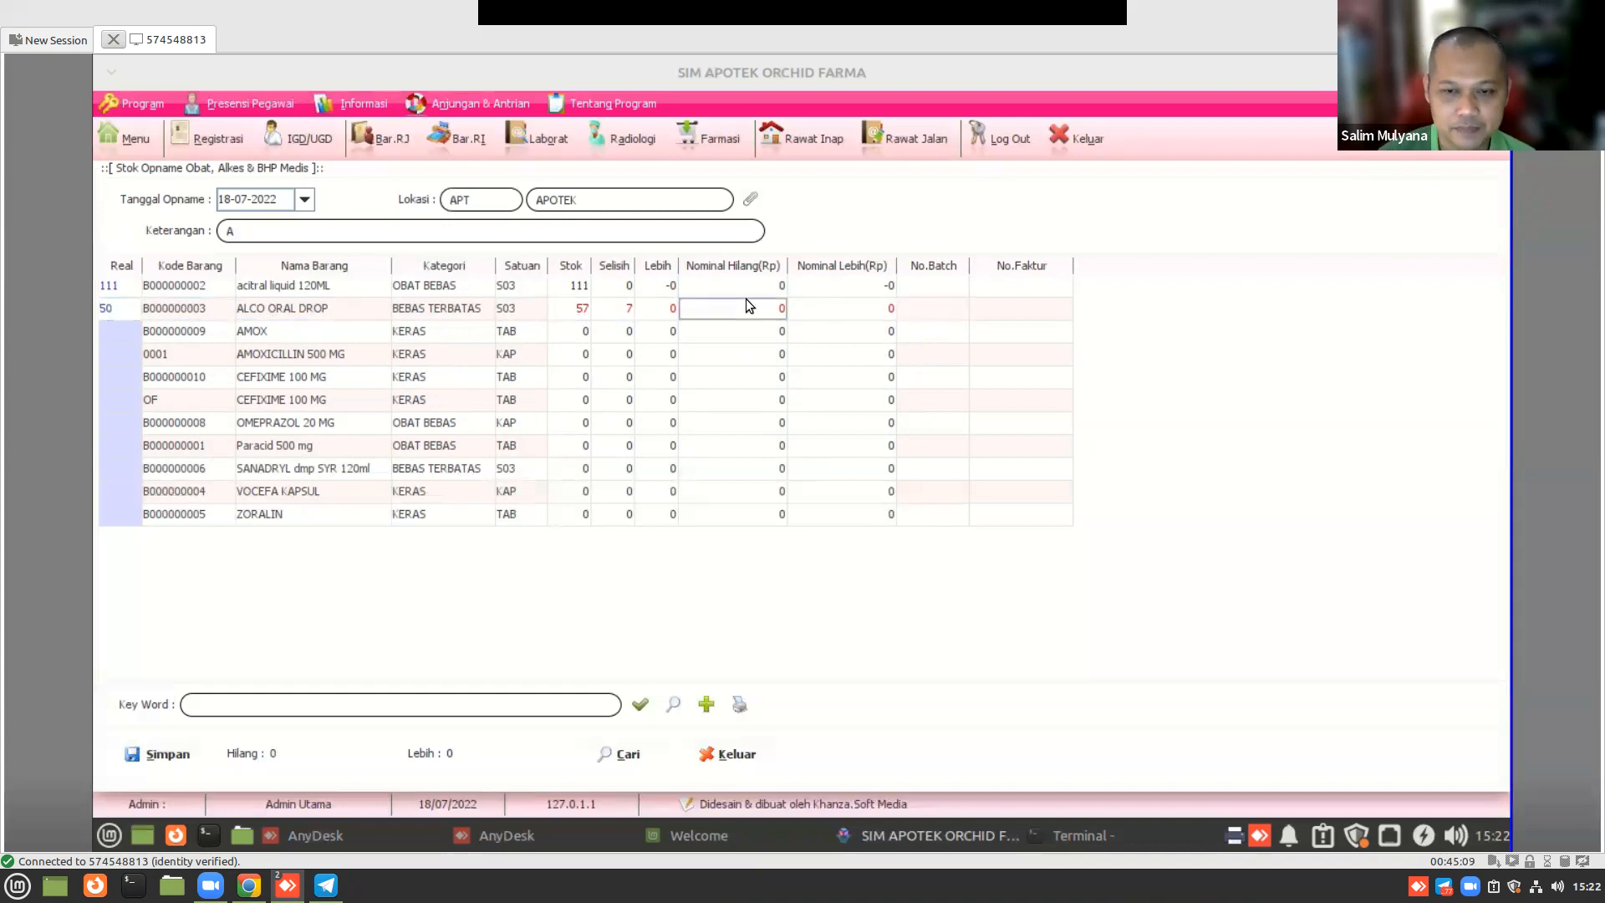
click(705, 706)
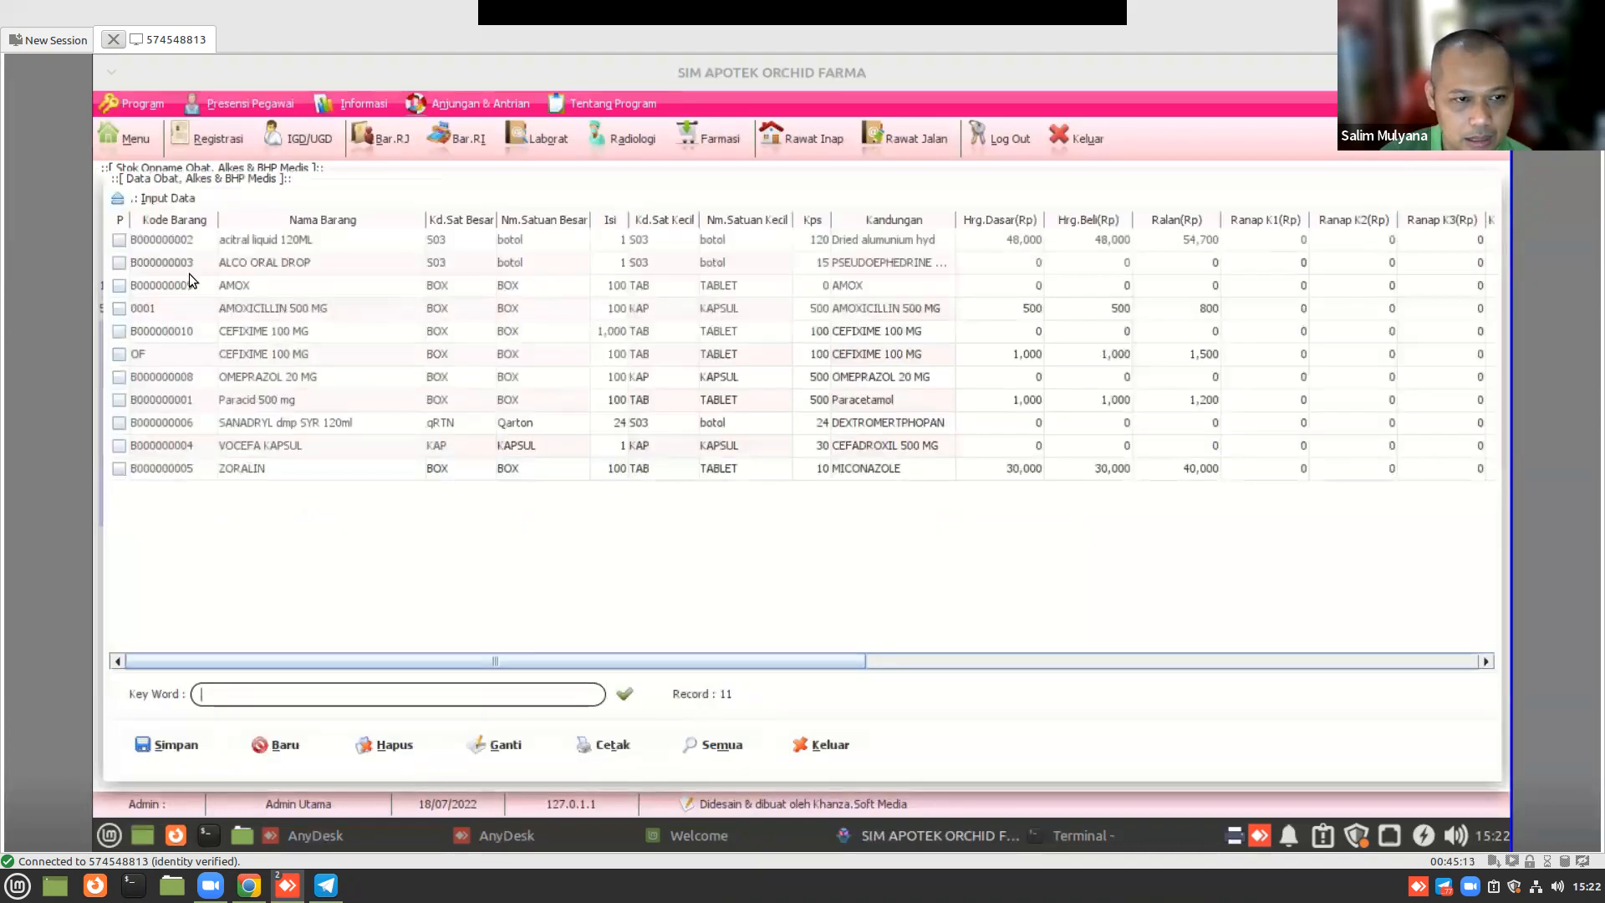
- Set ALCO ORAL DROP's Harga Dasar and Harga Beli to 10000 and reload the opname table
click(291, 600)
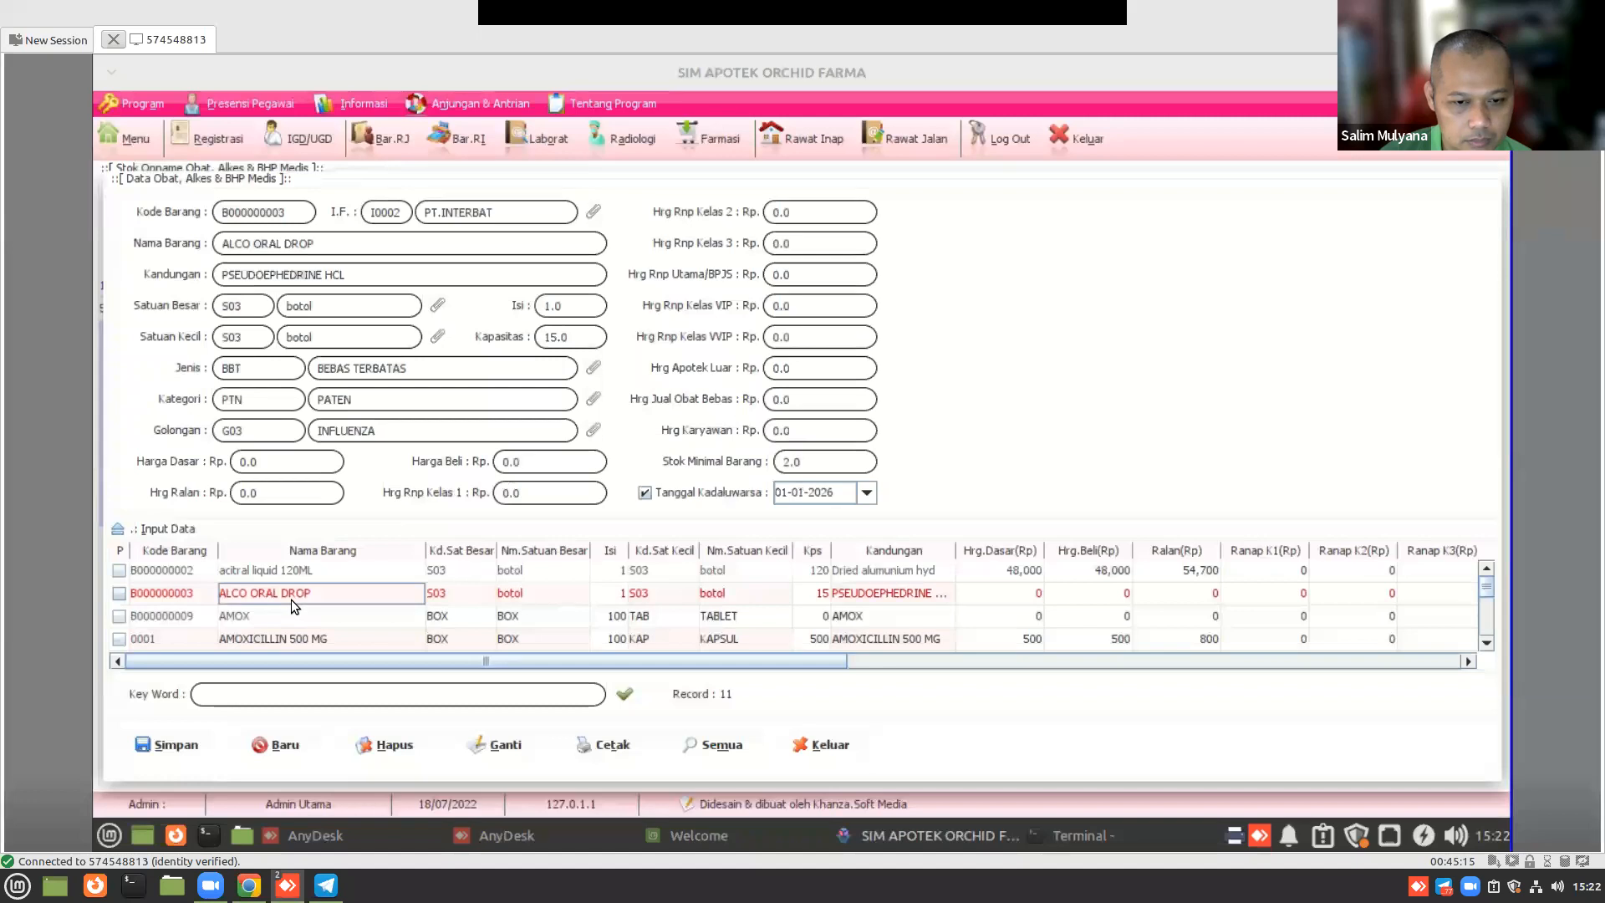
click(256, 457)
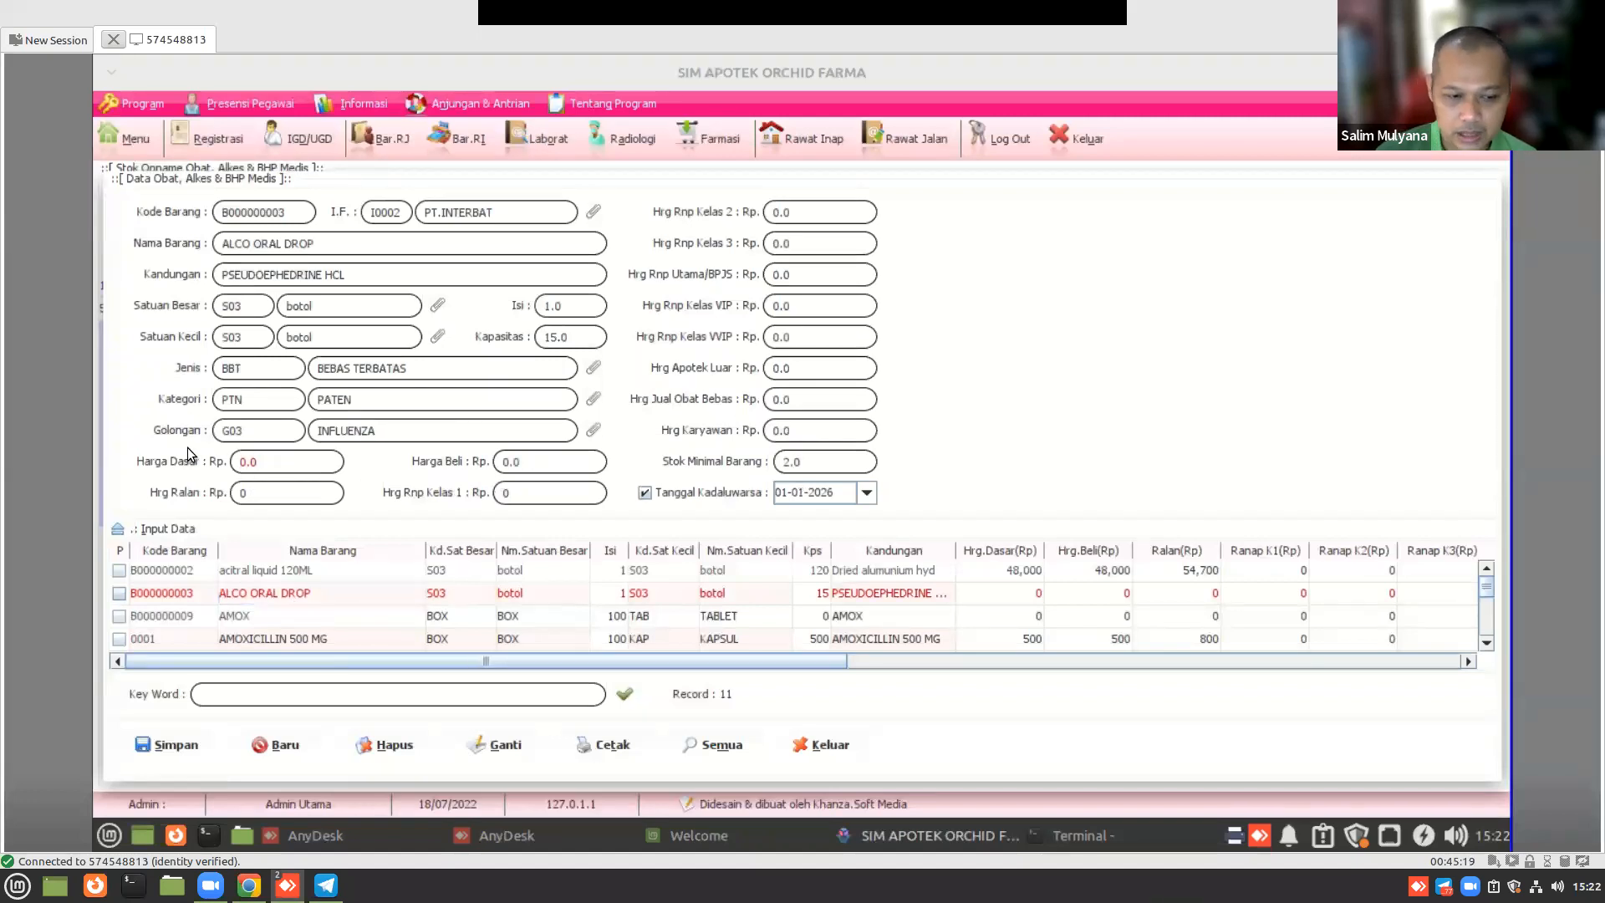
key(Delete)
key(Delete)
key(Delete)
text(10000)
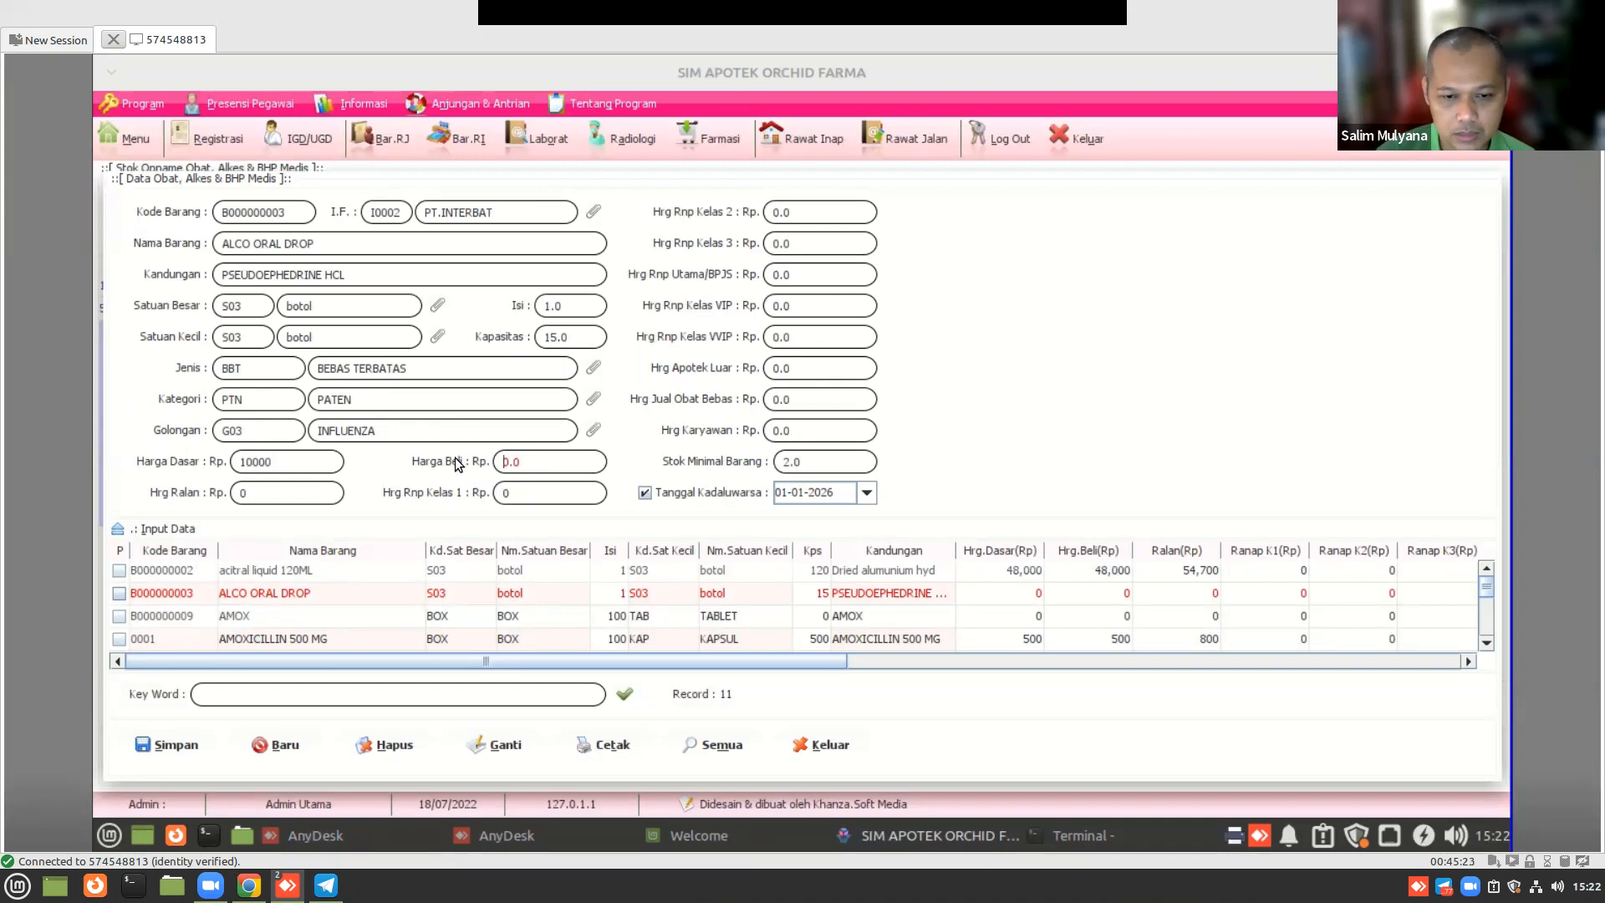
key(Delete)
key(Delete)
key(Delete)
text(10000)
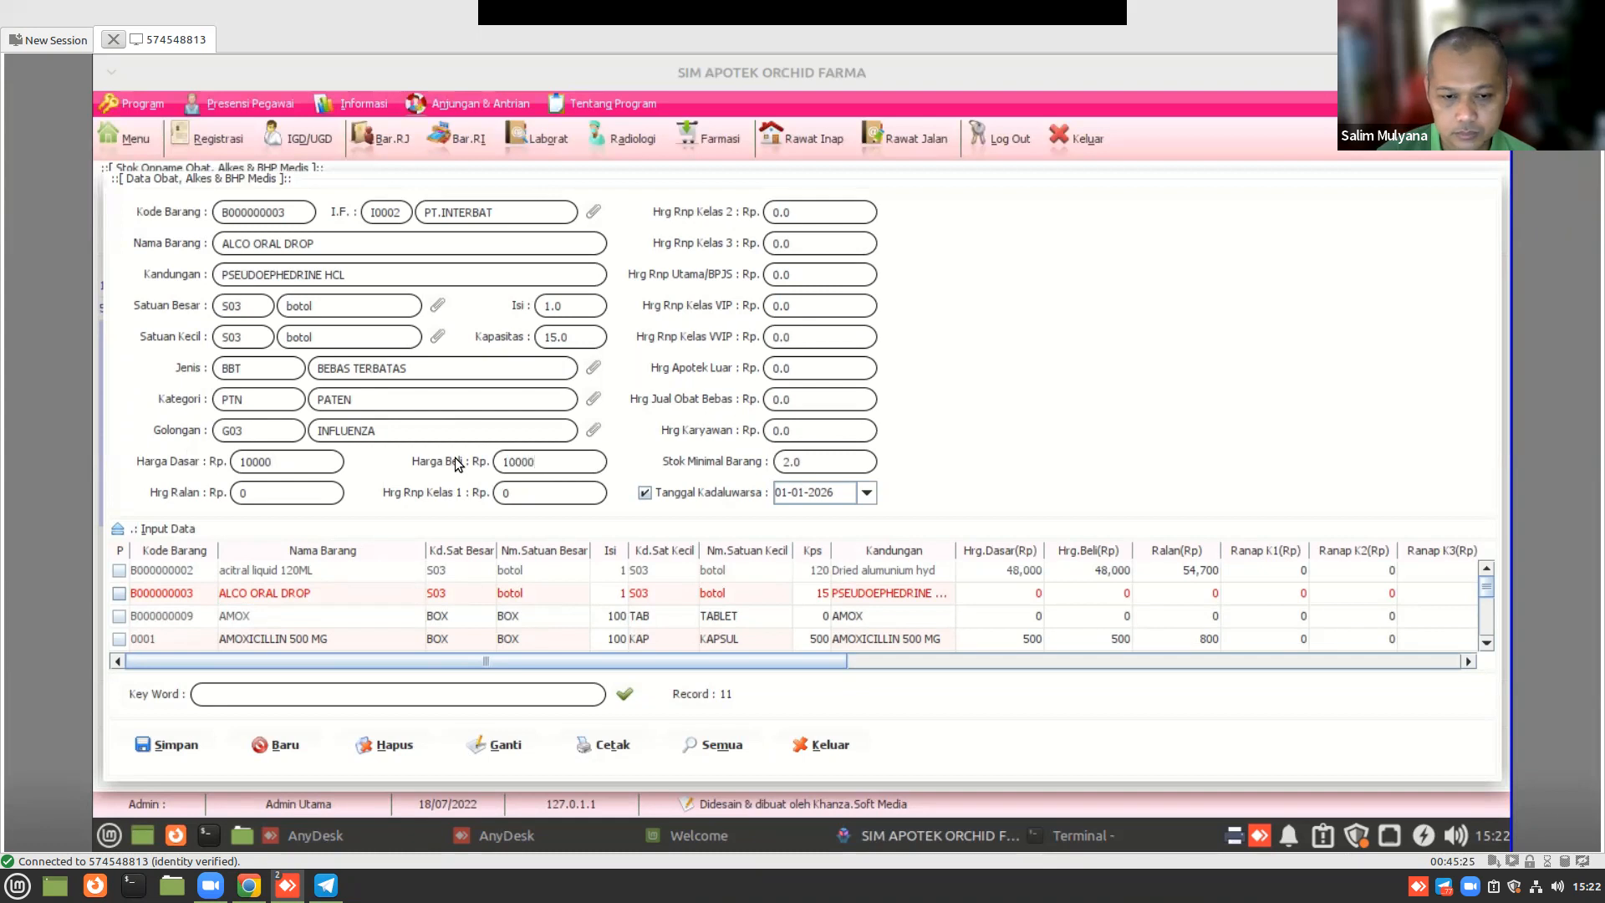
click(513, 749)
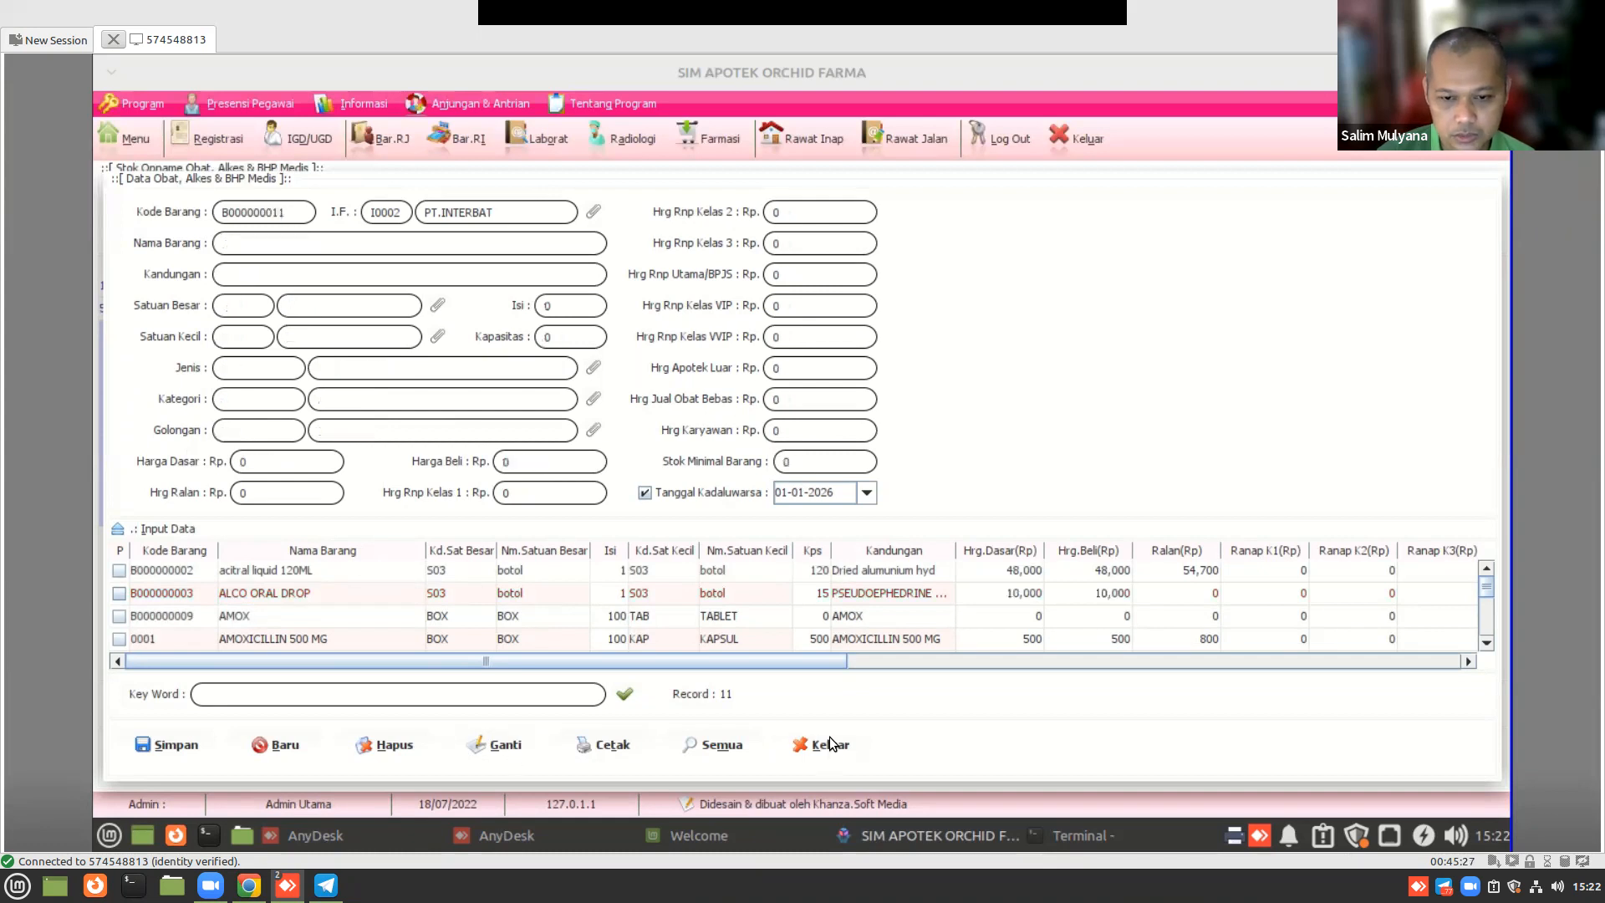
click(829, 745)
click(674, 704)
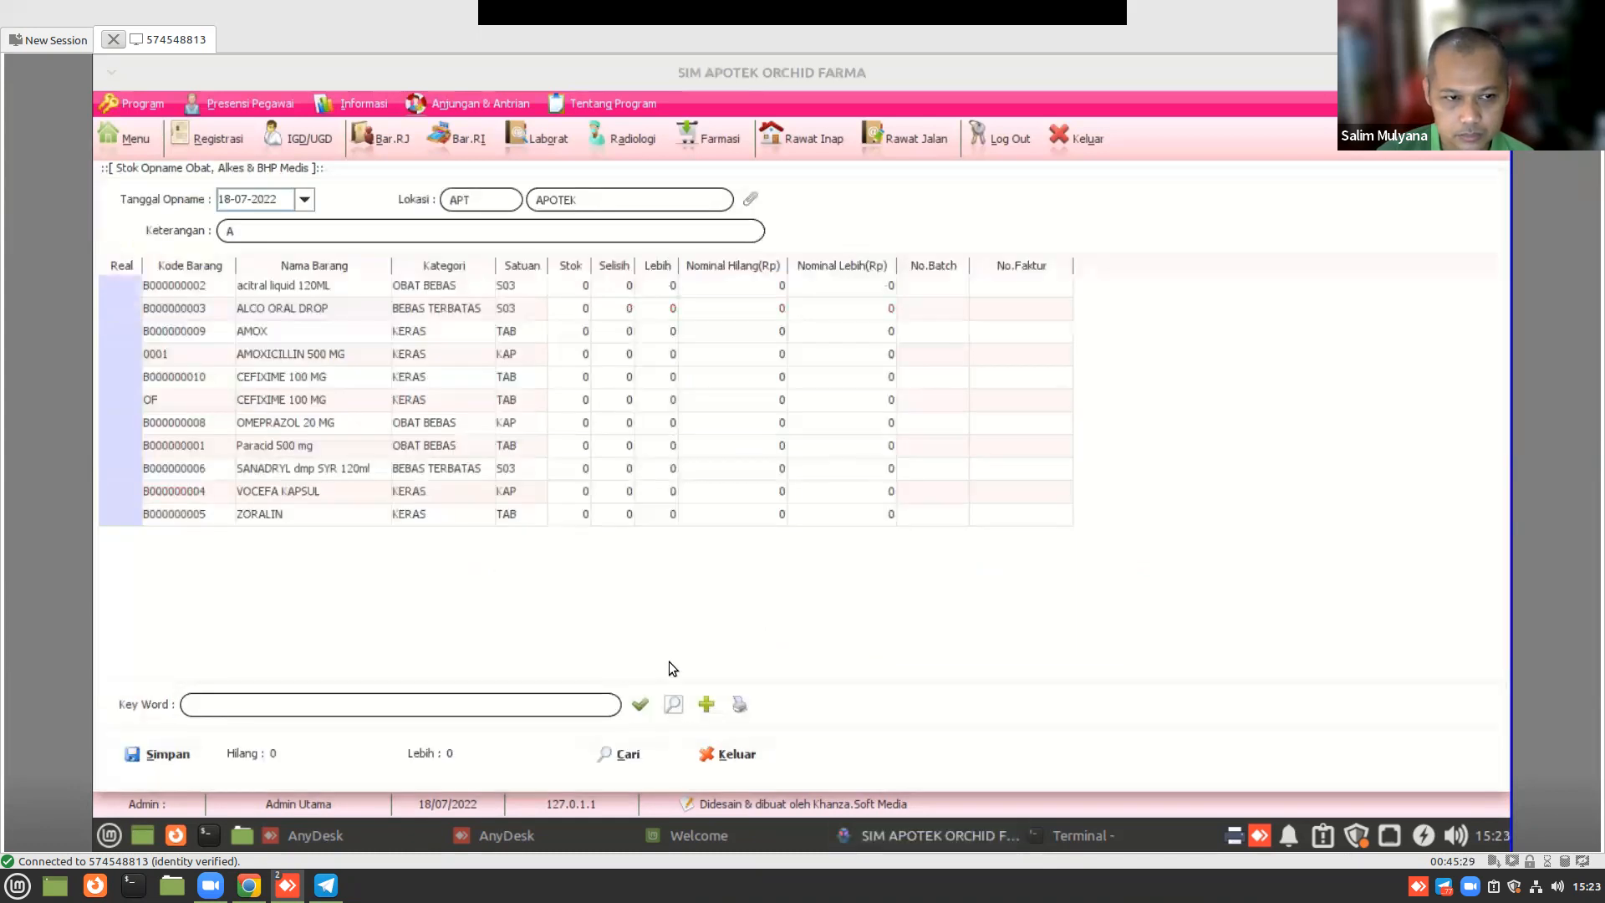
- Enter ALCO ORAL DROP's real count, correcting it from 10 to 56 against system stock 57
double_click(129, 307)
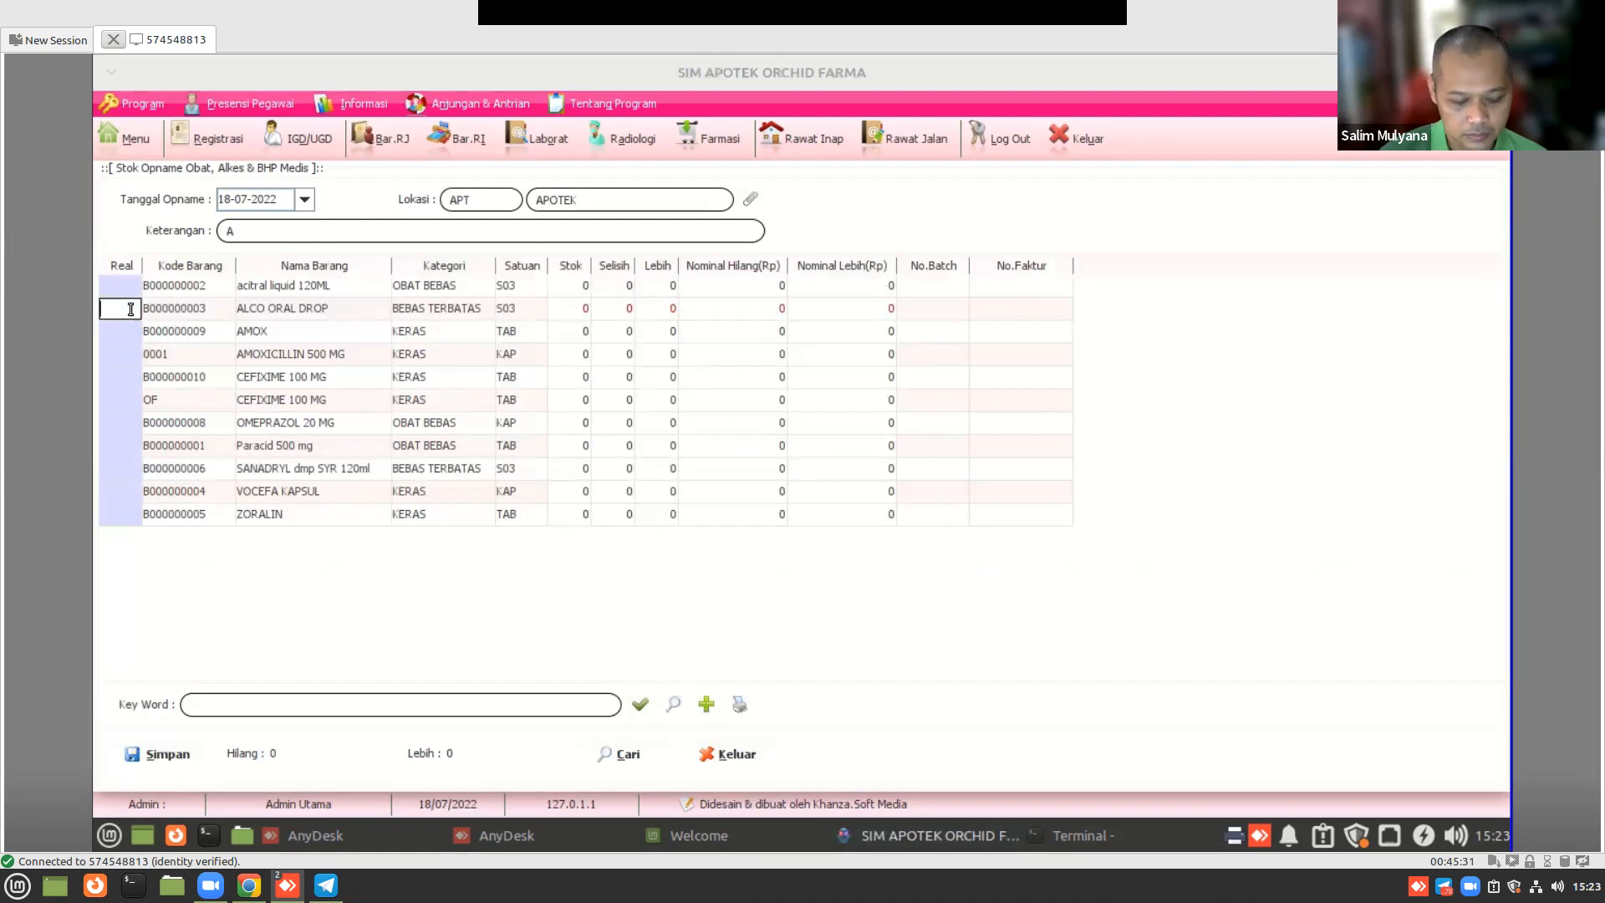
text(10)
key(Return)
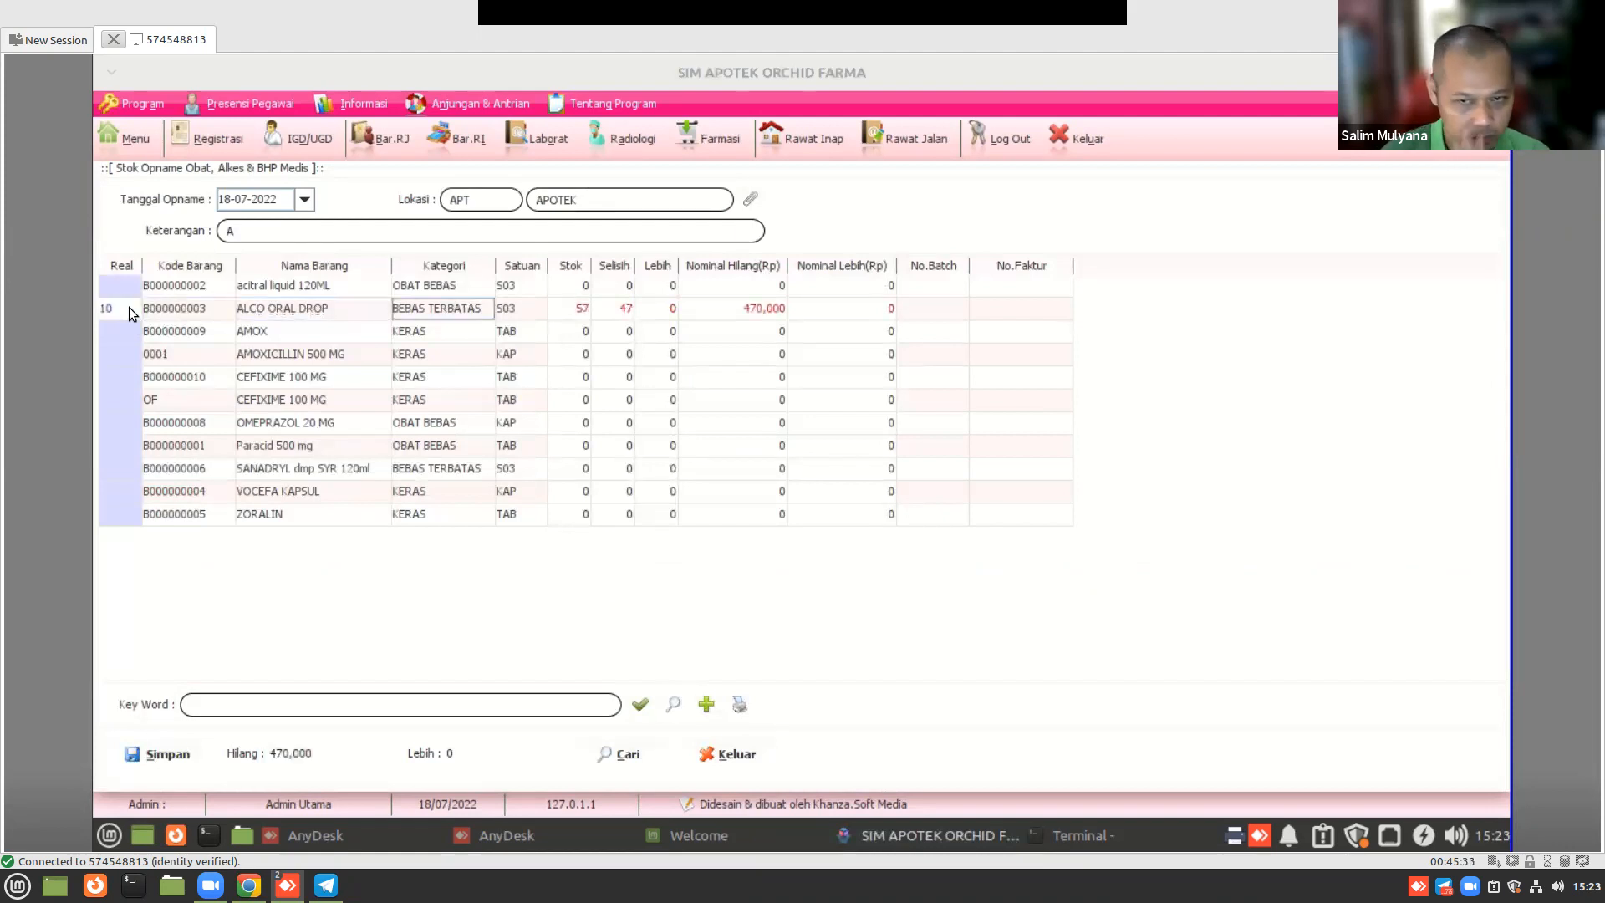
key(Right)
key(Right)
key(Right)
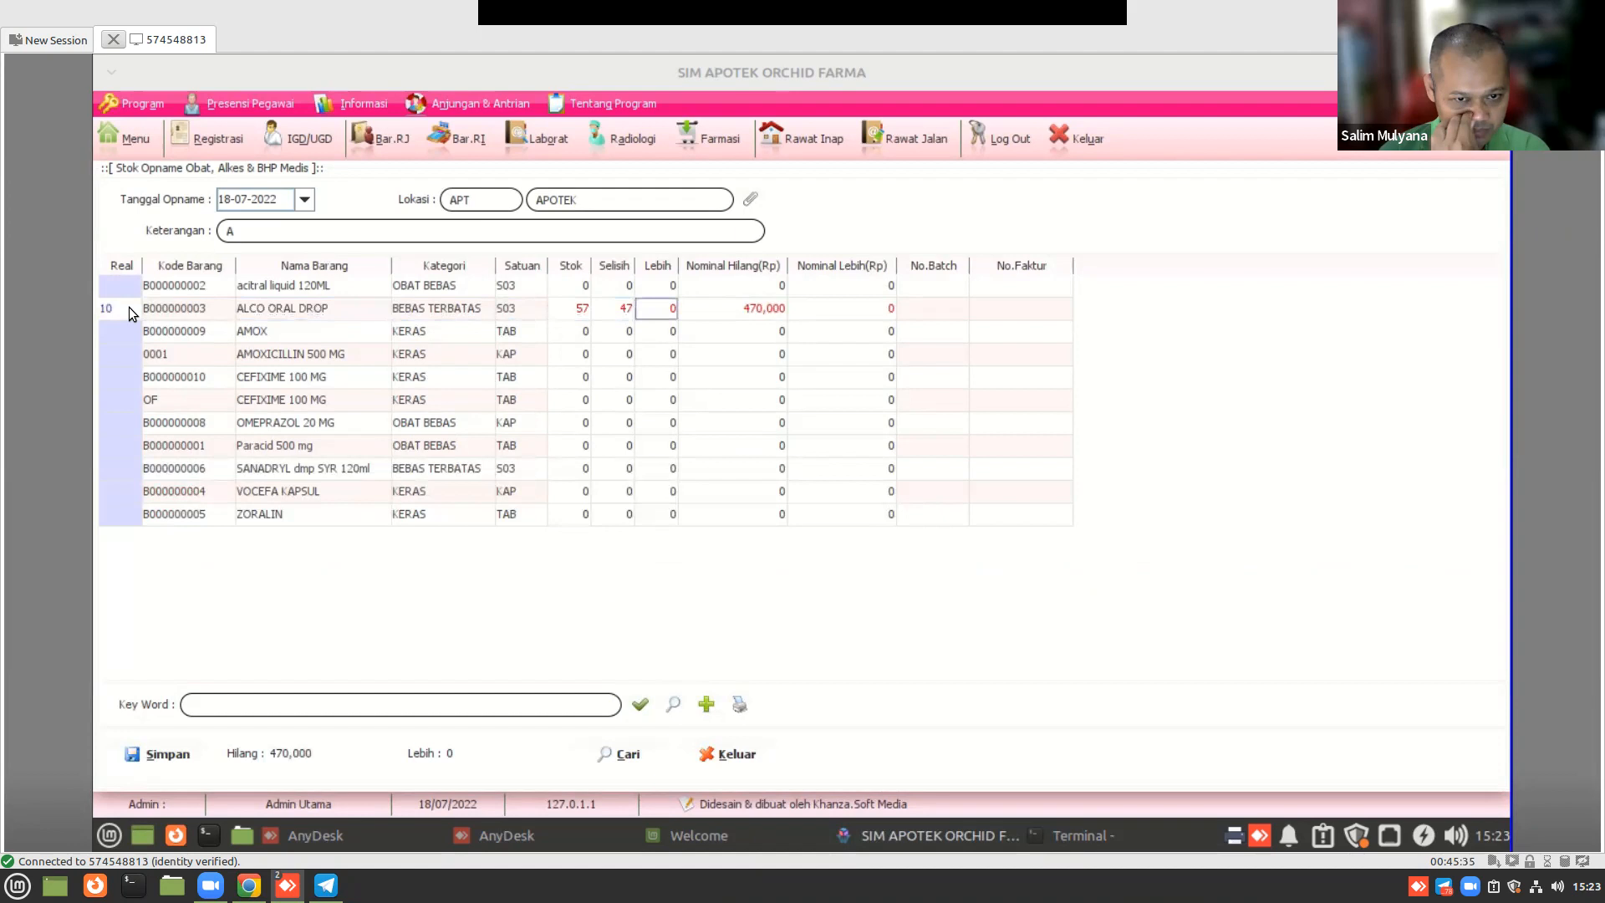
click(135, 310)
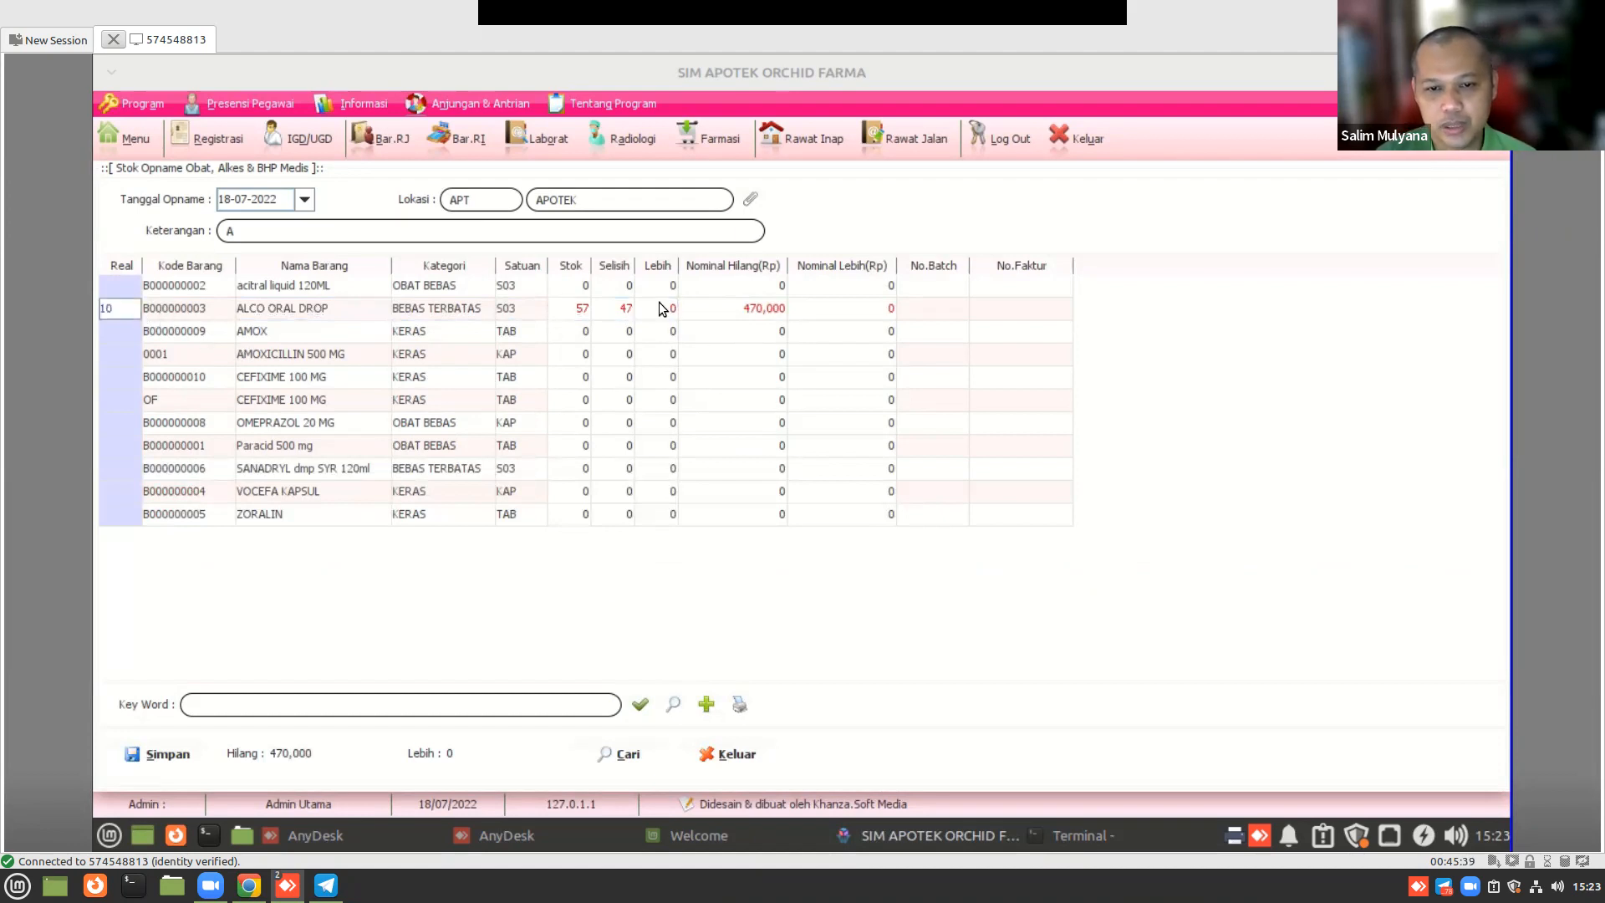
click(581, 311)
double_click(119, 310)
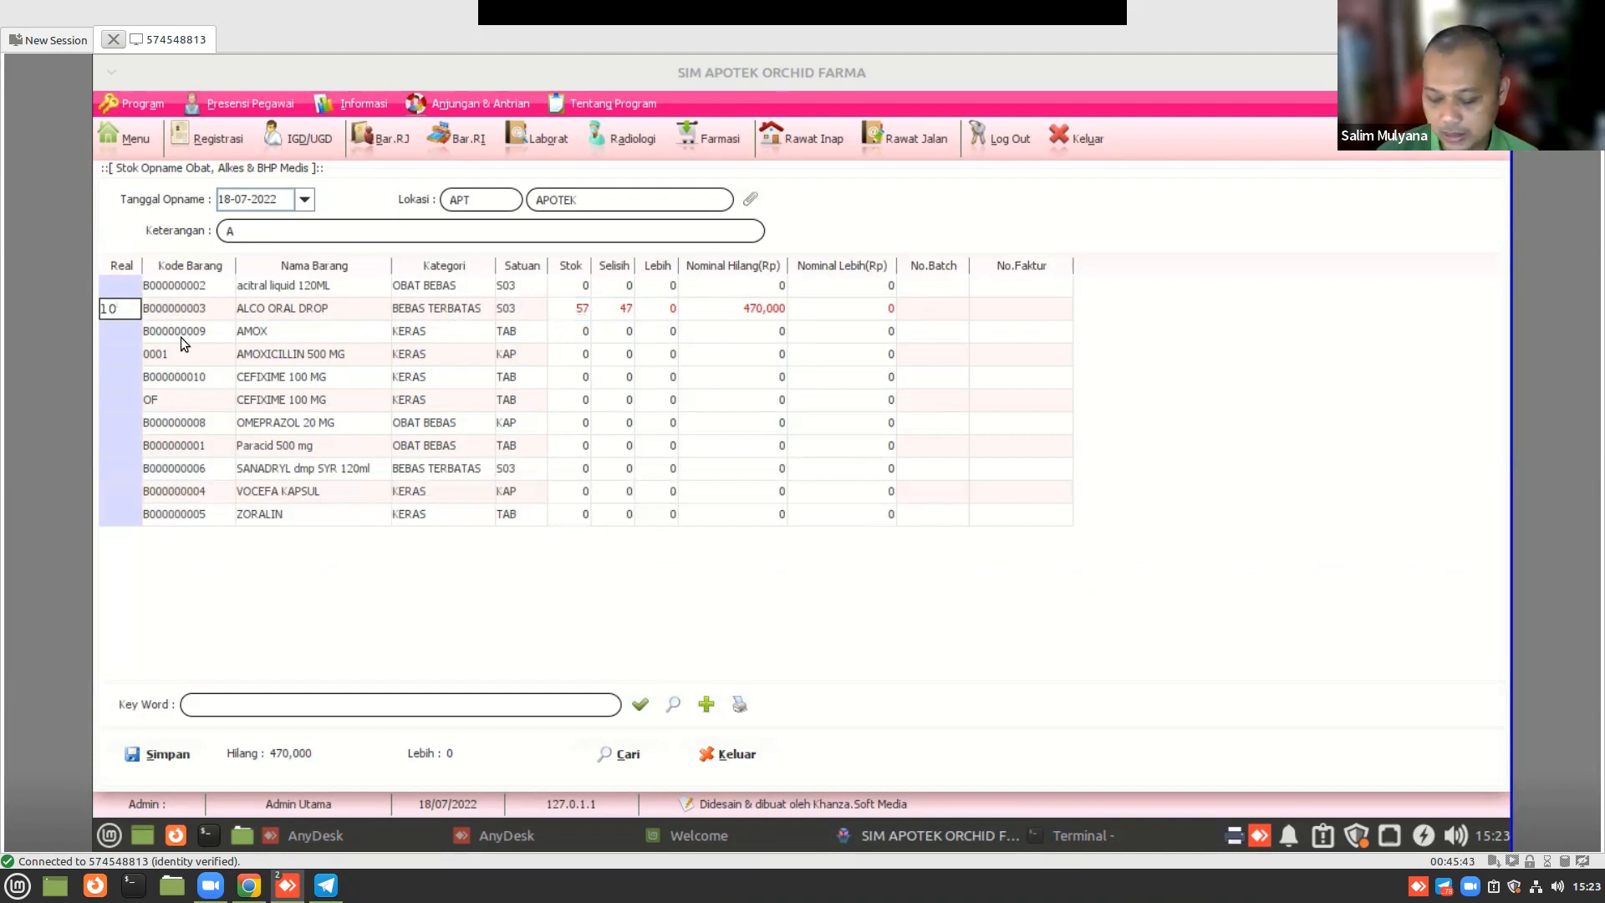
key(BackSpace)
key(BackSpace)
text(56)
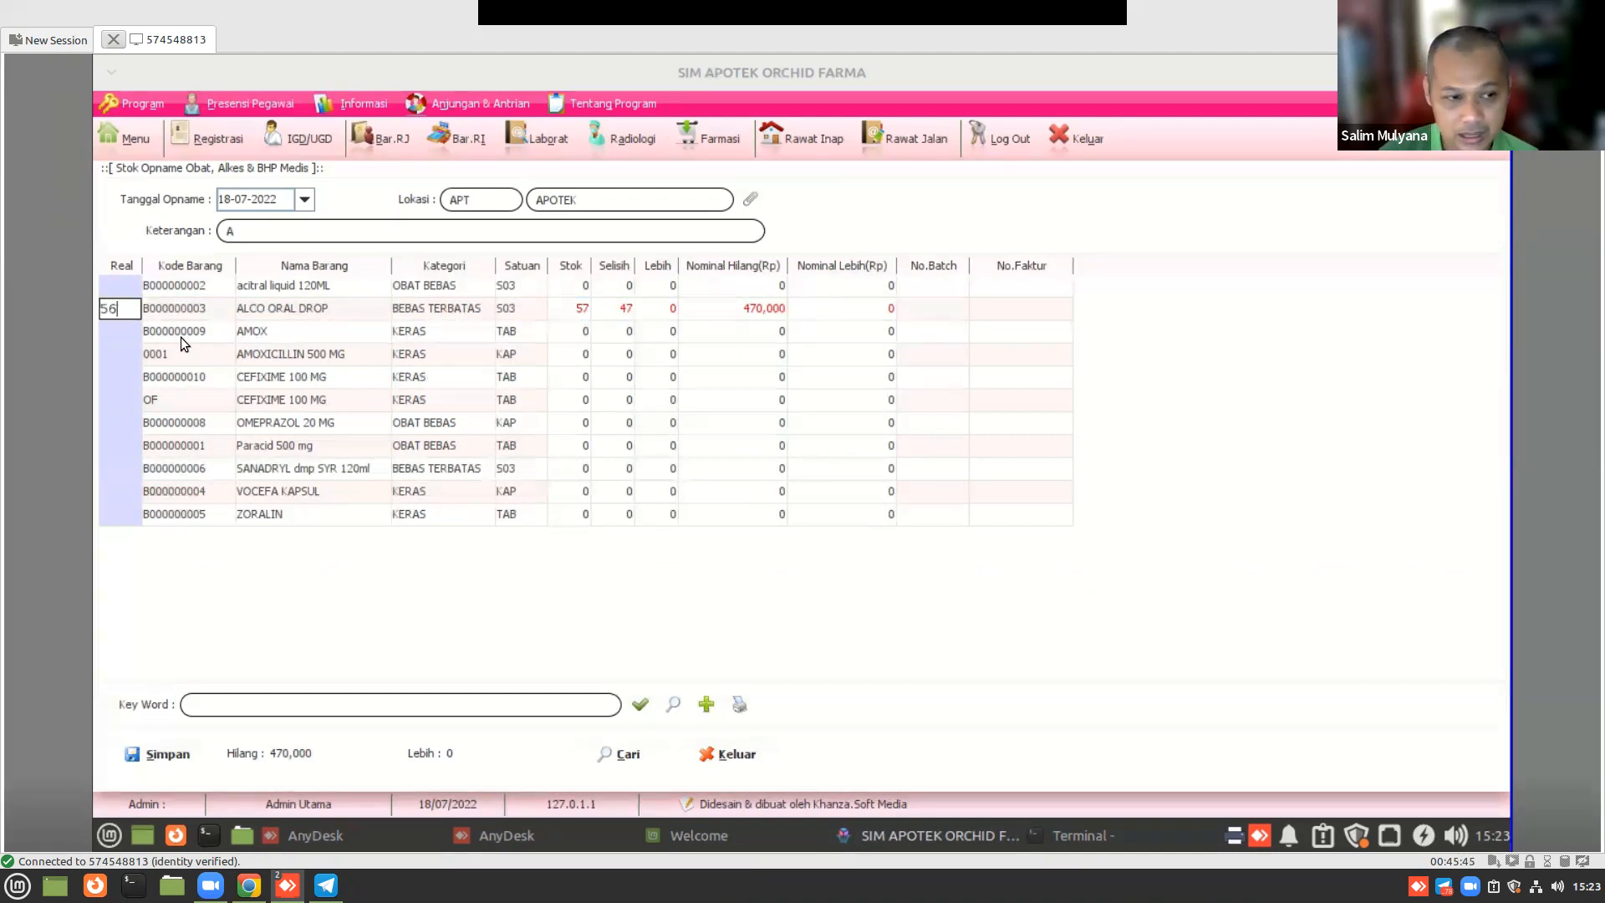
key(Return)
key(Right)
key(Right)
key(Right)
key(Right)
key(Right)
- Count acitral liquid 120ML at 100 and AMOXICILLIN 500 MG at 50
key(Right)
key(Right)
key(Right)
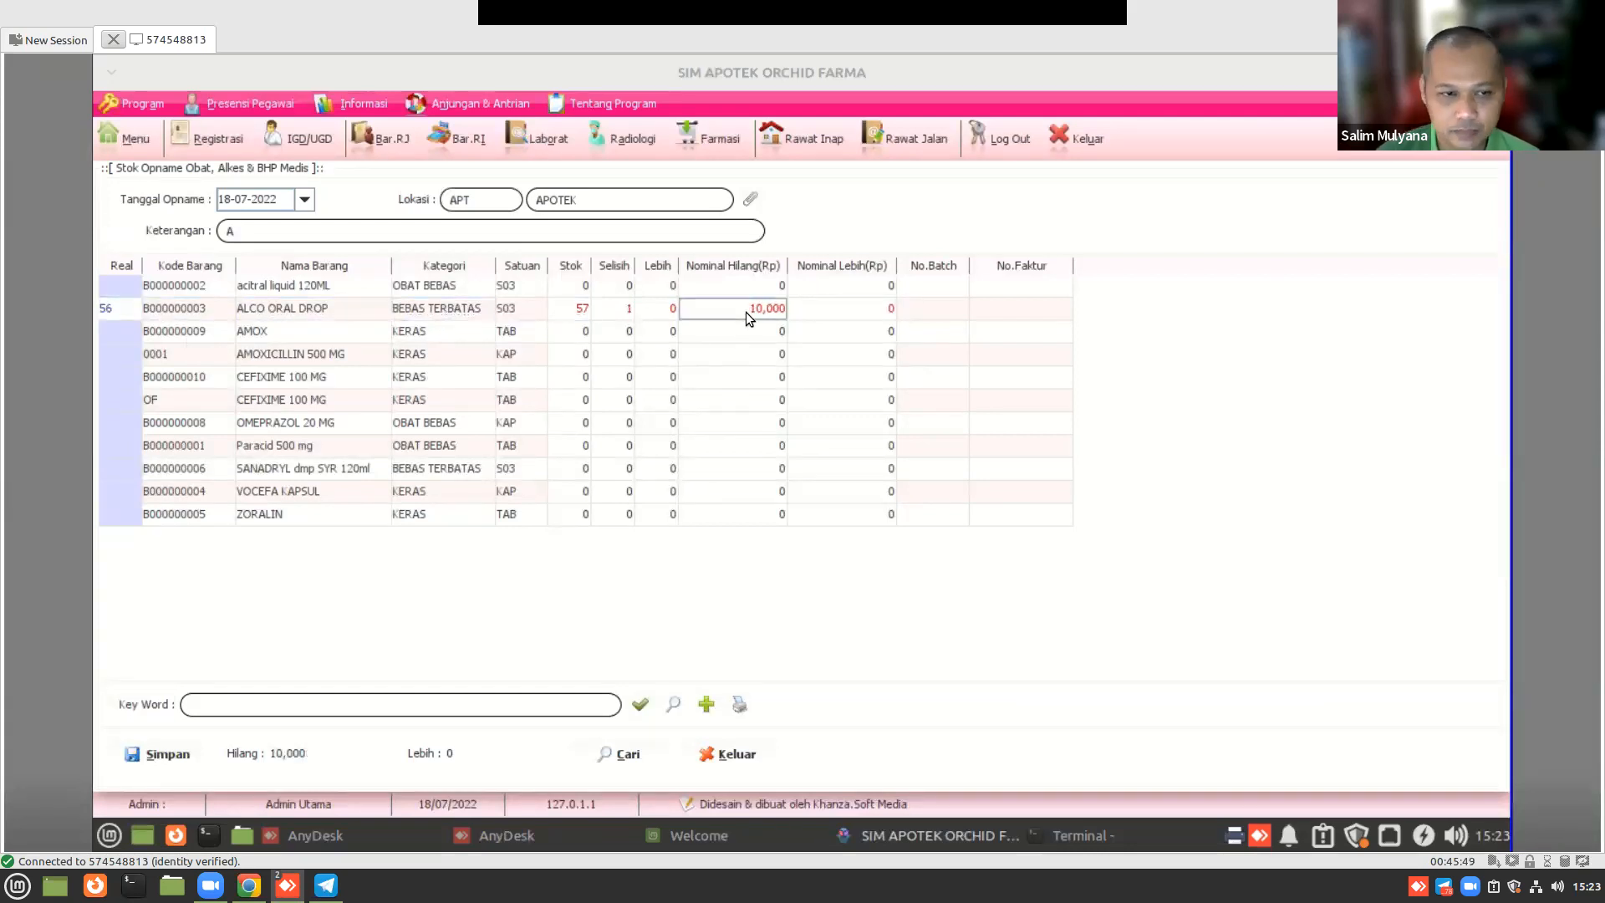
click(116, 282)
text(100)
key(Return)
key(Right)
key(Right)
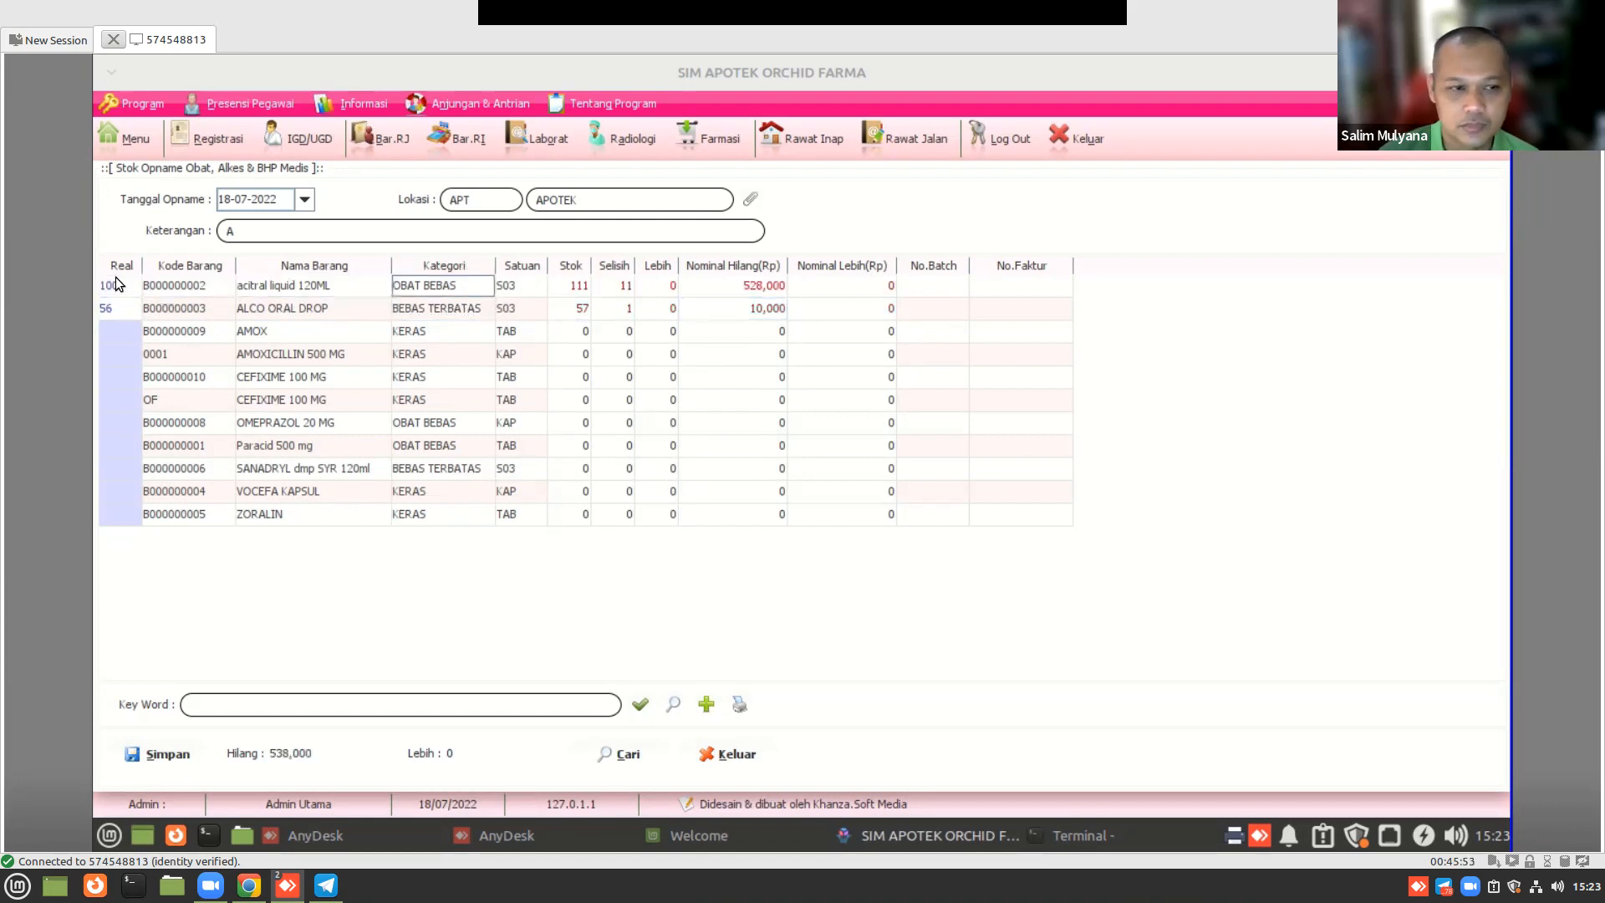
click(119, 333)
text(100)
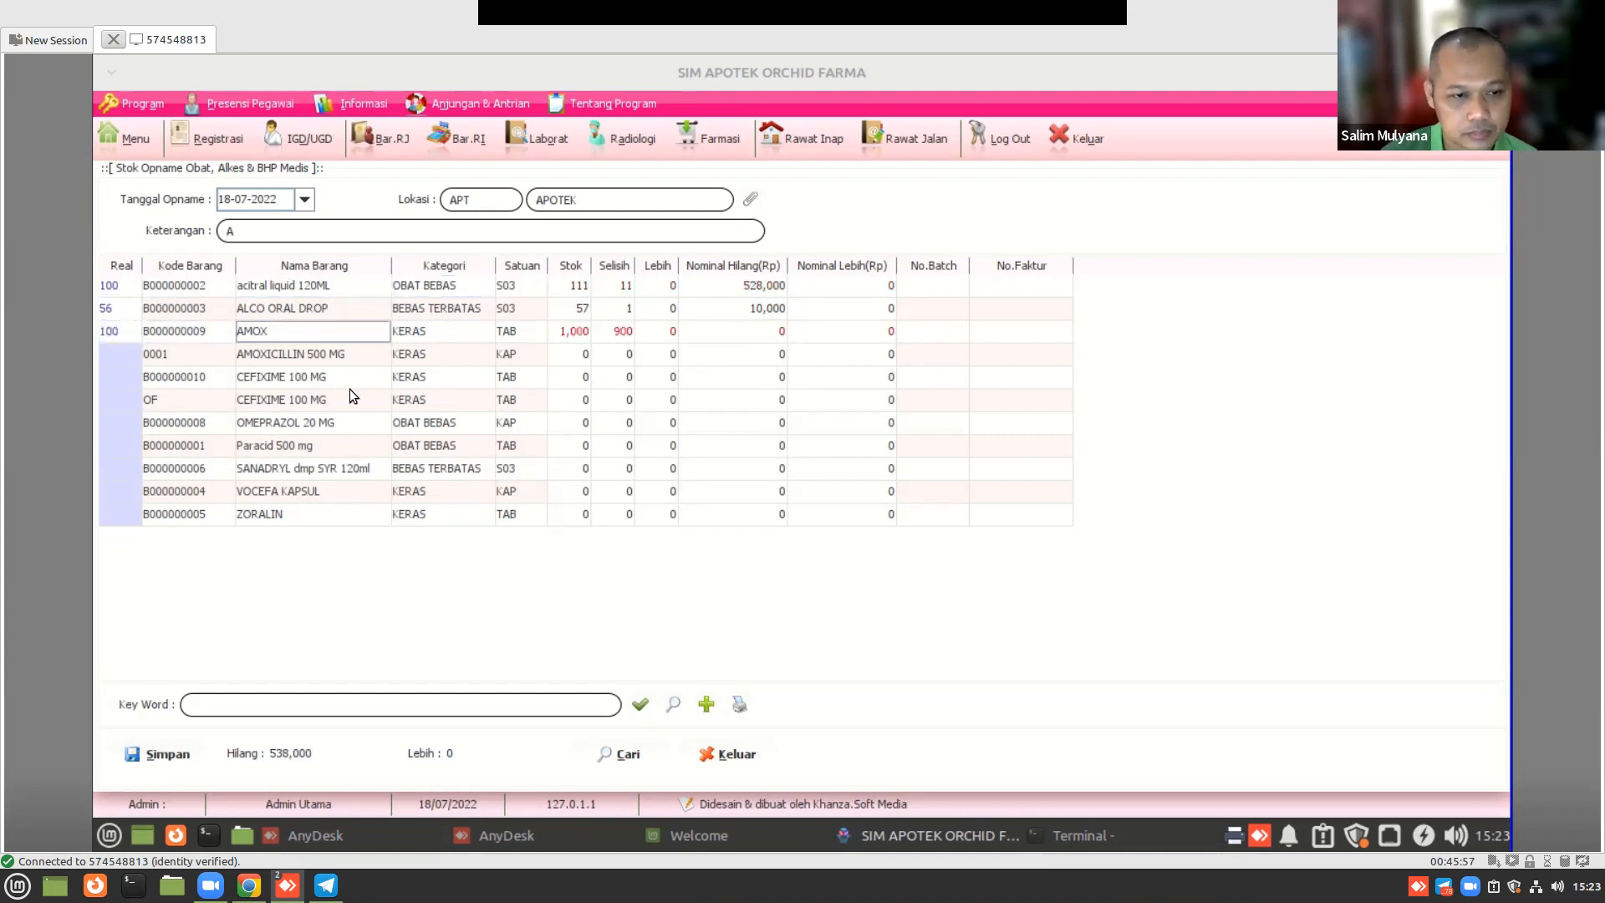
click(114, 352)
text(50)
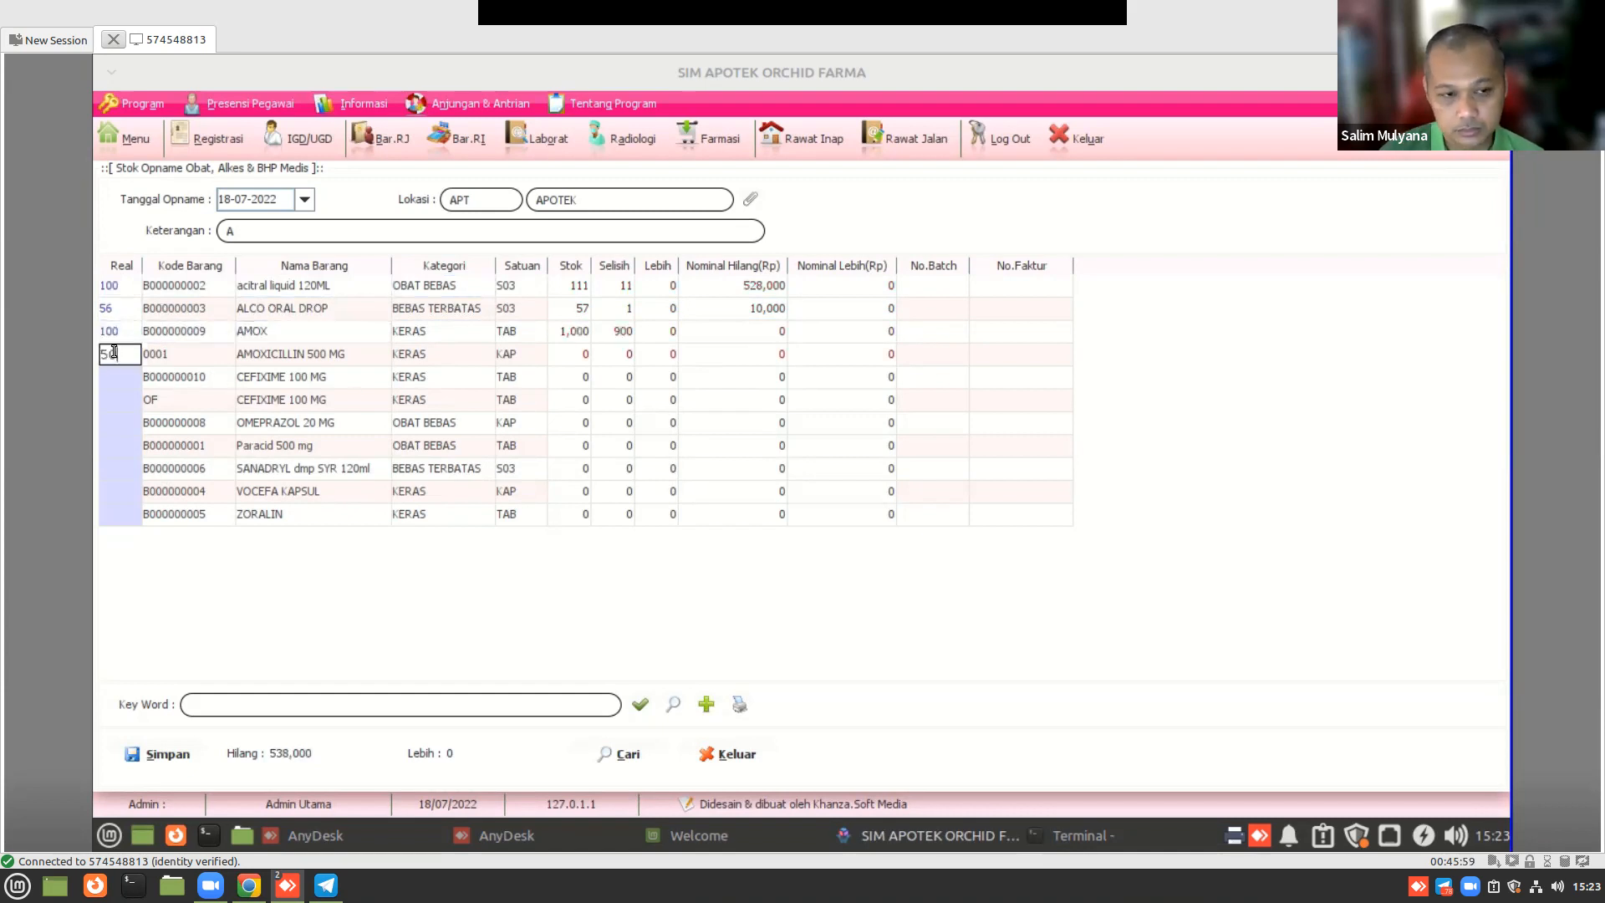
key(Return)
key(Right)
key(Right)
- Count both CEFIXIME 100 MG rows (B000000010 and OF) at 50 each
click(115, 370)
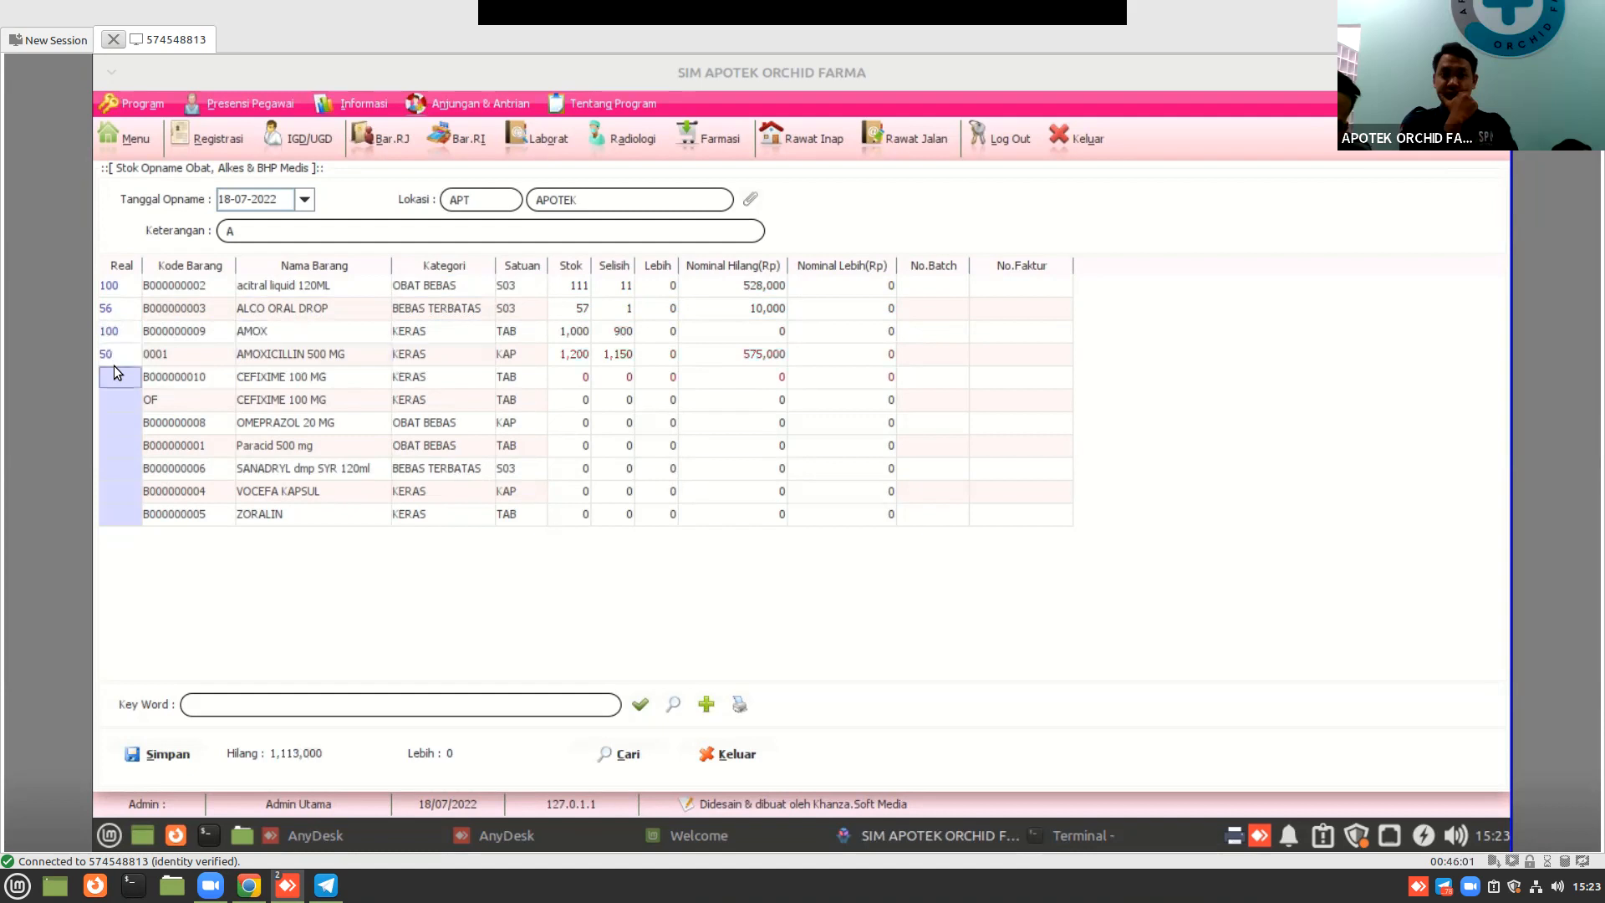
text(50)
key(Return)
key(Right)
click(132, 394)
text(50)
key(Return)
key(Right)
key(Right)
key(Right)
key(Right)
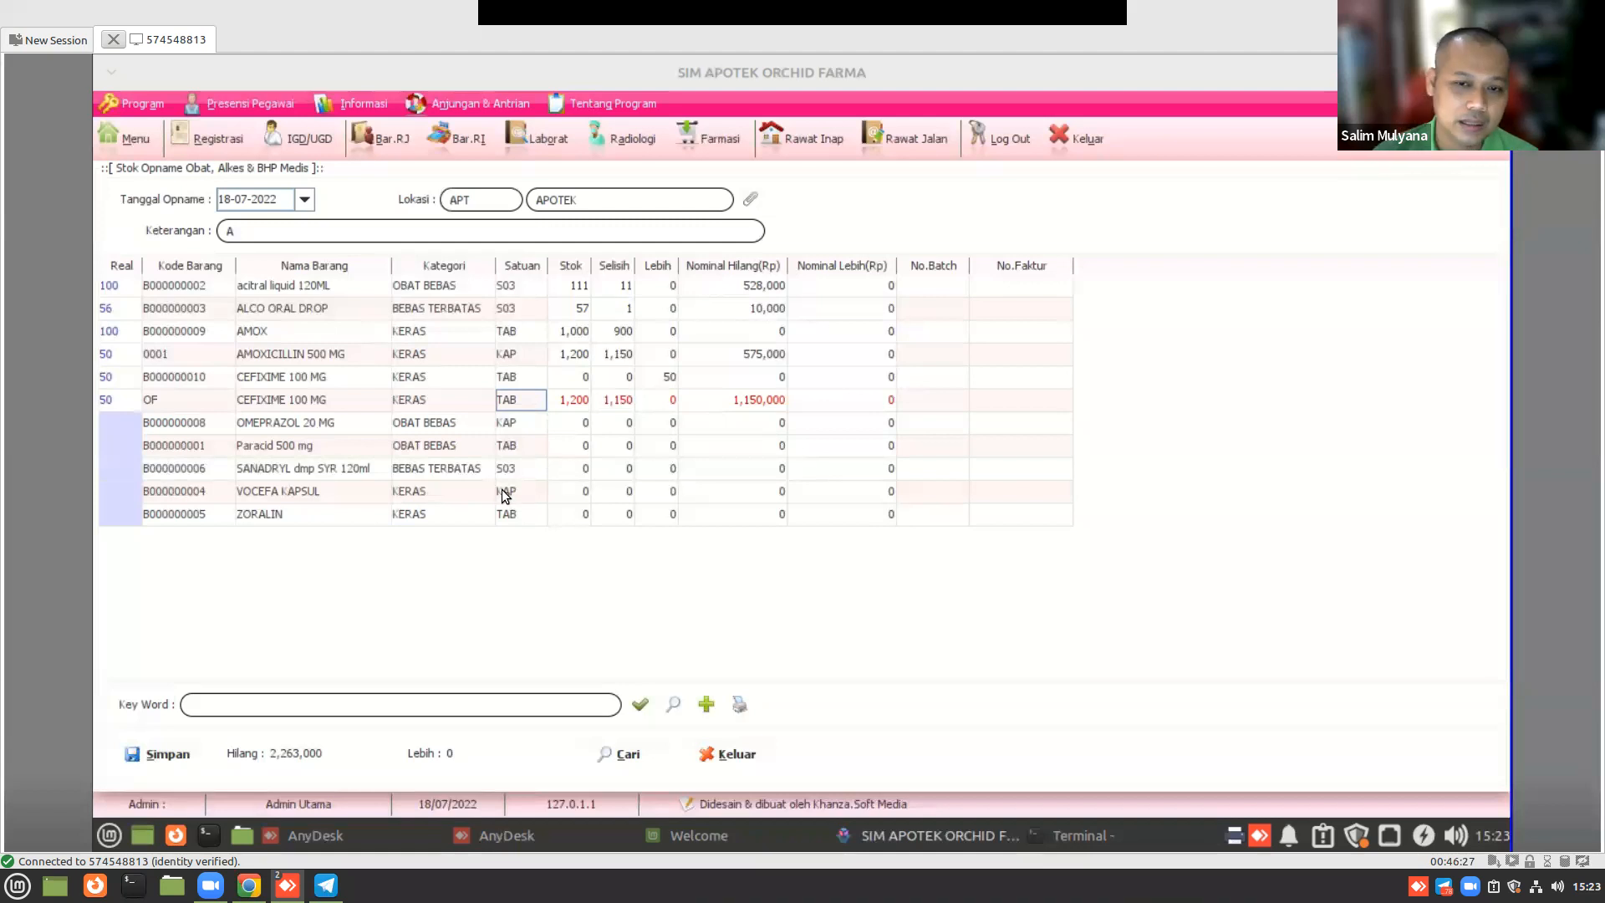
- Save the six-item opname with Ya and review the 6 saved records (loss 2,263,000)
click(153, 754)
click(756, 519)
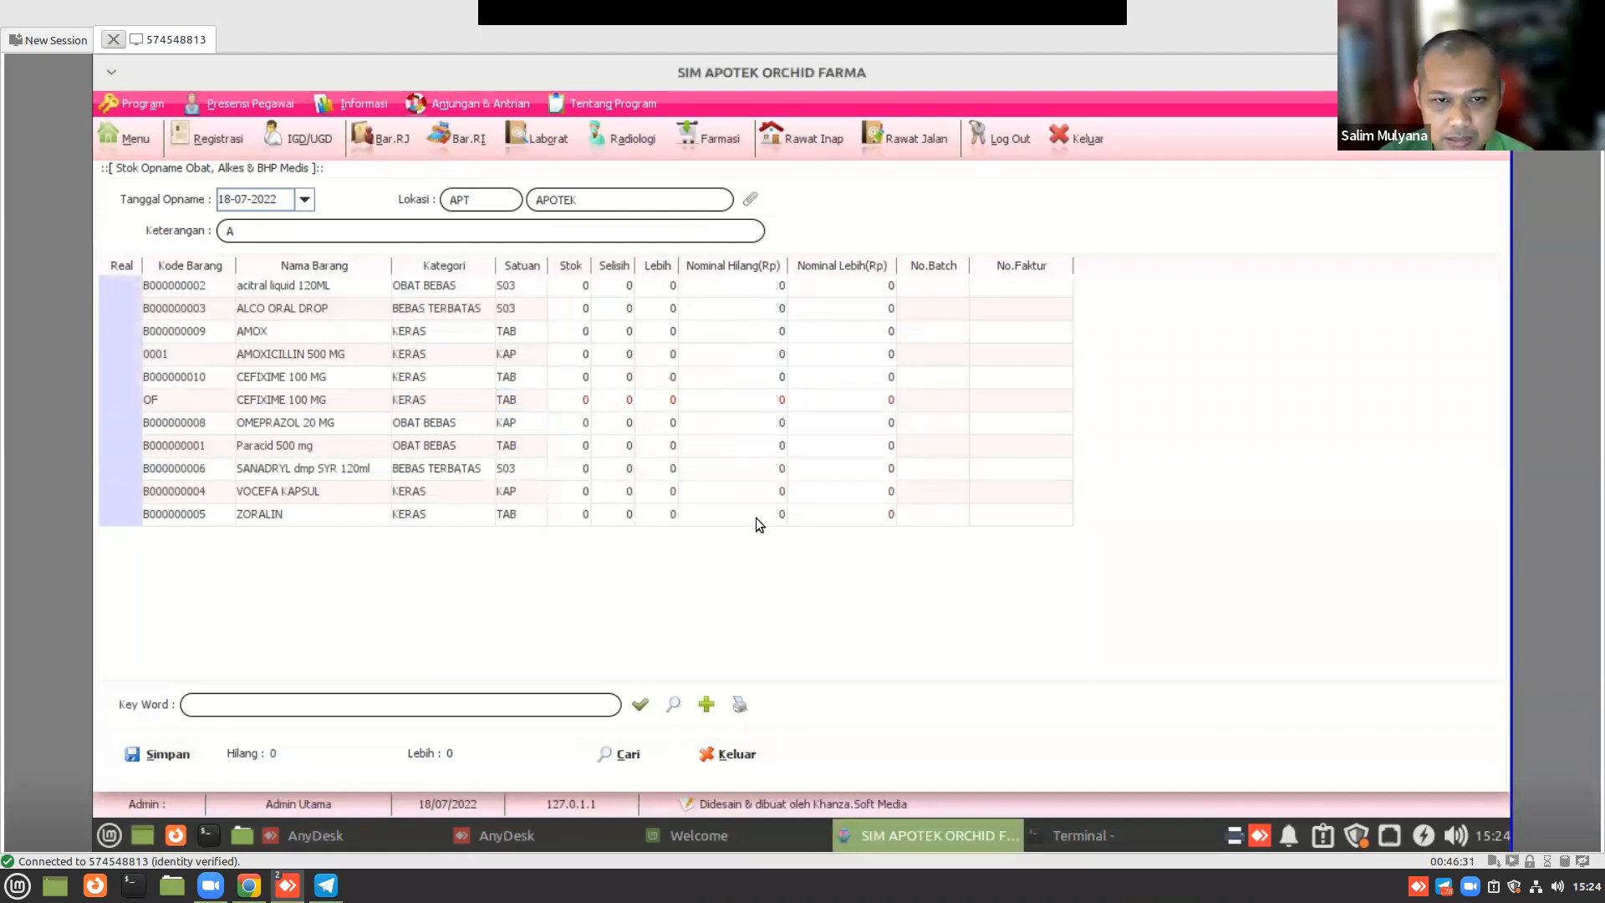
click(618, 753)
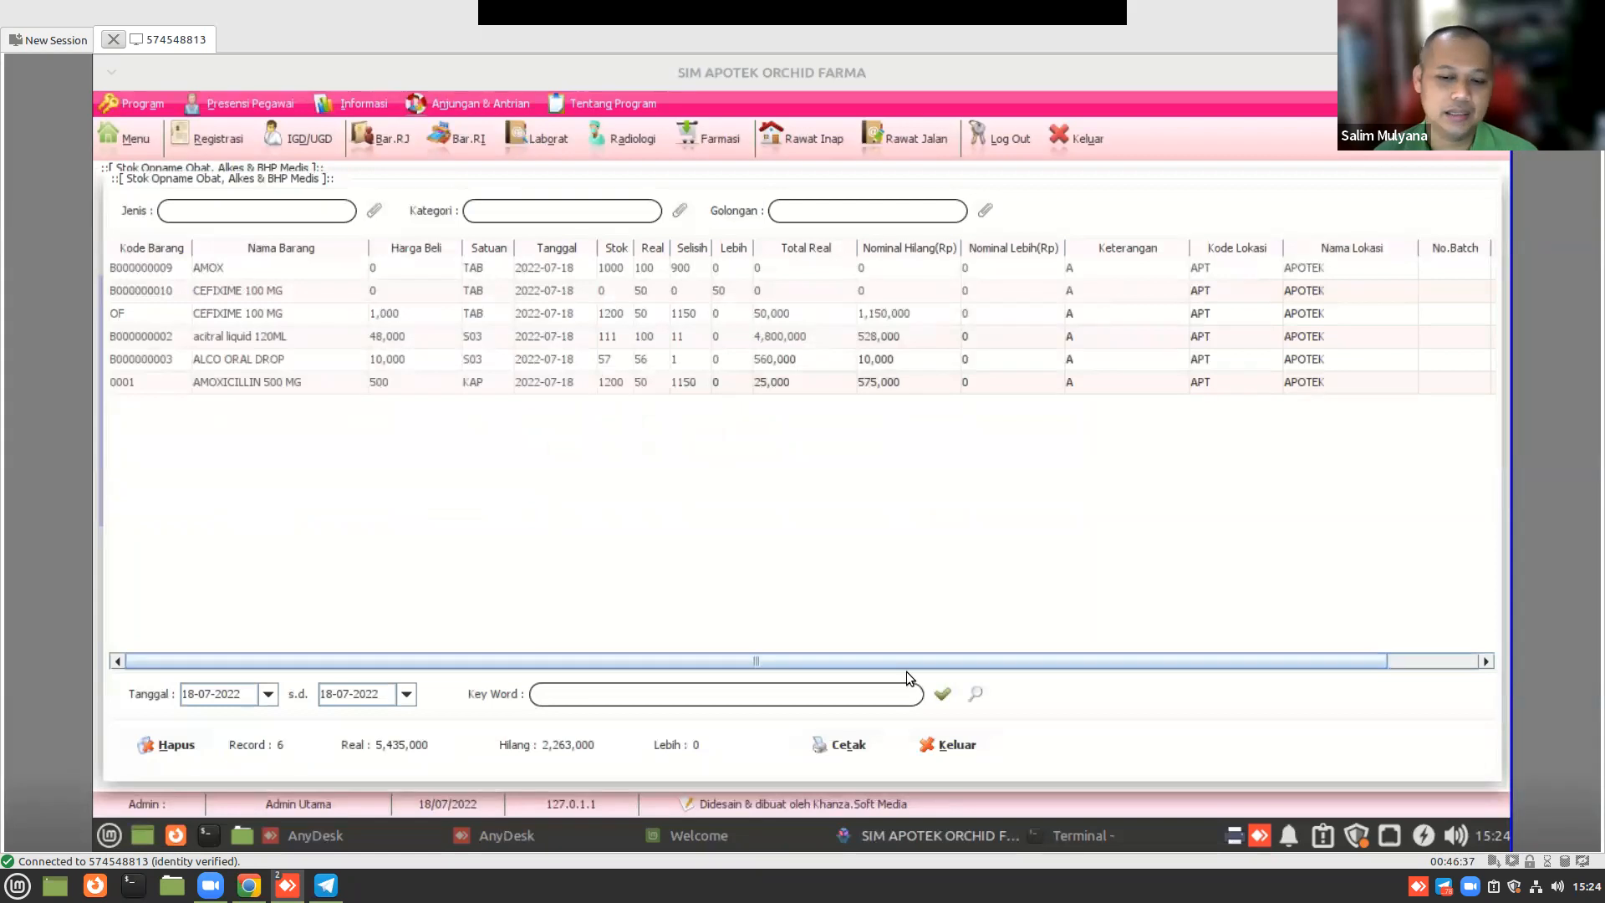
click(953, 743)
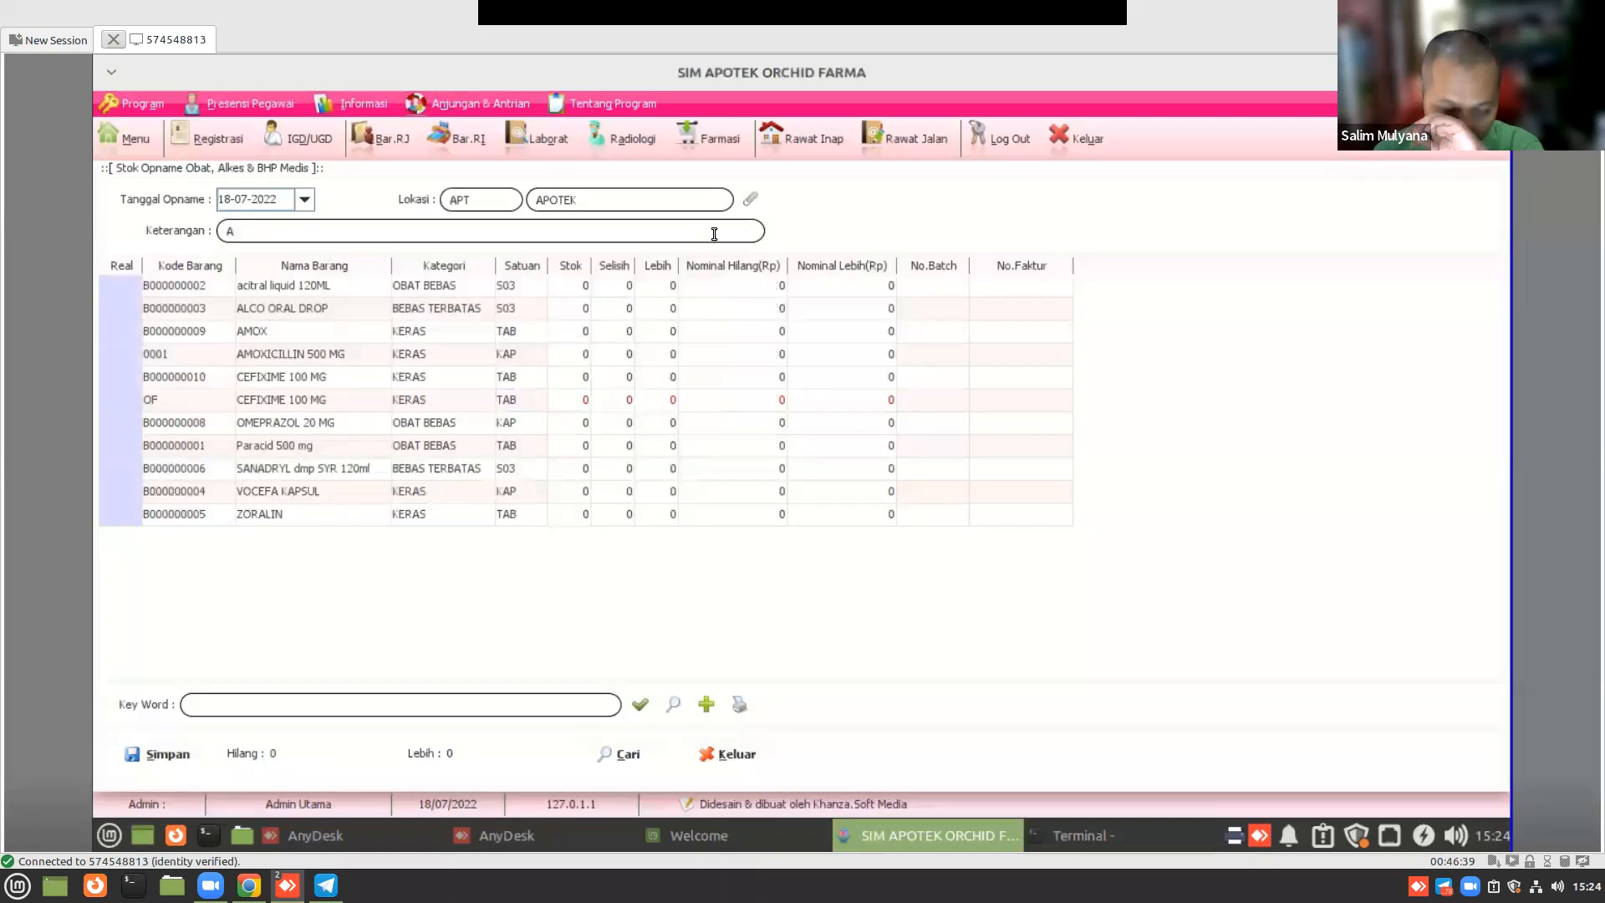